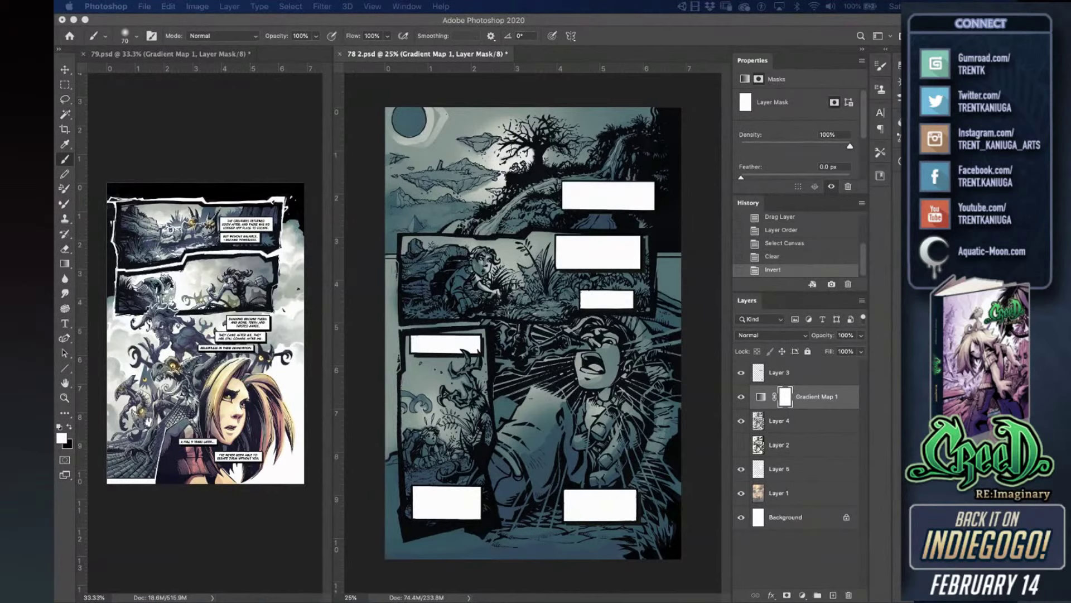
- Hide Gradient Map 1 in 78 2.psd, then view 79.psd full screen and examine its finished panels and artwork
left_click(741, 396)
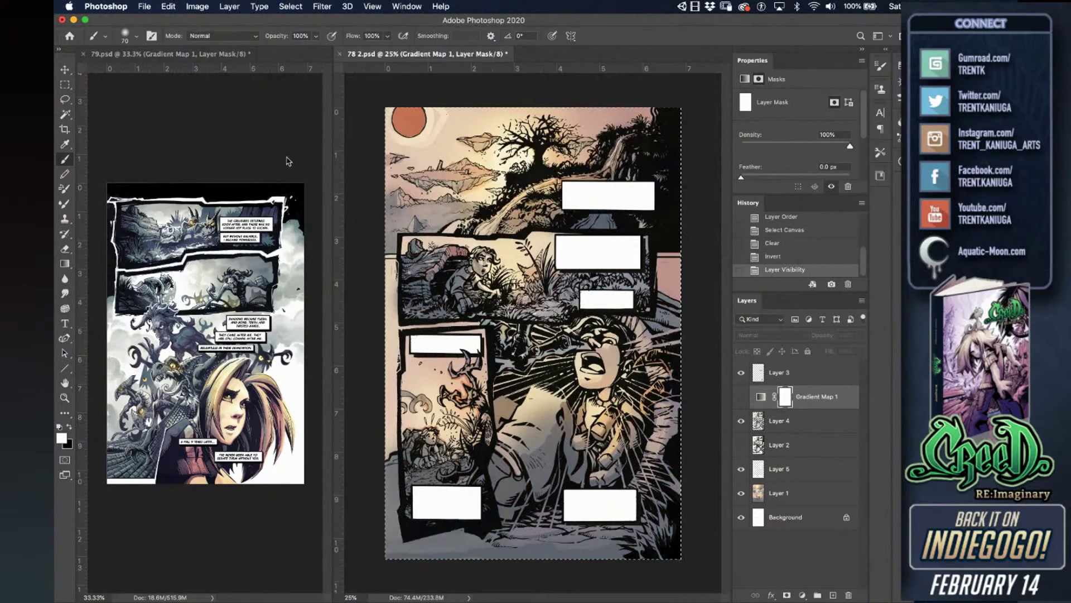
left_click(265, 149)
key("f")
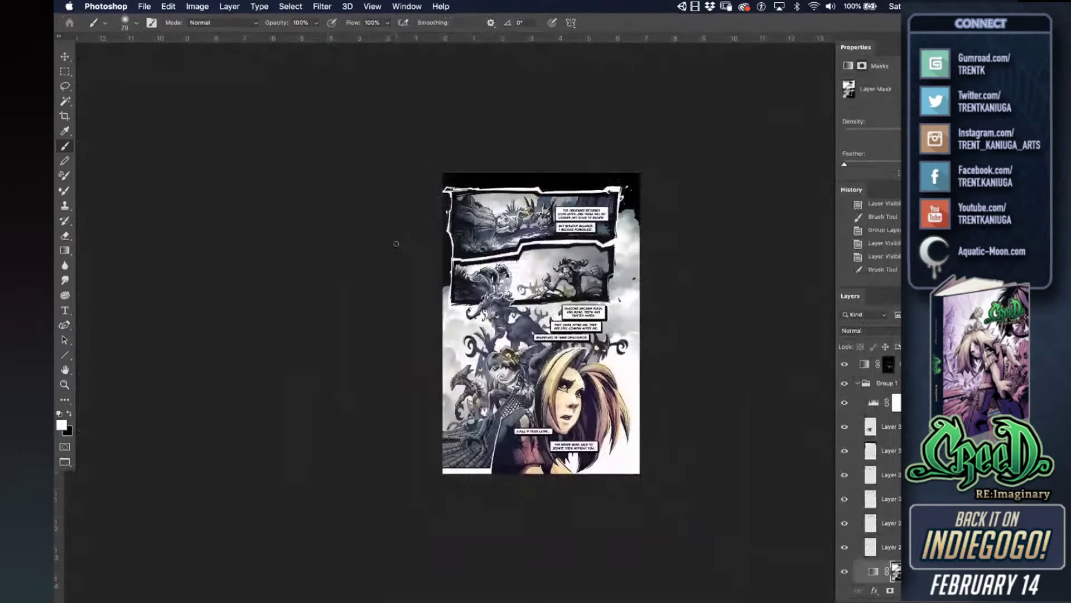
key("super+0")
key("super+plus")
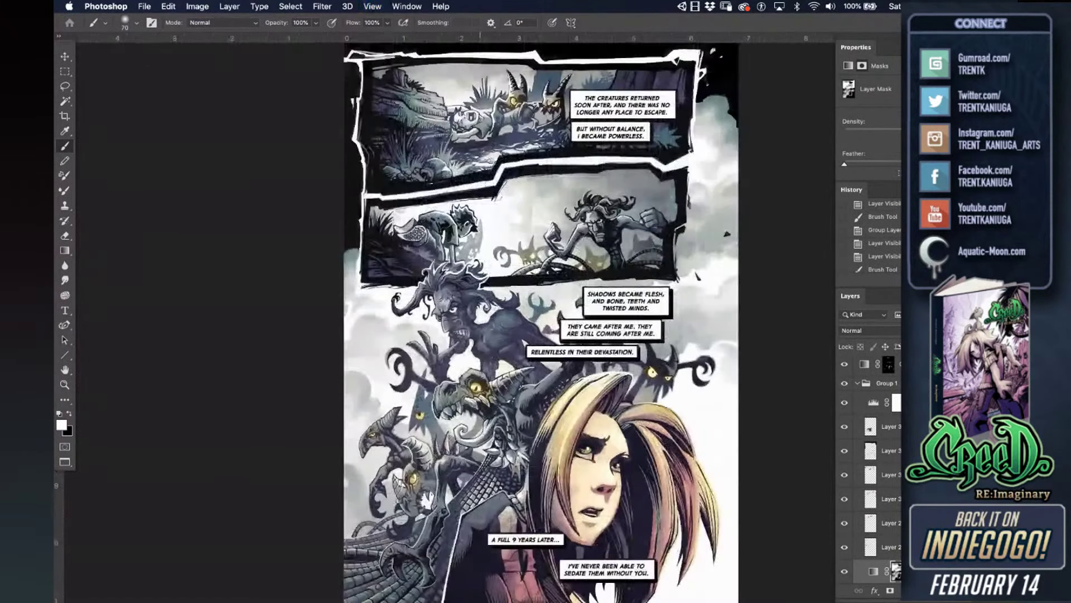
left_click_drag(543, 317, 438, 286)
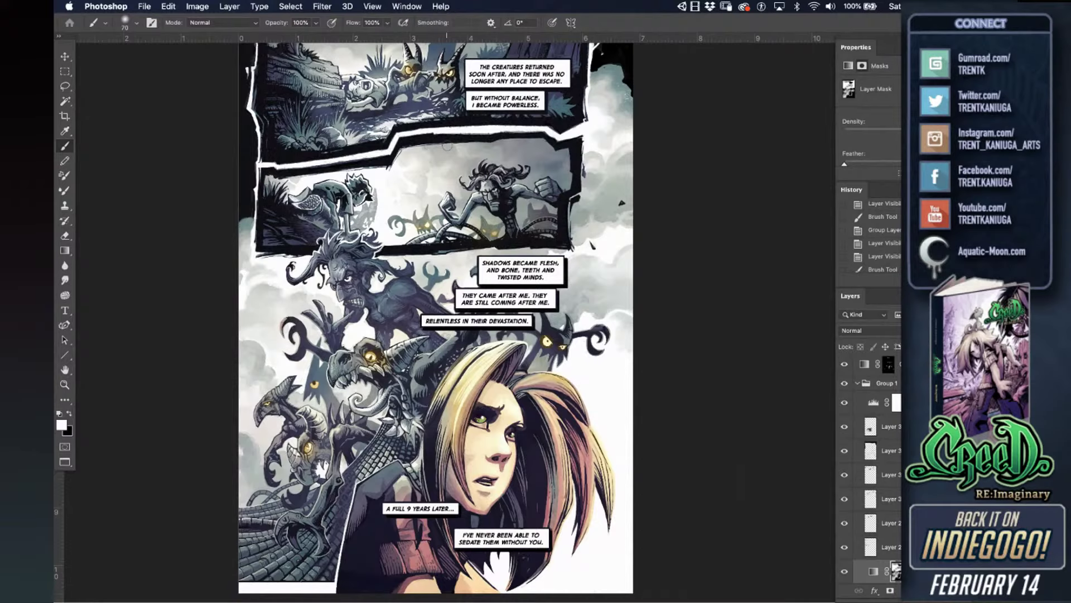
mouse_move(510, 281)
left_mouse_down()
mouse_move(513, 342)
mouse_move(512, 288)
left_mouse_up()
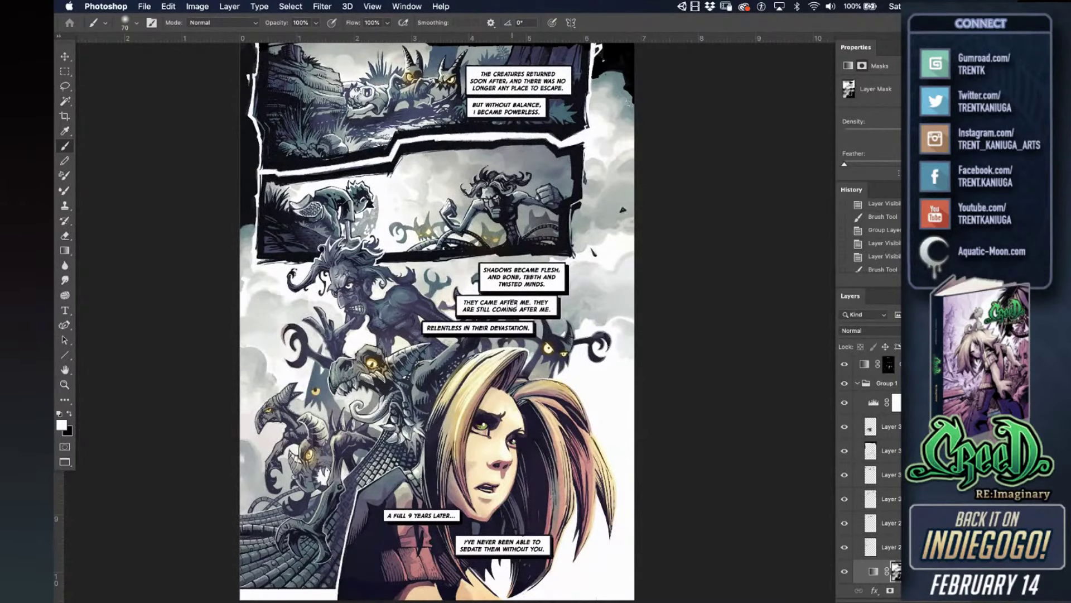
left_click_drag(515, 212, 514, 235)
left_click_drag(499, 341, 515, 295)
left_click_drag(527, 232, 527, 264)
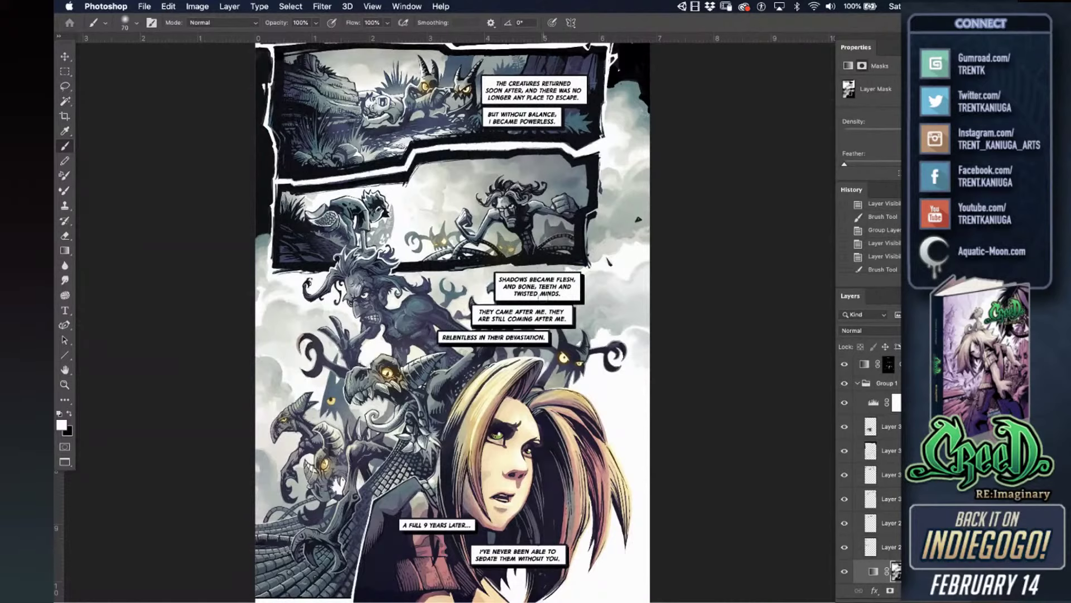
left_click_drag(567, 218, 561, 229)
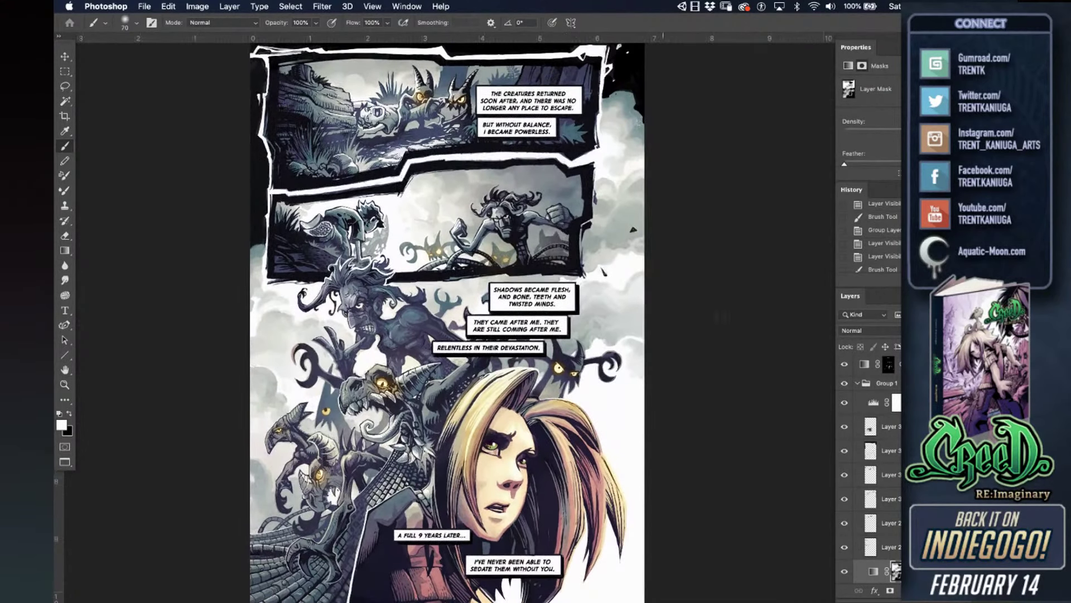
- Collapse Group 1 and toggle its visibility to compare the creature artwork beside the captions with and without it
left_click(857, 384)
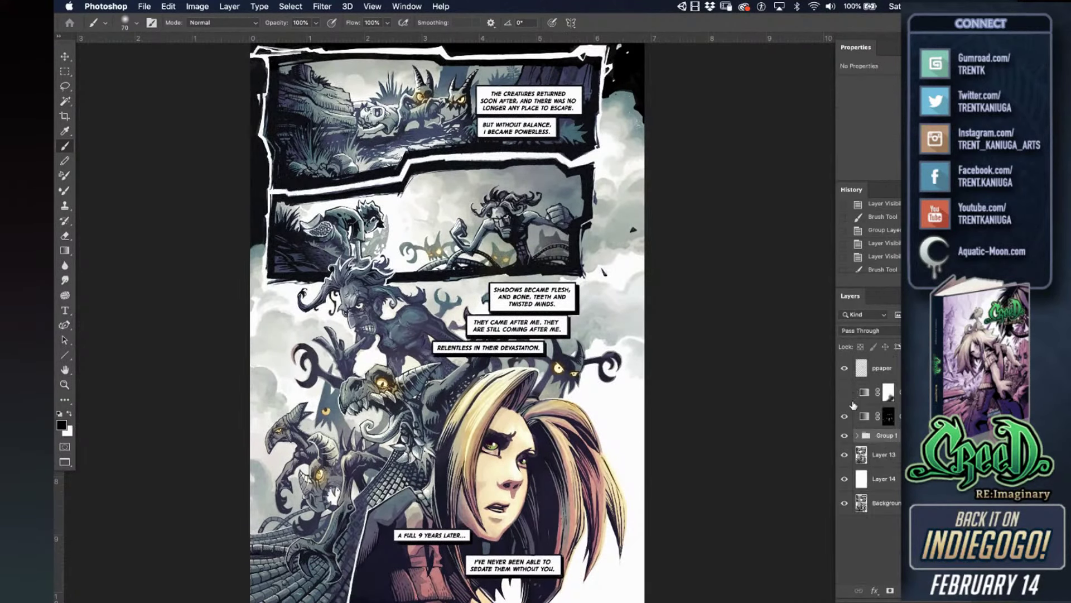
left_click(844, 437)
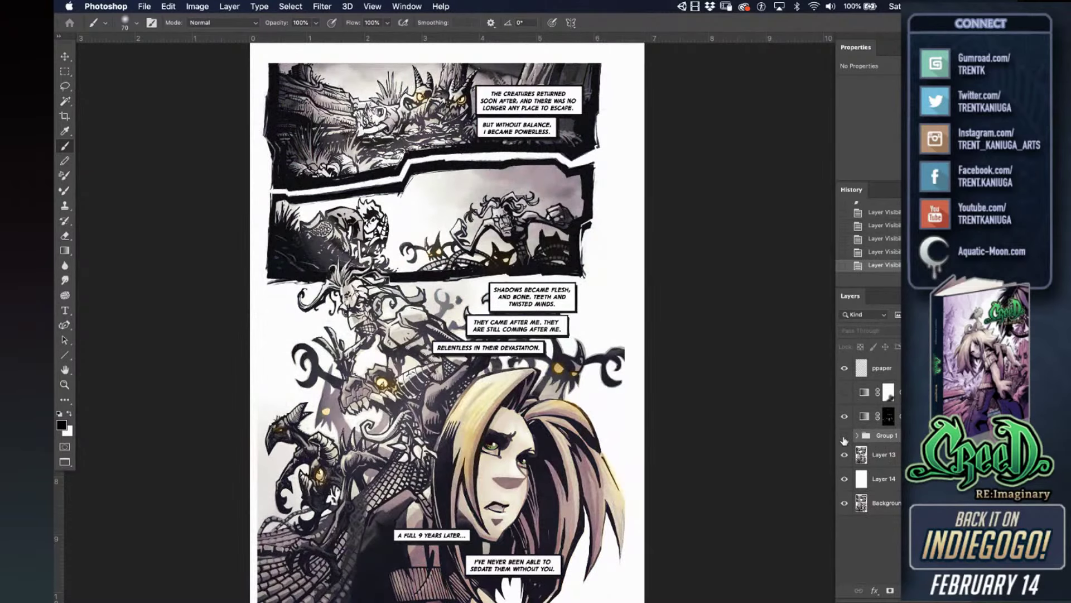
key("super+equal")
key("super+equal")
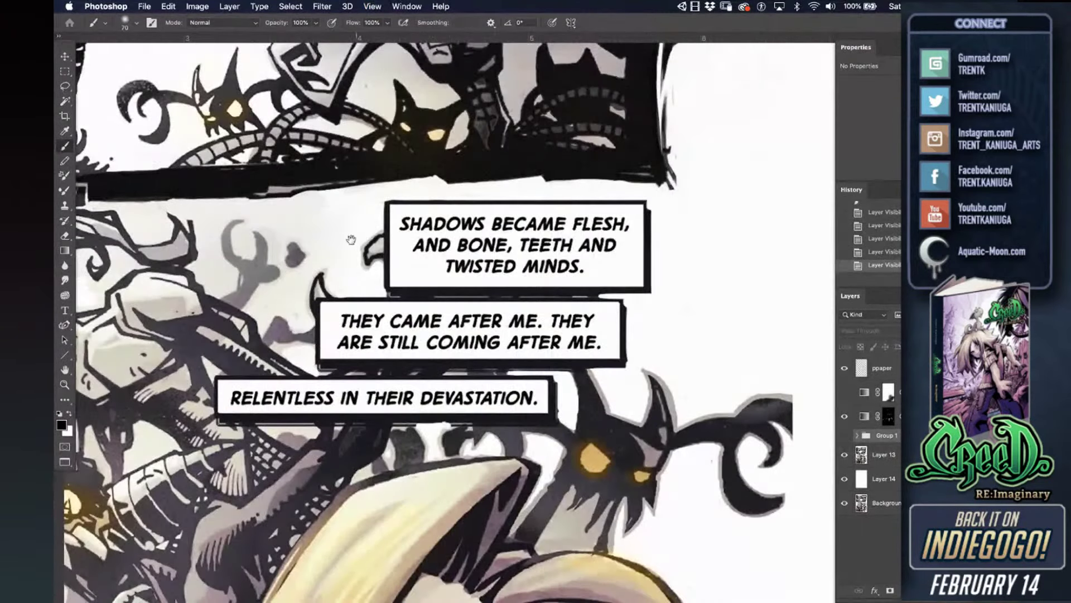
left_click_drag(357, 238, 581, 396)
scroll(604, 405, "left", 5)
scroll(604, 405, "down", 2)
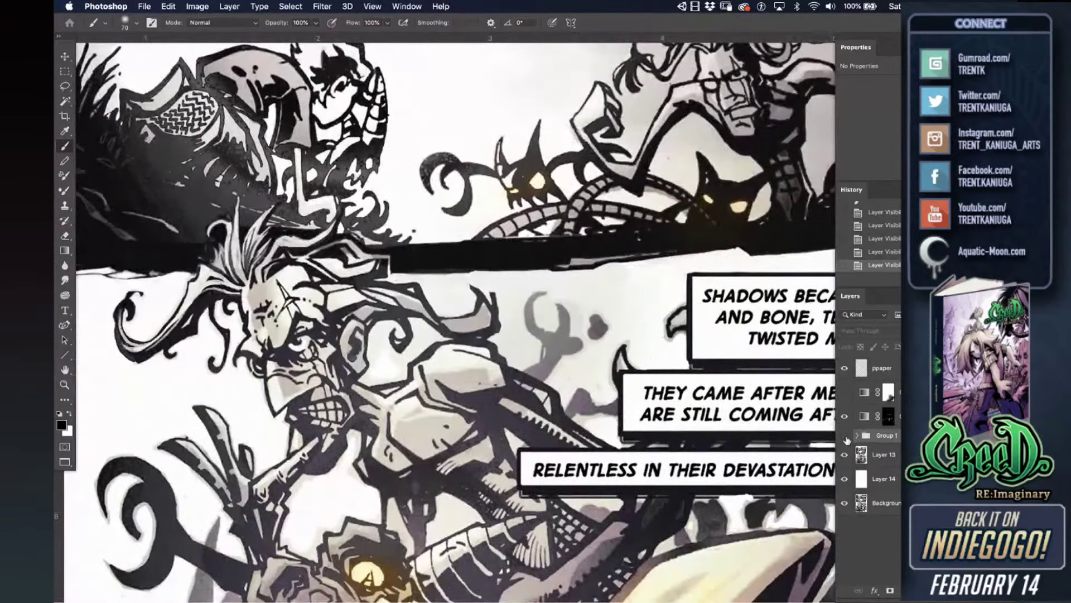
left_click(844, 437)
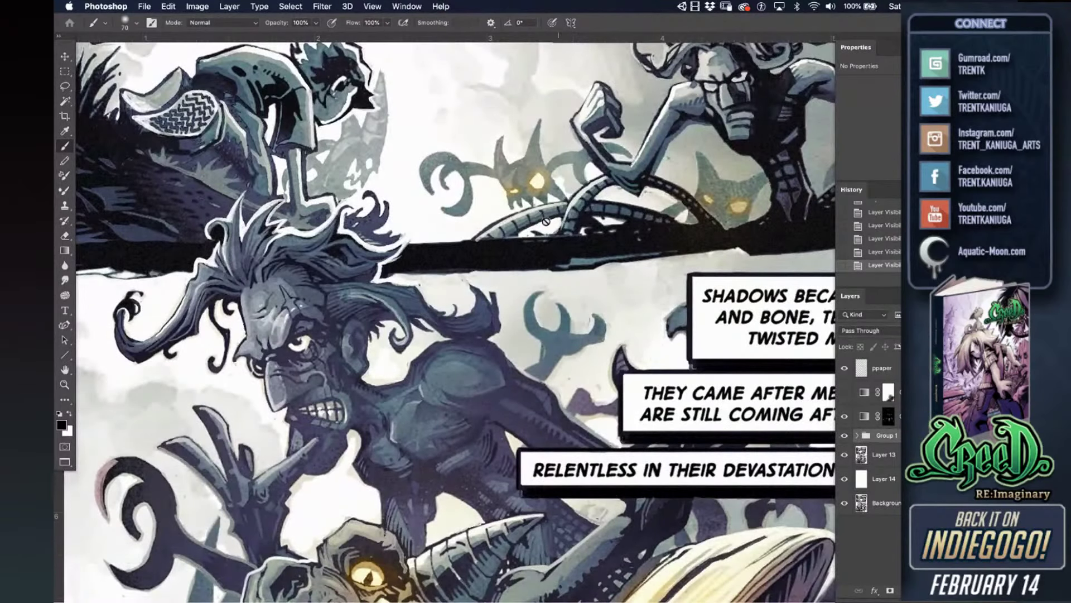
- Compare the page's upper panels by repeatedly hiding and showing Group 1, leaving the group visible
scroll(582, 279, "up", 5)
scroll(582, 279, "left", 3)
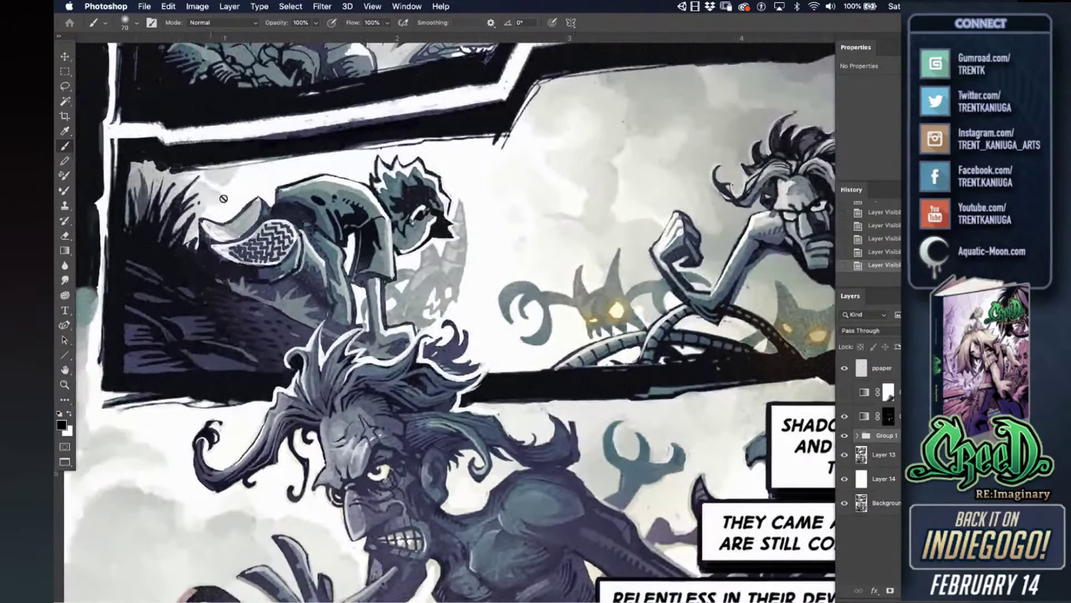
scroll(441, 190, "up", 6)
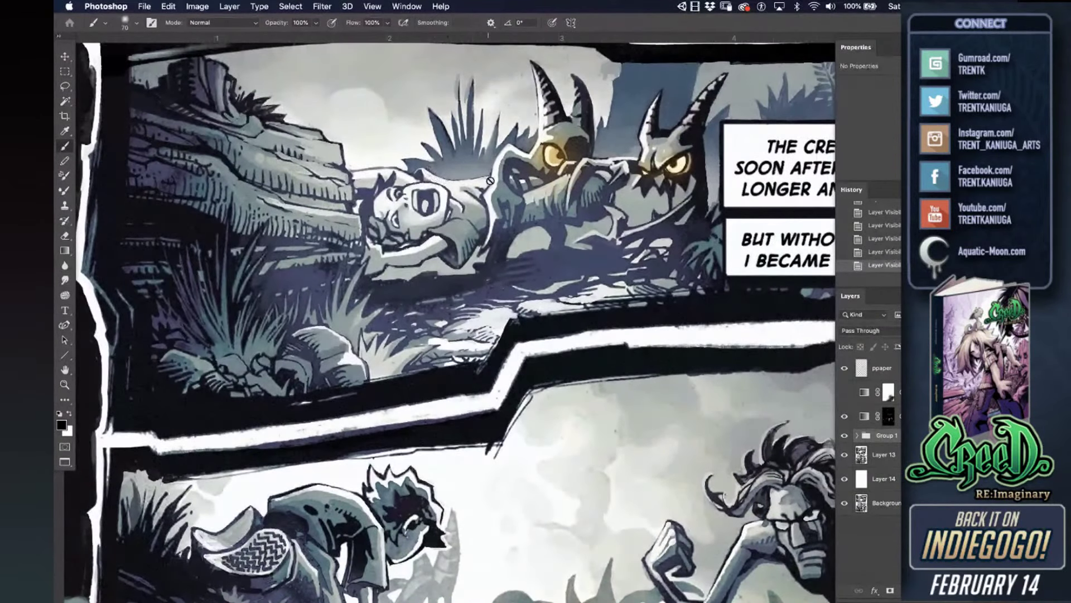
scroll(560, 179, "up", 1)
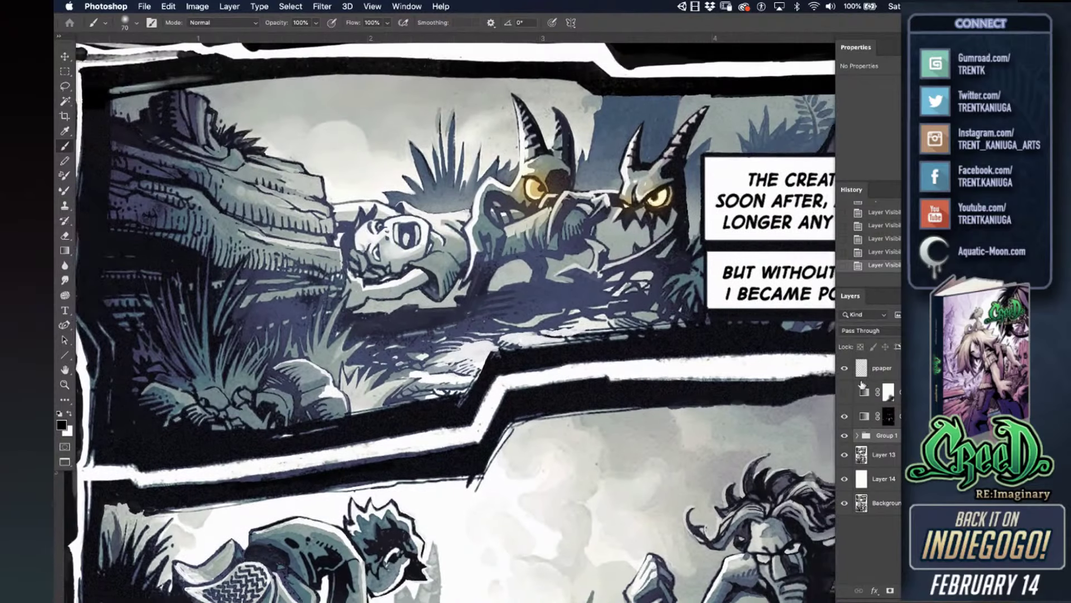
left_click(844, 436)
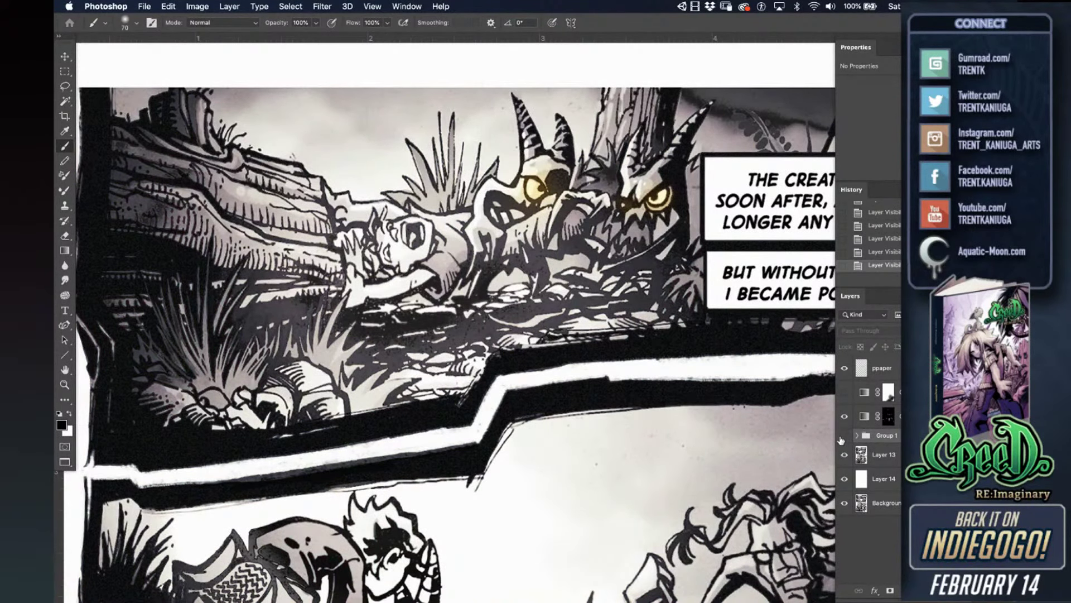
left_click(845, 436)
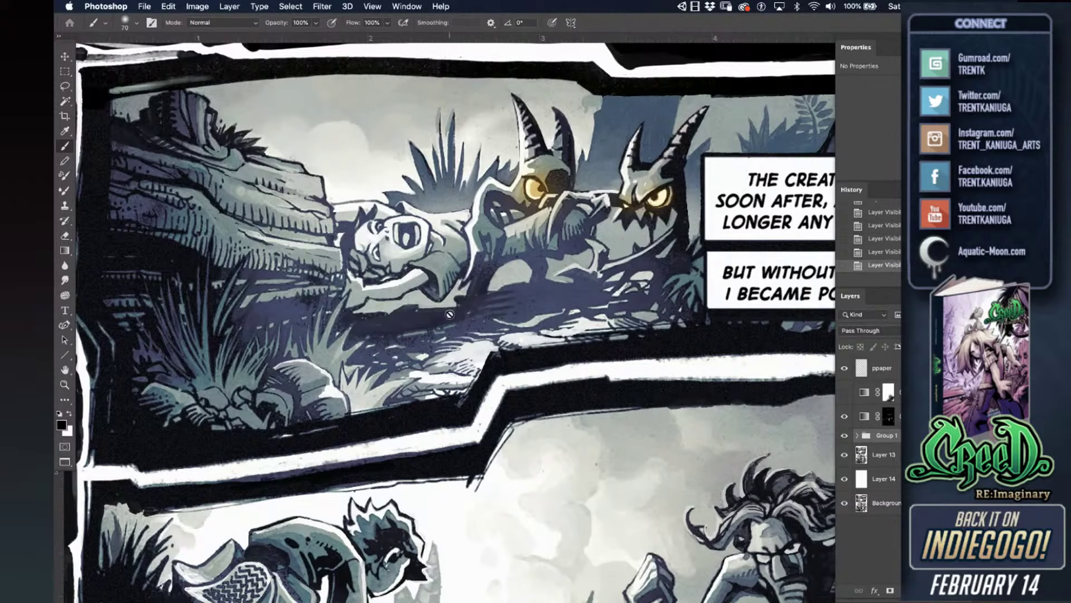
left_click(843, 438)
left_click(844, 437)
left_click(844, 440)
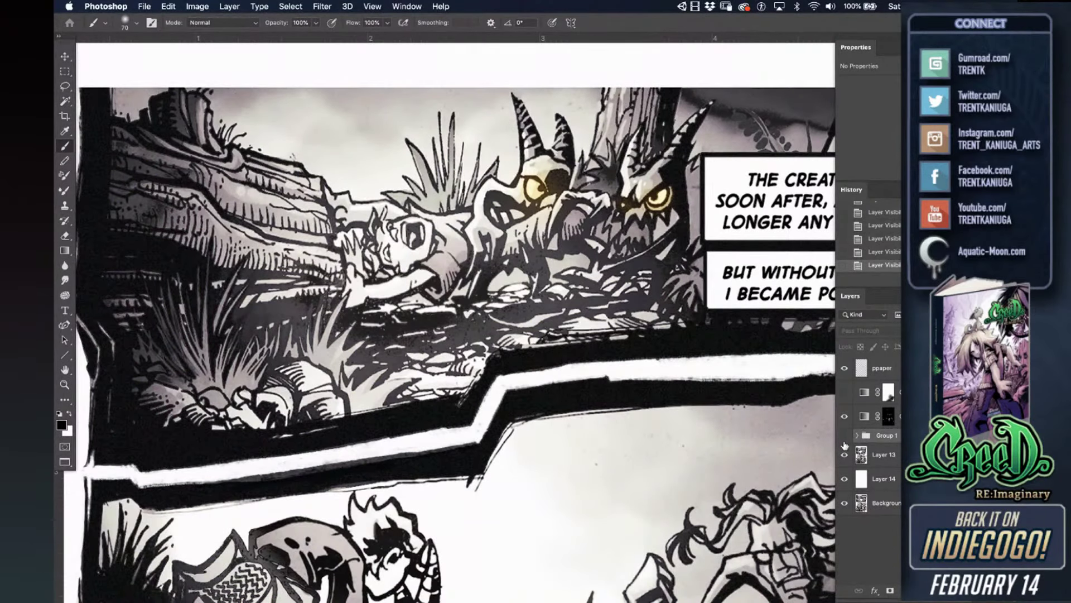
left_click(843, 439)
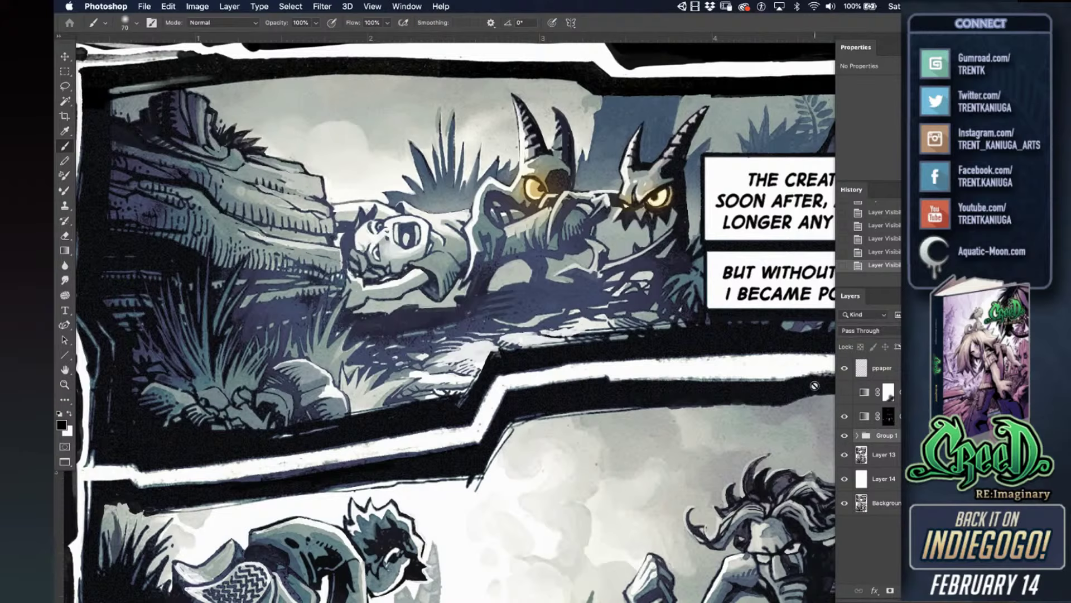
left_click(844, 438)
left_click(845, 439)
left_click(845, 438)
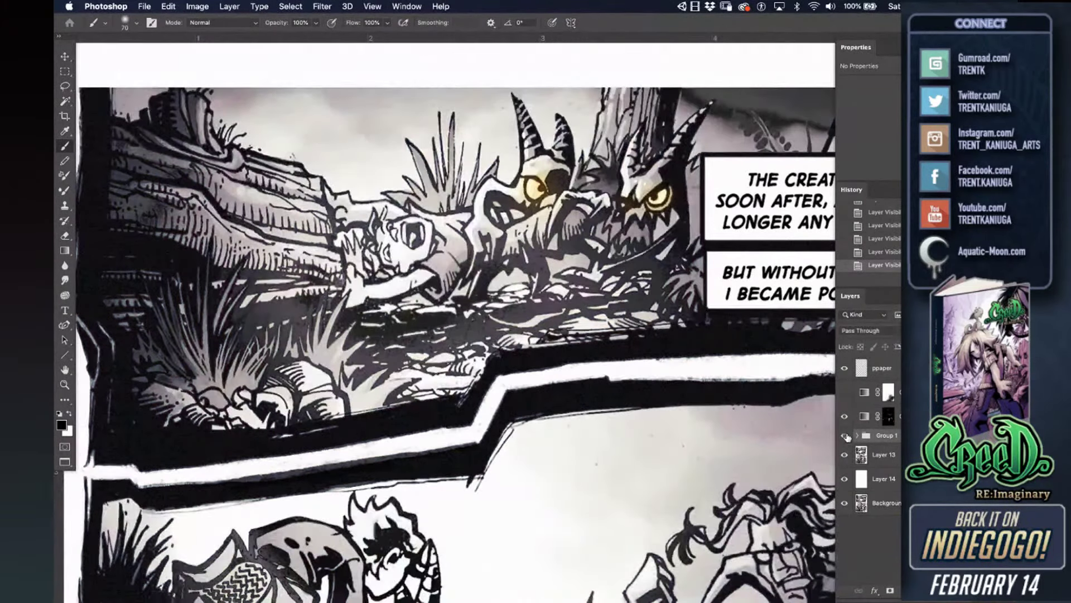
left_click(844, 438)
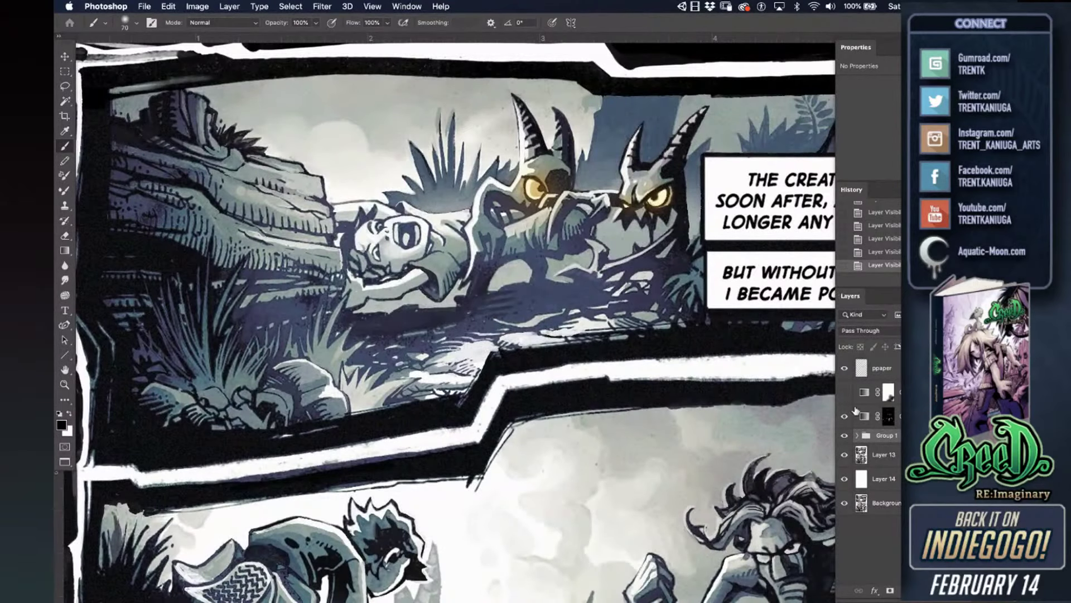
- Return to the side-by-side document view, widen the 79.psd pane and fit its whole page at 50% zoom
key("f")
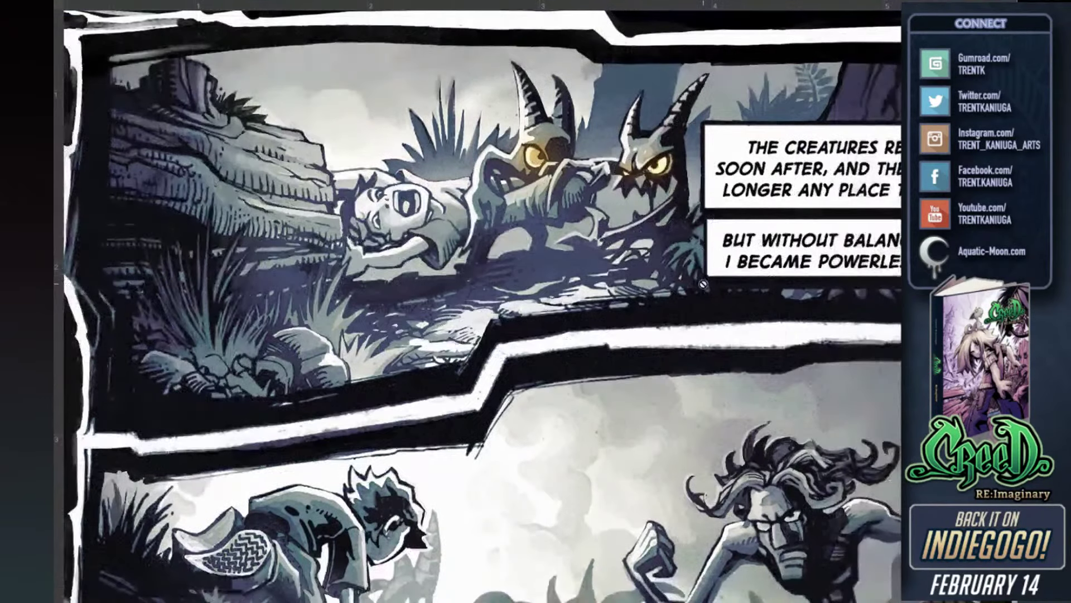
key("f")
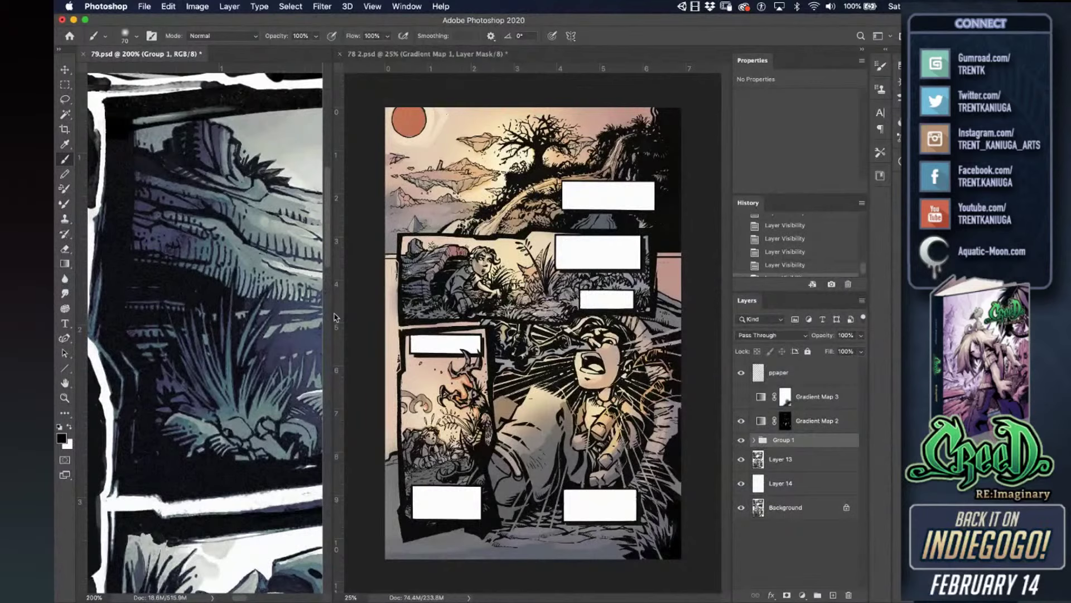
left_click_drag(332, 314, 399, 315)
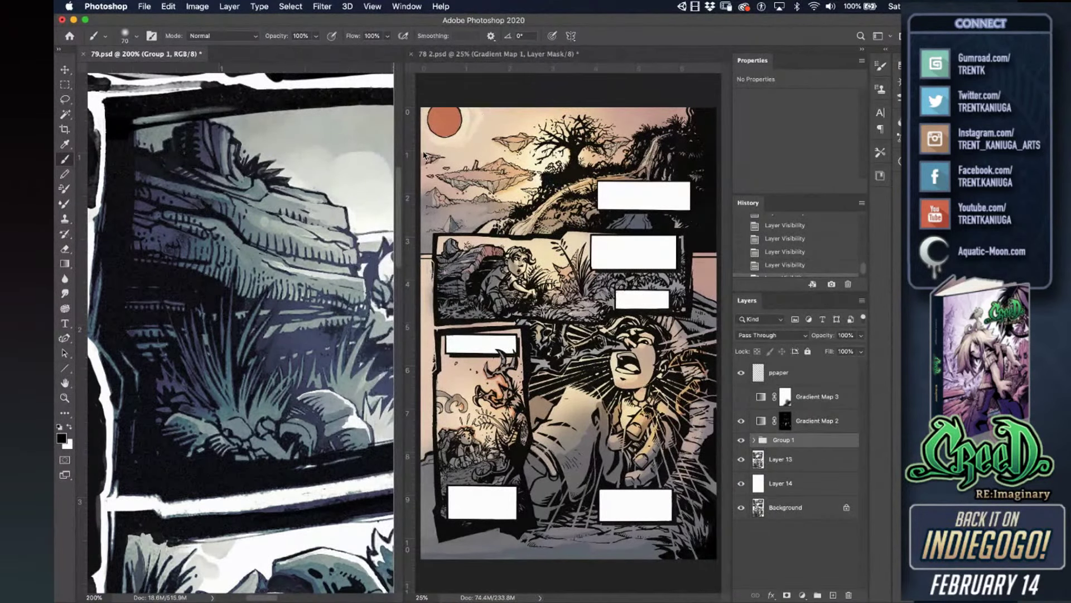
key("super+minus")
key("super+minus")
key("super+minus")
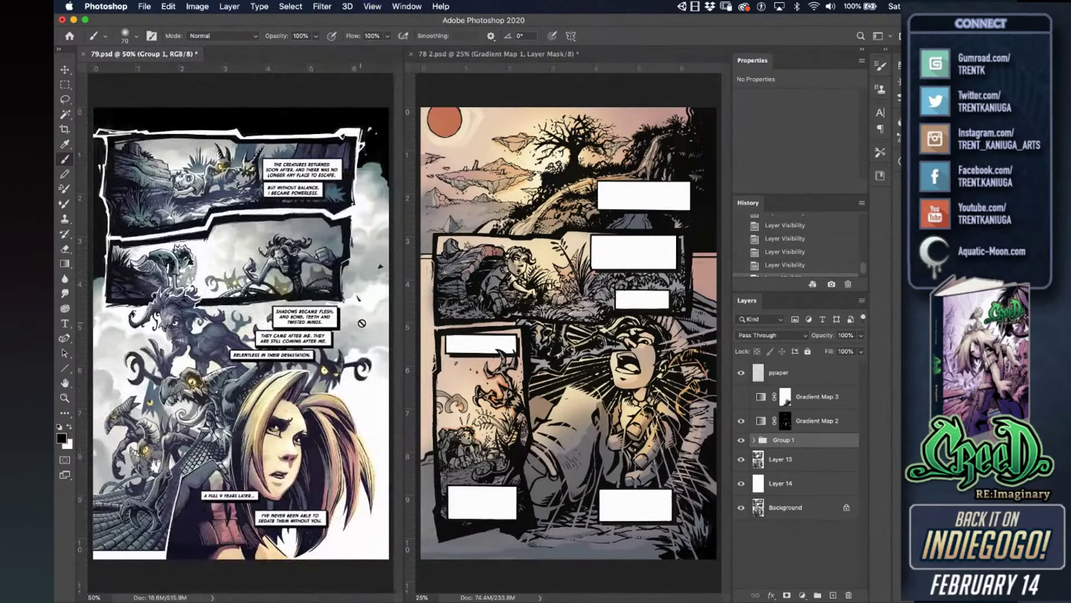
- Select Layer 4 in 78 2.psd, zoom that page to 50% and widen its pane
left_click(498, 99)
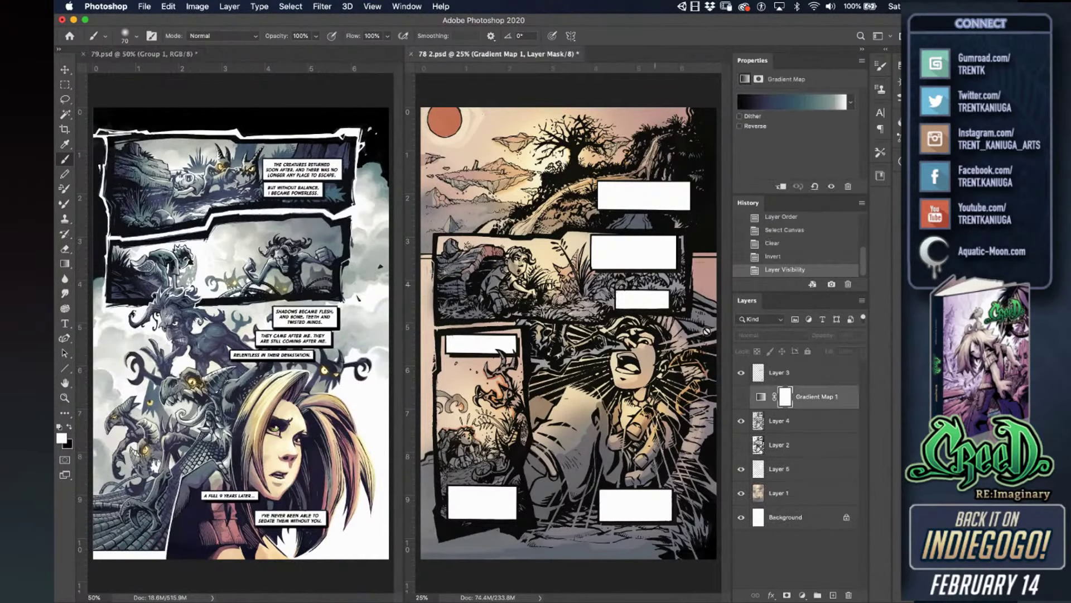
left_click(759, 427)
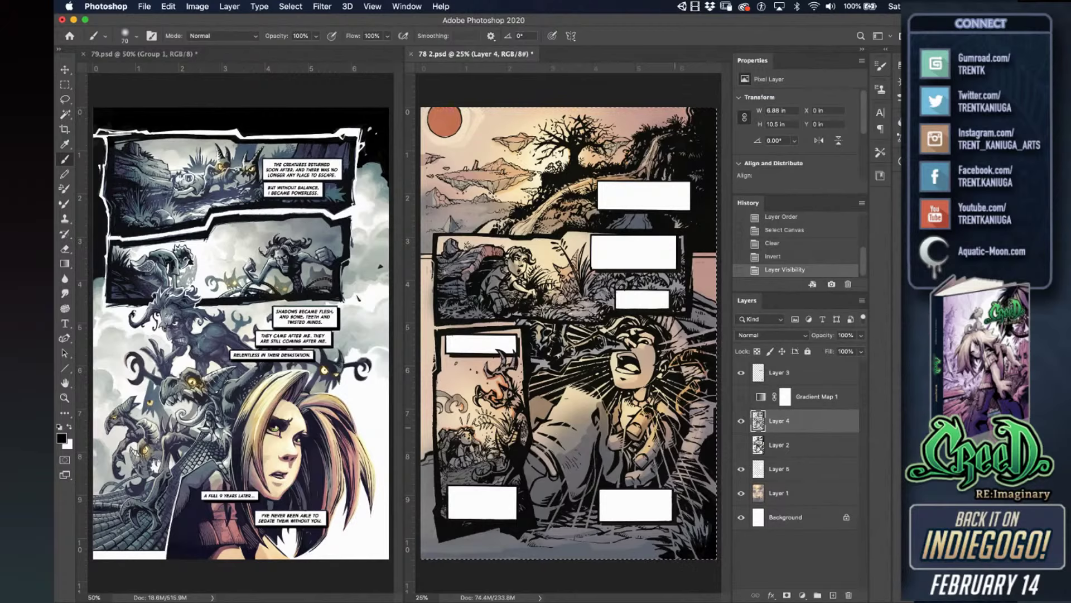
key("super+plus")
key("super+plus")
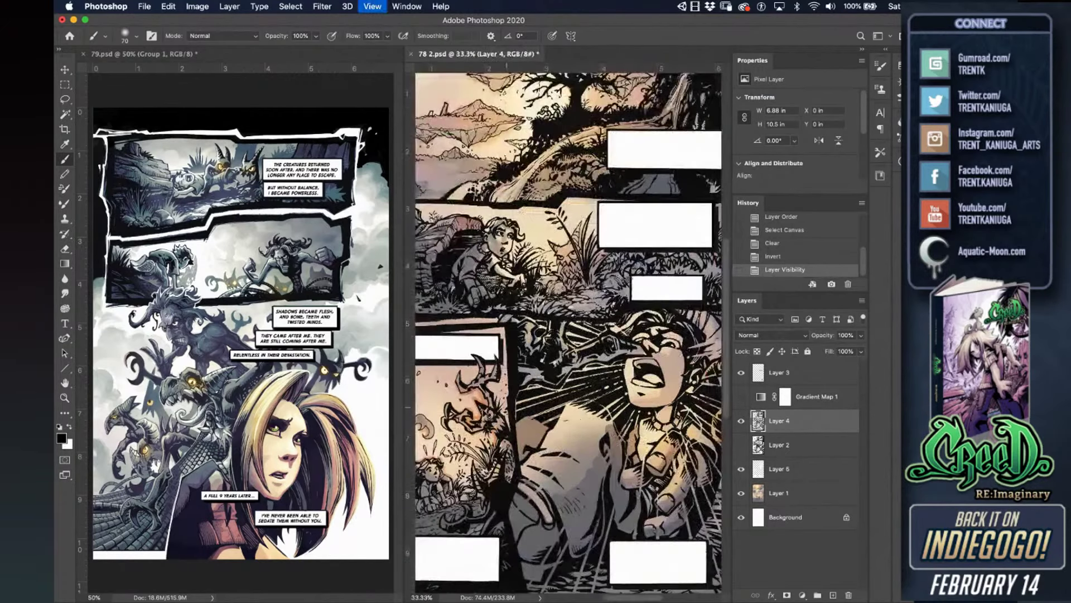
left_click_drag(404, 396, 302, 397)
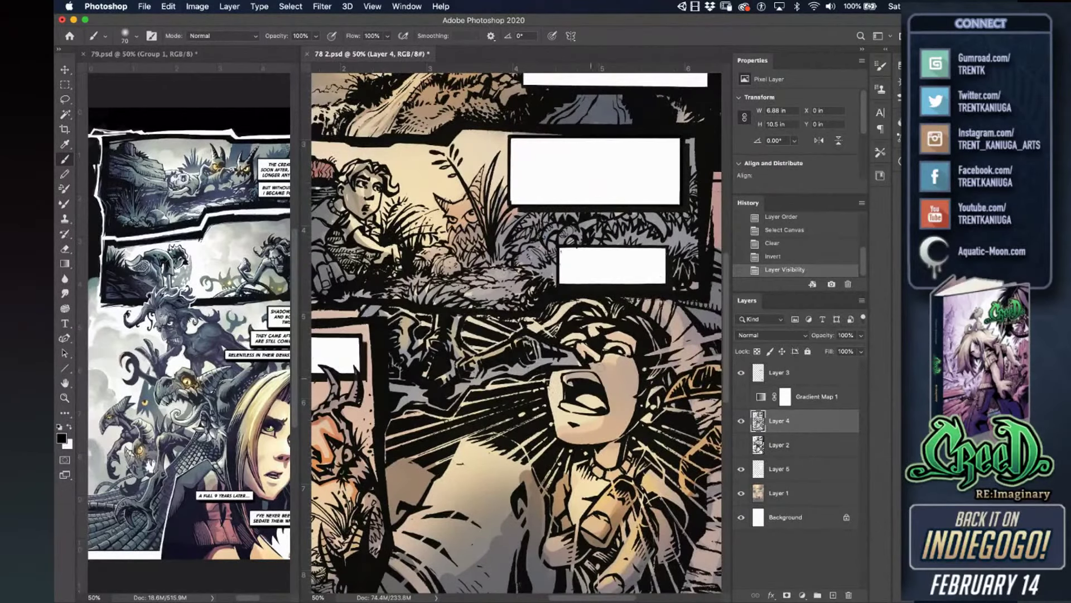
- Make Gradient Map 1 visible again over the upper panels of 78 2.psd
left_click_drag(548, 350, 635, 404)
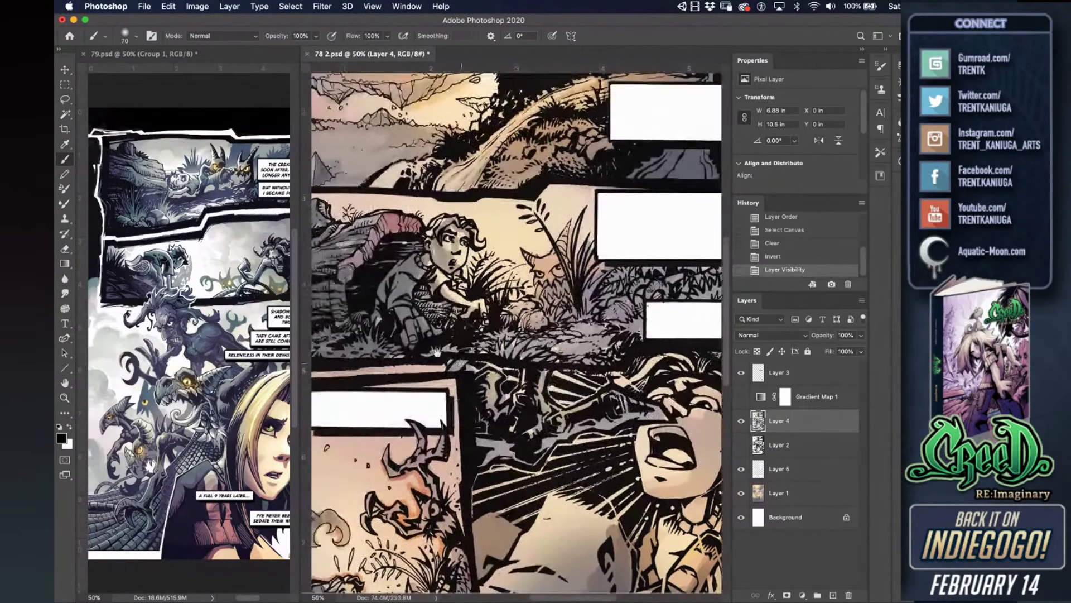
left_click_drag(404, 357, 431, 391)
left_click_drag(472, 180, 506, 246)
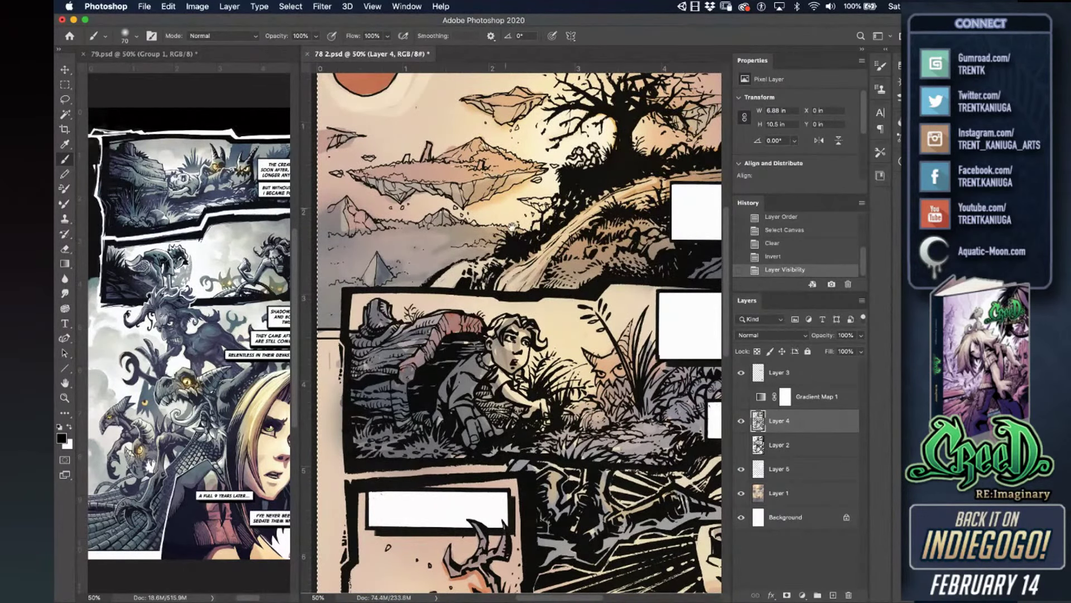
left_click_drag(497, 194, 509, 207)
left_click(741, 397)
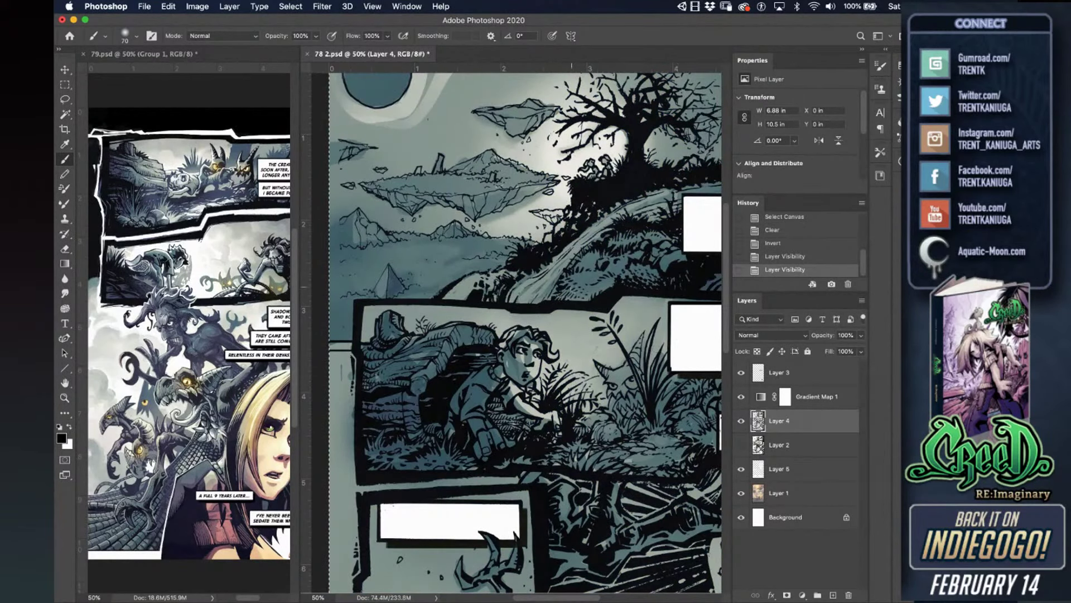
- Try removing the layer mask from Gradient Map 2 in 79.psd and undo the deletion
left_click(244, 292)
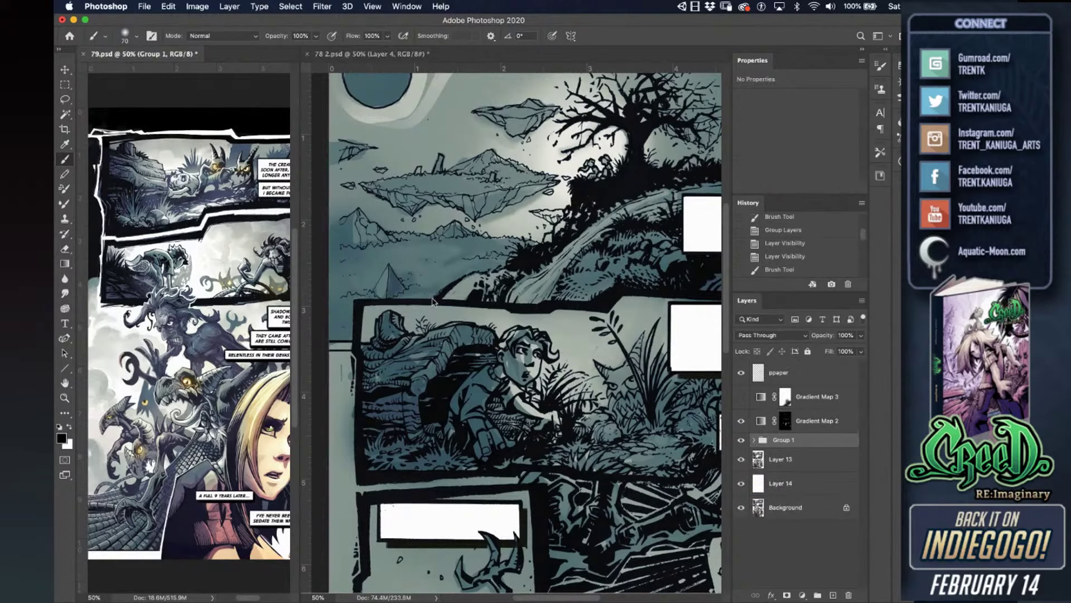
left_click(758, 426)
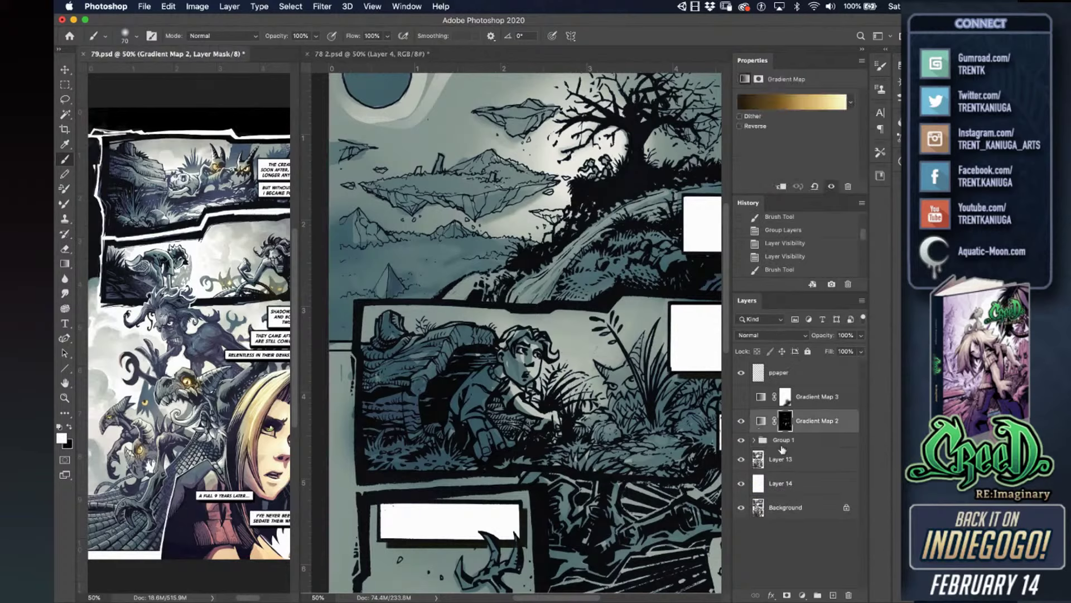
left_click(849, 595)
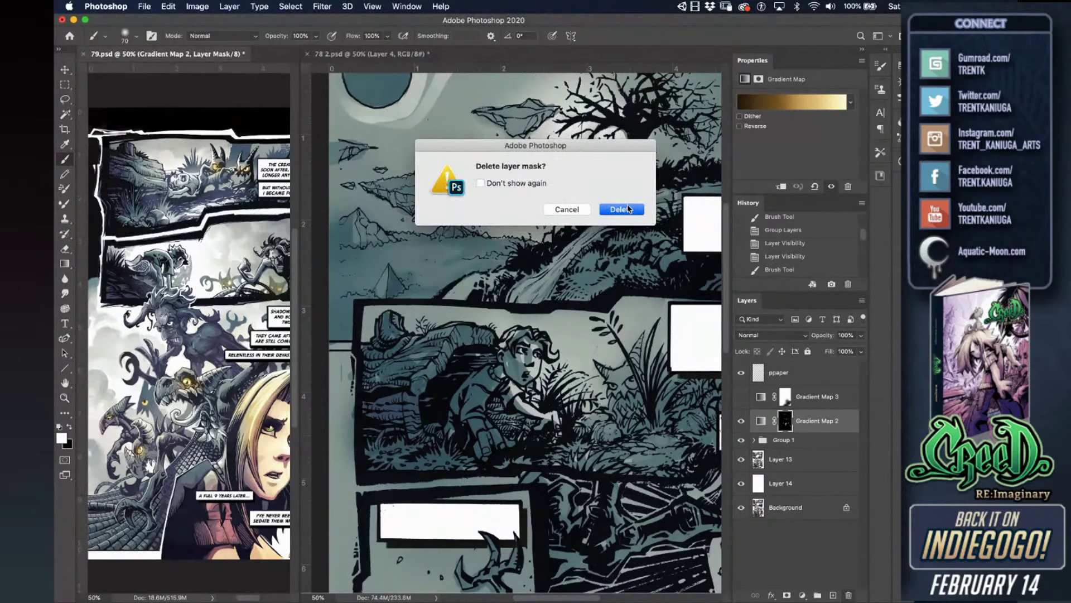
left_click(621, 210)
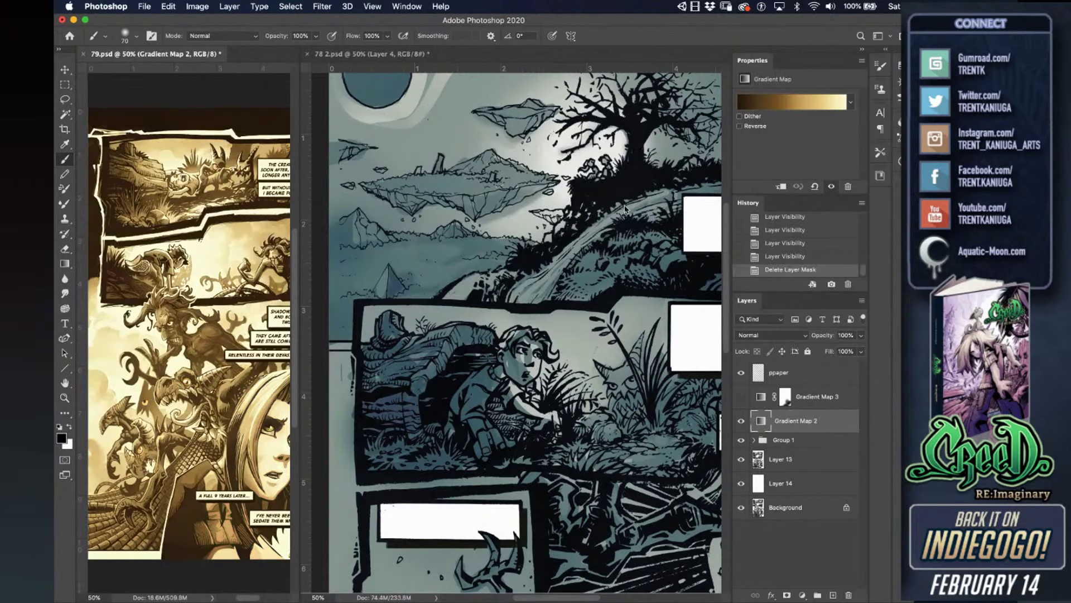
key("super+z")
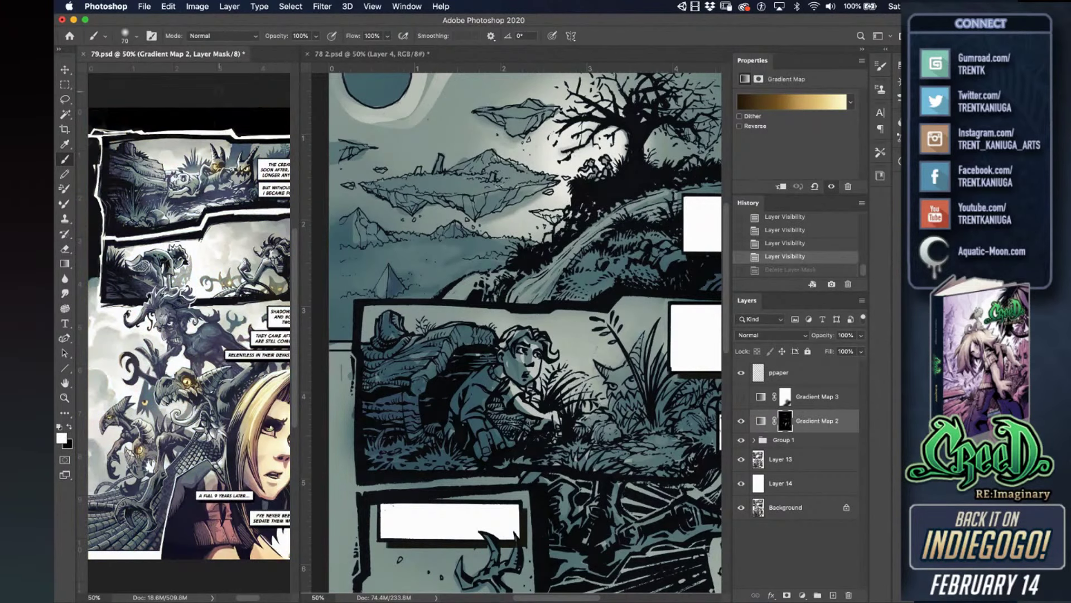
left_click(219, 90)
- In 78 2.psd, hide Gradient Map 1 and add a new Gradient Map adjustment layer above it
left_click(480, 151)
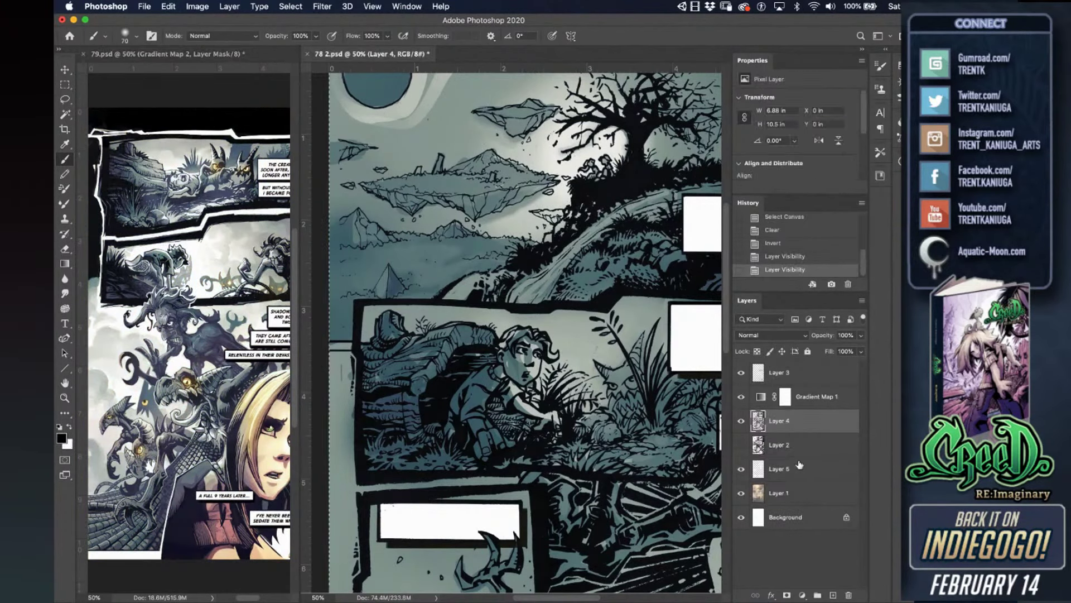
left_click(751, 398)
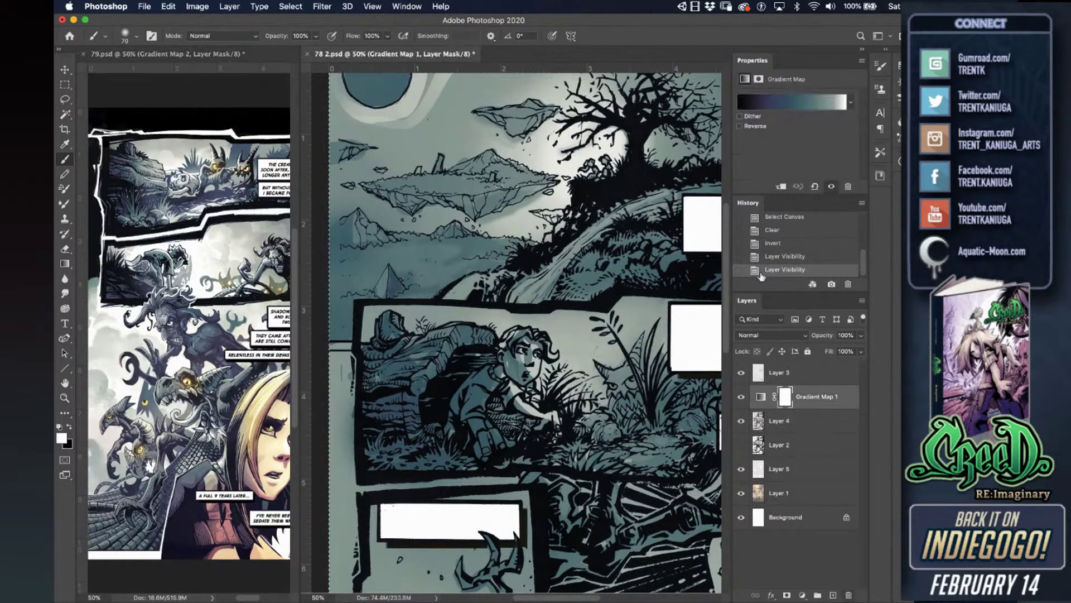
left_click(741, 397)
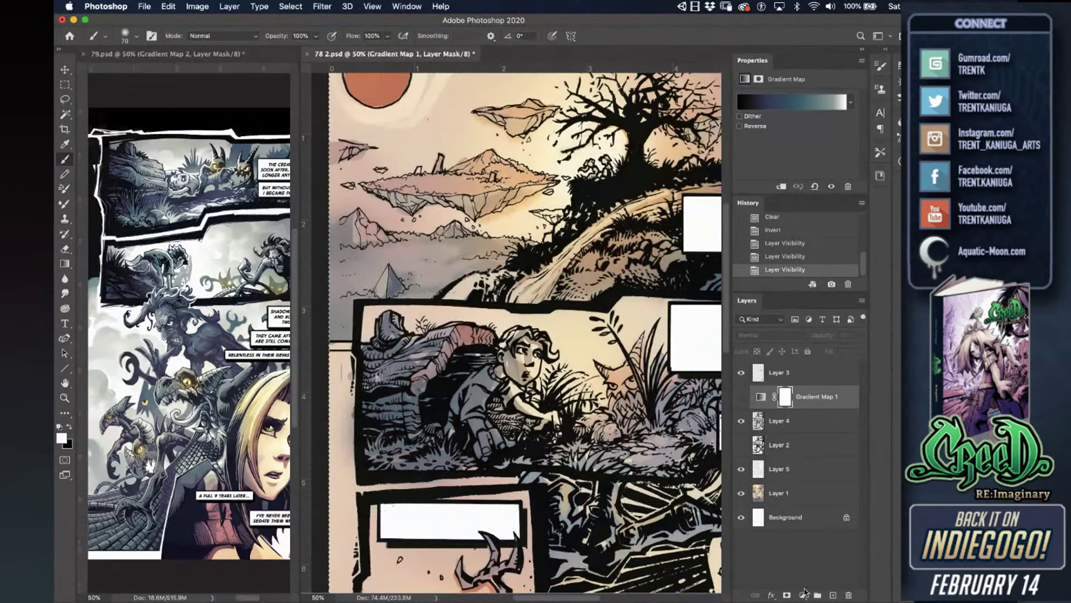
left_click(801, 595)
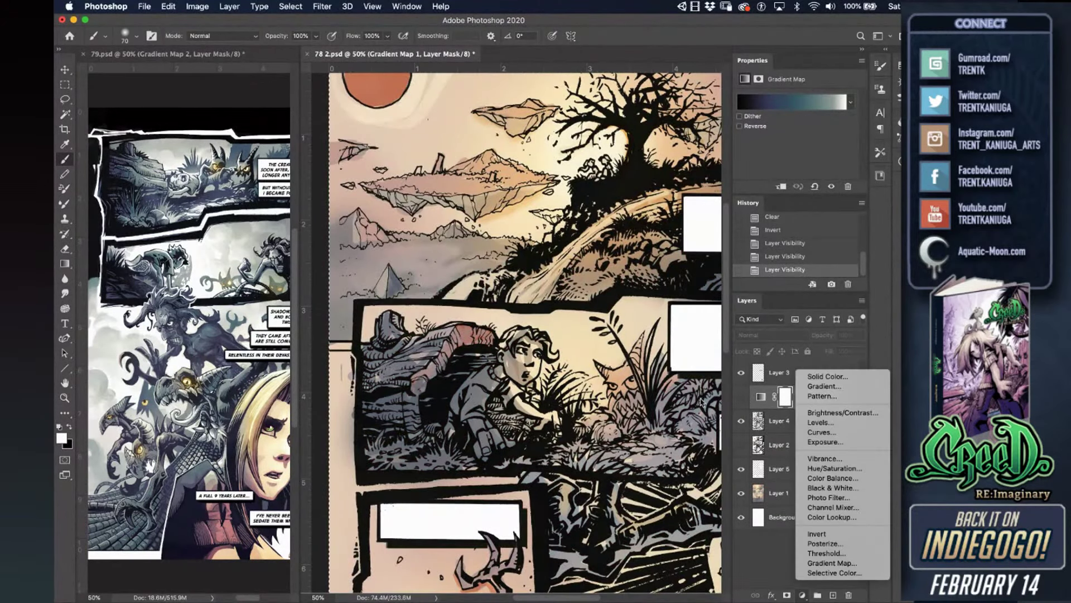
left_click(832, 563)
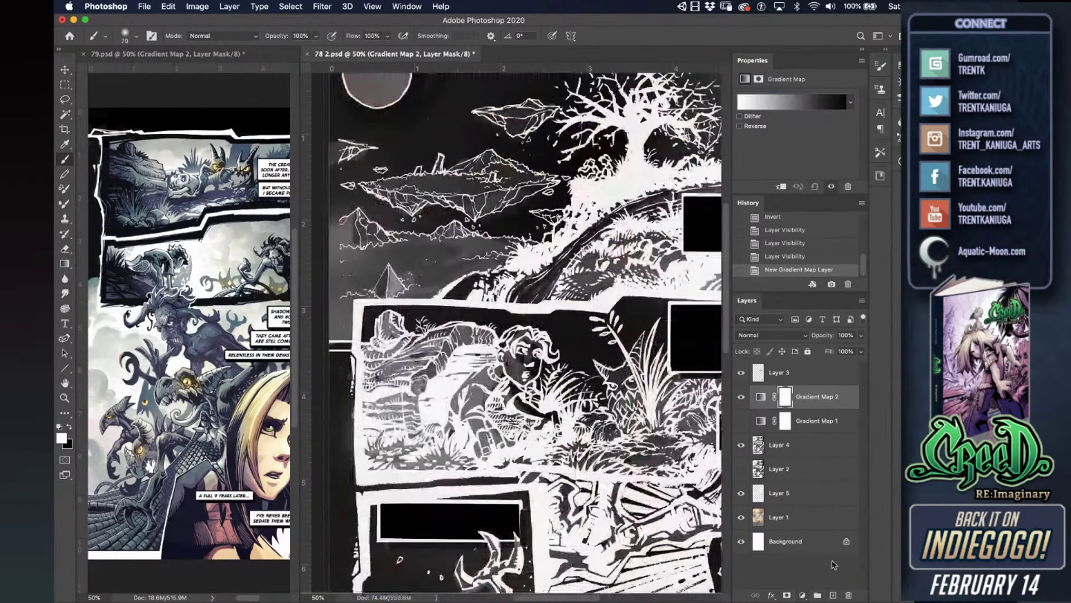
- Try the greeno preset and the dark-to-orange Custom preset on the new gradient map
left_click(781, 102)
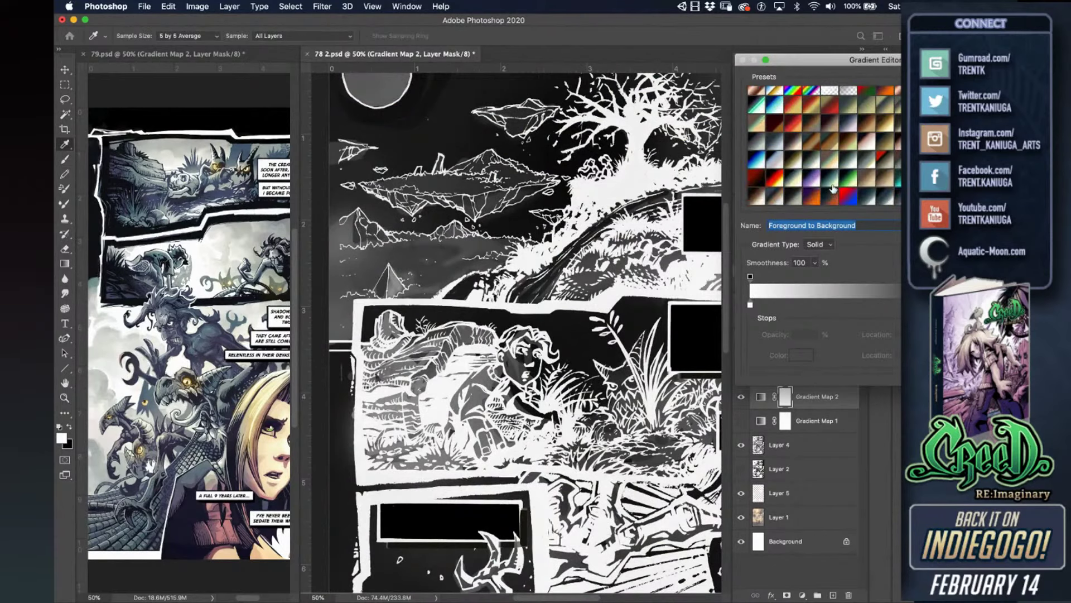
left_click(830, 178)
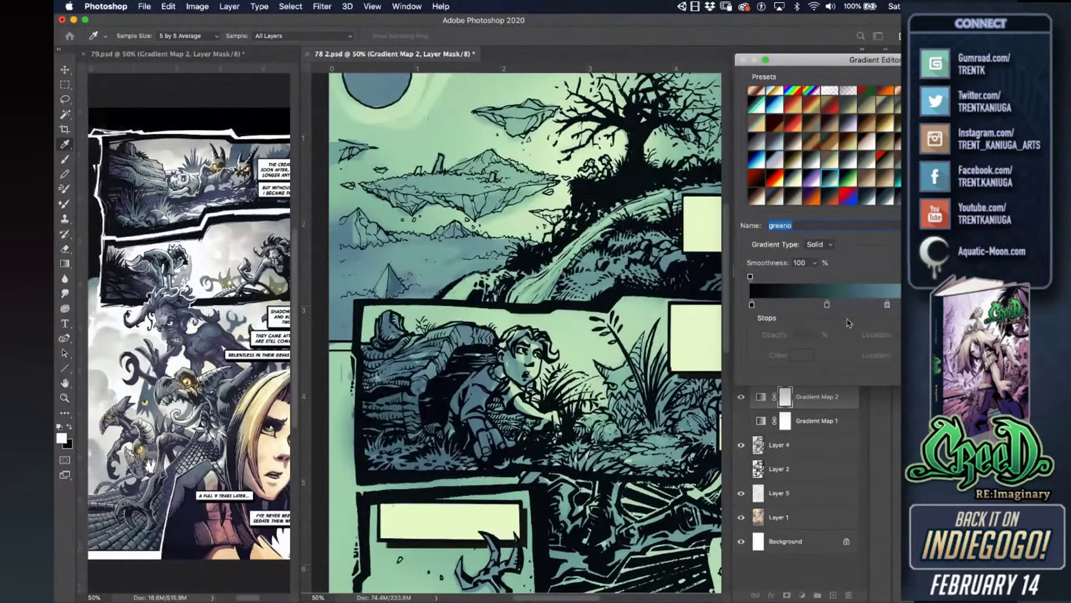
left_click(830, 197)
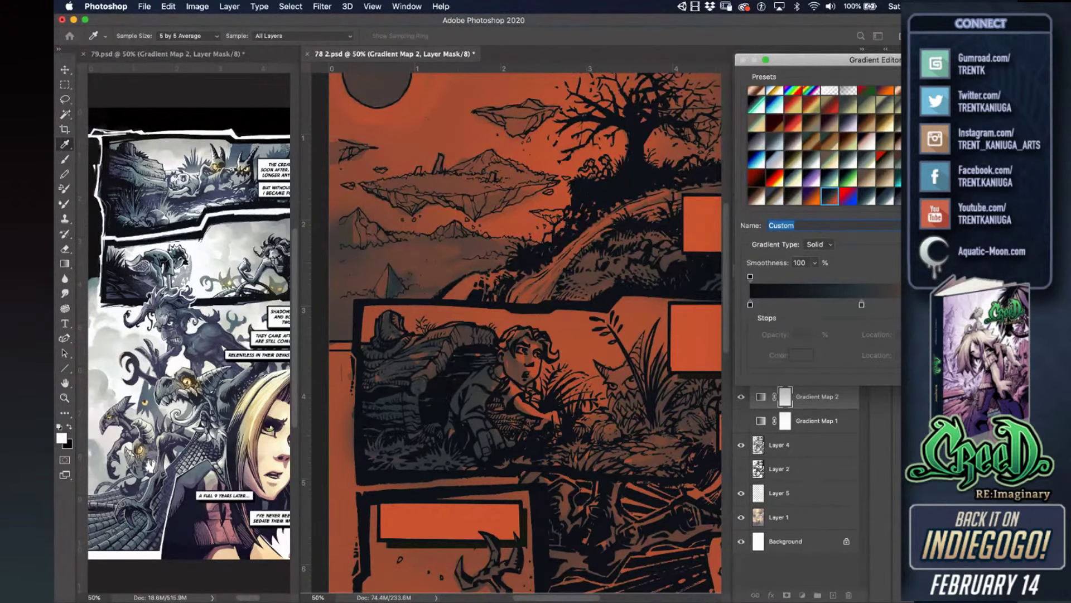
key("Return")
- Hide Gradient Map 2, show Gradient Map 1 again and move Gradient Map 2 beneath Layer 4
left_click(742, 396)
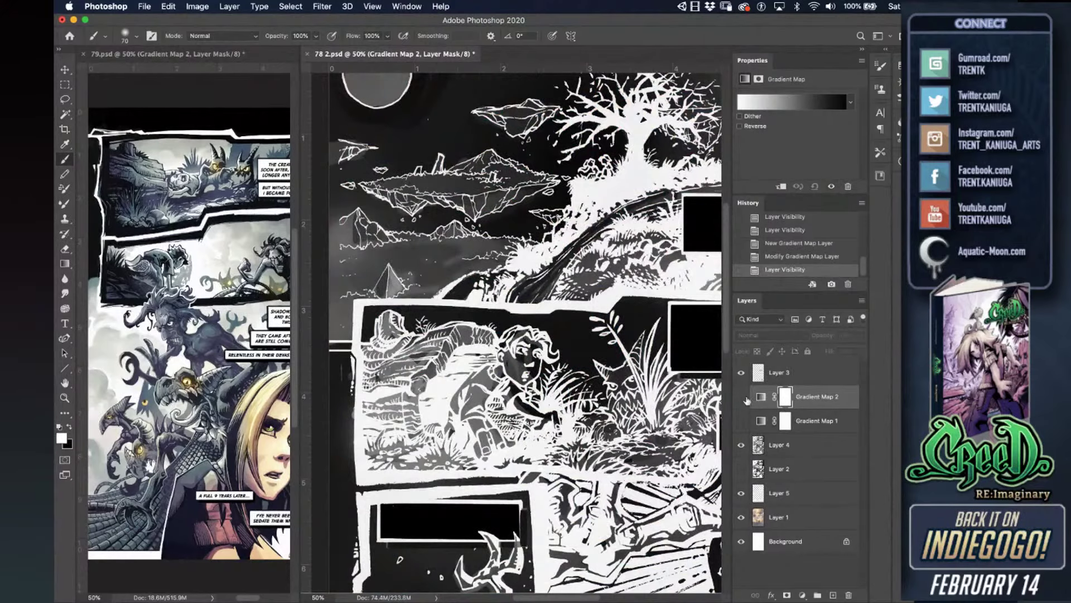
left_click(742, 421)
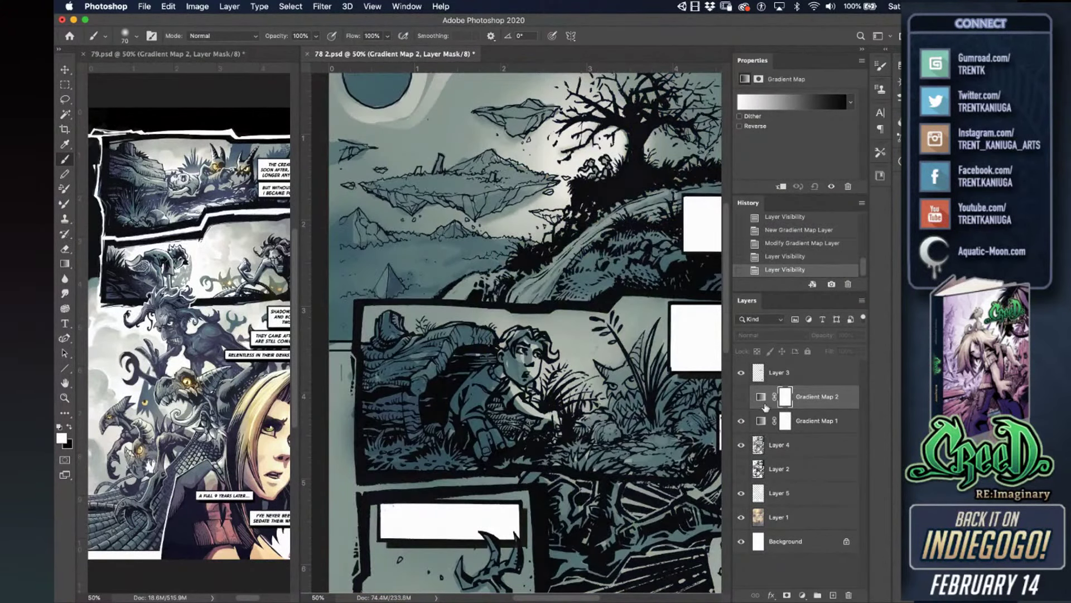
left_click_drag(761, 412, 761, 457)
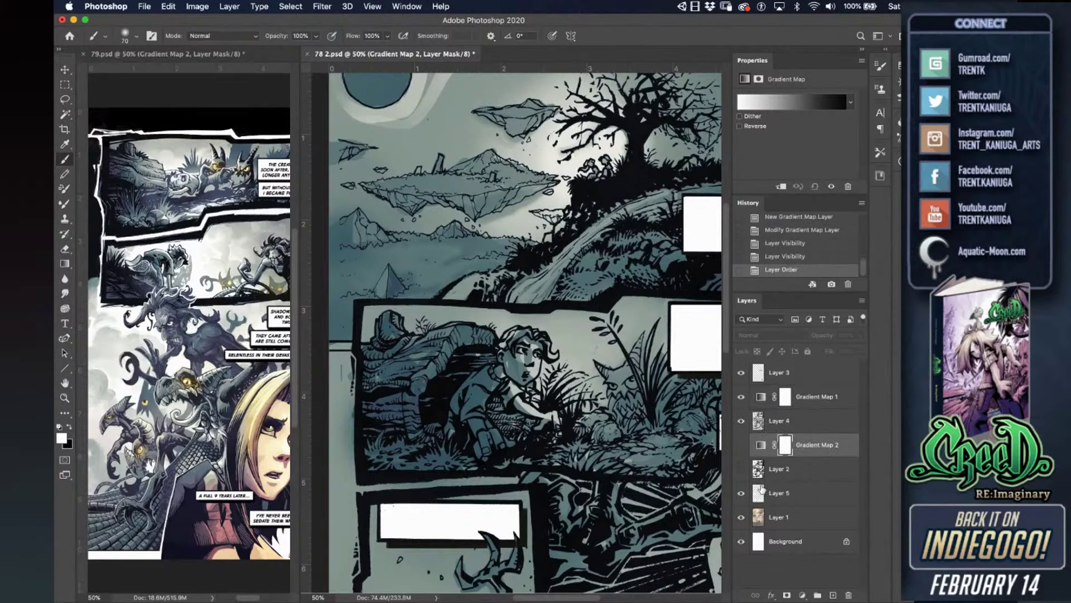
- Move Gradient Map 1 beneath Layer 4, keeping its layer mask
left_click(764, 397)
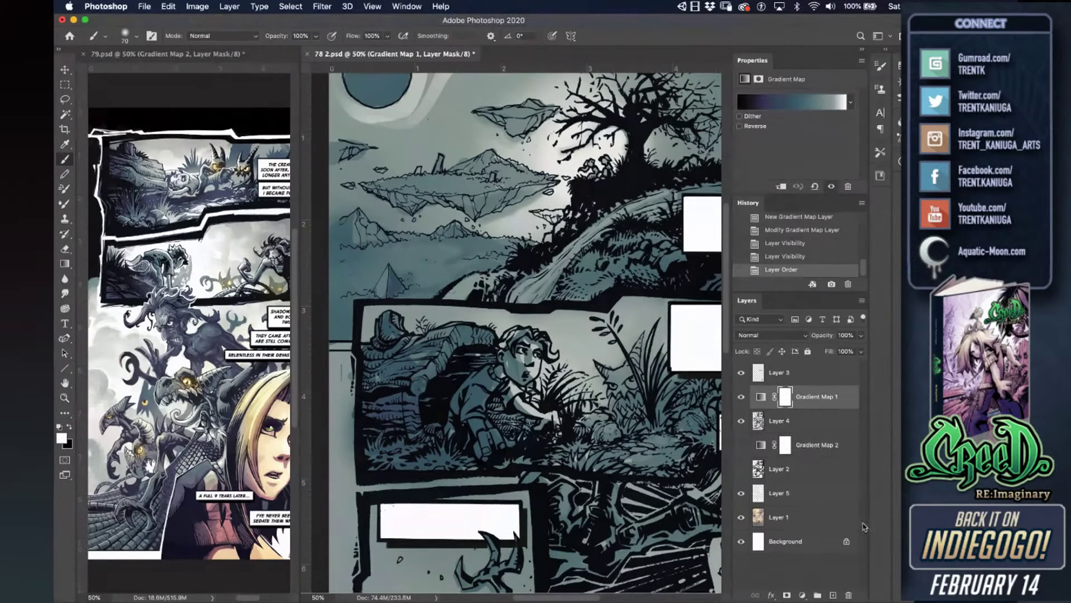
left_click(848, 594)
left_click(567, 209)
left_click_drag(760, 424, 759, 419)
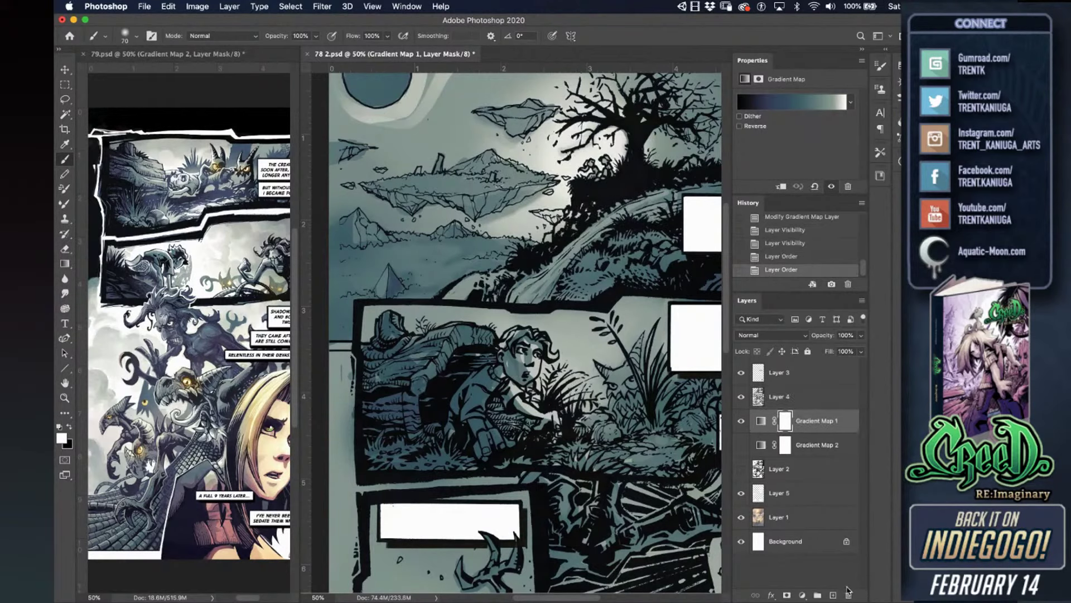
- Delete the hidden Gradient Map 2 together with its layer mask
left_click(761, 449)
key("BackSpace")
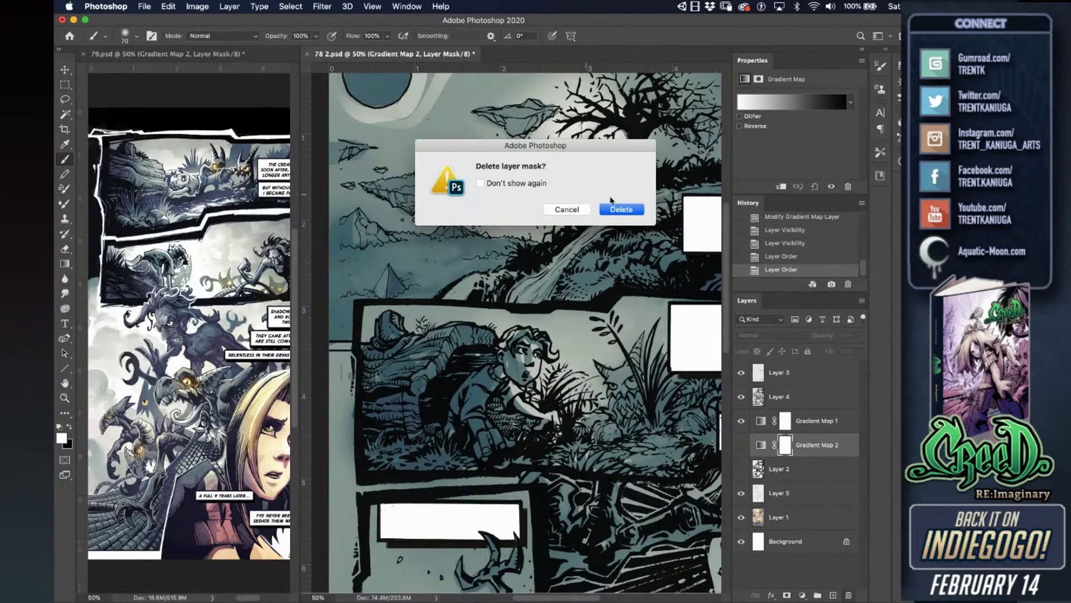
left_click(620, 205)
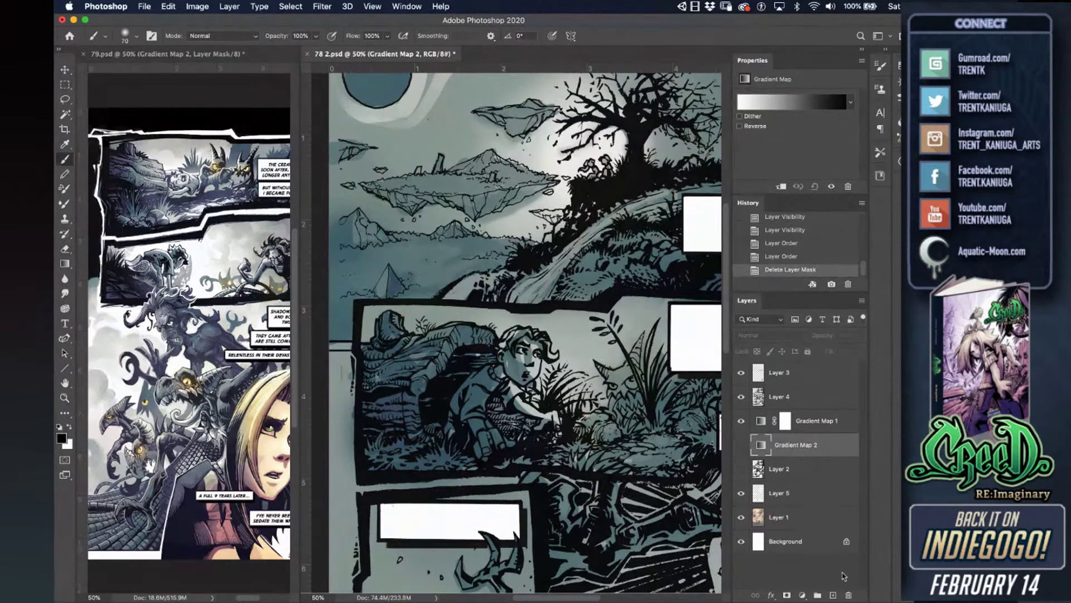
left_click(848, 595)
left_click(620, 209)
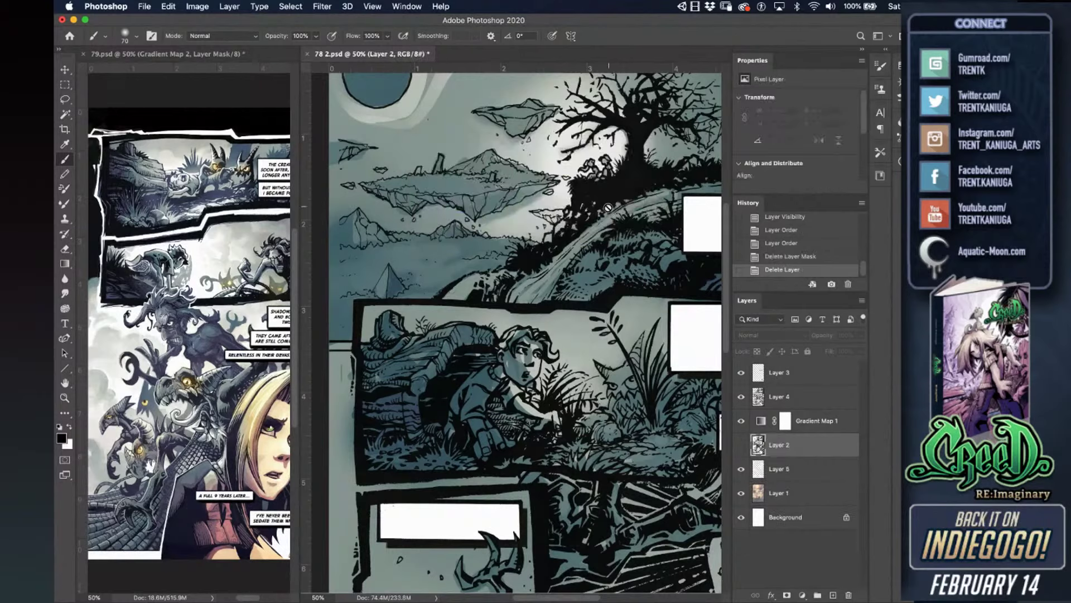
- Show 78 2.psd alone in full-screen mode with the upper part of the page in view
left_click_drag(533, 189, 503, 238)
key("super+r")
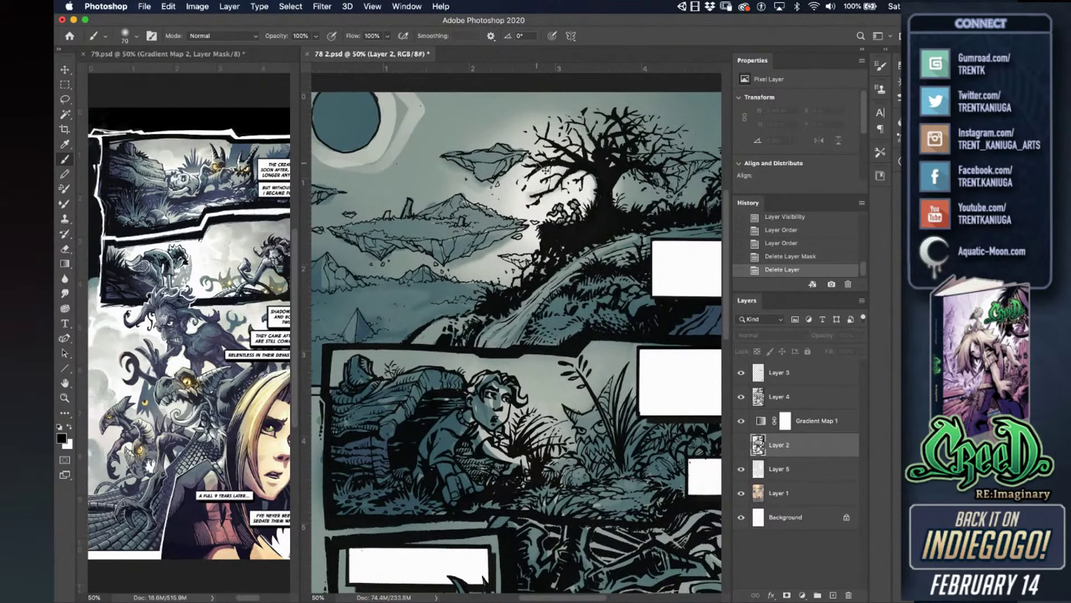
key("f")
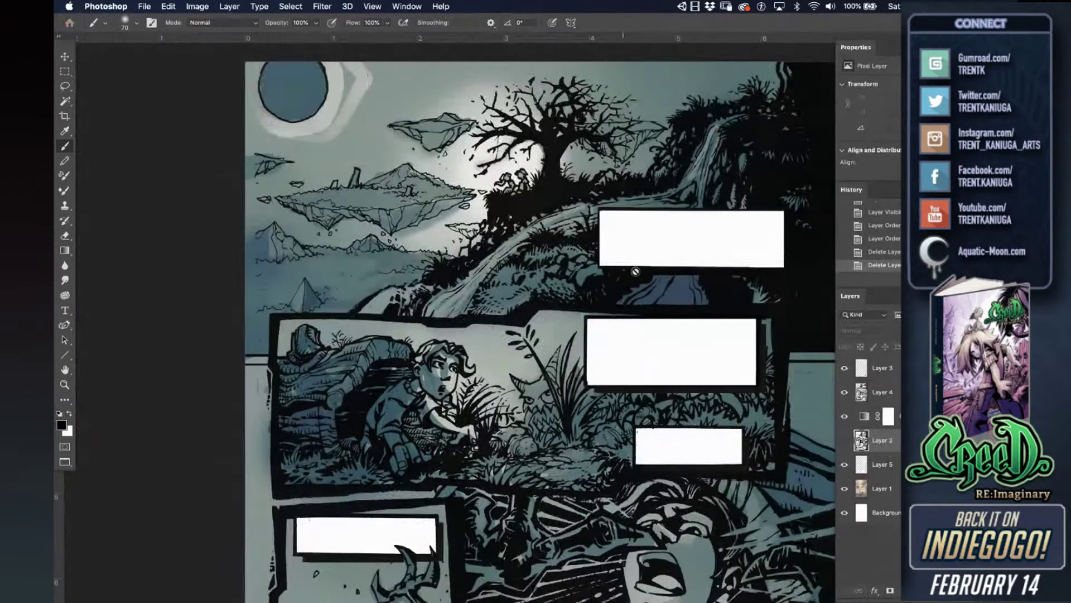
scroll(646, 385, "right", 3)
scroll(645, 385, "up", 1)
- Review the page's original colours against the Gradient Map 1 version, leaving Gradient Map 1 hidden
left_click(845, 416)
scroll(441, 418, "down", 10)
scroll(471, 247, "down", 12)
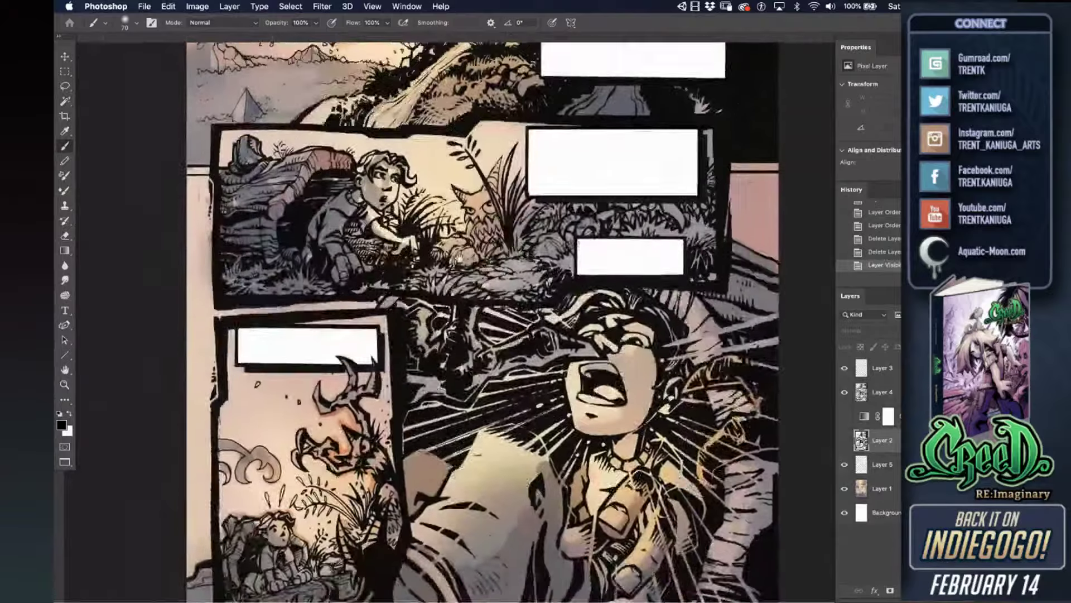
scroll(472, 247, "up", 20)
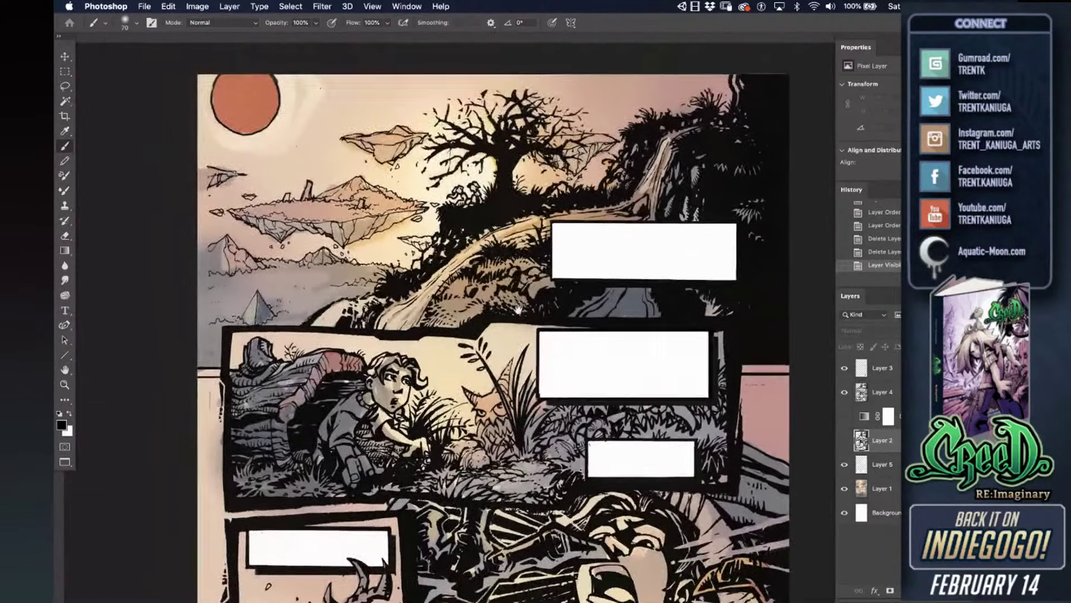
scroll(518, 308, "up", 3)
left_click(844, 416)
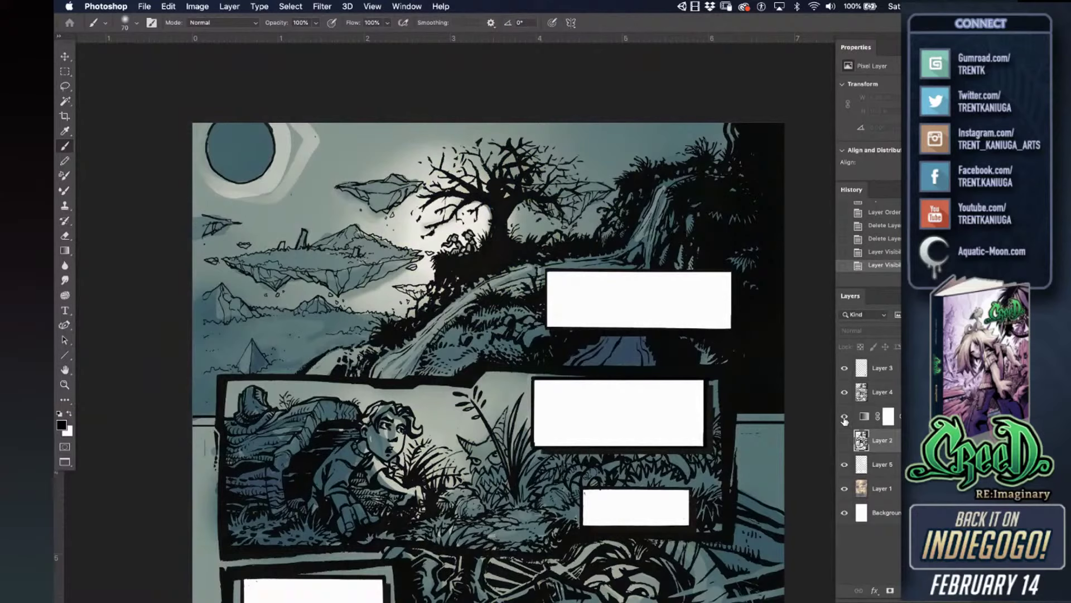
left_click(844, 417)
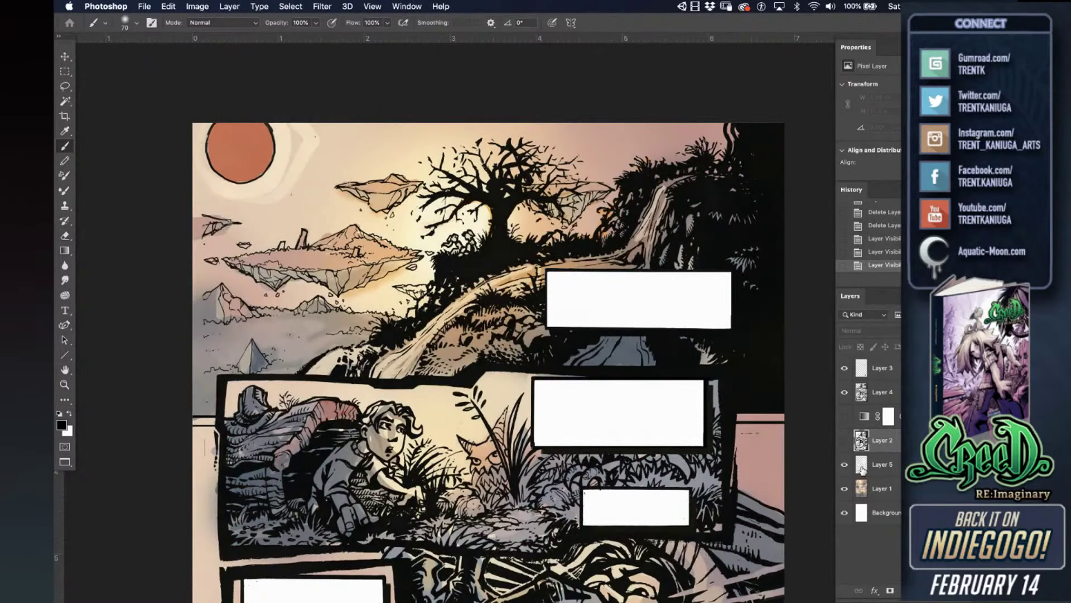
- Desaturate Layer 1 using Hue/Saturation with Saturation set to -100
left_click(862, 474)
left_click(870, 490)
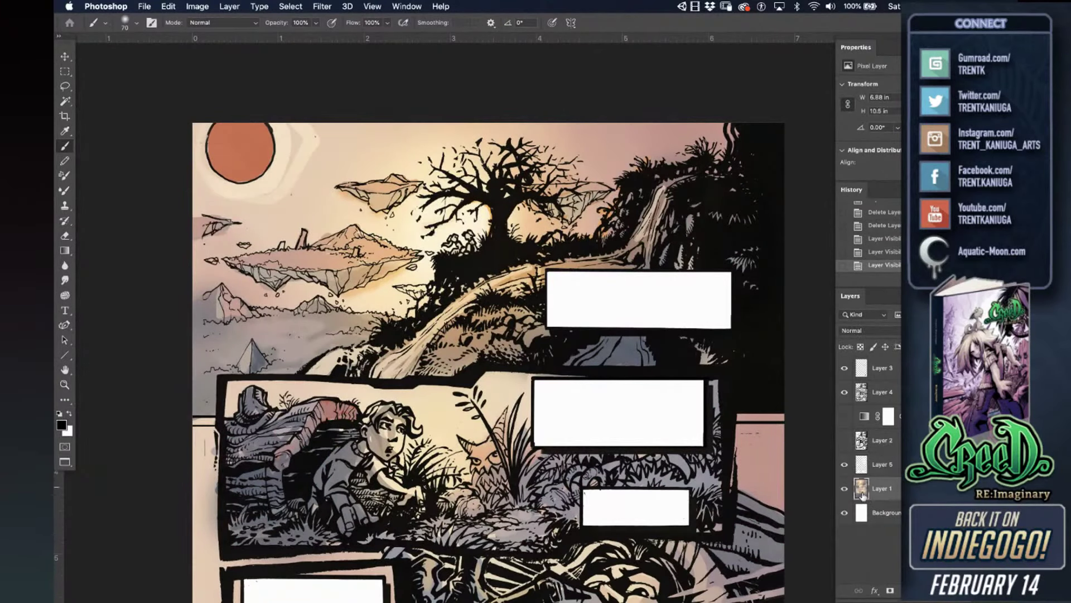
key("super+u")
left_click_drag(846, 360, 789, 360)
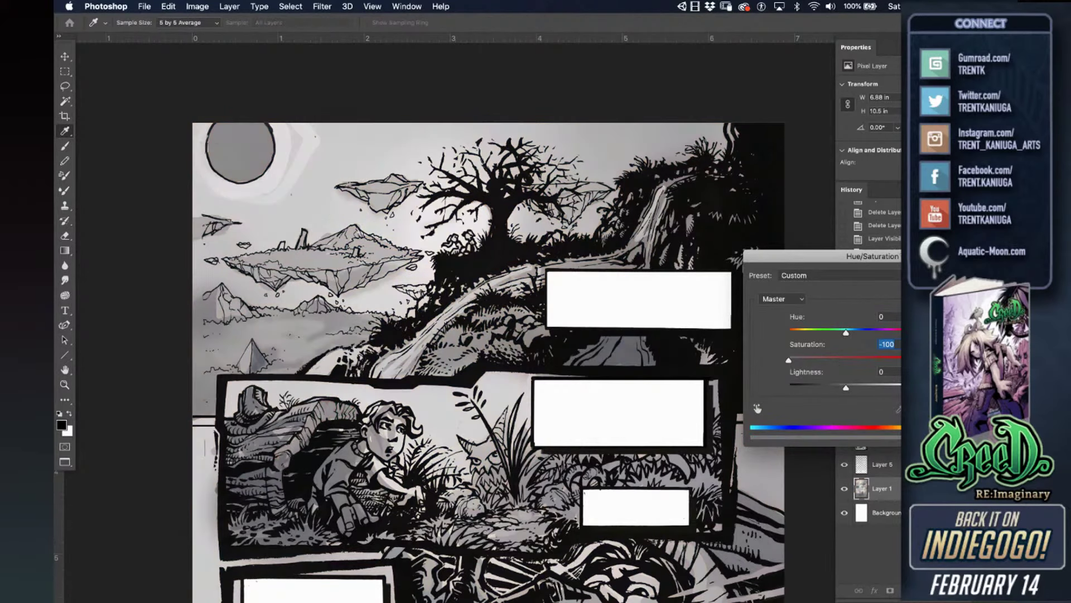
key("Return")
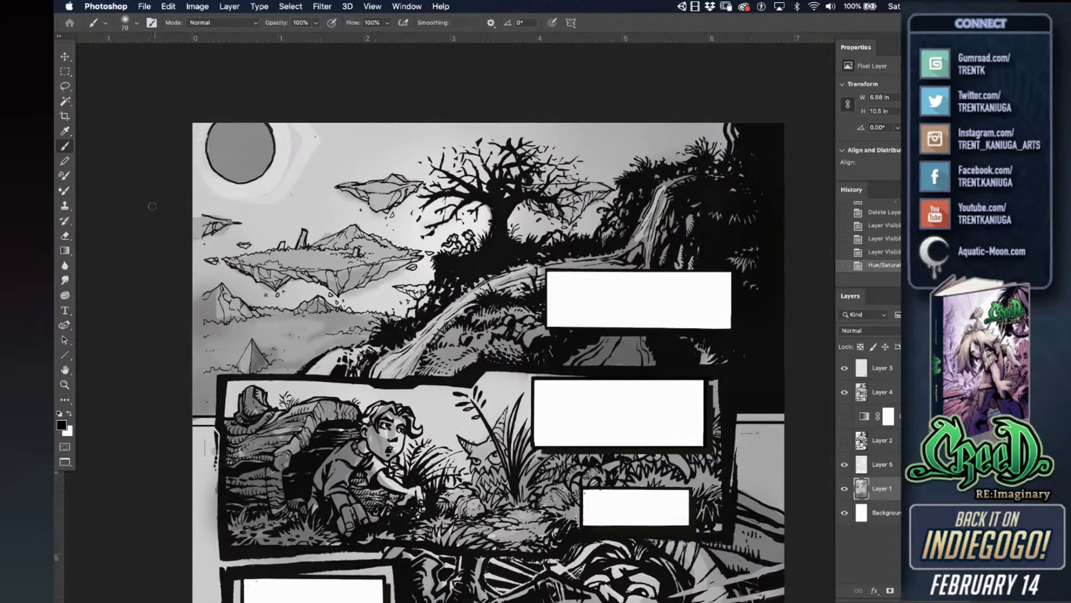
- Paint a sampled grey on Layer 1 over the sky between the large floating island and the hillside
key("super+plus")
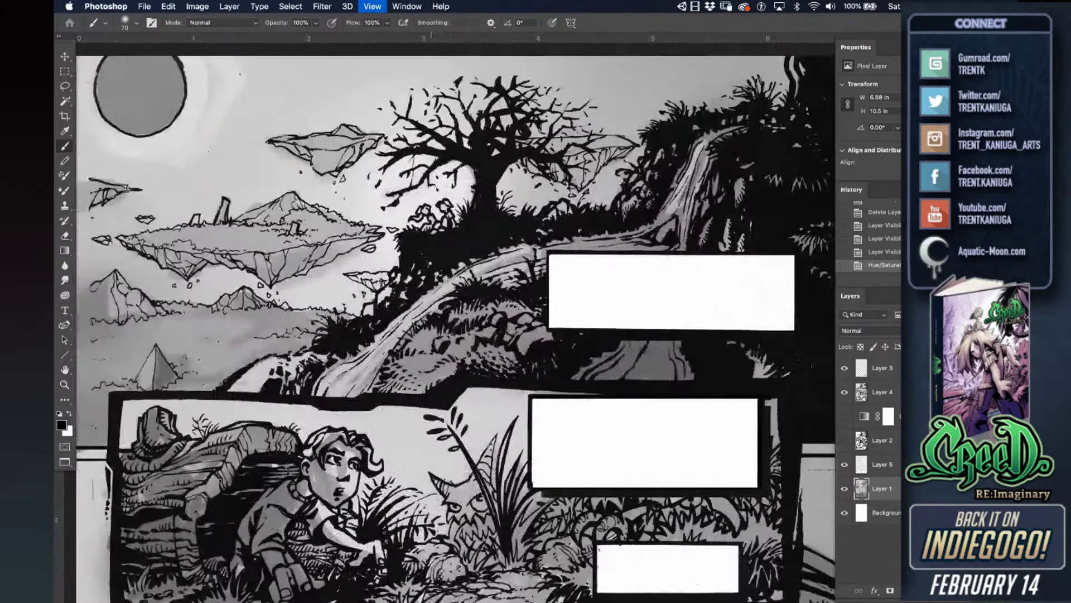
key("super+plus")
left_click(362, 282, "alt")
left_click_drag(347, 288, 388, 263)
- Select the Trents warcrafty hardround brush and blend sampled greys beneath the large floating island, reducing the brush to 45 px
right_click(401, 258)
left_click(485, 234)
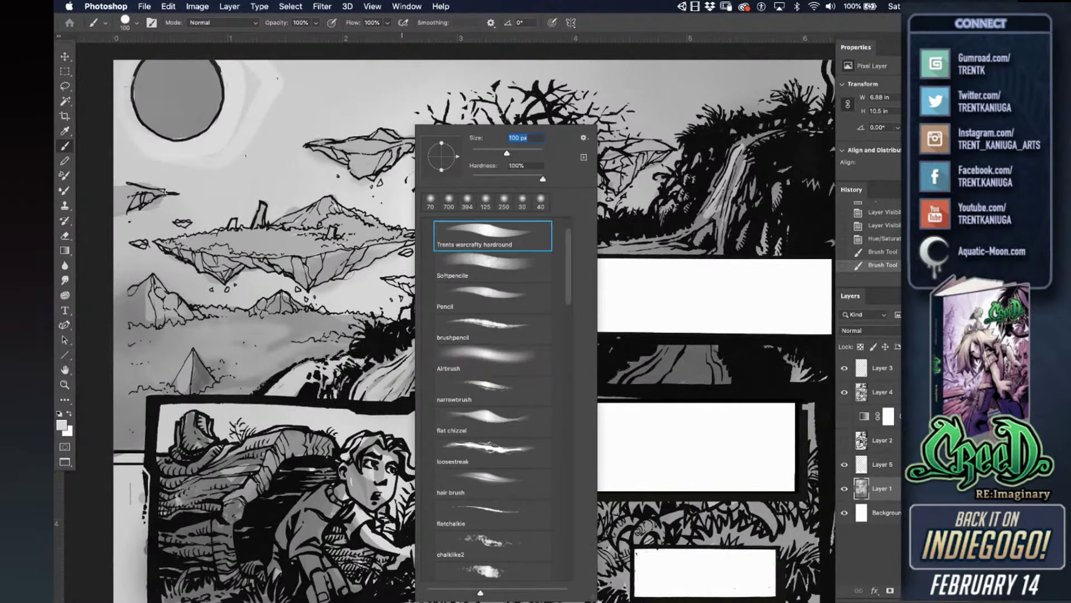
left_click(334, 298, "alt")
left_click_drag(321, 292, 348, 284)
key("bracketleft")
left_click(325, 272, "alt")
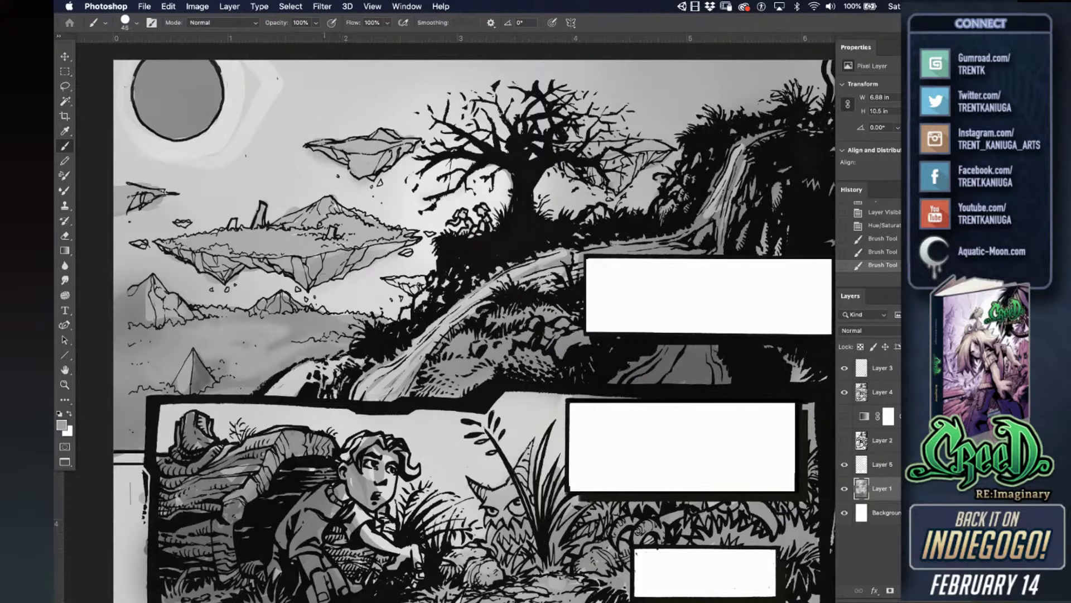
mouse_move(341, 270)
left_mouse_down()
mouse_move(404, 245)
mouse_move(385, 239)
left_mouse_up()
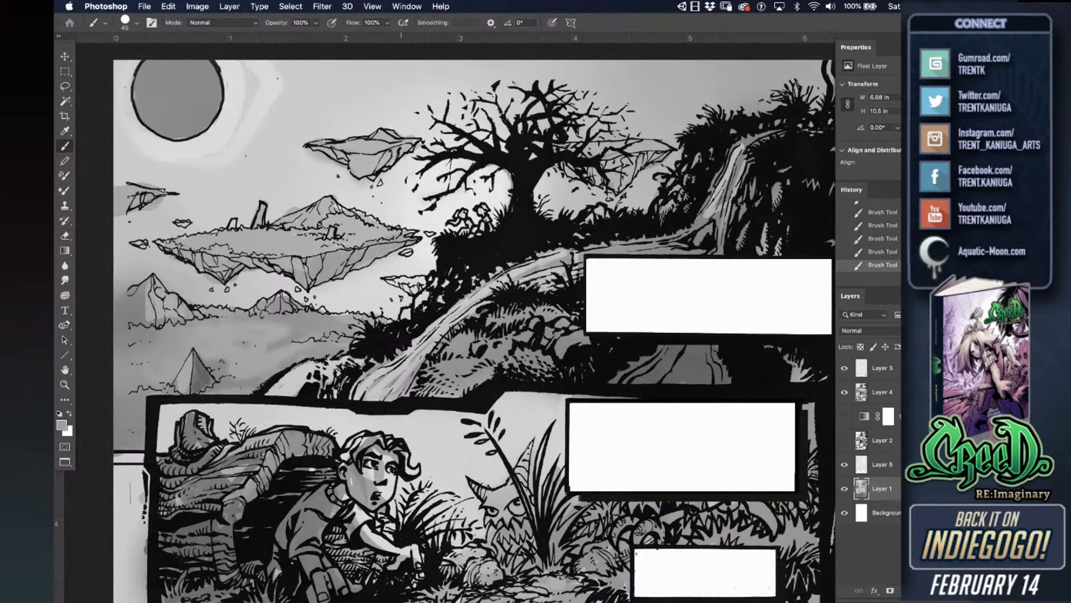
- Touch up the sky just above the large floating island with light grey sampled from the sky
left_click(293, 190, "alt")
left_click_drag(293, 204, 287, 208)
mouse_move(541, 349)
left_mouse_down()
mouse_move(532, 322)
mouse_move(571, 238)
mouse_move(553, 332)
mouse_move(562, 350)
left_mouse_up()
left_click_drag(398, 346, 488, 298)
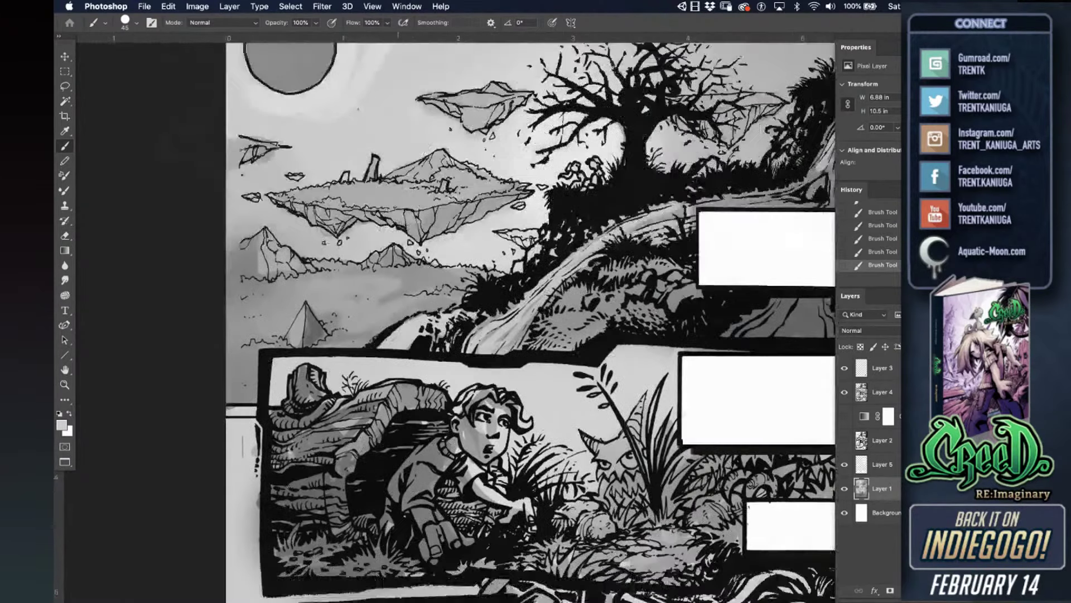
- Touch up the plain below the large floating island and the log beside the crouching boy with sampled greys on Layer 1
left_click(415, 262, "alt")
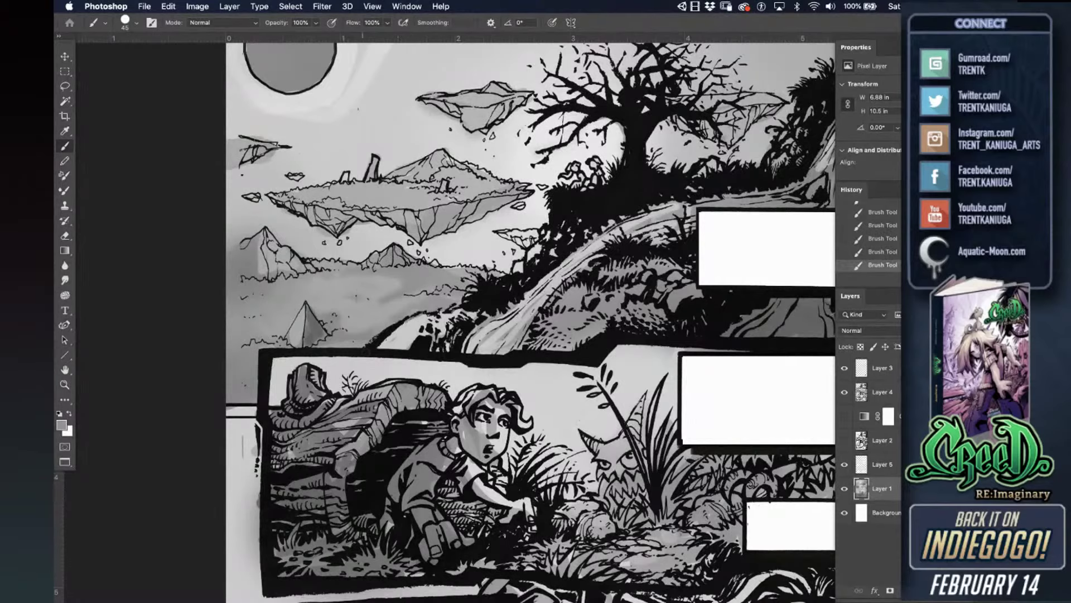
left_click(247, 256, "alt")
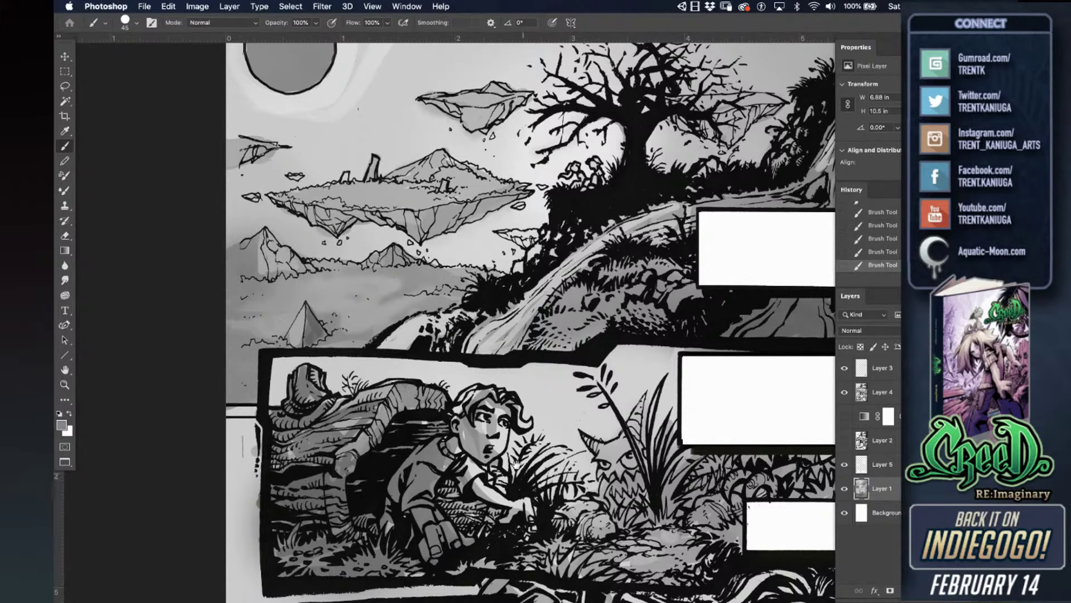
left_click_drag(523, 472, 469, 403)
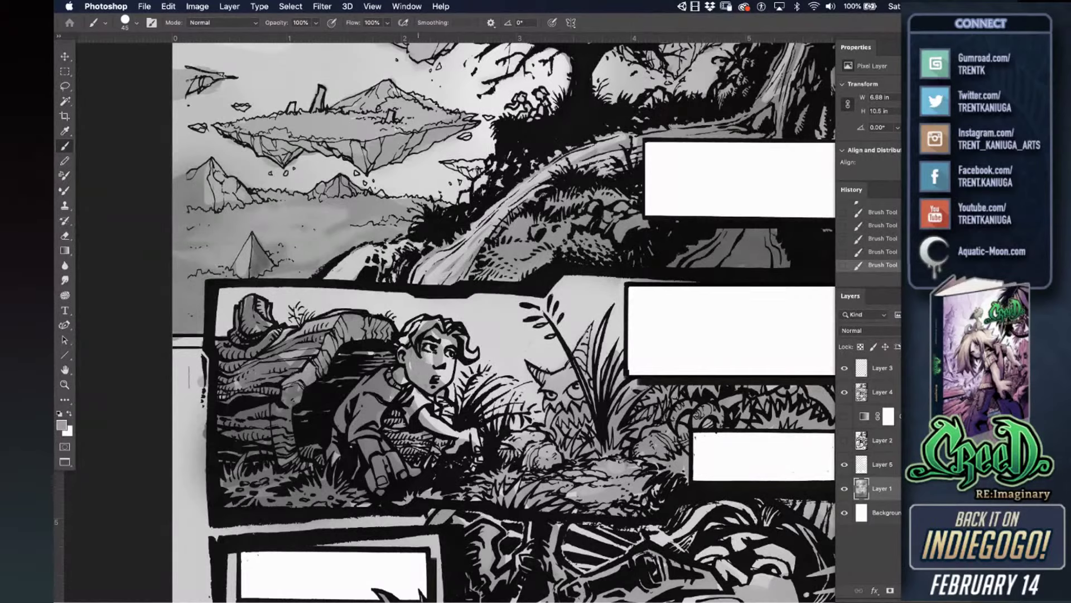
left_click(377, 384, "alt")
left_click(305, 372, "alt")
mouse_move(302, 390)
left_mouse_down()
mouse_move(276, 419)
mouse_move(291, 441)
left_mouse_up()
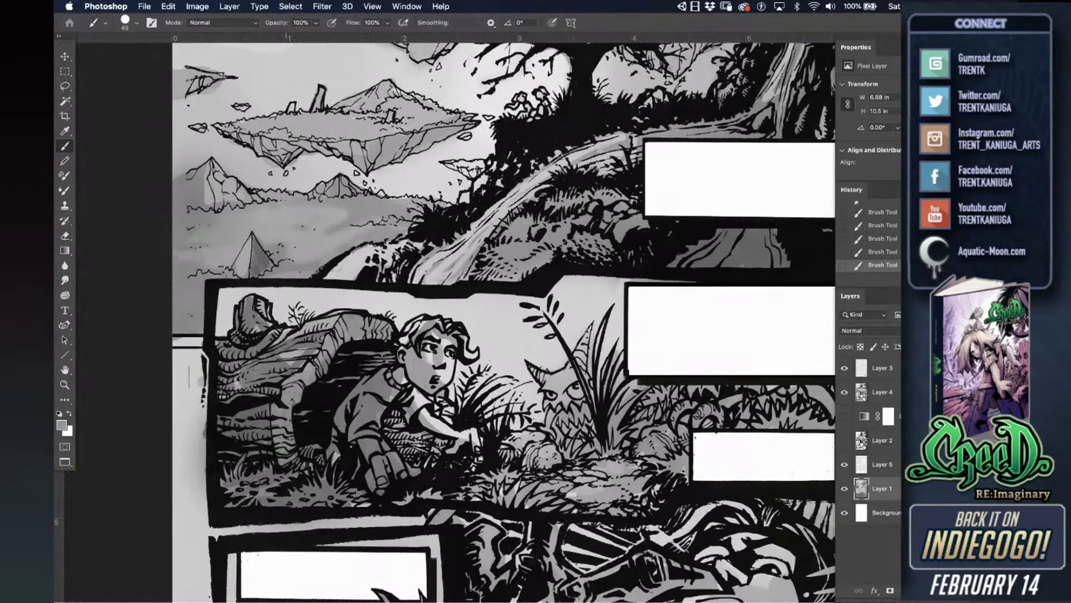
left_click_drag(323, 363, 326, 368)
- Check Layer 4 by toggling its visibility, and set its blending mode to Multiply
left_click(862, 393)
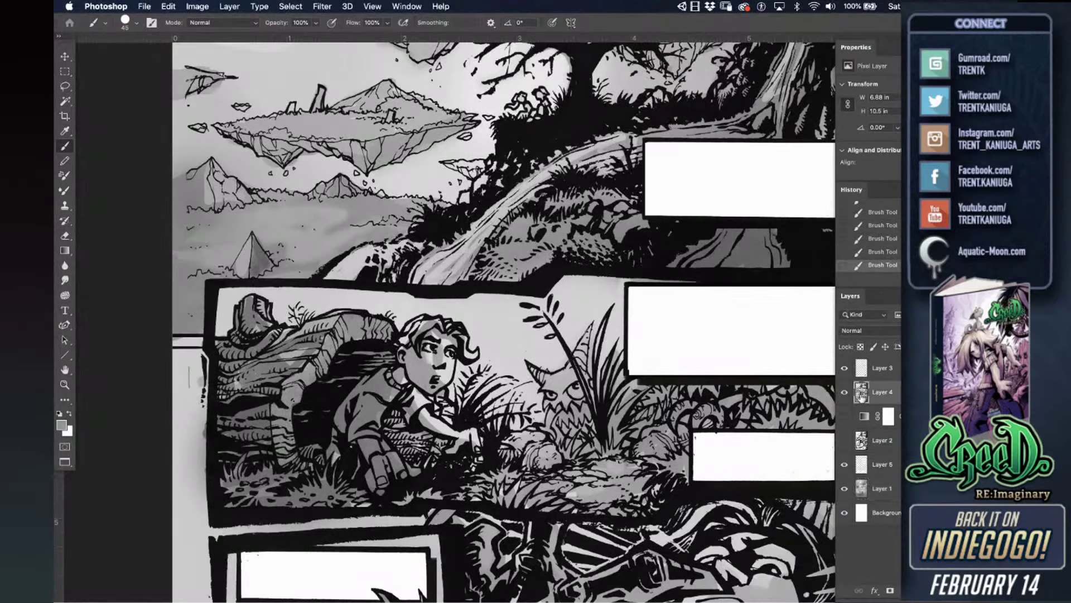
left_click(846, 394)
left_click(846, 394)
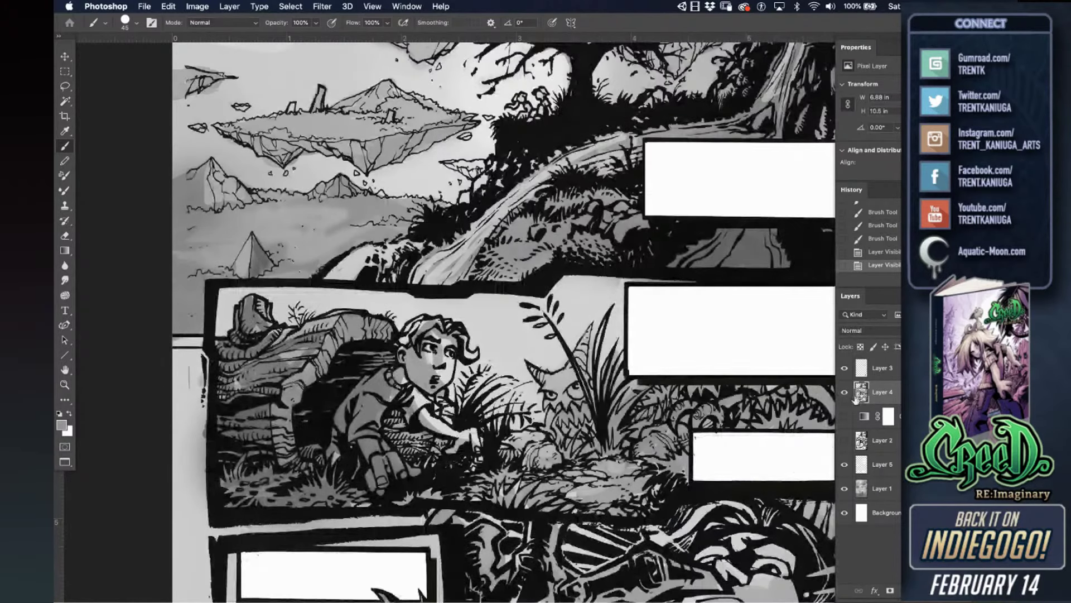
left_click(861, 332)
left_click(864, 361)
mouse_move(609, 261)
left_mouse_down()
mouse_move(592, 373)
mouse_move(581, 347)
mouse_move(587, 301)
left_mouse_up()
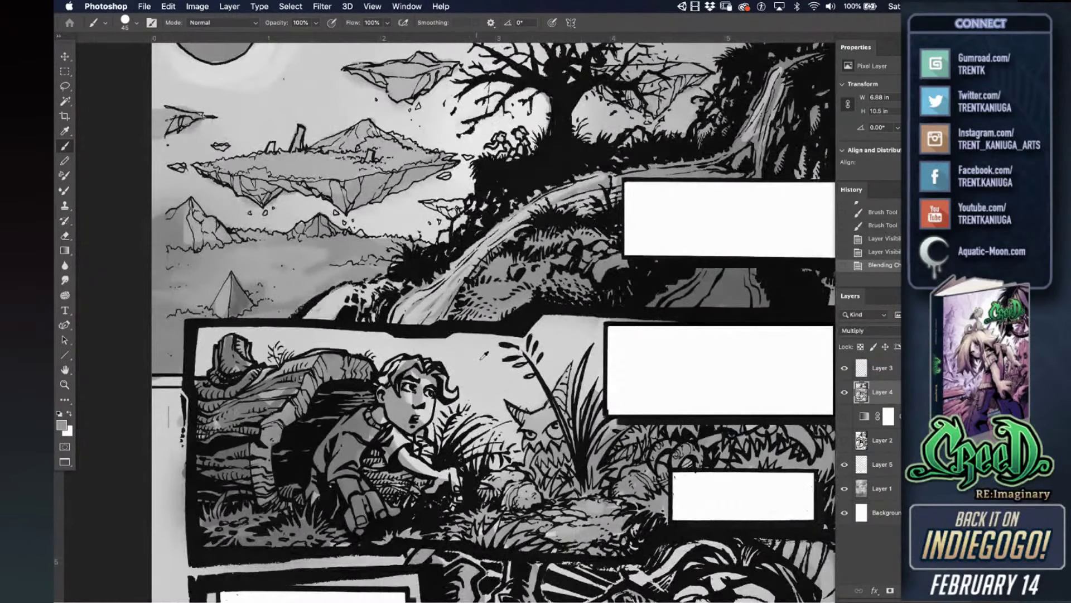
left_click(61, 425)
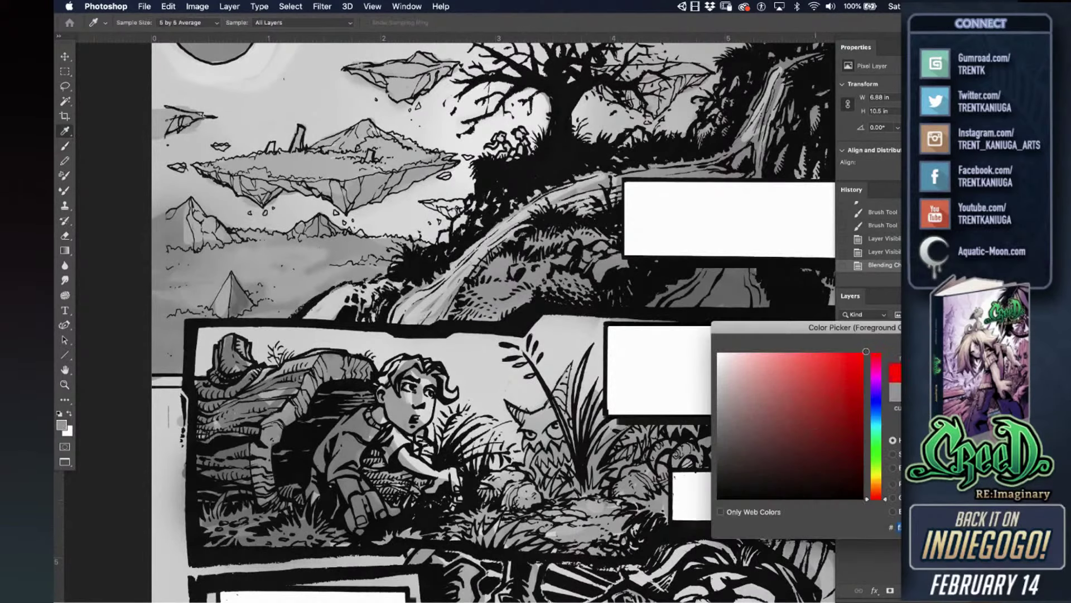
key("Return")
mouse_move(427, 248)
left_mouse_down()
mouse_move(407, 248)
mouse_move(485, 276)
left_mouse_up()
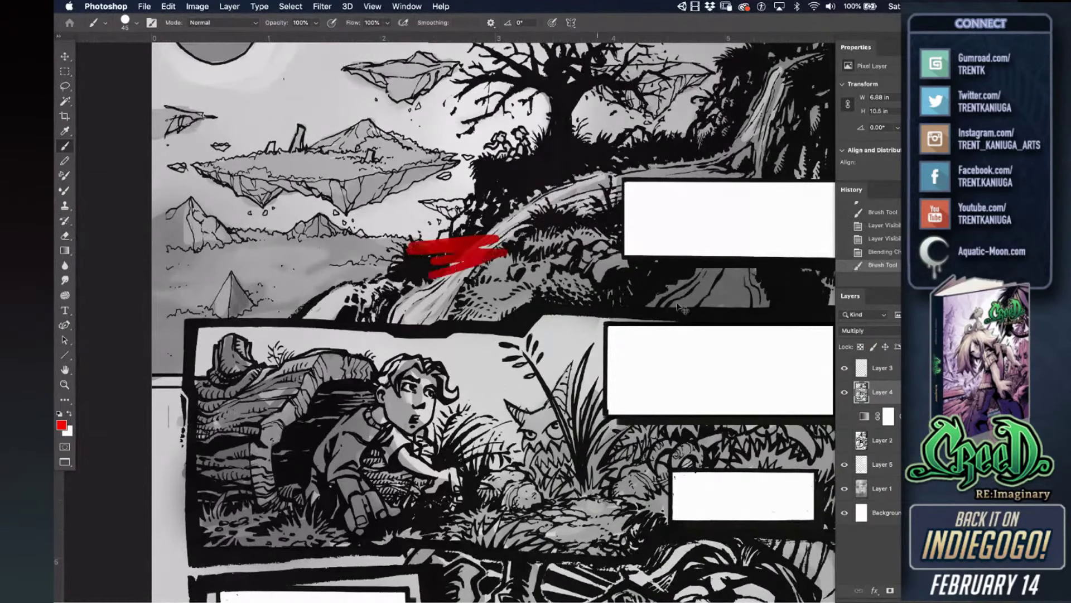
key("super+z")
- Make Layer 5 active and touch up the crouching boy's face with a sampled light grey
left_click(885, 447)
left_click(883, 464)
mouse_move(463, 232)
left_mouse_down()
mouse_move(374, 241)
mouse_move(518, 205)
mouse_move(445, 275)
mouse_move(484, 245)
mouse_move(464, 303)
left_mouse_up()
key("super+z")
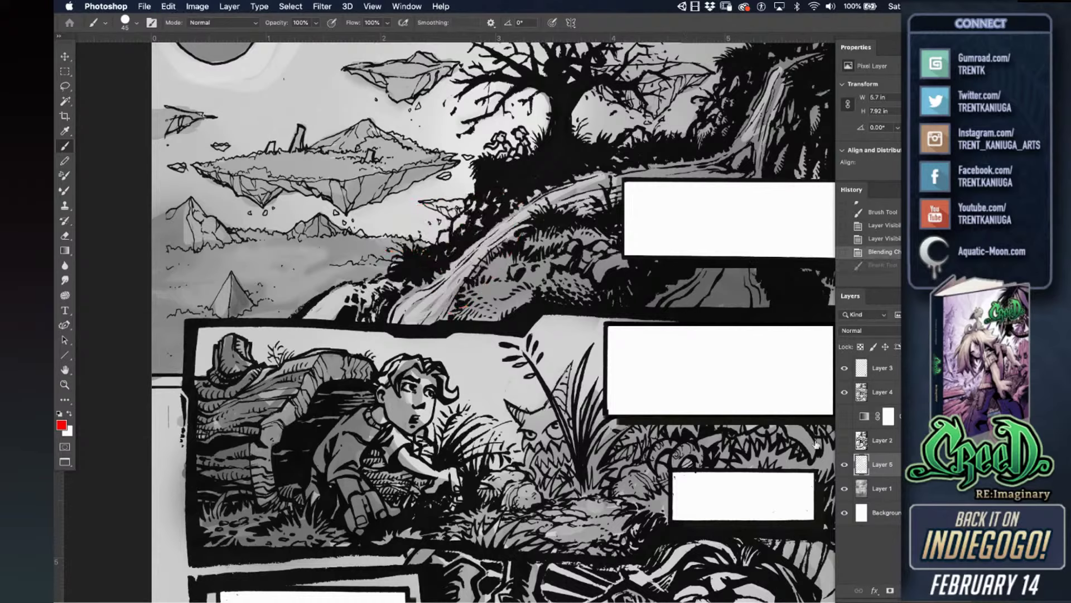
left_click(431, 406, "alt")
left_click_drag(424, 389, 433, 406)
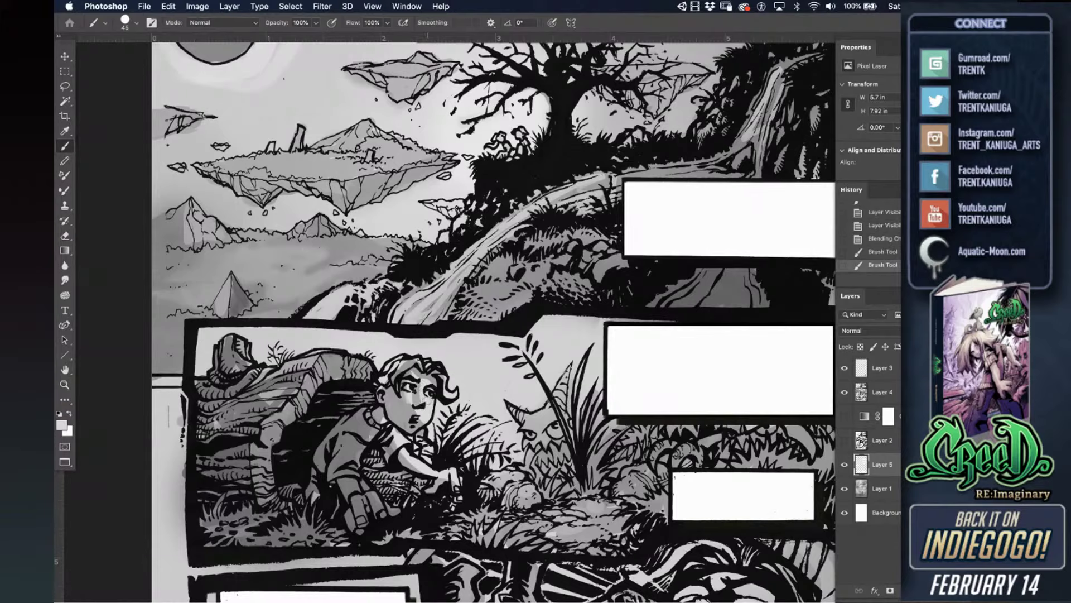
- Reduce the brush to 30 px and paint grey over the hillside rocks along the upper edge of the stream on Layer 5
key("super+equal")
key("bracketleft")
key("bracketleft")
left_click_drag(400, 246, 433, 368)
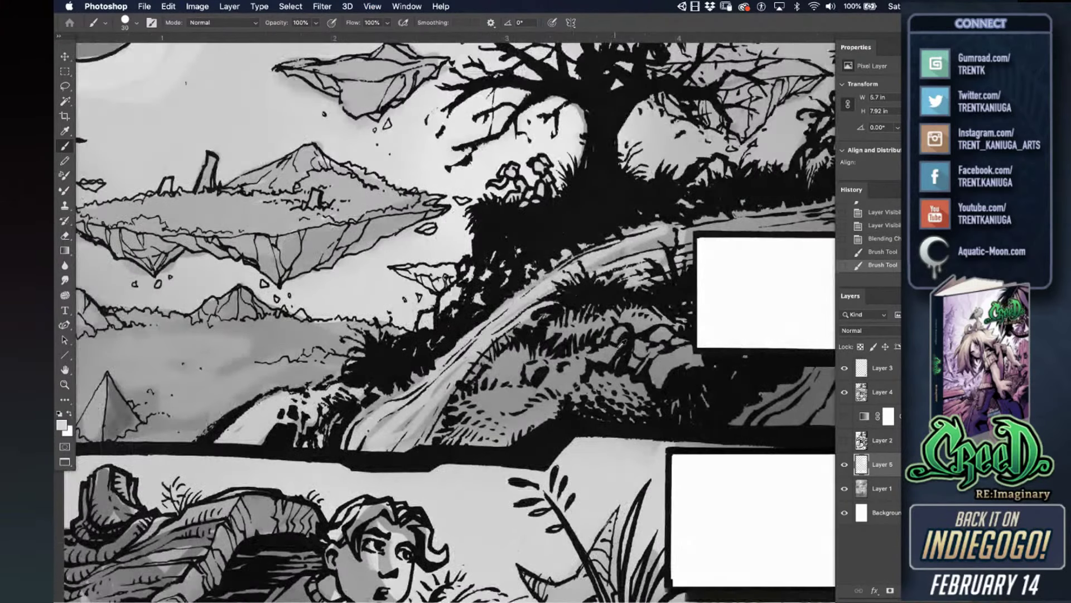
mouse_move(450, 302)
left_mouse_down()
mouse_move(472, 273)
mouse_move(504, 279)
left_mouse_up()
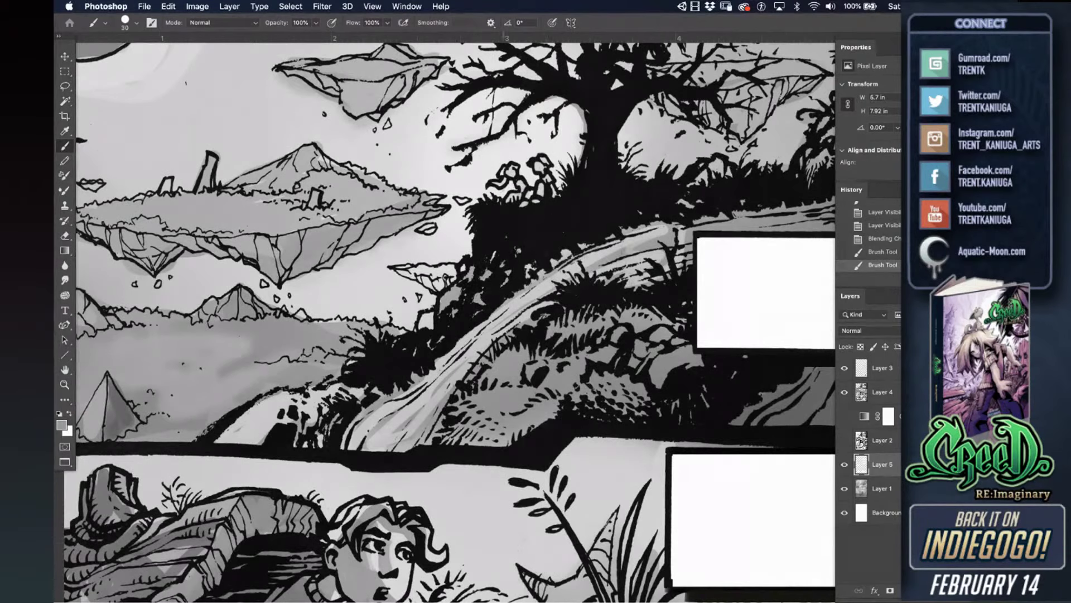
left_click_drag(586, 246, 554, 265)
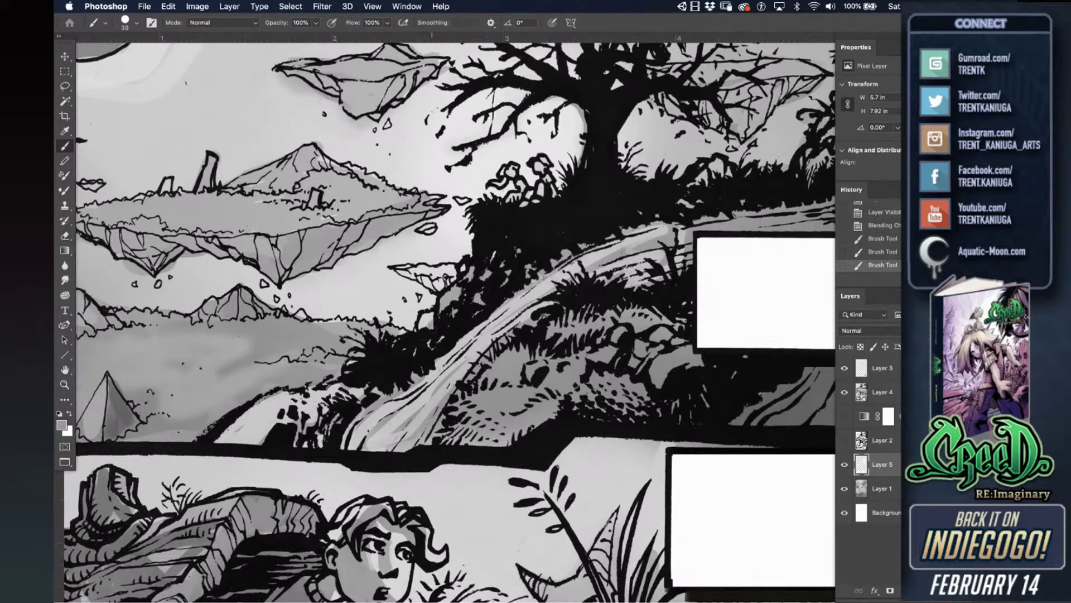
- Darken the small floating island beside the hillside and the rocky outcrop at the foot of the stream with grey
left_click_drag(427, 328, 422, 314)
mouse_move(396, 266)
left_mouse_down()
mouse_move(441, 286)
mouse_move(448, 277)
mouse_move(413, 271)
mouse_move(465, 268)
mouse_move(459, 289)
left_mouse_up()
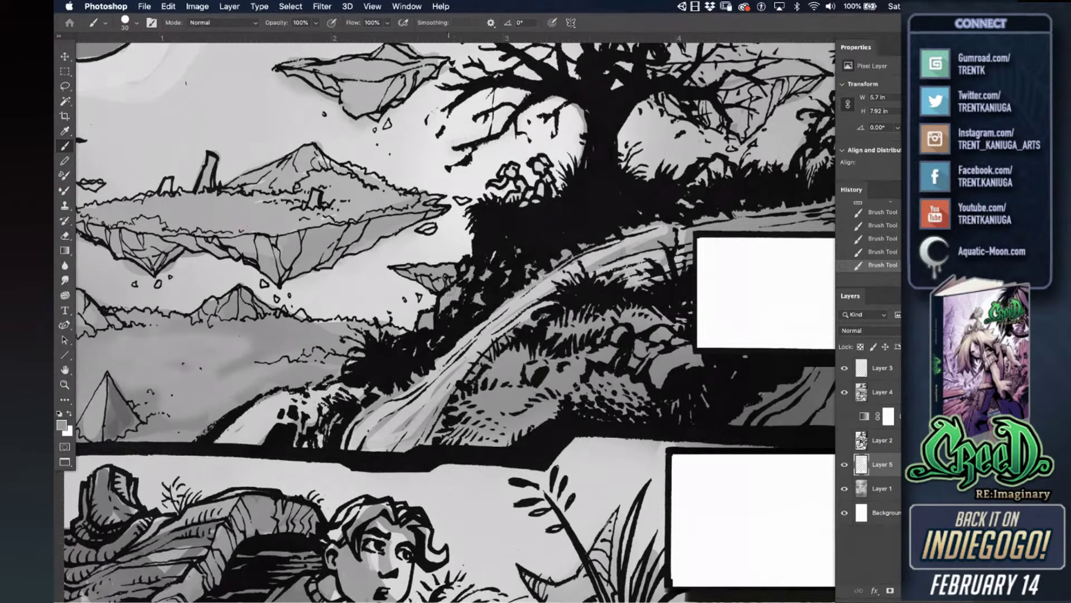
left_click_drag(384, 388, 424, 251)
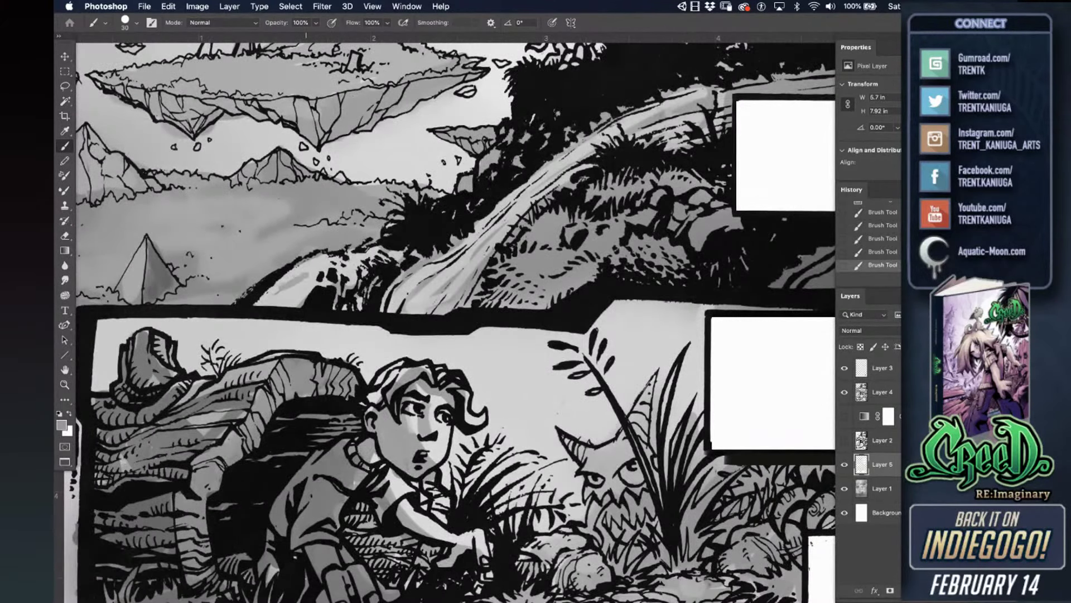
mouse_move(274, 291)
left_mouse_down()
mouse_move(308, 291)
mouse_move(306, 302)
mouse_move(328, 270)
mouse_move(313, 258)
mouse_move(356, 260)
mouse_move(378, 245)
mouse_move(345, 282)
mouse_move(365, 308)
left_mouse_up()
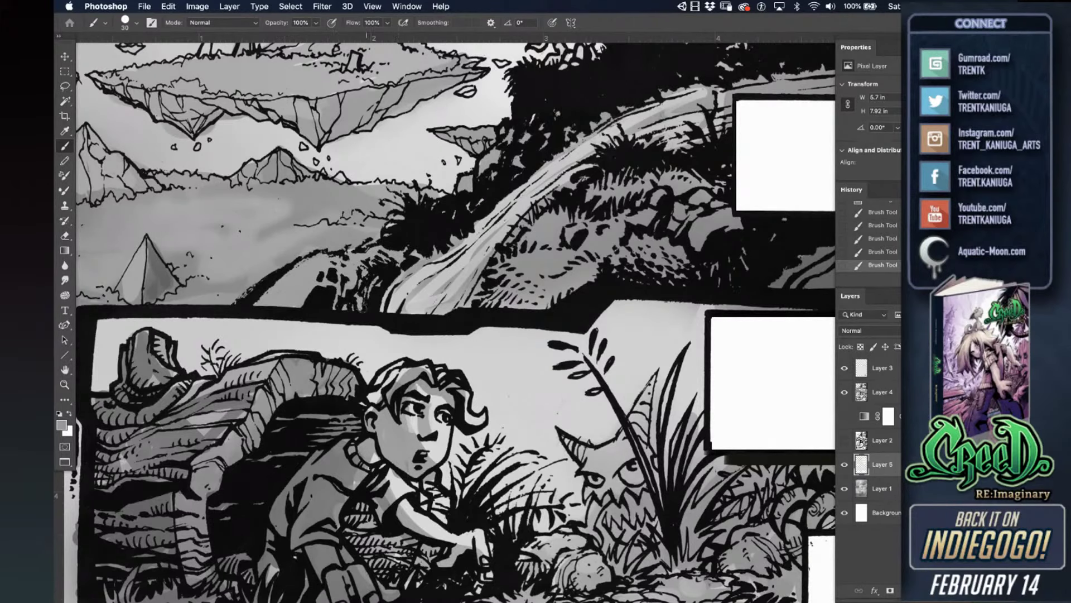
- Blend sampled greys around the left underside of the large floating island and darken the leftmost mountain's light face
left_click_drag(612, 231, 522, 337)
left_click_drag(312, 263, 544, 274)
left_click(370, 260, "alt")
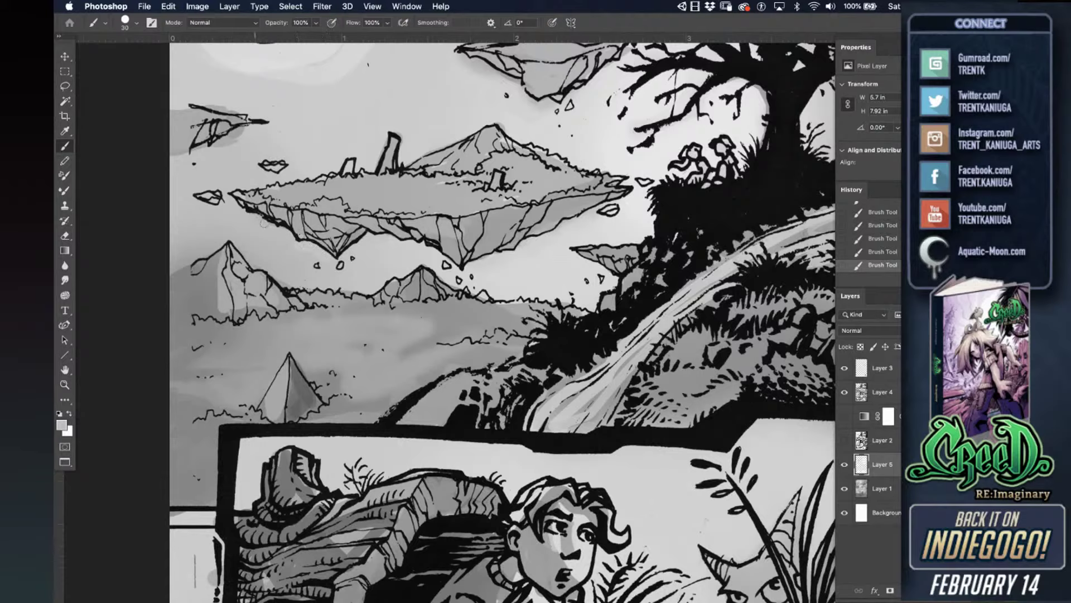
left_click_drag(277, 238, 318, 245)
left_click(211, 279, "alt")
mouse_move(218, 279)
left_mouse_down()
mouse_move(226, 311)
mouse_move(235, 267)
left_mouse_up()
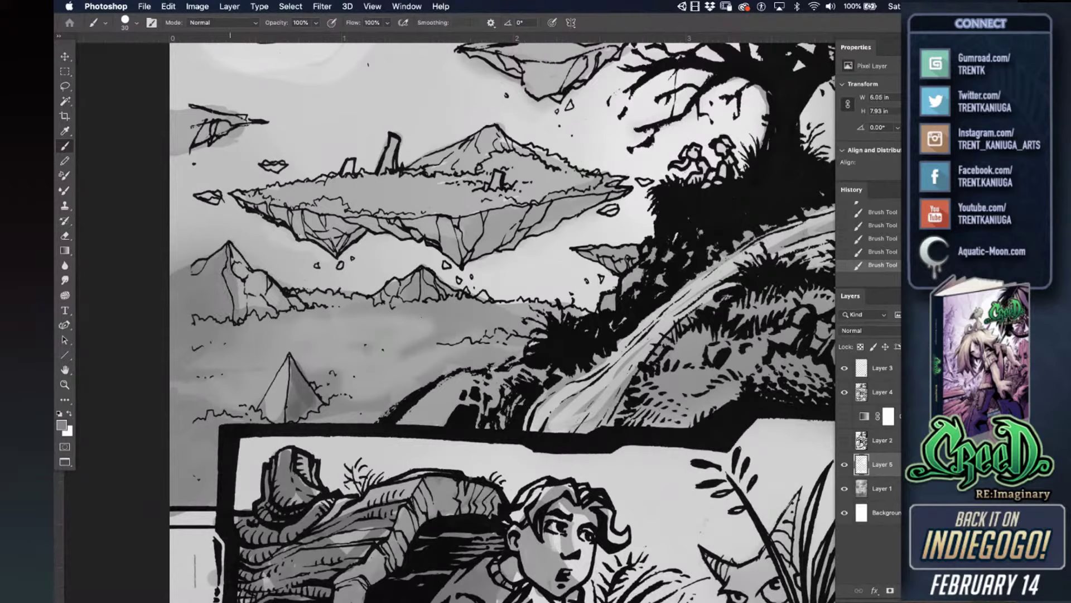
mouse_move(241, 304)
left_mouse_down()
mouse_move(245, 268)
mouse_move(252, 313)
mouse_move(262, 263)
mouse_move(251, 273)
mouse_move(282, 301)
mouse_move(270, 290)
left_mouse_up()
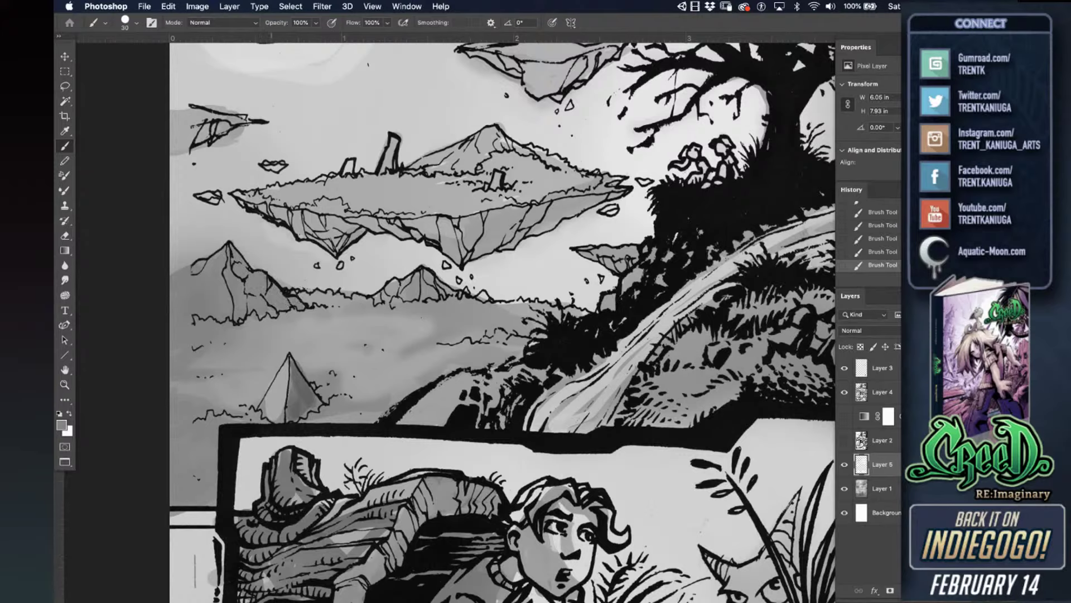
- Darken the middle of the large floating island's rocky underside and blend sampled greys around its peak
mouse_move(447, 240)
left_mouse_down()
mouse_move(429, 232)
mouse_move(457, 230)
mouse_move(408, 221)
mouse_move(494, 215)
mouse_move(463, 227)
mouse_move(485, 240)
mouse_move(447, 250)
mouse_move(466, 256)
mouse_move(513, 232)
mouse_move(519, 208)
left_mouse_up()
left_click(519, 196, "alt")
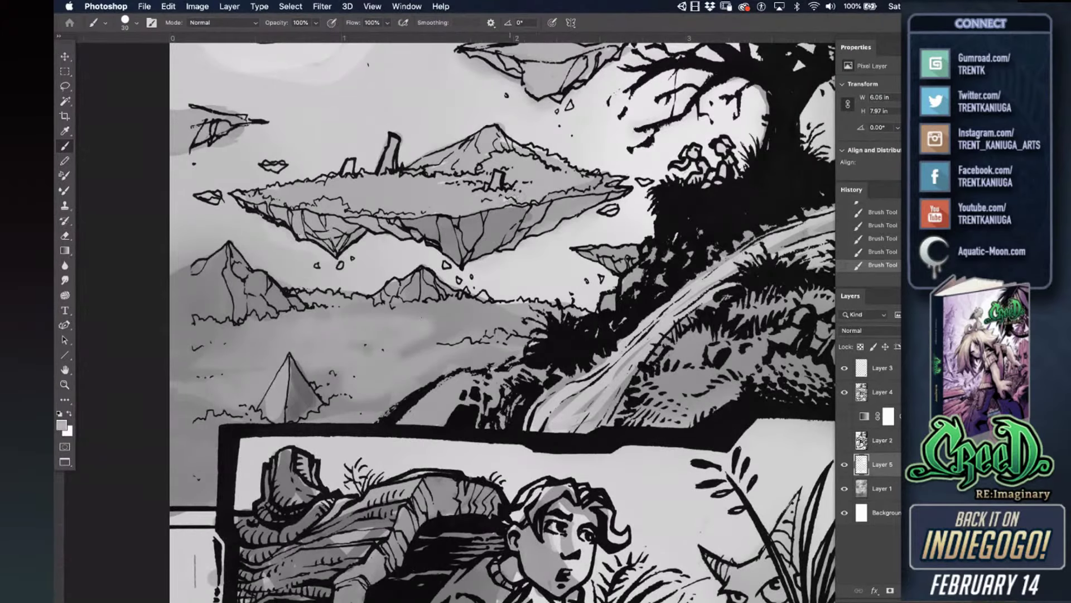
left_click_drag(487, 144, 493, 152)
left_click(516, 126, "alt")
left_click_drag(501, 126, 510, 132)
left_click(514, 154, "alt")
left_click(600, 162, "alt")
left_click(608, 169, "alt")
- Extend the darker grey shading along the large floating island's underside to its right tip, using sampled greys
left_click(504, 228, "alt")
left_click_drag(519, 230, 540, 211)
left_click(505, 263, "alt")
left_click(525, 231, "alt")
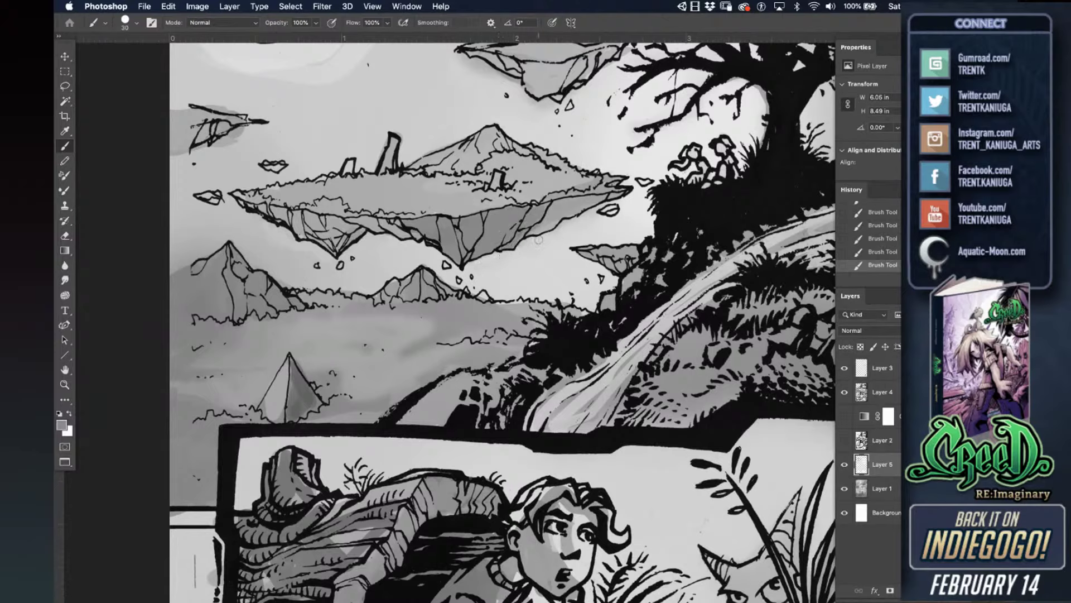
mouse_move(538, 224)
left_mouse_down()
mouse_move(585, 201)
mouse_move(578, 211)
mouse_move(613, 203)
left_mouse_up()
left_click(631, 210, "alt")
left_click(596, 197, "alt")
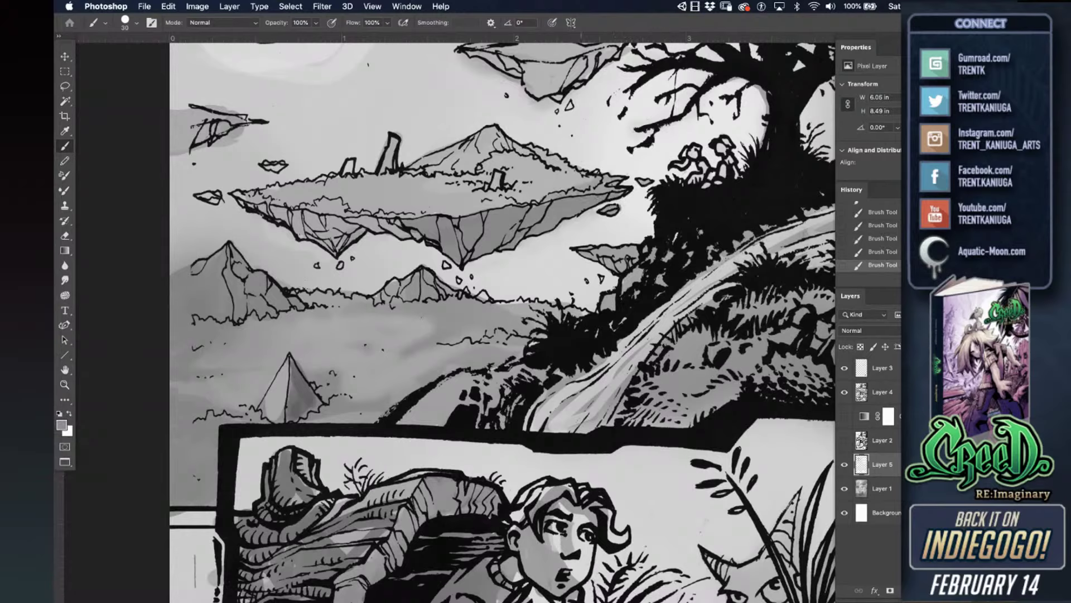
- Shade the vegetation along the large floating island's top and fill its standing stones with grey
mouse_move(575, 187)
left_mouse_down()
mouse_move(514, 200)
mouse_move(514, 176)
mouse_move(477, 175)
left_mouse_up()
left_click_drag(346, 165, 349, 173)
mouse_move(393, 142)
left_mouse_down()
mouse_move(383, 168)
mouse_move(386, 151)
left_mouse_up()
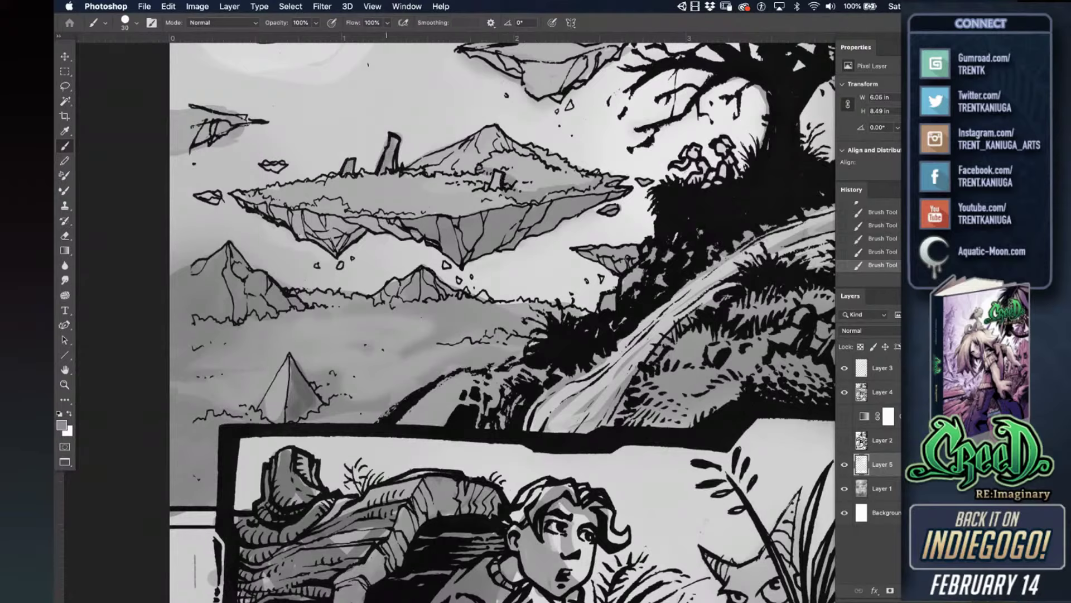
- Undo the stroke across the large island's left end, and shade its left underside and the small rock beside it
mouse_move(320, 177)
left_mouse_down()
mouse_move(235, 195)
mouse_move(324, 226)
mouse_move(294, 228)
left_mouse_up()
key("super+z")
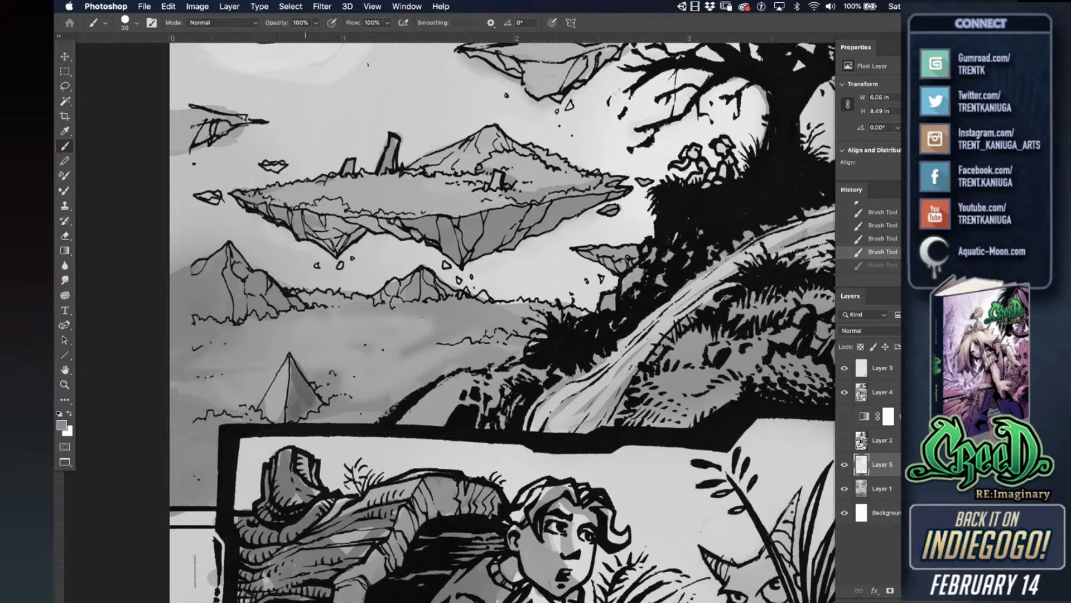
mouse_move(305, 224)
left_mouse_down()
mouse_move(328, 242)
mouse_move(308, 219)
mouse_move(357, 229)
mouse_move(340, 241)
mouse_move(397, 230)
mouse_move(360, 221)
mouse_move(406, 233)
left_mouse_up()
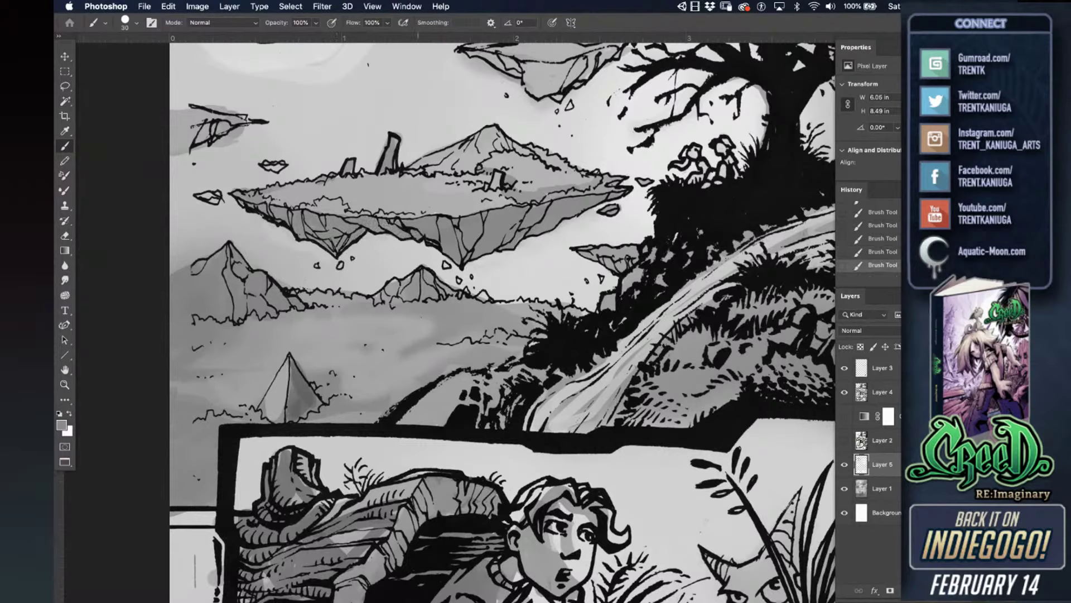
left_click_drag(216, 199, 200, 196)
- Blend sampled greys across the plain below the distant mountains
scroll(466, 302, "down", 3)
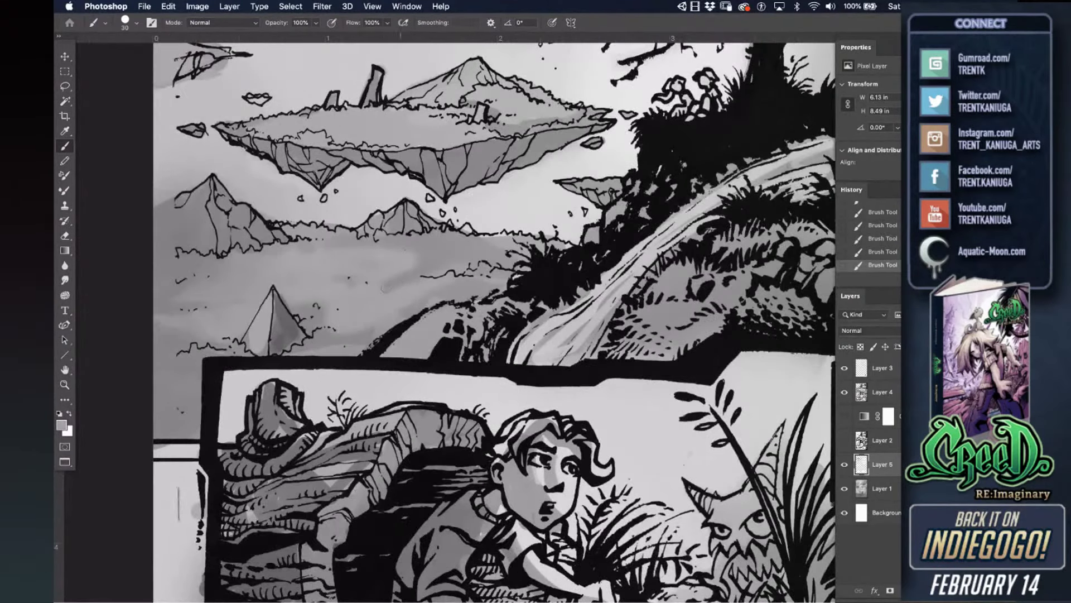
left_click(443, 252, "alt")
mouse_move(411, 272)
left_mouse_down()
mouse_move(300, 270)
mouse_move(399, 270)
left_mouse_up()
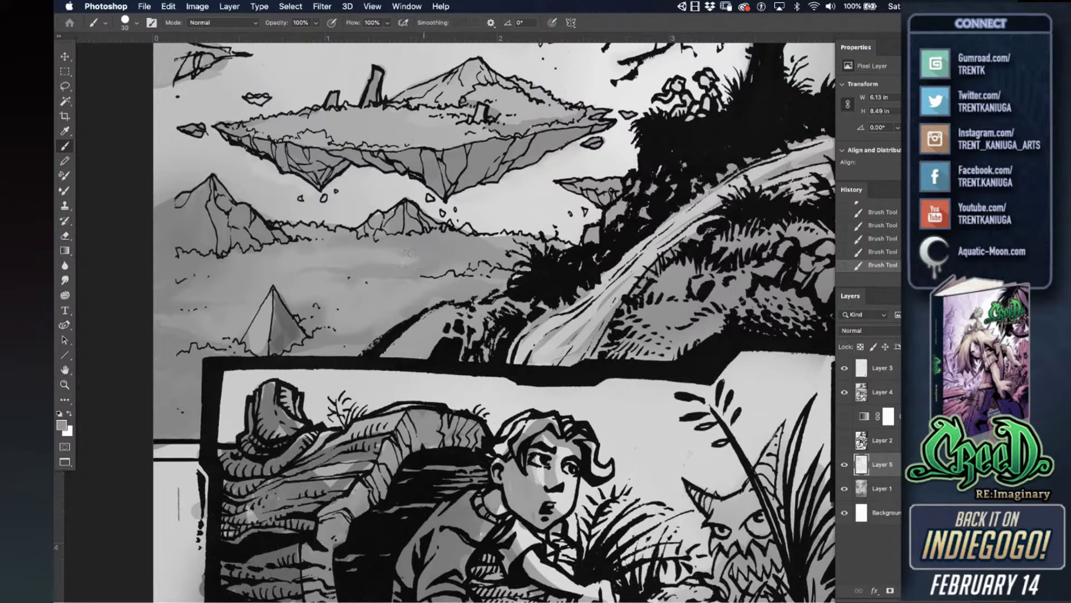
left_click_drag(406, 254, 274, 255)
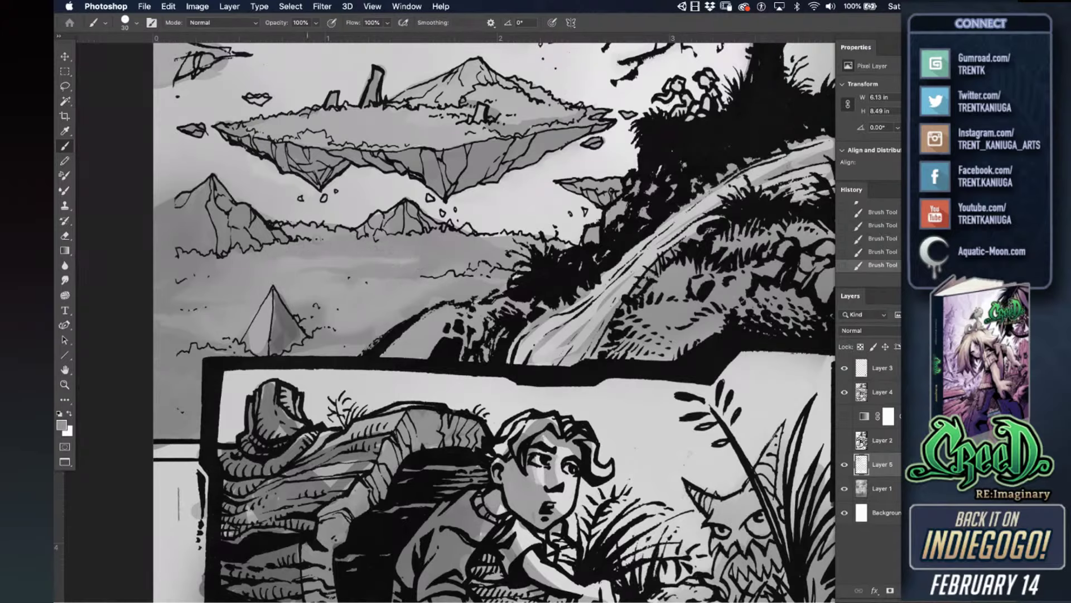
left_click(345, 215, "alt")
key("Tab")
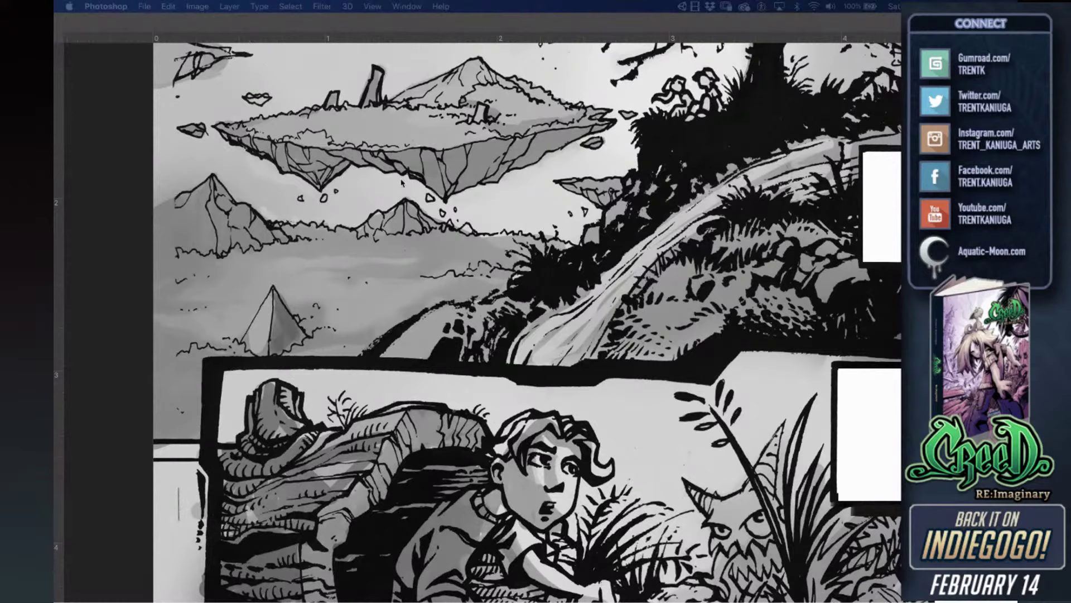
key("Tab")
key("super+r")
left_click(164, 192, "alt")
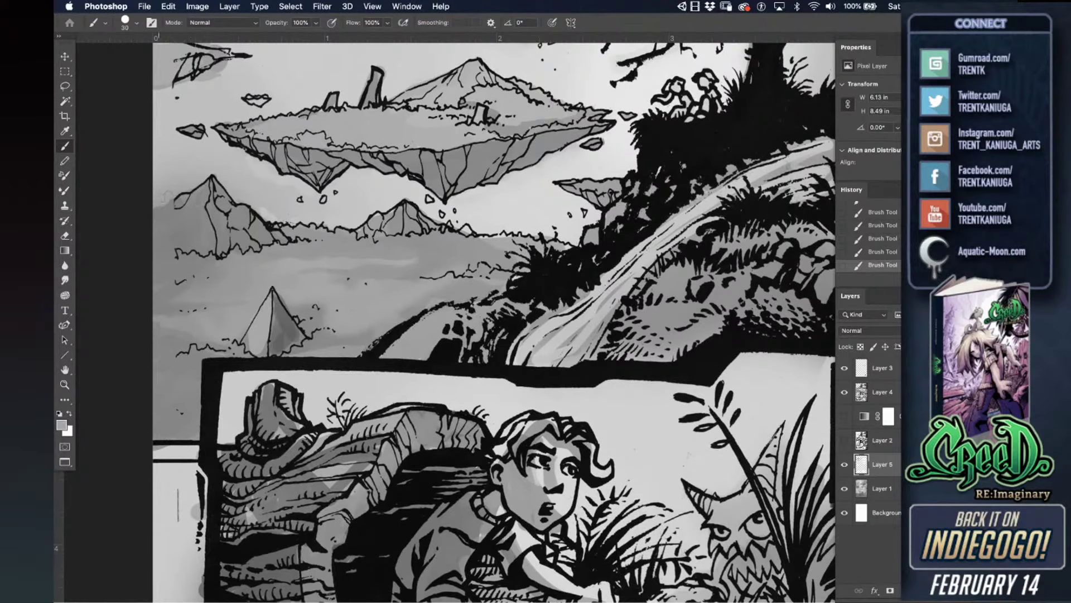
- Select Layer 4 and turn on the gradient map adjustment layer to check the recoloured panels
left_click(866, 397)
left_click(845, 418)
left_click_drag(691, 360, 548, 303)
left_click_drag(628, 411, 582, 335)
left_click_drag(425, 343, 508, 325)
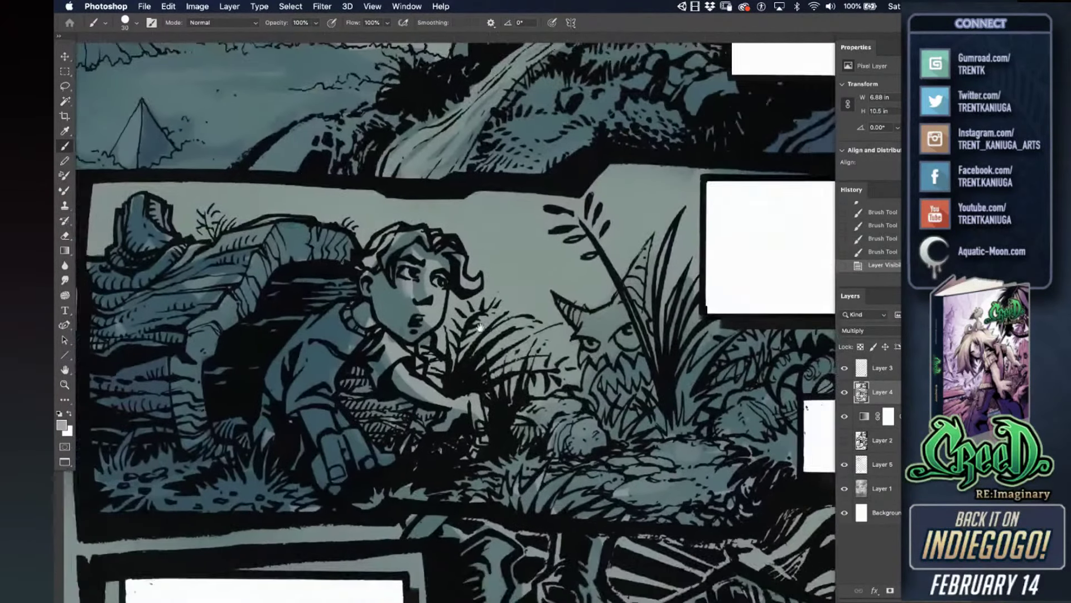
- Add a Hue/Saturation adjustment layer above Layer 5, adjust its hue slightly, and make Layer 5 active again
left_click(862, 464)
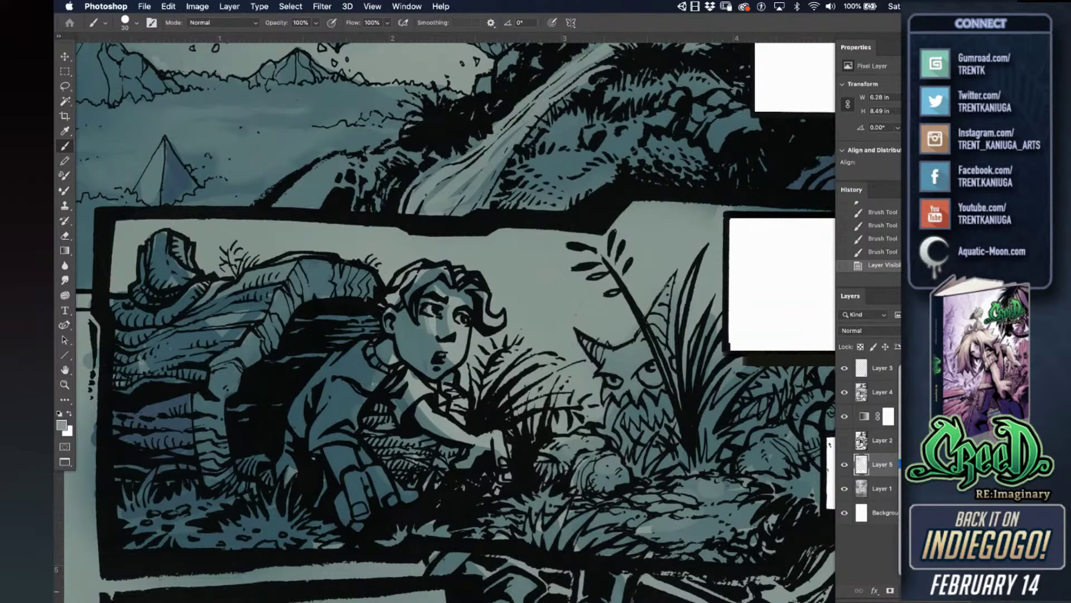
left_click(920, 464)
left_click_drag(898, 126, 899, 129)
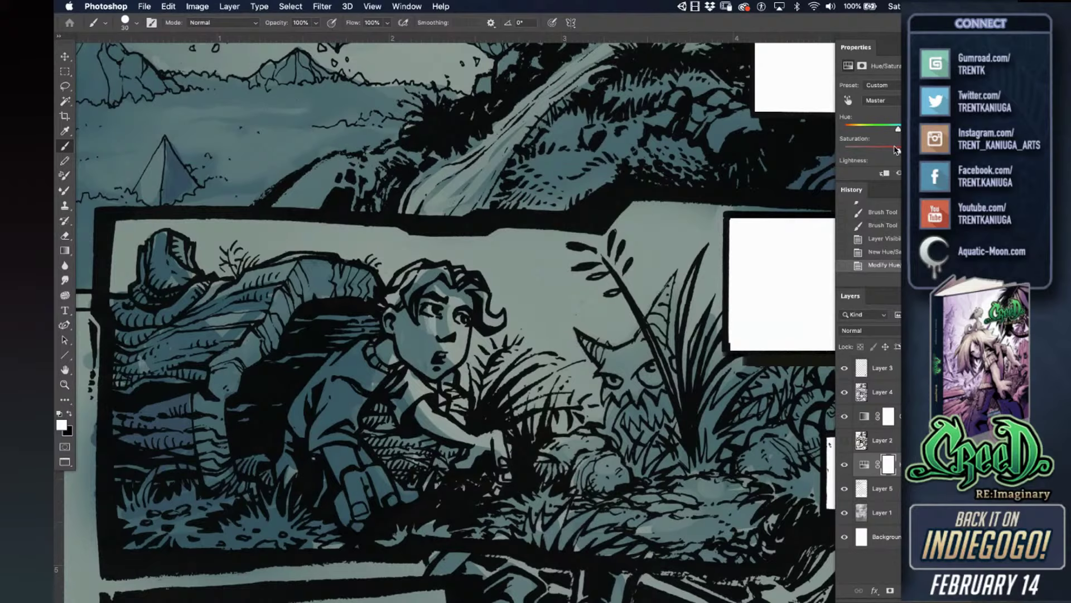
left_click(866, 498)
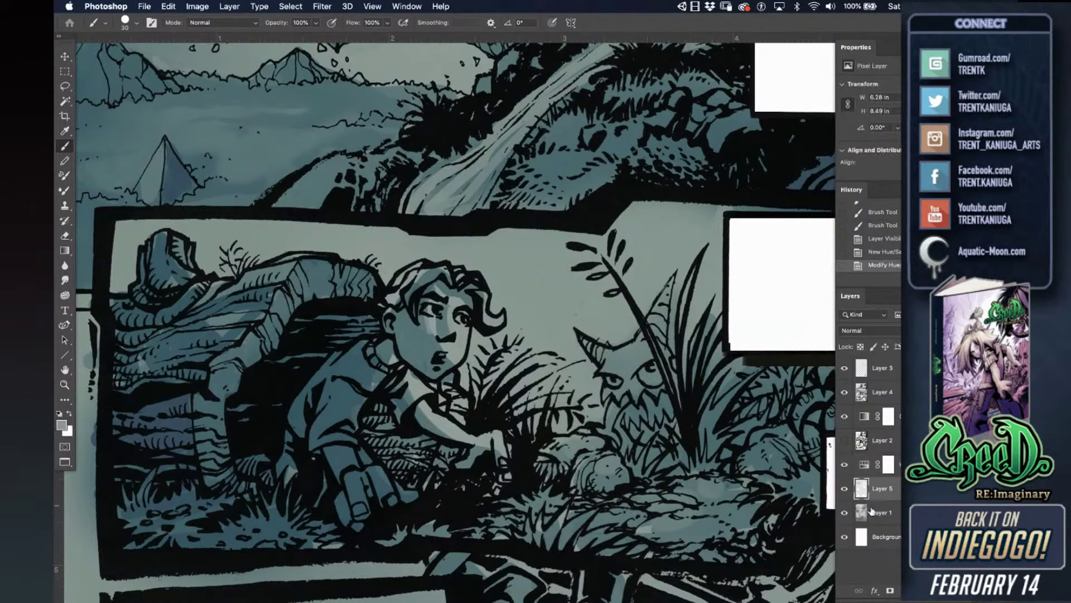
left_click(845, 416)
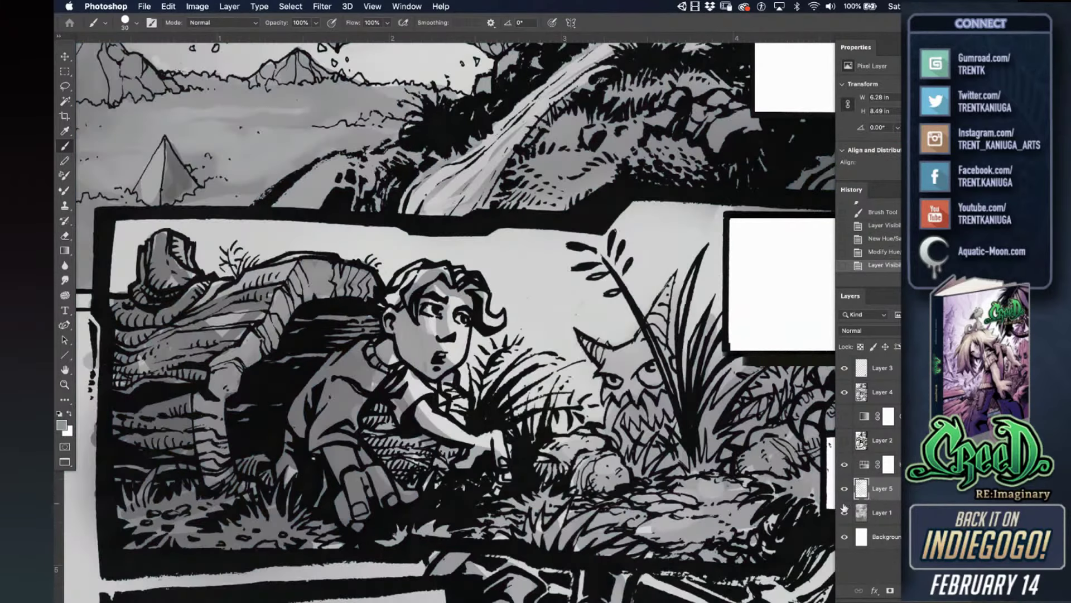
left_click(62, 426)
left_click_drag(804, 447, 874, 346)
key("Return")
mouse_move(531, 360)
left_mouse_down()
mouse_move(574, 316)
mouse_move(593, 330)
mouse_move(586, 360)
mouse_move(560, 312)
mouse_move(574, 298)
left_mouse_up()
key("super+z")
key("super+z")
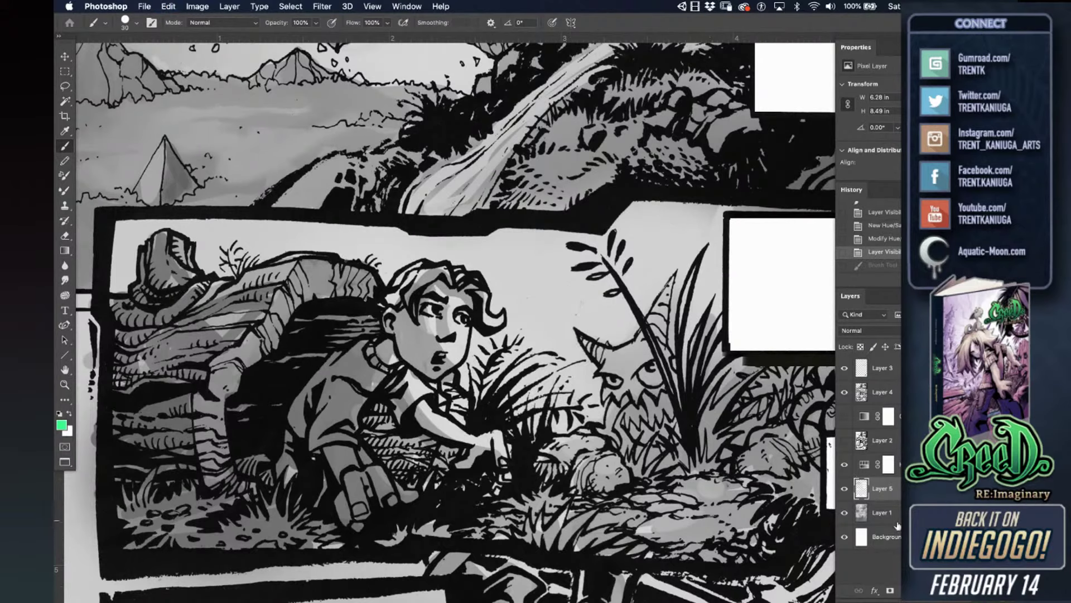
left_click(844, 416)
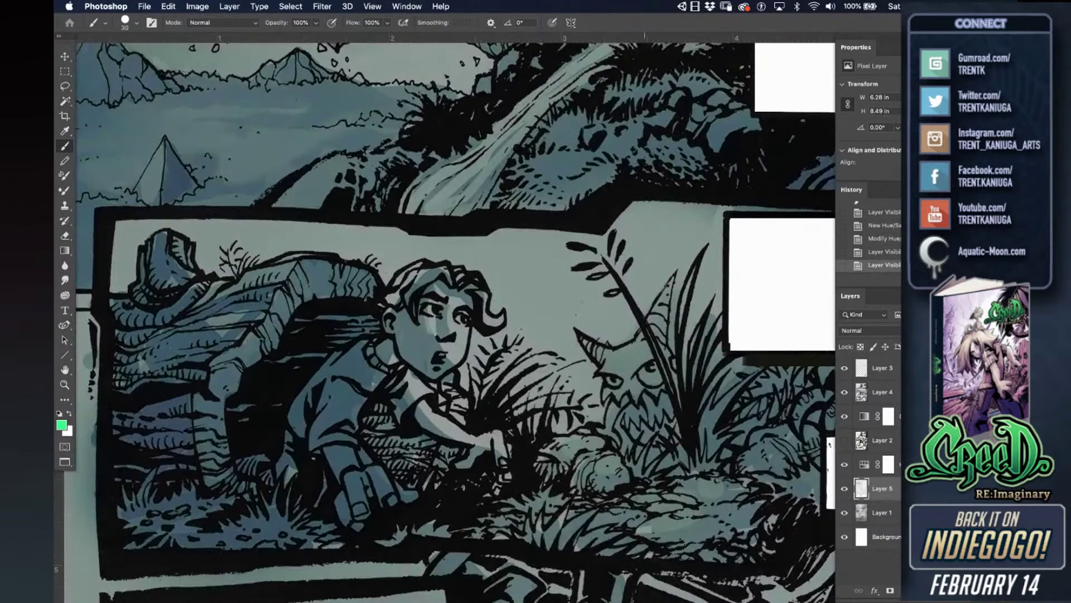
- Try painting the sky beside the boy's head with a slightly lighter tint of its sampled colour
left_click(541, 273, "alt")
left_click(61, 425)
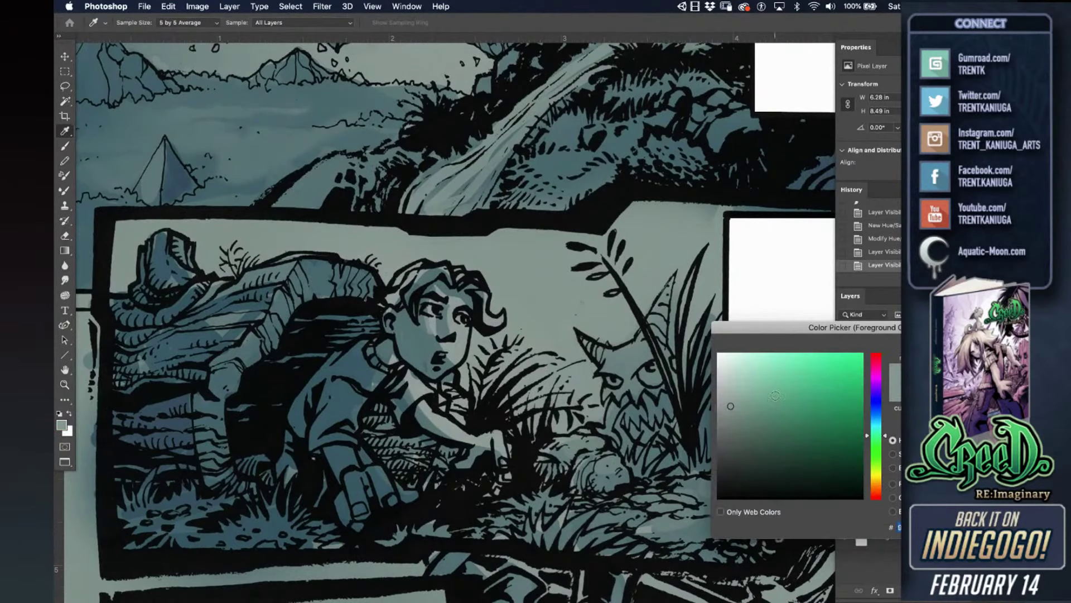
left_click(727, 386)
key("Return")
key("b")
mouse_move(568, 292)
left_mouse_down()
mouse_move(544, 324)
mouse_move(536, 301)
left_mouse_up()
key("super+z")
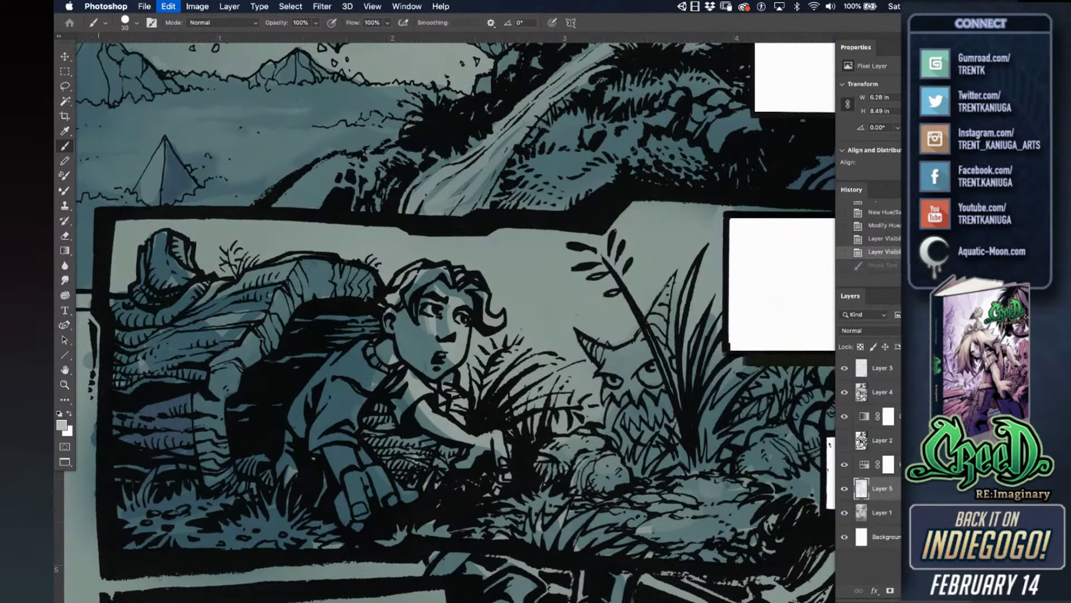
- Pick a near-white green tint and repaint the second panel's sky above the log and around the boy's head
left_click(61, 425)
left_click(721, 363)
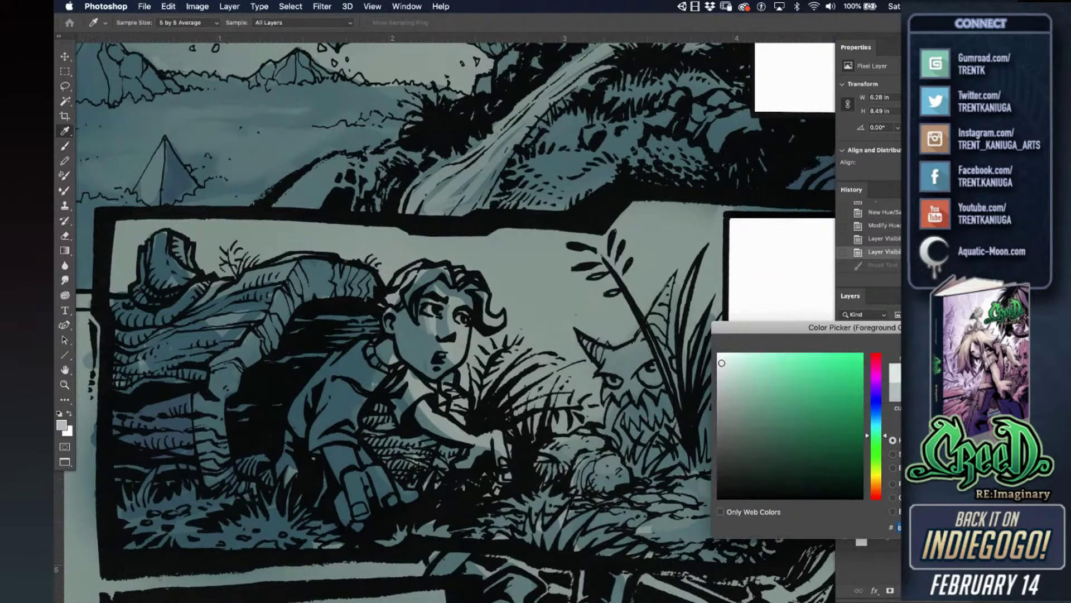
key("Return")
key("b")
mouse_move(560, 279)
left_mouse_down()
mouse_move(535, 304)
mouse_move(510, 290)
mouse_move(511, 335)
mouse_move(475, 334)
mouse_move(463, 379)
mouse_move(483, 350)
mouse_move(509, 341)
left_mouse_up()
mouse_move(509, 296)
left_mouse_down()
mouse_move(483, 266)
mouse_move(432, 252)
mouse_move(389, 261)
mouse_move(558, 285)
mouse_move(344, 251)
mouse_move(394, 254)
mouse_move(418, 235)
mouse_move(370, 226)
mouse_move(373, 238)
mouse_move(410, 248)
mouse_move(371, 238)
mouse_move(324, 251)
mouse_move(358, 237)
mouse_move(206, 262)
mouse_move(163, 216)
mouse_move(142, 229)
mouse_move(122, 284)
mouse_move(117, 262)
mouse_move(115, 288)
mouse_move(122, 250)
mouse_move(115, 258)
mouse_move(139, 224)
mouse_move(133, 237)
mouse_move(223, 223)
mouse_move(234, 229)
mouse_move(212, 252)
left_mouse_up()
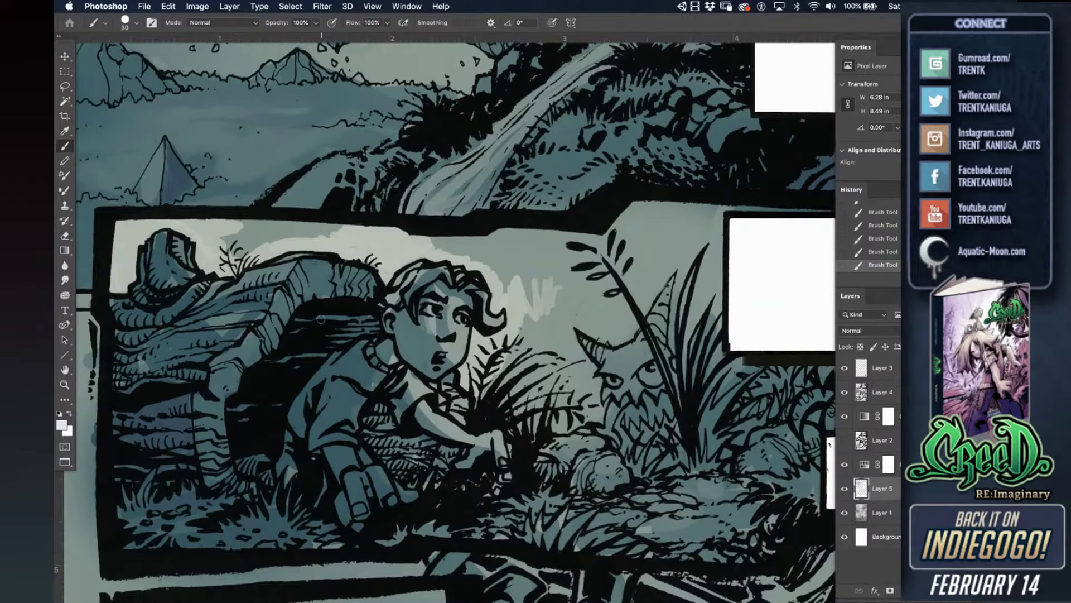
mouse_move(216, 243)
left_mouse_down()
mouse_move(280, 242)
mouse_move(242, 244)
mouse_move(272, 236)
mouse_move(233, 222)
mouse_move(338, 231)
mouse_move(286, 233)
left_mouse_up()
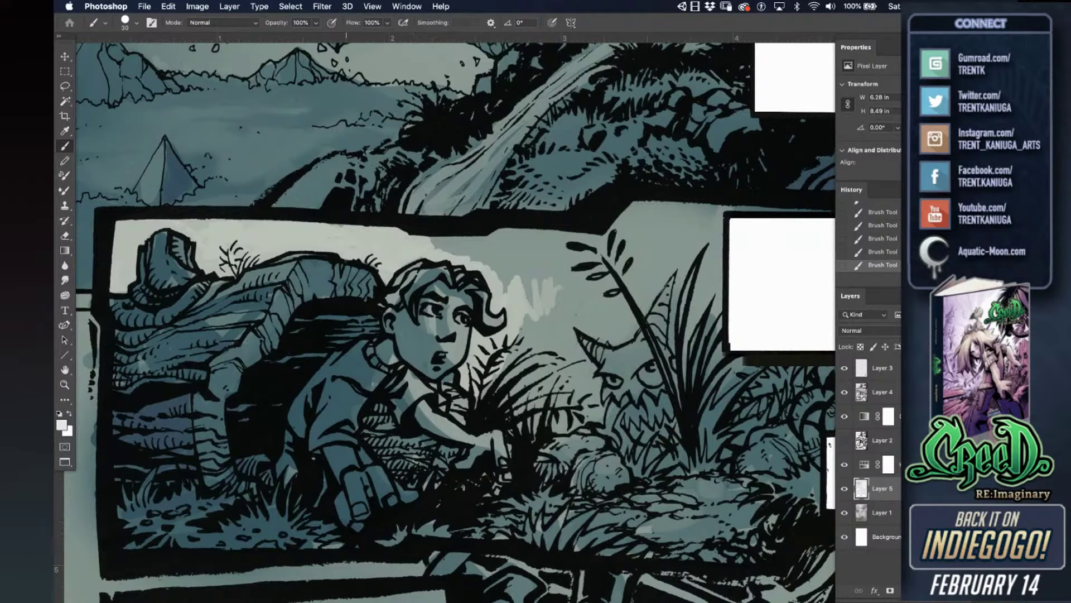
mouse_move(423, 239)
left_mouse_down()
mouse_move(497, 245)
mouse_move(512, 262)
mouse_move(501, 275)
mouse_move(513, 296)
left_mouse_up()
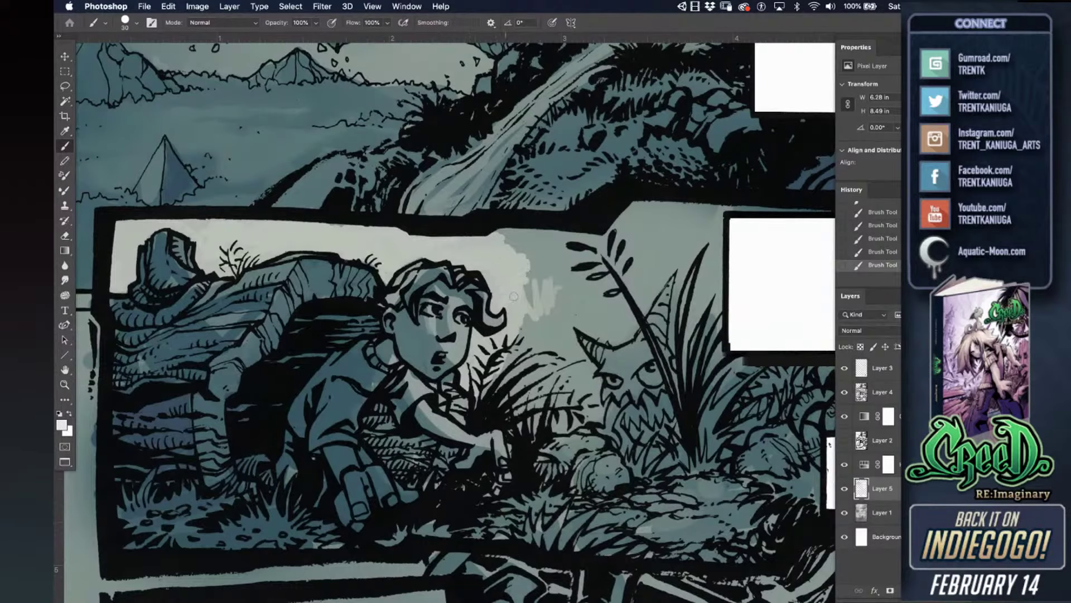
mouse_move(497, 232)
left_mouse_down()
mouse_move(600, 258)
mouse_move(530, 279)
mouse_move(552, 290)
mouse_move(462, 422)
left_mouse_up()
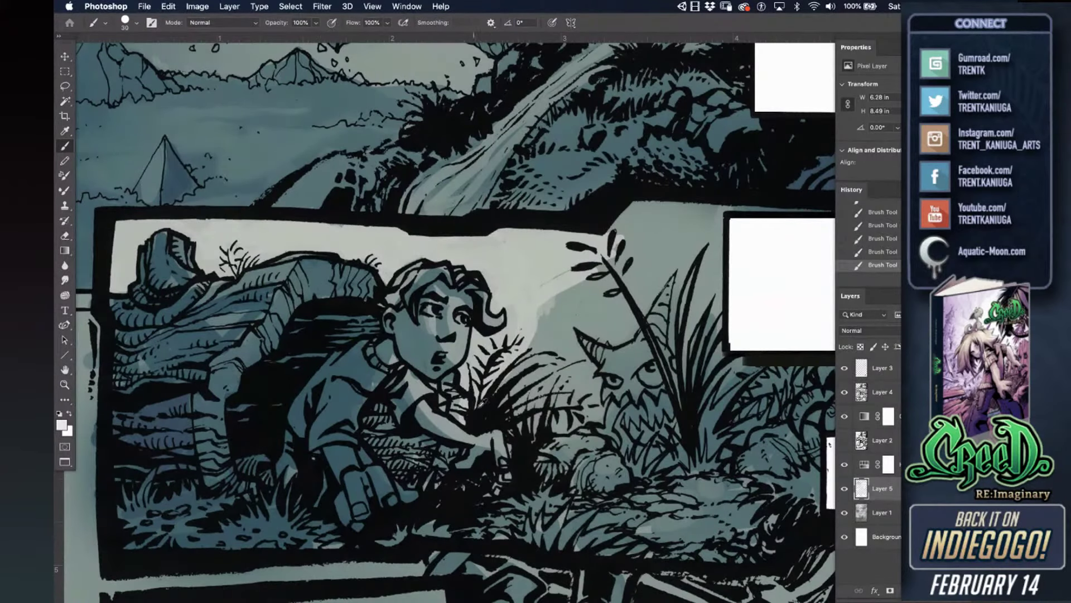
- Undo the last brush stroke and hide the gradient map and Hue/Saturation adjustment layers
left_click(460, 410, "alt")
key("super+z")
left_click(311, 299, "alt")
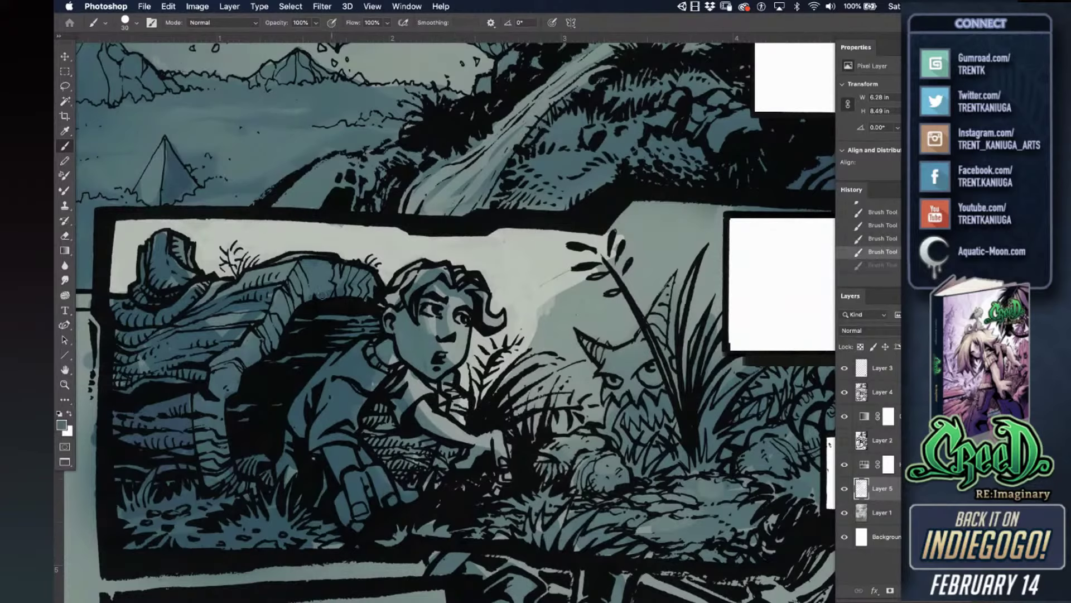
left_click(844, 416)
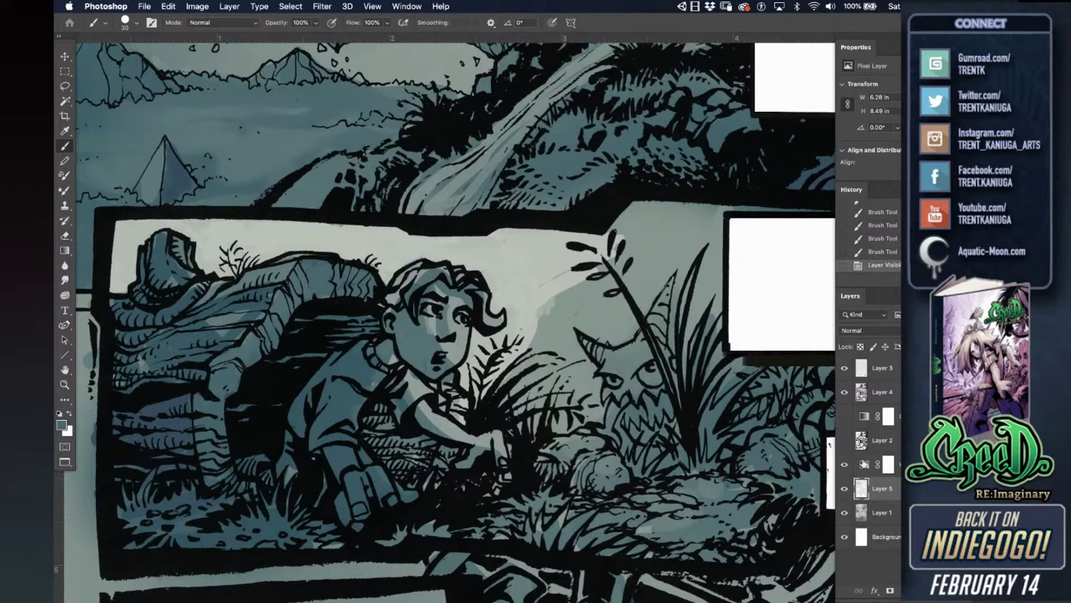
left_click(845, 465)
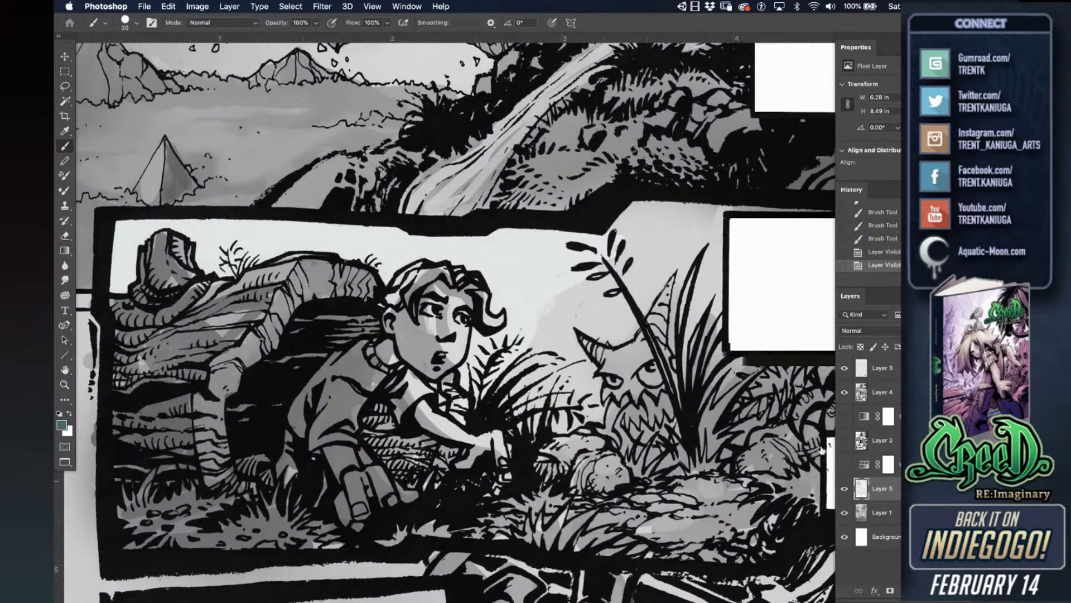
- Sample a light grey from the boy's face and lighten his chin and cheek with it
left_click(456, 346, "alt")
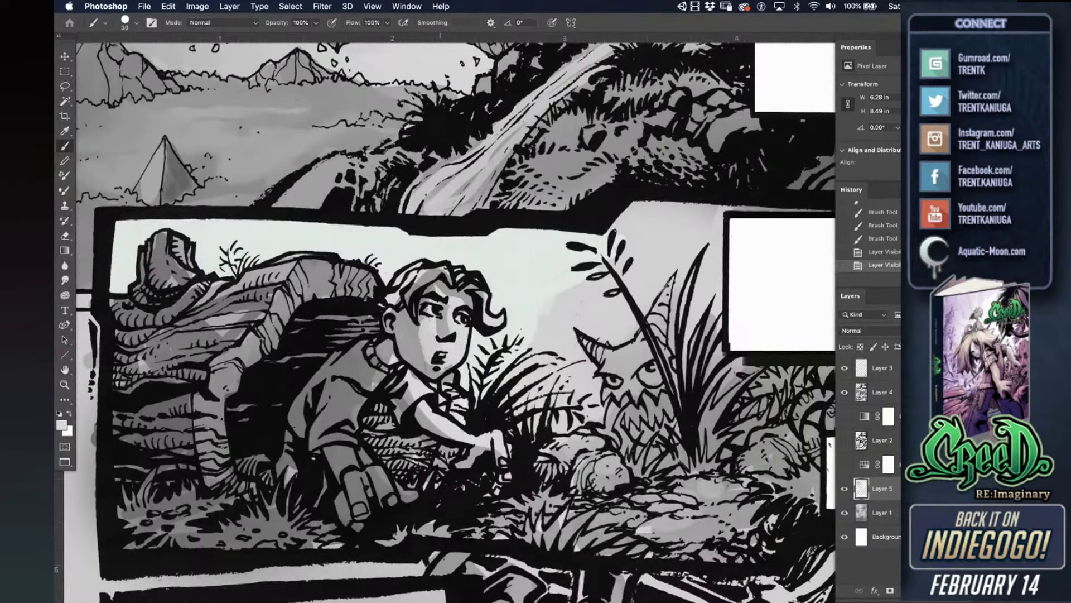
left_click_drag(439, 369, 451, 361)
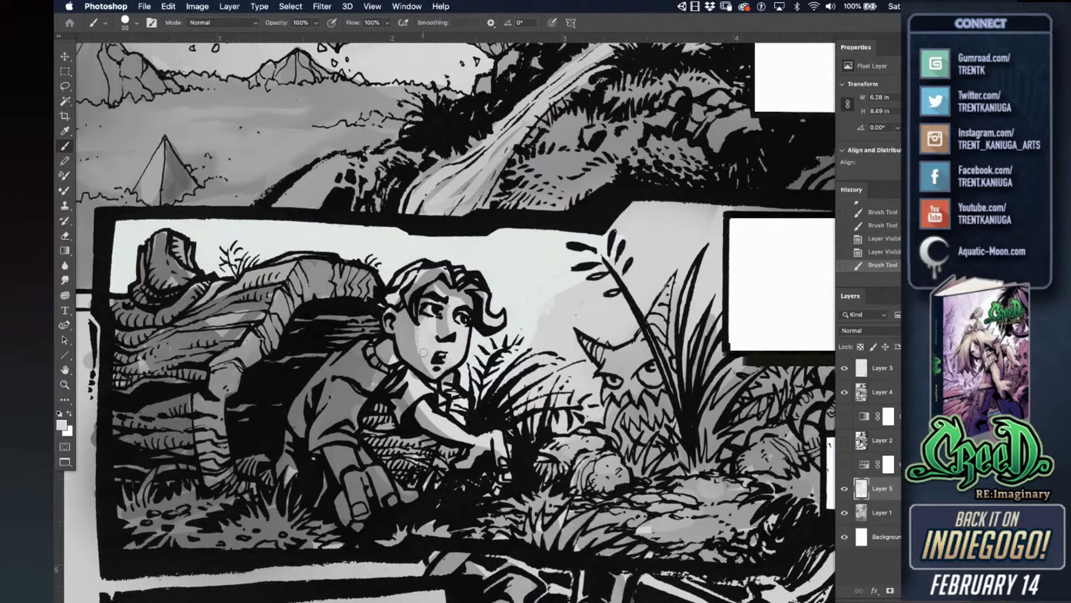
left_click_drag(418, 335, 430, 327)
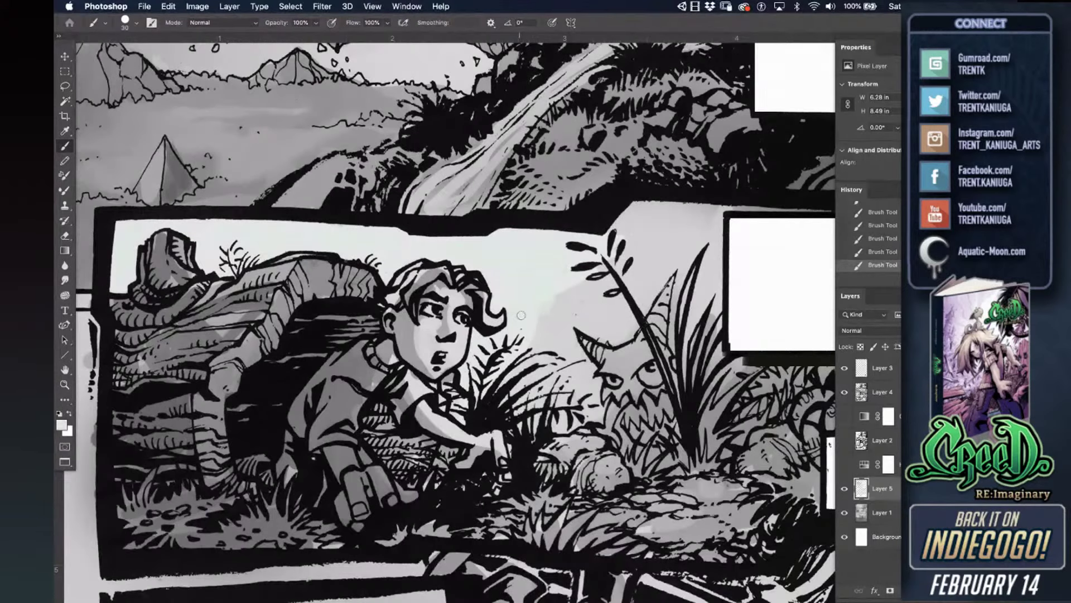
- Extend the pale sky tint behind the plant, horned monster and tall grass, and into the gaps around the large caption box
mouse_move(544, 294)
left_mouse_down()
mouse_move(539, 334)
mouse_move(566, 385)
mouse_move(559, 421)
left_mouse_up()
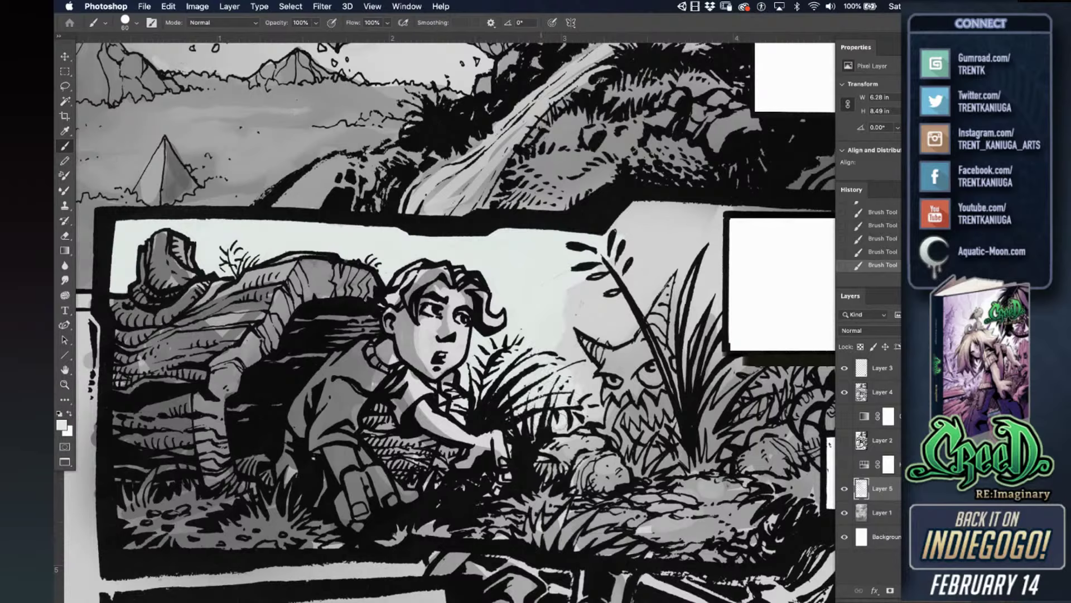
mouse_move(591, 385)
left_mouse_down()
mouse_move(558, 282)
mouse_move(568, 332)
mouse_move(586, 321)
mouse_move(608, 335)
mouse_move(645, 212)
mouse_move(664, 251)
mouse_move(656, 276)
left_mouse_up()
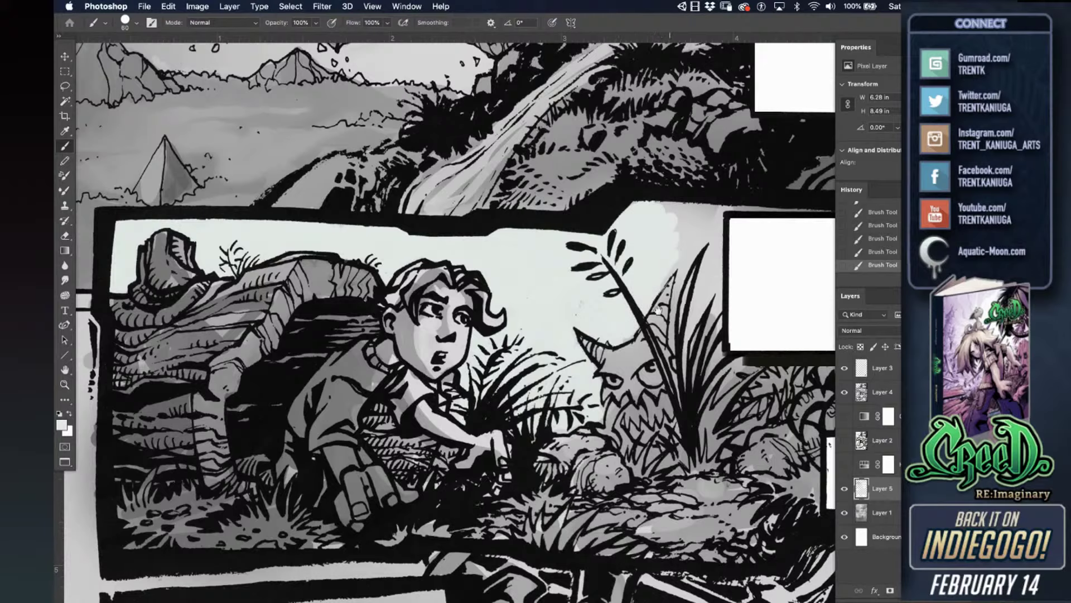
scroll(558, 223, "right", 5)
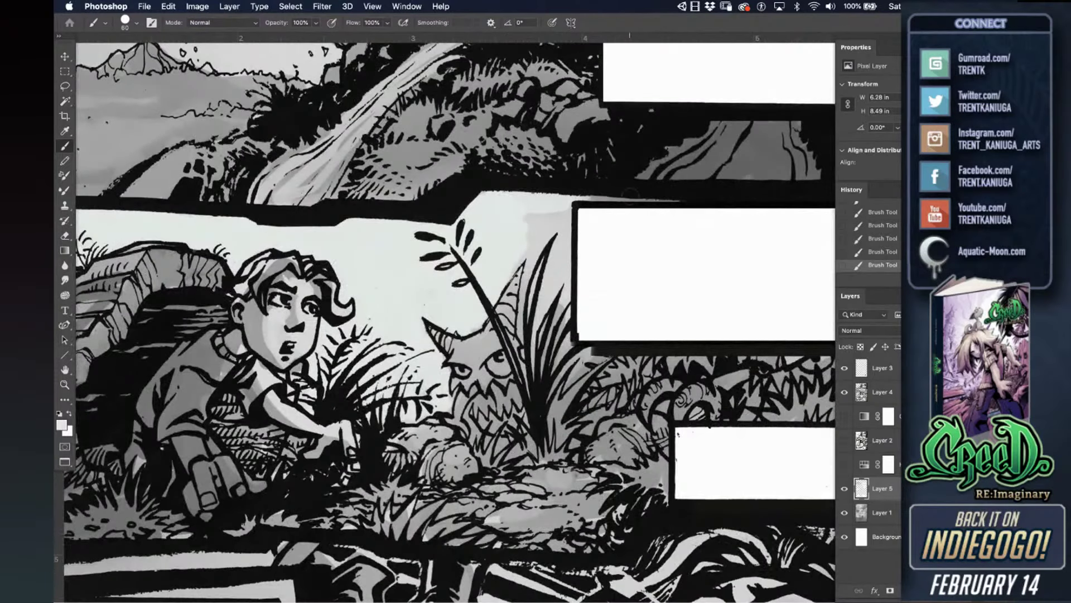
left_click_drag(535, 213, 530, 335)
left_click_drag(536, 240, 543, 328)
left_click_drag(549, 226, 563, 347)
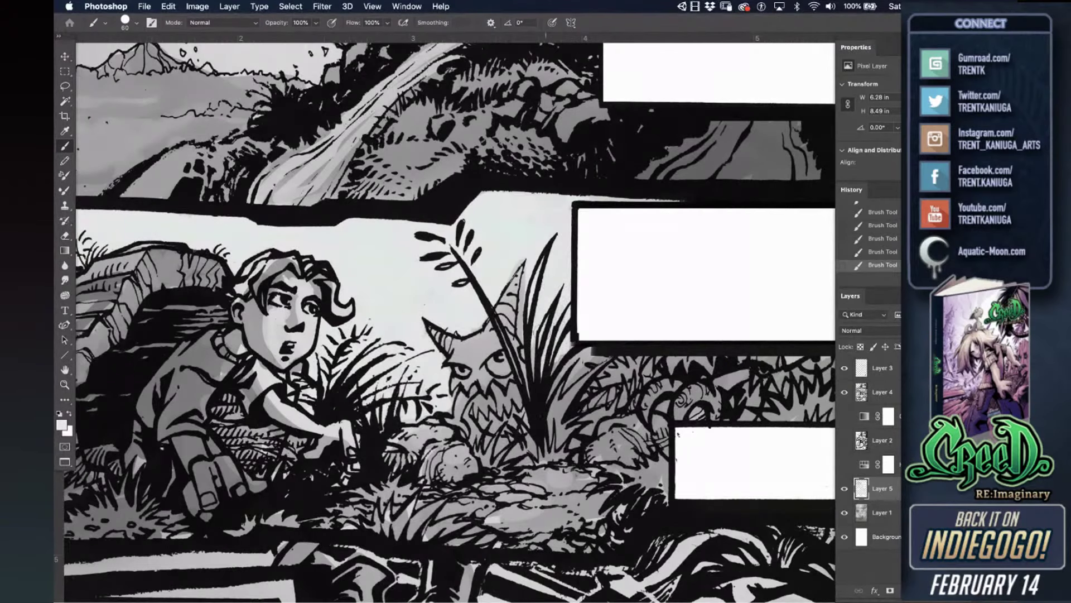
mouse_move(555, 380)
left_mouse_down()
mouse_move(588, 354)
mouse_move(564, 384)
left_mouse_up()
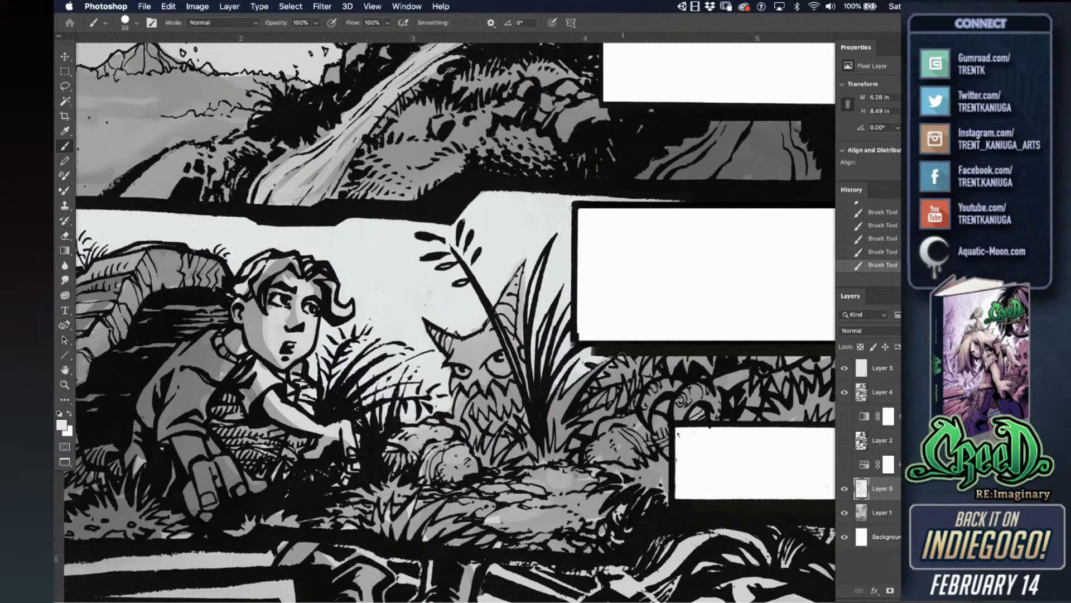
left_click_drag(689, 358, 460, 302)
mouse_move(710, 196)
left_mouse_down()
mouse_move(700, 160)
mouse_move(706, 224)
left_mouse_up()
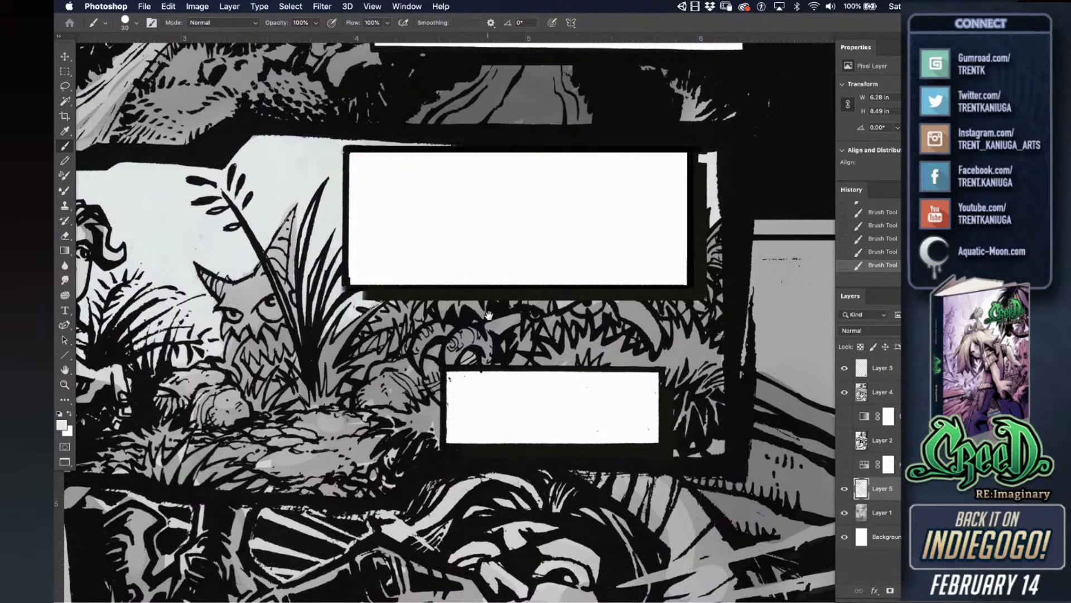
- Start brushing the pale tint into the lower-left panel's sky, below its caption box and along the panel's left border
mouse_move(449, 316)
left_mouse_down()
mouse_move(522, 300)
mouse_move(690, 296)
mouse_move(791, 326)
left_mouse_up()
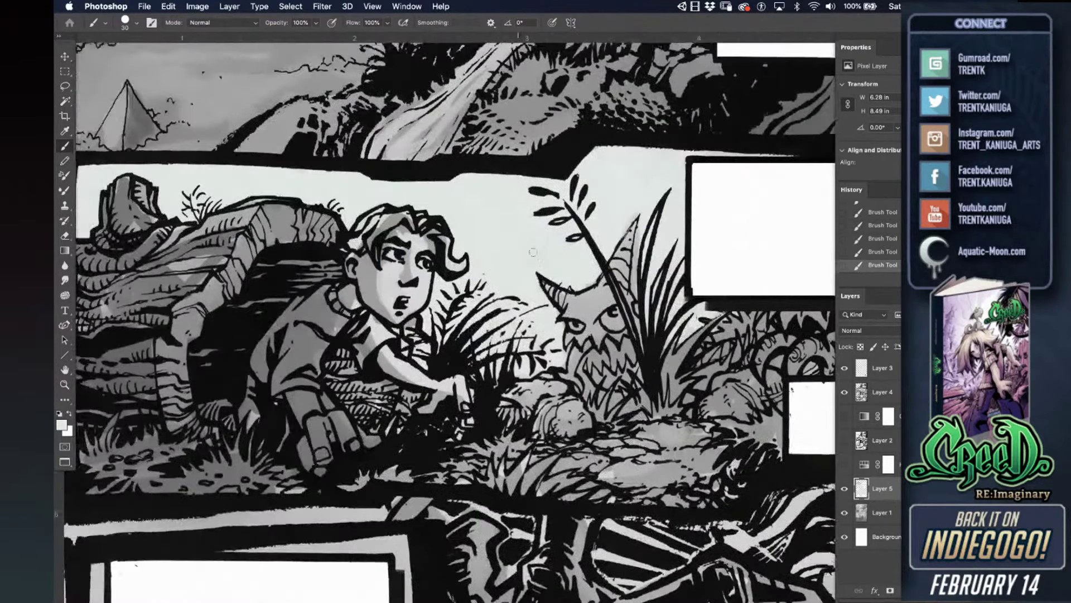
scroll(459, 386, "down", 8)
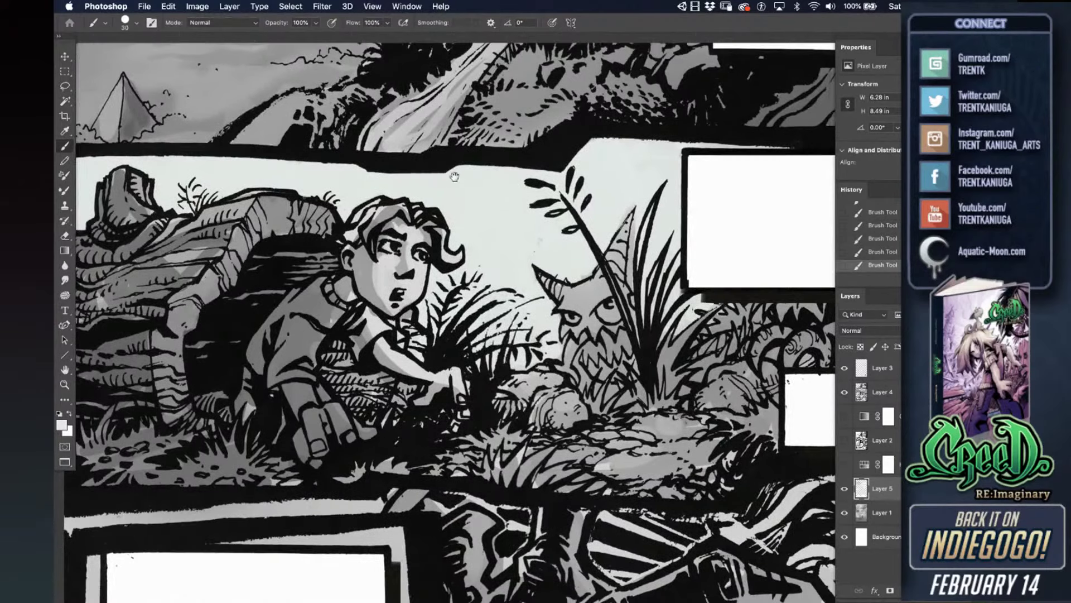
key("super+minus")
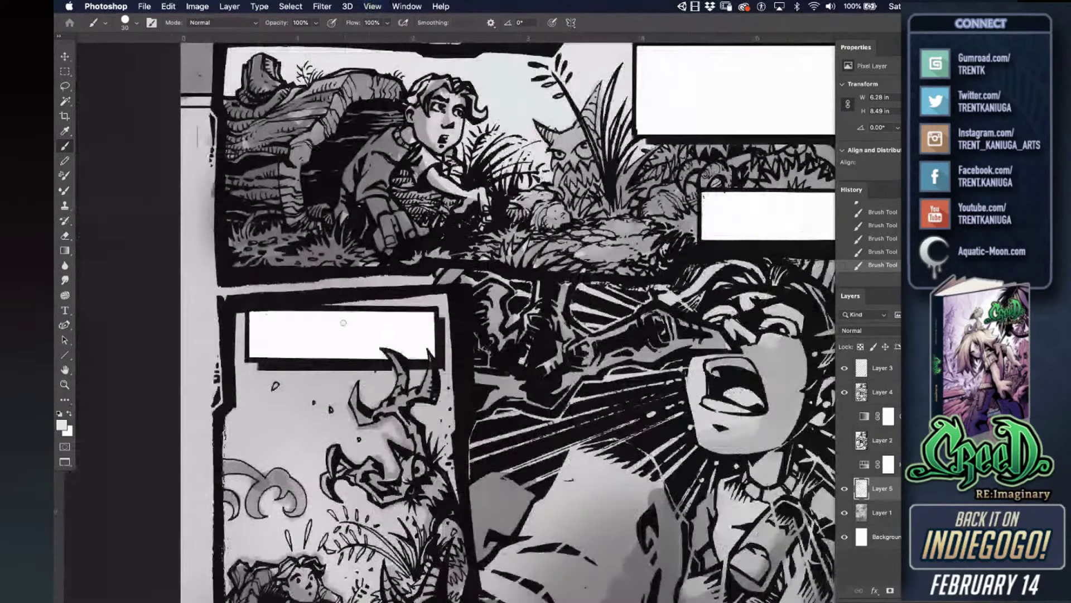
scroll(263, 331, "down", 3)
left_click_drag(263, 330, 257, 251)
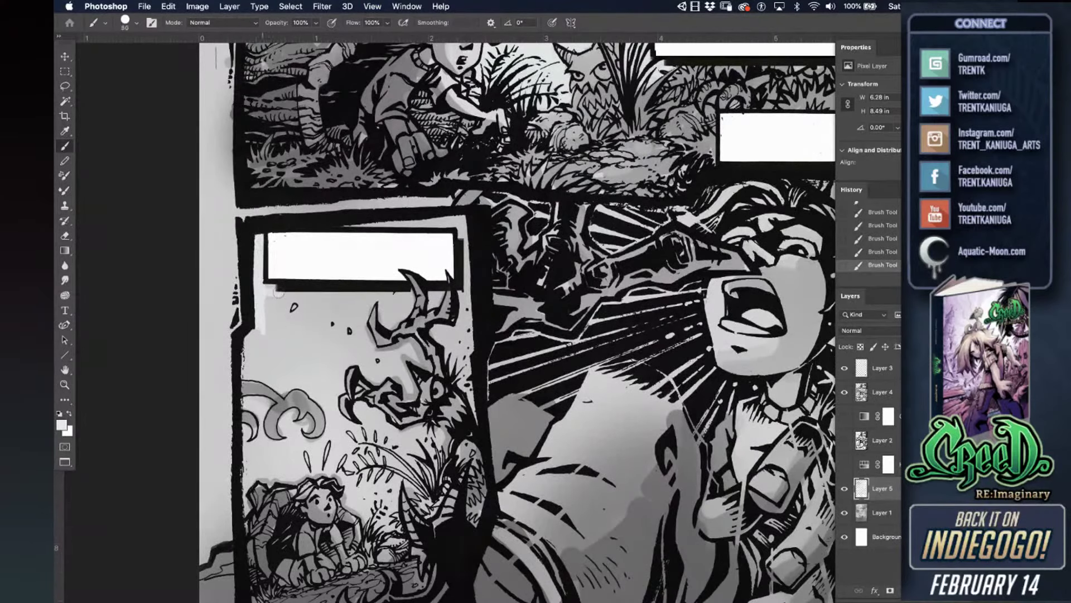
mouse_move(272, 292)
left_mouse_down()
mouse_move(340, 320)
mouse_move(258, 340)
mouse_move(247, 366)
left_mouse_up()
- Paint over the darker grey fringe around the leaping creature's front horn with a smaller brush
key("super+plus")
key("super+plus")
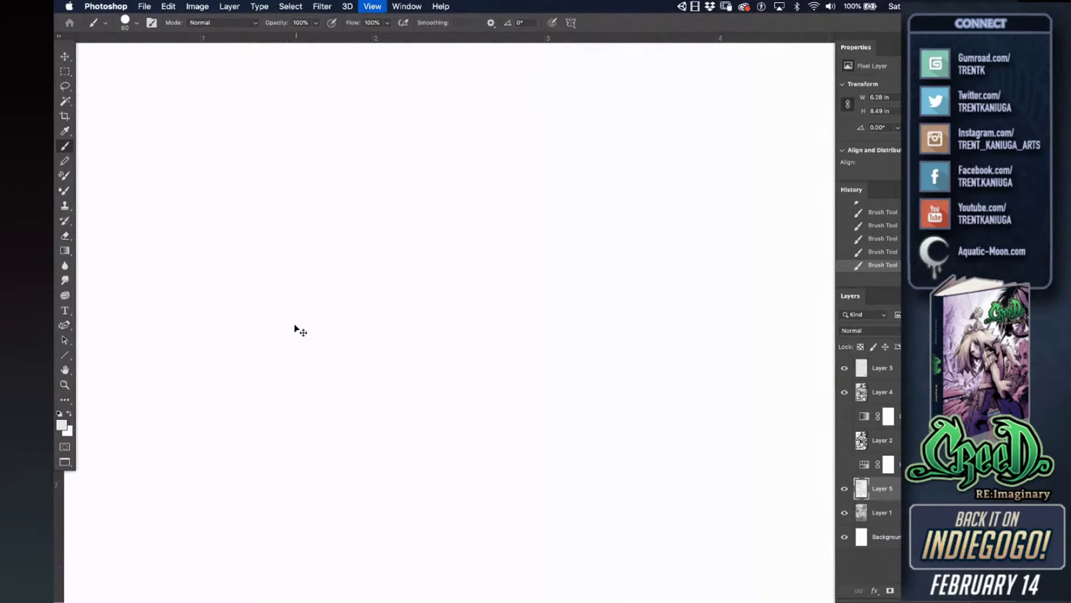
left_click_drag(219, 463, 475, 230)
key("bracketleft")
key("bracketleft")
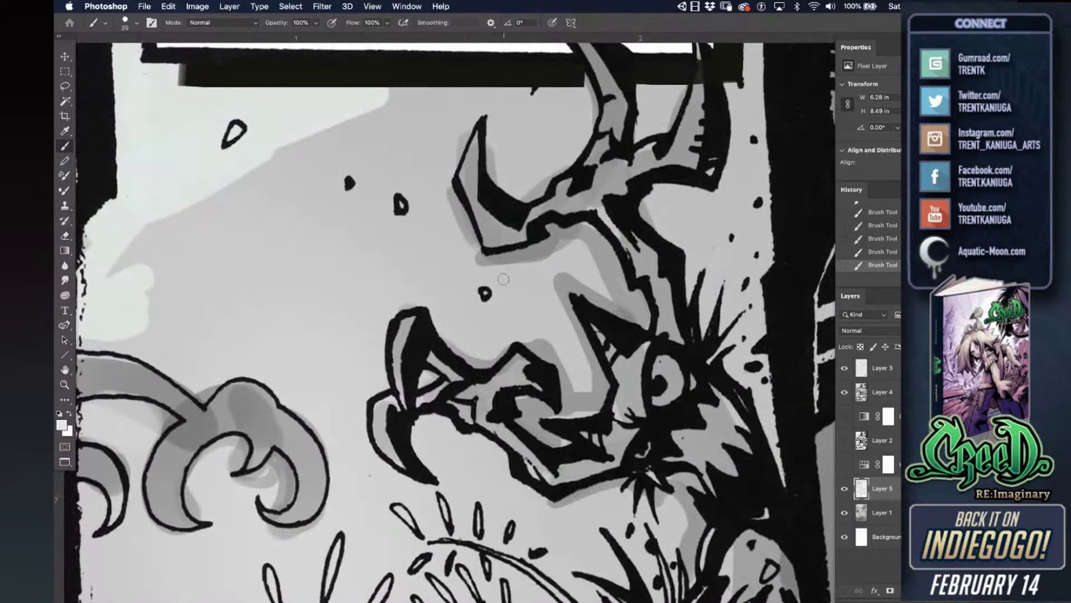
mouse_move(495, 270)
left_mouse_down()
mouse_move(537, 253)
mouse_move(504, 278)
mouse_move(464, 242)
mouse_move(435, 152)
left_mouse_up()
mouse_move(473, 118)
left_mouse_down()
mouse_move(505, 116)
mouse_move(493, 161)
mouse_move(504, 184)
left_mouse_up()
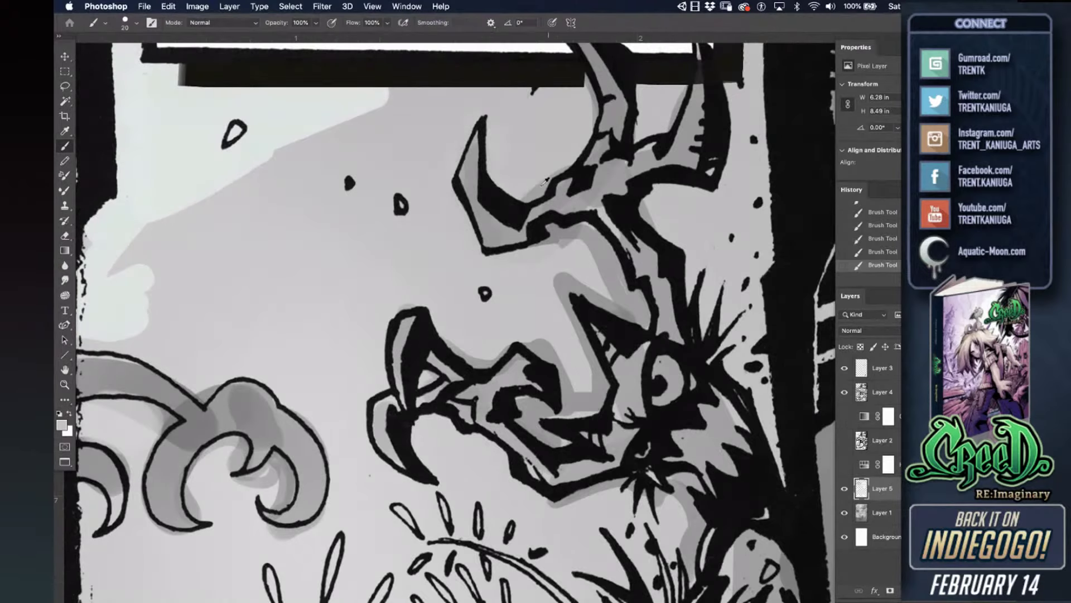
left_click_drag(560, 162, 530, 197)
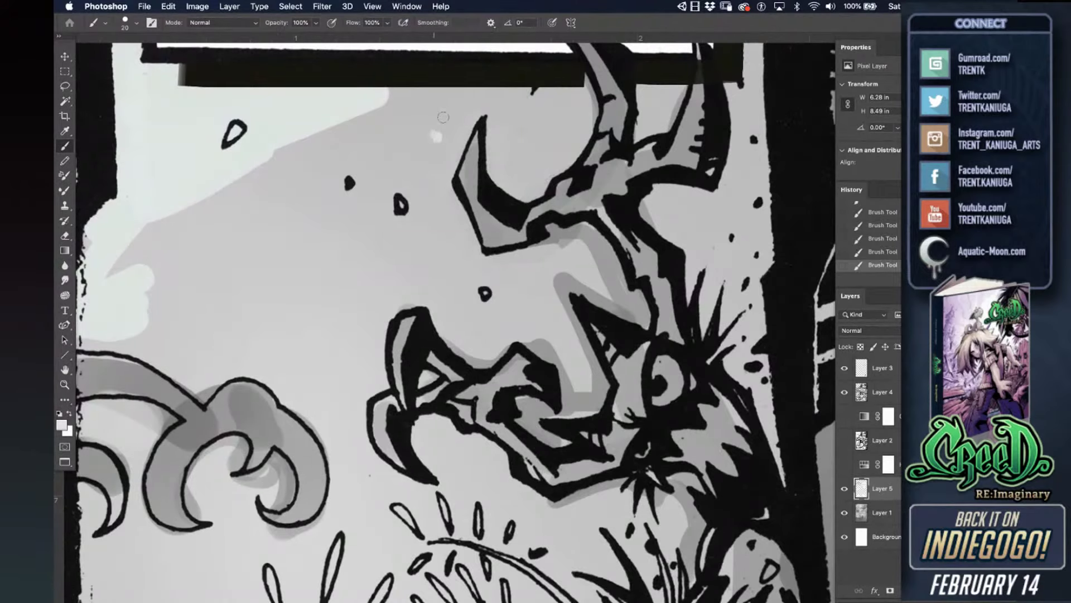
- Cover the open sky between the creature's head and the panel's left border with the pale tint, using a larger brush
mouse_move(444, 117)
left_mouse_down()
mouse_move(439, 176)
mouse_move(478, 96)
mouse_move(415, 184)
mouse_move(414, 130)
mouse_move(396, 87)
mouse_move(427, 113)
mouse_move(384, 105)
mouse_move(326, 126)
mouse_move(422, 111)
mouse_move(396, 175)
mouse_move(412, 173)
mouse_move(480, 295)
mouse_move(427, 234)
mouse_move(496, 295)
mouse_move(484, 267)
mouse_move(553, 255)
mouse_move(550, 238)
mouse_move(548, 257)
mouse_move(589, 236)
mouse_move(639, 320)
mouse_move(548, 271)
mouse_move(594, 386)
mouse_move(589, 405)
mouse_move(576, 405)
mouse_move(550, 329)
mouse_move(551, 345)
mouse_move(515, 324)
mouse_move(529, 309)
mouse_move(498, 331)
mouse_move(489, 355)
mouse_move(454, 331)
mouse_move(462, 343)
mouse_move(446, 289)
mouse_move(414, 267)
mouse_move(365, 319)
mouse_move(411, 254)
mouse_move(347, 294)
mouse_move(363, 251)
mouse_move(353, 295)
mouse_move(318, 140)
mouse_move(339, 165)
mouse_move(365, 144)
mouse_move(356, 134)
mouse_move(293, 256)
mouse_move(321, 164)
mouse_move(299, 183)
mouse_move(282, 136)
mouse_move(151, 239)
mouse_move(259, 205)
mouse_move(144, 306)
mouse_move(326, 259)
mouse_move(298, 347)
mouse_move(284, 352)
mouse_move(368, 306)
left_mouse_up()
key("bracketright")
key("bracketright")
key("bracketright")
key("bracketright")
key("bracketright")
key("bracketright")
mouse_move(264, 273)
left_mouse_down()
mouse_move(229, 281)
mouse_move(300, 297)
mouse_move(347, 323)
mouse_move(336, 329)
mouse_move(320, 313)
left_mouse_up()
- Reduce the brush size and fill the sky along the top of the curled claws and toward the creature's beak
key("bracketleft")
key("bracketleft")
key("bracketleft")
key("bracketleft")
key("bracketleft")
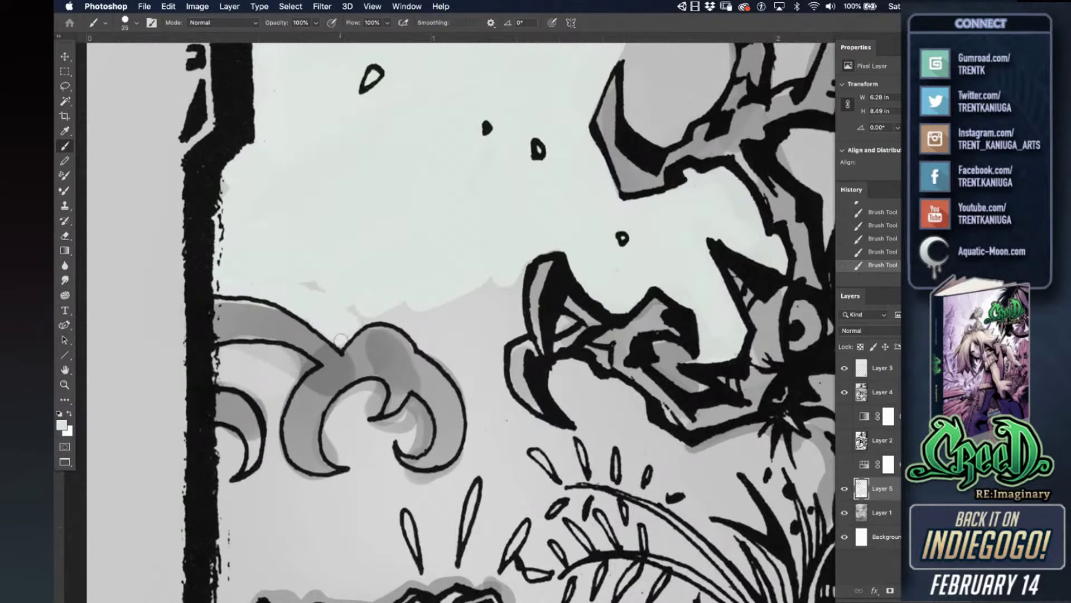
mouse_move(368, 317)
left_mouse_down()
mouse_move(322, 304)
mouse_move(317, 290)
mouse_move(349, 302)
mouse_move(378, 285)
mouse_move(331, 288)
left_mouse_up()
mouse_move(413, 305)
left_mouse_down()
mouse_move(375, 310)
mouse_move(415, 317)
mouse_move(439, 356)
mouse_move(435, 336)
mouse_move(496, 441)
mouse_move(455, 289)
mouse_move(482, 318)
mouse_move(494, 362)
mouse_move(503, 285)
mouse_move(513, 325)
left_mouse_up()
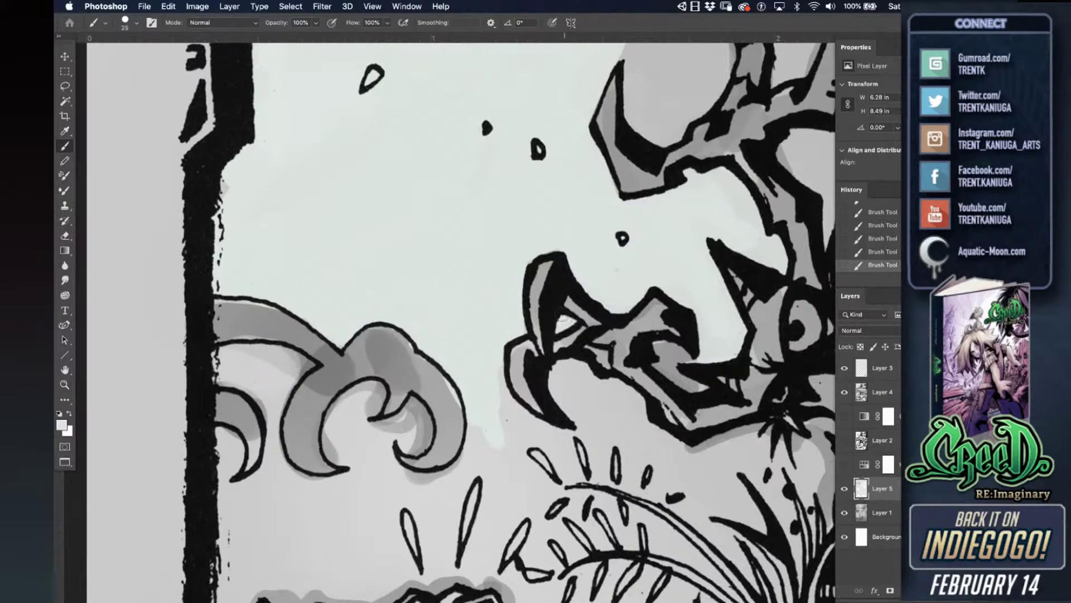
- Paint the pale tint inside the curls of the claws and in the sky directly beneath them
mouse_move(499, 386)
left_mouse_down()
mouse_move(510, 430)
mouse_move(570, 447)
mouse_move(592, 432)
mouse_move(494, 450)
mouse_move(447, 475)
mouse_move(399, 432)
mouse_move(413, 424)
mouse_move(412, 447)
mouse_move(425, 431)
mouse_move(420, 411)
mouse_move(363, 429)
mouse_move(378, 391)
mouse_move(348, 414)
mouse_move(334, 444)
mouse_move(343, 455)
mouse_move(360, 403)
left_mouse_up()
mouse_move(366, 461)
left_mouse_down()
mouse_move(385, 443)
mouse_move(404, 478)
mouse_move(447, 481)
mouse_move(427, 479)
mouse_move(468, 469)
mouse_move(425, 493)
mouse_move(369, 496)
mouse_move(383, 483)
mouse_move(342, 507)
mouse_move(350, 481)
mouse_move(295, 493)
mouse_move(269, 436)
left_mouse_up()
mouse_move(271, 494)
left_mouse_down()
mouse_move(270, 443)
mouse_move(284, 480)
mouse_move(271, 397)
mouse_move(272, 413)
mouse_move(305, 365)
mouse_move(264, 352)
mouse_move(283, 355)
mouse_move(241, 354)
mouse_move(220, 370)
mouse_move(255, 385)
mouse_move(261, 401)
mouse_move(268, 363)
mouse_move(283, 403)
mouse_move(273, 366)
mouse_move(227, 443)
mouse_move(221, 434)
mouse_move(234, 465)
mouse_move(224, 435)
left_mouse_up()
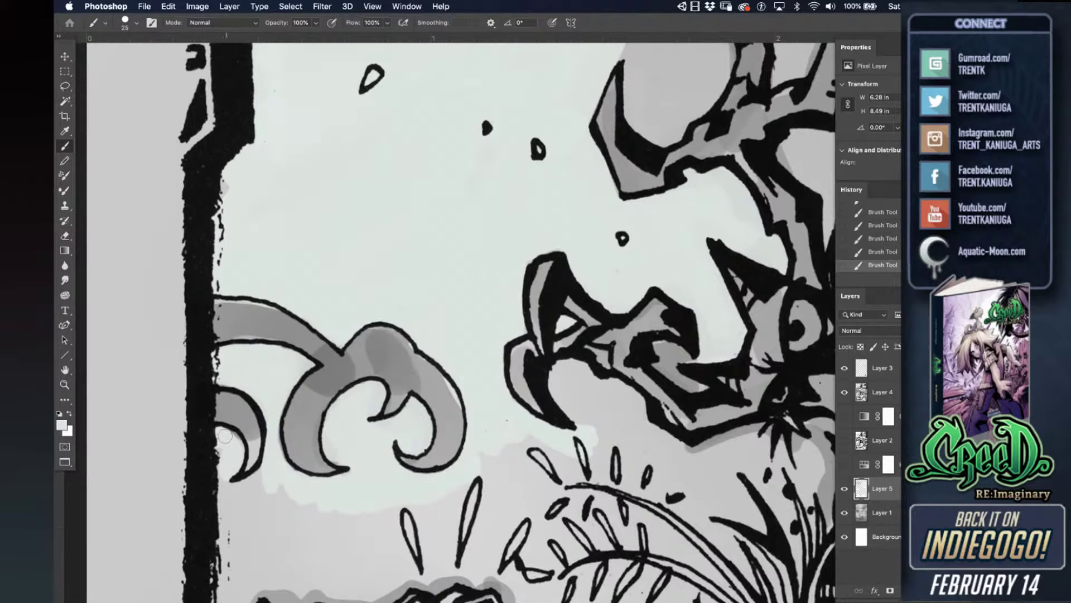
mouse_move(226, 477)
left_mouse_down()
mouse_move(224, 514)
mouse_move(274, 474)
mouse_move(234, 544)
mouse_move(268, 520)
left_mouse_up()
- Cover the remaining grey sky beneath the claws and creature's jaw, around the plants, and above the crouching boy and backpack with the pale tint
left_click_drag(403, 459, 349, 248)
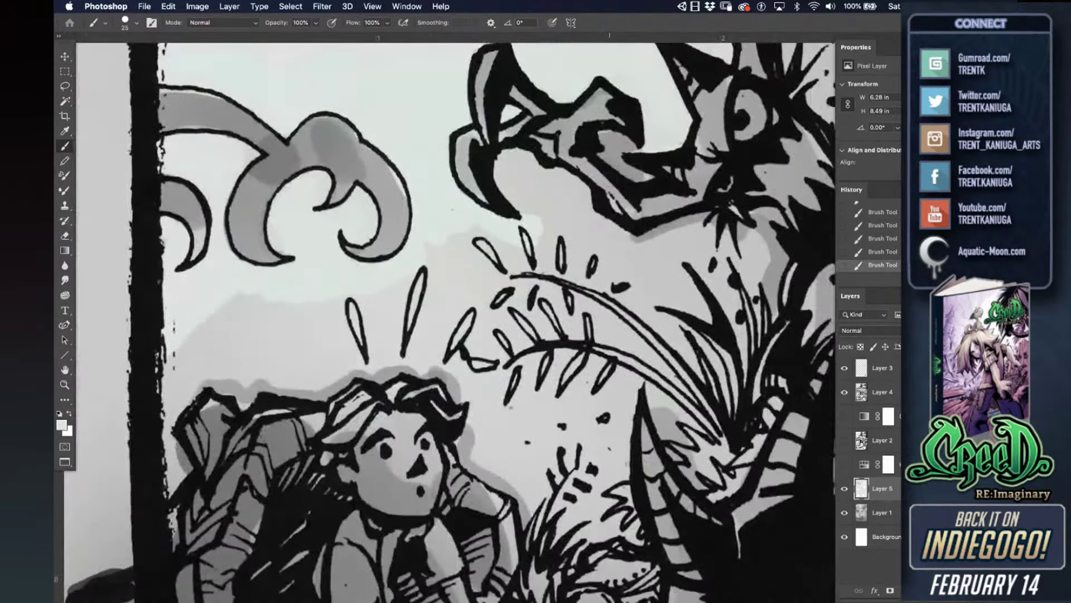
mouse_move(604, 134)
left_mouse_down()
mouse_move(643, 146)
mouse_move(606, 157)
mouse_move(641, 177)
left_mouse_up()
mouse_move(518, 191)
left_mouse_down()
mouse_move(515, 155)
mouse_move(533, 169)
mouse_move(537, 194)
mouse_move(519, 198)
mouse_move(554, 186)
mouse_move(578, 210)
mouse_move(548, 236)
mouse_move(590, 214)
mouse_move(616, 235)
mouse_move(597, 253)
mouse_move(644, 188)
mouse_move(597, 247)
mouse_move(742, 238)
mouse_move(769, 211)
mouse_move(754, 250)
mouse_move(783, 299)
mouse_move(778, 317)
mouse_move(764, 263)
mouse_move(743, 383)
left_mouse_up()
mouse_move(725, 262)
left_mouse_down()
mouse_move(698, 279)
mouse_move(636, 279)
mouse_move(686, 319)
mouse_move(709, 379)
mouse_move(723, 363)
mouse_move(670, 357)
mouse_move(681, 435)
mouse_move(670, 457)
mouse_move(664, 301)
mouse_move(636, 318)
mouse_move(625, 380)
mouse_move(658, 232)
mouse_move(686, 221)
mouse_move(592, 285)
mouse_move(499, 212)
mouse_move(396, 313)
mouse_move(491, 329)
mouse_move(514, 391)
mouse_move(603, 463)
mouse_move(636, 402)
left_mouse_up()
mouse_move(597, 480)
left_mouse_down()
mouse_move(625, 503)
mouse_move(613, 530)
mouse_move(641, 547)
mouse_move(594, 514)
mouse_move(569, 552)
mouse_move(563, 469)
mouse_move(535, 502)
mouse_move(491, 449)
mouse_move(471, 474)
mouse_move(466, 435)
mouse_move(485, 390)
mouse_move(503, 436)
mouse_move(533, 447)
mouse_move(460, 379)
mouse_move(461, 399)
mouse_move(430, 370)
mouse_move(348, 379)
left_mouse_up()
mouse_move(322, 375)
left_mouse_down()
mouse_move(432, 344)
mouse_move(324, 353)
mouse_move(369, 308)
mouse_move(338, 291)
mouse_move(209, 304)
mouse_move(260, 300)
mouse_move(219, 366)
mouse_move(236, 374)
mouse_move(219, 377)
mouse_move(244, 386)
mouse_move(246, 406)
mouse_move(244, 388)
mouse_move(261, 374)
mouse_move(306, 388)
left_mouse_up()
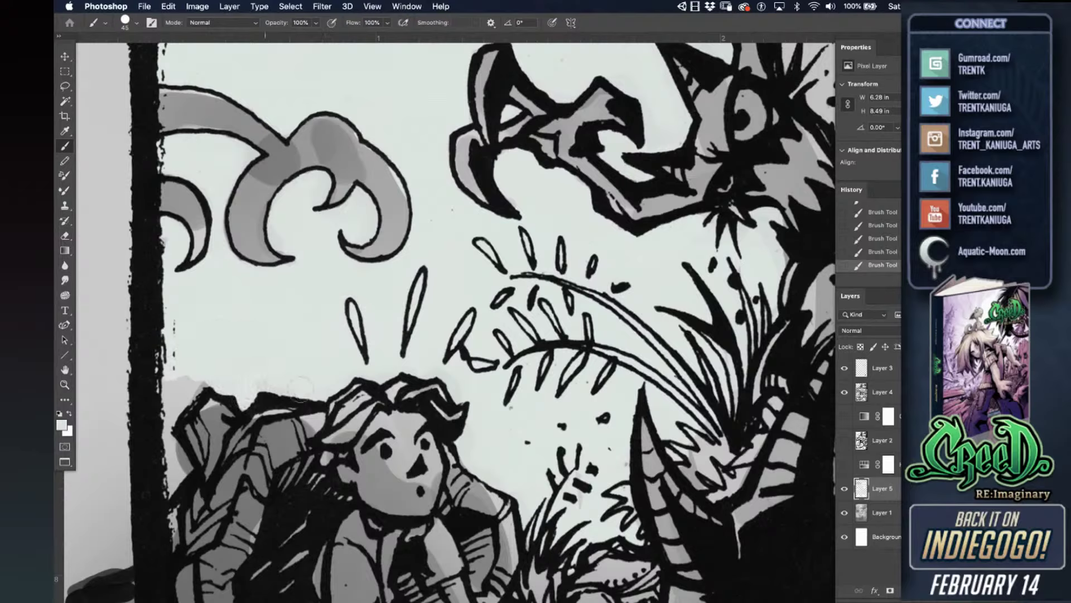
mouse_move(193, 385)
left_mouse_down()
mouse_move(172, 425)
mouse_move(177, 463)
mouse_move(183, 452)
mouse_move(166, 477)
mouse_move(156, 450)
left_mouse_up()
- Sample the darker grey from the curled claws and paint it over the small claw, the upper limb and the left curl
left_click(282, 158, "alt")
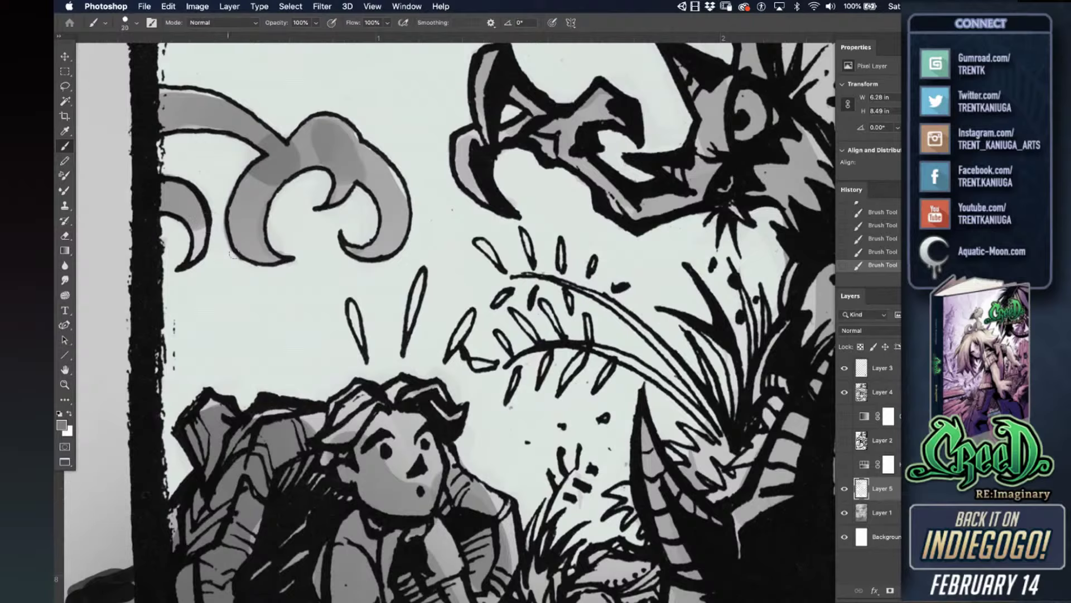
mouse_move(185, 265)
left_mouse_down()
mouse_move(204, 224)
mouse_move(168, 212)
mouse_move(188, 188)
left_mouse_up()
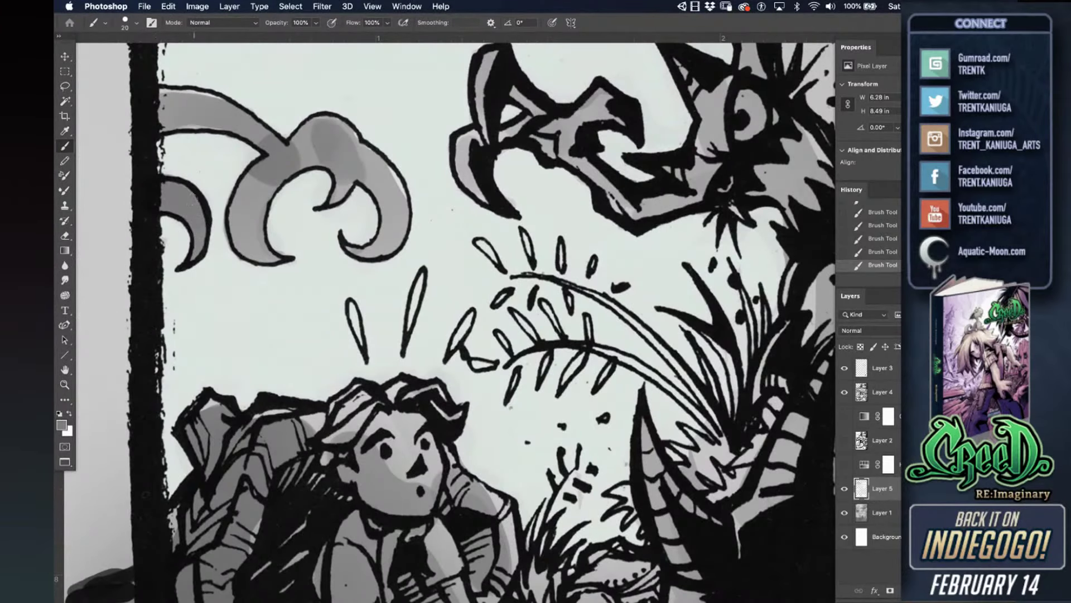
mouse_move(158, 134)
left_mouse_down()
mouse_move(204, 120)
mouse_move(231, 129)
mouse_move(160, 111)
mouse_move(163, 94)
mouse_move(196, 98)
mouse_move(273, 141)
mouse_move(241, 117)
left_mouse_up()
mouse_move(258, 175)
left_mouse_down()
mouse_move(238, 197)
mouse_move(242, 244)
mouse_move(276, 189)
left_mouse_up()
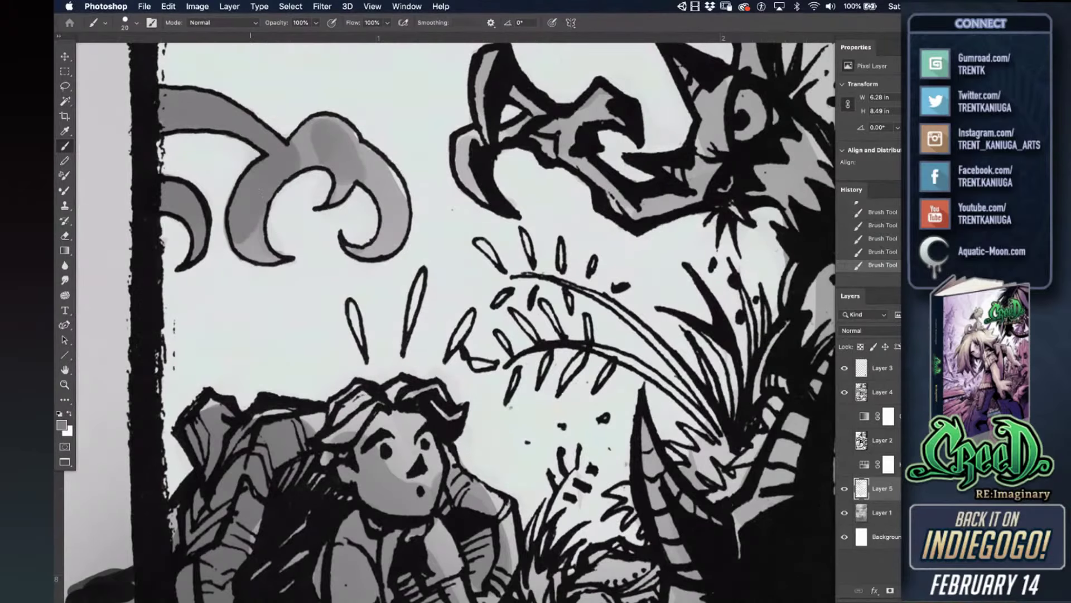
left_click_drag(240, 244, 262, 263)
key("Tab")
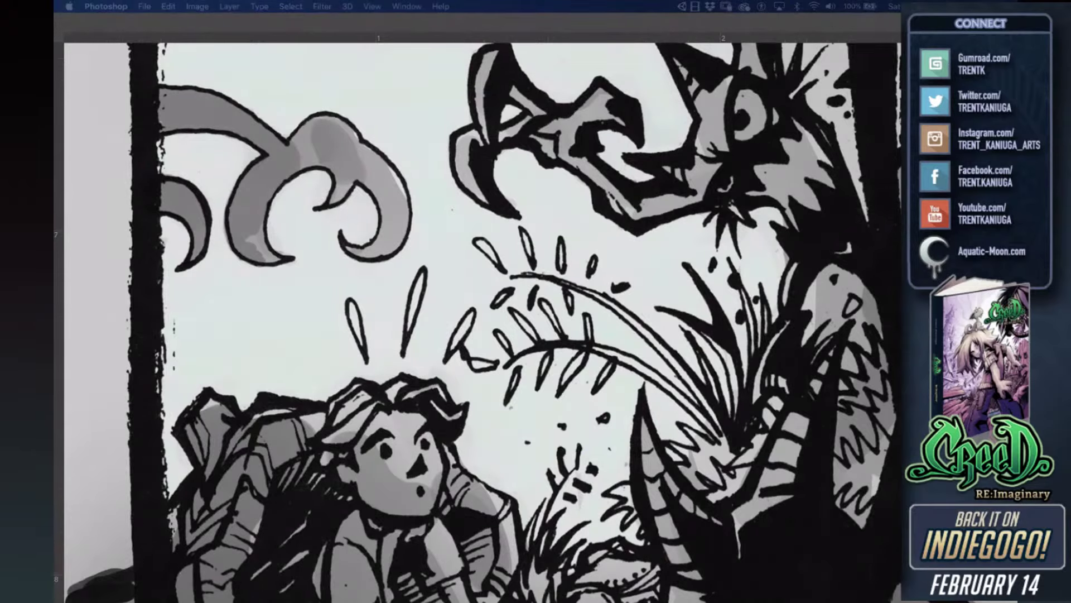
key("Tab")
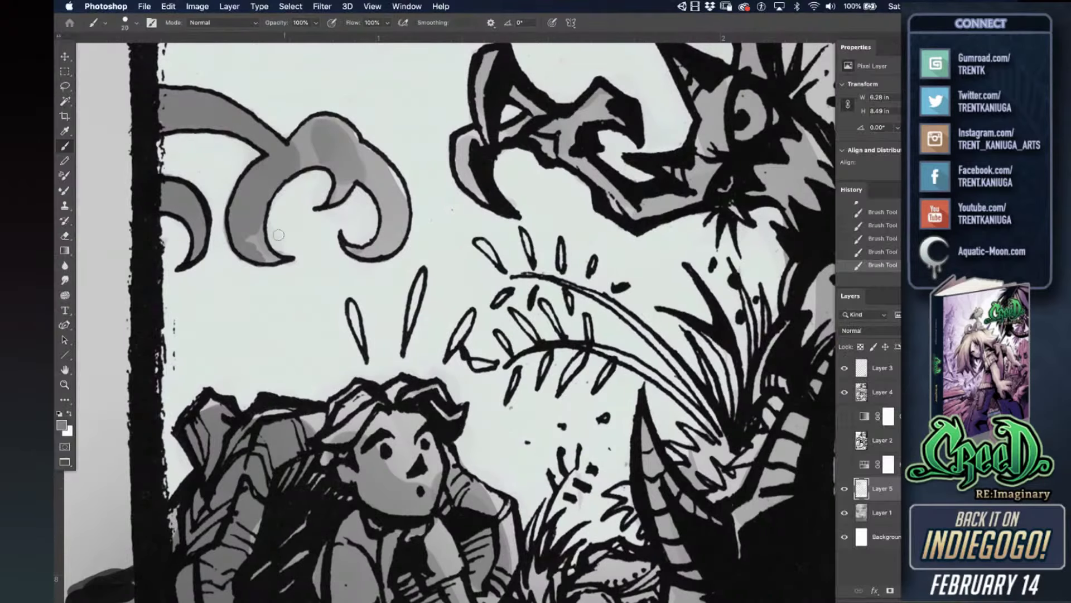
- Fill the rest of the large curled claws with the flat darker grey and extend it to the lower hook on the creature's snout
left_click(251, 238)
left_click(510, 248, "shift")
key("ctrl+z")
left_click_drag(258, 234, 271, 261)
key("Tab")
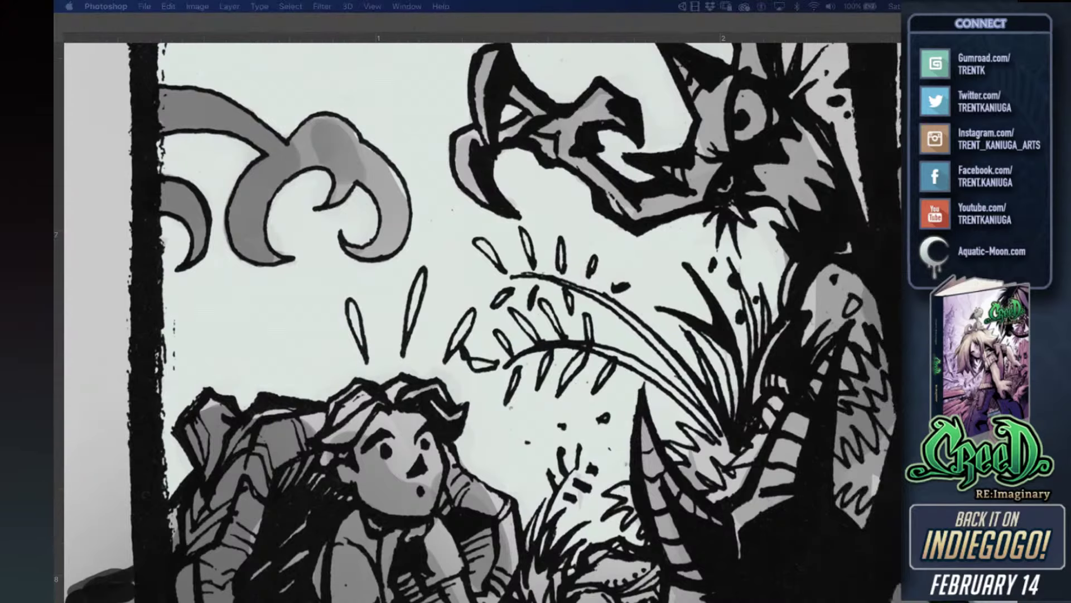
key("Tab")
mouse_move(273, 137)
left_mouse_down()
mouse_move(306, 146)
mouse_move(301, 164)
mouse_move(296, 129)
mouse_move(347, 155)
mouse_move(359, 146)
mouse_move(338, 199)
mouse_move(357, 165)
mouse_move(393, 215)
mouse_move(388, 159)
mouse_move(401, 220)
mouse_move(390, 237)
left_mouse_up()
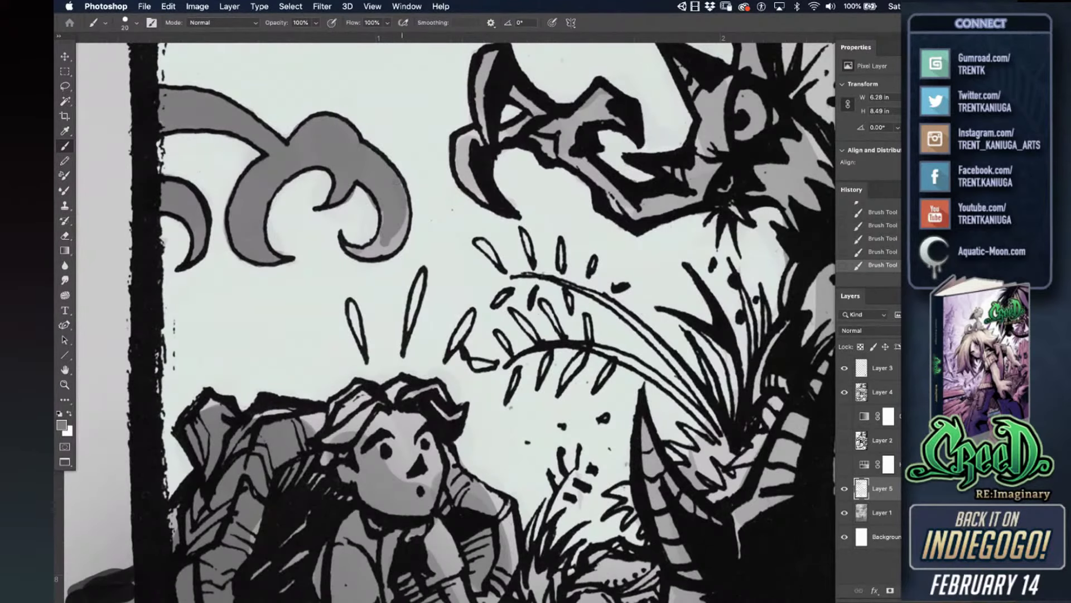
left_click_drag(401, 231, 385, 253)
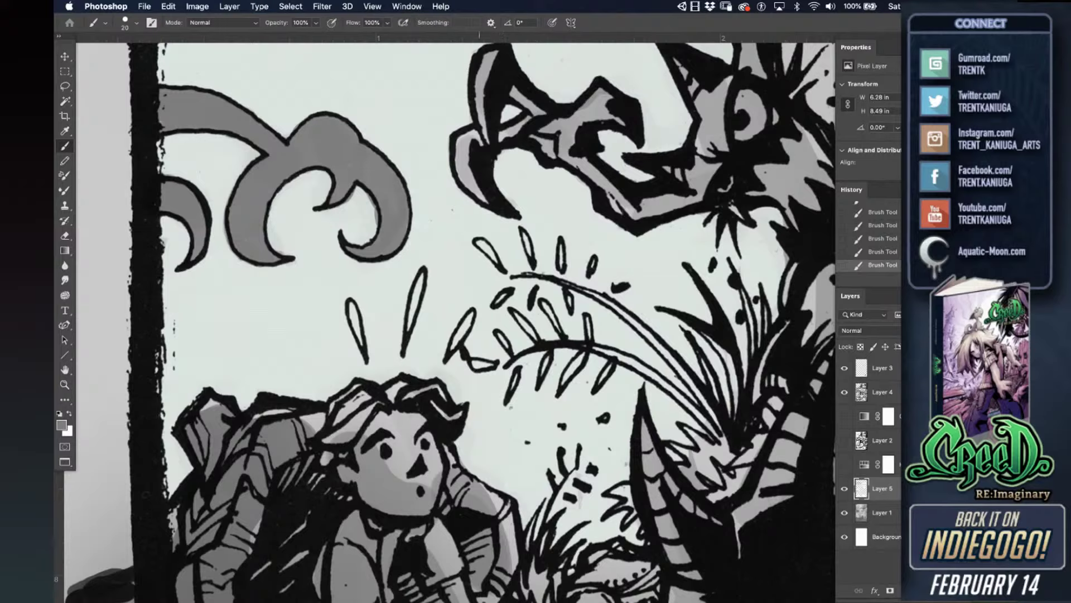
left_click_drag(470, 185, 464, 137)
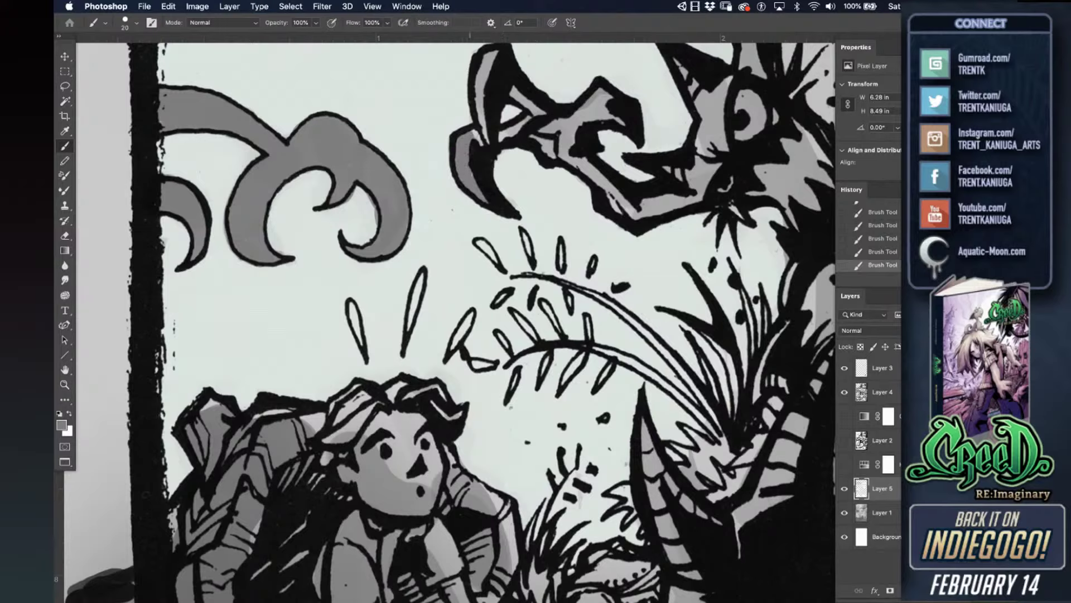
left_click(65, 101)
left_click(302, 162)
left_click(319, 25)
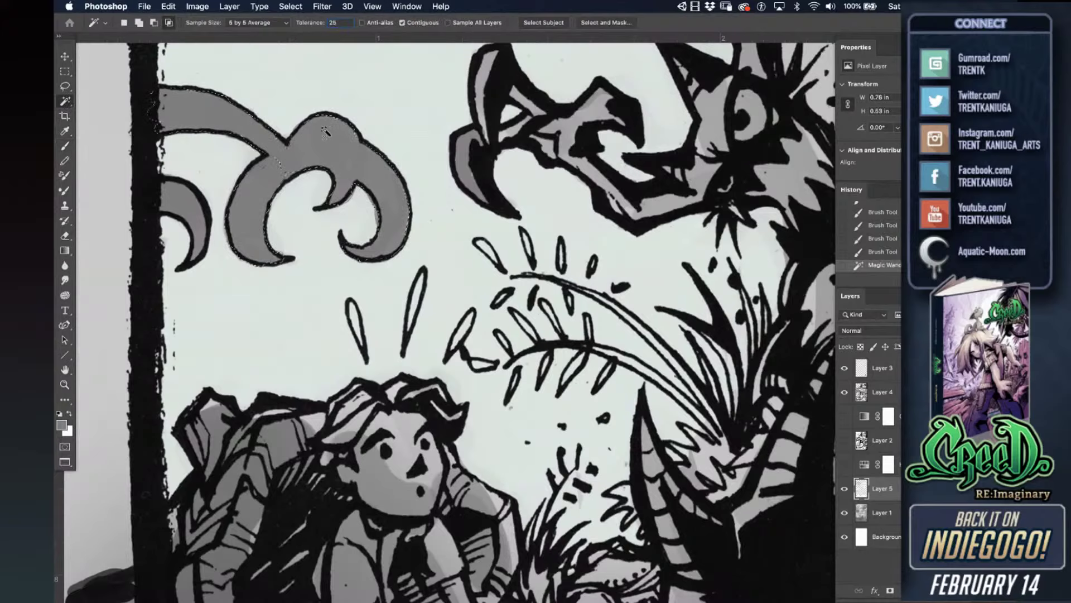
left_click(288, 168)
left_click(279, 184)
left_click(272, 198)
left_click(274, 190)
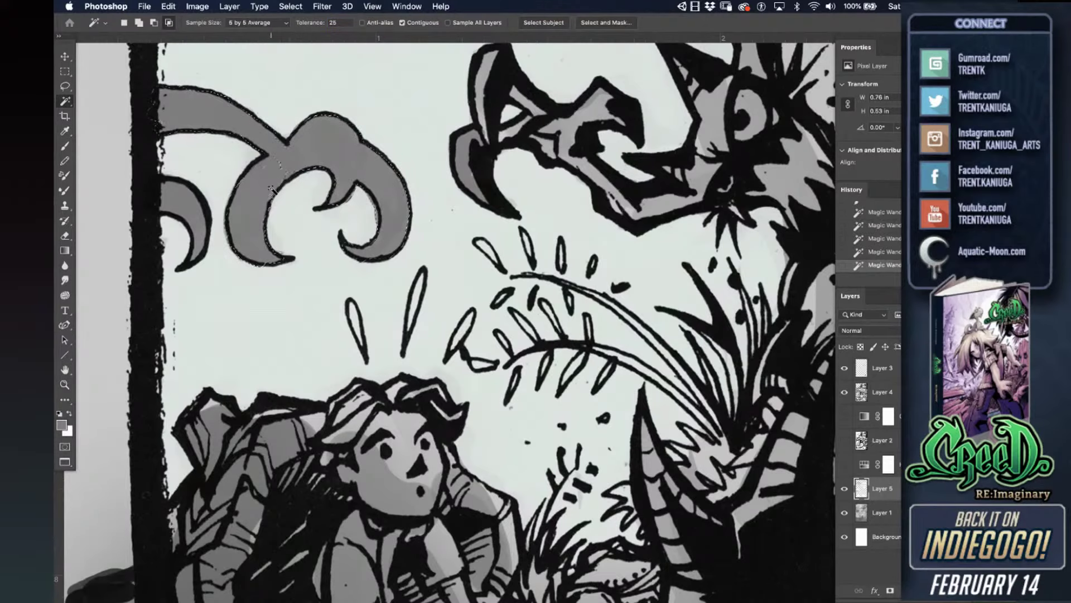
left_click(273, 191, "shift")
left_click(65, 145)
key("super+d")
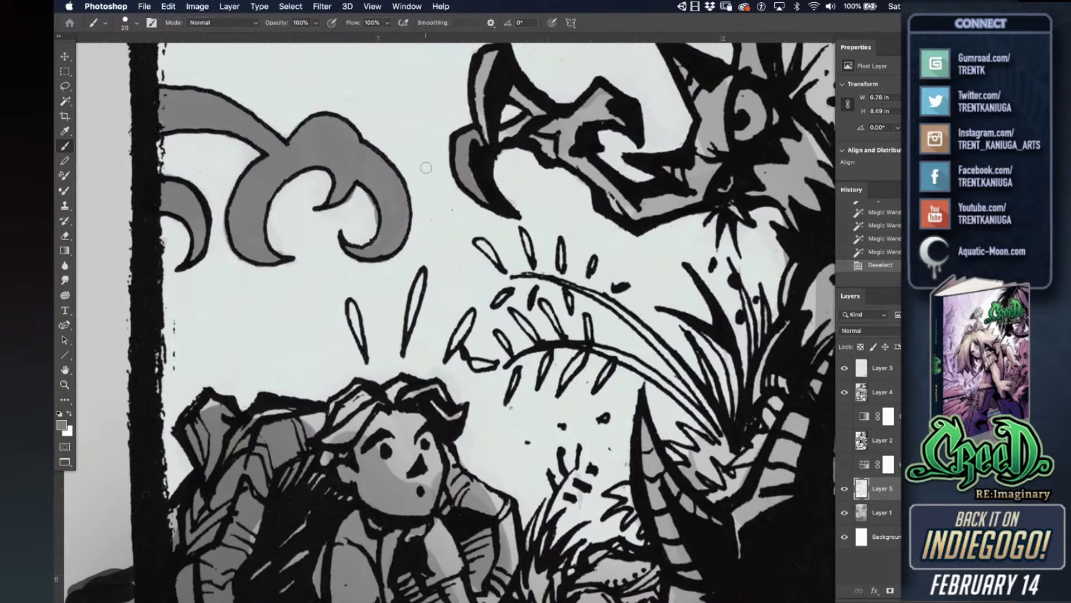
- Paint the darker grey over the leaping creature's snout, beak and face
mouse_move(502, 139)
left_mouse_down()
mouse_move(527, 120)
mouse_move(481, 81)
mouse_move(489, 56)
mouse_move(541, 120)
mouse_move(555, 126)
mouse_move(566, 112)
mouse_move(614, 103)
mouse_move(628, 126)
mouse_move(542, 137)
mouse_move(633, 215)
mouse_move(649, 210)
mouse_move(653, 184)
mouse_move(678, 201)
mouse_move(706, 195)
mouse_move(720, 168)
mouse_move(668, 170)
mouse_move(725, 147)
left_mouse_up()
left_click_drag(480, 254, 263, 375)
mouse_move(493, 269)
left_mouse_down()
mouse_move(457, 174)
mouse_move(516, 205)
mouse_move(448, 223)
mouse_move(528, 218)
left_mouse_up()
- Sample the pale sky tint and paint the leaping creature's eye and the small highlight below it
left_click(449, 223, "alt")
left_click_drag(528, 257, 535, 251)
left_click_drag(512, 301, 506, 310)
- Resample the claw's grey, undo the last stroke, and paint the grey up the stem and along the base of the creature's horns
left_click(154, 300, "alt")
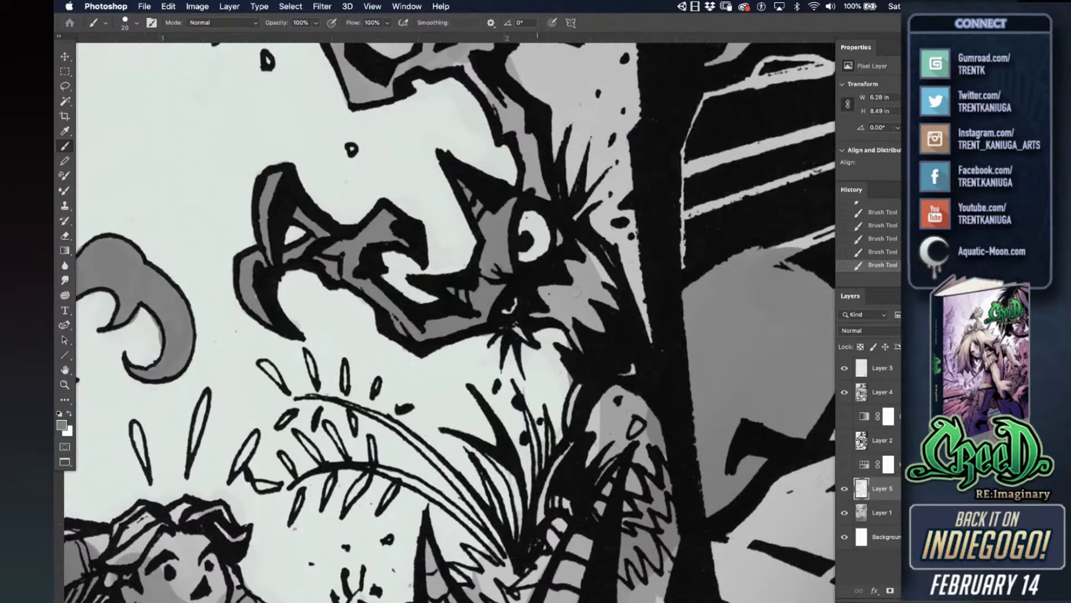
key("super+z")
left_click_drag(533, 172, 519, 111)
left_click_drag(492, 73, 498, 267)
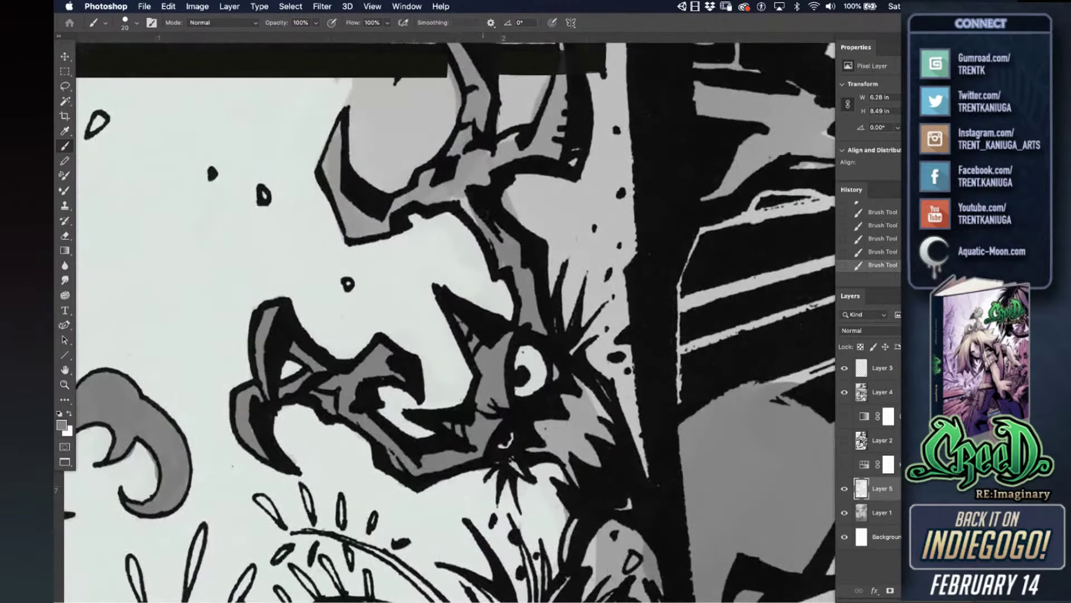
left_click_drag(449, 189, 371, 225)
- Sample the pale sky tint and fill the sky inside the curved horns beneath the panel's upper border
left_click(304, 122, "alt")
mouse_move(361, 83)
left_mouse_down()
mouse_move(350, 96)
mouse_move(360, 109)
mouse_move(354, 165)
mouse_move(368, 83)
mouse_move(394, 162)
mouse_move(416, 84)
mouse_move(427, 145)
mouse_move(453, 100)
mouse_move(449, 125)
mouse_move(399, 167)
mouse_move(405, 176)
mouse_move(381, 163)
left_mouse_up()
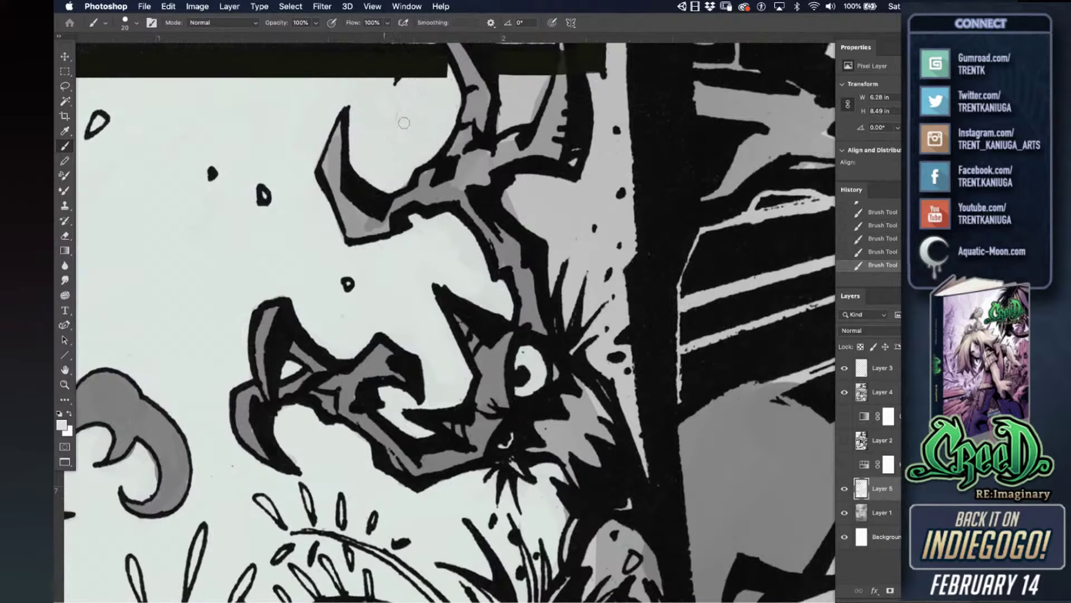
mouse_move(509, 76)
left_mouse_down()
mouse_move(503, 128)
mouse_move(540, 95)
mouse_move(520, 93)
mouse_move(519, 79)
left_mouse_up()
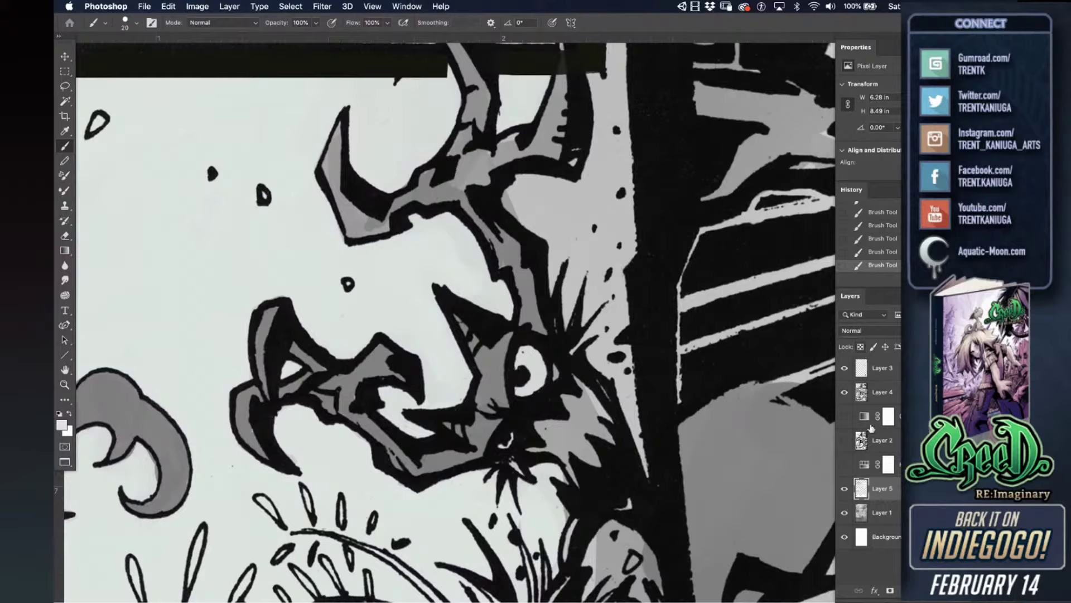
left_click(862, 392)
key("d")
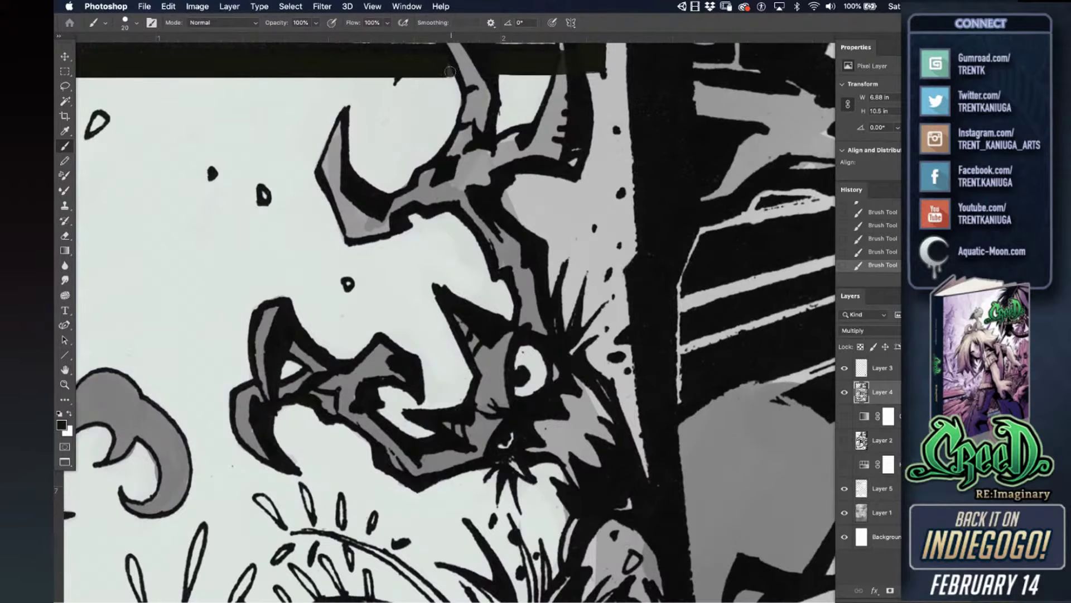
key("f")
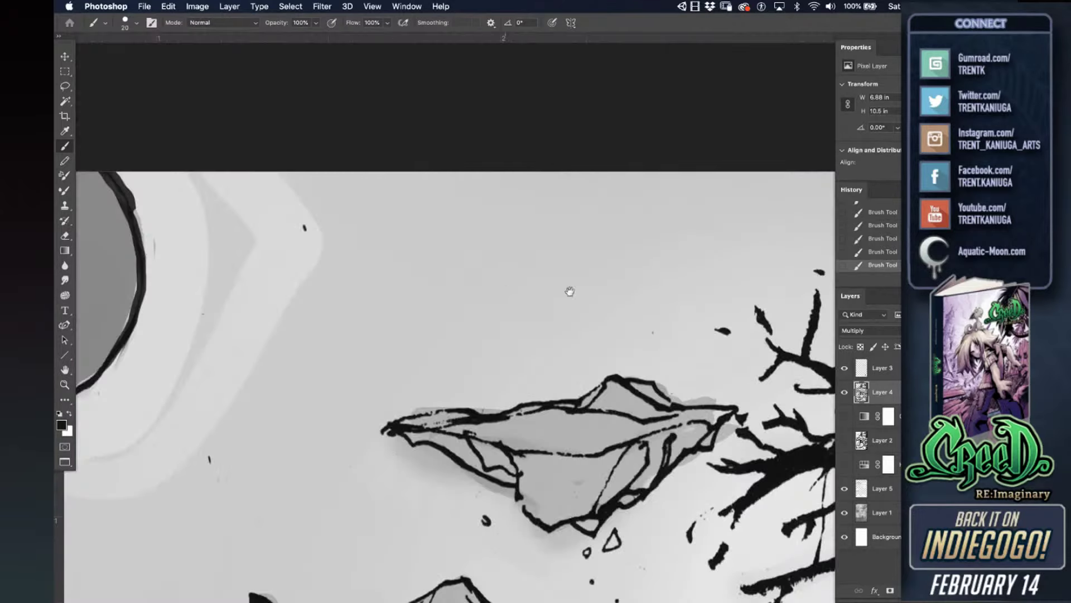
- On Layer 5, cover the grey fringe around the hiding creature's tall horn in the middle panel with the sampled pale tint
left_click_drag(384, 451, 562, 90)
scroll(447, 398, "down", 5)
scroll(447, 398, "left", 3)
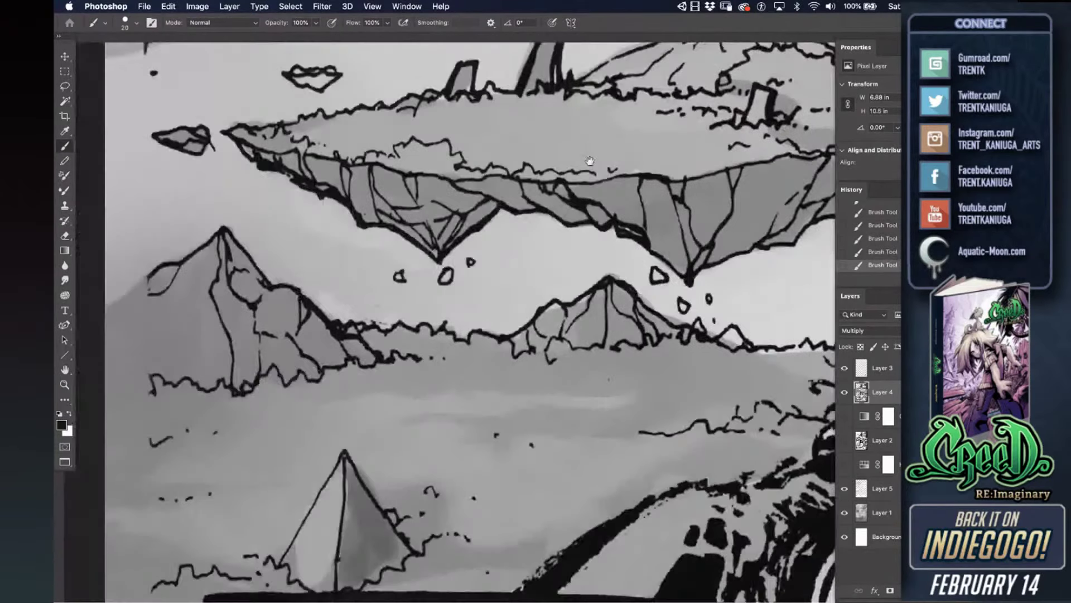
scroll(599, 413, "down", 10)
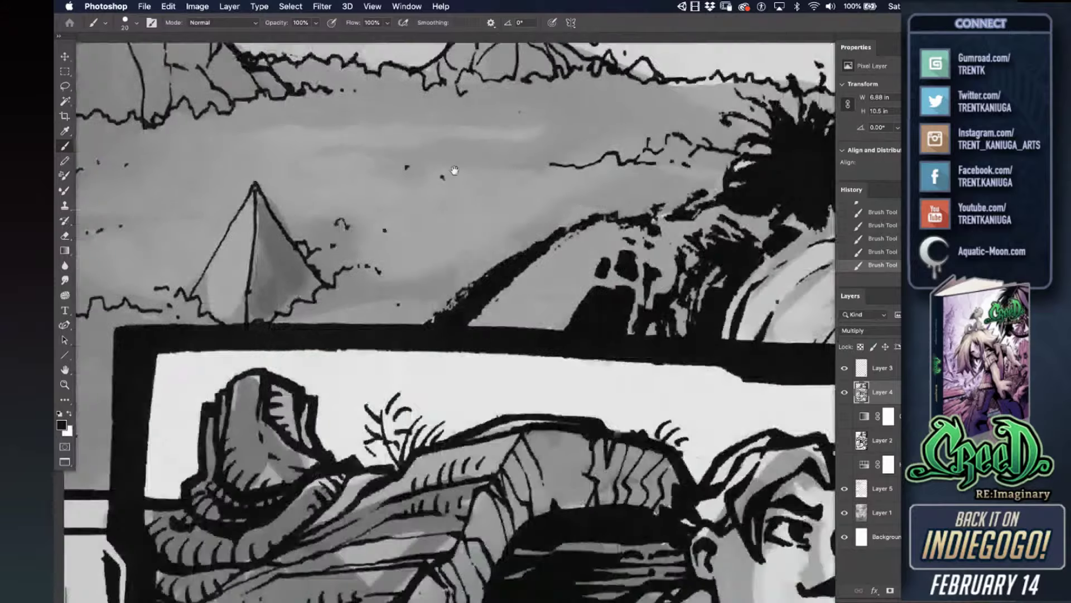
scroll(599, 413, "right", 8)
scroll(738, 225, "right", 8)
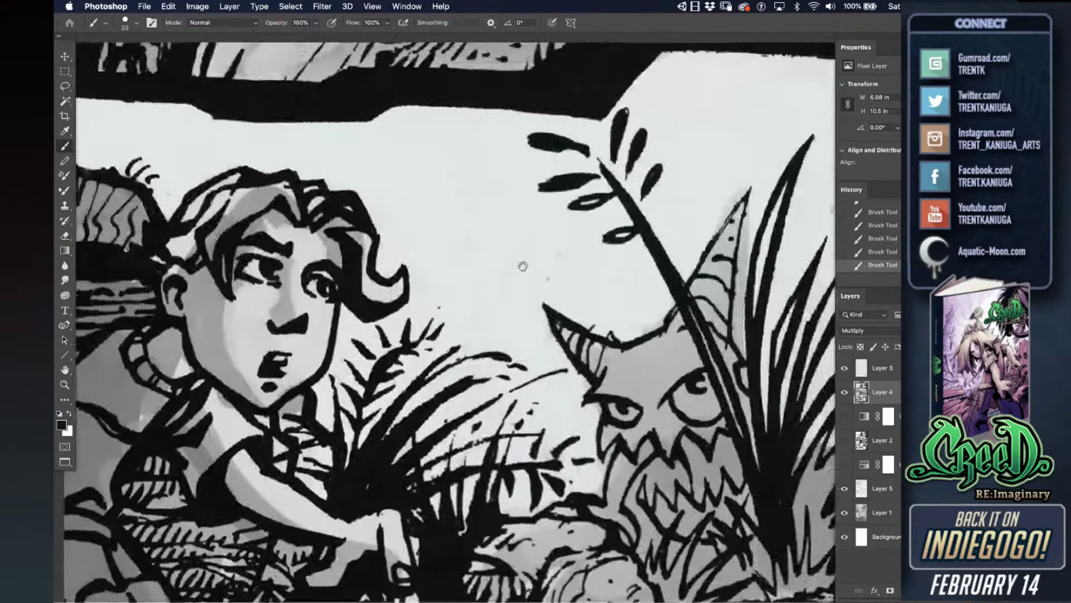
scroll(618, 337, "down", 2)
scroll(618, 337, "right", 3)
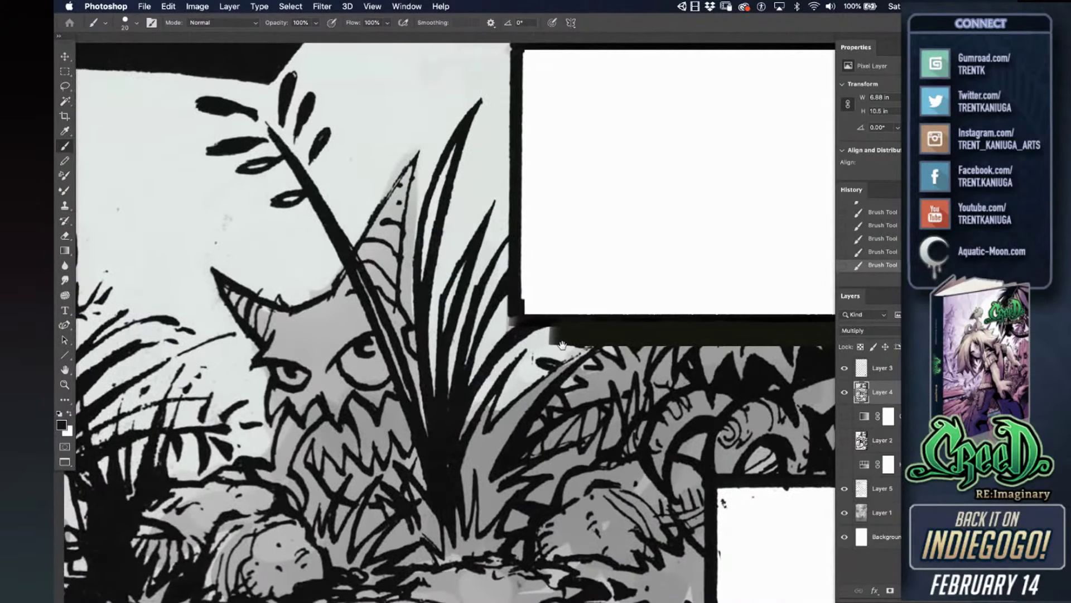
left_click(864, 490)
left_click(326, 119, "alt")
left_click_drag(334, 135, 304, 171)
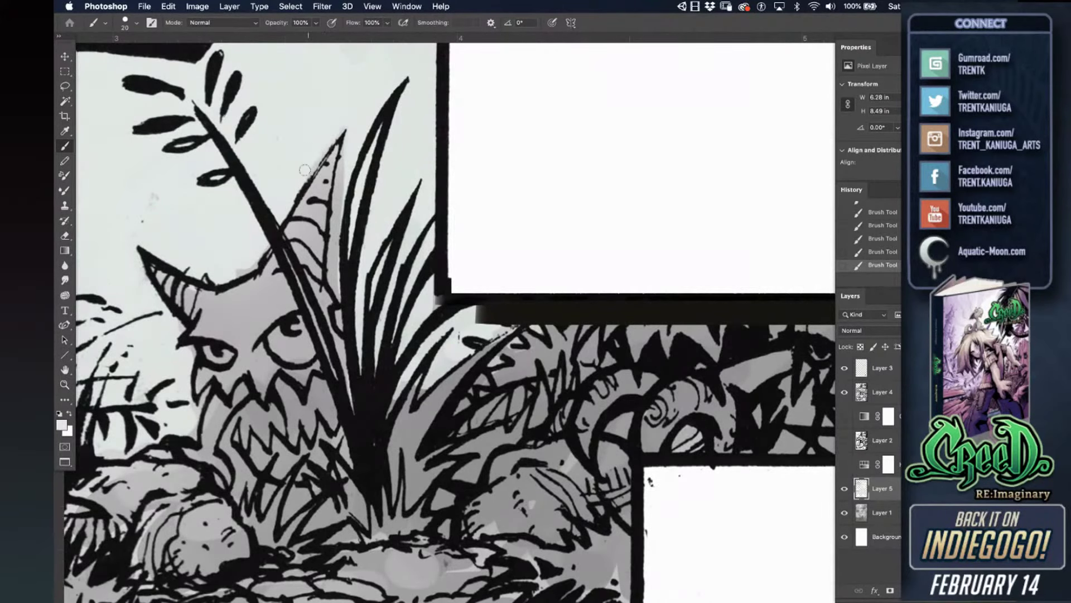
left_click_drag(349, 140, 336, 281)
left_click_drag(341, 204, 338, 299)
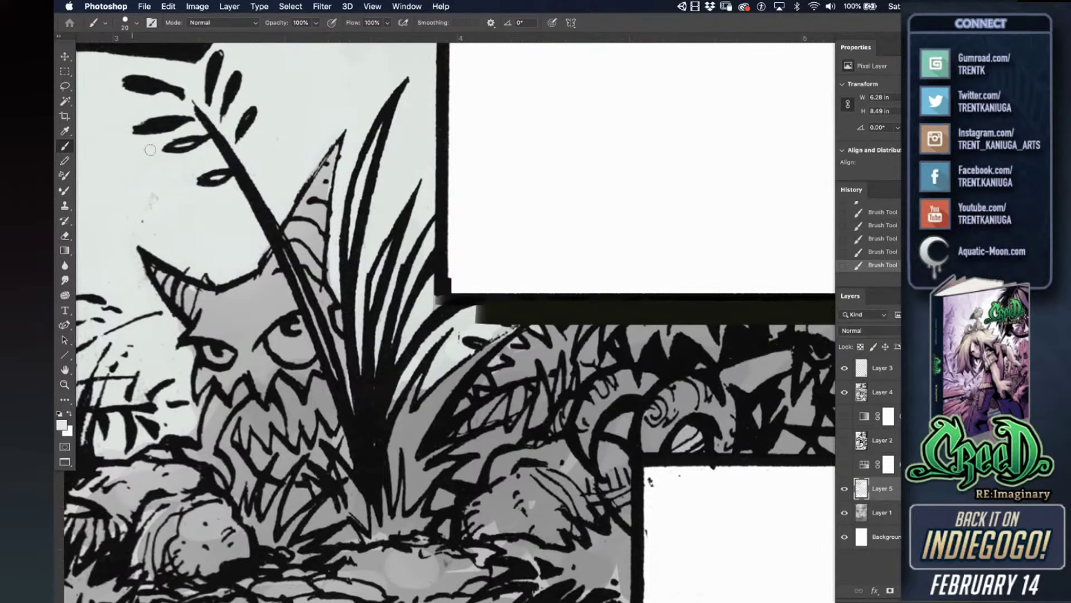
- Paint the pale tint in the gaps among the plants beside the hiding creature and over its jagged teeth
left_click_drag(344, 275, 360, 184)
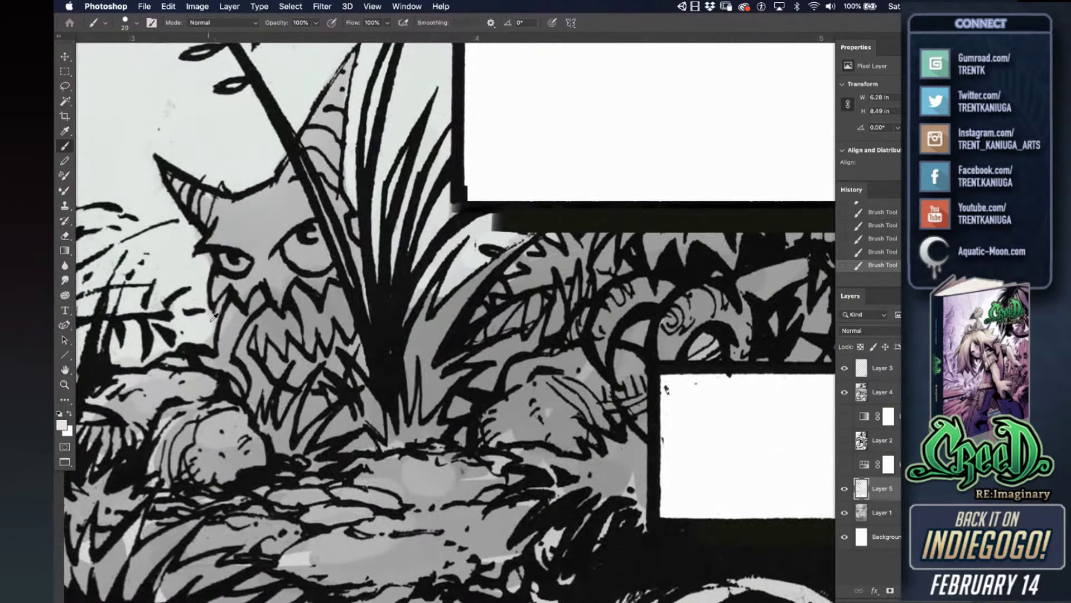
left_click_drag(264, 333, 370, 247)
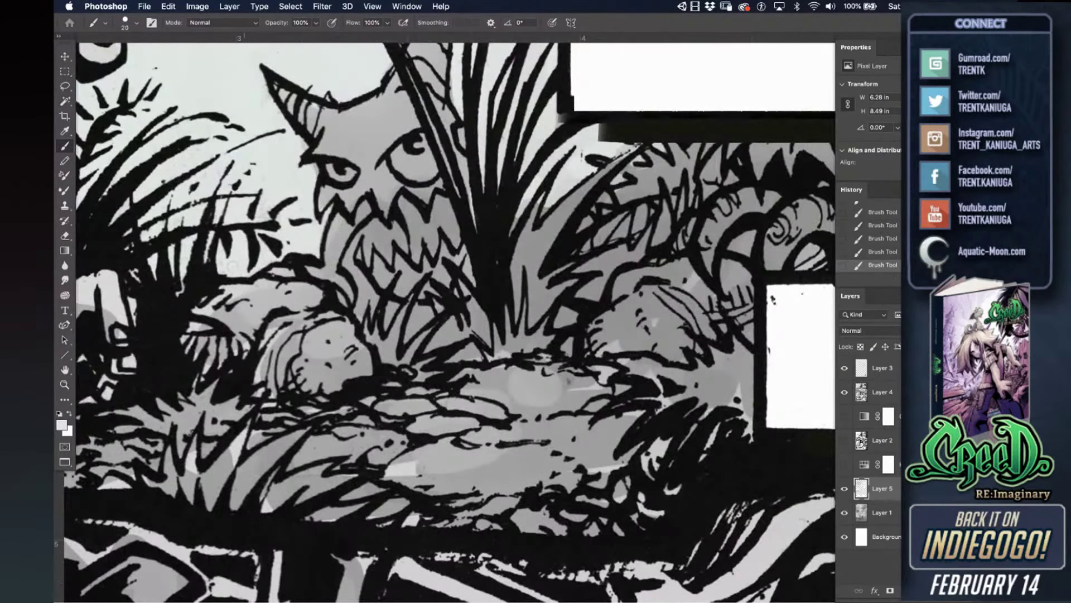
mouse_move(382, 223)
left_mouse_down()
mouse_move(367, 248)
mouse_move(378, 254)
mouse_move(393, 229)
mouse_move(402, 250)
mouse_move(352, 248)
mouse_move(348, 271)
mouse_move(373, 310)
mouse_move(362, 321)
mouse_move(389, 323)
mouse_move(397, 306)
mouse_move(416, 326)
mouse_move(422, 307)
mouse_move(453, 344)
left_mouse_up()
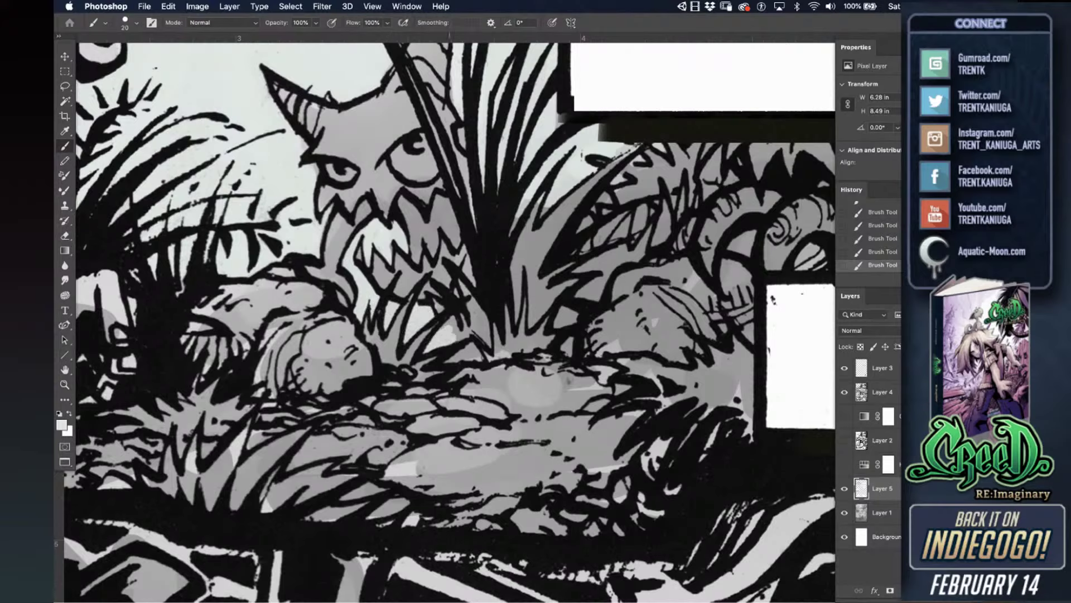
- Sample the pale tint with an enlarged brush and paint the eye peering out of the bushes between the two white caption boxes
left_click_drag(632, 161, 422, 202)
scroll(440, 246, "right", 5)
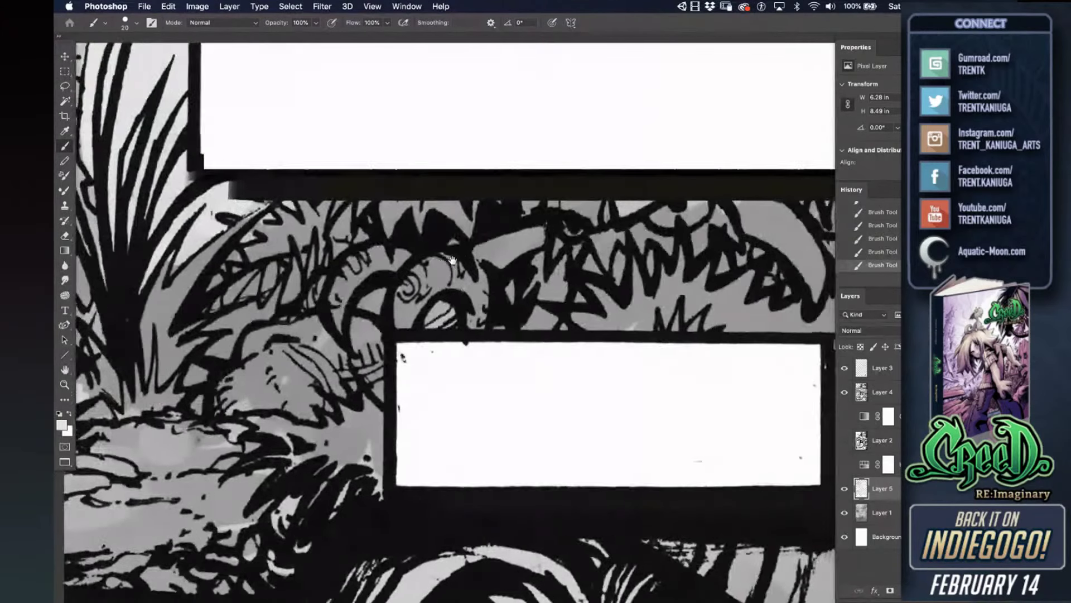
key("super+minus")
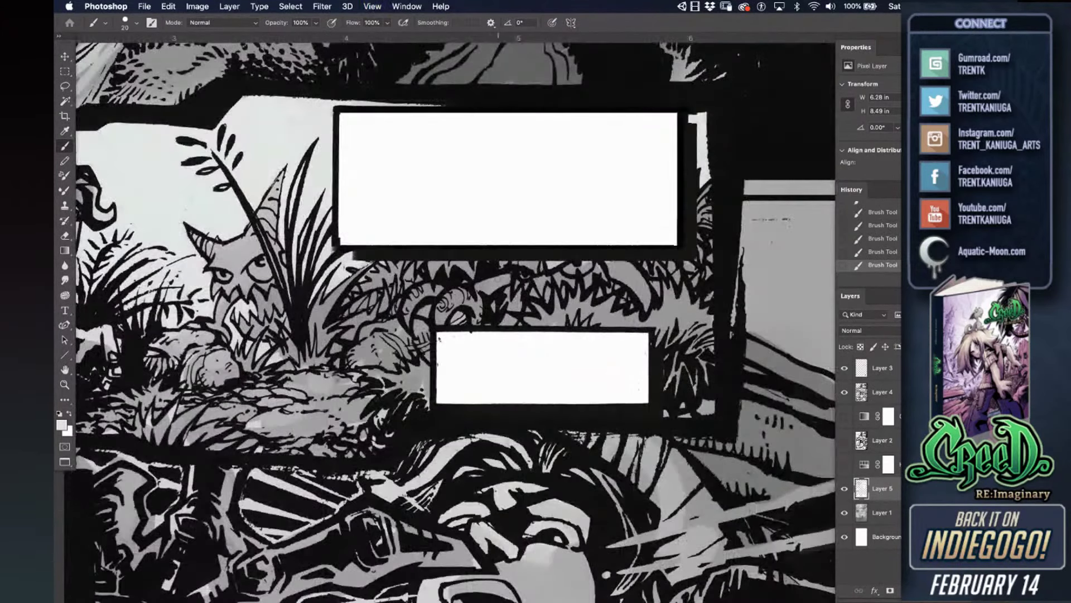
scroll(456, 327, "down", 2)
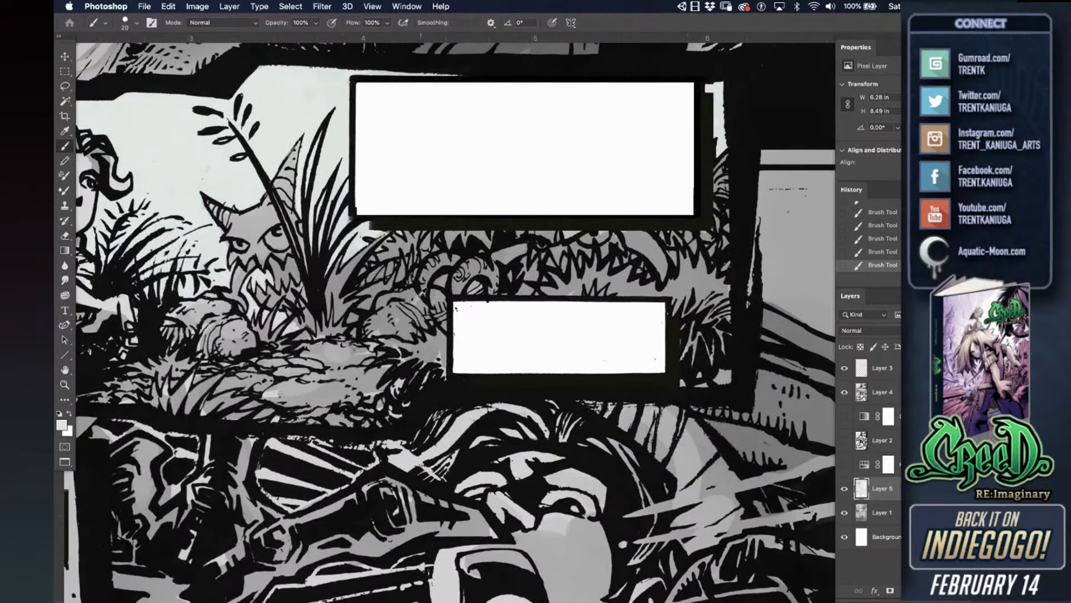
key("bracketright")
key("bracketright")
key("bracketright")
key("bracketright")
key("bracketright")
left_click(621, 143, "alt")
left_click_drag(592, 232, 596, 231)
- Sample the mid grey and paint it over the path, rocks and grass and beneath the crouching boy's arm in the middle panel
left_click(558, 284, "alt")
mouse_move(426, 346)
left_mouse_down()
mouse_move(444, 384)
mouse_move(367, 380)
left_mouse_up()
mouse_move(342, 352)
left_mouse_down()
mouse_move(324, 368)
mouse_move(299, 366)
mouse_move(290, 391)
mouse_move(338, 417)
left_mouse_up()
mouse_move(234, 412)
left_mouse_down()
mouse_move(243, 386)
mouse_move(233, 365)
left_mouse_up()
left_click_drag(436, 307, 648, 265)
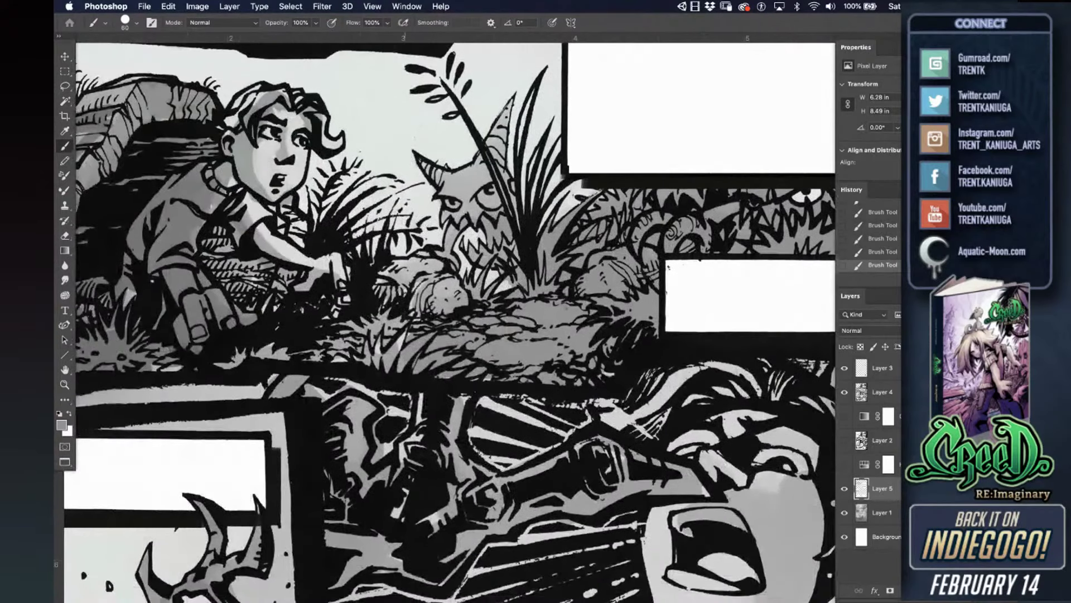
mouse_move(460, 310)
left_mouse_down()
mouse_move(453, 295)
mouse_move(472, 301)
mouse_move(415, 257)
mouse_move(380, 281)
mouse_move(390, 302)
mouse_move(370, 338)
mouse_move(381, 362)
mouse_move(346, 344)
mouse_move(318, 354)
mouse_move(362, 310)
mouse_move(282, 322)
mouse_move(298, 305)
mouse_move(451, 347)
left_mouse_up()
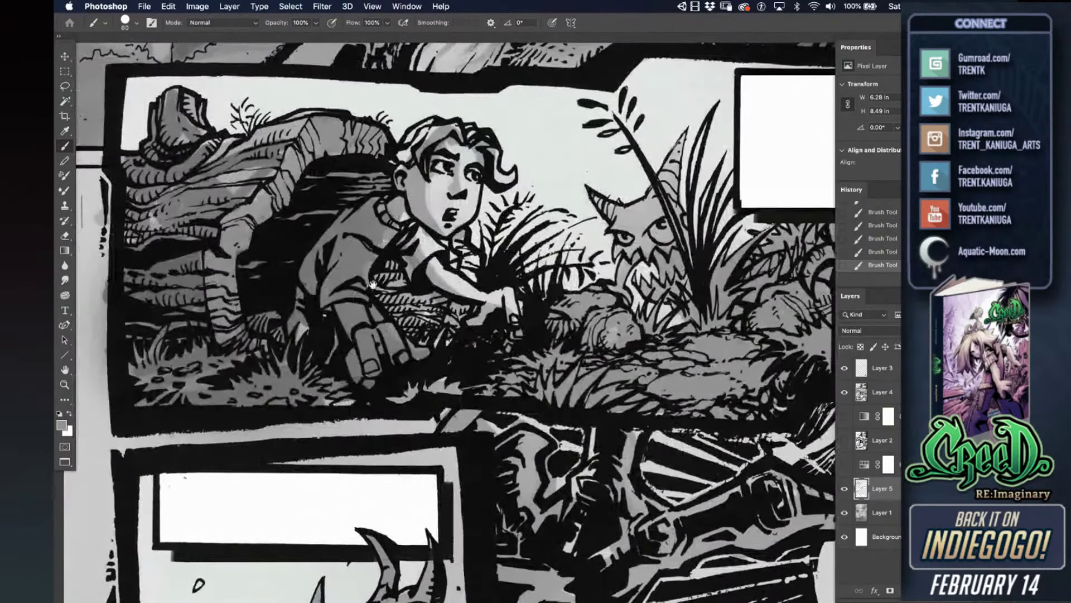
mouse_move(374, 301)
left_mouse_down()
mouse_move(424, 321)
mouse_move(422, 298)
mouse_move(438, 312)
left_mouse_up()
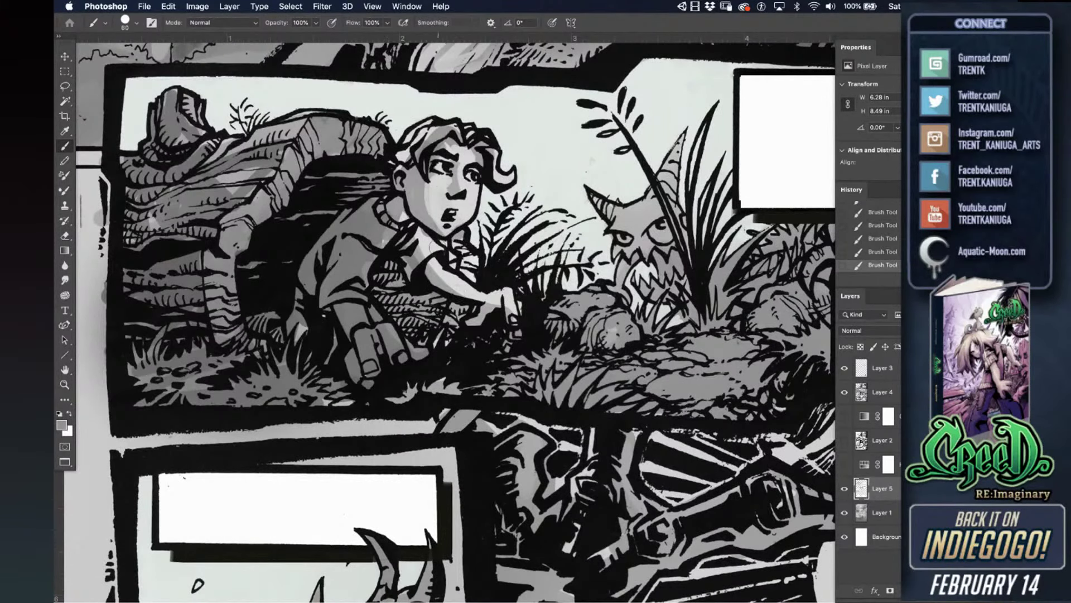
- On Layer 4, fill the log's hollow and the gap beneath the boy's chest and arm with black, finishing with a 15 px brush
left_click(881, 392)
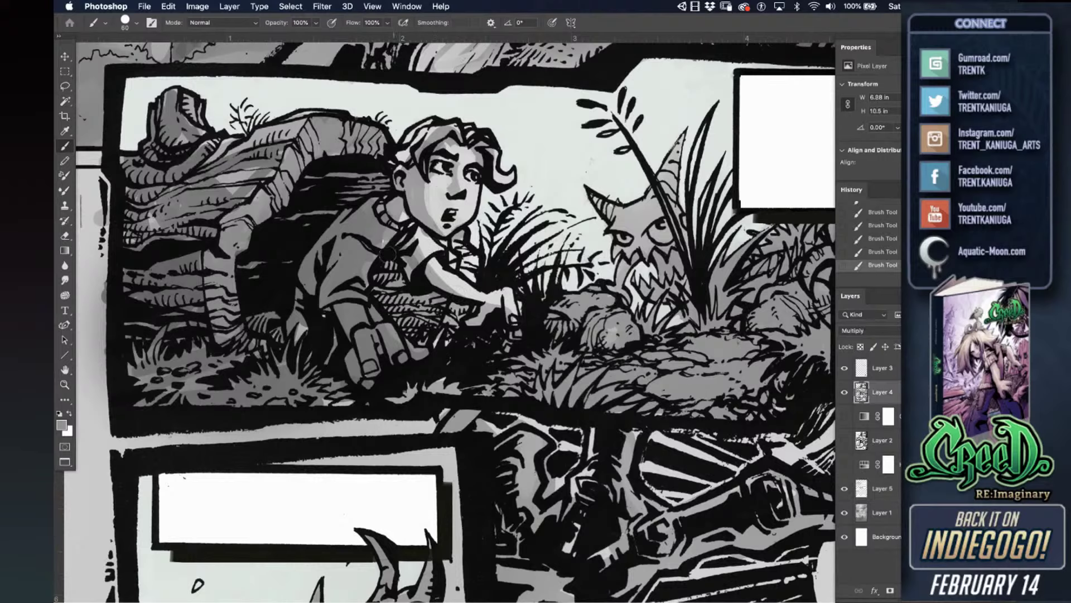
key("d")
mouse_move(279, 269)
left_mouse_down()
mouse_move(245, 276)
mouse_move(254, 252)
mouse_move(280, 244)
left_mouse_up()
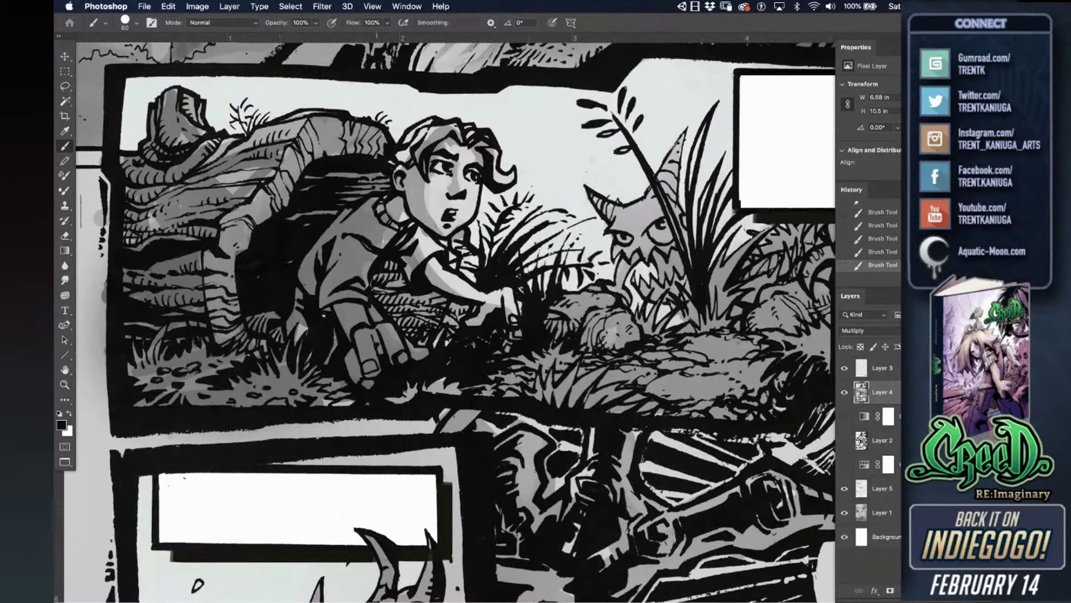
mouse_move(377, 283)
left_mouse_down()
mouse_move(386, 271)
mouse_move(384, 301)
mouse_move(399, 307)
mouse_move(391, 276)
mouse_move(380, 280)
mouse_move(402, 308)
mouse_move(422, 304)
left_mouse_up()
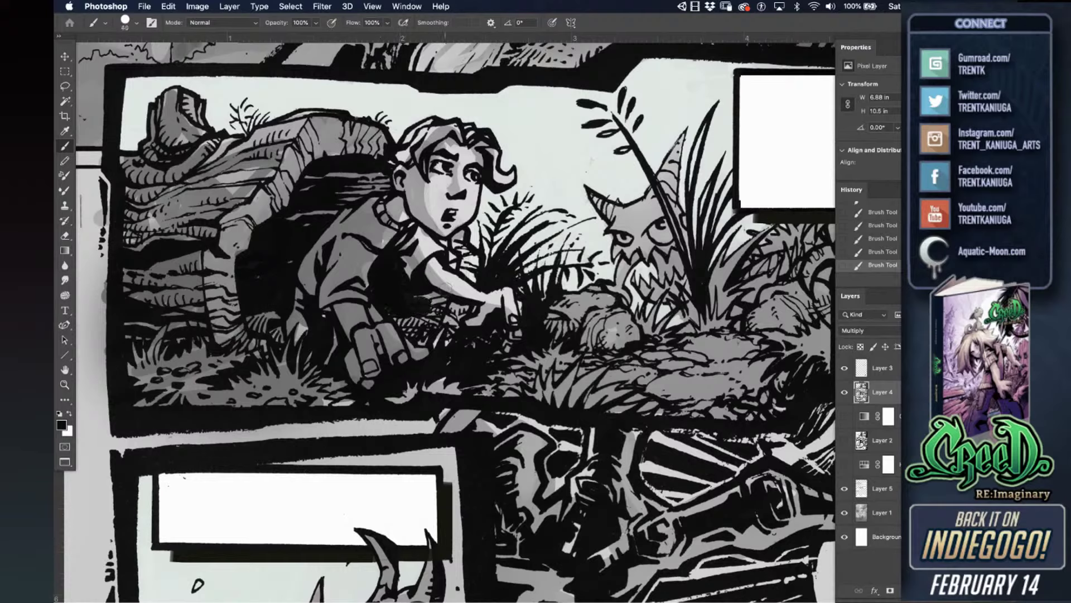
key("bracketleft")
key("bracketleft")
key("bracketleft")
key("bracketleft")
key("bracketleft")
mouse_move(436, 301)
left_mouse_down()
mouse_move(412, 331)
mouse_move(394, 316)
left_mouse_up()
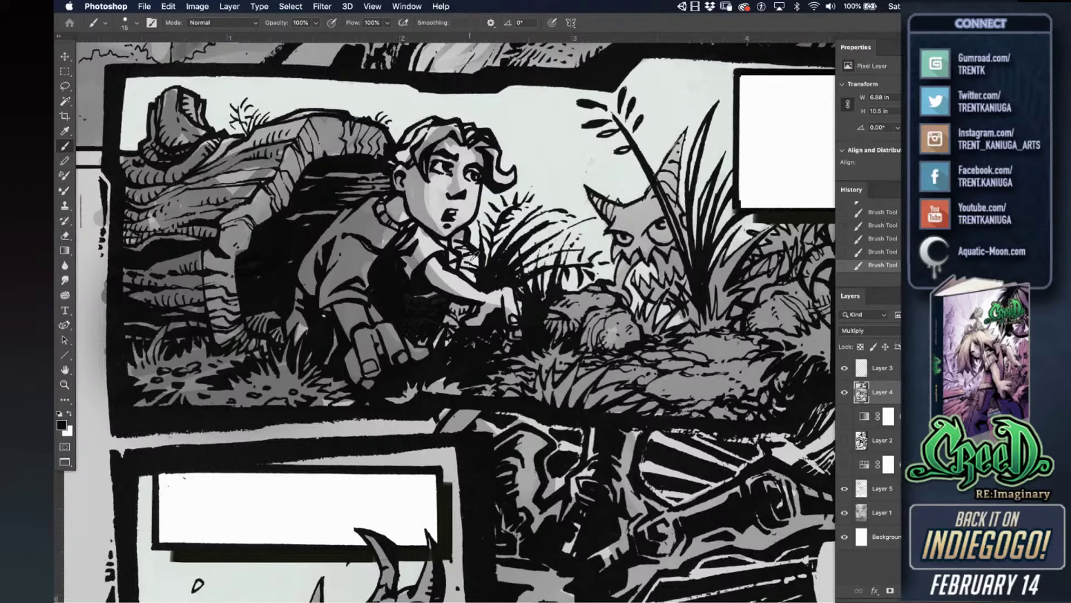
- Clean up the line art beside the boy's collar, forearm and hand in the middle panel with white strokes
key("x")
left_click_drag(458, 241, 467, 249)
left_click_drag(464, 257, 476, 274)
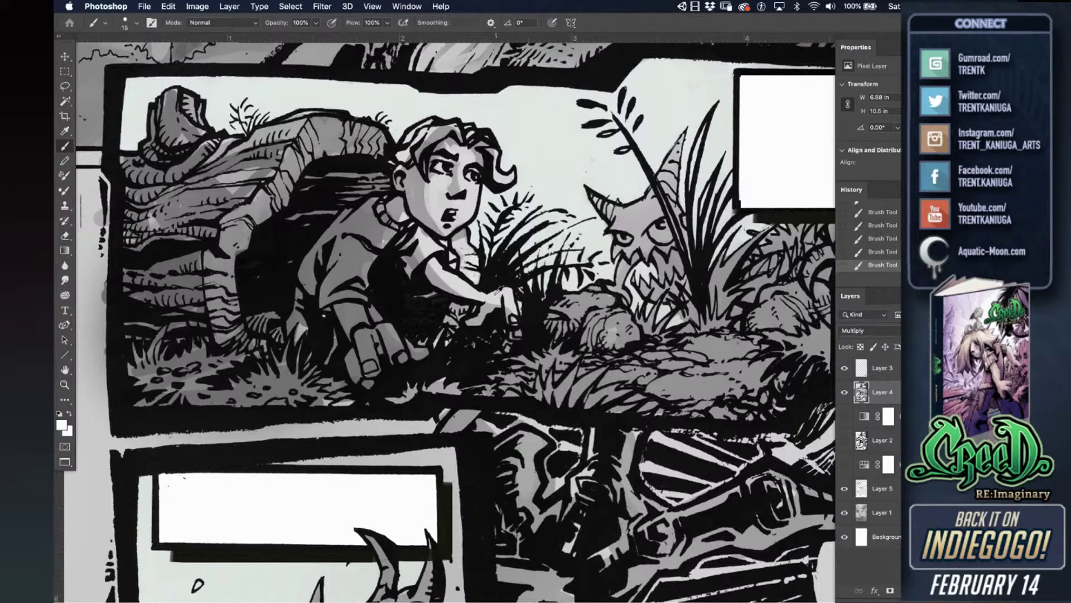
left_click_drag(479, 289, 503, 292)
scroll(417, 313, "down", 3)
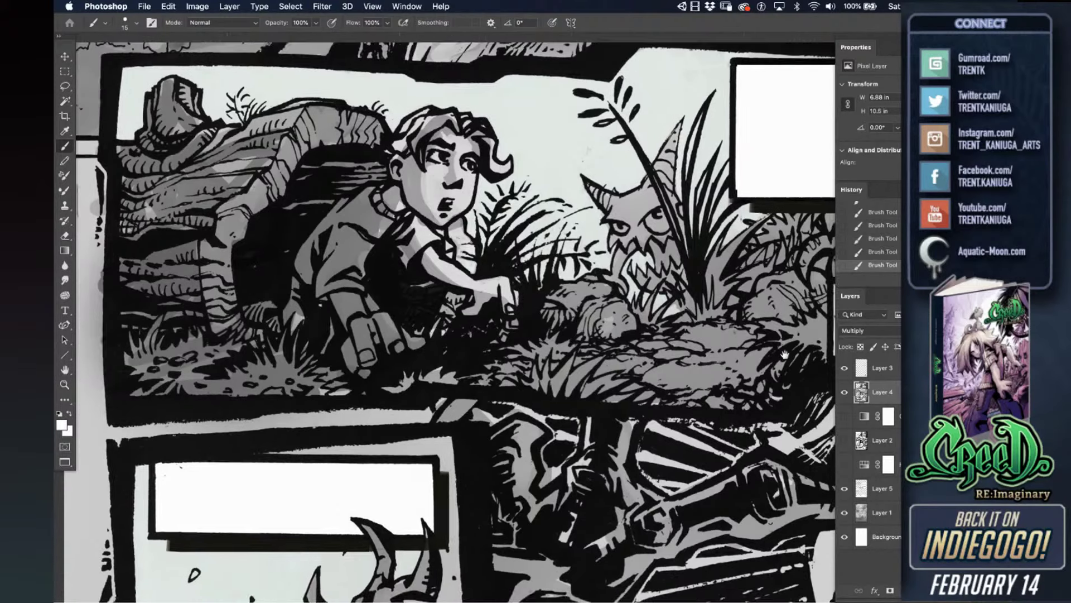
- On Layer 5, sample the pale tint, paint the sky around the antlered creature with a 35 px brush, and save the document
left_click(881, 441)
left_click(881, 488)
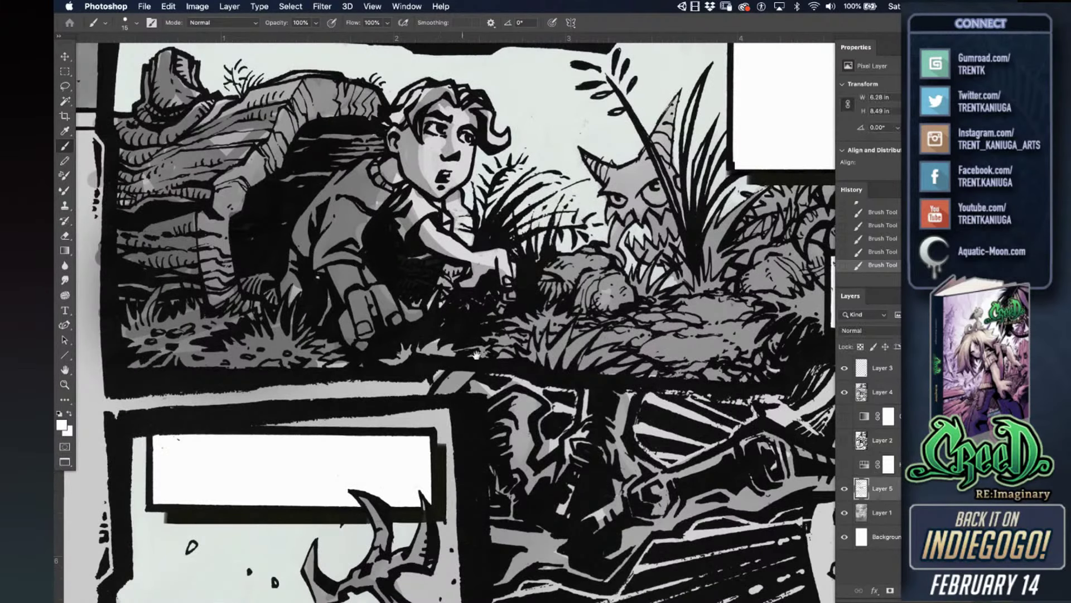
scroll(448, 328, "down", 1)
scroll(448, 328, "down", 6)
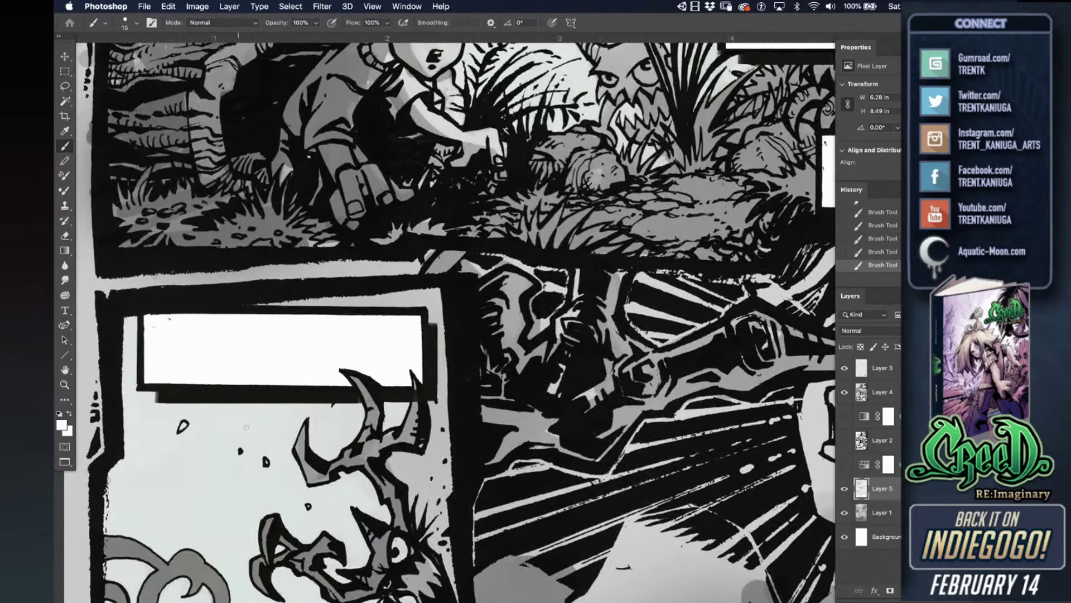
left_click(235, 479, "alt")
key("bracketright")
key("bracketright")
mouse_move(261, 304)
left_mouse_down()
mouse_move(443, 283)
mouse_move(431, 370)
mouse_move(444, 395)
mouse_move(441, 468)
mouse_move(440, 432)
mouse_move(431, 461)
mouse_move(437, 431)
mouse_move(418, 455)
mouse_move(391, 462)
mouse_move(424, 494)
mouse_move(398, 463)
mouse_move(418, 472)
mouse_move(442, 449)
left_mouse_up()
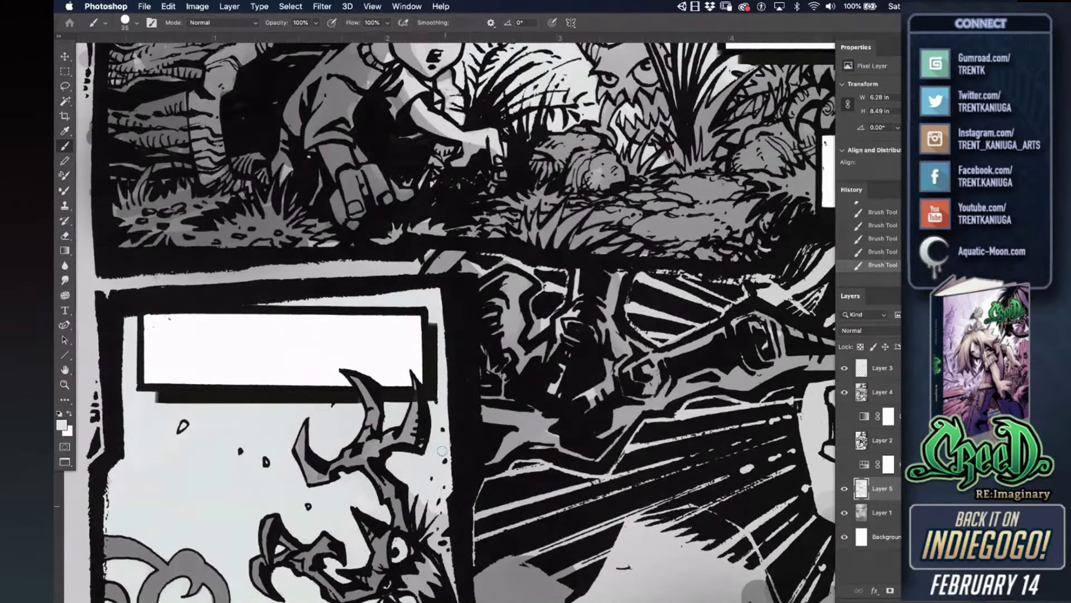
scroll(442, 451, "down", 5)
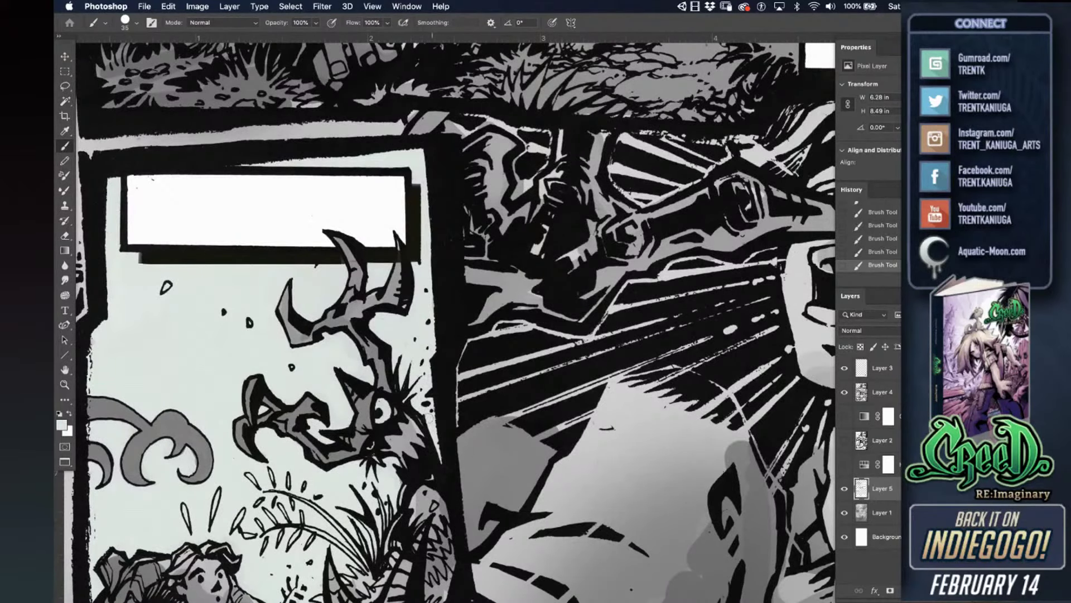
scroll(461, 310, "down", 1)
scroll(461, 310, "down", 7)
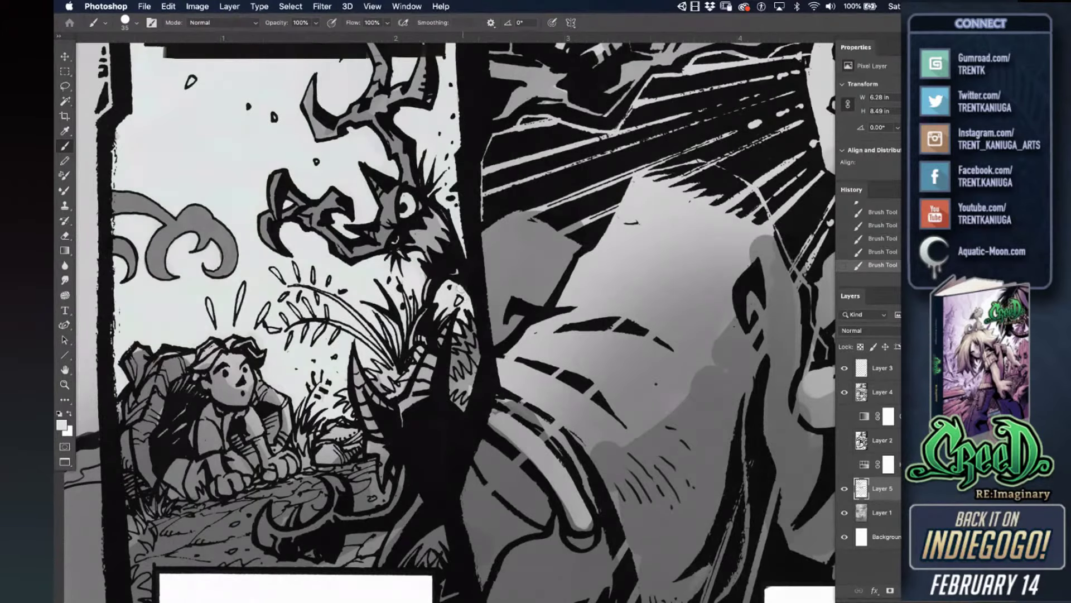
key("super+s")
- Sample the dark ground grey and paint it over the ground, log and boy's clothing in the small lower panel
left_click_drag(369, 318, 480, 111)
key("super+r")
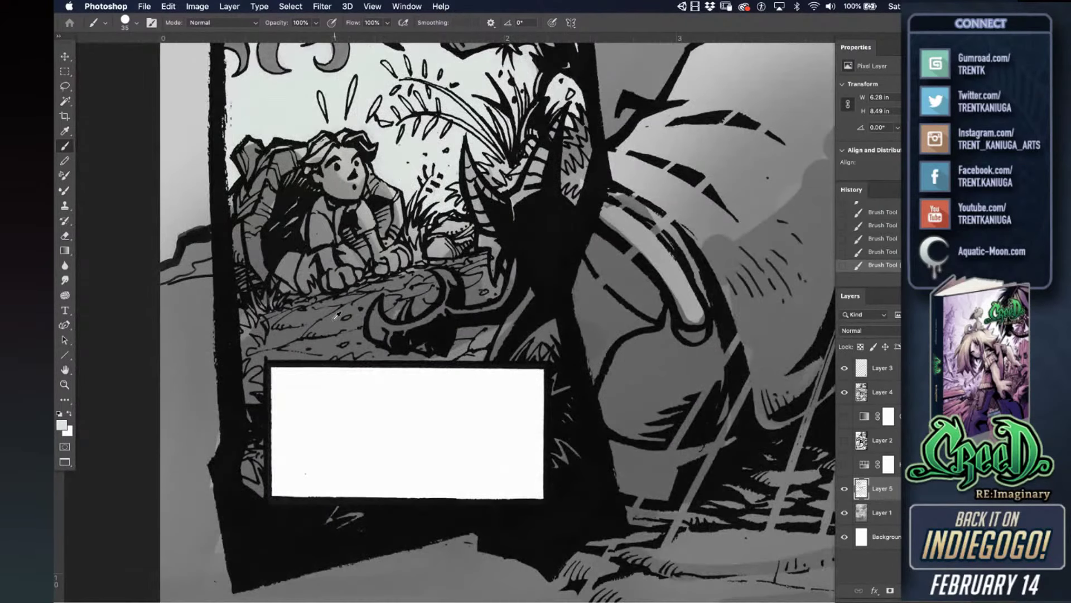
left_click(334, 316, "alt")
mouse_move(248, 331)
left_mouse_down()
mouse_move(278, 301)
mouse_move(242, 322)
mouse_move(285, 287)
mouse_move(291, 260)
left_mouse_up()
left_click_drag(296, 216, 291, 222)
left_click_drag(280, 218, 275, 226)
mouse_move(284, 149)
left_mouse_down()
mouse_move(302, 154)
mouse_move(292, 166)
mouse_move(249, 149)
left_mouse_up()
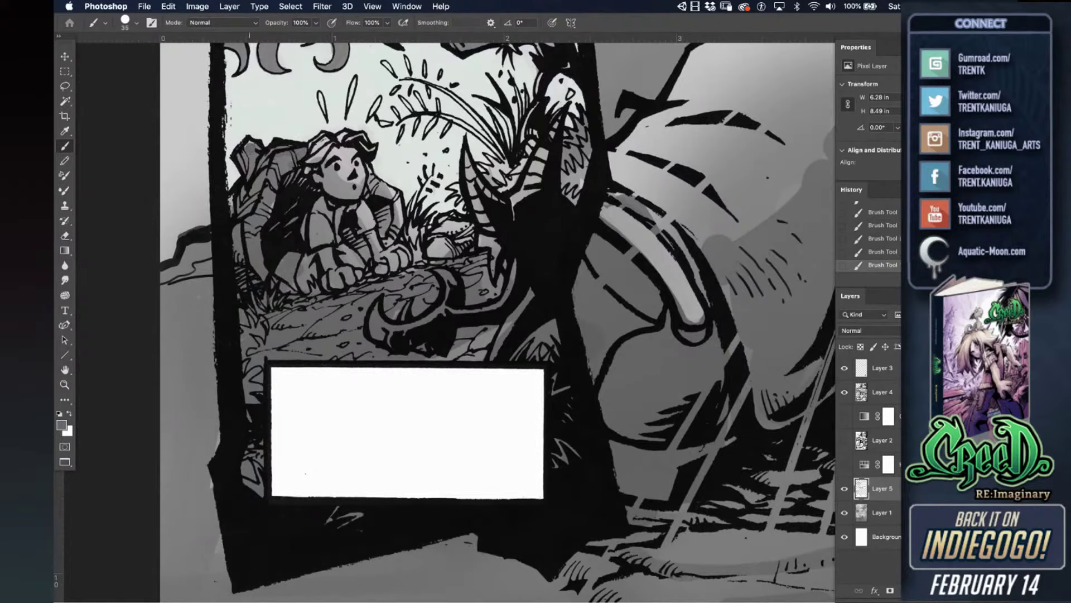
left_click_drag(236, 197, 270, 211)
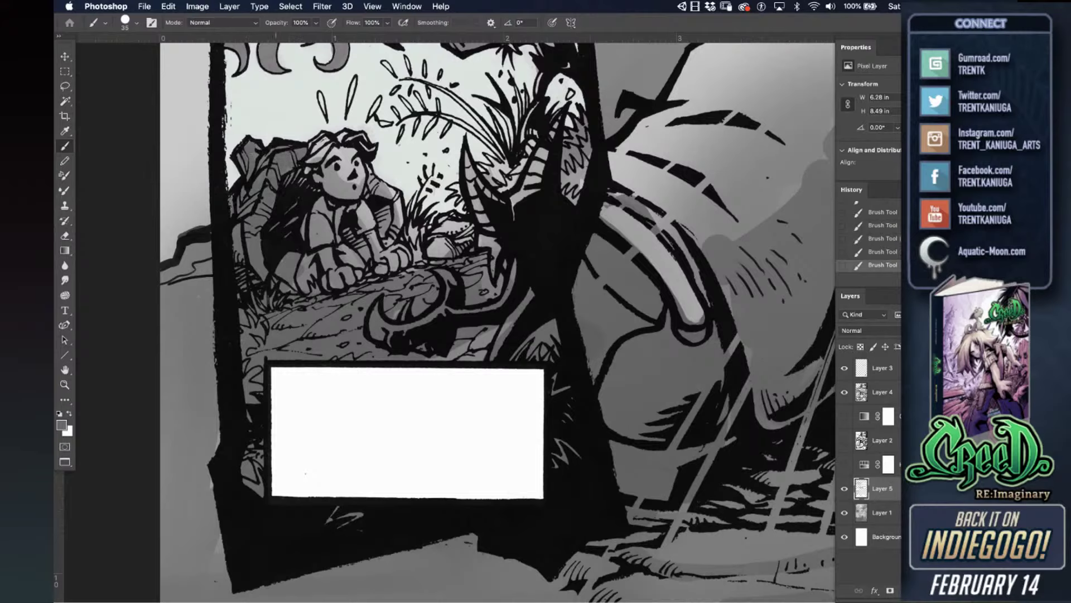
- Shade the small boy's face and hair with lighter greys sampled from his head
mouse_move(312, 162)
left_mouse_down()
mouse_move(321, 223)
mouse_move(309, 273)
mouse_move(345, 256)
mouse_move(348, 272)
mouse_move(423, 261)
mouse_move(413, 271)
mouse_move(446, 250)
mouse_move(390, 255)
mouse_move(412, 224)
mouse_move(427, 231)
mouse_move(374, 240)
mouse_move(360, 212)
mouse_move(342, 205)
mouse_move(350, 195)
mouse_move(307, 161)
mouse_move(321, 139)
mouse_move(351, 154)
left_mouse_up()
left_click(334, 164, "alt")
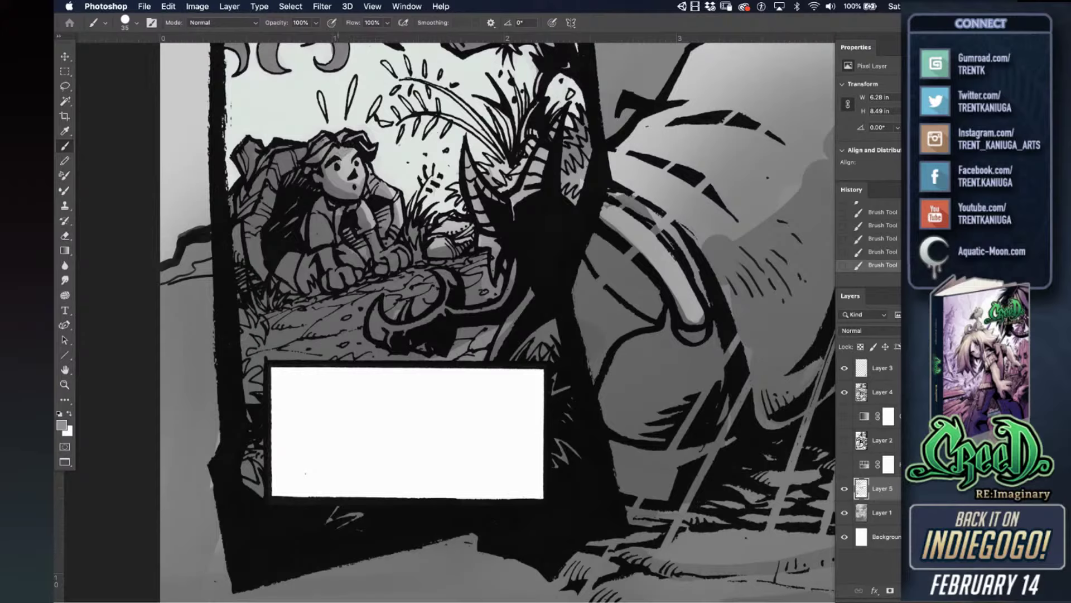
left_click(346, 163, "alt")
- On Layer 4, thin the small boy's nose, eyebrow and eye lines with white using a 6 px brush
left_click(883, 392)
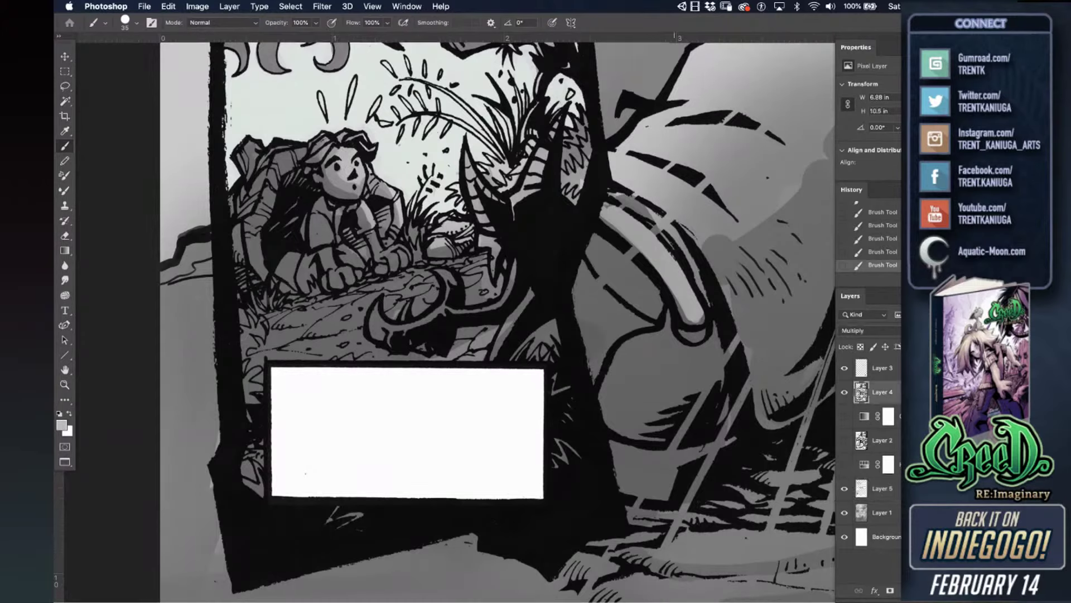
key("super+equal")
key("super+equal")
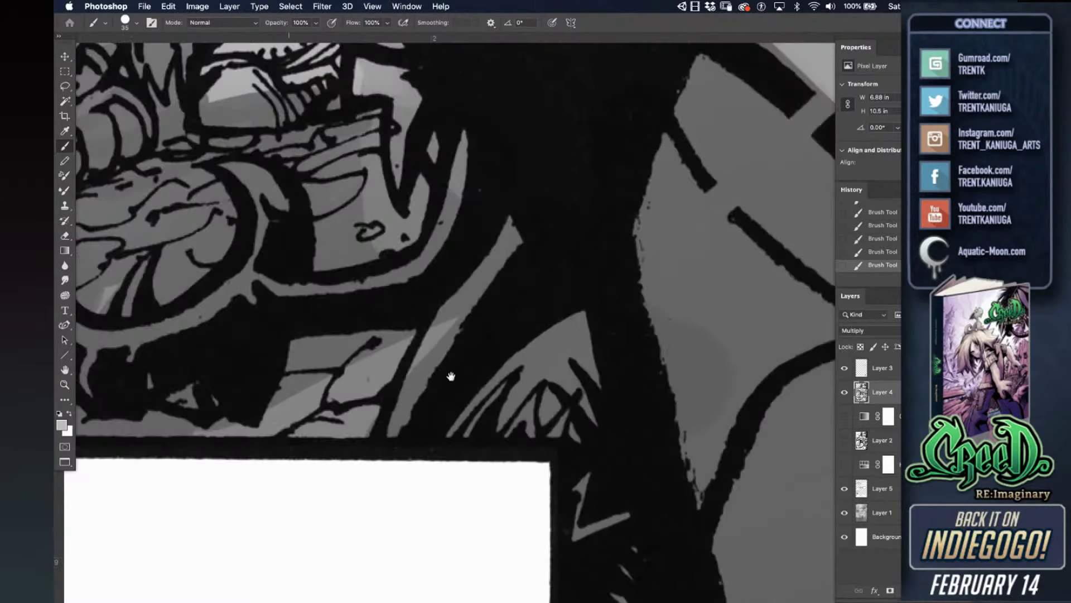
left_click_drag(451, 376, 638, 583)
left_click_drag(89, 82, 308, 258)
key("bracketleft")
key("bracketleft")
key("bracketleft")
key("bracketleft")
key("bracketleft")
key("bracketleft")
key("bracketleft")
key("bracketleft")
key("d")
key("x")
mouse_move(369, 287)
left_mouse_down()
mouse_move(401, 270)
mouse_move(385, 260)
mouse_move(374, 273)
mouse_move(381, 263)
left_mouse_up()
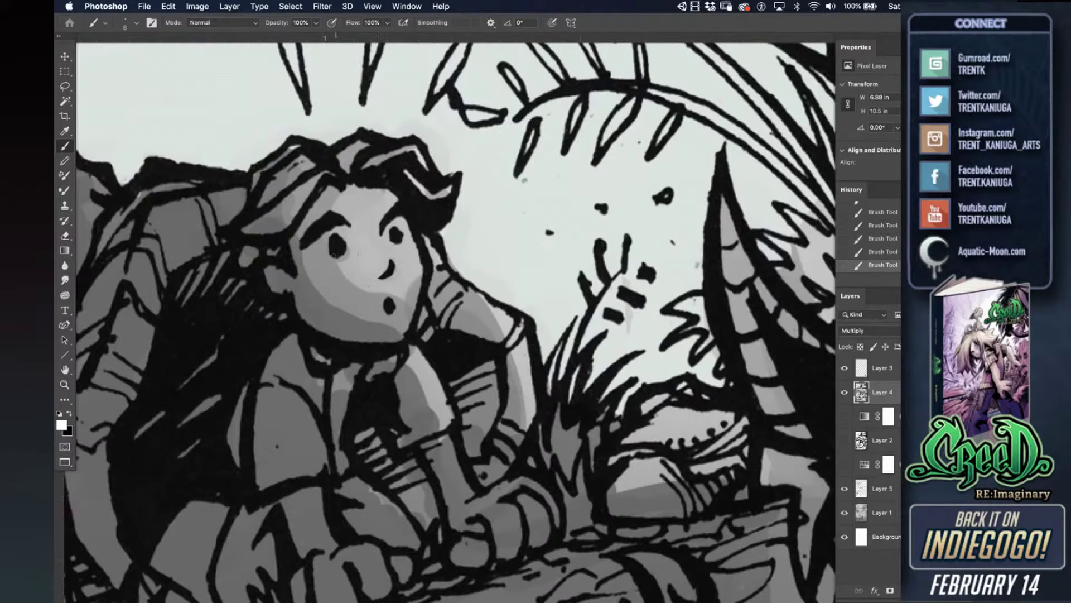
mouse_move(329, 253)
left_mouse_down()
mouse_move(341, 257)
mouse_move(333, 229)
mouse_move(346, 225)
left_mouse_up()
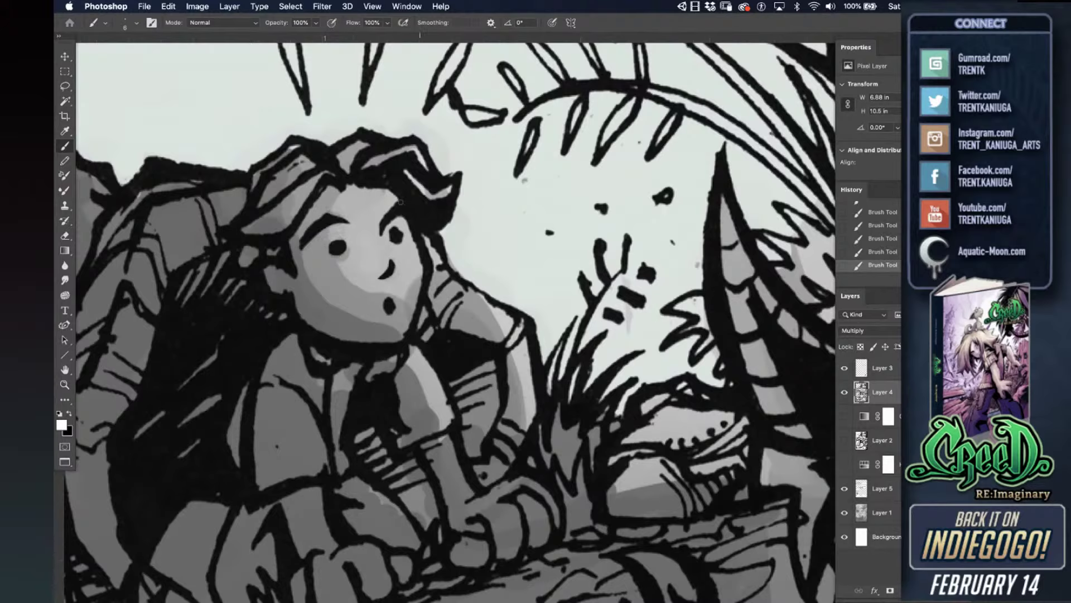
mouse_move(333, 214)
left_mouse_down()
mouse_move(309, 228)
mouse_move(302, 249)
left_mouse_up()
mouse_move(385, 231)
left_mouse_down()
mouse_move(408, 217)
mouse_move(417, 266)
mouse_move(395, 260)
left_mouse_up()
- Draw black eyelid lines around both of the small boy's eyes and undo the last stroke
key("x")
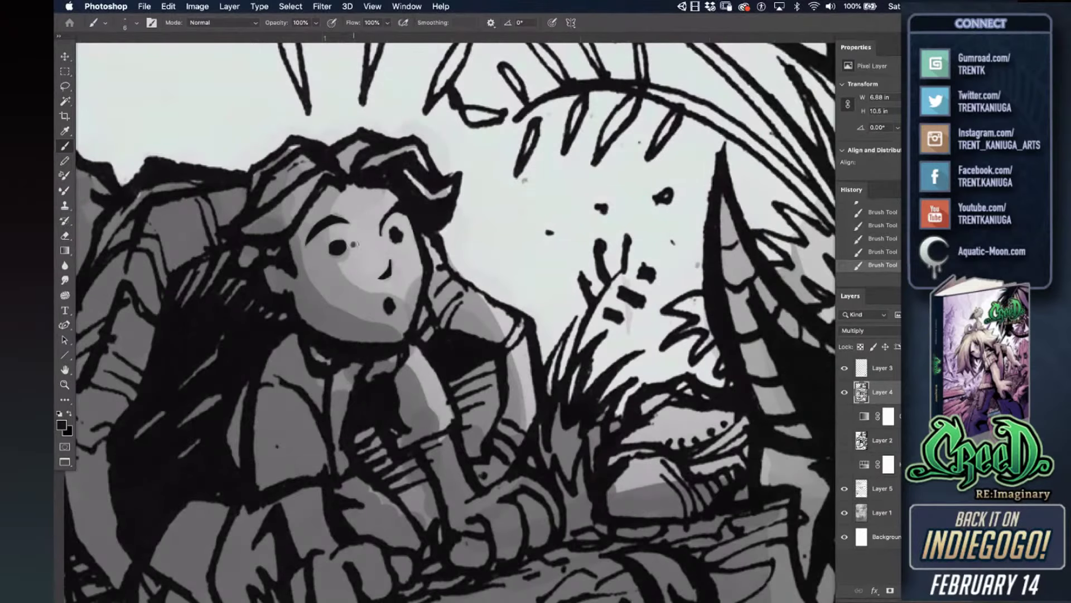
left_click_drag(333, 239, 318, 256)
left_click_drag(386, 240, 407, 226)
key("super+z")
key("x")
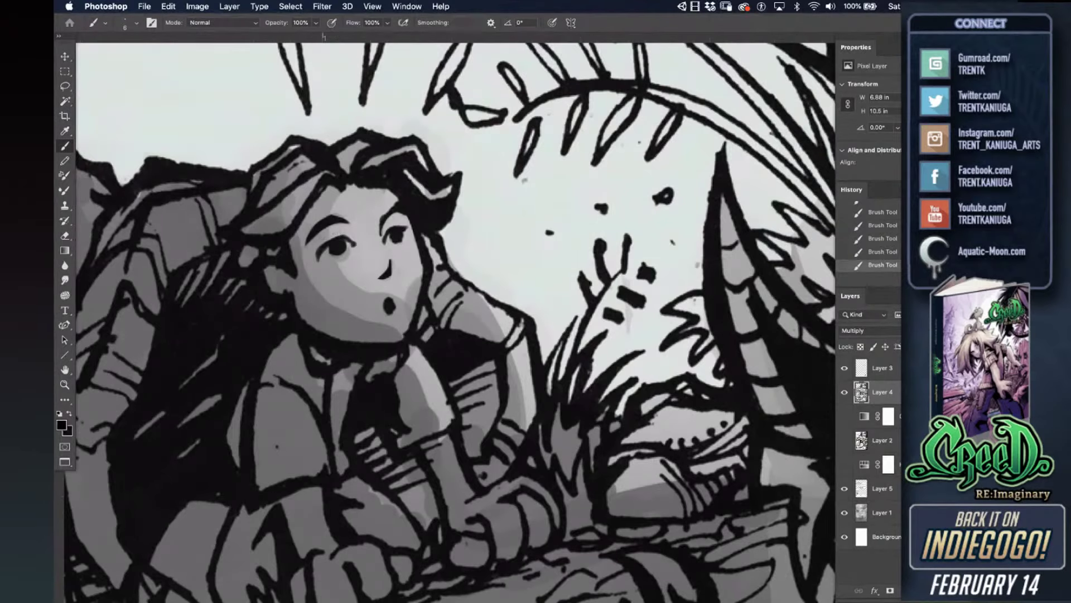
key("super+z")
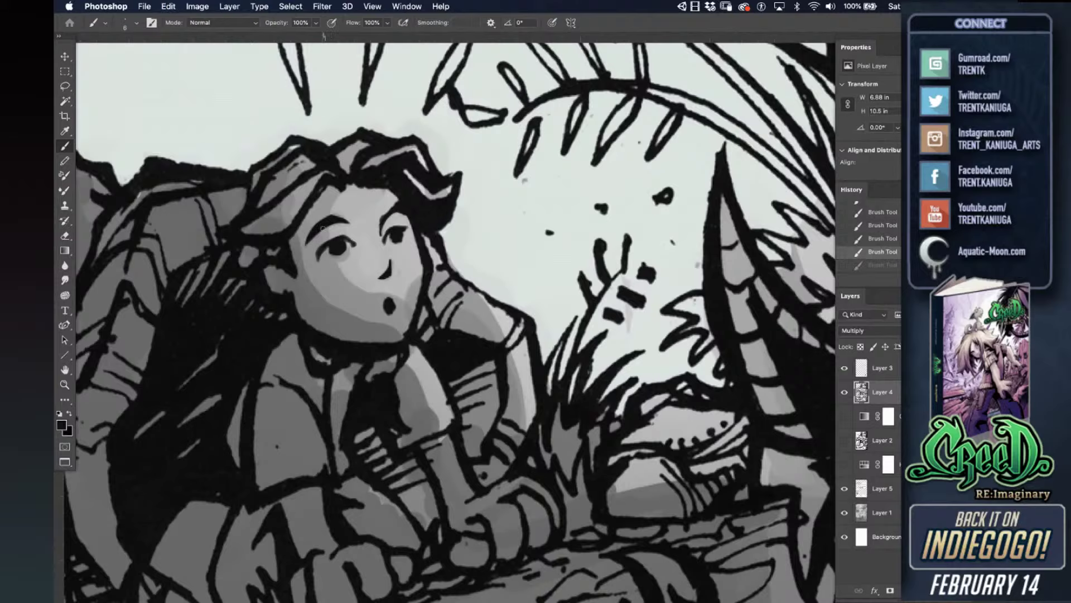
- Thin the small boy's near eyebrow into a slimmer arch
key("d")
left_click_drag(308, 242, 335, 224)
left_click_drag(307, 246, 338, 224)
left_click_drag(308, 239, 349, 226)
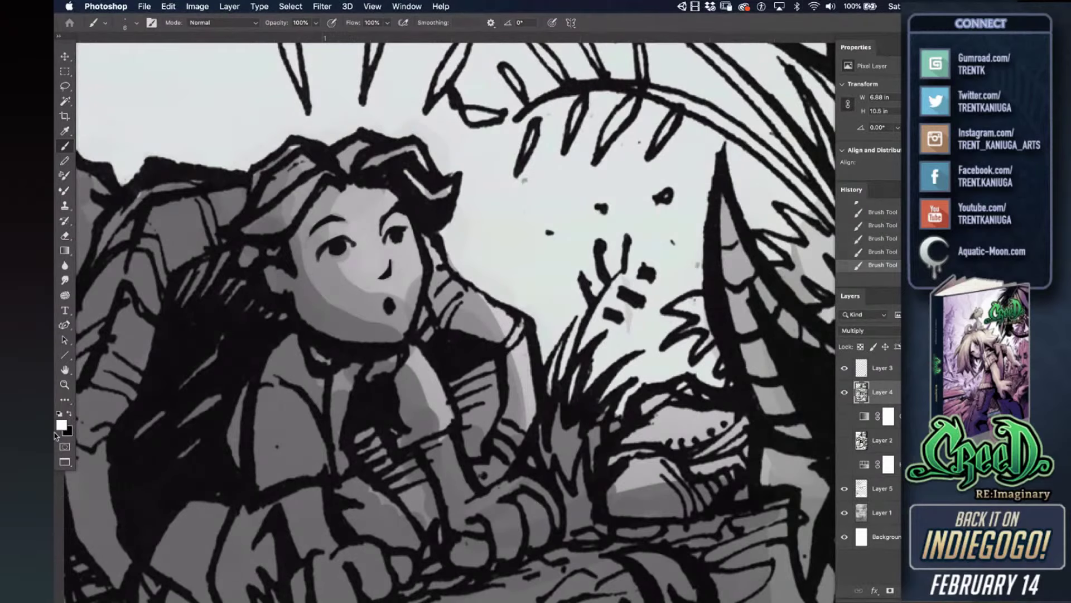
- Paint white over the heavy blacks in the small boy's fringe, side hair and ear to open up lighter strands
key("x")
key("x")
key("x")
key("x")
key("x")
key("x")
key("x")
key("x")
key("x")
key("x")
key("x")
key("x")
mouse_move(274, 204)
left_mouse_down()
mouse_move(267, 214)
mouse_move(333, 168)
mouse_move(345, 170)
mouse_move(340, 183)
left_mouse_up()
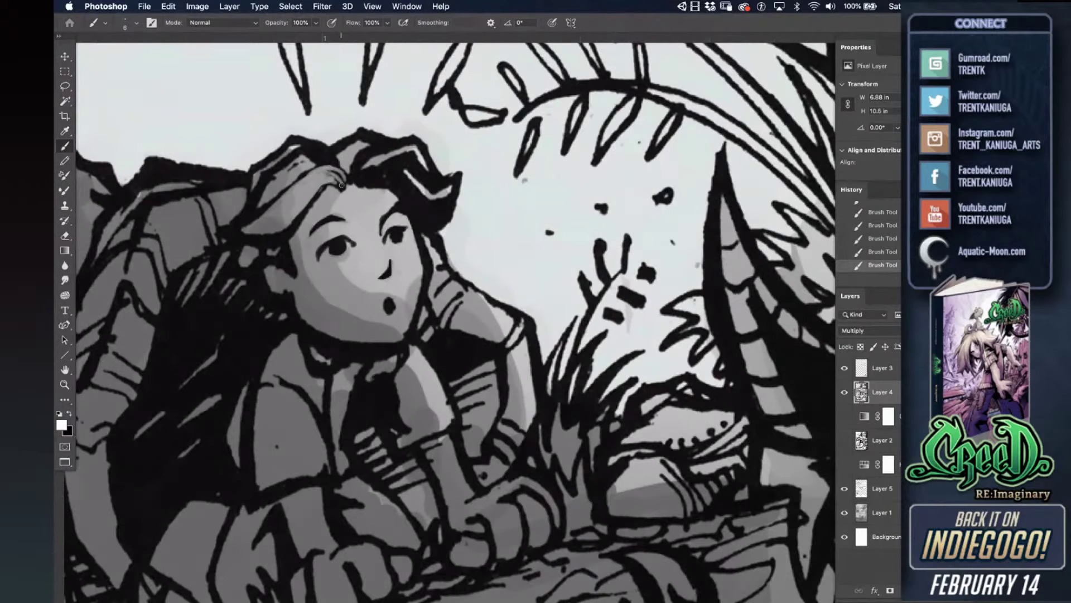
mouse_move(357, 174)
left_mouse_down()
mouse_move(413, 143)
mouse_move(402, 153)
mouse_move(423, 165)
mouse_move(421, 153)
mouse_move(432, 170)
mouse_move(404, 162)
mouse_move(456, 177)
mouse_move(427, 181)
mouse_move(402, 163)
mouse_move(375, 176)
mouse_move(400, 172)
mouse_move(391, 170)
mouse_move(421, 192)
mouse_move(406, 175)
mouse_move(441, 199)
mouse_move(433, 193)
mouse_move(448, 183)
mouse_move(453, 194)
left_mouse_up()
left_click_drag(228, 235, 304, 210)
mouse_move(242, 251)
left_mouse_down()
mouse_move(231, 269)
mouse_move(295, 278)
left_mouse_up()
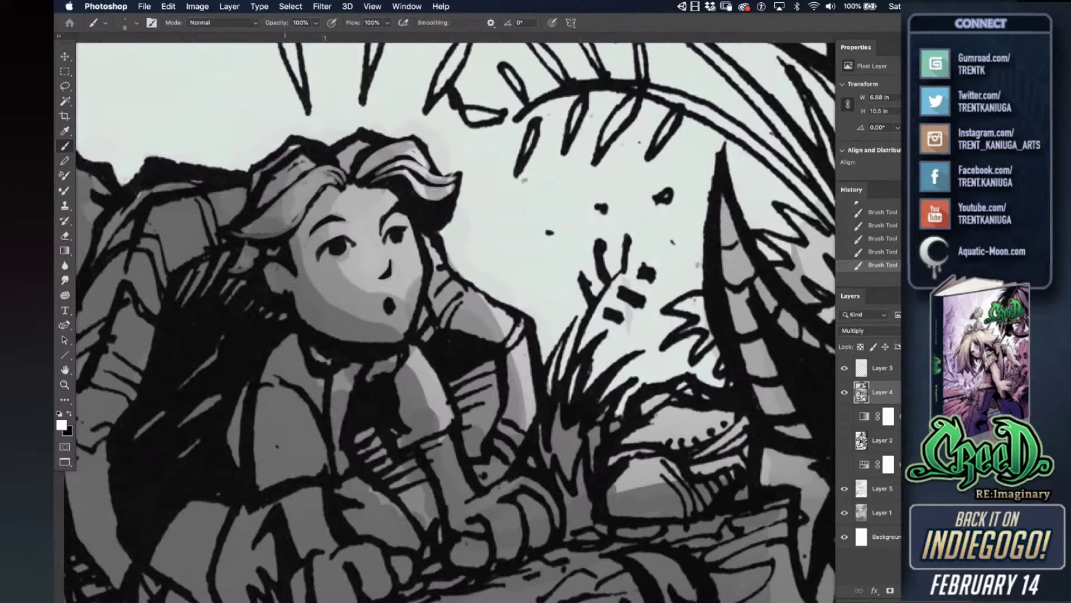
- Redraw the small boy's jawline in black and open up his neck and shirt collar with white
key("x")
mouse_move(293, 301)
left_mouse_down()
mouse_move(304, 323)
mouse_move(351, 344)
left_mouse_up()
key("x")
mouse_move(312, 353)
left_mouse_down()
mouse_move(318, 338)
mouse_move(348, 357)
mouse_move(322, 361)
mouse_move(300, 335)
mouse_move(327, 406)
mouse_move(343, 366)
mouse_move(364, 357)
left_mouse_up()
key("x")
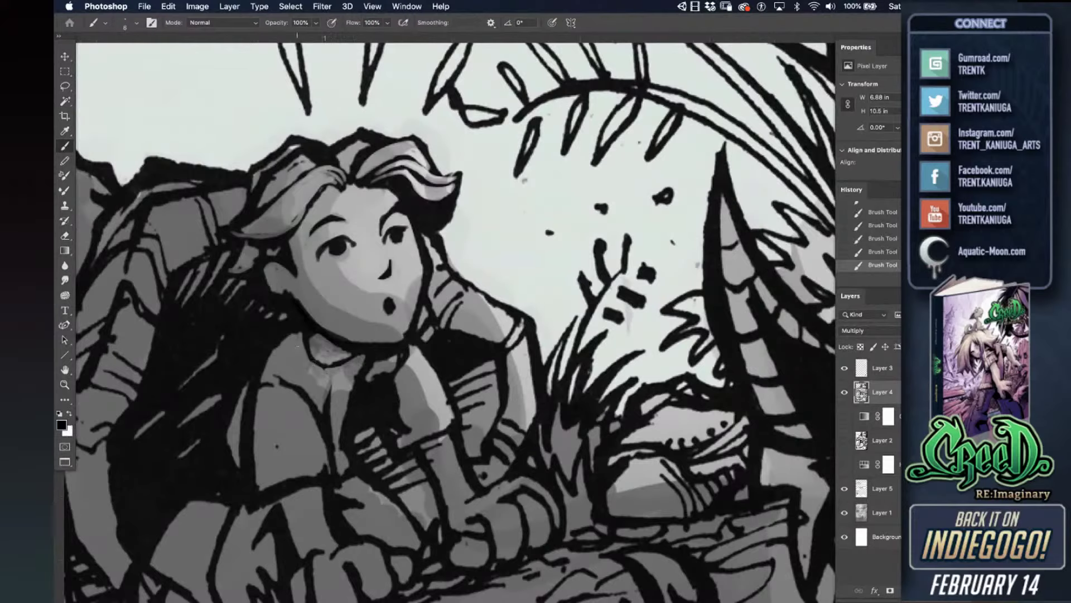
mouse_move(294, 332)
left_mouse_down()
mouse_move(294, 356)
mouse_move(310, 368)
mouse_move(330, 375)
mouse_move(355, 352)
mouse_move(338, 358)
left_mouse_up()
key("x")
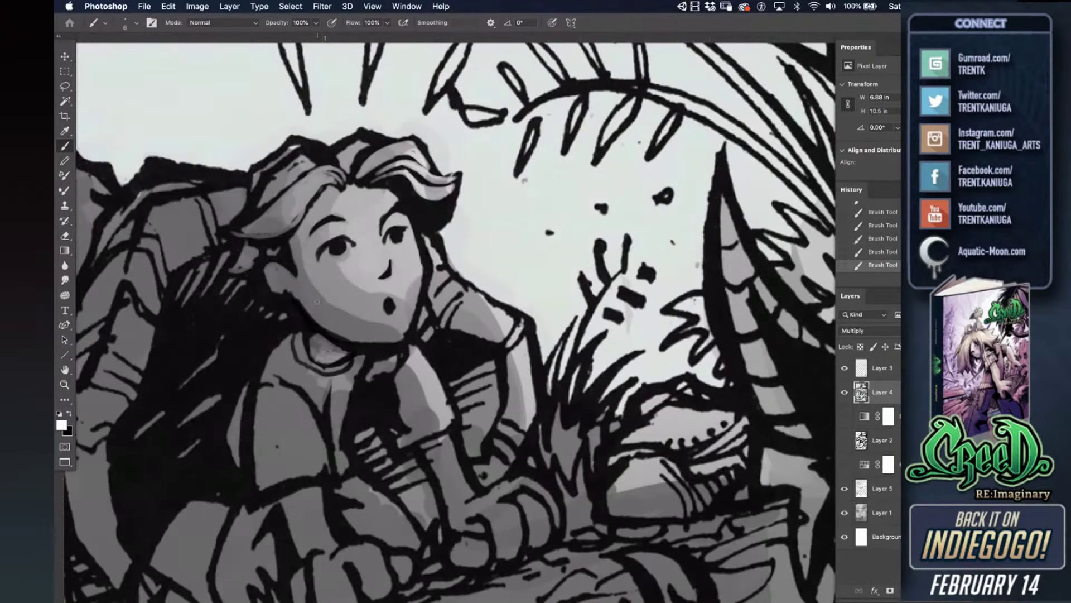
- Refine the outline of the small boy's shoulder and sleeve with alternating black and white strokes
key("x")
mouse_move(248, 395)
left_mouse_down()
mouse_move(244, 433)
mouse_move(254, 375)
left_mouse_up()
key("x")
mouse_move(237, 424)
left_mouse_down()
mouse_move(264, 356)
mouse_move(243, 466)
mouse_move(246, 426)
left_mouse_up()
key("x")
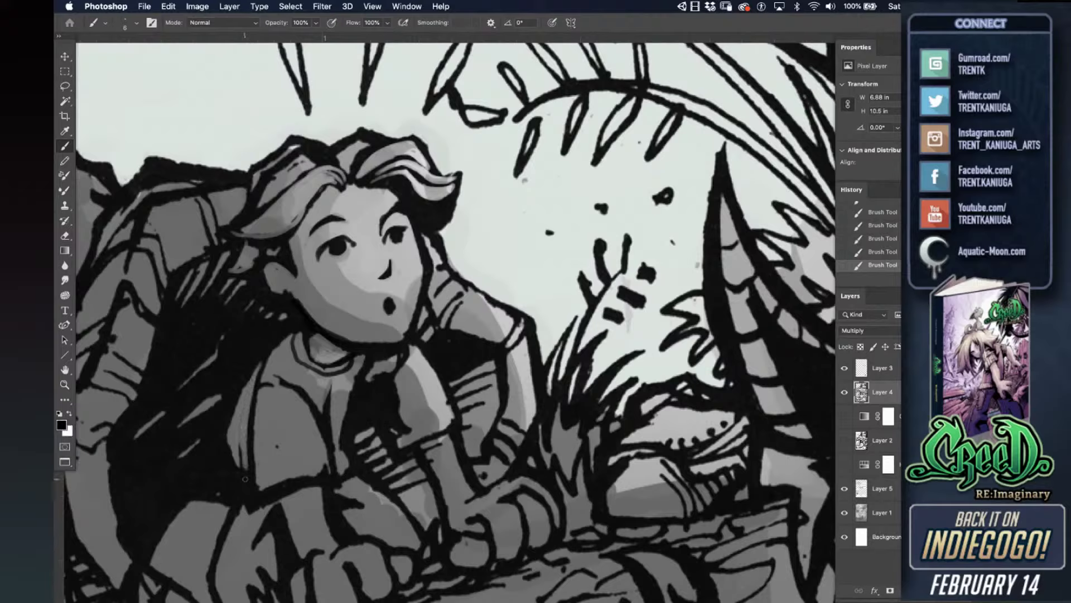
mouse_move(245, 469)
left_mouse_down()
mouse_move(224, 413)
mouse_move(244, 475)
left_mouse_up()
left_click_drag(233, 395, 260, 364)
key("x")
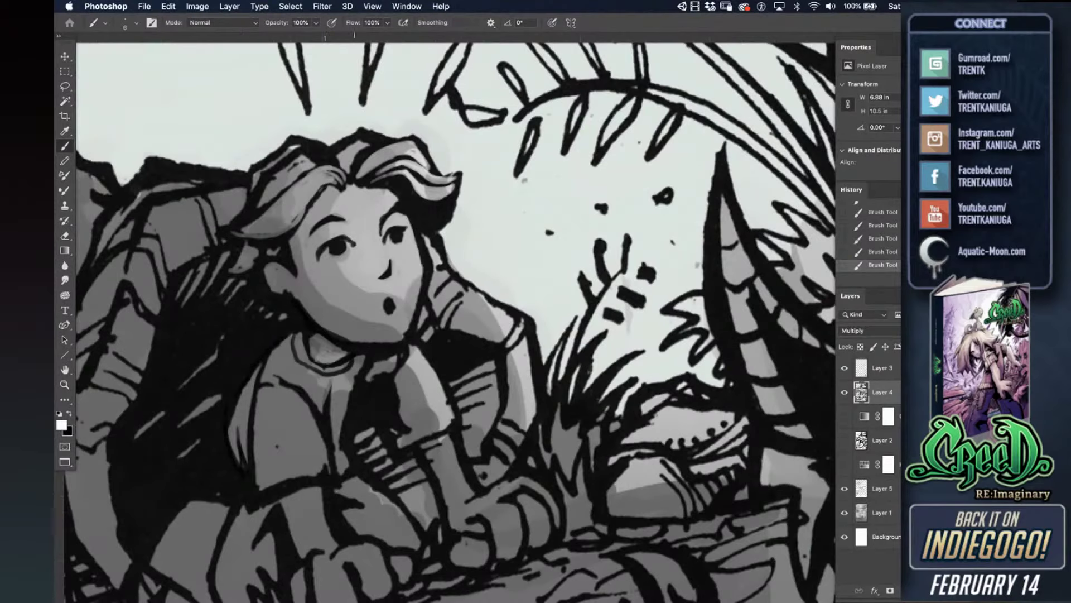
- Reshape the small boy's pupils with white and black strokes, check them zoomed out, and undo the last stroke
left_click_drag(329, 243, 336, 255)
mouse_move(399, 235)
left_mouse_down()
mouse_move(407, 222)
mouse_move(384, 244)
mouse_move(330, 249)
mouse_move(343, 237)
left_mouse_up()
left_click_drag(389, 237, 401, 226)
key("x")
left_click_drag(391, 229, 396, 245)
key("super+minus")
key("super+minus")
key("super+minus")
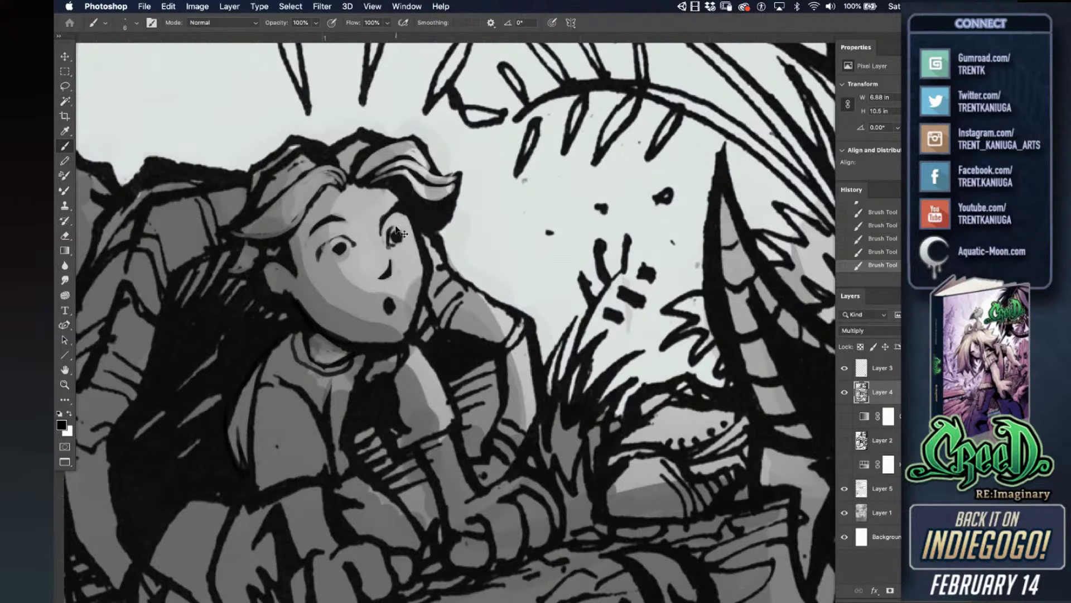
key("super+plus")
key("super+plus")
key("super+plus")
key("super+z")
- Redraw the small boy's eye outlines, nose and far eyebrow with alternating black and white strokes
mouse_move(342, 234)
left_mouse_down()
mouse_move(318, 260)
mouse_move(338, 257)
mouse_move(317, 250)
mouse_move(324, 239)
mouse_move(318, 250)
left_mouse_up()
key("x")
left_click_drag(389, 241, 401, 239)
key("x")
mouse_move(379, 243)
left_mouse_down()
mouse_move(394, 257)
mouse_move(378, 279)
mouse_move(393, 262)
mouse_move(390, 271)
mouse_move(381, 248)
mouse_move(393, 258)
left_mouse_up()
key("x")
key("x")
key("x")
key("x")
key("x")
mouse_move(394, 217)
left_mouse_down()
mouse_move(378, 237)
mouse_move(403, 217)
mouse_move(391, 203)
mouse_move(402, 206)
mouse_move(362, 185)
mouse_move(394, 184)
mouse_move(403, 206)
left_mouse_up()
key("x")
key("x")
key("x")
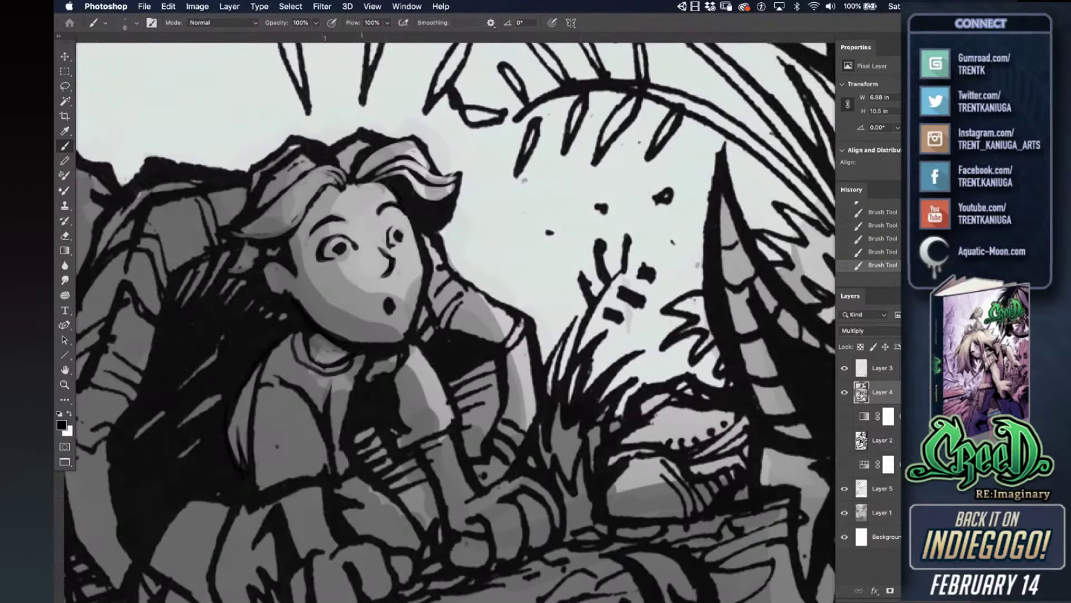
- On Layer 5, sample the light skin grey and paint it across the small boy's cheek
left_click(865, 498)
left_click(362, 278, "alt")
mouse_move(338, 269)
left_mouse_down()
mouse_move(352, 298)
mouse_move(360, 290)
left_mouse_up()
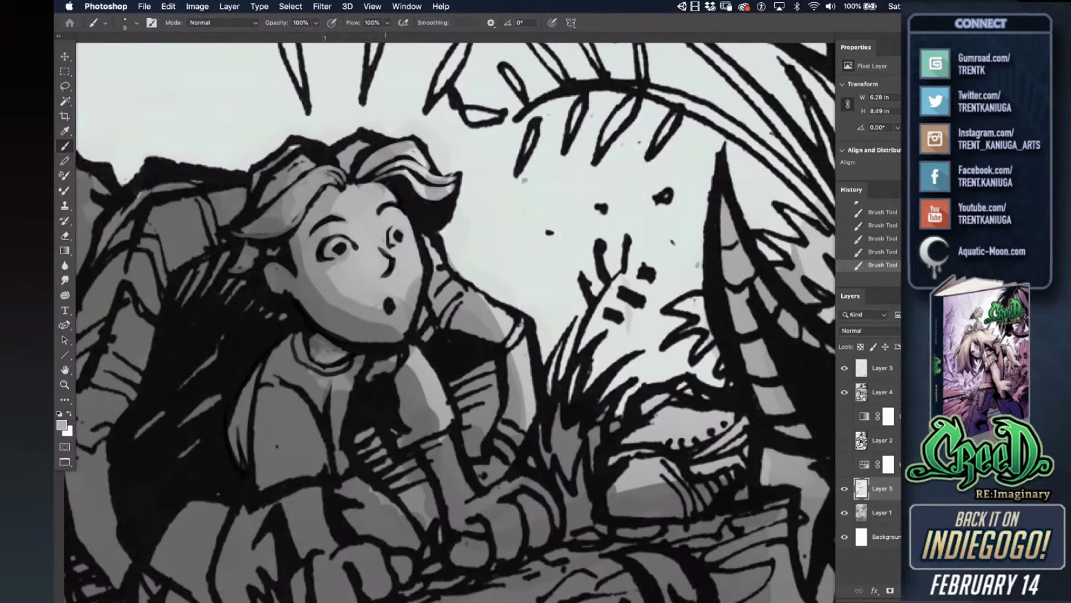
- Blend the small boy's cheek and jaw with strokes of greys sampled from his face
mouse_move(399, 290)
left_mouse_down()
mouse_move(403, 310)
mouse_move(415, 282)
mouse_move(368, 311)
mouse_move(393, 321)
left_mouse_up()
left_click(357, 305, "alt")
left_click_drag(321, 298, 392, 328)
left_click(367, 315, "alt")
mouse_move(342, 293)
left_mouse_down()
mouse_move(395, 327)
mouse_move(410, 311)
left_mouse_up()
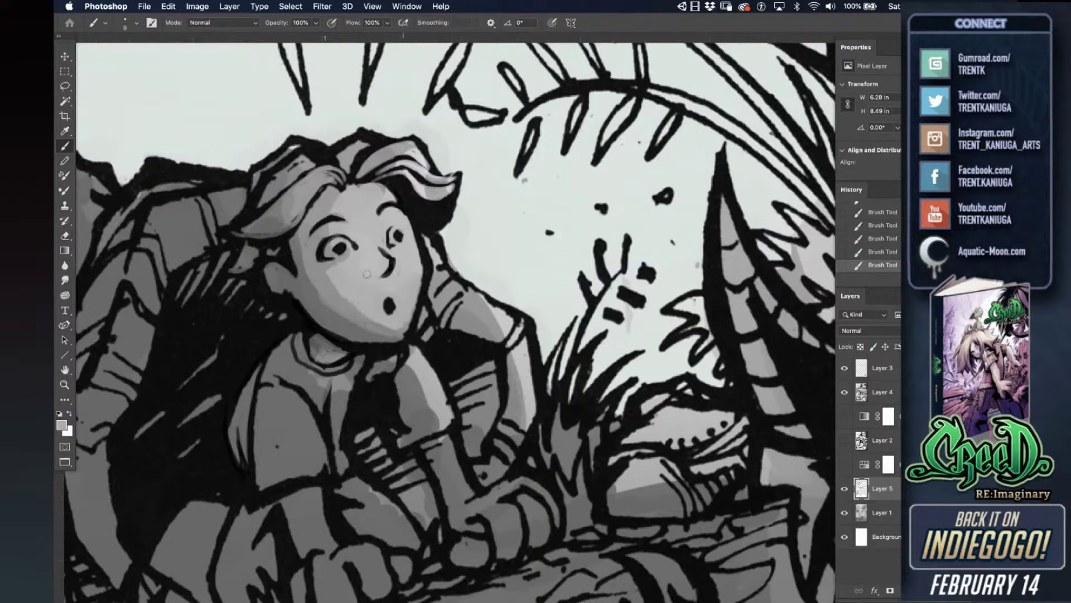
- Sample more skin greys and shade the small boy's forehead and the area beneath his eye and nose
left_click(331, 281, "alt")
mouse_move(331, 280)
left_mouse_down()
mouse_move(328, 271)
mouse_move(366, 261)
mouse_move(368, 278)
mouse_move(384, 275)
mouse_move(349, 224)
mouse_move(360, 245)
mouse_move(313, 208)
mouse_move(323, 195)
left_mouse_up()
left_click(298, 248, "alt")
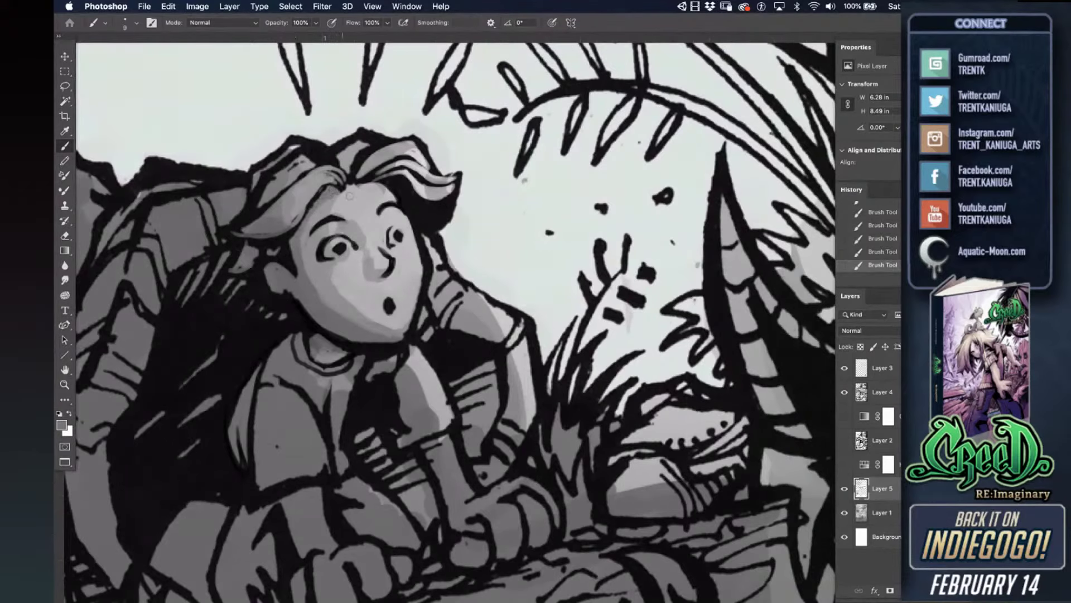
left_click(375, 260, "alt")
left_click_drag(338, 263, 343, 261)
- Select Layer 4 with white as the paint colour and undo the last brush stroke
key("x")
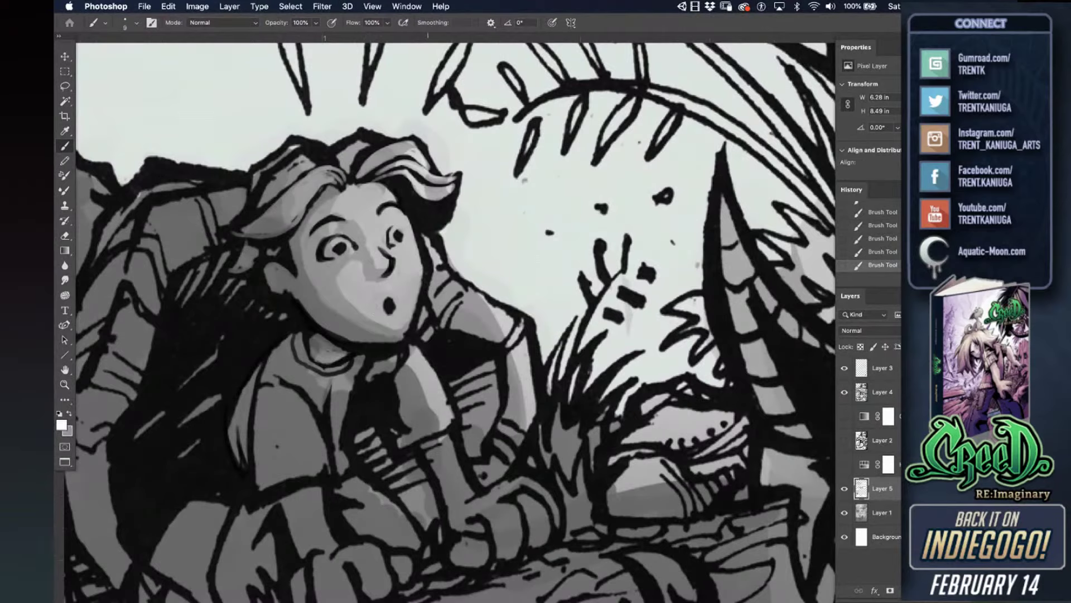
left_click(861, 385)
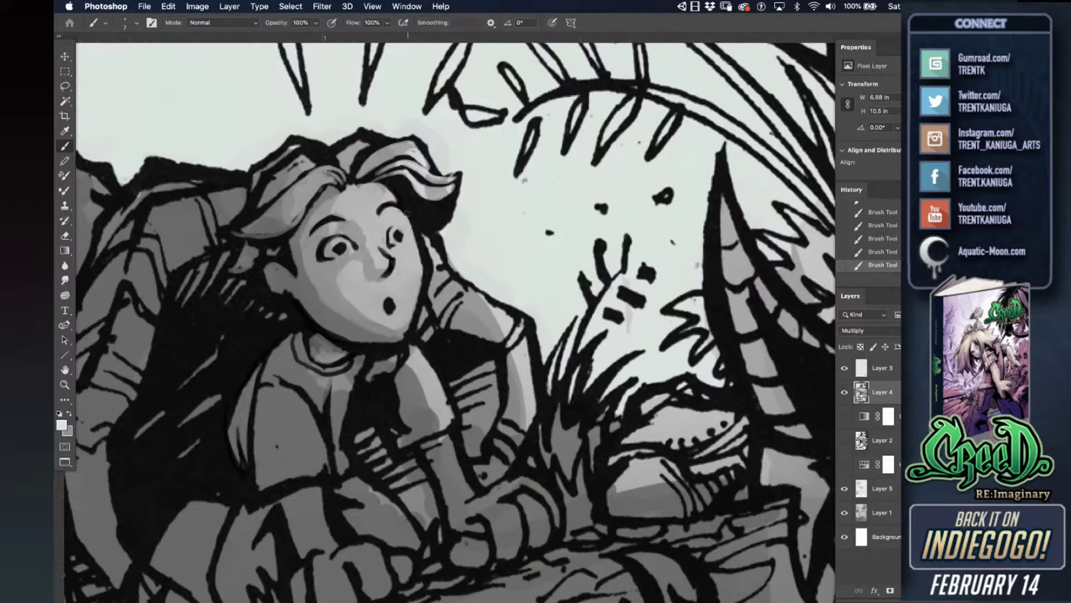
key("super+z")
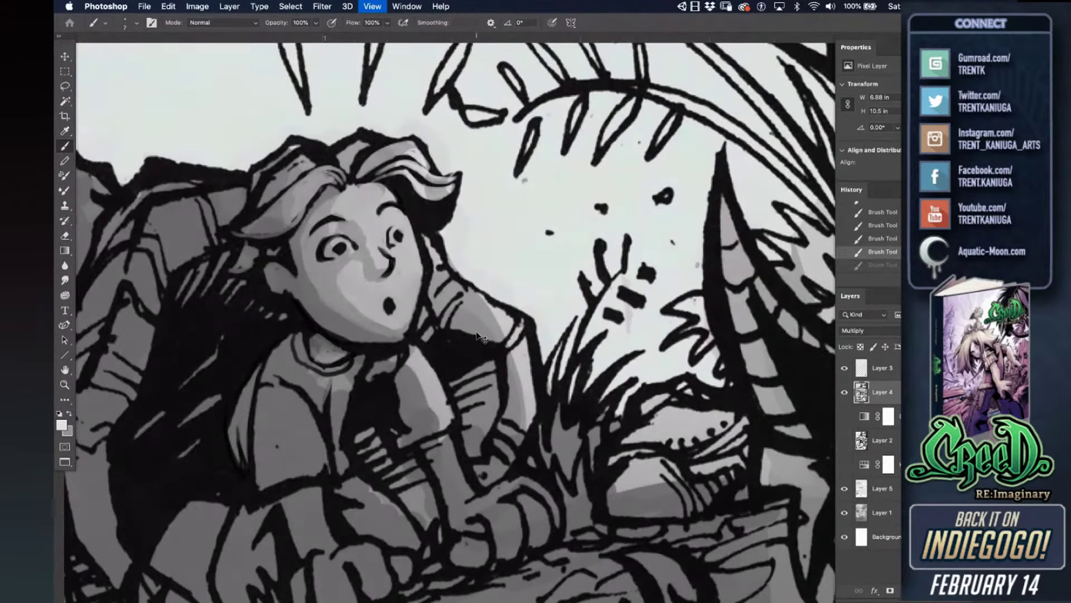
- On Layer 5, enlarge the brush to 35 px, sample the dark ground grey and paint it over the ground above the caption box
key("super+minus")
key("super+minus")
left_click_drag(549, 329, 416, 183)
left_click(864, 498)
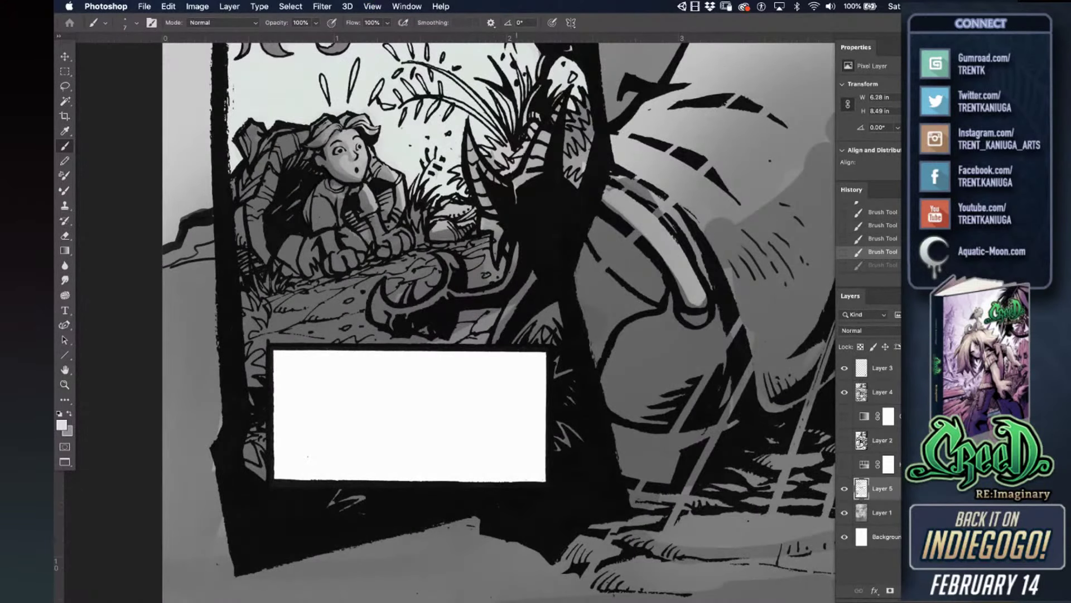
key("bracketright")
key("bracketright")
key("bracketright")
key("bracketright")
key("bracketright")
left_click(483, 273, "alt")
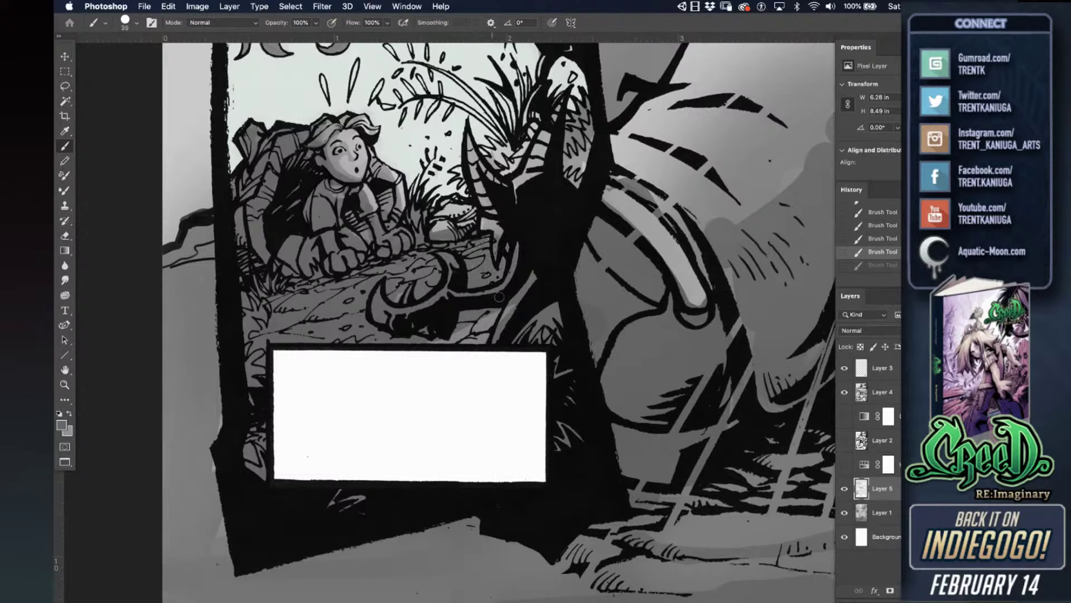
left_click(307, 280)
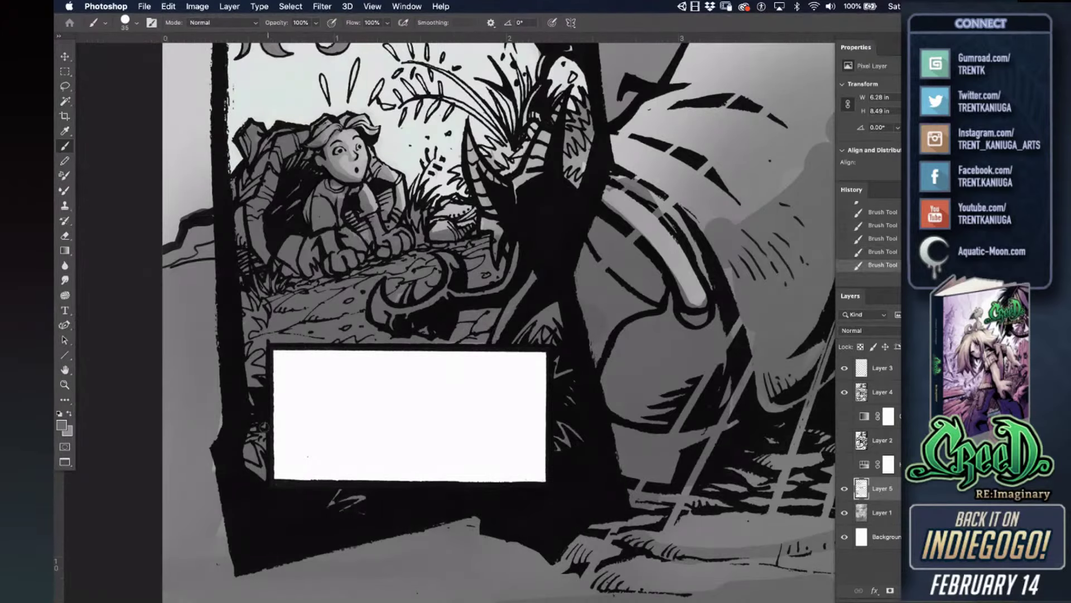
- Try a grey stroke beside the shouting boy's shoulder on Layer 5, then undo it
left_click_drag(752, 247, 596, 371)
key("super+minus")
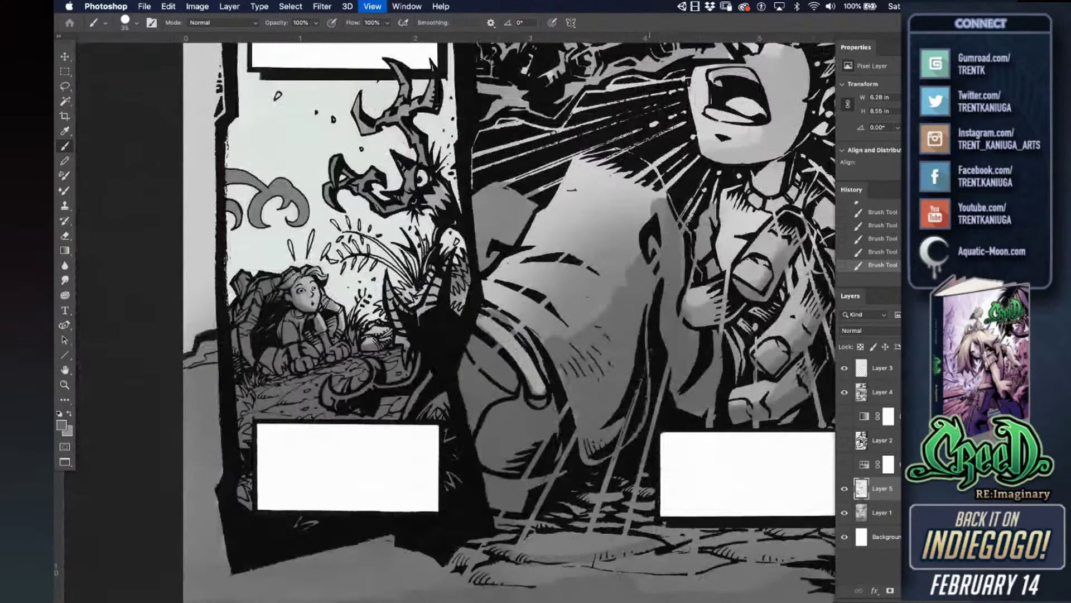
left_click_drag(575, 303, 470, 312)
left_click_drag(636, 146, 612, 230)
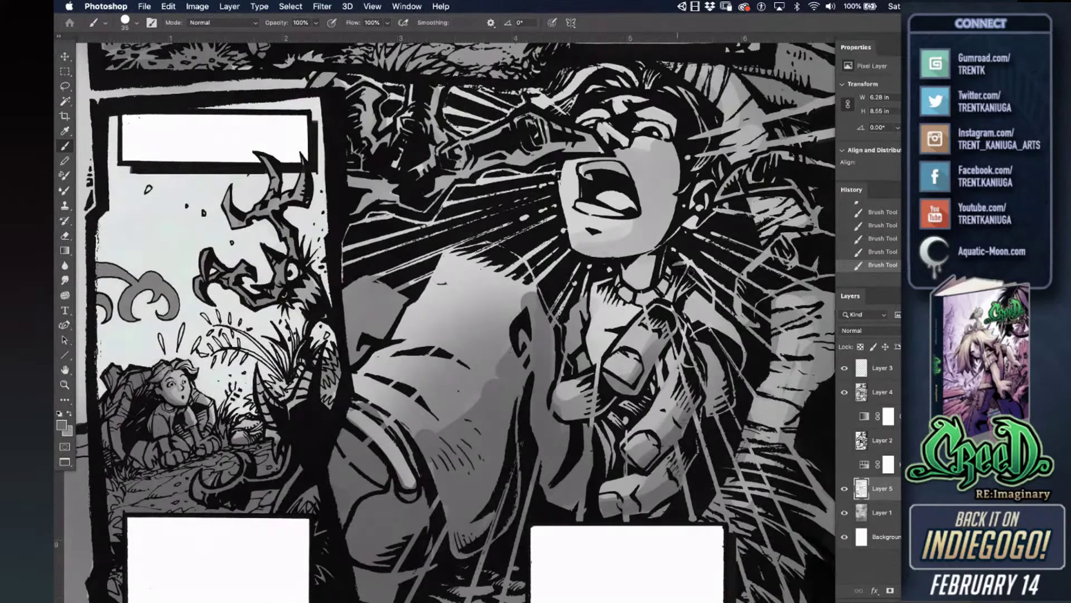
left_click_drag(707, 286, 715, 290)
left_click_drag(548, 340, 515, 427)
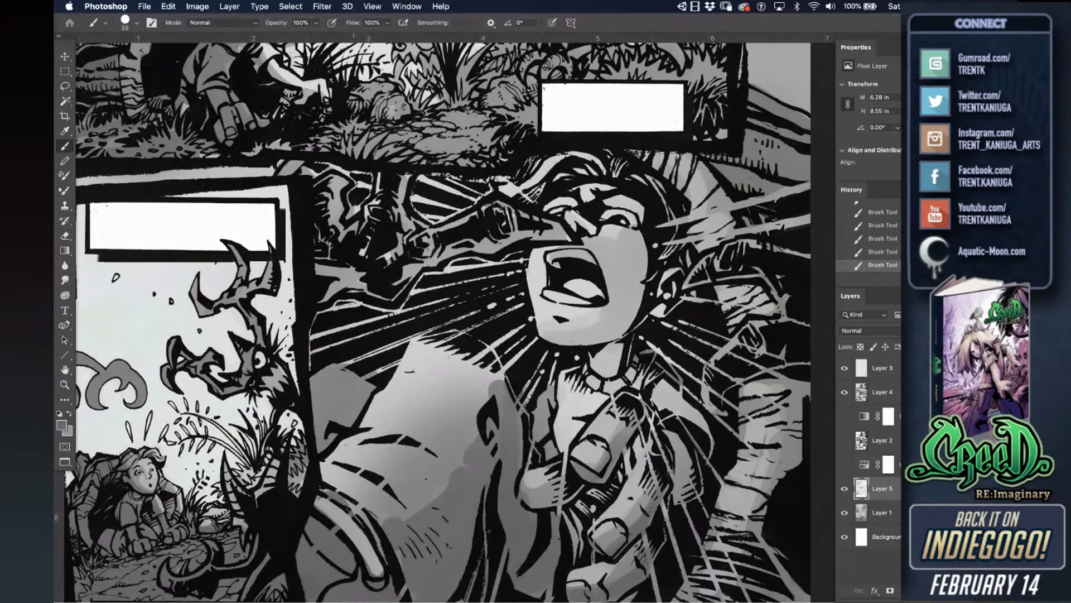
key("ctrl+z")
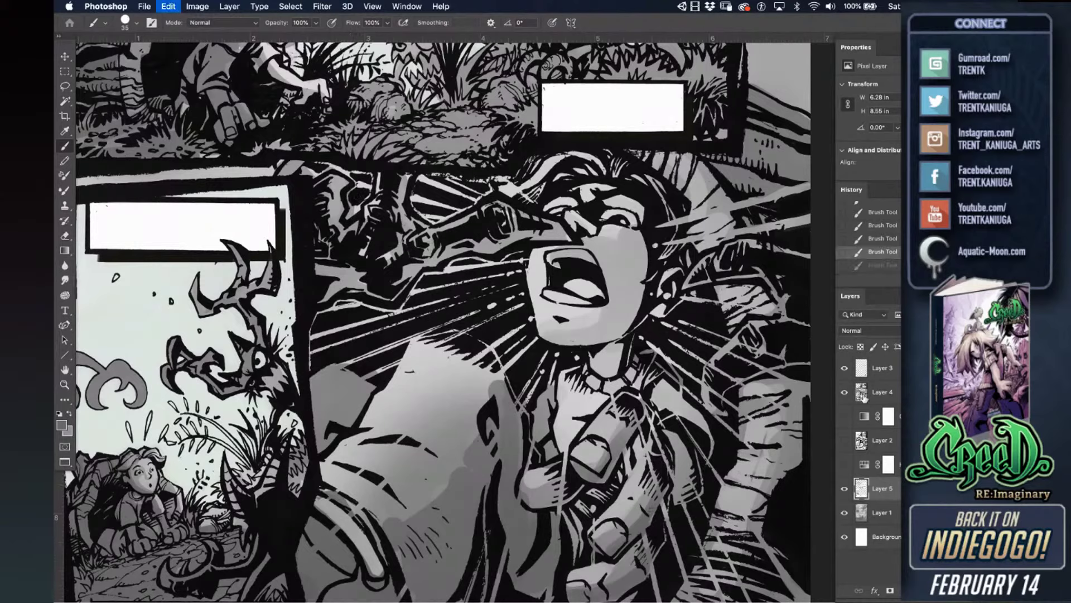
- On Layer 4, paint black into the background around the creatures and speed lines beside the shouting boy's face
key("alt+bracketright")
key("x")
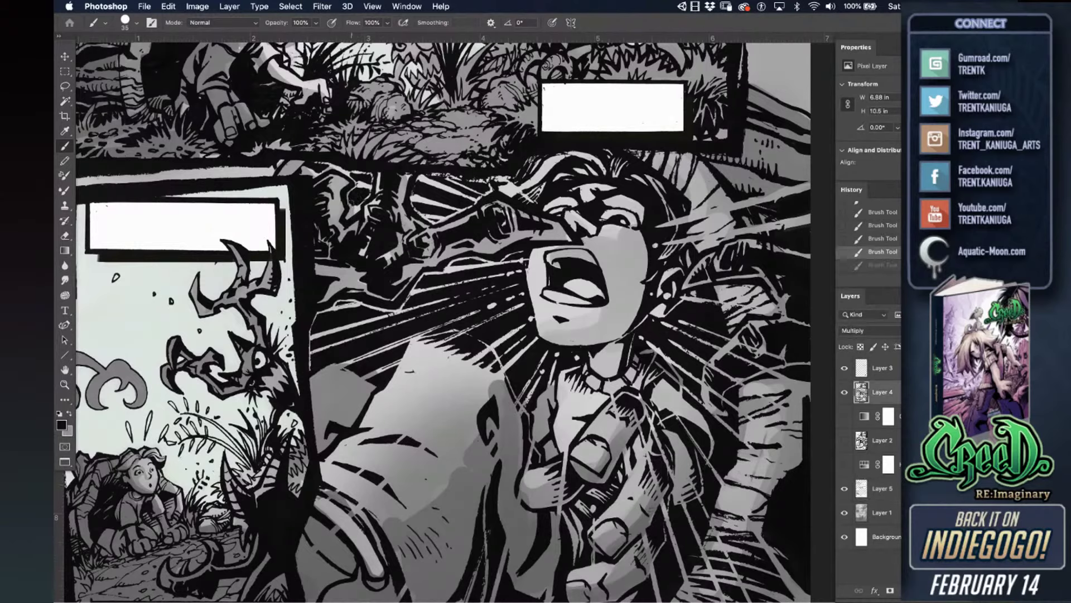
left_click_drag(350, 200, 353, 193)
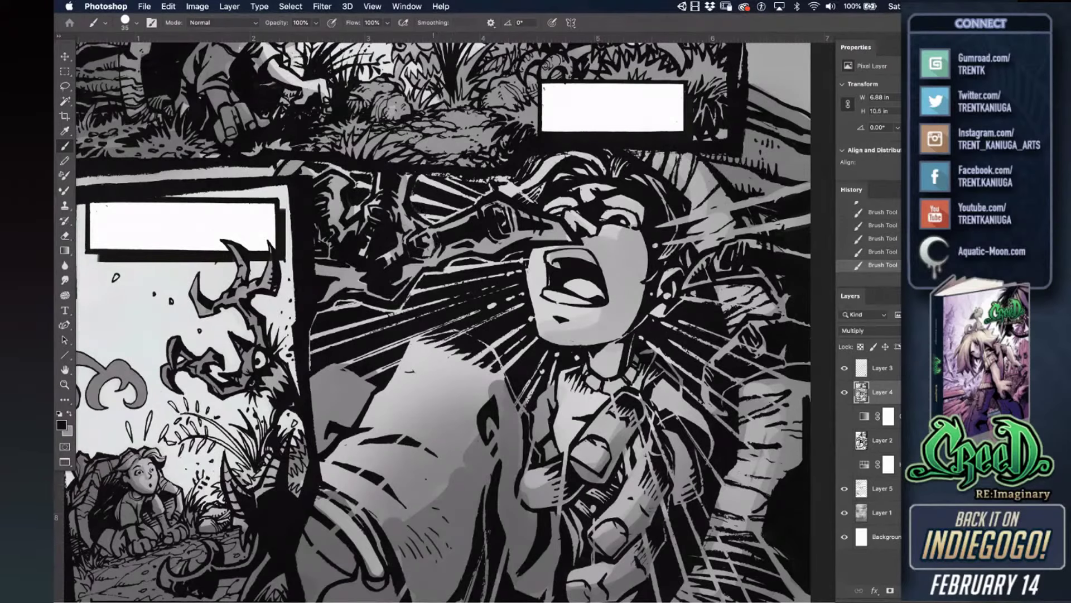
mouse_move(460, 260)
left_mouse_down()
mouse_move(445, 263)
mouse_move(522, 257)
left_mouse_up()
mouse_move(424, 218)
left_mouse_down()
mouse_move(438, 223)
mouse_move(468, 205)
left_mouse_up()
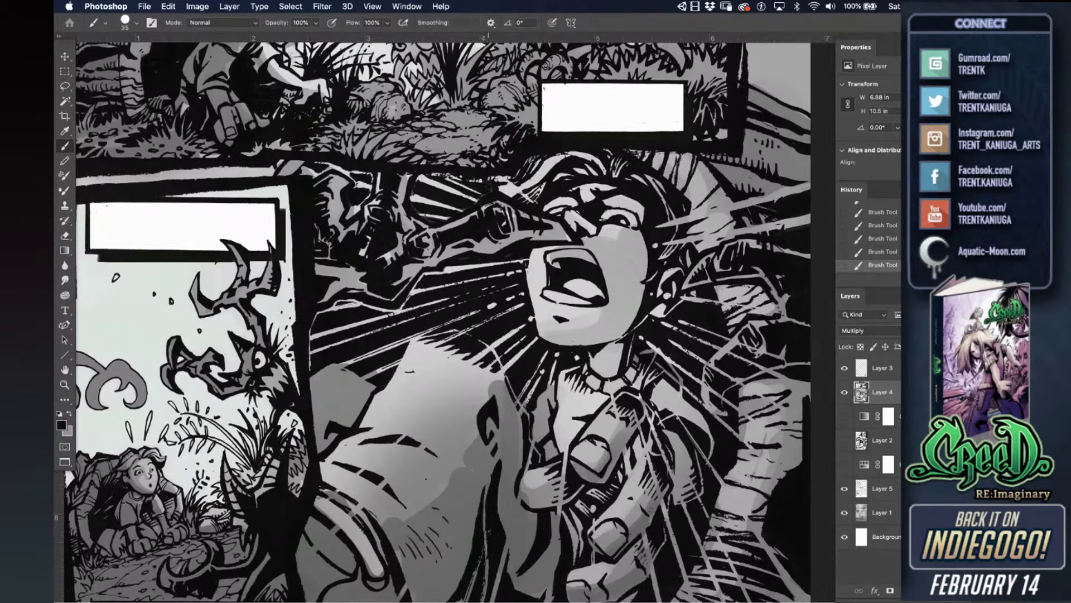
mouse_move(475, 180)
left_mouse_down()
mouse_move(427, 173)
mouse_move(501, 179)
left_mouse_up()
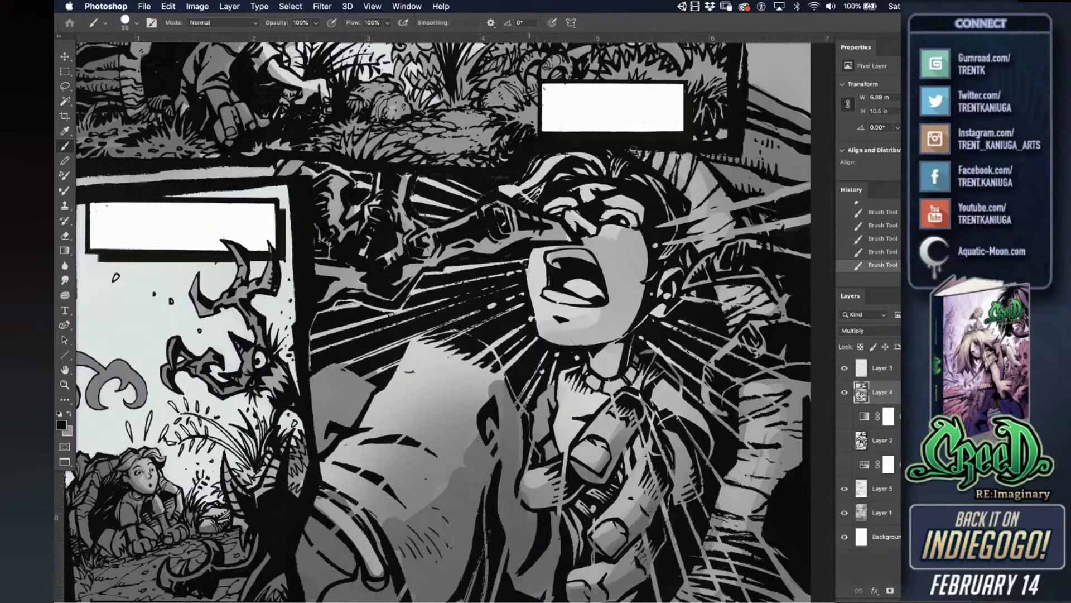
- Fill in black along the border above the shouting boy's hair and around the upper corner beside the tall panel
left_click_drag(629, 152, 729, 160)
left_click_drag(636, 154, 737, 160)
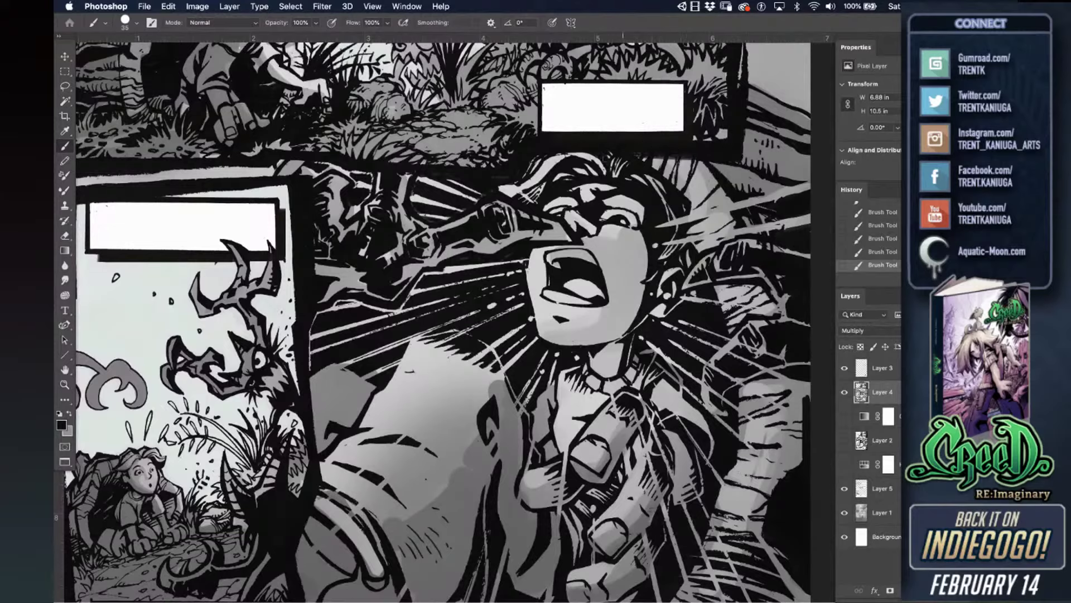
mouse_move(496, 194)
left_mouse_down()
mouse_move(550, 182)
mouse_move(527, 201)
mouse_move(539, 196)
left_mouse_up()
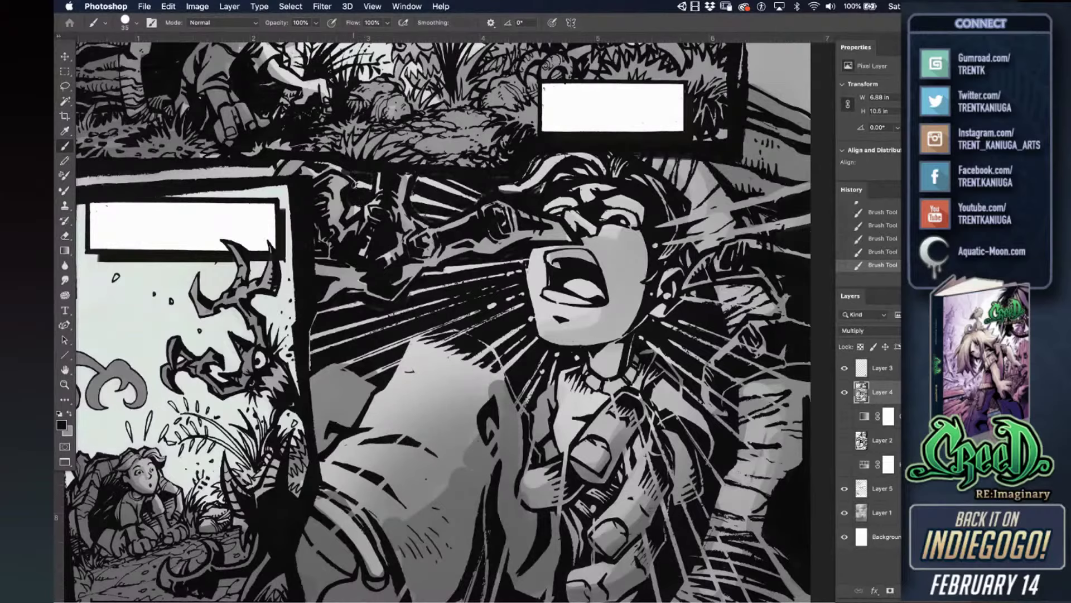
mouse_move(343, 173)
left_mouse_down()
mouse_move(312, 163)
mouse_move(310, 180)
mouse_move(309, 169)
mouse_move(298, 174)
mouse_move(340, 111)
mouse_move(294, 163)
left_mouse_up()
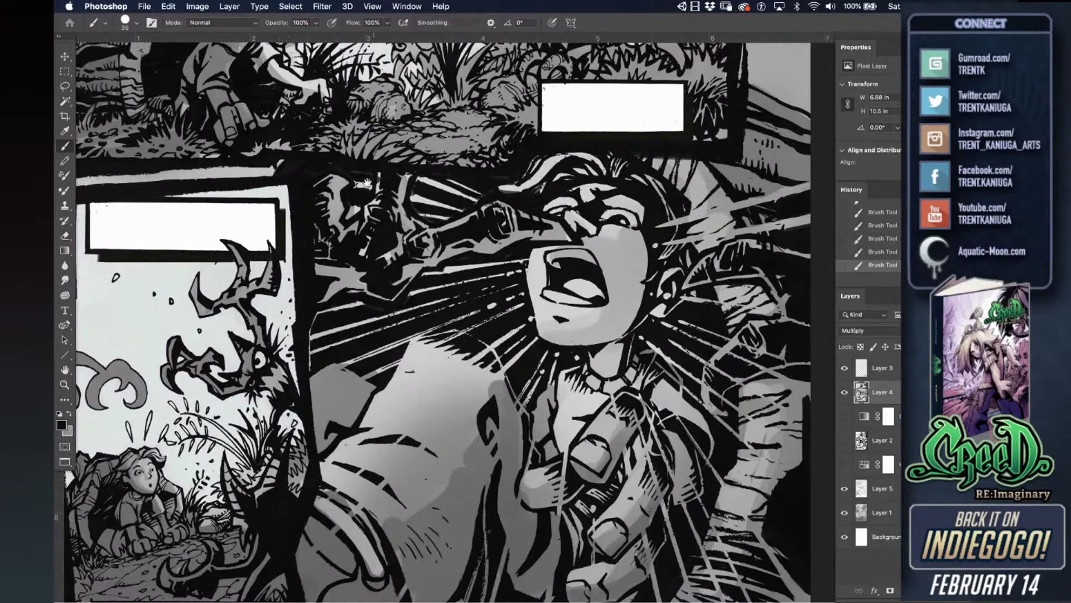
left_click_drag(368, 183, 414, 193)
left_click_drag(329, 174, 316, 181)
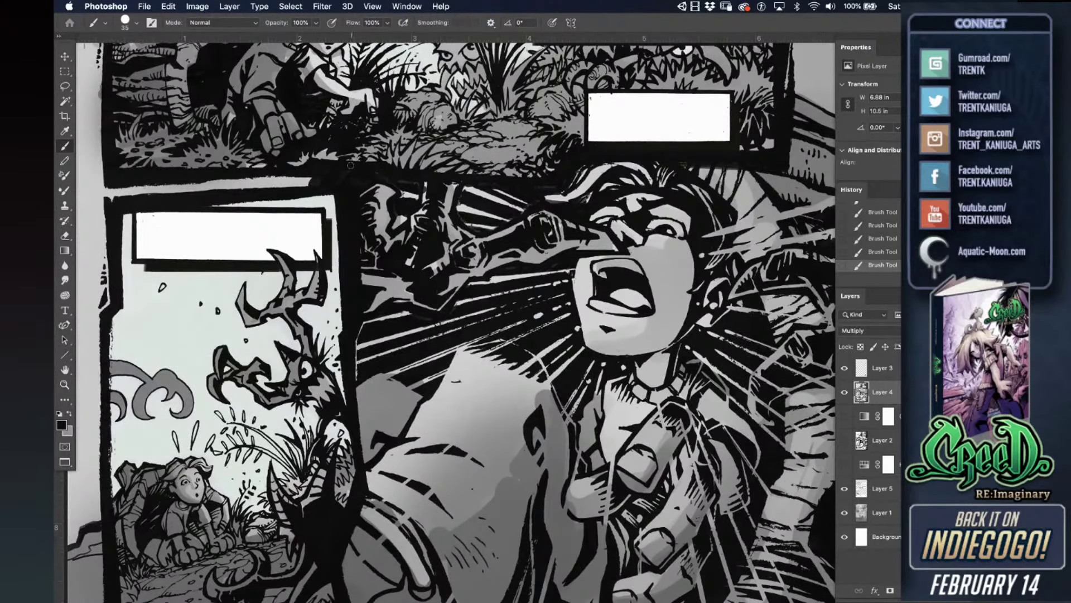
- Save page 78, review it in full-screen mode and return to the side-by-side view with page 79
key("super+0")
key("super+s")
left_click_drag(525, 203, 469, 308)
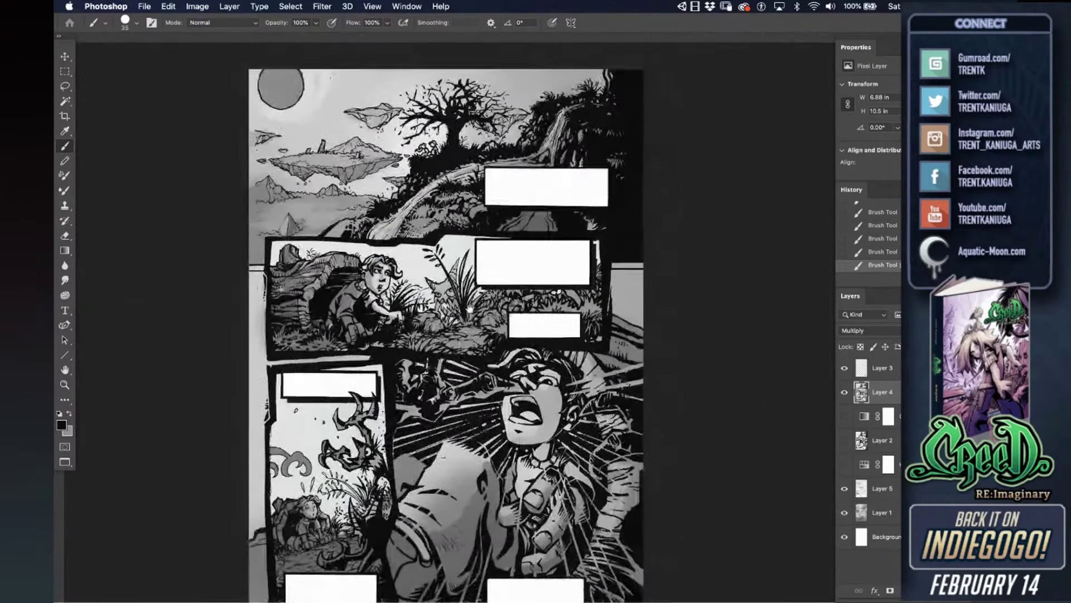
key("f")
key("f")
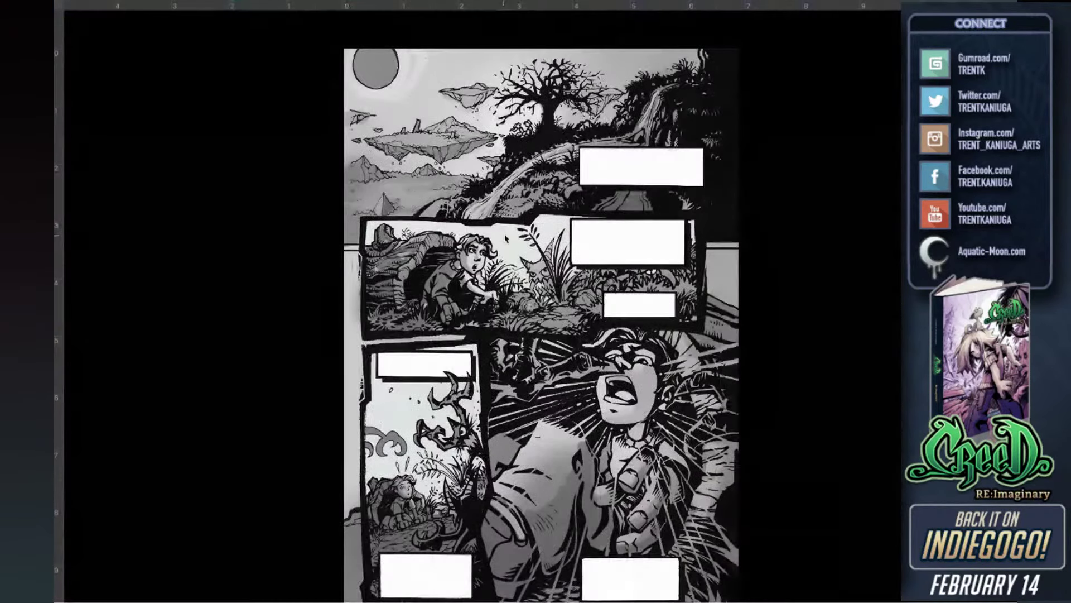
key("f")
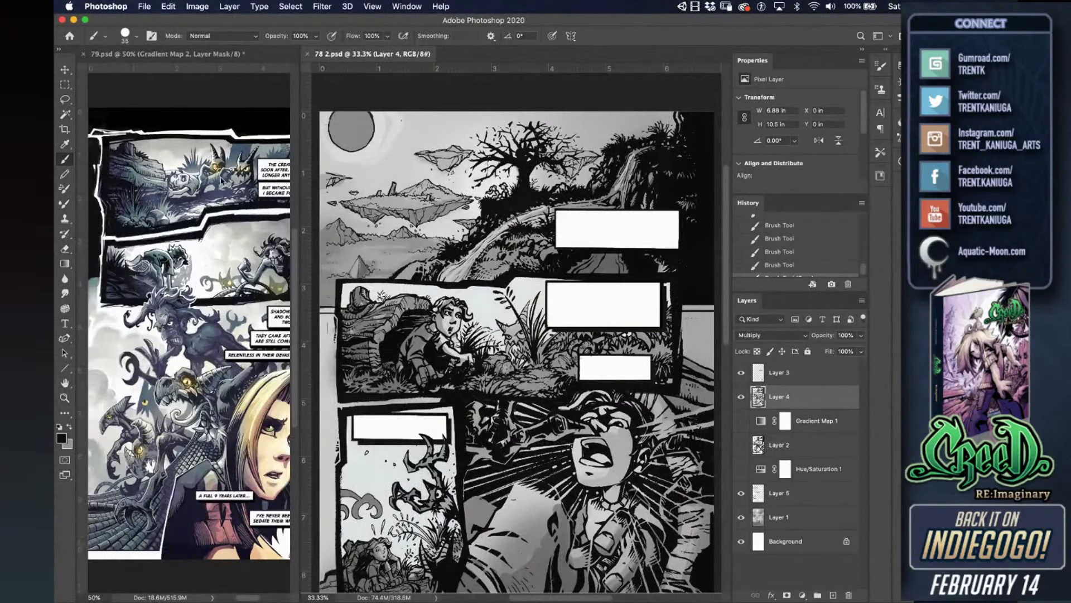
- Compare page 78 with page 79 and turn on the Gradient Map 1 layer on page 78
left_click(234, 110)
key("x")
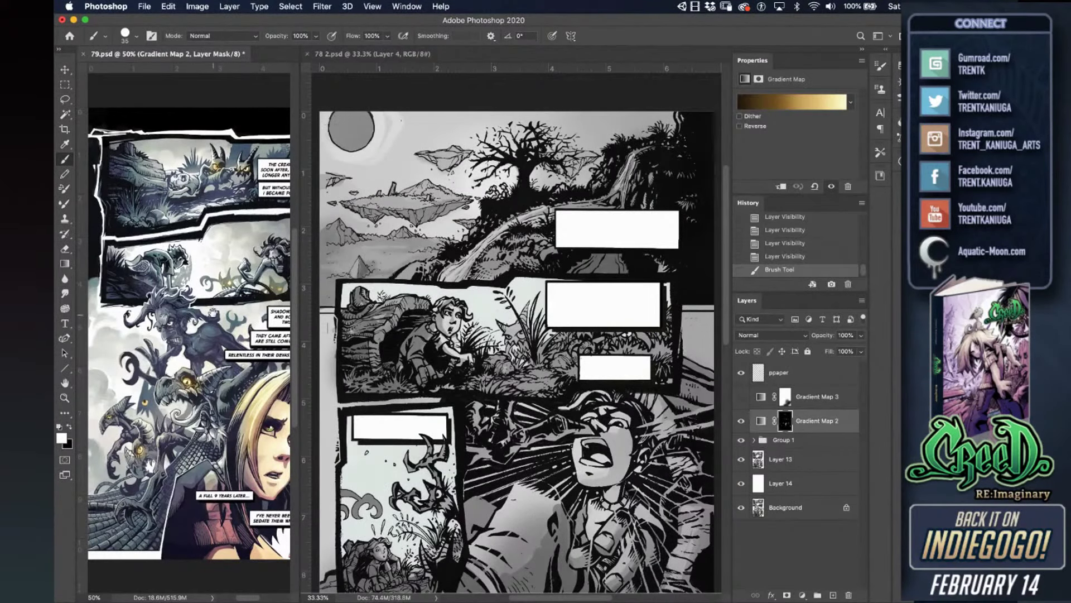
mouse_move(208, 375)
left_mouse_down()
mouse_move(177, 333)
mouse_move(199, 433)
left_mouse_up()
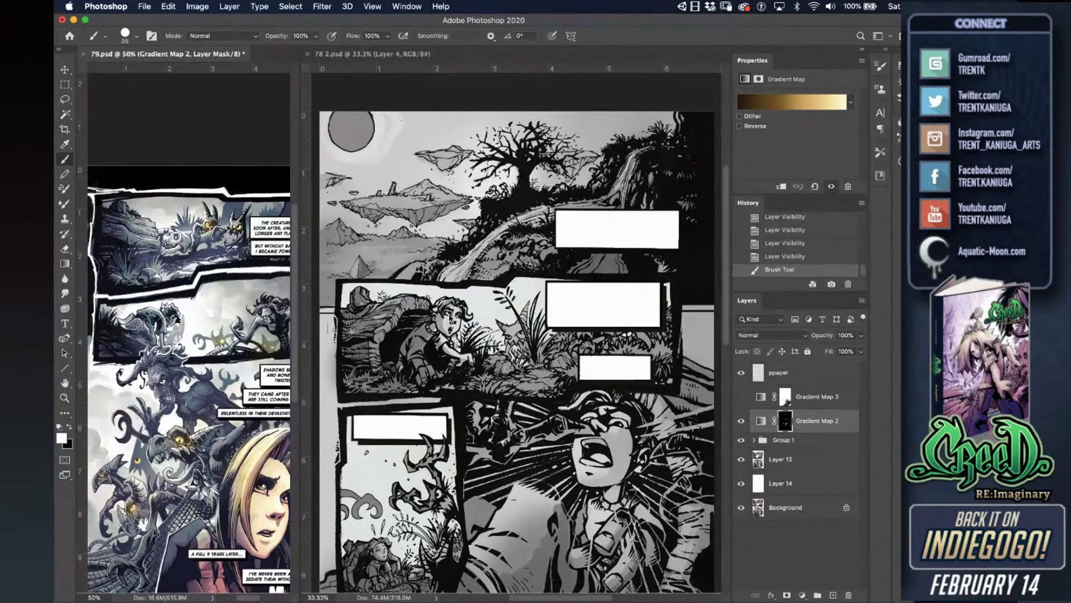
left_click(498, 357)
scroll(506, 313, "down", 5)
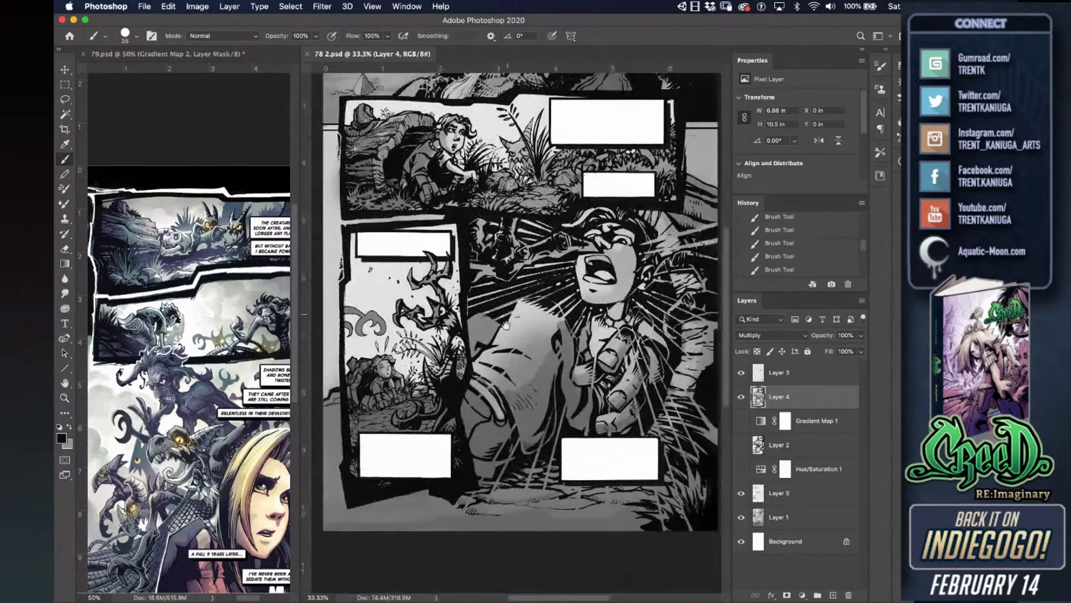
scroll(507, 290, "up", 2)
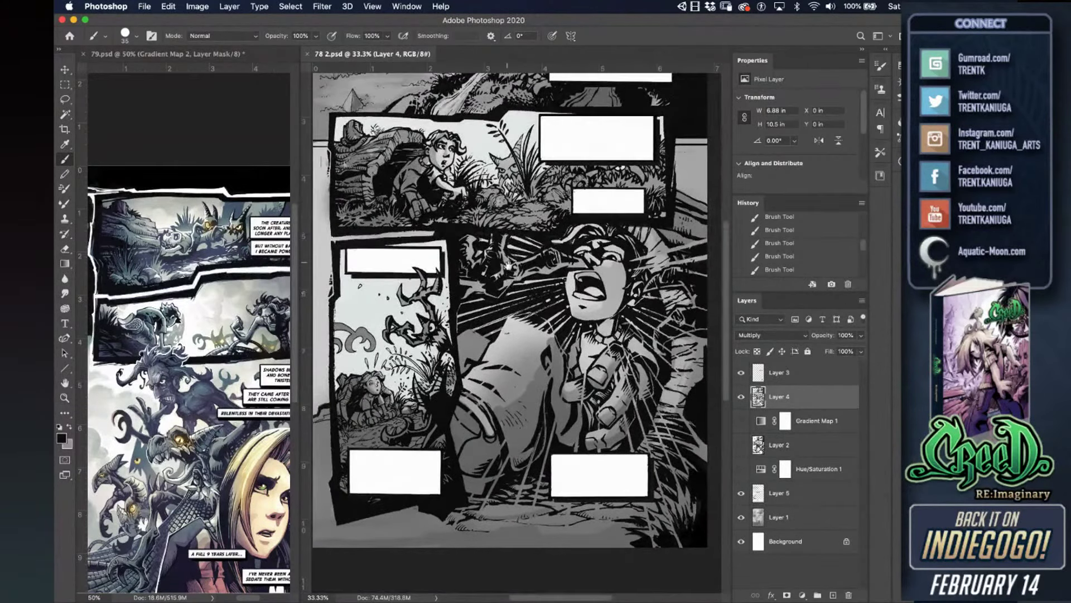
scroll(507, 261, "up", 2)
left_click(741, 421)
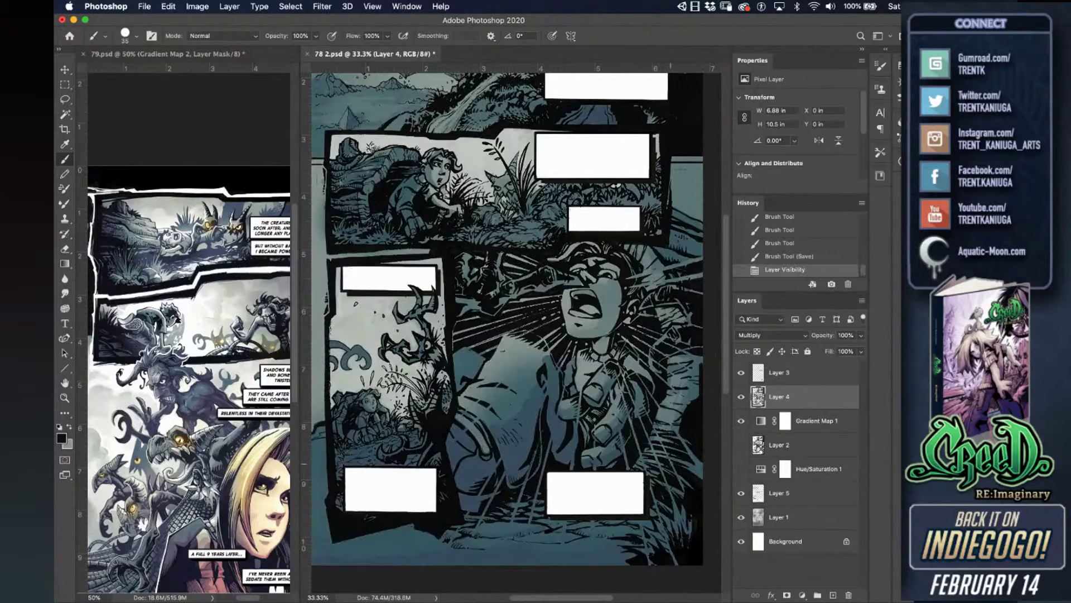
- Paint a spiky black grass silhouette along the page's bottom edge beneath the lower-right caption box
key("f")
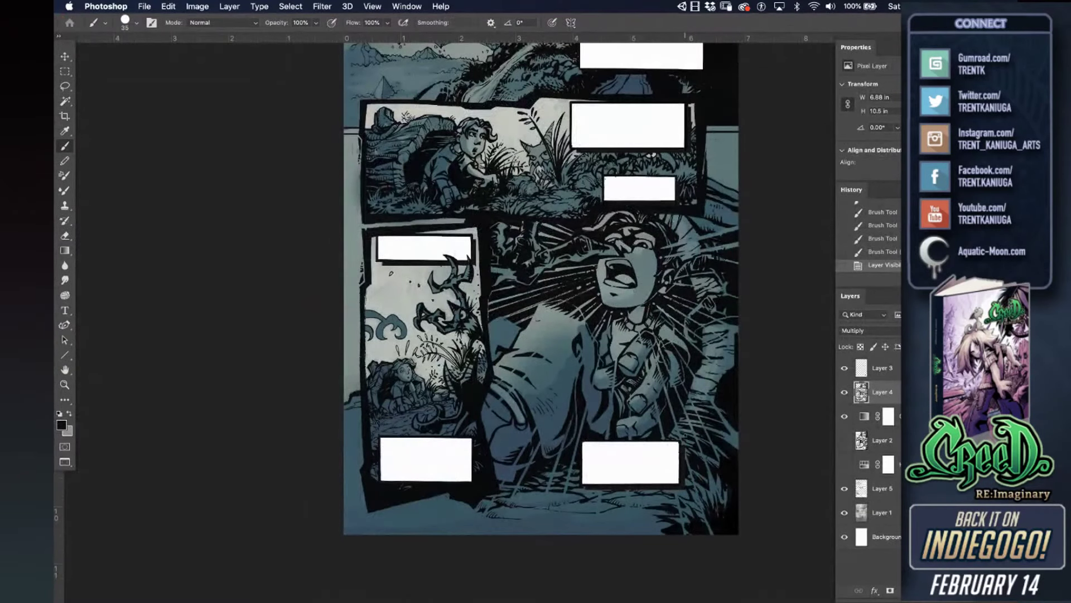
key("super+plus")
left_click_drag(646, 445, 415, 167)
mouse_move(427, 442)
left_mouse_down()
mouse_move(420, 409)
mouse_move(431, 436)
mouse_move(396, 415)
mouse_move(421, 446)
mouse_move(417, 427)
mouse_move(399, 417)
mouse_move(415, 439)
mouse_move(442, 424)
mouse_move(435, 431)
mouse_move(446, 403)
mouse_move(438, 437)
mouse_move(472, 403)
mouse_move(464, 425)
mouse_move(447, 429)
mouse_move(489, 413)
mouse_move(458, 433)
mouse_move(505, 423)
mouse_move(476, 436)
mouse_move(502, 436)
left_mouse_up()
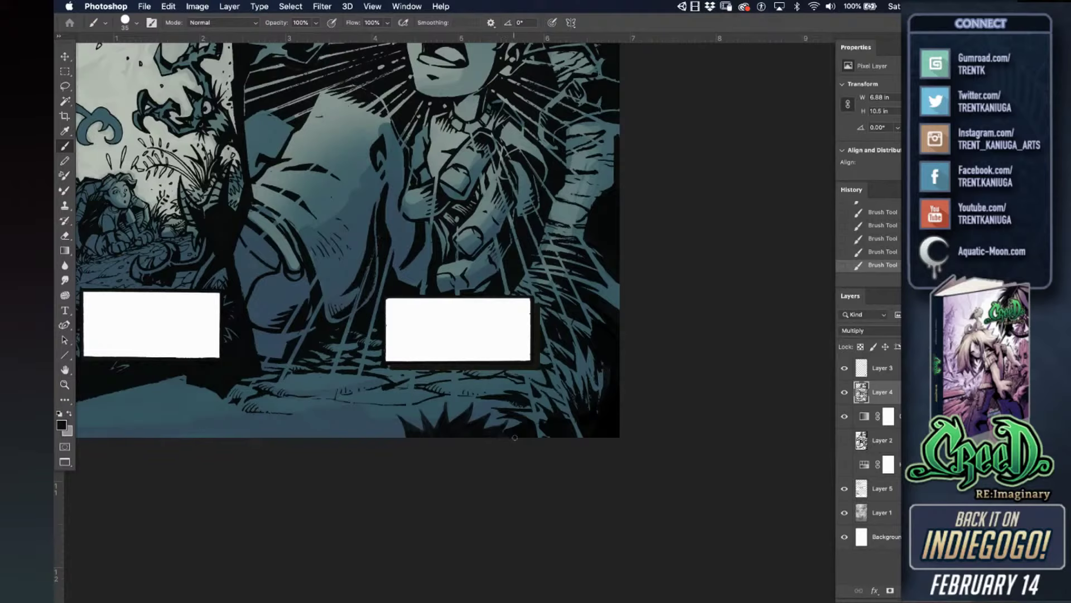
- Extend the black border under the tall panel and paint black into the page margin beside it
left_click_drag(275, 386, 404, 377)
left_click_drag(468, 273, 453, 394)
left_click_drag(462, 258, 469, 277)
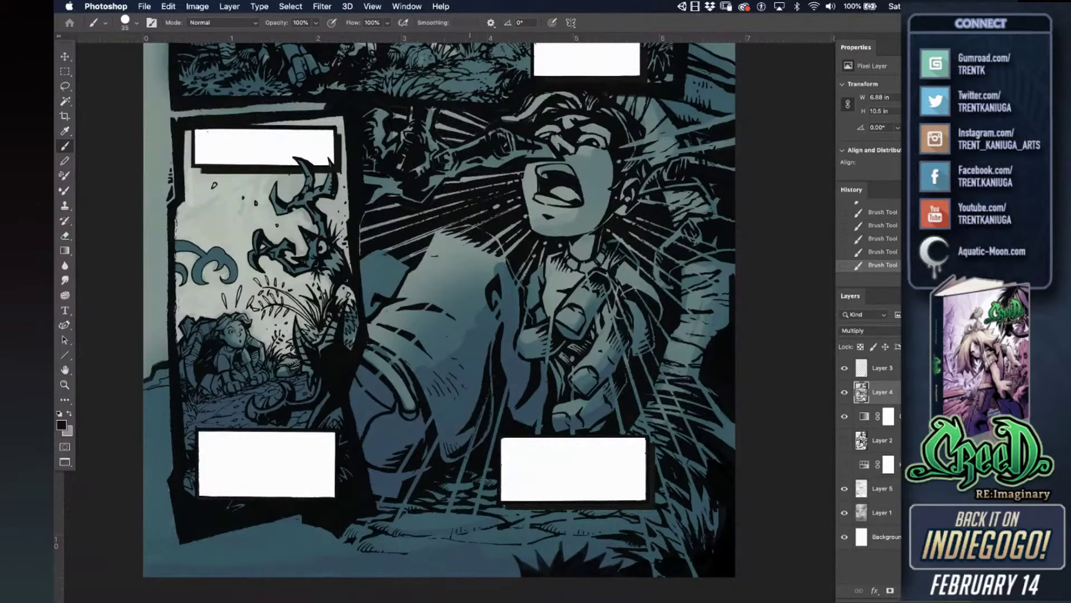
left_click_drag(437, 354, 453, 349)
left_click_drag(497, 293, 482, 313)
left_click_drag(445, 406, 457, 346)
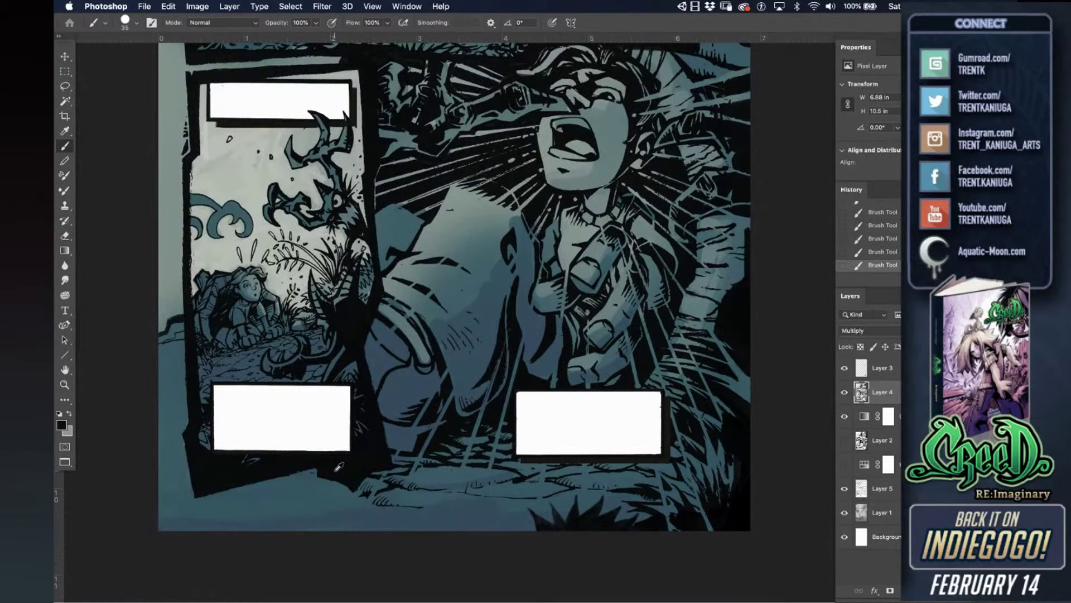
mouse_move(327, 468)
left_mouse_down()
mouse_move(290, 479)
mouse_move(312, 482)
mouse_move(269, 482)
left_mouse_up()
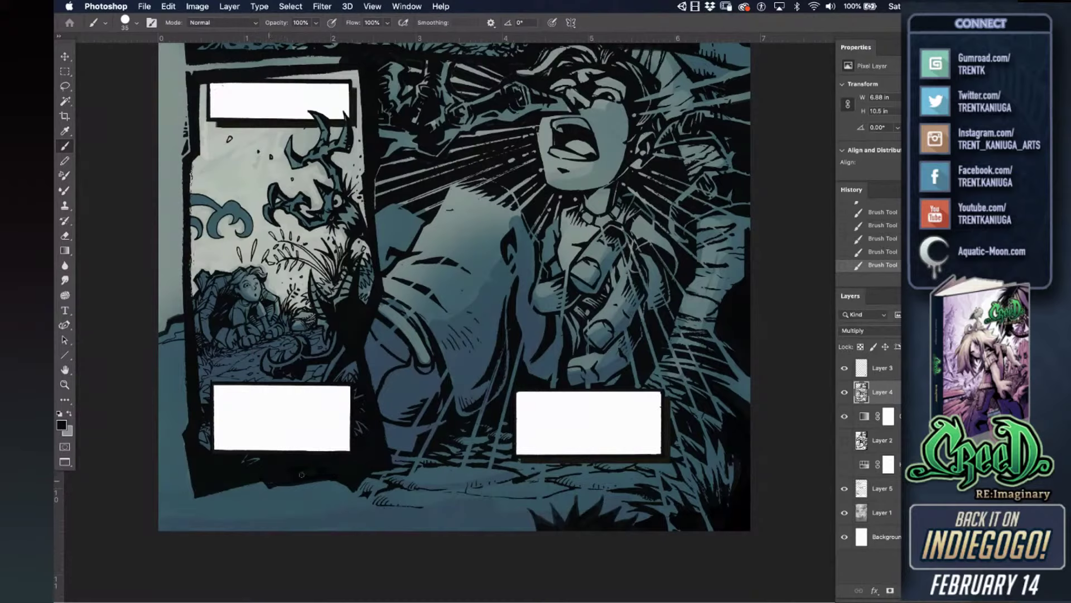
mouse_move(168, 373)
left_mouse_down()
mouse_move(163, 384)
mouse_move(182, 385)
mouse_move(157, 376)
mouse_move(172, 328)
mouse_move(163, 339)
left_mouse_up()
mouse_move(176, 383)
left_mouse_down()
mouse_move(183, 392)
mouse_move(148, 395)
mouse_move(183, 394)
mouse_move(154, 406)
mouse_move(181, 403)
mouse_move(157, 393)
mouse_move(186, 398)
mouse_move(179, 410)
mouse_move(195, 386)
left_mouse_up()
left_click_drag(664, 412, 577, 449)
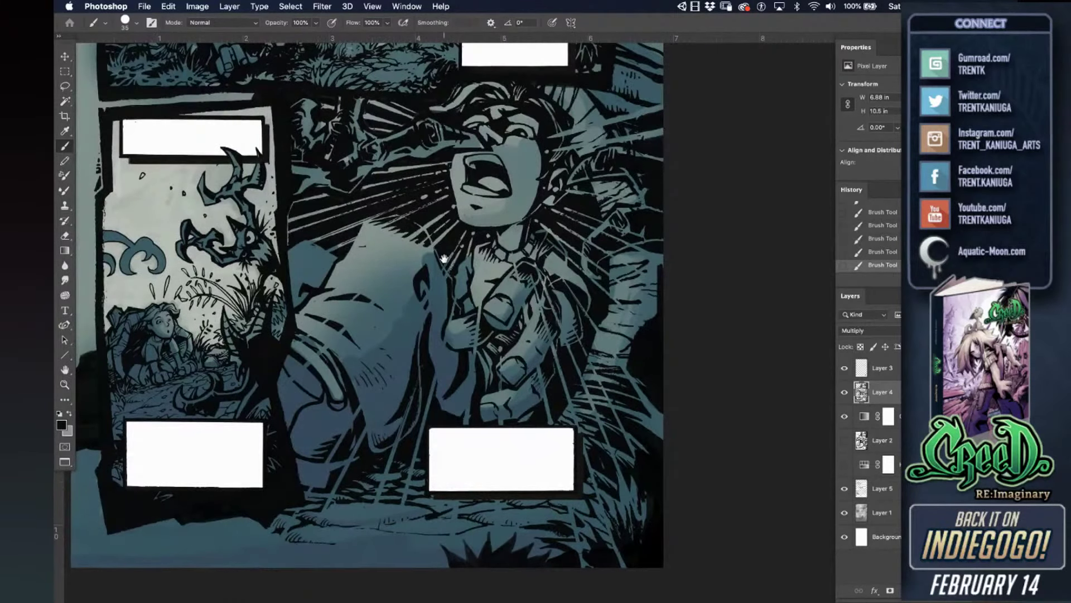
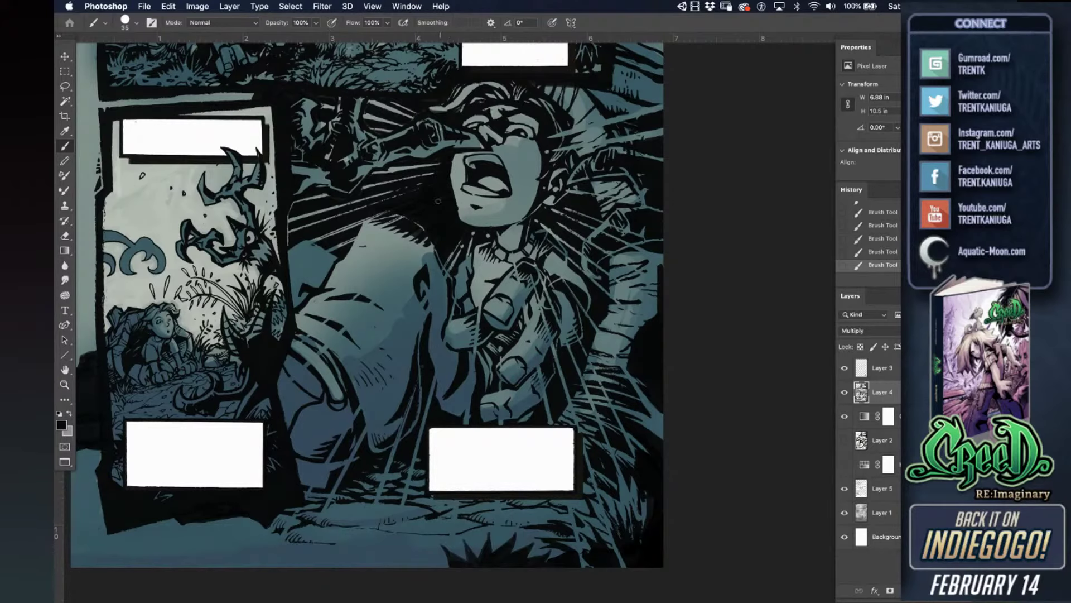
- Undo the last black brush stroke and check the full page
left_click_drag(359, 180, 465, 422)
key("super+minus")
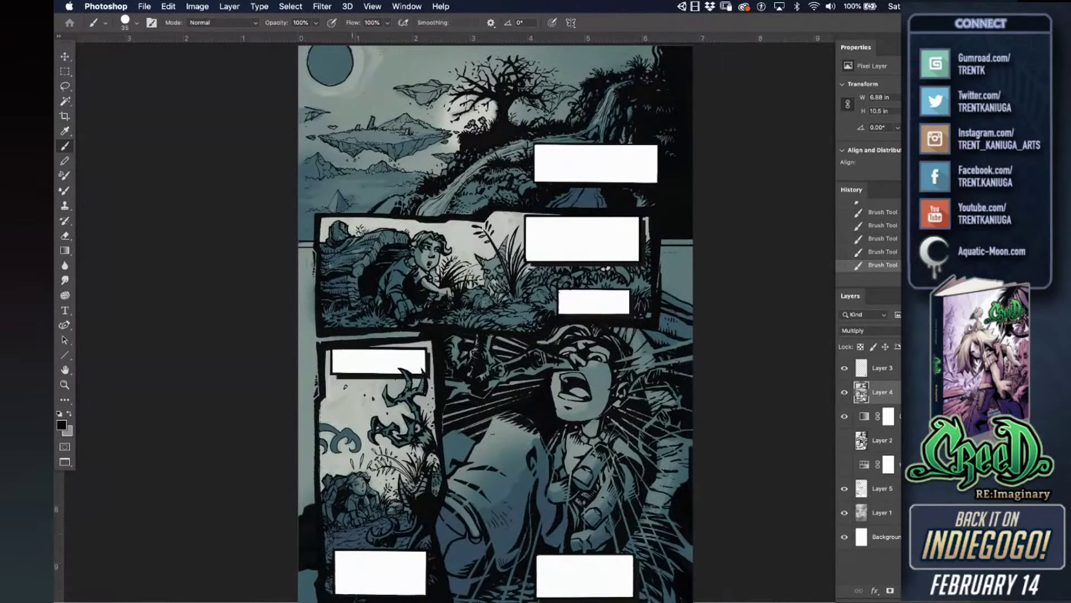
key("super+z")
left_click_drag(501, 352, 484, 336)
mouse_move(385, 260)
left_mouse_down()
mouse_move(510, 215)
mouse_move(549, 160)
left_mouse_up()
key("super+z")
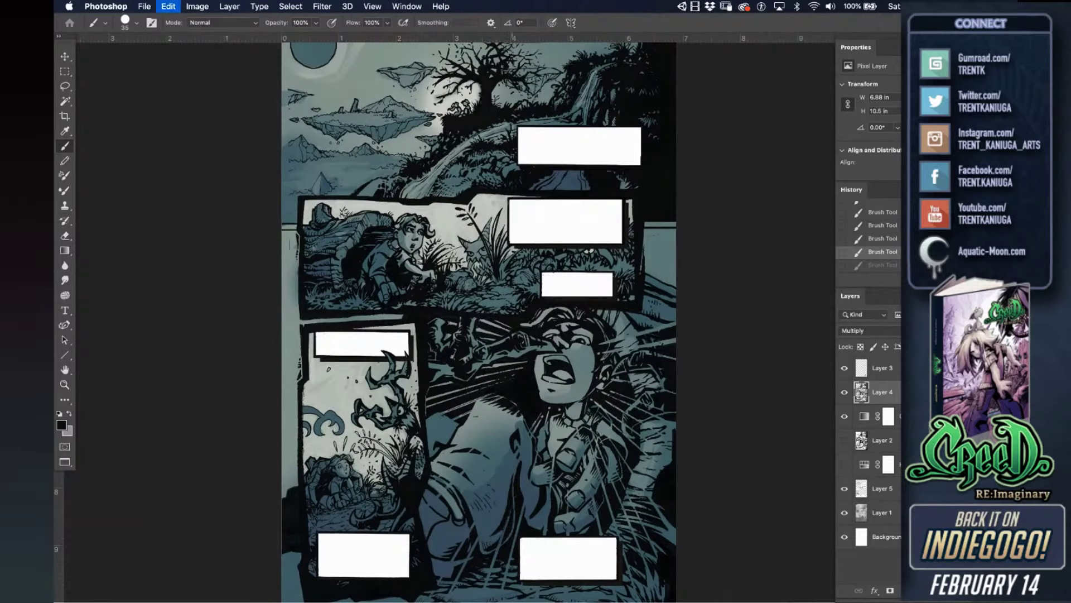
left_click_drag(557, 416, 388, 474)
key("super+z")
- Paint black over the thin speed lines above the screaming boy's outstretched arm
left_click_drag(493, 359, 451, 299)
key("super+equal")
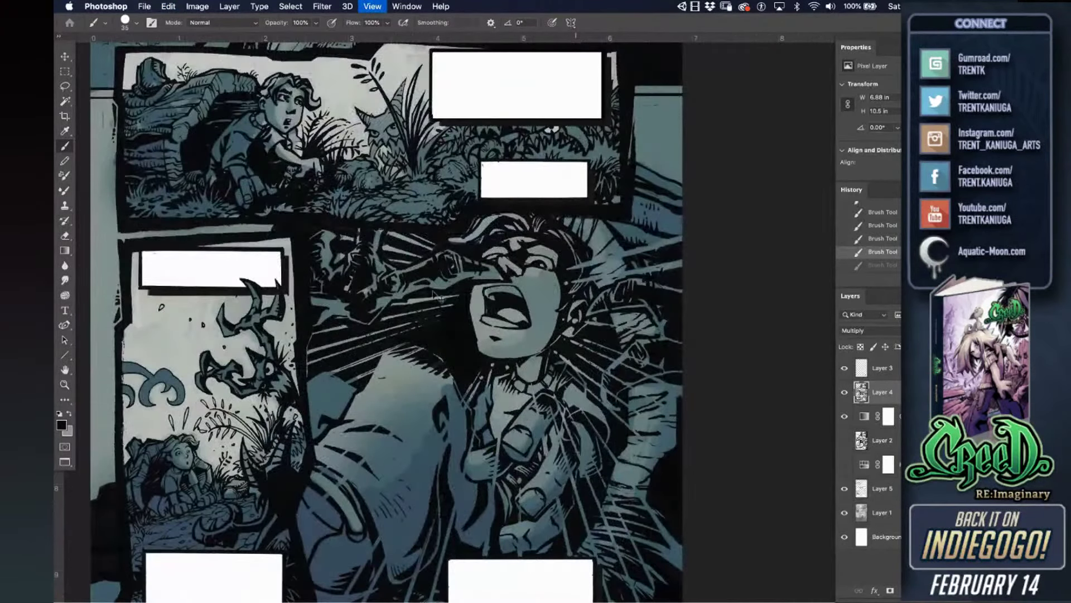
key("super+equal")
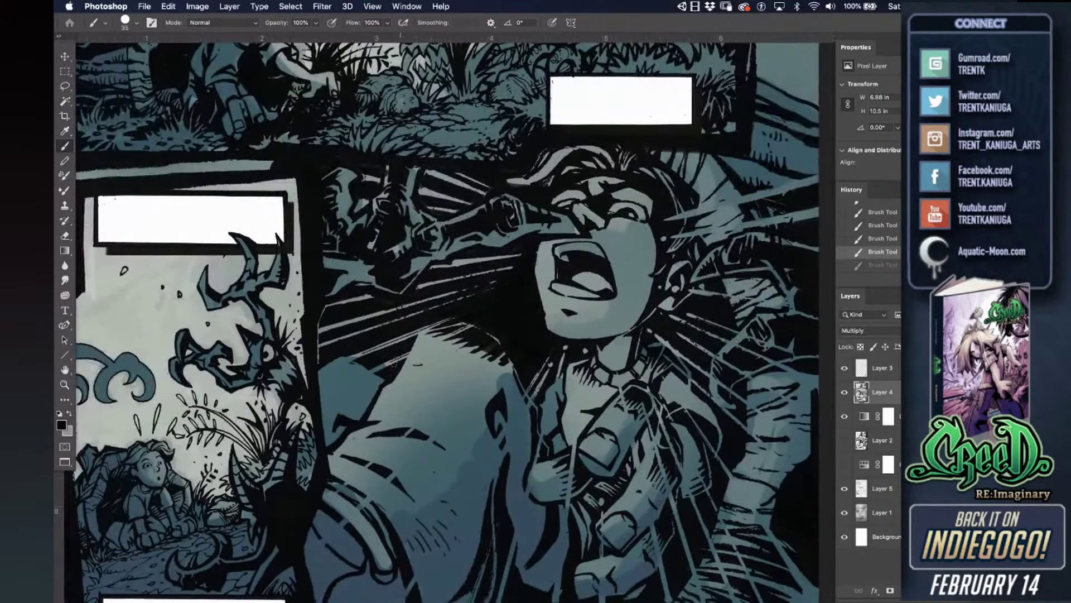
mouse_move(375, 369)
left_mouse_down()
mouse_move(347, 351)
mouse_move(430, 325)
left_mouse_up()
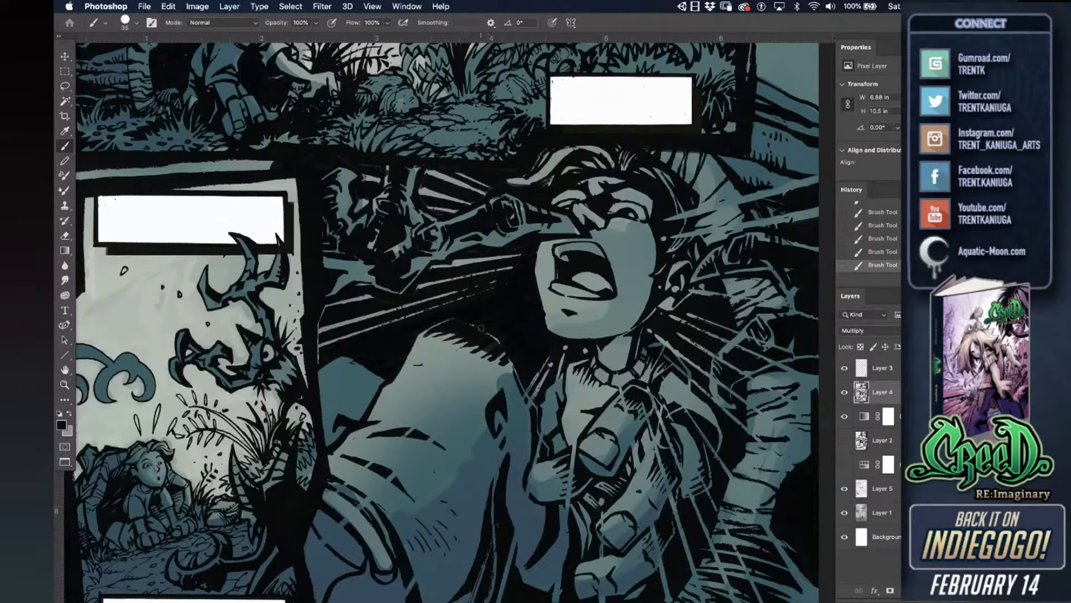
- Fill the light rays behind the screaming boy's neck and shoulder with black
mouse_move(666, 284)
left_mouse_down()
mouse_move(580, 275)
mouse_move(563, 260)
left_mouse_up()
scroll(562, 260, "right", 3)
scroll(562, 260, "down", 2)
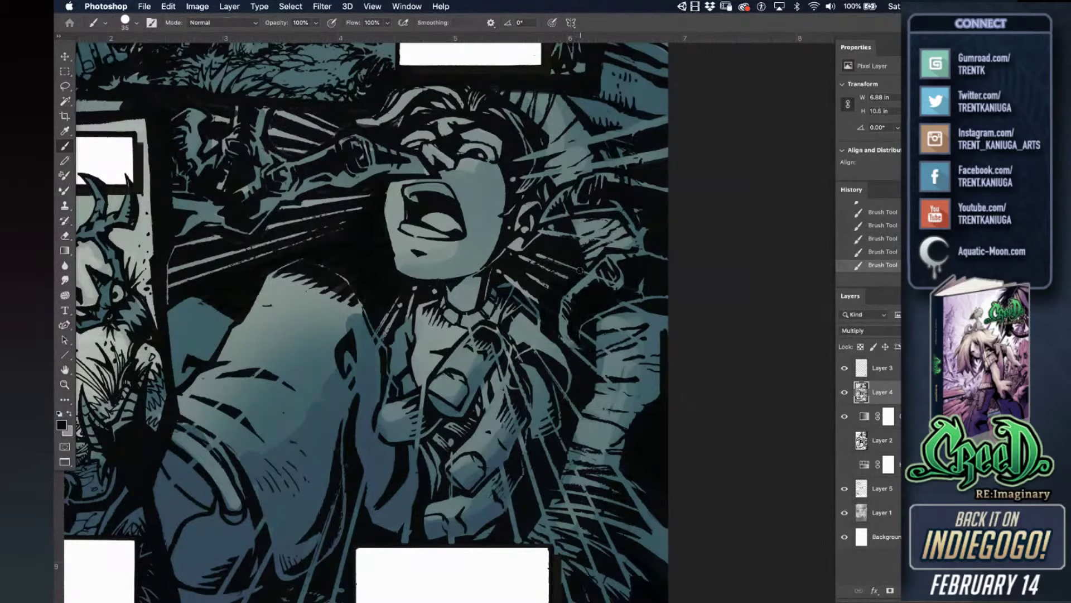
mouse_move(558, 271)
left_mouse_down()
mouse_move(541, 285)
mouse_move(555, 256)
mouse_move(563, 267)
mouse_move(521, 277)
mouse_move(534, 264)
mouse_move(511, 256)
mouse_move(523, 258)
mouse_move(506, 270)
mouse_move(543, 301)
mouse_move(552, 242)
mouse_move(540, 235)
mouse_move(576, 244)
left_mouse_up()
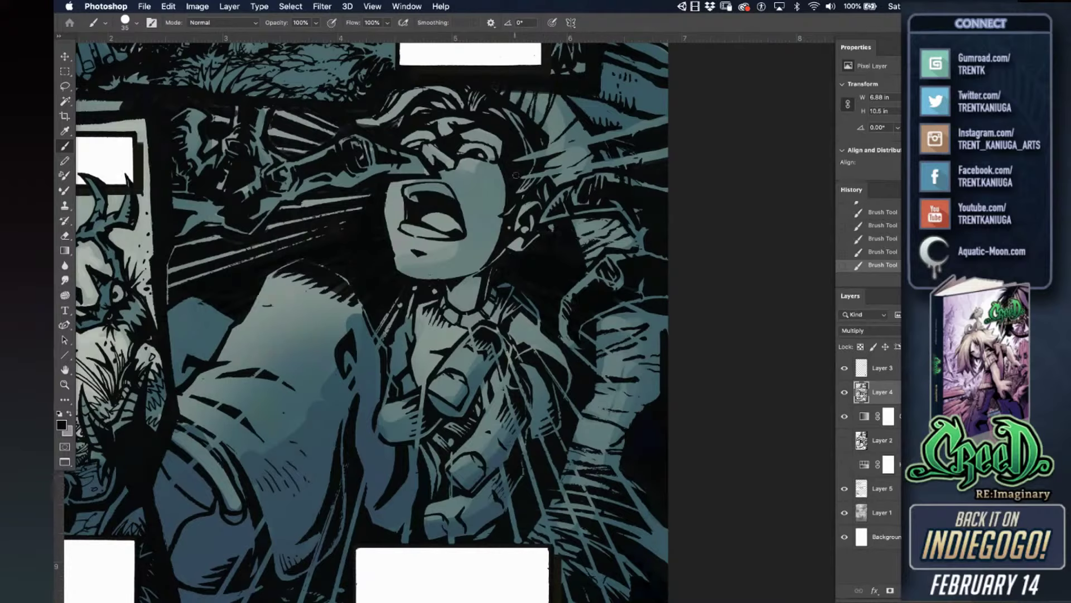
- Paint out the light rays beside the screaming boy's head with black, refining the edges with smaller brush sizes
mouse_move(536, 168)
left_mouse_down()
mouse_move(533, 179)
mouse_move(546, 165)
left_mouse_up()
left_click_drag(614, 161, 664, 159)
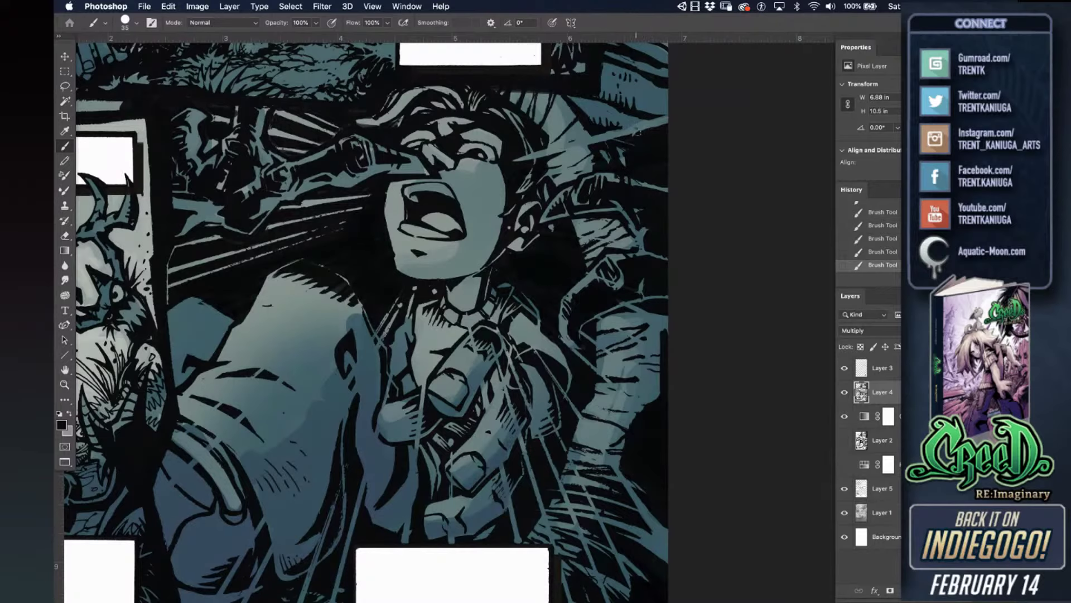
key("bracketleft")
key("super+z")
mouse_move(627, 130)
left_mouse_down()
mouse_move(638, 118)
mouse_move(636, 135)
left_mouse_up()
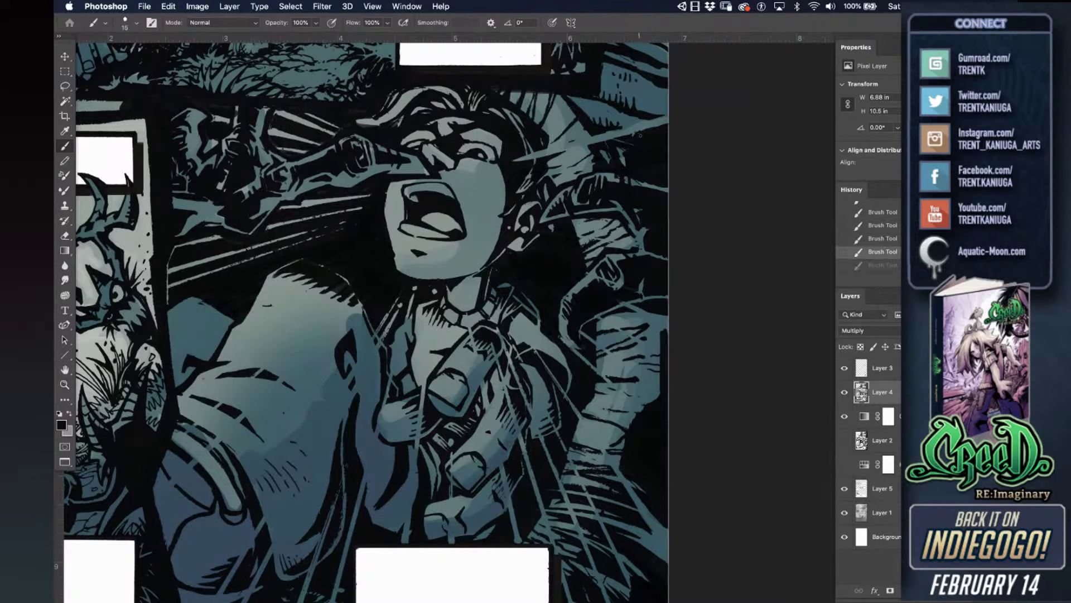
key("super+z")
key("shift+super+z")
key("bracketright")
key("bracketright")
key("bracketright")
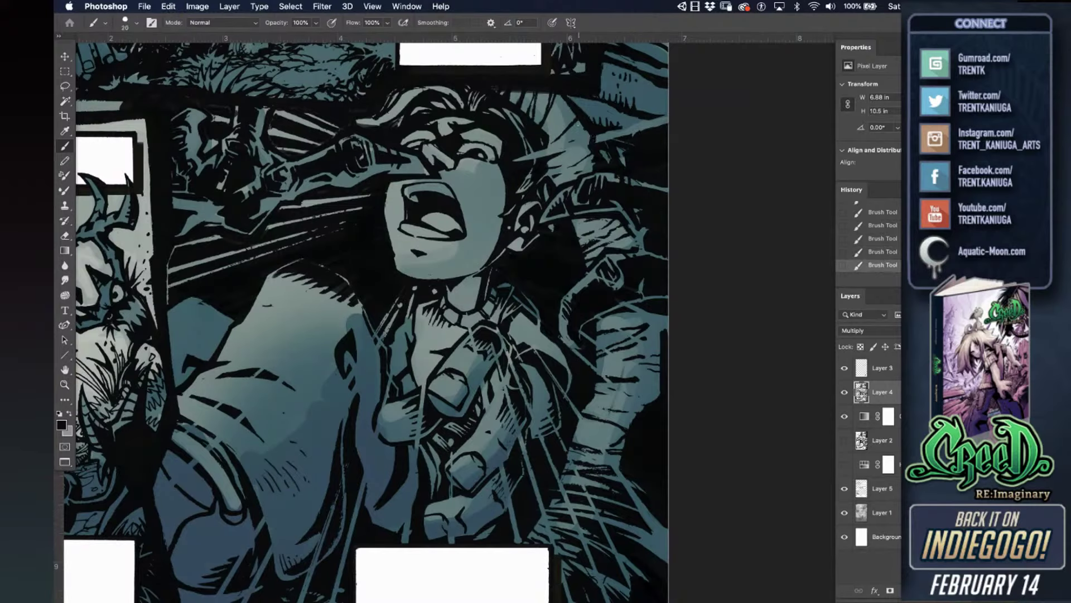
mouse_move(596, 136)
left_mouse_down()
mouse_move(635, 136)
mouse_move(620, 141)
left_mouse_up()
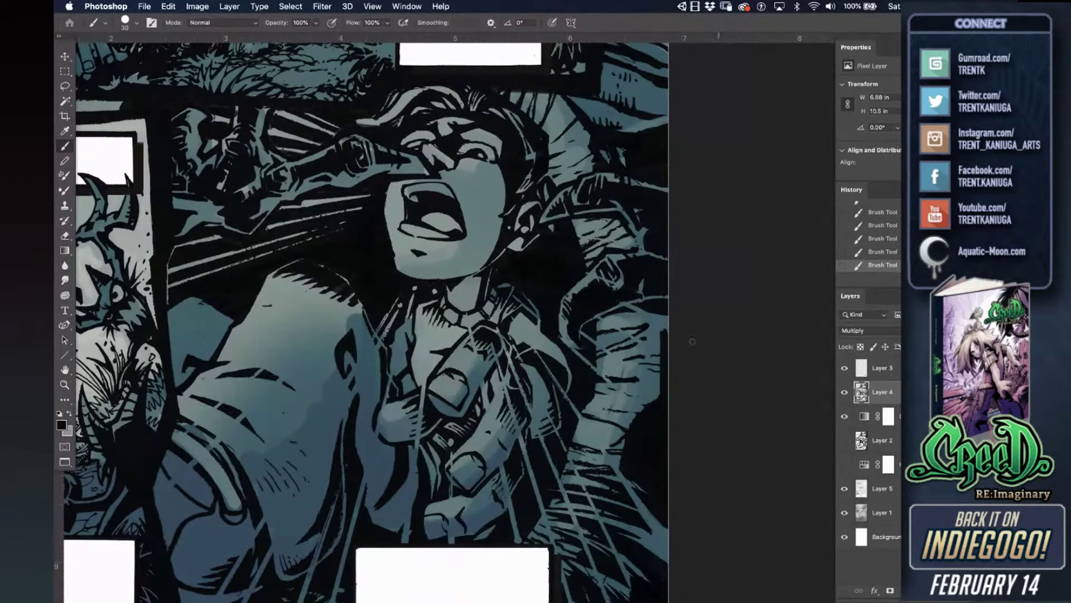
- Switch the brush colour to white and paint a light strand into the dark hair beside the screaming boy's face
key("x")
key("bracketleft")
key("super+z")
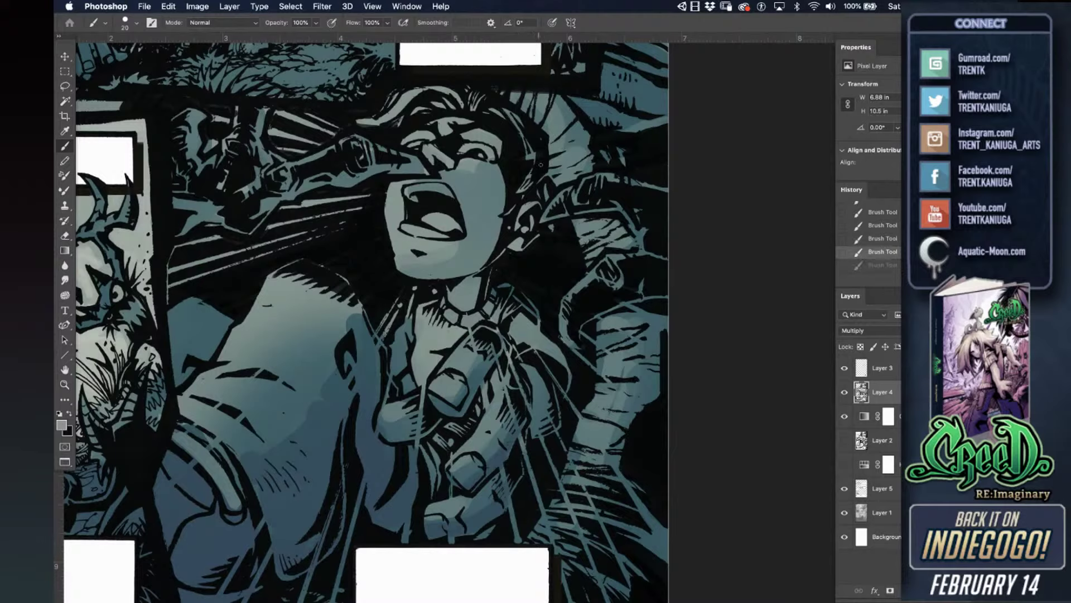
key("d")
key("x")
mouse_move(507, 114)
left_mouse_down()
mouse_move(519, 174)
mouse_move(522, 150)
left_mouse_up()
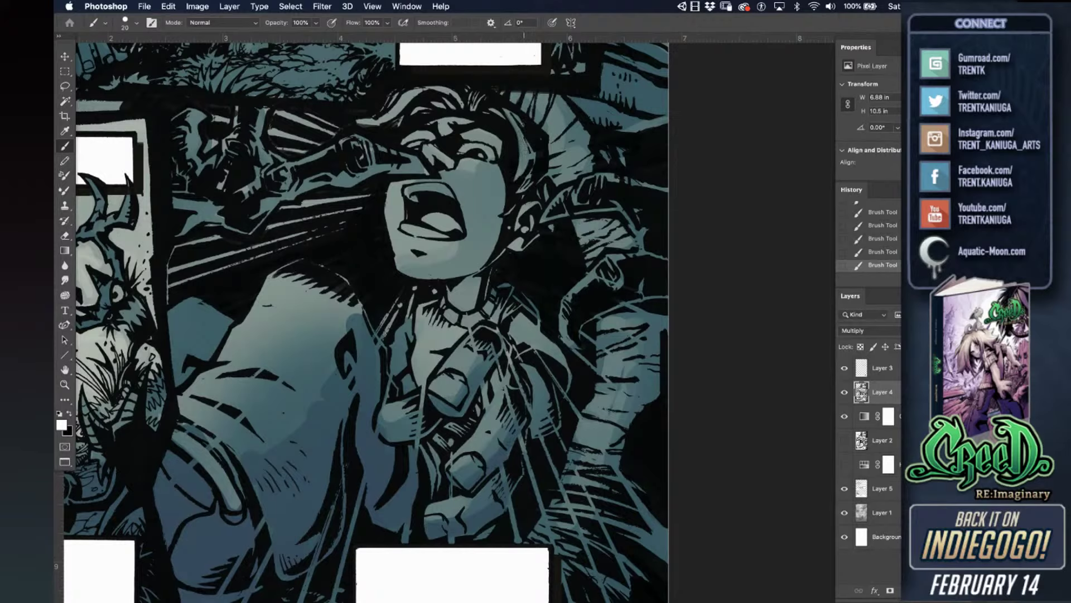
mouse_move(526, 146)
left_mouse_down()
mouse_move(520, 131)
mouse_move(515, 193)
left_mouse_up()
left_click_drag(533, 149, 529, 180)
mouse_move(459, 151)
left_mouse_down()
mouse_move(470, 199)
mouse_move(546, 197)
left_mouse_up()
left_click_drag(436, 196, 486, 198)
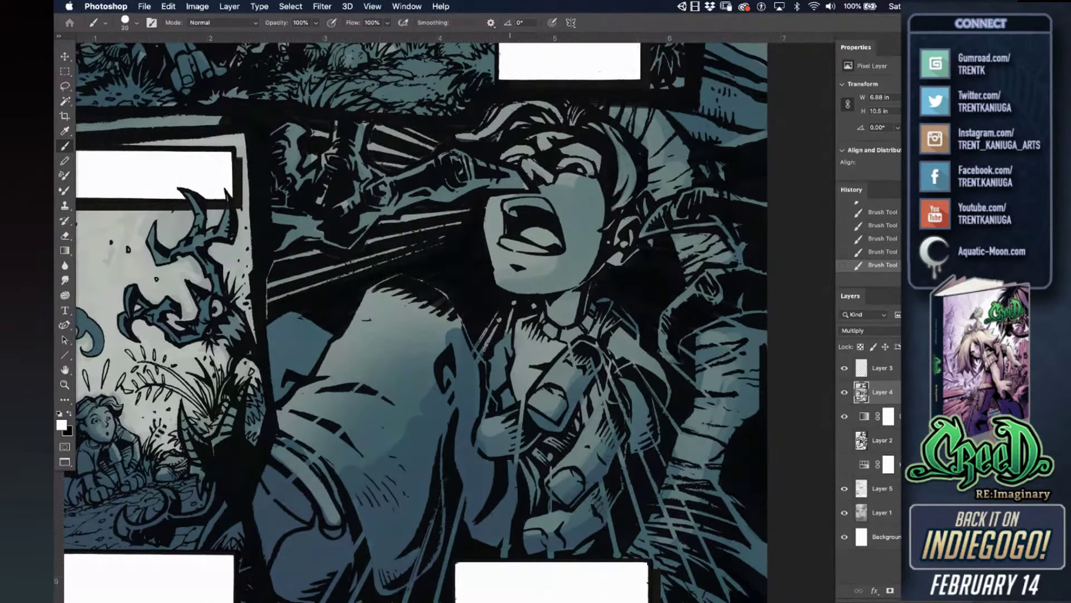
- Return to the side-by-side view and compare page 78 with page 79
key("super+0")
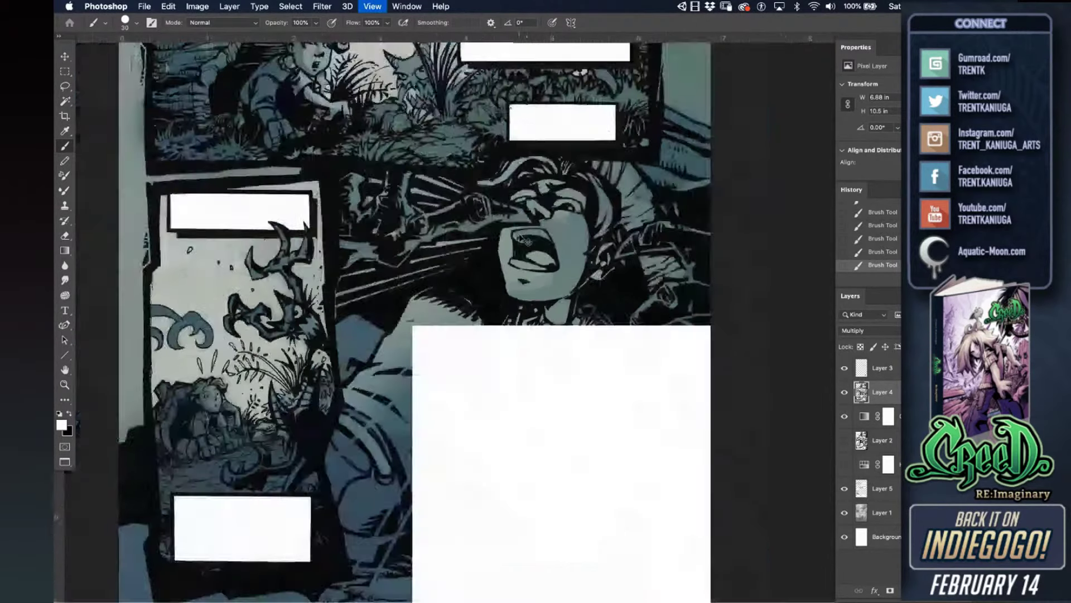
key("f")
left_click_drag(414, 237, 482, 340)
key("f")
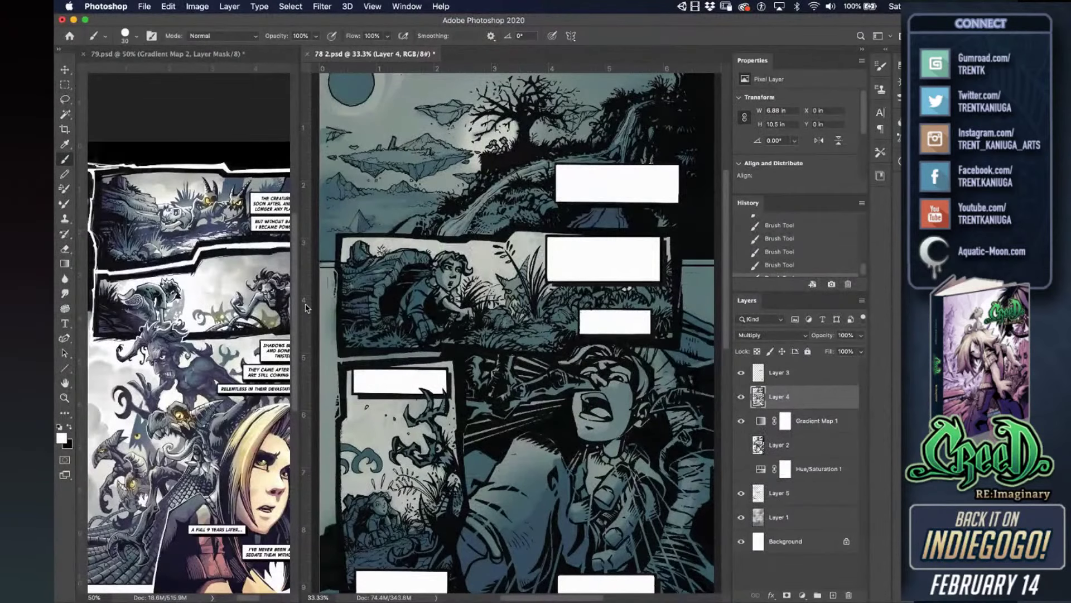
left_click_drag(303, 307, 301, 306)
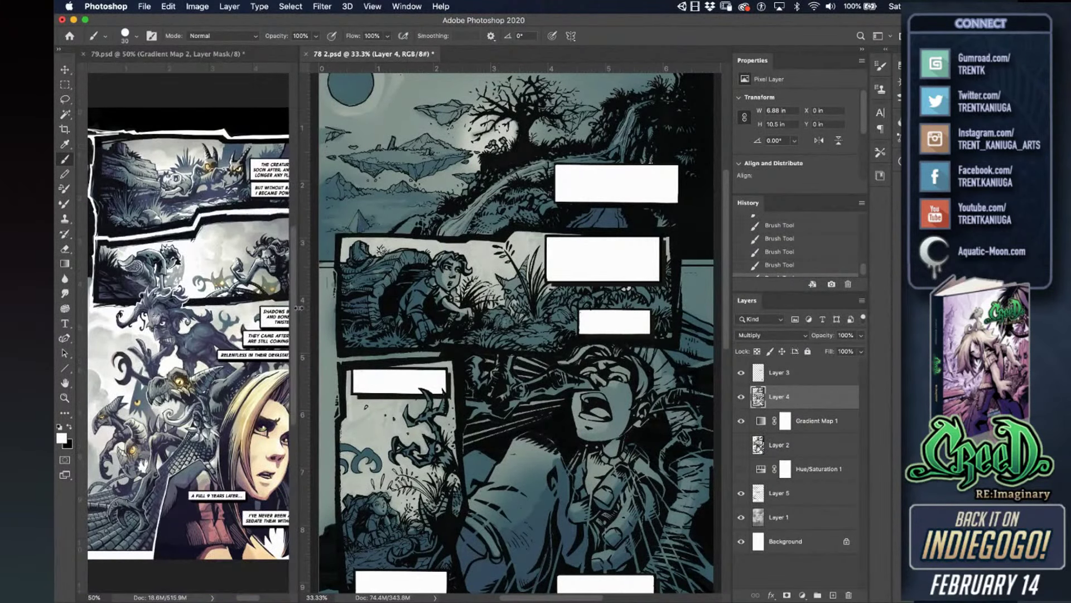
left_click(212, 90)
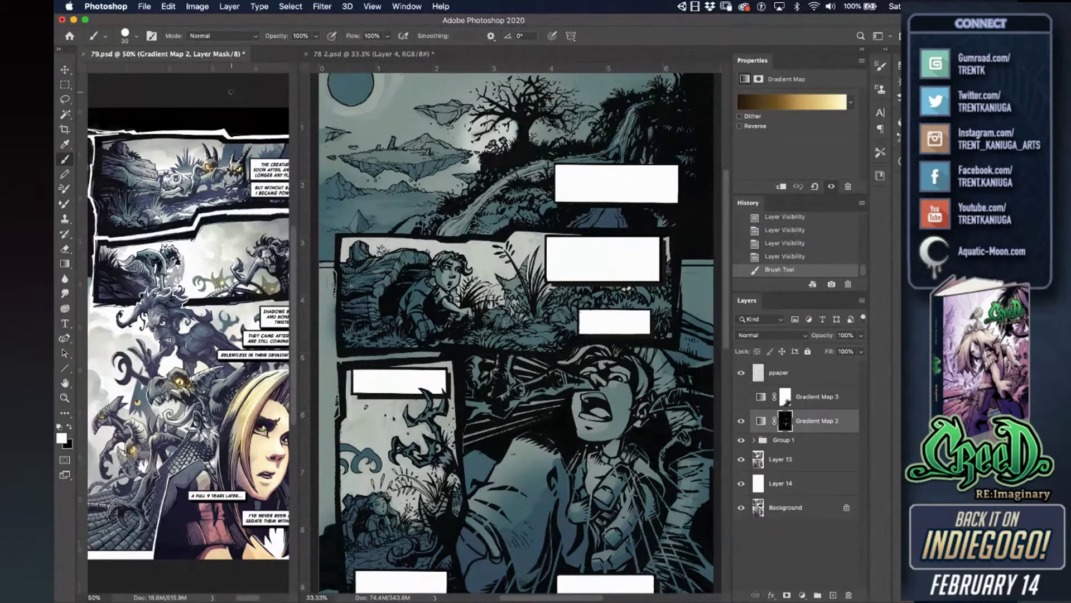
left_click(609, 270)
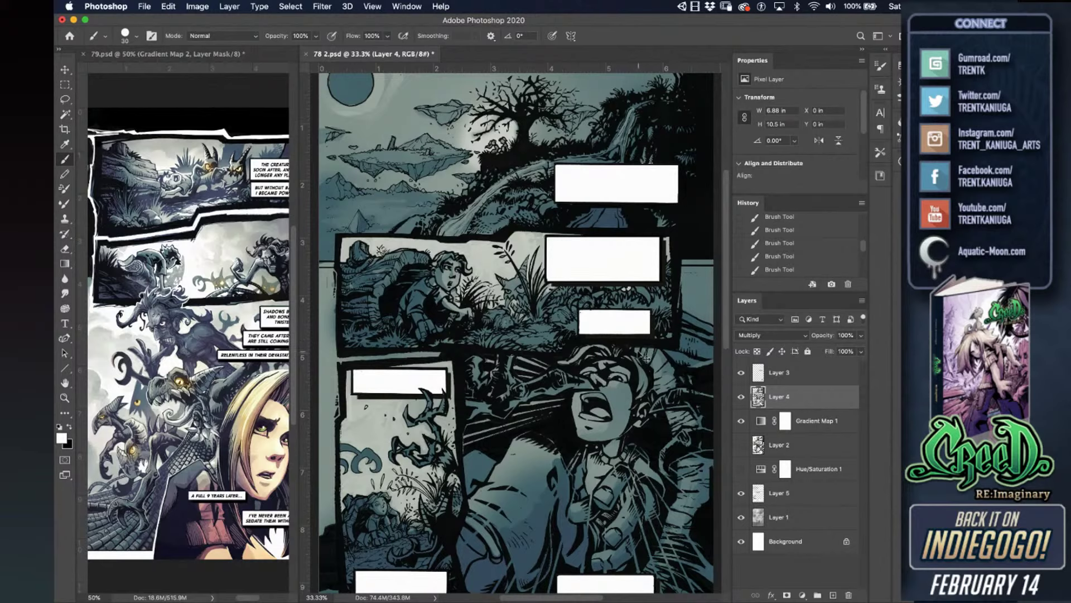
- Compare page 78 with the Gradient Map 1 layer hidden and shown, leaving it on
left_click(742, 422)
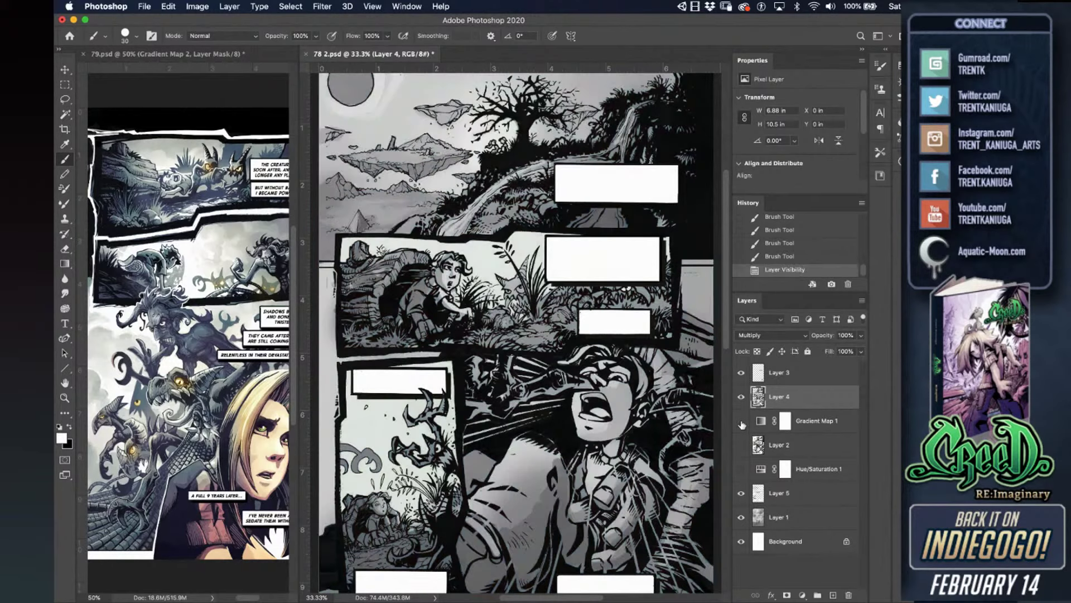
left_click(742, 423)
left_click(742, 424)
left_click(742, 427)
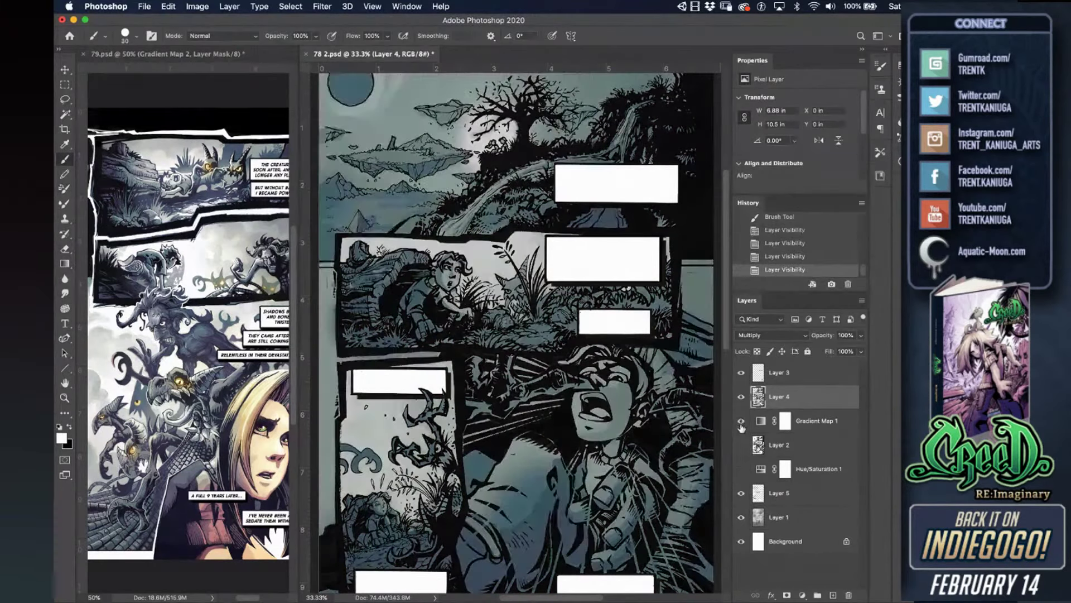
scroll(515, 326, "up", 1)
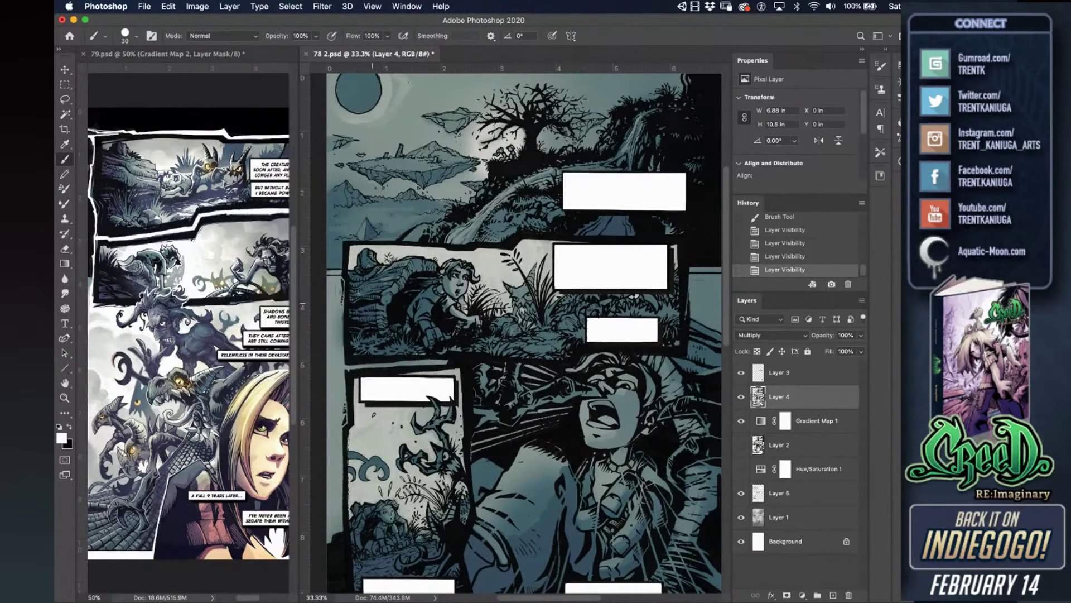
- Enlarge page 79 to 66.7%, widen its window to study its colouring, and undo the stray brush stroke
left_click(205, 326)
key("super+equal")
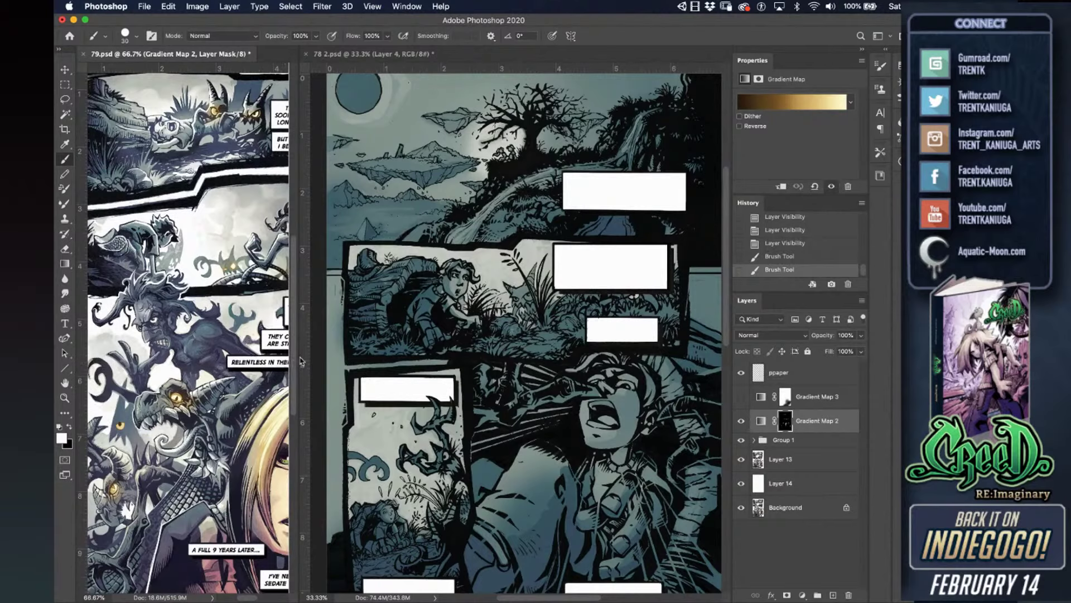
left_click_drag(298, 358, 372, 354)
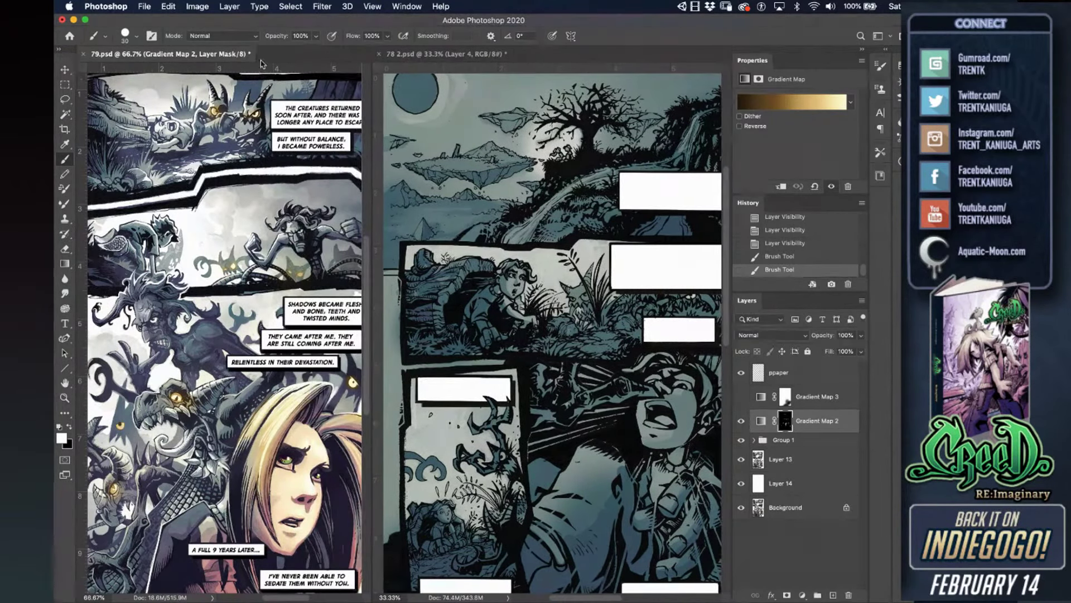
mouse_move(281, 227)
left_mouse_down()
mouse_move(233, 203)
mouse_move(290, 230)
left_mouse_up()
key("super+z")
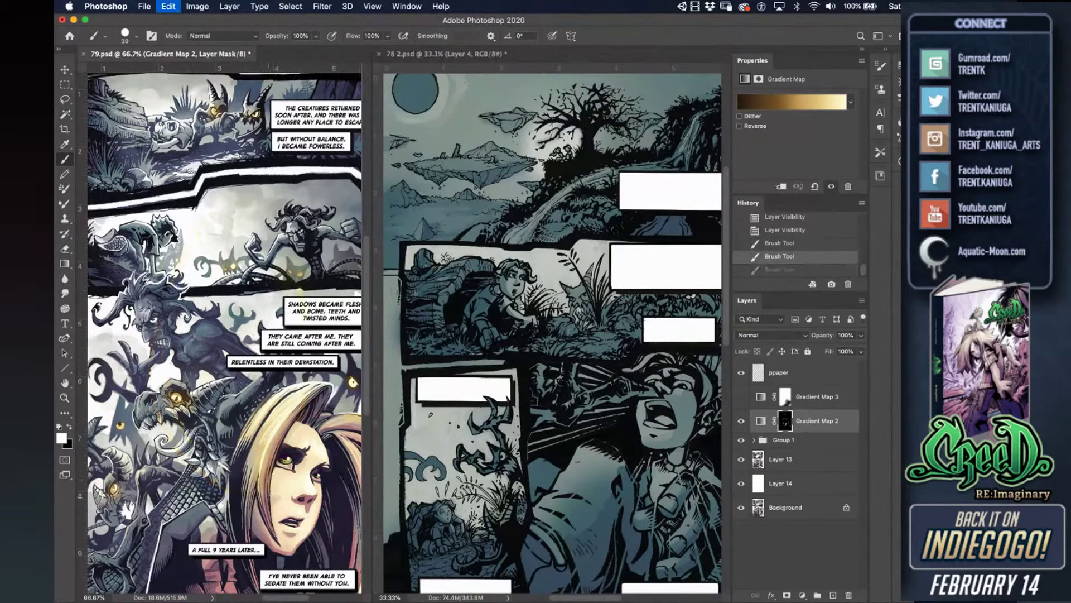
left_click_drag(286, 479, 244, 322)
left_click_drag(167, 140, 231, 323)
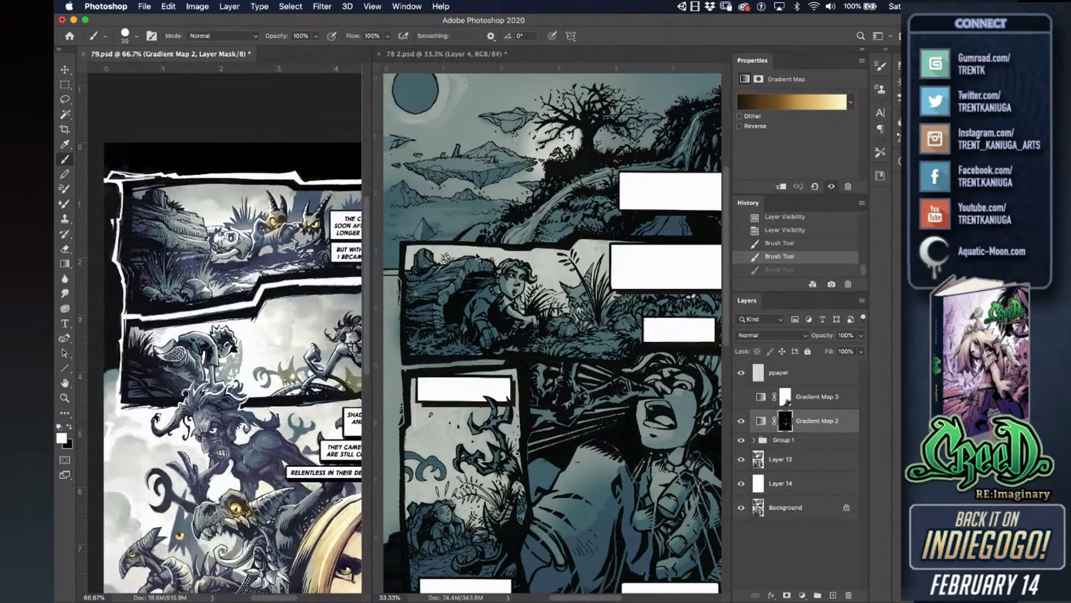
- Select the top panel's sky on Layer 1 of page 78 with the Magic Wand, adding the area by the distant mountains
left_click(529, 208)
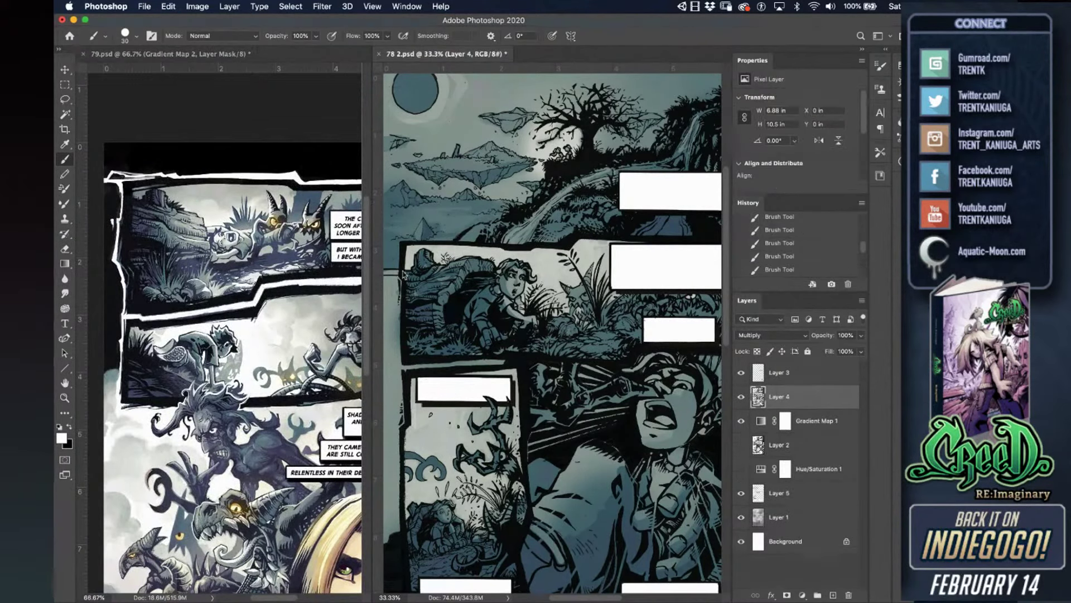
key("f")
left_click_drag(478, 191, 415, 244)
left_click(881, 513)
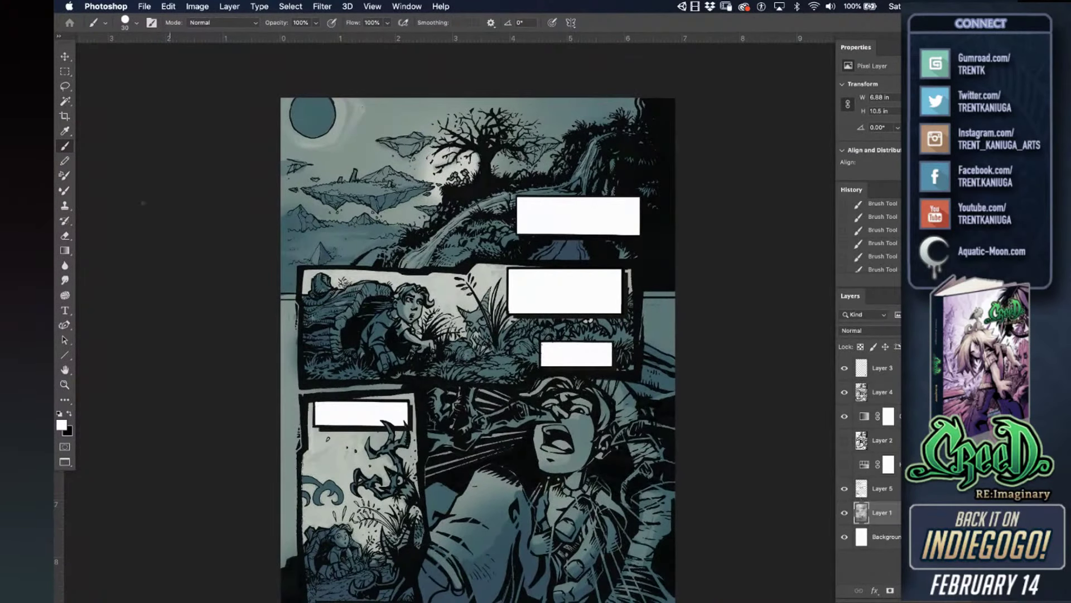
left_click(65, 101)
left_click(401, 156)
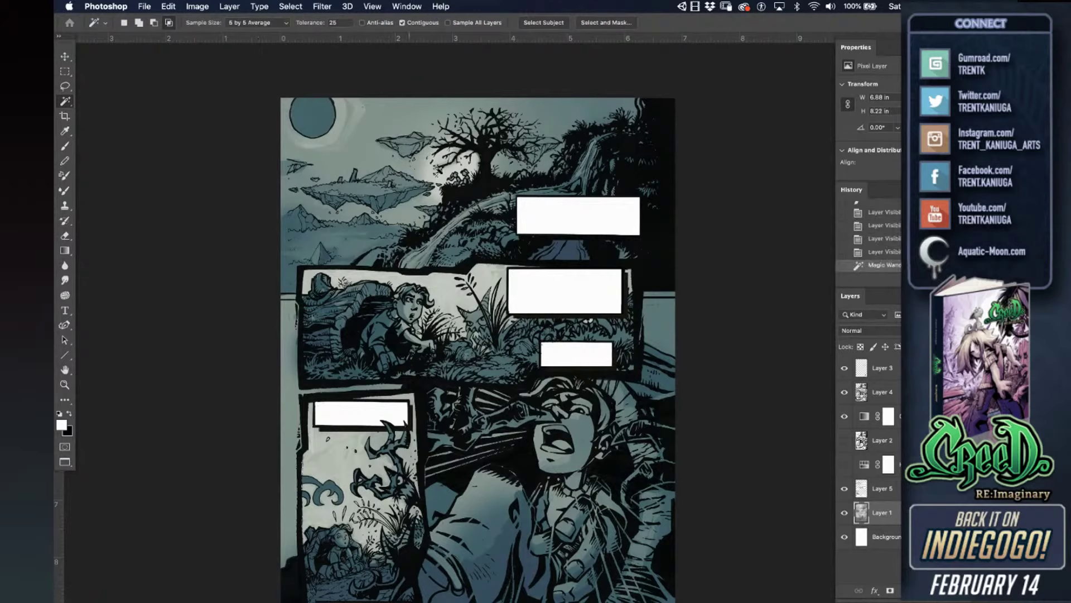
key("super+equal")
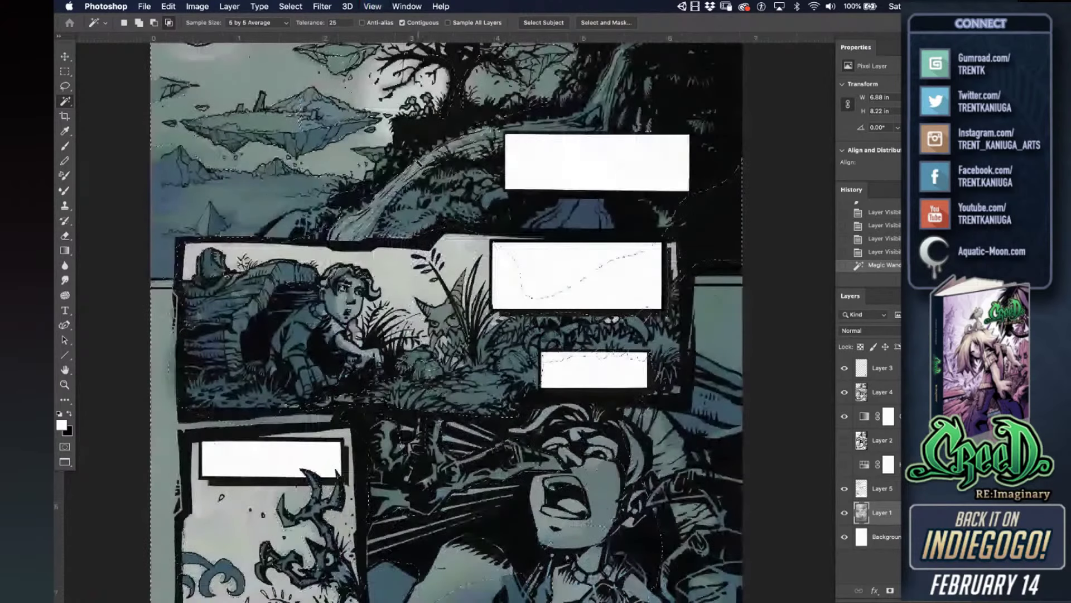
left_click_drag(418, 204, 435, 326)
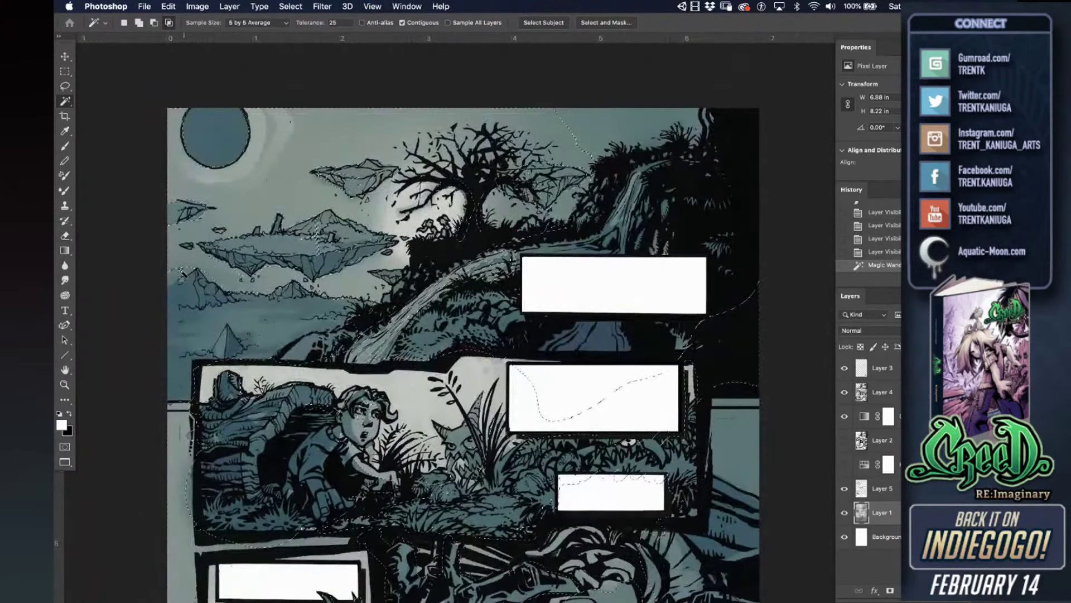
left_click(167, 311, "shift")
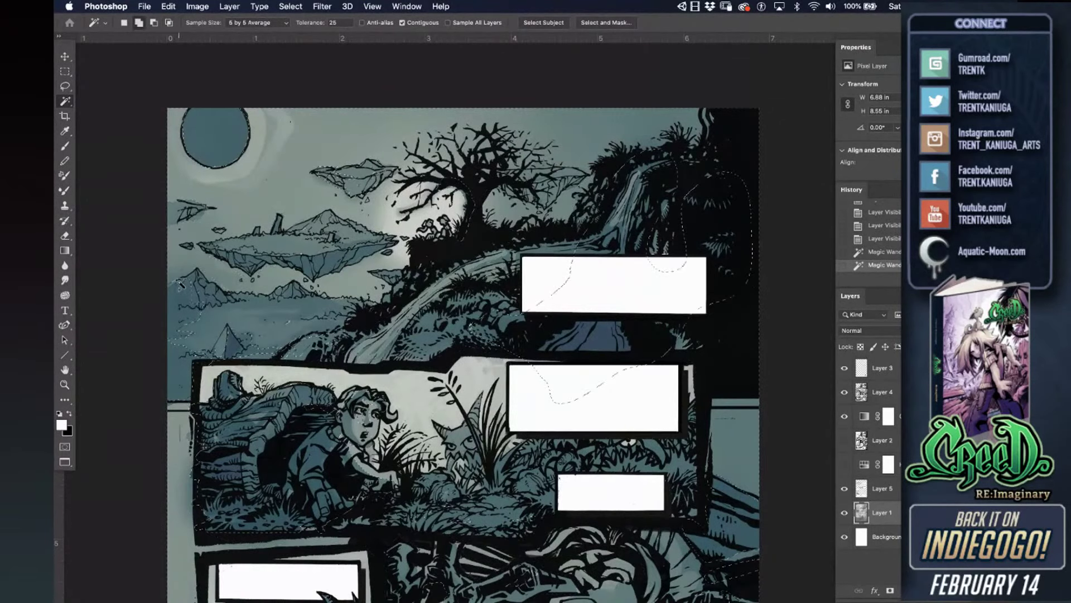
- Switch to the Brush tool with the Airbrush preset and enlarge the tip enough to cover broad areas of sky
left_click(65, 235)
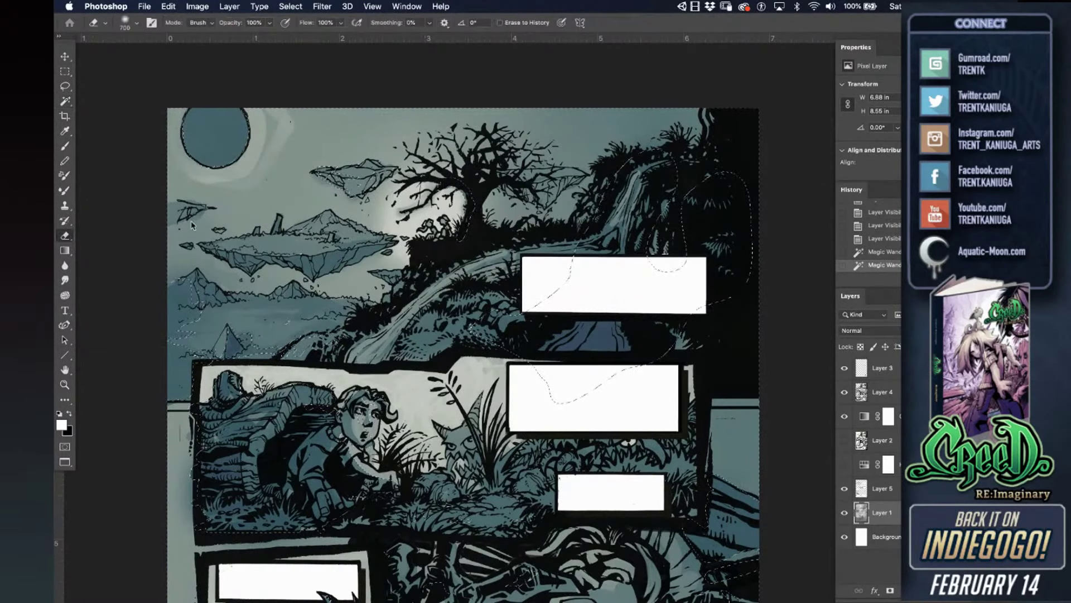
left_click(65, 145)
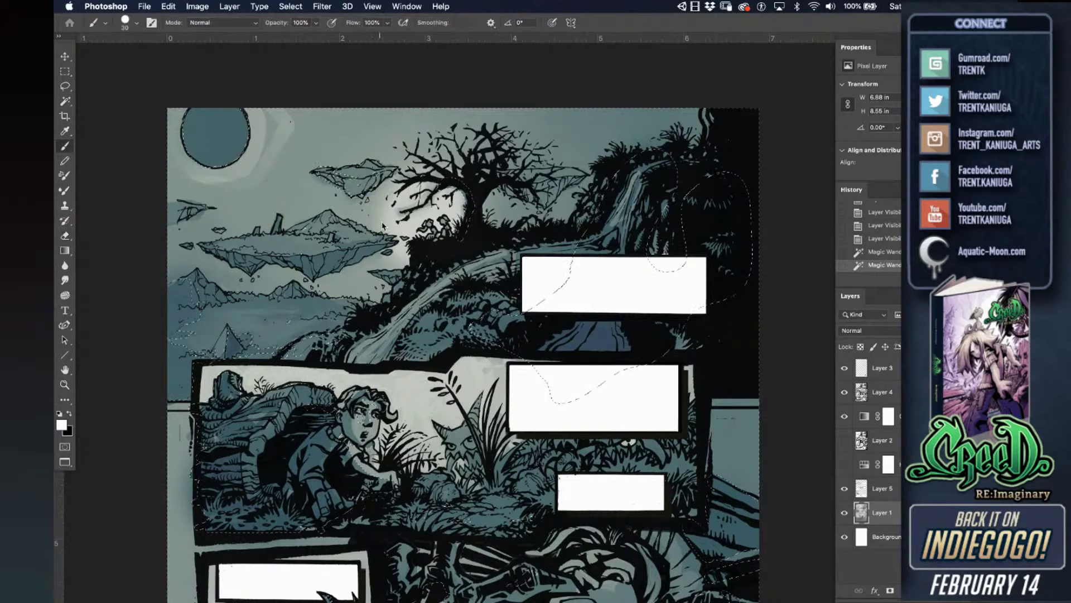
right_click(435, 270)
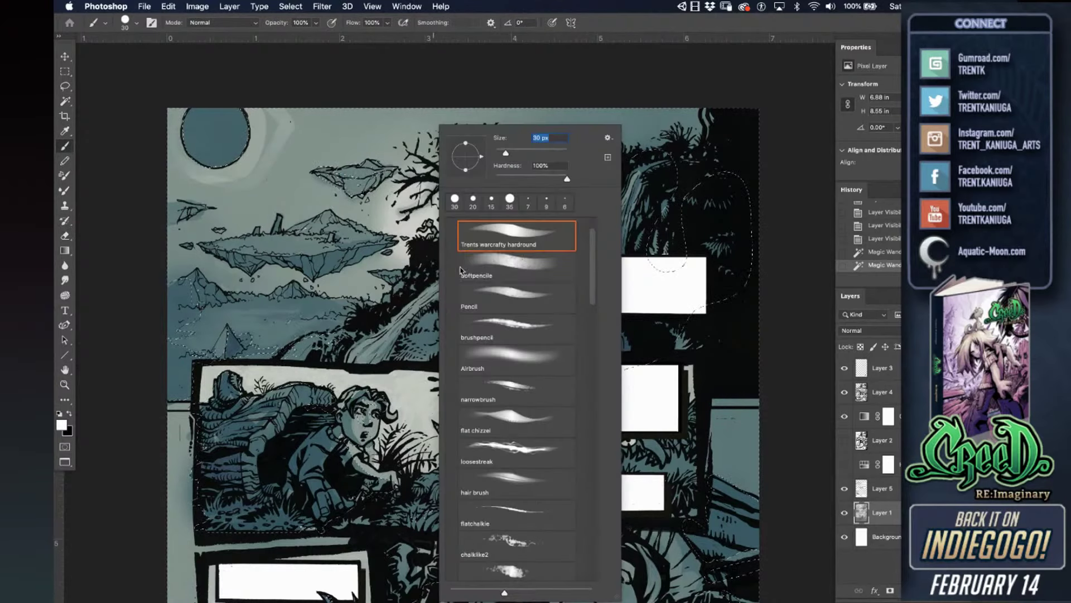
double_click(555, 365)
key("bracketright")
key("bracketright")
key("bracketright")
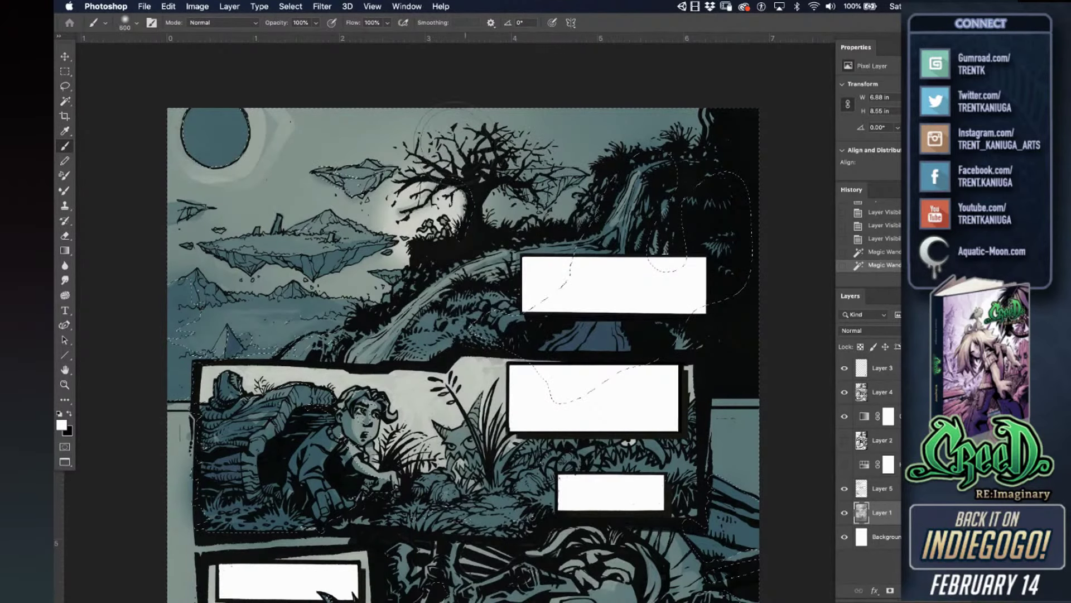
key("bracketright")
key("bracketright")
key("bracketright")
key("bracketright")
key("bracketright")
key("bracketright")
key("bracketright")
key("bracketright")
key("bracketright")
- Try brightening the sky behind the tree with a light tone sampled beside it, and undo the stroke
left_click(427, 214, "alt")
key("bracketright")
left_click(425, 200)
key("super+z")
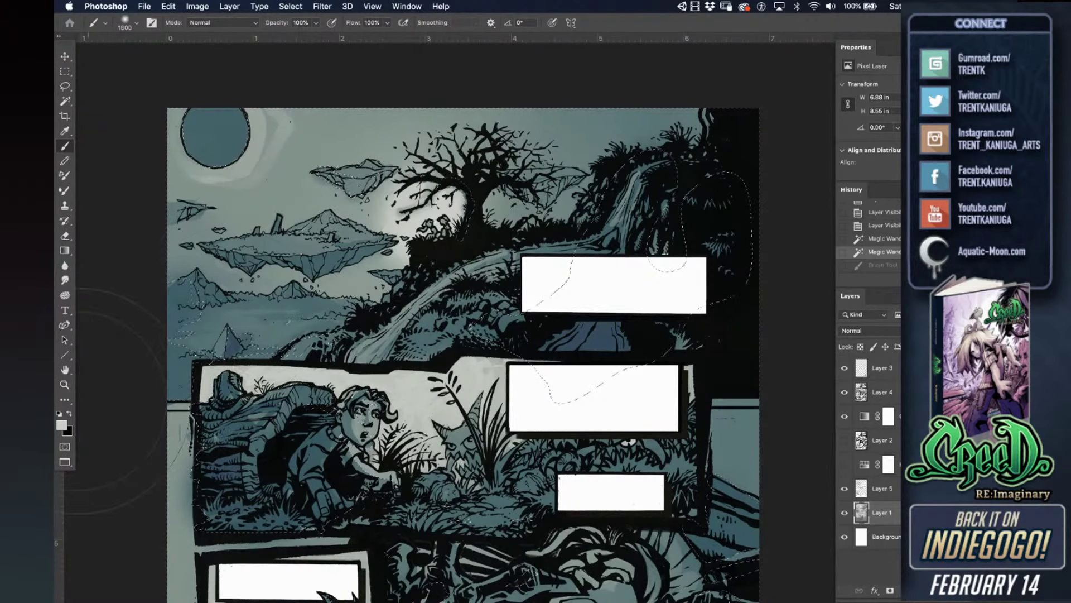
- Reset the foreground to white and airbrush a soft glow across the selected sky around the tree and floating islands on Layer 1
left_click(60, 413)
left_click(70, 414)
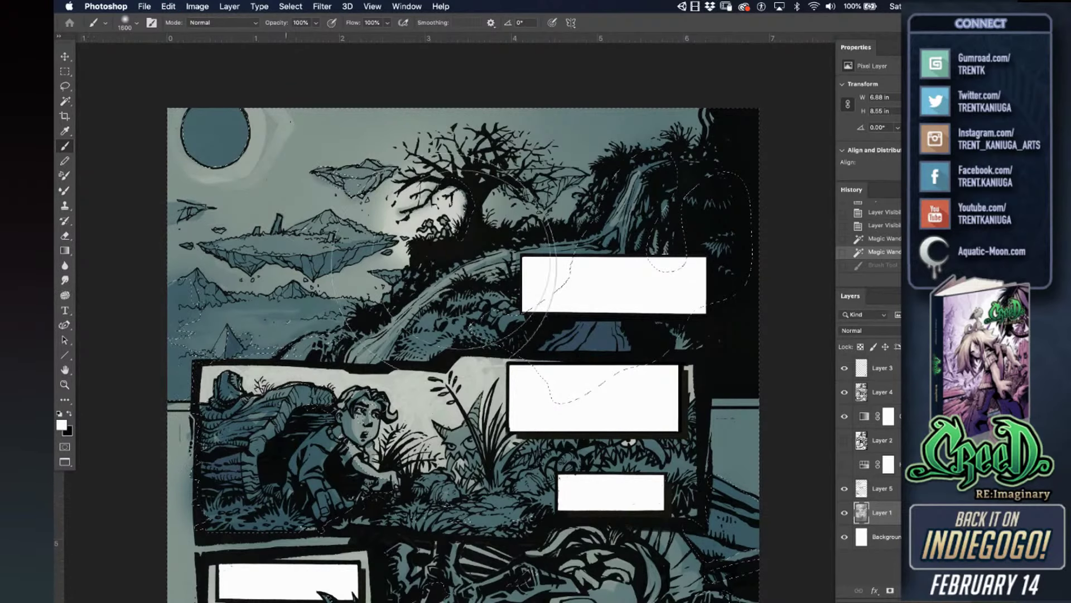
left_click(414, 204)
left_click(371, 204)
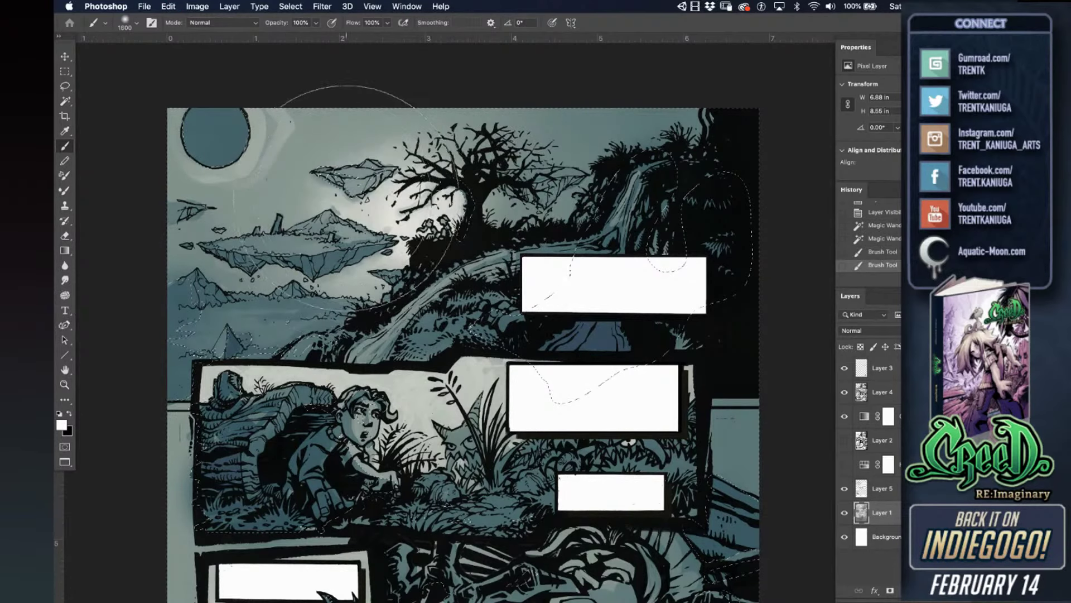
left_click(343, 174)
left_click(368, 158)
left_click(483, 132)
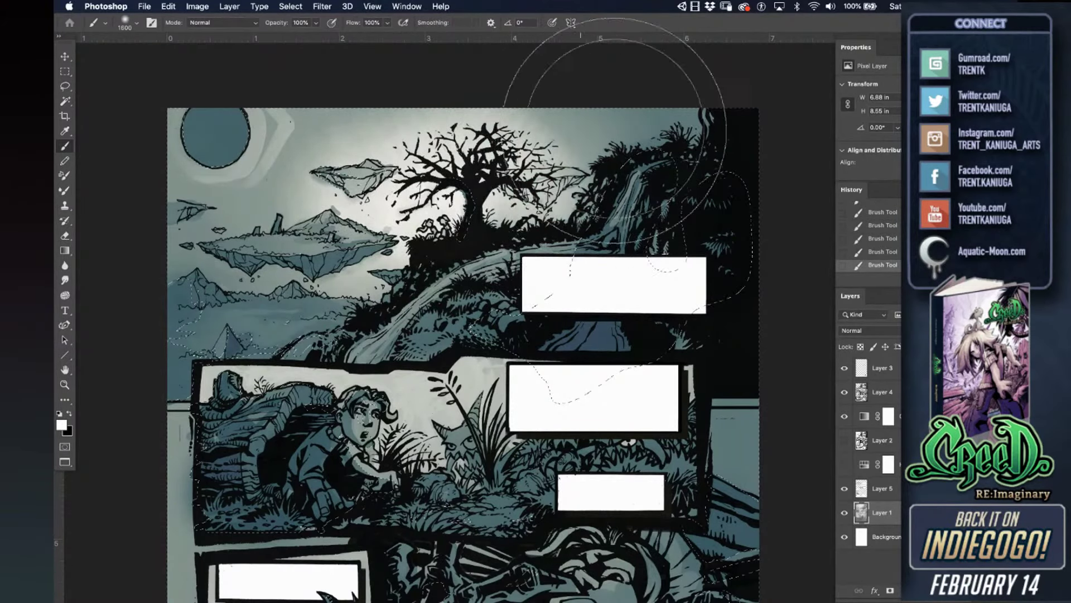
left_click(306, 233)
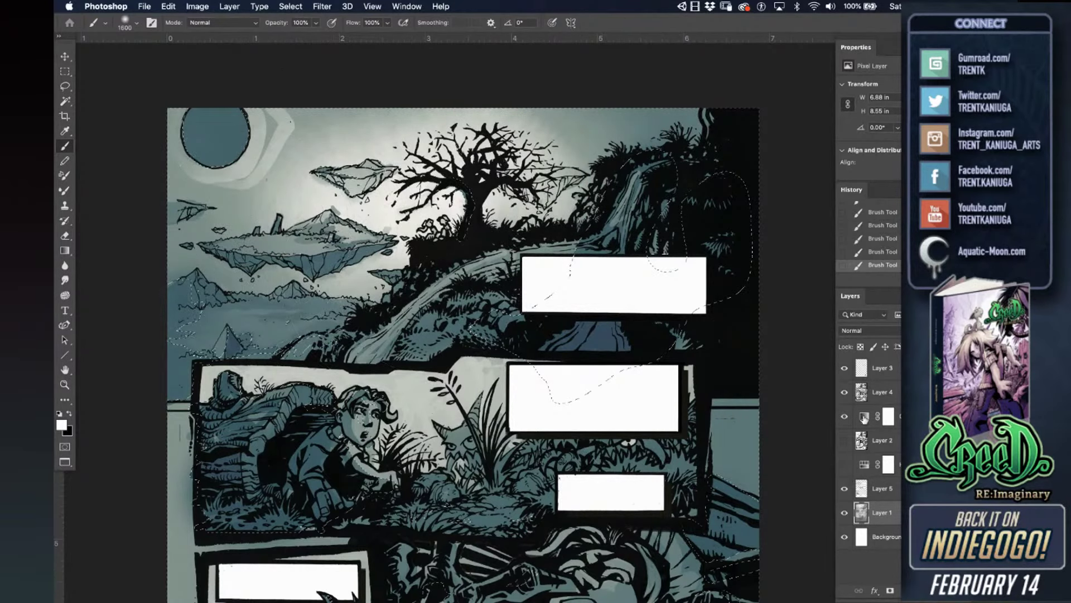
- Erase the inked plants beside the tree's trunk on Layer 4 with a small hard round eraser, clearing the sky selection first
left_click(864, 394)
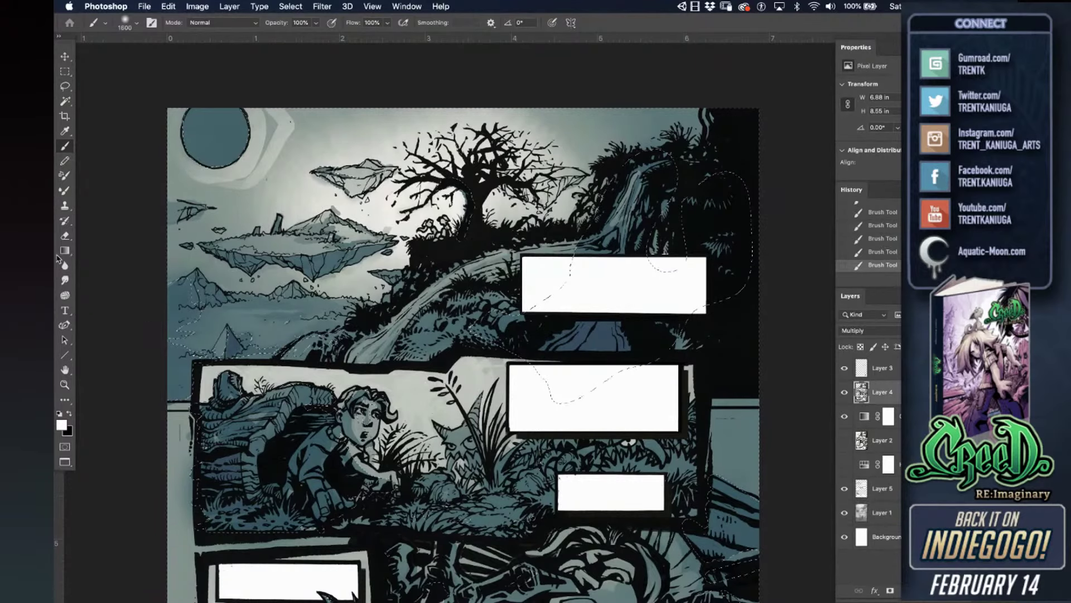
left_click(66, 237)
right_click(435, 217)
key("Escape")
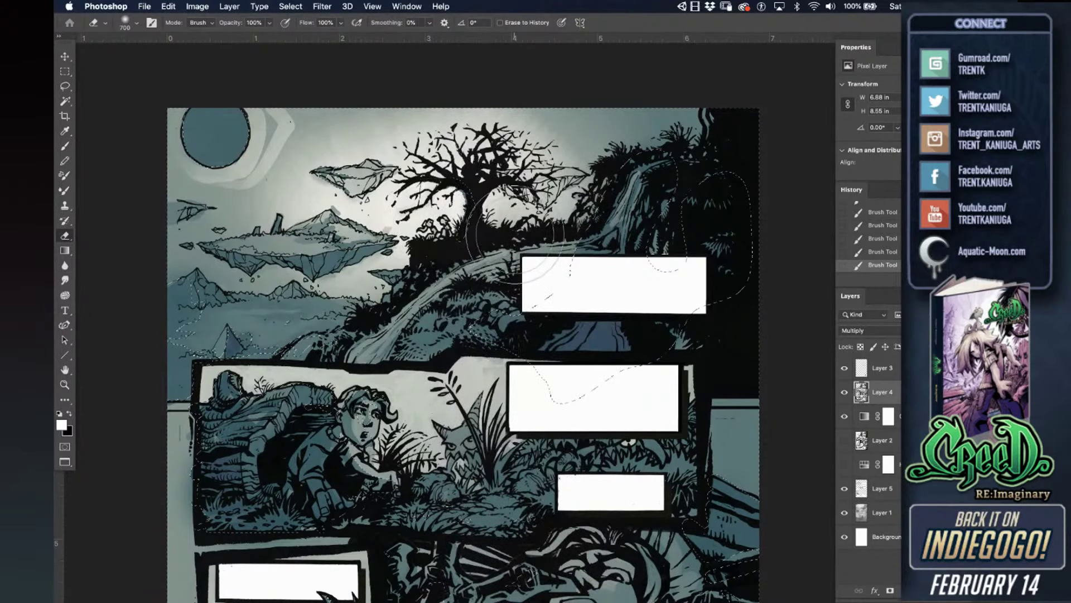
right_click(529, 234)
double_click(578, 239)
left_click(551, 154)
key("bracketleft")
key("bracketleft")
key("bracketleft")
key("bracketleft")
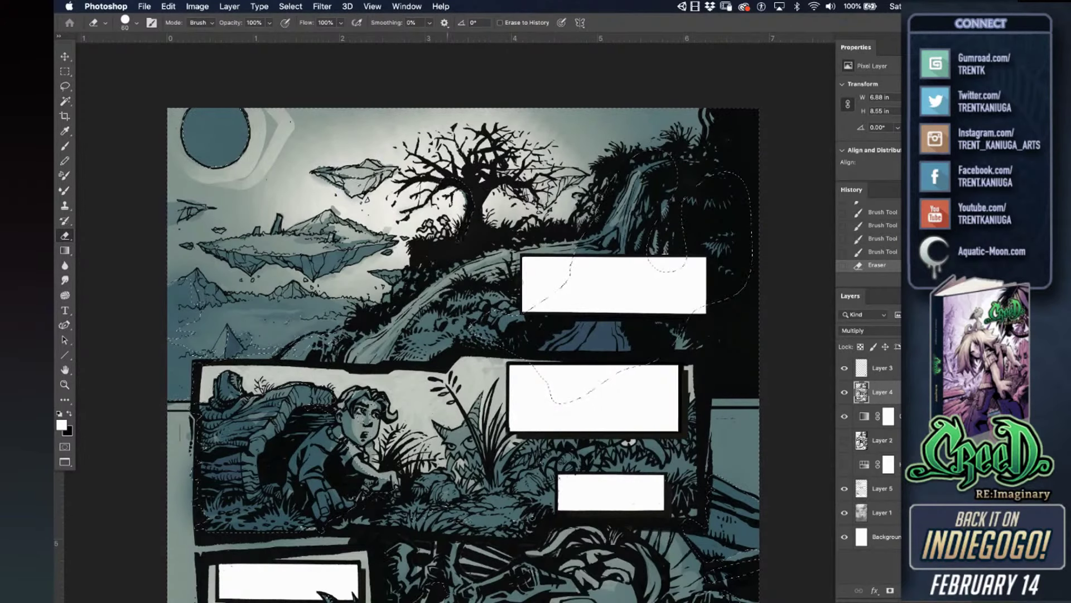
key("super+d")
mouse_move(454, 216)
left_mouse_down()
mouse_move(440, 226)
mouse_move(448, 230)
mouse_move(421, 227)
mouse_move(430, 226)
left_mouse_up()
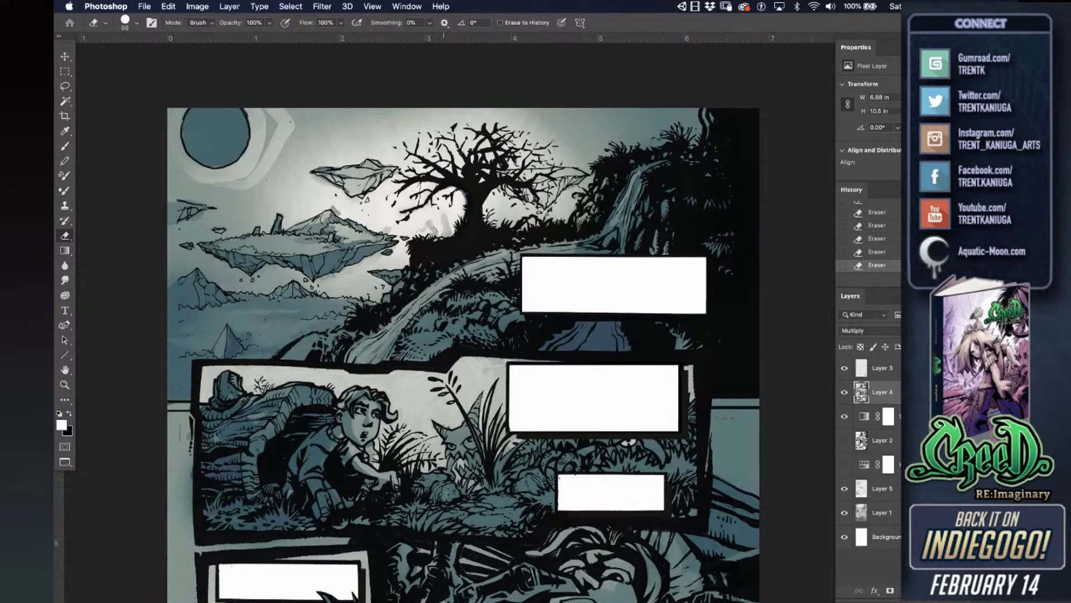
- Hide the gradient map and paint out the leftover grey plant shapes beside the trunk on Layer 5 with a 100 px light brush
left_click(65, 145)
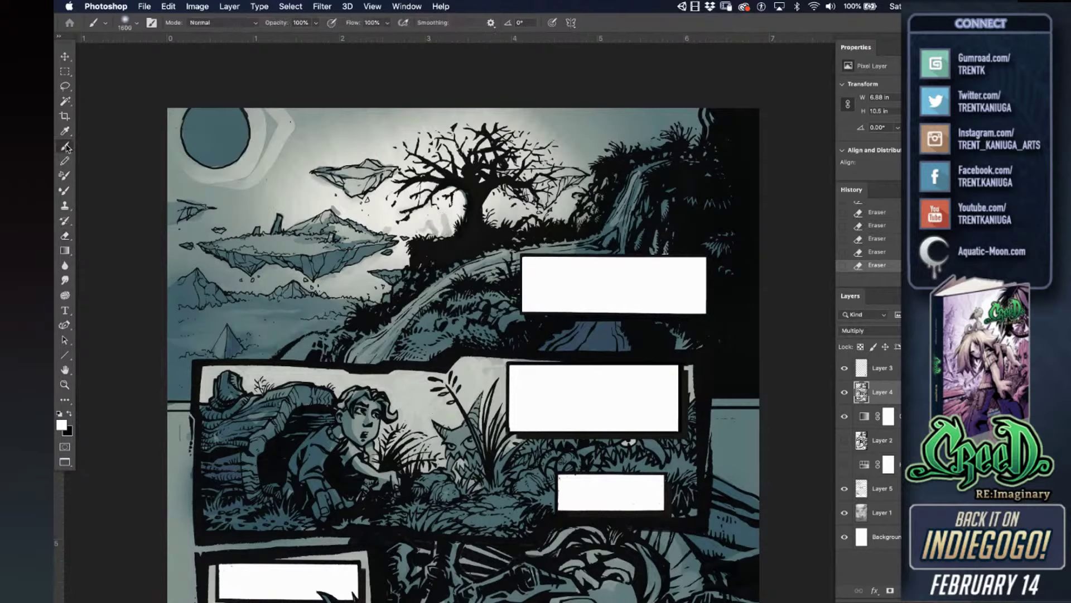
left_click(870, 494)
right_click(447, 239)
double_click(499, 200)
left_click(441, 214)
left_click(428, 217, "alt")
left_click_drag(443, 214, 431, 224)
key("super+z")
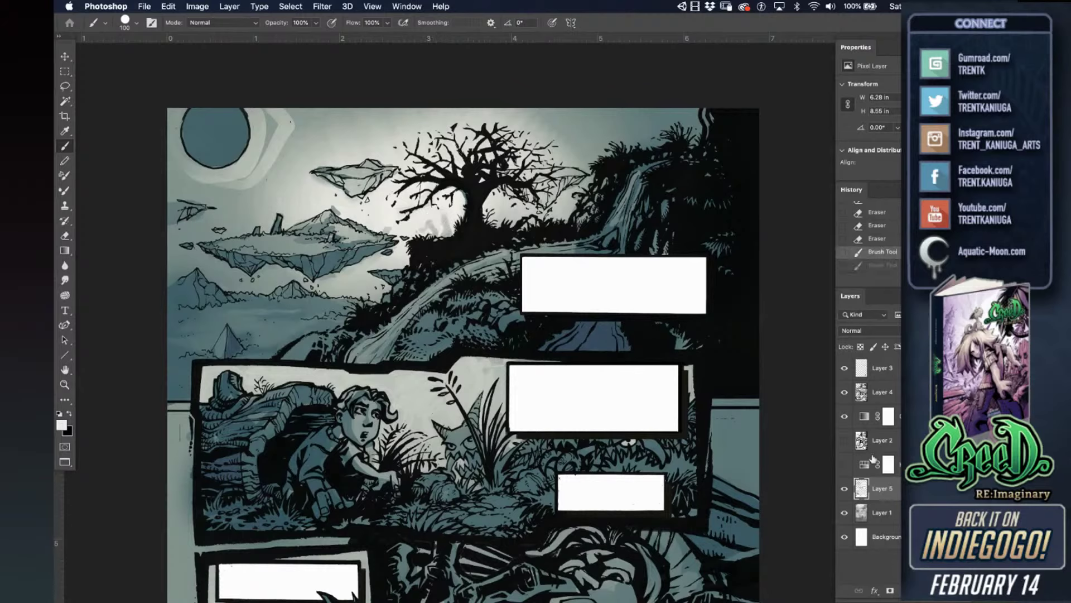
left_click(844, 416)
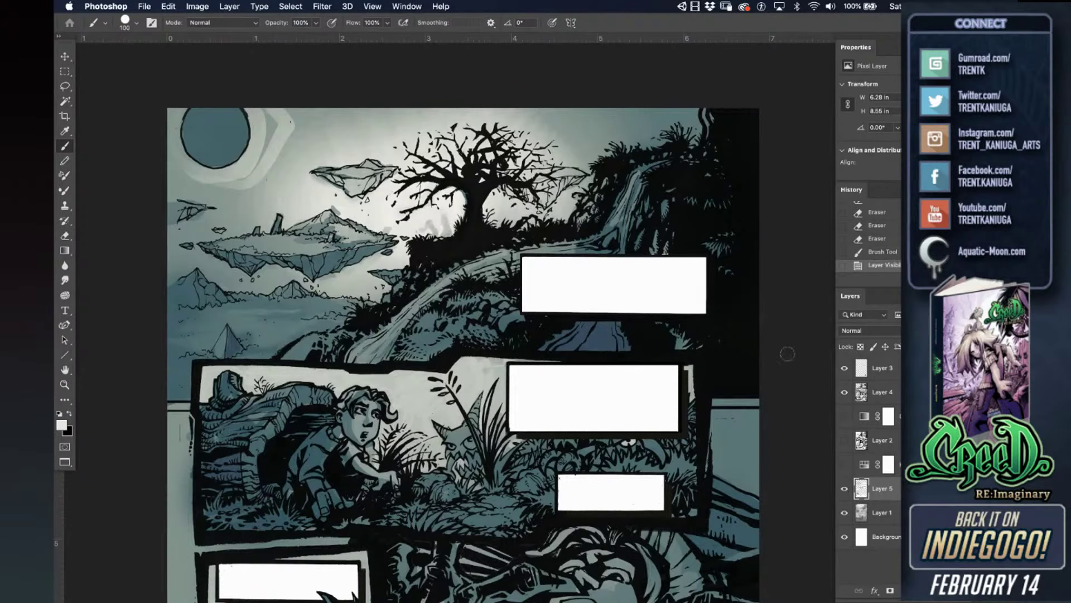
left_click(441, 224)
- Fill in the left side of the tree's base on Layer 4 with sampled black, using a 25 px brush
left_click(862, 440)
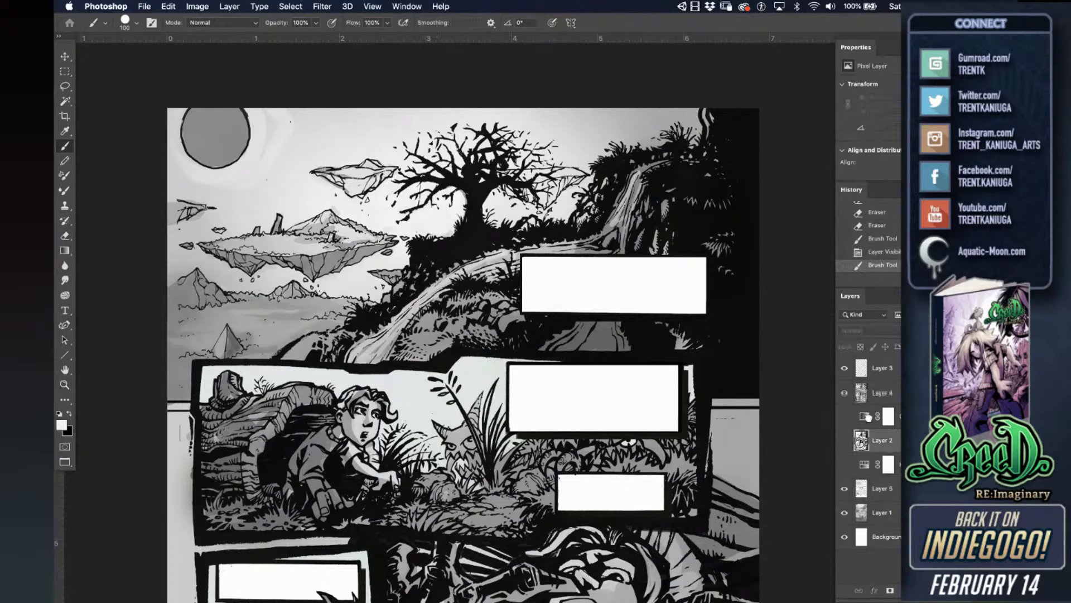
left_click(870, 393)
key("bracketleft")
key("bracketleft")
key("bracketleft")
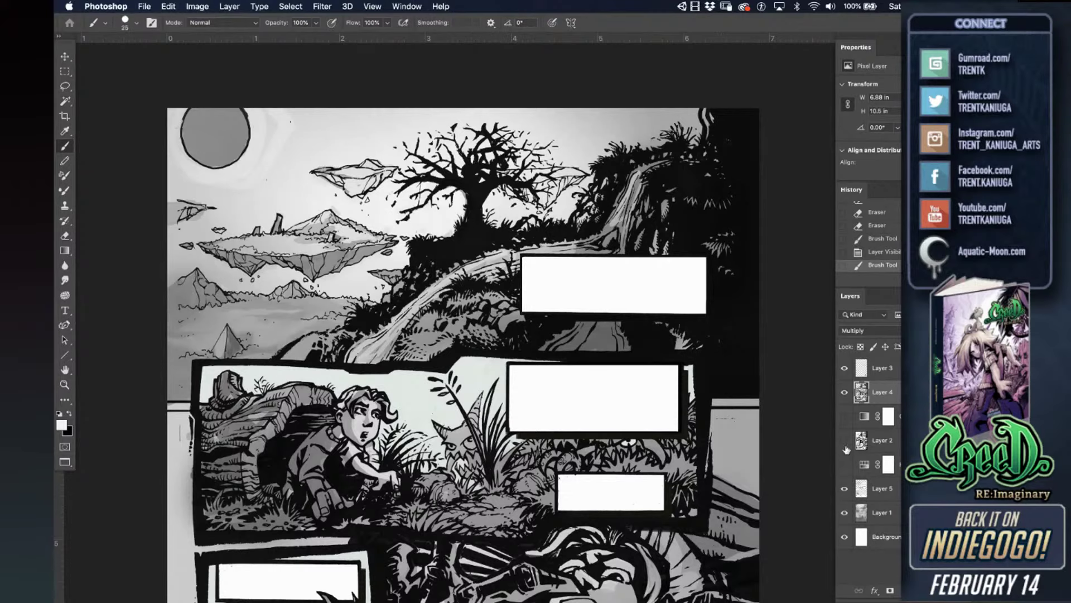
left_click(845, 445)
left_click(845, 445)
left_click(467, 235, "alt")
left_click_drag(451, 231, 444, 227)
- Compare the page with Layer 2 shown and hidden, and move the hidden Layer 2 beneath Layer 1
left_click(844, 442)
left_click(843, 443)
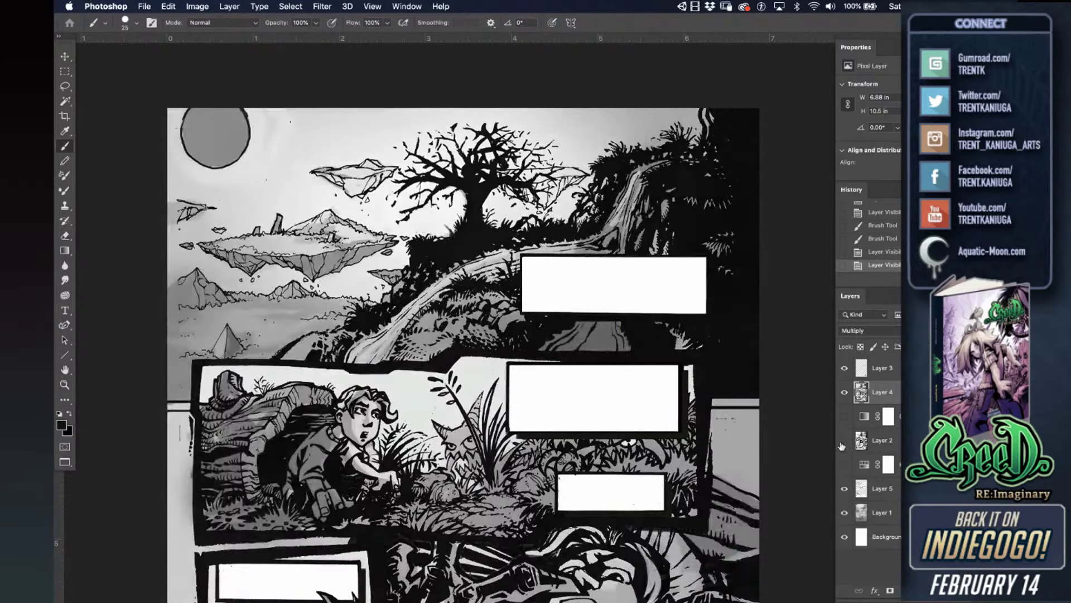
left_click(862, 440)
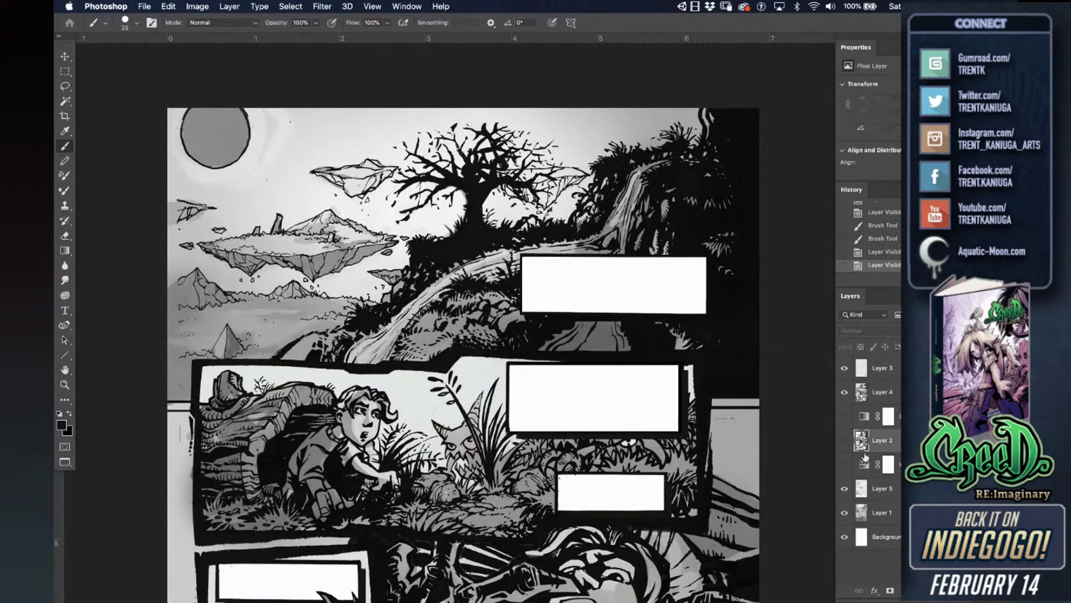
left_click(844, 444)
left_click(844, 444)
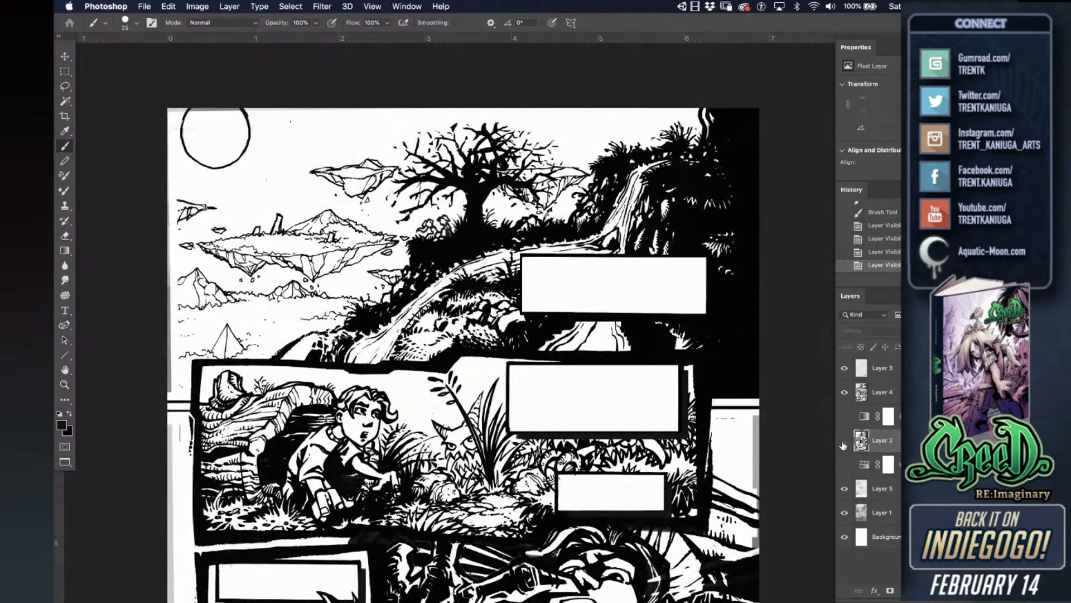
left_click(843, 444)
left_click(843, 445)
left_click_drag(862, 446, 880, 538)
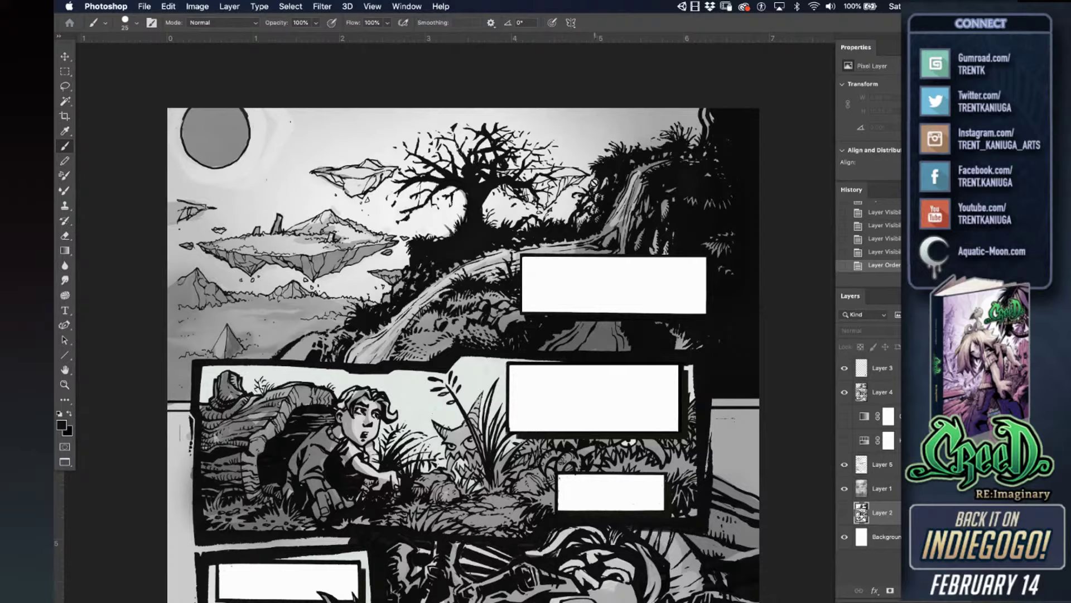
- Thicken the tree's trunk and the ground at its base in black on Layer 4, undoing the last strokes
left_click(866, 396)
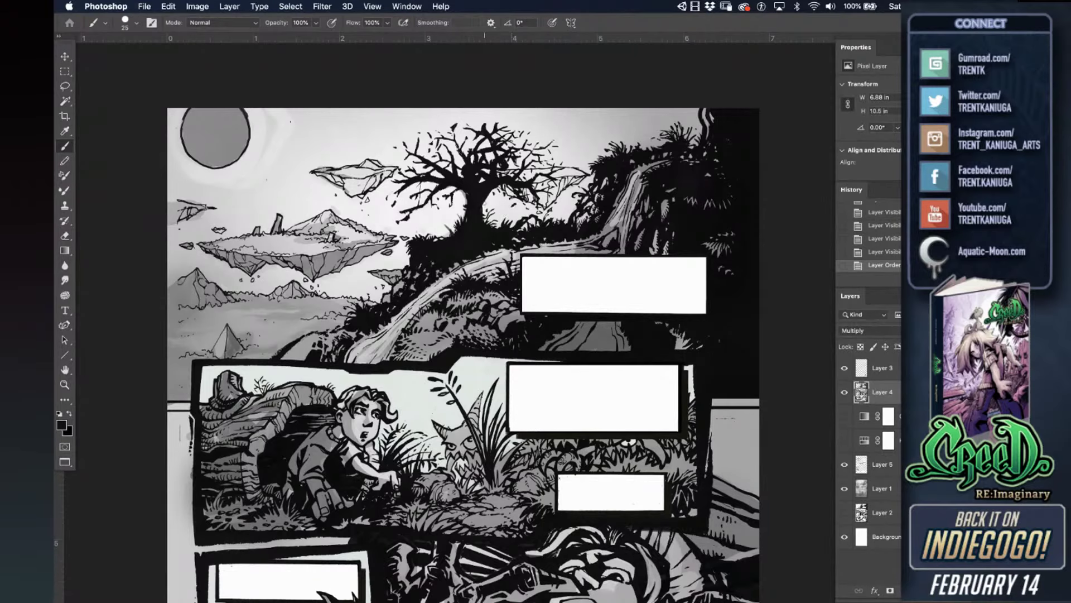
left_click_drag(483, 203, 485, 220)
key("super+plus")
scroll(506, 192, "up", 3)
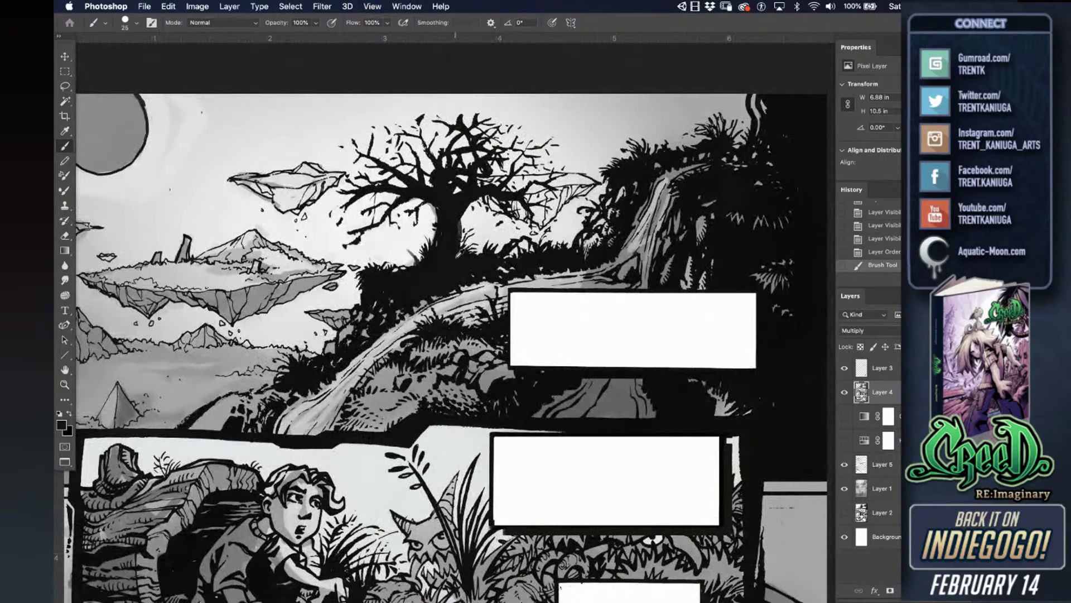
left_click_drag(463, 218, 465, 221)
mouse_move(467, 237)
left_mouse_down()
mouse_move(438, 237)
mouse_move(423, 267)
left_mouse_up()
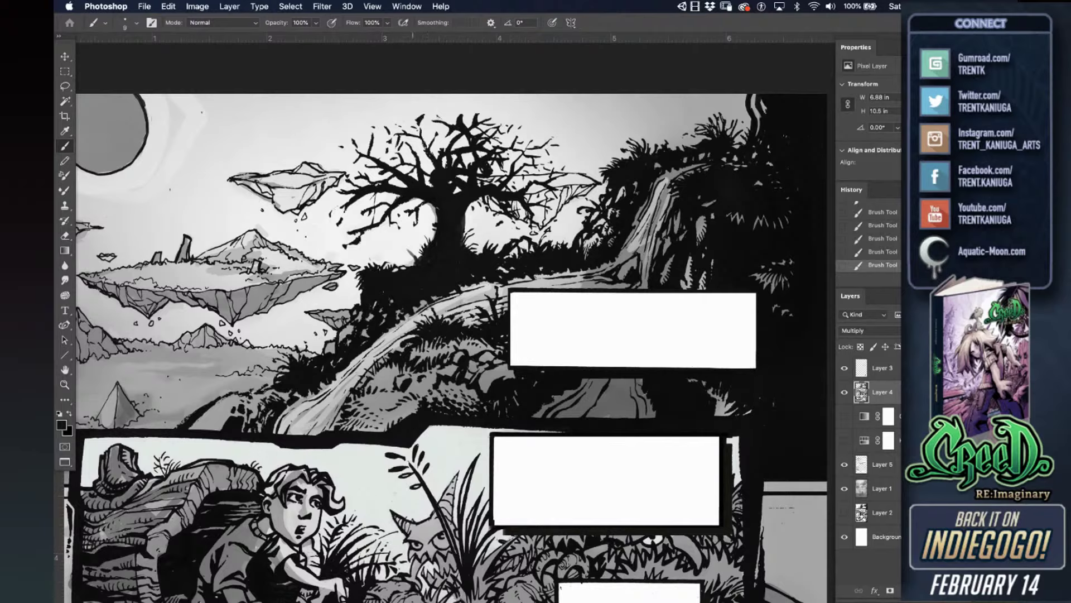
key("super+z")
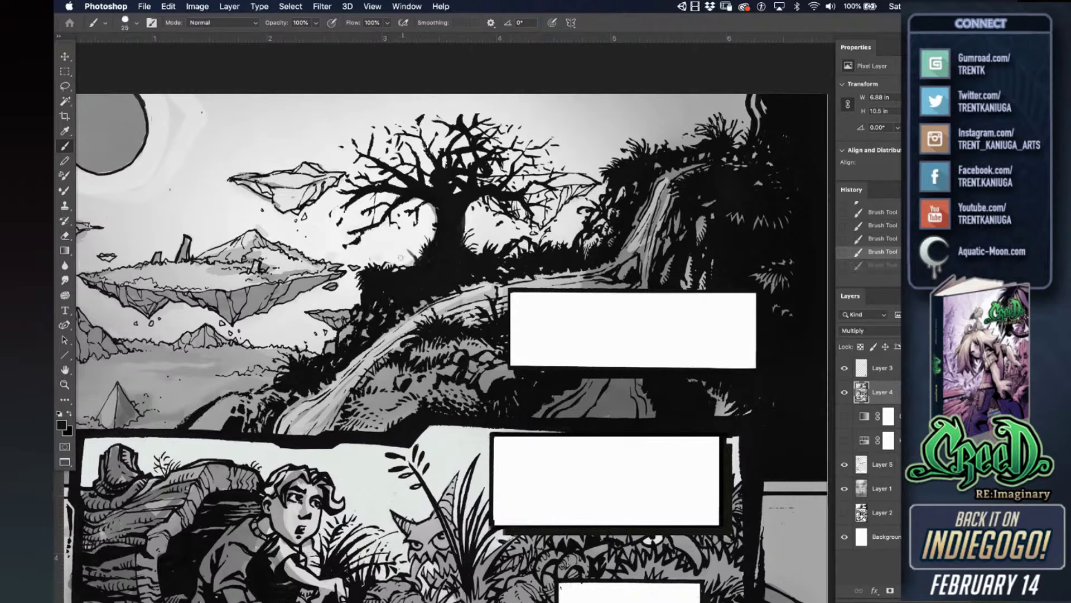
key("super+z")
- Paint a small black rock silhouette on the ridge to the left of the tree, refining its shape with a finer brush
left_click_drag(386, 261, 397, 266)
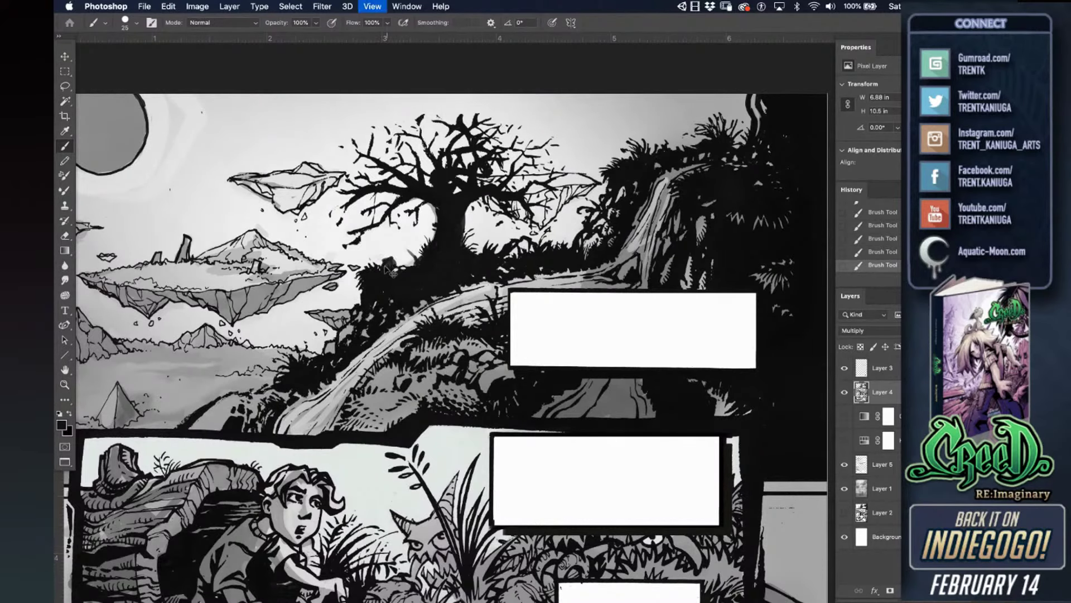
key("super+plus")
key("bracketleft")
key("bracketleft")
key("bracketleft")
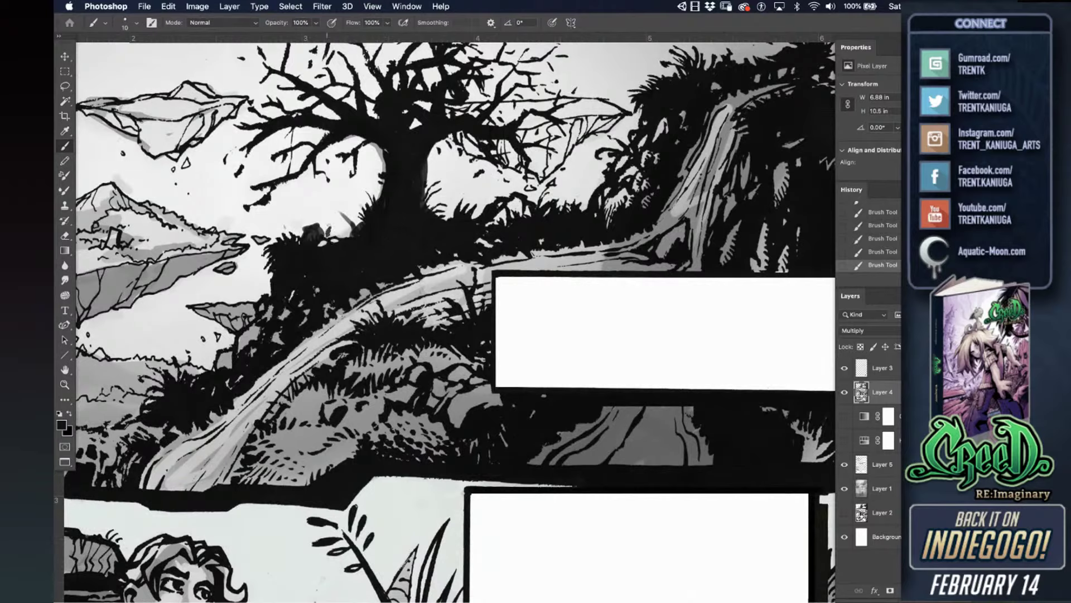
mouse_move(342, 204)
left_mouse_down()
mouse_move(352, 226)
mouse_move(335, 207)
mouse_move(332, 230)
mouse_move(348, 214)
left_mouse_up()
key("bracketright")
key("bracketright")
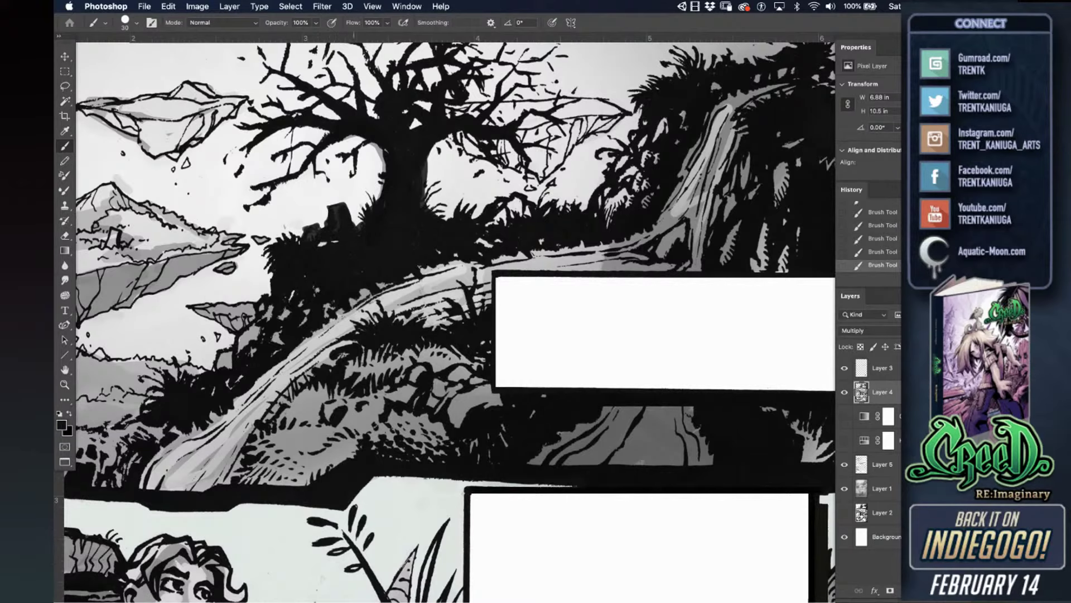
- Touch up the right edge of the trunk and the ridge beside it on Layer 4 with a 15 px brush
scroll(430, 245, "left", 2)
key("bracketleft")
key("bracketleft")
key("bracketleft")
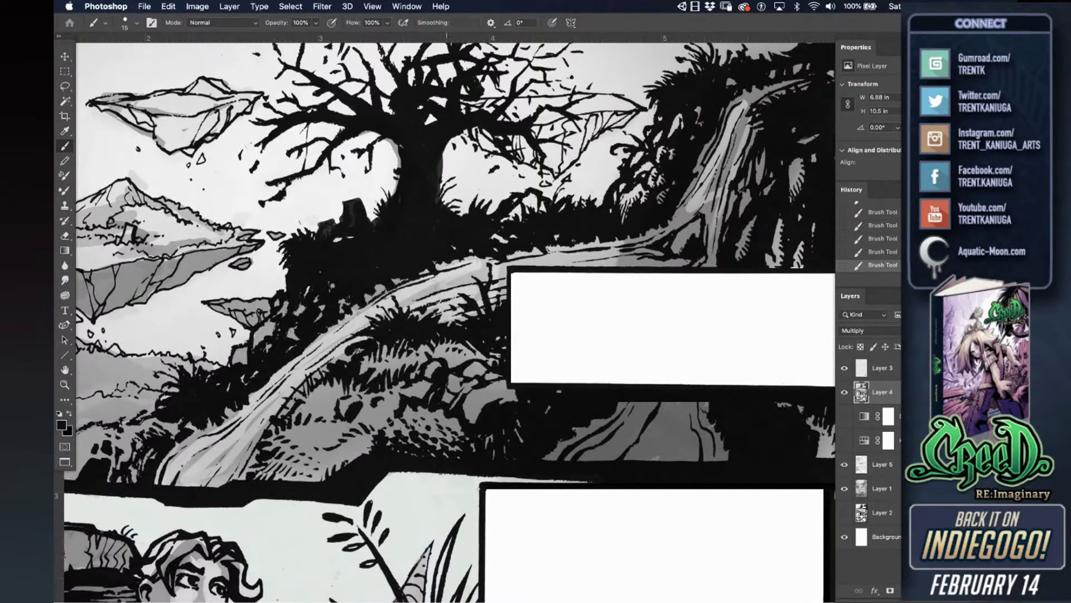
left_click_drag(445, 171, 442, 194)
key("x")
left_click_drag(497, 246, 499, 249)
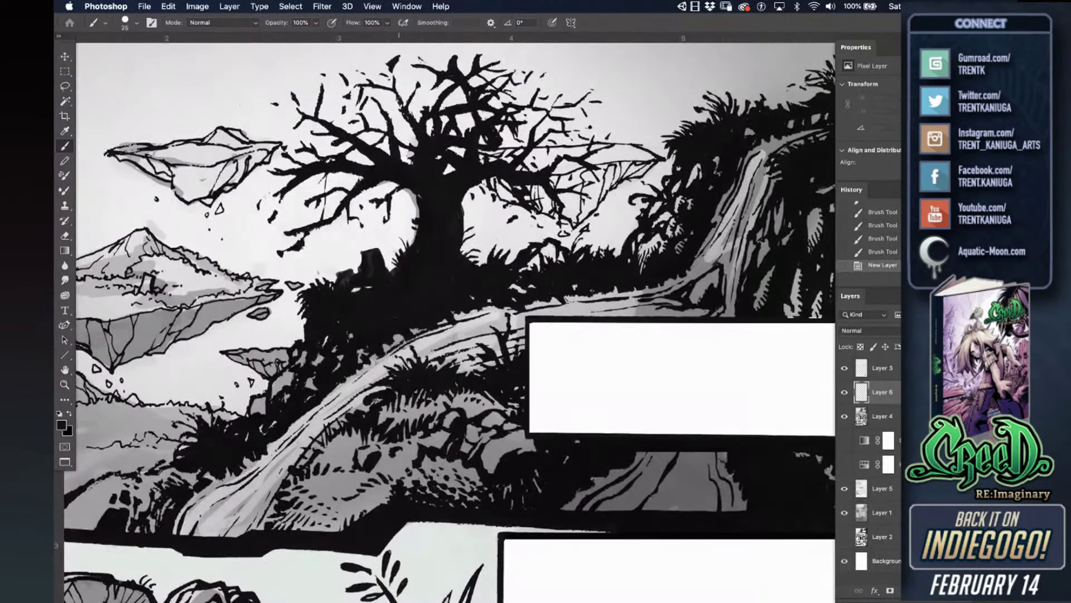
- Paint thin black twigs at the tree's upper-left edge on Layer 6 with a 15 px brush
left_click_drag(319, 79, 318, 65)
key("[")
key("super+z")
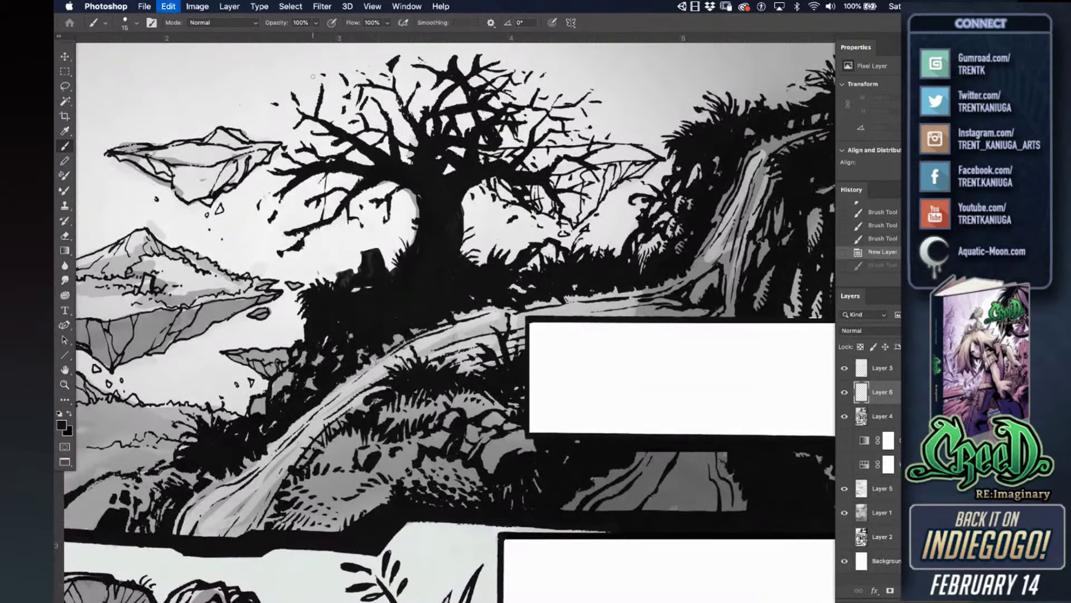
key("super+shift+z")
mouse_move(326, 91)
left_mouse_down()
mouse_move(298, 93)
mouse_move(318, 126)
left_mouse_up()
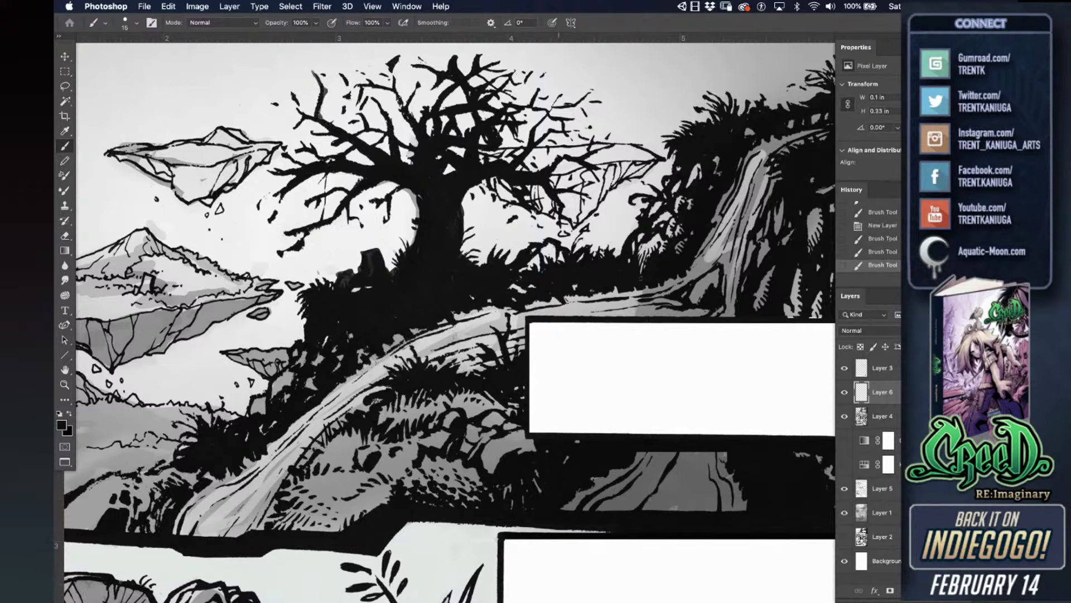
- Set the foreground colour to a dark grey and paint background branches on the tree's left side on Layer 6
left_click(61, 425)
left_click_drag(723, 460, 718, 455)
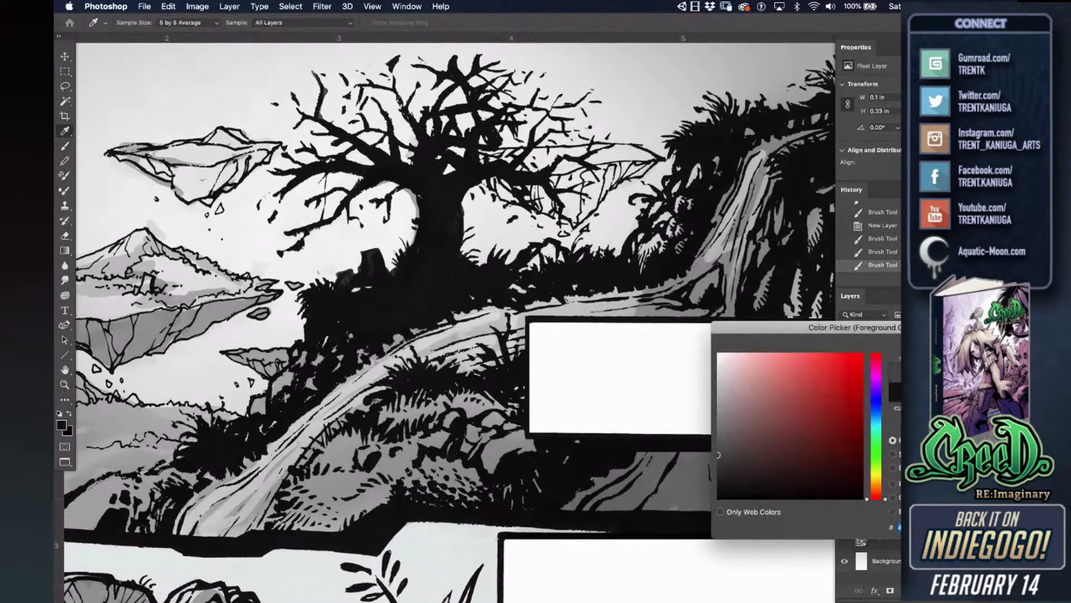
key("Return")
mouse_move(400, 168)
left_mouse_down()
mouse_move(392, 160)
mouse_move(299, 195)
left_mouse_up()
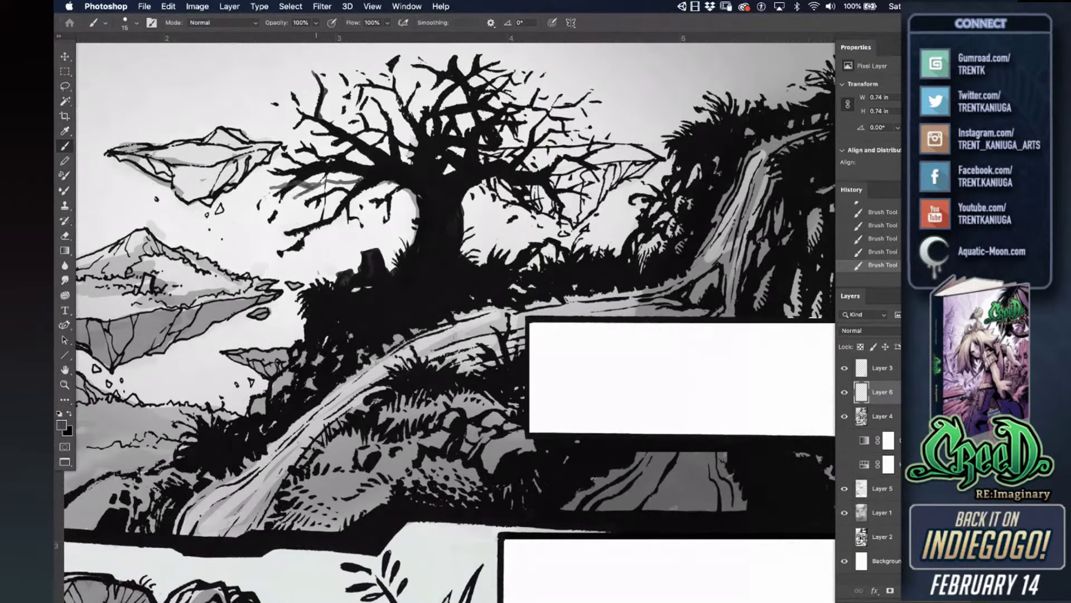
- Adjust the dark grey foreground colour and continue painting background branches on the tree's left side on Layer 6
left_click_drag(327, 185, 366, 173)
left_click(62, 426)
left_click_drag(726, 435, 760, 393)
key("Return")
key("b")
left_click_drag(340, 182, 373, 174)
- Set Layer 6's blending mode to Multiply after trying Darken
left_click(867, 331)
left_click(853, 354)
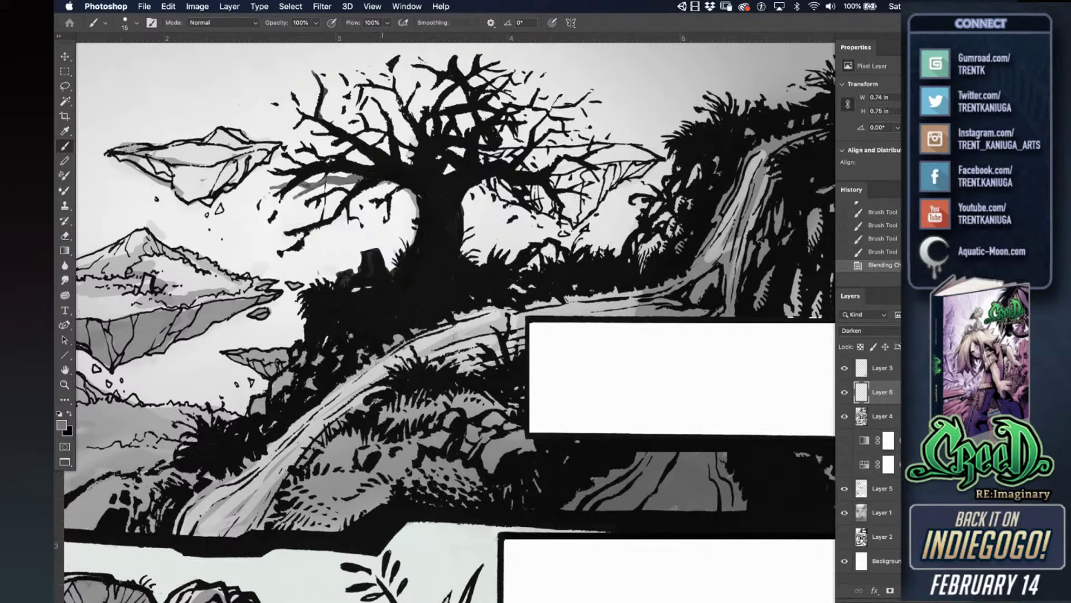
left_click(873, 332)
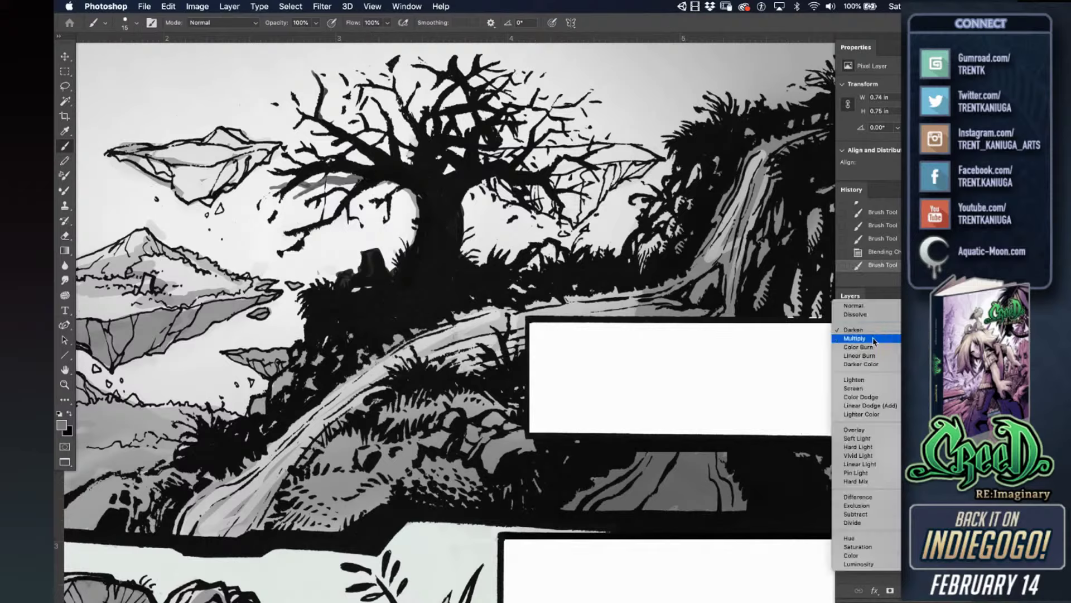
left_click(855, 338)
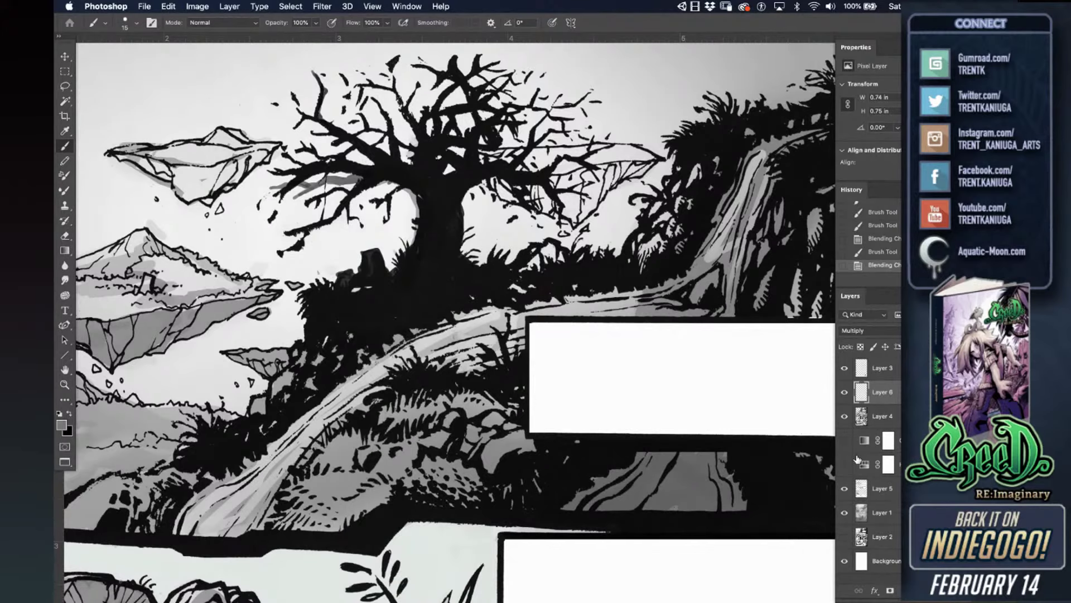
- Show the gradient map and move Layer 6 beneath both adjustment layers, directly above Layer 5
left_click(844, 443)
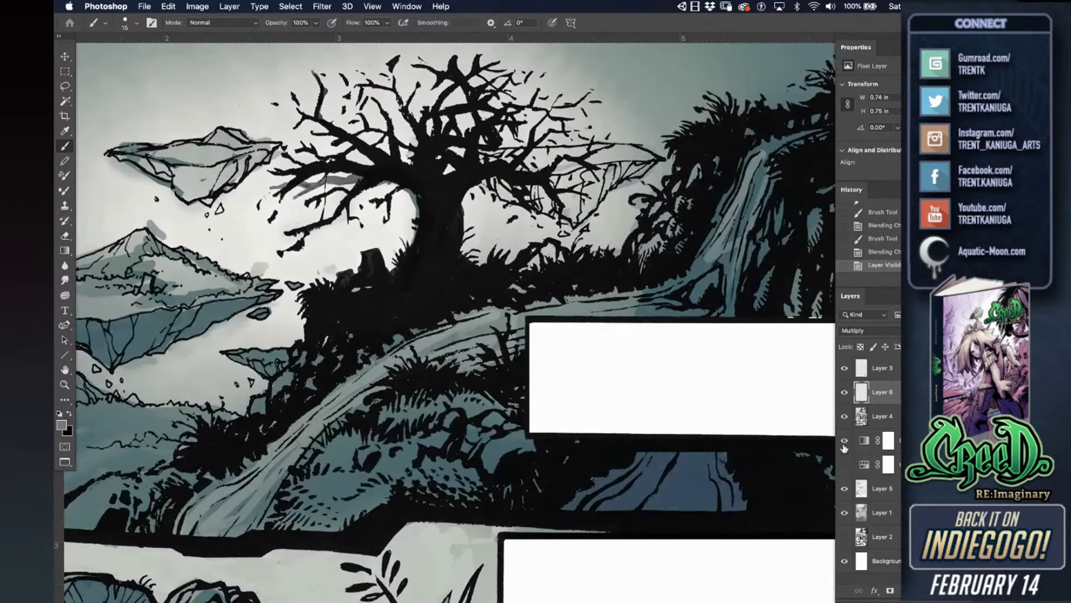
left_click_drag(863, 399, 861, 485)
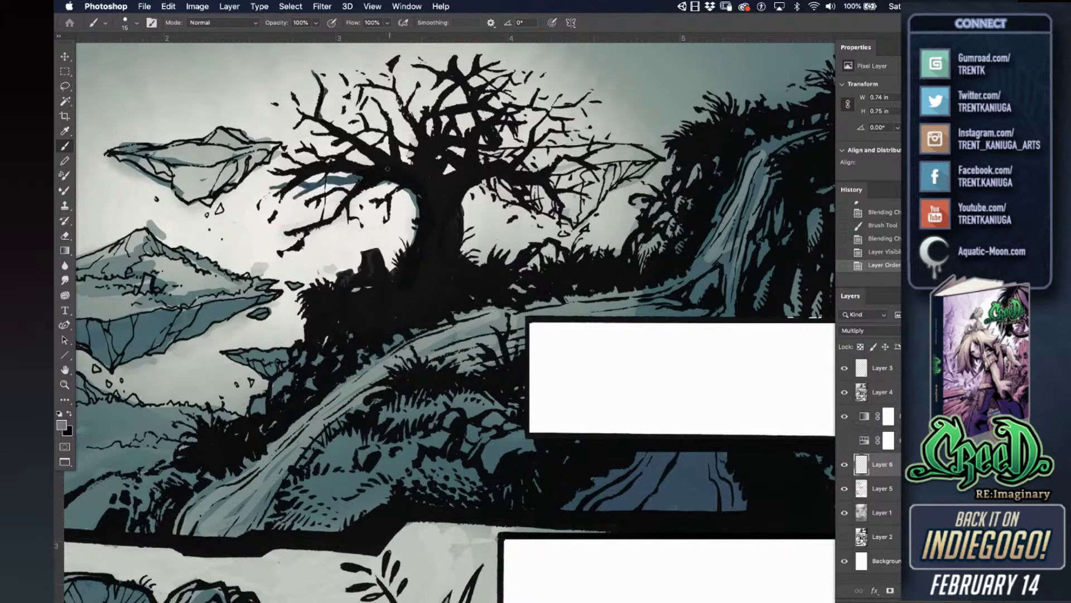
- Paint background branches through the tree's upper-left and central crown and along its trunk on Layer 6
mouse_move(373, 144)
left_mouse_down()
mouse_move(338, 114)
mouse_move(334, 93)
mouse_move(325, 105)
mouse_move(374, 157)
mouse_move(316, 184)
mouse_move(322, 111)
mouse_move(320, 134)
mouse_move(313, 128)
mouse_move(397, 128)
mouse_move(400, 114)
mouse_move(373, 89)
left_mouse_up()
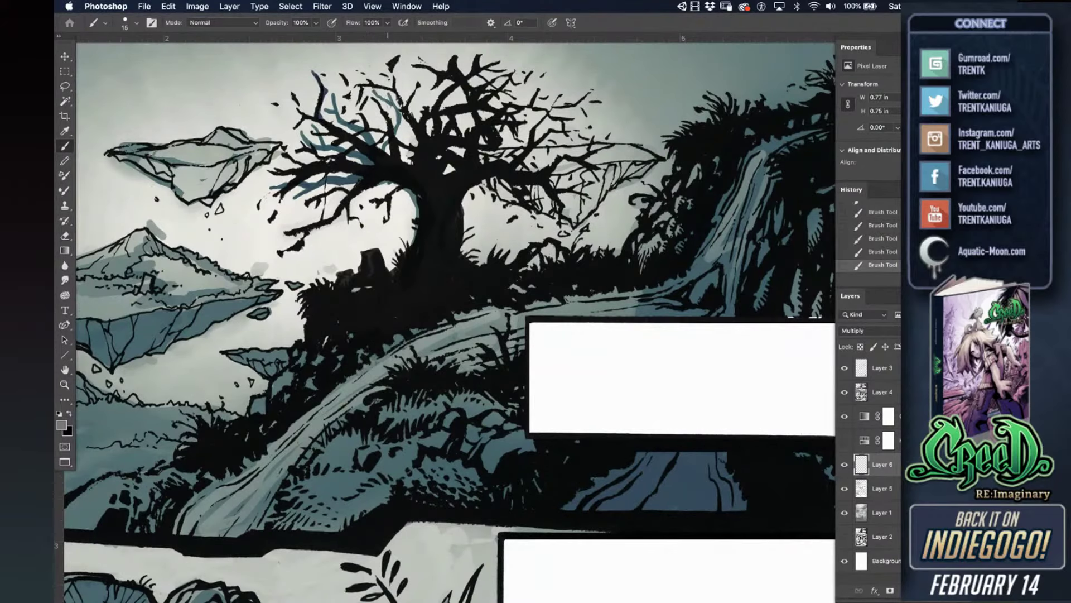
left_click_drag(382, 95, 385, 102)
mouse_move(397, 117)
left_mouse_down()
mouse_move(390, 158)
mouse_move(417, 130)
mouse_move(425, 92)
mouse_move(408, 94)
mouse_move(426, 96)
mouse_move(395, 151)
mouse_move(415, 155)
mouse_move(398, 156)
mouse_move(411, 154)
mouse_move(406, 165)
left_mouse_up()
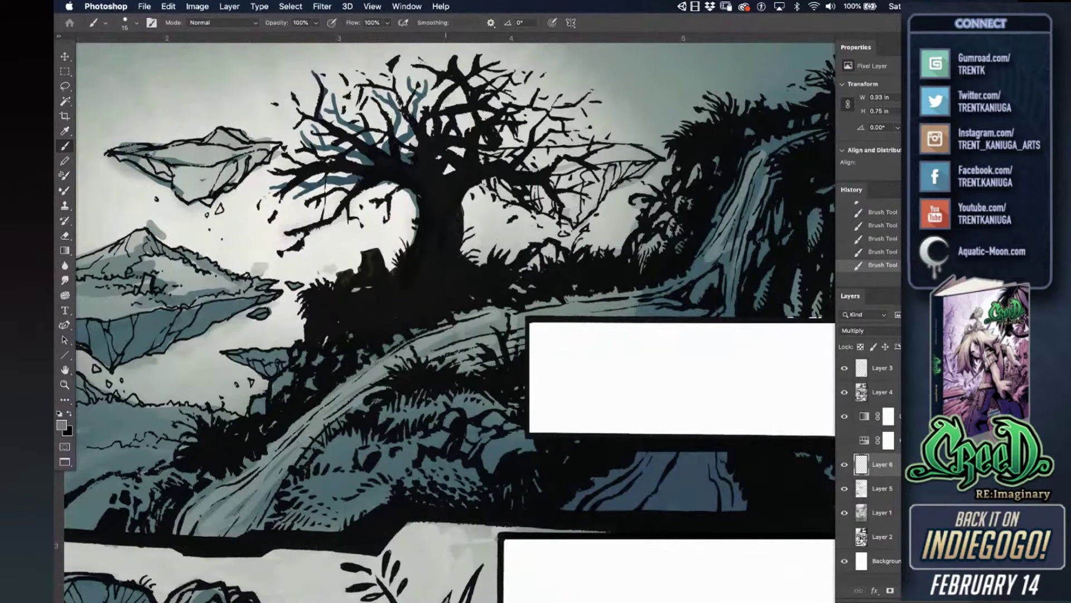
mouse_move(459, 123)
left_mouse_down()
mouse_move(456, 92)
mouse_move(469, 93)
mouse_move(458, 91)
mouse_move(450, 135)
mouse_move(469, 112)
mouse_move(525, 88)
mouse_move(491, 115)
left_mouse_up()
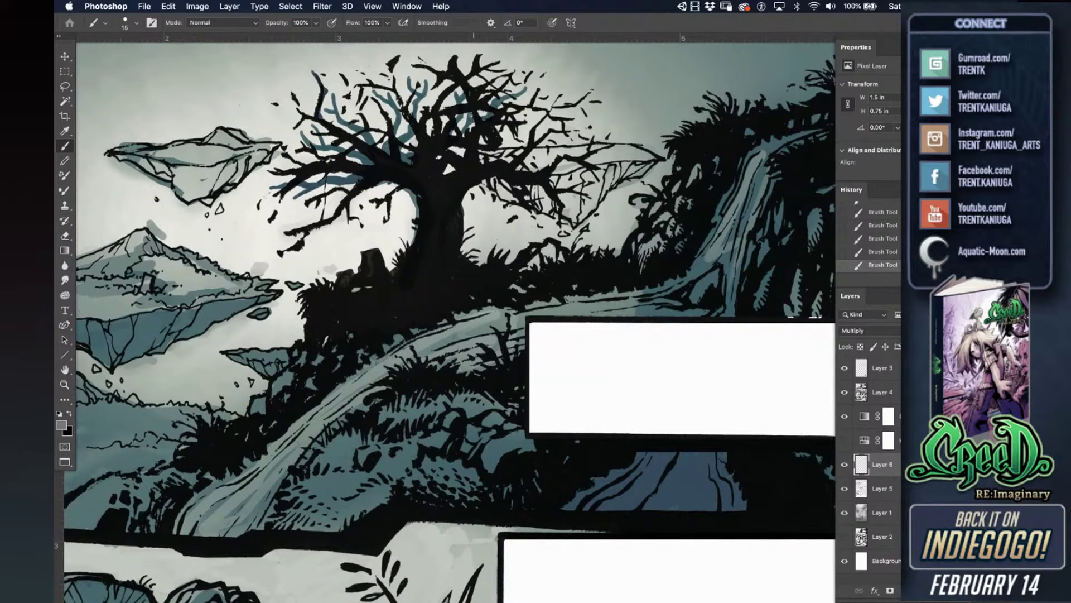
mouse_move(452, 144)
left_mouse_down()
mouse_move(446, 168)
mouse_move(455, 151)
mouse_move(469, 197)
mouse_move(461, 258)
left_mouse_up()
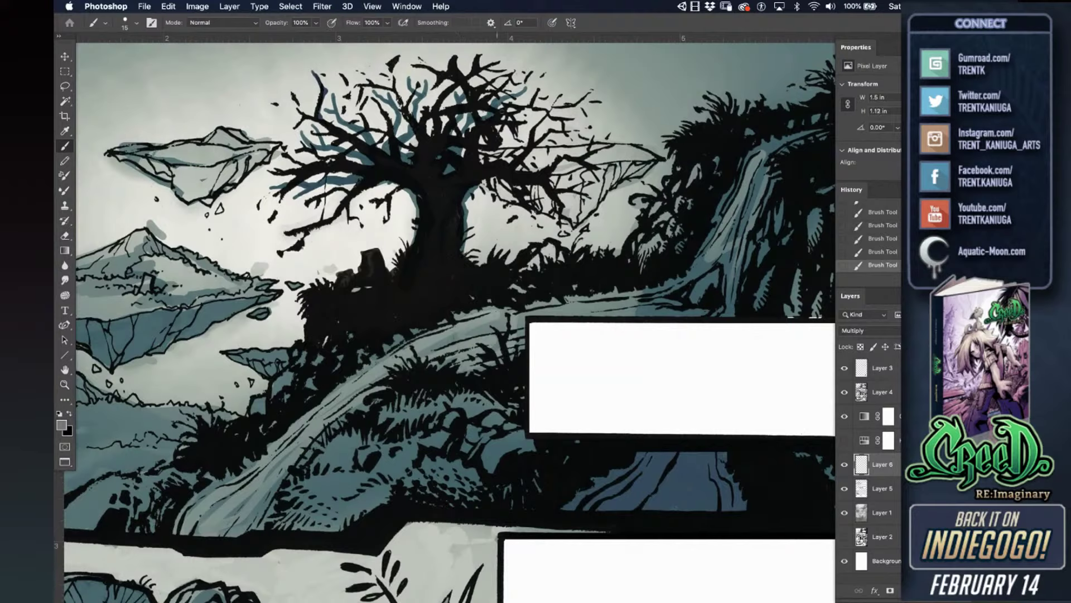
- Paint background branches on the tree's right side and short hanging twigs beneath both sides of the crown
left_click_drag(474, 185, 550, 194)
mouse_move(505, 157)
left_mouse_down()
mouse_move(544, 123)
mouse_move(558, 84)
mouse_move(539, 124)
mouse_move(480, 163)
mouse_move(509, 79)
mouse_move(497, 132)
mouse_move(530, 111)
mouse_move(531, 92)
mouse_move(524, 114)
left_mouse_up()
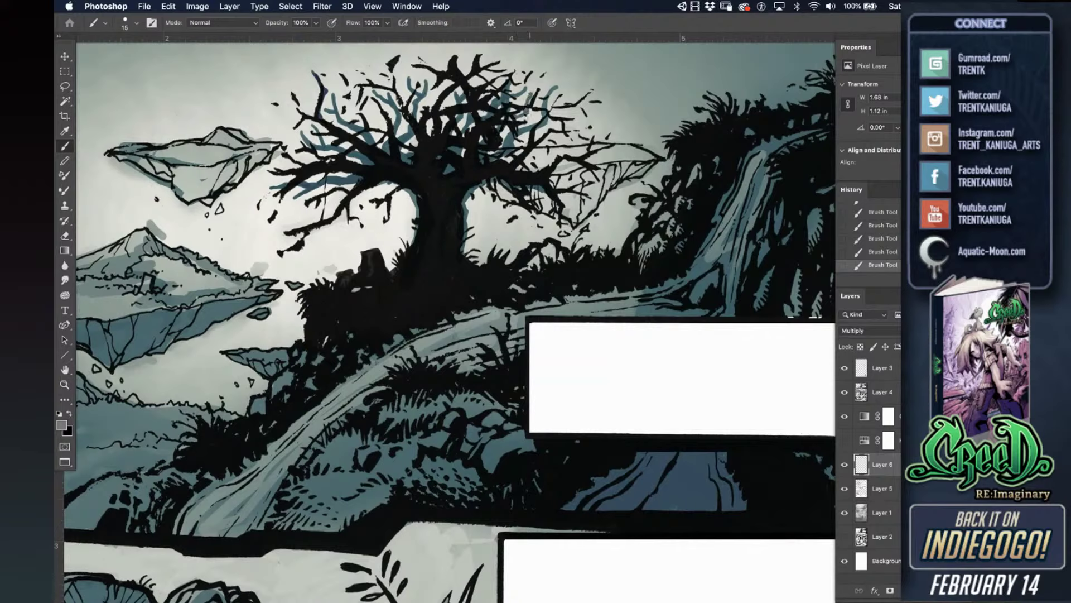
mouse_move(532, 158)
left_mouse_down()
mouse_move(553, 160)
mouse_move(575, 137)
left_mouse_up()
mouse_move(531, 162)
left_mouse_down()
mouse_move(491, 155)
mouse_move(490, 206)
mouse_move(502, 223)
mouse_move(479, 185)
left_mouse_up()
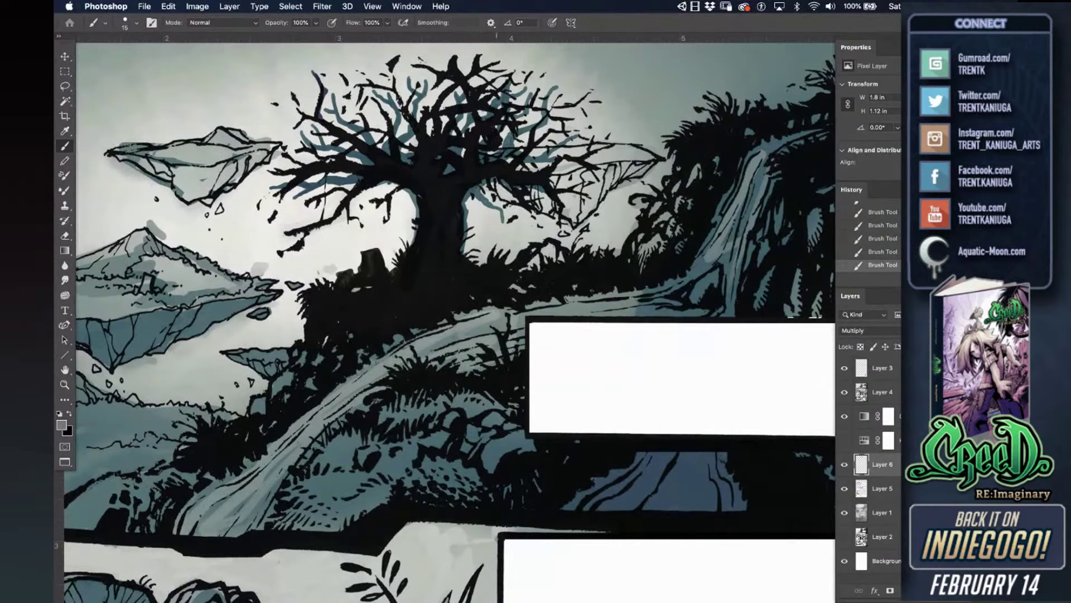
left_click_drag(489, 221, 482, 215)
mouse_move(384, 193)
left_mouse_down()
mouse_move(361, 189)
mouse_move(374, 193)
mouse_move(352, 232)
mouse_move(367, 226)
left_mouse_up()
left_click_drag(400, 200, 405, 210)
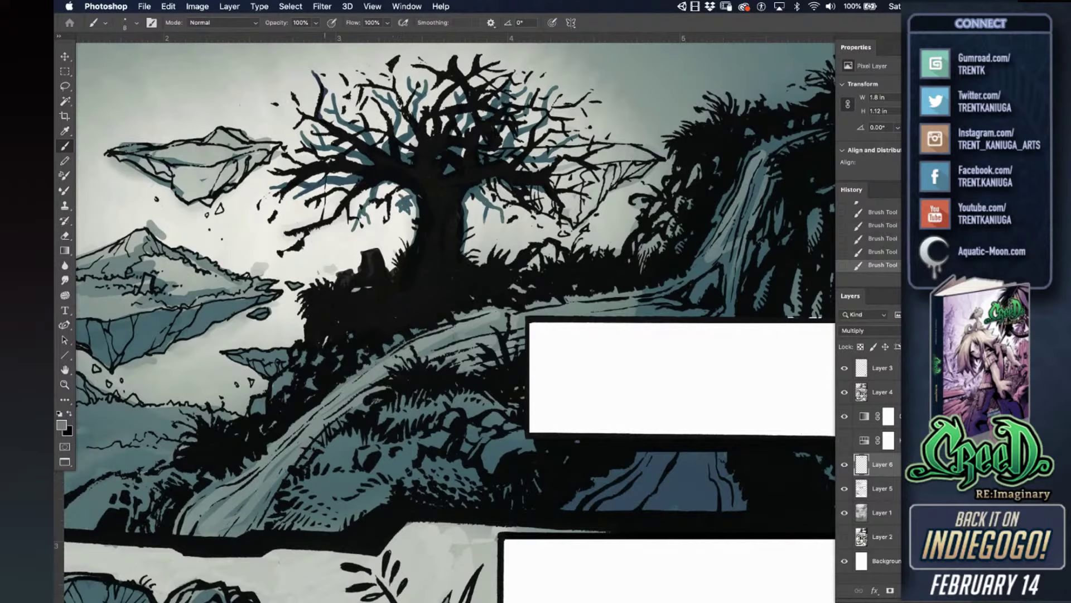
- Paint small pointed leaves around the tree on Layer 6, at its lower left, lower right and upper corners
mouse_move(284, 214)
left_mouse_down()
mouse_move(304, 225)
mouse_move(297, 211)
left_mouse_up()
mouse_move(488, 236)
left_mouse_down()
mouse_move(490, 226)
mouse_move(495, 248)
mouse_move(501, 230)
mouse_move(497, 244)
left_mouse_up()
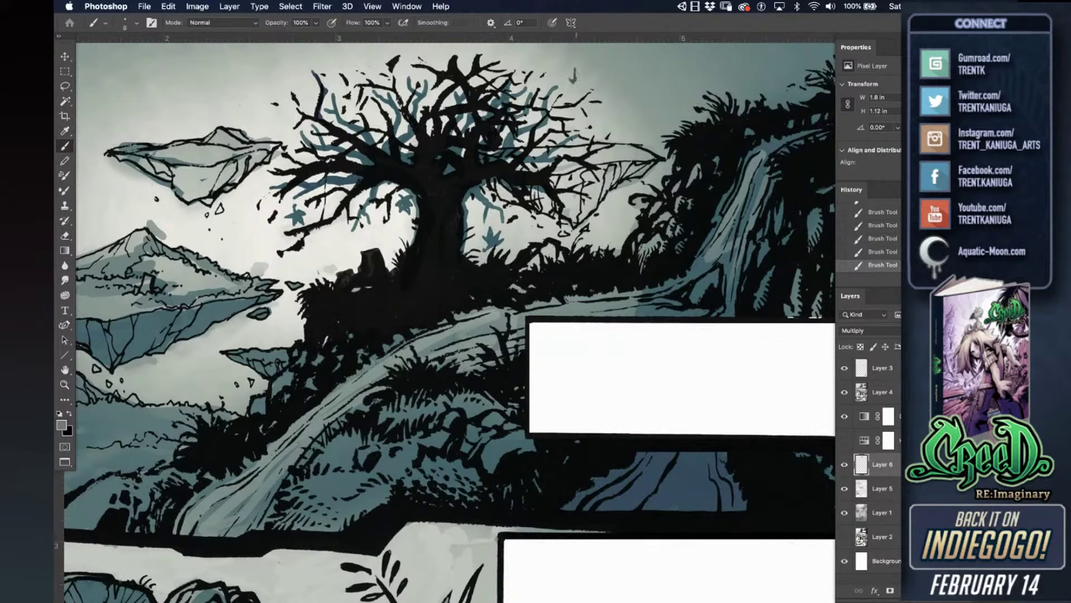
mouse_move(573, 80)
left_mouse_down()
mouse_move(585, 79)
mouse_move(578, 84)
left_mouse_up()
- Lasso the painted leaf at the tree's upper right on Layer 6
left_click(65, 86)
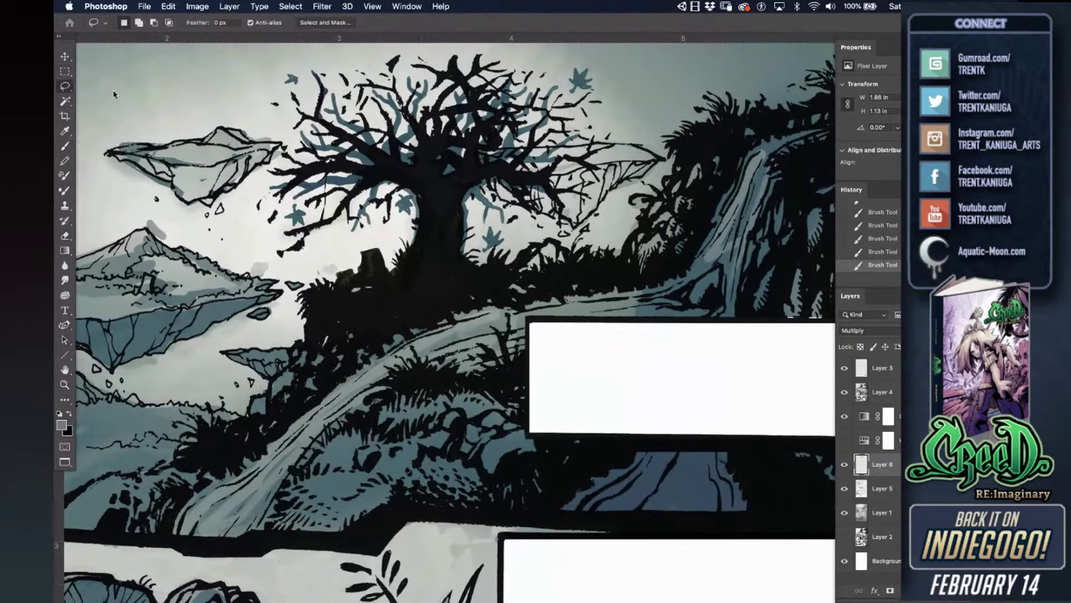
mouse_move(572, 101)
left_mouse_down()
mouse_move(577, 67)
mouse_move(556, 159)
left_mouse_up()
key("super+c")
key("super+v")
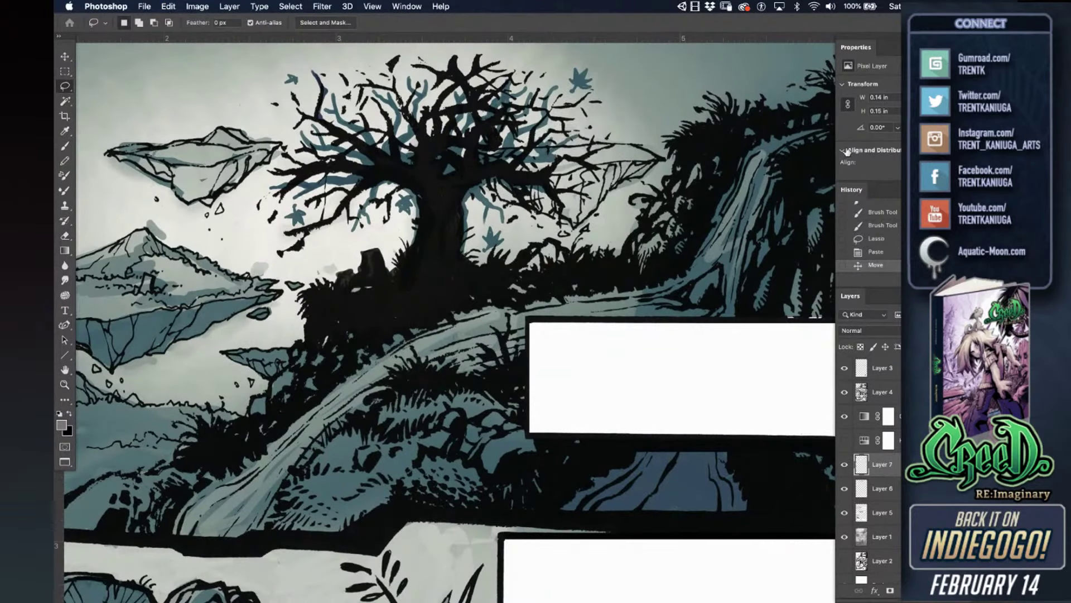
key("super+z")
key("super+z")
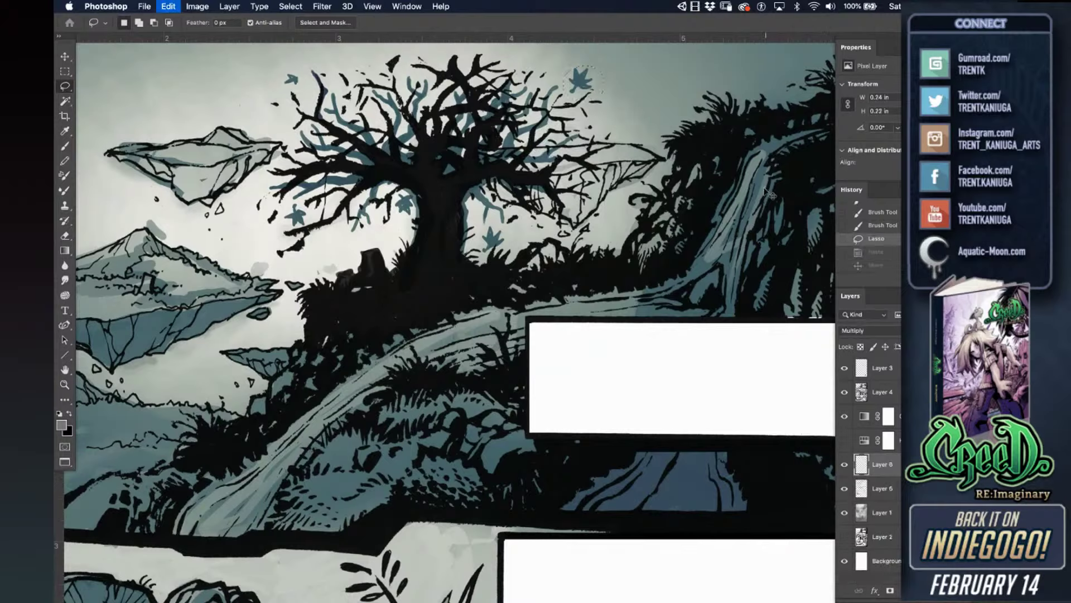
- Duplicate the selected leaf within Layer 6, scale it down and scatter copies around the tree
mouse_move(578, 77)
left_mouse_down()
mouse_move(580, 140)
mouse_move(617, 140)
mouse_move(619, 116)
mouse_move(347, 91)
mouse_move(379, 109)
mouse_move(405, 228)
mouse_move(335, 266)
left_mouse_up()
key("super+t")
key("Return")
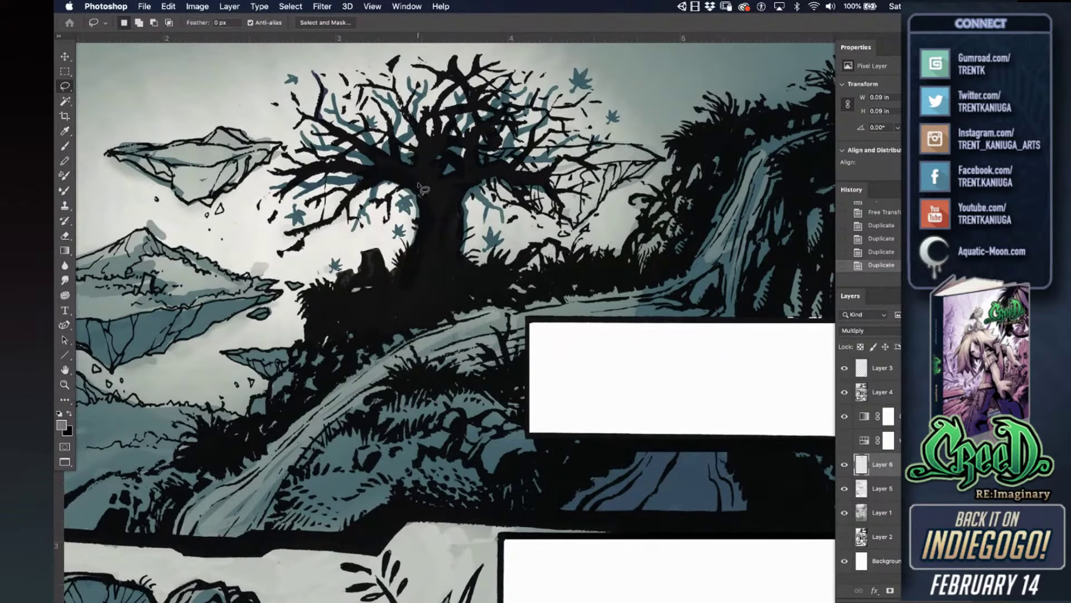
- Switch back to the Brush tool and hide the gradient map to work in greys
left_click_drag(84, 170, 173, 176)
key("ctrl+r")
key("b")
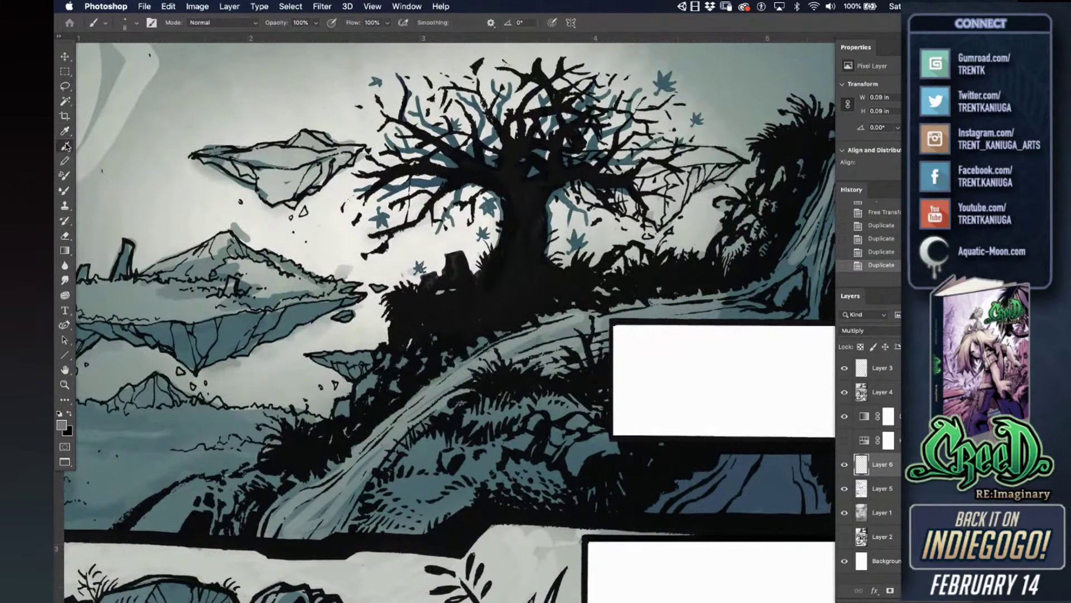
left_click(845, 419)
left_click(845, 417)
left_click(844, 417)
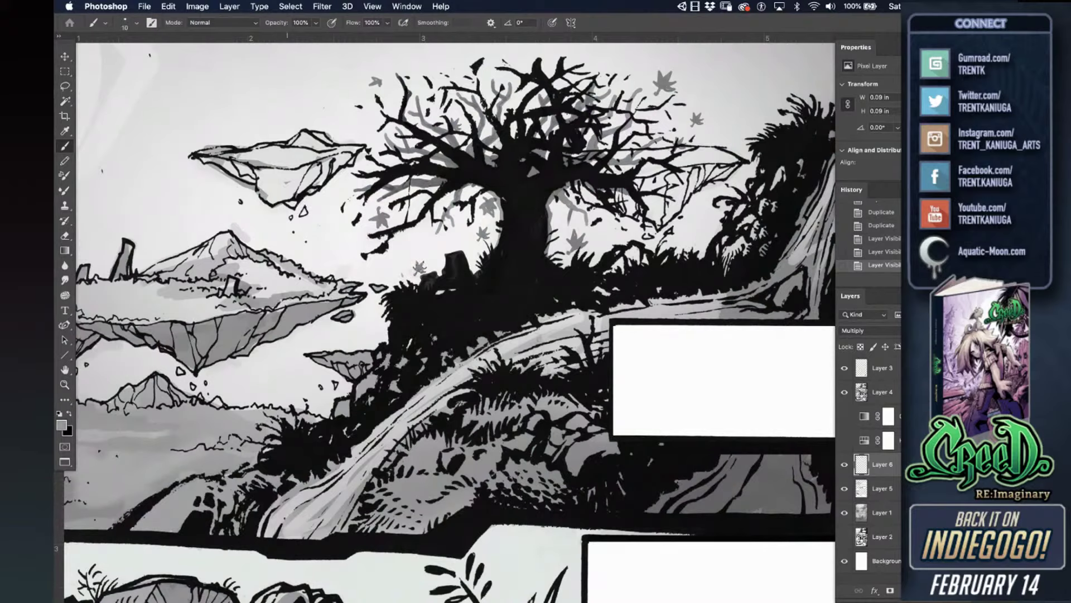
- Clear the leaf selection and repaint grey tones across the large floating island on Layer 5 with a 25 px brush
left_click_drag(262, 180, 279, 183)
key("bracketright")
left_click(864, 492)
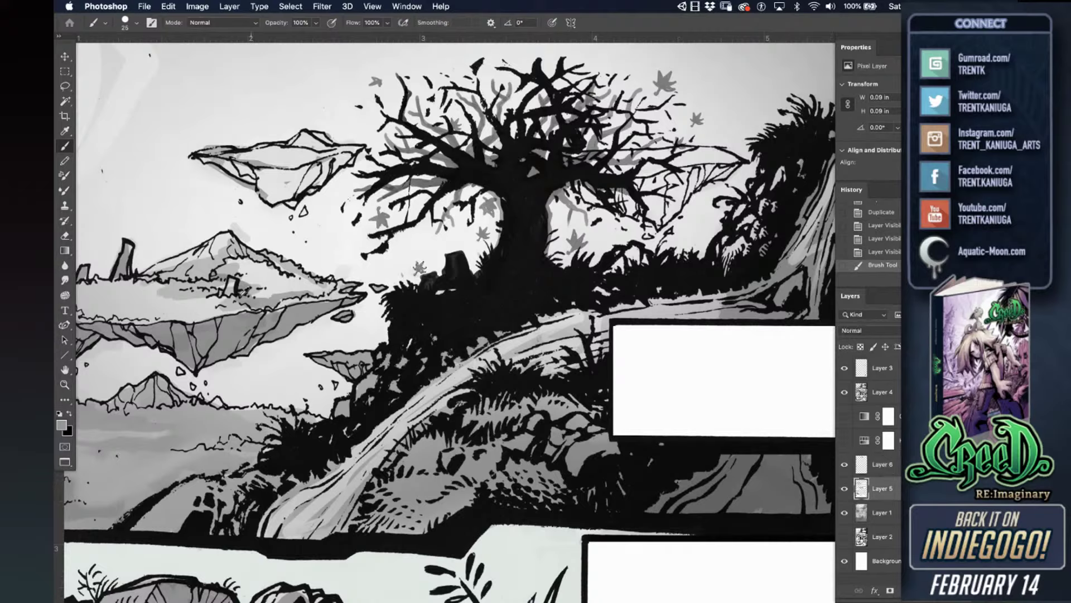
left_click_drag(248, 332, 363, 327)
key("super+d")
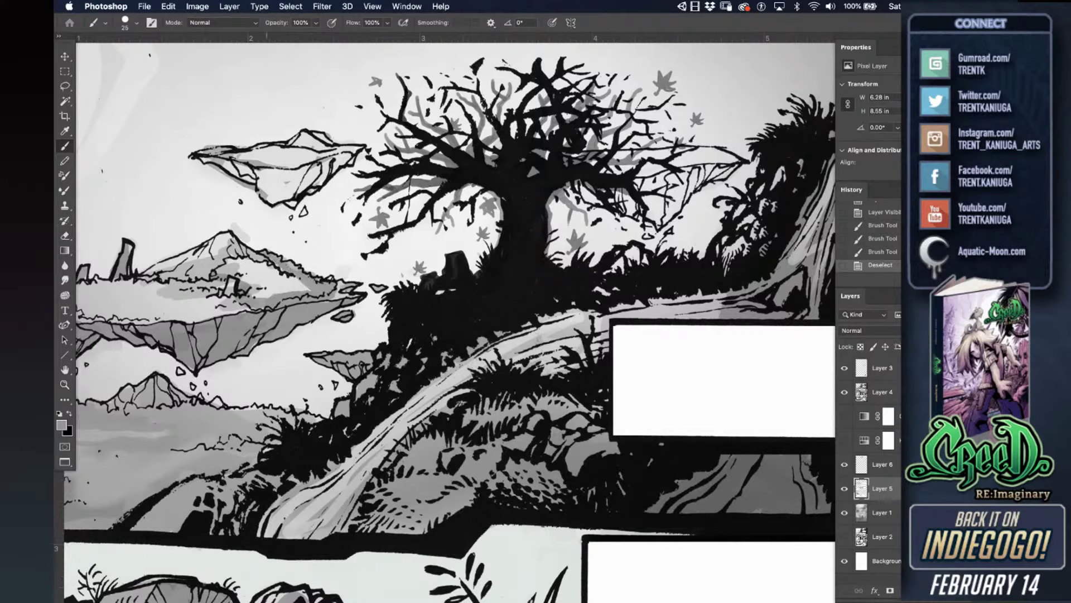
left_click(300, 270)
left_click(341, 284)
left_click_drag(325, 276, 349, 296)
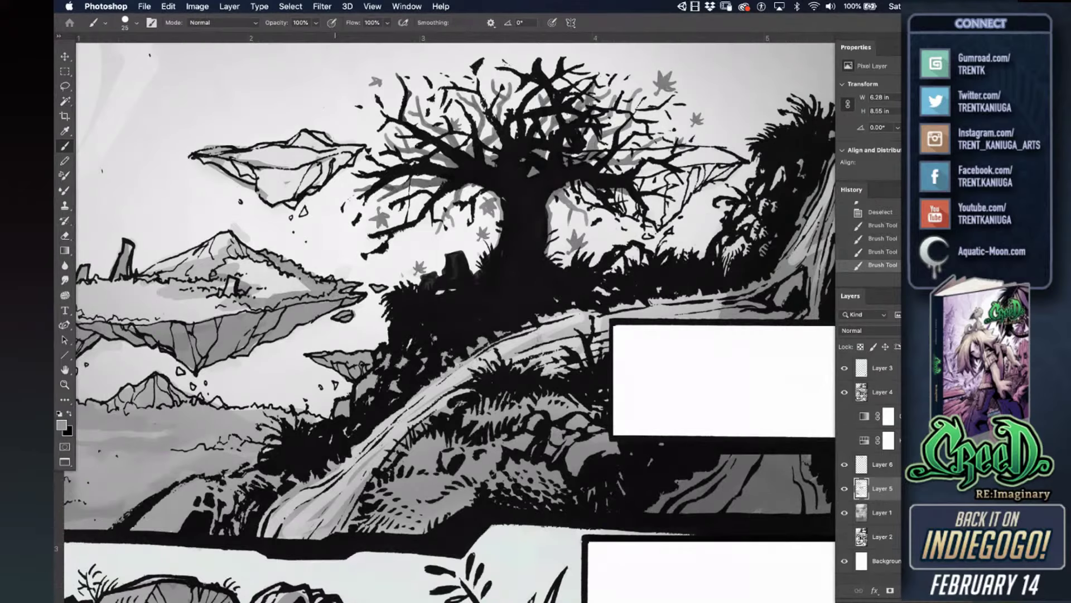
left_click(359, 298)
mouse_move(252, 308)
left_mouse_down()
mouse_move(230, 306)
mouse_move(223, 281)
mouse_move(203, 299)
mouse_move(148, 288)
mouse_move(212, 288)
mouse_move(189, 293)
left_mouse_up()
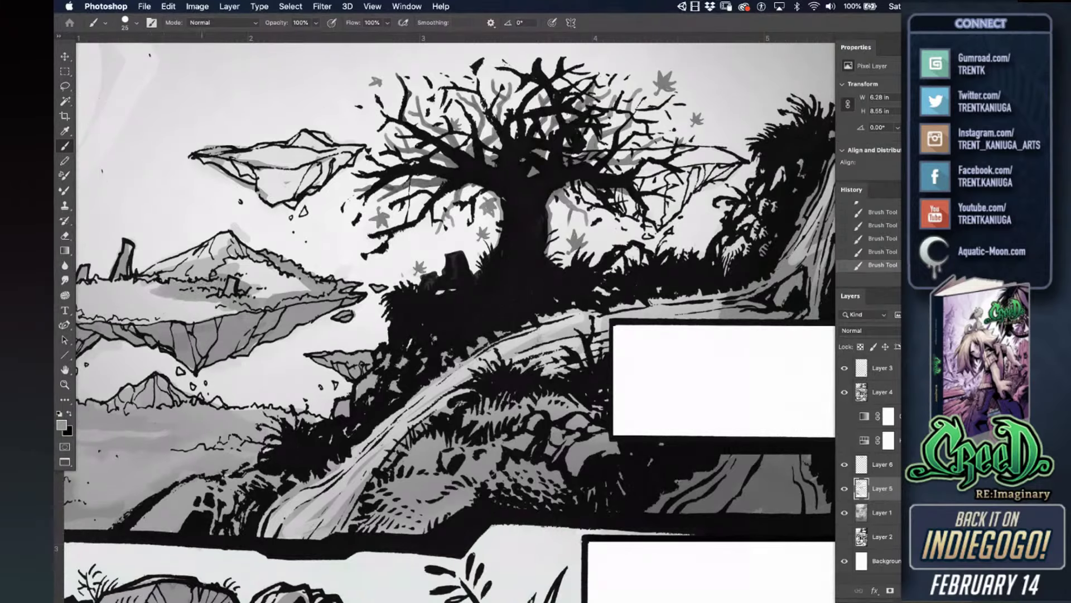
- Sample greys from the artwork and shade the underside and peak of the small upper floating island on Layer 5
mouse_move(228, 222)
left_mouse_down()
mouse_move(349, 232)
mouse_move(364, 245)
mouse_move(269, 280)
mouse_move(350, 245)
left_mouse_up()
left_click(385, 241, "alt")
left_click(332, 273, "alt")
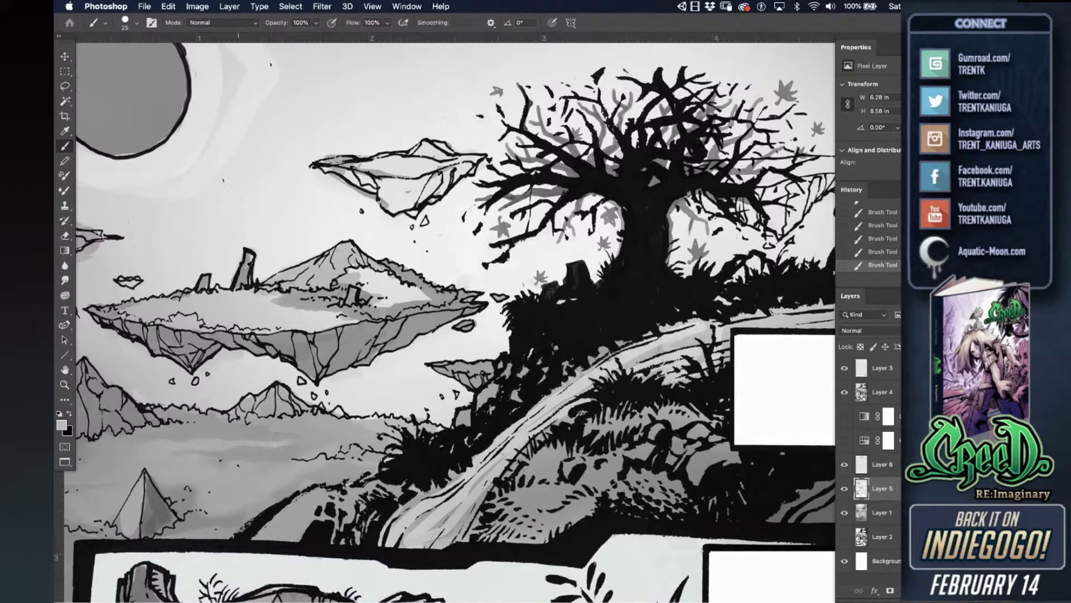
mouse_move(321, 167)
left_mouse_down()
mouse_move(372, 189)
mouse_move(363, 178)
mouse_move(420, 185)
mouse_move(389, 197)
left_mouse_up()
left_click(360, 195, "alt")
mouse_move(331, 179)
left_mouse_down()
mouse_move(372, 202)
mouse_move(388, 188)
mouse_move(385, 207)
mouse_move(420, 193)
mouse_move(413, 212)
mouse_move(458, 174)
mouse_move(433, 176)
mouse_move(425, 148)
mouse_move(443, 149)
mouse_move(455, 159)
mouse_move(412, 149)
left_mouse_up()
left_click(391, 199, "alt")
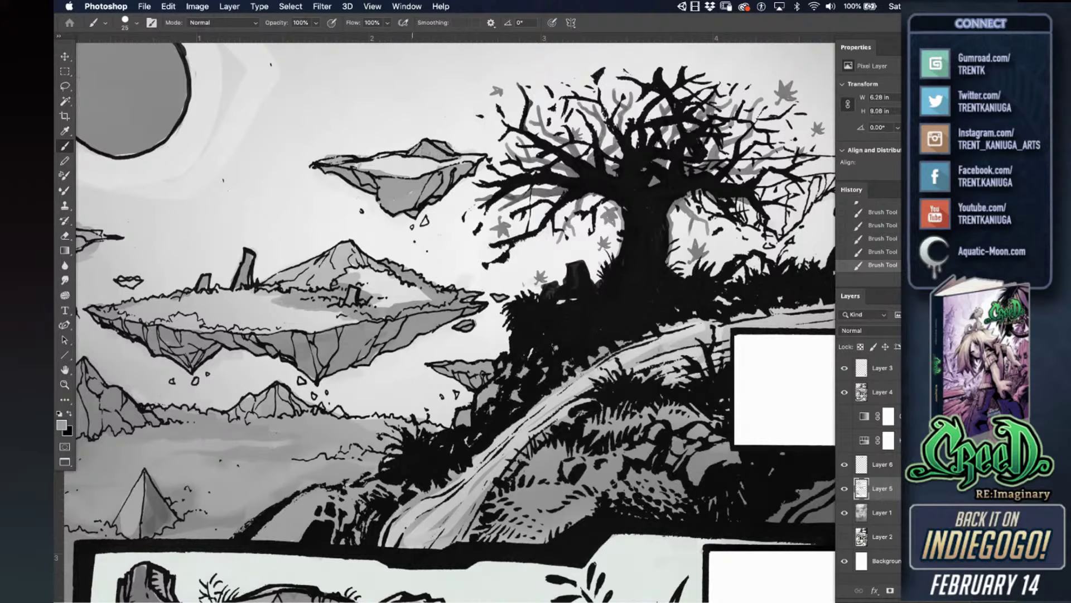
- Touch up the small island's left tip, the rock fragment below it and its right underside with sampled greys
mouse_move(328, 159)
left_mouse_down()
mouse_move(319, 163)
mouse_move(334, 156)
left_mouse_up()
left_click(336, 148, "alt")
left_click(404, 188, "alt")
left_click_drag(421, 220, 424, 222)
mouse_move(403, 183)
left_mouse_down()
mouse_move(441, 162)
mouse_move(429, 165)
mouse_move(478, 159)
left_mouse_up()
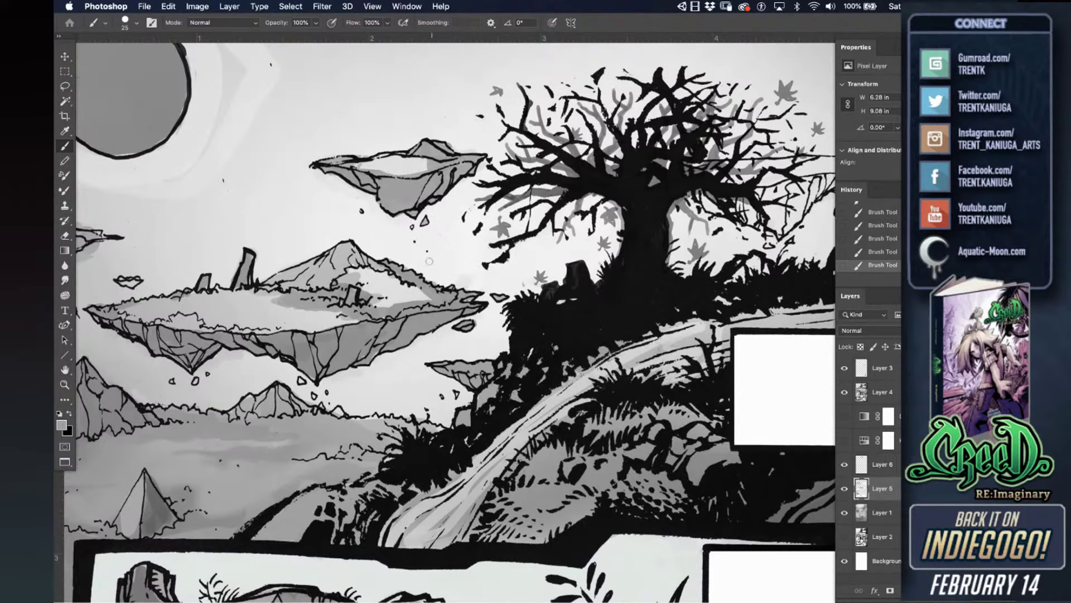
- Add grey shading to the top surface at the left end of the large floating island on Layer 5
left_click_drag(486, 300, 622, 215)
mouse_move(282, 236)
left_mouse_down()
mouse_move(326, 226)
mouse_move(397, 244)
mouse_move(339, 244)
mouse_move(317, 232)
left_mouse_up()
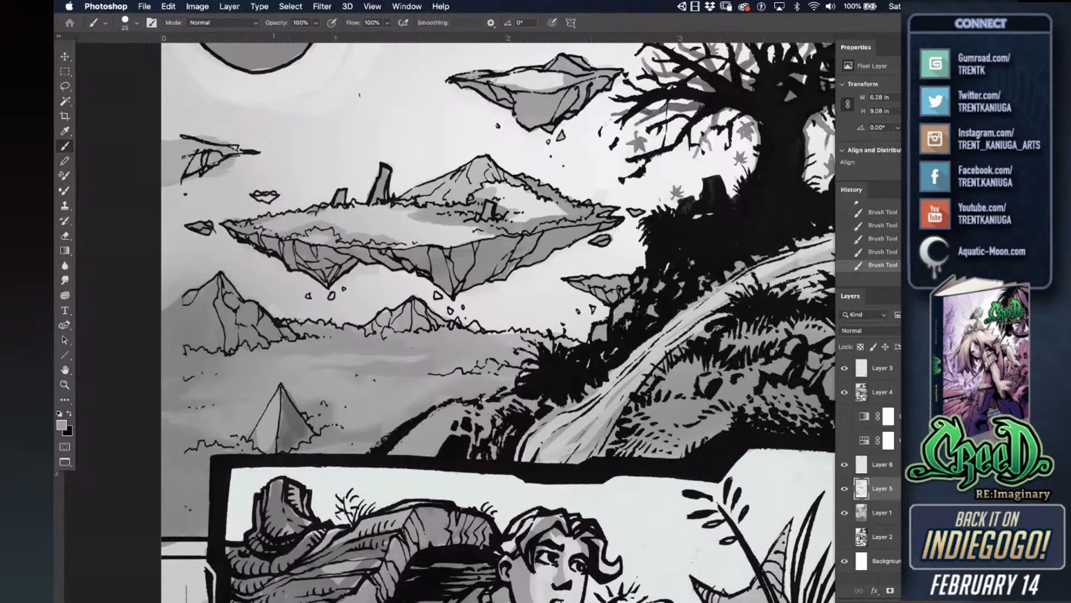
mouse_move(282, 240)
left_mouse_down()
mouse_move(260, 228)
mouse_move(272, 197)
mouse_move(262, 198)
left_mouse_up()
- Extend the ink lines of the leftmost floating island to the page edge in black on Layer 4 with a 9 px brush
left_click_drag(290, 265, 403, 298)
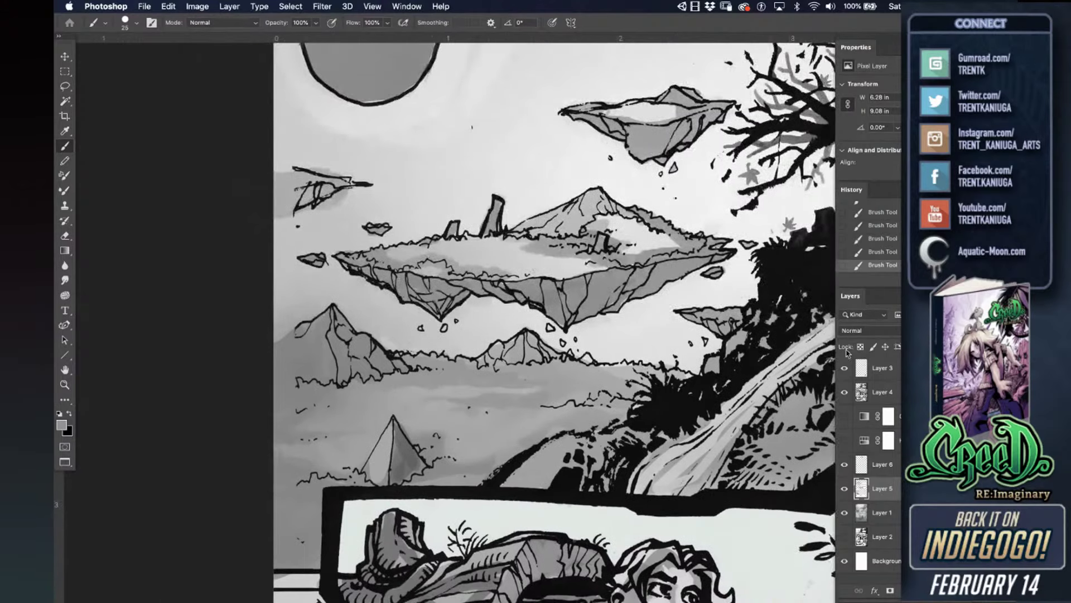
left_click(862, 398)
key("bracketleft")
key("bracketleft")
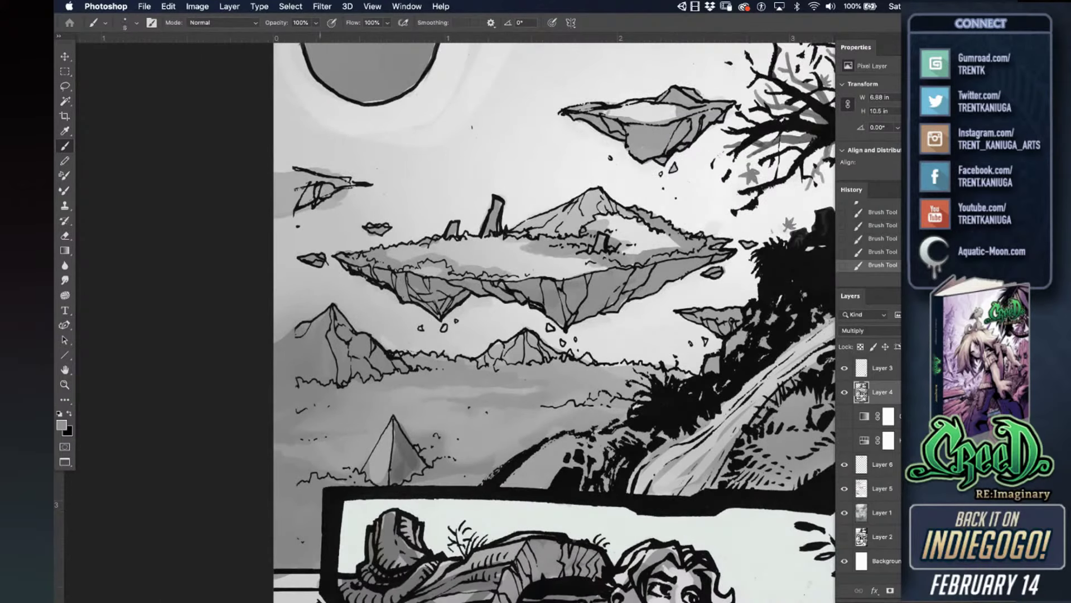
left_click(366, 182, "alt")
left_click_drag(294, 168, 273, 172)
left_click_drag(294, 217, 283, 229)
mouse_move(301, 192)
left_mouse_down()
mouse_move(291, 213)
mouse_move(274, 202)
left_mouse_up()
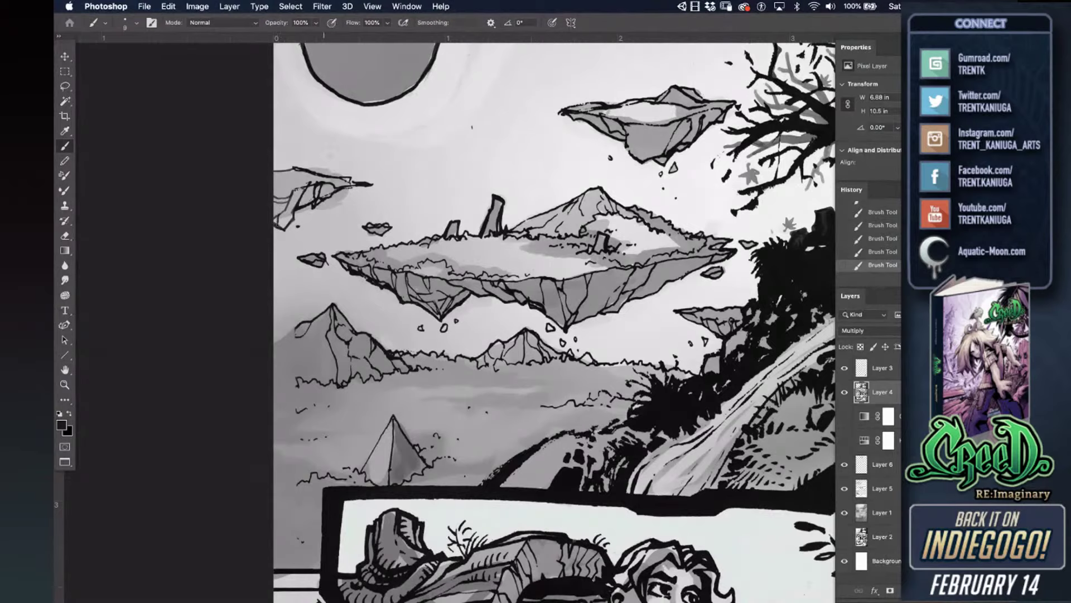
left_click(862, 468)
left_click(349, 207, "alt")
left_click_drag(348, 194, 325, 210)
key("super+z")
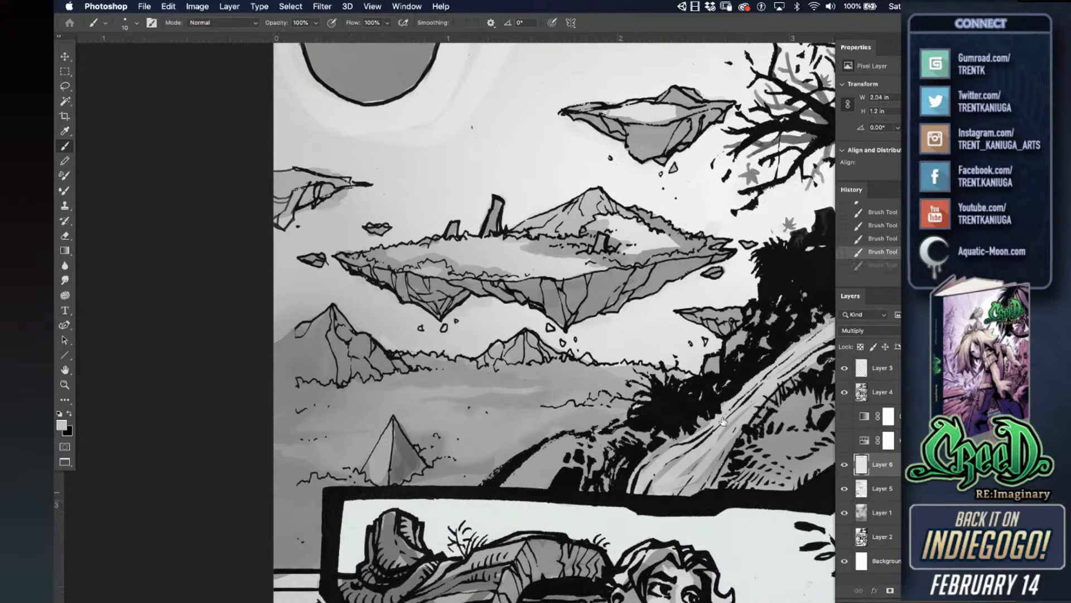
- Paint the leftmost floating island with sampled grey on Layer 5 using a 20 px brush
left_click(875, 488)
key("bracketright")
left_click_drag(342, 201, 322, 206)
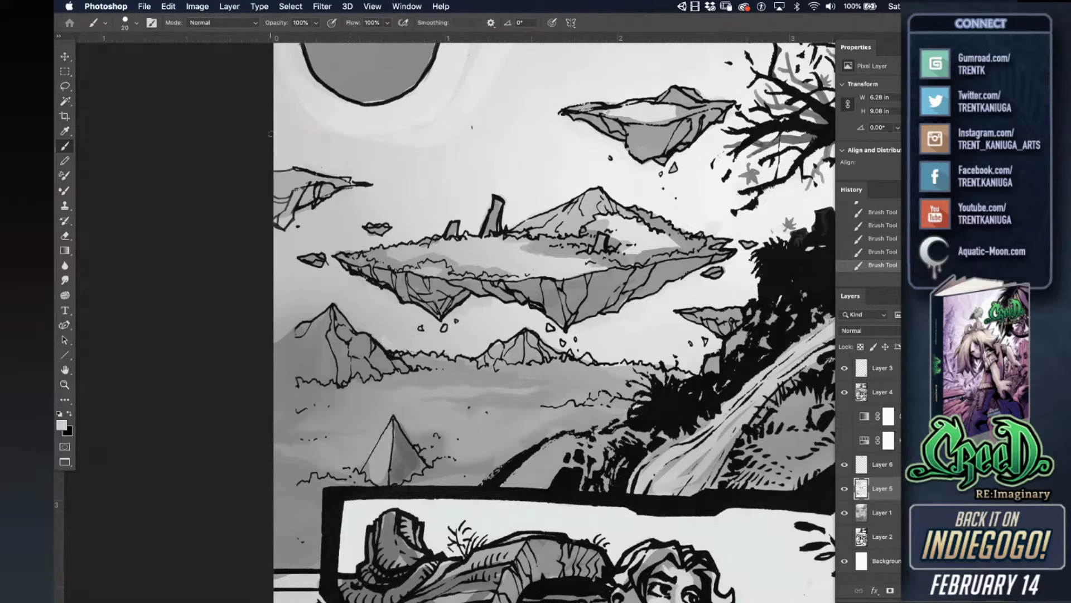
left_click(305, 196, "alt")
- Draw a long ink drip hanging from the bottom of the moon in black on Layer 4 with a 9 px brush
left_click_drag(435, 99, 411, 235)
key("super+r")
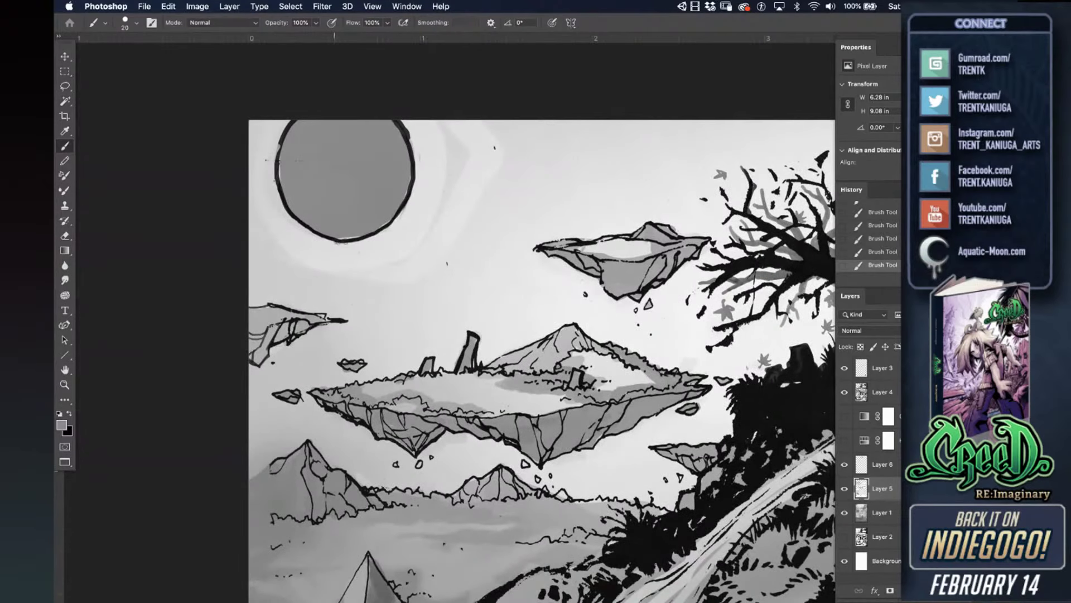
key("super+z")
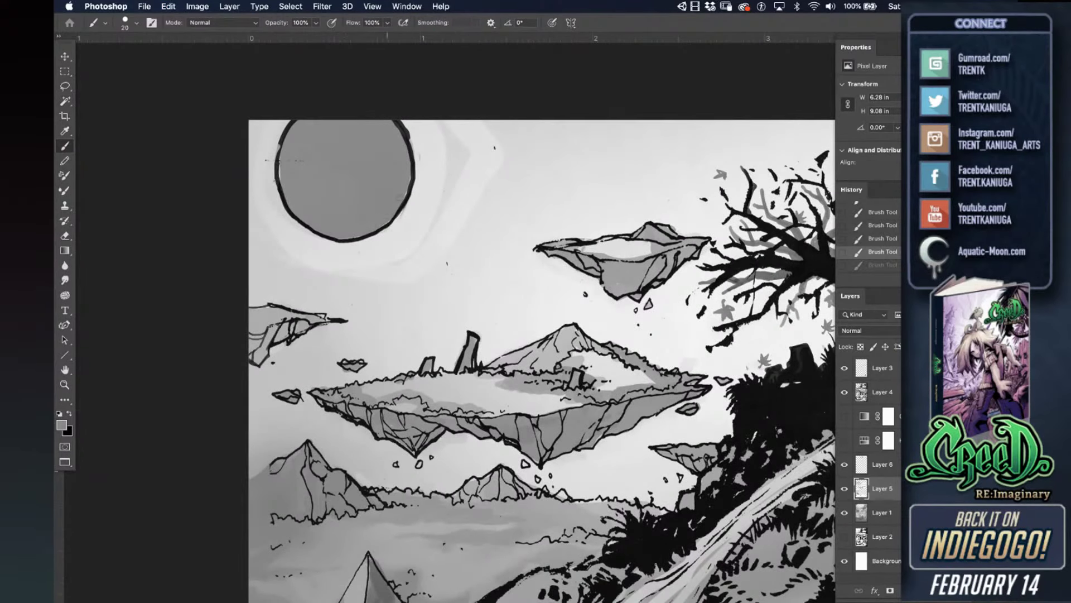
key("super+shift+z")
left_click(347, 239, "alt")
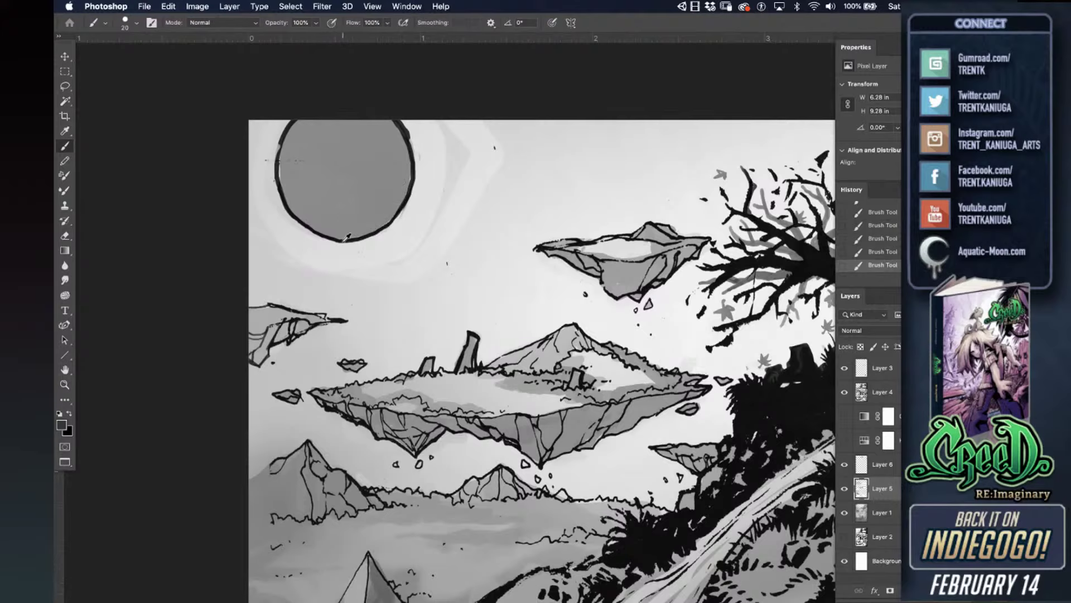
left_click(864, 394)
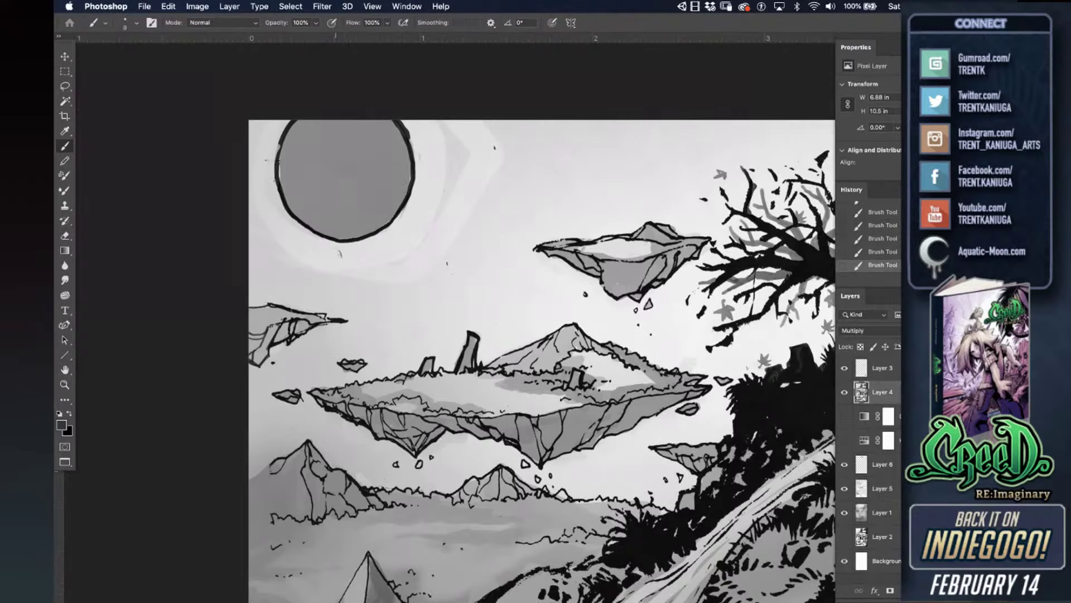
mouse_move(335, 247)
left_mouse_down()
mouse_move(341, 288)
mouse_move(346, 249)
mouse_move(346, 277)
left_mouse_up()
left_click_drag(338, 242, 333, 260)
left_click(341, 246, "alt")
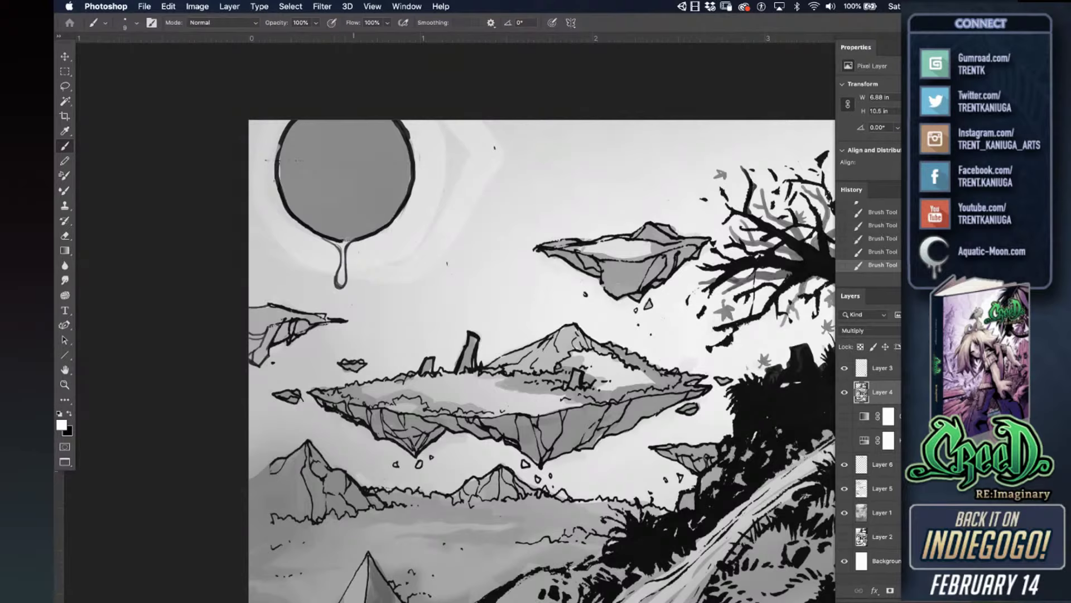
- Add a smaller second drip beside the long one and refine the outlines of both with black and white on Layer 4
mouse_move(335, 241)
left_mouse_down()
mouse_move(309, 226)
mouse_move(333, 254)
left_mouse_up()
key("x")
key("x")
key("super+plus")
mouse_move(126, 159)
left_mouse_down()
mouse_move(122, 179)
mouse_move(125, 159)
mouse_move(137, 193)
left_mouse_up()
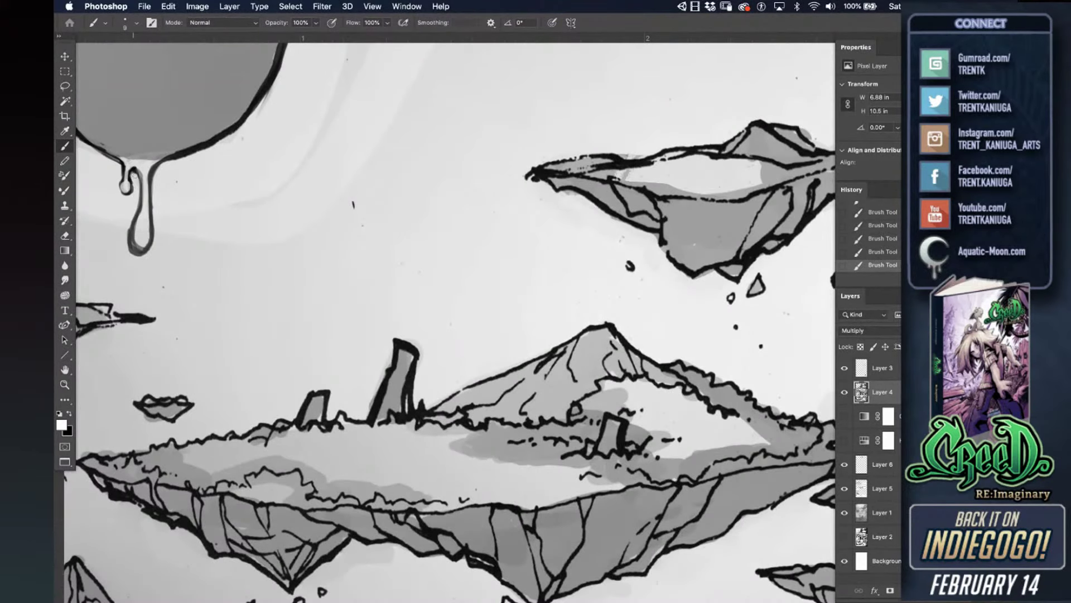
left_click_drag(124, 240, 126, 249)
mouse_move(136, 205)
left_mouse_down()
mouse_move(137, 262)
mouse_move(125, 251)
mouse_move(146, 258)
left_mouse_up()
mouse_move(157, 196)
left_mouse_down()
mouse_move(174, 159)
mouse_move(243, 126)
mouse_move(217, 142)
left_mouse_up()
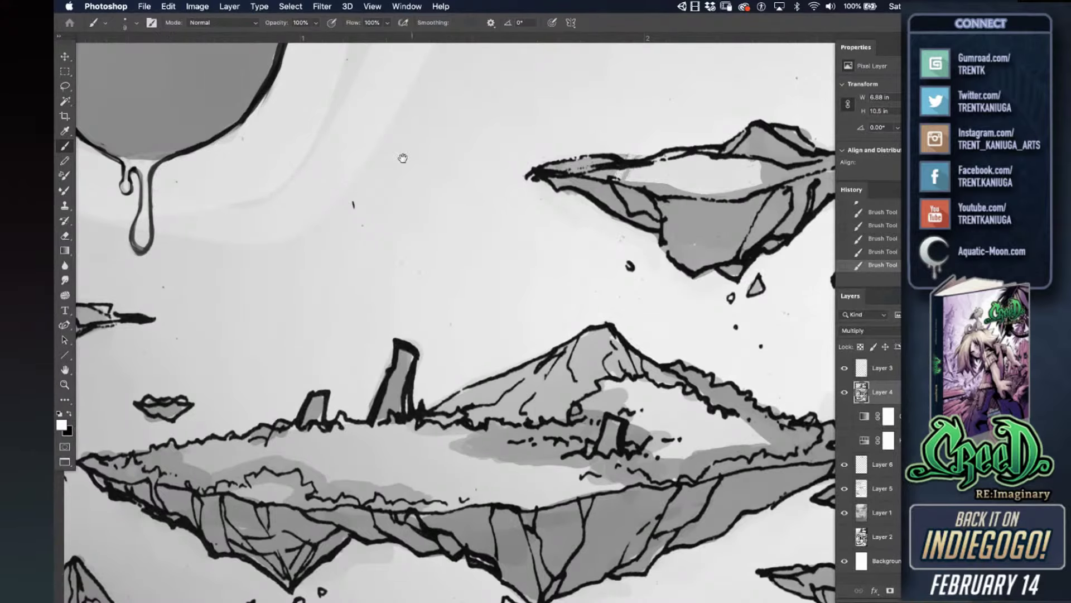
- Thin and smooth the moon's black outline along its right and left sides with white on Layer 4
left_click_drag(445, 256, 533, 321)
left_click_drag(367, 246, 498, 363)
left_click_drag(422, 320, 490, 256)
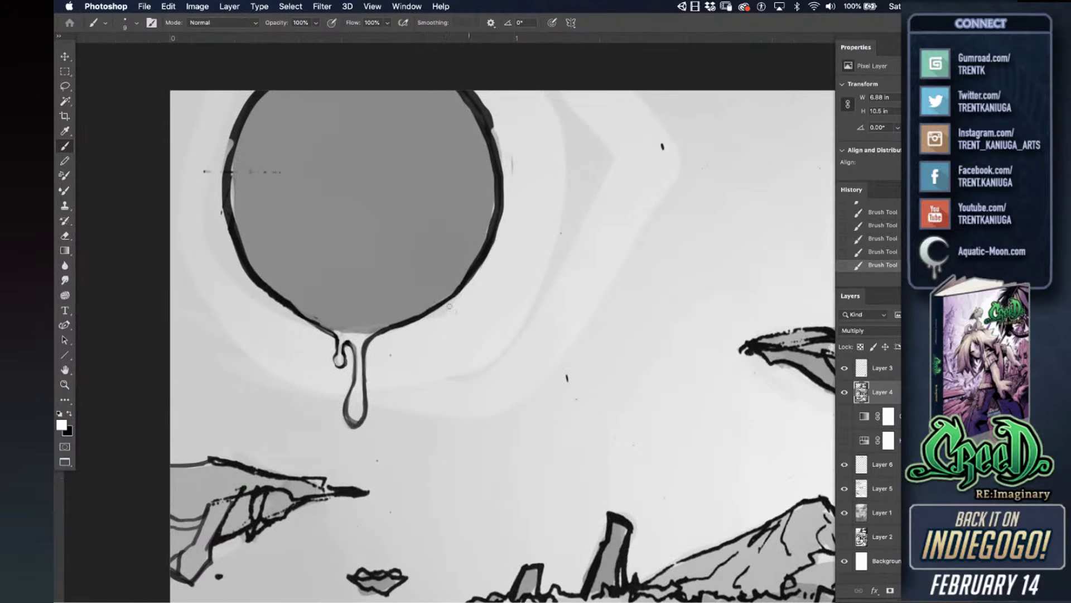
mouse_move(499, 167)
left_mouse_down()
mouse_move(491, 248)
mouse_move(449, 301)
left_mouse_up()
left_click_drag(479, 94, 501, 175)
mouse_move(254, 94)
left_mouse_down()
mouse_move(222, 190)
mouse_move(246, 277)
left_mouse_up()
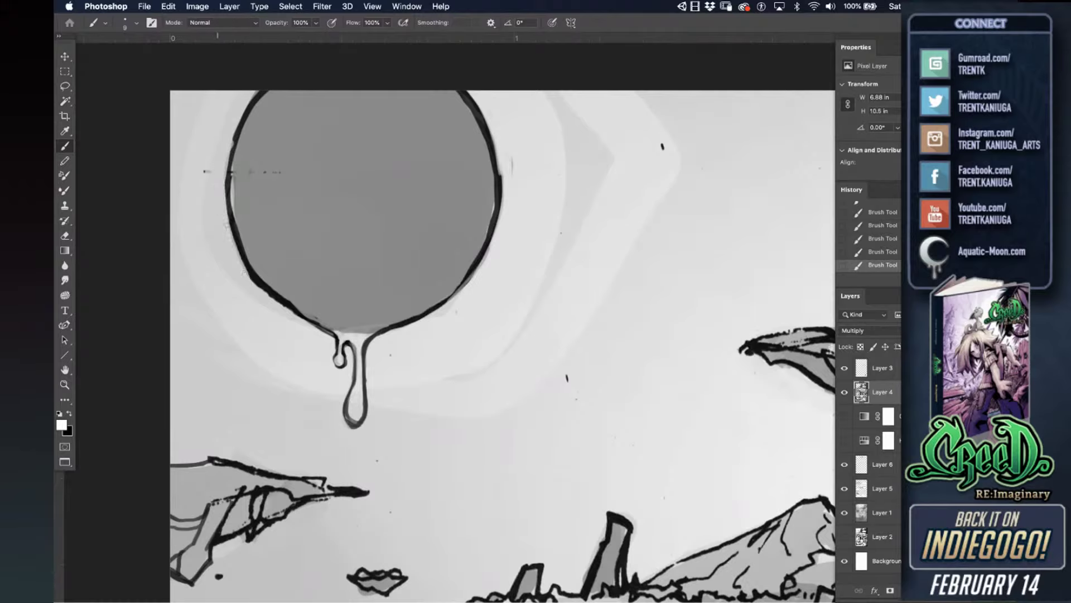
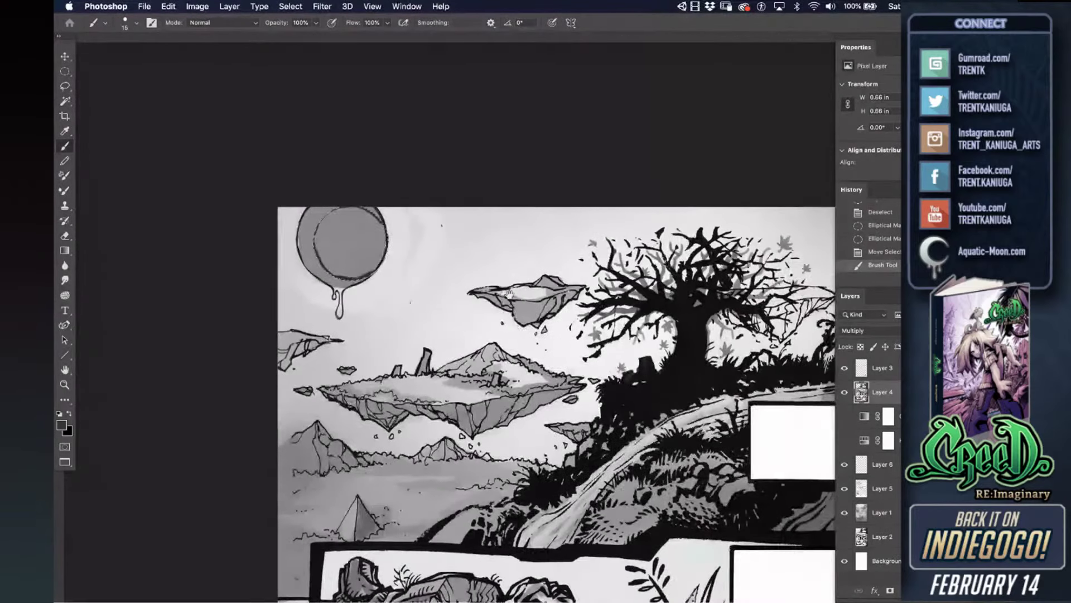
- Fill the circular selection inside the moon with light grey on a new layer using a 600 px brush
key("x")
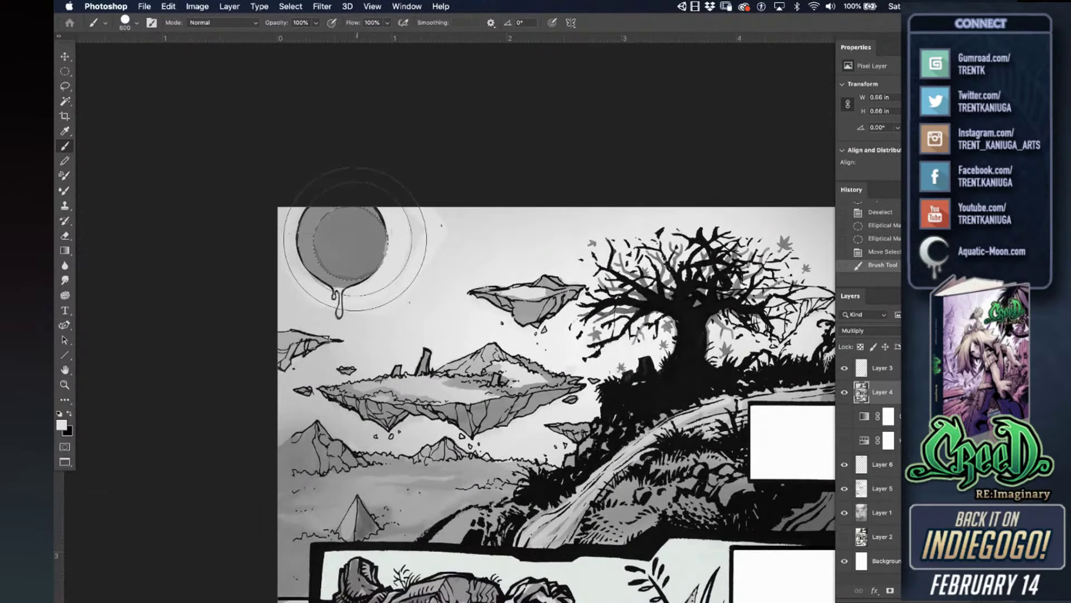
mouse_move(357, 234)
left_mouse_down()
mouse_move(399, 261)
mouse_move(366, 246)
left_mouse_up()
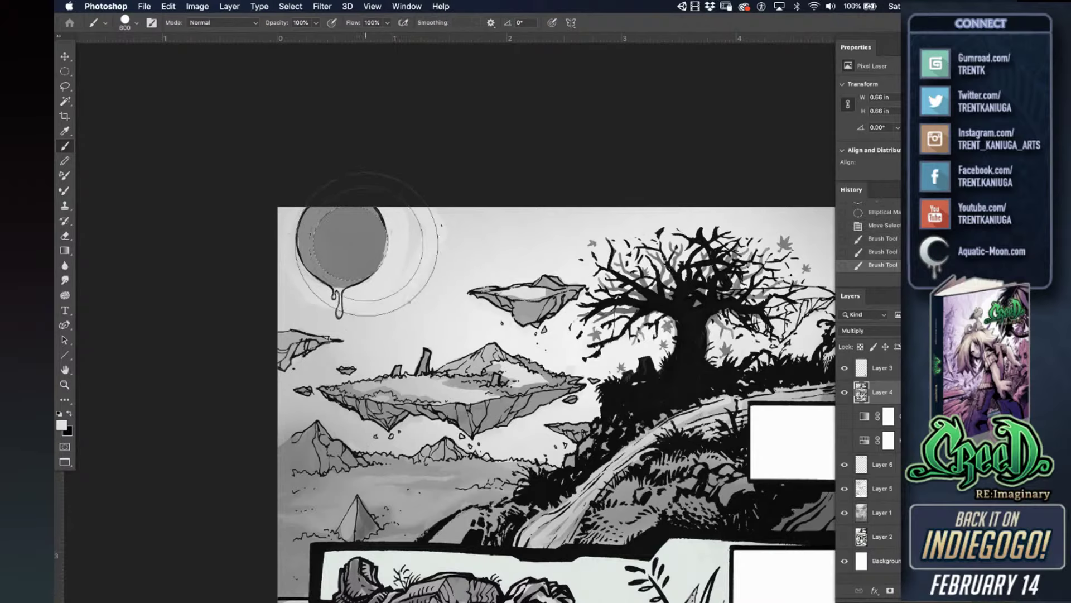
key("super+shift+n")
key("Return")
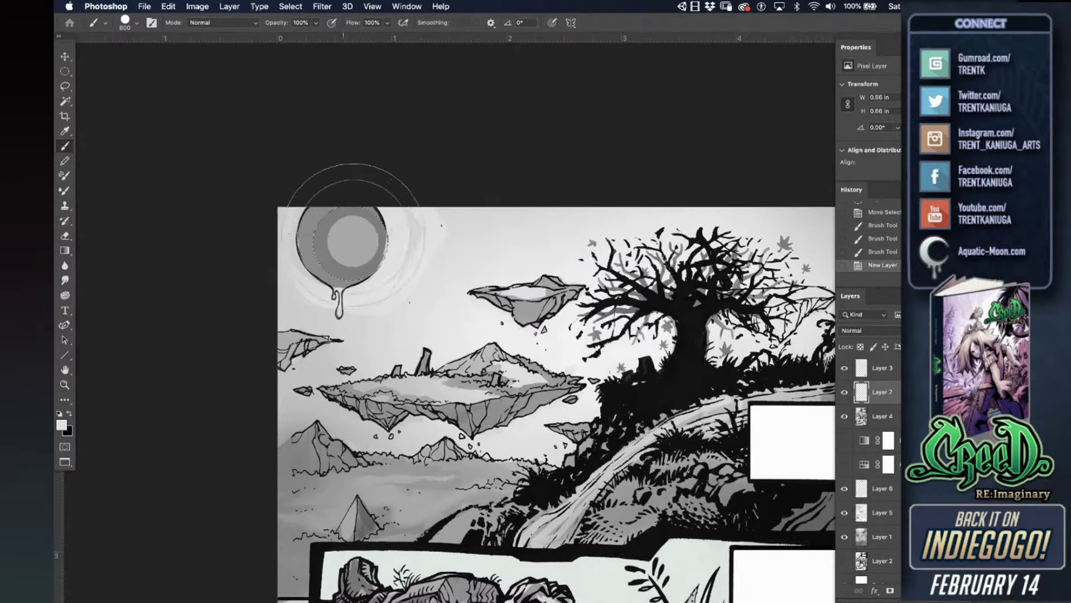
left_click_drag(354, 239, 379, 238)
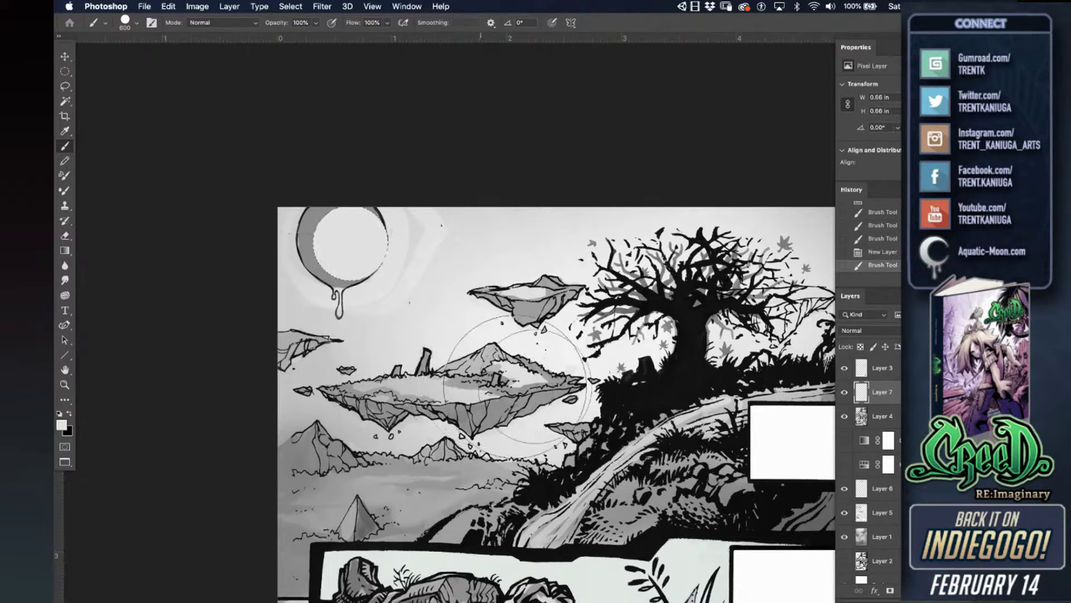
- Clear the selected circle from Layer 4, move Layer 7 below the adjustment layers and deselect
left_click(866, 419)
key("Delete")
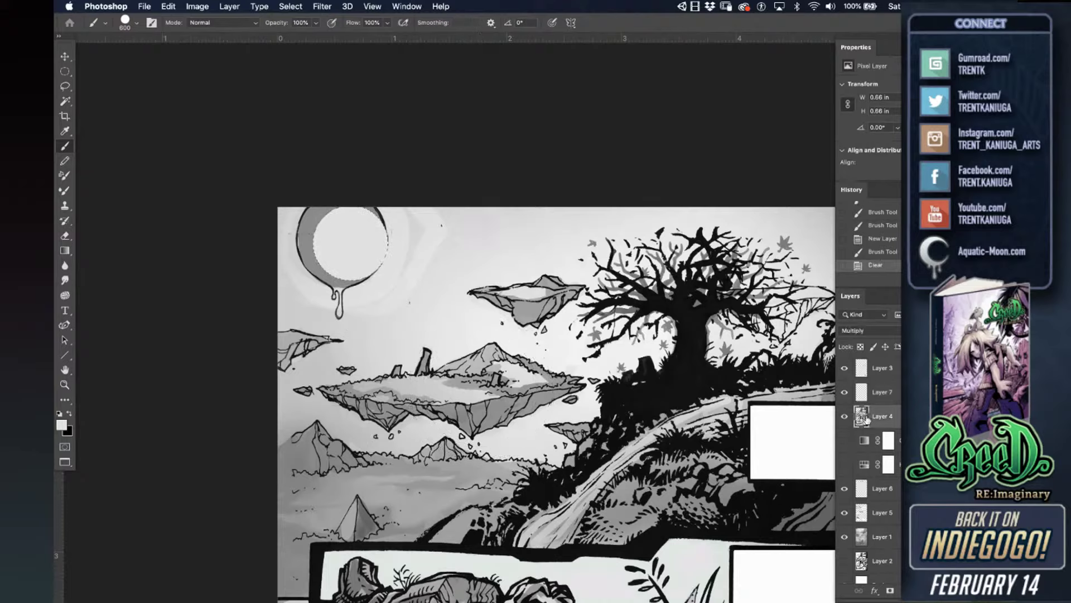
left_click_drag(862, 396, 862, 478)
key("super+d")
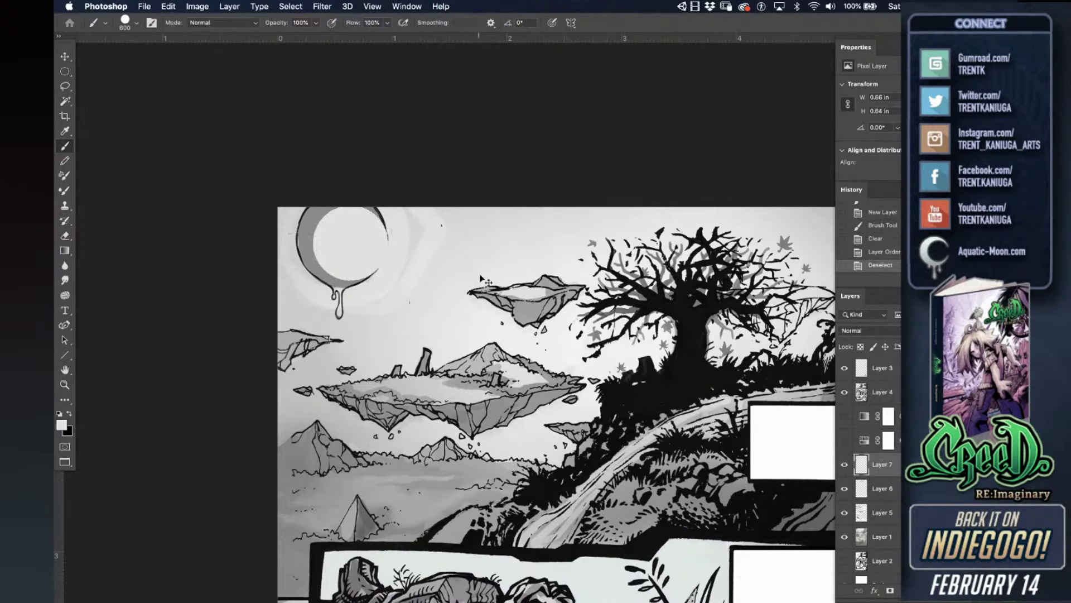
- Paint light grey over the open right edge of the crescent moon on Layer 7 with a 35 px brush
key("bracketleft")
key("bracketleft")
key("bracketleft")
key("bracketleft")
key("bracketleft")
key("bracketleft")
key("bracketleft")
key("bracketleft")
key("bracketleft")
left_click_drag(389, 238, 396, 247)
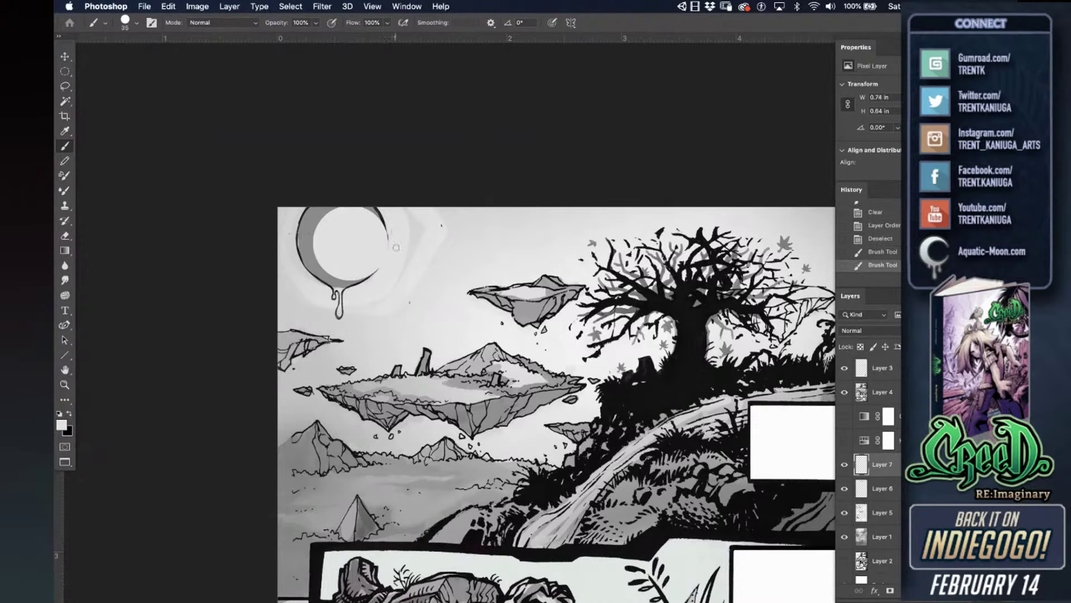
left_click(386, 252)
- Erase the leftover ink outline at the crescent moon's lower right edge on Layer 4
left_click(860, 393)
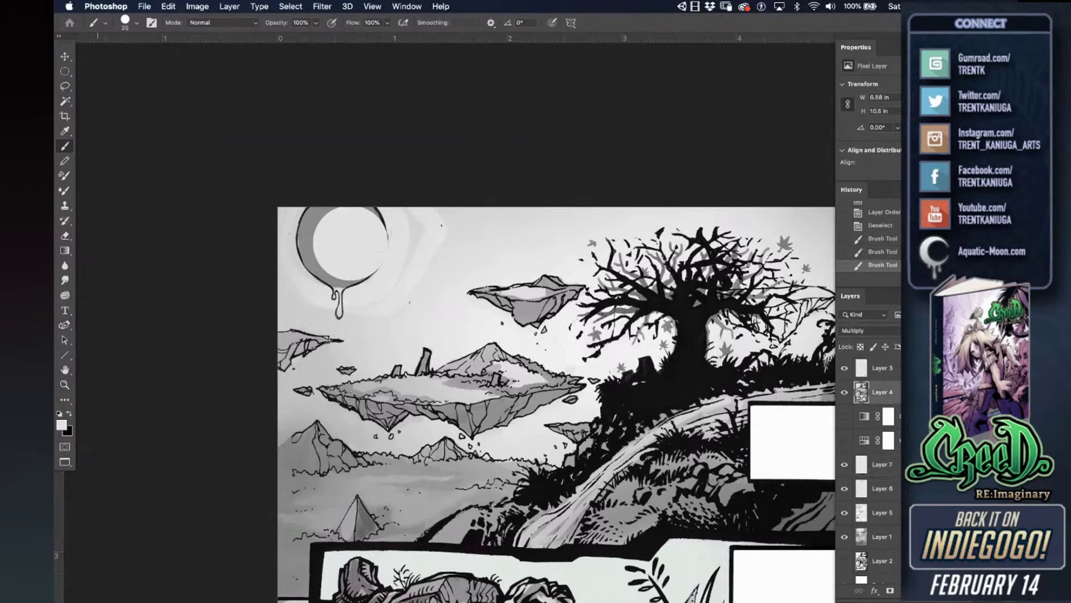
left_click(64, 236)
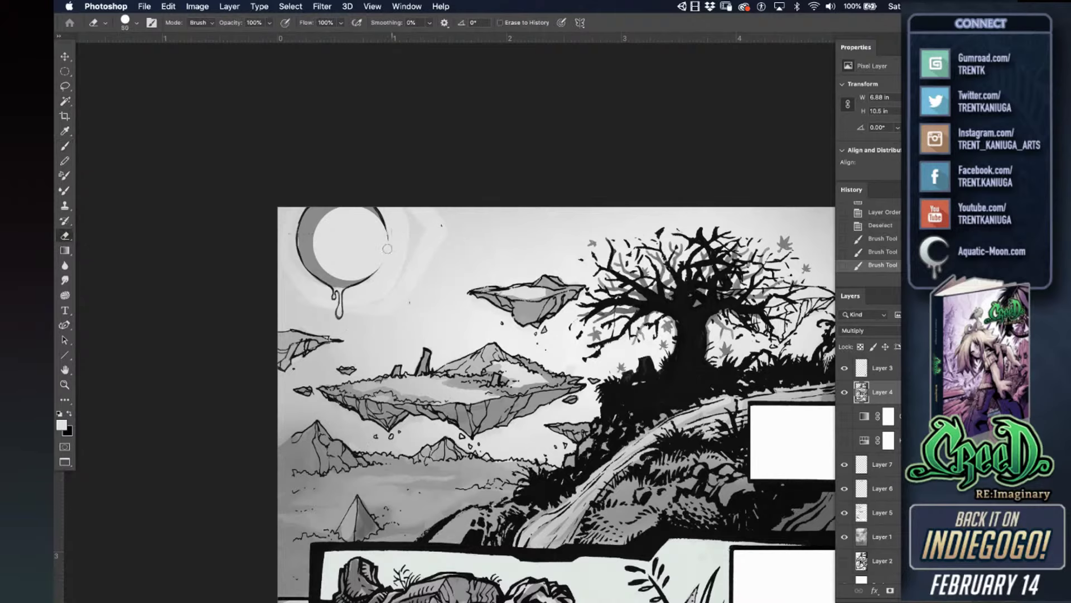
left_click_drag(377, 262, 387, 266)
- Paint sampled grey over the grassy bank above the stream and beside the waterfall on Layer 5 with a 70 px brush
mouse_move(527, 342)
left_mouse_down()
mouse_move(455, 293)
mouse_move(409, 240)
left_mouse_up()
left_click(65, 147)
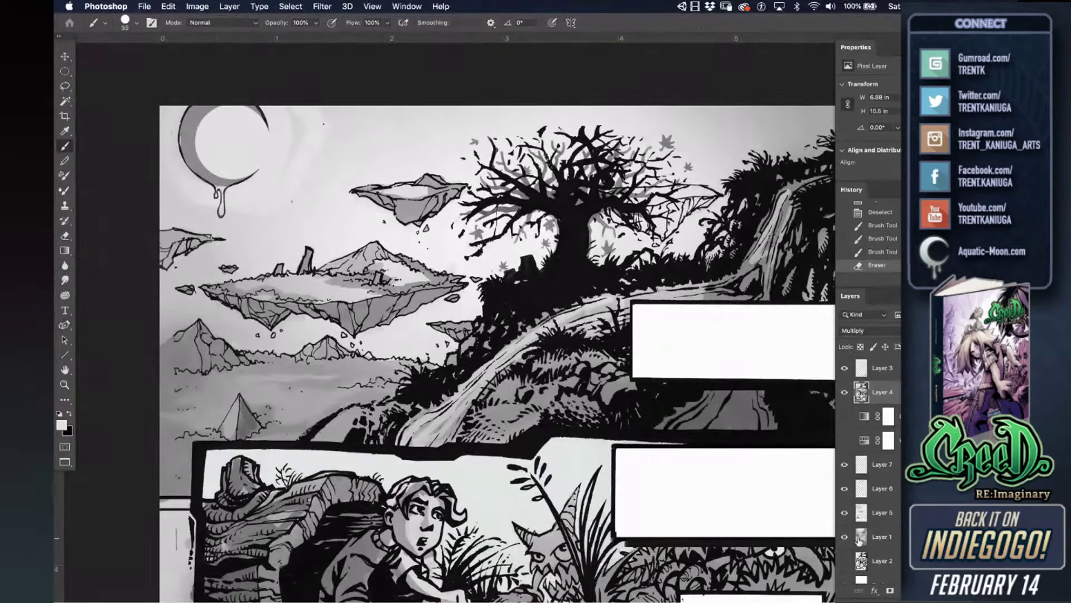
left_click(879, 512)
left_click(845, 512)
left_click(844, 512)
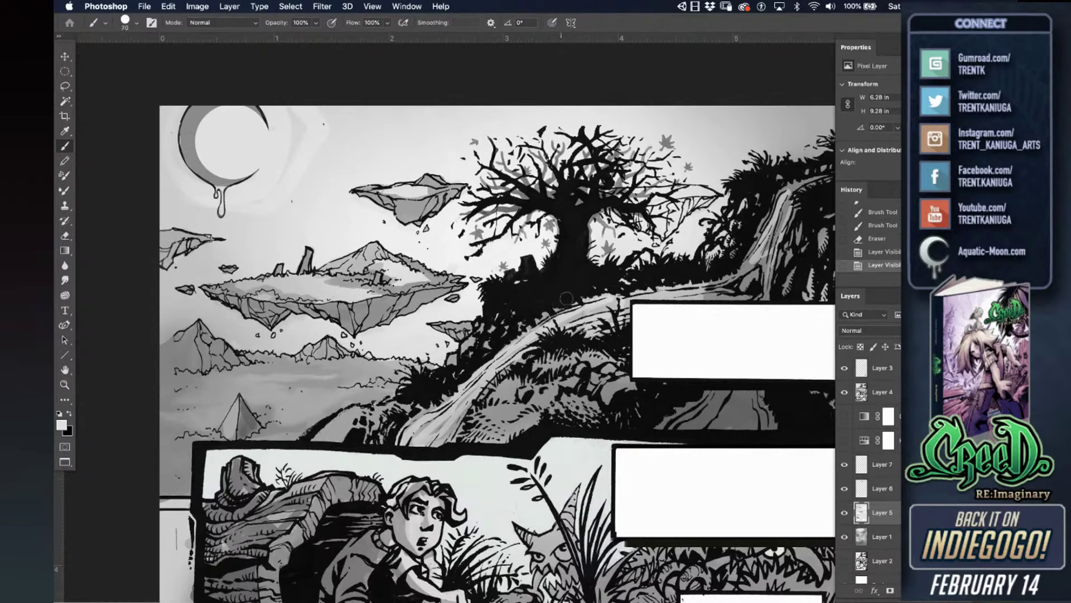
left_click(710, 293, "alt")
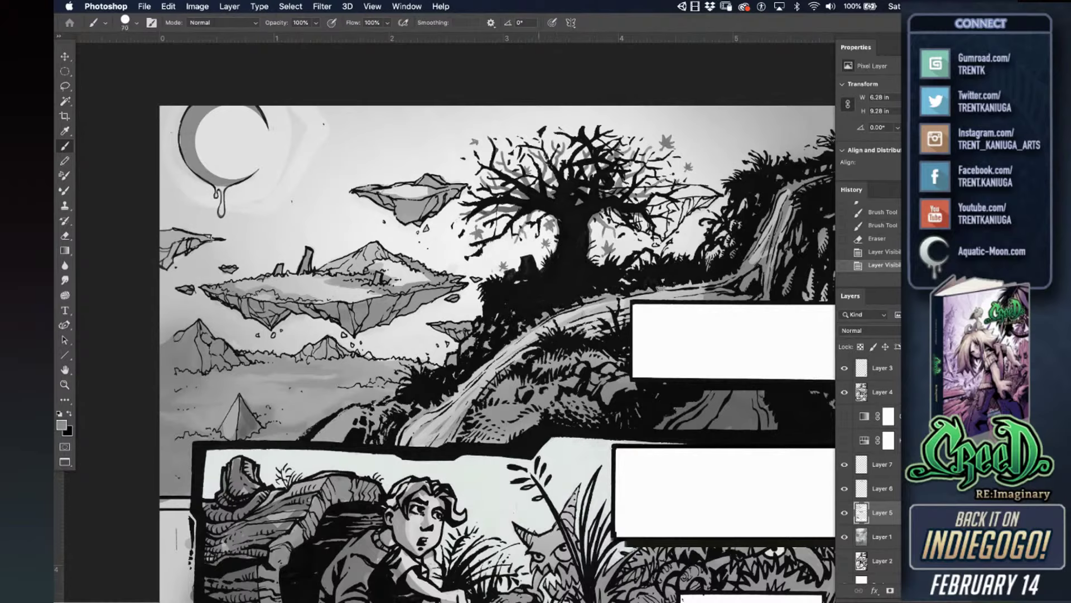
left_click_drag(705, 283, 642, 269)
left_click(649, 258)
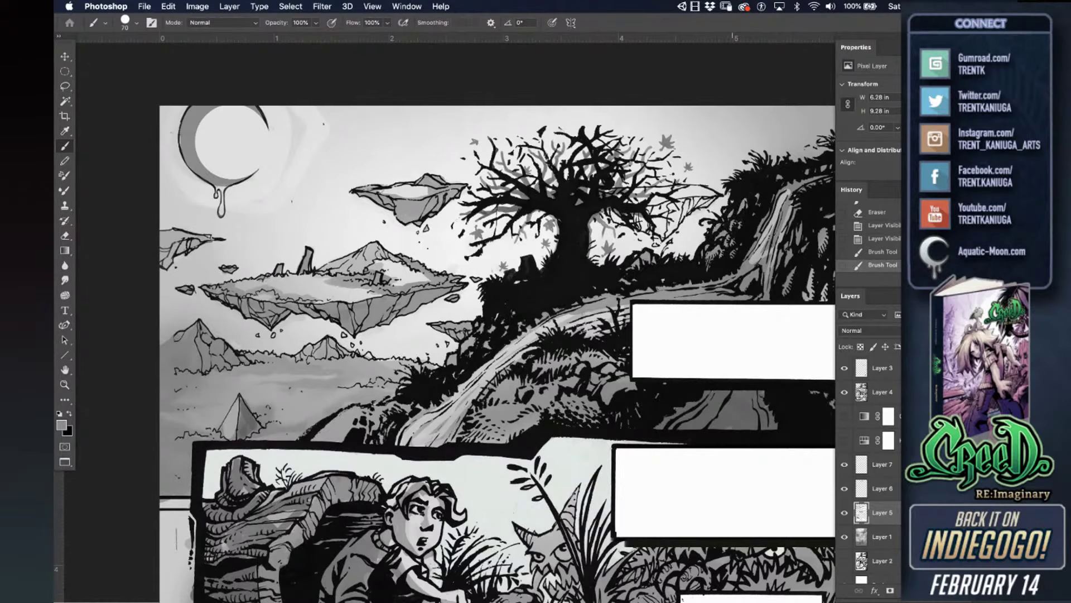
left_click_drag(763, 193, 791, 193)
- Extend the grey over the dark cliff and foliage to the right of the waterfall on Layer 5
left_click_drag(808, 267, 674, 323)
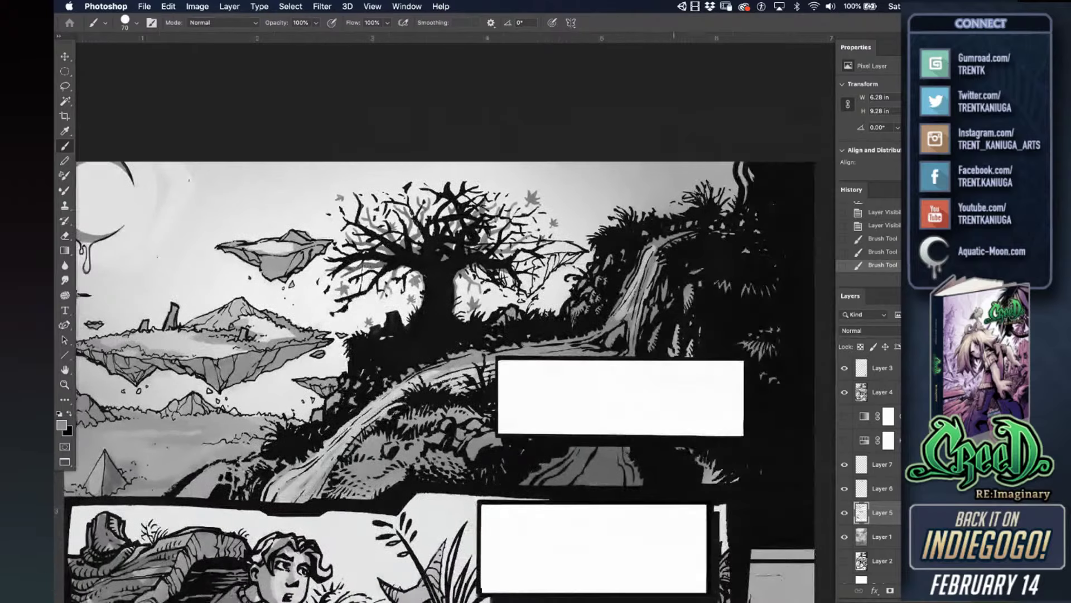
left_click(747, 183)
left_click(741, 247)
left_click_drag(700, 279, 683, 295)
- Darken the rocky hillside on both sides of the stream with a sampled dark grey on Layer 5 using a 100 px brush
left_click(596, 464, "alt")
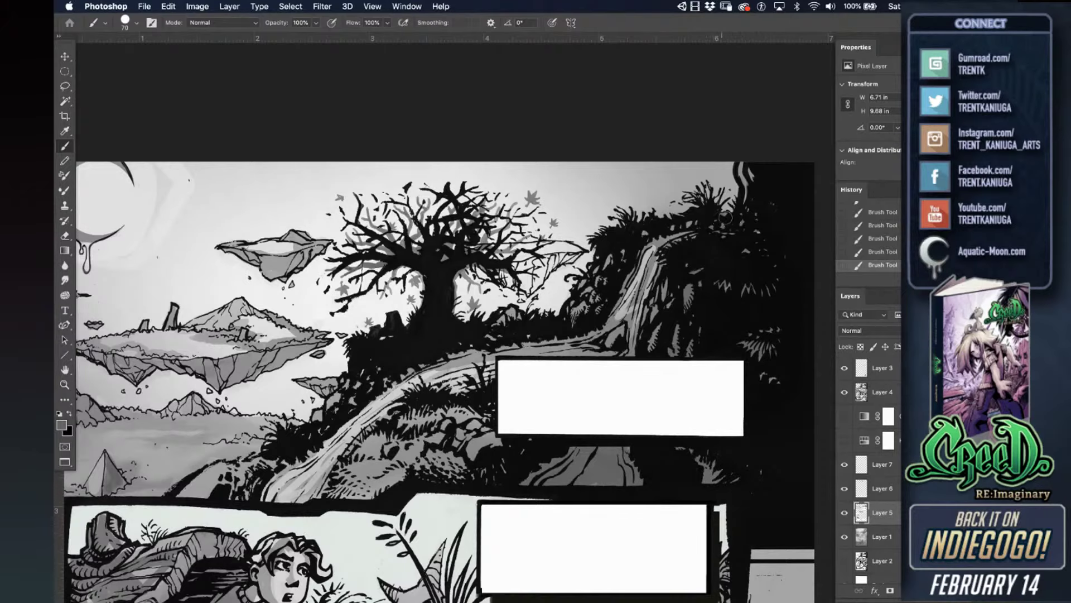
key("super+minus")
key("super+minus")
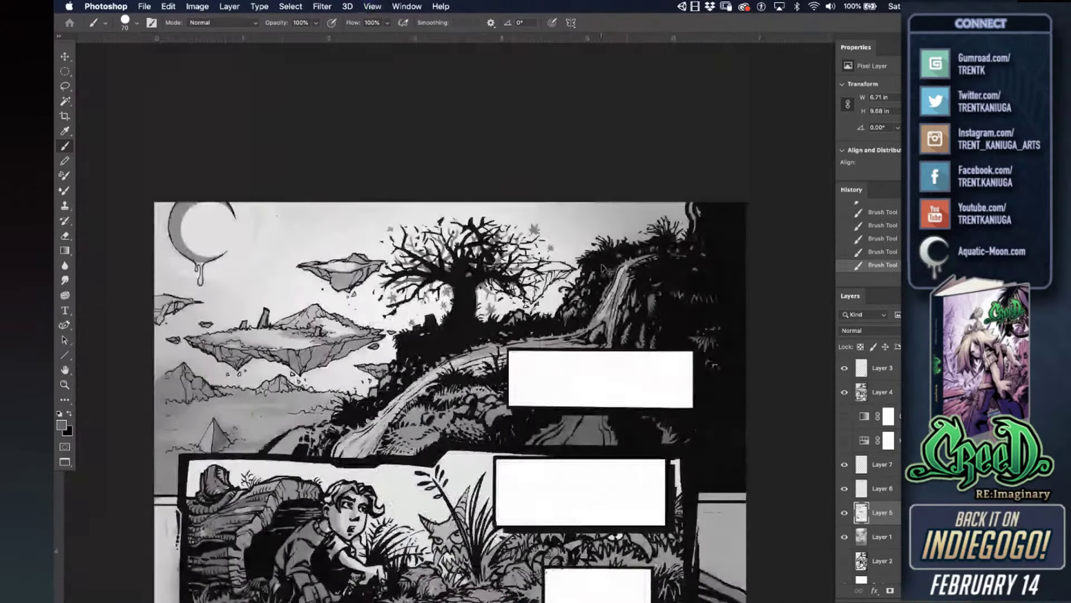
key("super+plus")
key("bracketright")
key("bracketright")
mouse_move(422, 425)
left_mouse_down()
mouse_move(404, 438)
mouse_move(407, 412)
left_mouse_up()
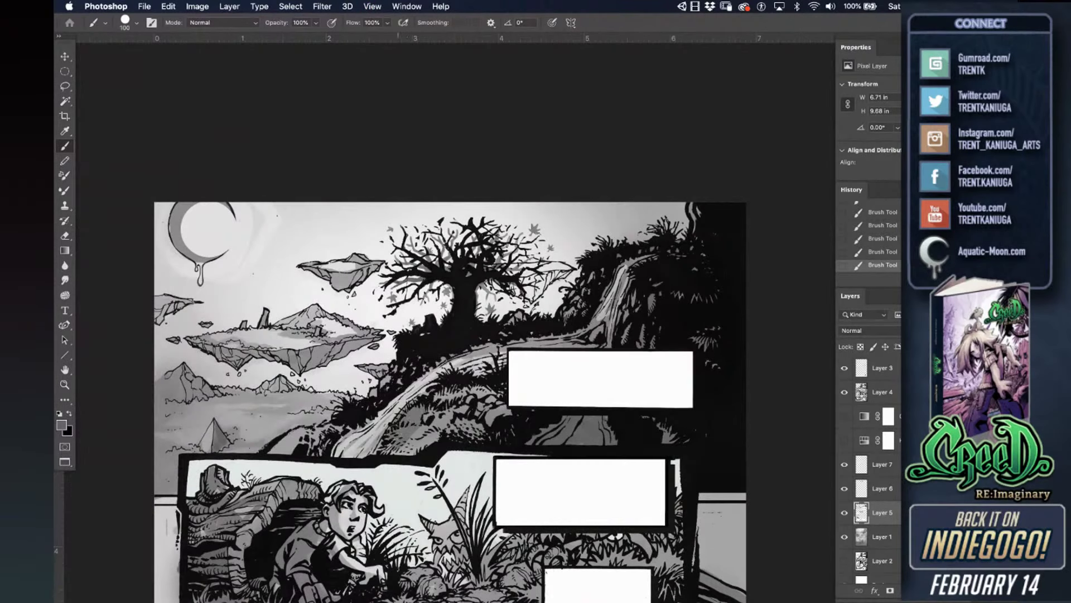
mouse_move(389, 452)
left_mouse_down()
mouse_move(434, 441)
mouse_move(447, 403)
mouse_move(431, 399)
mouse_move(479, 393)
mouse_move(503, 421)
mouse_move(460, 434)
mouse_move(507, 434)
mouse_move(505, 387)
left_mouse_up()
mouse_move(301, 443)
left_mouse_down()
mouse_move(287, 453)
mouse_move(271, 441)
mouse_move(338, 423)
mouse_move(310, 453)
left_mouse_up()
left_click_drag(371, 405, 391, 379)
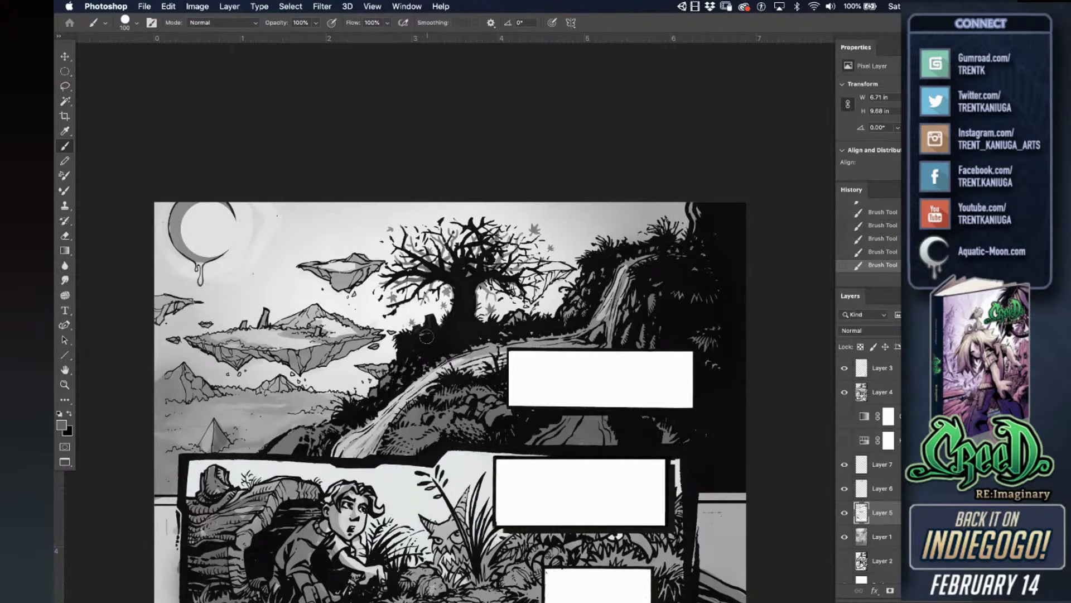
mouse_move(465, 336)
left_mouse_down()
mouse_move(504, 334)
mouse_move(517, 320)
left_mouse_up()
- Paint the floating island behind the tree's right branches and touch up the waterfall in grey on Layer 5 with a 60 px brush
key("super+plus")
key("bracketleft")
mouse_move(541, 273)
left_mouse_down()
mouse_move(533, 278)
mouse_move(562, 260)
mouse_move(552, 249)
mouse_move(494, 253)
mouse_move(524, 267)
mouse_move(505, 278)
mouse_move(494, 270)
left_mouse_up()
left_click_drag(497, 379, 491, 260)
key("super+r")
mouse_move(625, 206)
left_mouse_down()
mouse_move(645, 159)
mouse_move(634, 192)
left_mouse_up()
left_click_drag(634, 190, 617, 220)
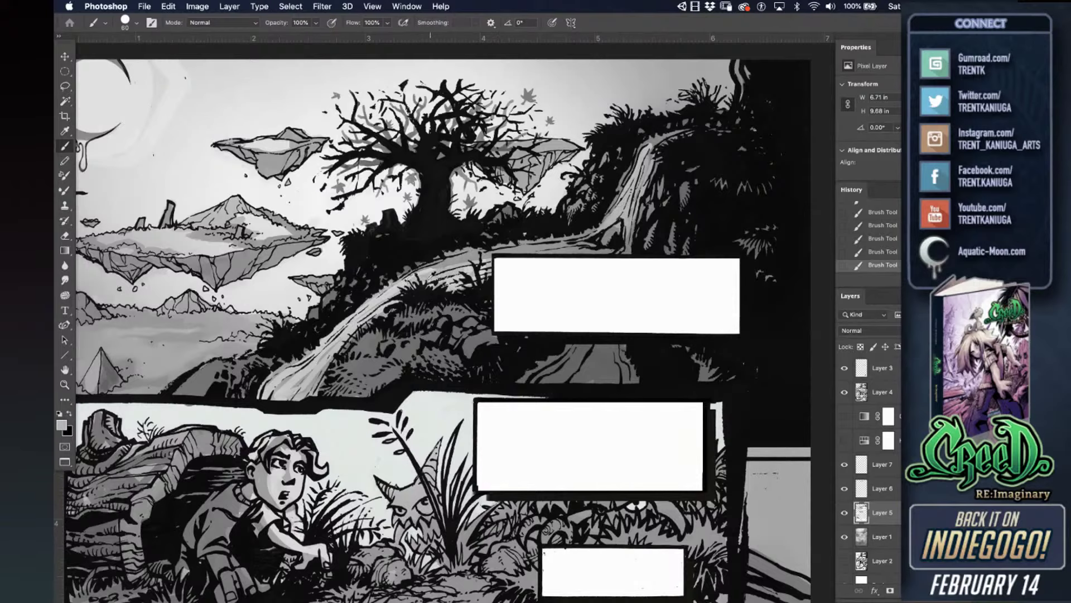
- Hide and show Layer 6 and Layer 5 in turn to compare the page with and without them
left_click_drag(381, 443, 402, 459)
left_click(844, 488)
left_click(844, 488)
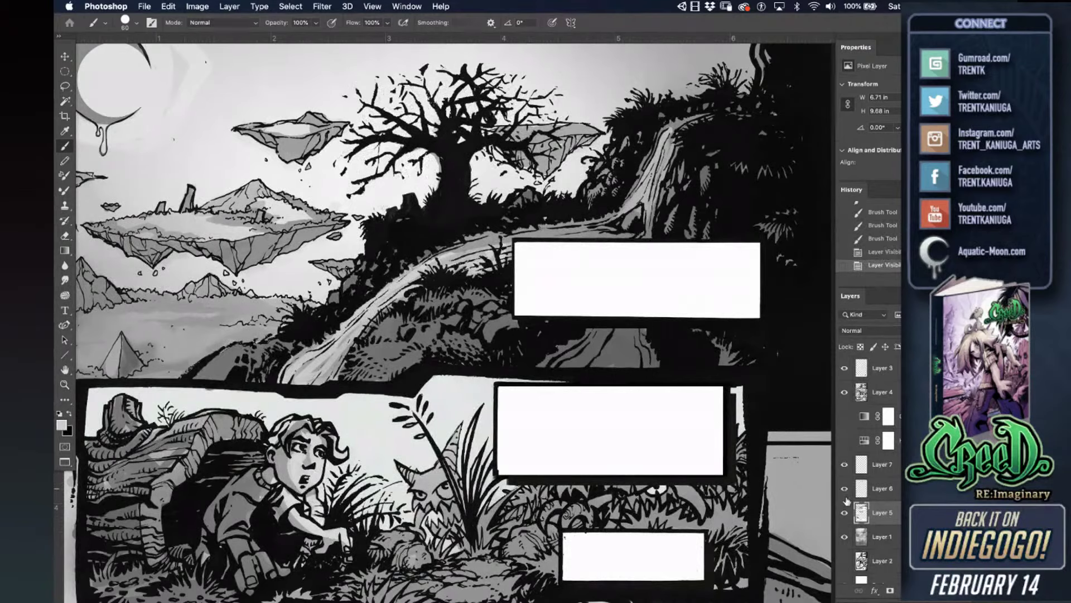
left_click(844, 512)
left_click(844, 512)
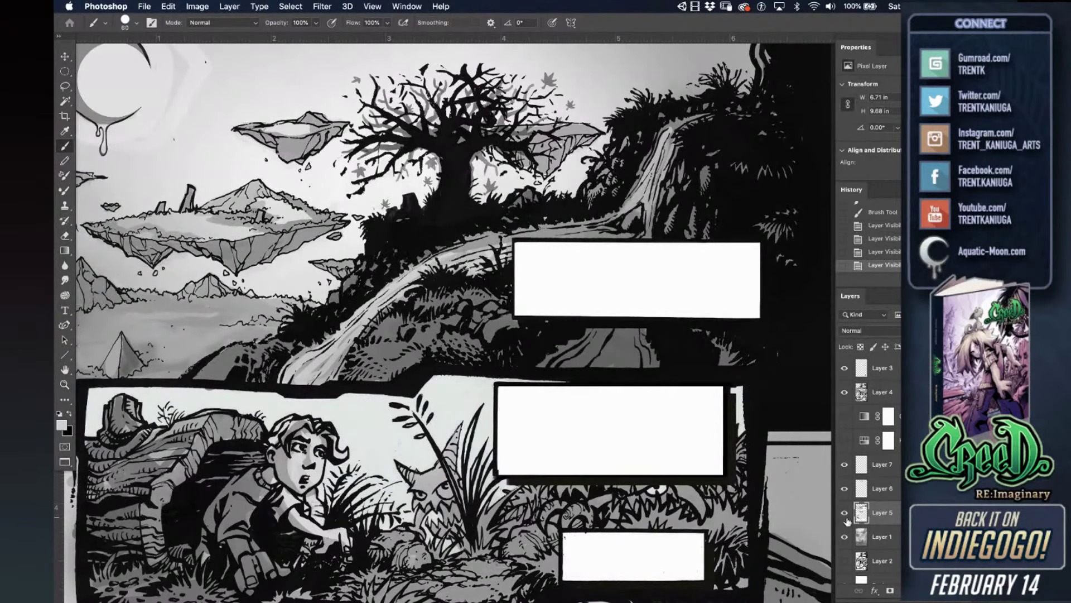
- Save the document, with the Hue/Saturation adjustment layer turned on, and make Layer 7 the active layer
left_click(844, 441)
key("super+s")
left_click(893, 446)
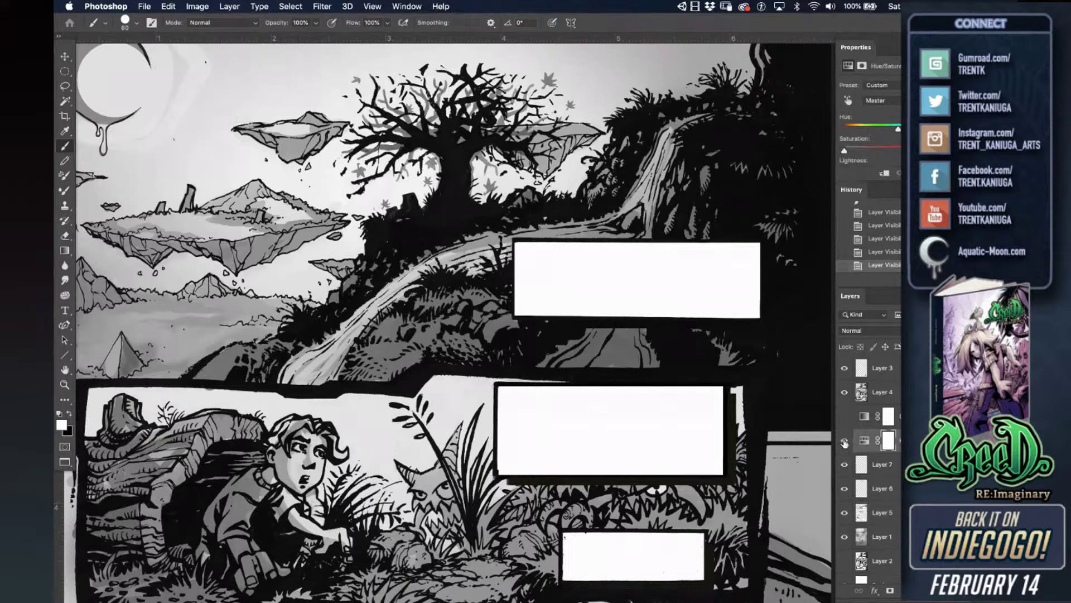
left_click(844, 442)
left_click_drag(423, 437, 427, 433)
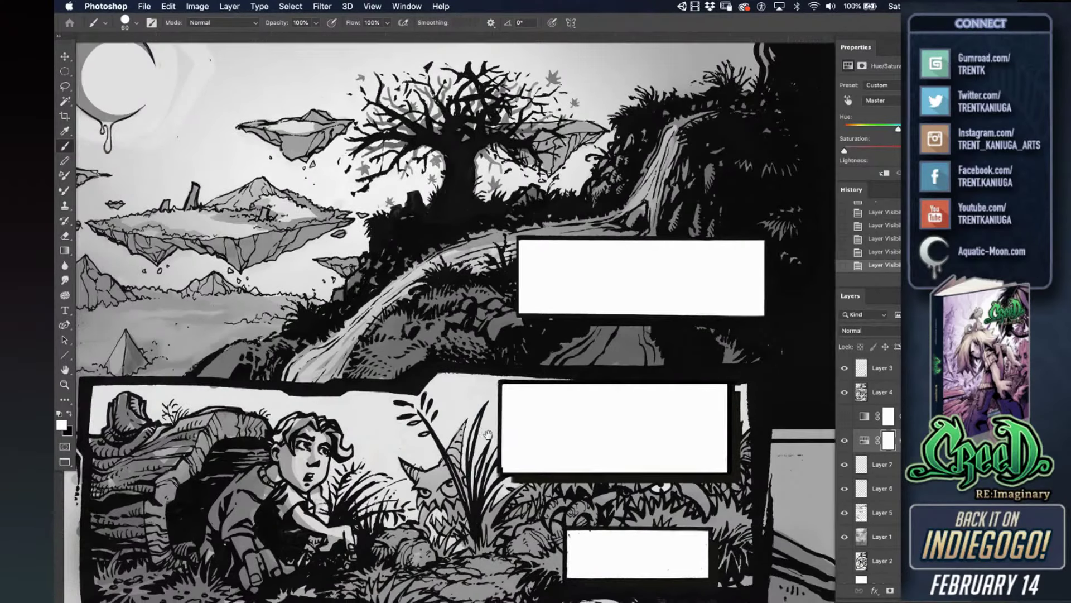
left_click_drag(330, 298, 408, 295)
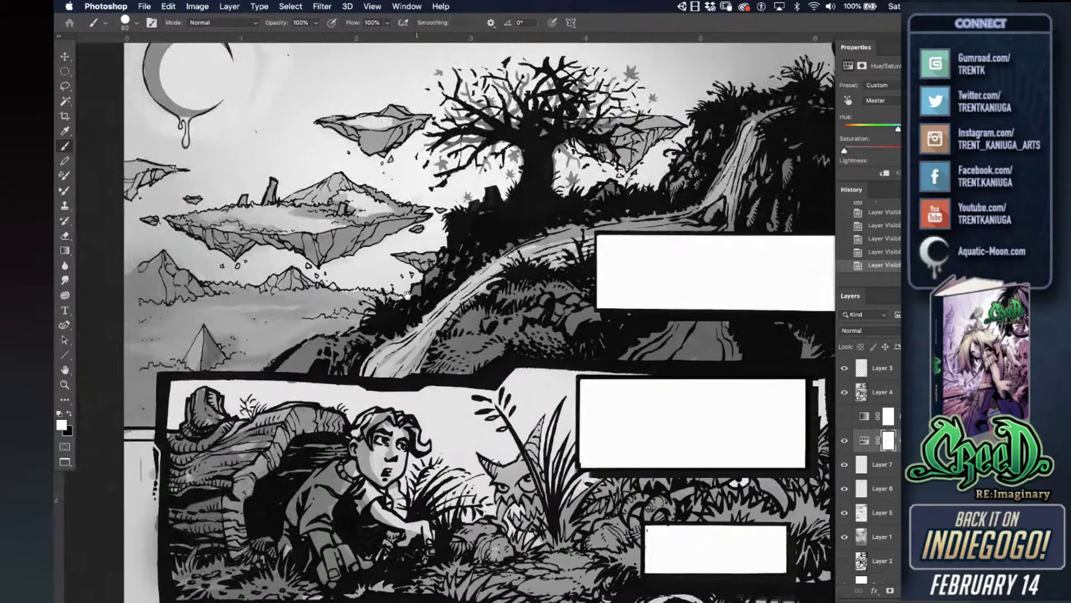
left_click(864, 467)
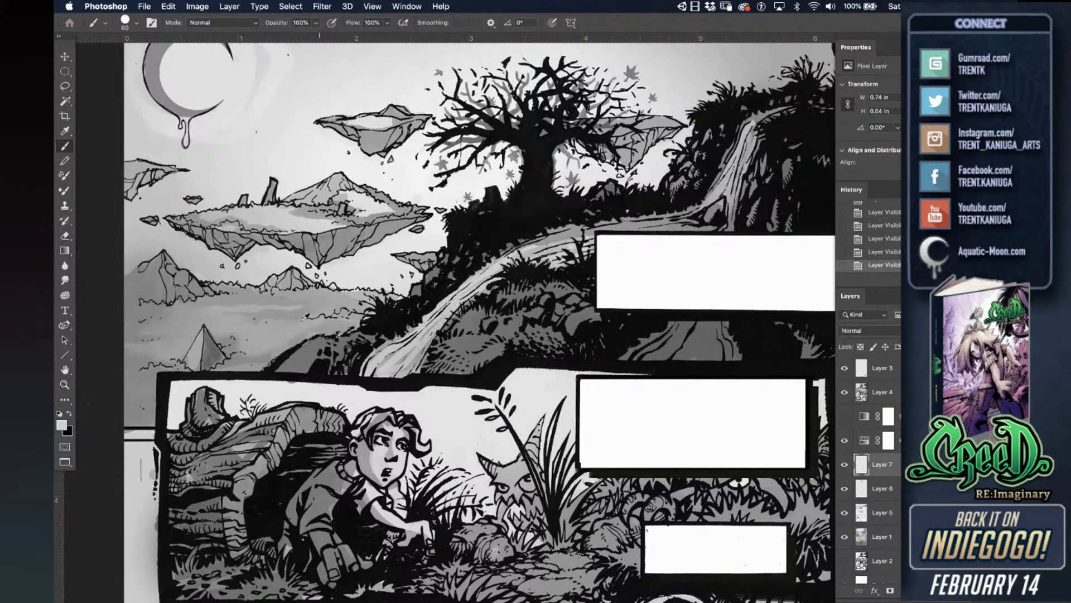
- Lasso the small floating island beside the tree's left branches and shade it on Layer 7 with a soft 250 px brush in sampled grey
left_click(303, 320, "alt")
left_click_drag(399, 235, 397, 293)
left_click(66, 87)
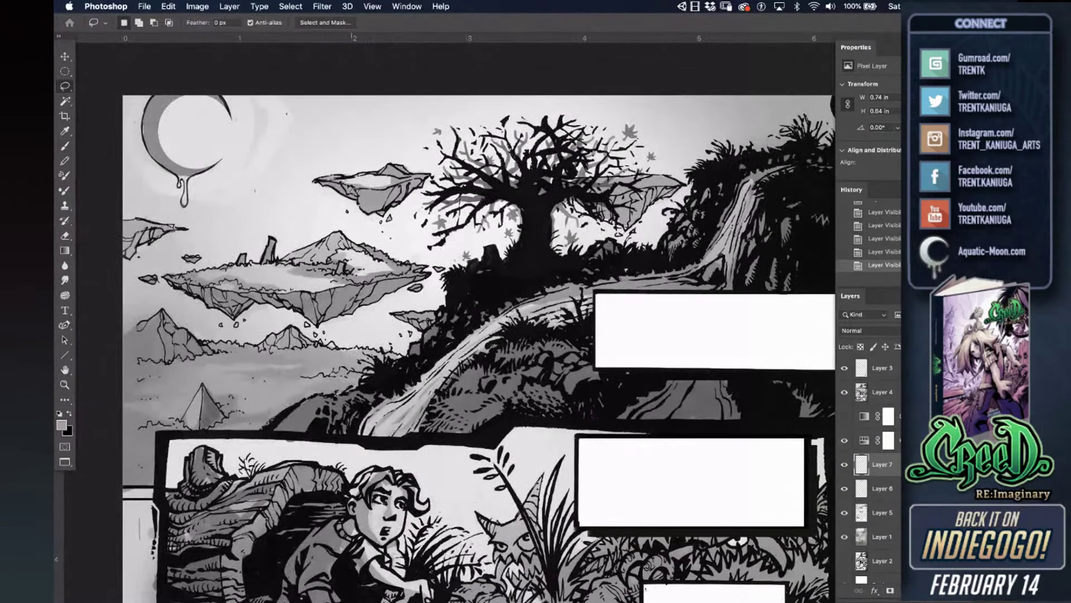
mouse_move(405, 188)
left_mouse_down()
mouse_move(381, 205)
mouse_move(331, 196)
left_mouse_up()
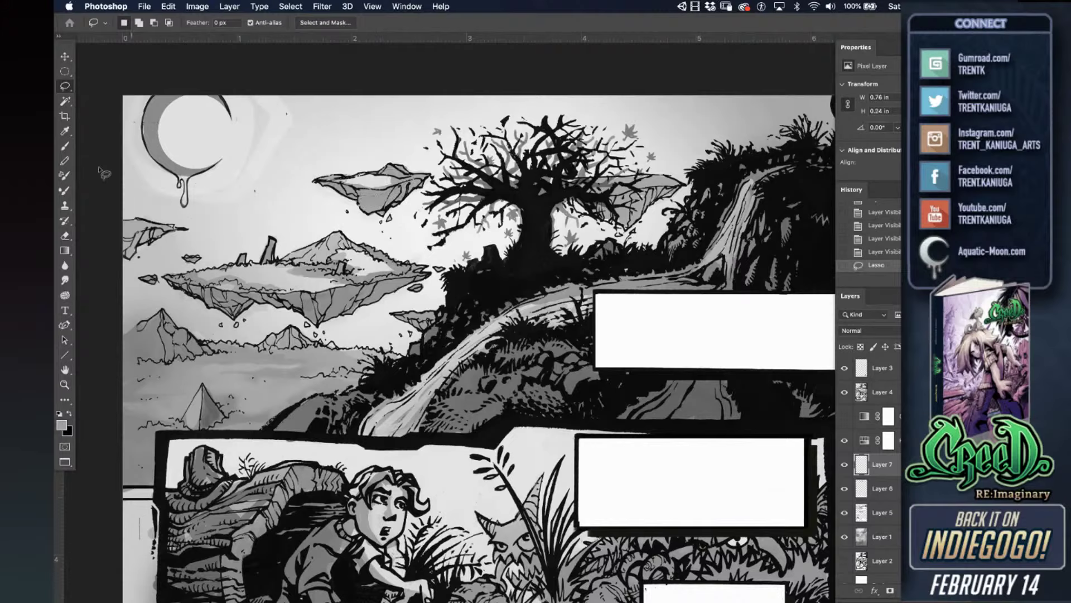
left_click(64, 152)
right_click(457, 126)
left_click(561, 363)
key("Return")
key("bracketleft")
key("bracketleft")
left_click(396, 181, "alt")
left_click_drag(391, 183, 383, 180)
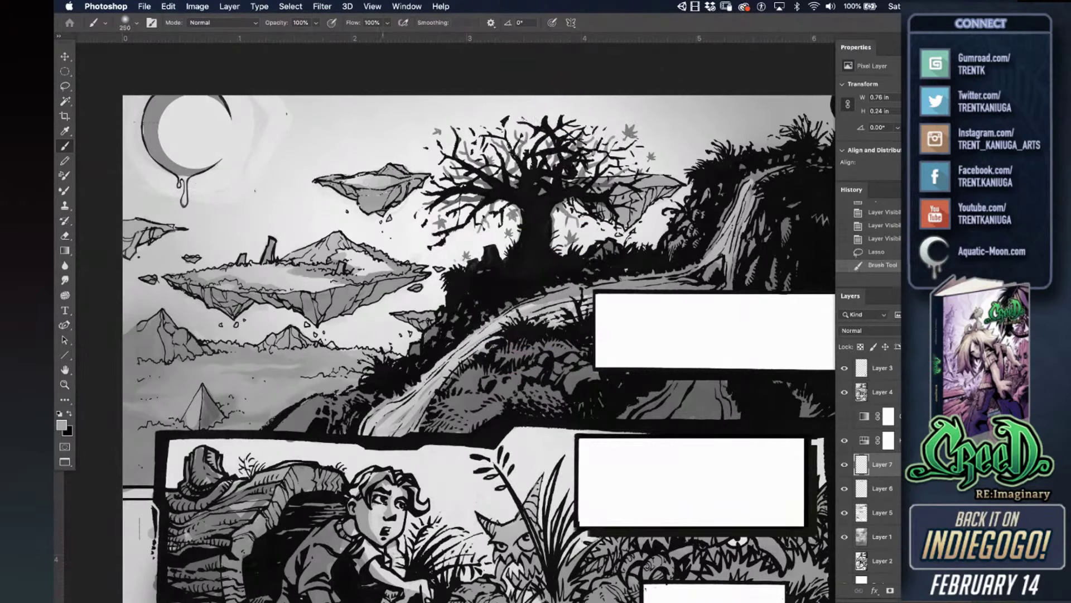
- Replace the selection with a lasso around the large floating island's underside and shade it in grey with the soft 250 px brush
left_click(65, 86)
left_click(300, 305)
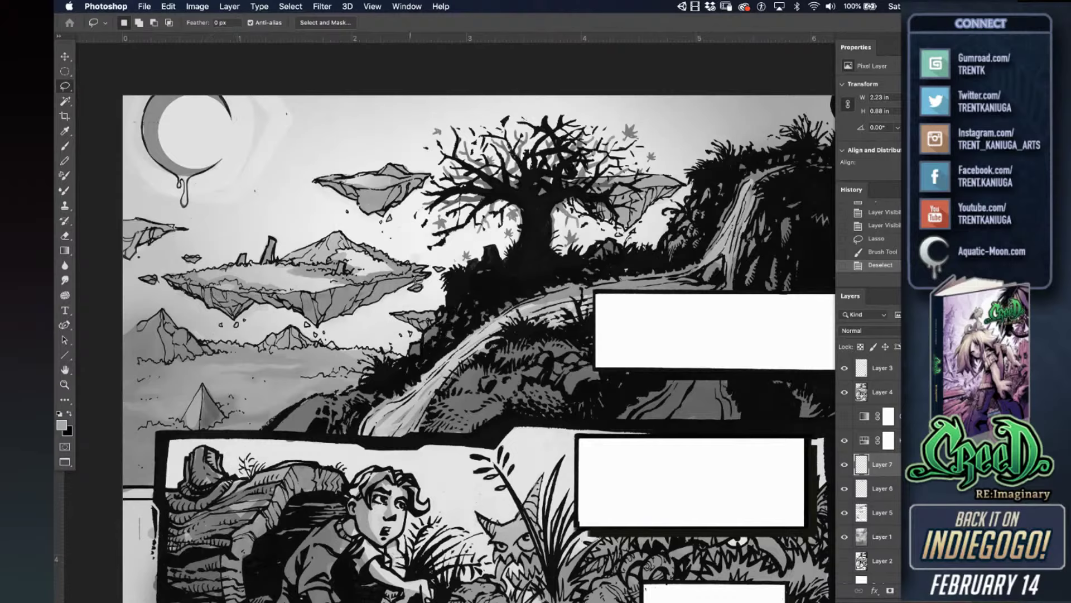
left_click_drag(278, 270, 186, 285)
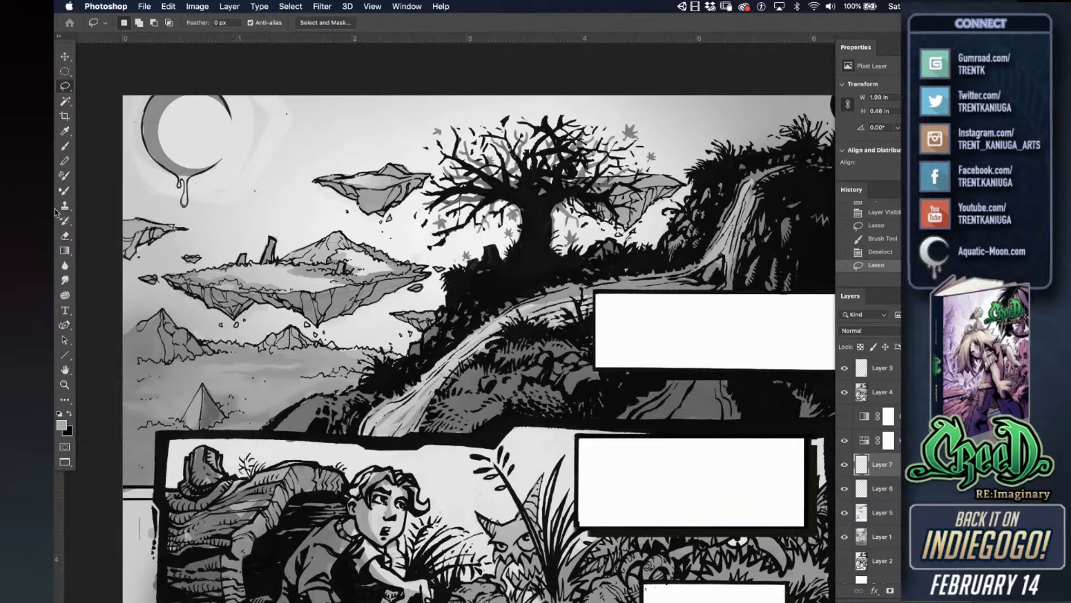
left_click(65, 149)
mouse_move(313, 301)
left_mouse_down()
mouse_move(288, 302)
mouse_move(366, 279)
left_mouse_up()
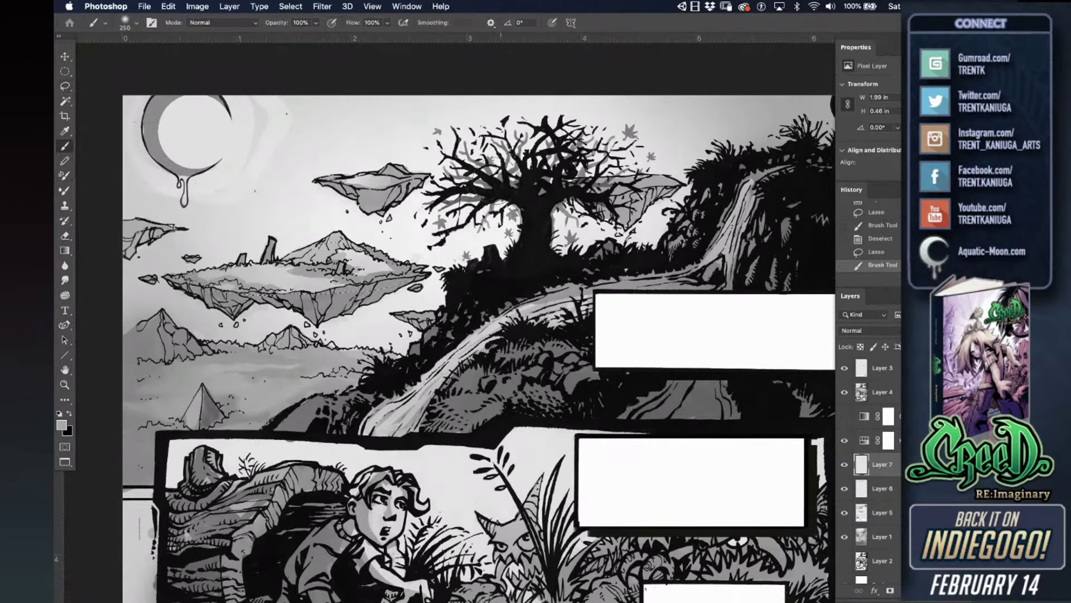
- Shade the selected area beside the hillside and floating islands with a soft 600 px grey brush, and deselect it
key("bracketright")
key("bracketright")
key("bracketright")
key("bracketright")
mouse_move(419, 250)
left_mouse_down()
mouse_move(398, 251)
mouse_move(390, 290)
left_mouse_up()
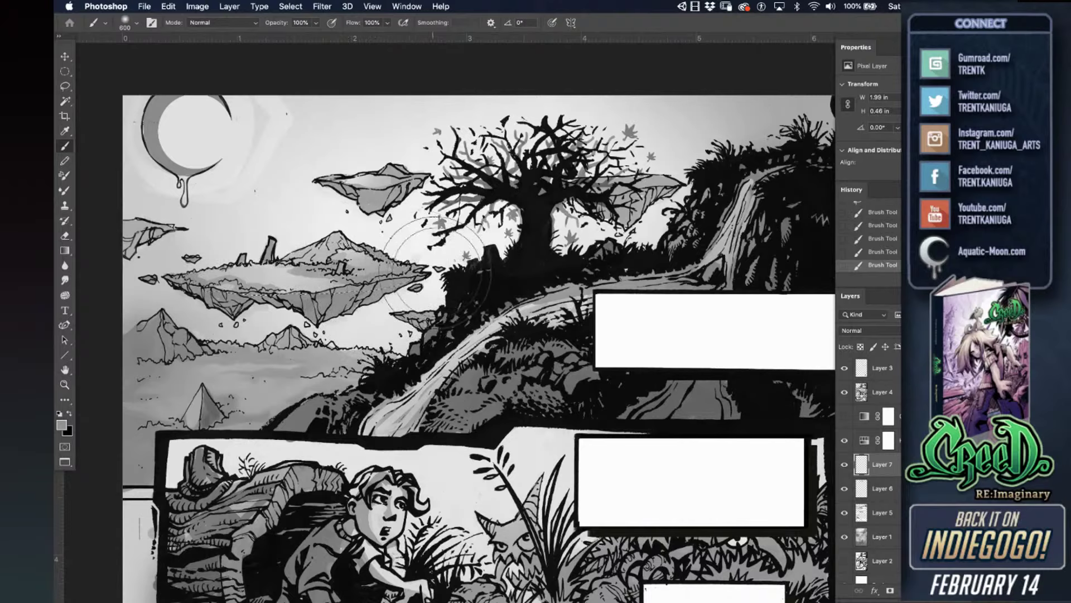
left_click_drag(272, 324, 290, 327)
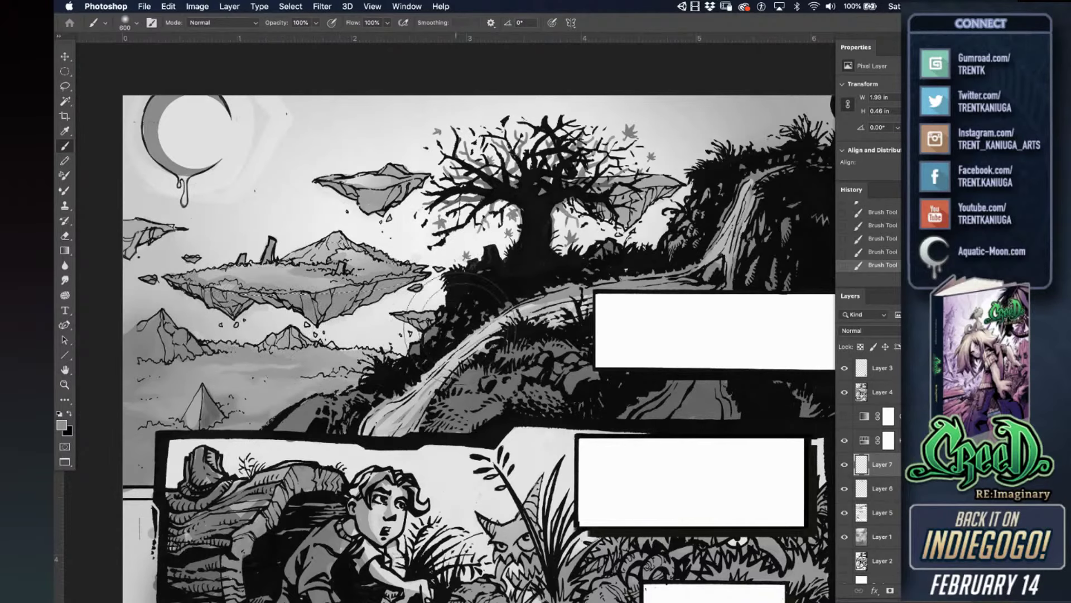
key("super+d")
- Sample the dark grey in the second panel and shade the crouching boy's clothing with a smaller soft brush
left_click_drag(354, 224, 353, 207)
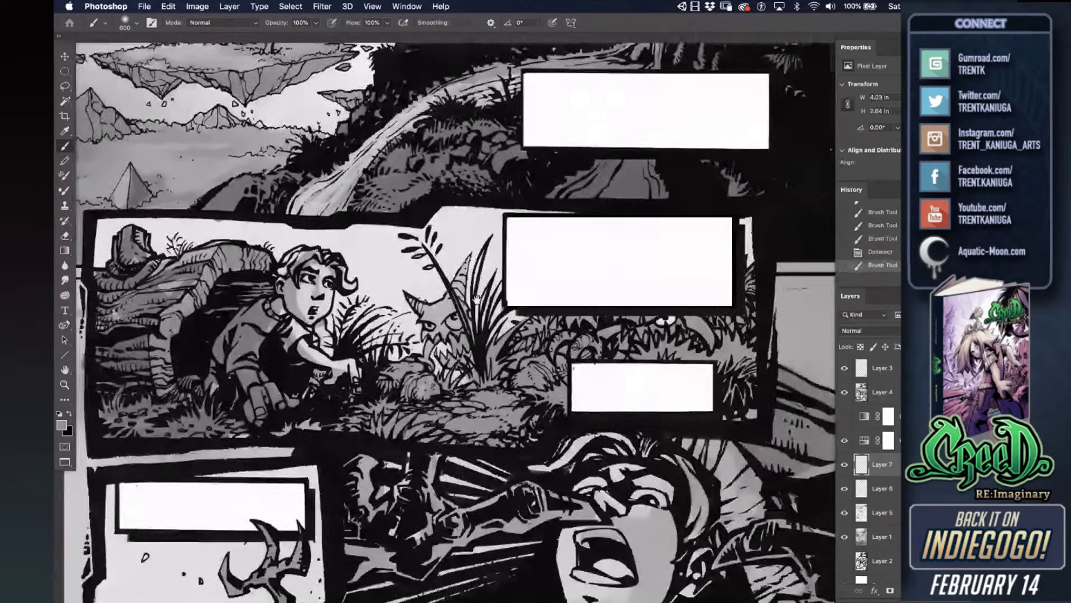
left_click_drag(534, 349, 519, 328)
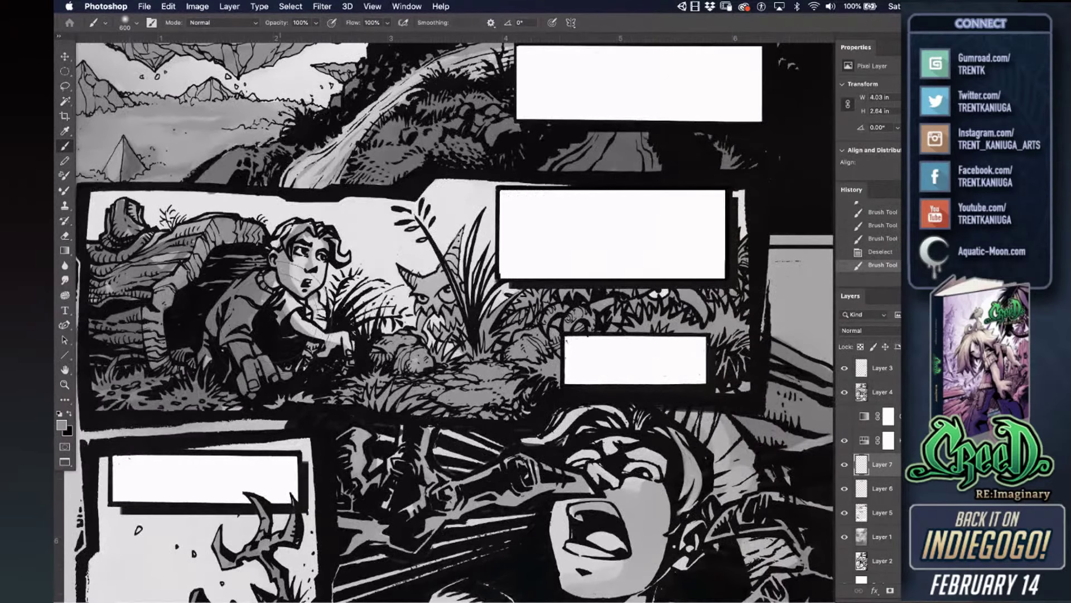
left_click(205, 351, "alt")
key("bracketleft")
key("bracketleft")
left_click_drag(222, 372, 193, 354)
- Switch to a hard 100 px round brush and paint grey tone over the log and ground in the second panel
right_click(193, 354)
double_click(337, 320)
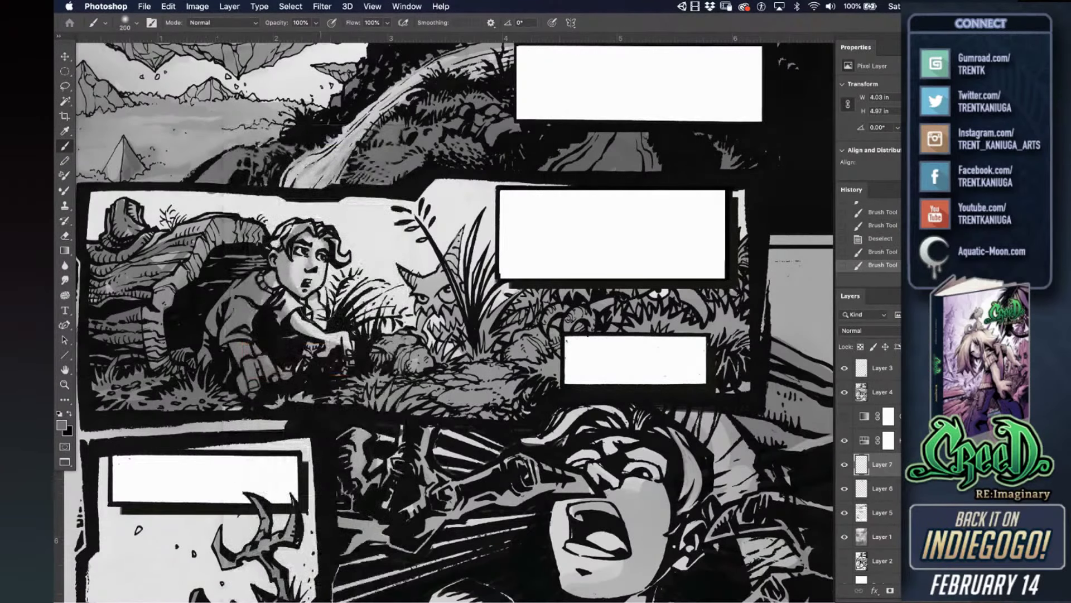
right_click(283, 320)
double_click(365, 240)
mouse_move(289, 393)
left_mouse_down()
mouse_move(306, 399)
mouse_move(143, 378)
mouse_move(111, 320)
mouse_move(100, 259)
mouse_move(137, 231)
mouse_move(157, 237)
mouse_move(108, 201)
left_mouse_up()
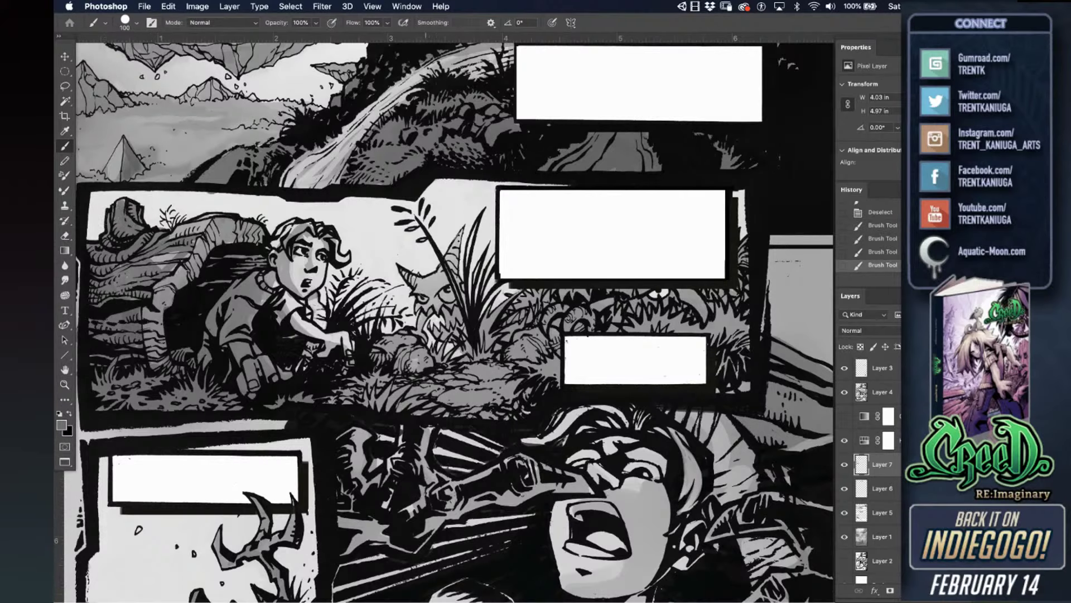
left_click_drag(484, 340, 512, 308)
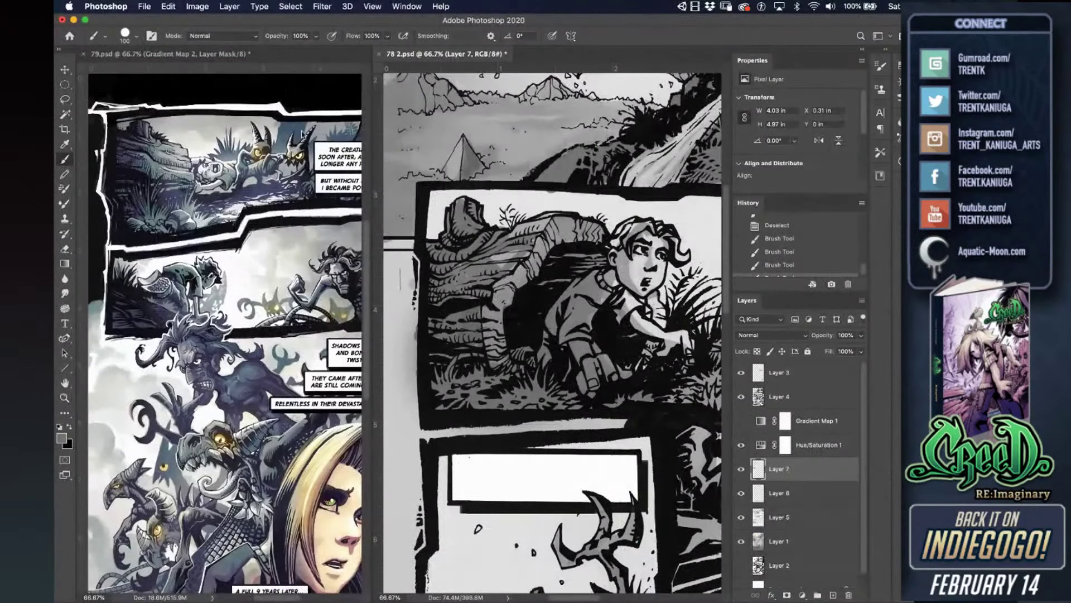
- Examine the pale horned creature in the reference page 79.psd at 200% zoom
left_click(301, 134)
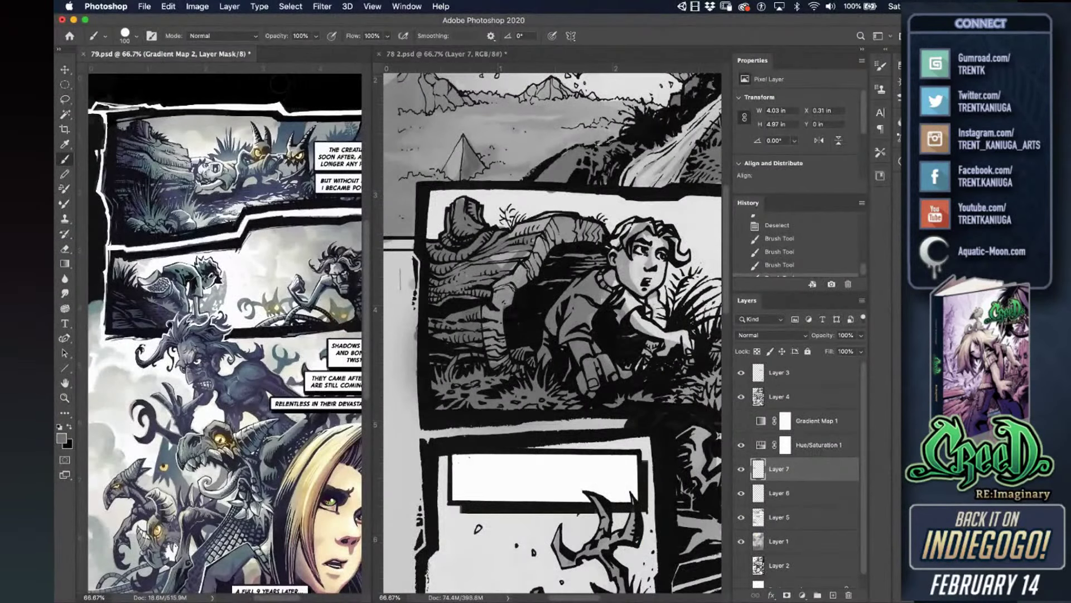
key("super+equal")
key("super+equal")
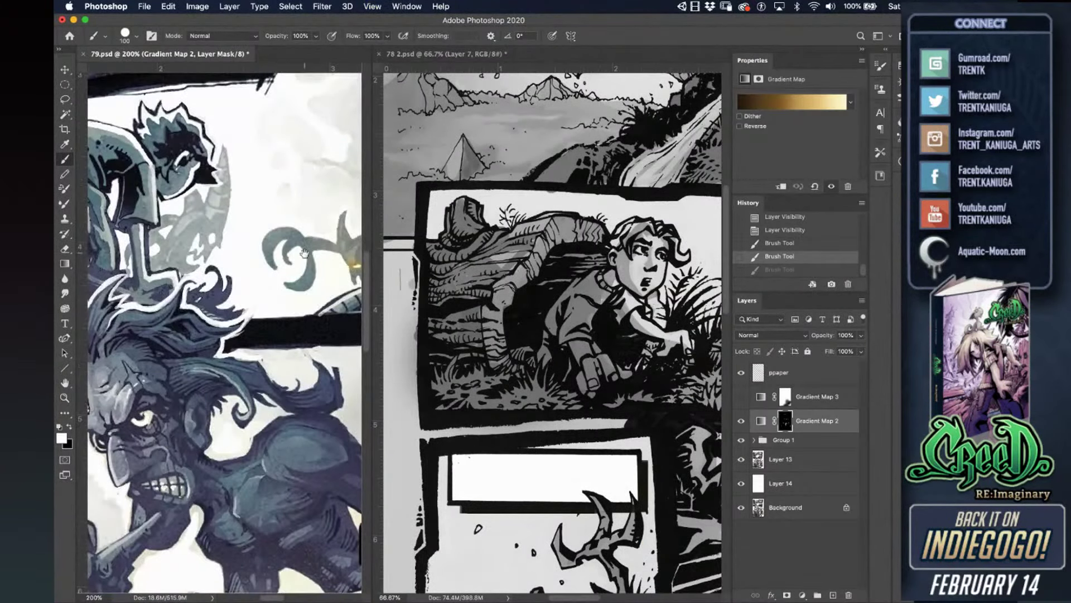
left_click_drag(304, 255, 176, 237)
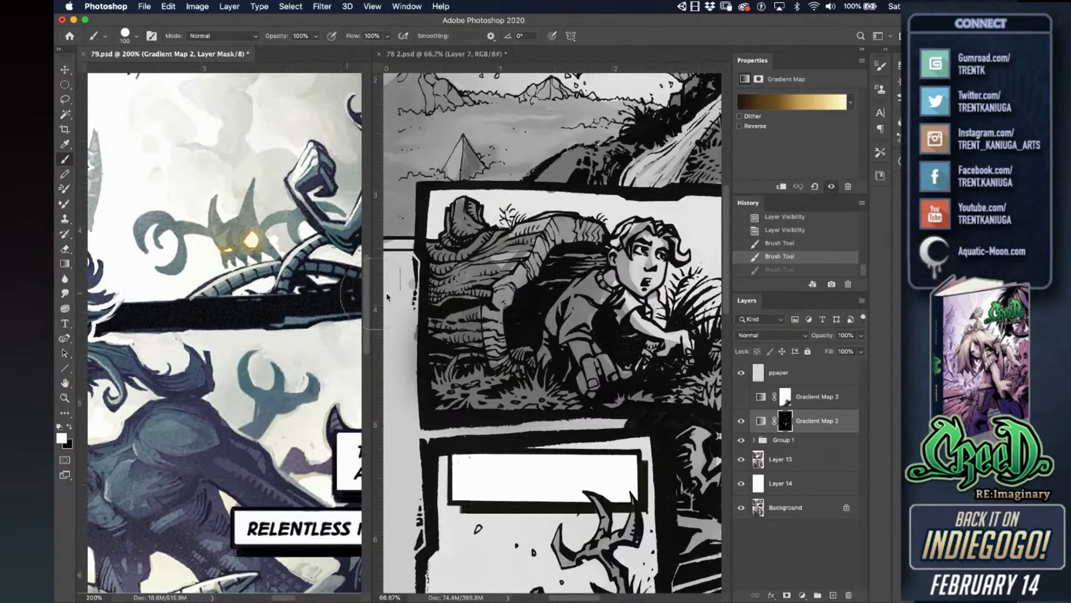
- Return to 78 2.psd, undo the trial strokes over the horned creature in the second panel, and save the document
left_click(611, 328)
left_click_drag(568, 357, 425, 351)
scroll(424, 350, "right", 3)
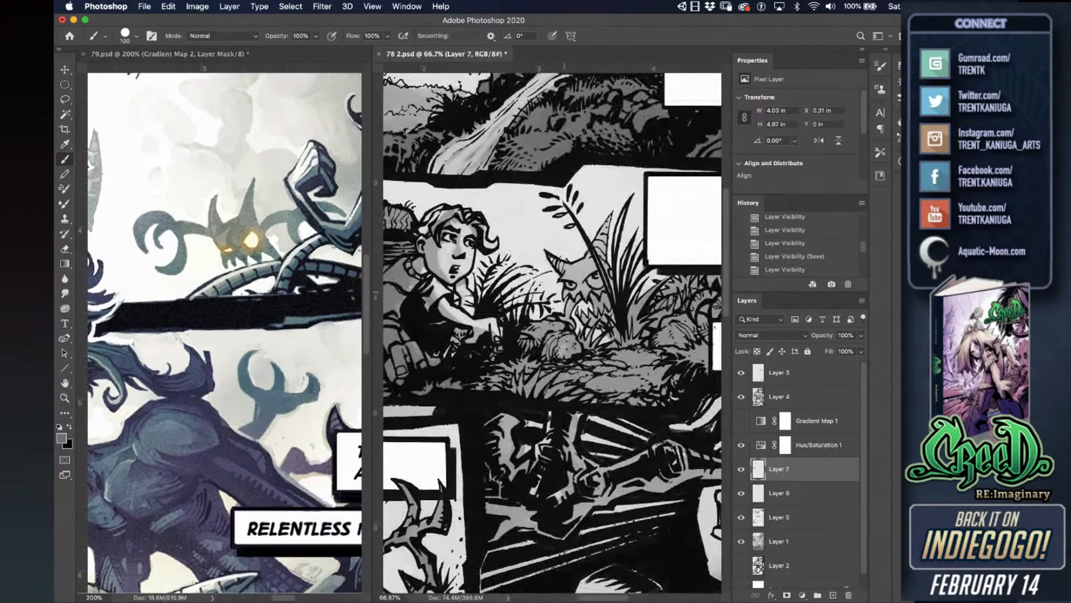
left_click(596, 266)
key("super+z")
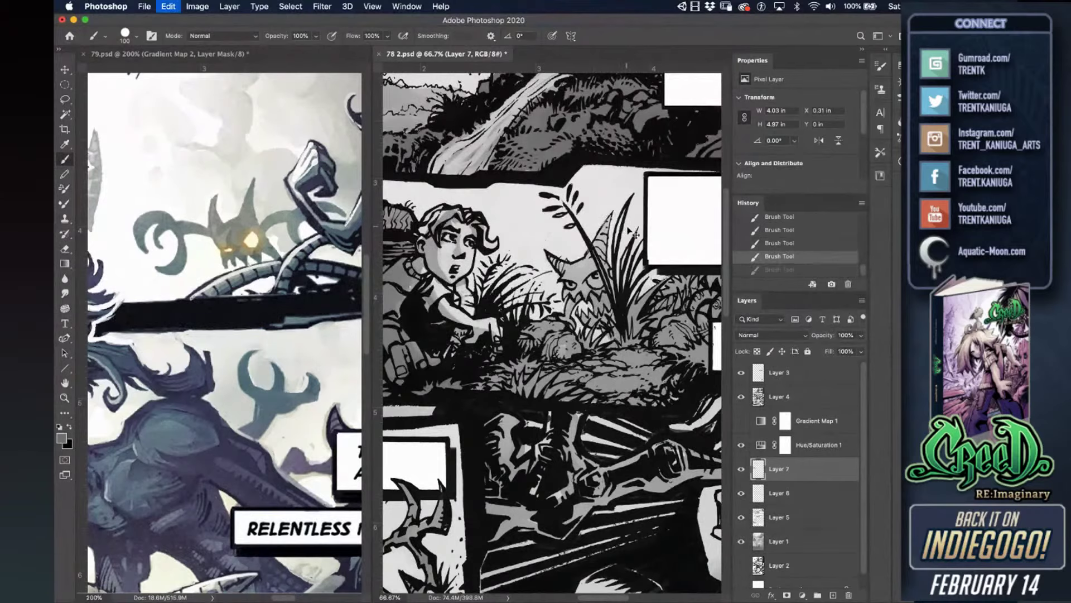
key("super+s")
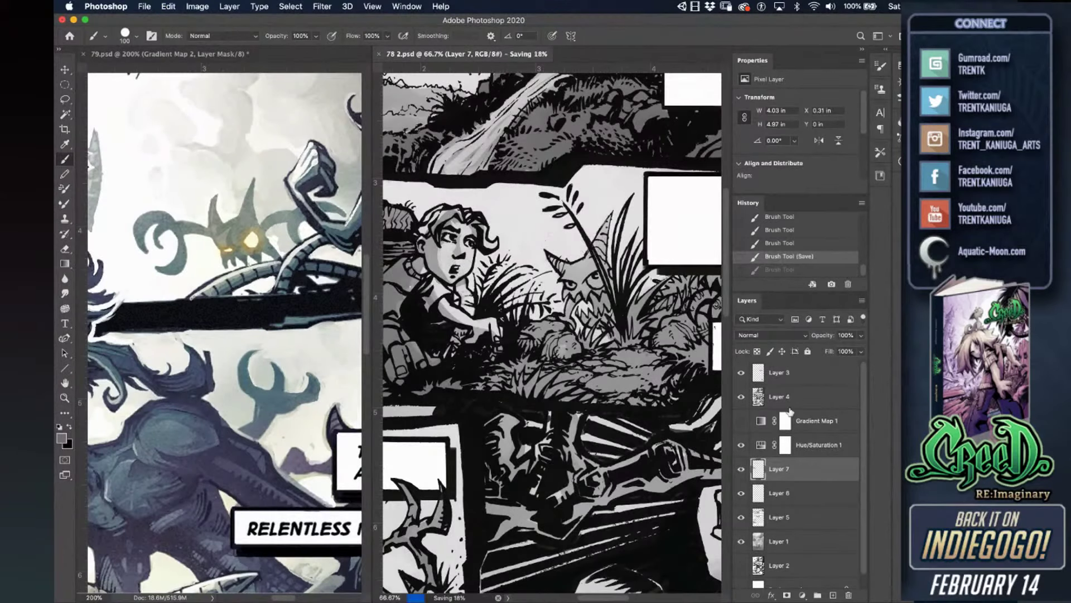
left_click_drag(549, 284, 574, 321)
key("super+z")
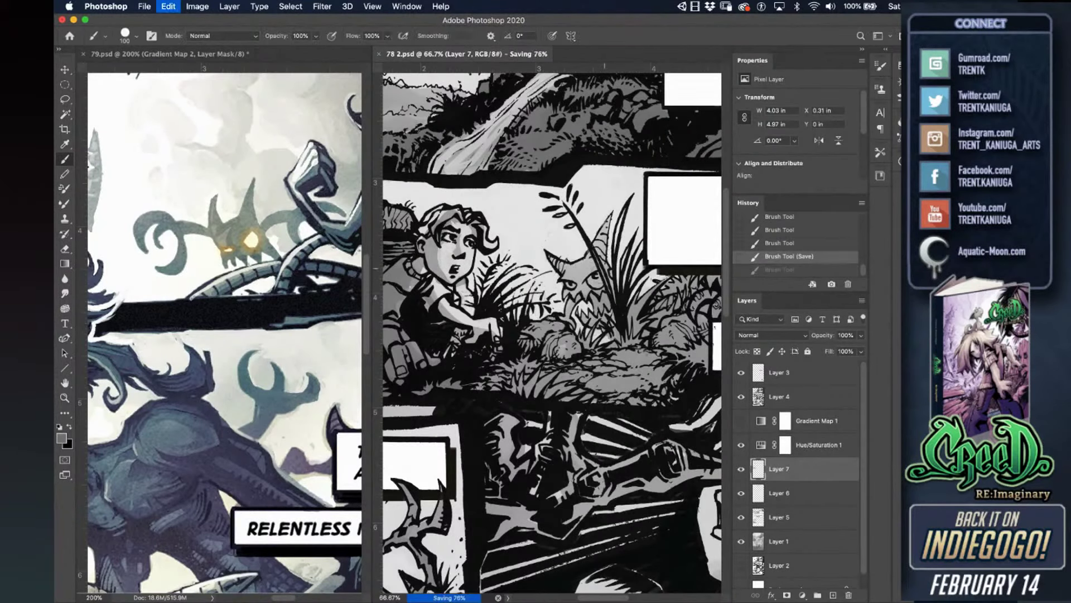
- Reduce the brush to 35 px and touch up the grey tone beside the crouching boy's face
key("bracketleft")
key("bracketleft")
key("bracketleft")
key("bracketleft")
key("bracketleft")
key("bracketleft")
key("bracketleft")
key("bracketleft")
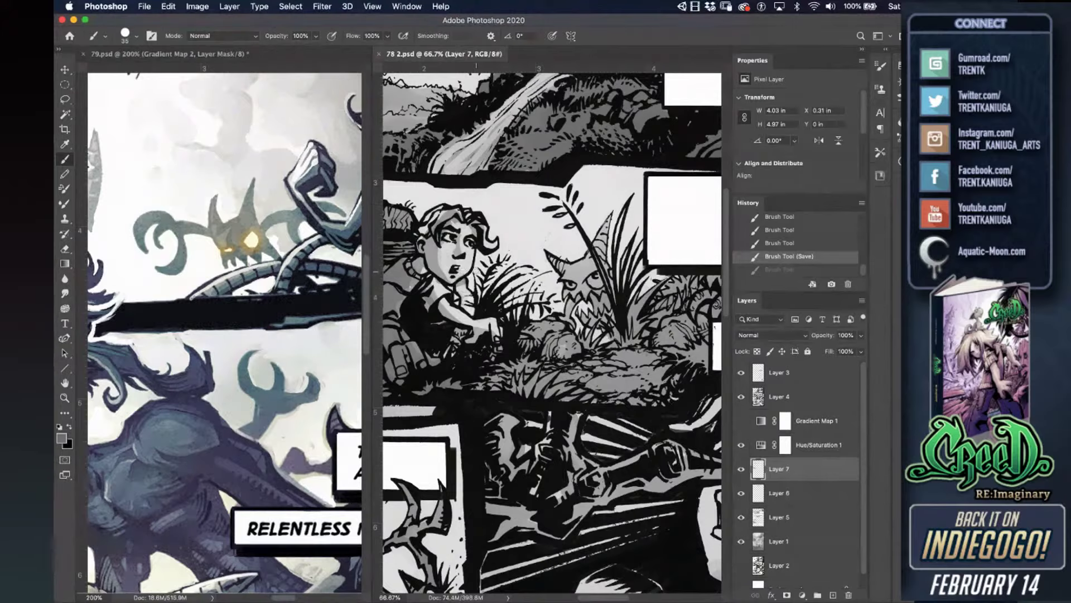
left_click_drag(477, 267, 473, 276)
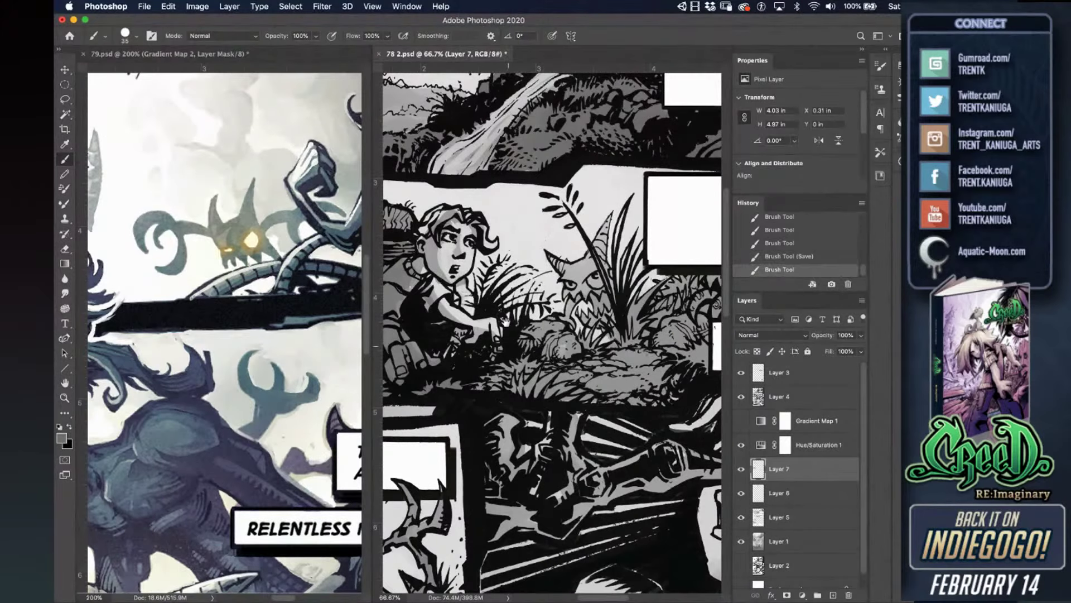
- Try a grey shading stroke on the screaming boy's cheek in the large panel, and undo it
scroll(508, 313, "down", 5)
scroll(508, 313, "left", 3)
key("f")
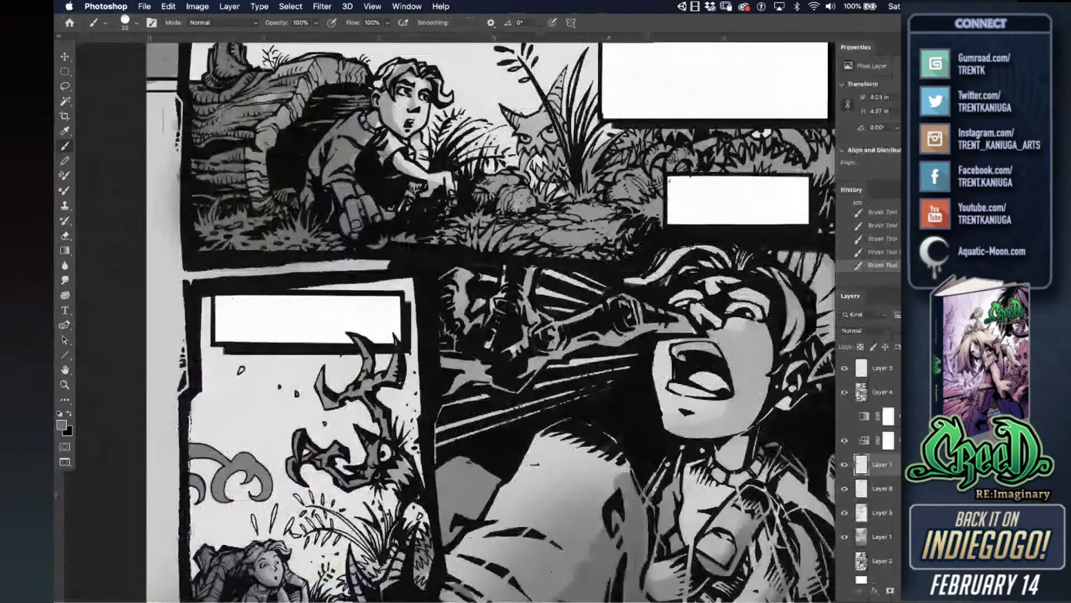
left_click_drag(760, 379, 616, 340)
scroll(616, 340, "right", 2)
scroll(616, 341, "down", 1)
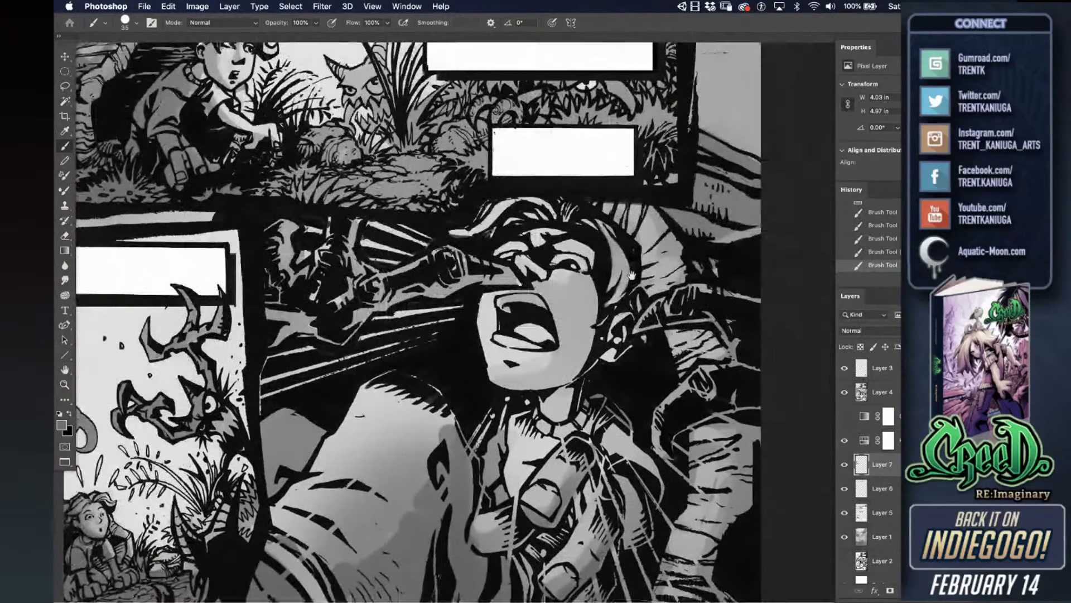
key("super+minus")
left_click_drag(556, 287, 549, 322)
key("super+z")
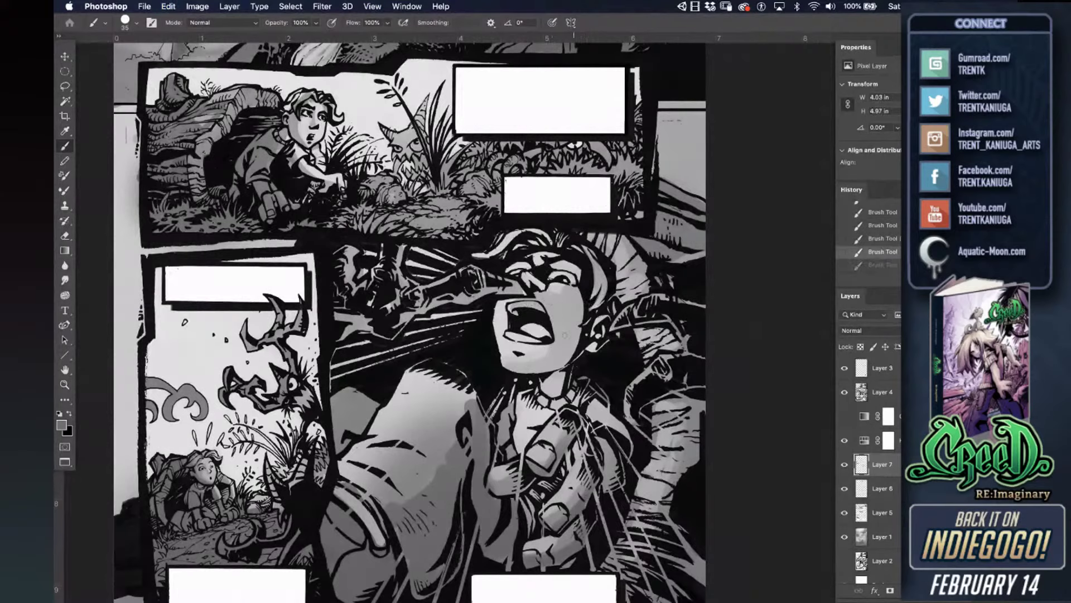
- Paint black ink on Layer 4 in the area between the reaching arm and the boy's raised leg
key("l")
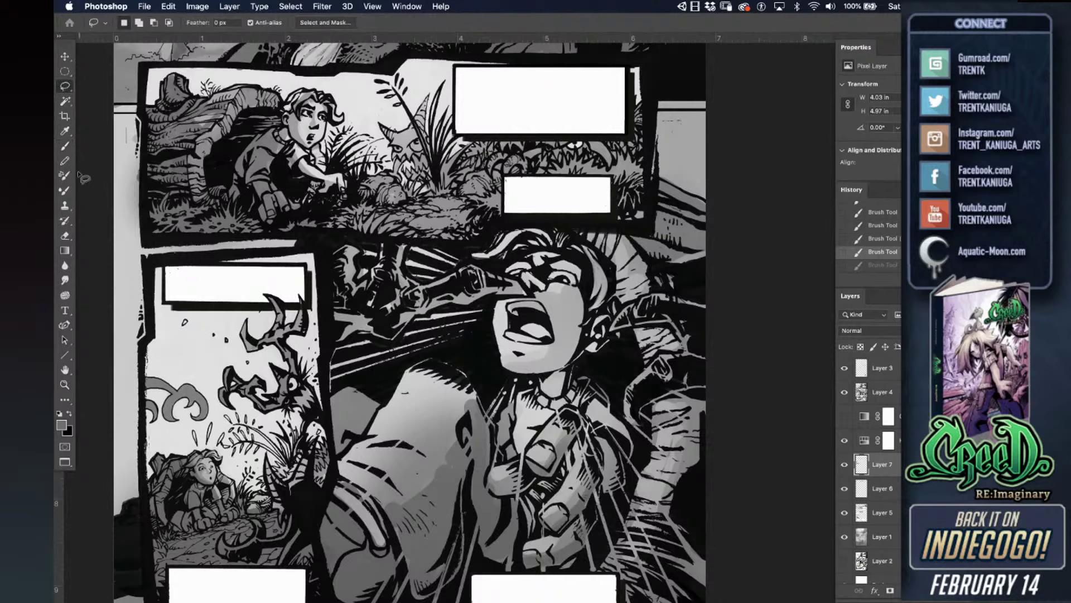
left_click(64, 147)
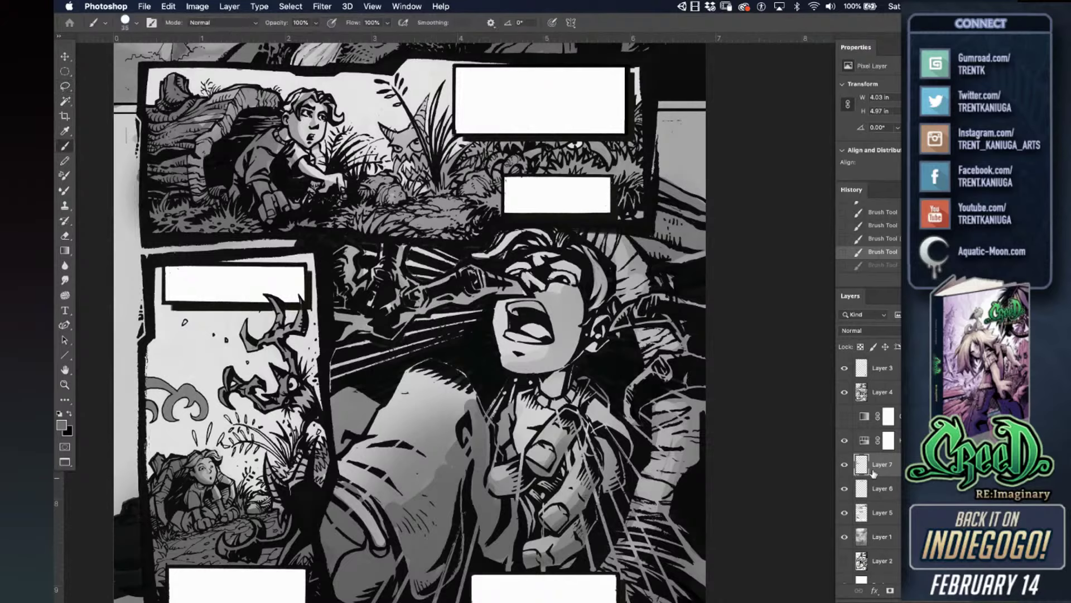
left_click(854, 397)
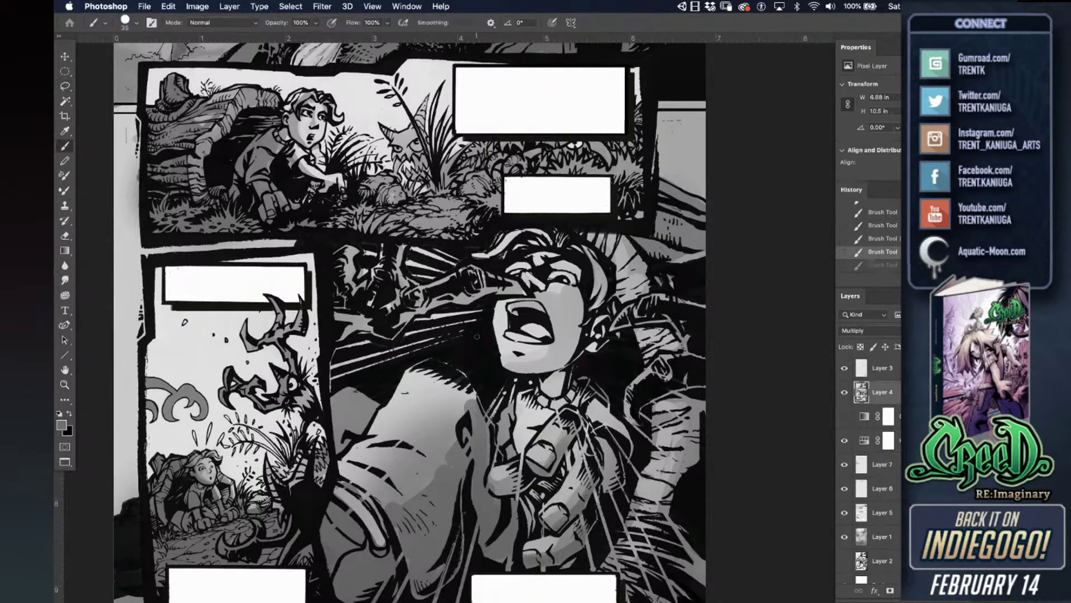
key("x")
left_click_drag(441, 329, 417, 349)
- Lasso the inked attacker and its outstretched arm beside the screaming face, and cut and paste them onto a new layer
mouse_move(472, 310)
left_mouse_down()
mouse_move(417, 321)
mouse_move(476, 310)
mouse_move(462, 326)
mouse_move(432, 337)
mouse_move(474, 315)
mouse_move(394, 346)
mouse_move(438, 311)
mouse_move(539, 303)
mouse_move(476, 267)
mouse_move(428, 288)
mouse_move(409, 250)
mouse_move(381, 246)
mouse_move(378, 257)
mouse_move(354, 244)
mouse_move(337, 264)
mouse_move(349, 362)
left_mouse_up()
left_click(66, 86)
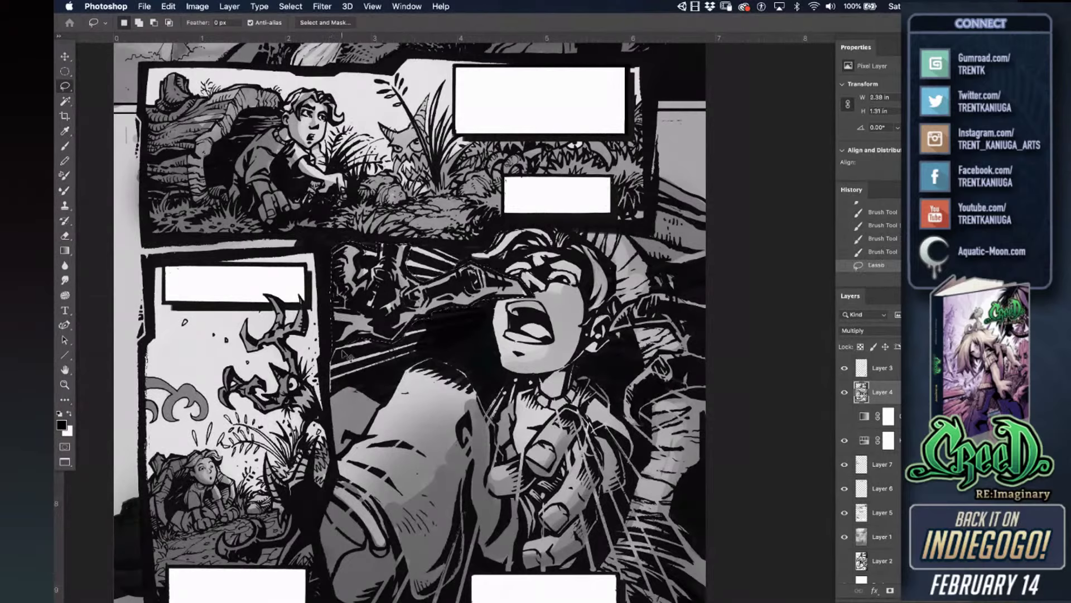
key("ctrl+x")
key("ctrl+v")
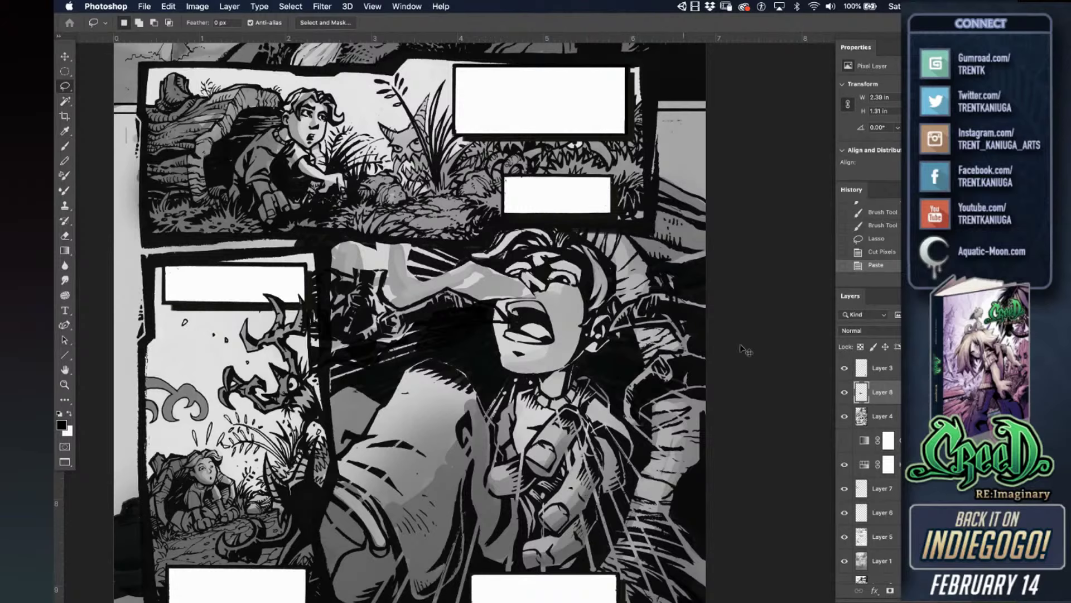
- Free-transform the pasted linework, rotating and moving it so the arm points down toward the boy's chin
key("ctrl+t")
left_click_drag(593, 235, 640, 283)
left_click_drag(530, 299, 572, 308)
left_click_drag(473, 327, 483, 330)
key("Return")
- Toggle Layer 4 to compare the artwork, set its opacity to 30%, and clear the stray selection near the mouth
left_click(844, 417)
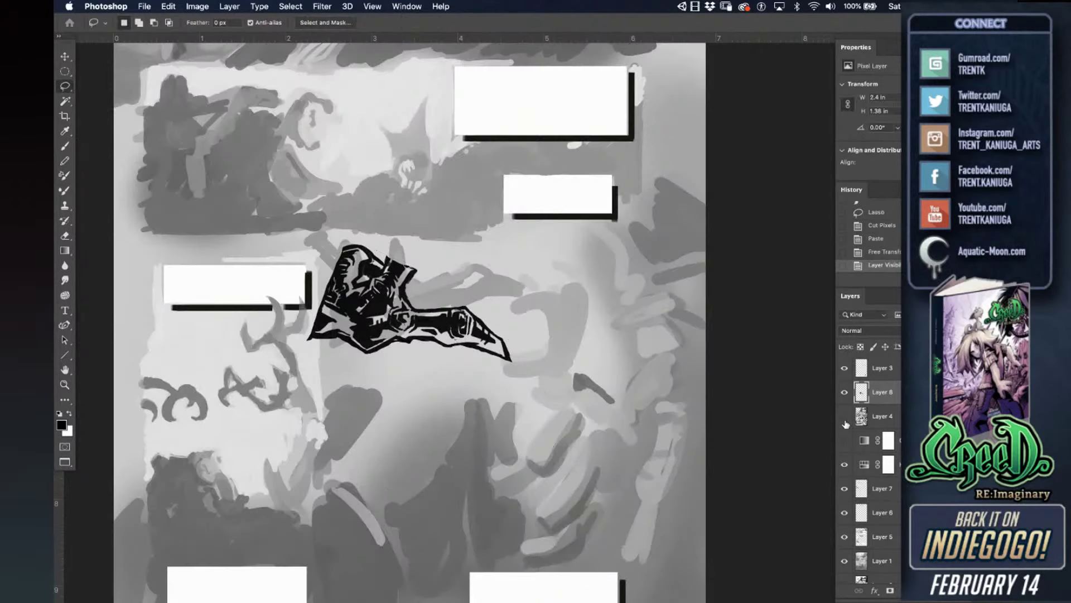
left_click(845, 419)
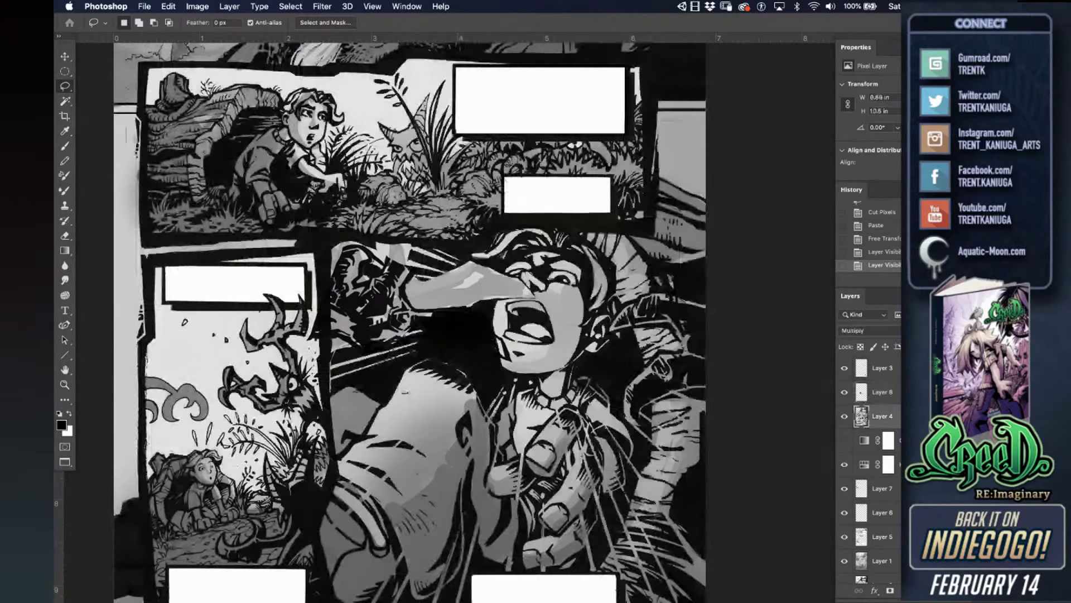
key("3")
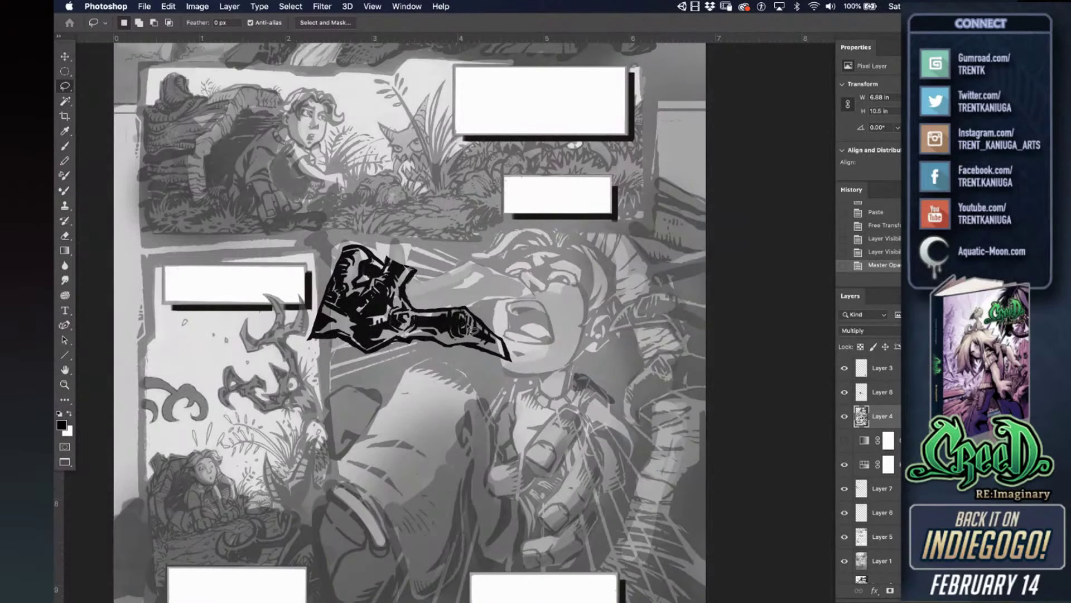
left_click_drag(535, 321, 530, 317)
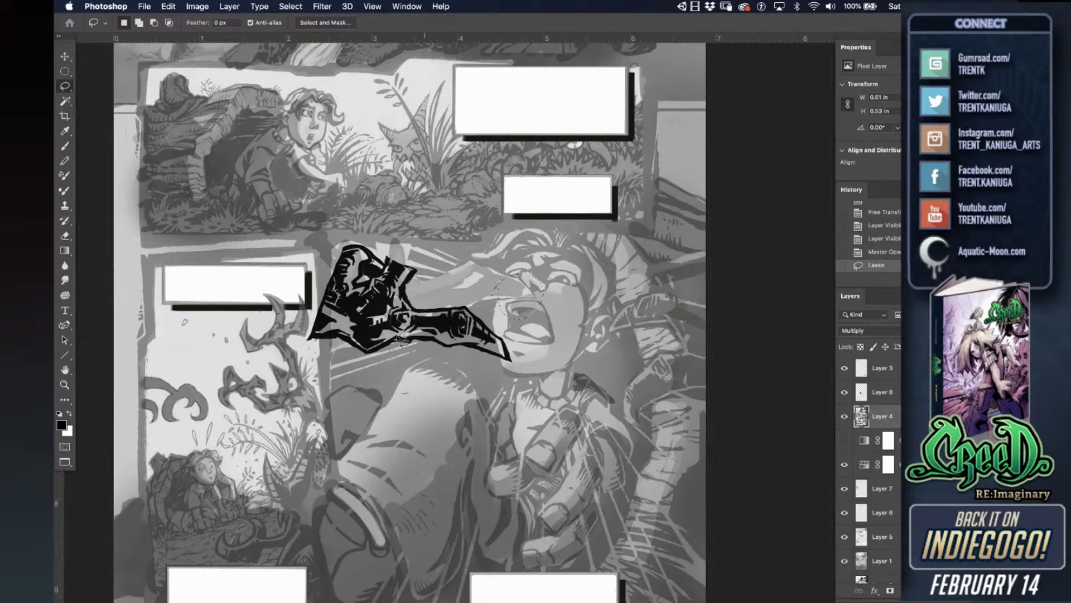
left_click(565, 329)
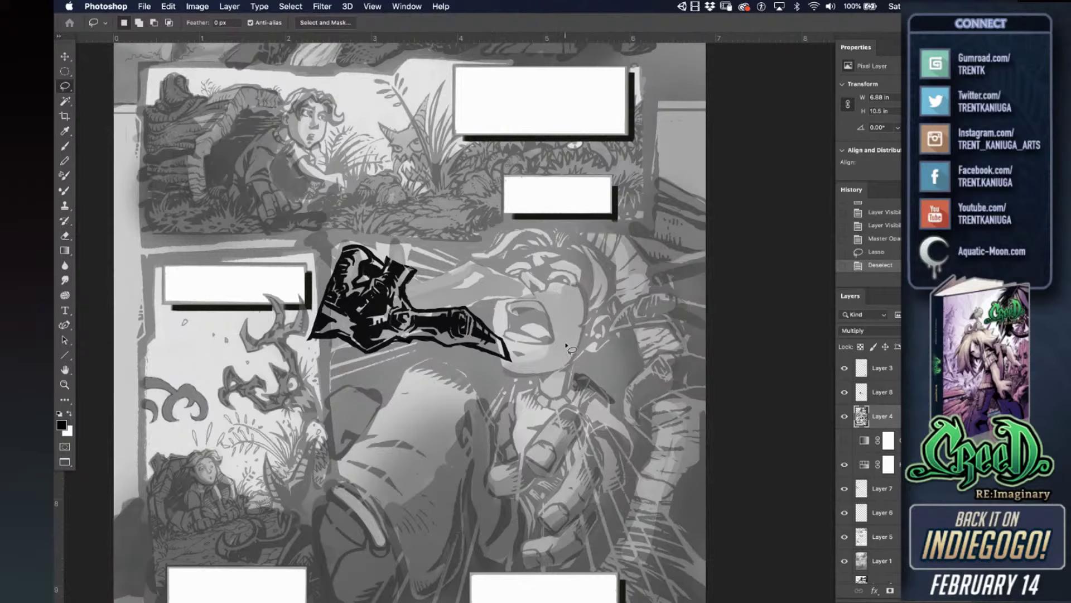
- Draw thin black outlines rising from the attacker's arm on the pasted layer with a 15 px brush
left_click_drag(542, 381, 538, 289)
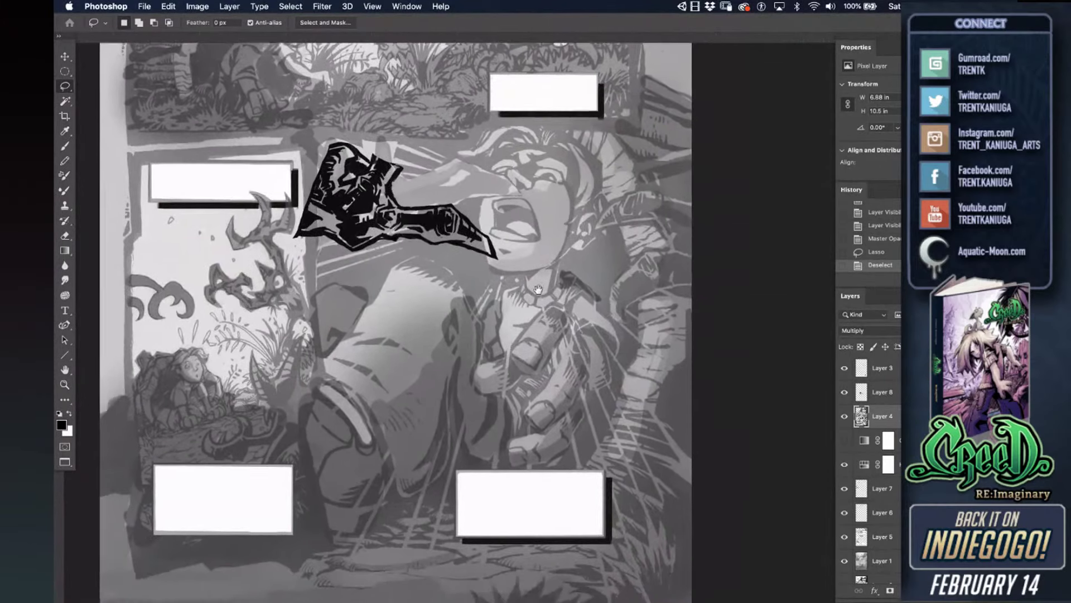
key("super+r")
left_click(66, 148)
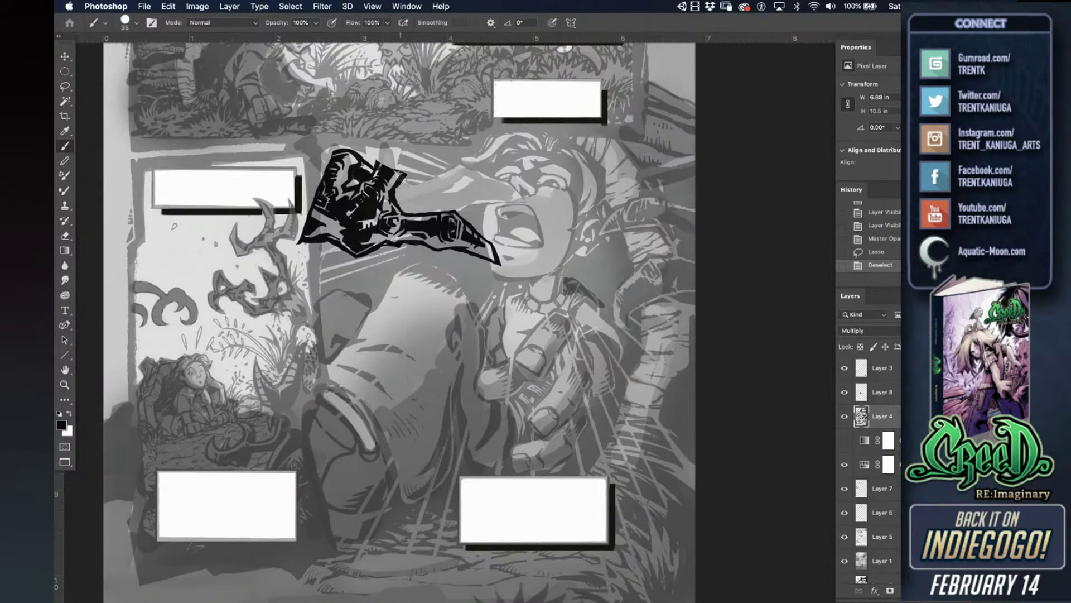
left_click(862, 393)
mouse_move(399, 174)
left_mouse_down()
mouse_move(441, 154)
mouse_move(383, 148)
mouse_move(374, 176)
left_mouse_up()
key("super+z")
key("super+z")
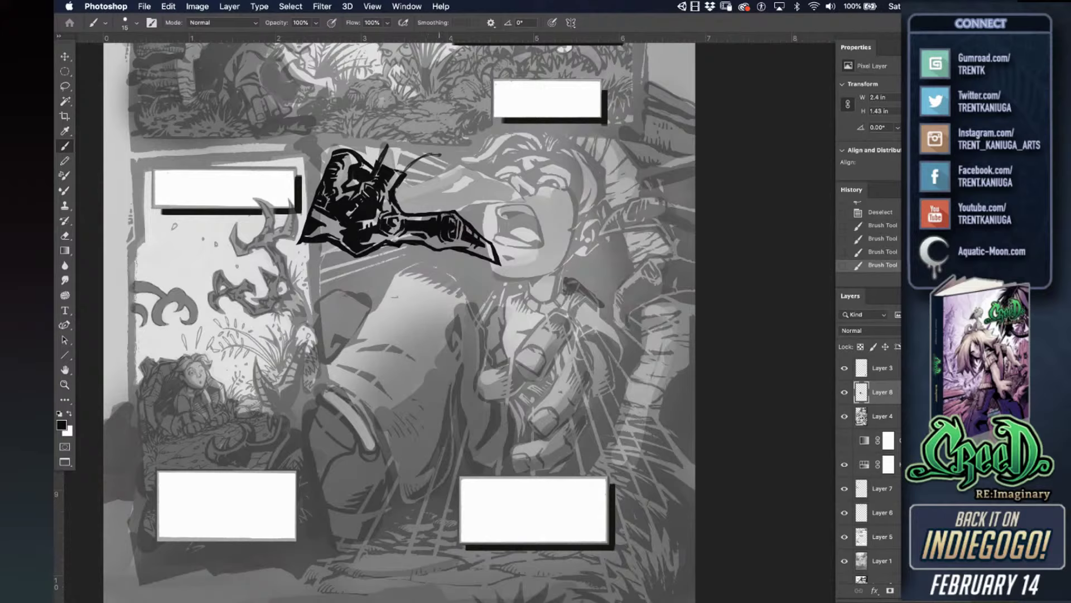
left_click_drag(440, 155, 463, 170)
- Try another black brush stroke on the pasted linework's layer, and undo it
scroll(508, 180, "up", 5)
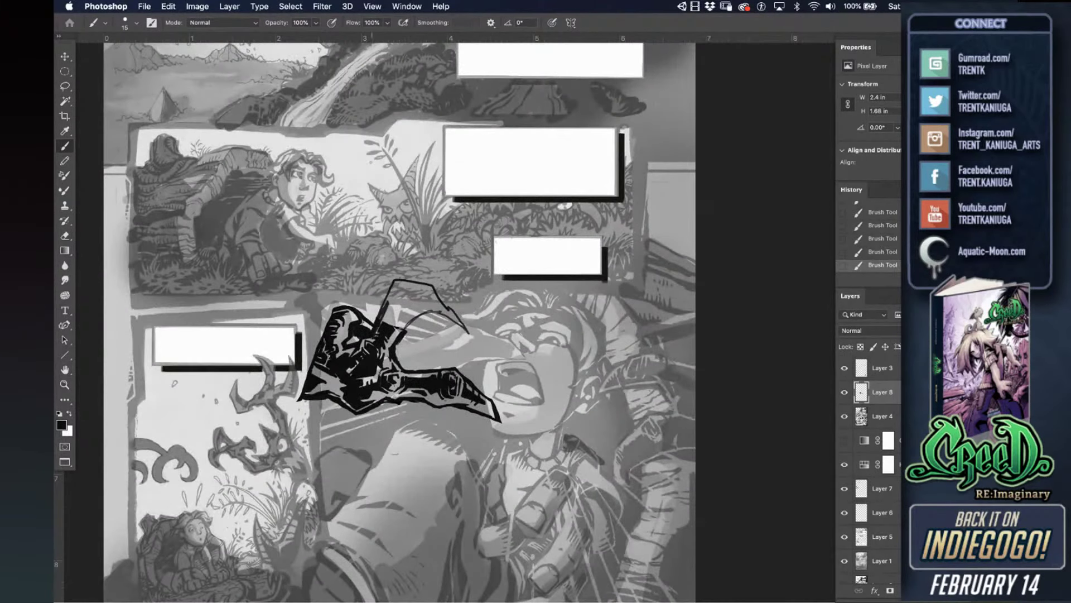
scroll(411, 209, "up", 1)
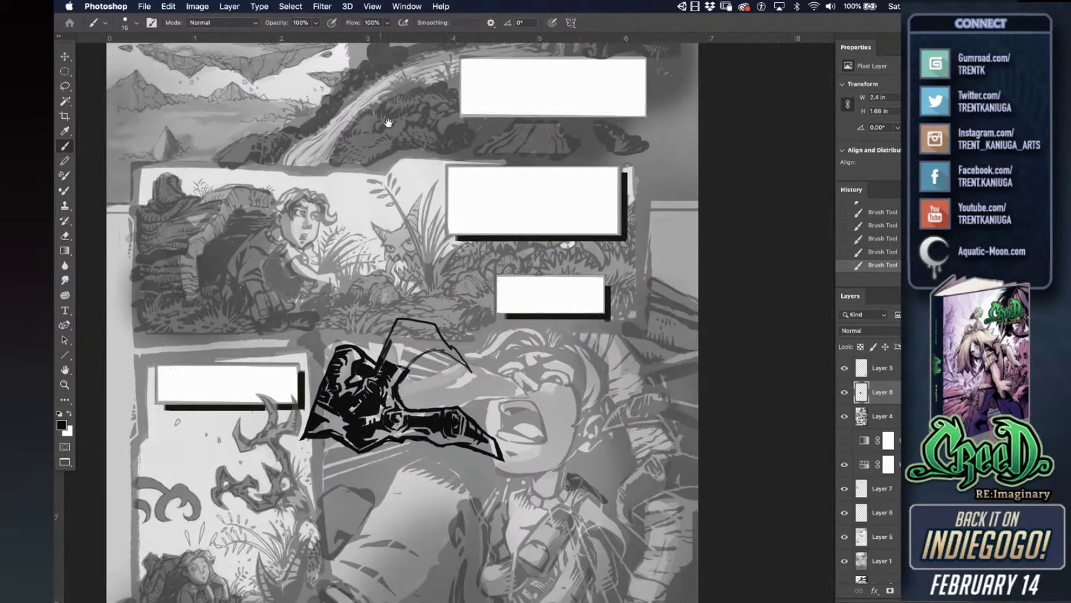
scroll(388, 122, "up", 2)
mouse_move(320, 123)
left_mouse_down()
mouse_move(337, 291)
mouse_move(363, 243)
mouse_move(351, 322)
mouse_move(402, 416)
mouse_move(424, 428)
mouse_move(420, 394)
left_mouse_up()
key("super+z")
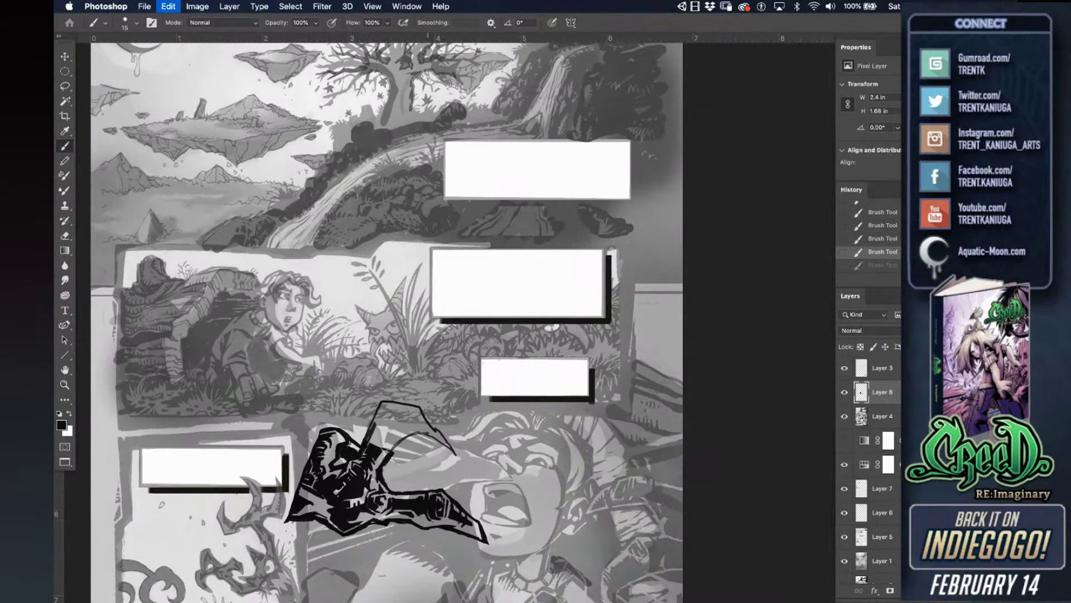
- Undo the last stroke above the arm, then move and free-transform the pasted linework to 94.13% scale with a -10.40° rotation
left_click_drag(380, 445, 466, 305)
key("super+z")
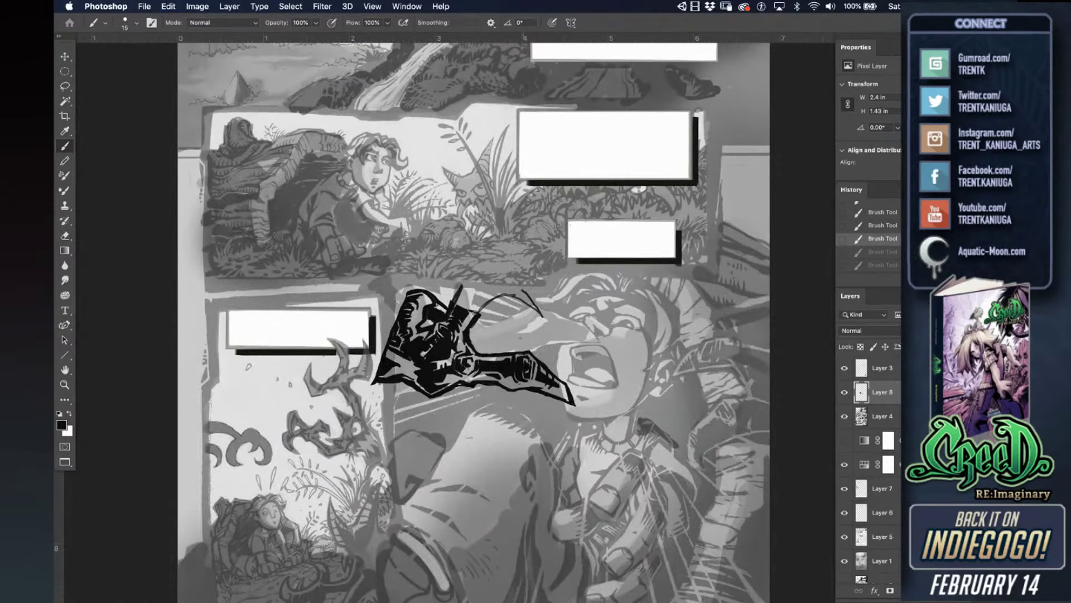
mouse_move(505, 377)
left_mouse_down()
mouse_move(483, 315)
mouse_move(476, 329)
left_mouse_up()
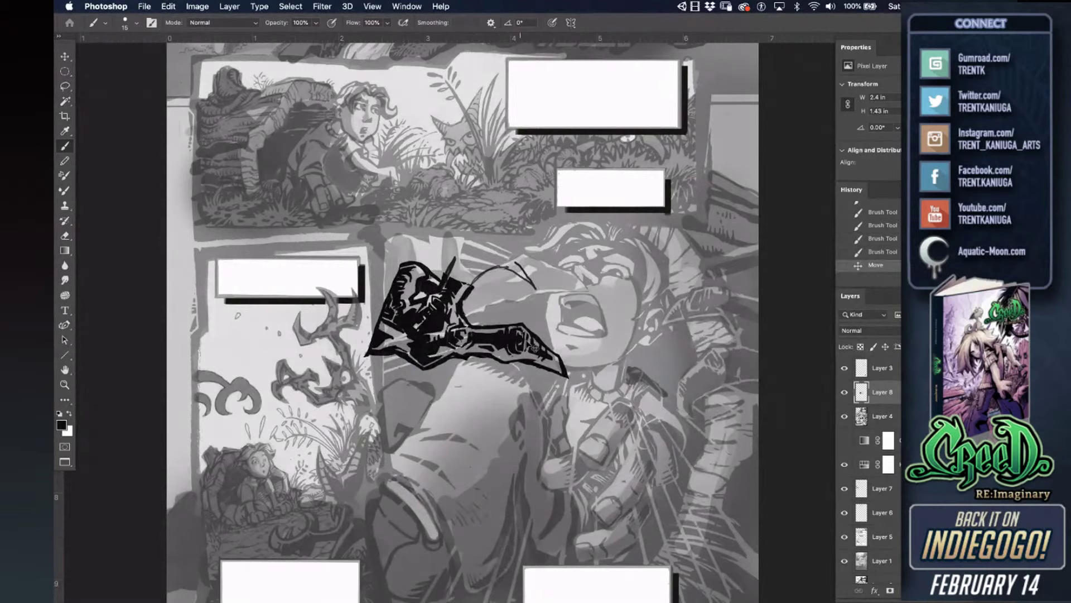
key("super+t")
mouse_move(566, 310)
left_mouse_down()
mouse_move(570, 294)
mouse_move(605, 278)
left_mouse_up()
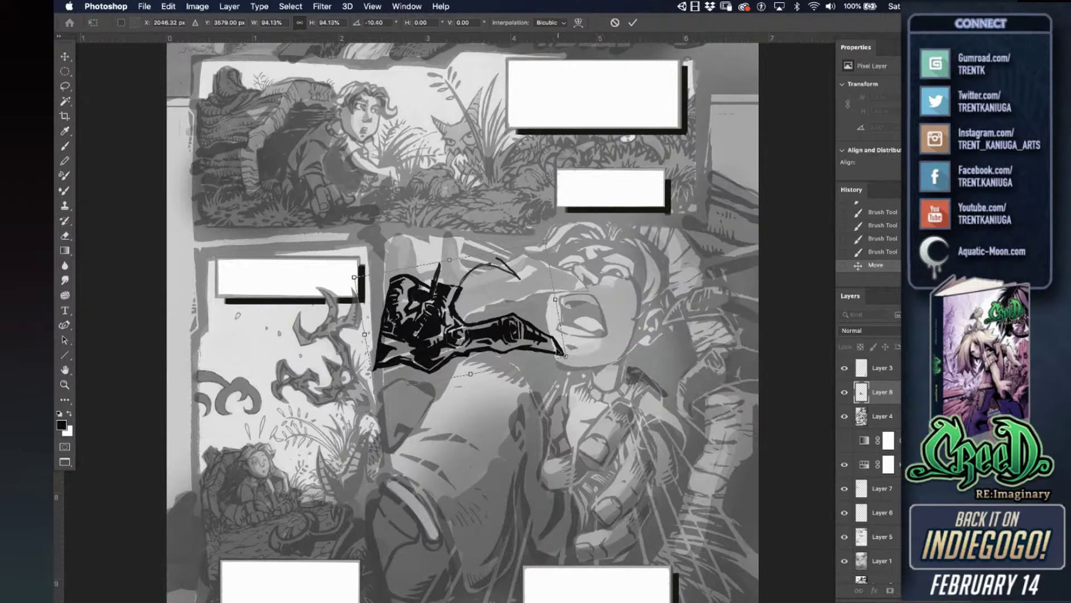
key("Return")
- Draw a curved upper claw in black with a 25 px brush and highlight its inner edge in white
key("b")
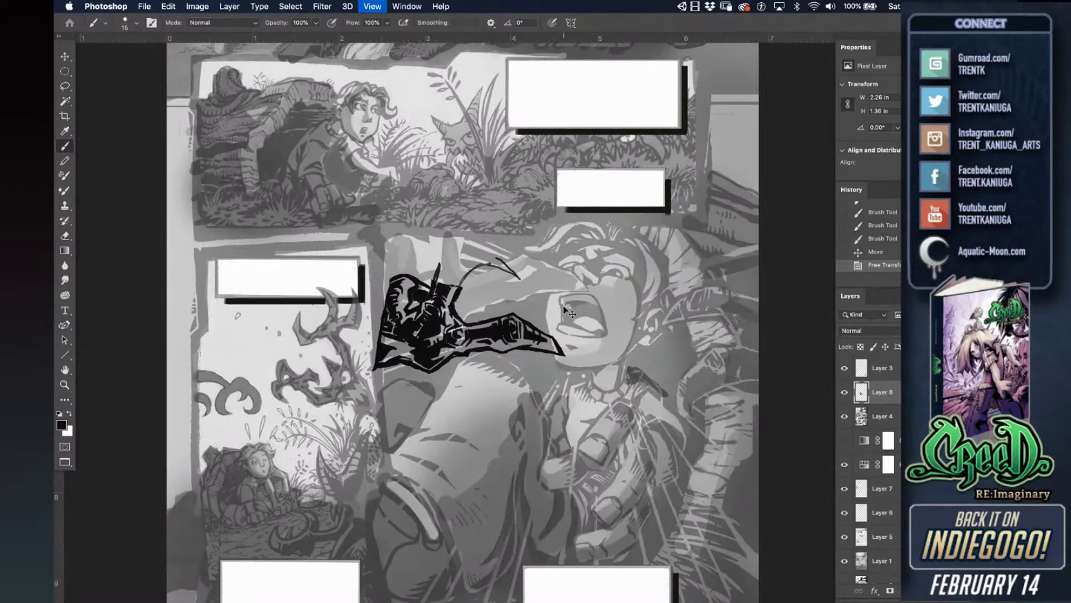
scroll(570, 313, "up", 1)
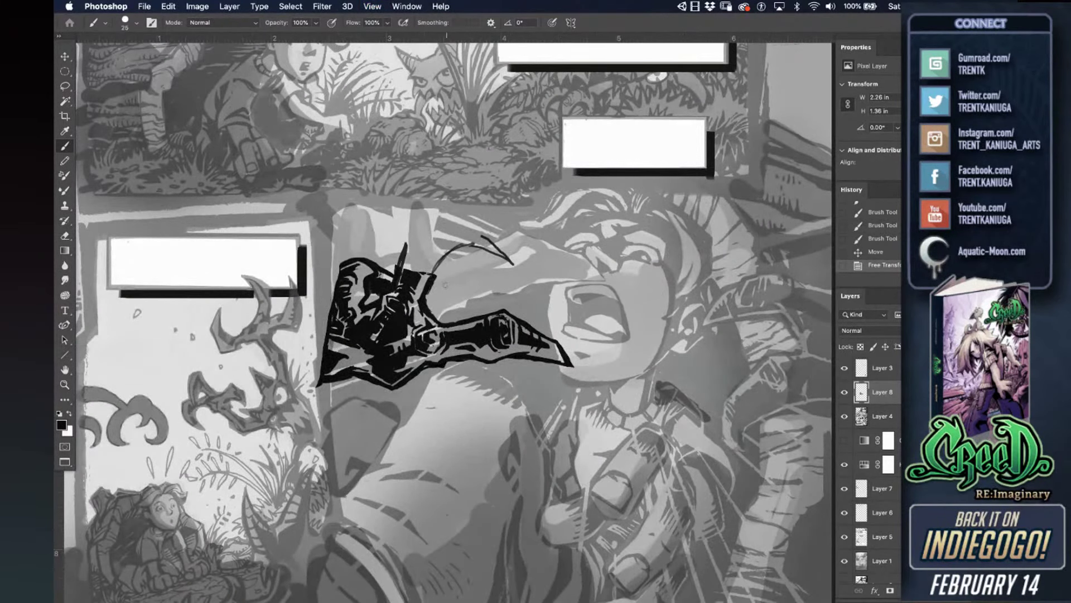
left_click_drag(424, 301, 462, 247)
mouse_move(435, 273)
left_mouse_down()
mouse_move(463, 246)
mouse_move(501, 256)
left_mouse_up()
mouse_move(475, 247)
left_mouse_down()
mouse_move(514, 264)
mouse_move(461, 221)
mouse_move(403, 241)
mouse_move(398, 267)
mouse_move(435, 248)
left_mouse_up()
key("x")
mouse_move(418, 307)
left_mouse_down()
mouse_move(449, 251)
mouse_move(489, 245)
mouse_move(472, 244)
left_mouse_up()
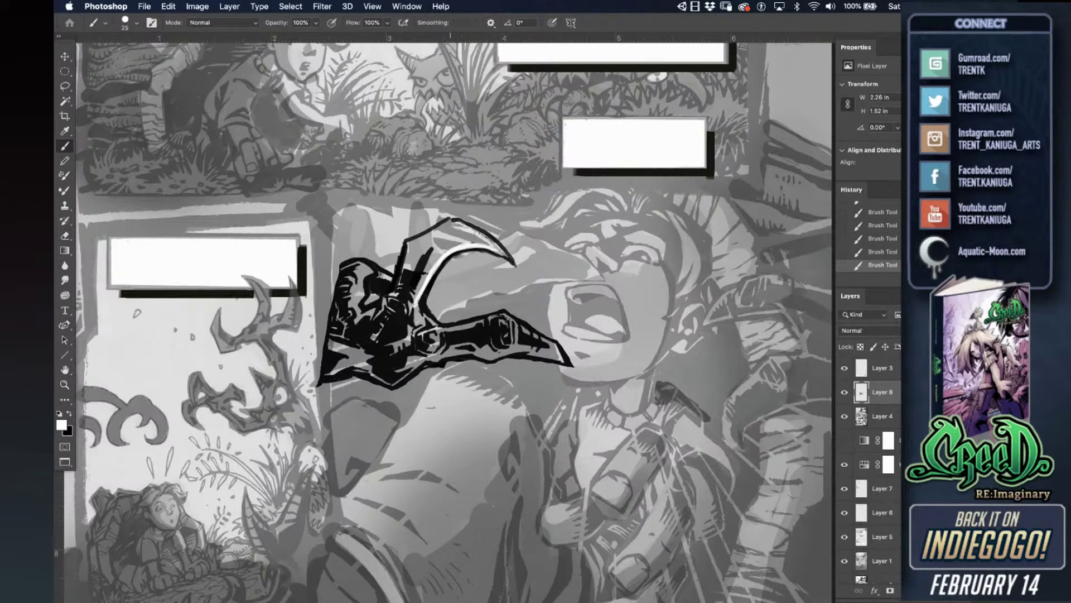
- Paint white highlights along the upper claw's top and finger, and shade beneath its top edge in black
left_click_drag(463, 225, 498, 248)
mouse_move(446, 222)
left_mouse_down()
mouse_move(413, 240)
mouse_move(421, 254)
mouse_move(416, 245)
mouse_move(407, 268)
mouse_move(432, 240)
mouse_move(449, 240)
mouse_move(435, 246)
left_mouse_up()
key("x")
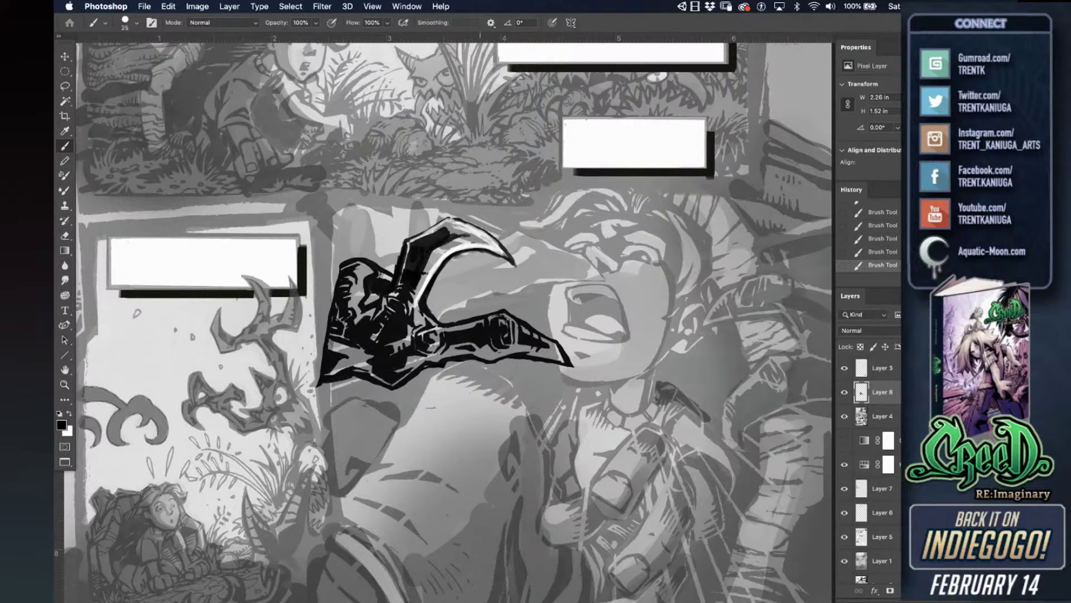
left_click_drag(449, 234, 501, 254)
key("super+z")
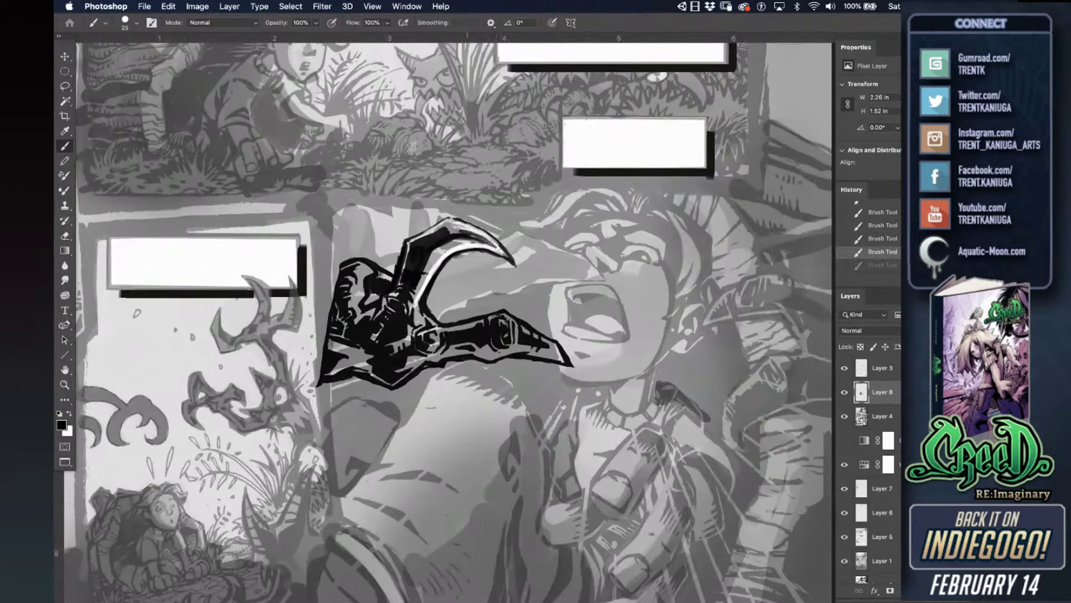
left_click_drag(463, 230, 448, 234)
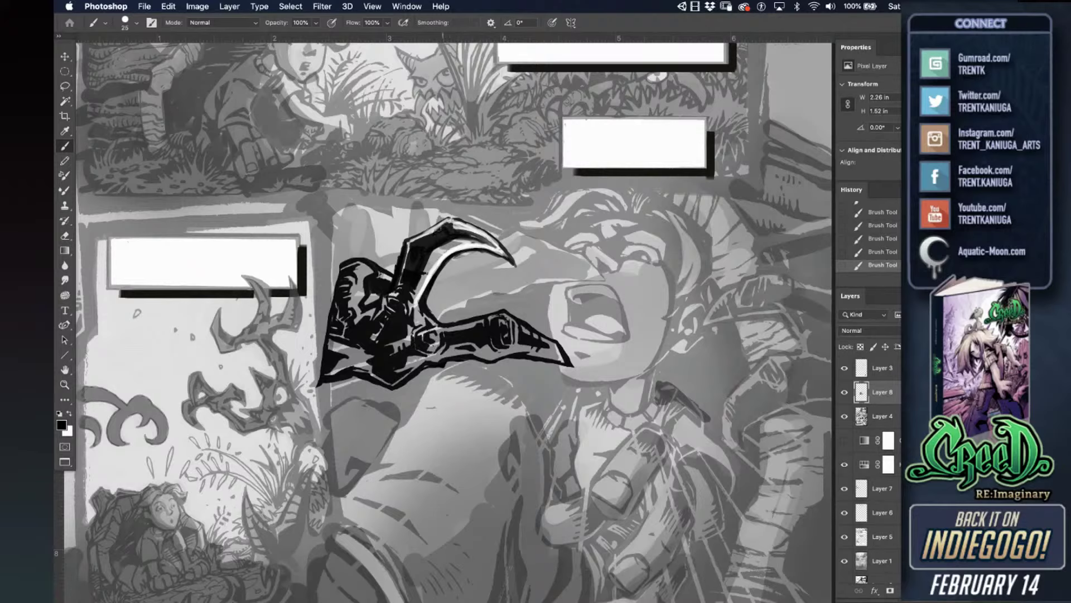
left_click_drag(457, 225, 472, 232)
mouse_move(467, 230)
left_mouse_down()
mouse_move(494, 244)
mouse_move(477, 237)
left_mouse_up()
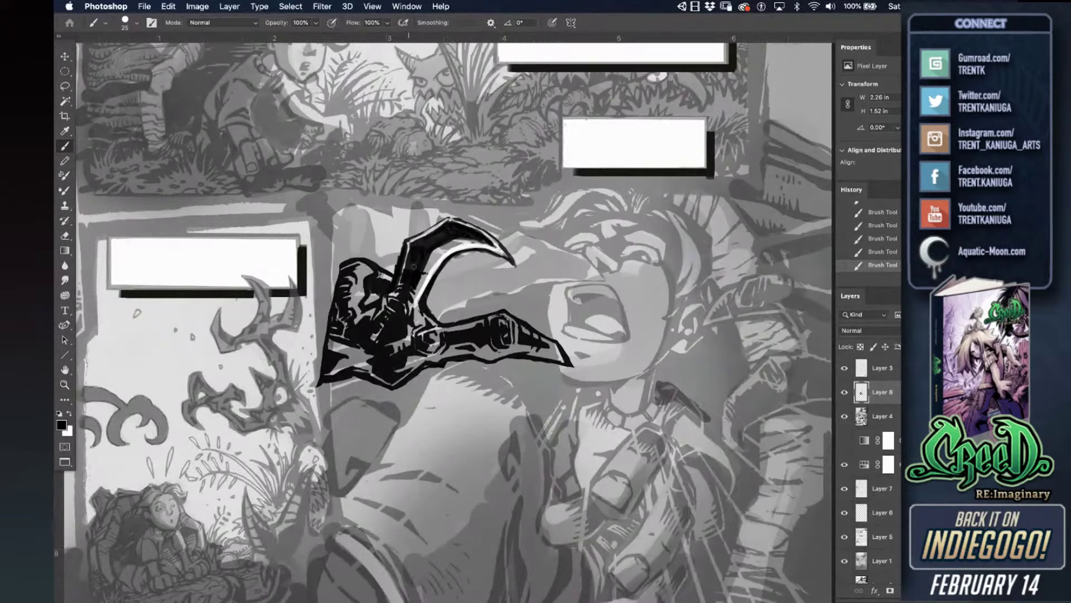
- Paint white highlights along the back of the upper finger and across the knuckles at its base
key("x")
left_click_drag(406, 242, 381, 299)
left_click_drag(388, 294, 358, 313)
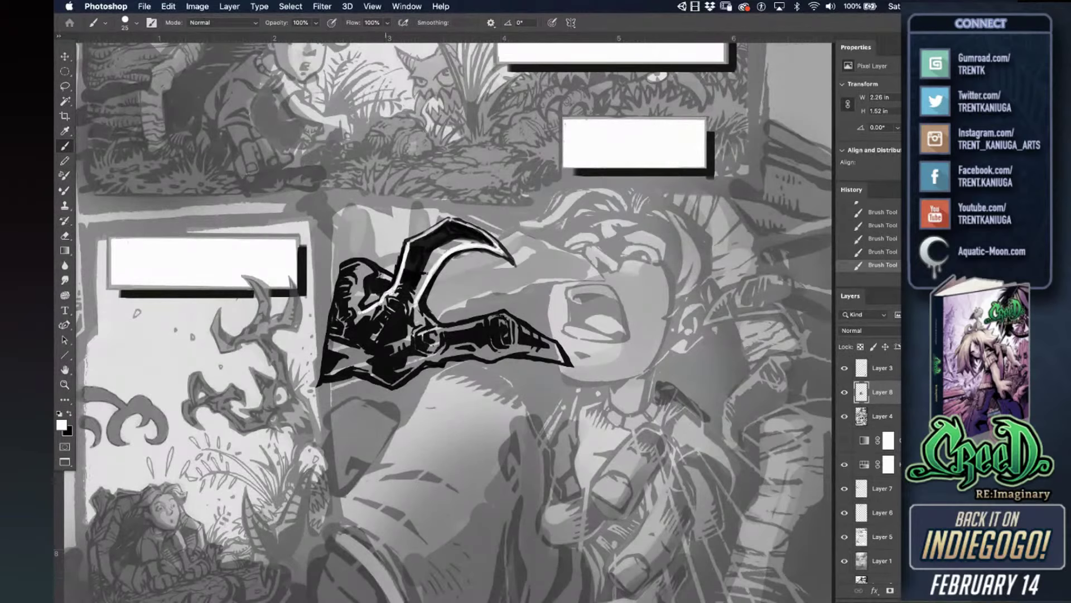
left_click_drag(390, 292, 413, 241)
- Thicken the upper claw's top outline in black, undoing the first pass and restroking it toward the tip
key("x")
left_click_drag(406, 240, 468, 215)
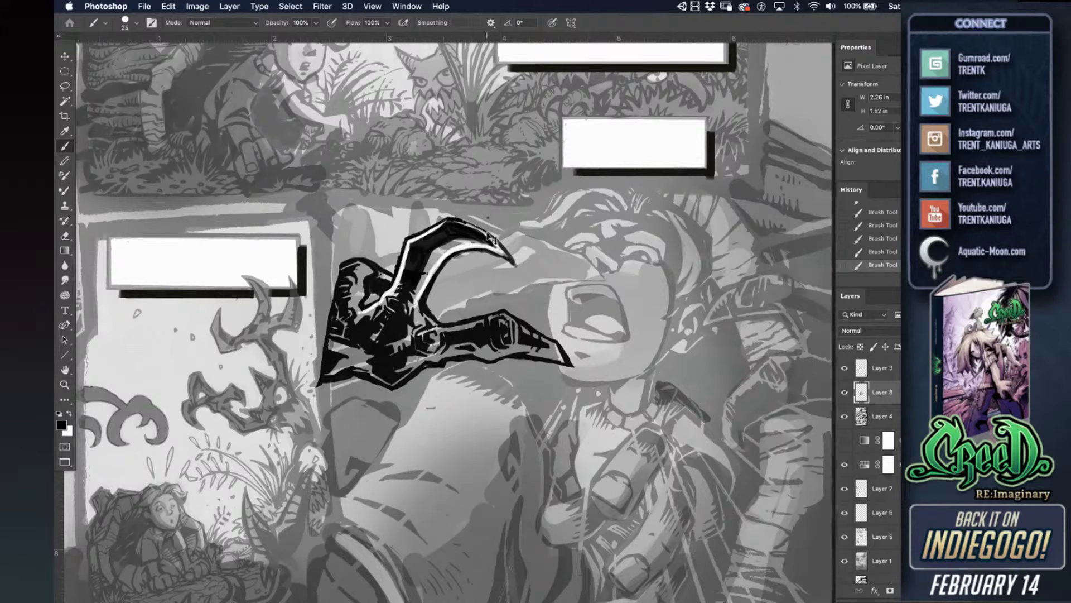
key("super+z")
left_click_drag(461, 219, 483, 235)
left_click_drag(462, 221, 499, 239)
- Add white highlights and finish the detail around the upper finger's joint and the bend of the claw
key("x")
left_click_drag(407, 256, 428, 248)
key("x")
key("x")
key("x")
key("x")
mouse_move(446, 224)
left_mouse_down()
mouse_move(456, 229)
mouse_move(431, 221)
left_mouse_up()
- Trace a thin white edge with a 15 px brush from the gap between the fingers along the lower claw's top
key("bracketleft")
key("x")
left_click_drag(417, 292, 421, 315)
key("x")
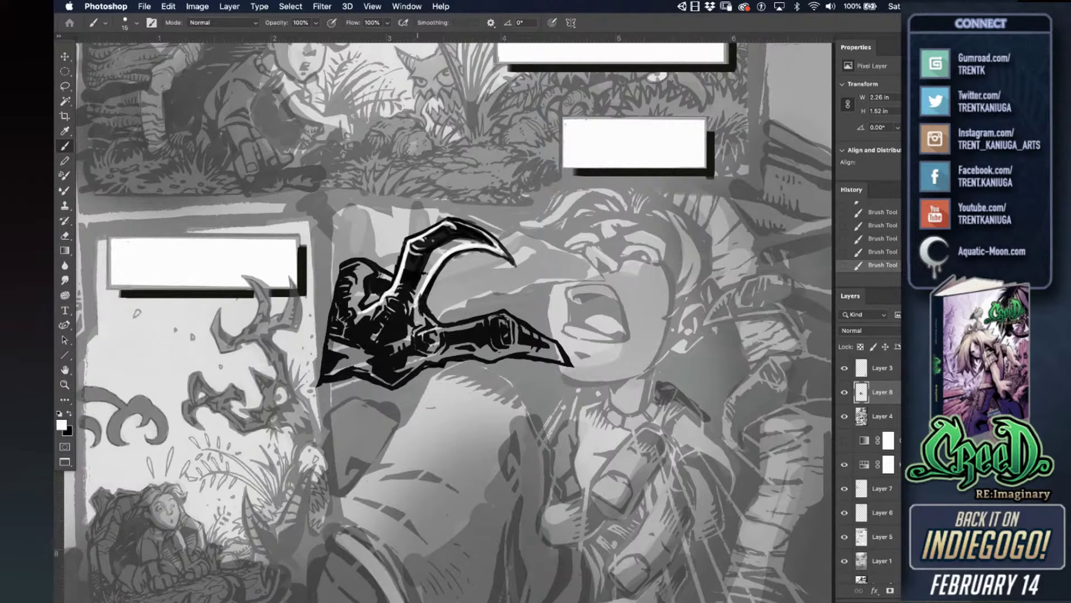
left_click_drag(419, 294, 421, 317)
left_click_drag(423, 308, 437, 326)
left_click_drag(438, 328, 503, 312)
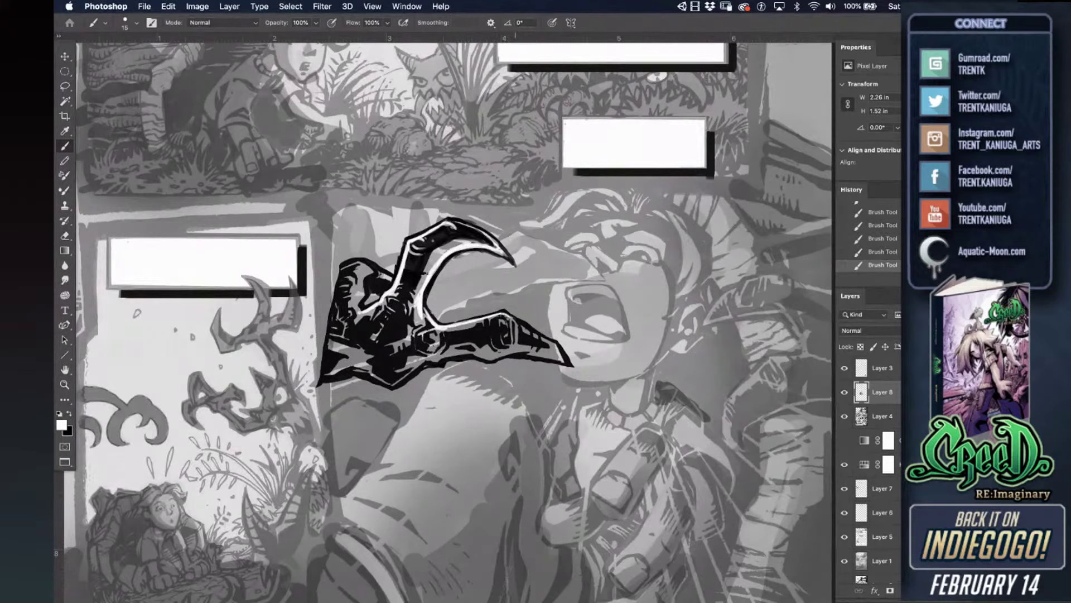
left_click_drag(502, 313, 561, 359)
- Cover the busy highlights in the palm with solid black using a 35 px brush, redoing the first stroke
key("x")
mouse_move(372, 335)
left_mouse_down()
mouse_move(381, 321)
mouse_move(373, 313)
mouse_move(346, 336)
left_mouse_up()
key("bracketright")
key("bracketright")
key("bracketright")
key("bracketright")
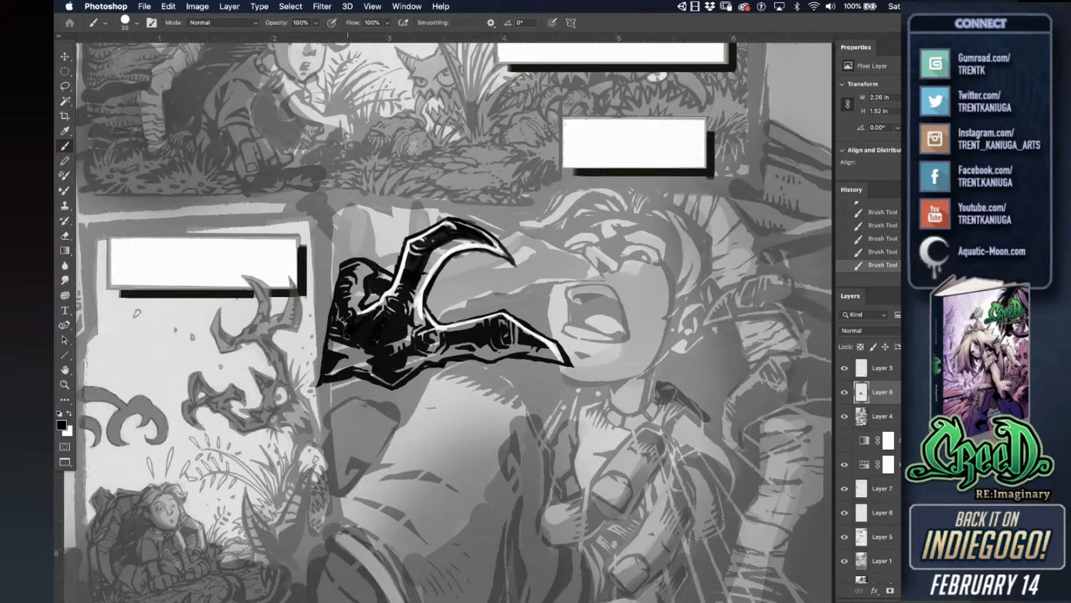
key("super+z")
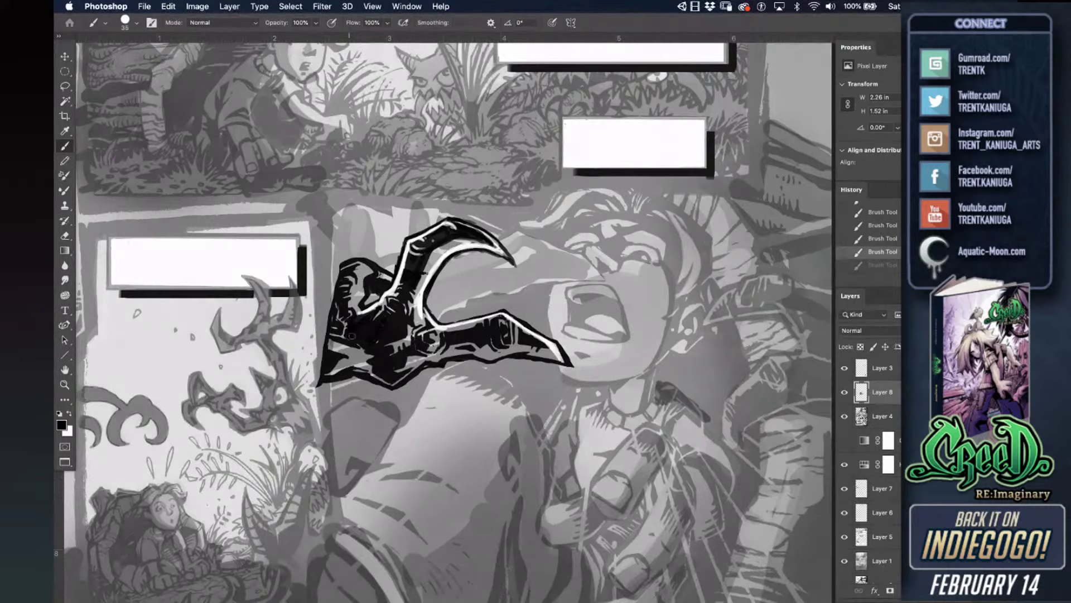
mouse_move(359, 338)
left_mouse_down()
mouse_move(382, 334)
mouse_move(405, 288)
left_mouse_up()
- Darken the hand's outer edge in black with a 25 px brush and line the underside of the hand and lower claw in white
key("x")
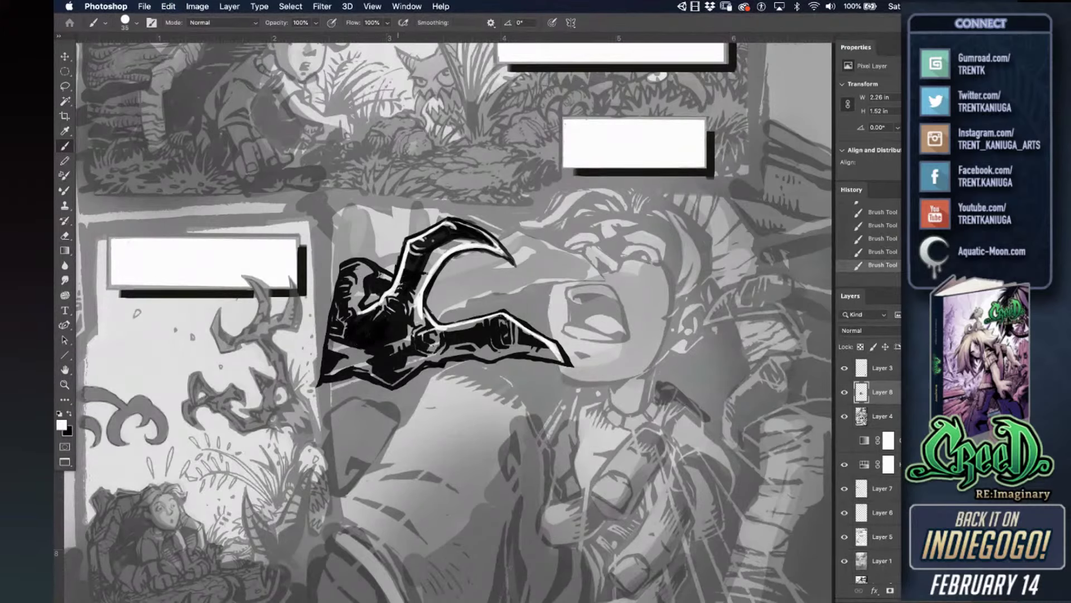
key("bracketleft")
key("bracketleft")
key("bracketright")
key("x")
mouse_move(339, 266)
left_mouse_down()
mouse_move(328, 323)
mouse_move(365, 350)
mouse_move(339, 362)
mouse_move(345, 346)
left_mouse_up()
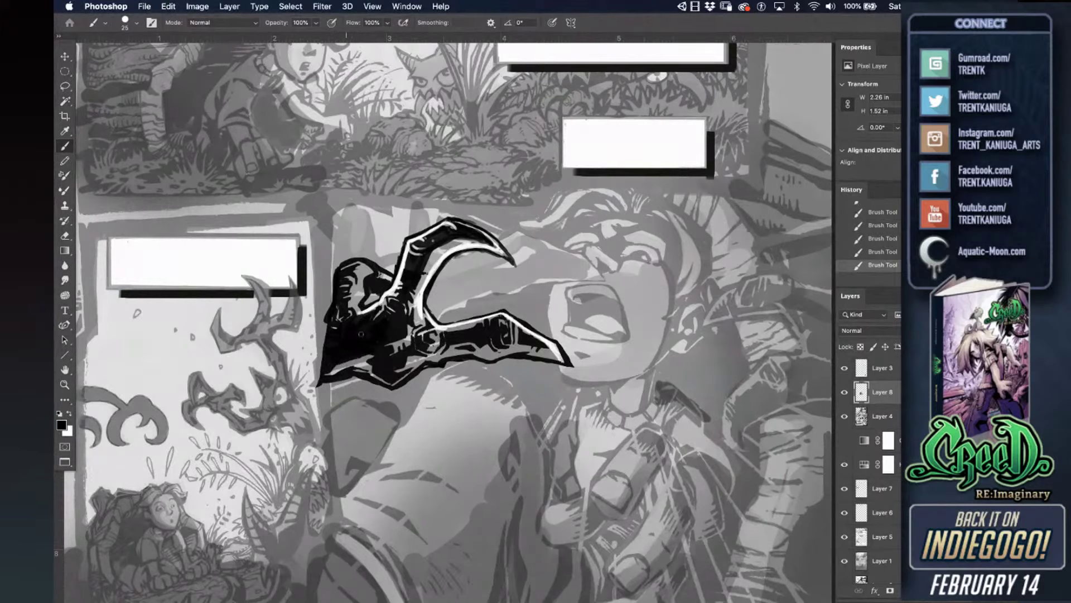
key("x")
mouse_move(325, 378)
left_mouse_down()
mouse_move(355, 369)
mouse_move(388, 387)
mouse_move(427, 359)
mouse_move(478, 352)
left_mouse_up()
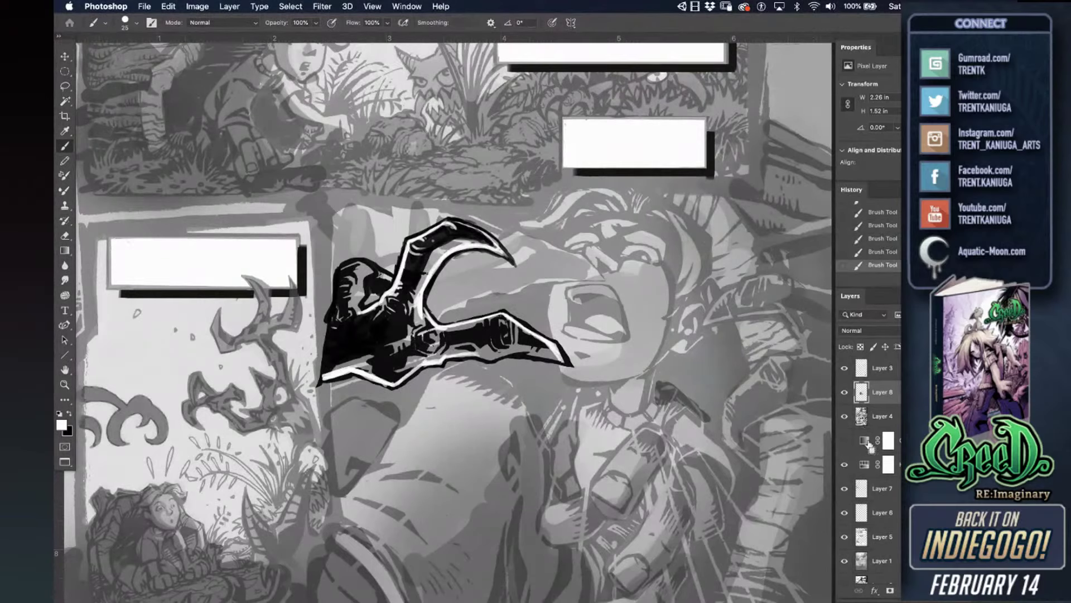
- Compare with the claw layer hidden and shown, and erase Layer 4's old lines beneath both claws with a 50 px eraser
left_click(862, 419)
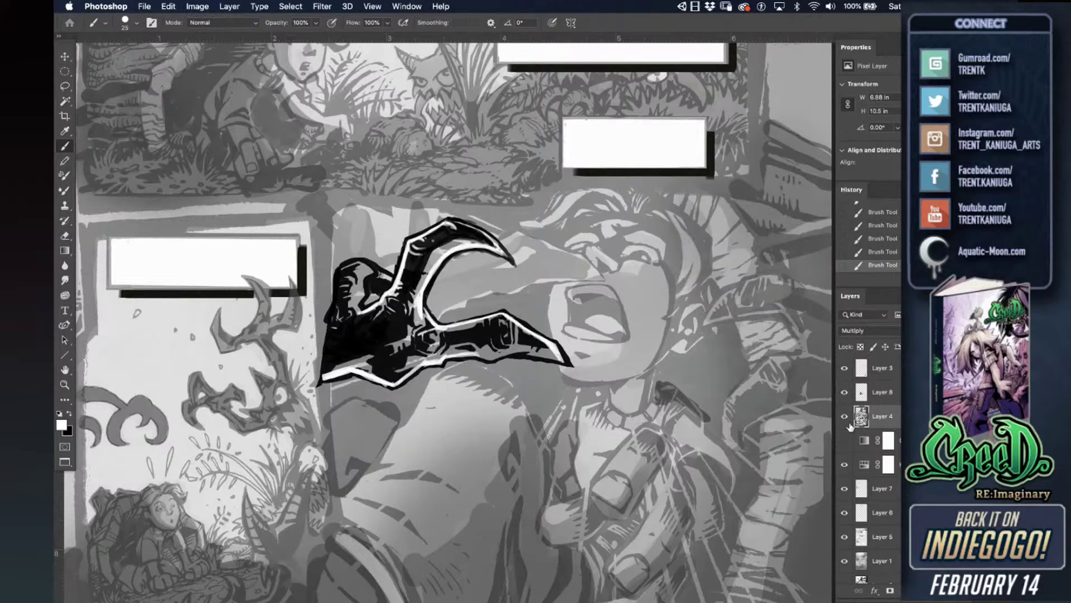
left_click(845, 393)
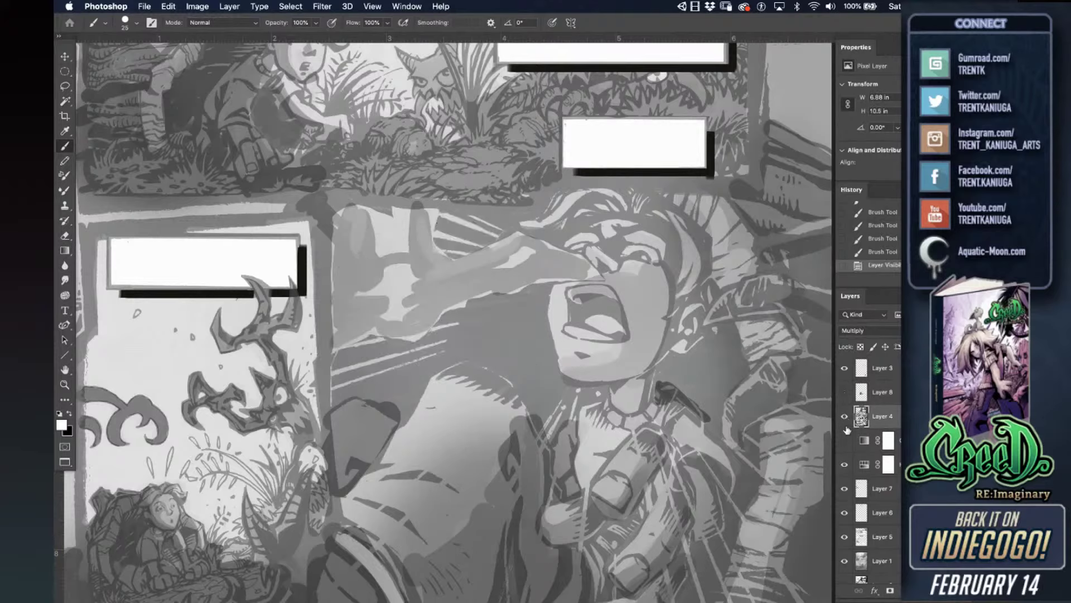
left_click(845, 392)
key("e")
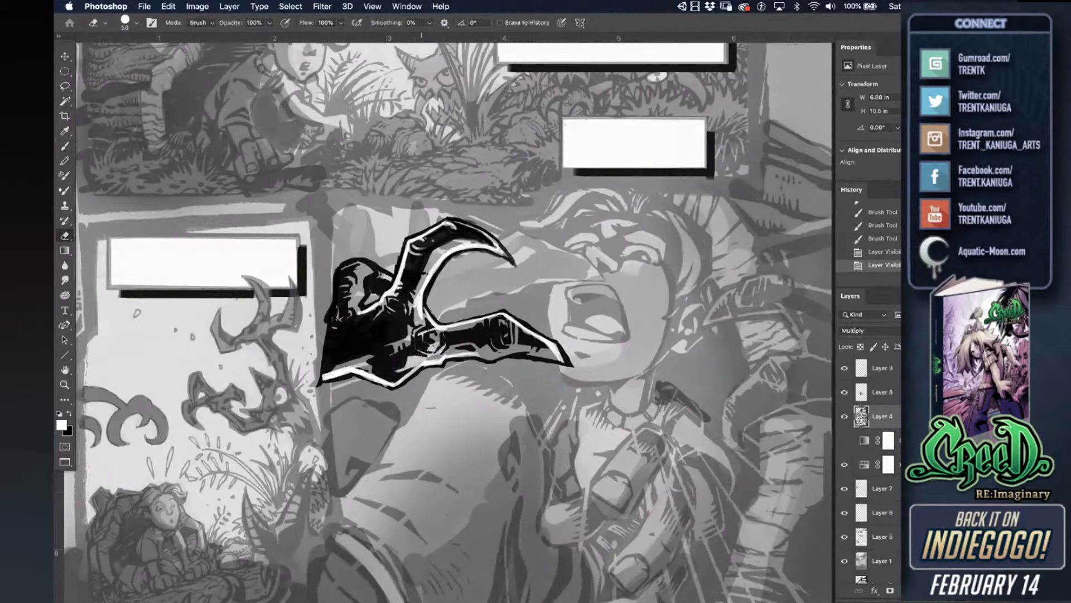
left_click_drag(446, 348, 560, 360)
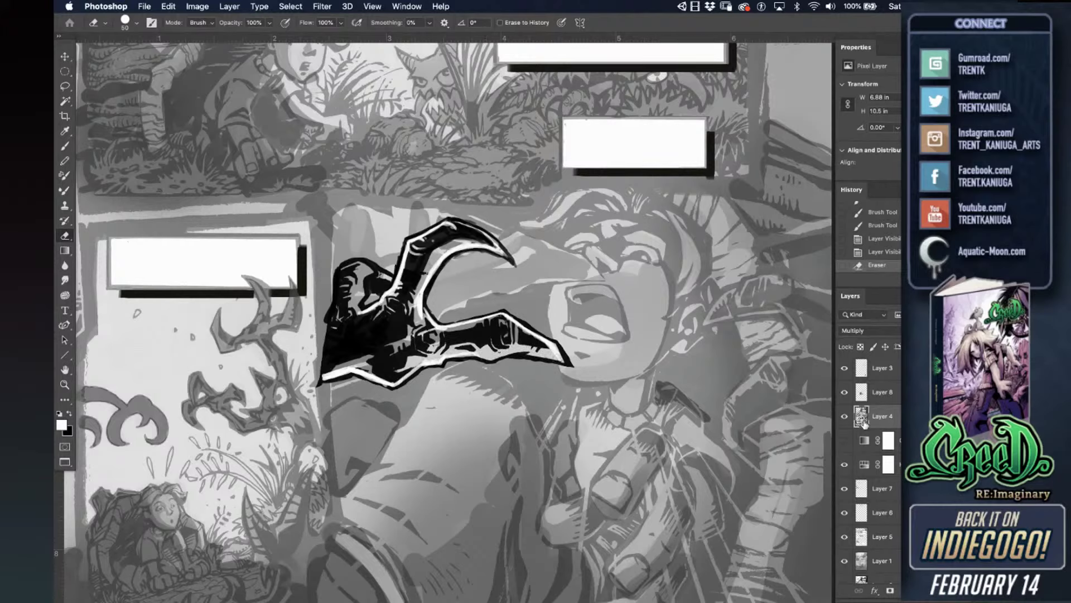
mouse_move(522, 347)
left_mouse_down()
mouse_move(514, 330)
mouse_move(484, 322)
mouse_move(403, 345)
mouse_move(389, 366)
mouse_move(392, 344)
left_mouse_up()
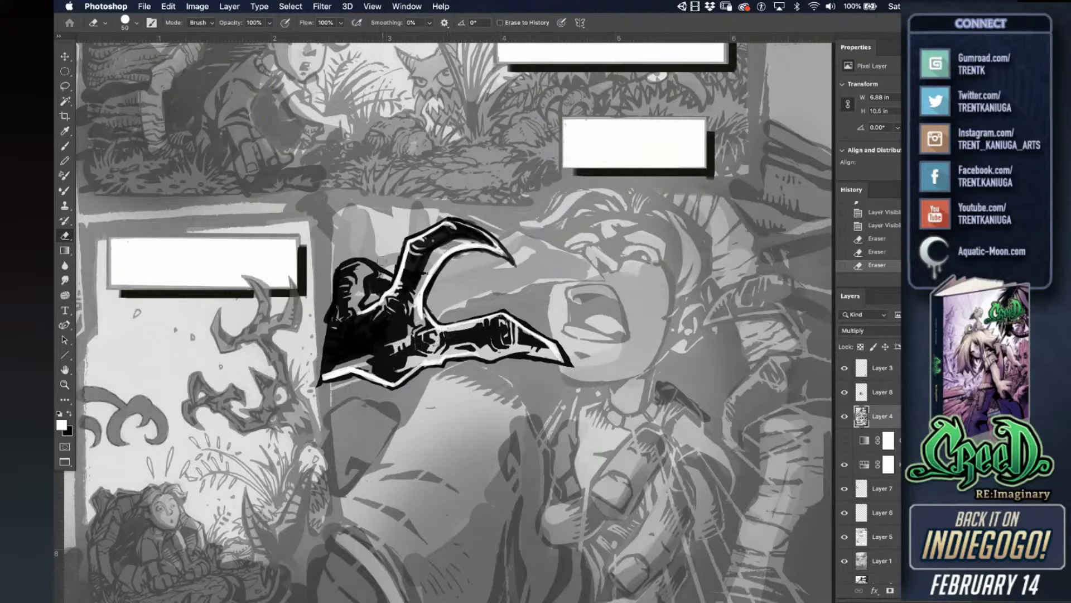
left_click_drag(444, 246, 483, 241)
left_click_drag(471, 237, 487, 244)
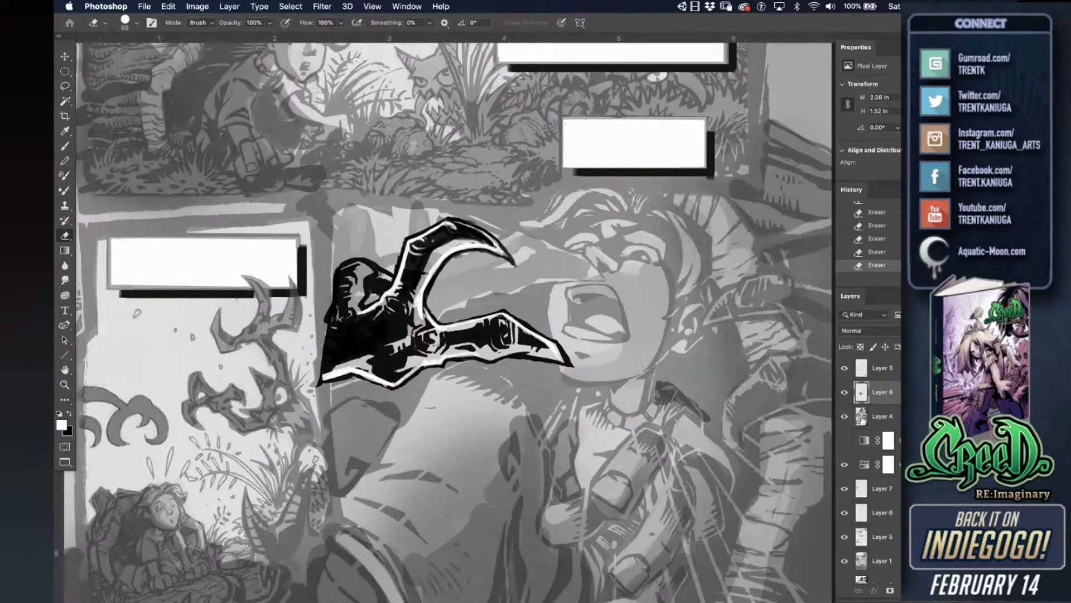
- Raise Layer 4's opacity and merge the claw layer down into it
left_click_drag(949, 330, 999, 331)
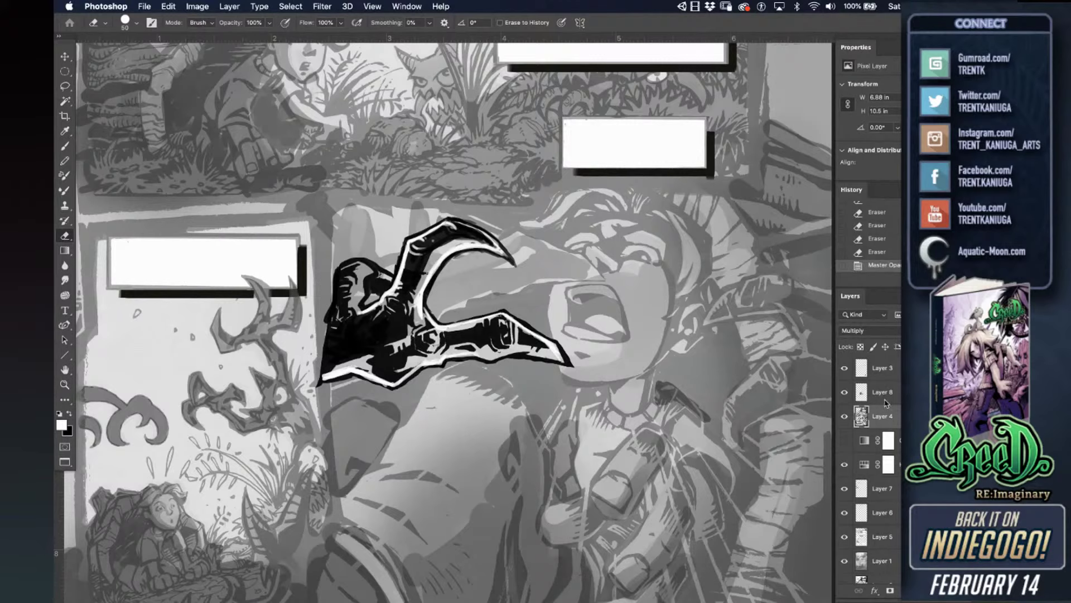
left_click(879, 392)
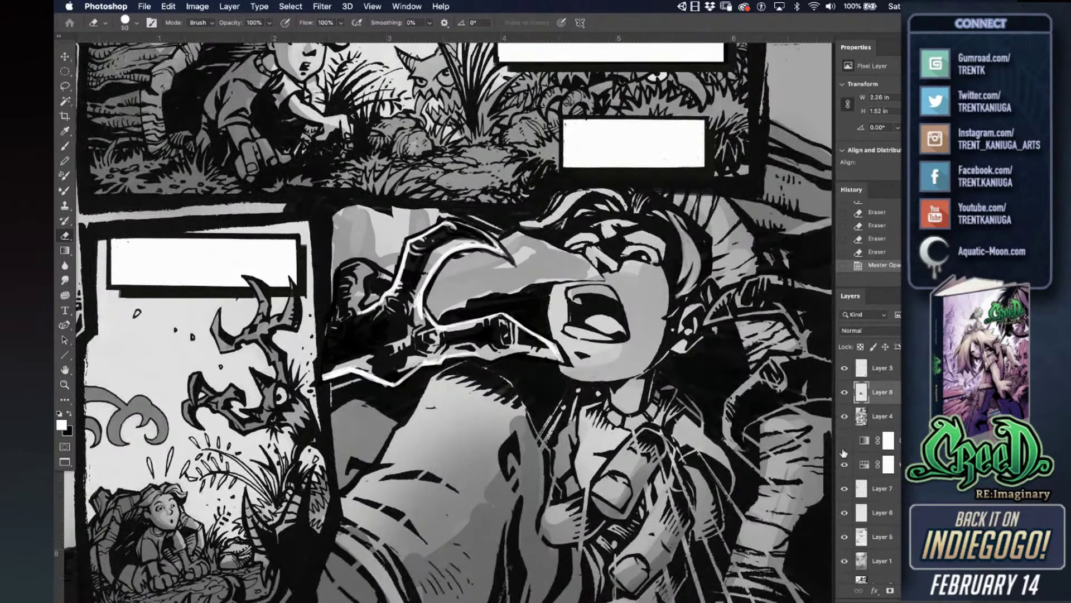
key("super+e")
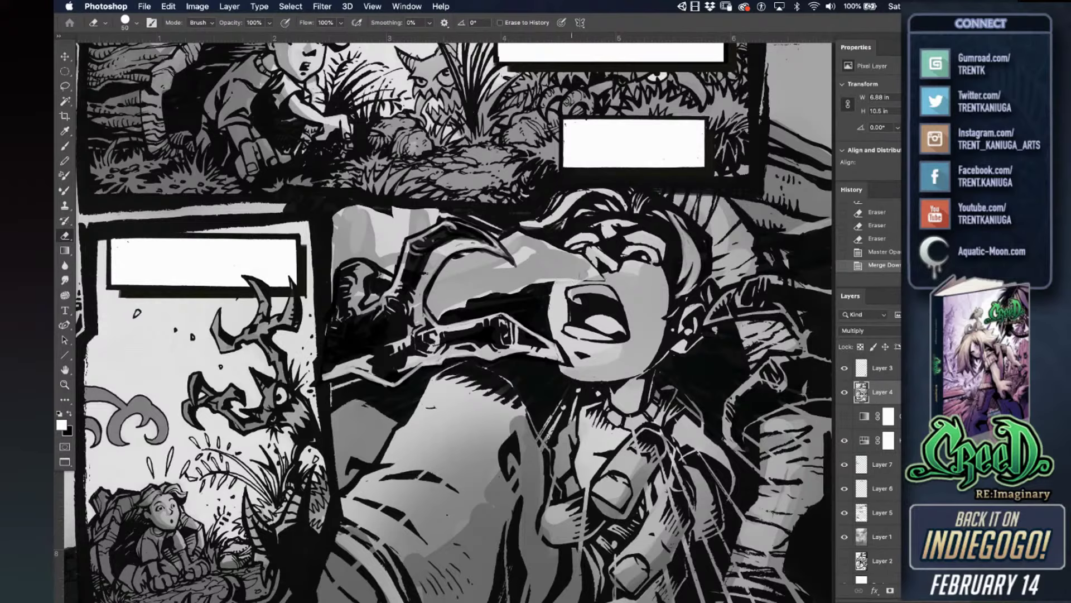
- Erase the old arm's leftover lines beside the boy's nose and paint the space between the claws black
left_click_drag(580, 278, 560, 272)
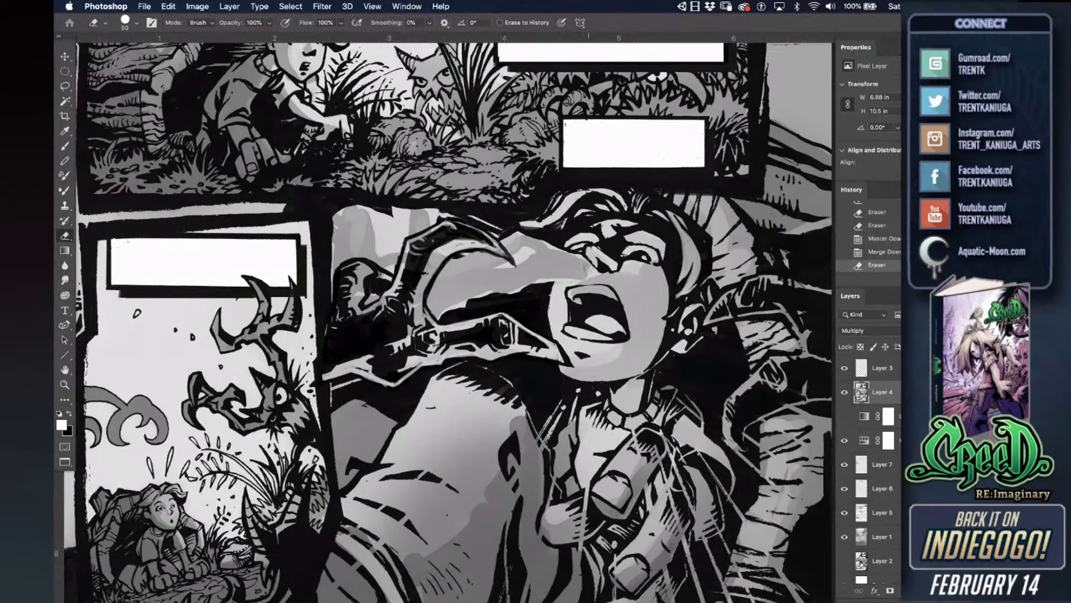
mouse_move(582, 265)
left_mouse_down()
mouse_move(569, 253)
mouse_move(564, 268)
left_mouse_up()
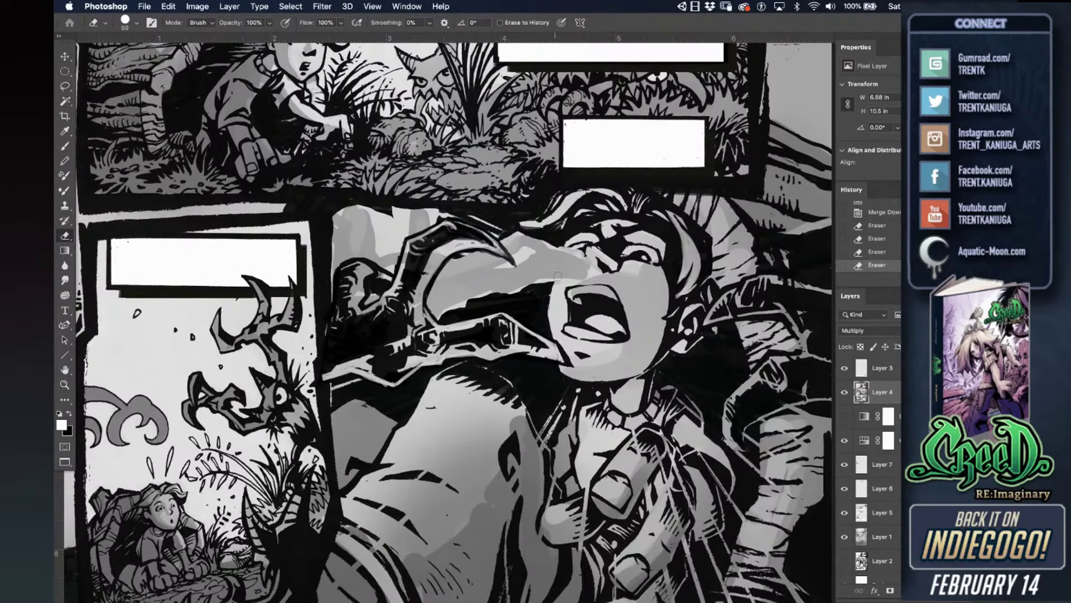
key("x")
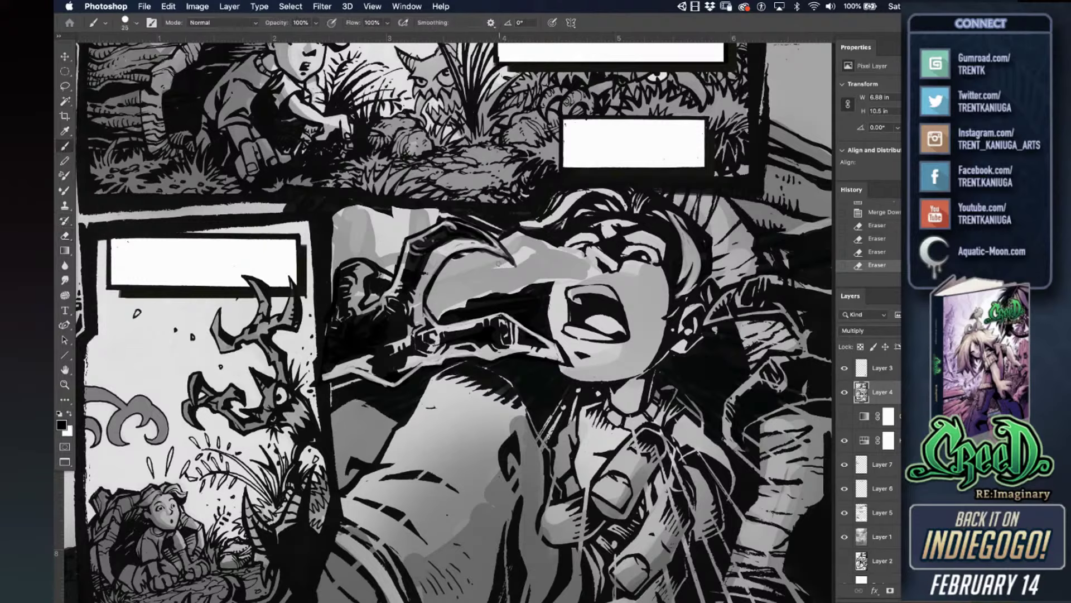
mouse_move(448, 304)
left_mouse_down()
mouse_move(456, 263)
mouse_move(456, 282)
mouse_move(445, 282)
mouse_move(451, 304)
mouse_move(465, 291)
mouse_move(459, 304)
mouse_move(469, 257)
mouse_move(508, 265)
mouse_move(488, 282)
mouse_move(503, 291)
mouse_move(463, 306)
mouse_move(529, 301)
mouse_move(531, 267)
mouse_move(538, 289)
mouse_move(553, 268)
mouse_move(547, 286)
mouse_move(557, 243)
mouse_move(552, 262)
mouse_move(548, 237)
mouse_move(542, 270)
mouse_move(540, 247)
mouse_move(524, 263)
mouse_move(471, 214)
mouse_move(522, 248)
left_mouse_up()
- Fill the background above and behind the clawed hand with solid black using a 45 px brush
key("bracketright")
key("bracketright")
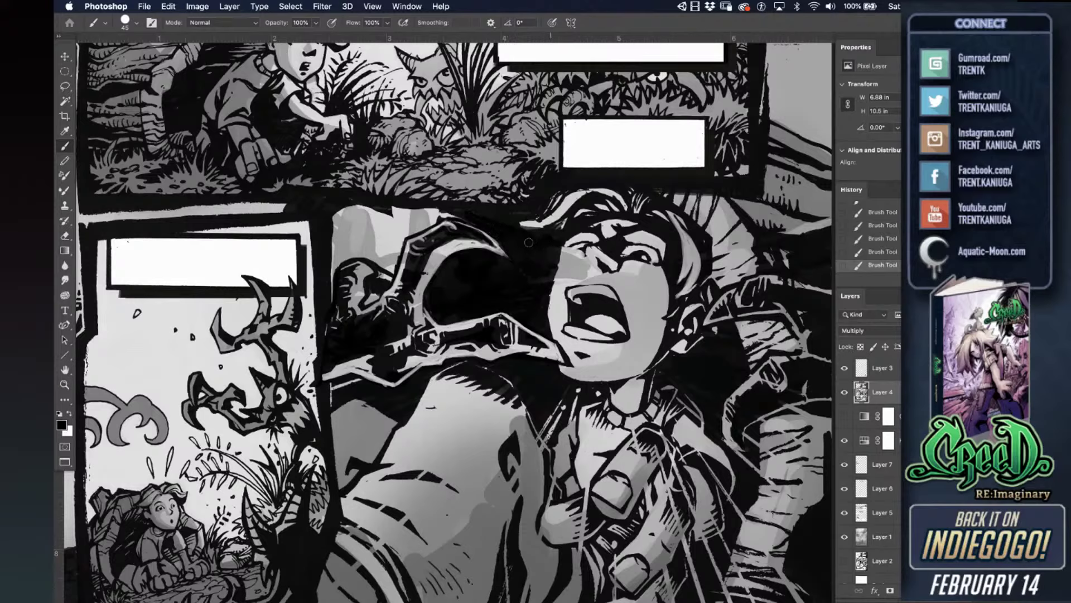
mouse_move(453, 217)
left_mouse_down()
mouse_move(403, 236)
mouse_move(366, 305)
mouse_move(374, 297)
left_mouse_up()
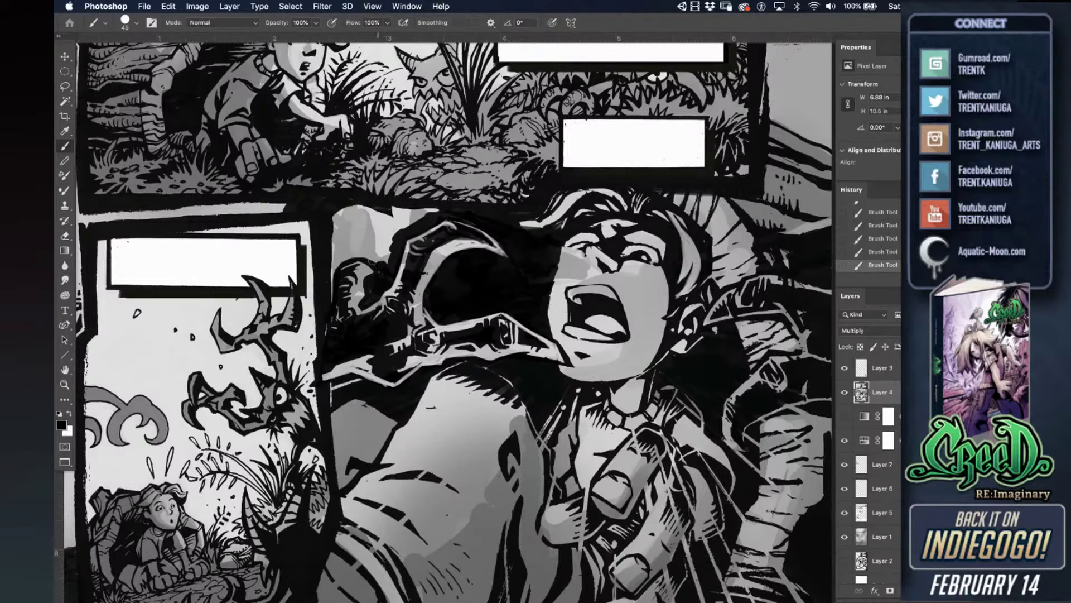
mouse_move(341, 257)
left_mouse_down()
mouse_move(330, 301)
mouse_move(338, 209)
mouse_move(438, 209)
mouse_move(402, 219)
mouse_move(375, 245)
mouse_move(384, 273)
mouse_move(371, 251)
mouse_move(349, 250)
mouse_move(388, 221)
mouse_move(337, 226)
mouse_move(381, 223)
left_mouse_up()
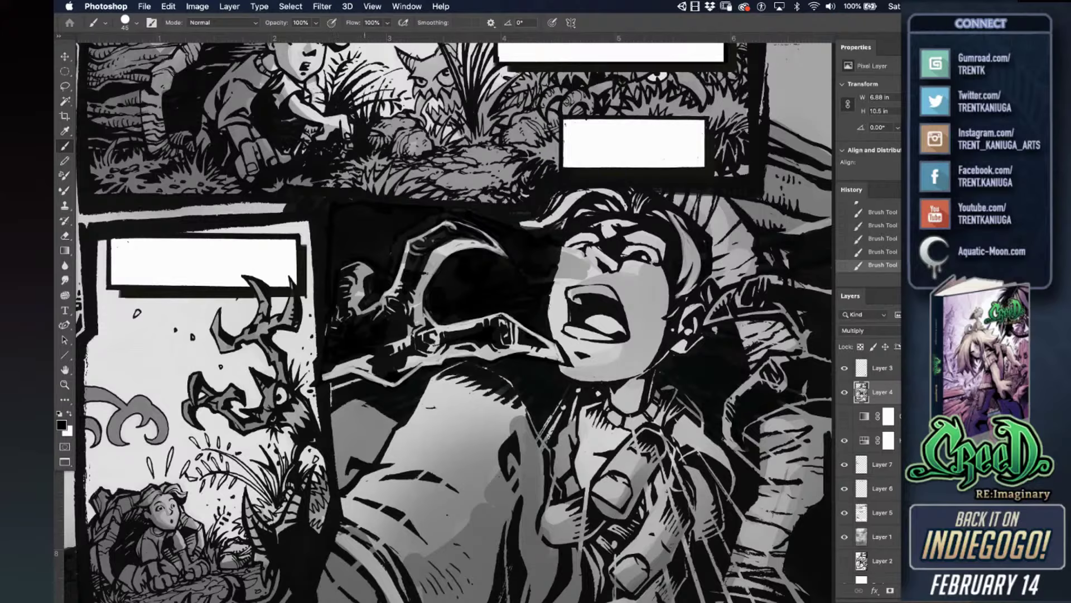
left_click_drag(346, 302, 396, 221)
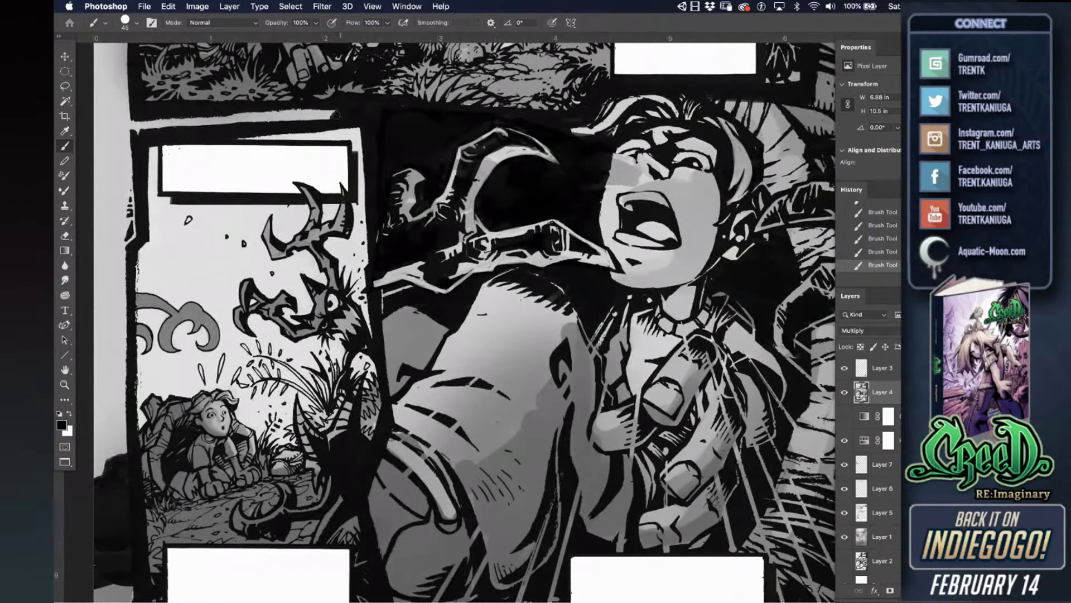
- Lasso the screaming boy's open mouth on Layer 4, transform it to a smaller size and deselect
mouse_move(577, 219)
left_mouse_down()
mouse_move(506, 221)
mouse_move(452, 250)
left_mouse_up()
key("bracketleft")
key("bracketleft")
key("bracketleft")
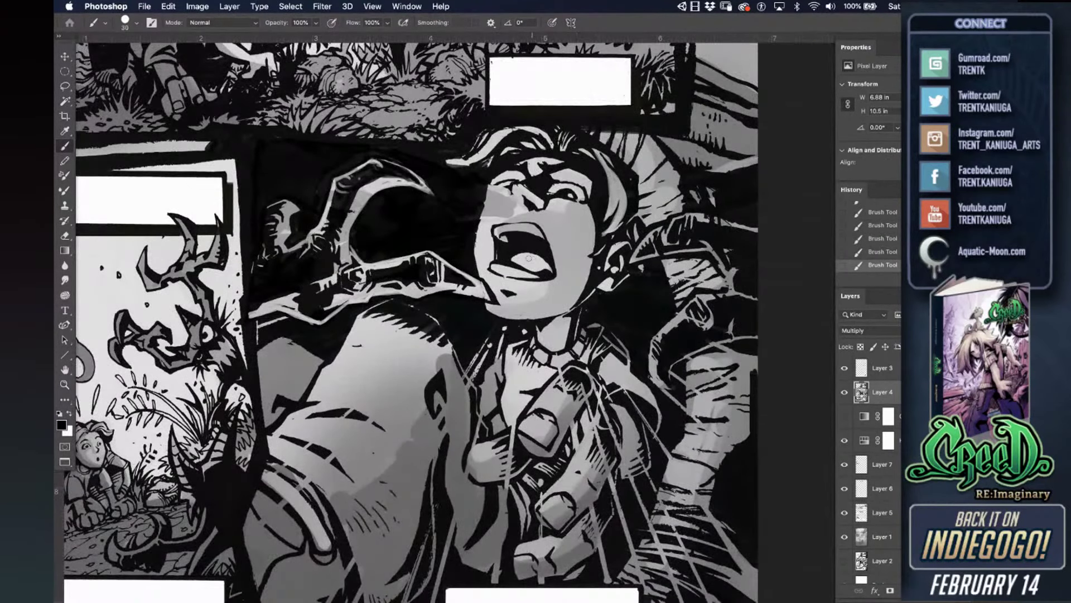
left_click(65, 87)
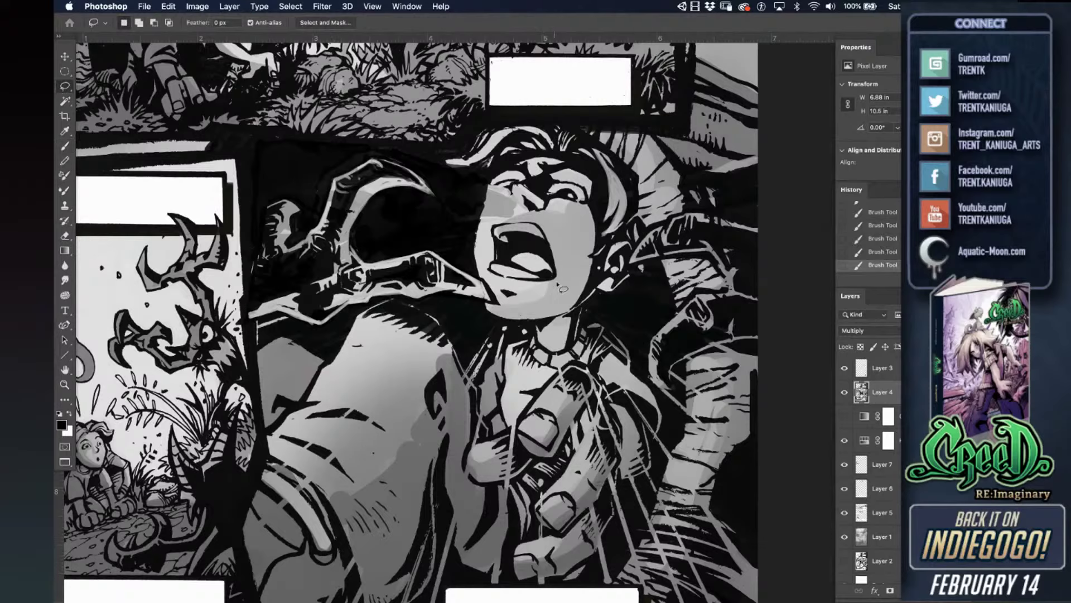
mouse_move(540, 302)
left_mouse_down()
mouse_move(506, 304)
mouse_move(483, 258)
mouse_move(529, 221)
mouse_move(583, 252)
mouse_move(558, 296)
left_mouse_up()
key("super+t")
left_click_drag(526, 213, 525, 225)
left_click_drag(546, 267, 538, 269)
key("Return")
mouse_move(514, 324)
left_mouse_down()
mouse_move(552, 367)
mouse_move(590, 310)
left_mouse_up()
key("super+z")
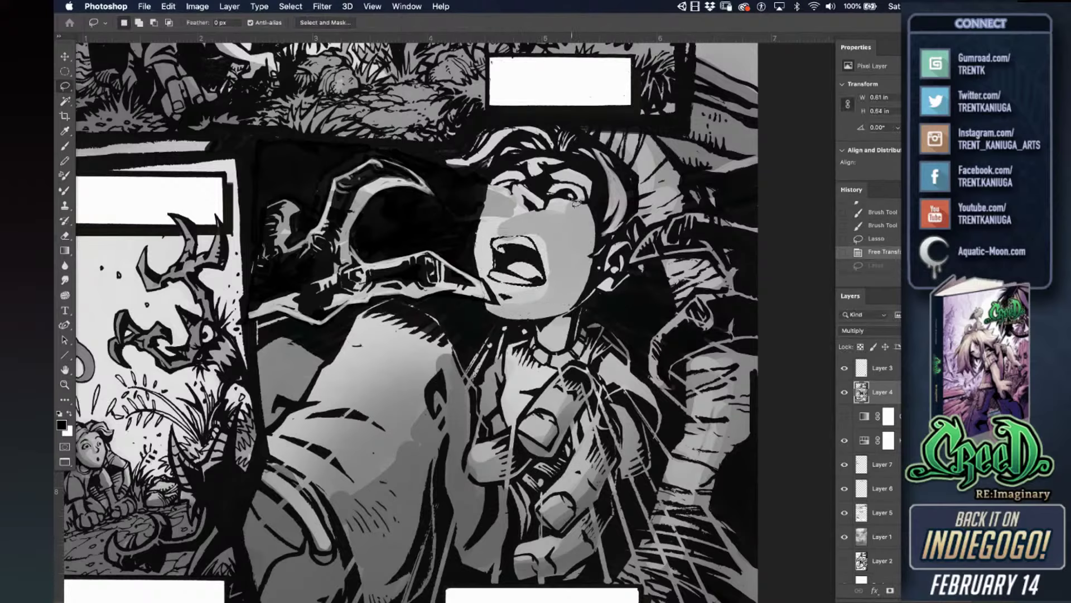
key("super+d")
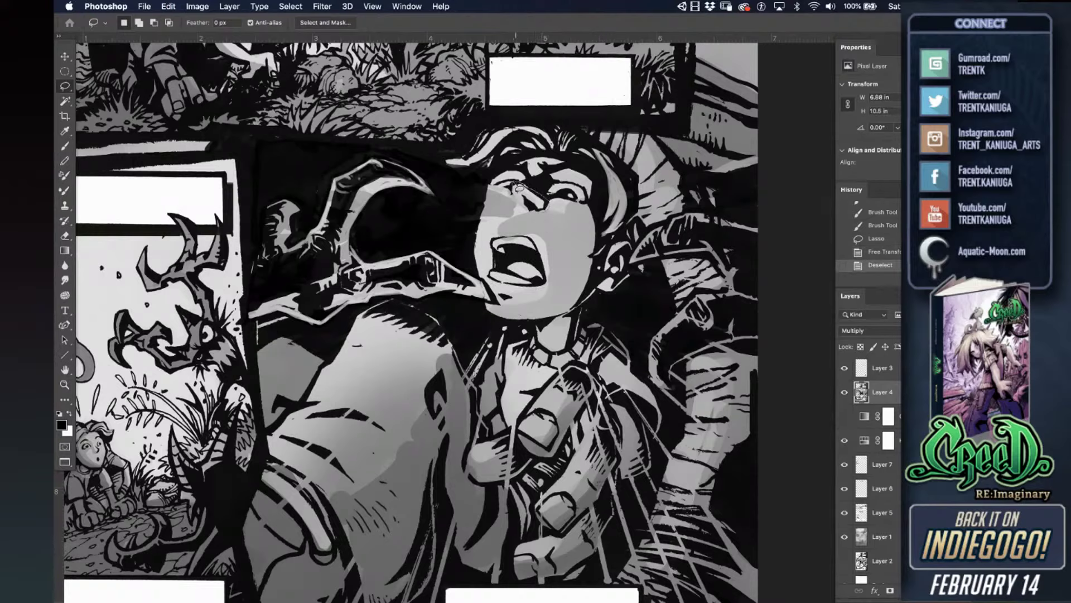
- Lasso the boy's nose, move it down closer to his mouth and deselect
mouse_move(502, 209)
left_mouse_down()
mouse_move(540, 213)
mouse_move(525, 212)
mouse_move(541, 195)
mouse_move(523, 213)
left_mouse_up()
key("super+t")
key("Return")
key("b")
key("super+d")
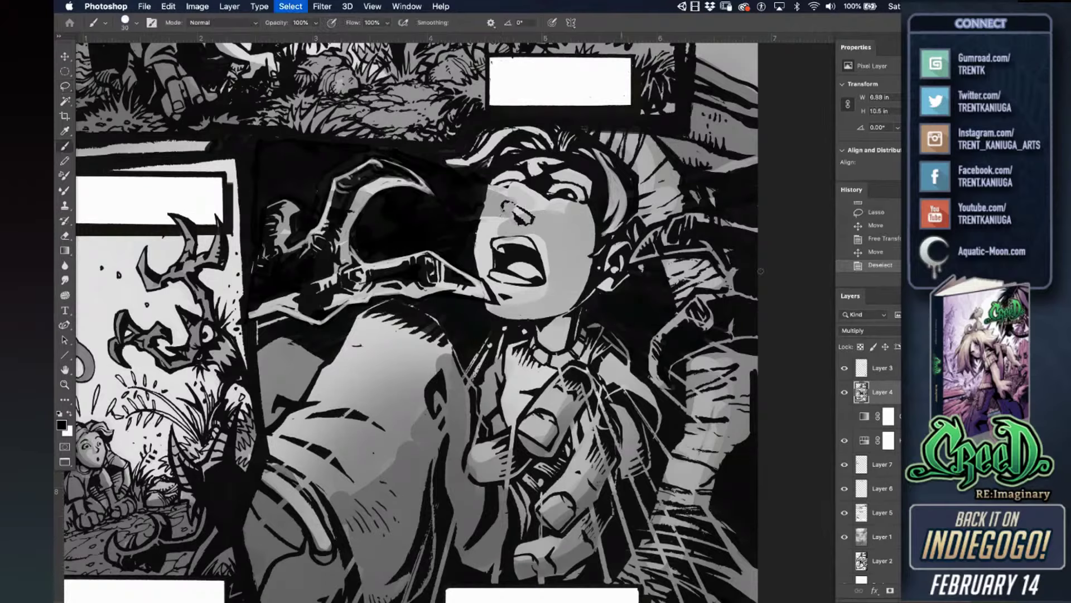
- Paint the light skin grey over the shaded patch around the boy's nose and cheek on Layer 5, using a 60 px brush
left_click(864, 530)
left_click(863, 516)
left_click(494, 226, "alt")
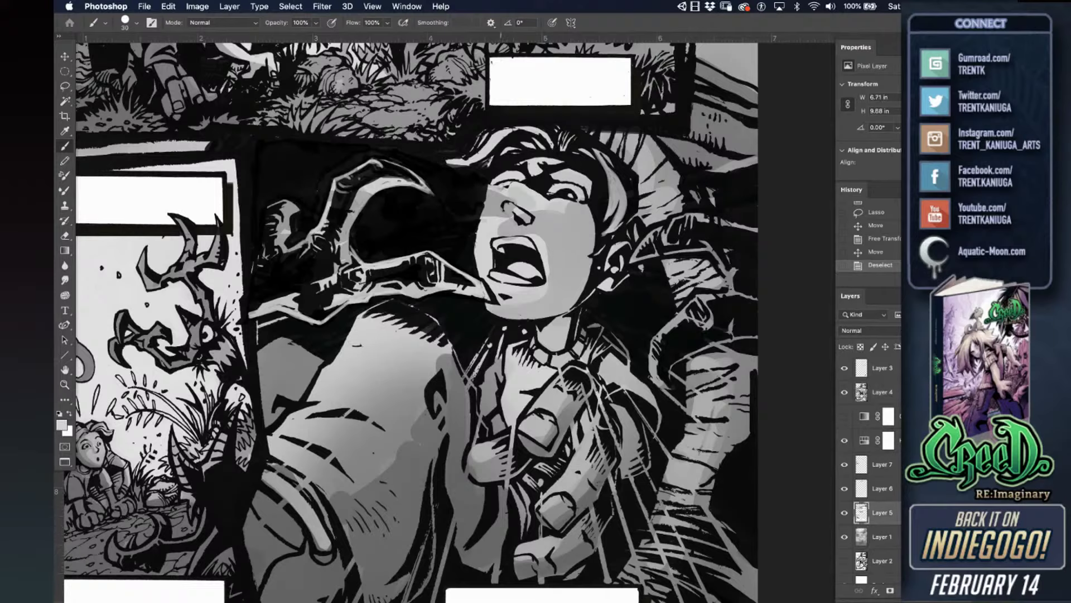
key("bracketright")
mouse_move(511, 212)
left_mouse_down()
mouse_move(489, 212)
mouse_move(539, 210)
mouse_move(533, 234)
mouse_move(530, 212)
mouse_move(549, 217)
mouse_move(551, 257)
mouse_move(554, 211)
mouse_move(518, 193)
left_mouse_up()
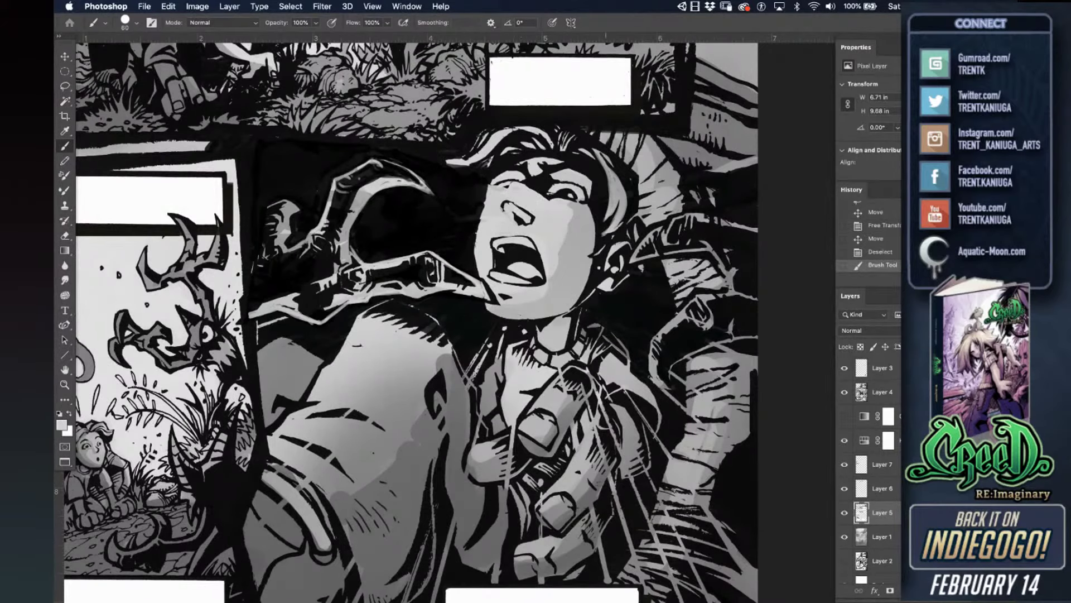
- Redraw the boy's nose lines and paint a black shadow across its bridge on Layer 4 with a 20 px brush
left_click(862, 467)
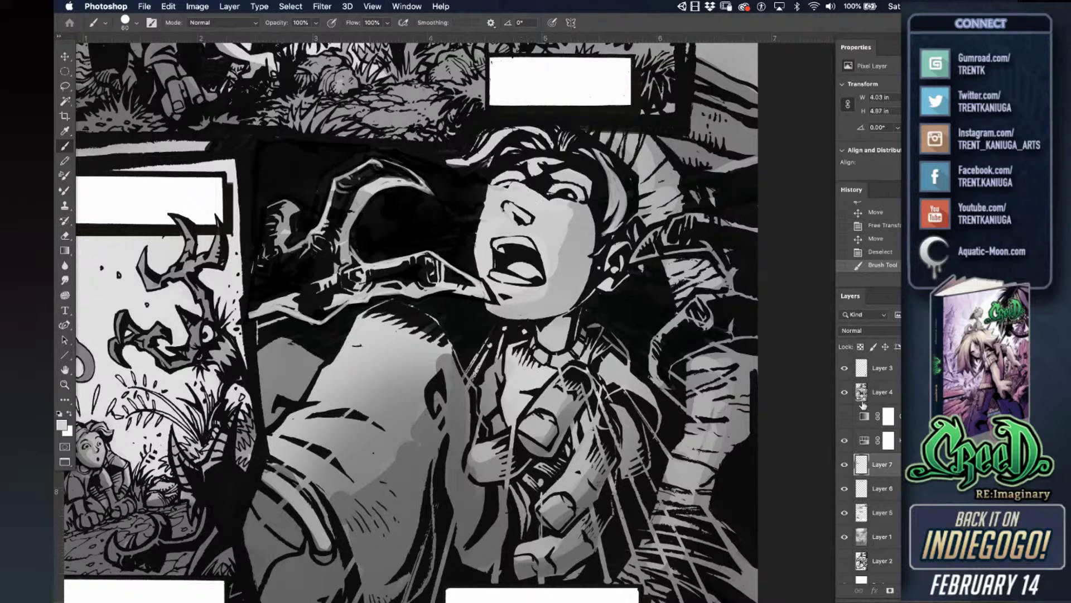
left_click(861, 392)
key("bracketleft")
key("bracketleft")
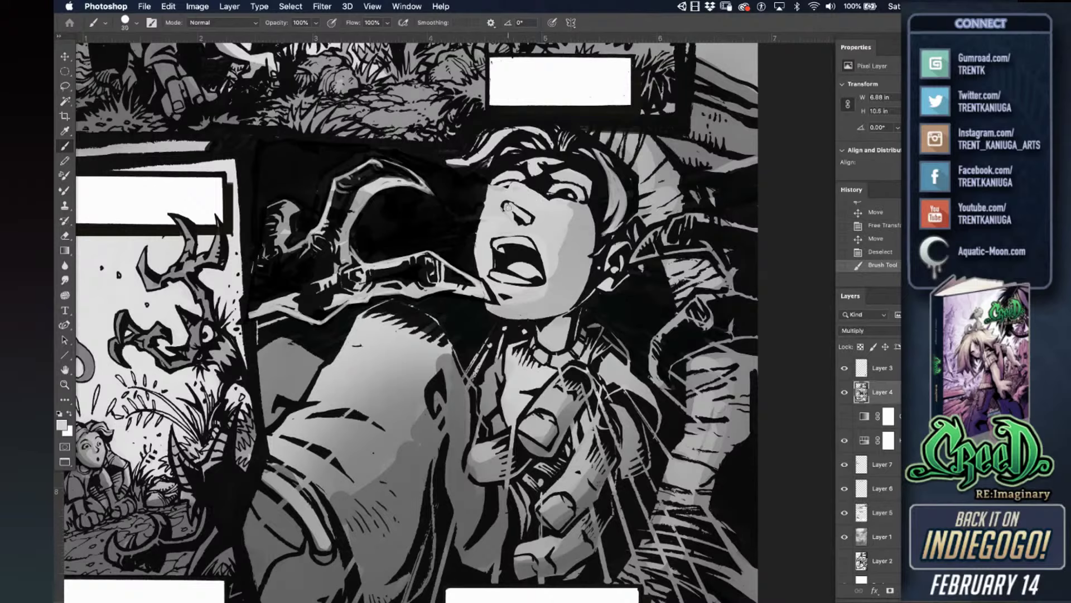
key("d")
mouse_move(475, 236)
left_mouse_down()
mouse_move(522, 122)
mouse_move(509, 142)
mouse_move(538, 180)
mouse_move(503, 200)
mouse_move(514, 197)
mouse_move(505, 188)
mouse_move(534, 183)
mouse_move(505, 191)
left_mouse_up()
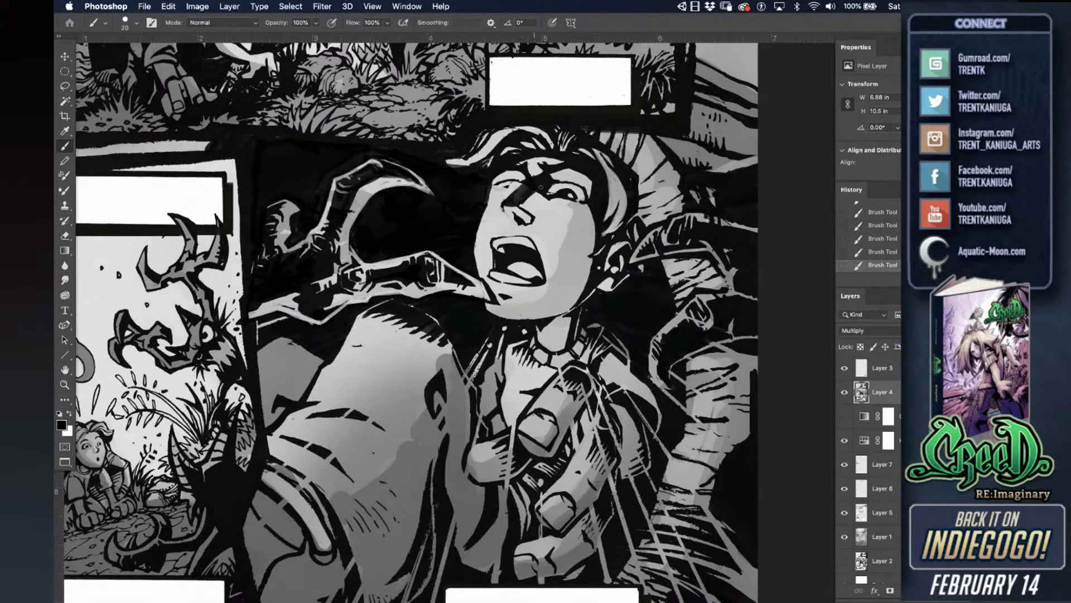
left_click_drag(534, 192, 542, 208)
key("super+z")
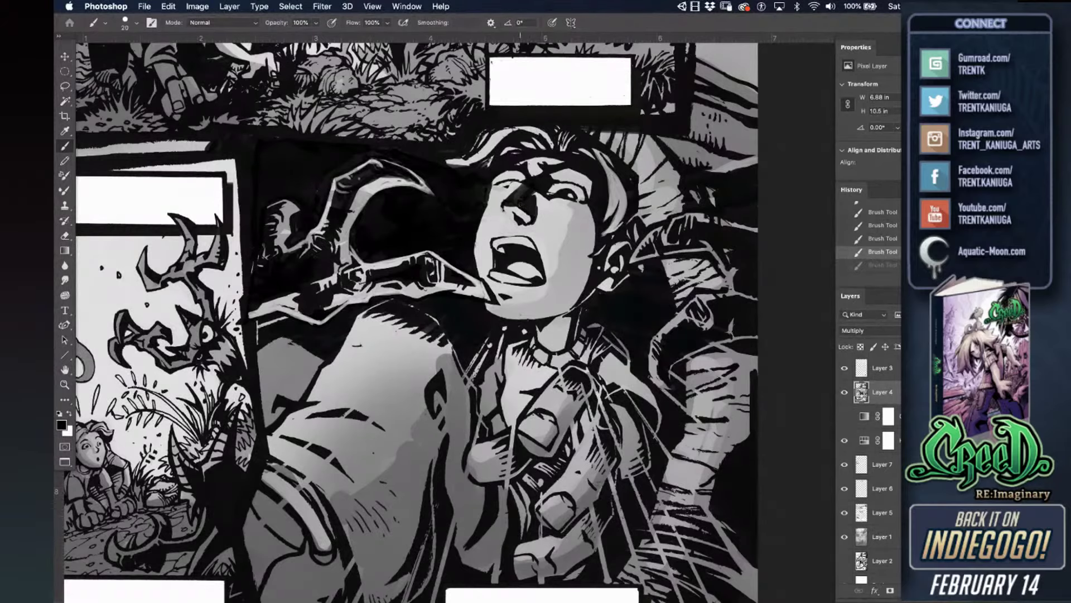
key("super+shift+z")
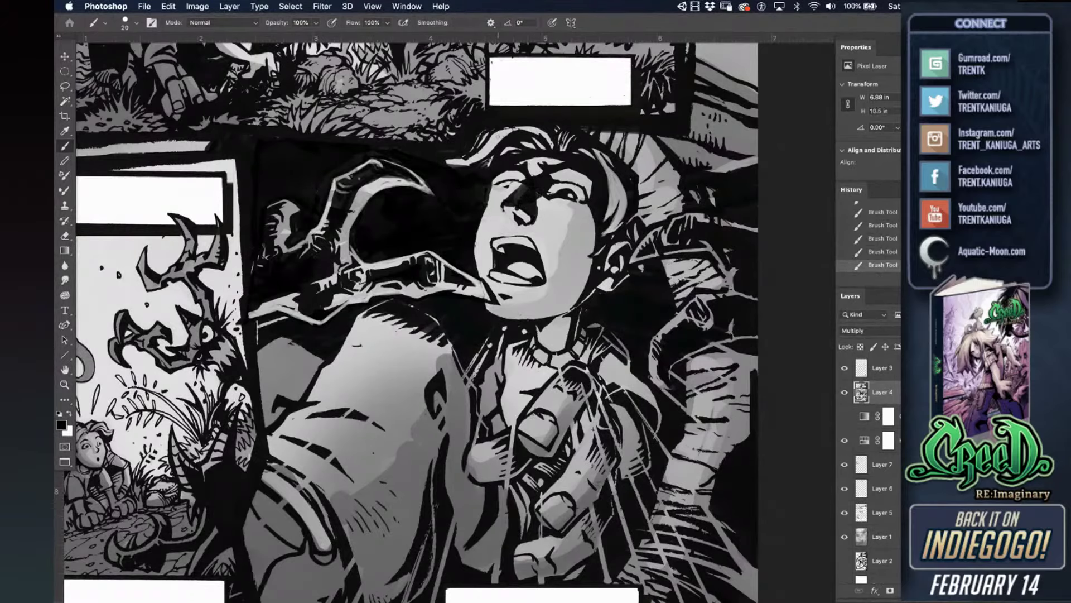
- Reshape the underside of the boy's nose and its nostrils with small white and black strokes
key("x")
left_click_drag(513, 212, 516, 219)
key("x")
key("super+z")
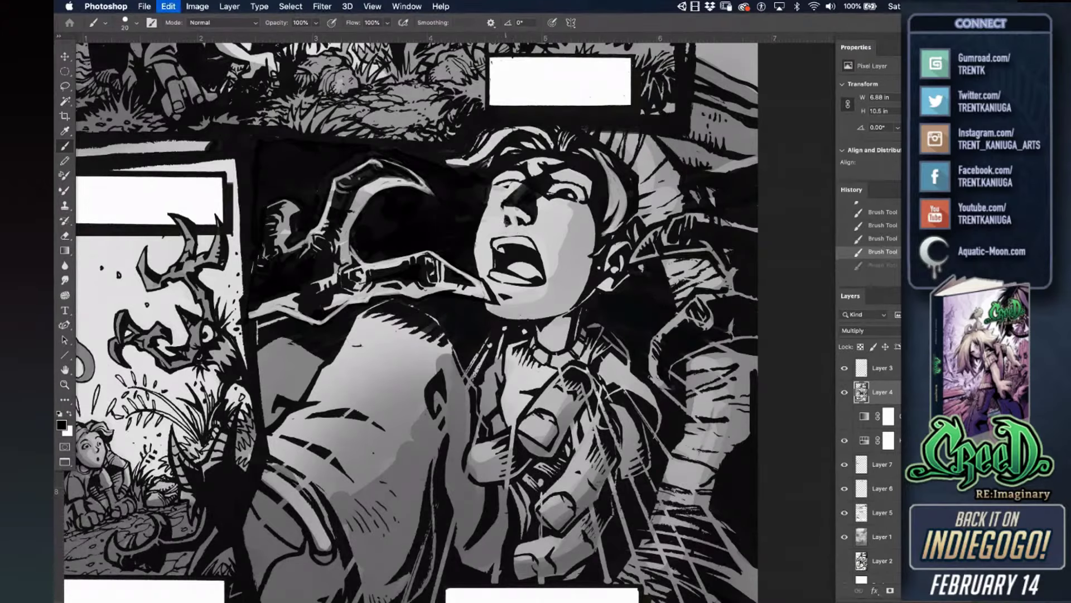
left_click_drag(500, 218, 505, 222)
key("x")
left_click_drag(500, 229, 510, 226)
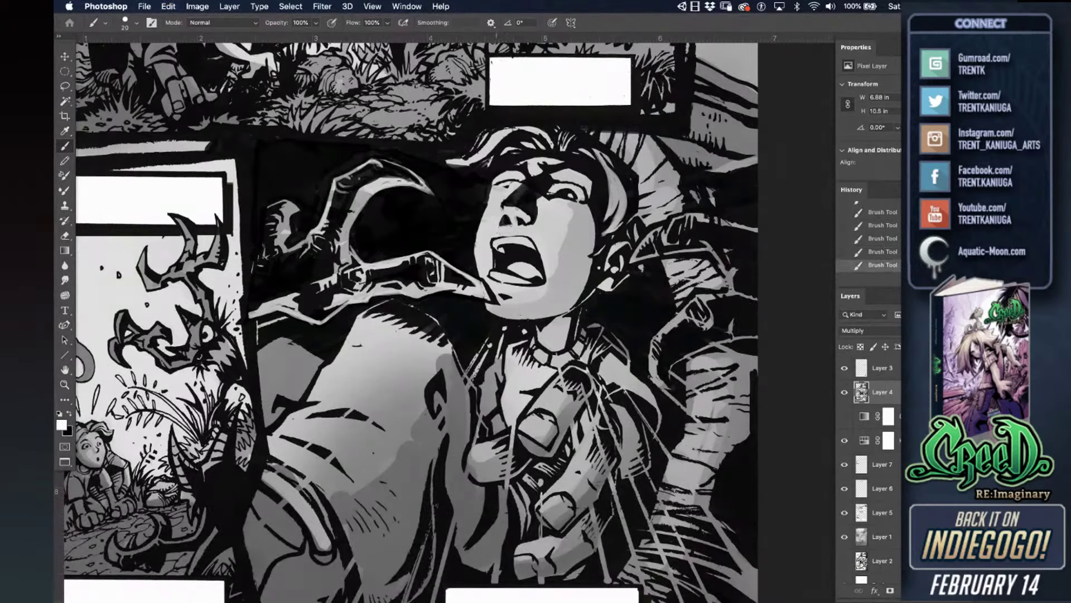
- Ink the lids of the eye nearest the claws in black and extend that side of the face outward with white
key("x")
left_click_drag(499, 198, 508, 195)
mouse_move(518, 179)
left_mouse_down()
mouse_move(505, 184)
mouse_move(515, 183)
left_mouse_up()
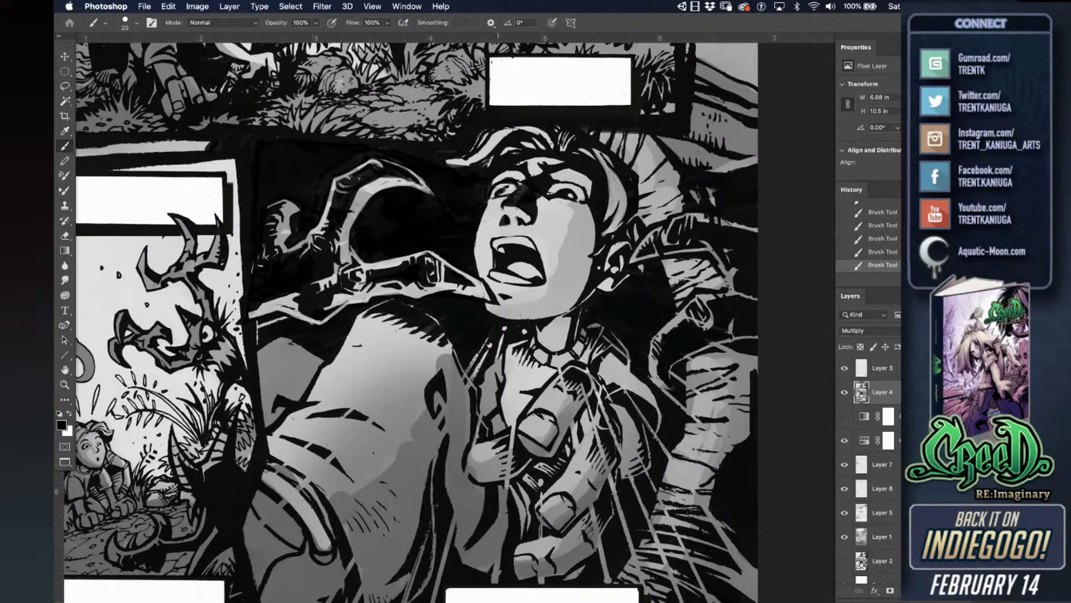
key("x")
left_click_drag(485, 201, 473, 240)
left_click_drag(475, 249, 478, 278)
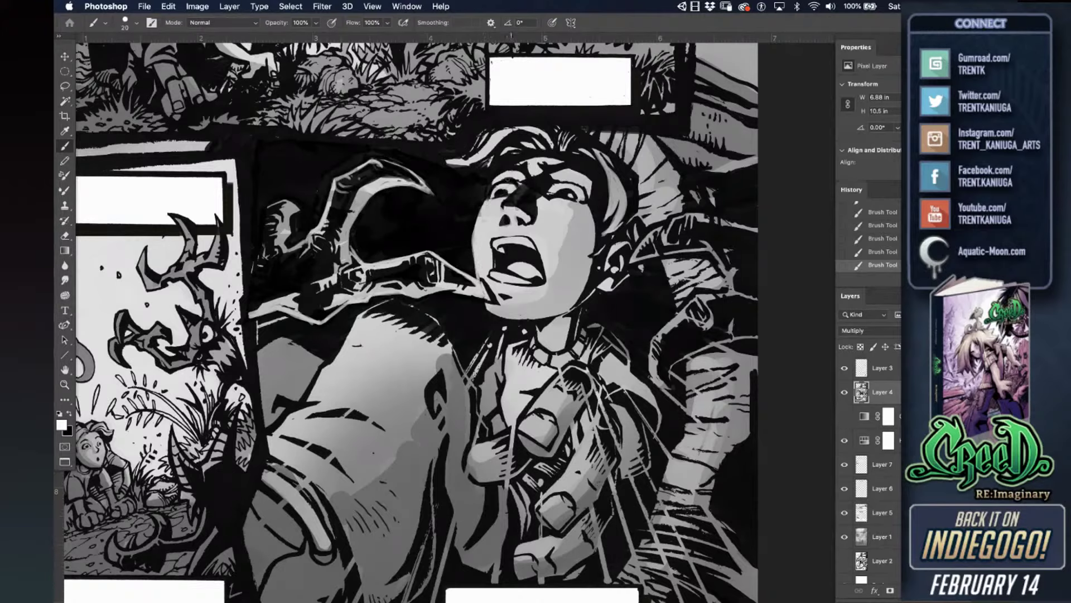
- Ink the boy's other eye and paint black shadow below both eyes and down the temple toward the ear
key("x")
left_click_drag(573, 177, 584, 184)
key("x")
key("x")
left_click_drag(535, 195, 583, 211)
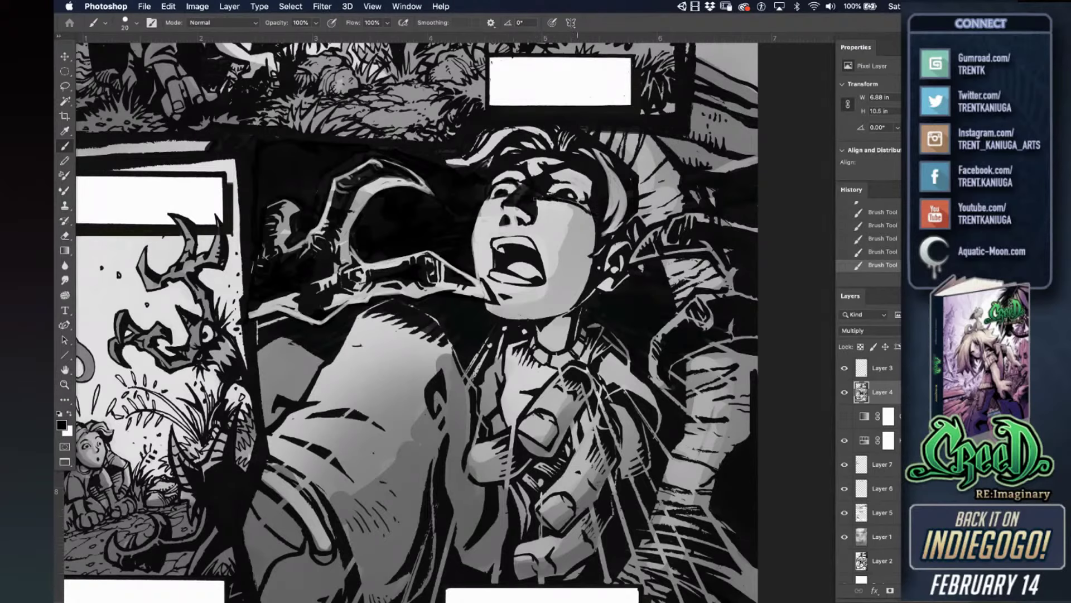
left_click_drag(480, 202, 508, 198)
left_click_drag(582, 205, 594, 251)
left_click_drag(567, 184, 576, 185)
key("super+z")
left_click_drag(581, 188, 585, 200)
key("x")
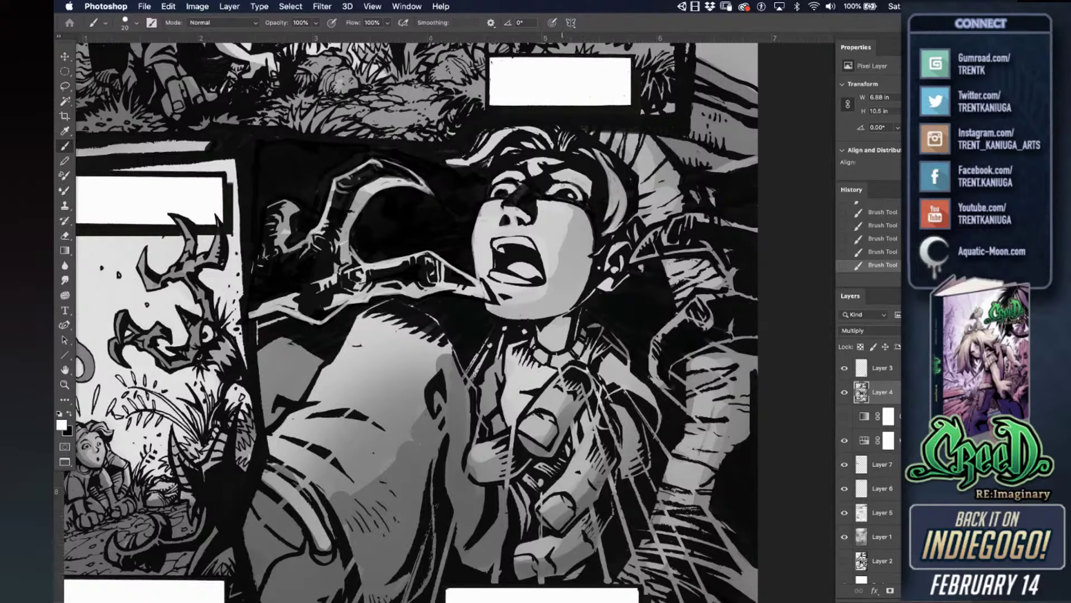
- Touch up the eye nearest the ear and clean the cheek beside the nose with white
key("x")
key("x")
left_click_drag(566, 188, 572, 195)
key("x")
key("x")
key("super+z")
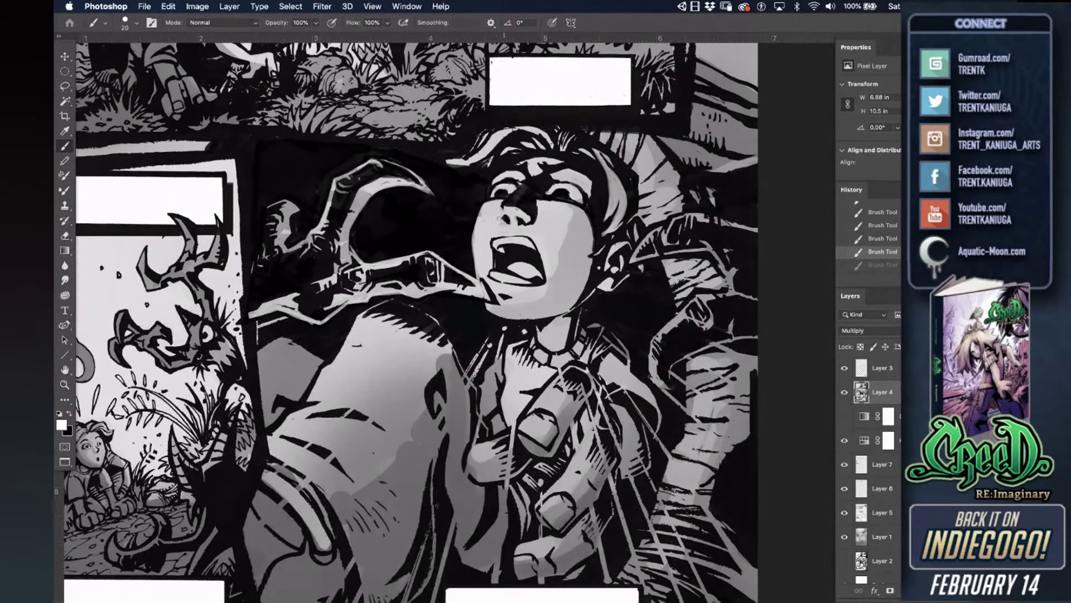
left_click_drag(501, 218, 498, 221)
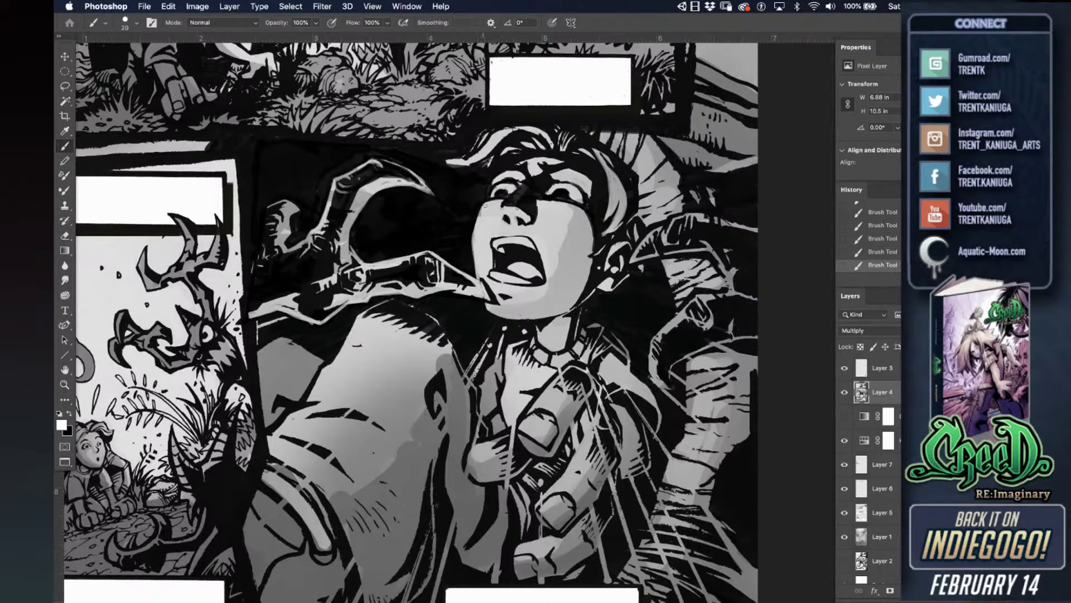
- Darken the brow area and the temple beside the boy's eyes with black and clean the forehead edge in white
key("x")
key("x")
key("x")
left_click_drag(520, 171, 519, 184)
key("x")
mouse_move(490, 176)
left_mouse_down()
mouse_move(490, 190)
mouse_move(491, 181)
left_mouse_up()
key("x")
left_click_drag(588, 200, 584, 171)
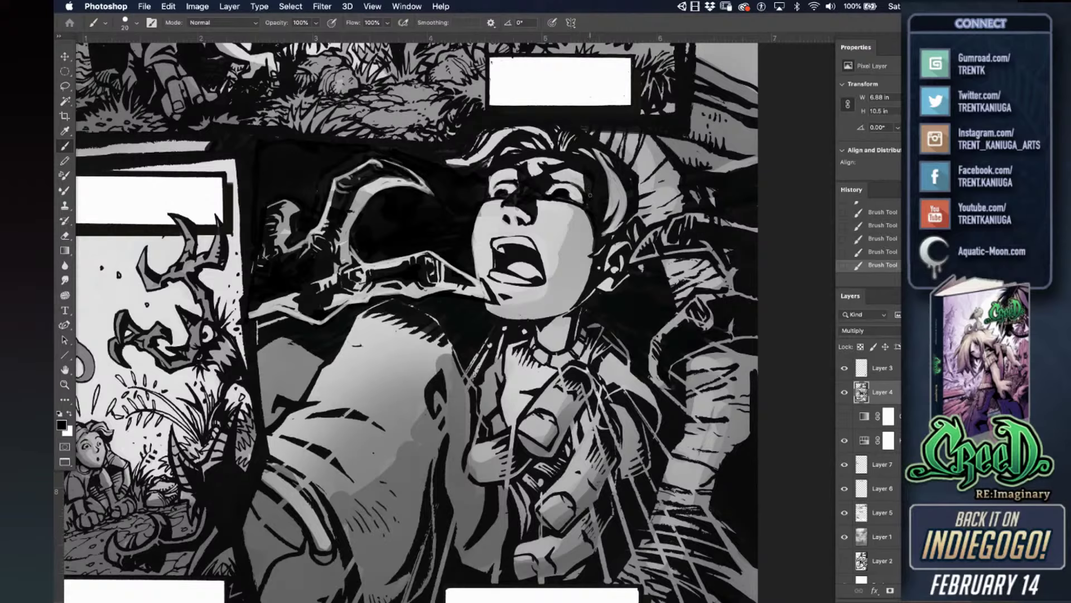
left_click_drag(586, 193, 579, 180)
- Brighten the whites of the boy's eyes with small white strokes
key("x")
left_click_drag(550, 191, 560, 196)
left_click_drag(555, 190, 502, 192)
key("super+z")
key("super+shift+z")
- Paint out the boy's bead necklace in white and draw a curved black shirt neckline in its place
key("x")
key("x")
mouse_move(527, 326)
left_mouse_down()
mouse_move(538, 344)
mouse_move(583, 306)
mouse_move(584, 332)
mouse_move(570, 331)
mouse_move(567, 349)
left_mouse_up()
key("x")
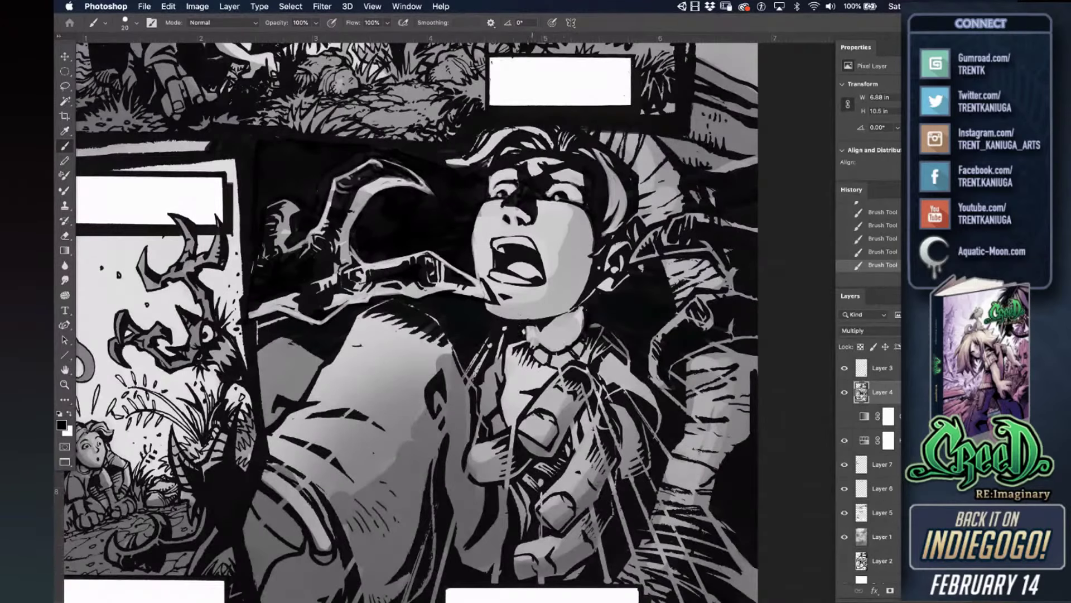
left_click_drag(527, 342, 535, 347)
mouse_move(544, 346)
left_mouse_down()
mouse_move(572, 349)
mouse_move(522, 337)
mouse_move(544, 352)
mouse_move(525, 340)
mouse_move(556, 350)
mouse_move(590, 336)
left_mouse_up()
key("x")
key("x")
key("x")
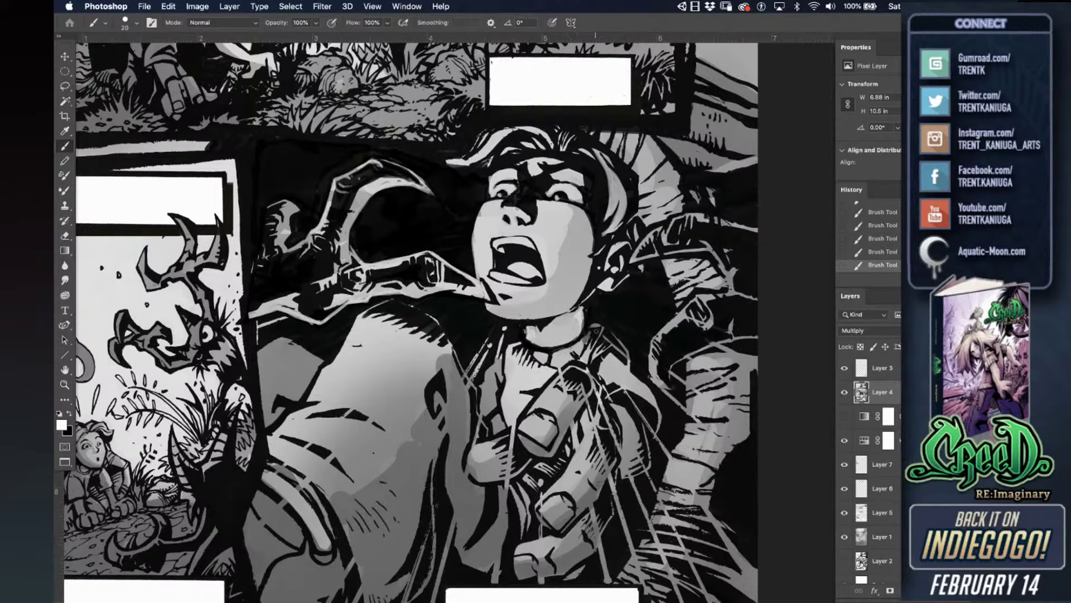
mouse_move(545, 355)
left_mouse_down()
mouse_move(556, 354)
mouse_move(520, 343)
mouse_move(568, 348)
mouse_move(533, 330)
mouse_move(530, 340)
mouse_move(527, 328)
left_mouse_up()
key("x")
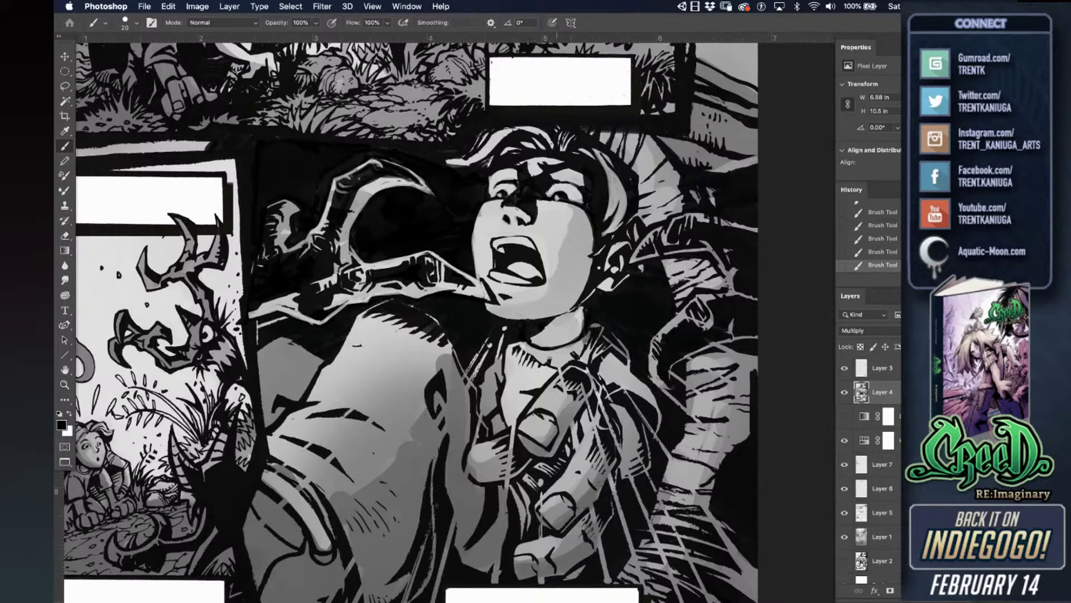
- Shade the boy's neck and the area beneath his jaw in black, and darken around the ear and collar
mouse_move(583, 306)
left_mouse_down()
mouse_move(569, 341)
mouse_move(572, 312)
mouse_move(568, 342)
mouse_move(563, 323)
mouse_move(568, 345)
mouse_move(556, 319)
left_mouse_up()
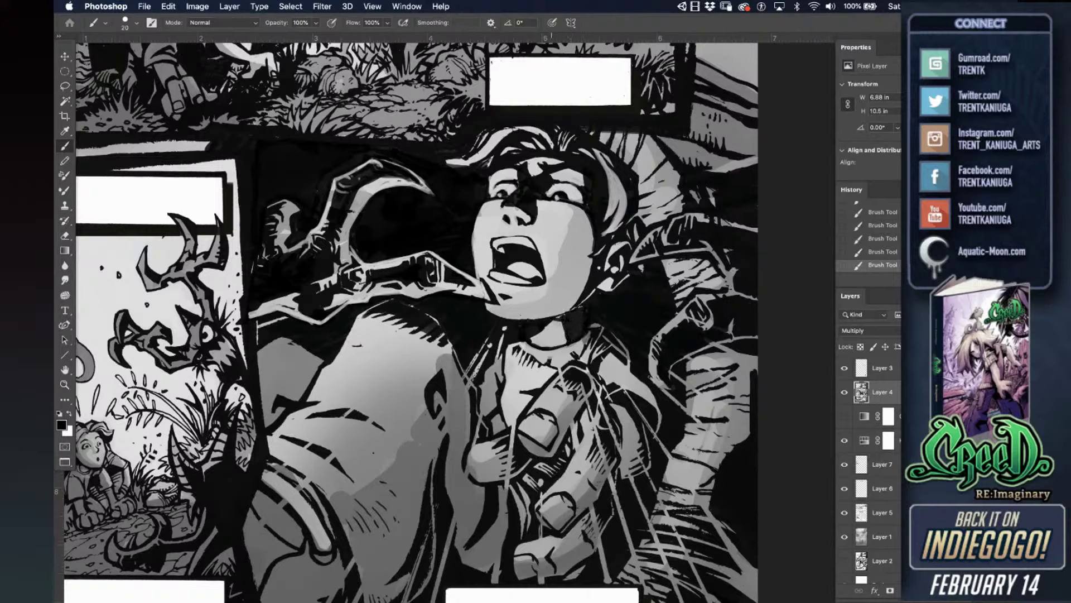
key("x")
left_click_drag(515, 320, 551, 315)
key("x")
mouse_move(587, 303)
left_mouse_down()
mouse_move(601, 278)
mouse_move(568, 315)
mouse_move(538, 319)
mouse_move(570, 304)
mouse_move(530, 323)
mouse_move(575, 296)
mouse_move(528, 320)
left_mouse_up()
left_click_drag(586, 284, 561, 302)
mouse_move(591, 262)
left_mouse_down()
mouse_move(582, 285)
mouse_move(591, 267)
mouse_move(613, 273)
left_mouse_up()
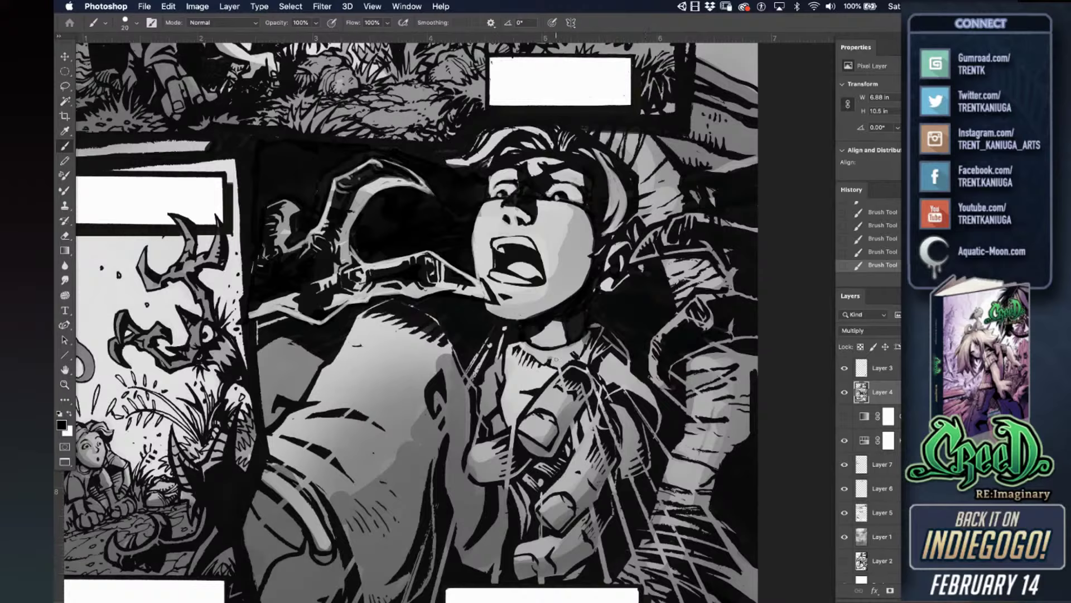
left_click_drag(556, 359, 561, 366)
left_click_drag(501, 335, 535, 320)
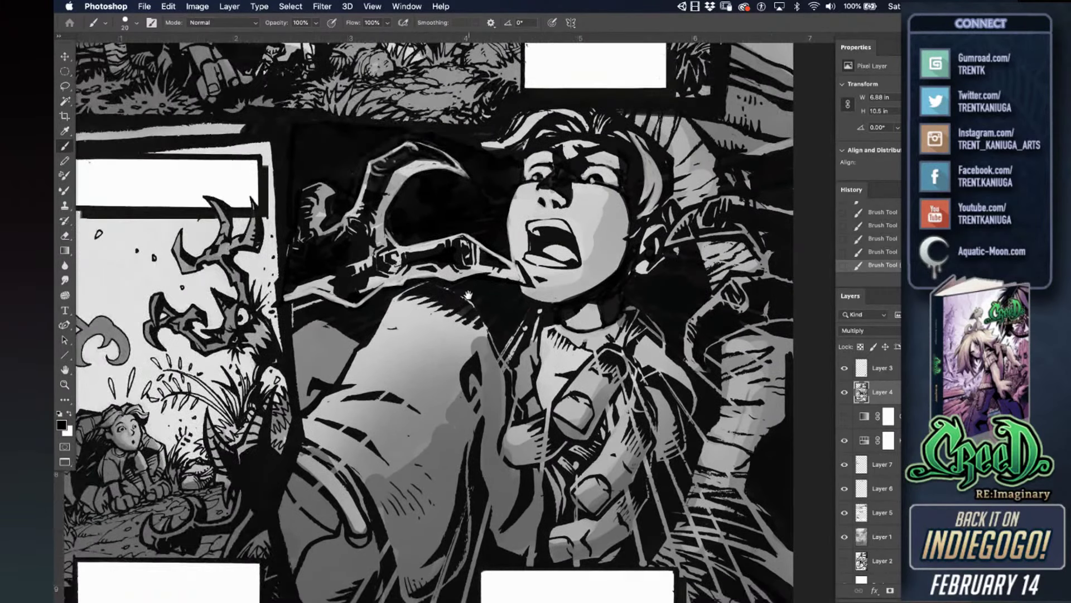
- Paint a white rim along the top of the large foreground knee and tidy its outer edge with black
left_click_drag(483, 261, 469, 249)
key("x")
left_click_drag(414, 292, 451, 278)
left_click_drag(418, 287, 492, 291)
left_click_drag(470, 282, 507, 305)
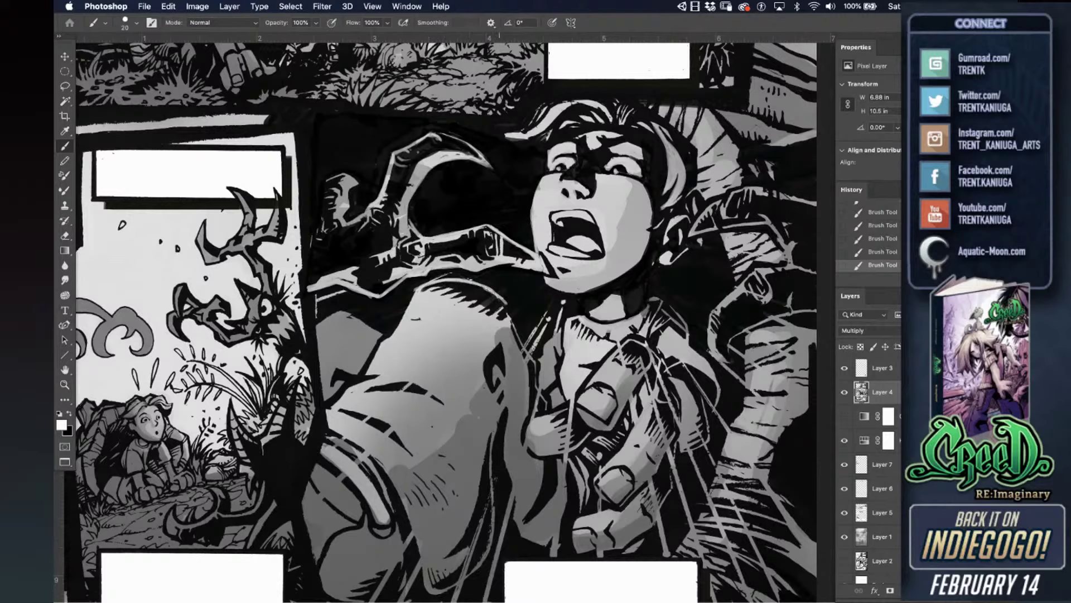
left_click_drag(491, 289, 528, 352)
left_click_drag(515, 314, 530, 349)
key("x")
mouse_move(447, 276)
left_mouse_down()
mouse_move(408, 291)
mouse_move(432, 290)
mouse_move(362, 372)
left_mouse_up()
key("x")
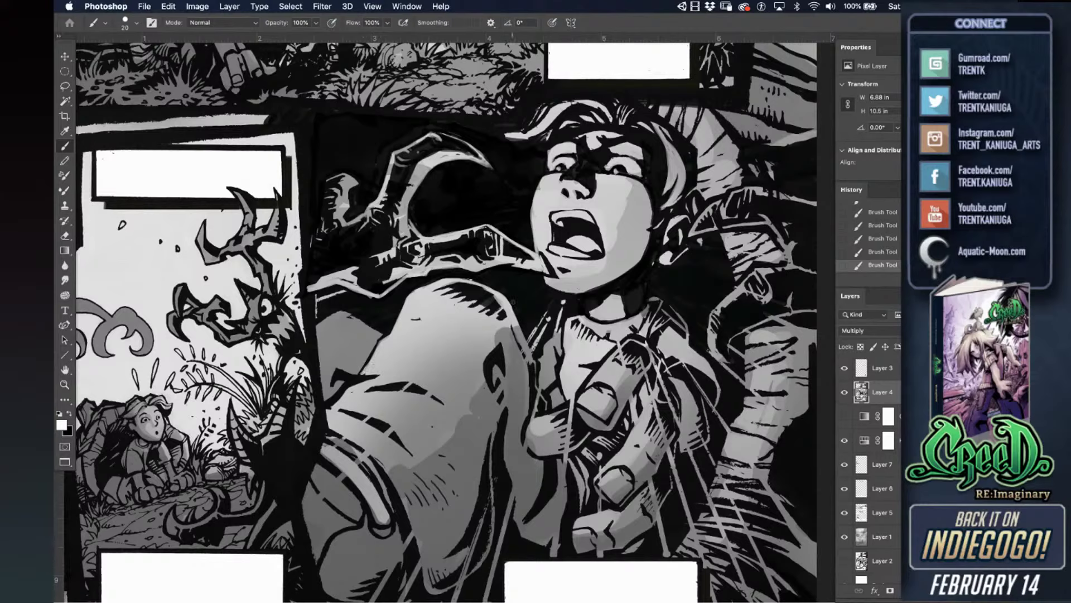
- Fill the gap between the foreground knee and the boy's shirt with black, and darken the shadow above his far shoulder
key("x")
left_click_drag(528, 332, 532, 350)
mouse_move(549, 308)
left_mouse_down()
mouse_move(537, 341)
mouse_move(547, 327)
left_mouse_up()
mouse_move(564, 300)
left_mouse_down()
mouse_move(553, 332)
mouse_move(534, 335)
left_mouse_up()
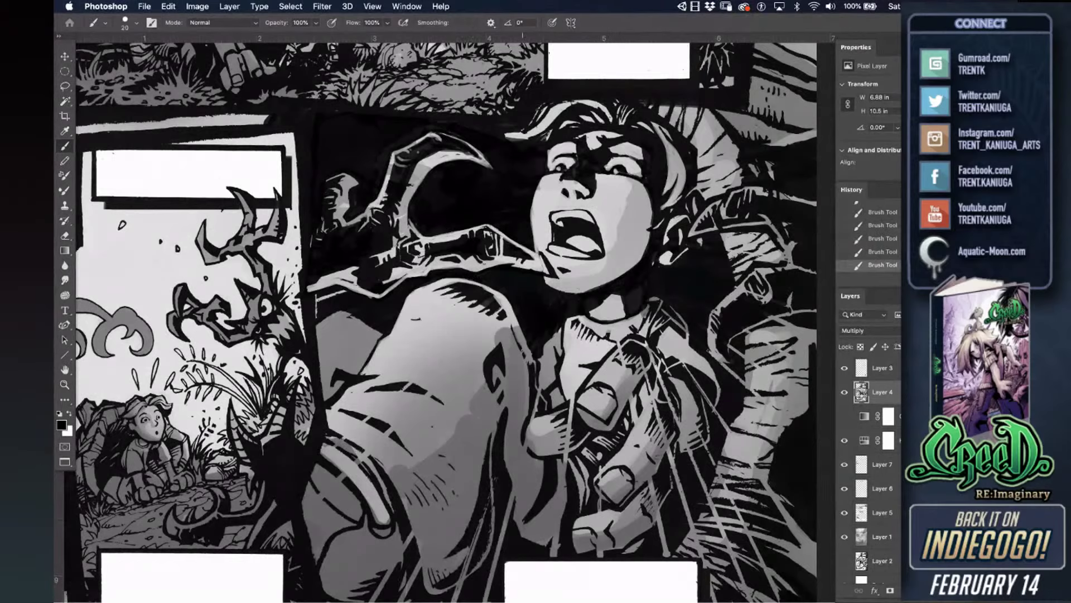
left_click_drag(541, 257, 535, 246)
mouse_move(639, 290)
left_mouse_down()
mouse_move(665, 296)
mouse_move(650, 304)
mouse_move(691, 328)
left_mouse_up()
- Paint out the hatching and dark marks along the upper shirt and collar with white
key("x")
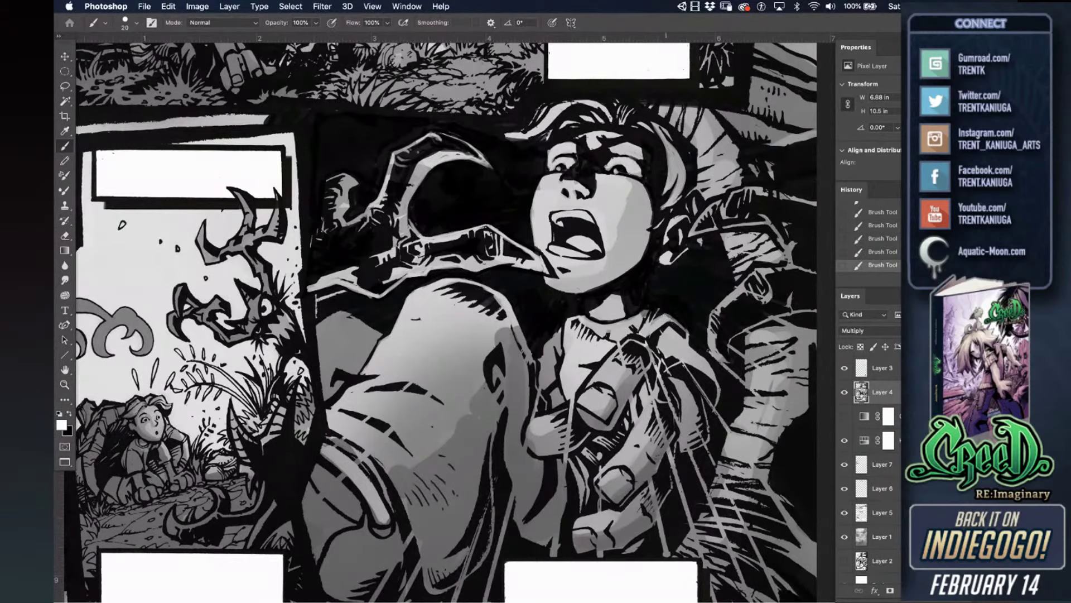
left_click_drag(658, 308, 627, 332)
mouse_move(601, 326)
left_mouse_down()
mouse_move(585, 340)
mouse_move(606, 343)
mouse_move(577, 339)
left_mouse_up()
left_click_drag(591, 322, 570, 329)
left_click_drag(580, 315, 568, 322)
key("x")
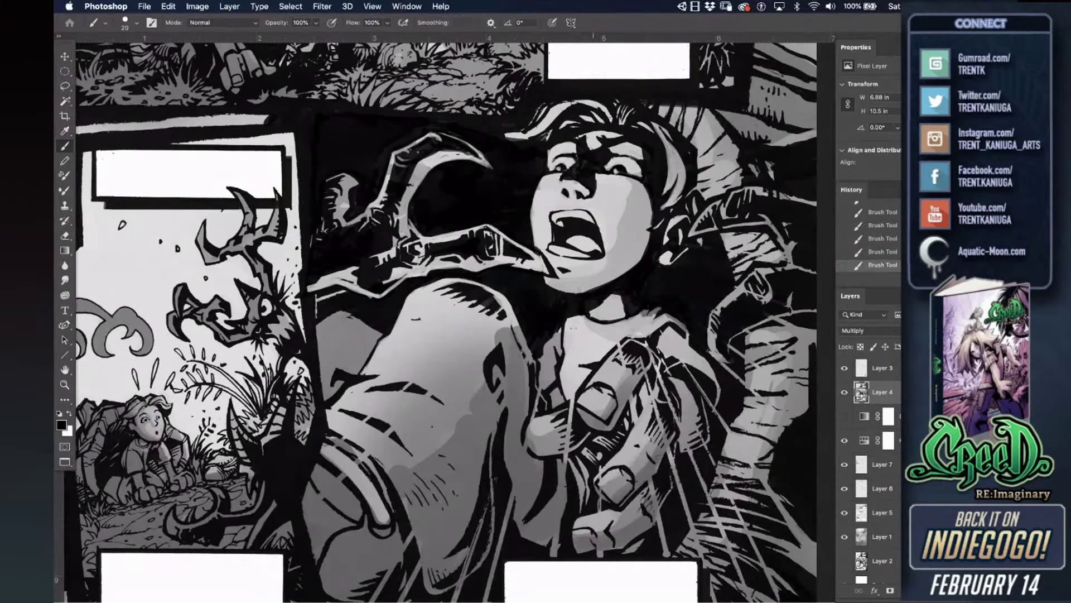
- Redraw the shirt's neckline in black as a thicker curved collar beneath the boy's neck
mouse_move(592, 334)
left_mouse_down()
mouse_move(641, 311)
mouse_move(612, 328)
left_mouse_up()
mouse_move(582, 324)
left_mouse_down()
mouse_move(573, 317)
mouse_move(578, 324)
left_mouse_up()
left_click_drag(587, 317, 592, 321)
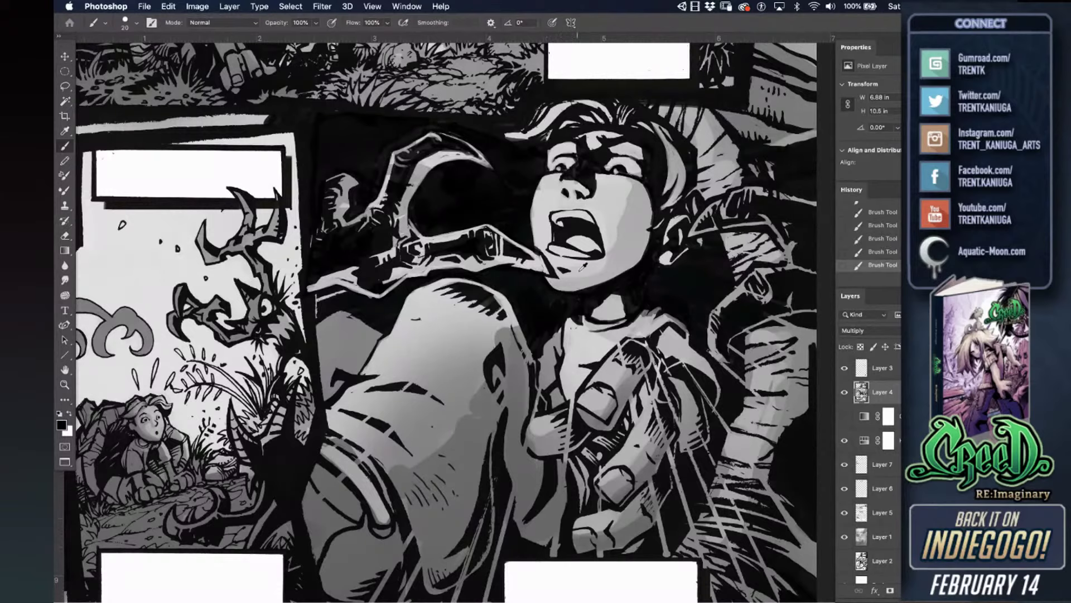
key("x")
key("x")
left_click_drag(635, 325, 607, 323)
key("x")
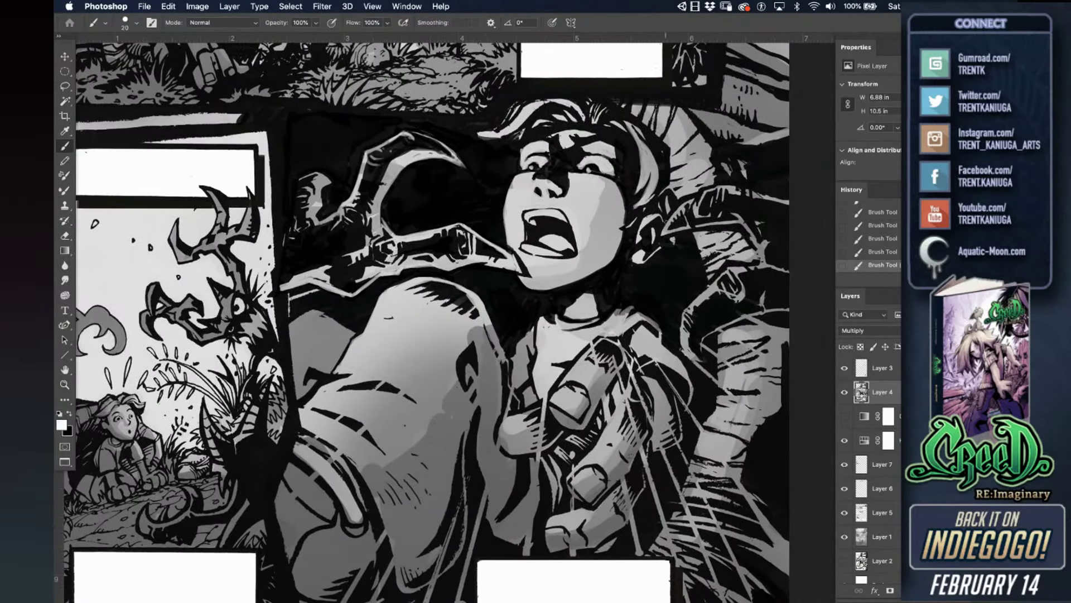
- Paint white highlights on the curved vine shapes behind the boy's ear
mouse_move(672, 234)
left_mouse_down()
mouse_move(658, 237)
mouse_move(691, 228)
left_mouse_up()
left_click_drag(710, 225, 680, 229)
key("x")
key("x")
key("x")
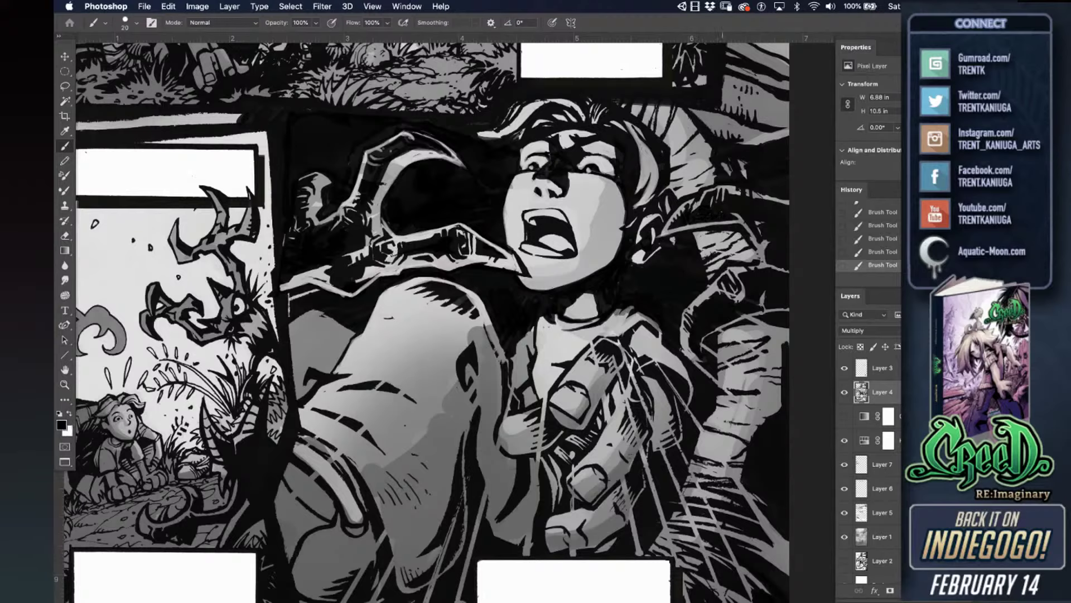
- Redraw the black outline of the boy's thumb in front of his shirt, rounding its tip and underside
key("x")
key("x")
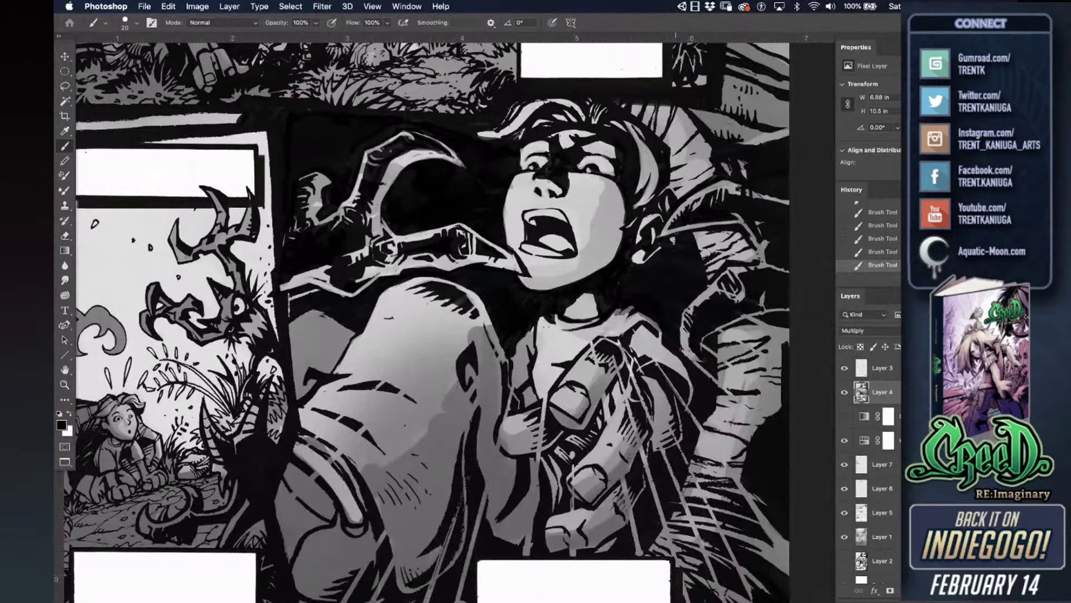
left_click_drag(616, 333, 674, 282)
key("super+r")
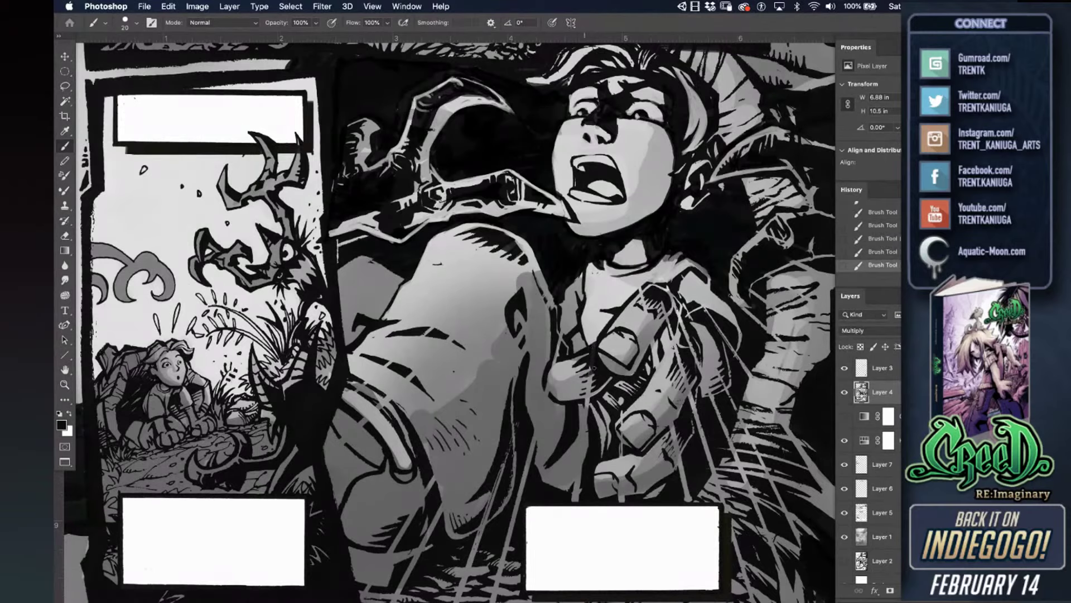
key("super+z")
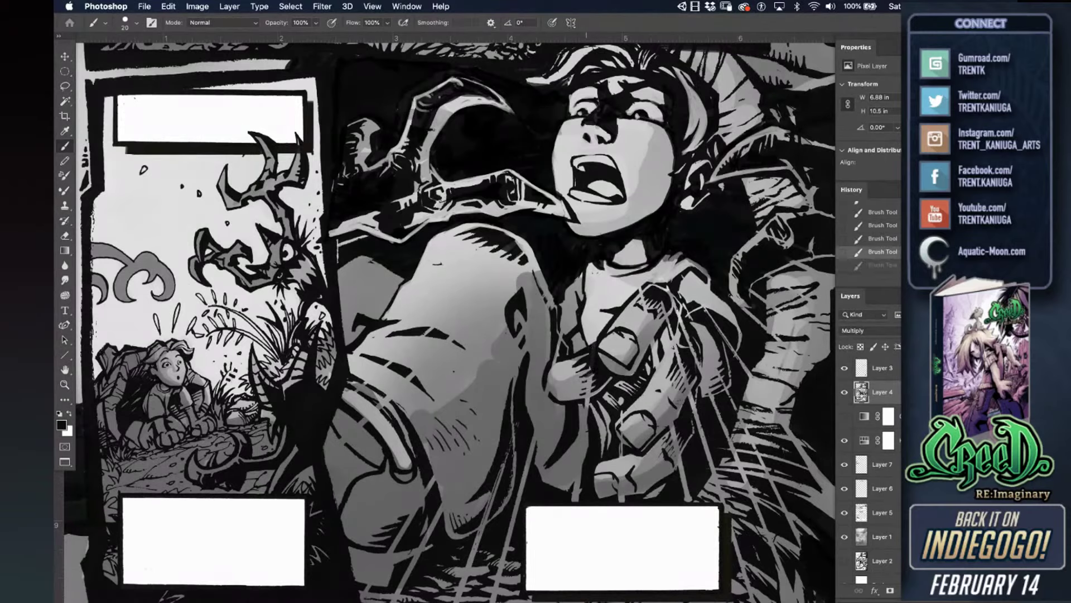
left_click_drag(582, 381, 591, 379)
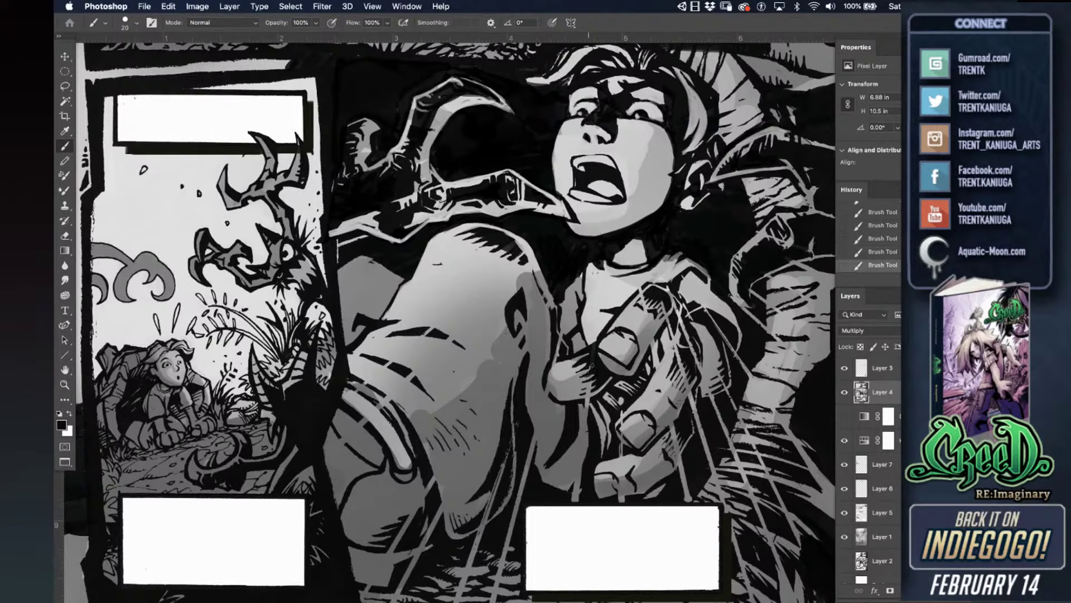
left_click_drag(582, 386, 597, 382)
key("super+z")
left_click_drag(577, 392, 593, 402)
- Darken the gap between the foreground knee and the thumb, and add short black hatching along the shirt's near side
mouse_move(552, 399)
left_mouse_down()
mouse_move(545, 384)
mouse_move(562, 354)
left_mouse_up()
left_click_drag(570, 293, 564, 301)
mouse_move(556, 337)
left_mouse_down()
mouse_move(558, 306)
mouse_move(565, 354)
left_mouse_up()
key("x")
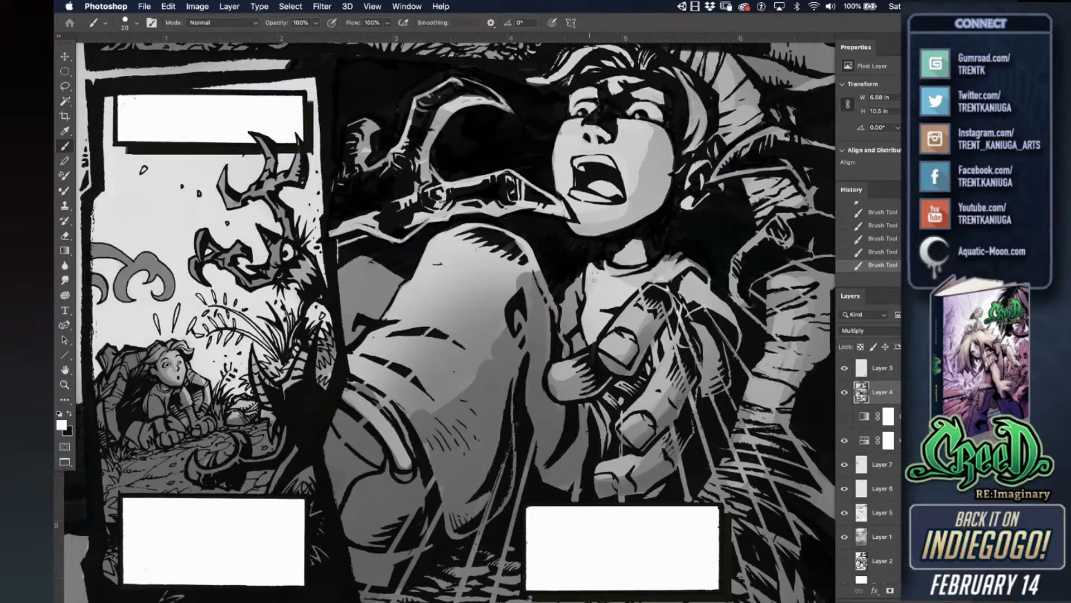
key("x")
mouse_move(570, 350)
left_mouse_down()
mouse_move(582, 333)
mouse_move(579, 346)
mouse_move(568, 306)
mouse_move(578, 327)
left_mouse_up()
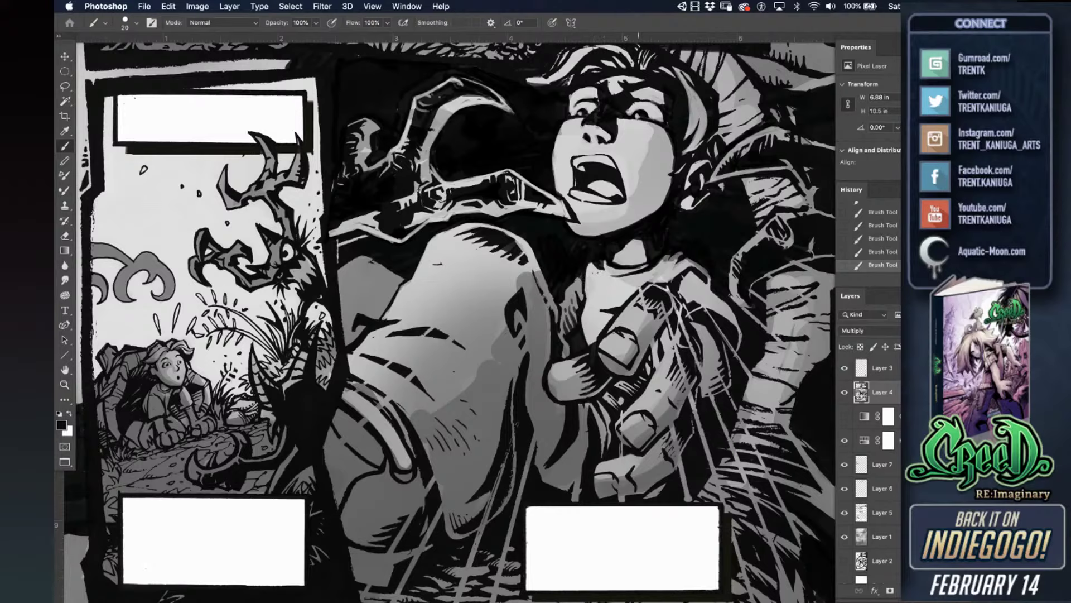
- Clean up the shirt front and fingertip edge with white, and reinforce the black shadows beside the thumb and lower fingers
key("x")
left_click_drag(603, 311, 621, 306)
mouse_move(603, 335)
left_mouse_down()
mouse_move(637, 287)
mouse_move(615, 318)
left_mouse_up()
key("x")
key("x")
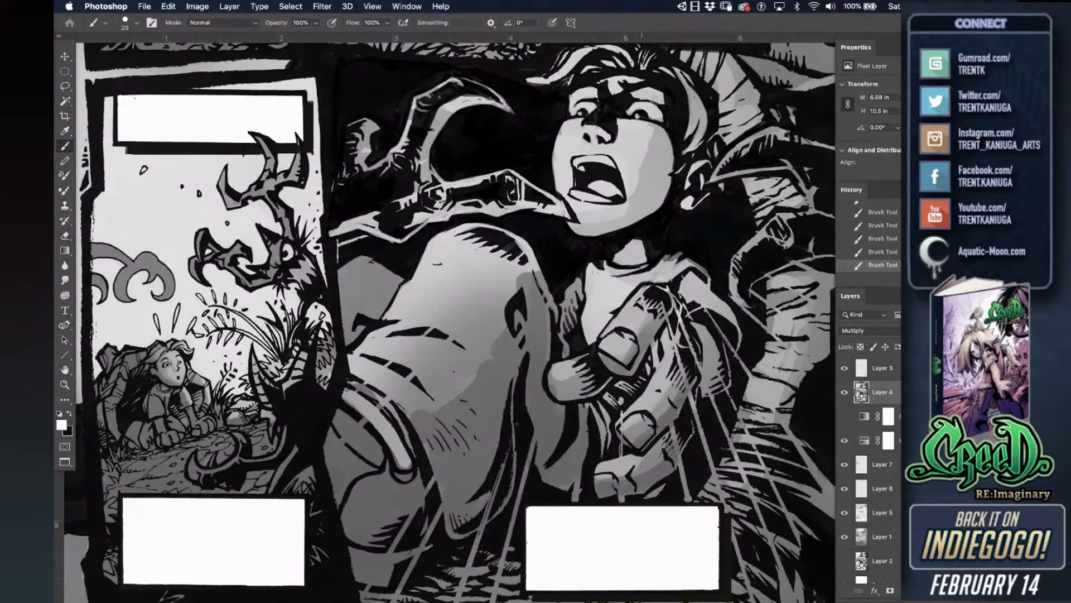
left_click_drag(647, 286, 667, 292)
key("x")
left_click_drag(605, 466, 591, 386)
left_click_drag(597, 321, 599, 404)
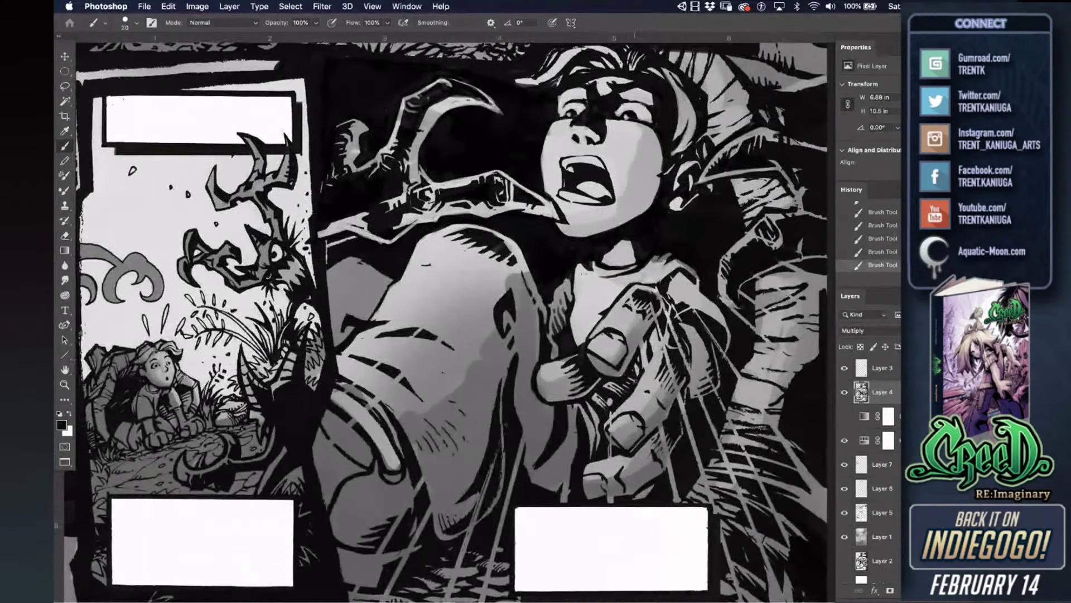
- Show the Layer 2 inks and group the layers from Layer 4 down to Layer 1
key("super+minus")
key("super+minus")
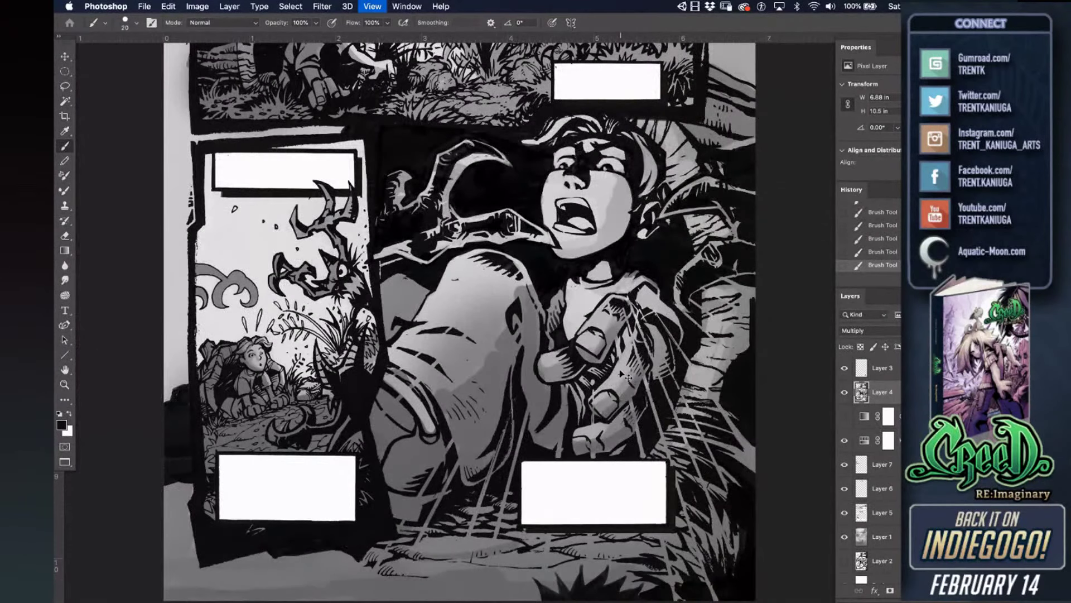
left_click(844, 561)
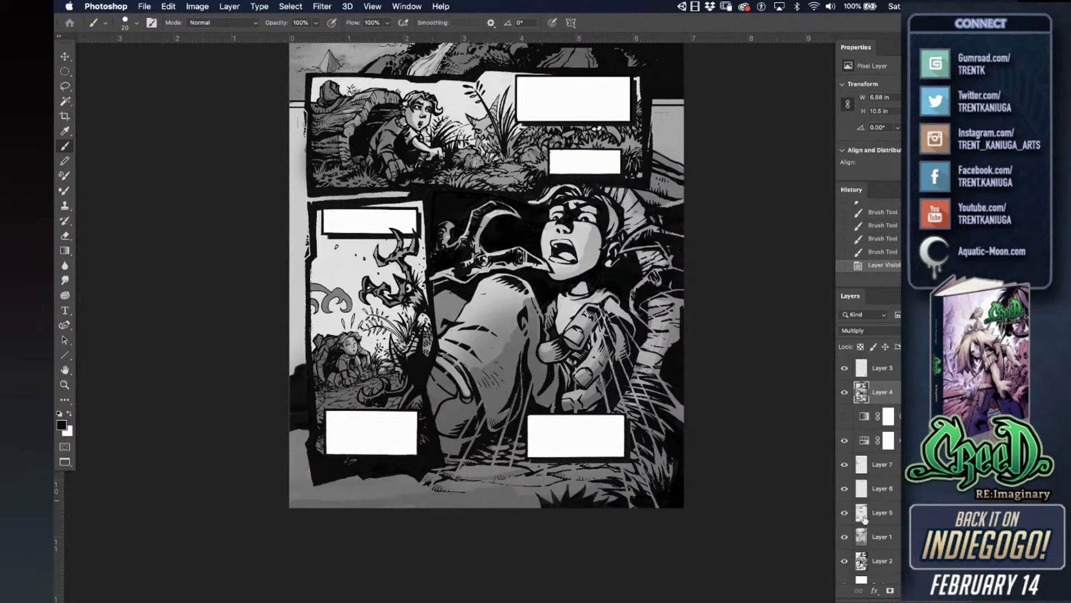
left_click(875, 550, "shift")
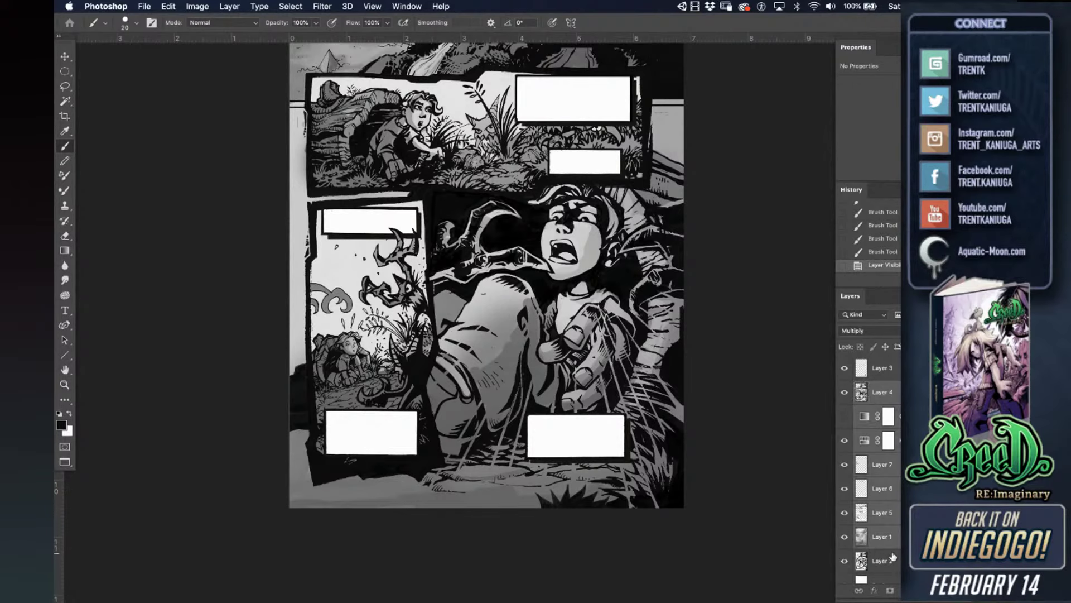
key("super+g")
- Toggle the new group's visibility to compare the shaded page with the original inks, leaving the group shown
left_click(843, 388)
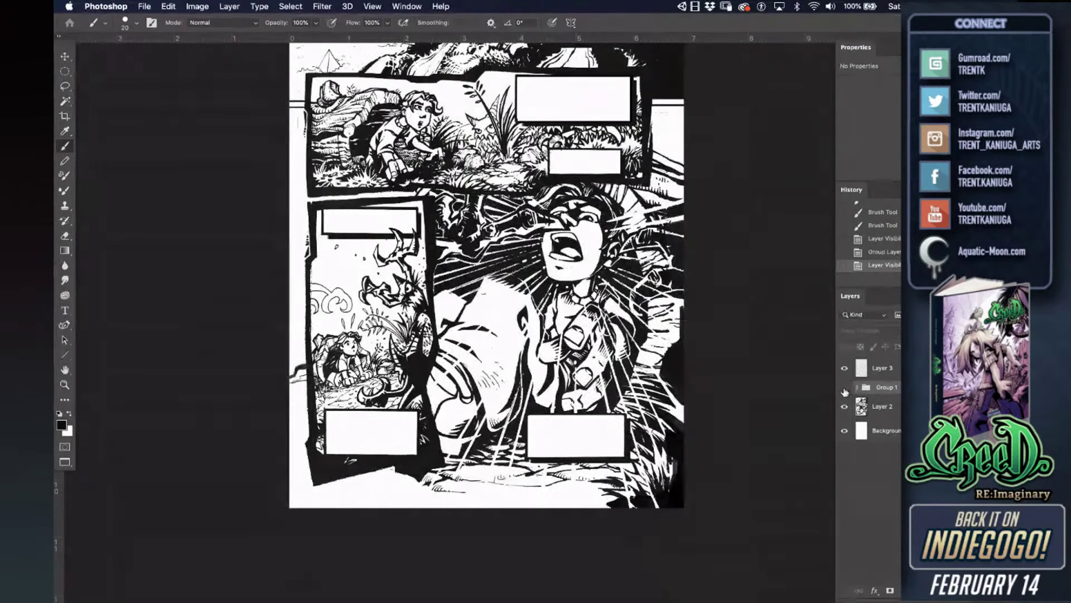
left_click(844, 388)
left_click(844, 389)
left_click(843, 390)
left_click(844, 388)
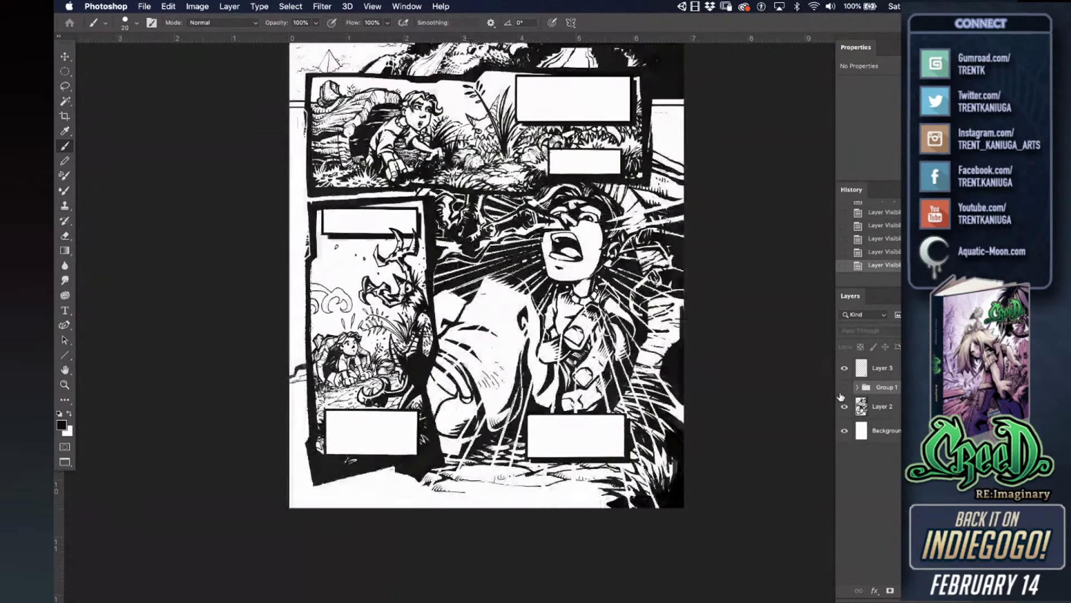
left_click(843, 389)
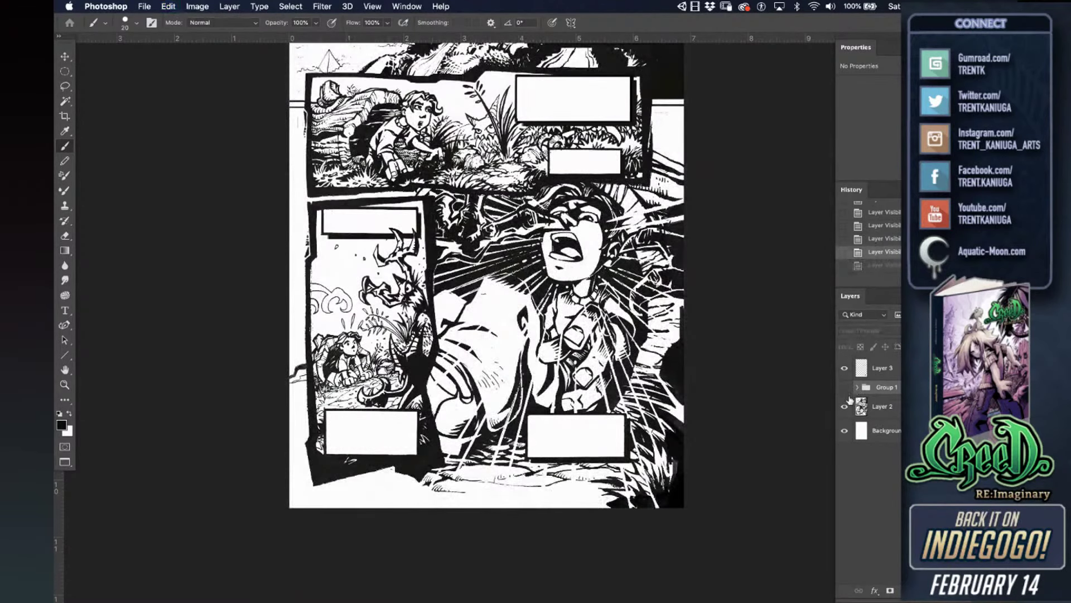
key("super+z")
key("super+z")
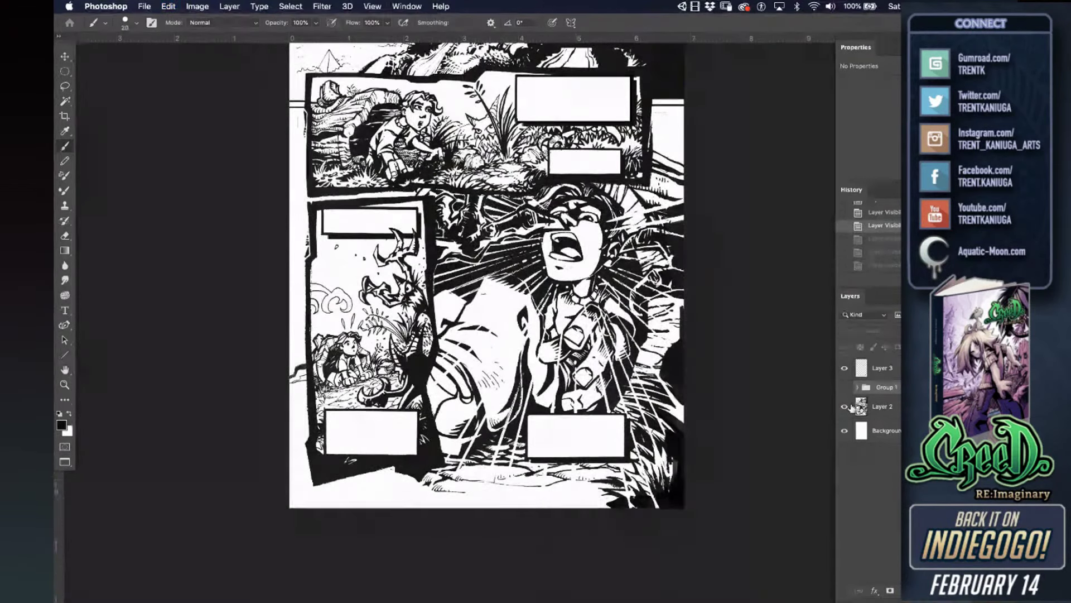
key("super+z")
key("super+z")
key("super+z")
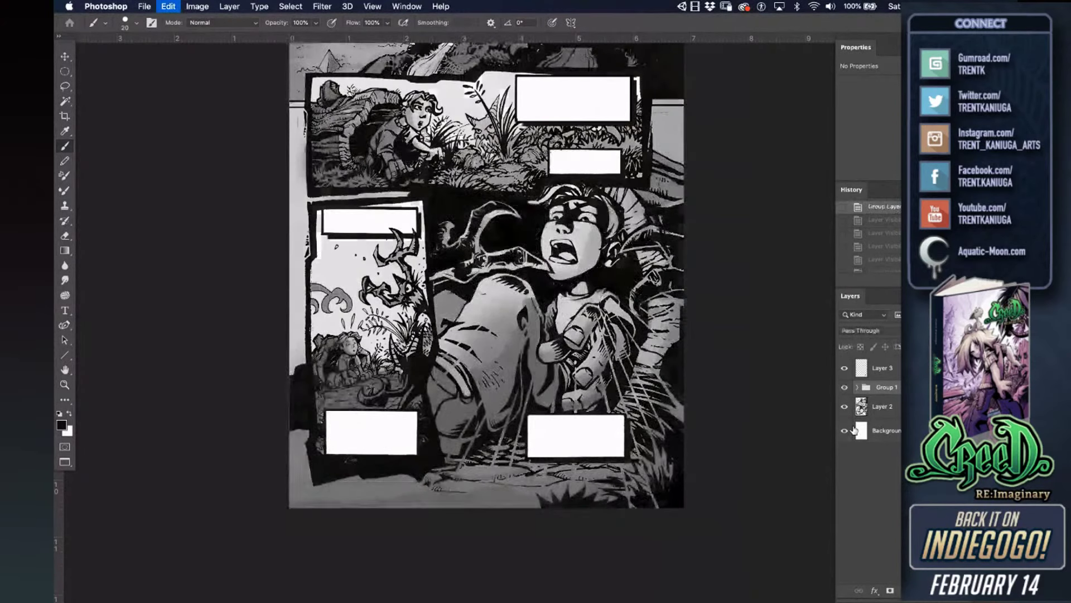
- Expand the group and show its hidden gradient map adjustment to tint the page
left_click(857, 388)
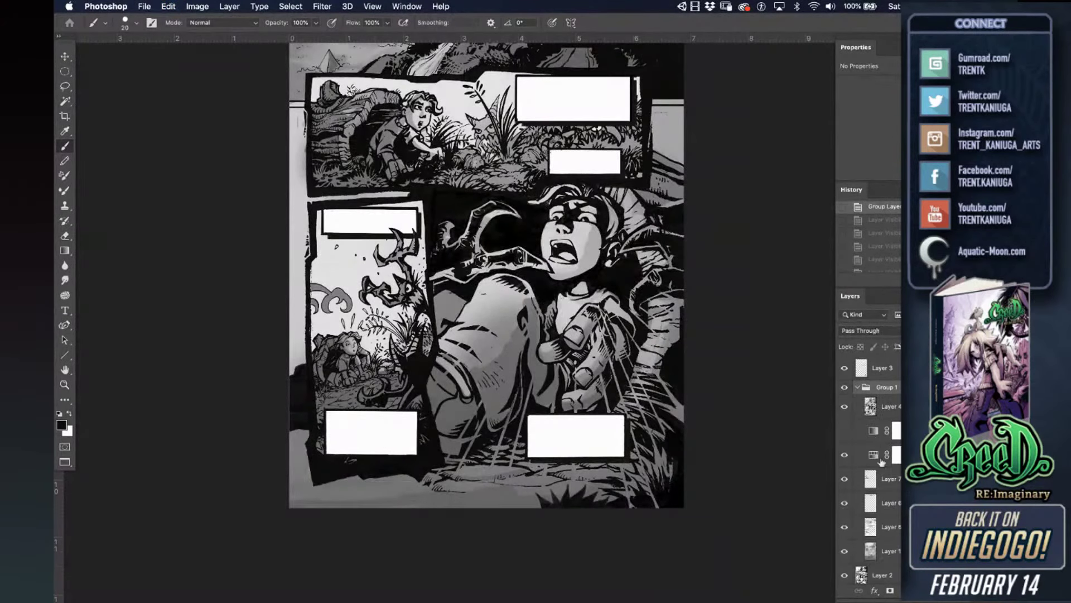
scroll(890, 491, "down", 1)
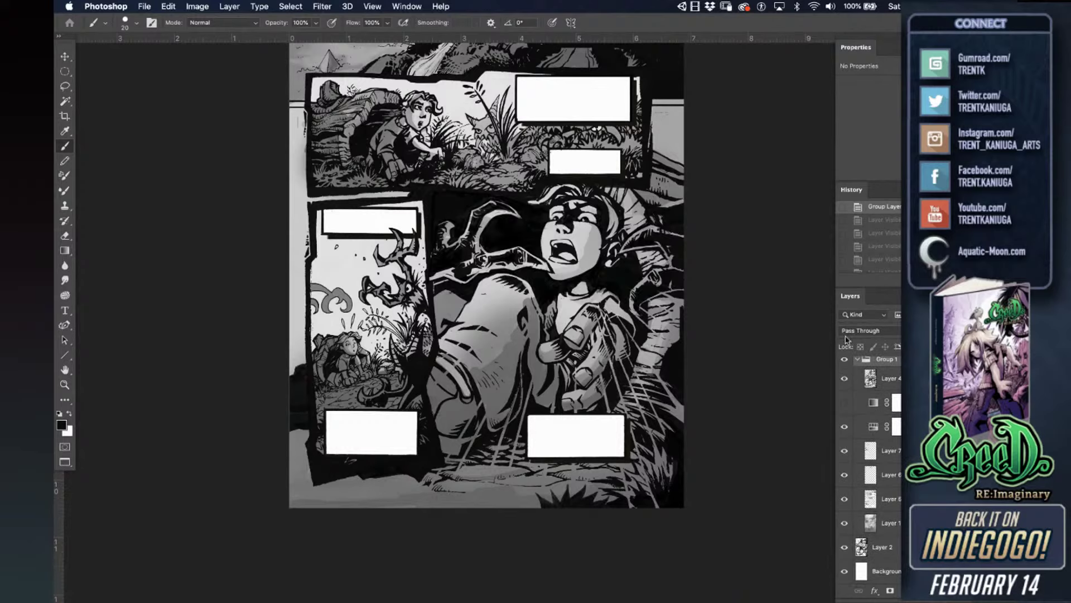
key("super+plus")
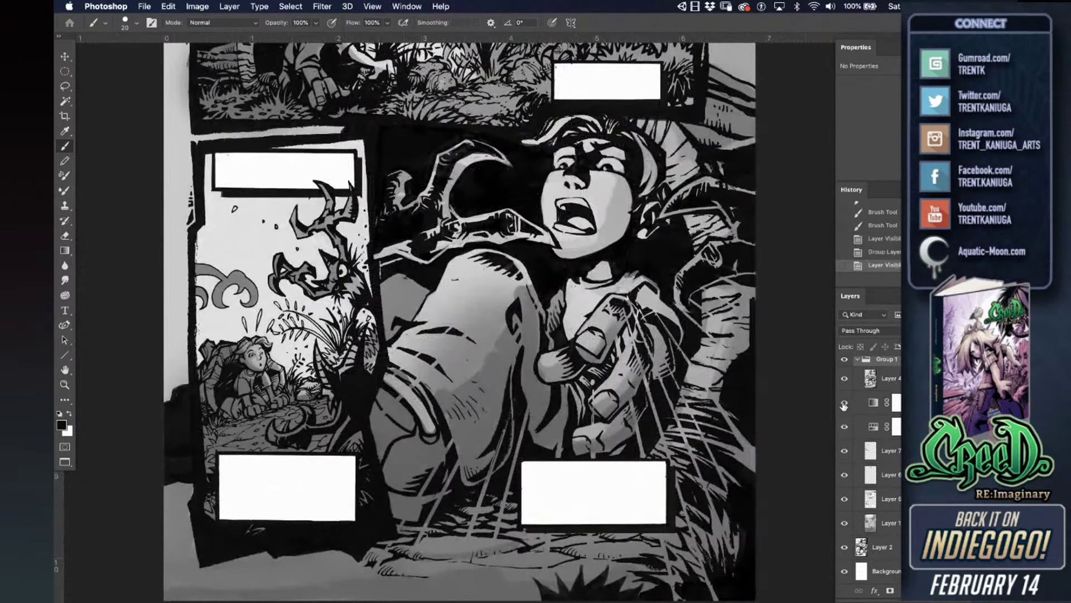
left_click(844, 404)
left_click_drag(630, 228, 620, 353)
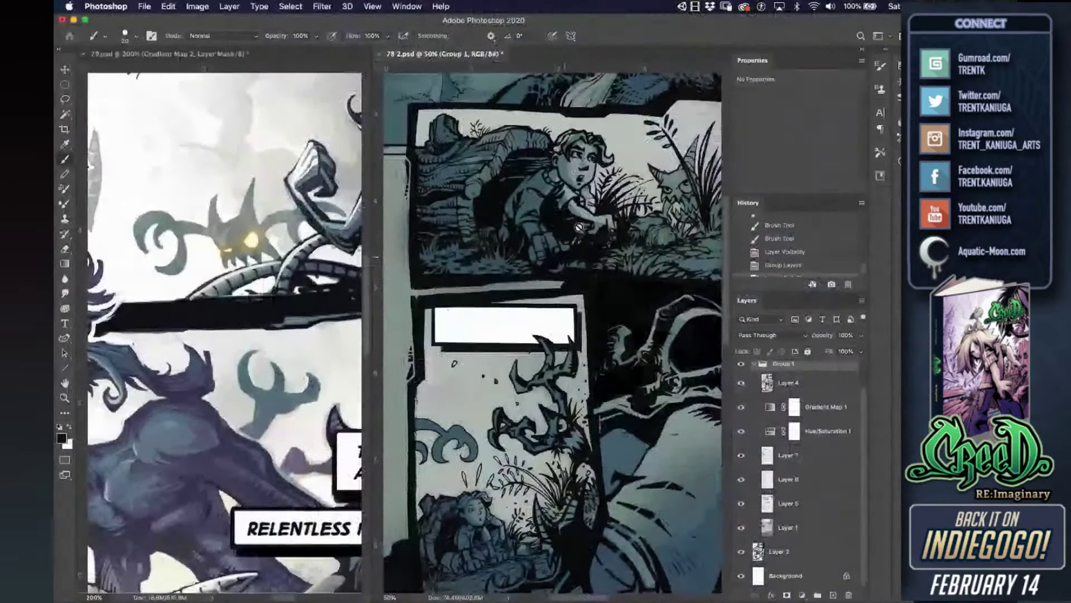
- Copy the ppaper overlay layer from 79.psd into 78 2.psd and return that page to the full-screen view
left_click(279, 312)
scroll(284, 335, "up", 5)
scroll(284, 335, "right", 2)
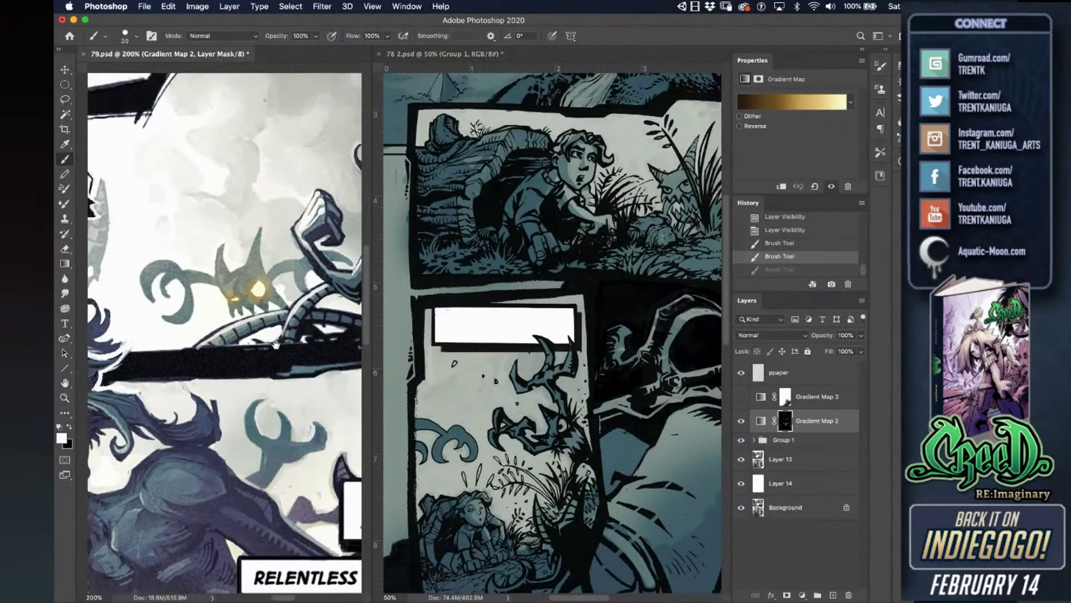
key("super+minus")
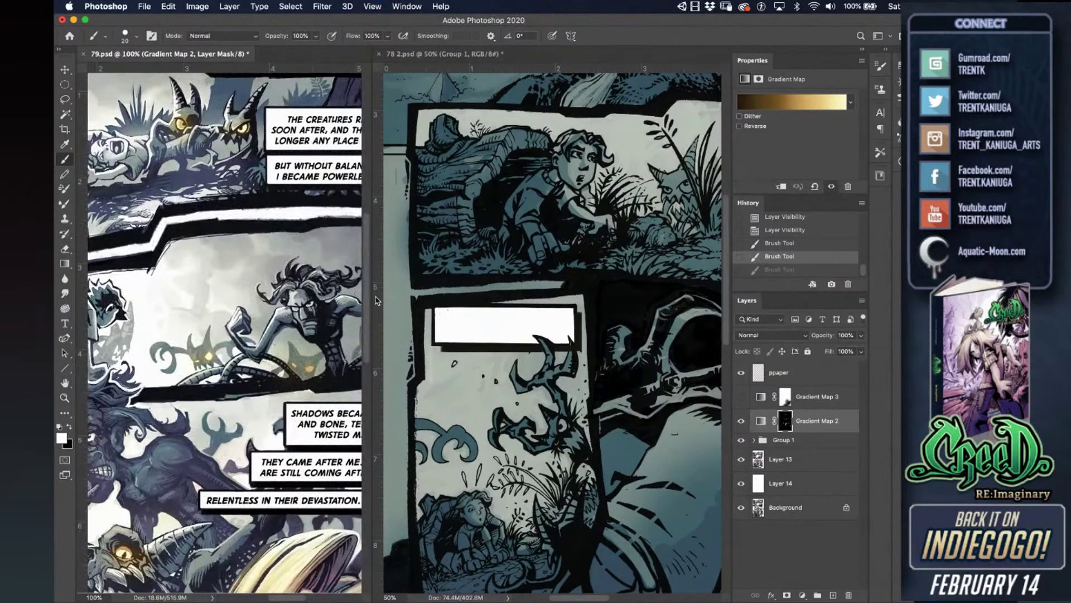
left_click_drag(371, 299, 413, 299)
key("super+shift+z")
mouse_move(269, 112)
left_mouse_down()
mouse_move(291, 324)
mouse_move(322, 248)
mouse_move(324, 208)
left_mouse_up()
left_click(762, 378)
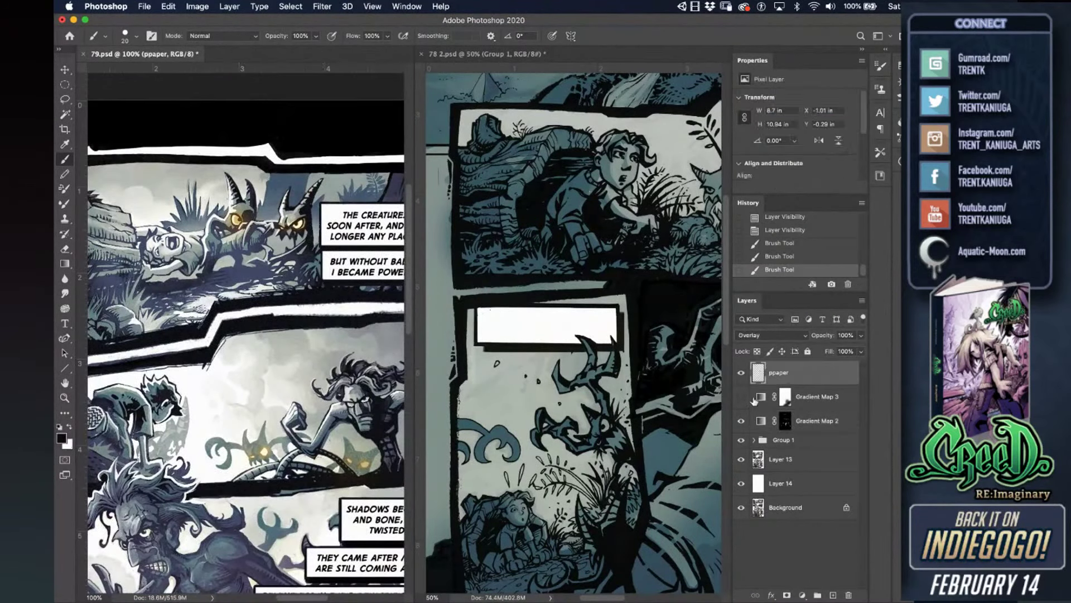
left_click_drag(762, 375, 636, 260)
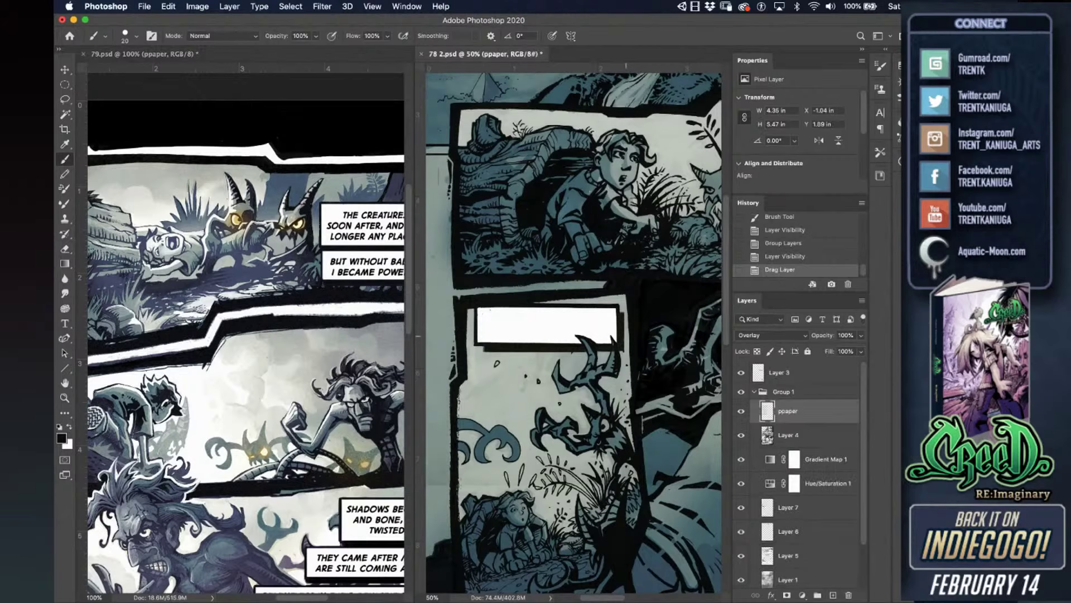
key("f")
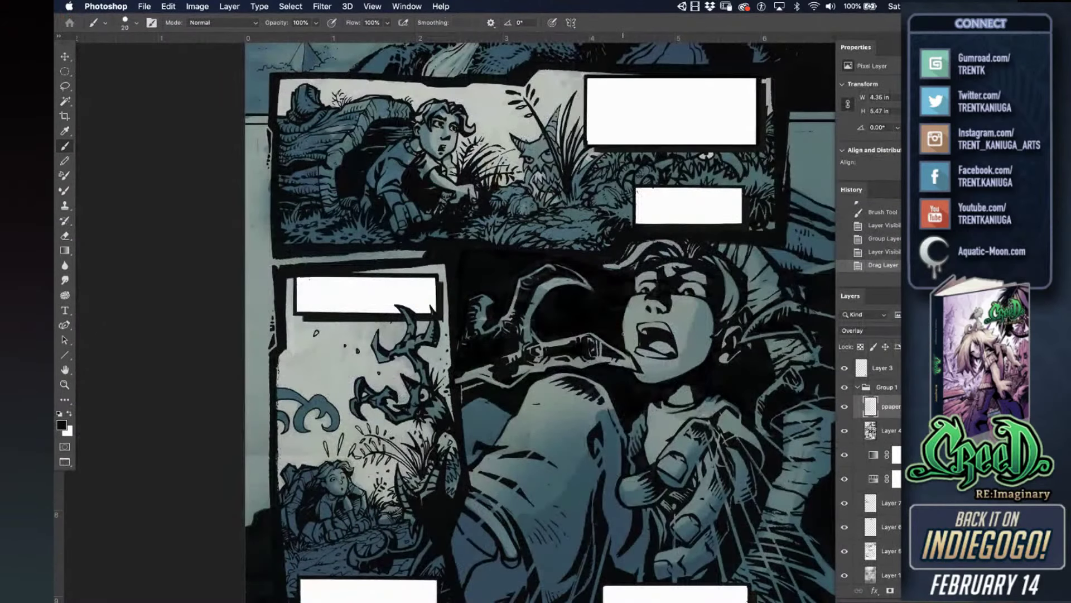
- Reposition the ppaper texture and scale it to about 192% width and 197% height so it covers the whole page
key("ctrl+t")
left_click_drag(458, 261, 596, 333)
key("Return")
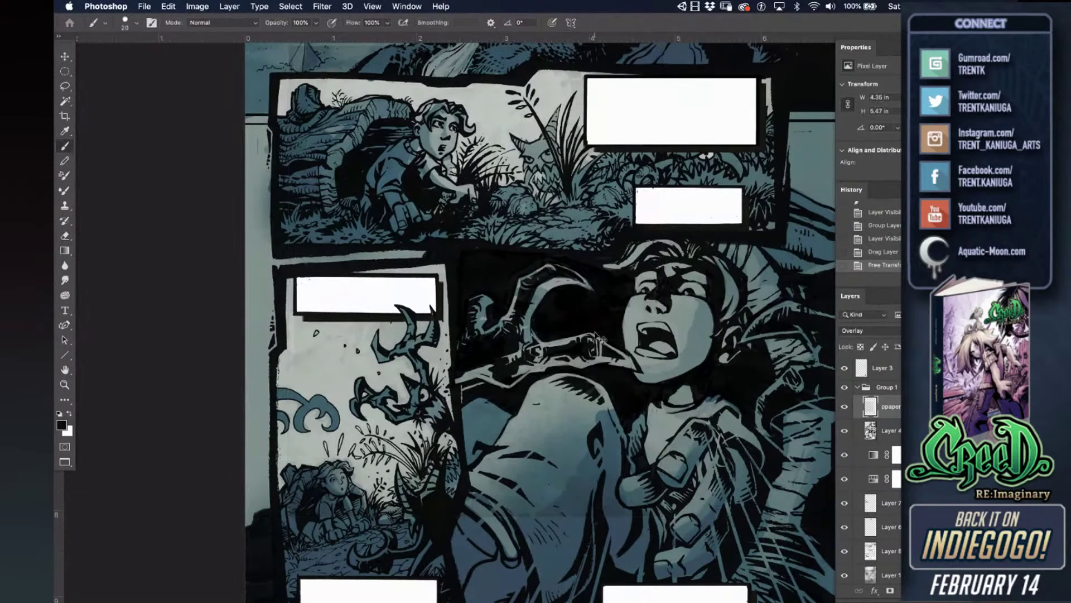
key("super+minus")
key("super+minus")
key("ctrl+t")
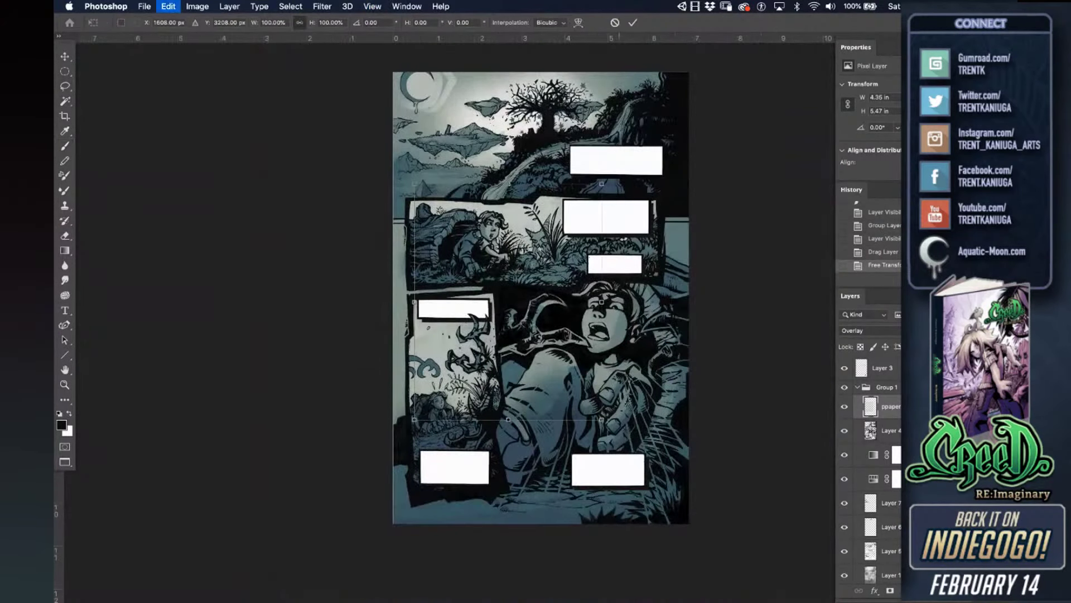
left_click_drag(614, 418, 694, 534)
left_click_drag(414, 191, 333, 84)
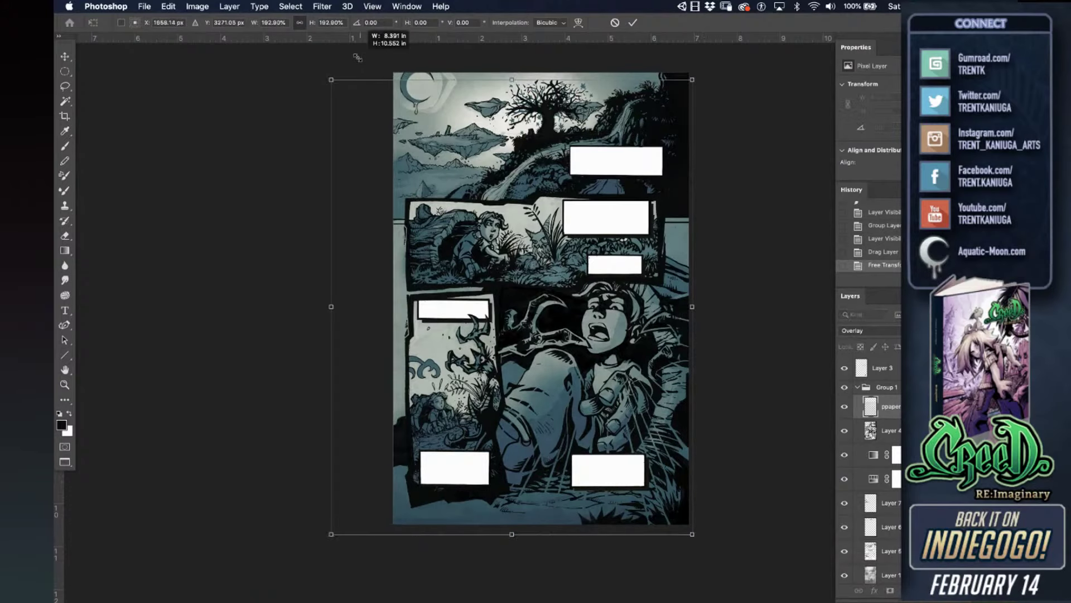
left_click_drag(462, 204, 469, 191)
left_click_drag(518, 522, 520, 535)
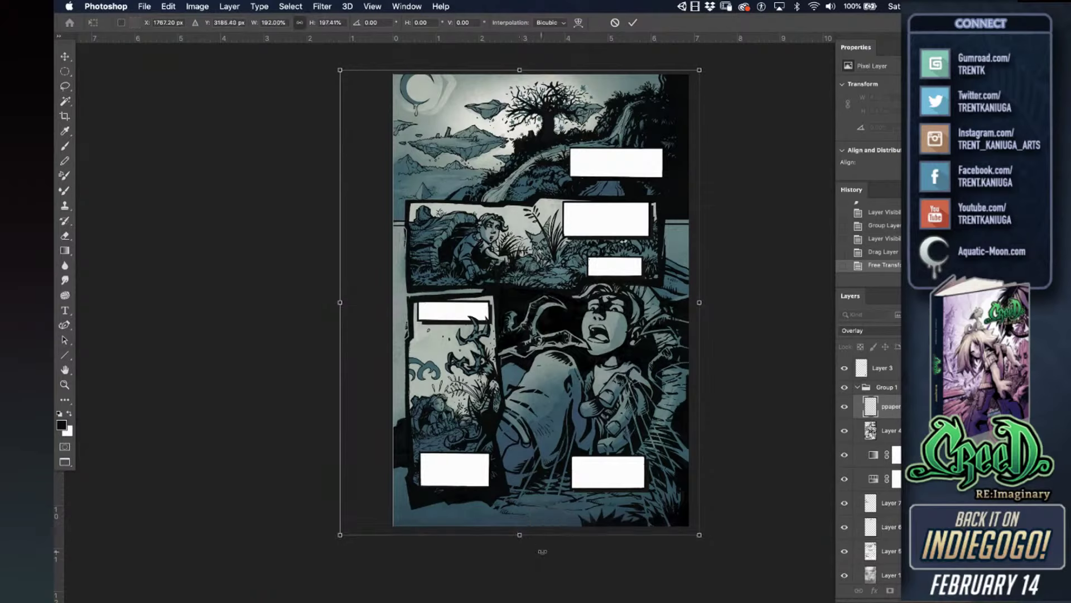
key("Return")
key("b")
- Resample the image to a resolution of 300 pixels per inch, keeping the 6.88 by 10.5 inch page size
left_click(197, 6)
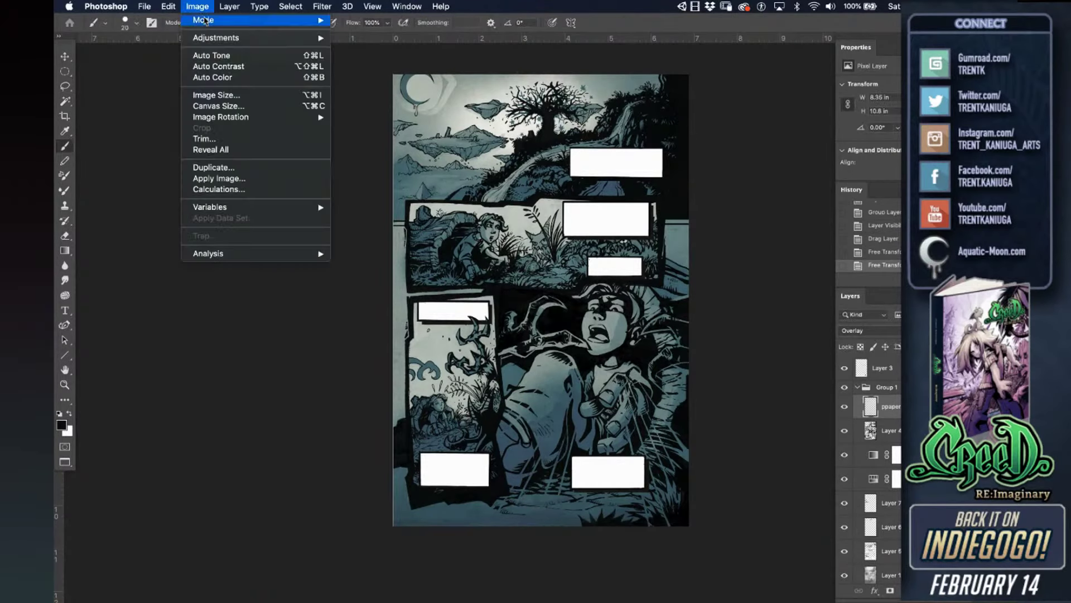
left_click(218, 94)
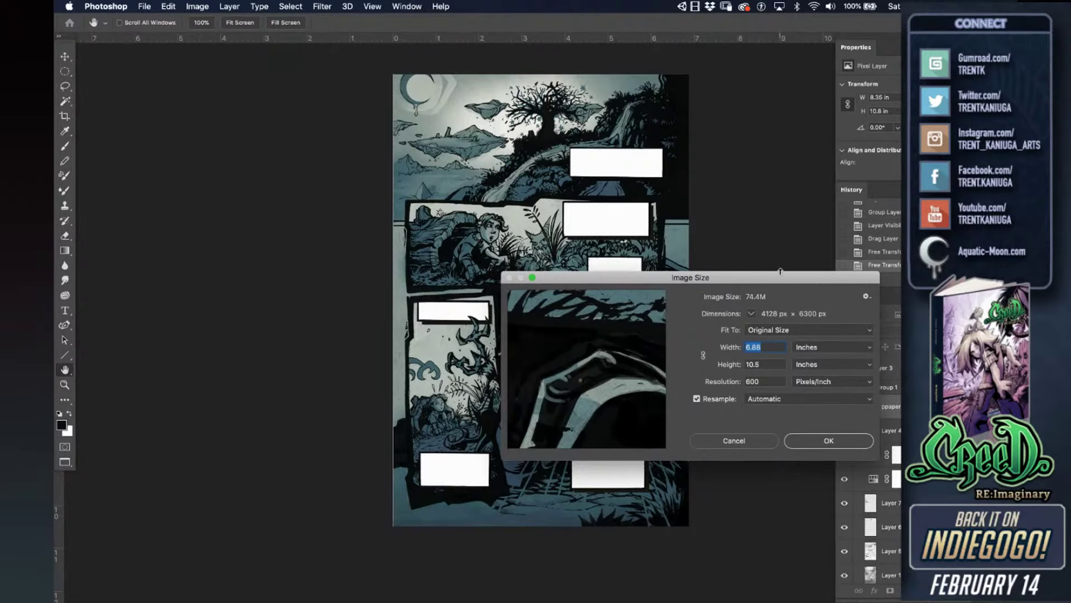
left_click_drag(777, 278, 384, 188)
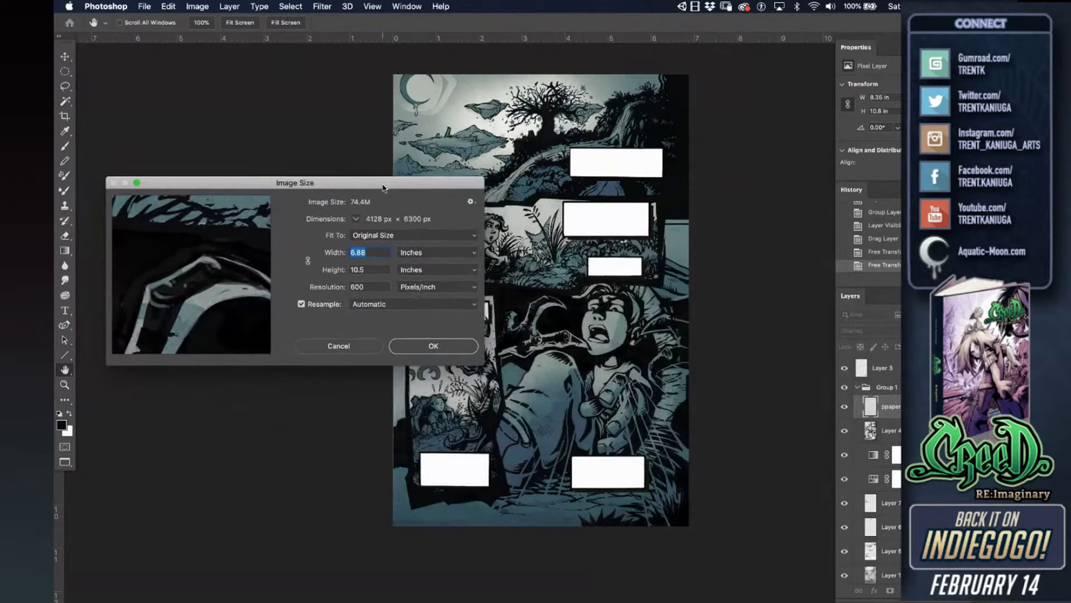
left_click(374, 252)
double_click(370, 269)
double_click(369, 285)
type("300")
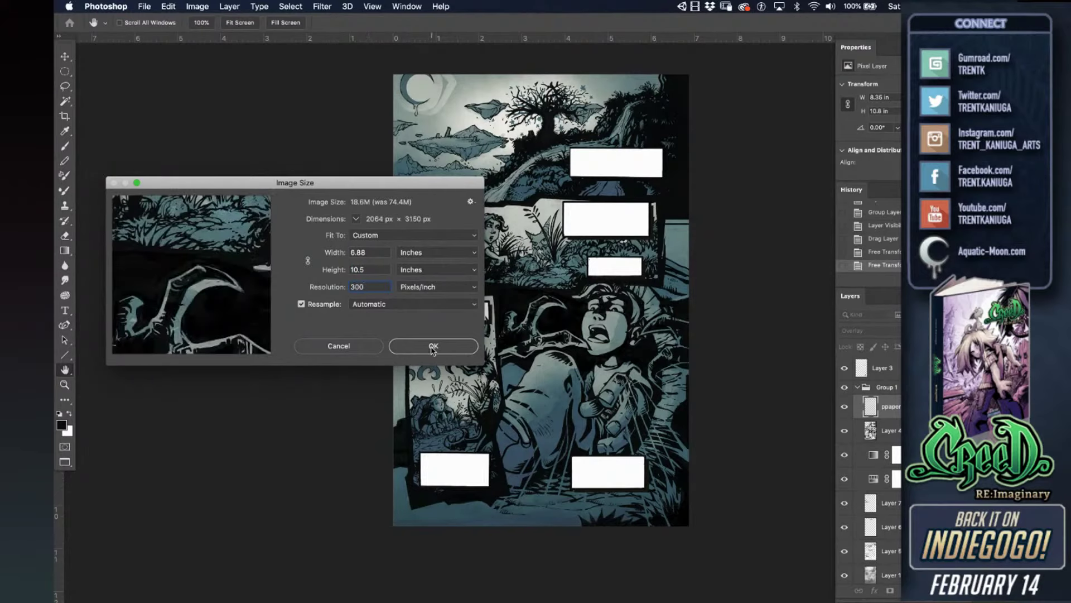
left_click(429, 348)
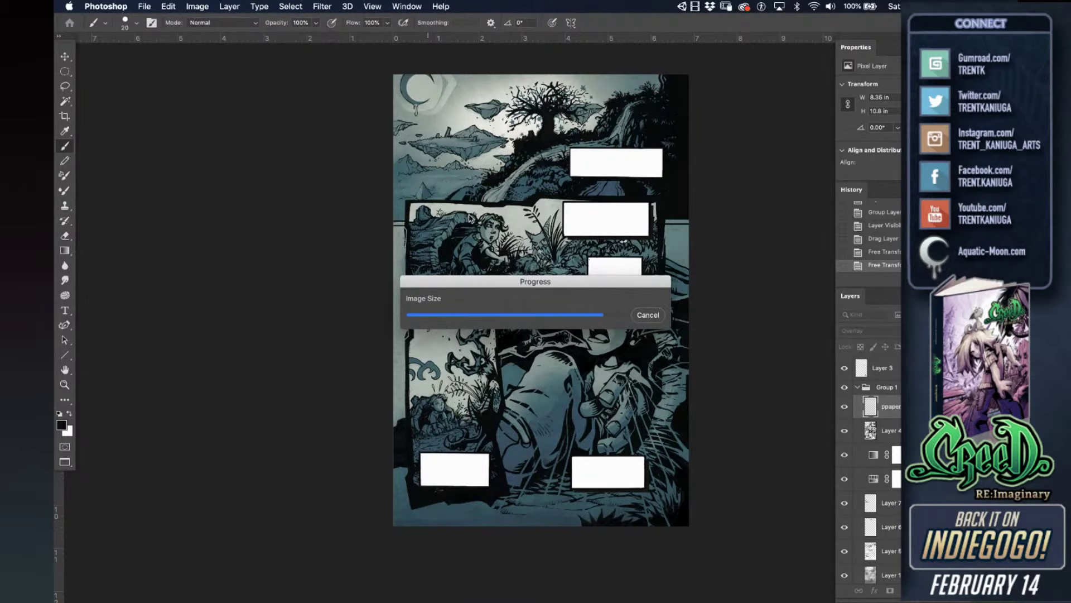
key("super+equal")
key("super+equal")
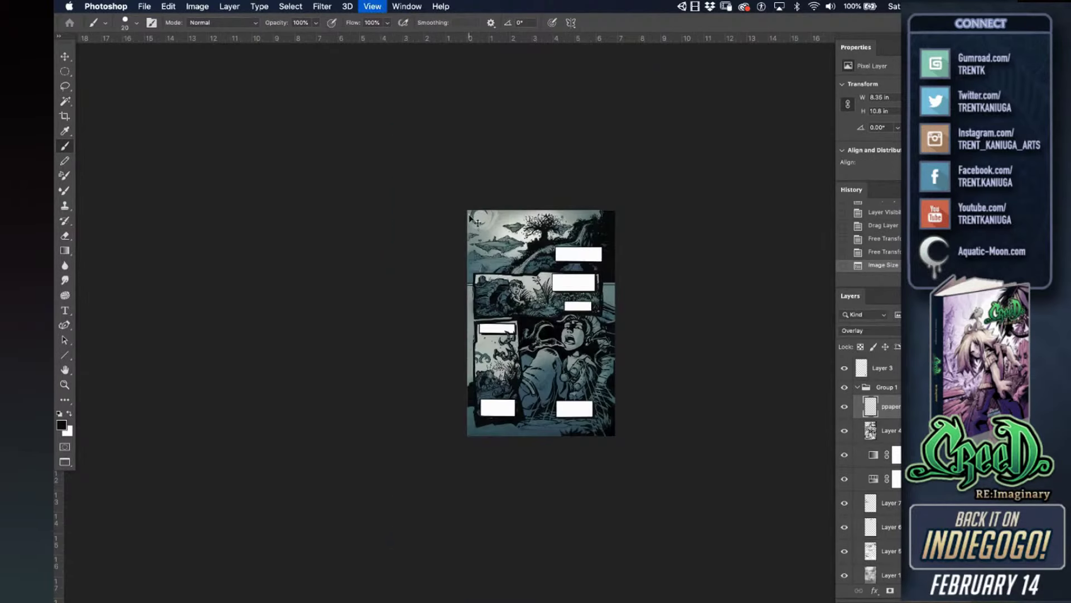
- Save the resized comic page after inspecting its panels up close
key("super+equal")
key("super+equal")
key("super+equal")
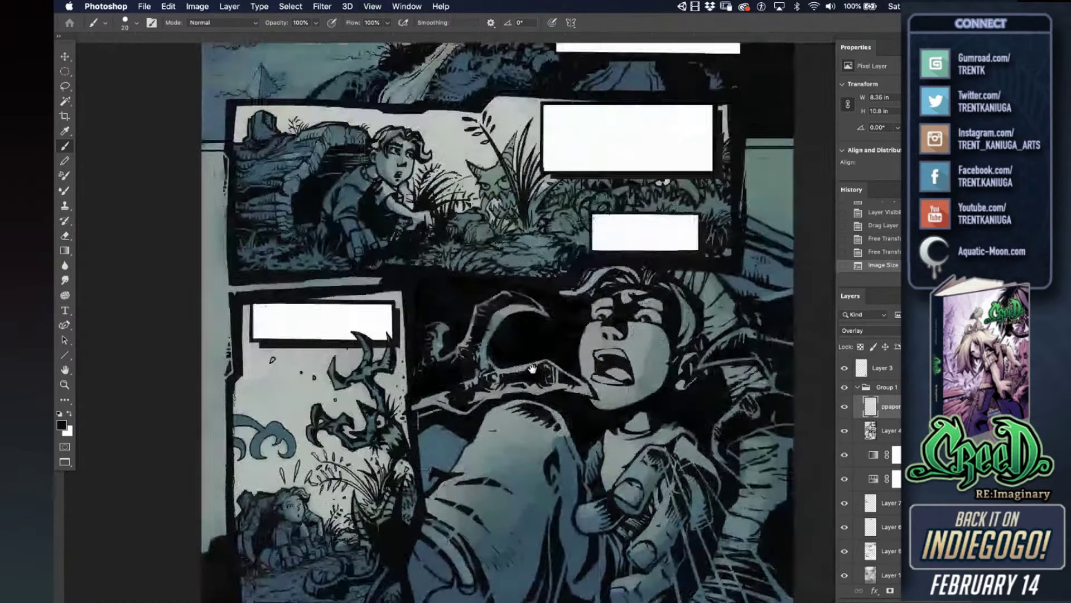
key("super+equal")
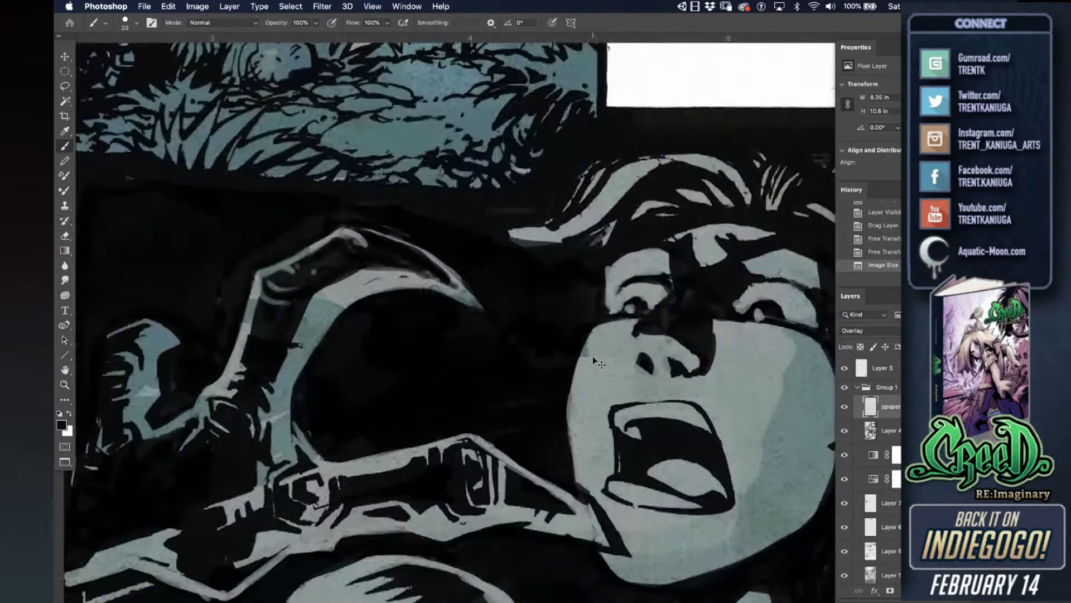
key("super+minus")
key("super+minus")
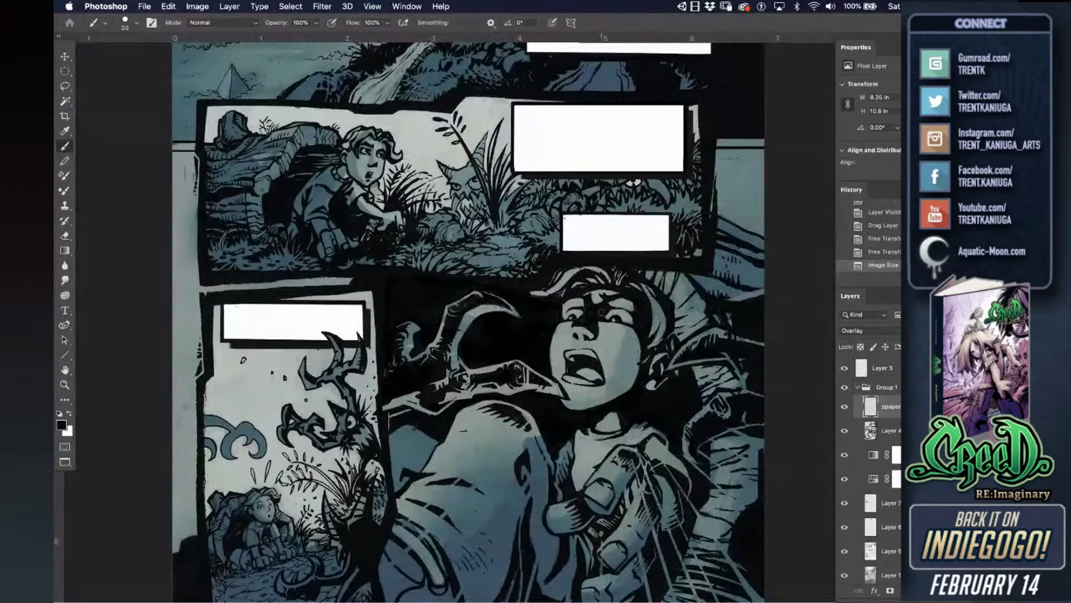
key("super+s")
- Merge Layer 5 down into Layer 1 inside Group 1
scroll(377, 254, "up", 10)
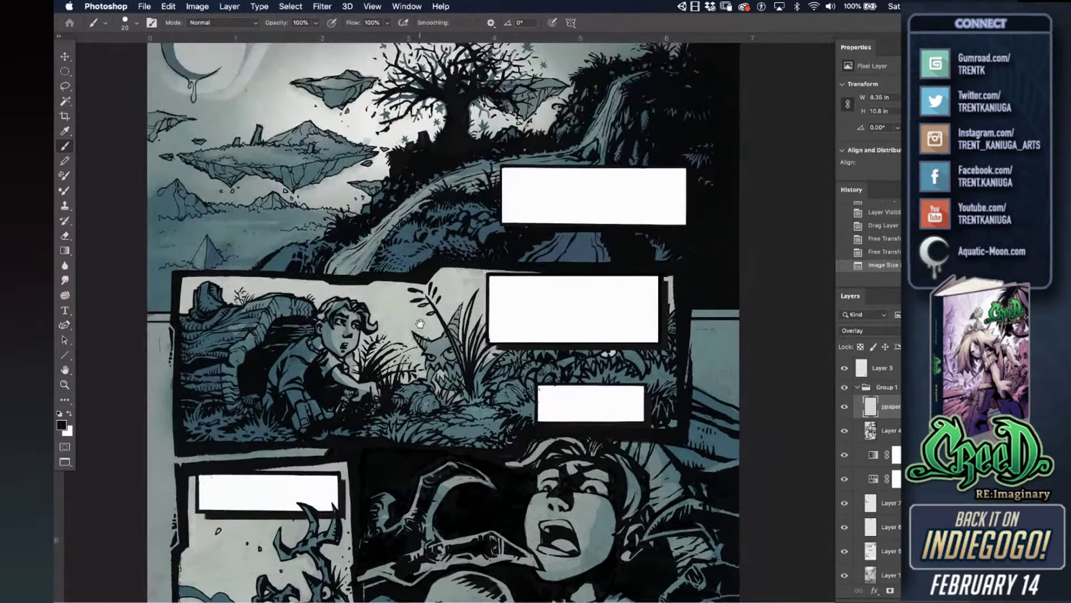
key("super+equal")
key("super+equal")
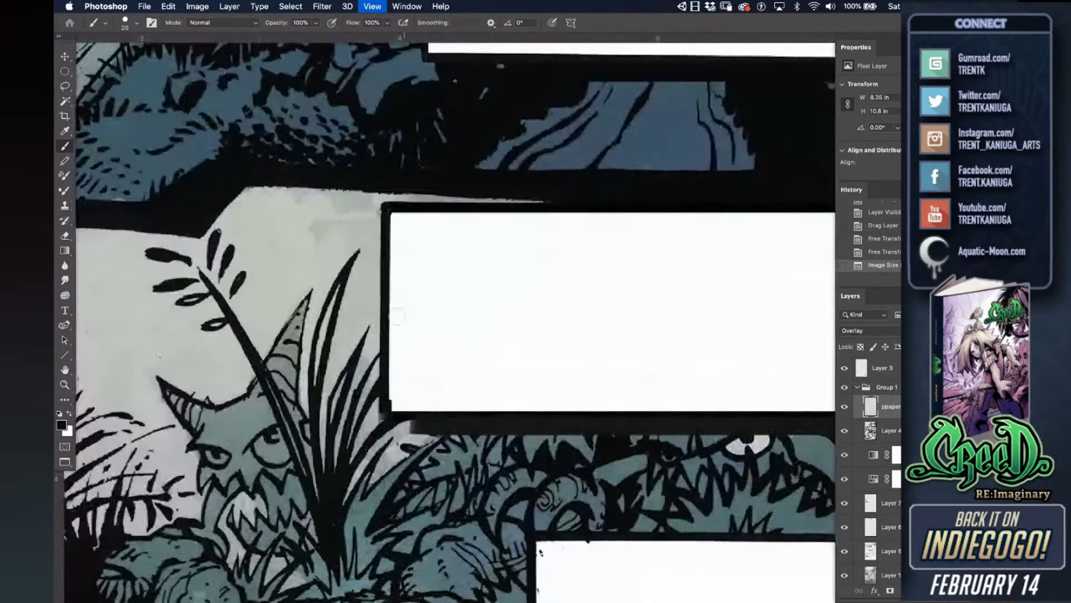
scroll(395, 306, "up", 15)
scroll(395, 305, "left", 10)
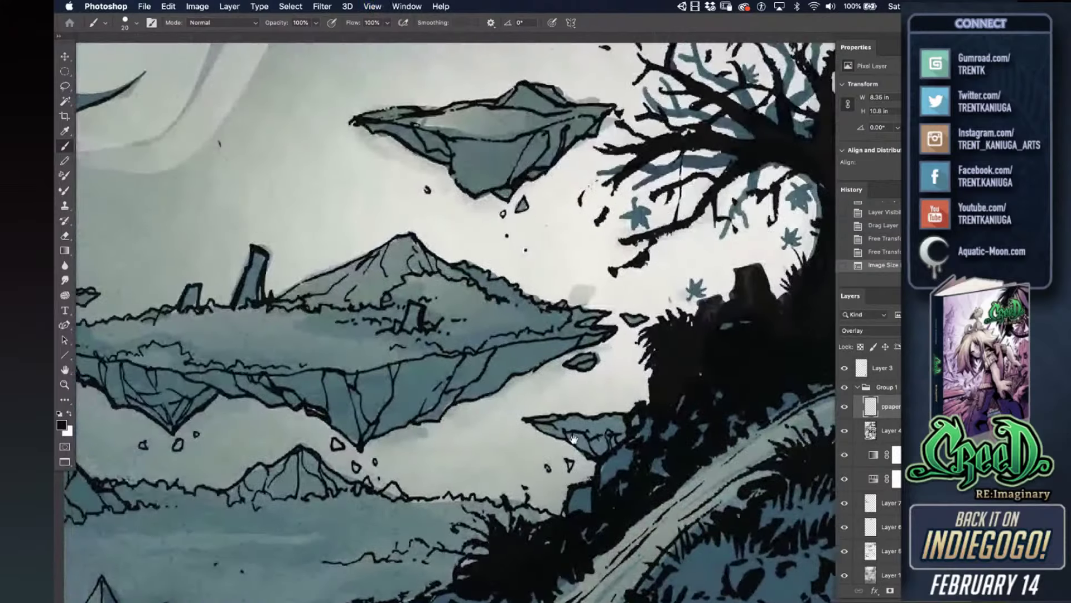
scroll(478, 354, "left", 3)
scroll(478, 354, "down", 1)
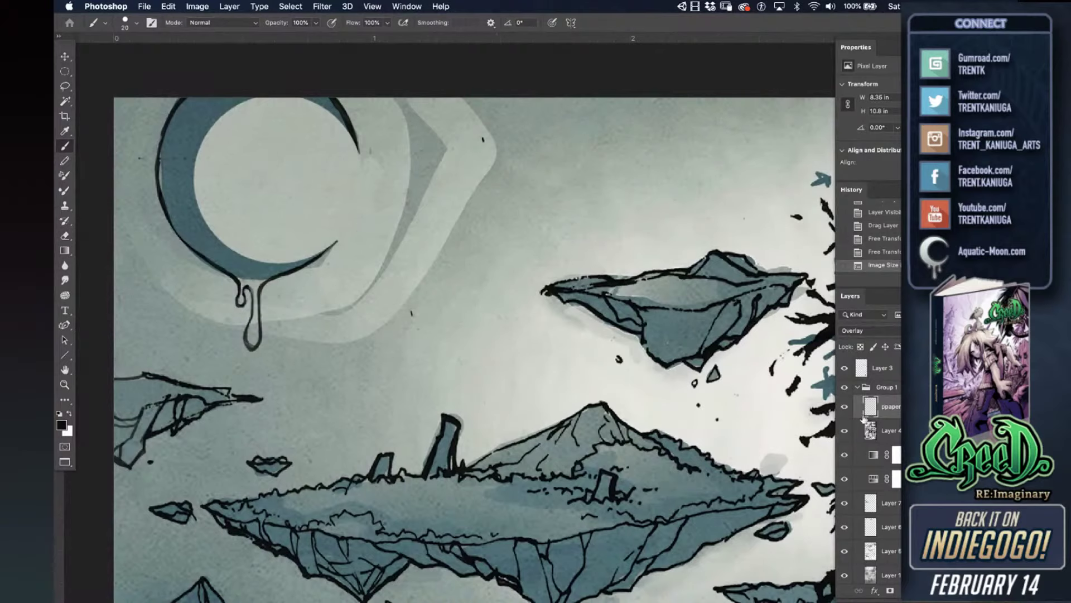
scroll(894, 537, "down", 2)
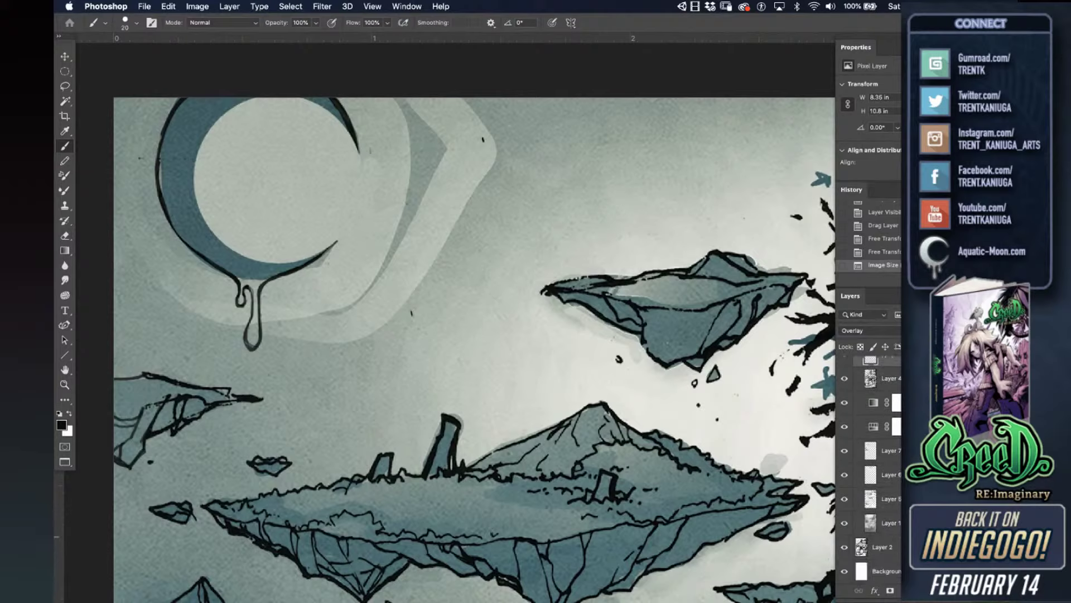
left_click(881, 499)
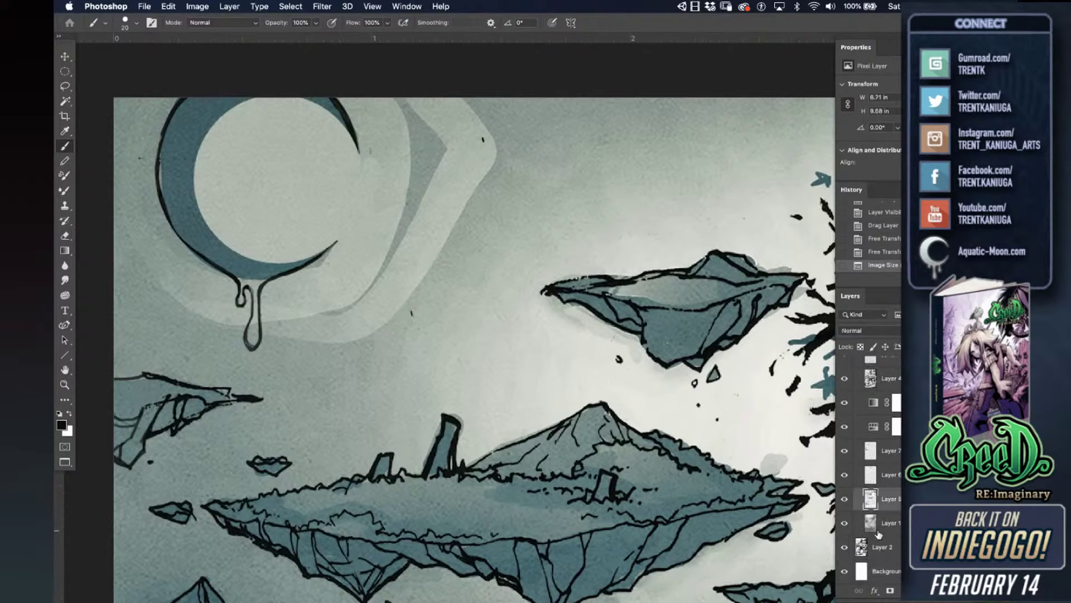
left_click(872, 525)
left_click(871, 501)
key("super+e")
- Toggle the visibility of Layer 6 to check which artwork it holds
left_click(862, 501)
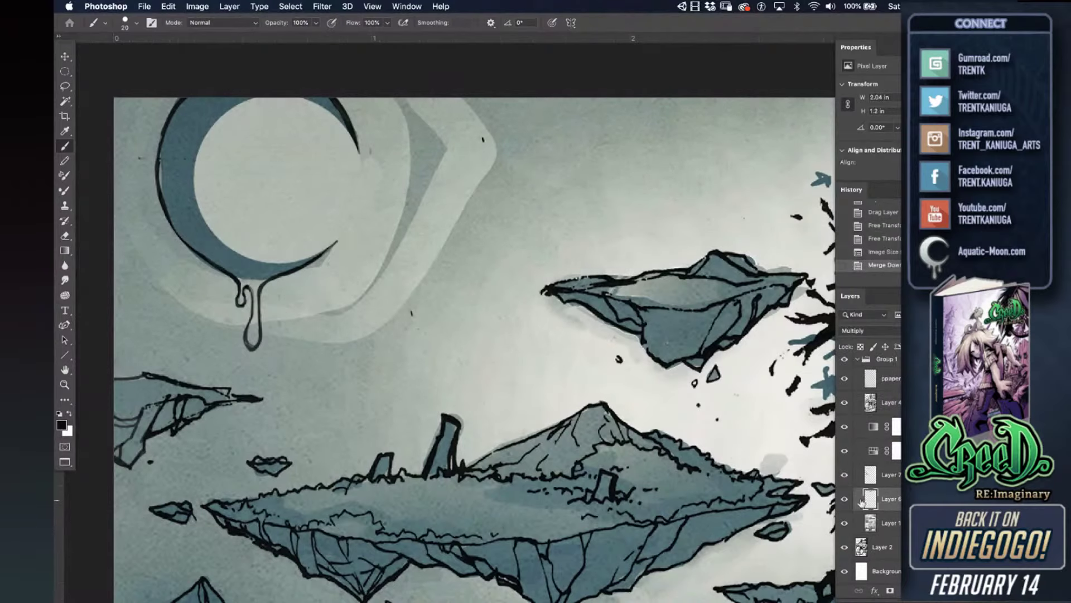
left_click(845, 500)
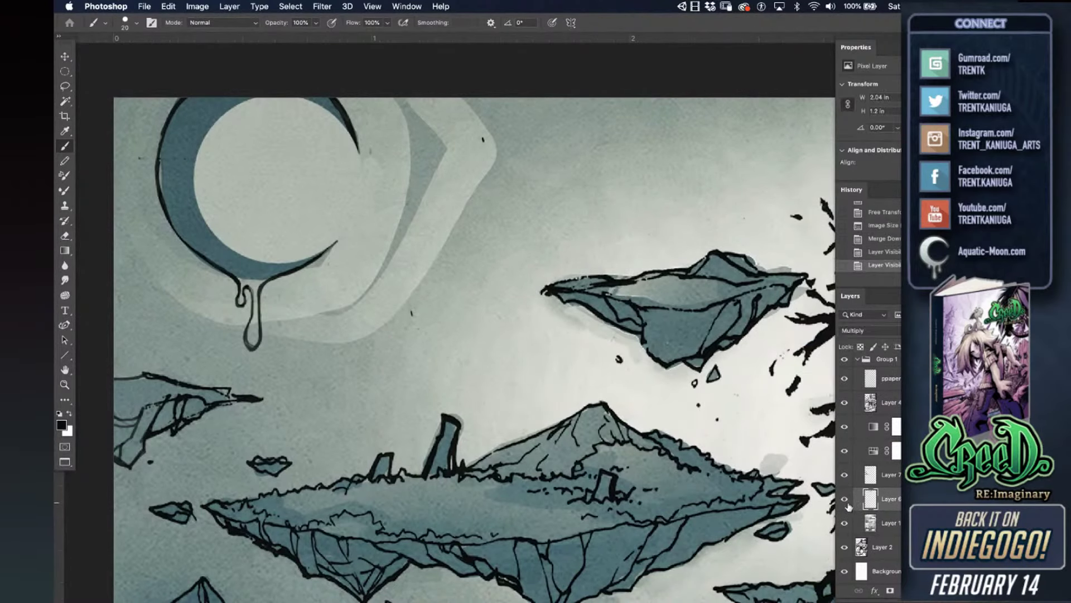
left_click(845, 499)
- Try stretching the tree's blue background branches on Layer 6 to about 107% height within a rectangular selection, then undo the transform
key("super+minus")
key("super+minus")
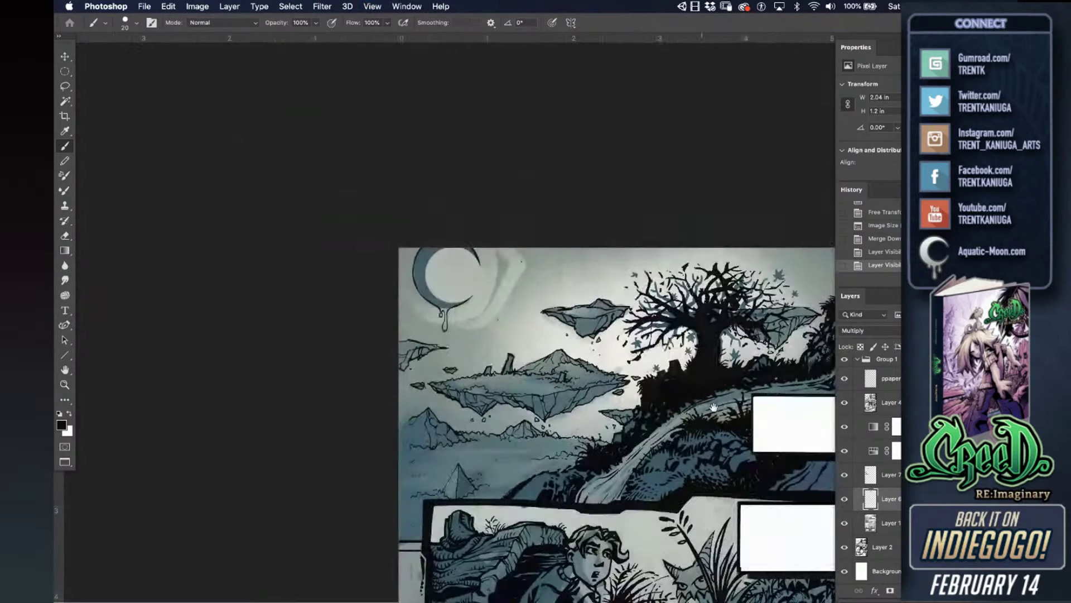
key("super+plus")
key("super+plus")
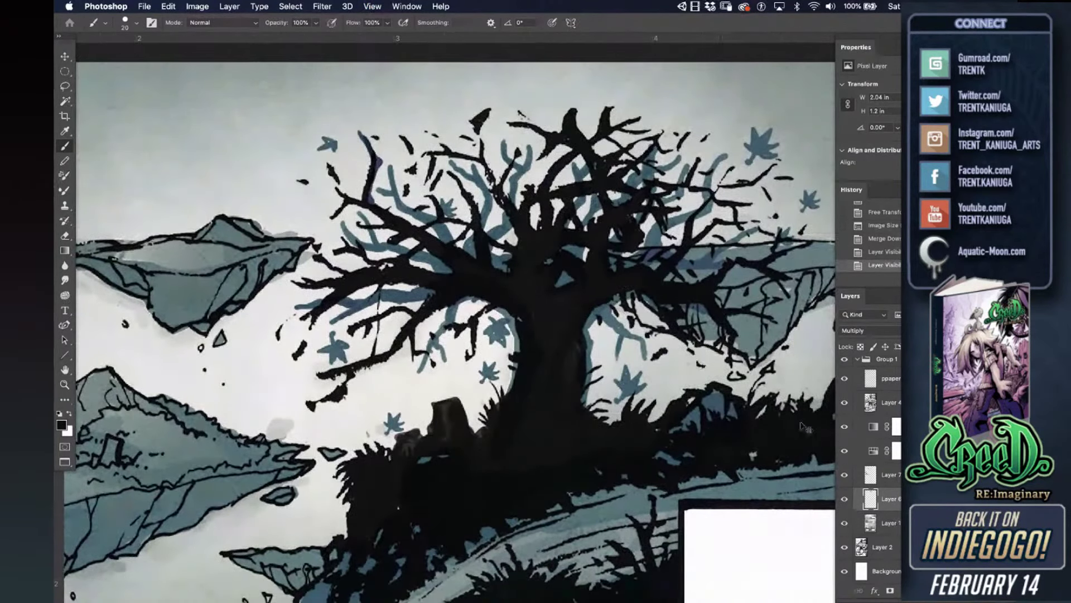
key("super+shift+p")
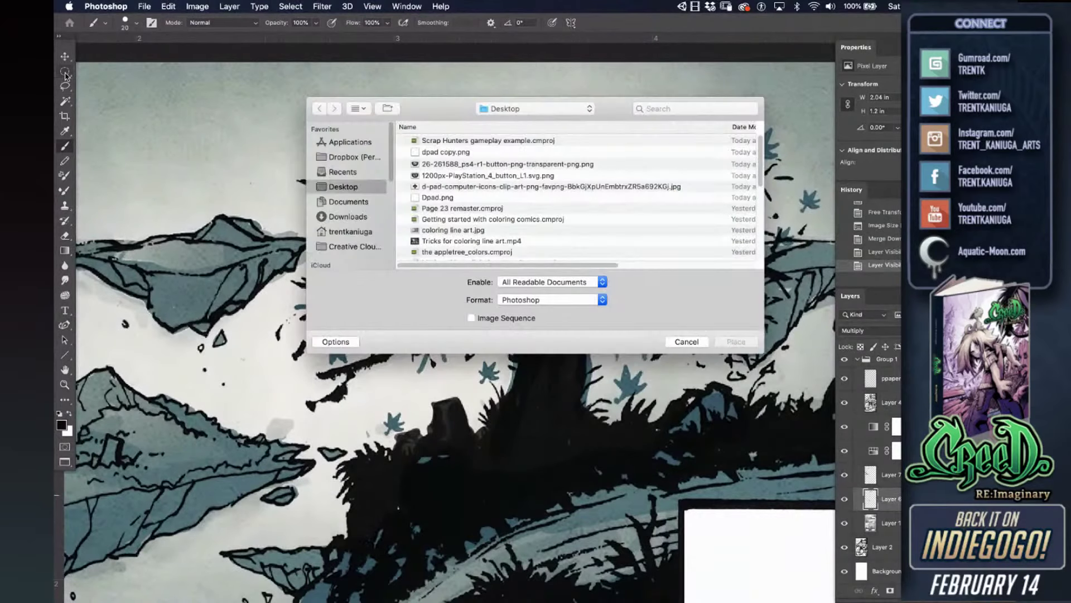
left_click(686, 342)
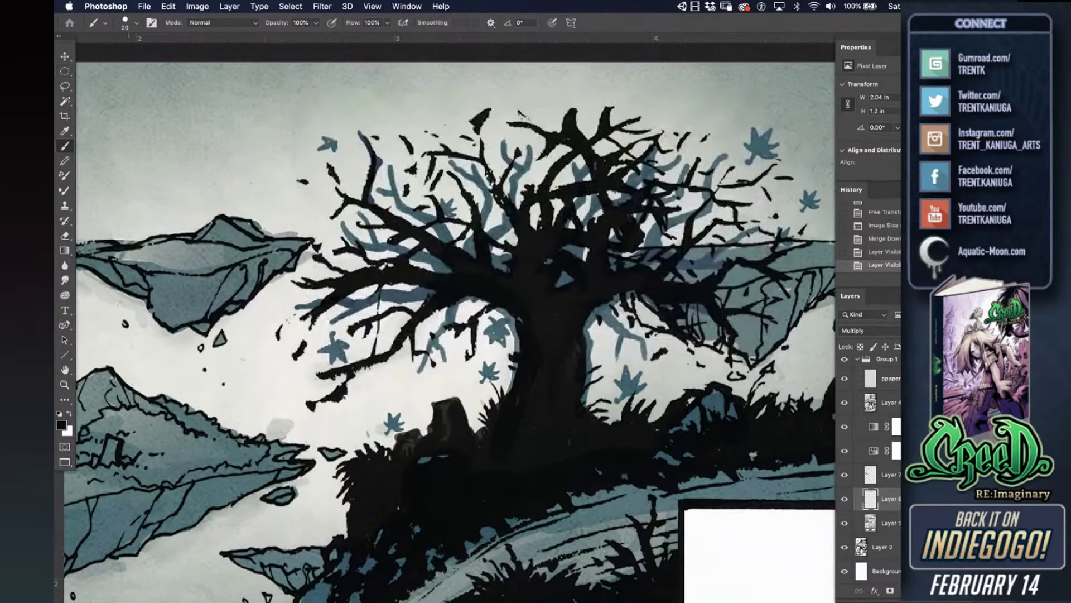
left_click(66, 70)
left_click(65, 71)
left_click(111, 68)
left_click_drag(243, 72, 817, 457)
key("super+t")
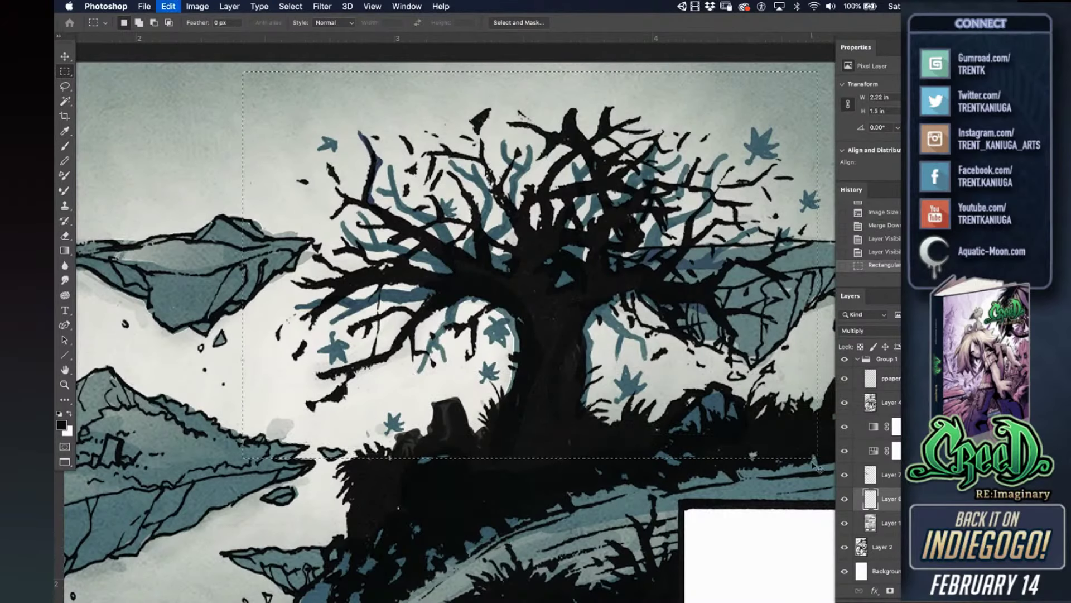
scroll(535, 99, "down", 2)
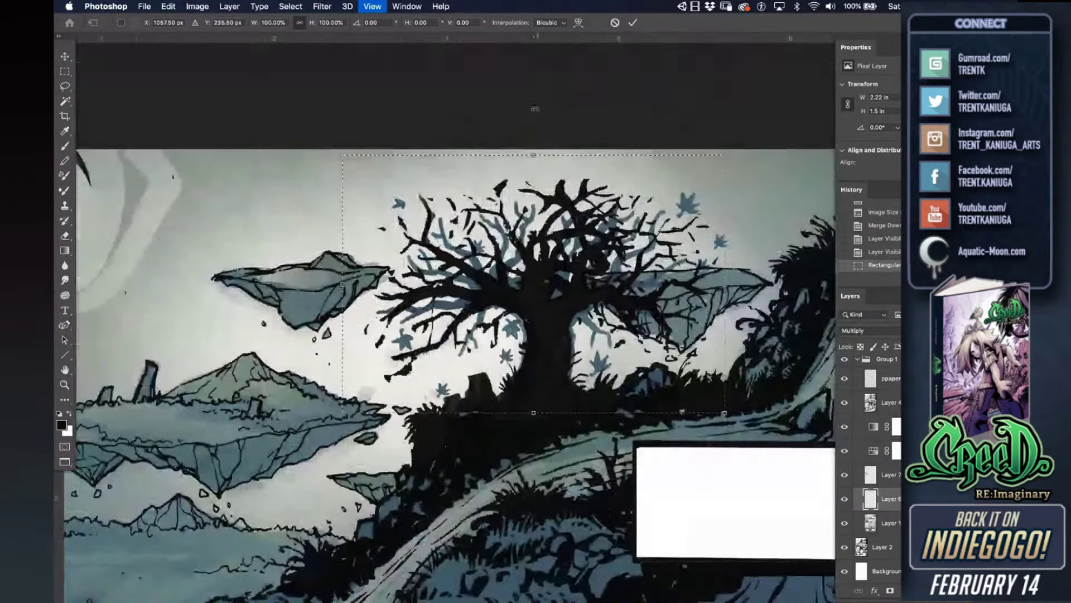
left_click_drag(532, 156, 532, 136)
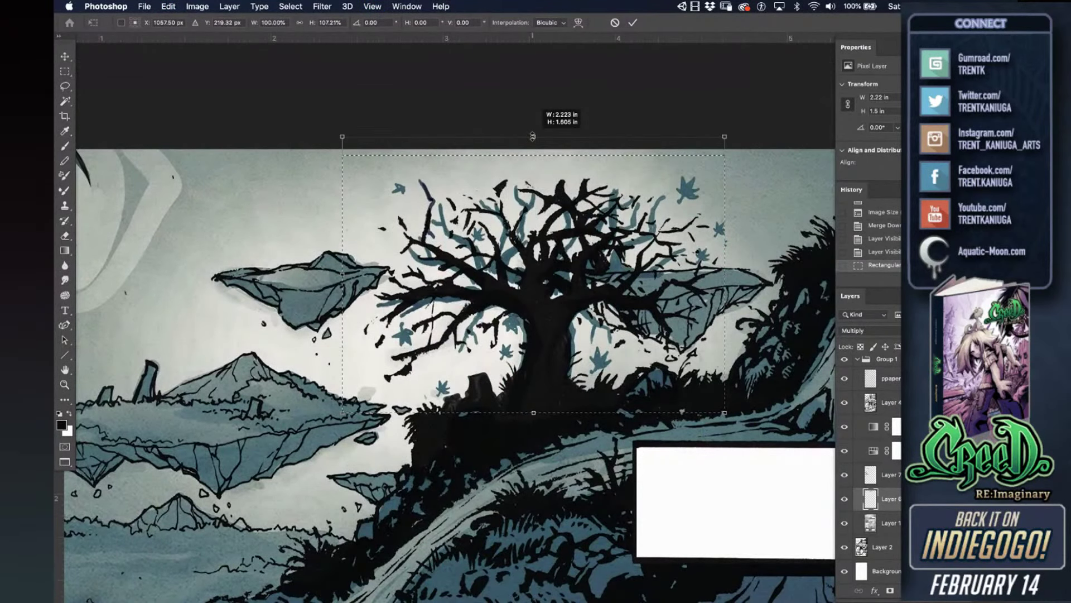
key("Return")
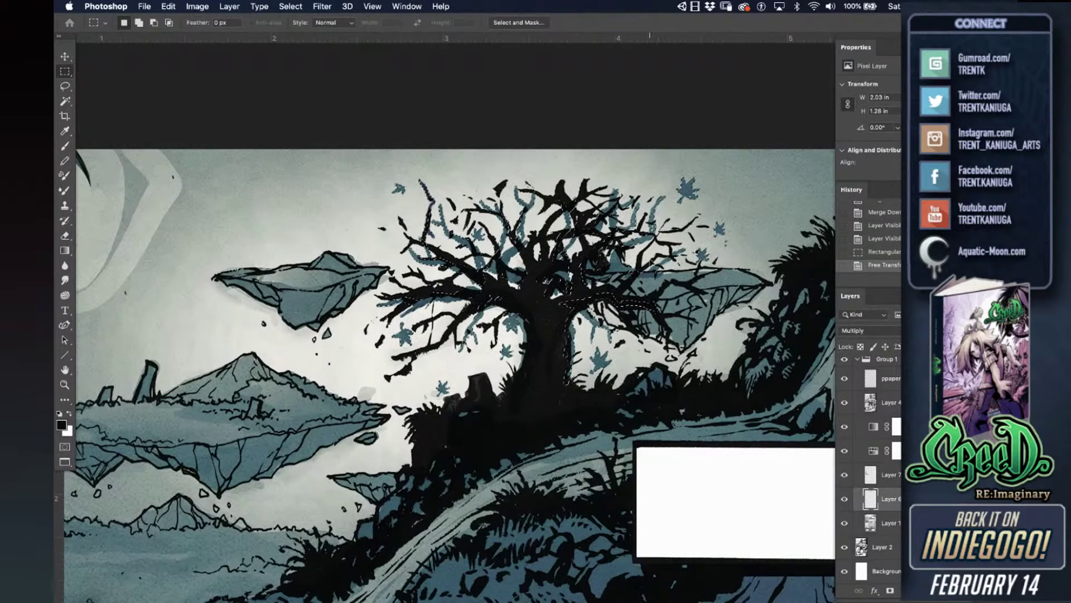
key("super+z")
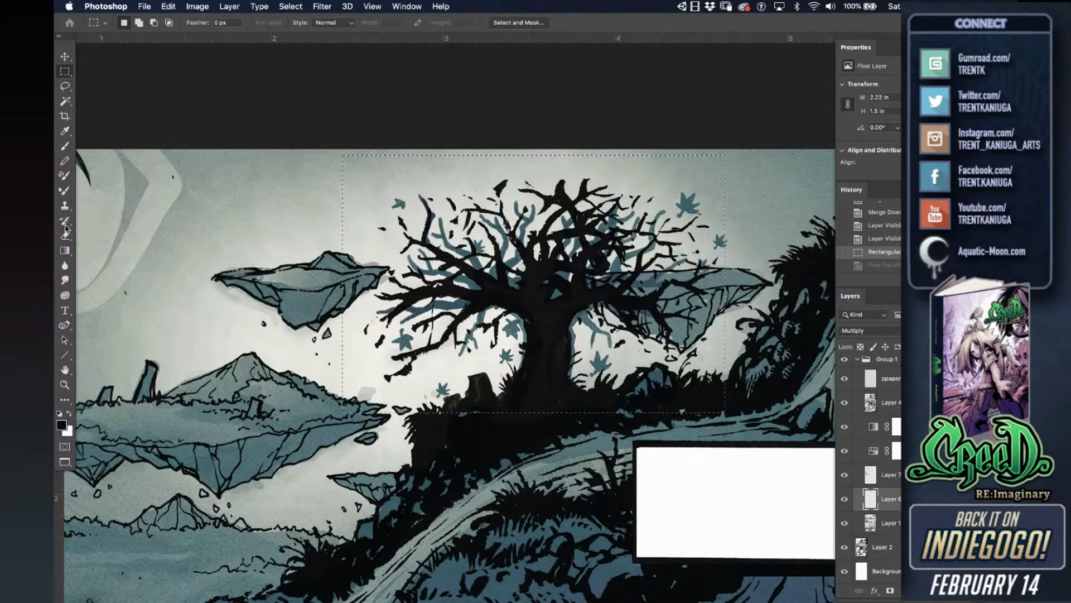
- Fade the blue background branches of the tree on Layer 6 with a large soft 394-pixel eraser, and deselect
left_click(64, 235)
right_click(538, 294)
left_click(615, 356)
left_click(534, 317)
left_click(512, 324)
left_click(456, 314)
left_click(437, 300)
left_click(416, 299)
left_click(449, 297)
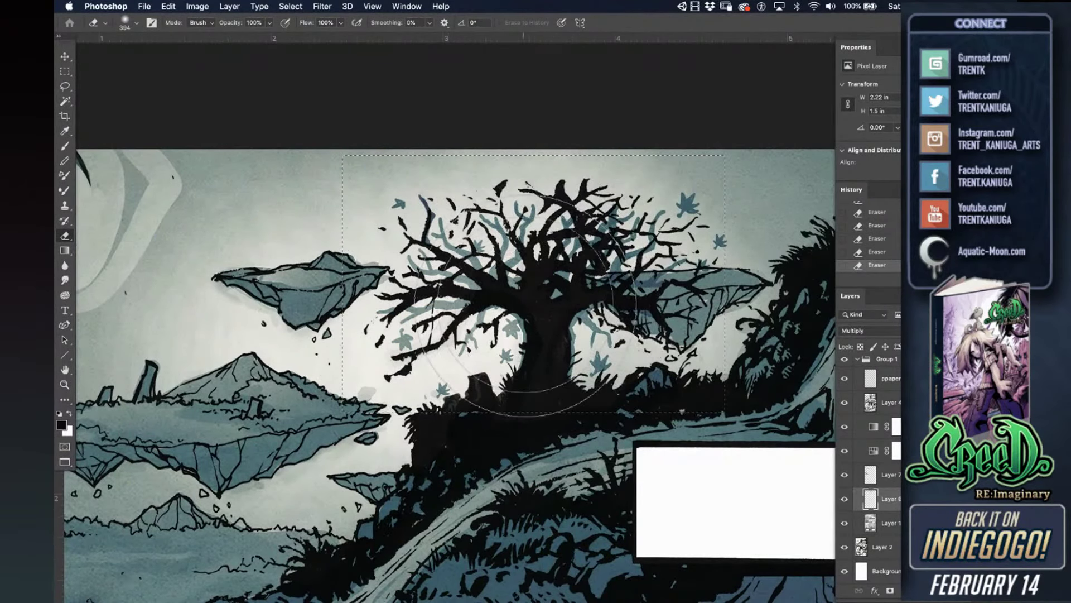
key("super+d")
left_click_drag(649, 356, 647, 317)
key("super+z")
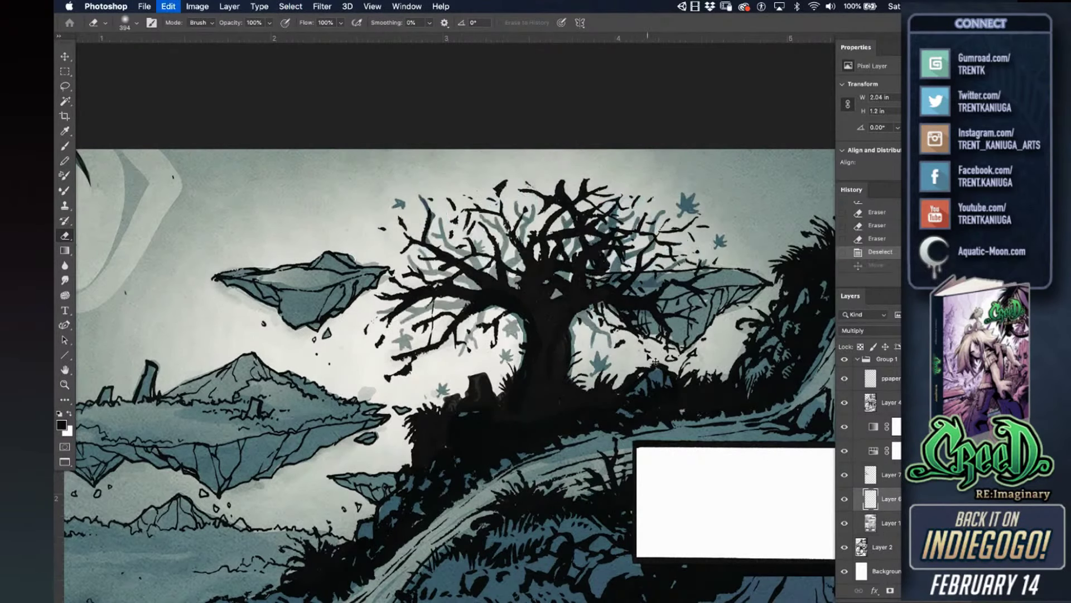
- Lasso the large leaf beside the tree's crown and place a rotated duplicate above the crown's other side
left_click(65, 86)
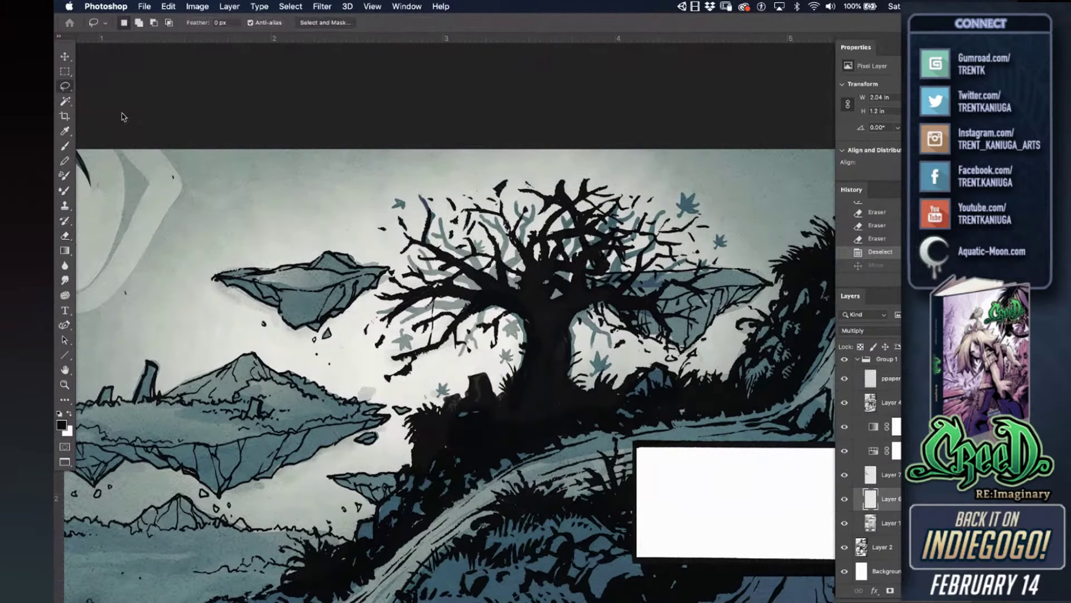
mouse_move(677, 225)
left_mouse_down()
mouse_move(711, 191)
mouse_move(678, 181)
left_mouse_up()
mouse_move(687, 210)
left_mouse_down()
mouse_move(498, 165)
mouse_move(476, 174)
left_mouse_up()
key("super+t")
left_click_drag(539, 125, 474, 106)
key("Return")
left_click_drag(502, 183, 495, 194)
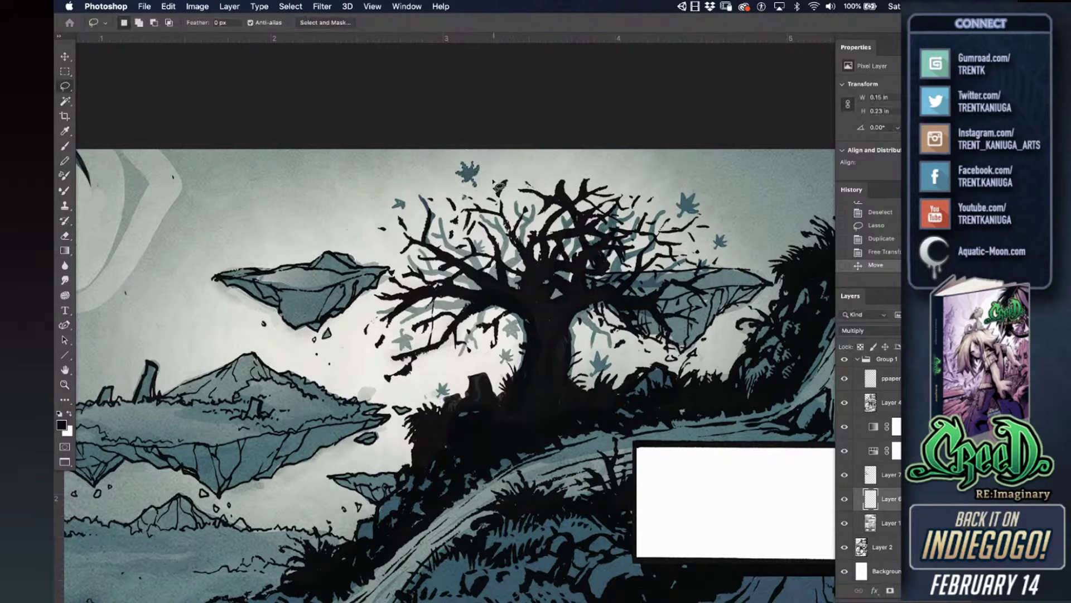
key("Return")
- Duplicate the leaf again into the open sky above the small floating island and transform the copy
left_click_drag(469, 182, 279, 220)
key("super+t")
left_click_drag(385, 162, 394, 262)
key("Return")
- Place another leaf copy in the sky above the large floating island and narrow it with Free Transform
key("l")
mouse_move(279, 215)
left_mouse_down()
mouse_move(190, 336)
mouse_move(166, 315)
left_mouse_up()
key("super+t")
key("Return")
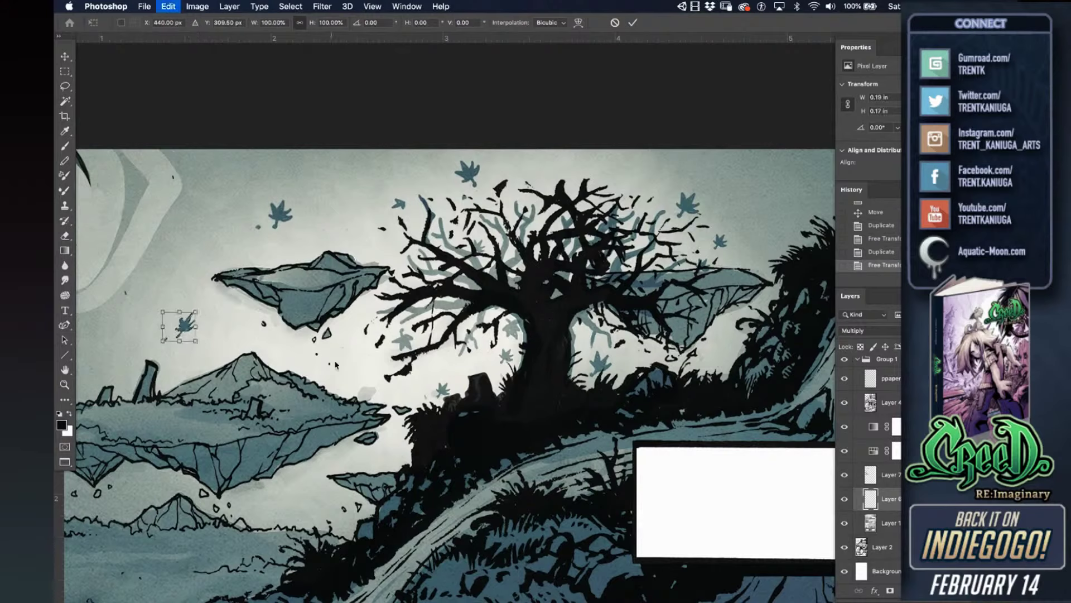
key("super+t")
left_click_drag(233, 334, 236, 304)
key("Return")
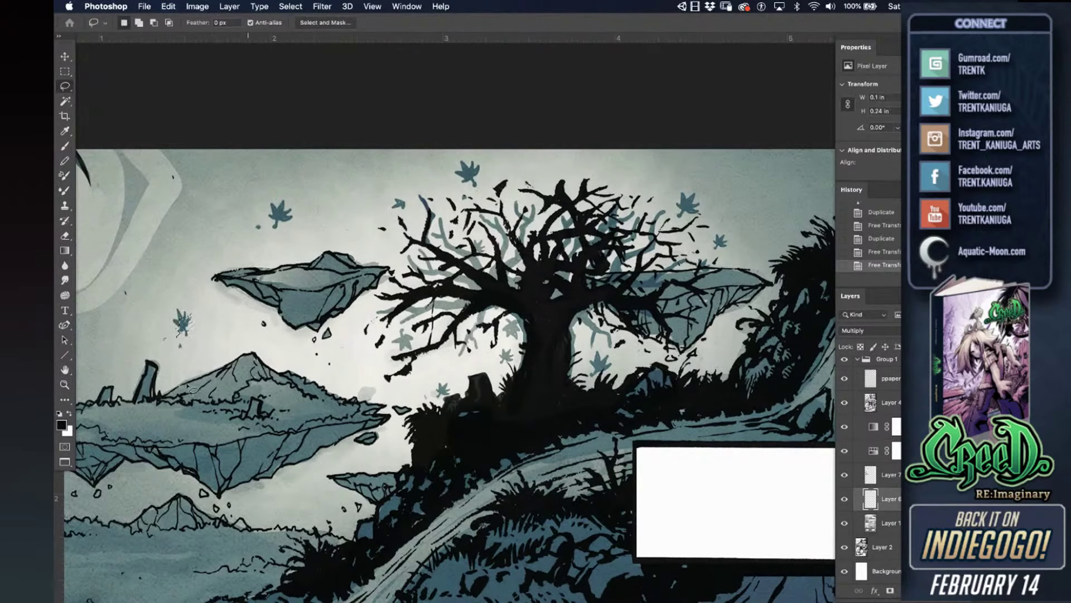
- Place a further leaf copy above the mountain peak near the panel's left edge, deselect and save the page
left_click_drag(379, 392, 605, 404)
left_click_drag(460, 380, 528, 379)
left_click_drag(476, 339, 369, 475)
key("super+t")
key("Return")
mouse_move(357, 408)
left_mouse_down()
mouse_move(342, 444)
mouse_move(270, 462)
left_mouse_up()
key("super+d")
key("super+s")
- Hide the ppaper texture layer and move it out of Group 1 to above Layer 3
left_click(884, 404)
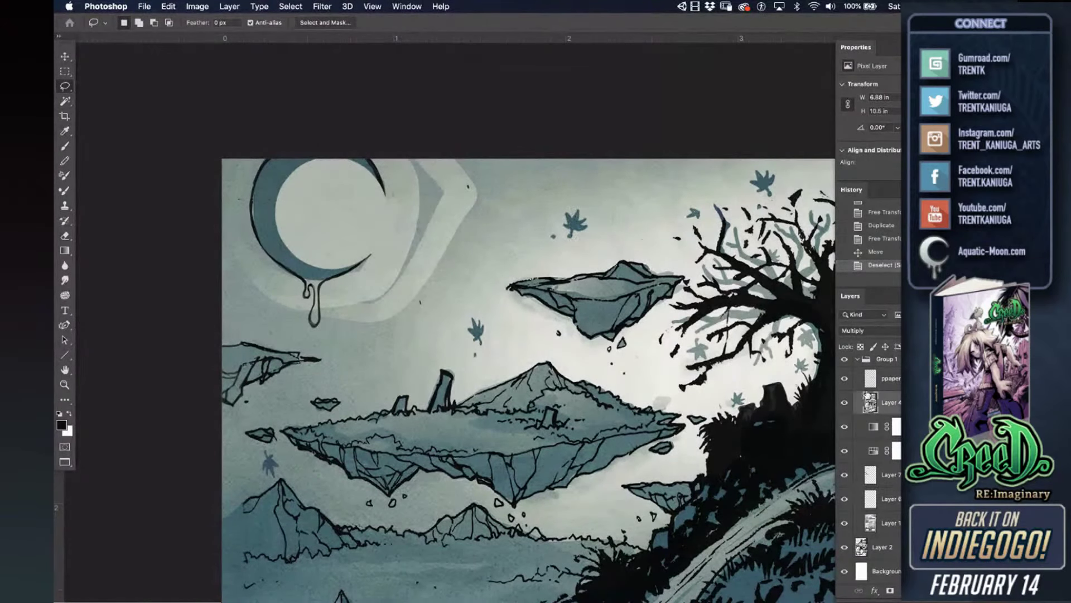
left_click(845, 379)
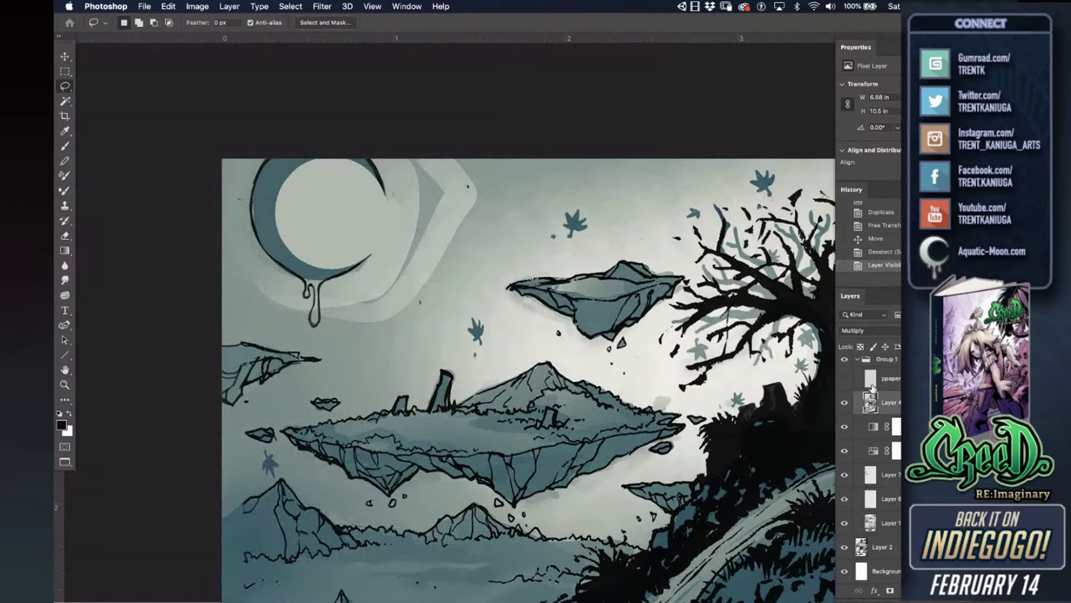
left_click(881, 385)
left_click_drag(436, 286, 404, 326)
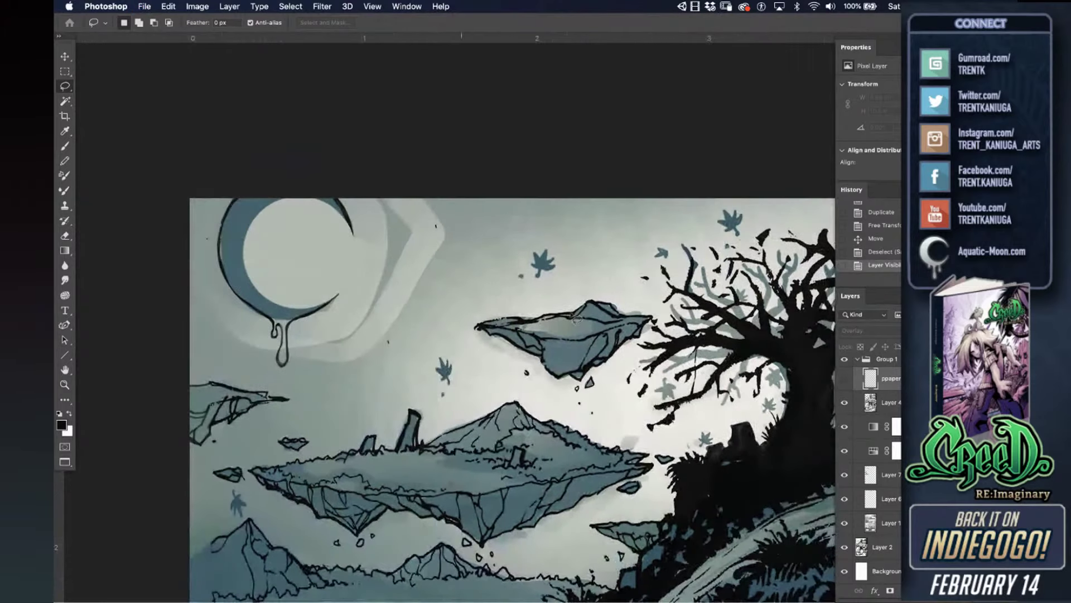
left_click(871, 402)
scroll(875, 403, "up", 1)
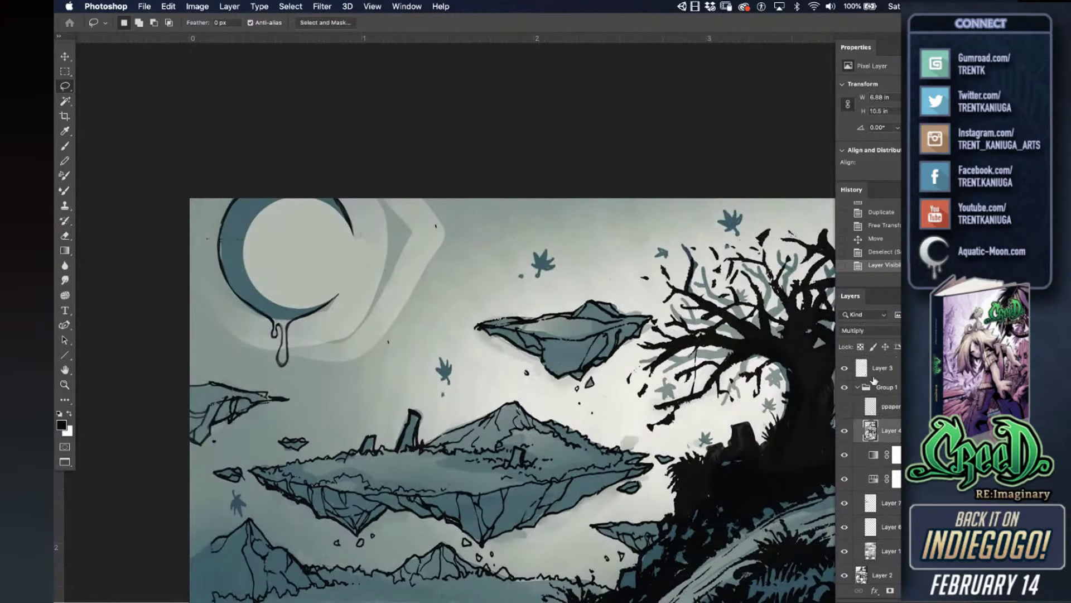
left_click(871, 408)
left_click_drag(871, 409, 875, 362)
- Toggle the visibility of Layer 3 to compare the page with and without it, and view its blend mode options
left_click(866, 389)
left_click(845, 392)
left_click(845, 392)
key("super+minus")
key("super+minus")
left_click(844, 392)
left_click(844, 392)
left_click_drag(746, 463, 513, 216)
key("super+r")
left_click(845, 392)
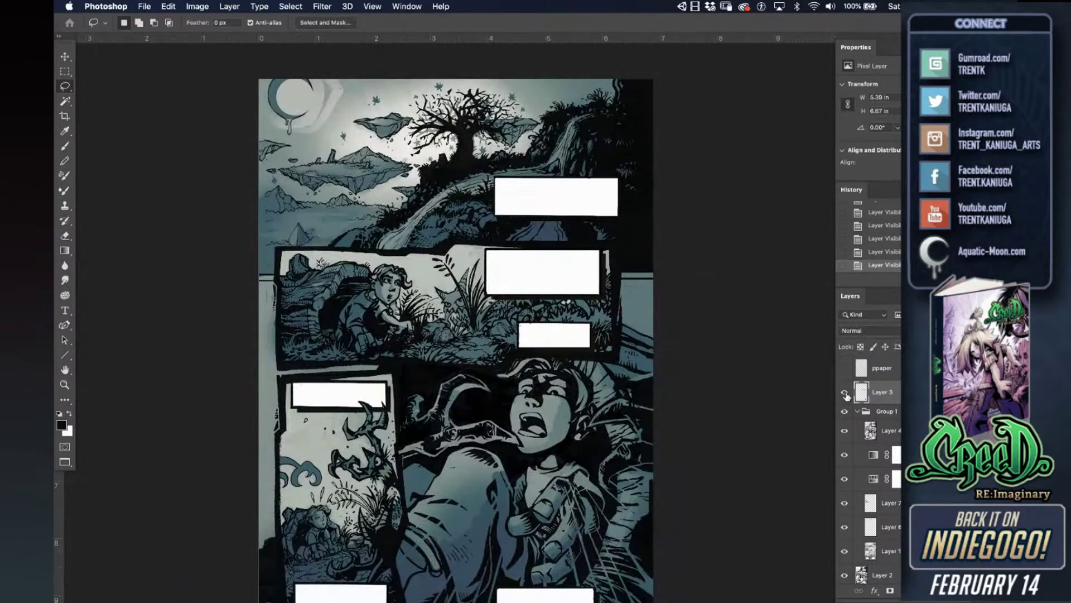
left_click(870, 332)
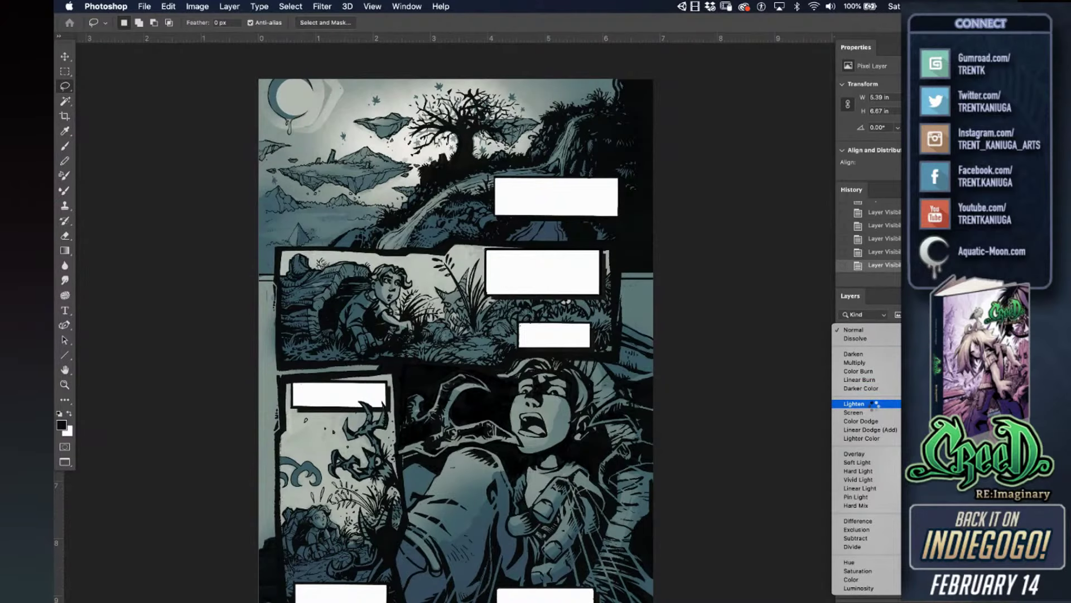
left_click(773, 373)
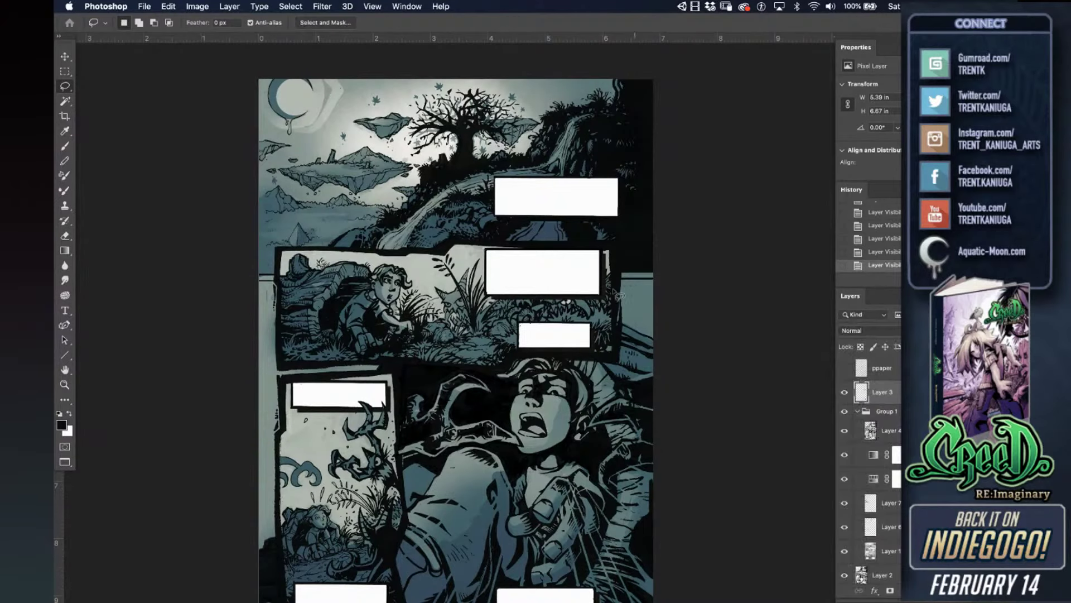
- Choose the Watercolory brush for painting on Layer 3 and reduce its size to 30 px
key("super+plus")
key("super+plus")
key("super+plus")
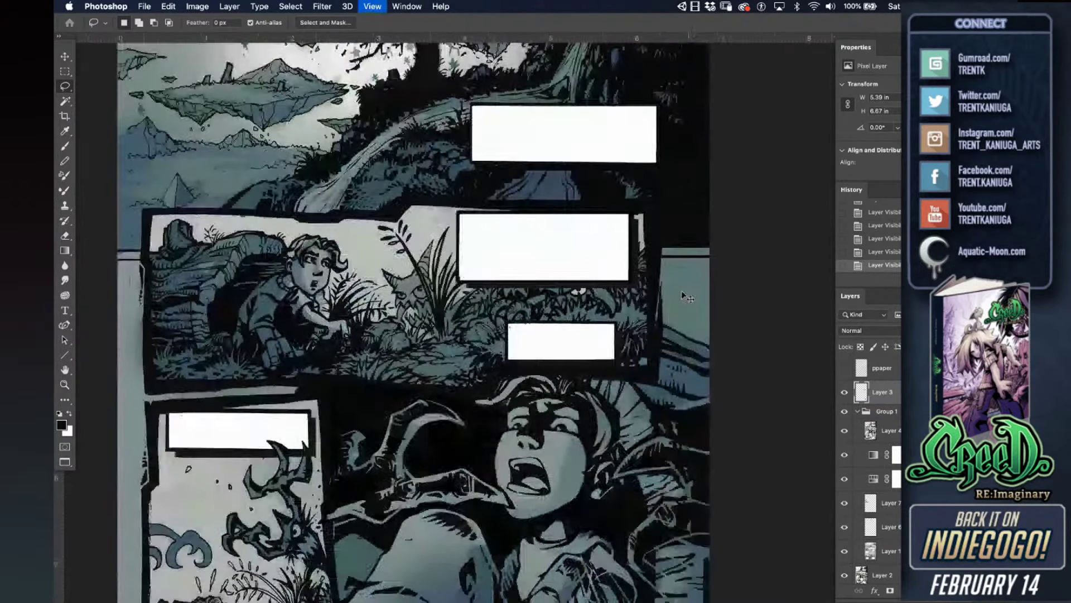
key("super+minus")
key("super+minus")
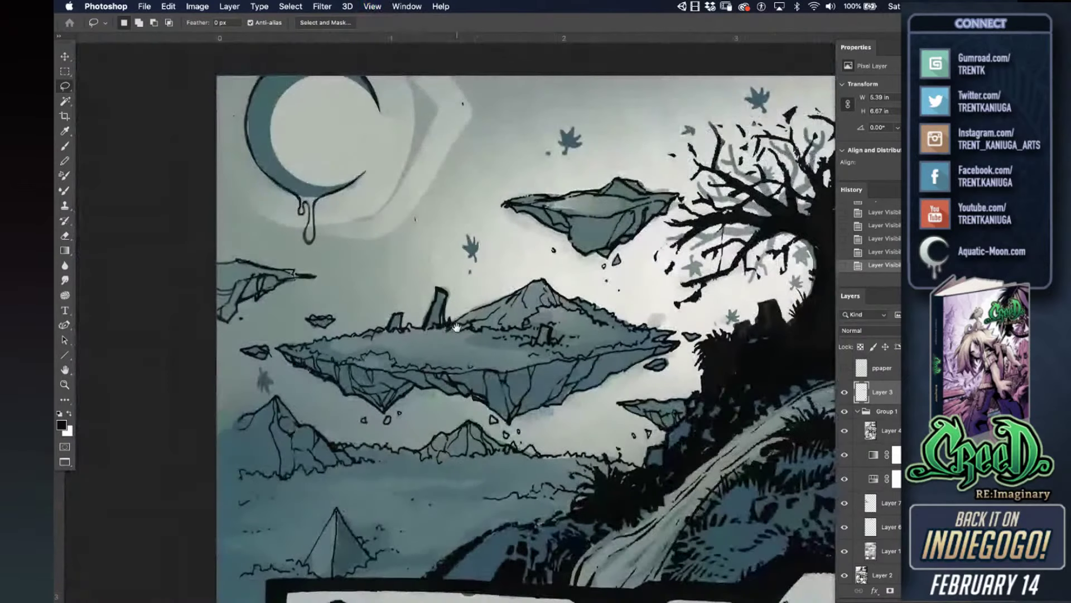
left_click(66, 147)
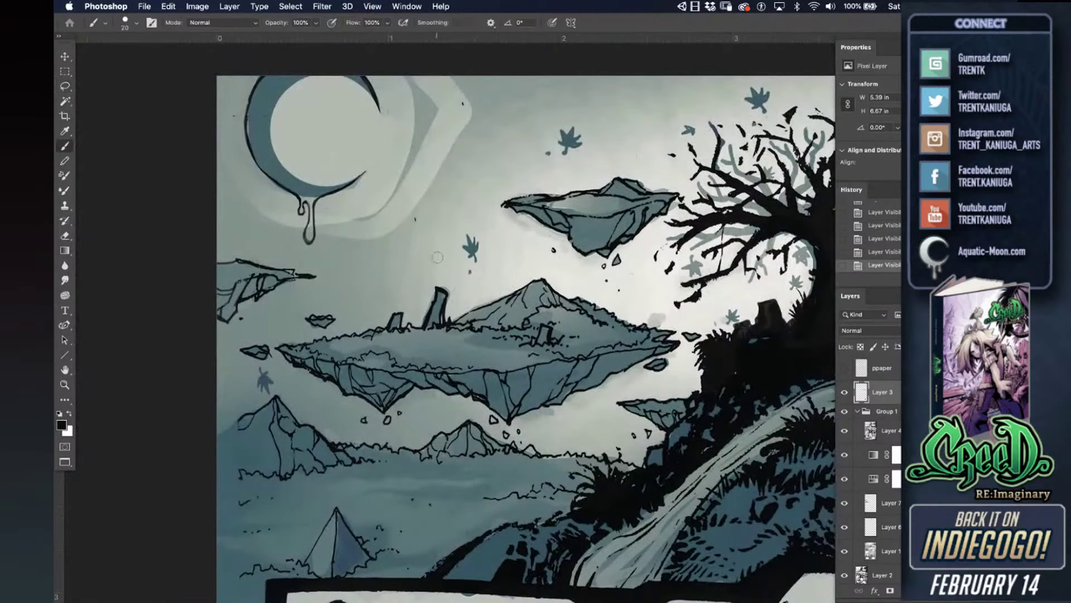
right_click(536, 264)
left_click_drag(702, 268, 705, 387)
left_click(613, 440)
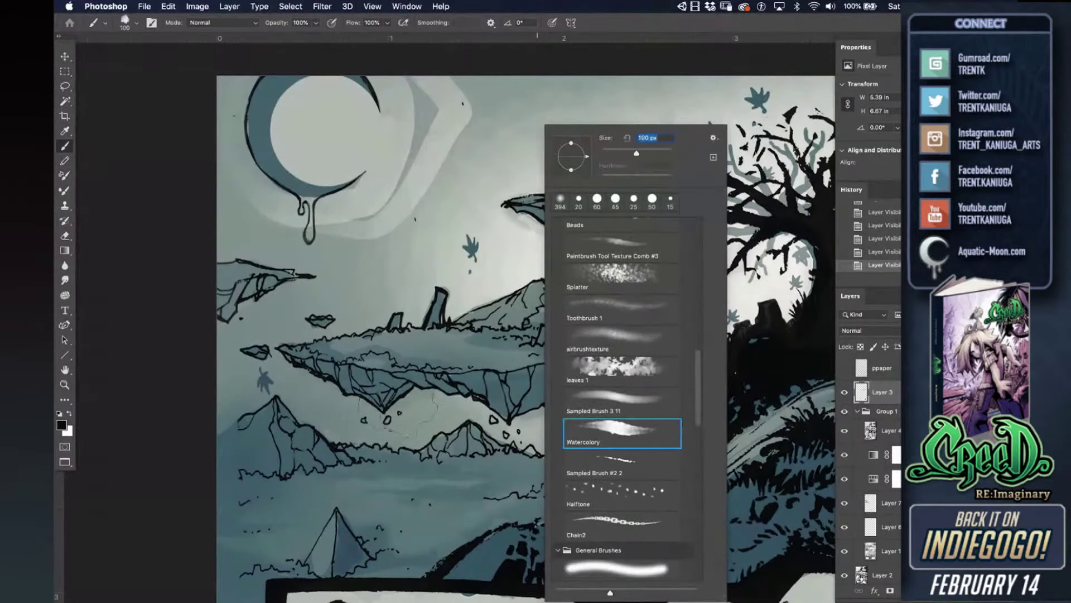
left_click(187, 436)
key("bracketleft")
key("bracketleft")
key("bracketleft")
key("bracketleft")
key("bracketleft")
key("bracketleft")
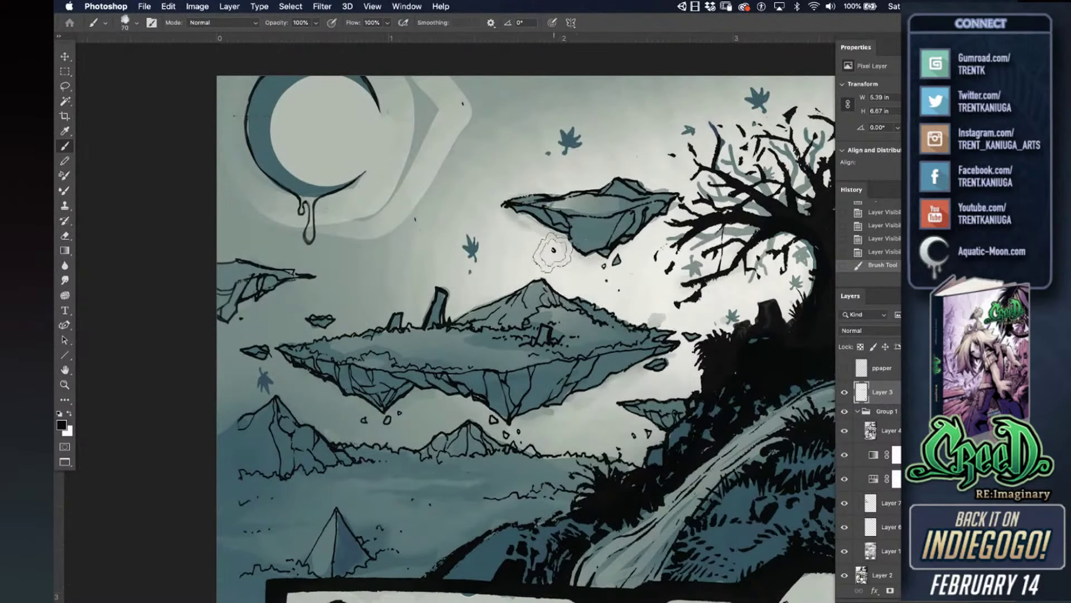
key("bracketleft")
left_click_drag(534, 346, 479, 334)
mouse_move(553, 395)
left_mouse_down()
mouse_move(402, 378)
mouse_move(536, 361)
left_mouse_up()
mouse_move(294, 329)
left_mouse_down()
mouse_move(446, 371)
mouse_move(321, 251)
left_mouse_up()
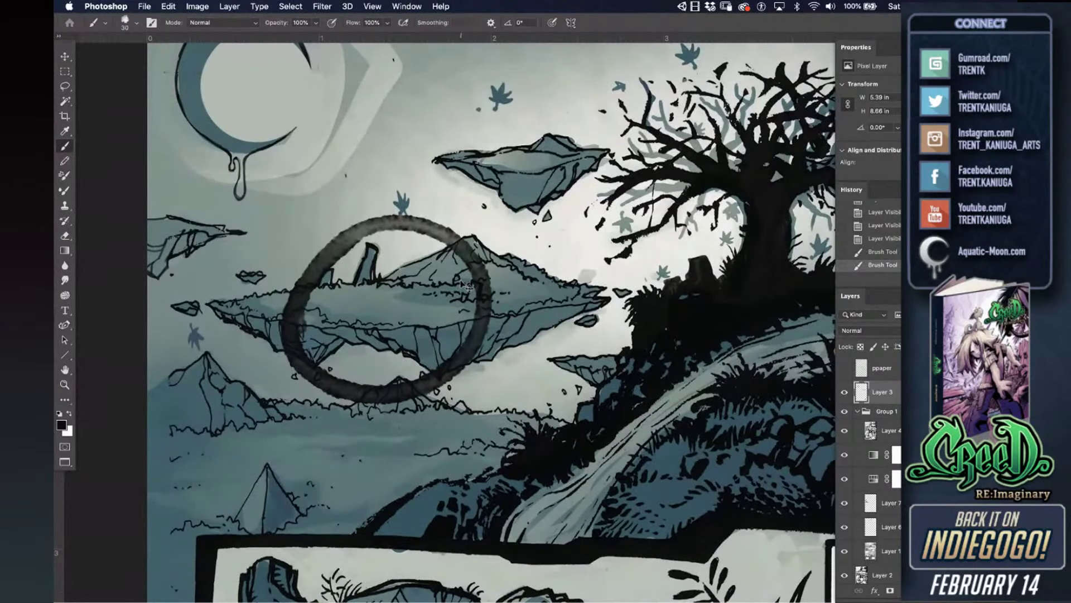
key("super+z")
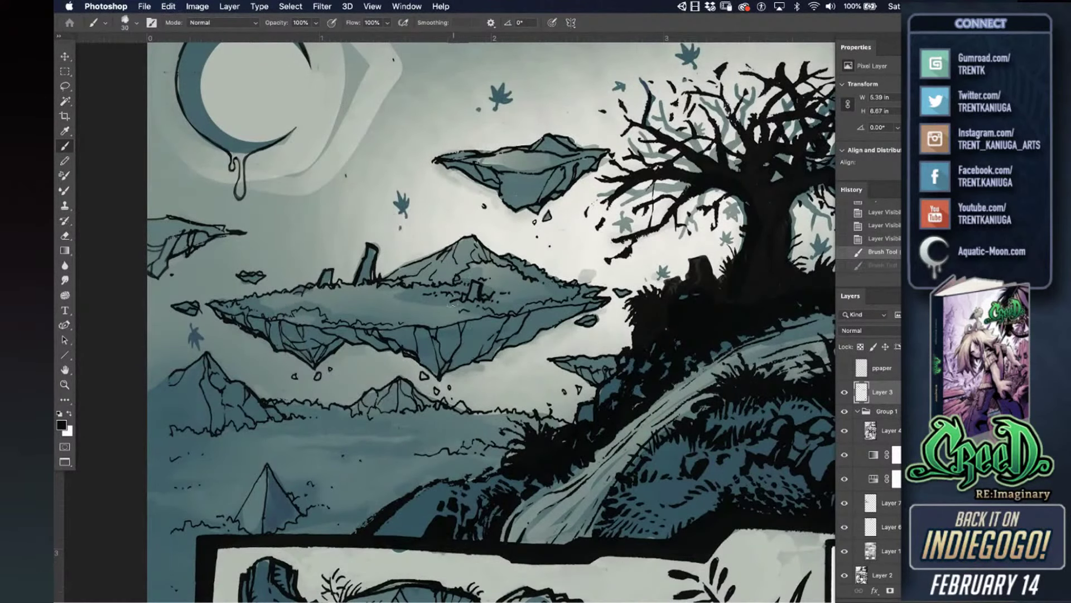
- Set the blend mode of Layer 3 to Lighten
left_click_drag(551, 341, 528, 356)
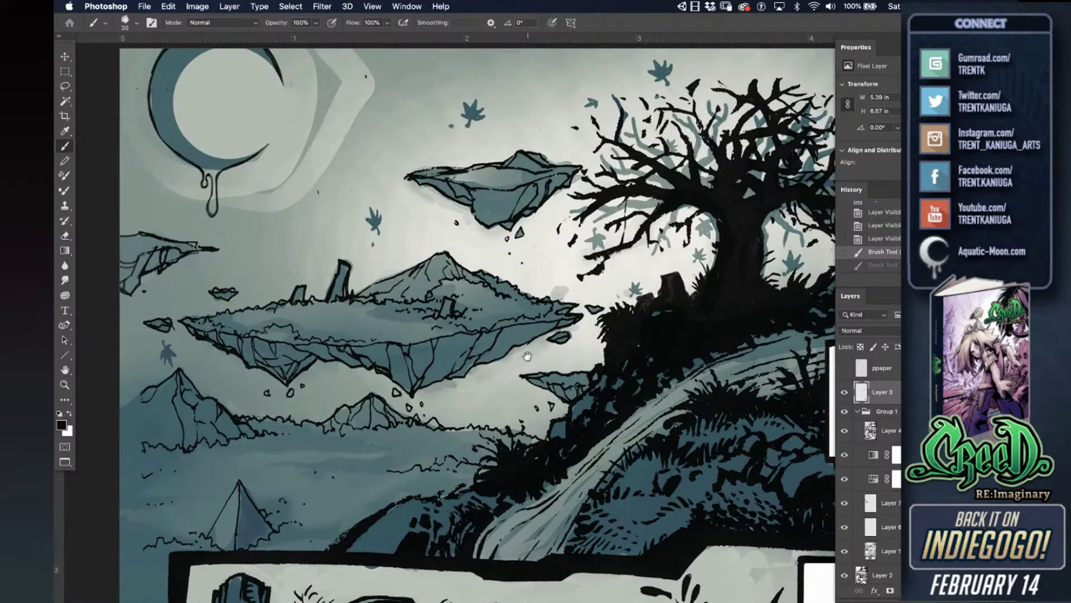
left_click_drag(418, 328, 485, 339)
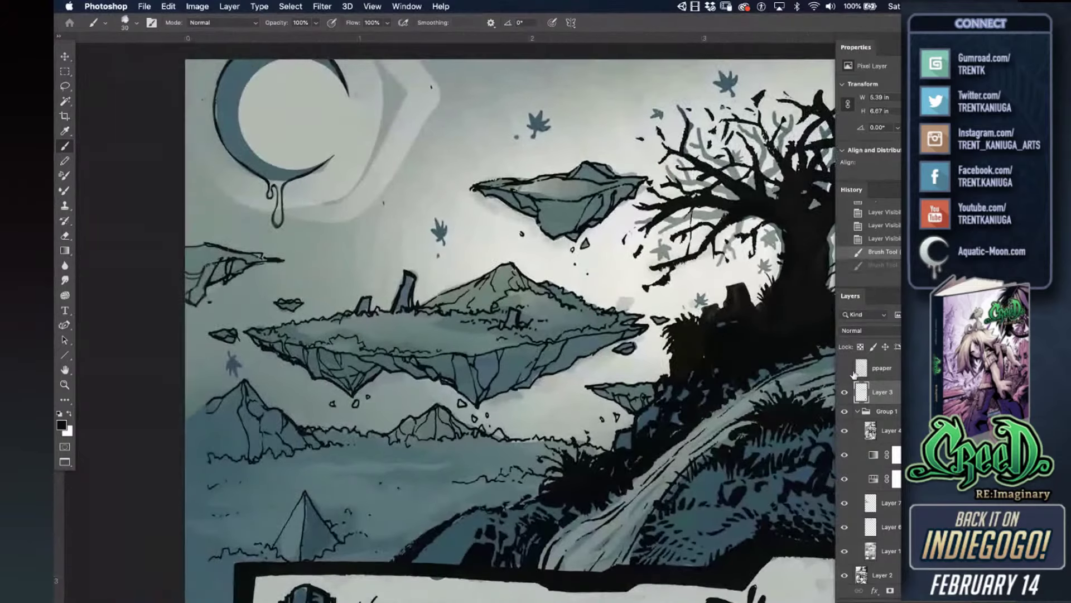
left_click(862, 332)
left_click(868, 402)
- Sample a muted teal and paint over the large floating island to lighten its black outlines
mouse_move(572, 352)
left_mouse_down()
mouse_move(528, 307)
mouse_move(544, 288)
mouse_move(549, 299)
mouse_move(614, 274)
mouse_move(424, 241)
mouse_move(229, 291)
mouse_move(234, 258)
left_mouse_up()
left_click(531, 304, "alt")
mouse_move(207, 287)
left_mouse_down()
mouse_move(237, 301)
mouse_move(170, 290)
left_mouse_up()
mouse_move(269, 301)
left_mouse_down()
mouse_move(230, 307)
mouse_move(335, 335)
mouse_move(380, 321)
mouse_move(415, 327)
left_mouse_up()
mouse_move(390, 368)
left_mouse_down()
mouse_move(357, 388)
mouse_move(434, 311)
mouse_move(427, 365)
mouse_move(512, 306)
left_mouse_up()
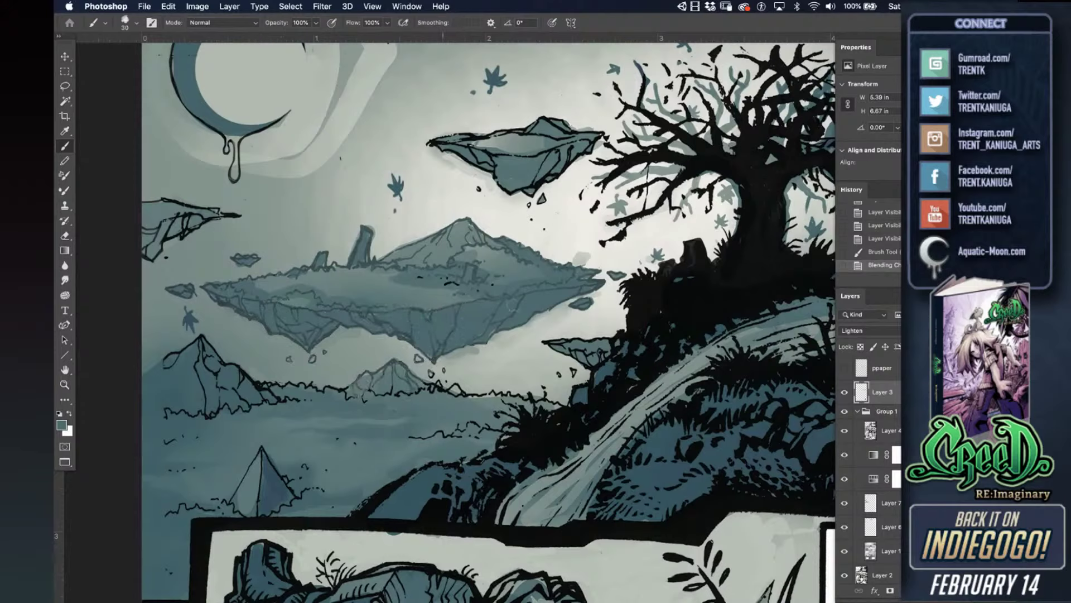
- Lighten the line art of the distant mountains, the pyramid and the ground below the large floating island
mouse_move(424, 387)
left_mouse_down()
mouse_move(553, 403)
mouse_move(427, 437)
left_mouse_up()
left_click_drag(342, 393, 207, 407)
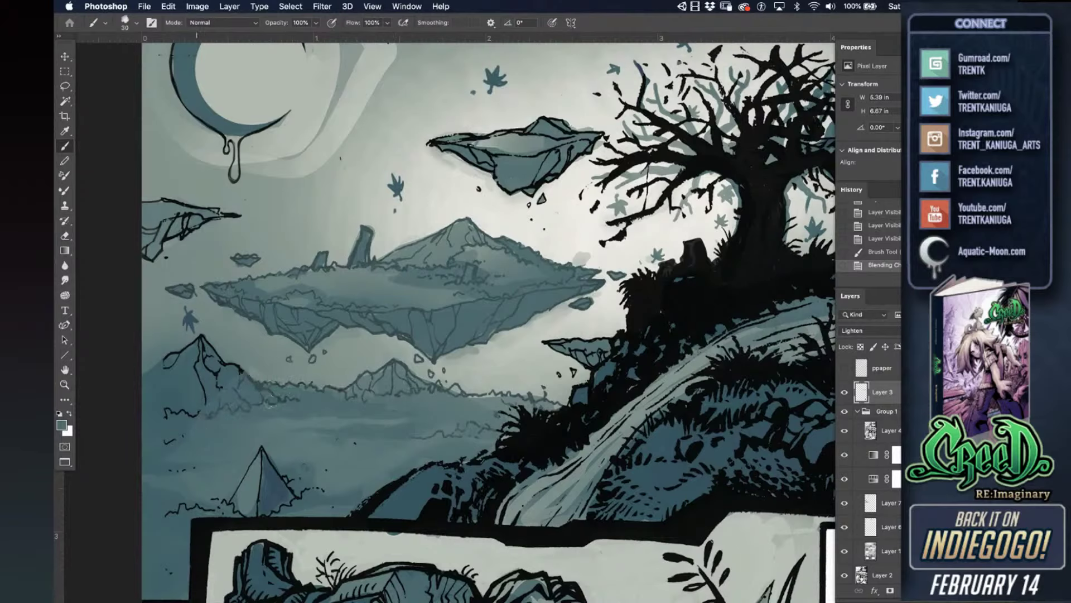
mouse_move(271, 365)
left_mouse_down()
mouse_move(170, 437)
mouse_move(166, 407)
mouse_move(136, 400)
mouse_move(171, 422)
left_mouse_up()
mouse_move(261, 447)
left_mouse_down()
mouse_move(273, 467)
mouse_move(240, 491)
mouse_move(282, 512)
mouse_move(301, 489)
left_mouse_up()
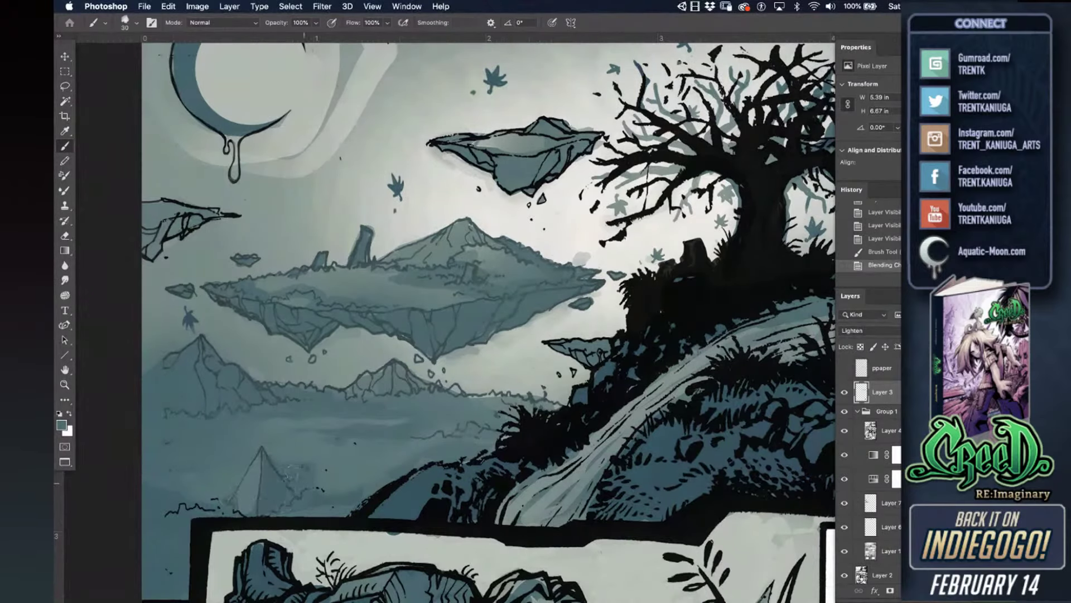
left_click_drag(241, 505, 167, 505)
- Lighten the outlines of the small floating island beside the tree and the island at the panel's left edge
mouse_move(432, 143)
left_mouse_down()
mouse_move(474, 152)
mouse_move(498, 182)
left_mouse_up()
mouse_move(558, 130)
left_mouse_down()
mouse_move(603, 142)
mouse_move(527, 195)
mouse_move(502, 187)
left_mouse_up()
mouse_move(240, 214)
left_mouse_down()
mouse_move(149, 255)
mouse_move(164, 200)
left_mouse_up()
- Paint over the black outlines of the crescent moon and its drip to soften them into the sky
left_click_drag(269, 196, 350, 246)
left_click_drag(372, 307, 364, 300)
left_click_drag(302, 329, 324, 365)
mouse_move(288, 304)
left_mouse_down()
mouse_move(263, 262)
mouse_move(276, 201)
left_mouse_up()
mouse_move(377, 202)
left_mouse_down()
mouse_move(358, 208)
mouse_move(402, 235)
left_mouse_up()
left_click_drag(367, 301, 373, 331)
- Sample pale sky tones and paint loose strokes over the moon's halo and wispy clouds to its right
left_click(403, 323, "alt")
mouse_move(391, 333)
left_mouse_down()
mouse_move(425, 292)
mouse_move(378, 341)
mouse_move(430, 270)
left_mouse_up()
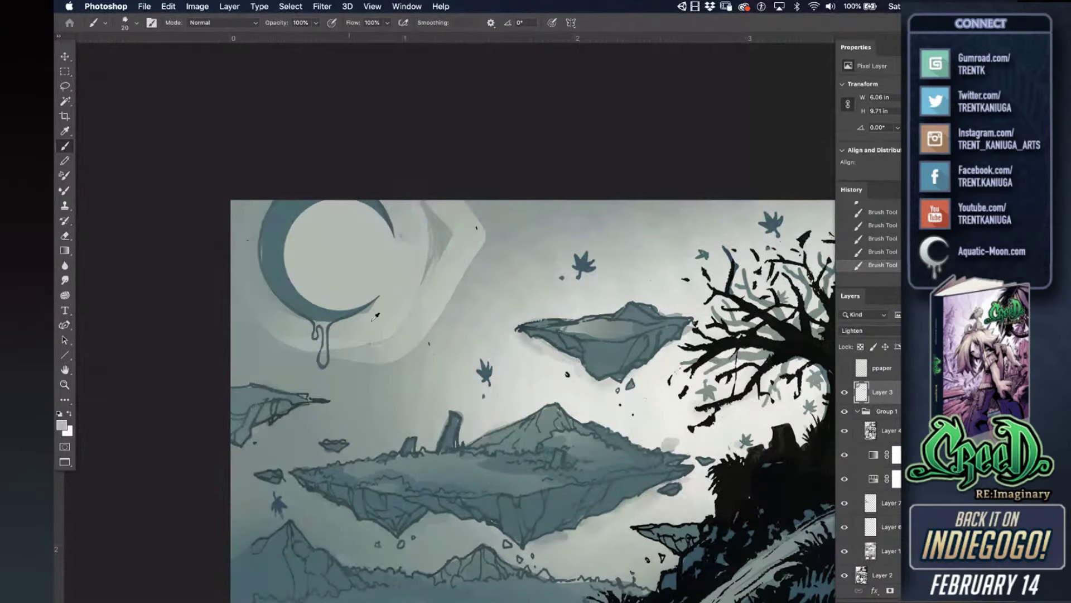
mouse_move(370, 370)
left_mouse_down()
mouse_move(393, 365)
mouse_move(332, 379)
left_mouse_up()
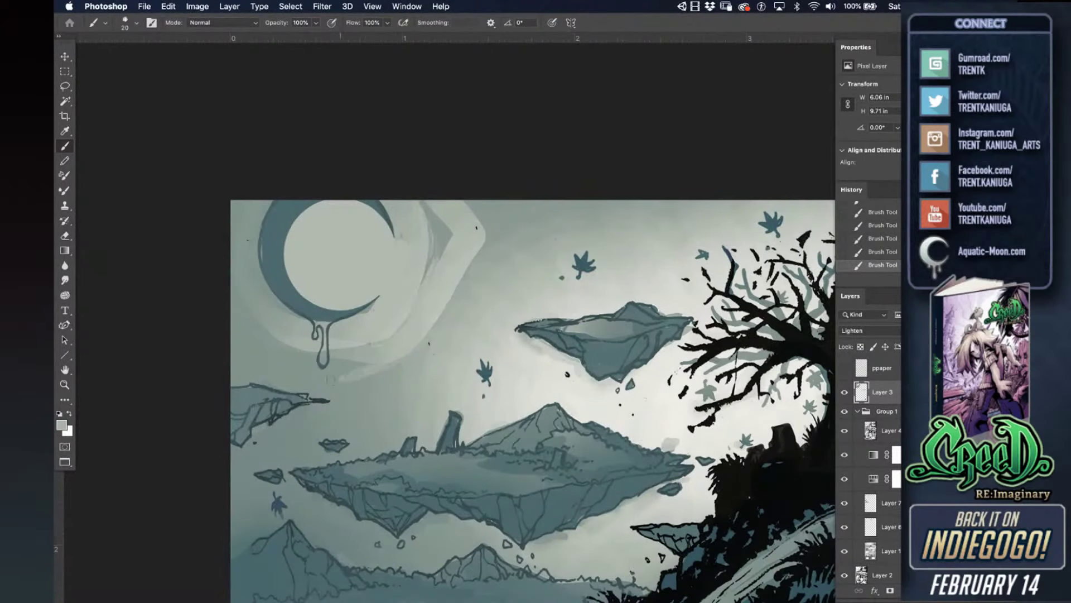
left_click(457, 278, "alt")
mouse_move(437, 317)
left_mouse_down()
mouse_move(472, 271)
mouse_move(488, 270)
mouse_move(469, 292)
mouse_move(519, 263)
mouse_move(548, 217)
mouse_move(550, 228)
left_mouse_up()
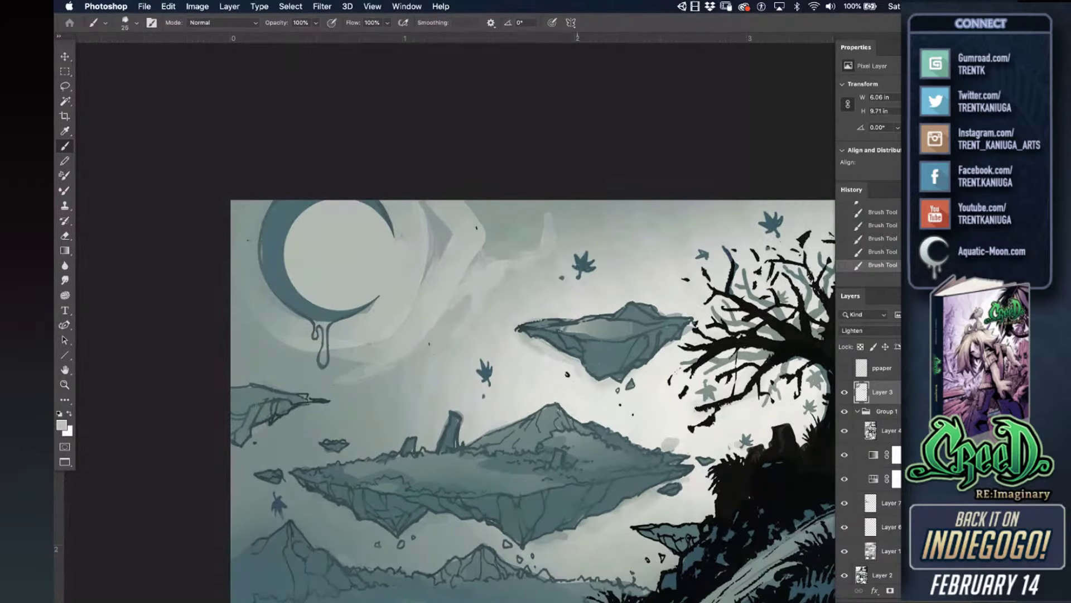
left_click_drag(509, 257, 536, 230)
left_click_drag(518, 208, 545, 200)
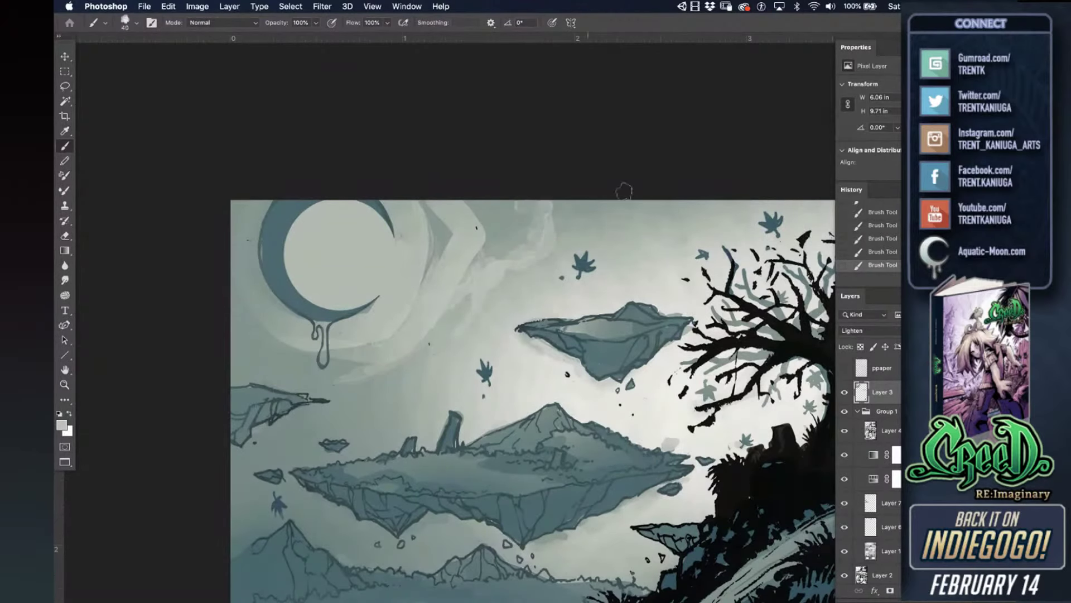
- Soften the line art of the floating island behind the tree's right branches with a sampled teal, undoing one stray stroke
left_click_drag(588, 483, 460, 335)
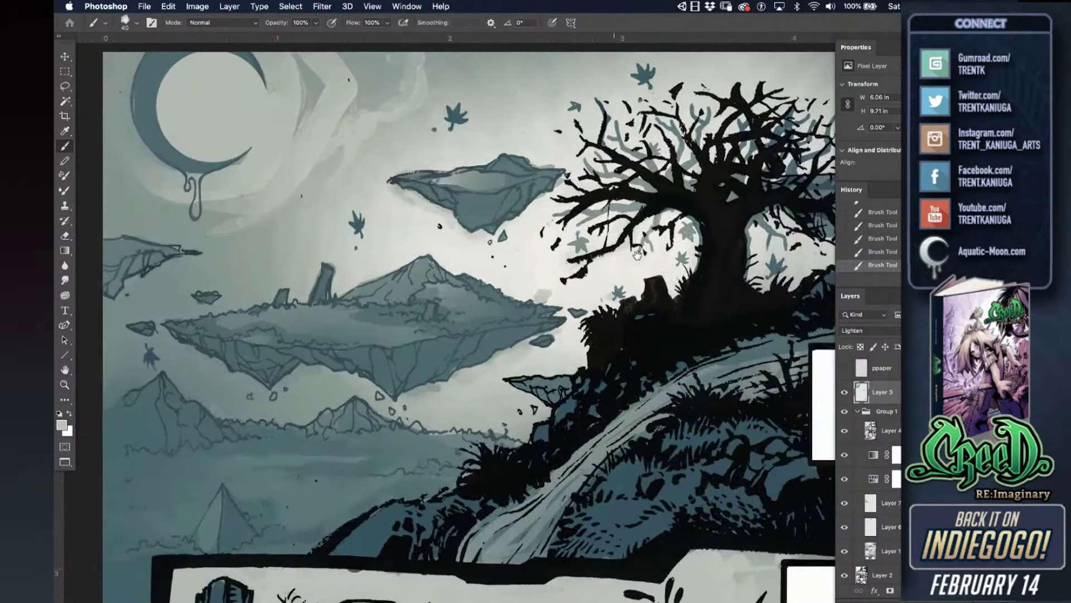
scroll(583, 262, "right", 4)
scroll(583, 262, "up", 1)
key("bracketleft")
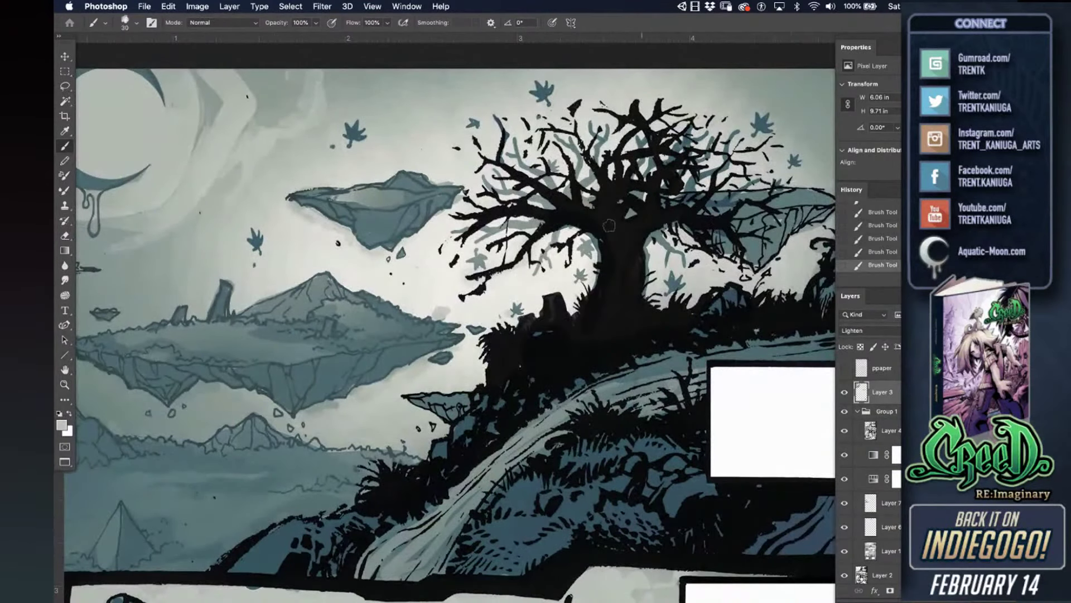
scroll(720, 290, "right", 2)
scroll(720, 290, "up", 1)
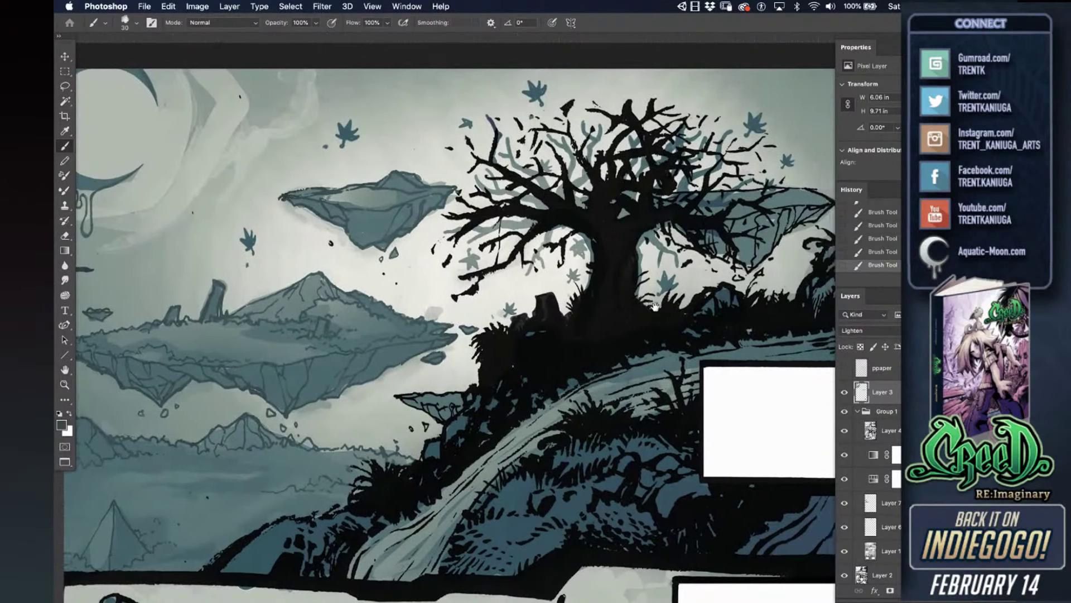
left_click_drag(697, 273, 759, 220)
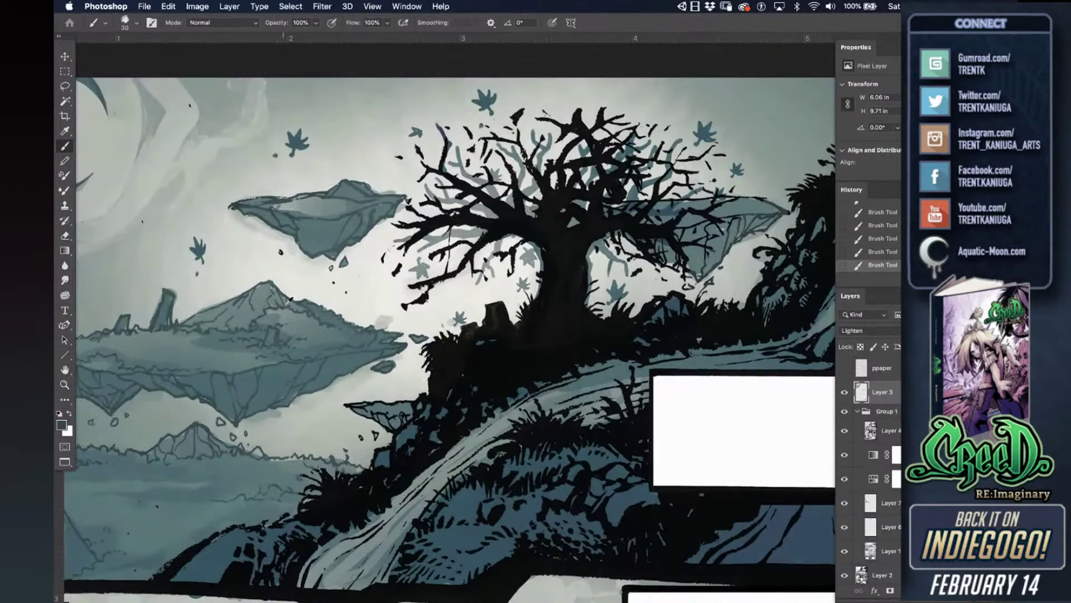
left_click(171, 289, "alt")
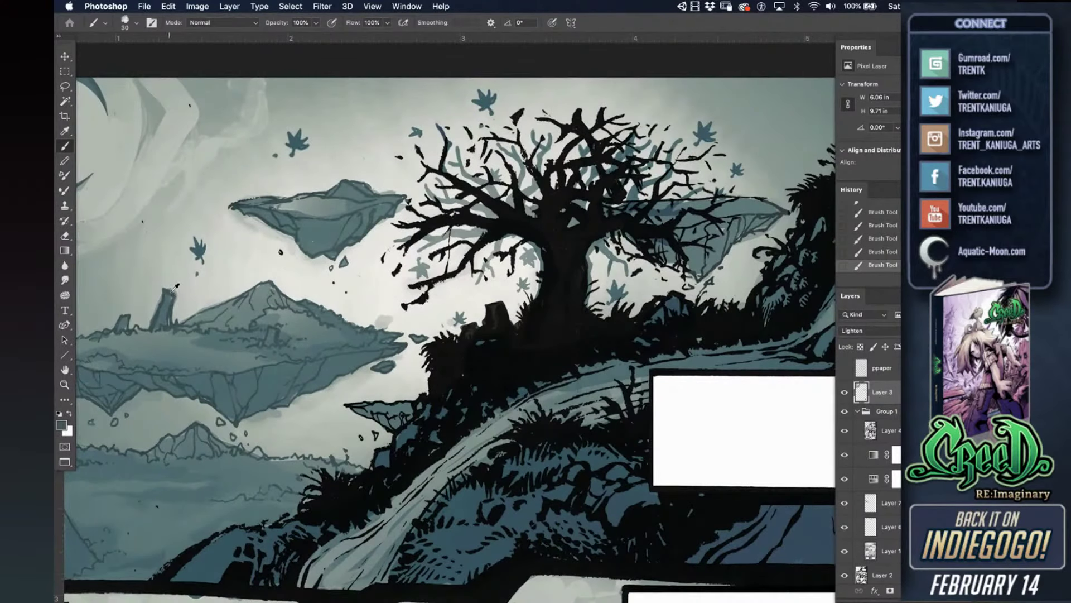
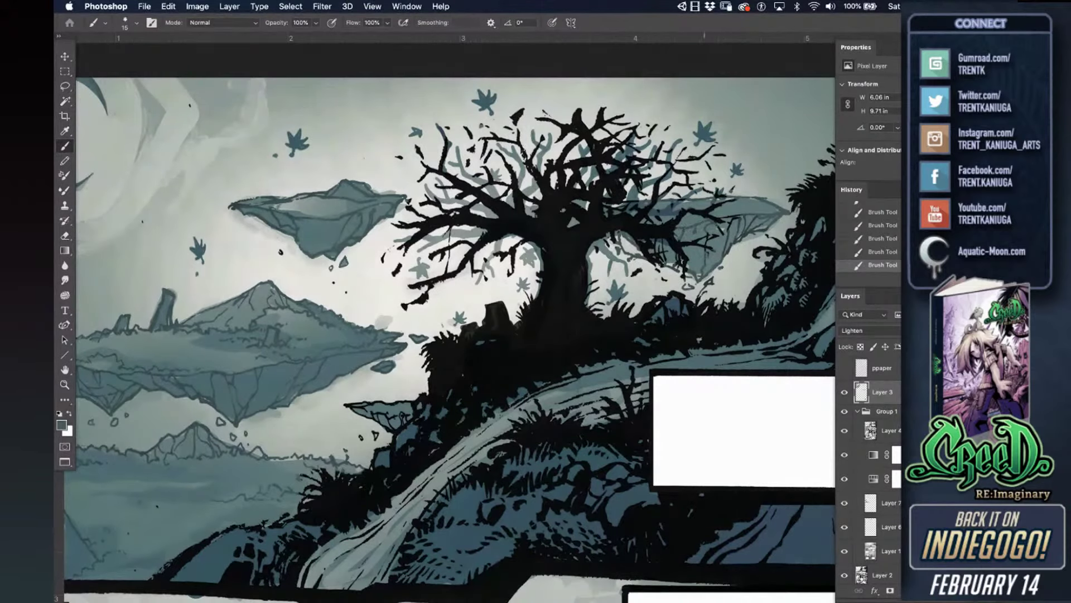
key("super+z")
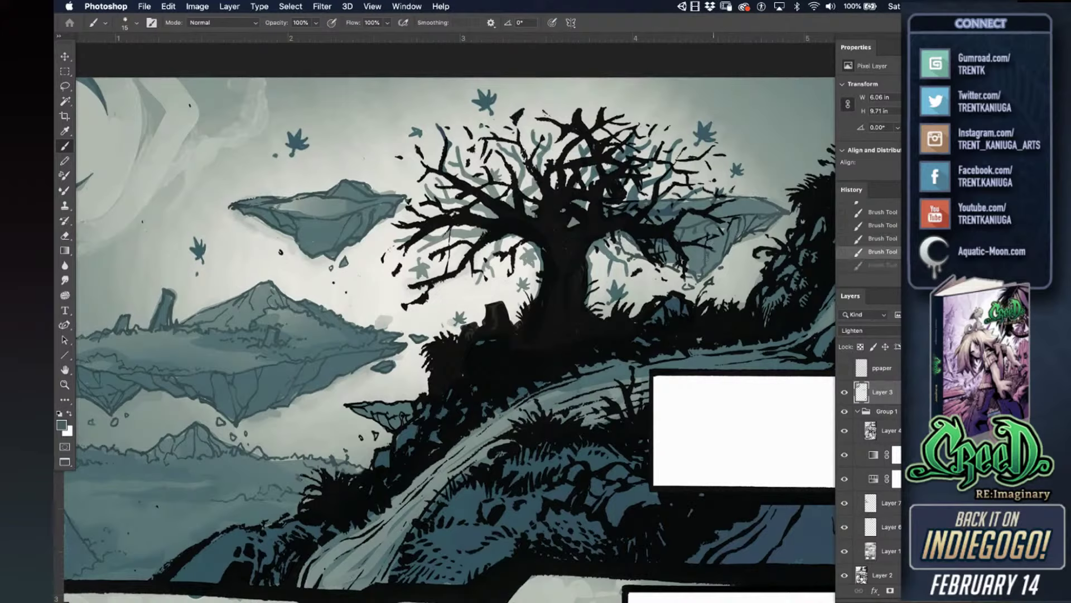
left_click_drag(727, 251, 753, 226)
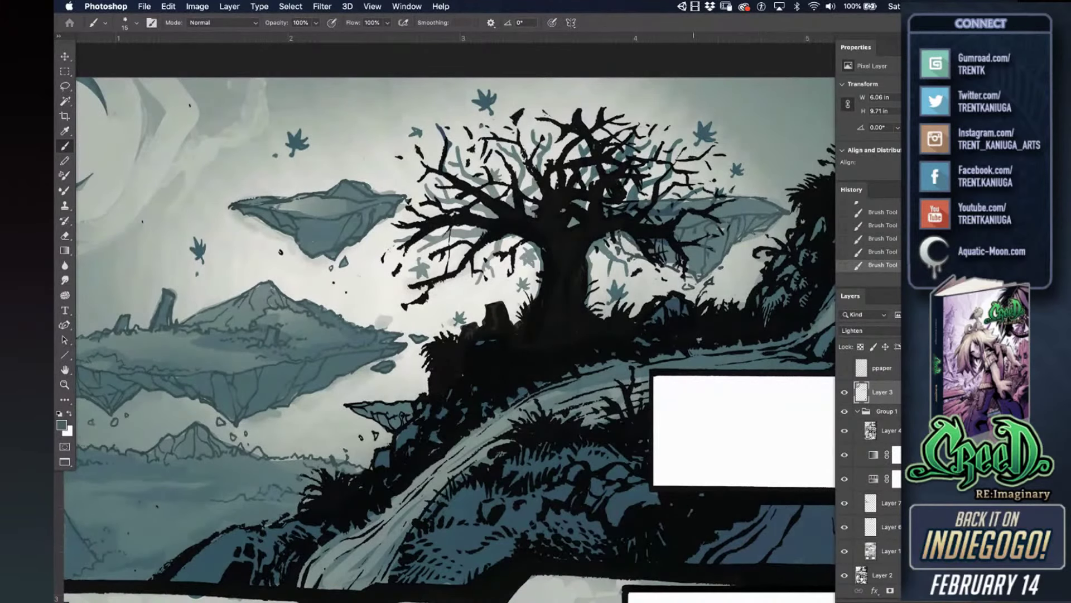
- Add a new layer above Layer 3 and touch up the floating island behind the tree's right branches with sampled colours
left_click_drag(600, 302, 600, 357)
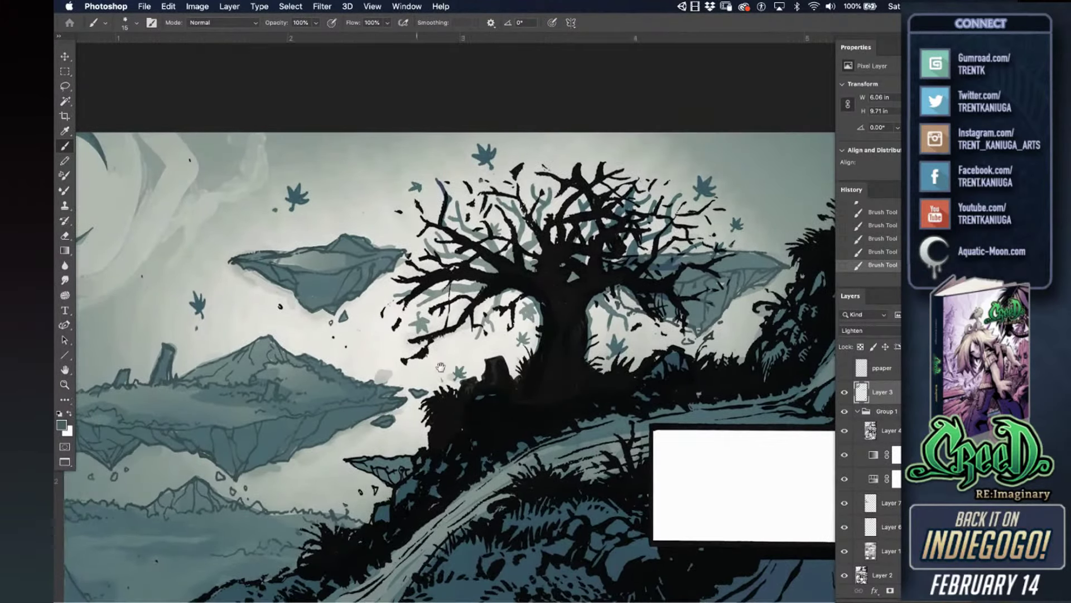
left_click_drag(344, 398, 475, 376)
left_click_drag(608, 339, 457, 325)
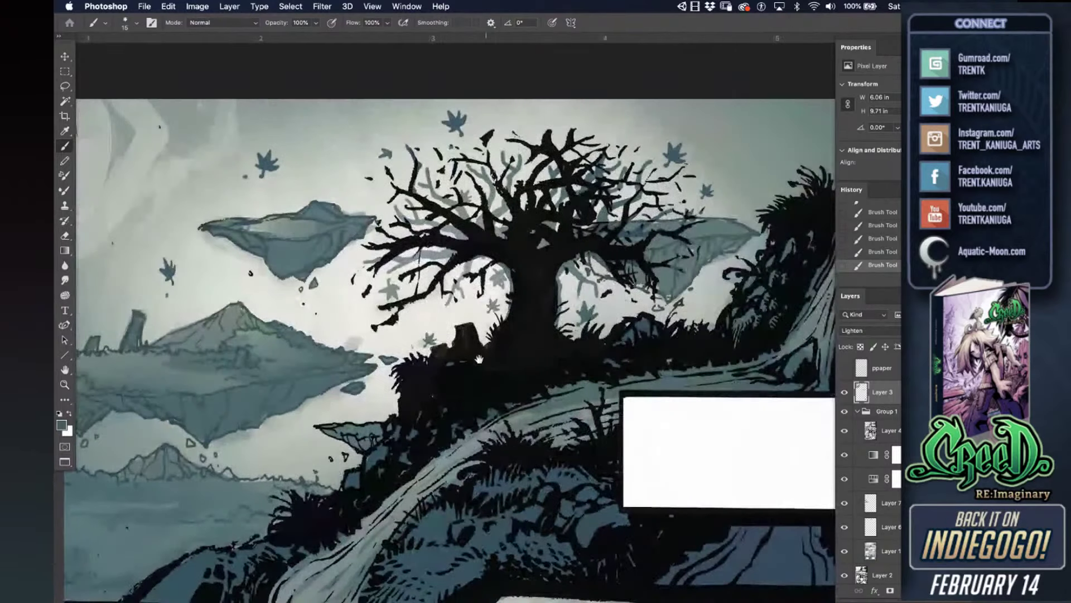
left_click_drag(338, 319, 399, 283)
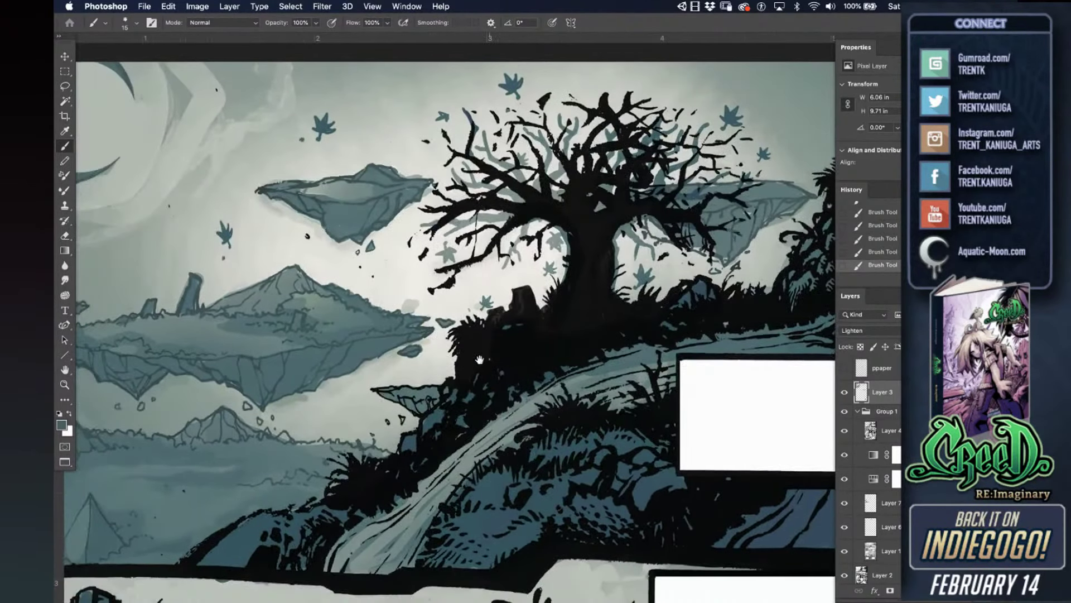
left_click_drag(544, 346, 579, 332)
scroll(710, 302, "right", 2)
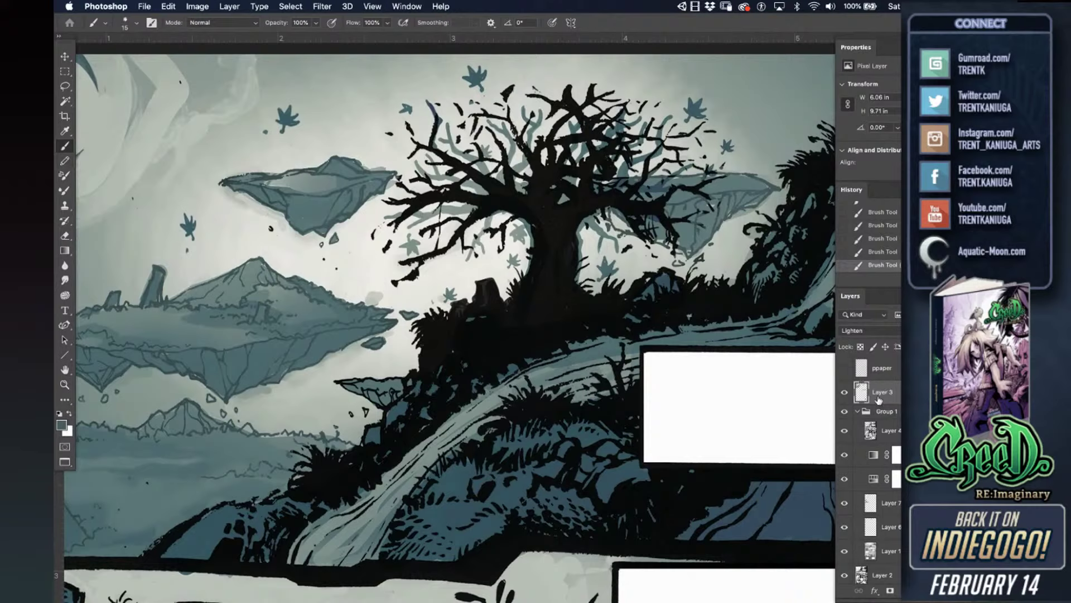
key("super+shift+n")
key("Return")
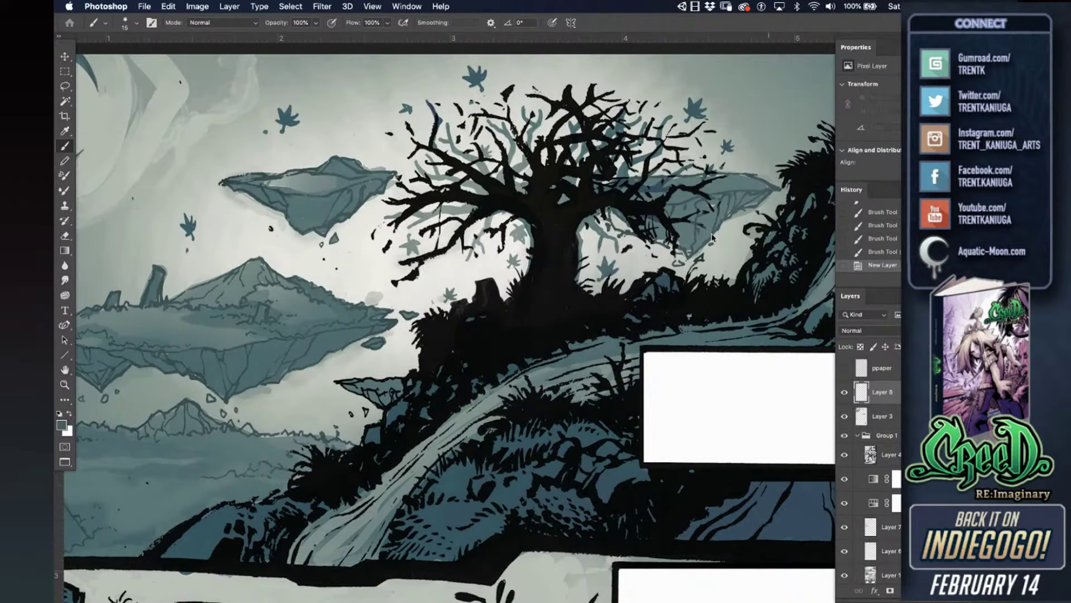
left_click(720, 205)
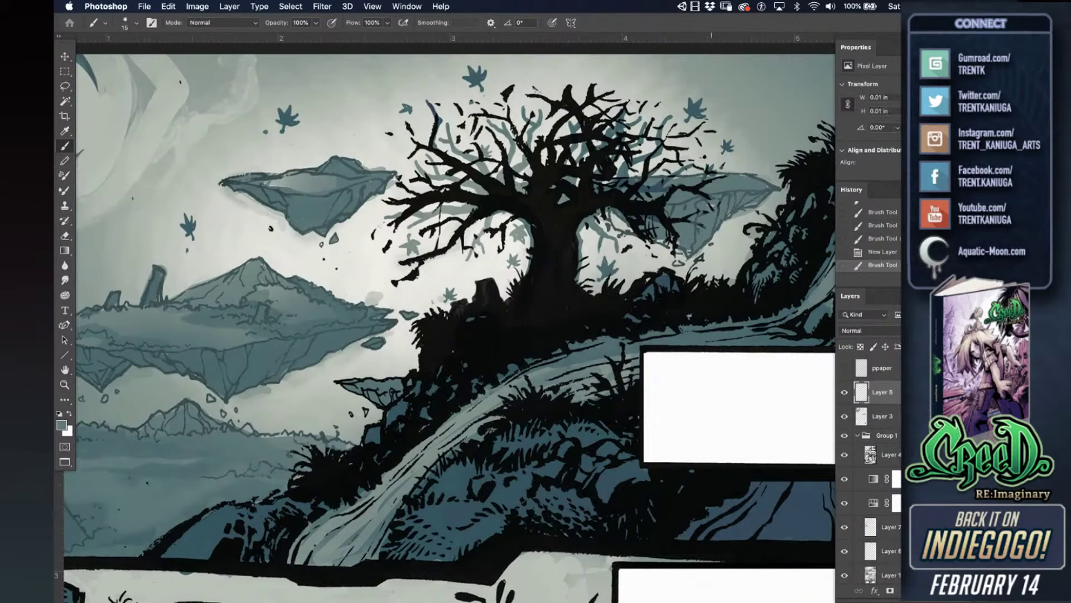
mouse_move(719, 202)
left_mouse_down()
mouse_move(700, 224)
mouse_move(734, 174)
left_mouse_up()
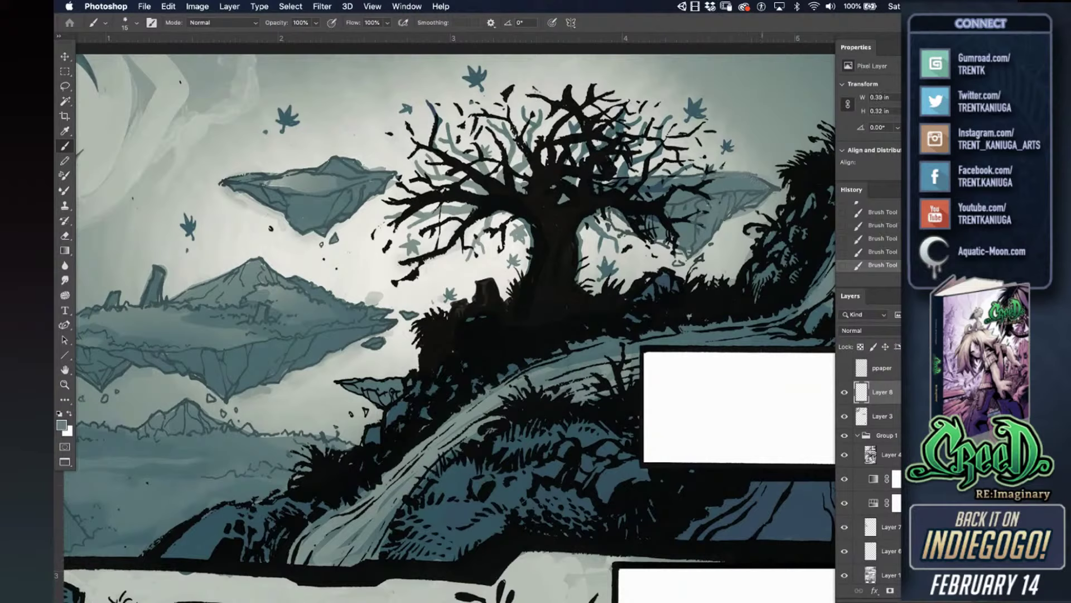
left_click(738, 222, "alt")
left_click_drag(751, 208, 778, 189)
left_click(776, 200, "alt")
- Clean up the tips of the small floating island left of the tree with sampled sky colour and save the page
left_click(378, 157, "alt")
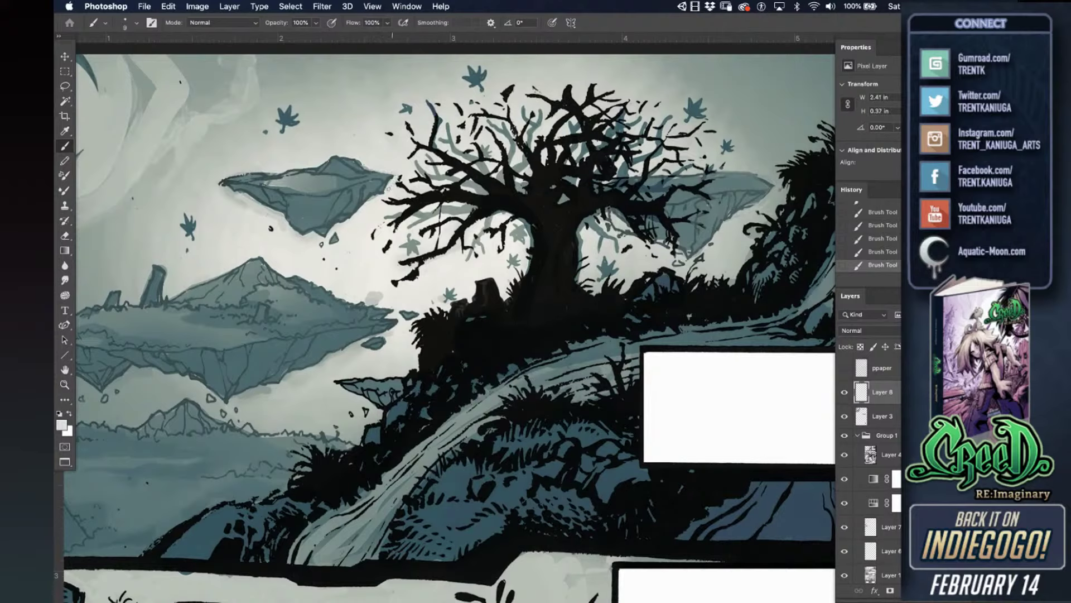
left_click_drag(384, 192, 371, 206)
left_click_drag(221, 187, 220, 183)
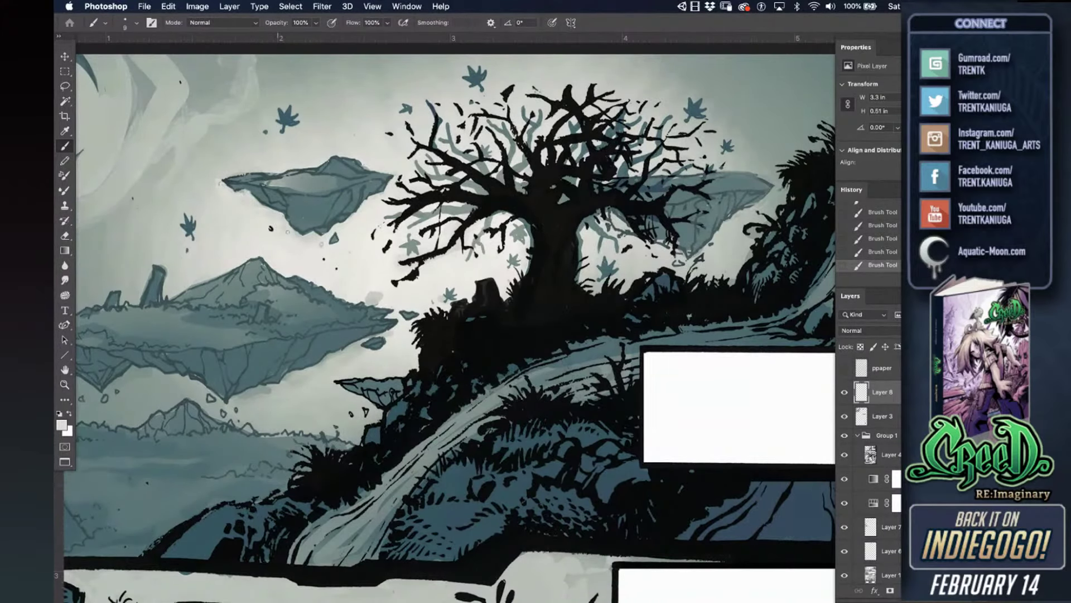
scroll(335, 254, "down", 3)
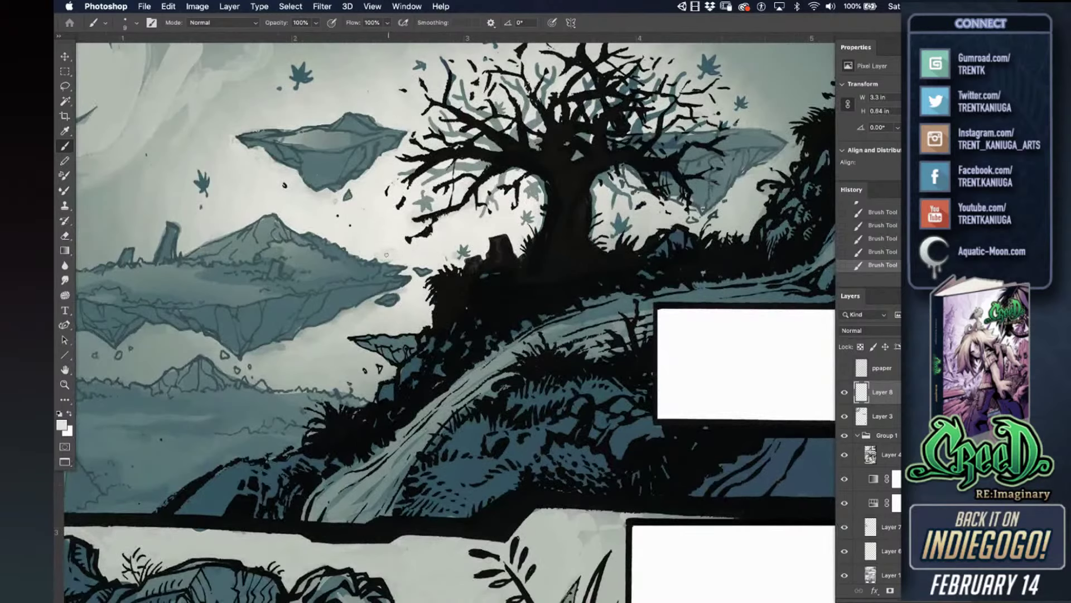
key("super+s")
scroll(437, 272, "down", 2)
scroll(437, 273, "left", 2)
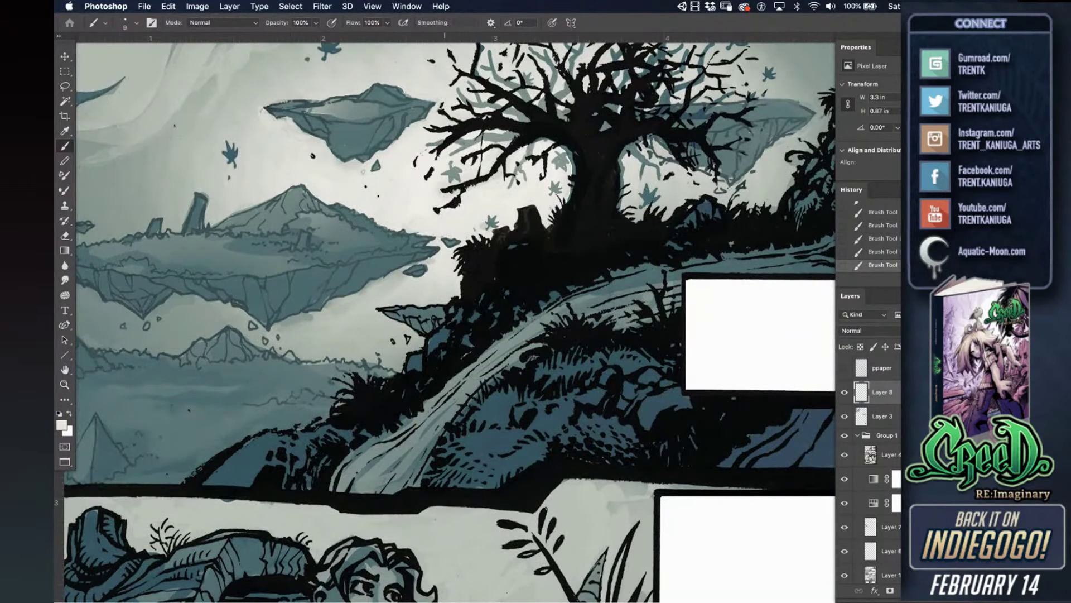
- Touch up the sky and small rocks off the large floating island's tip nearest the cliff, sampling nearby tones
left_click_drag(453, 236, 458, 243)
mouse_move(438, 248)
left_mouse_down()
mouse_move(425, 247)
mouse_move(434, 260)
left_mouse_up()
left_click_drag(302, 272, 359, 235)
left_click(377, 282, "alt")
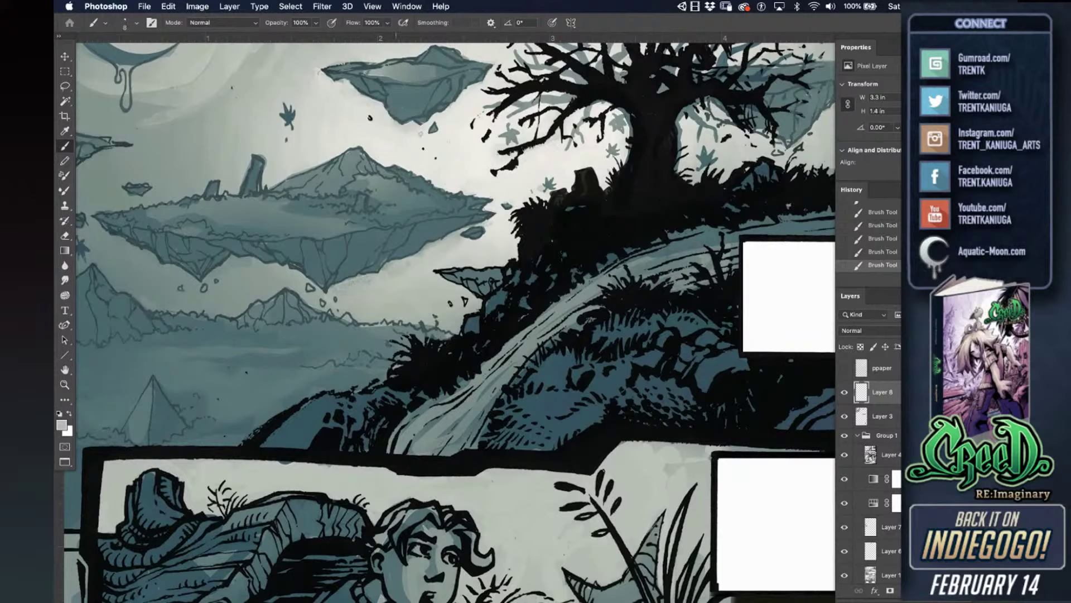
left_click(251, 271, "alt")
- Select Layer 3, and toggle Layer 3 and Layer 7 off and on to check what each contributes to the art
scroll(365, 282, "left", 6)
scroll(365, 282, "up", 3)
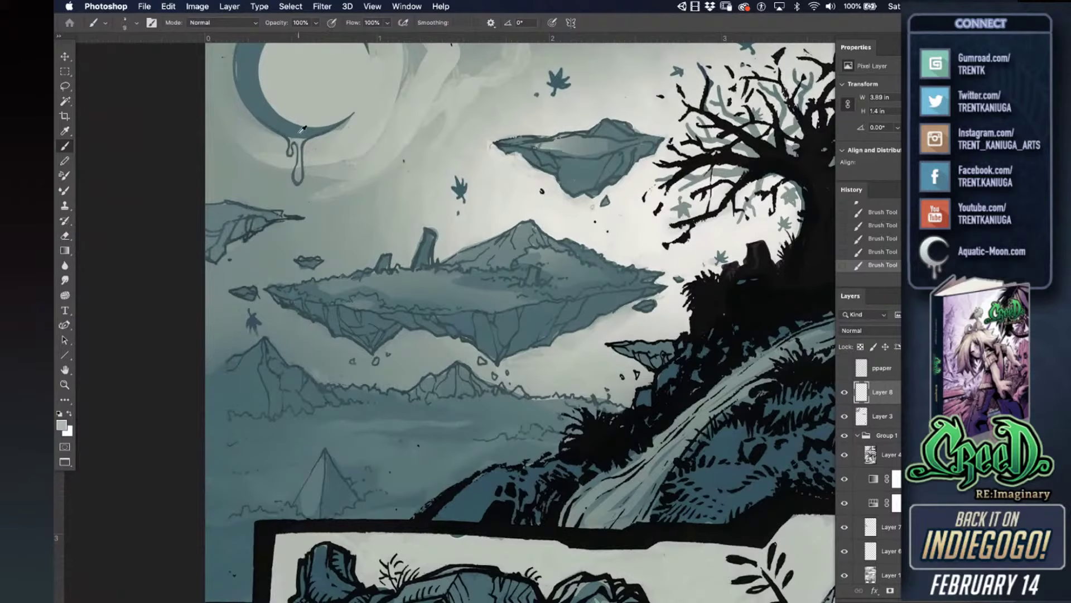
left_click_drag(412, 175, 449, 318)
left_click(291, 189, "alt")
left_click(871, 415)
left_click(845, 416)
left_click(845, 417)
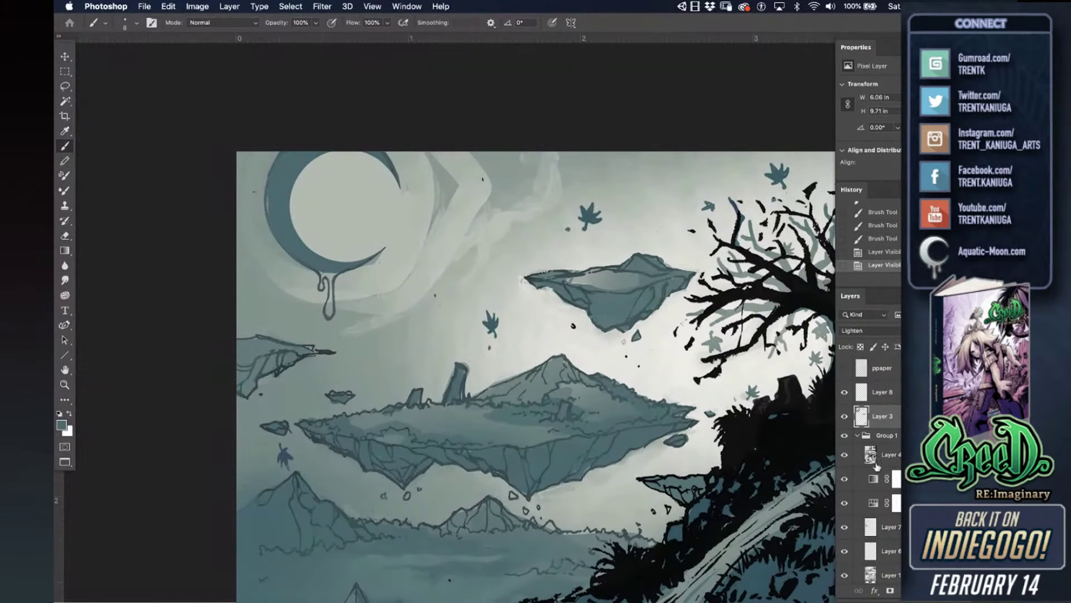
left_click(844, 527)
left_click(845, 526)
- Copy the crescent moon with its drips from Layer 3 and paste it onto its own layer
key("m")
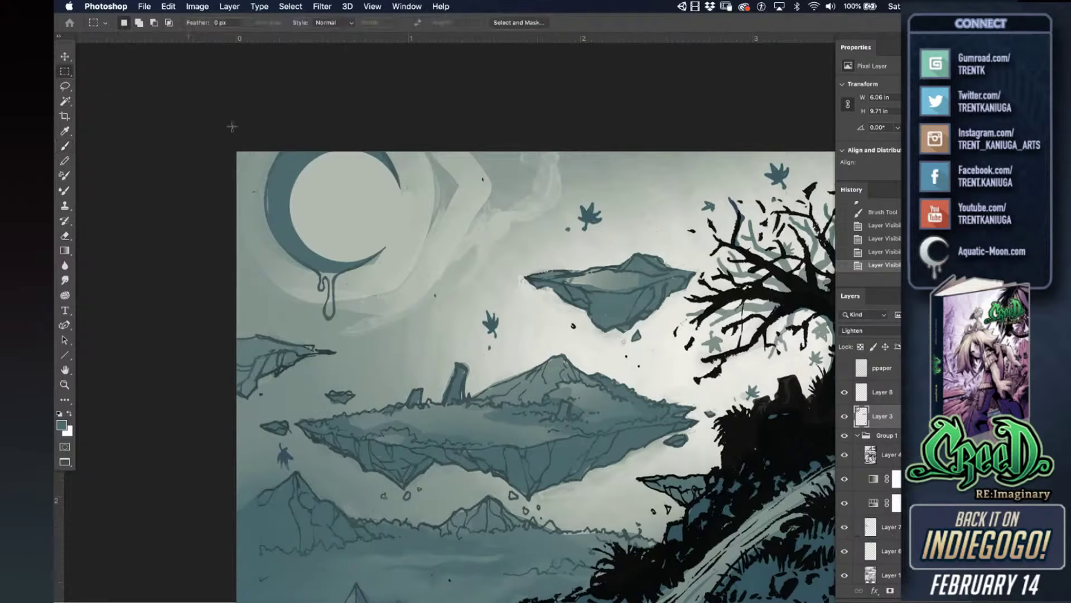
left_click_drag(412, 151, 267, 325)
key("super+c")
key("super+v")
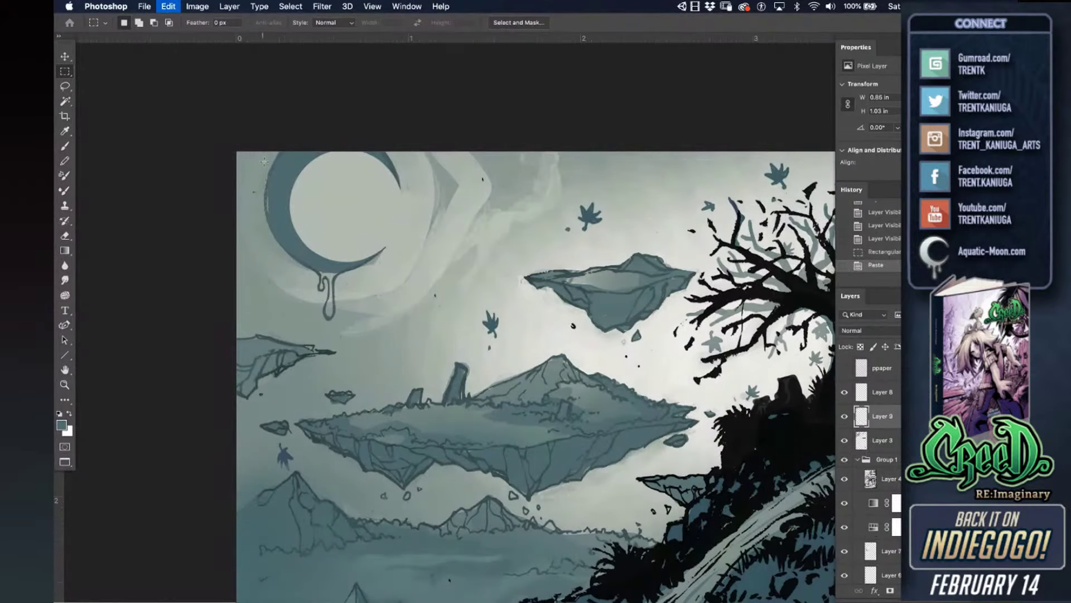
left_click(65, 146)
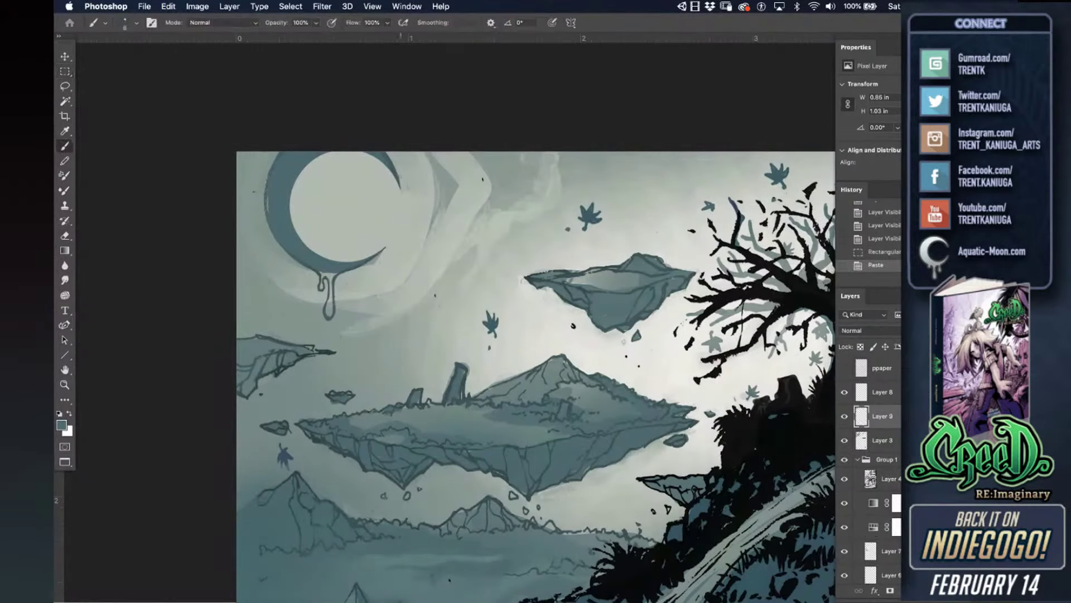
- Use Replace Color on the pasted moon to turn the crescent's teal nearly white with Lightness +96
left_click(190, 8)
mouse_move(229, 37)
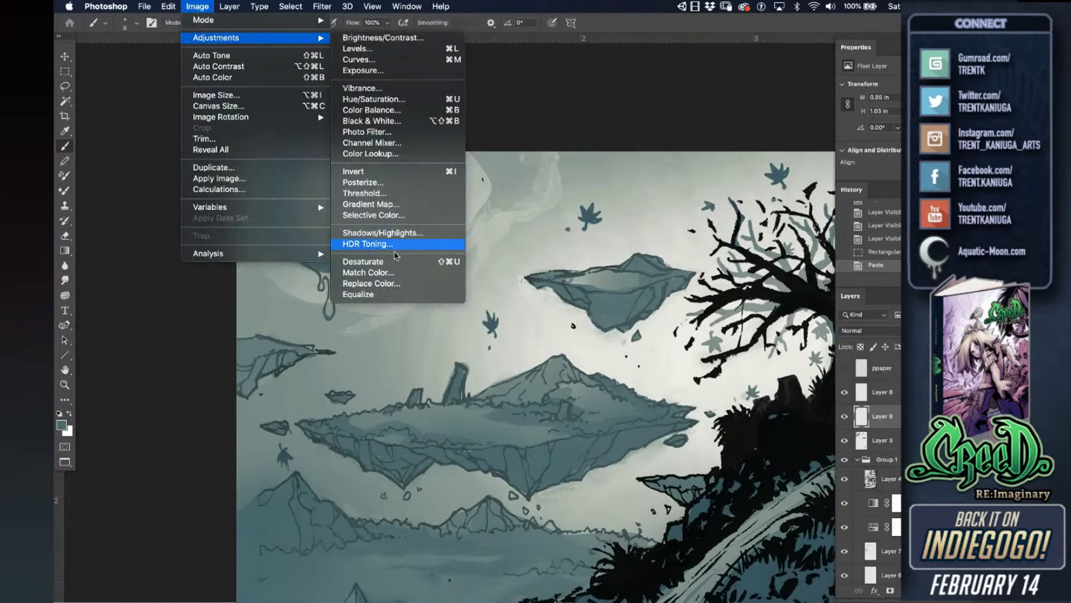
left_click(393, 283)
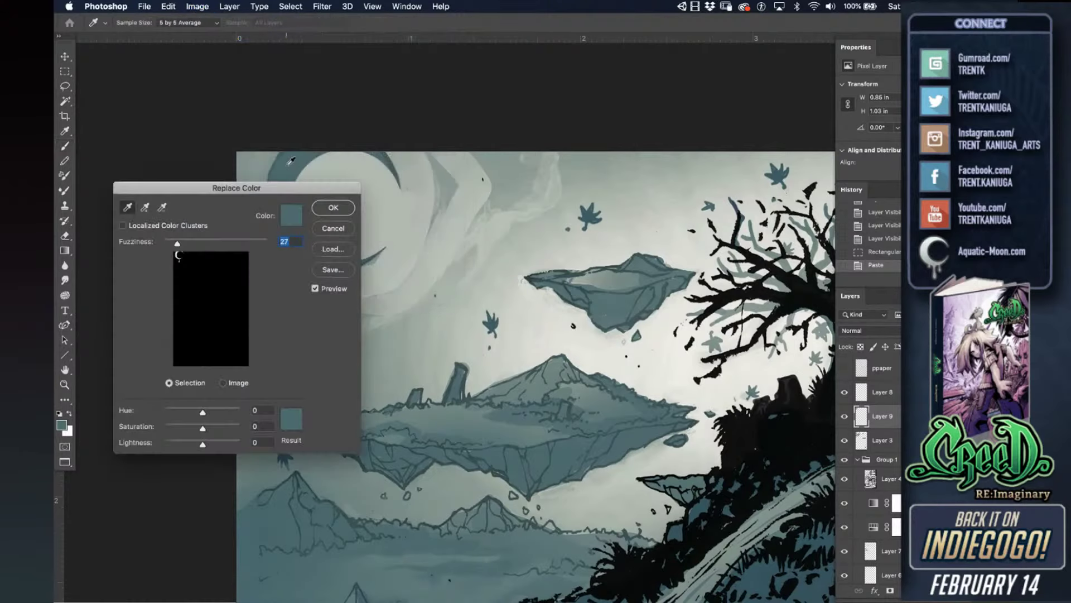
left_click_drag(223, 445, 229, 445)
left_click_drag(279, 188, 309, 301)
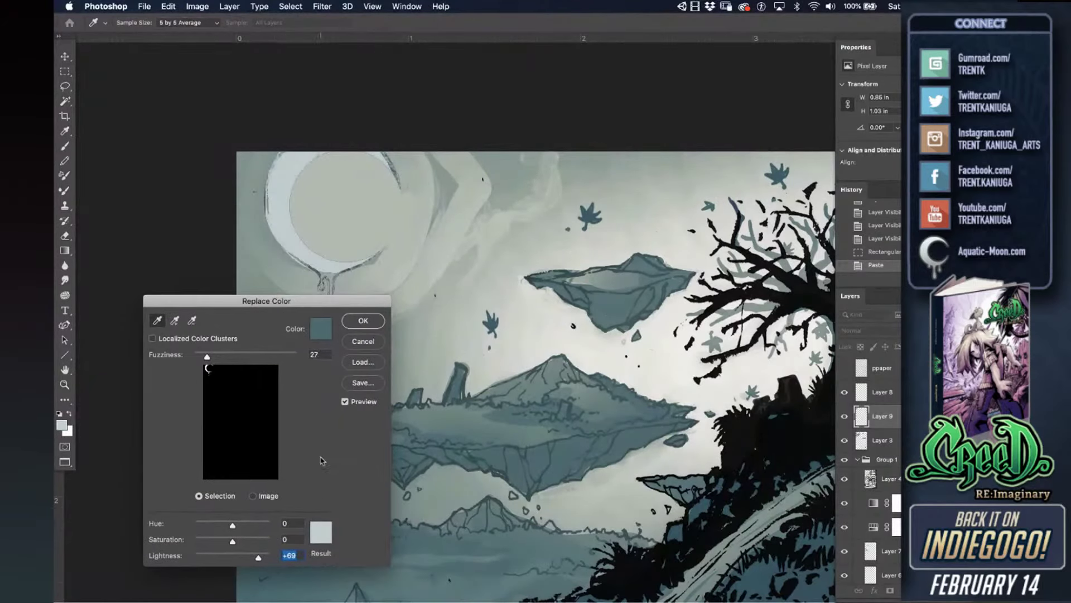
left_click_drag(264, 551, 273, 557)
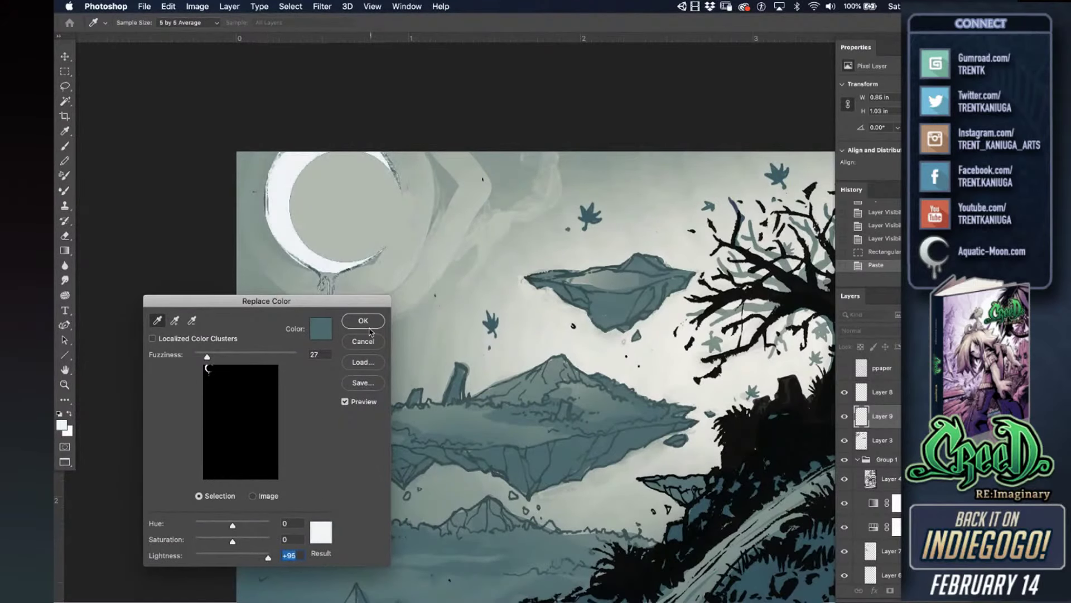
key("Return")
key("b")
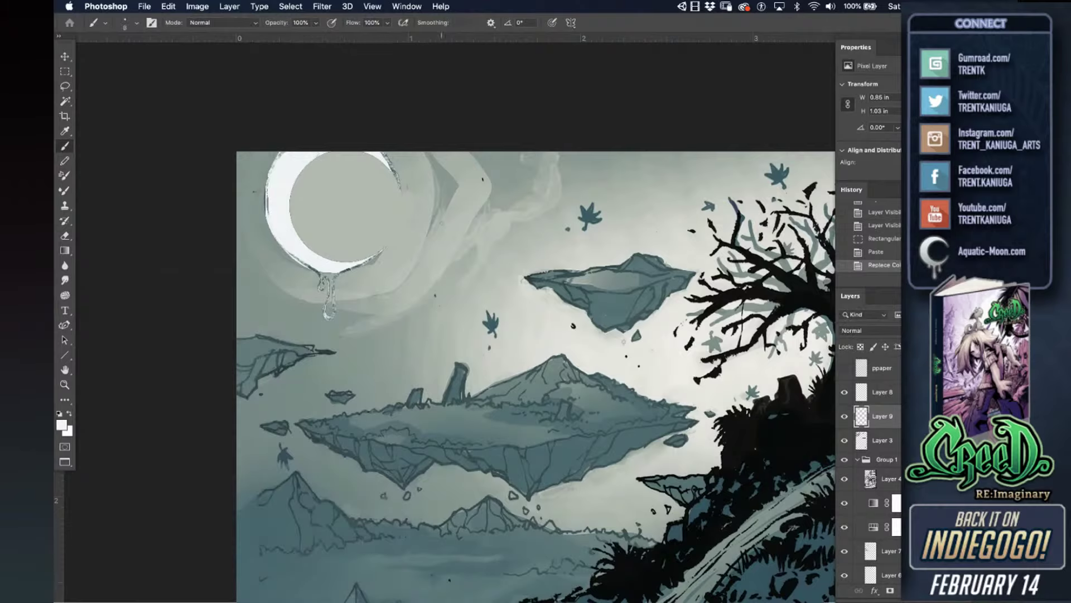
- Paint over the dark fringe along the crescent's outer edge with sampled white, undoing one stray stroke
key("super+plus")
left_click_drag(361, 267, 377, 285)
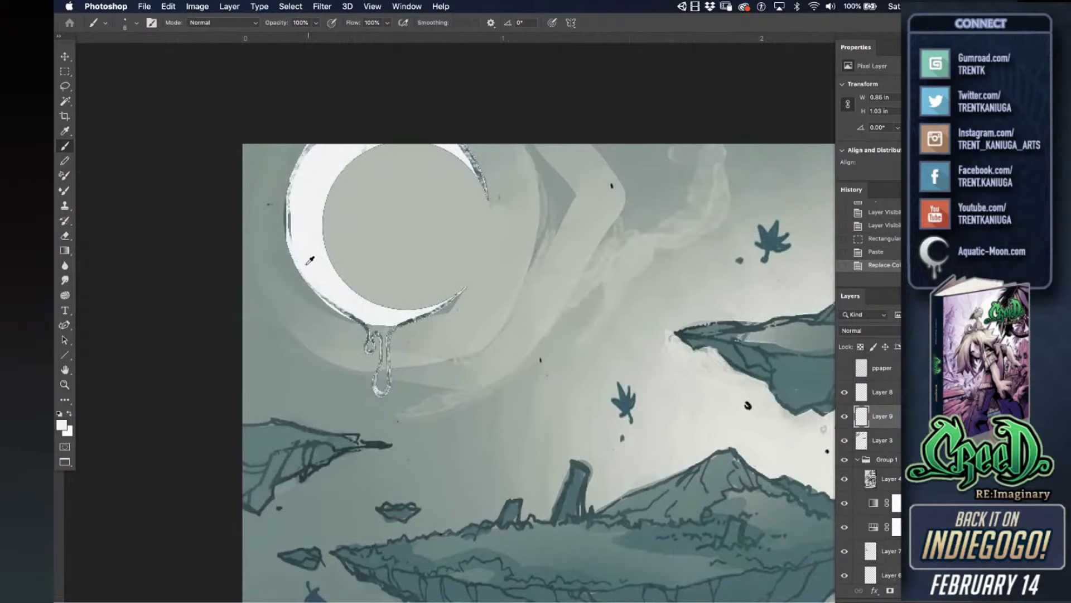
left_click_drag(296, 198, 291, 246)
left_click_drag(289, 194, 288, 237)
mouse_move(300, 170)
left_mouse_down()
mouse_move(288, 228)
mouse_move(311, 156)
mouse_move(288, 202)
left_mouse_up()
mouse_move(309, 149)
left_mouse_down()
mouse_move(284, 221)
mouse_move(294, 239)
mouse_move(293, 186)
left_mouse_up()
key("super+z")
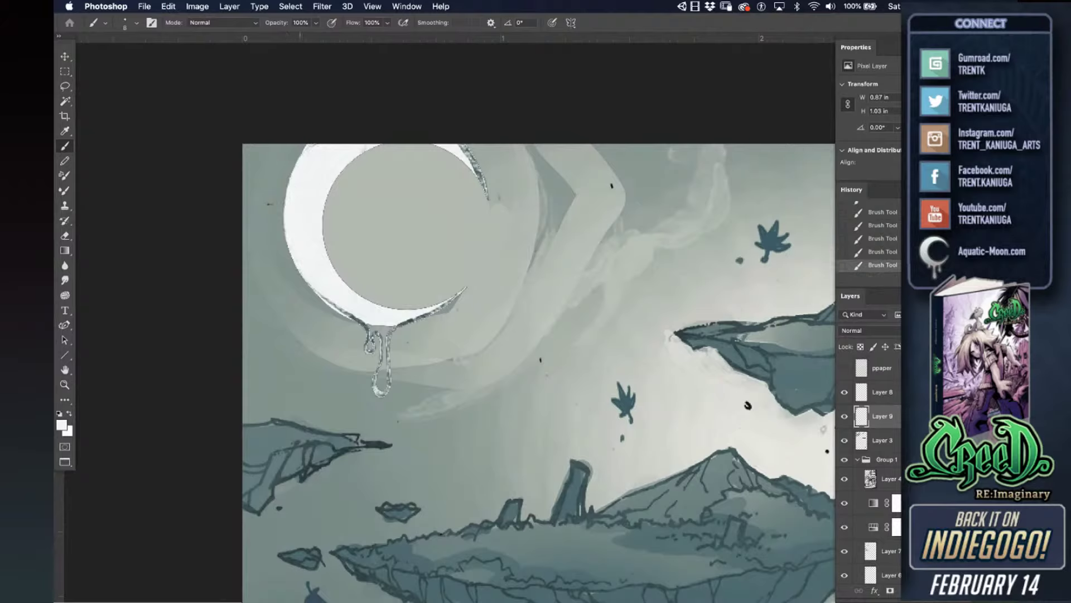
left_click(316, 293, "alt")
left_click_drag(318, 296, 351, 320)
left_click(370, 307, "alt")
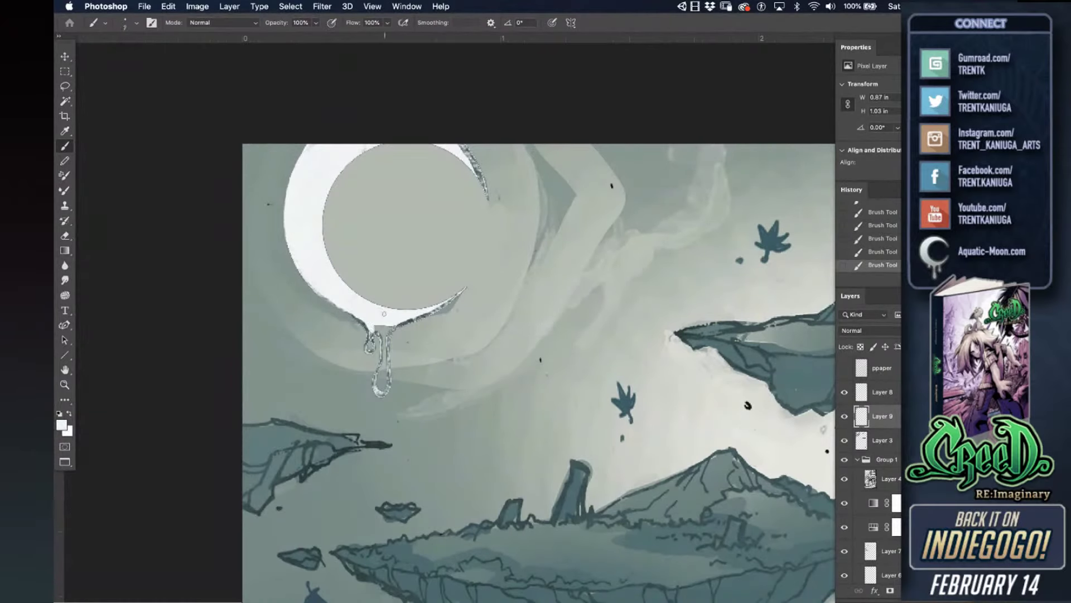
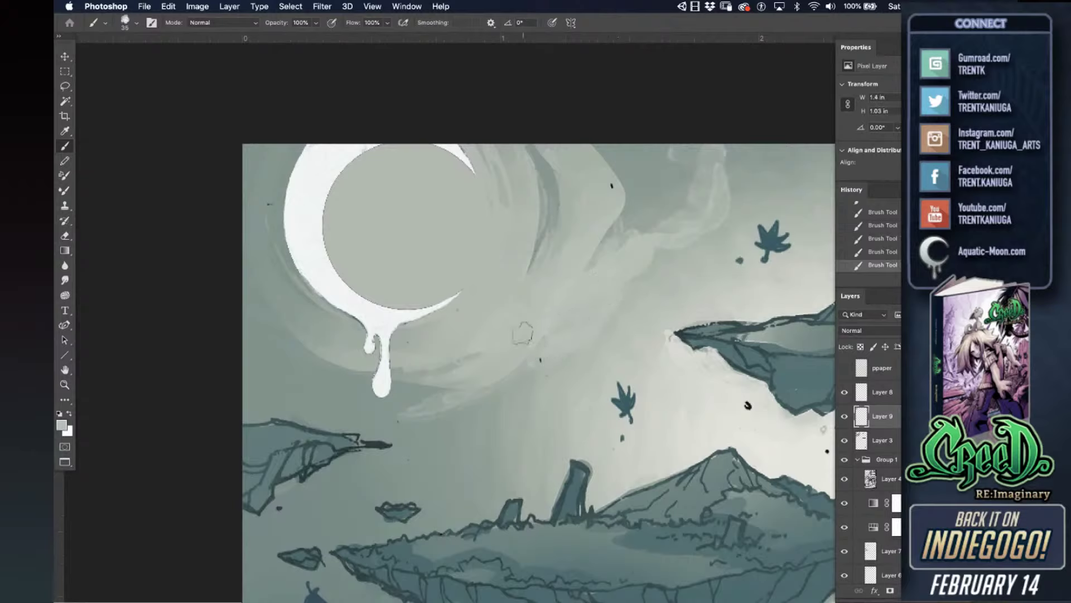
- Blend the wispy clouds between the moon and the floating islands with soft sky-coloured strokes, and check the whole page
mouse_move(584, 294)
left_mouse_down()
mouse_move(584, 319)
mouse_move(621, 293)
mouse_move(590, 335)
left_mouse_up()
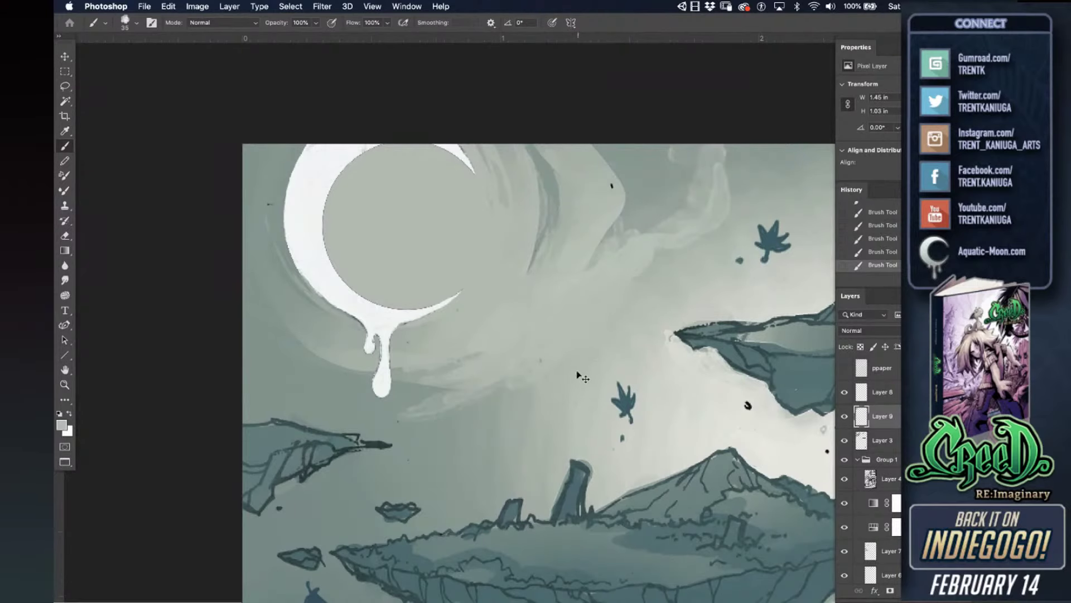
key("super+minus")
key("super+minus")
key("super+minus")
key("super+r")
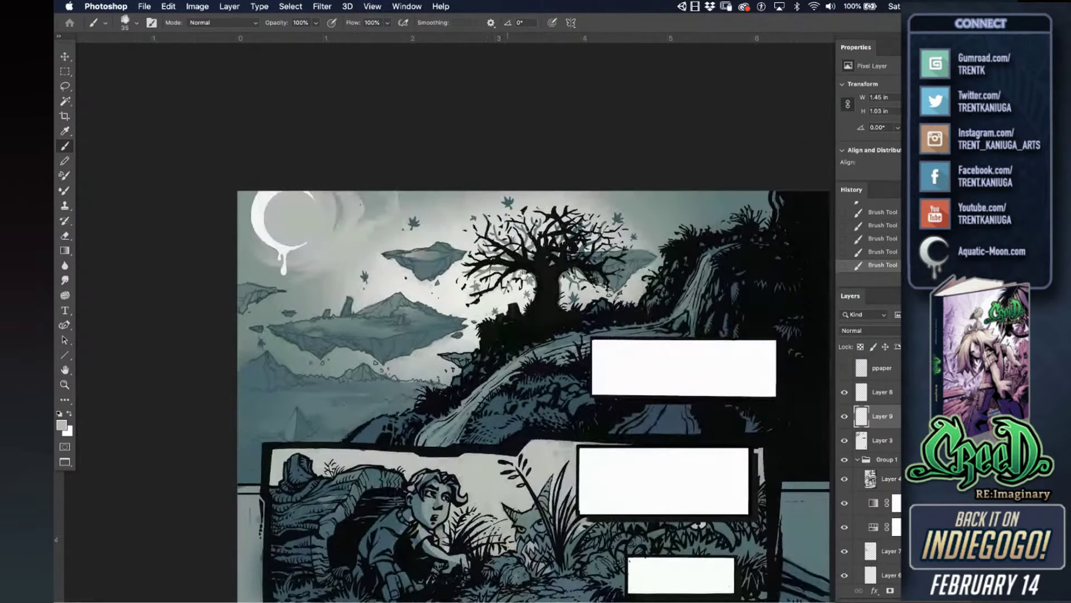
- Soften the line art of the small floating island beside the cliff with a sampled teal on Layer 3
key("super+plus")
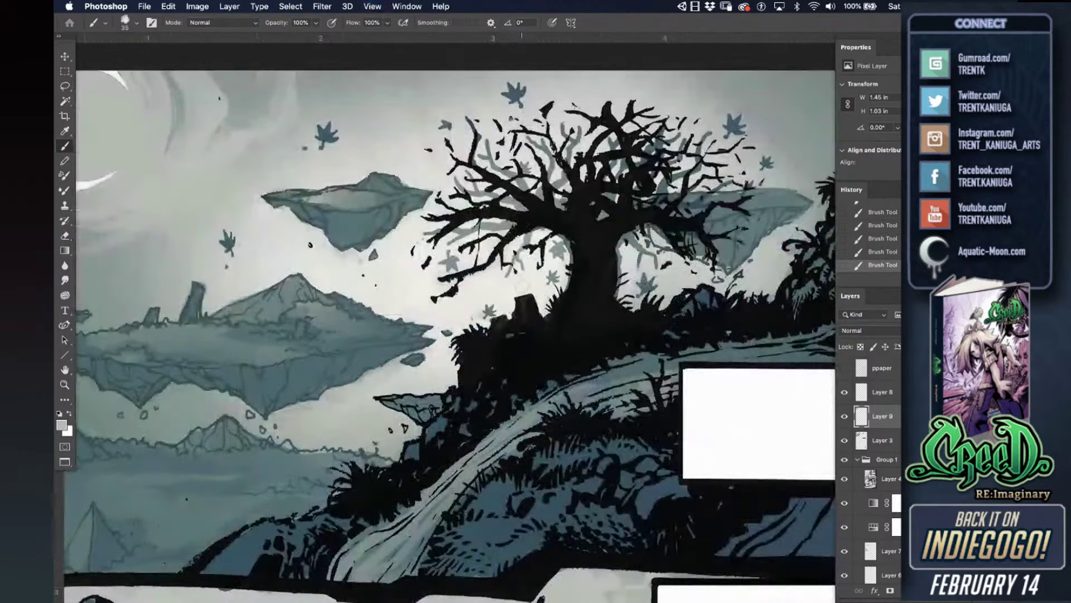
scroll(586, 323, "down", 2)
left_click_drag(539, 396, 663, 286)
left_click_drag(472, 398, 465, 403)
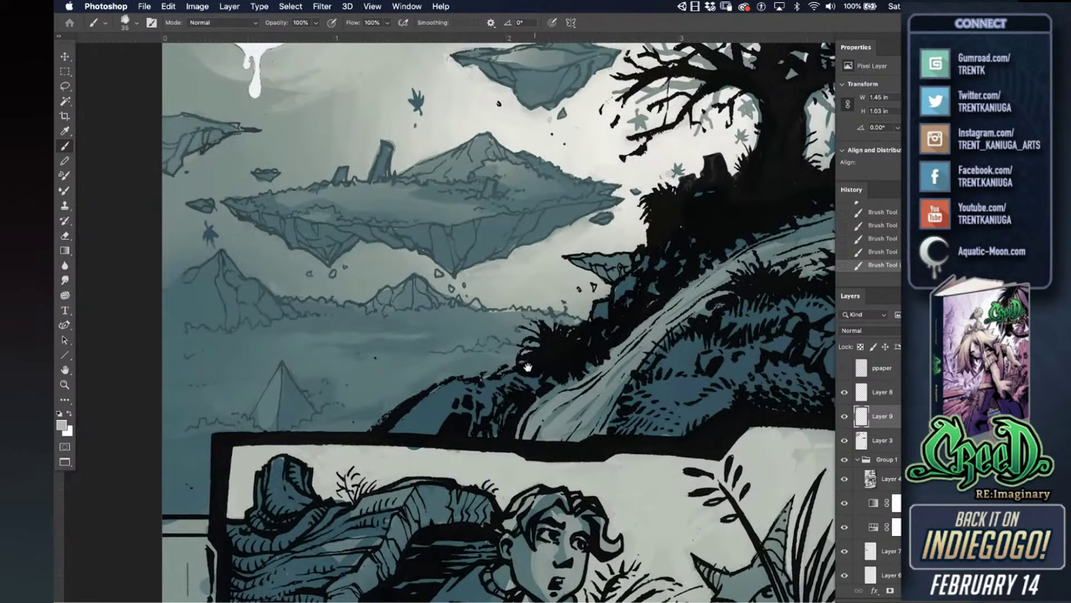
scroll(528, 366, "right", 2)
scroll(527, 366, "up", 1)
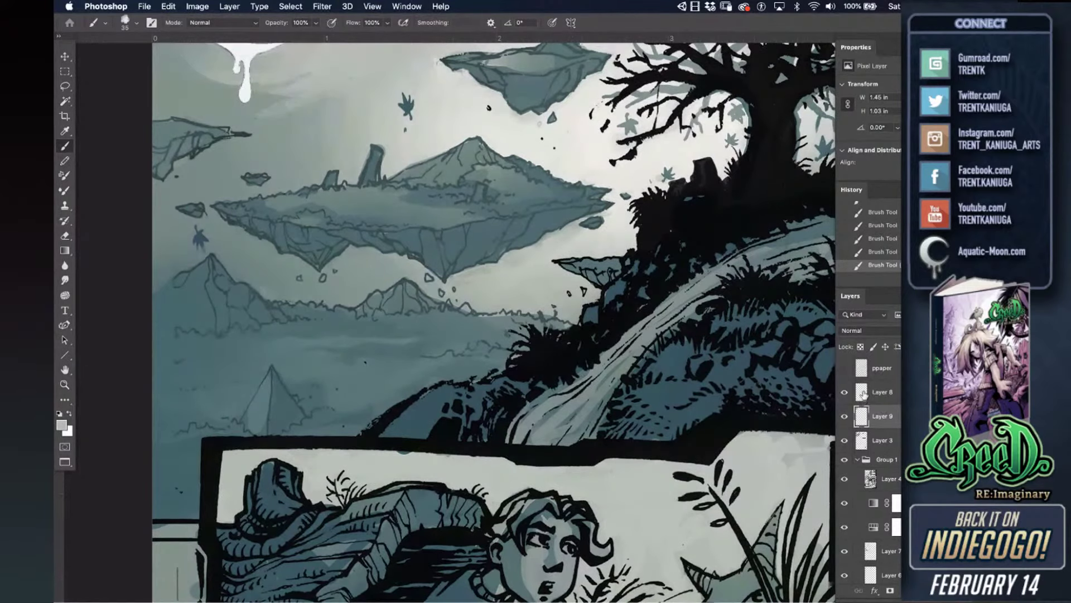
left_click(860, 441)
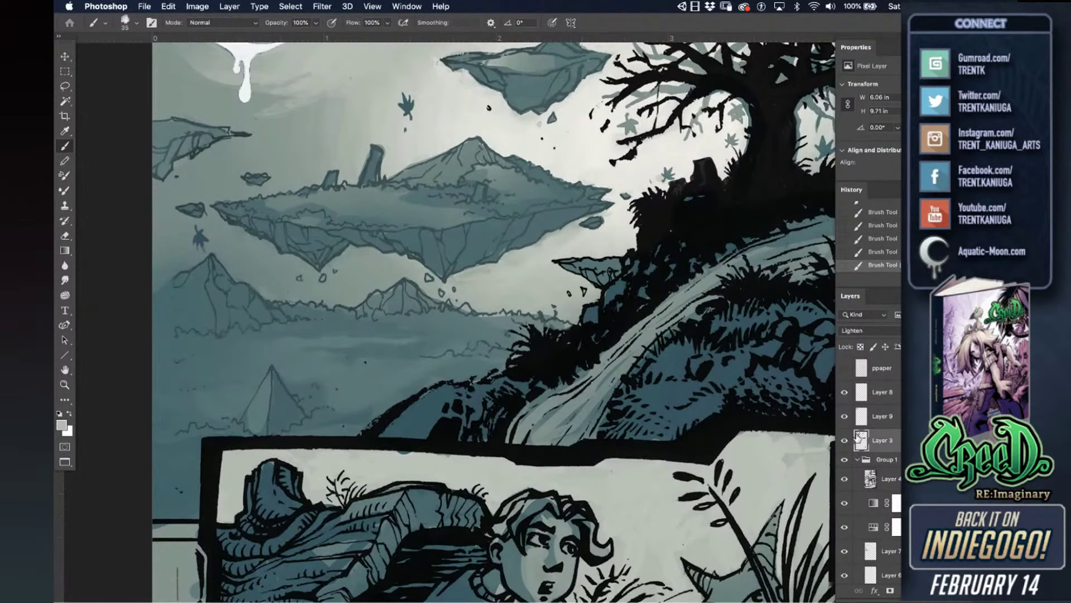
left_click(538, 208, "alt")
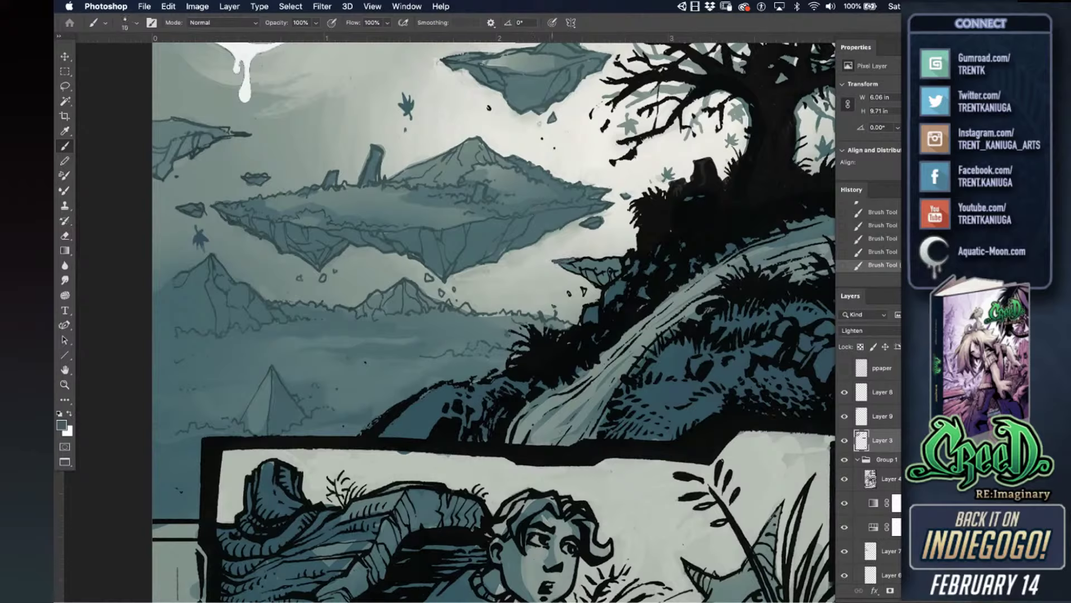
mouse_move(583, 279)
left_mouse_down()
mouse_move(605, 259)
mouse_move(616, 270)
left_mouse_up()
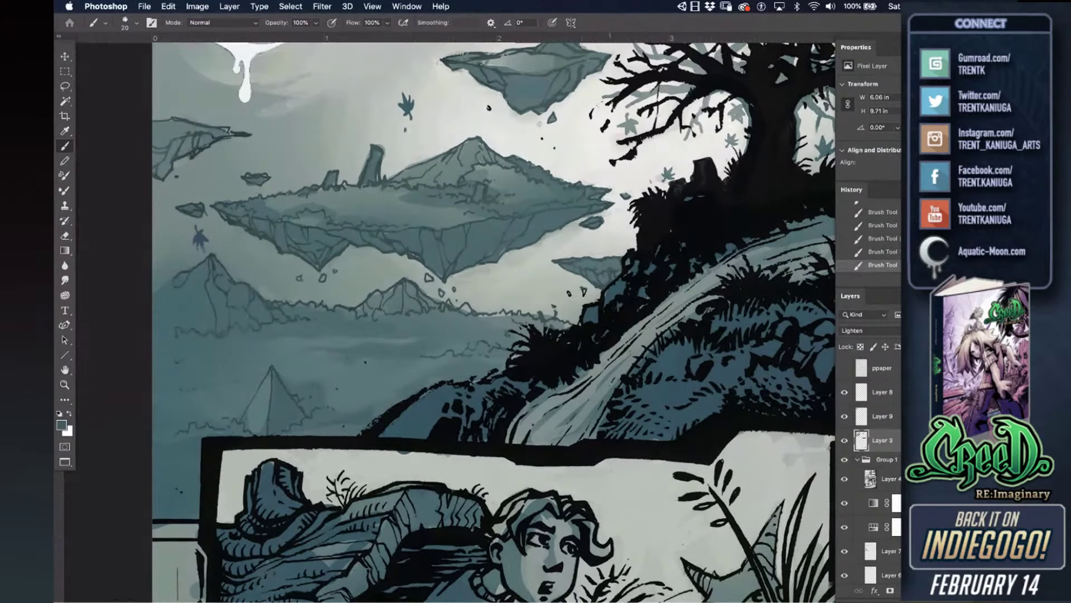
- Fade the line art of the floating island left of the tree with sampled lighter tones, undoing one stroke
scroll(558, 167, "up", 3)
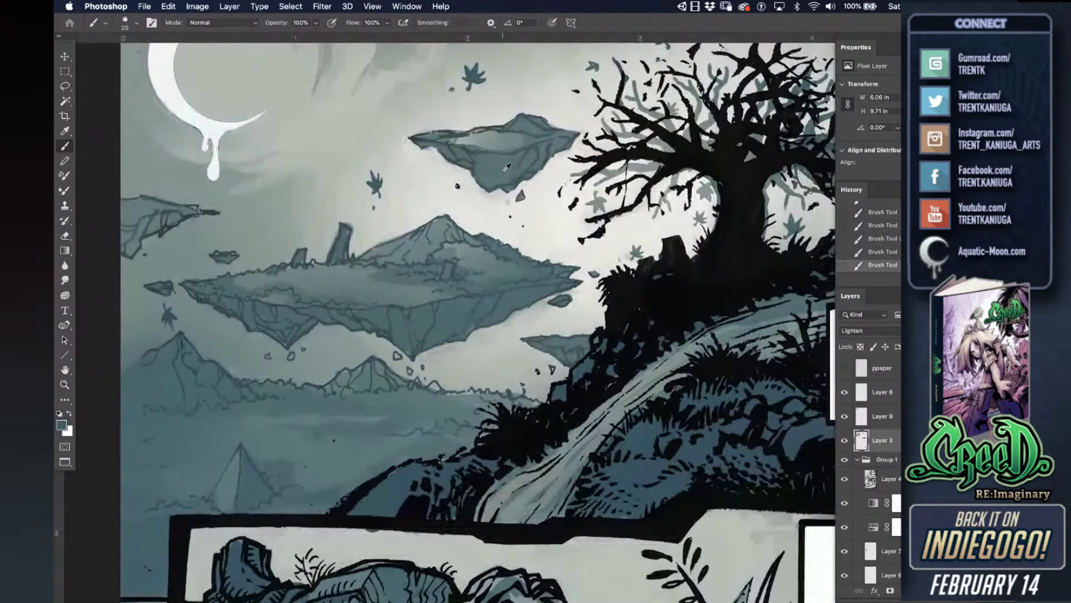
left_click(576, 341, "alt")
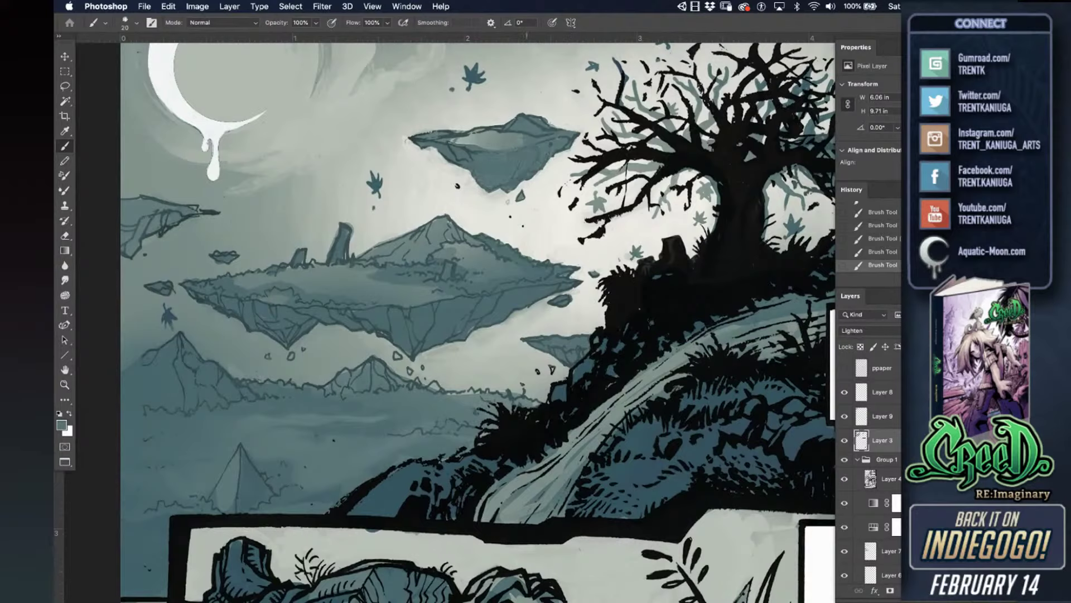
key("super+z")
mouse_move(401, 144)
left_mouse_down()
mouse_move(463, 142)
mouse_move(485, 128)
mouse_move(475, 157)
mouse_move(452, 162)
mouse_move(502, 142)
mouse_move(536, 150)
mouse_move(525, 167)
mouse_move(493, 168)
mouse_move(558, 145)
mouse_move(523, 197)
left_mouse_up()
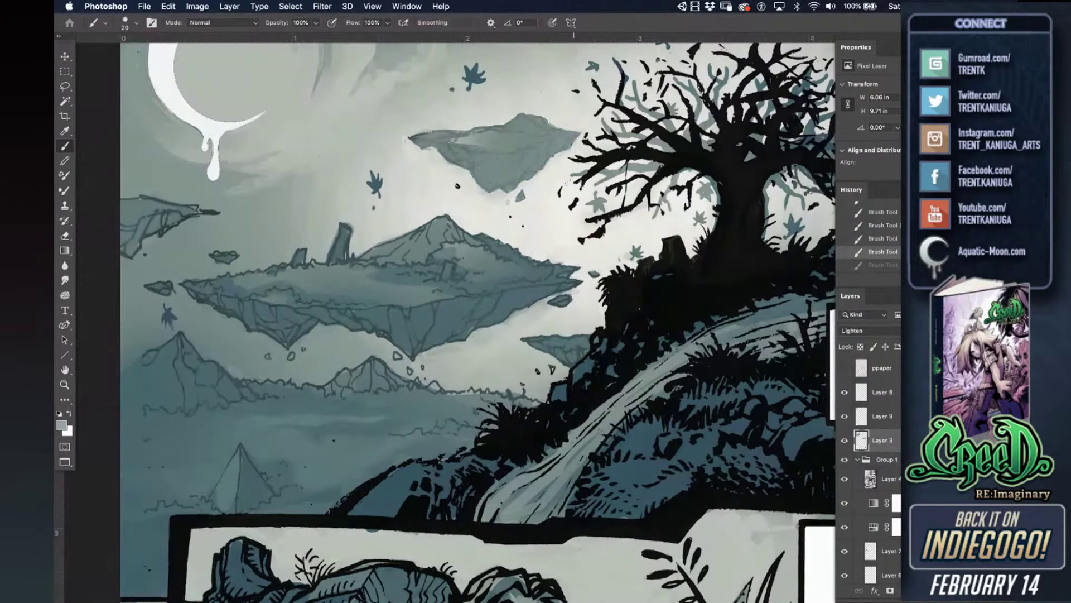
left_click_drag(573, 137, 577, 135)
left_click_drag(426, 134, 414, 138)
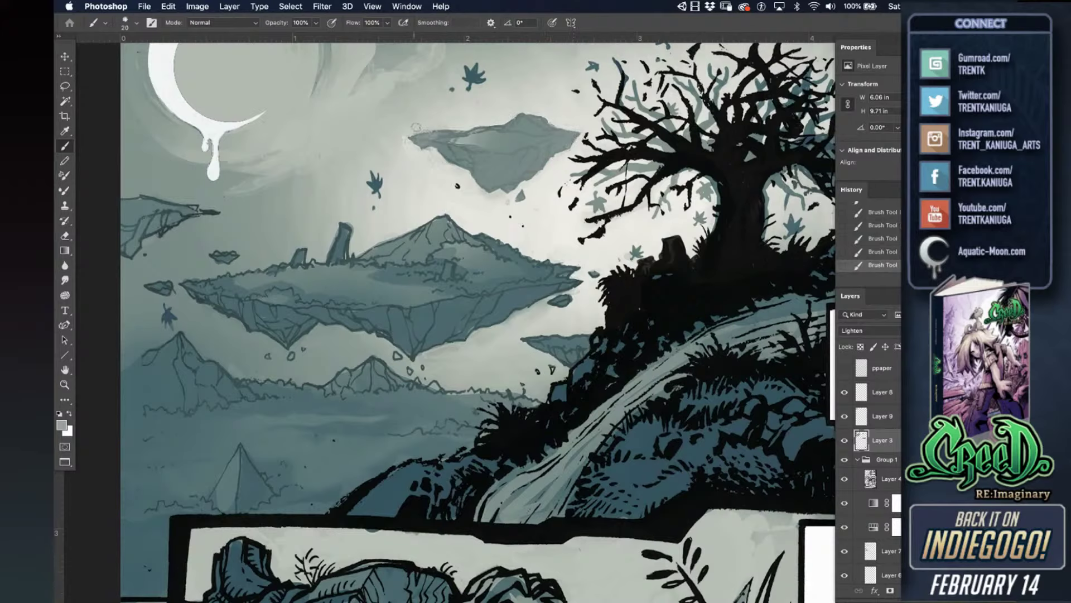
mouse_move(488, 128)
left_mouse_down()
mouse_move(511, 116)
mouse_move(442, 146)
left_mouse_up()
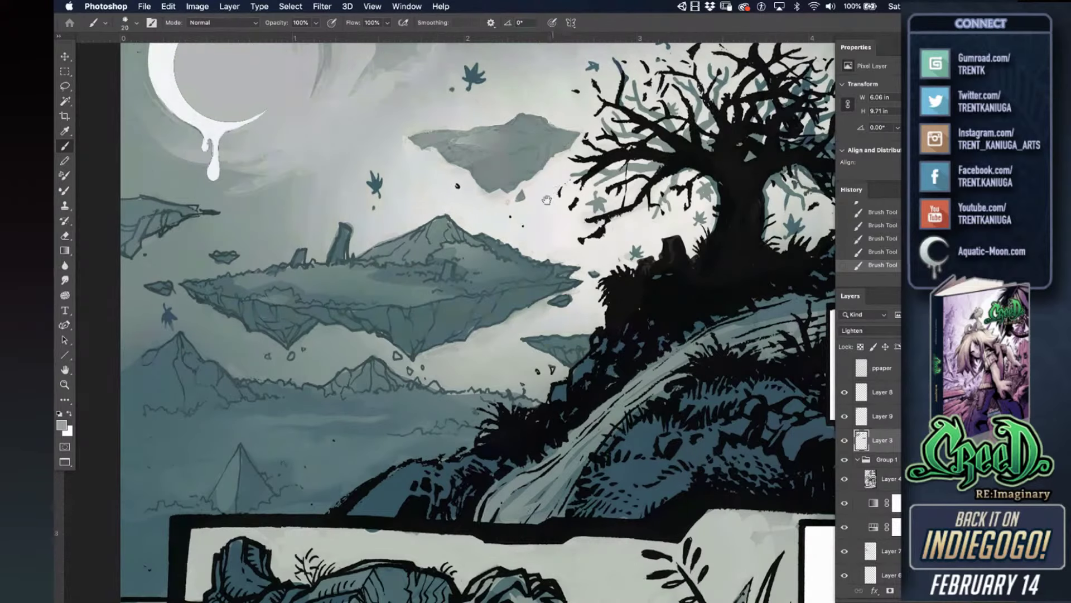
- Move on to the panel with the crouching boy and horned creature, and add a new layer above Layer 3
left_click_drag(758, 261, 481, 312)
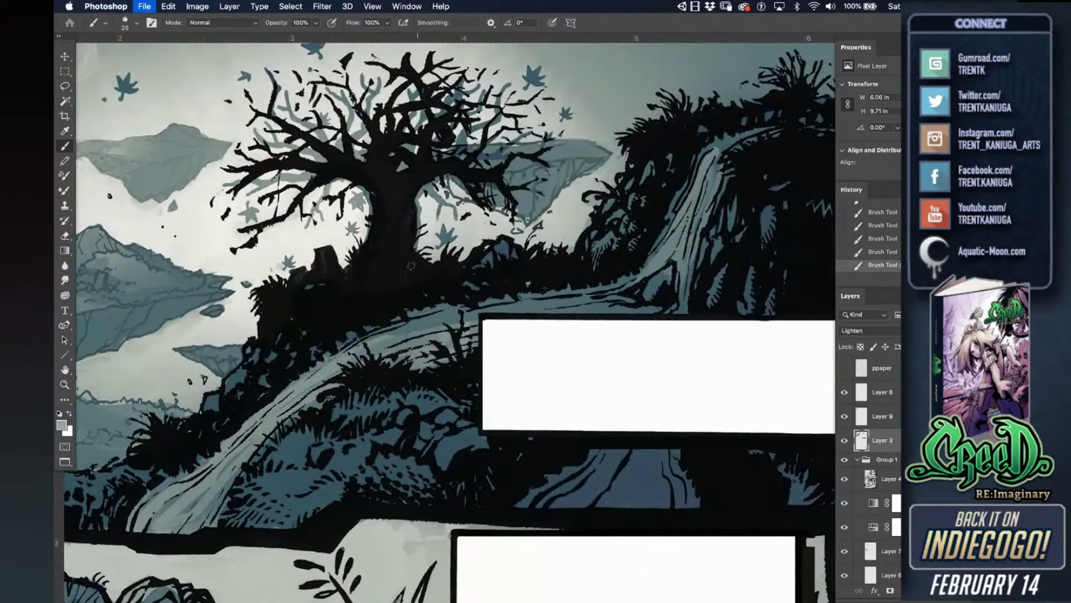
left_click_drag(296, 343, 491, 289)
left_click_drag(363, 404, 485, 279)
left_click_drag(419, 444, 408, 310)
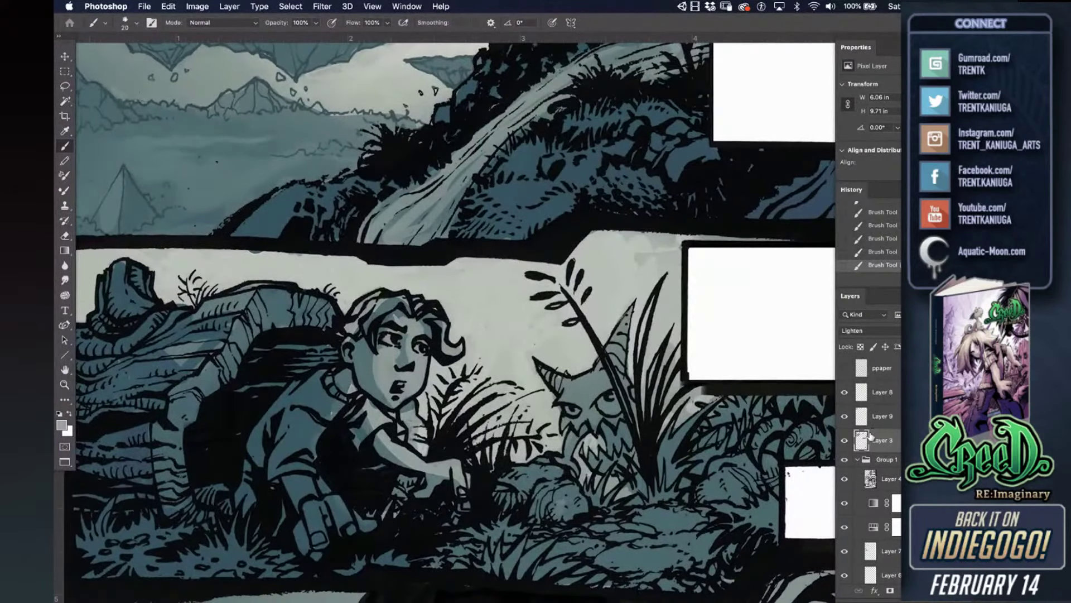
key("super+shift+n")
key("Return")
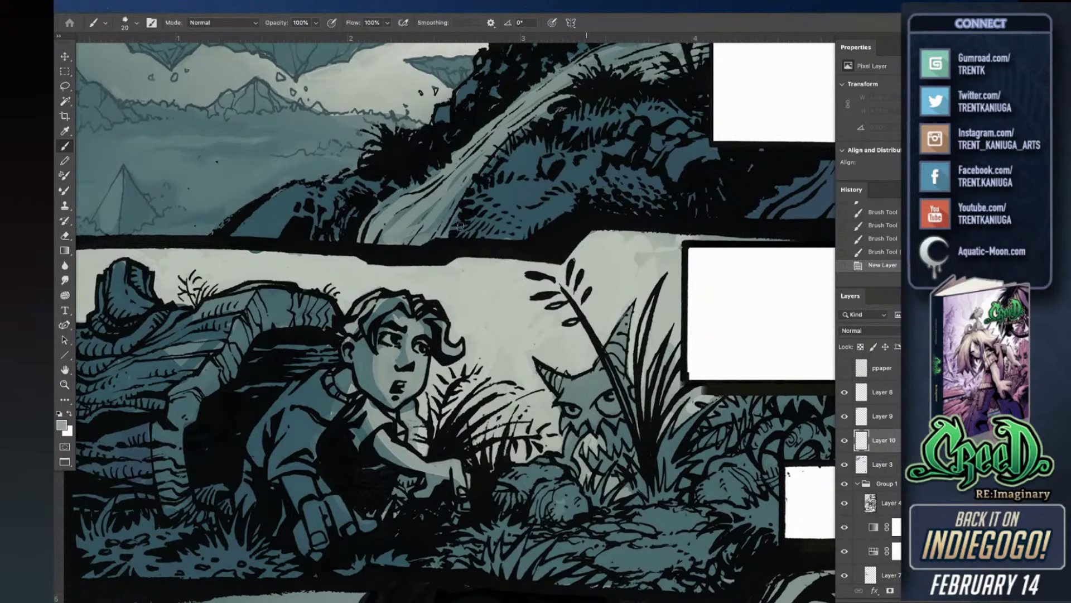
- Examine the layer structure of page 79, comparing the page with and without Gradient Map 2, Levels 1 and Gradient Map 1
key("ctrl+Tab")
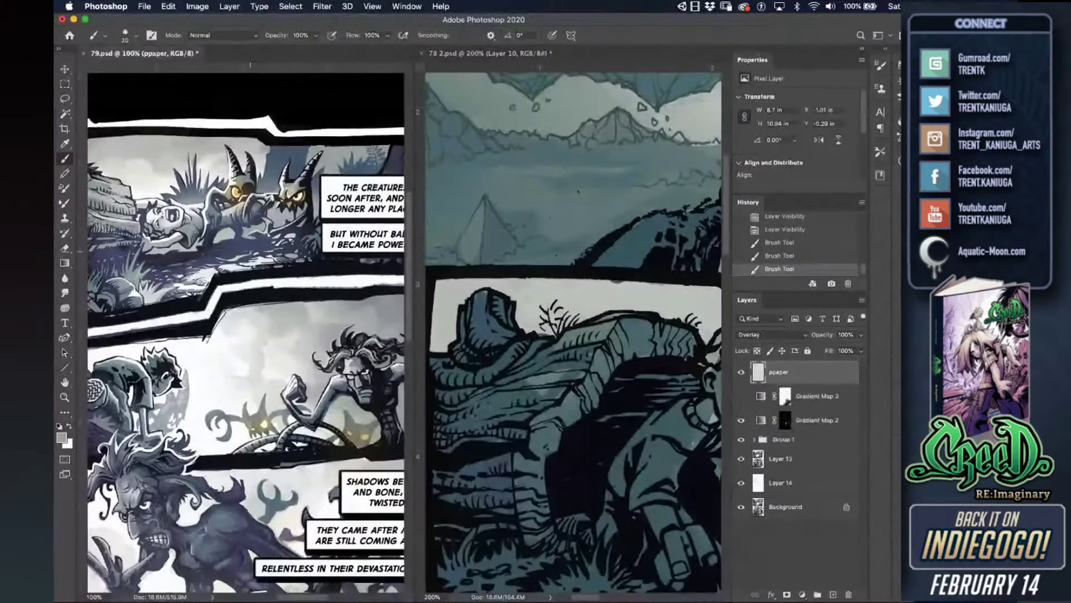
left_click(758, 425)
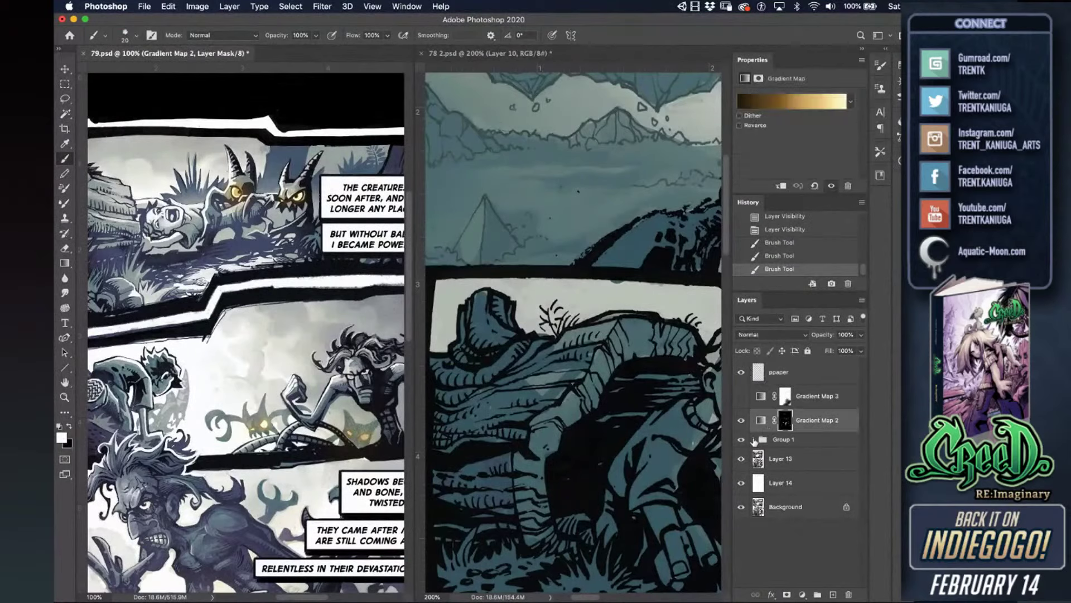
left_click(754, 439)
left_click(741, 421)
left_click(741, 420)
scroll(748, 422, "down", 2)
left_click(741, 407)
left_click(741, 407)
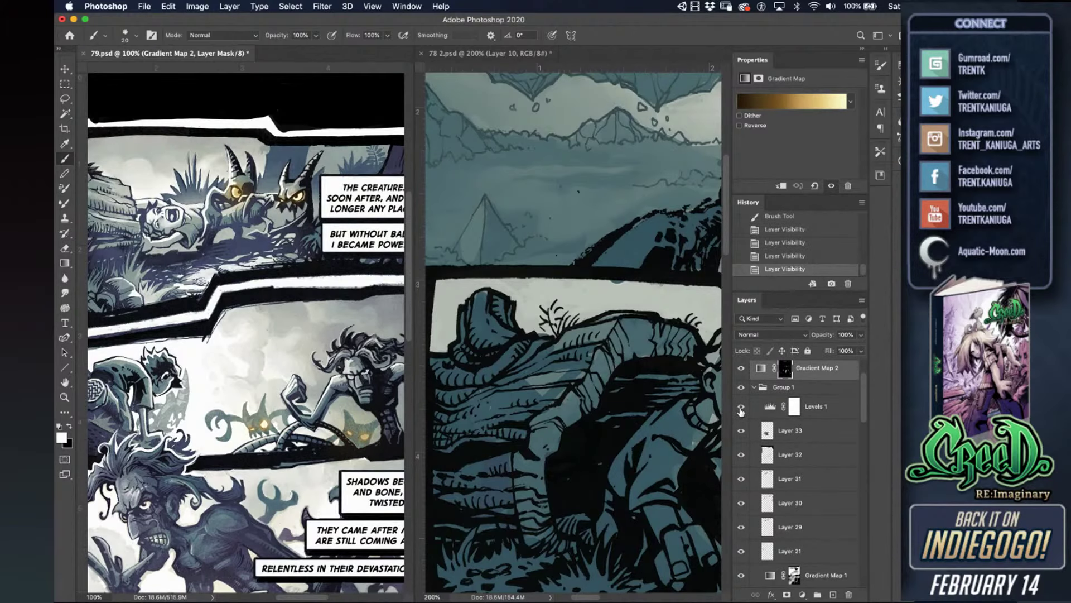
left_click(769, 416)
scroll(768, 424, "down", 3)
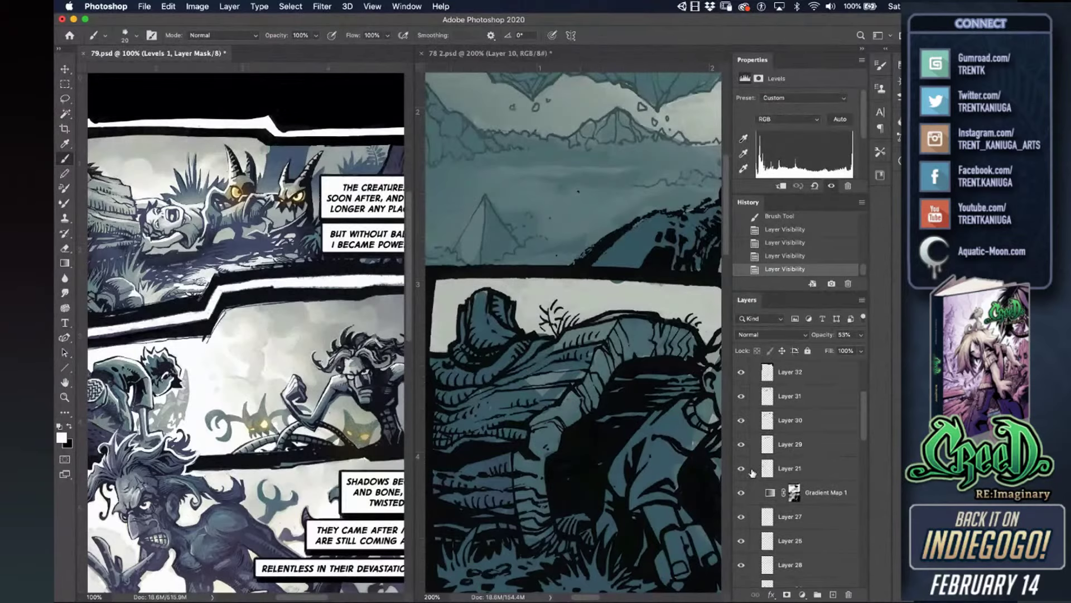
left_click(741, 493)
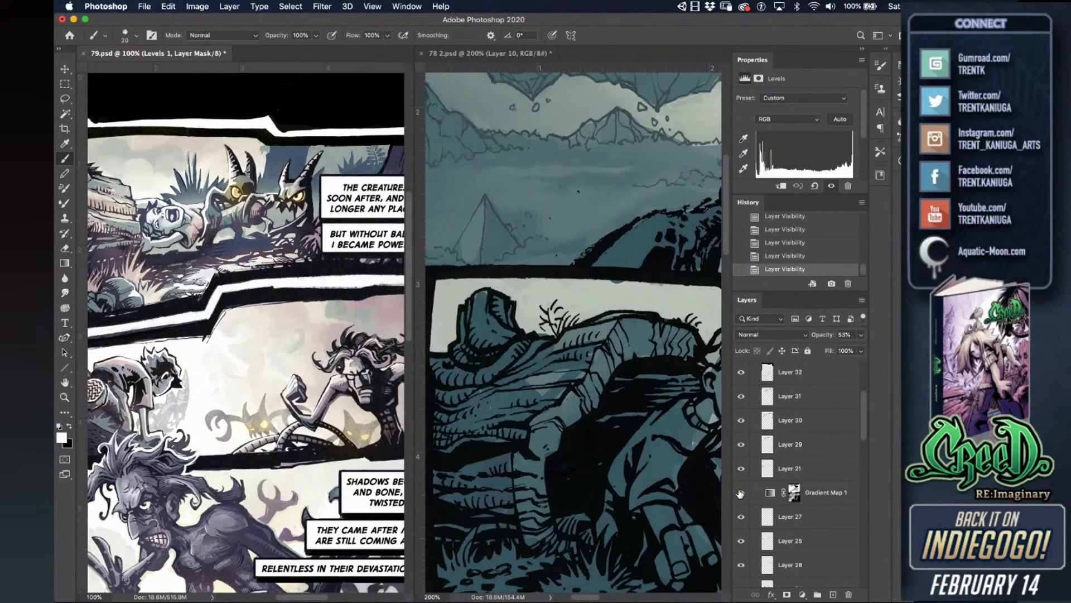
left_click(741, 493)
- Select a rectangular area around the shadowy horned creature in page 79's middle panel
left_click(678, 382)
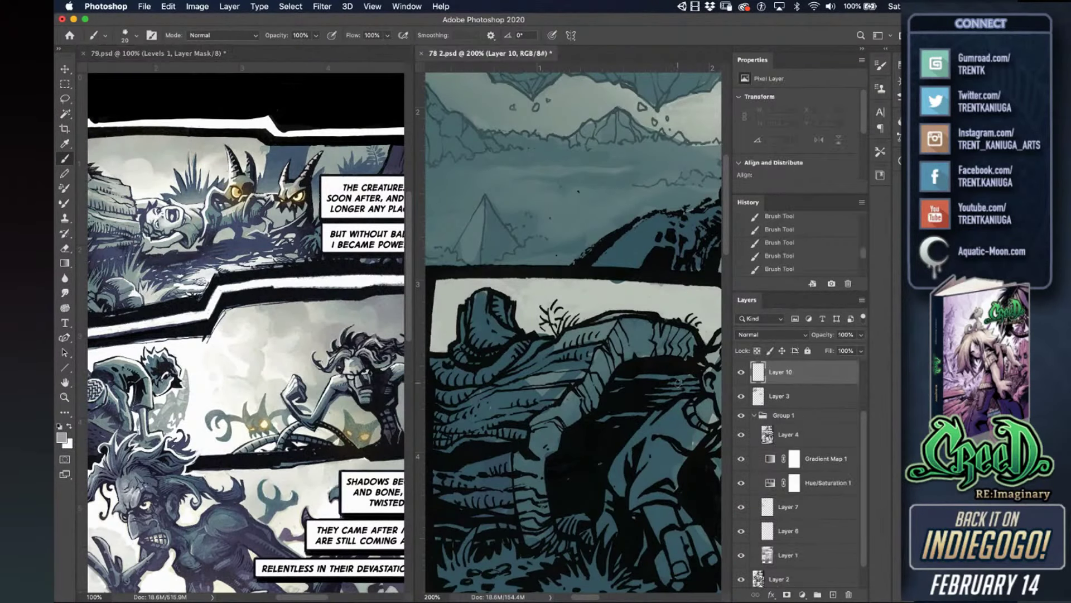
key("f")
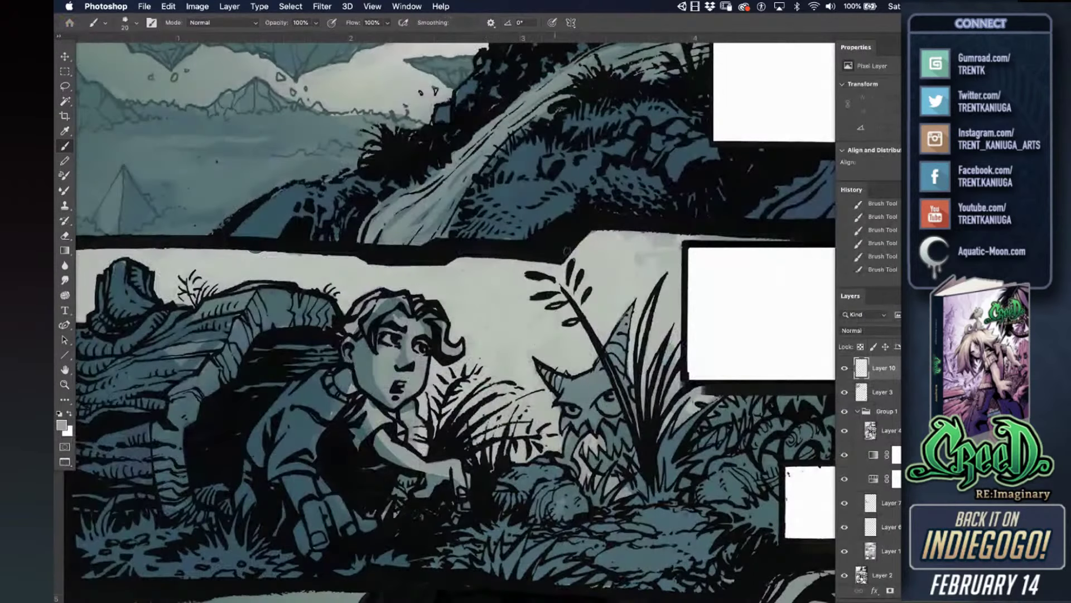
key("f")
key("f")
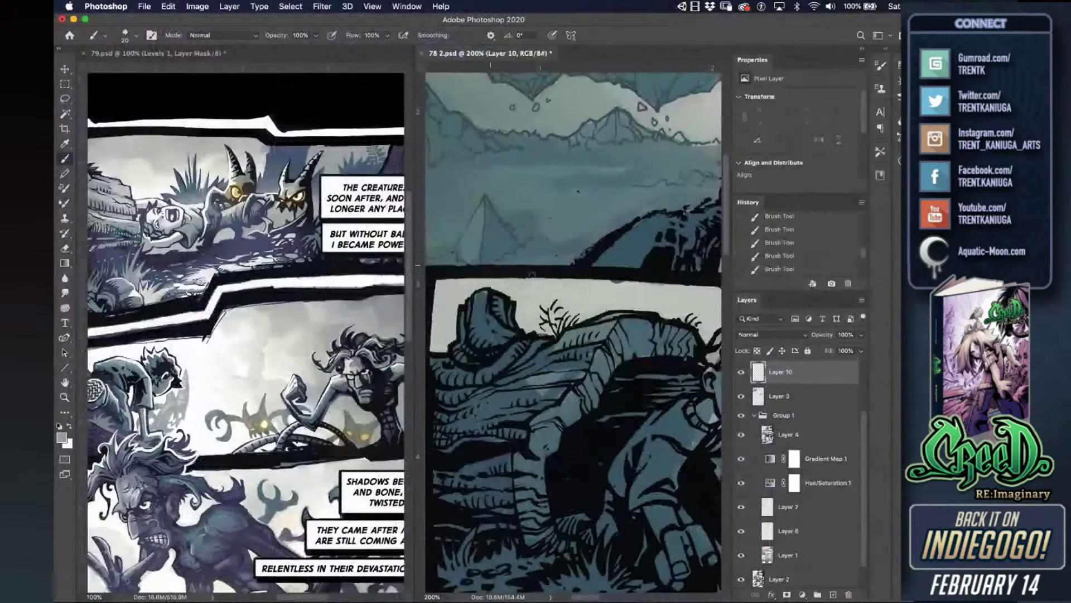
left_click(258, 310)
scroll(236, 278, "down", 5)
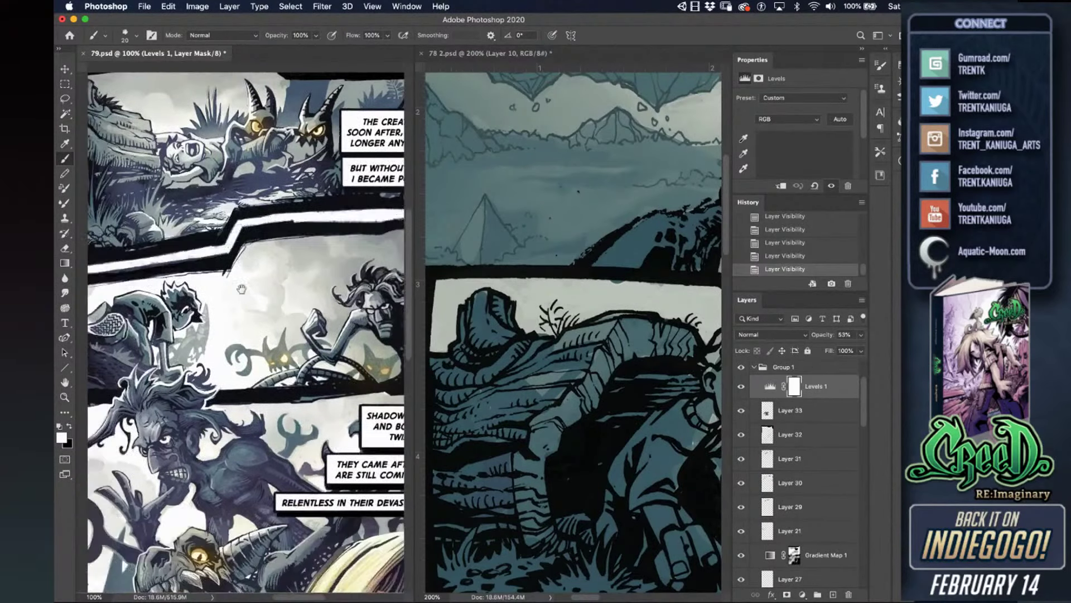
left_click(65, 83)
left_click_drag(233, 249, 405, 359)
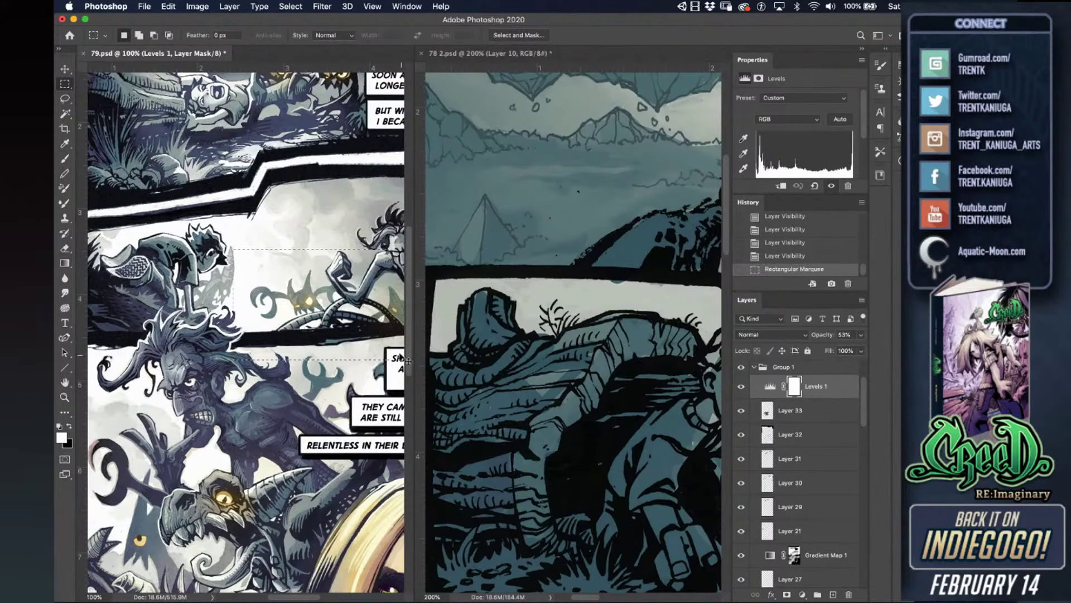
- Paste the copied creature area into page 78 and place it below the crouching boy as a visual reference
left_click(517, 278)
key("f")
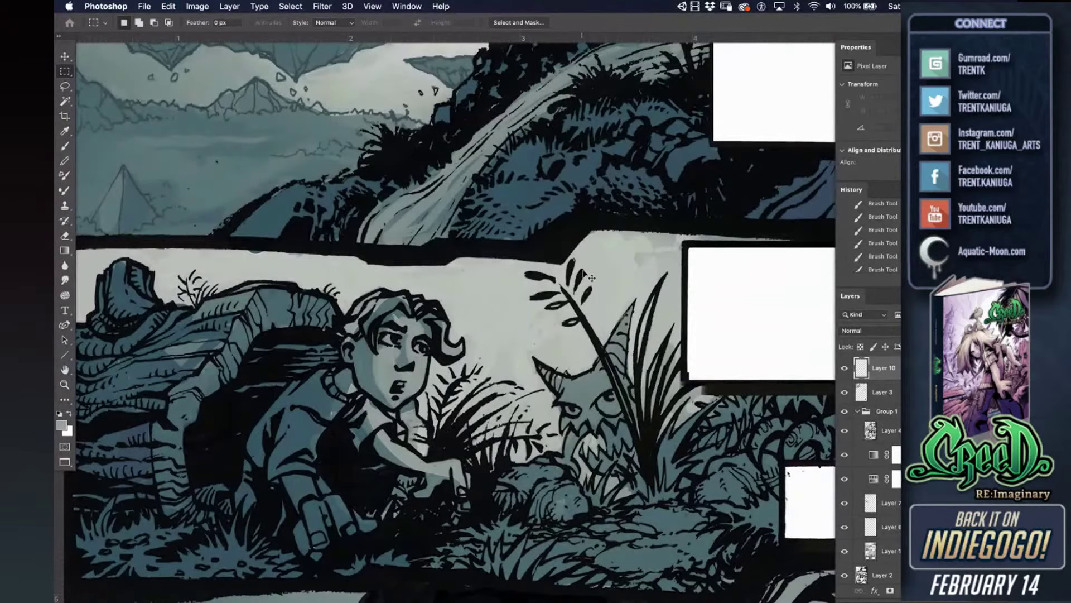
key("super+f")
left_click(359, 168)
key("super+v")
key("super+v")
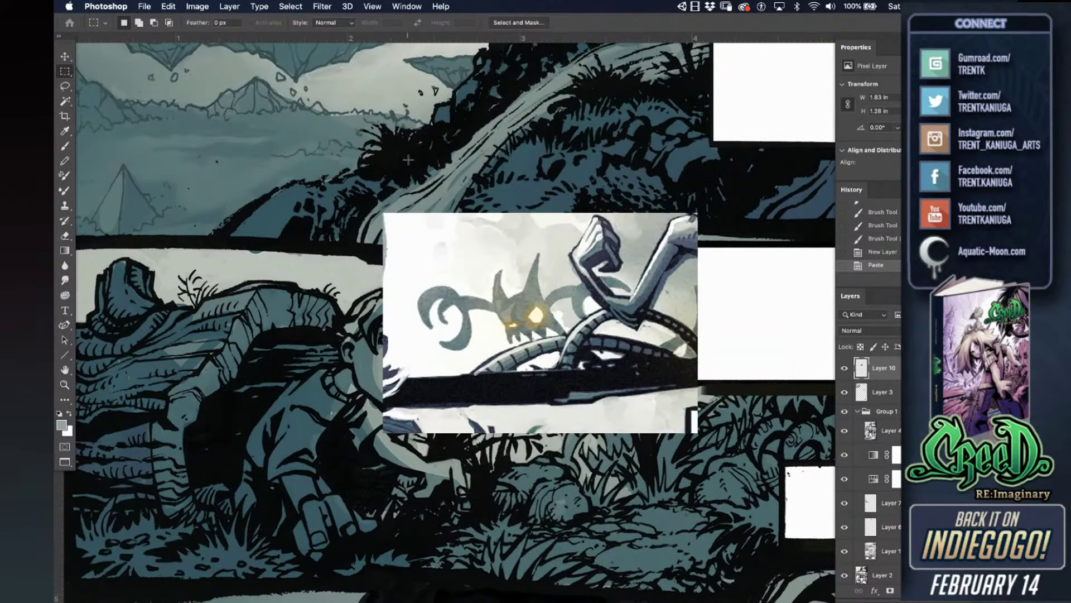
left_click_drag(620, 364, 532, 220)
left_click_drag(550, 164, 389, 456)
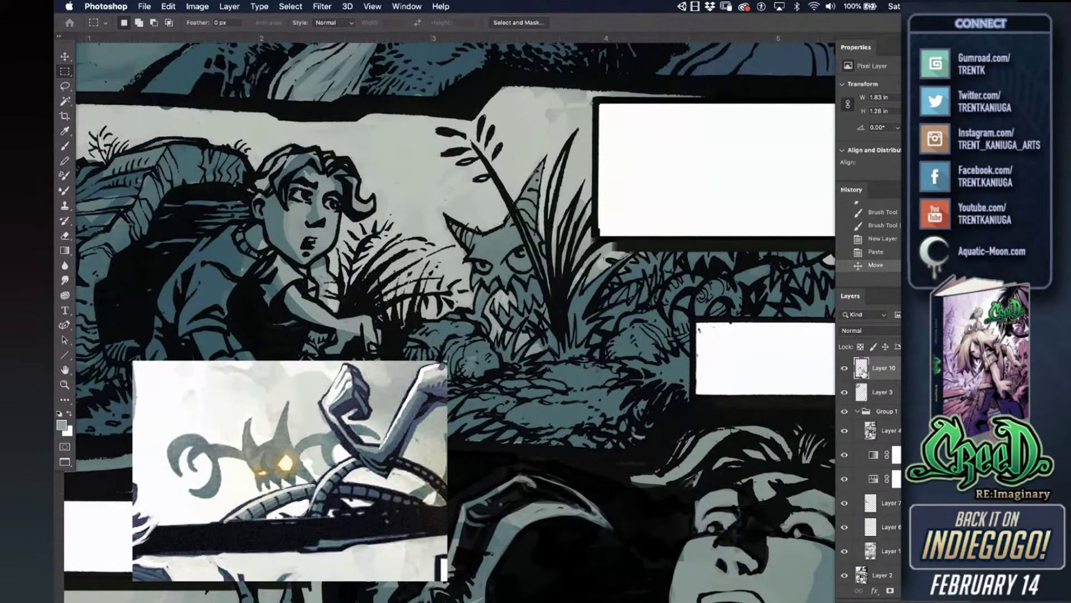
left_click(66, 147)
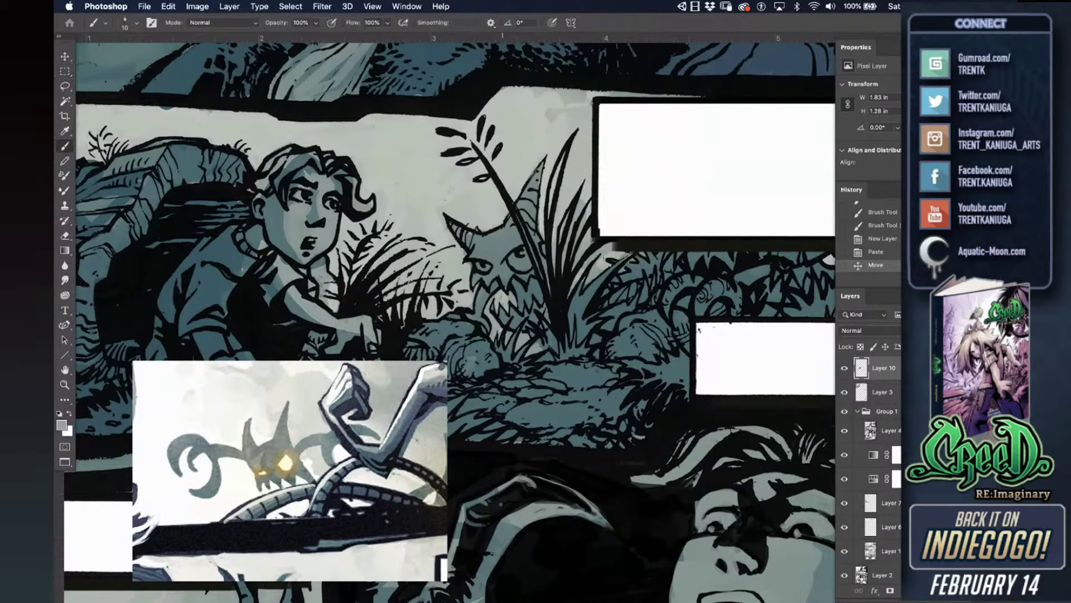
mouse_move(479, 230)
left_mouse_down()
mouse_move(464, 248)
mouse_move(481, 259)
left_mouse_up()
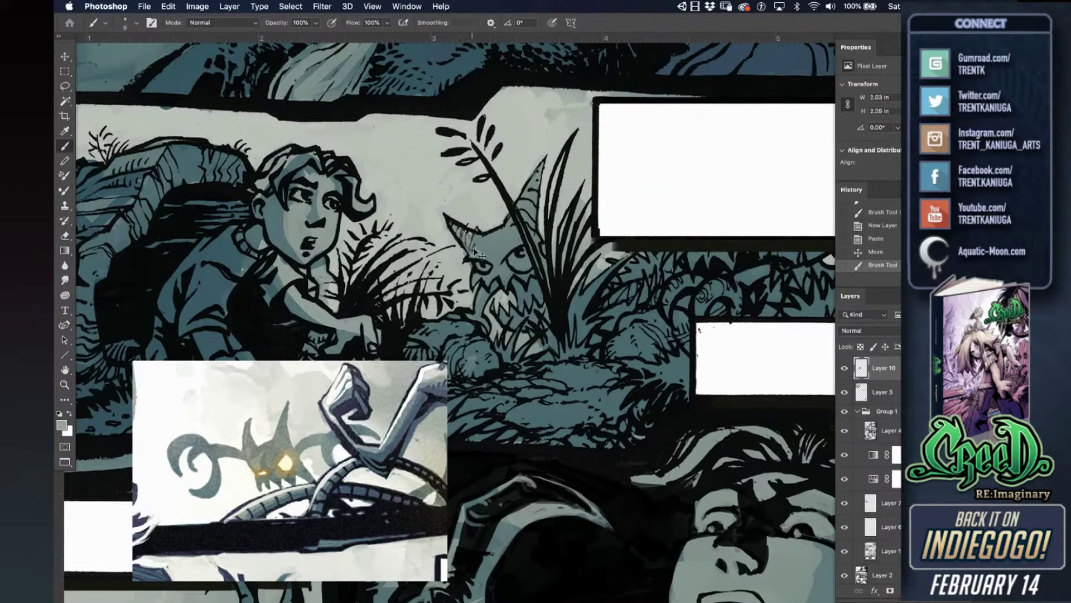
key("super+z")
- Rename the pasted image's layer to ref and move it above Layer 8
left_click(845, 368)
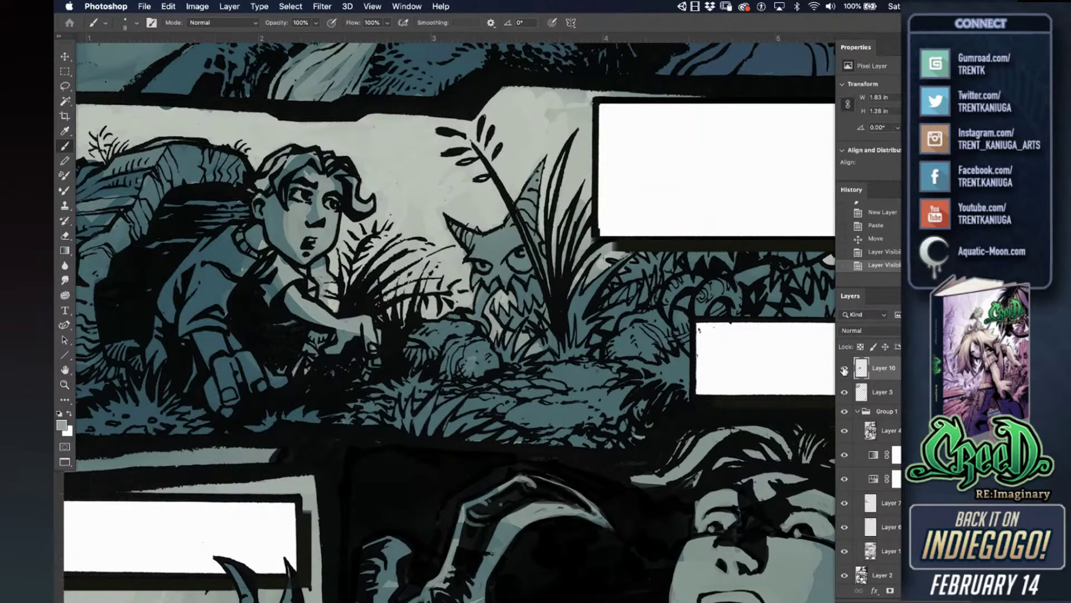
left_click(845, 369)
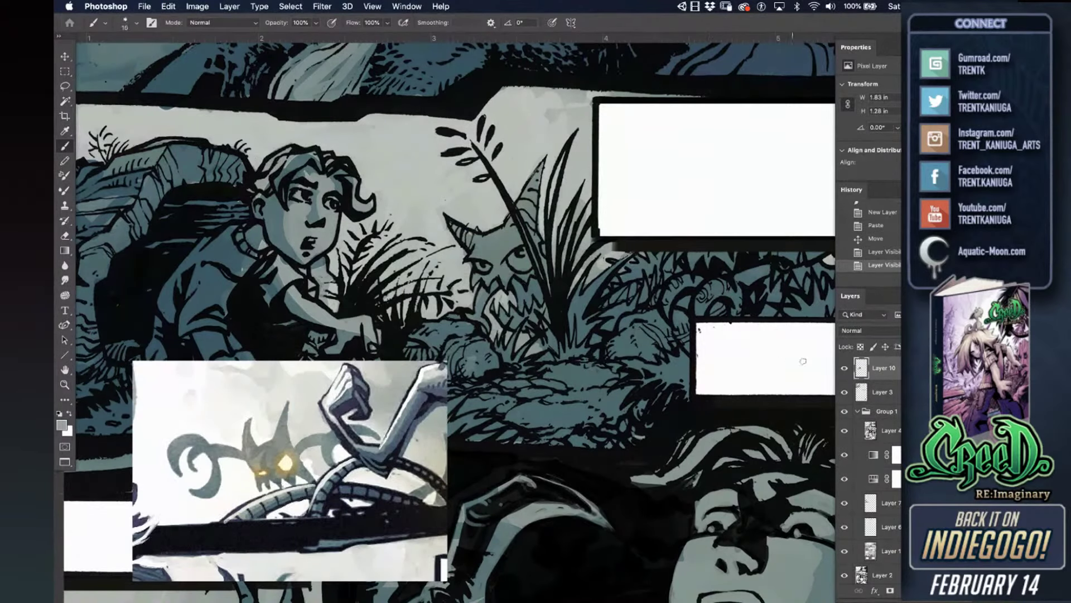
double_click(878, 368)
type("ref")
key("Return")
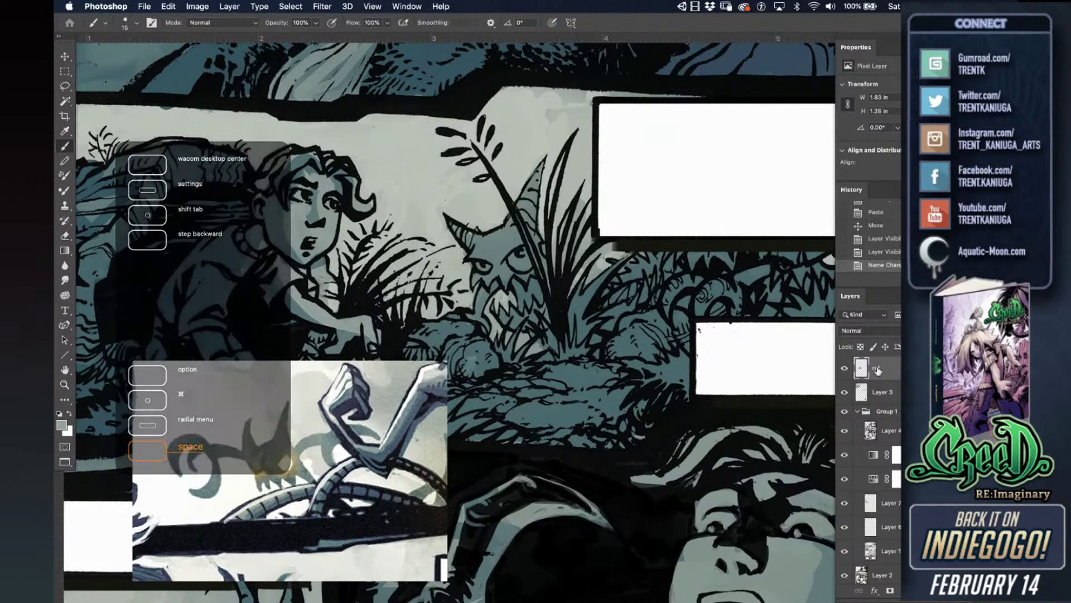
left_click(865, 392)
scroll(868, 394, "up", 2)
left_click(863, 399)
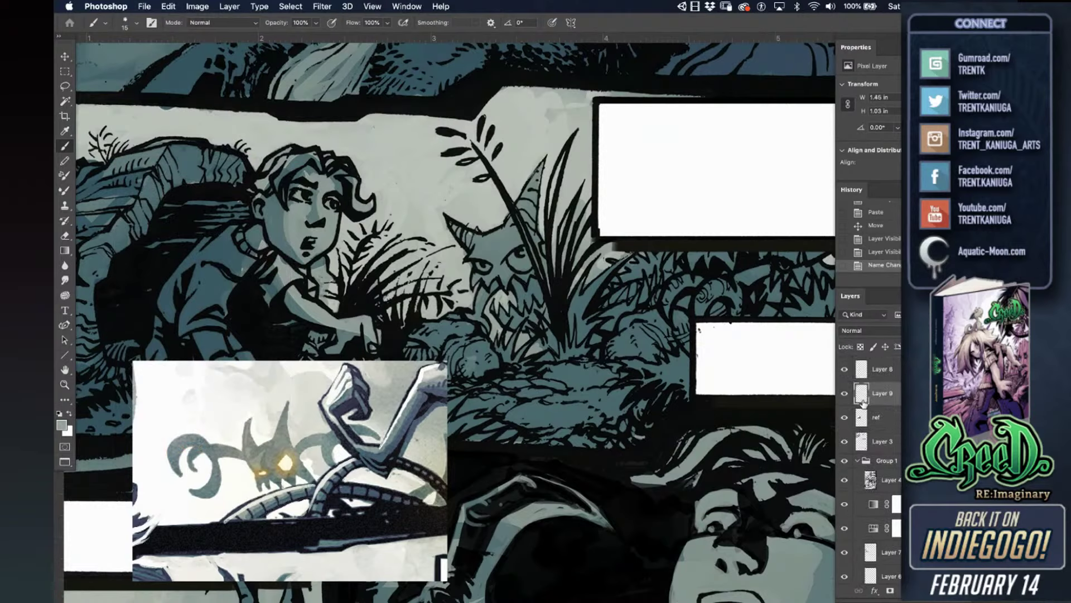
left_click_drag(862, 422, 865, 382)
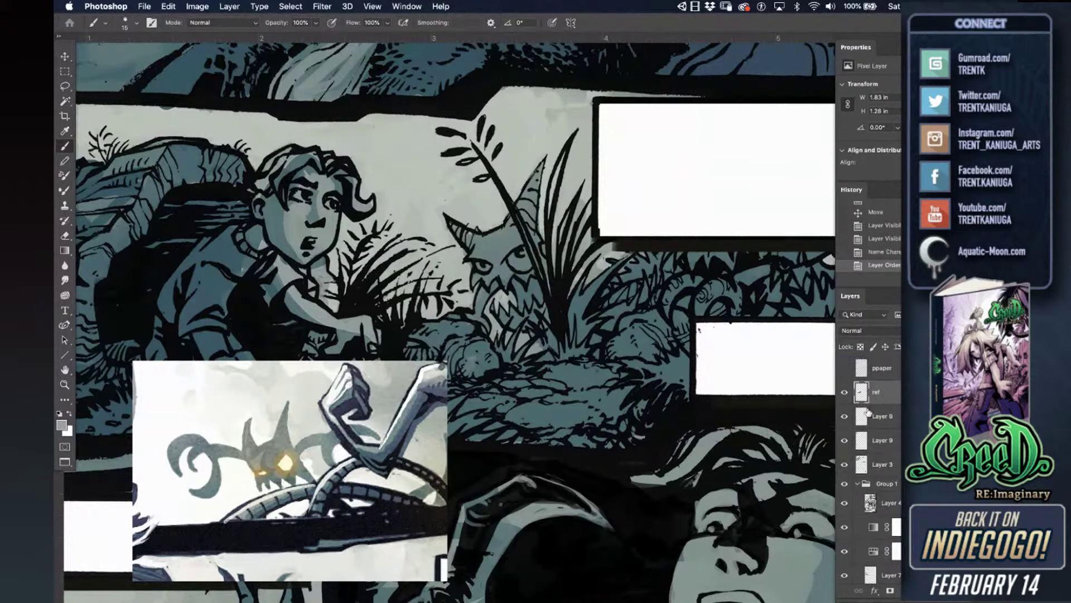
- Sample the shadowy creature's colour from the reference image and undo a test stroke on Layer 8
left_click(868, 413)
left_click(337, 435, "alt")
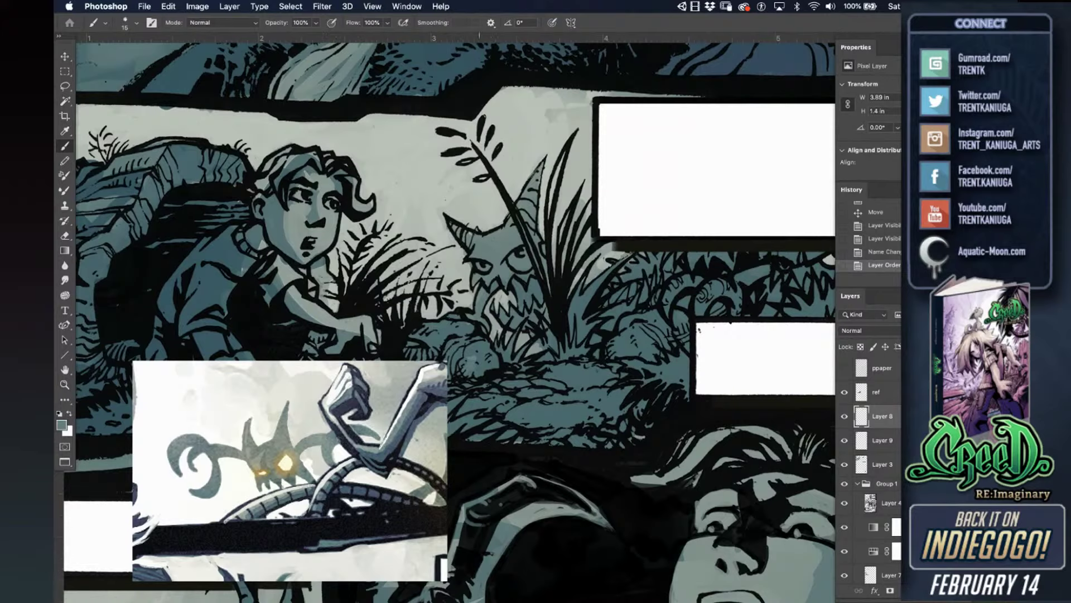
left_click(600, 279)
key("super+z")
- Add a new Normal-mode layer directly above Layer 3 and undo a test stroke on the horned creature
left_click(863, 448)
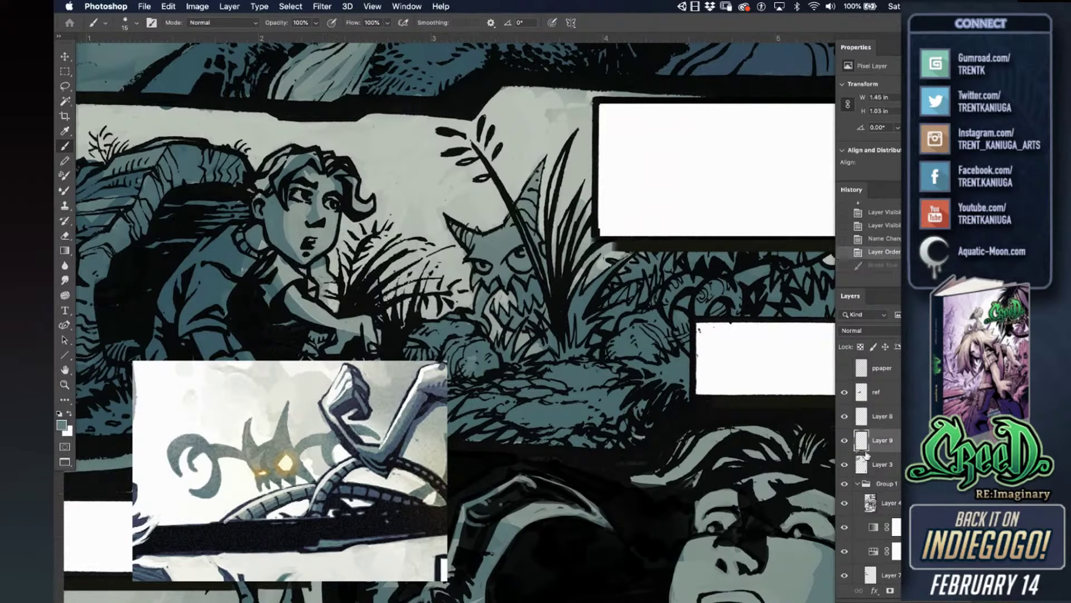
left_click(864, 465)
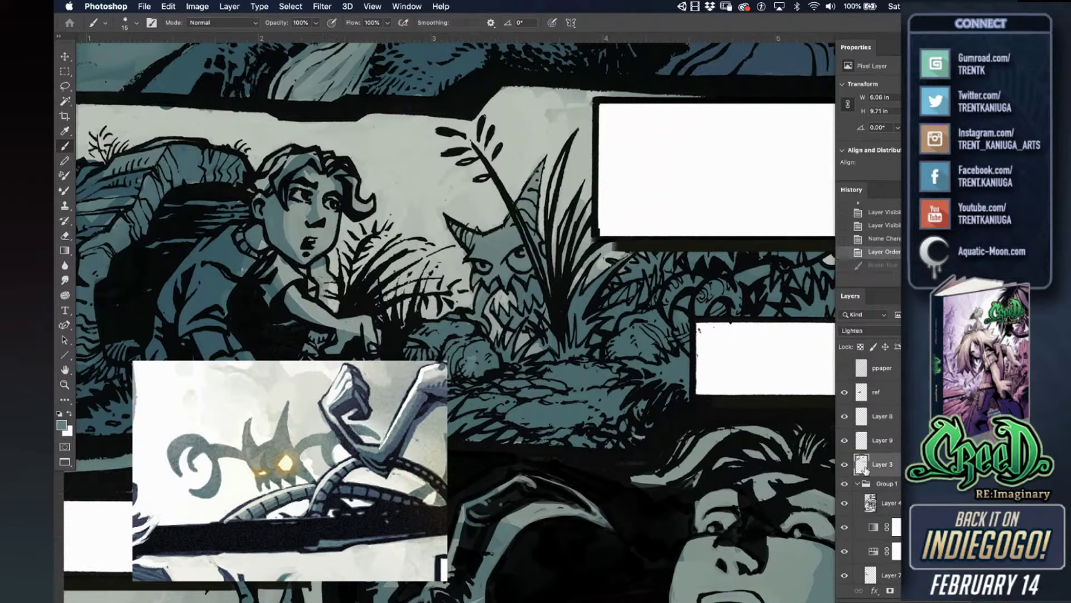
left_click(862, 413)
left_click(863, 450)
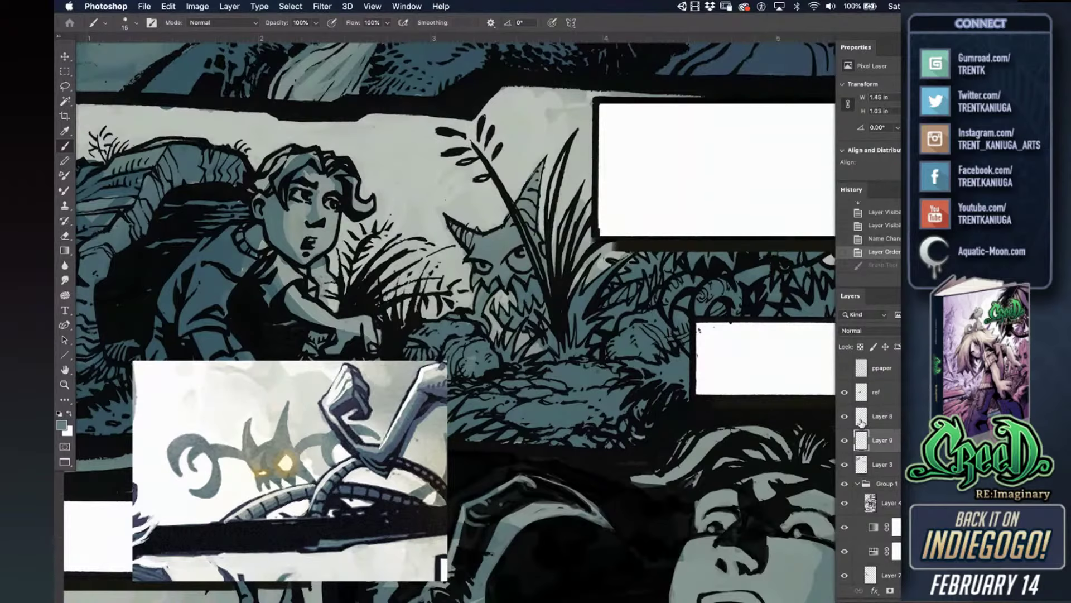
left_click(863, 468)
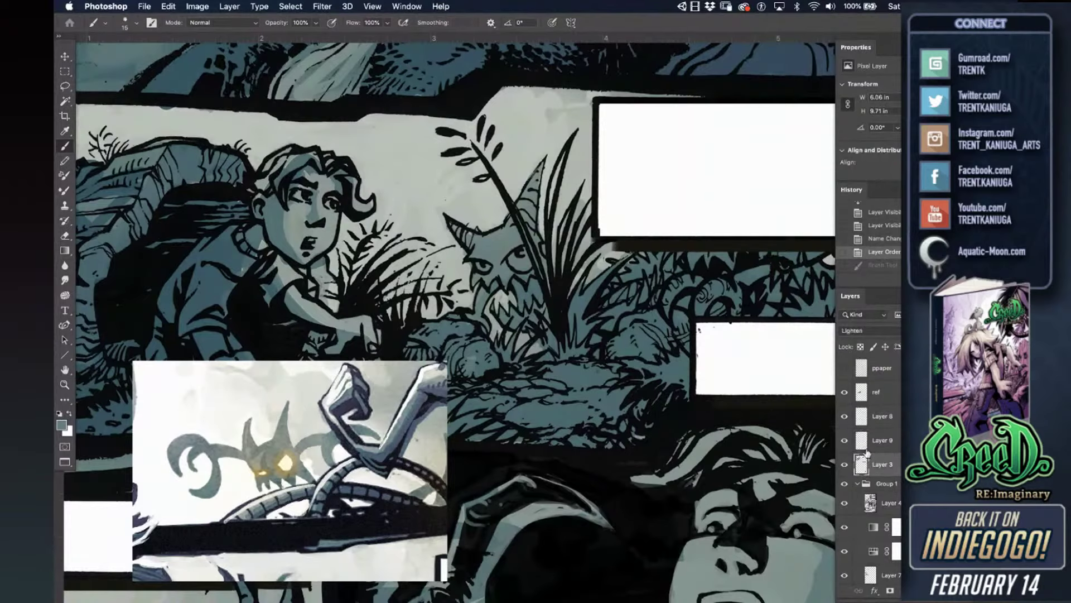
key("super+shift+n")
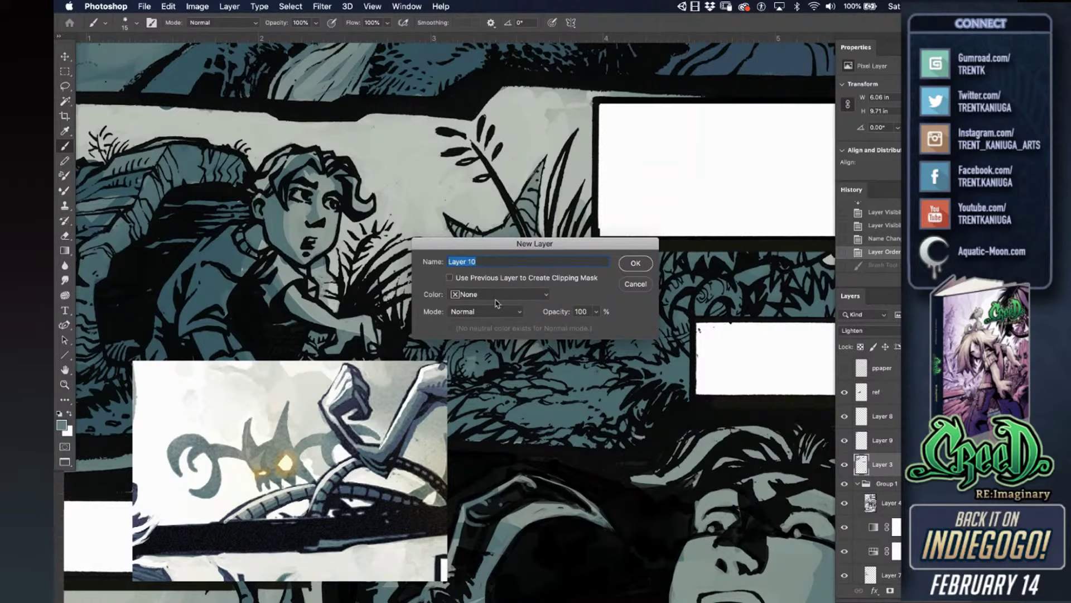
key("Return")
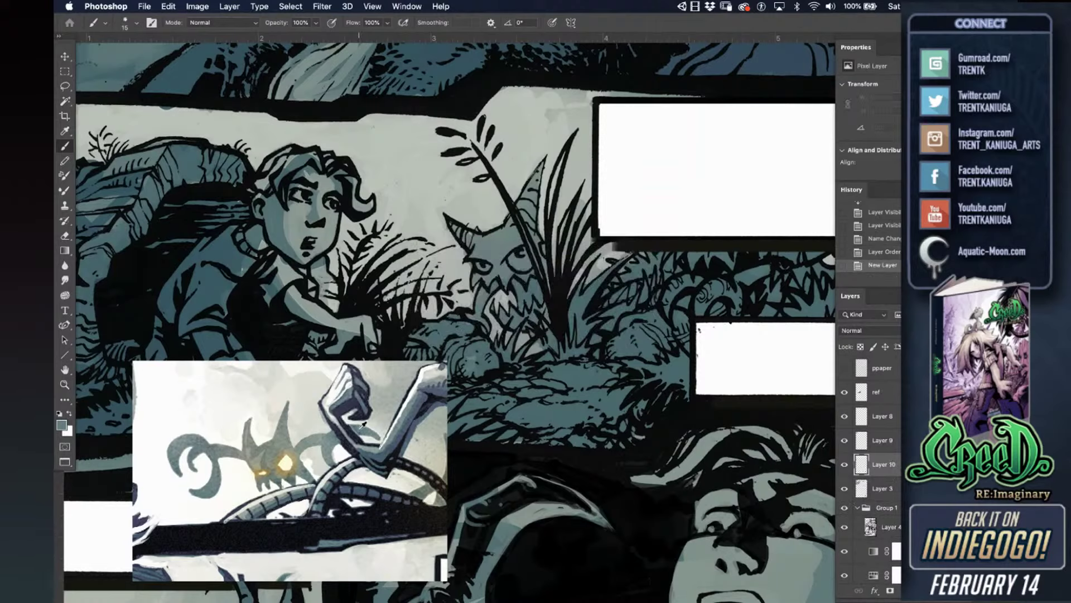
left_click_drag(479, 270, 476, 286)
key("super+z")
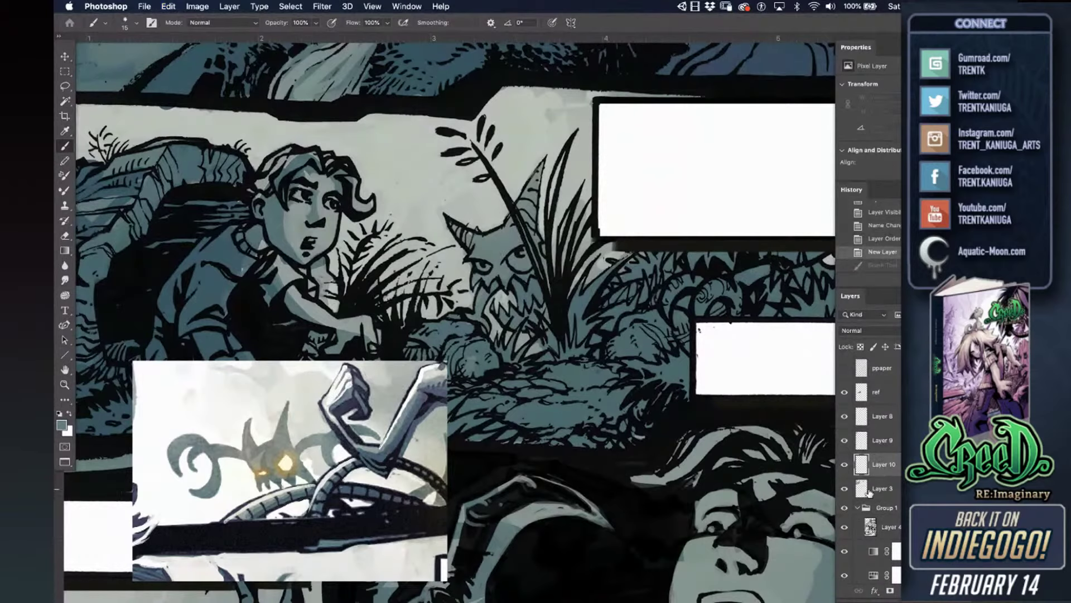
- Compare the whole page with and without Layer 8 to identify what it contains
left_click(864, 450)
left_click(863, 423)
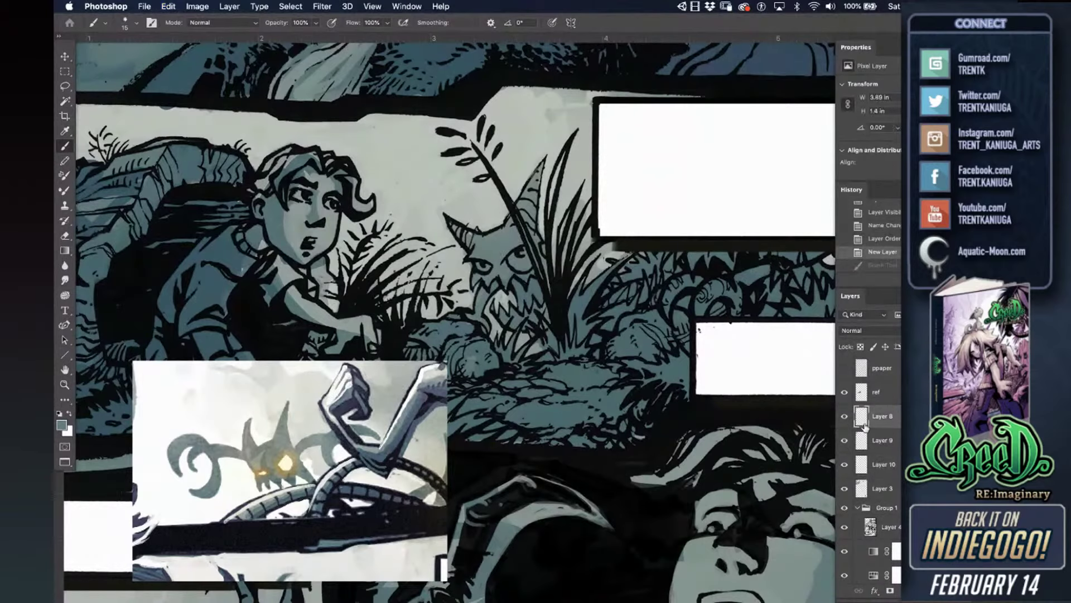
left_click(845, 417)
left_click(845, 417)
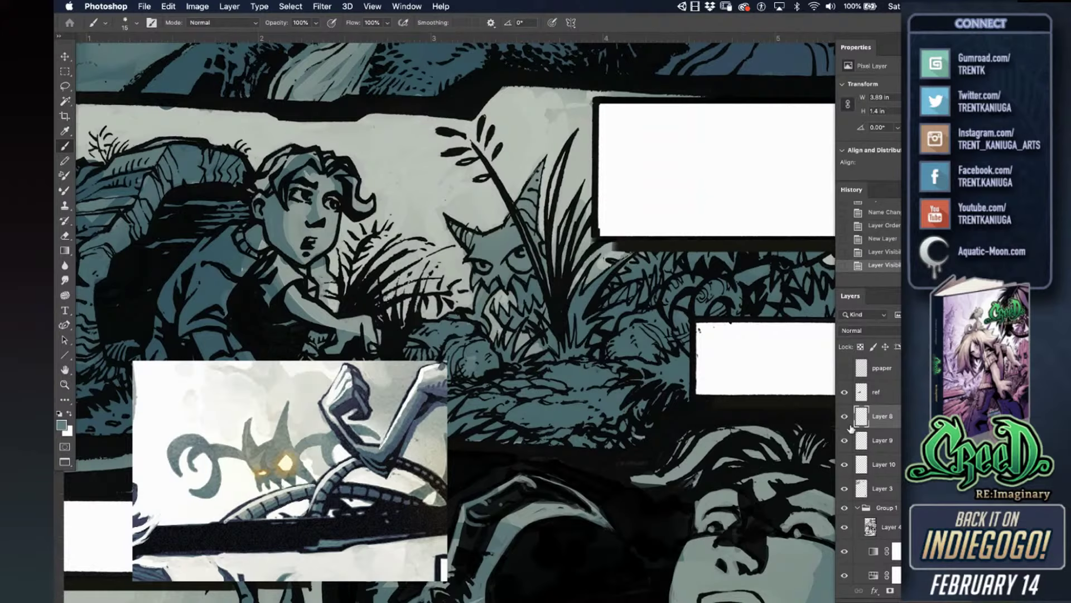
key("super+0")
left_click(845, 417)
left_click(845, 417)
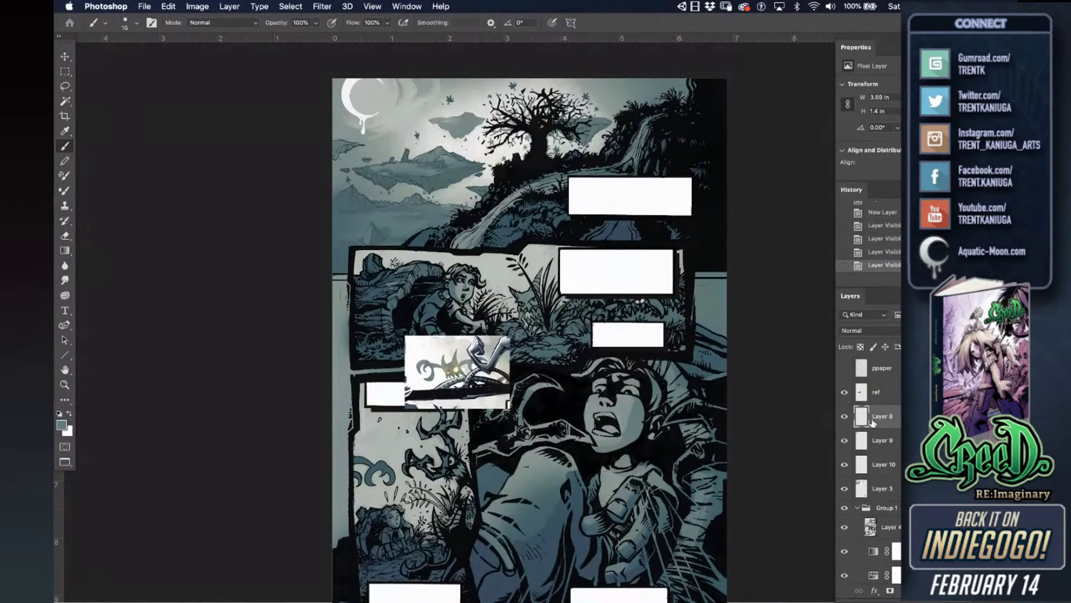
- Merge Layer 8 down into Layer 9 after checking the contents of both layers
left_click(844, 441)
left_click(864, 444)
left_click(864, 422)
left_click(864, 444)
left_click(863, 427)
key("super+e")
left_click(844, 445)
- Set the blend mode of the empty layer above Layer 3 to Darken
left_click(862, 443)
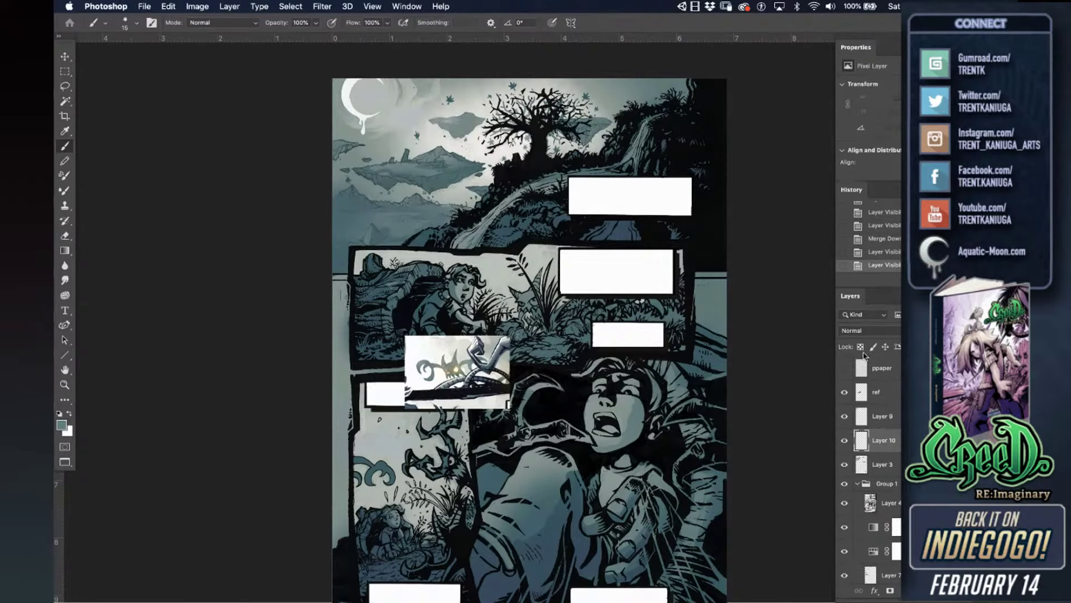
left_click(868, 330)
left_click(857, 356)
key("super+alt+r")
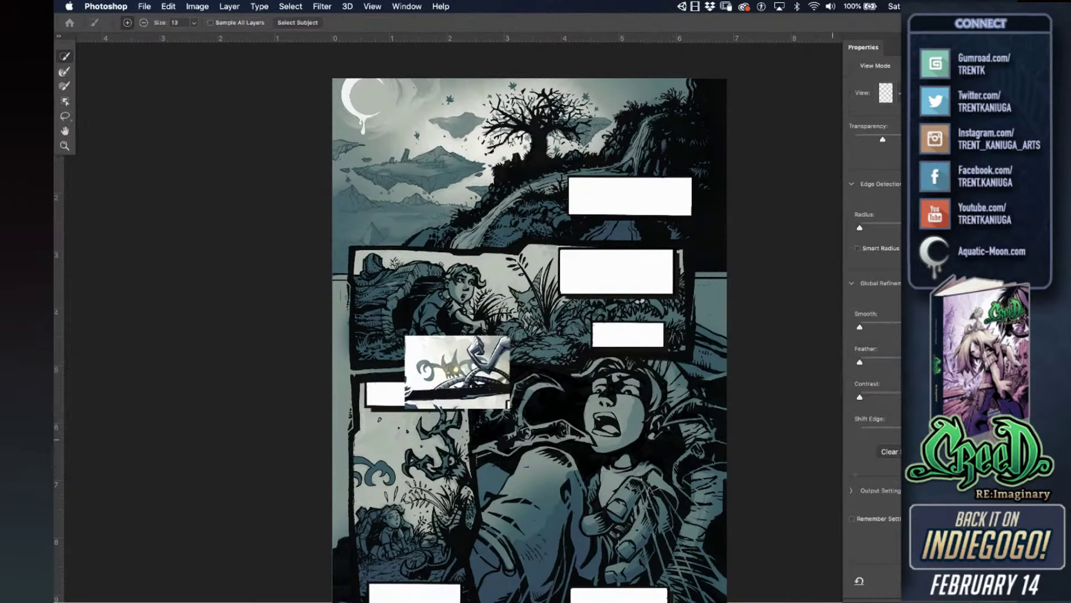
key("Escape")
- Recolour the creature's horn outlines on Layer 3 with the muted tone sampled from the reference creature
left_click(747, 385)
key("super+equal")
key("super+equal")
key("super+equal")
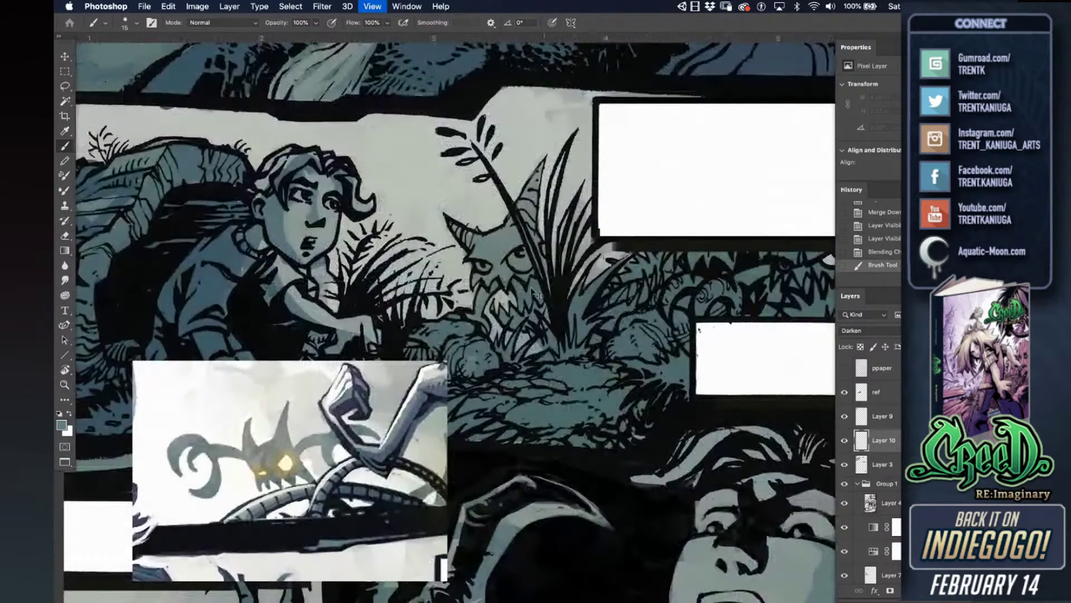
left_click(681, 221)
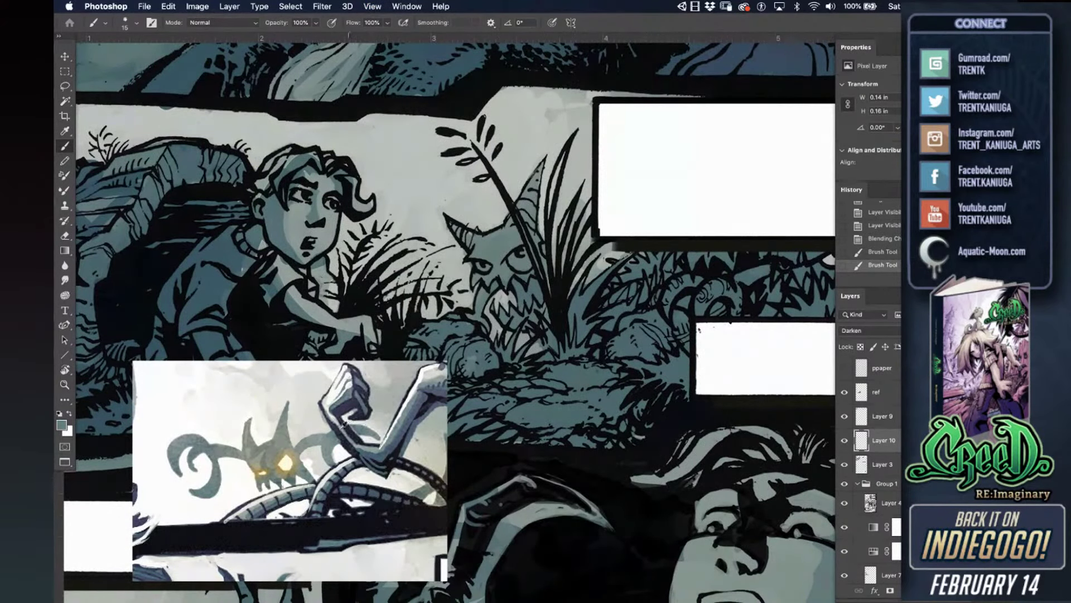
left_click(867, 465)
left_click(331, 448, "alt")
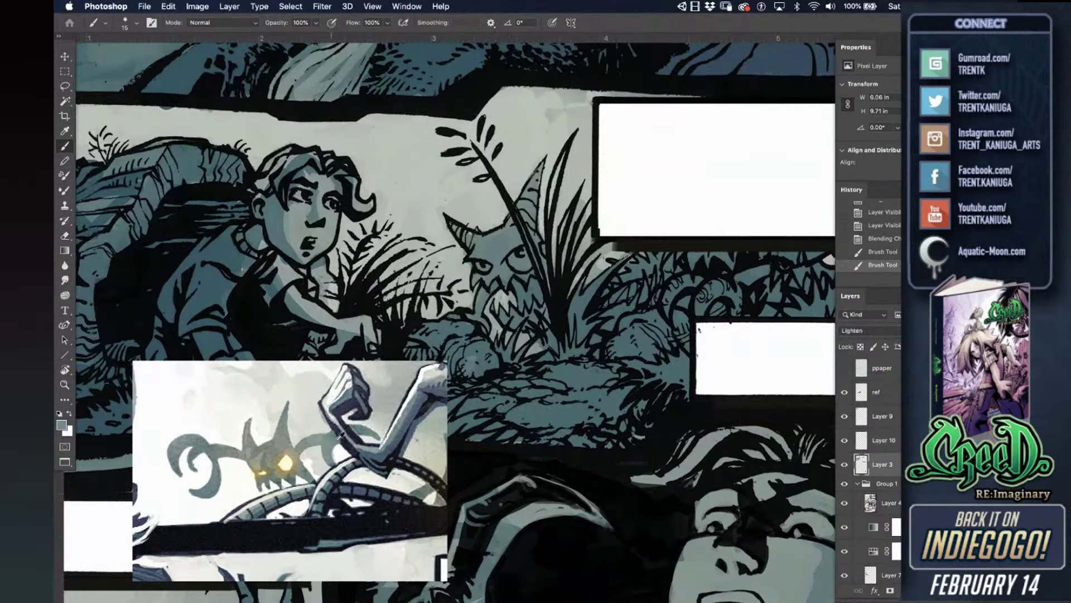
mouse_move(472, 225)
left_mouse_down()
mouse_move(453, 231)
mouse_move(481, 224)
left_mouse_up()
left_click(505, 214)
mouse_move(524, 195)
left_mouse_down()
mouse_move(516, 222)
mouse_move(539, 162)
left_mouse_up()
left_click_drag(536, 219, 536, 257)
left_click_drag(536, 243, 542, 270)
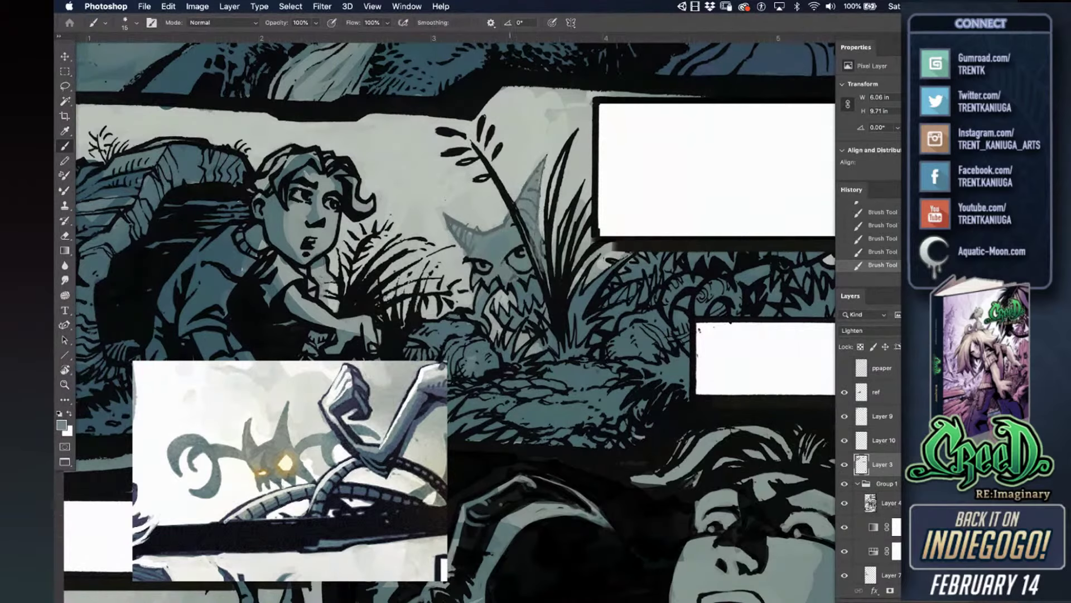
- Soften the line art of the creature's brow, eyes and mouth on Layer 3 with the same muted tone, undoing stray strokes
key("super+z")
left_click_drag(479, 256, 477, 302)
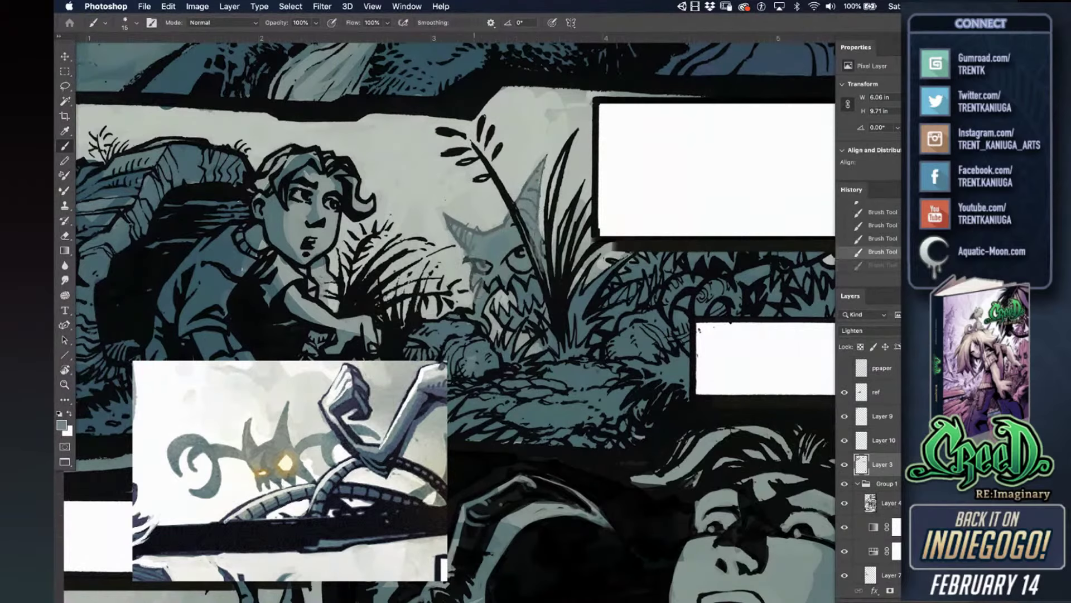
key("super+z")
mouse_move(476, 318)
left_mouse_down()
mouse_move(485, 325)
mouse_move(462, 311)
left_mouse_up()
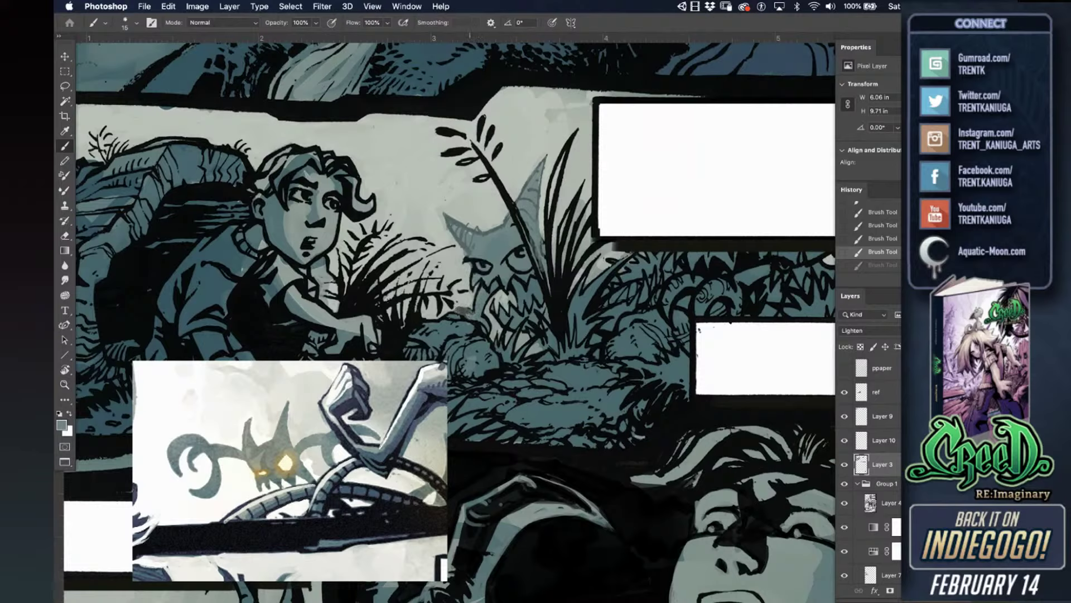
left_click_drag(469, 251, 494, 285)
mouse_move(505, 254)
left_mouse_down()
mouse_move(540, 306)
mouse_move(494, 304)
mouse_move(484, 335)
mouse_move(494, 332)
left_mouse_up()
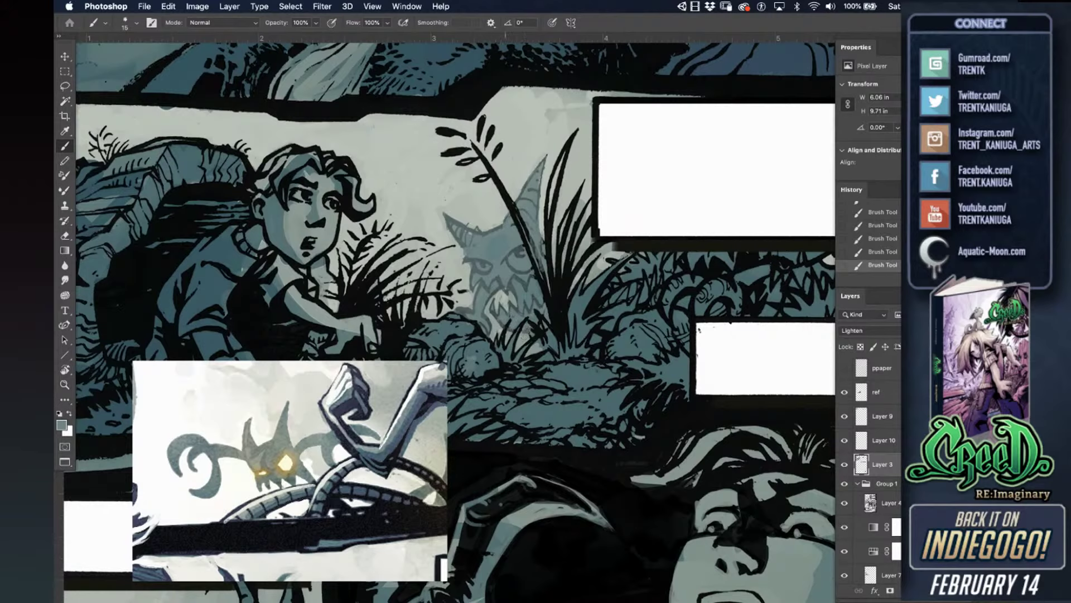
- Shade the creature's brow, face and taller horn on Layer 10 with a tone sampled from its face
left_click(863, 441)
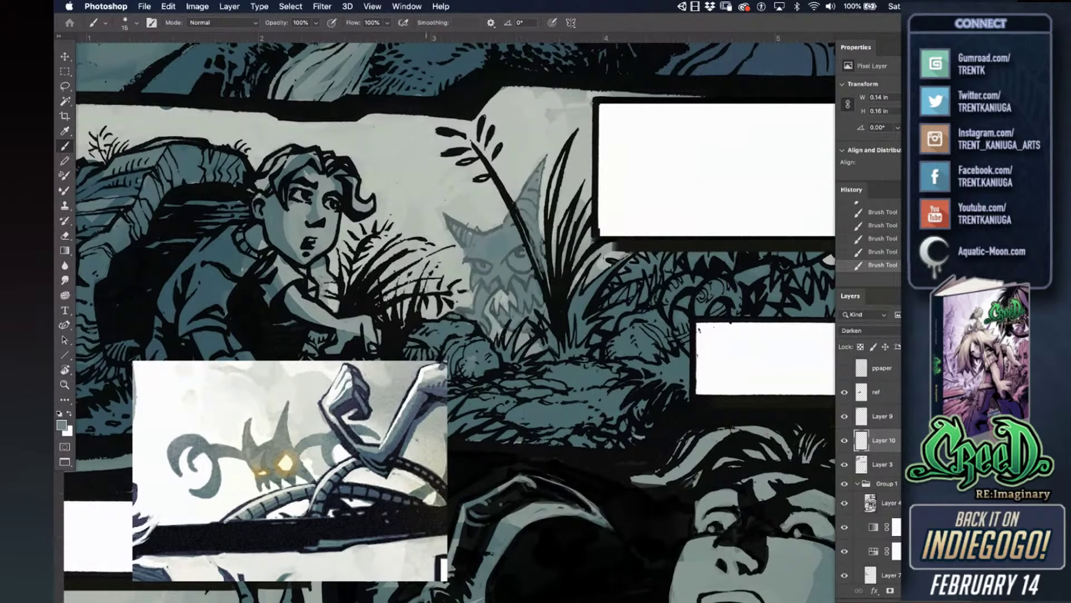
left_click(479, 255, "alt")
mouse_move(466, 241)
left_mouse_down()
mouse_move(481, 257)
mouse_move(512, 237)
mouse_move(491, 277)
mouse_move(474, 284)
mouse_move(502, 281)
left_mouse_up()
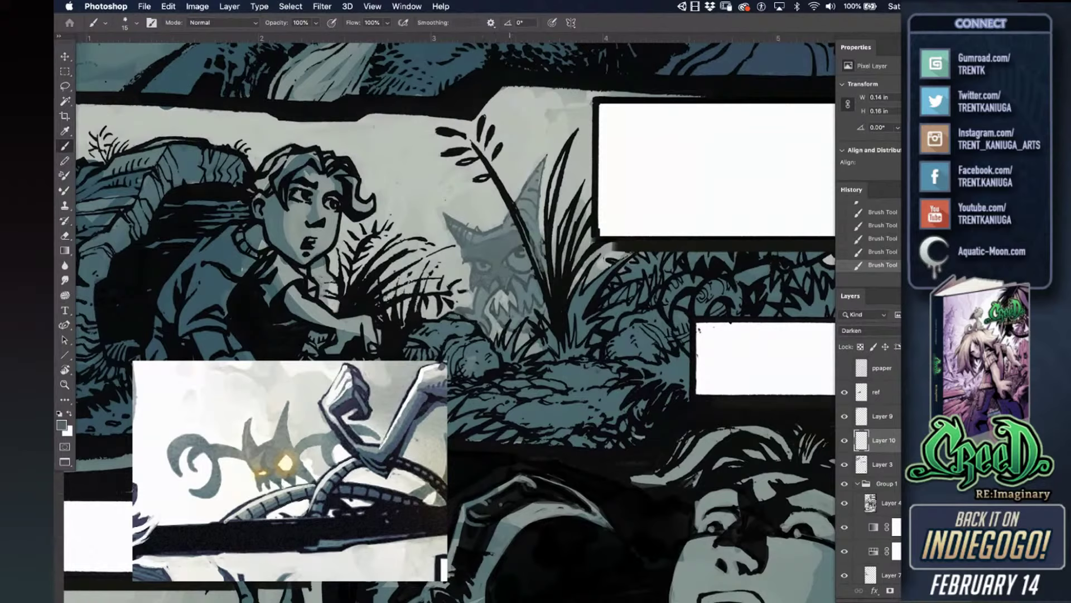
left_click_drag(527, 275, 534, 270)
left_click_drag(533, 234, 531, 198)
left_click_drag(536, 233, 545, 275)
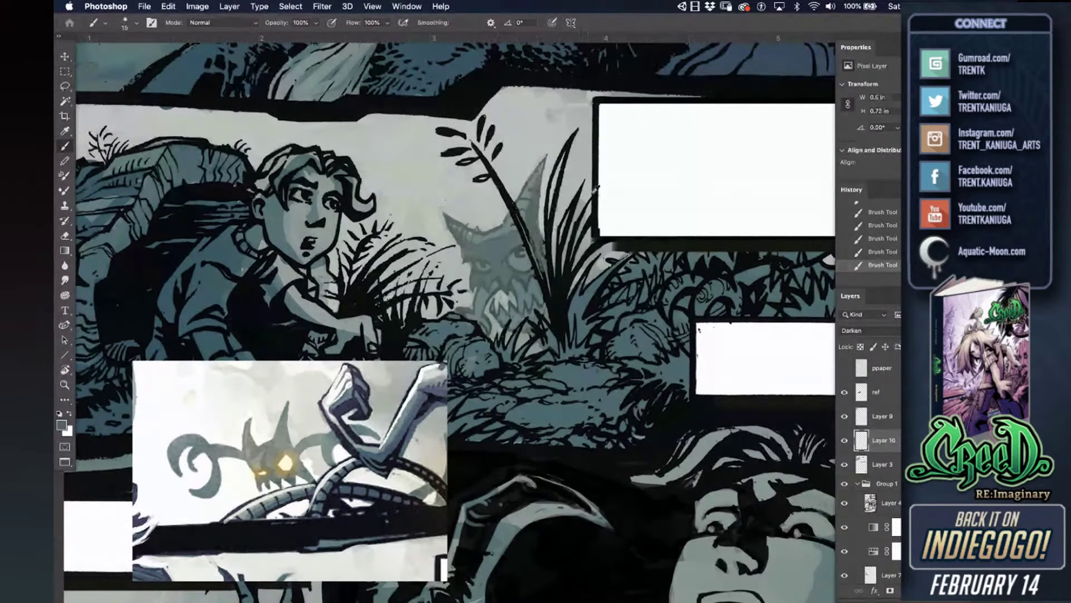
- Fill both of the creature's eyes on Layer 3 with the pale tone sampled from the reference creature's glowing eye
left_click(289, 458, "alt")
left_click(860, 465)
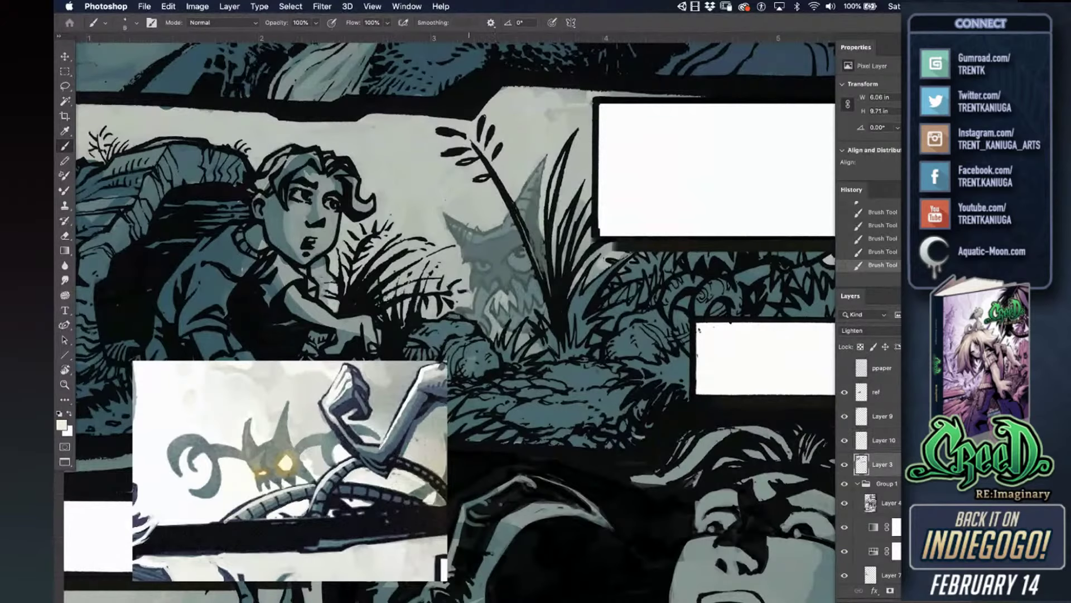
left_click_drag(475, 262, 485, 269)
left_click_drag(511, 264, 526, 267)
left_click_drag(525, 267, 523, 262)
- Touch up the creature's smaller eye on Layer 10 after checking that layer, and save the page
left_click(845, 440)
left_click(844, 441)
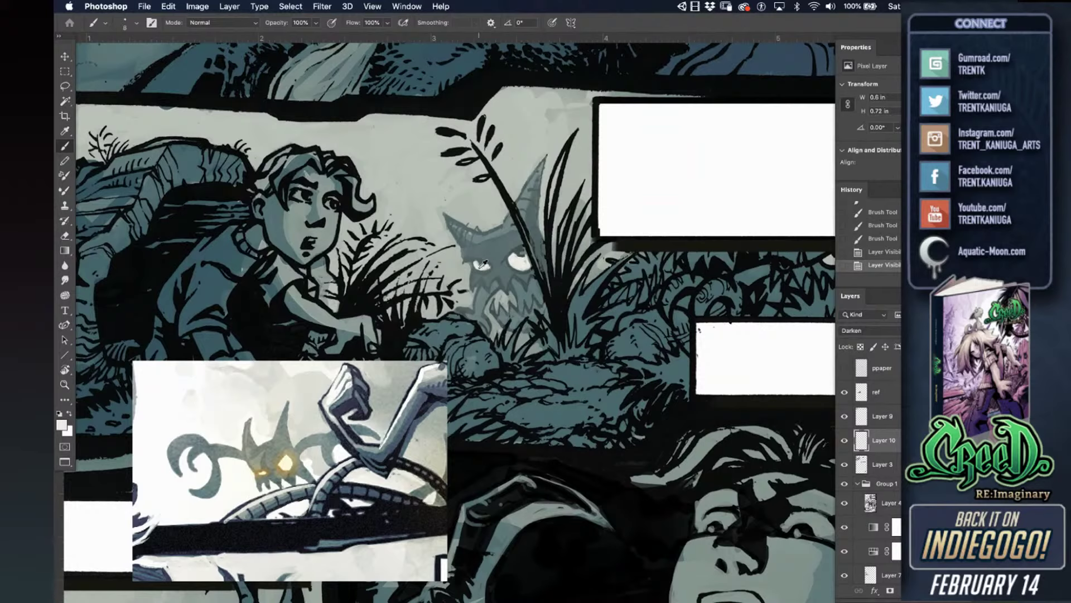
left_click_drag(486, 268, 482, 268)
key("super+s")
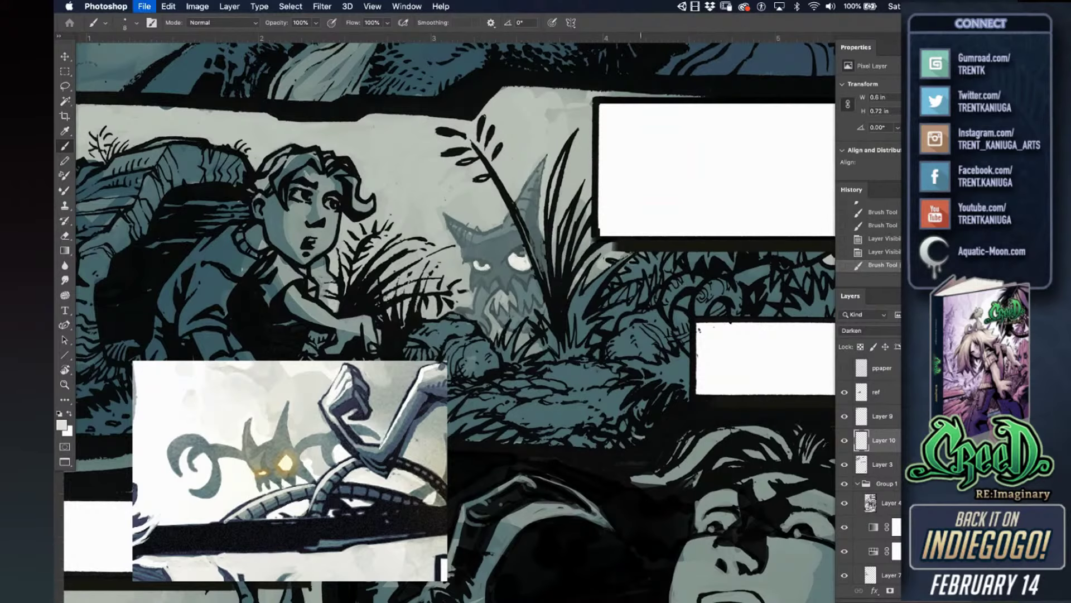
- Compare the creature with and without Layer 10 and Layer 3 to check what each layer contributes
scroll(647, 190, "up", 3)
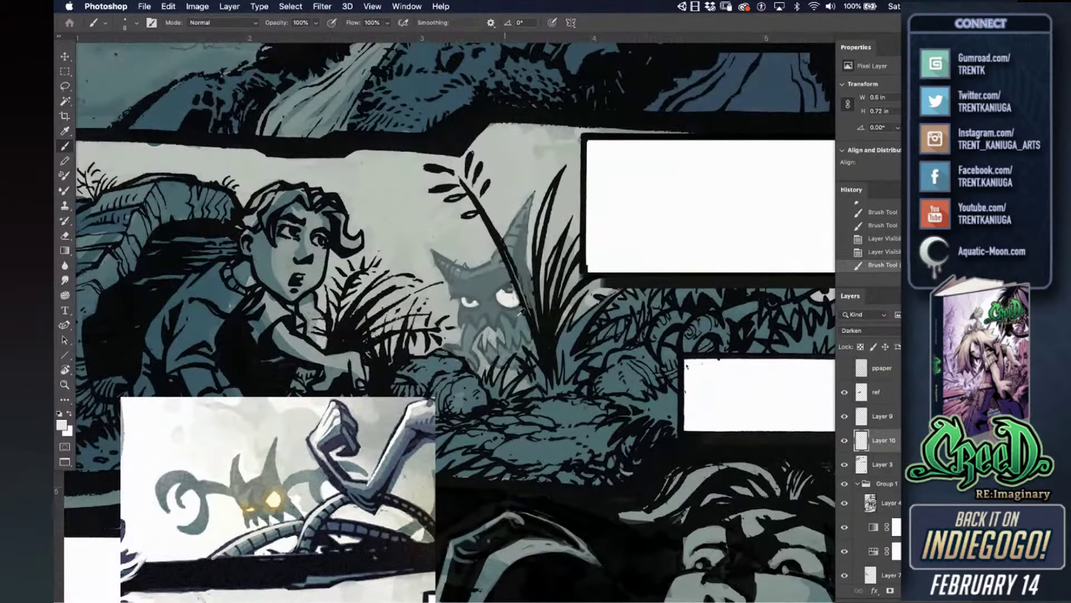
left_click(845, 441)
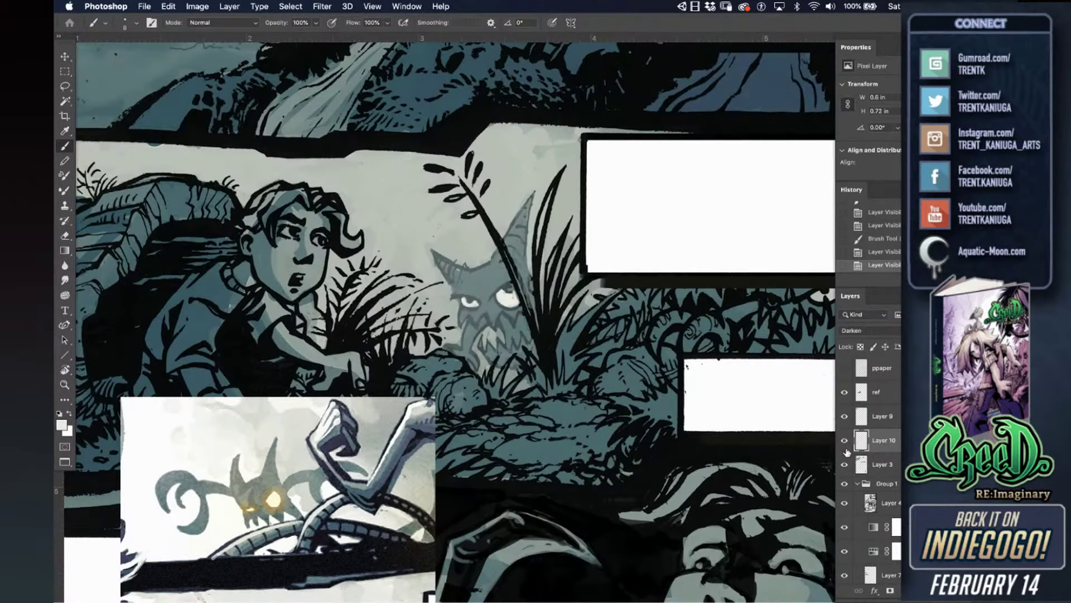
left_click(845, 441)
left_click(845, 465)
left_click(845, 466)
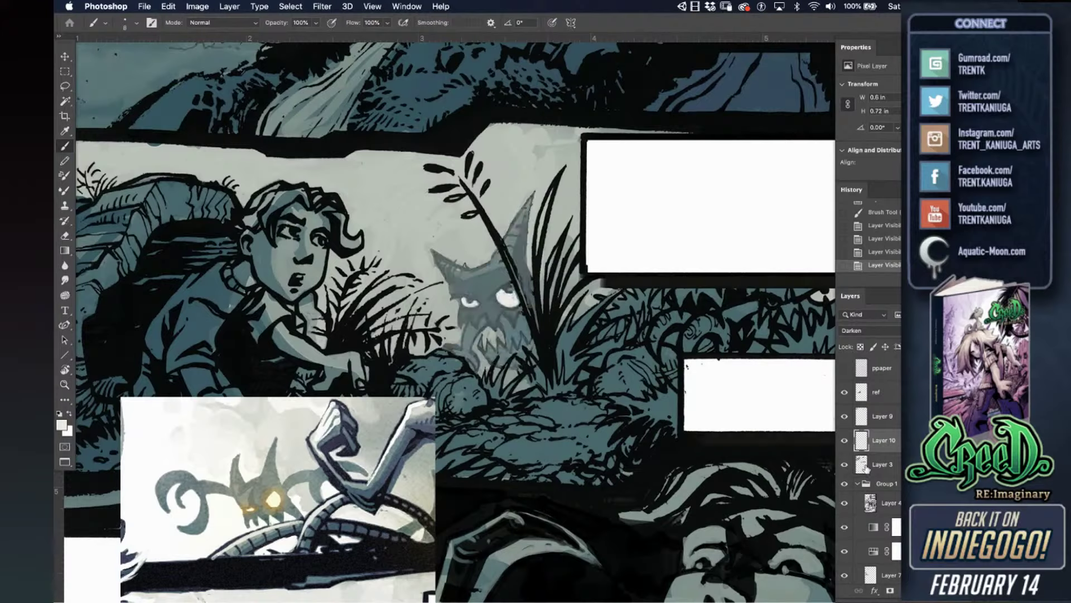
left_click(873, 464)
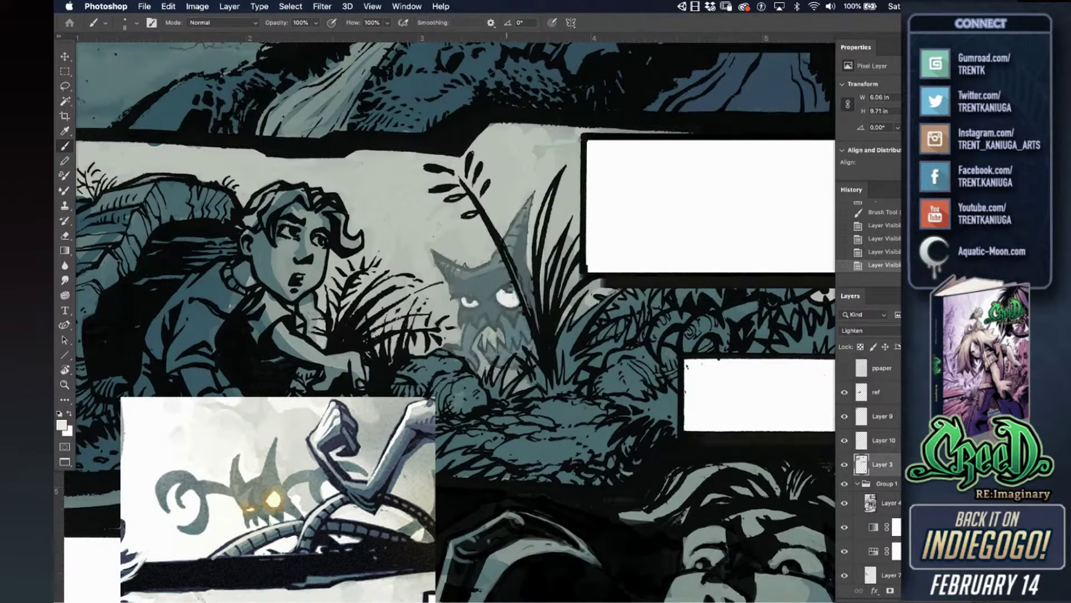
left_click_drag(508, 326, 507, 332)
key("super+z")
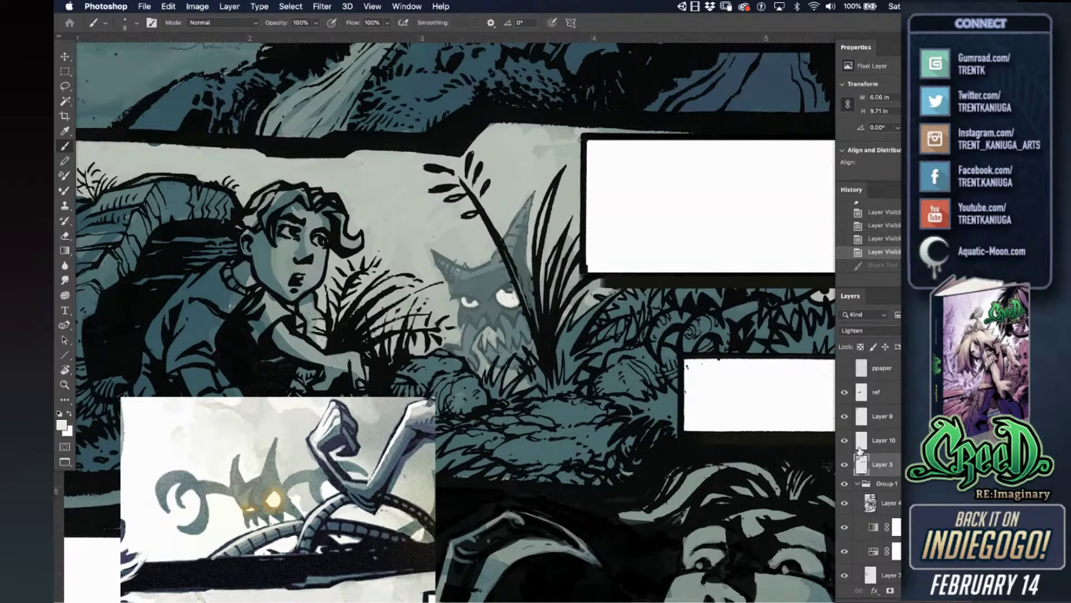
- Tint the grasses above and beside the small caption box on Layer 10 with a slate blue sampled from the artwork
scroll(608, 402, "right", 10)
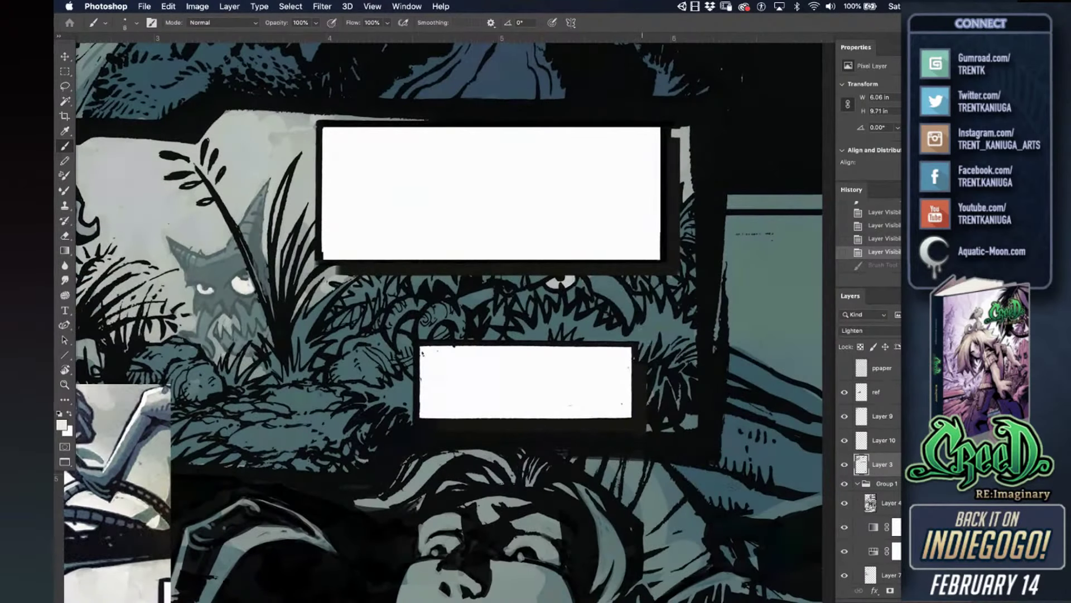
left_click(744, 489, "alt")
left_click(866, 444)
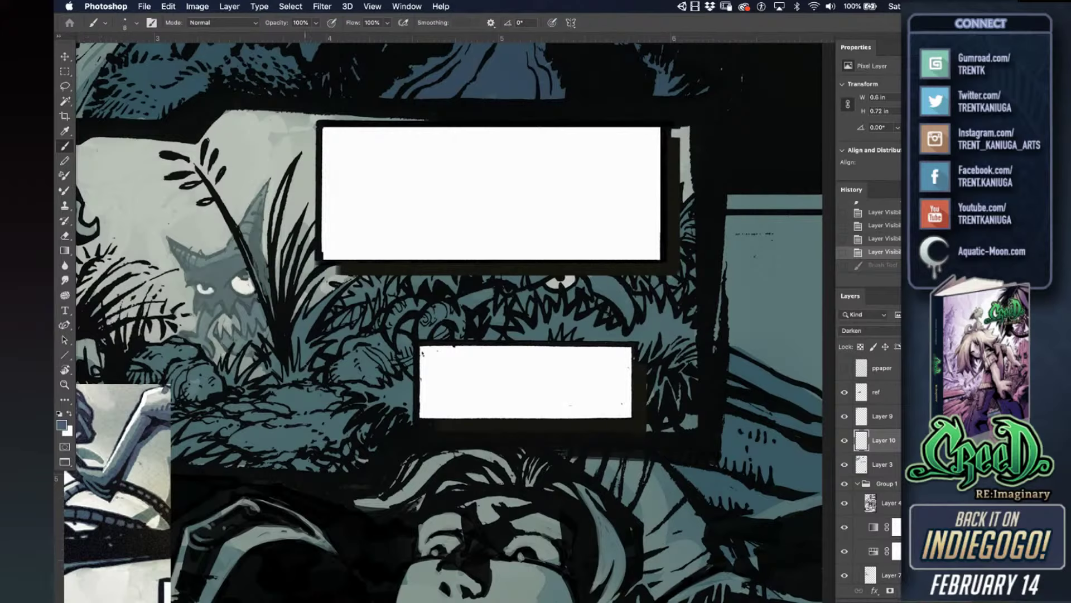
key("bracketright")
mouse_move(654, 335)
left_mouse_down()
mouse_move(665, 384)
mouse_move(684, 371)
mouse_move(682, 386)
mouse_move(649, 305)
left_mouse_up()
key("bracketleft")
key("bracketleft")
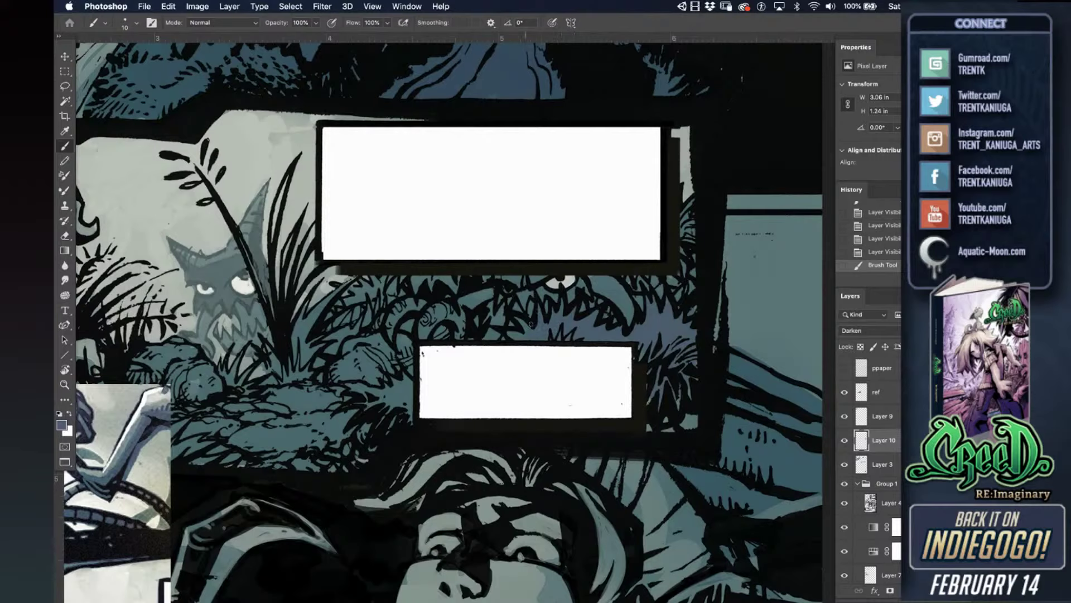
left_click_drag(534, 323, 539, 319)
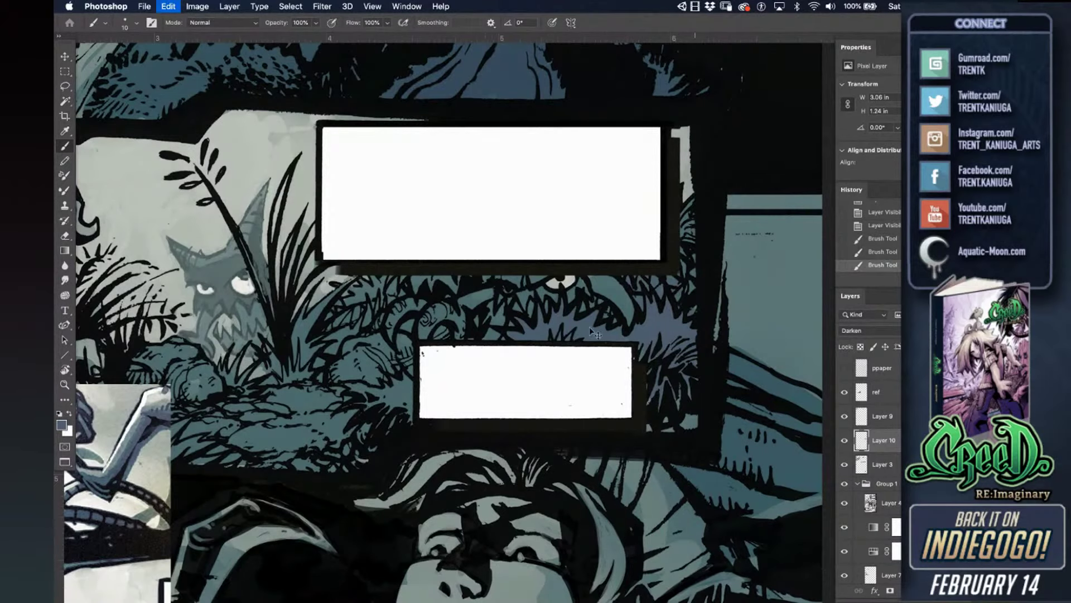
key("super+z")
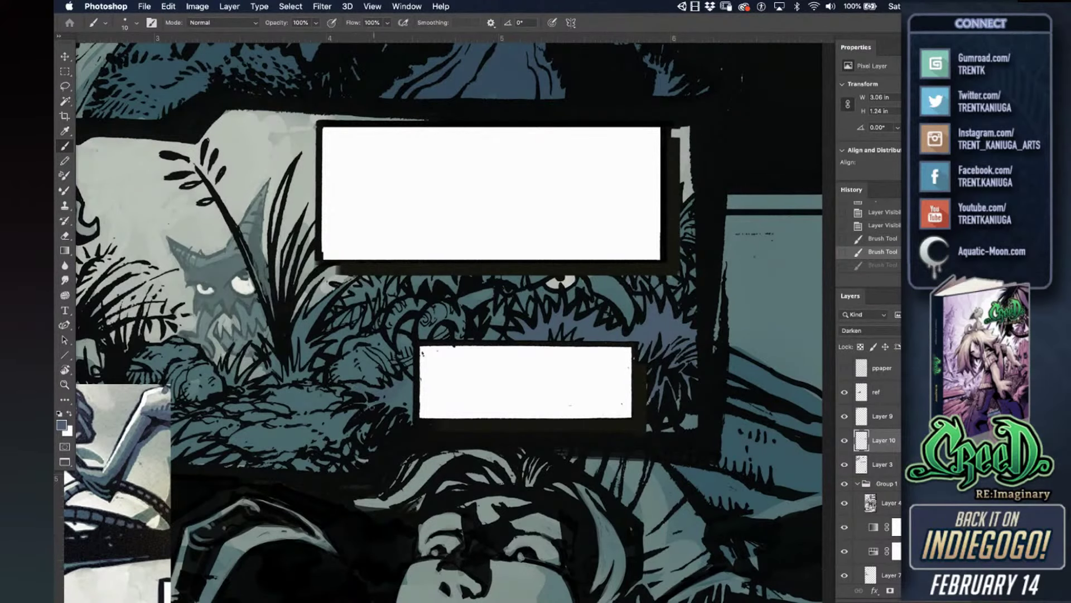
- Extend the slate-blue tint to the plants beside the small caption box and the base of the tall grass, enlarging the brush to 40
left_click_drag(406, 421, 403, 423)
left_click_drag(375, 412, 639, 283)
left_click_drag(591, 328, 498, 369)
key("bracketright")
key("bracketright")
key("bracketright")
left_click_drag(462, 277, 472, 254)
mouse_move(474, 245)
left_mouse_down()
mouse_move(437, 279)
mouse_move(463, 278)
left_mouse_up()
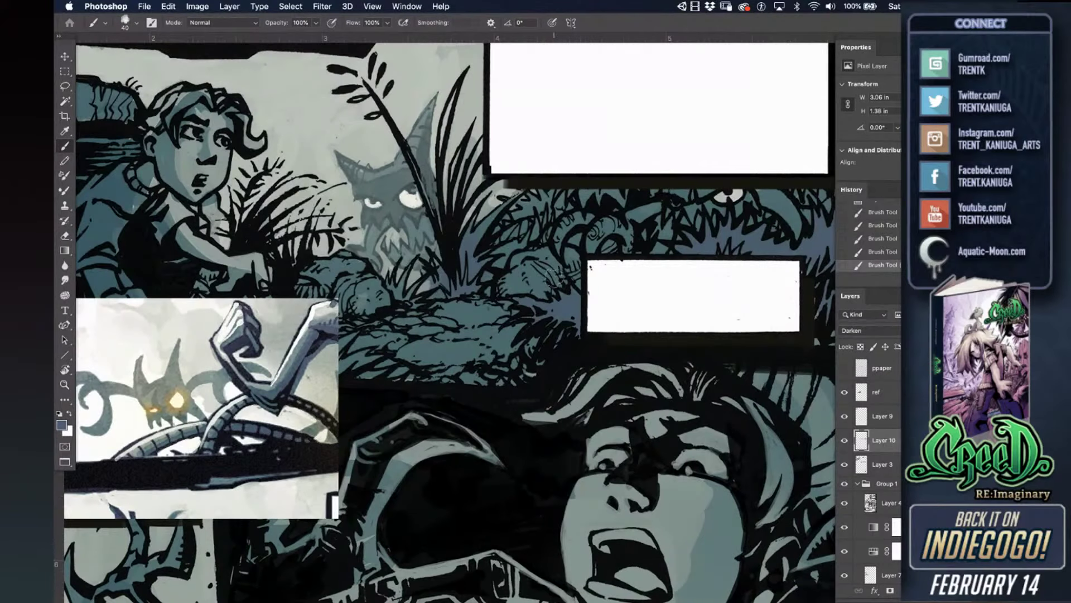
mouse_move(506, 396)
left_mouse_down()
mouse_move(568, 420)
mouse_move(567, 451)
left_mouse_up()
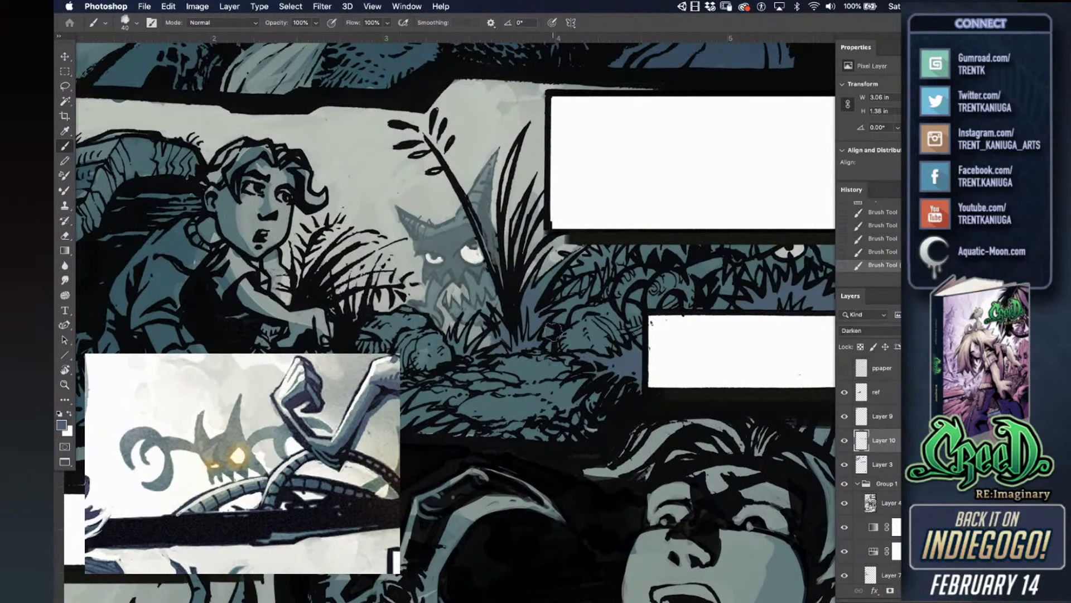
left_click_drag(410, 400, 438, 373)
left_click(448, 337)
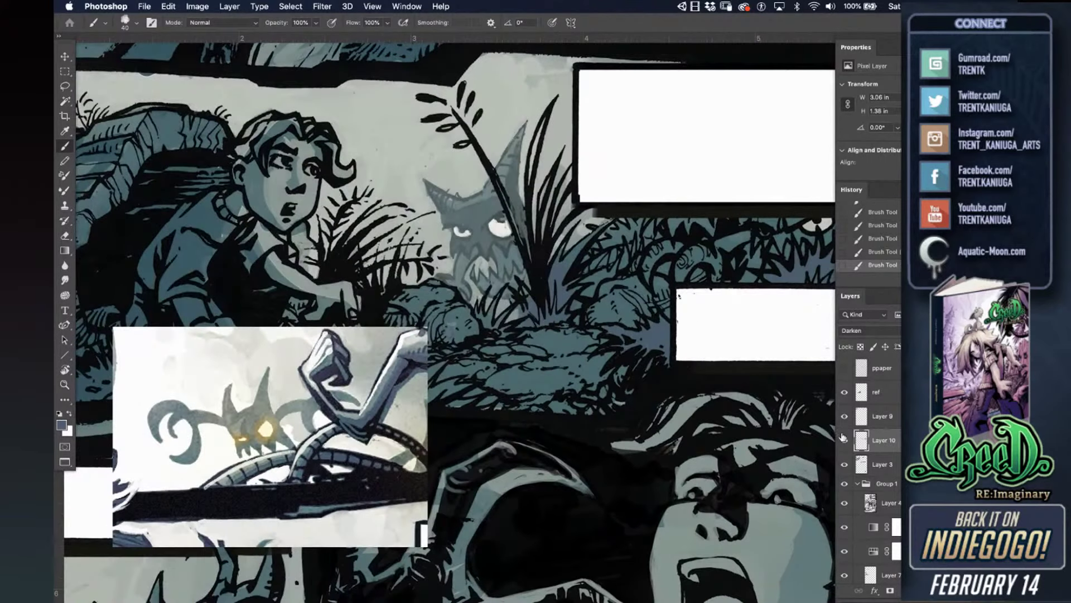
- Check Layer 3, hide the ref layer and tint the foreground grass beneath the crouching boy on Layer 10
left_click(844, 465)
left_click(844, 465)
left_click(844, 392)
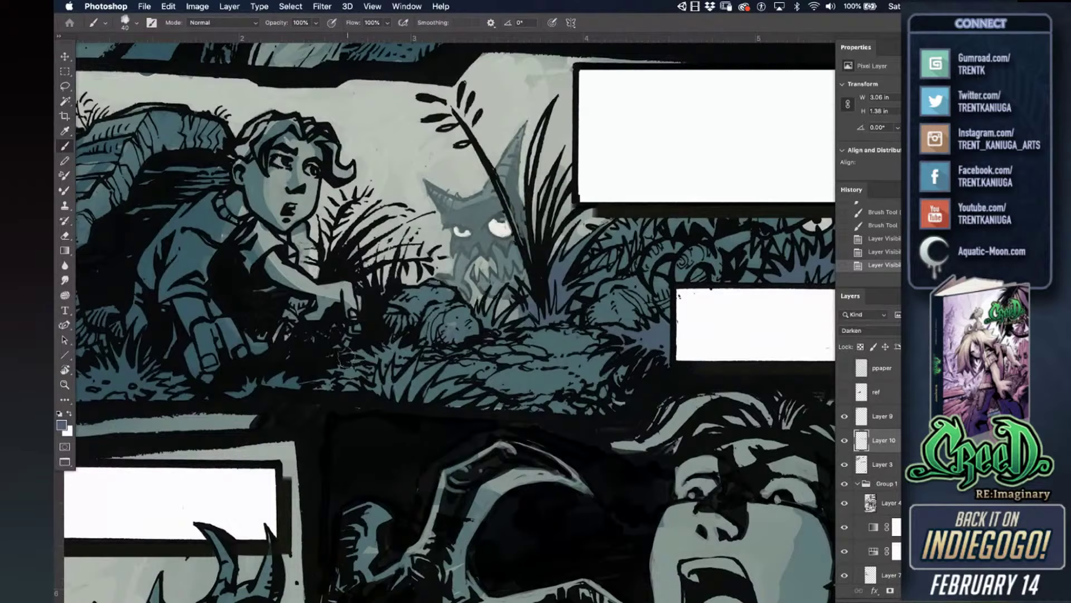
mouse_move(285, 369)
left_mouse_down()
mouse_move(297, 379)
mouse_move(257, 386)
mouse_move(401, 413)
left_mouse_up()
left_click_drag(353, 357, 357, 353)
left_click_drag(516, 331, 447, 364)
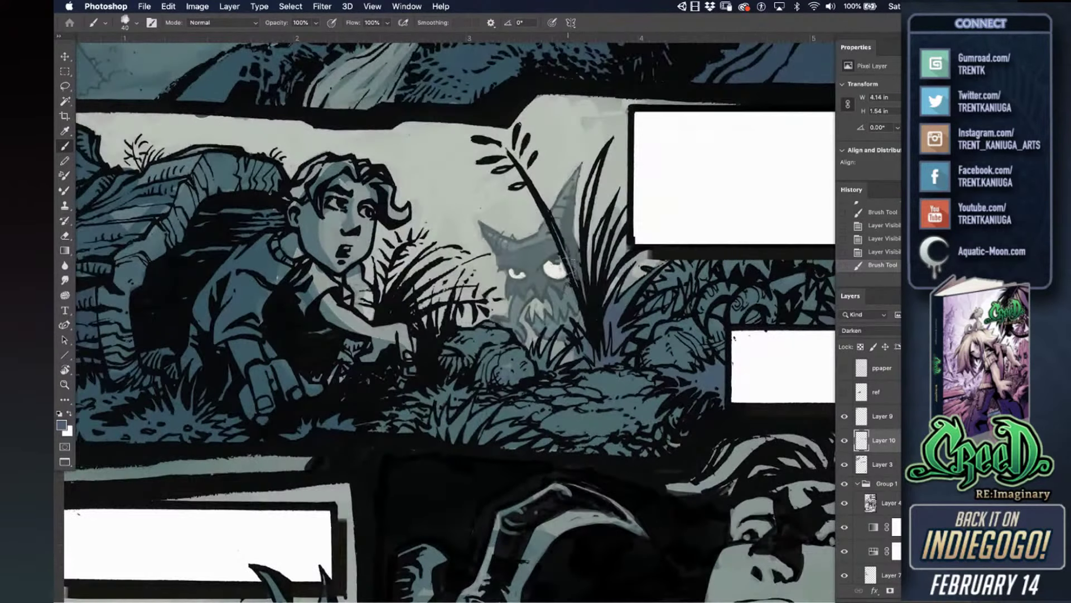
- Make Layer 9 active, show the ref and ppaper layers, and sample a grey tone from the reference art
left_click(862, 422)
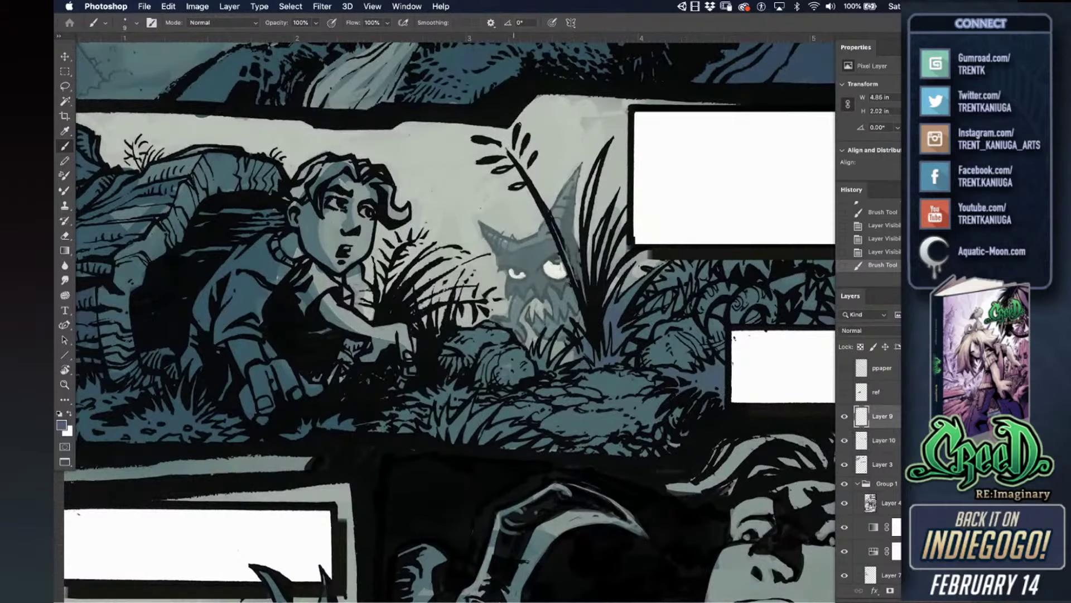
left_click(844, 392)
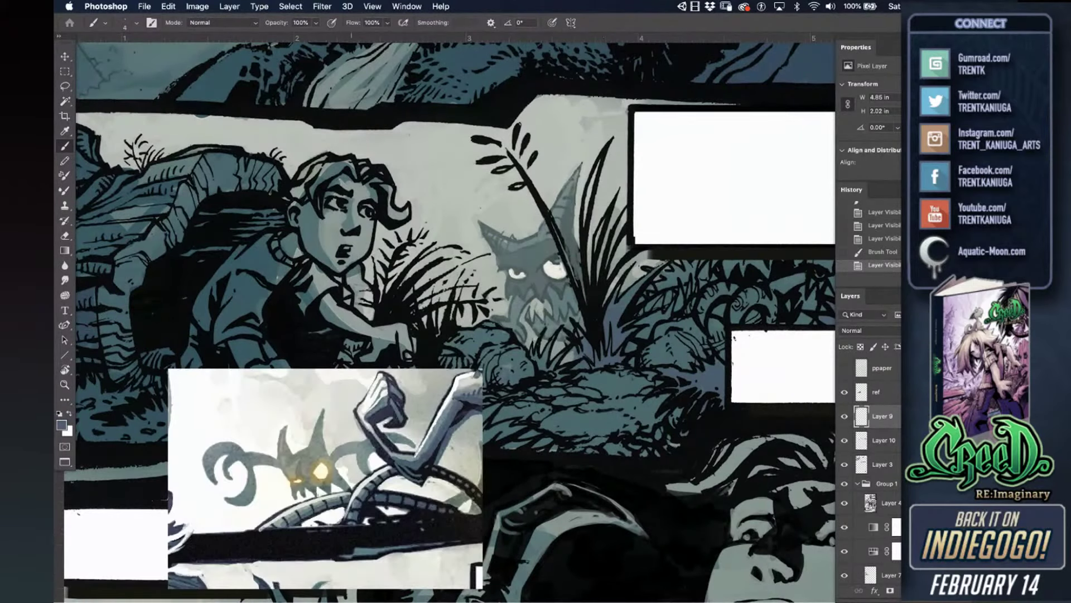
left_click(340, 440, "alt")
left_click(844, 368)
key("super+plus")
left_click_drag(531, 161, 499, 196, "space")
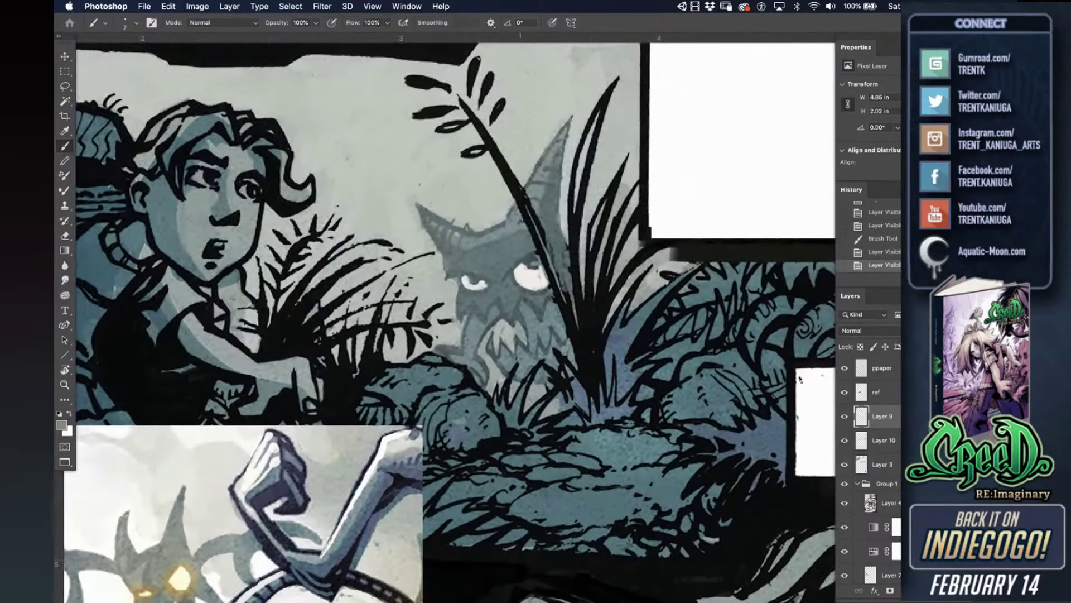
- Paint over the outline along the creature's head between its horns on Layer 9, undoing the test strokes
key("super+z")
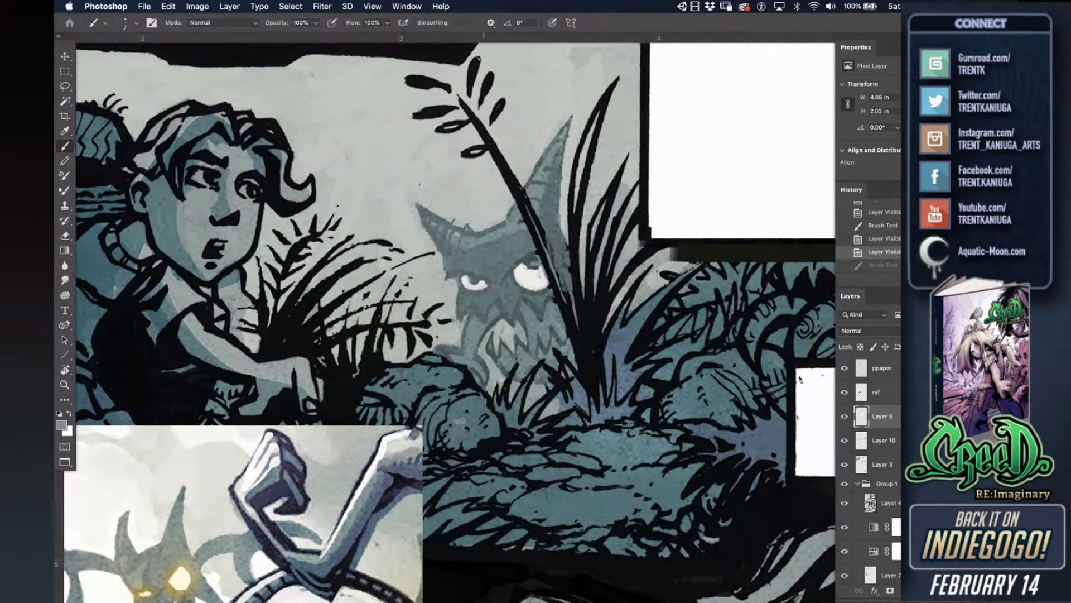
left_click_drag(458, 232, 478, 240)
key("super+z")
mouse_move(425, 214)
left_mouse_down()
mouse_move(476, 239)
mouse_move(508, 226)
left_mouse_up()
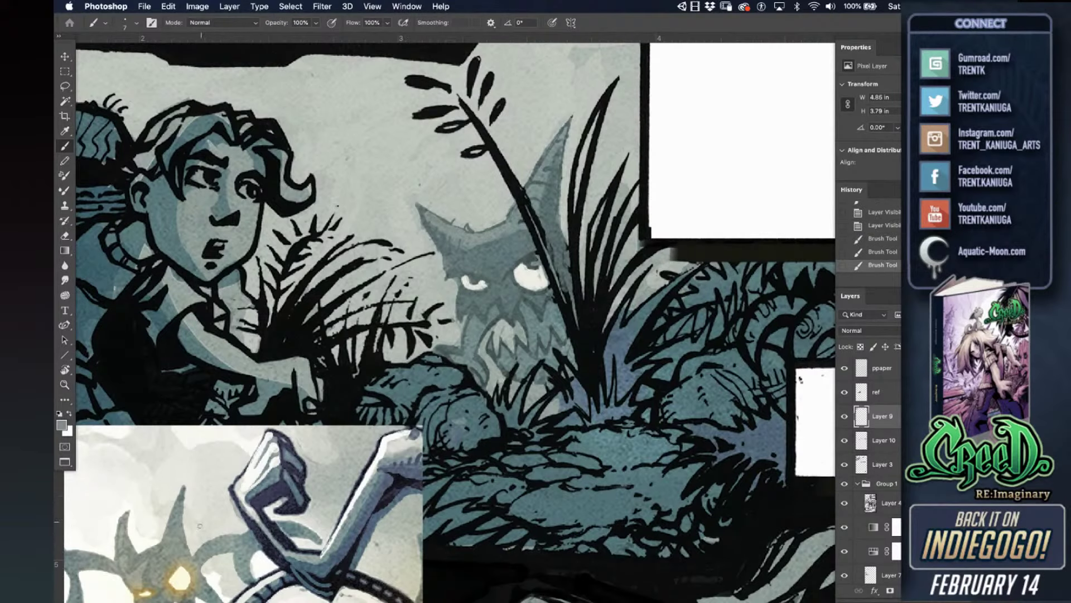
- Paint over the linework on the creature's muzzle and around its eyes with grey tones sampled from its face
scroll(424, 324, "down", 1)
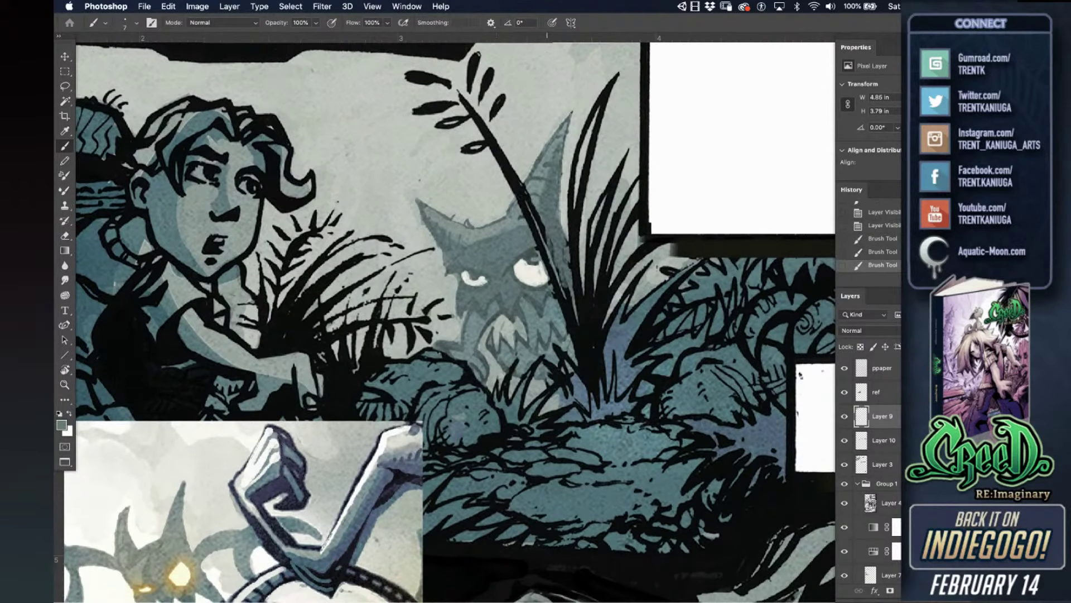
key("bracketright")
key("bracketright")
mouse_move(500, 298)
left_mouse_down()
mouse_move(508, 310)
mouse_move(502, 303)
left_mouse_up()
left_click(513, 317, "alt")
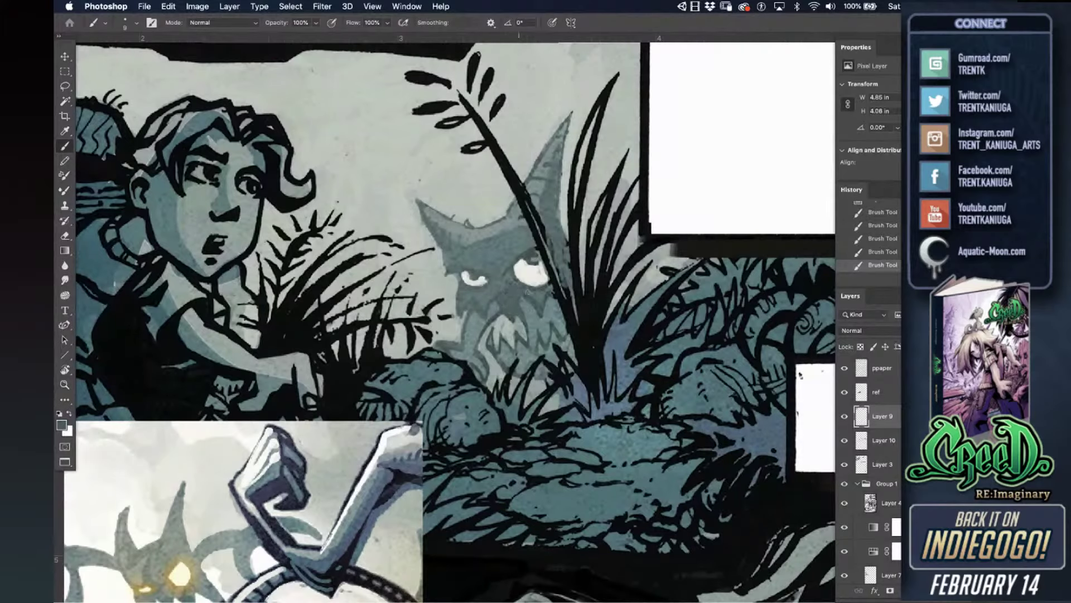
mouse_move(509, 278)
left_mouse_down()
mouse_move(467, 307)
mouse_move(443, 275)
mouse_move(489, 276)
mouse_move(476, 257)
mouse_move(503, 239)
mouse_move(449, 265)
mouse_move(429, 229)
mouse_move(446, 274)
left_mouse_up()
- Enlarge the brush to 10 and paint grey over the creature's brow and the edges of its larger horn
key("bracketright")
mouse_move(521, 240)
left_mouse_down()
mouse_move(511, 248)
mouse_move(530, 240)
mouse_move(533, 250)
left_mouse_up()
left_click_drag(548, 212, 549, 220)
left_click_drag(555, 176, 554, 187)
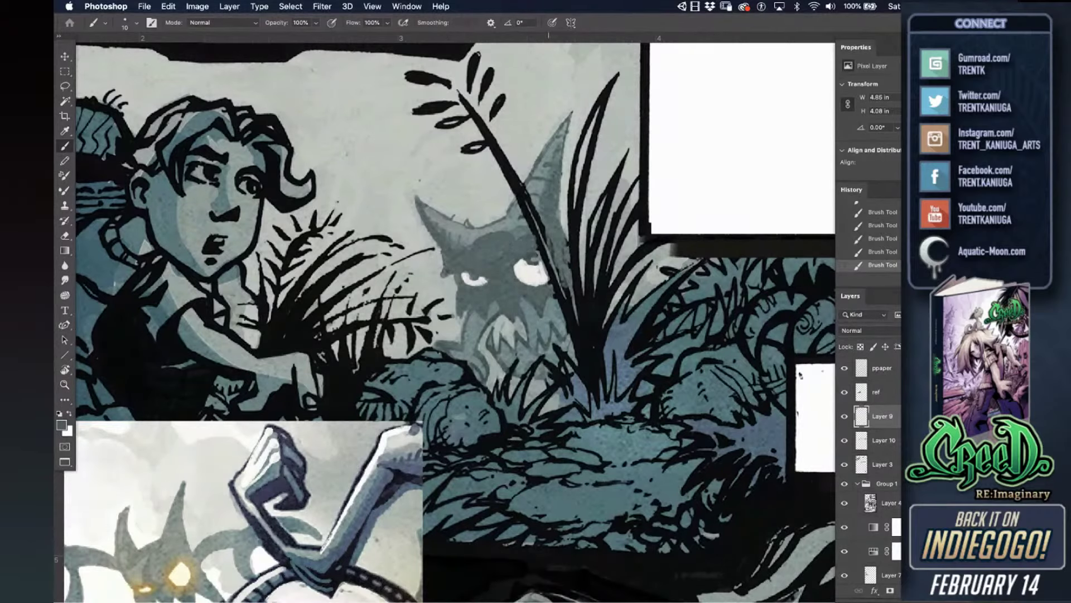
left_click_drag(569, 127, 558, 218)
left_click_drag(560, 148, 567, 247)
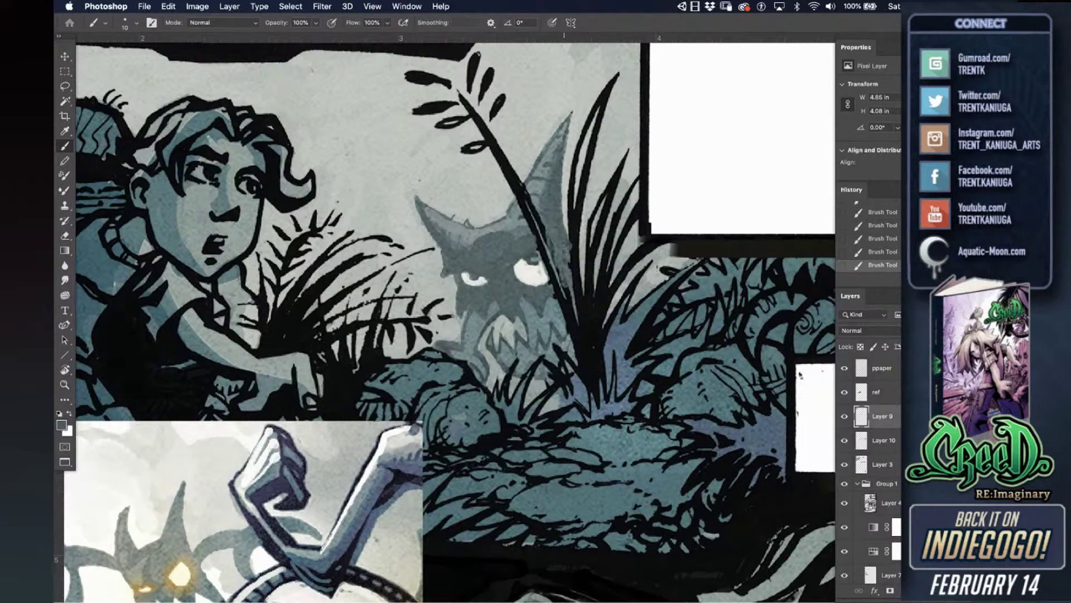
- Sample black and repaint the leaning plant stem solidly where it crosses the creature's face
left_click(527, 196, "alt")
key("bracketleft")
mouse_move(527, 213)
left_mouse_down()
mouse_move(549, 261)
mouse_move(519, 193)
mouse_move(572, 321)
mouse_move(529, 210)
mouse_move(564, 296)
left_mouse_up()
left_click_drag(557, 260, 577, 324)
left_click_drag(540, 217, 574, 297)
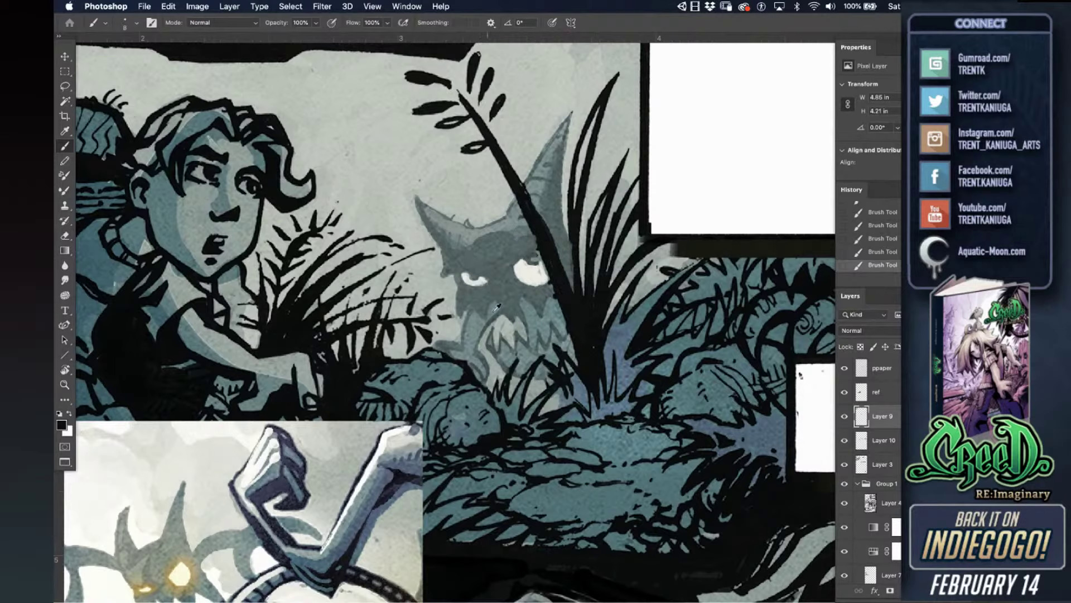
- Repaint the creature's mouth, jaw and tooth edges with dark and light greys sampled from its face
left_click(510, 294, "alt")
left_click(513, 325, "alt")
left_click(509, 293, "alt")
mouse_move(507, 362)
left_mouse_down()
mouse_move(502, 343)
mouse_move(518, 371)
mouse_move(526, 353)
left_mouse_up()
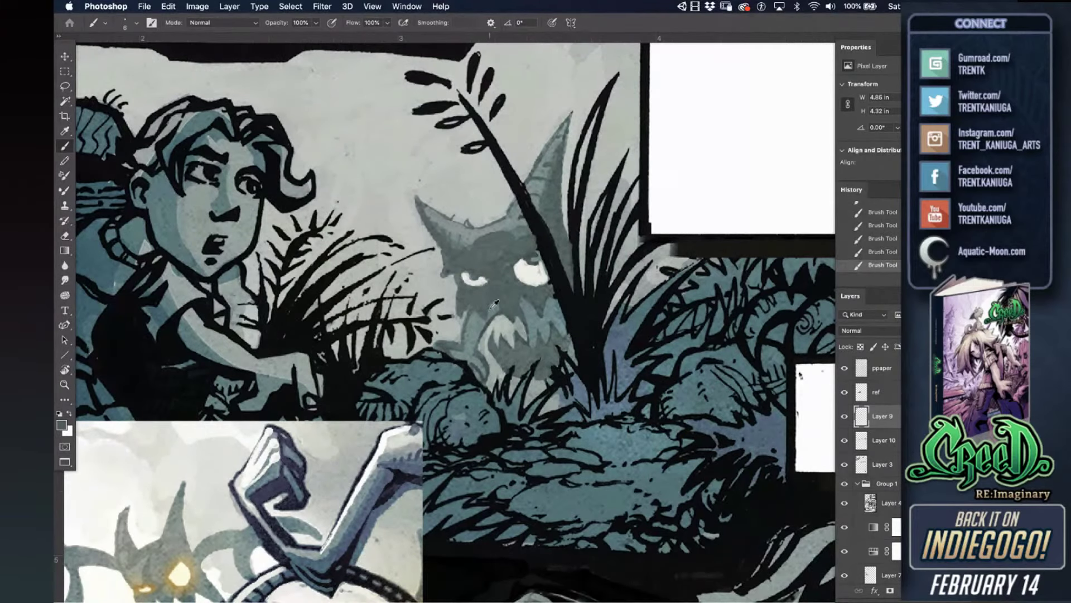
left_click(468, 317, "alt")
key("super+z")
left_click_drag(536, 311, 541, 318)
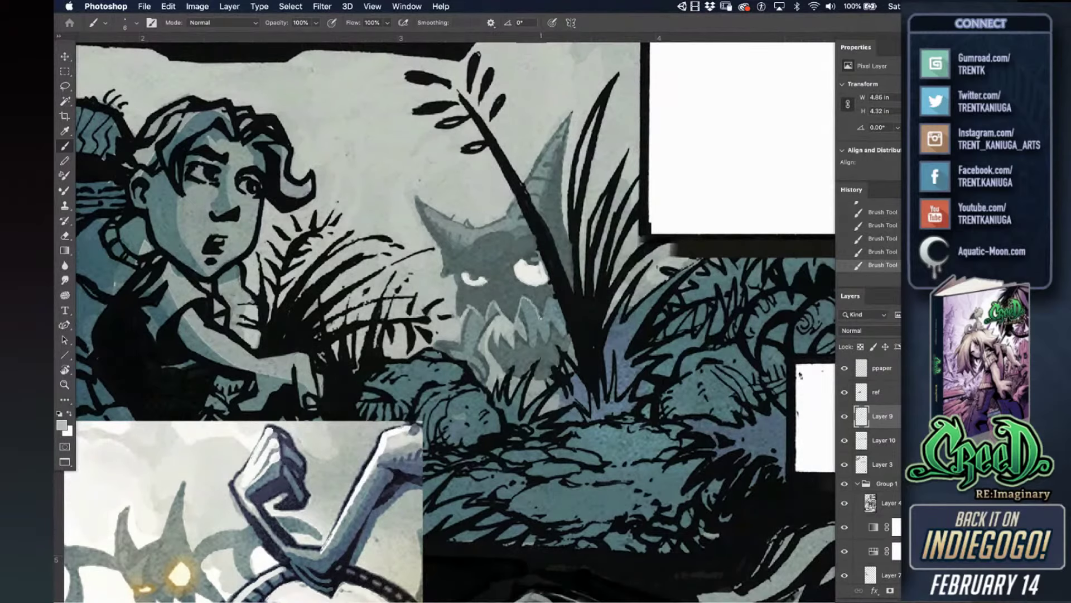
left_click_drag(521, 361, 529, 298)
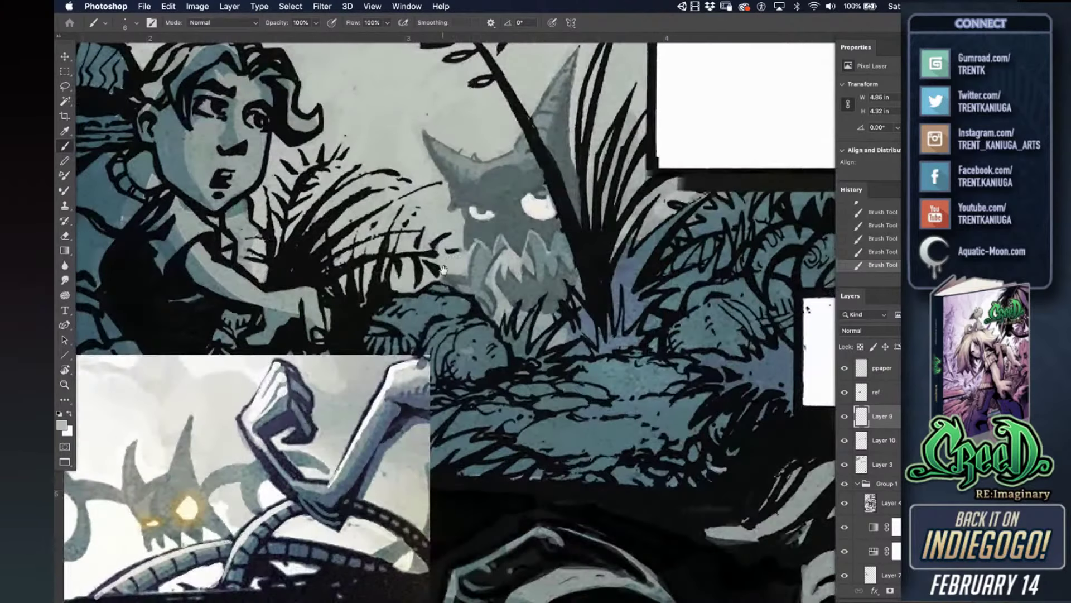
- Clean up the large caption box's lower-left corner and the foliage beside it, using colours sampled from the surrounding art
left_click_drag(442, 278, 437, 345)
left_click_drag(663, 147, 574, 172)
left_click(620, 315, "alt")
left_click_drag(570, 301, 585, 302)
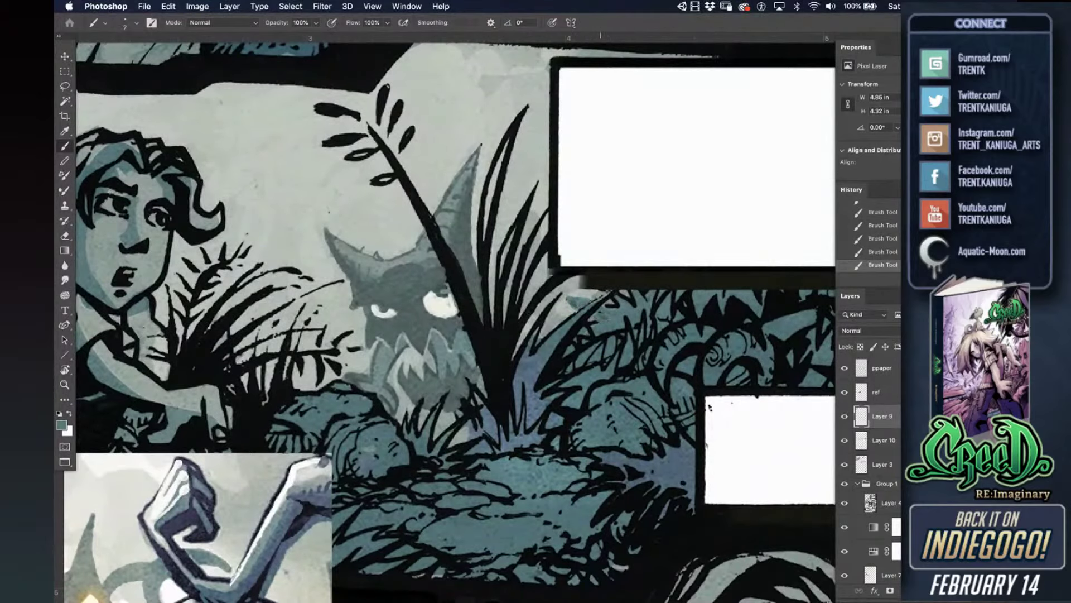
left_click_drag(604, 309, 633, 303)
left_click(591, 282, "alt")
mouse_move(596, 270)
left_mouse_down()
mouse_move(581, 281)
mouse_move(560, 264)
left_mouse_up()
left_click(568, 244, "alt")
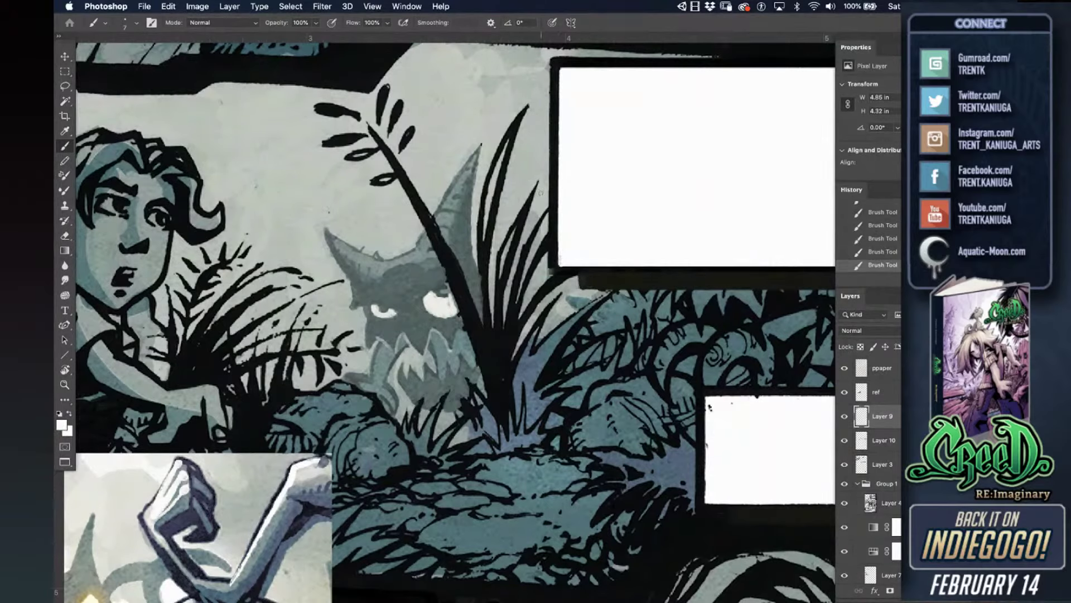
- Sample a grey from the creature and fill the inside of the tallest grass blade from tip to base
left_click(431, 286, "alt")
left_click_drag(516, 123, 486, 224)
left_click_drag(504, 141, 488, 216)
left_click_drag(494, 161, 482, 257)
left_click_drag(485, 207, 484, 274)
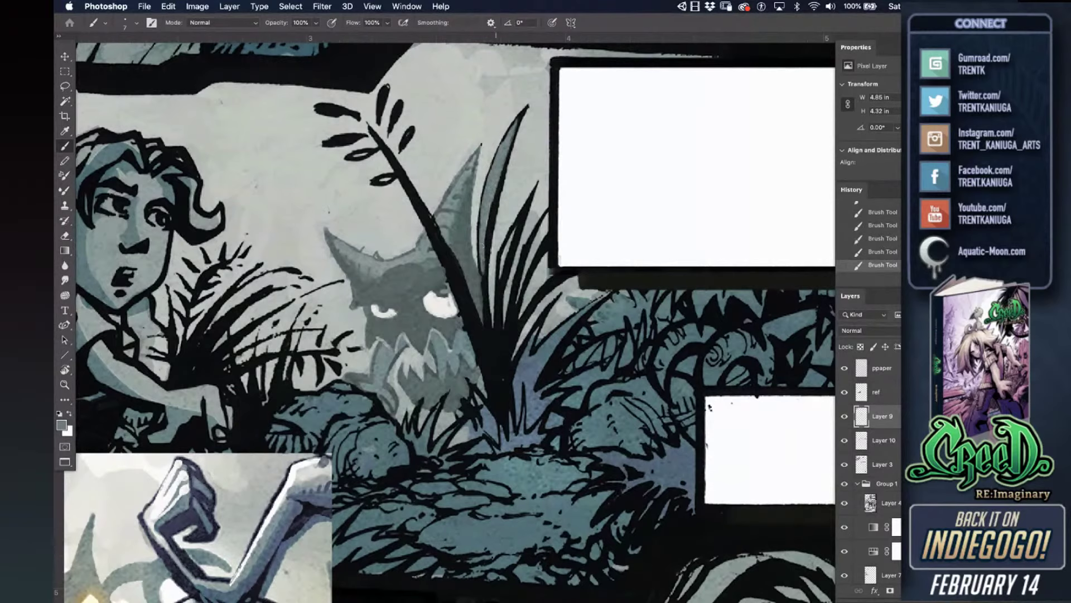
left_click_drag(484, 246, 487, 304)
- Fill the second grass blade, beside the tallest one, with grey strokes, undoing the stray marks
left_click_drag(530, 190, 496, 298)
mouse_move(511, 243)
left_mouse_down()
mouse_move(494, 368)
mouse_move(494, 323)
mouse_move(494, 339)
left_mouse_up()
left_click_drag(496, 301, 522, 210)
left_click_drag(502, 250, 489, 328)
left_click(487, 340, "alt")
mouse_move(499, 255)
left_mouse_down()
mouse_move(526, 198)
mouse_move(511, 232)
left_mouse_up()
key("super+z")
key("super+z")
- Refine the second grass blade's edges and lower interior, alternating between sampled black and grey
left_click_drag(537, 180, 497, 261)
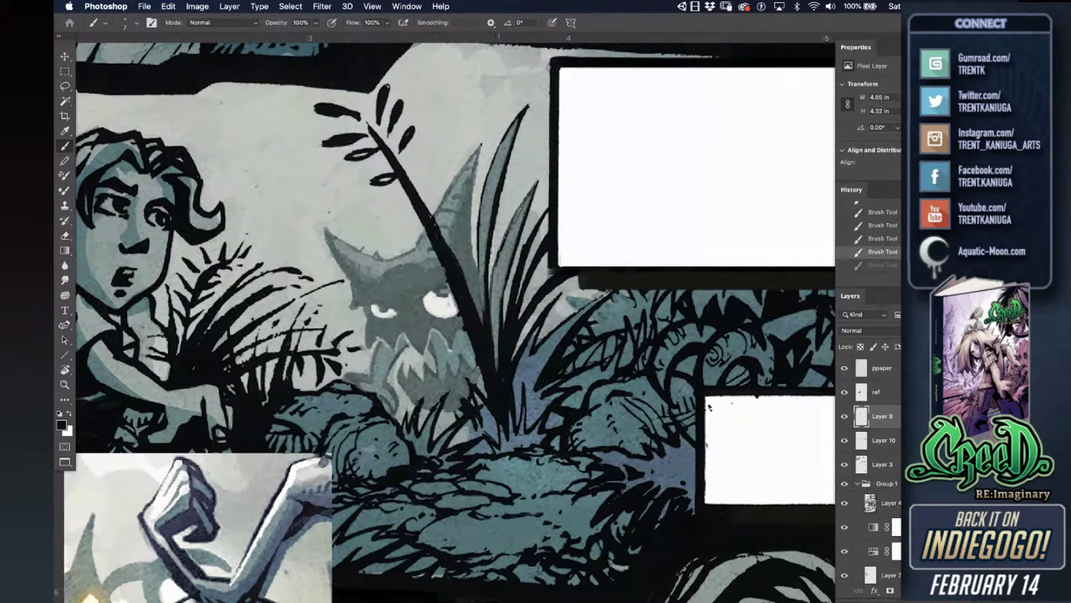
left_click_drag(518, 209, 490, 307)
left_click(495, 306, "alt")
left_click_drag(503, 246, 491, 301)
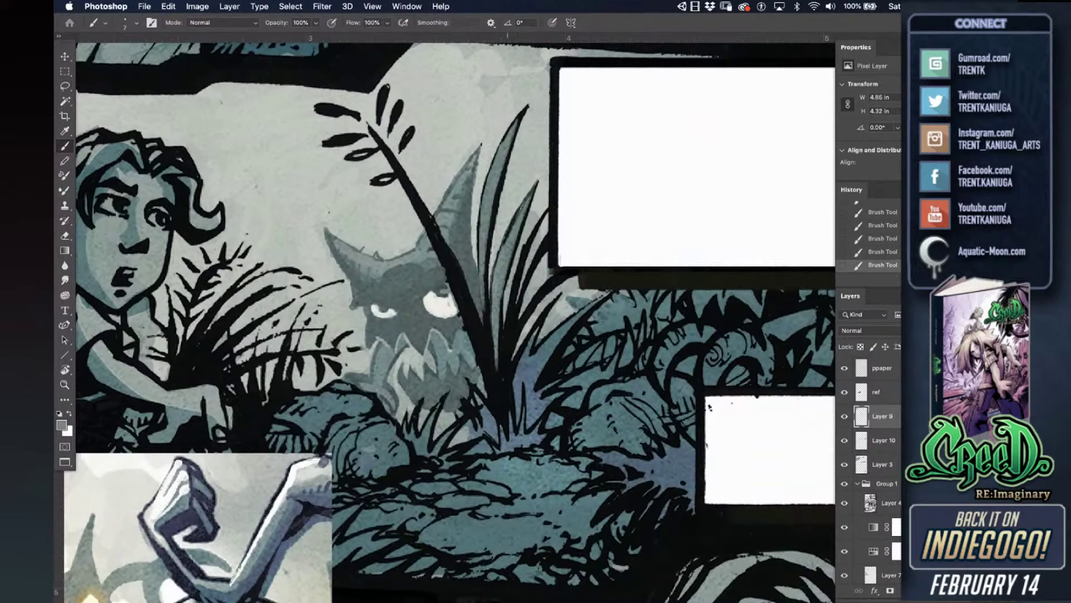
left_click(487, 306, "alt")
left_click_drag(508, 229, 492, 294)
left_click_drag(499, 252, 489, 345)
- Paint the grass blade nearest the large caption box with sampled grey, undoing the unwanted strokes
left_click(511, 244, "alt")
left_click_drag(545, 216, 516, 298)
key("super+z")
left_click_drag(524, 248, 506, 332)
left_click_drag(515, 274, 503, 339)
left_click(507, 344, "alt")
left_click_drag(545, 206, 511, 319)
key("super+z")
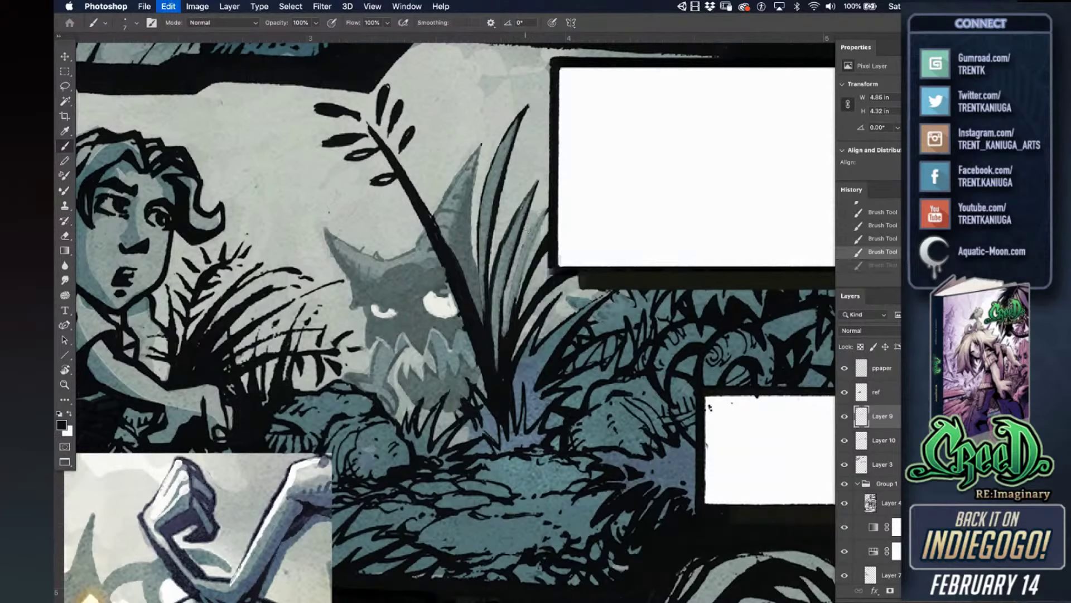
- Paint grey between the leaning stem and the tallest blade, and redraw the dividing line in black
left_click(468, 280, "alt")
mouse_move(464, 248)
left_mouse_down()
mouse_move(458, 270)
mouse_move(482, 328)
left_mouse_up()
left_click_drag(469, 290, 484, 332)
left_click(485, 354, "alt")
left_click_drag(475, 229, 480, 333)
- Extend a narrow grey blade down to the base of the tall grass, redoing its lowest stroke
left_click(485, 234, "alt")
left_click_drag(482, 262, 488, 356)
left_click_drag(487, 318, 496, 400)
left_click_drag(491, 363, 499, 413)
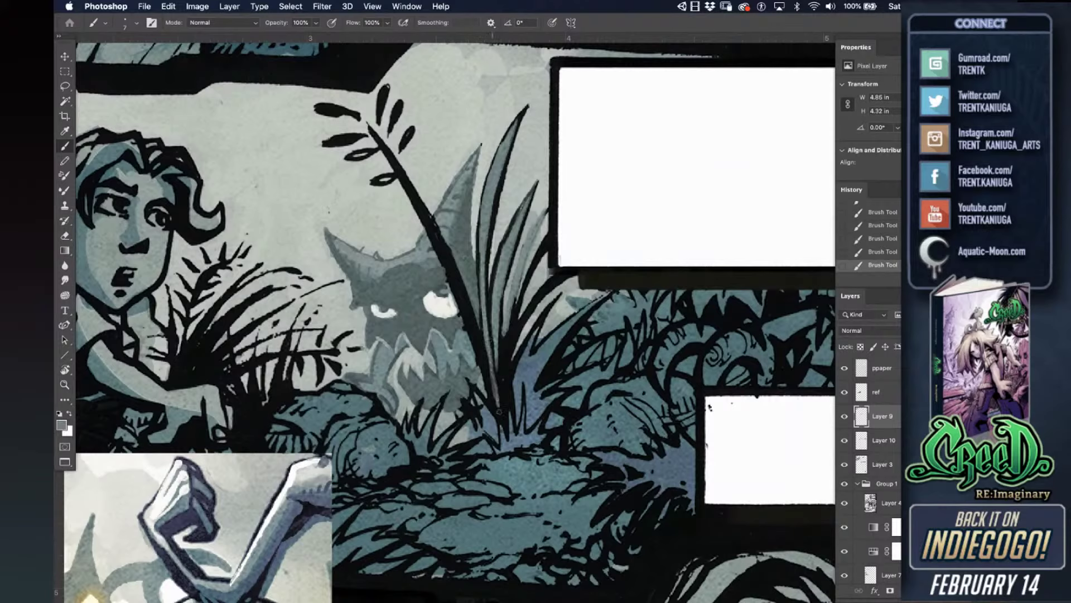
left_click(493, 371, "alt")
left_click_drag(490, 362, 499, 416)
key("super+z")
left_click_drag(489, 362, 499, 416)
- Recolour the sprig's leaves on the side facing the boy with grey tones sampled from the grass
left_click(494, 187, "alt")
mouse_move(326, 107)
left_mouse_down()
mouse_move(315, 111)
mouse_move(335, 106)
mouse_move(366, 124)
left_mouse_up()
left_click(330, 106, "alt")
left_click(359, 106, "alt")
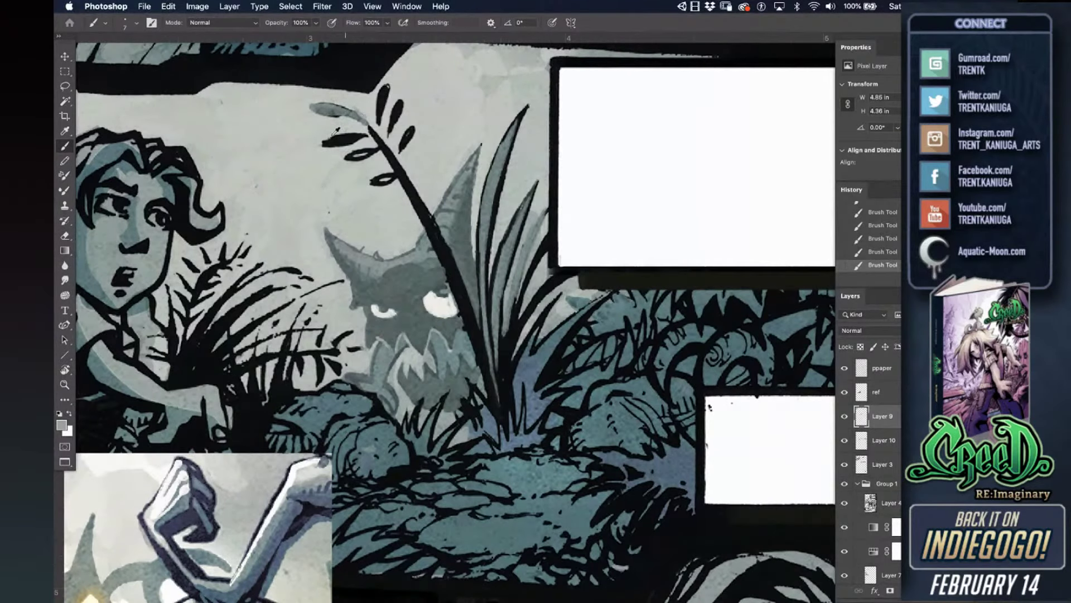
left_click(337, 109, "alt")
mouse_move(370, 133)
left_mouse_down()
mouse_move(323, 147)
mouse_move(336, 140)
left_mouse_up()
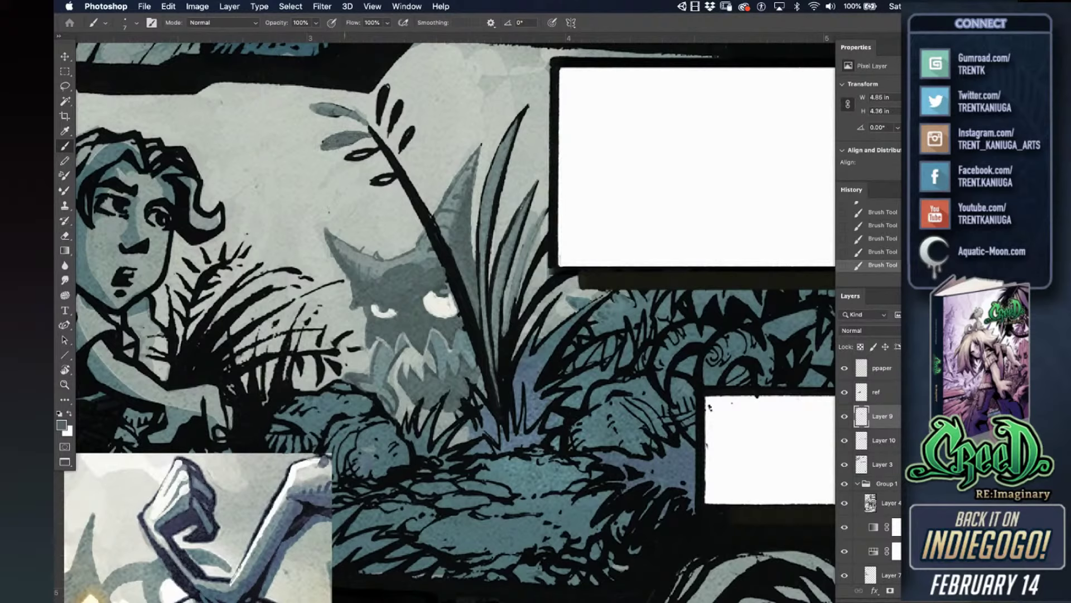
mouse_move(331, 116)
left_mouse_down()
mouse_move(360, 122)
mouse_move(364, 153)
mouse_move(340, 161)
mouse_move(379, 154)
mouse_move(368, 181)
mouse_move(382, 180)
left_mouse_up()
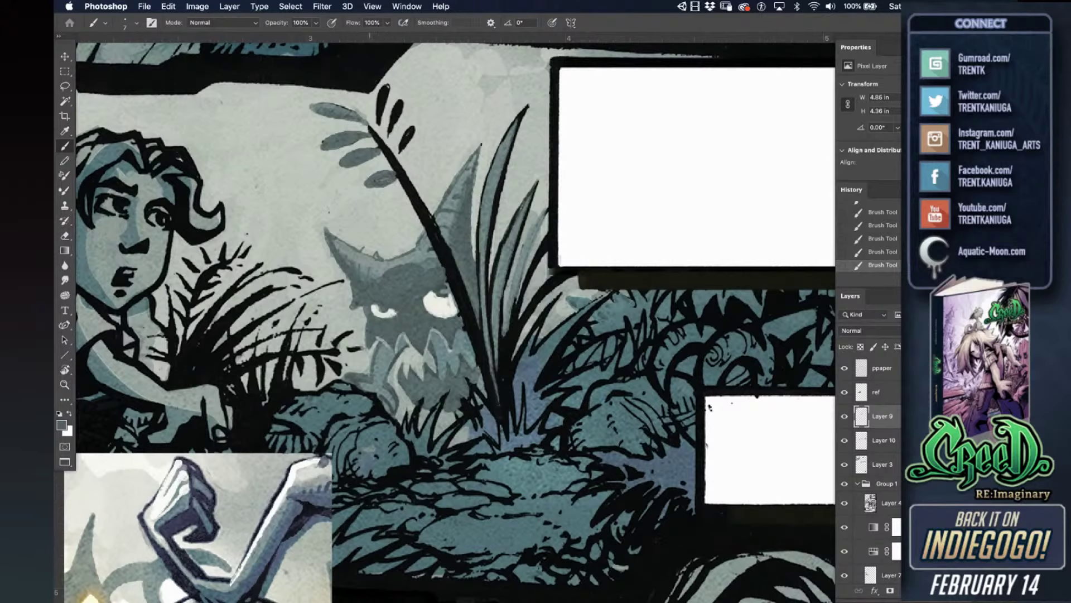
- Recolour the sprig's remaining leaves grey and run a grey stroke down its stem, redoing the lower part
mouse_move(369, 118)
left_mouse_down()
mouse_move(357, 96)
mouse_move(370, 118)
mouse_move(385, 85)
mouse_move(380, 114)
mouse_move(399, 98)
mouse_move(399, 118)
mouse_move(400, 102)
left_mouse_up()
mouse_move(400, 157)
left_mouse_down()
mouse_move(413, 126)
mouse_move(405, 152)
left_mouse_up()
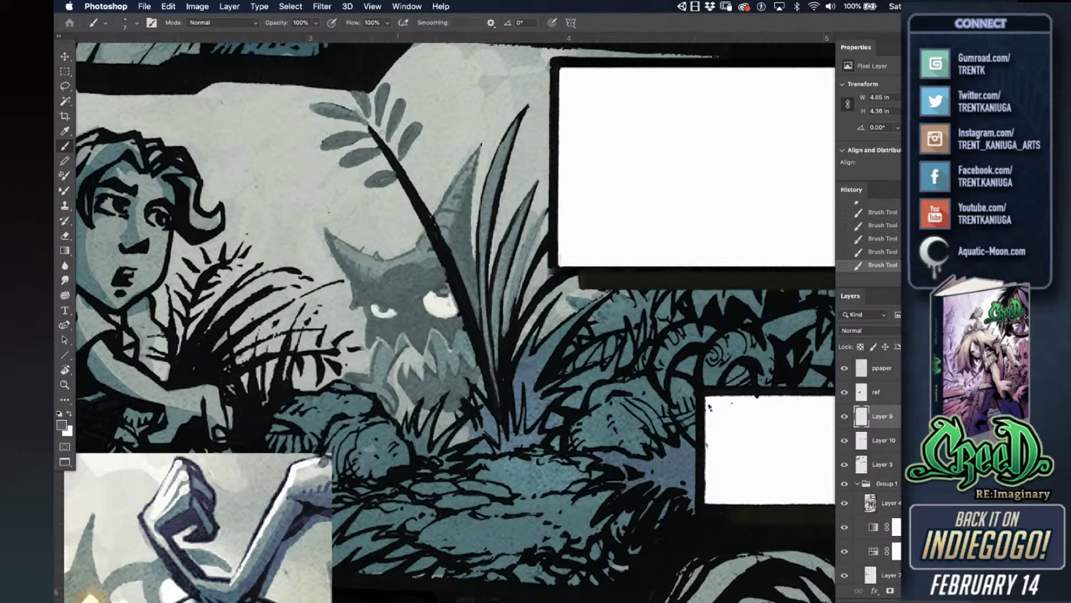
left_click_drag(360, 117, 428, 231)
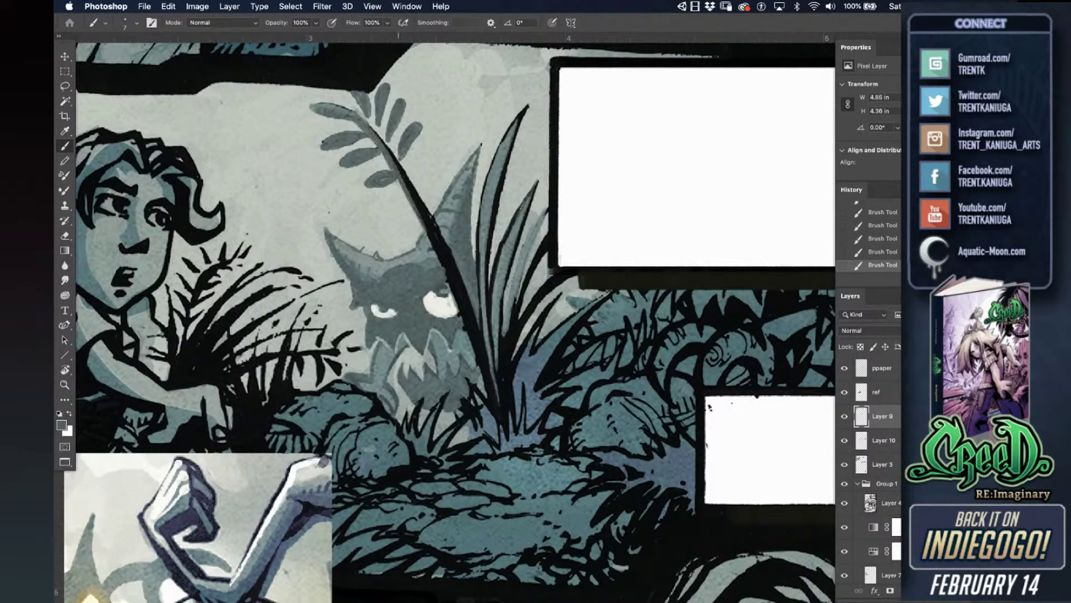
key("super+z")
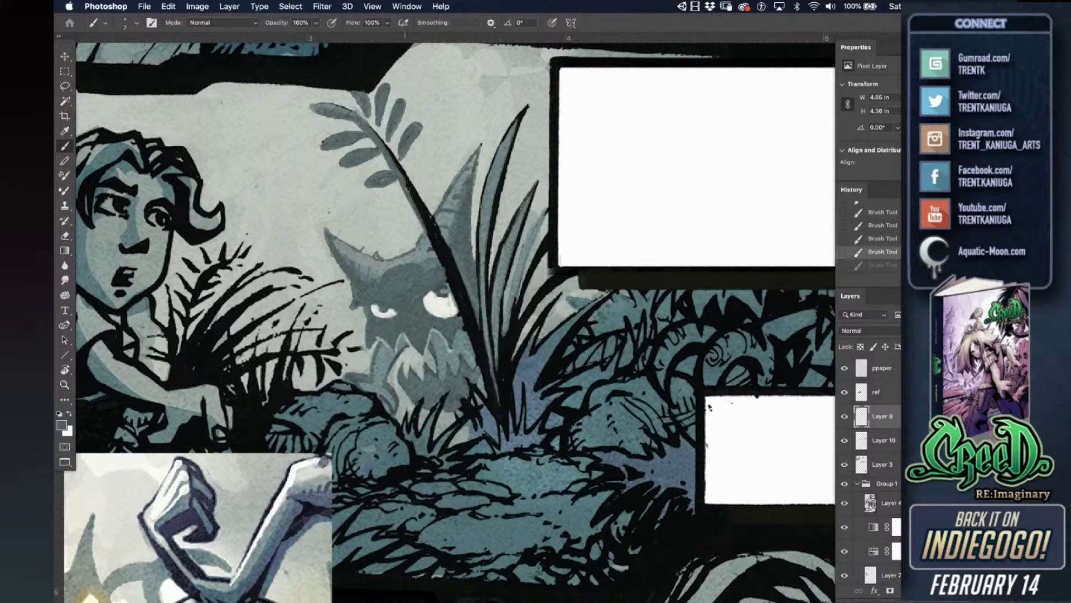
left_click_drag(428, 223, 485, 403)
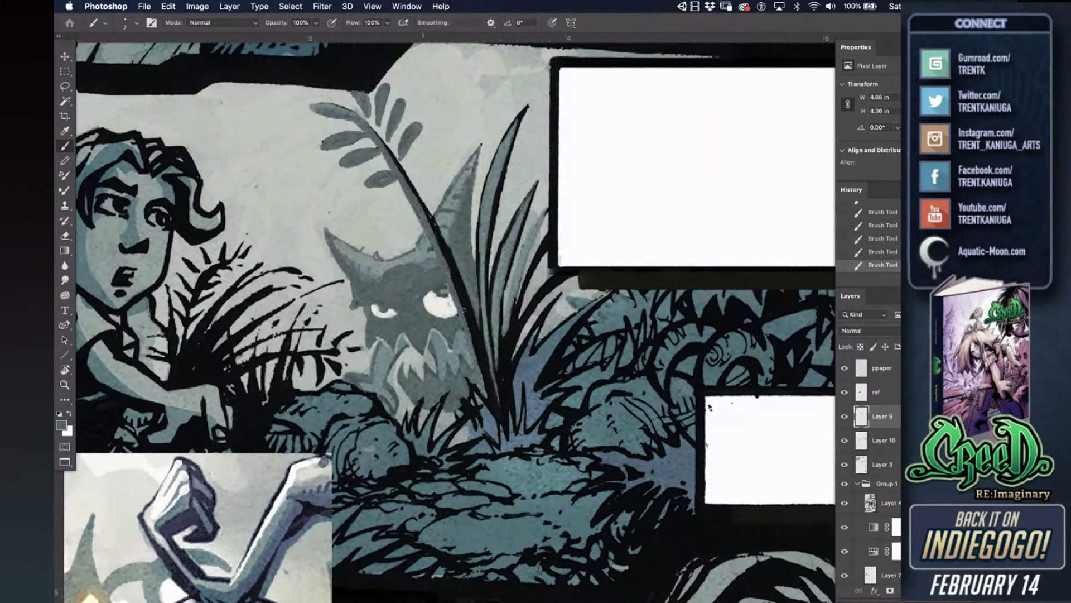
key("super+z")
left_click_drag(427, 223, 499, 417)
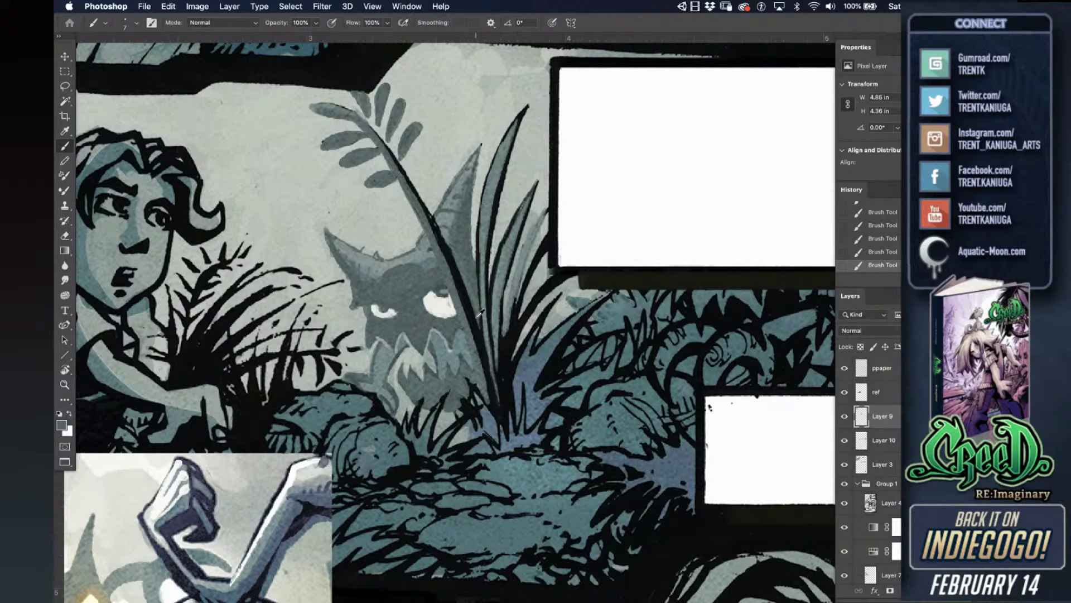
- Choose a darker grey foreground colour and repaint the tallest grass blade with it from tip to base
left_click(62, 426)
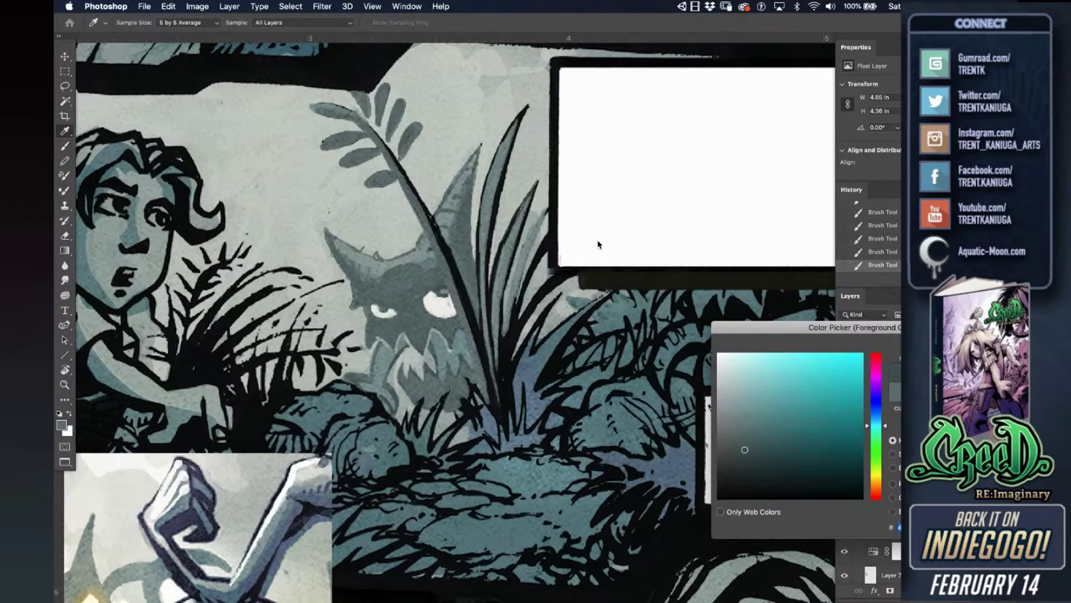
key("Return")
left_click_drag(520, 116, 503, 147)
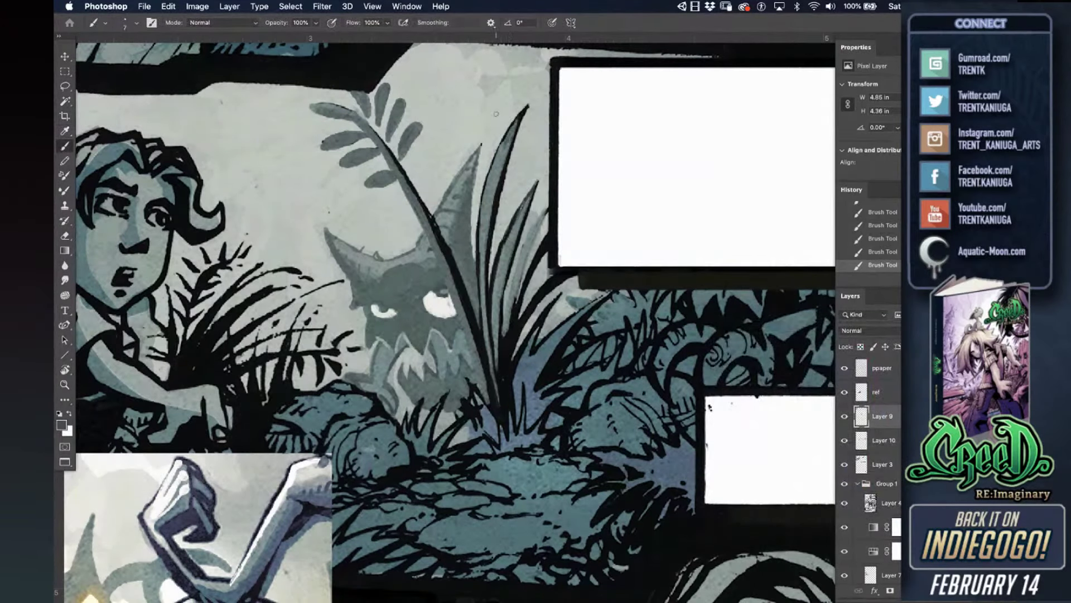
left_click_drag(519, 118, 496, 177)
mouse_move(506, 136)
left_mouse_down()
mouse_move(488, 195)
mouse_move(489, 232)
left_mouse_up()
left_click_drag(496, 187, 483, 219)
left_click_drag(485, 195, 484, 290)
left_click_drag(483, 235, 484, 318)
- Repaint the second blade and the blade nearest the caption box in the darker grey, undoing misplaced strokes
left_click_drag(533, 192, 498, 279)
left_click_drag(519, 217, 495, 309)
left_click_drag(498, 272, 496, 355)
left_click_drag(495, 296, 501, 383)
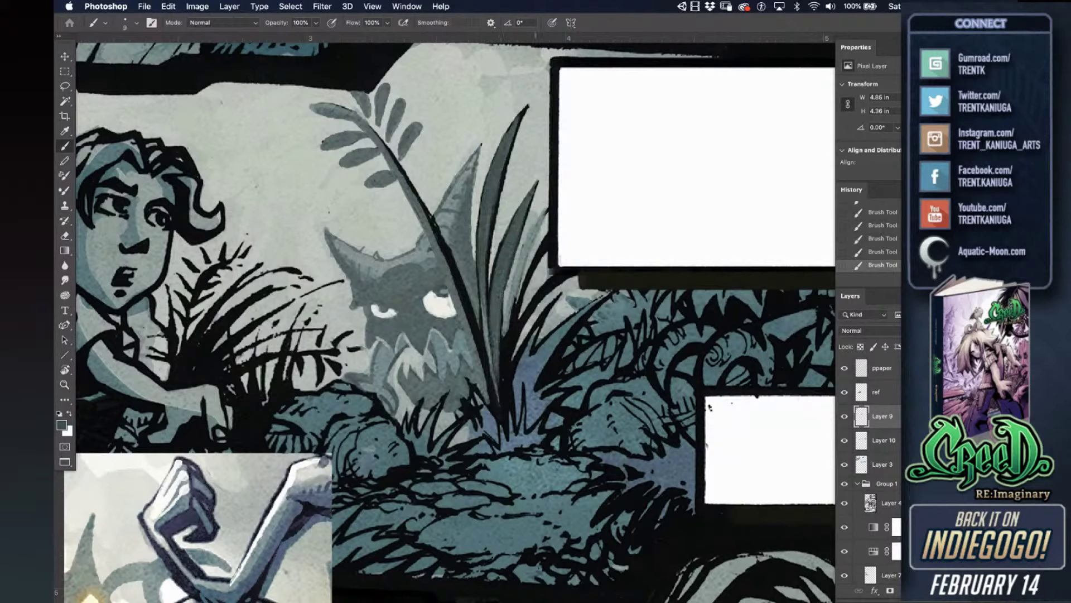
mouse_move(545, 212)
left_mouse_down()
mouse_move(517, 273)
mouse_move(505, 378)
mouse_move(512, 318)
left_mouse_up()
key("super+z")
left_click_drag(531, 240, 506, 346)
key("super+z")
left_click_drag(546, 240, 506, 368)
left_click_drag(521, 308, 506, 422)
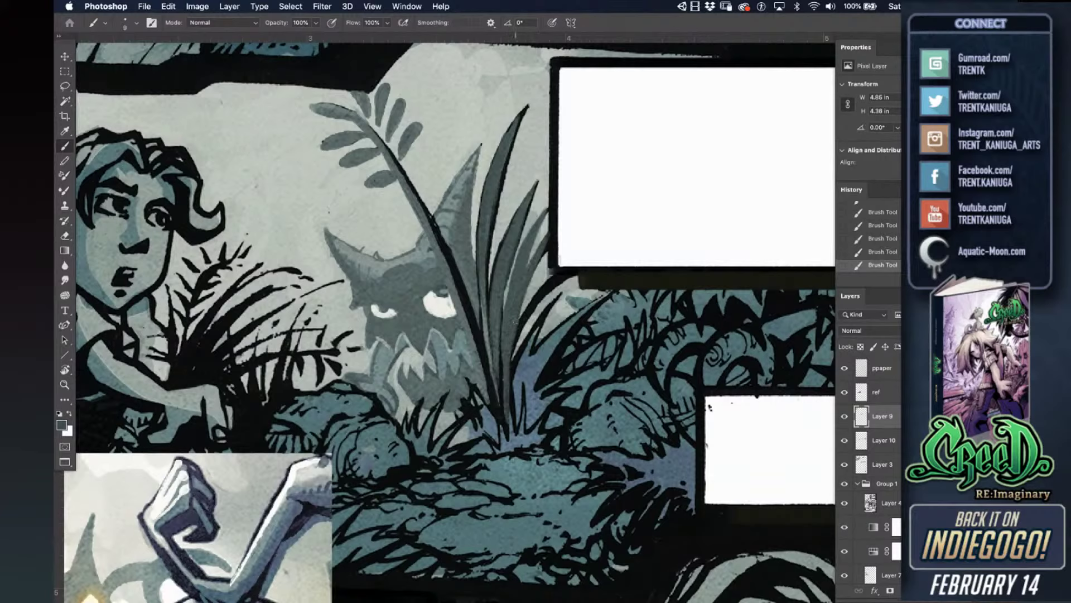
- Cover the shorter curved blades beneath the large caption box with dark grey strokes
left_click_drag(522, 314, 510, 363)
left_click_drag(534, 296, 509, 375)
mouse_move(553, 276)
left_mouse_down()
mouse_move(521, 332)
mouse_move(536, 298)
mouse_move(529, 320)
left_mouse_up()
left_click_drag(570, 268, 514, 367)
left_click_drag(545, 304, 510, 383)
mouse_move(540, 322)
left_mouse_down()
mouse_move(512, 396)
mouse_move(565, 326)
mouse_move(536, 370)
left_mouse_up()
mouse_move(573, 324)
left_mouse_down()
mouse_move(517, 399)
mouse_move(519, 429)
left_mouse_up()
- Blend the base of the grass clump with sampled tones and paint the small blades beside the creature's jaw
left_click(525, 376, "alt")
left_click(518, 381, "alt")
left_click_drag(520, 376, 517, 409)
left_click_drag(528, 377, 520, 405)
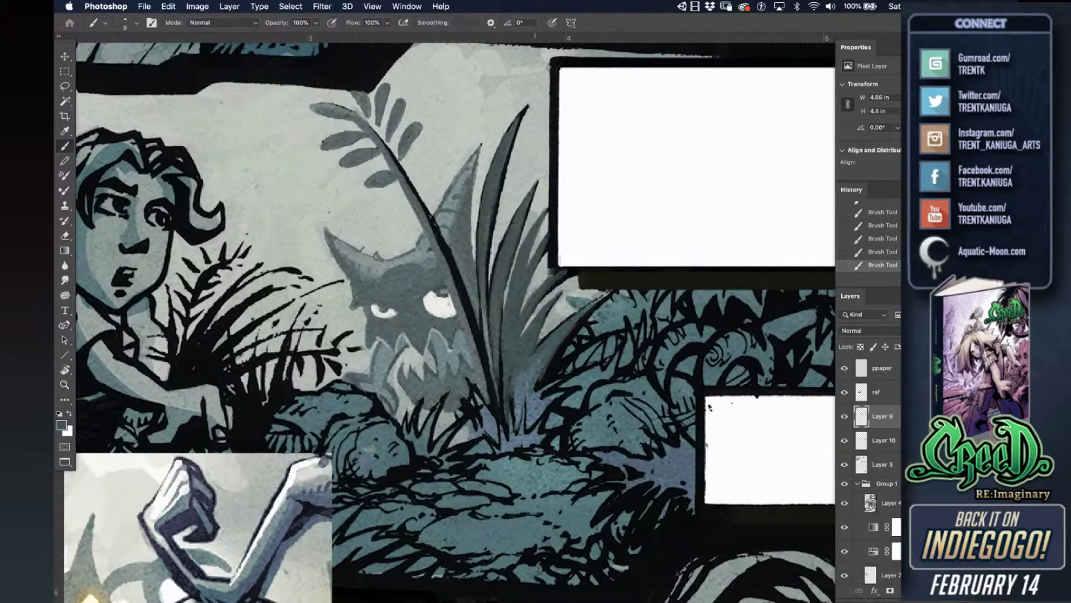
left_click_drag(469, 381, 492, 412)
left_click_drag(476, 387, 492, 412)
left_click(498, 394, "alt")
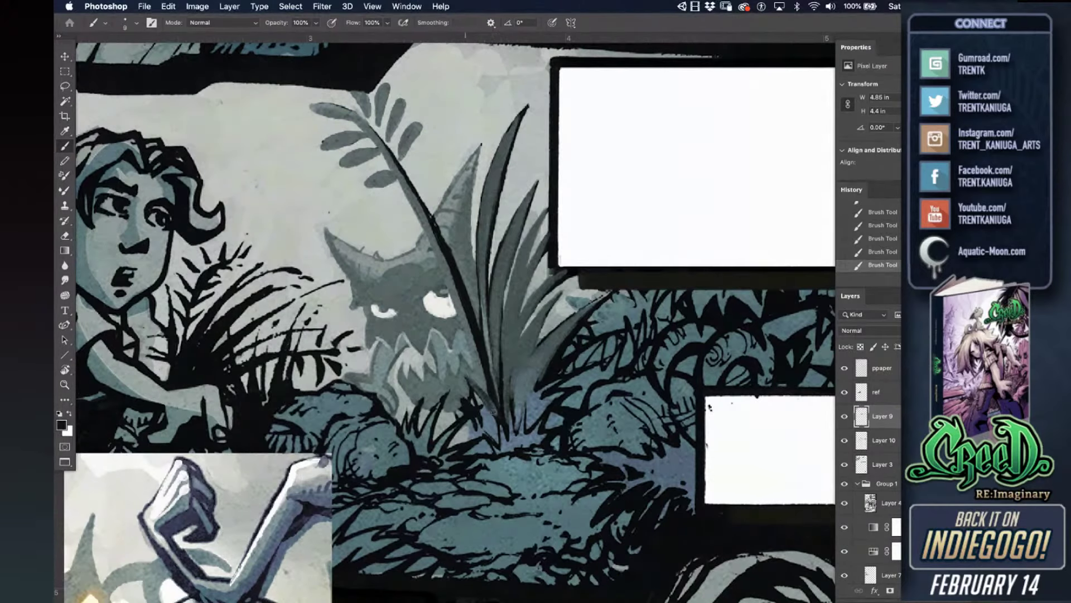
left_click(464, 382, "alt")
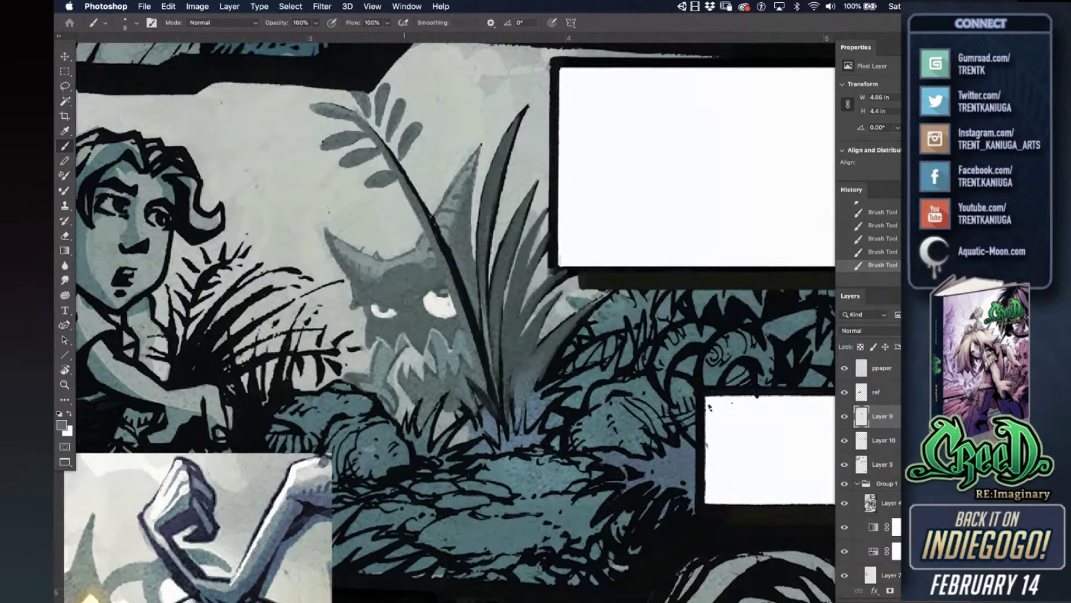
- Touch up the upper edge of the creature's larger eye with a sampled tone and save the document
left_click(429, 302, "alt")
left_click_drag(429, 292, 449, 284)
left_click_drag(589, 300, 544, 296)
key("super+s")
- Paint a white highlight along the top of the creature's head between its two horns
left_click_drag(389, 378, 625, 265)
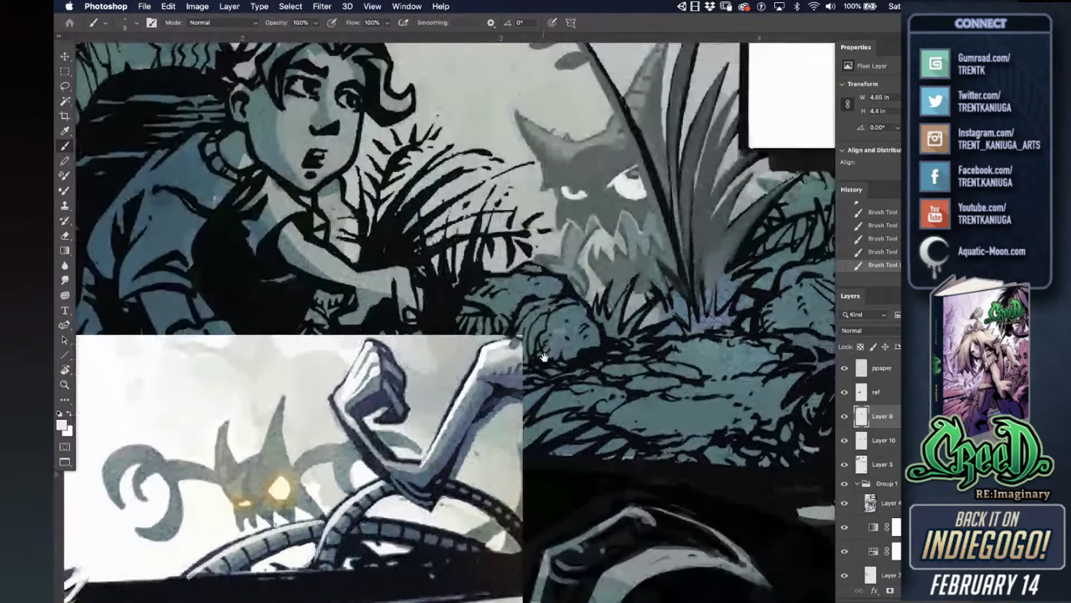
scroll(537, 371, "right", 2)
scroll(537, 371, "up", 1)
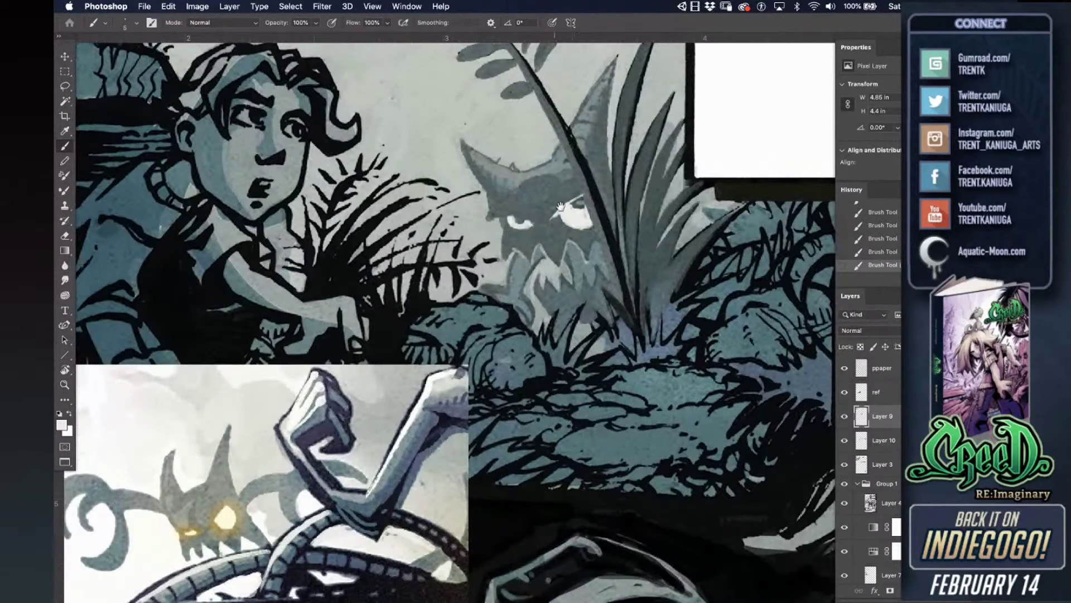
scroll(619, 283, "right", 3)
scroll(618, 283, "up", 1)
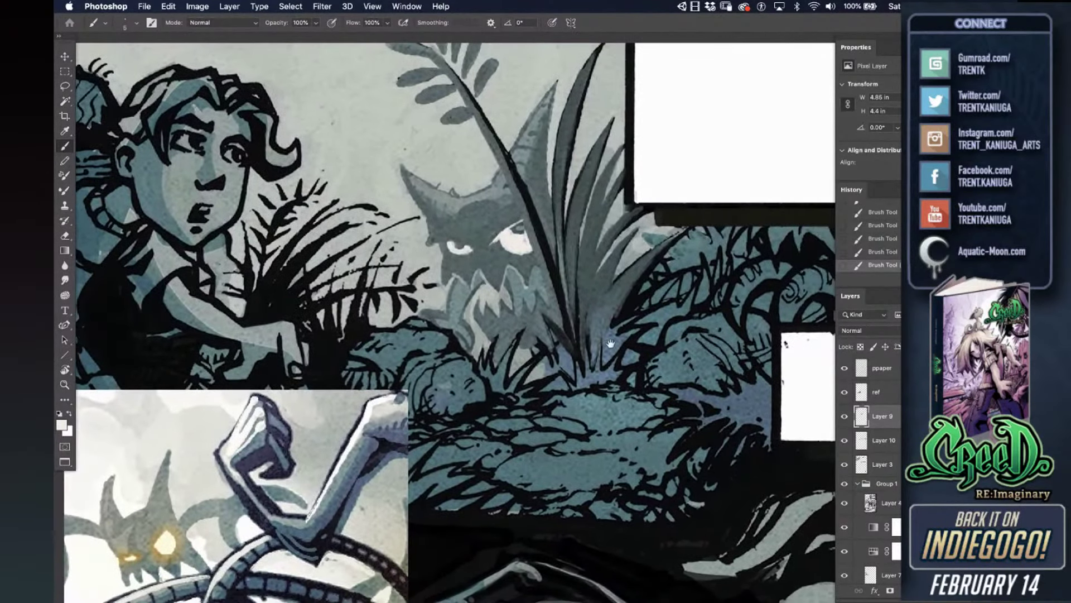
left_click_drag(611, 343, 384, 388)
left_click_drag(203, 362, 475, 322)
scroll(476, 322, "up", 2)
scroll(475, 322, "left", 1)
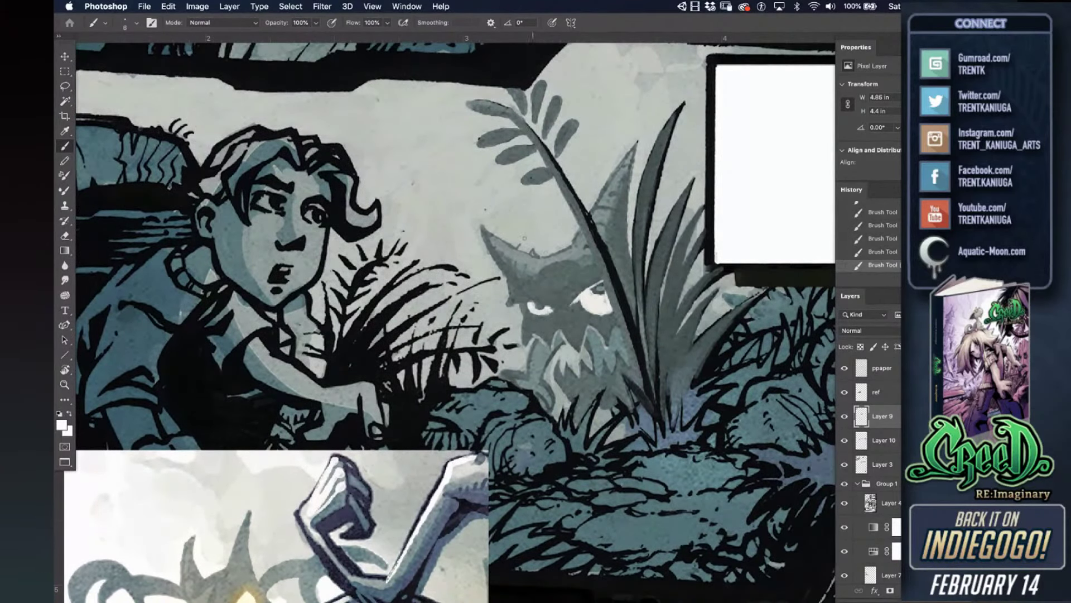
mouse_move(489, 230)
left_mouse_down()
mouse_move(542, 255)
mouse_move(579, 229)
left_mouse_up()
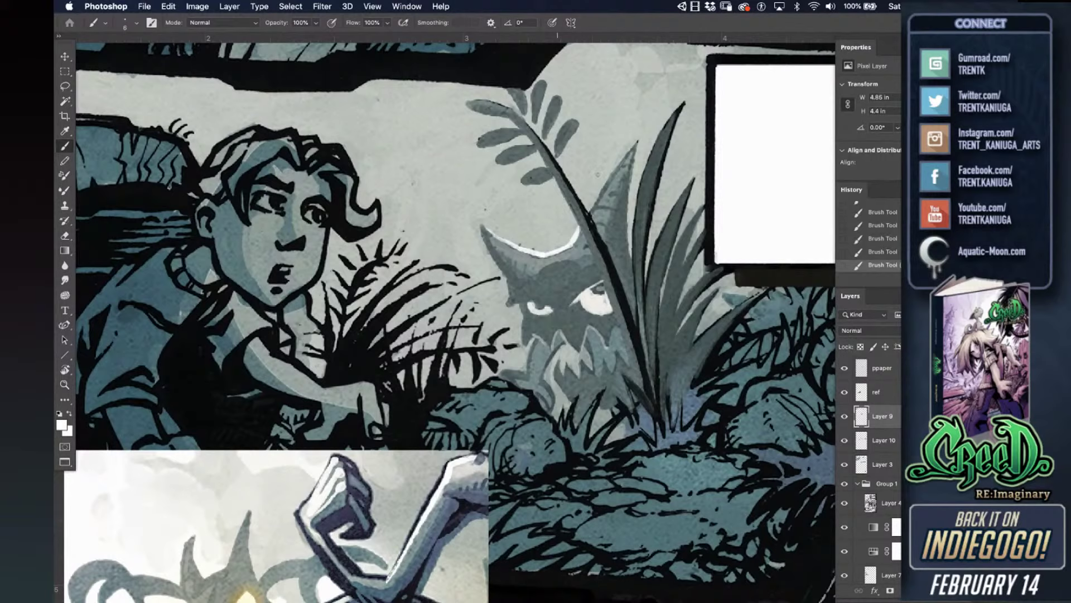
- Paint white highlights along the edge of the creature's taller horn and across the top of the crouching figure's hair
left_click_drag(590, 207, 640, 135)
left_click_drag(505, 302, 606, 317)
mouse_move(300, 181)
left_mouse_down()
mouse_move(346, 145)
mouse_move(399, 146)
mouse_move(351, 161)
mouse_move(396, 144)
left_mouse_up()
left_click_drag(385, 146, 400, 149)
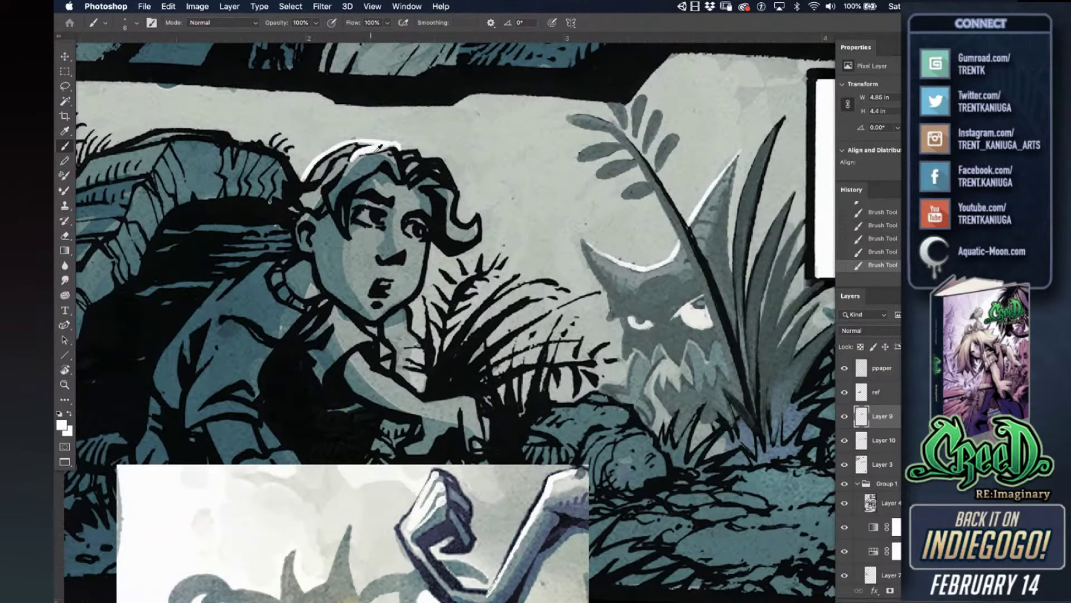
- Fill the hair below the white highlight with sampled grey tones, from the crown to the side of the head
left_click(360, 158, "alt")
left_click_drag(369, 154, 394, 148)
mouse_move(363, 158)
left_mouse_down()
mouse_move(410, 151)
mouse_move(392, 151)
mouse_move(400, 167)
left_mouse_up()
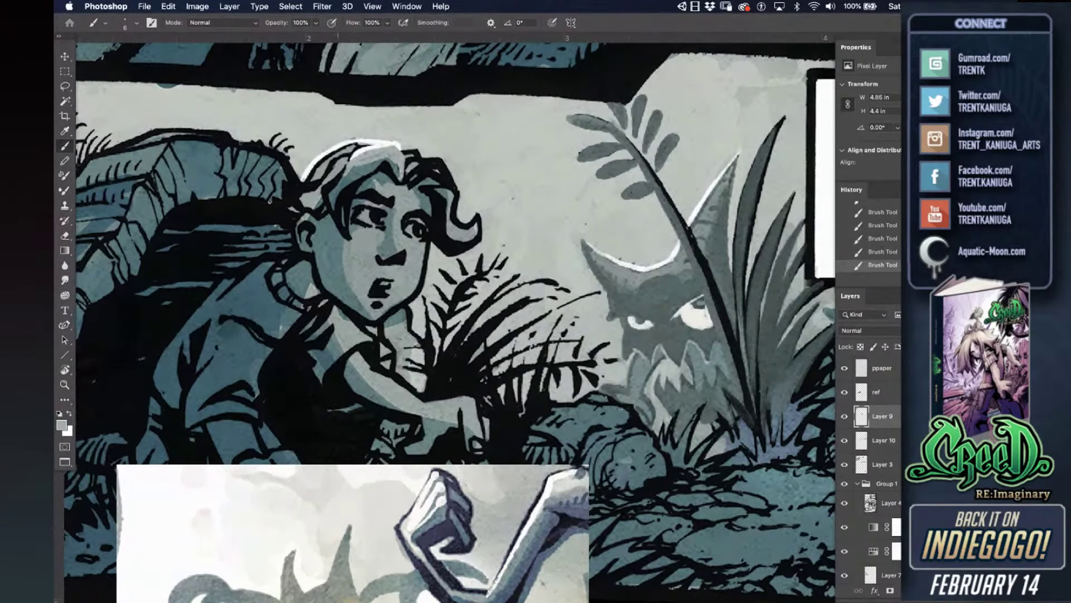
mouse_move(344, 166)
left_mouse_down()
mouse_move(333, 208)
mouse_move(322, 187)
left_mouse_up()
left_click(328, 176, "alt")
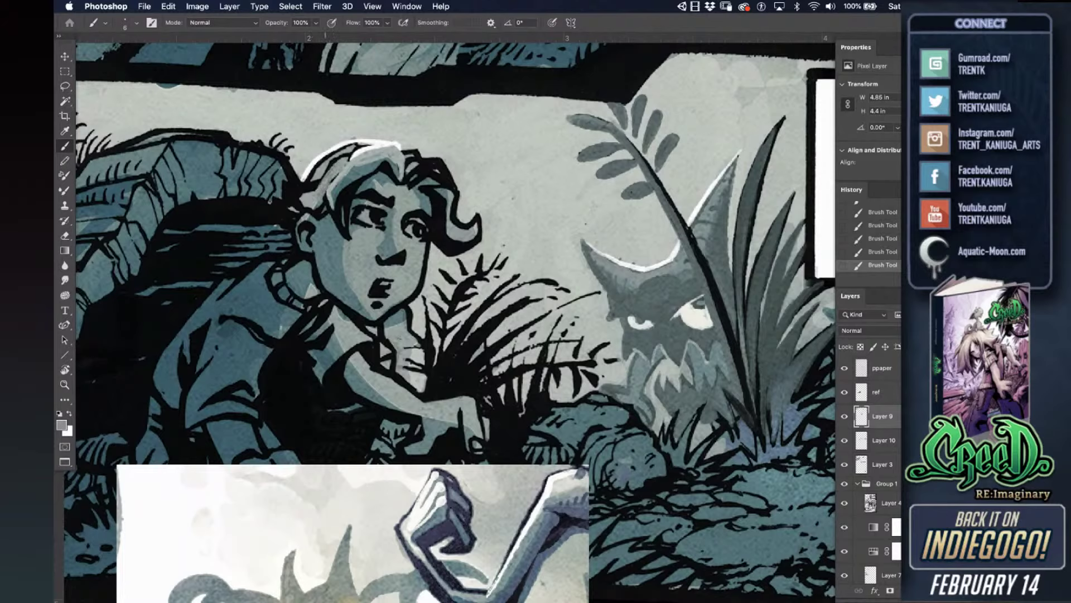
- Paint white strands down the back of the crouching figure's hair
left_click(371, 140, "alt")
mouse_move(326, 152)
left_mouse_down()
mouse_move(368, 139)
mouse_move(331, 154)
mouse_move(316, 190)
left_mouse_up()
left_click(385, 140, "alt")
left_click(319, 187, "alt")
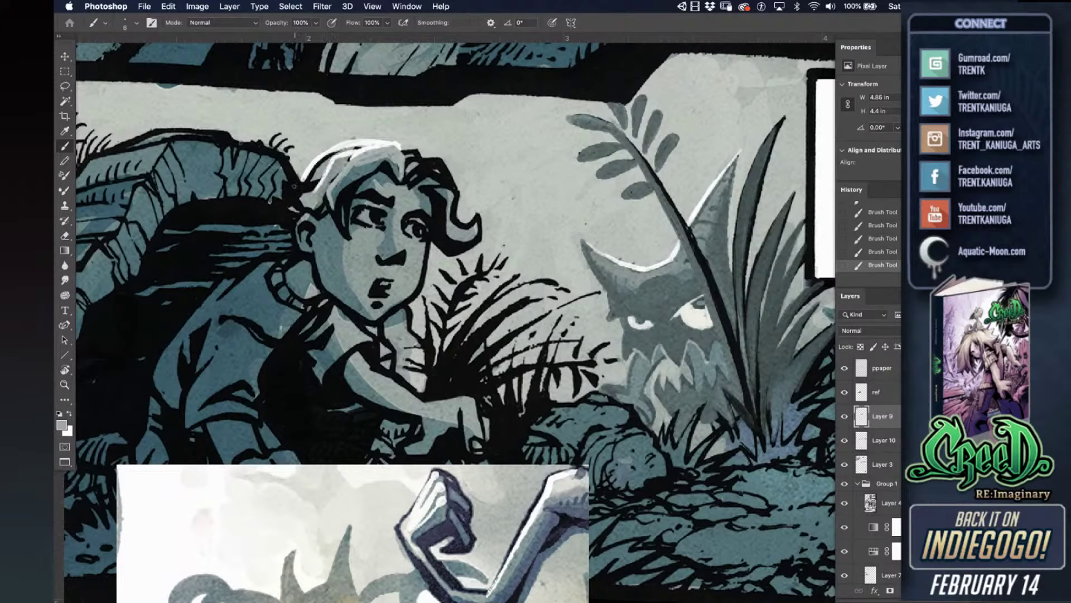
- Paint the hair tuft above the figure's ear with sampled light and grey tones
left_click_drag(316, 186, 288, 185)
left_click_drag(310, 191, 290, 193)
left_click(334, 163, "alt")
mouse_move(287, 187)
left_mouse_down()
mouse_move(317, 191)
mouse_move(324, 180)
left_mouse_up()
left_click(314, 195, "alt")
key("super+z")
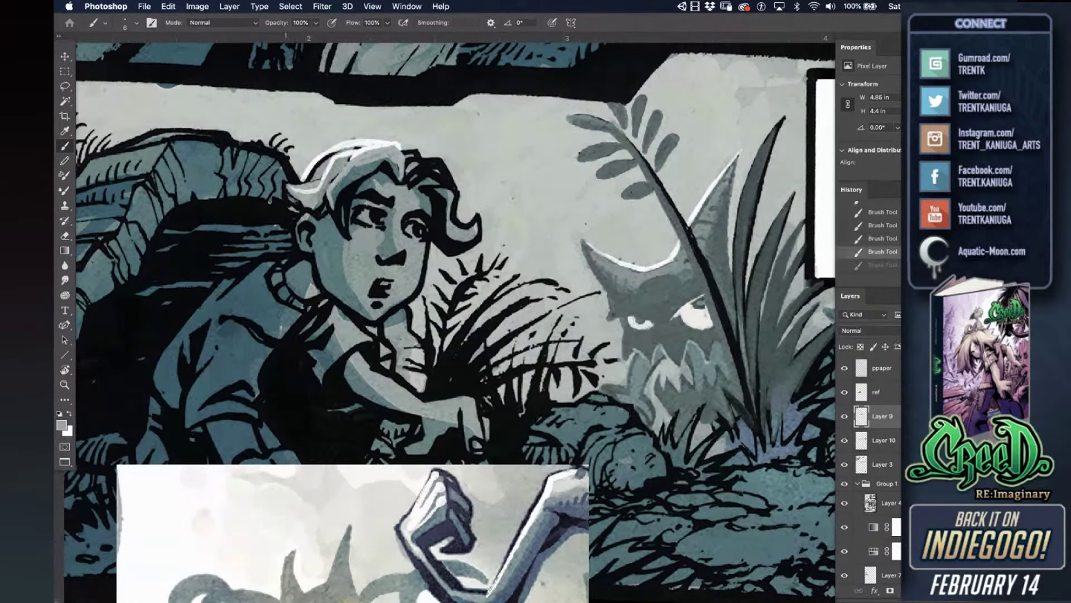
key("super+shift+z")
left_click(319, 206, "alt")
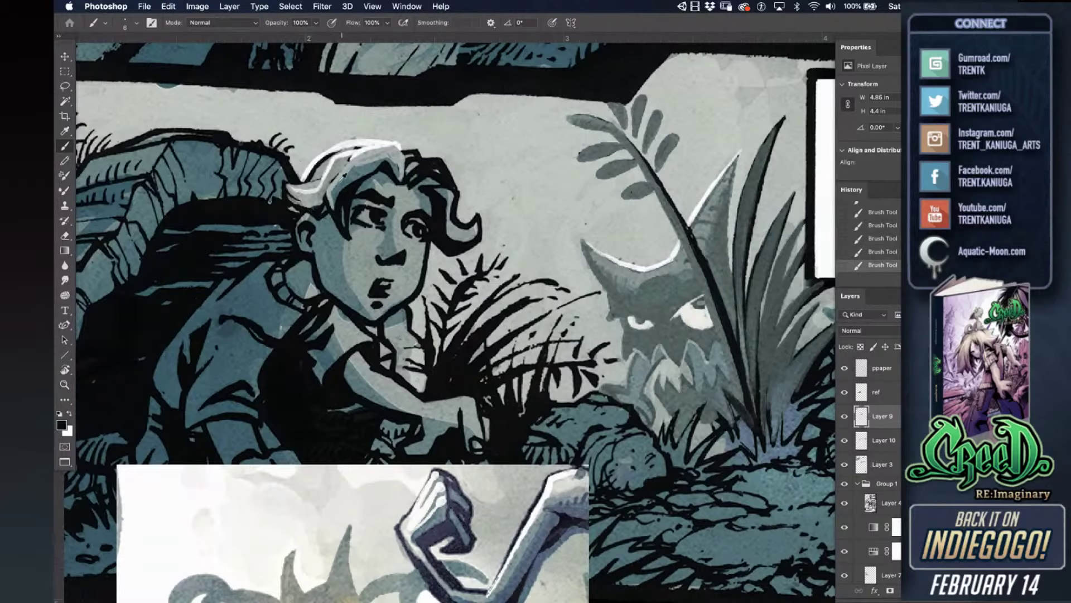
- Recolour the dark front lock beside the figure's brow with sampled grey-blue tones
left_click(349, 180, "alt")
left_click_drag(350, 179, 339, 231)
left_click(338, 177, "alt")
left_click_drag(337, 208, 341, 240)
left_click(352, 186, "alt")
left_click_drag(352, 189, 345, 237)
left_click(359, 180, "alt")
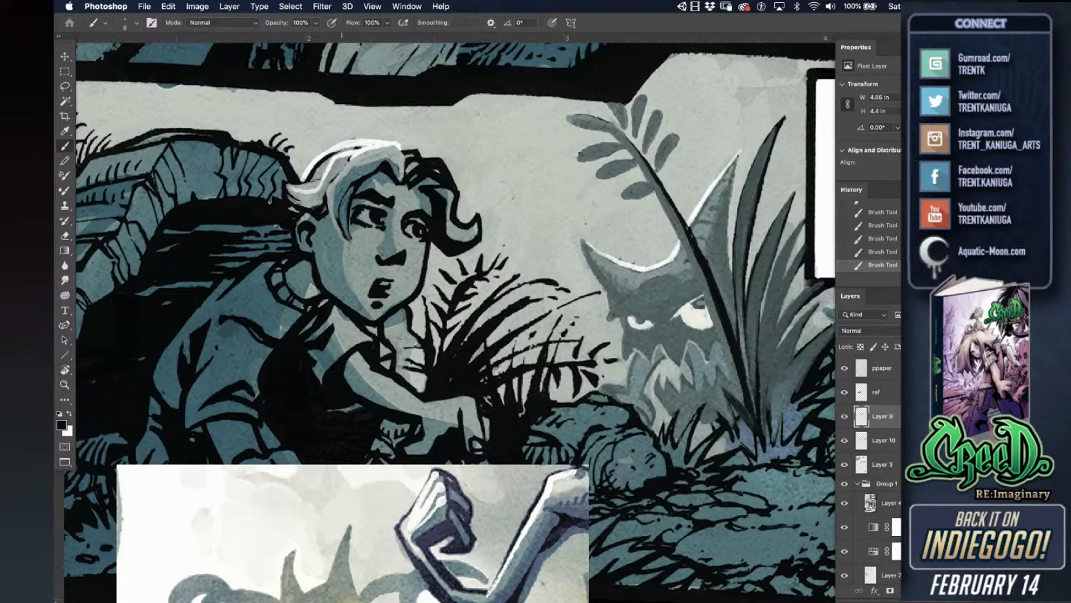
key("super+z")
left_click_drag(340, 204, 349, 187)
- Paint a white rim light along the outer edge of the hair, from the parting down to the curl
left_click(361, 171, "alt")
left_click(383, 139, "alt")
mouse_move(401, 146)
left_mouse_down()
mouse_move(445, 160)
mouse_move(458, 213)
mouse_move(468, 226)
mouse_move(477, 216)
mouse_move(467, 226)
left_mouse_up()
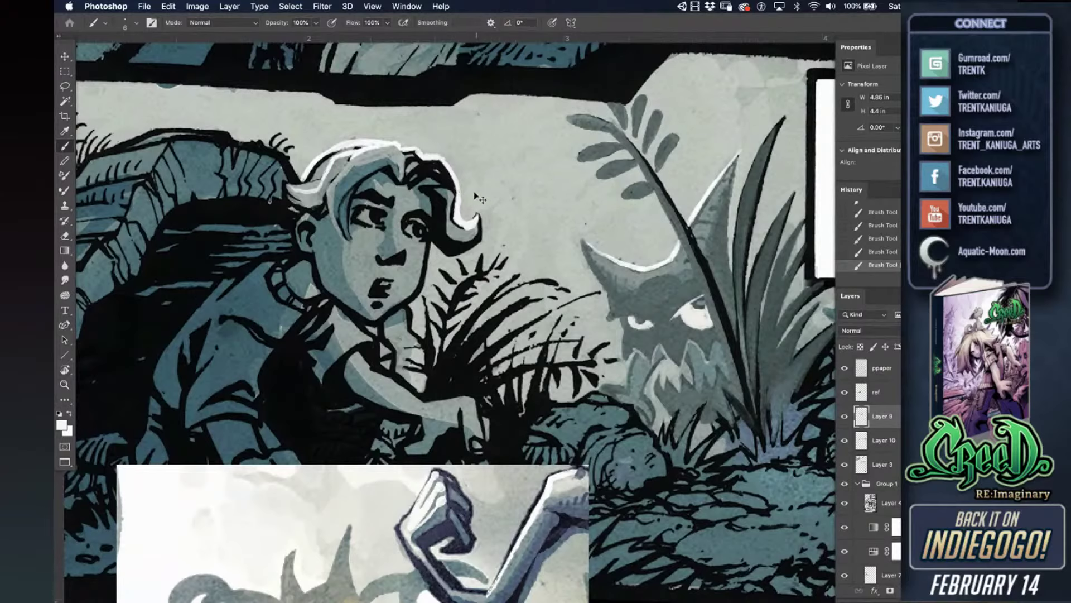
- Paint grey strands into the dark hair between the parting and the curl using sampled tones
left_click(464, 224, "alt")
mouse_move(425, 189)
left_mouse_down()
mouse_move(452, 244)
mouse_move(471, 239)
mouse_move(459, 246)
mouse_move(478, 219)
left_mouse_up()
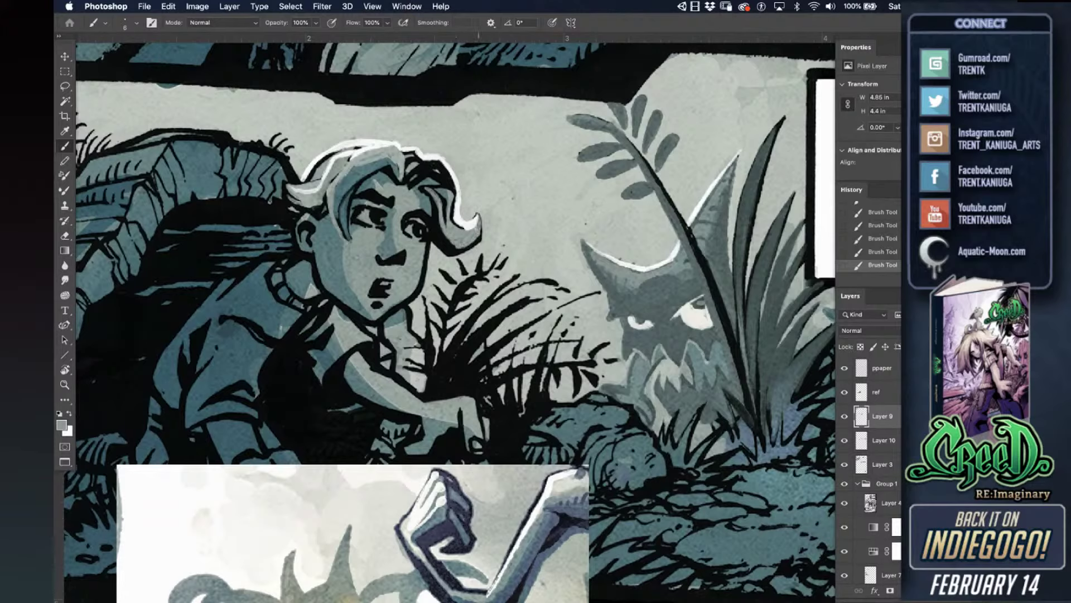
left_click(446, 185, "alt")
mouse_move(448, 208)
left_mouse_down()
mouse_move(432, 188)
mouse_move(446, 212)
mouse_move(450, 177)
mouse_move(409, 186)
mouse_move(425, 171)
left_mouse_up()
left_click(457, 227, "alt")
left_click(447, 178, "alt")
left_click(444, 182, "alt")
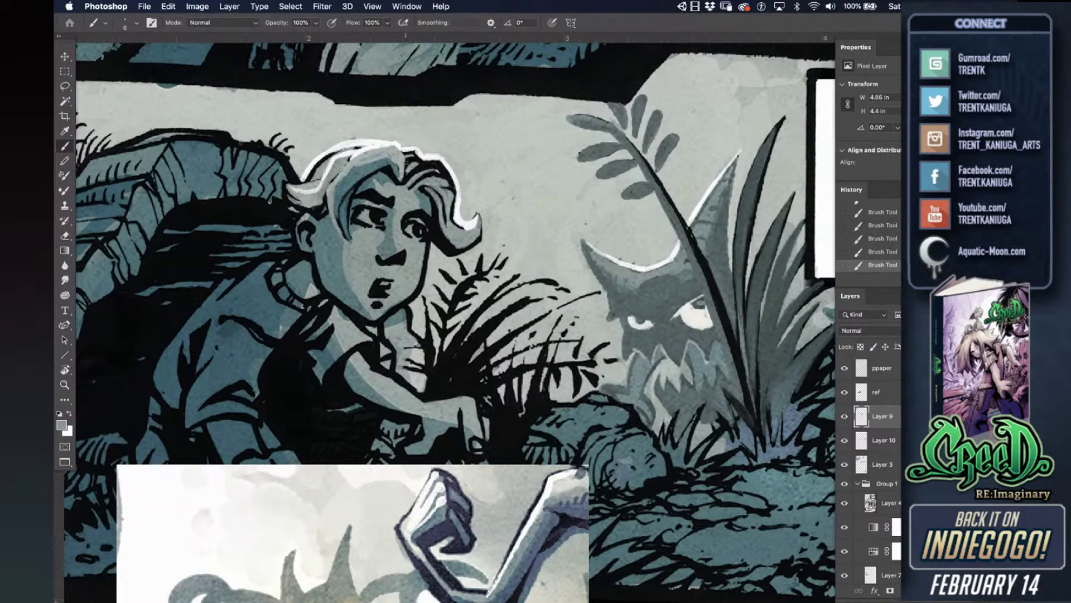
mouse_move(407, 175)
left_mouse_down()
mouse_move(443, 165)
mouse_move(417, 163)
mouse_move(405, 179)
left_mouse_up()
left_click(406, 163, "alt")
- Touch up the face below the nose and the outer hair curl with sampled tones
left_click(416, 267, "alt")
mouse_move(393, 263)
left_mouse_down()
mouse_move(436, 222)
mouse_move(444, 255)
mouse_move(419, 281)
mouse_move(428, 276)
left_mouse_up()
left_click(463, 258, "alt")
mouse_move(469, 243)
left_mouse_down()
mouse_move(453, 262)
mouse_move(472, 204)
left_mouse_up()
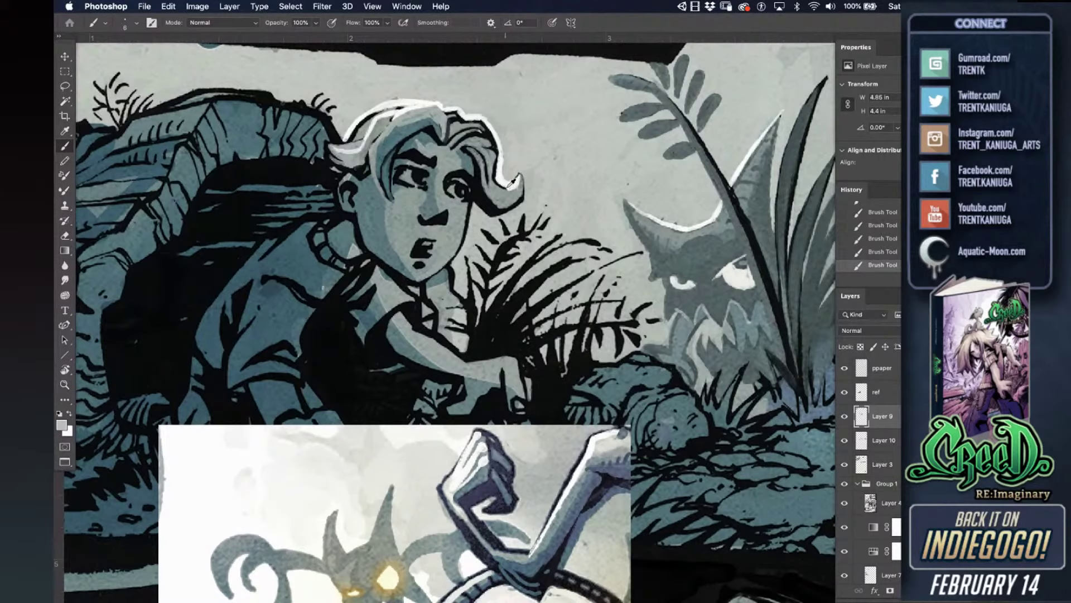
- Paint a white highlight along the outer side of the figure's nose and tidy it with sampled tones
left_click(513, 178, "alt")
left_click_drag(439, 191, 447, 216)
left_click(439, 204, "alt")
mouse_move(442, 216)
left_mouse_down()
mouse_move(430, 217)
mouse_move(439, 216)
left_mouse_up()
left_click(433, 205, "alt")
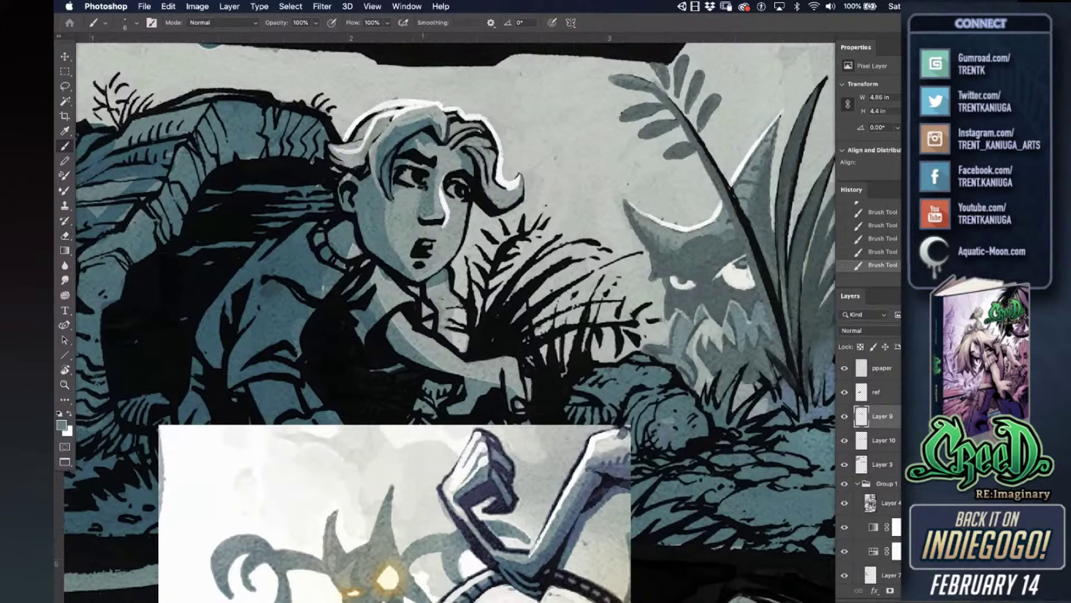
- Touch up the eye beneath the front lock with sampled tones
left_click(419, 249, "alt")
left_click(402, 158, "alt")
left_click(410, 171, "alt")
left_click_drag(403, 174, 405, 176)
left_click(423, 168, "alt")
left_click(414, 159, "alt")
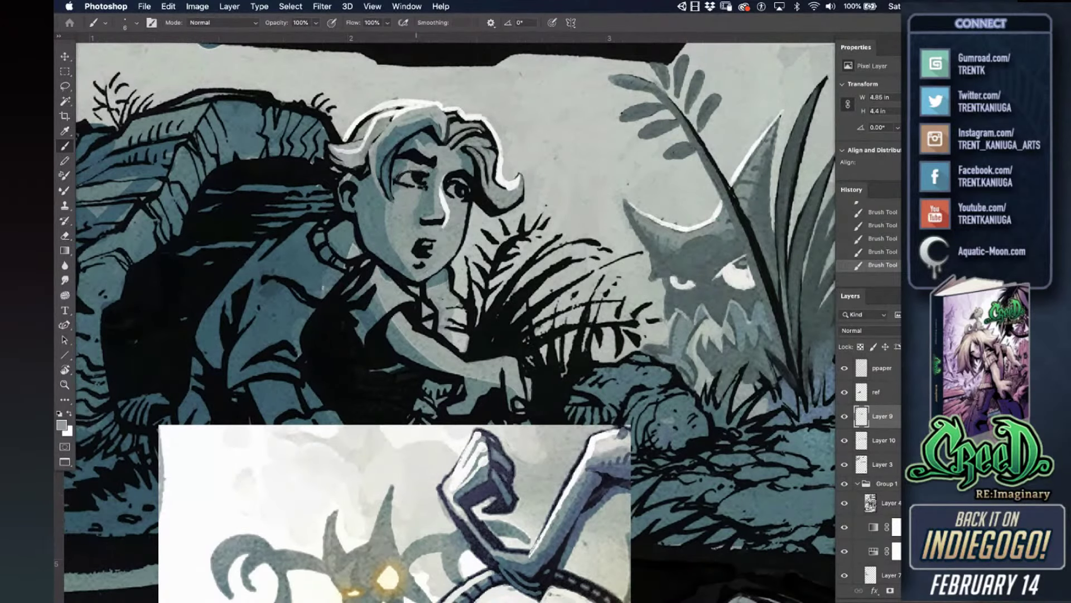
- Lighten the eye nearest the hair curl and retouch the dark shadow under the figure's nose
left_click(450, 203, "alt")
left_click(464, 190)
left_click(404, 177, "alt")
left_click(451, 223, "alt")
left_click(437, 222, "alt")
key("super+z")
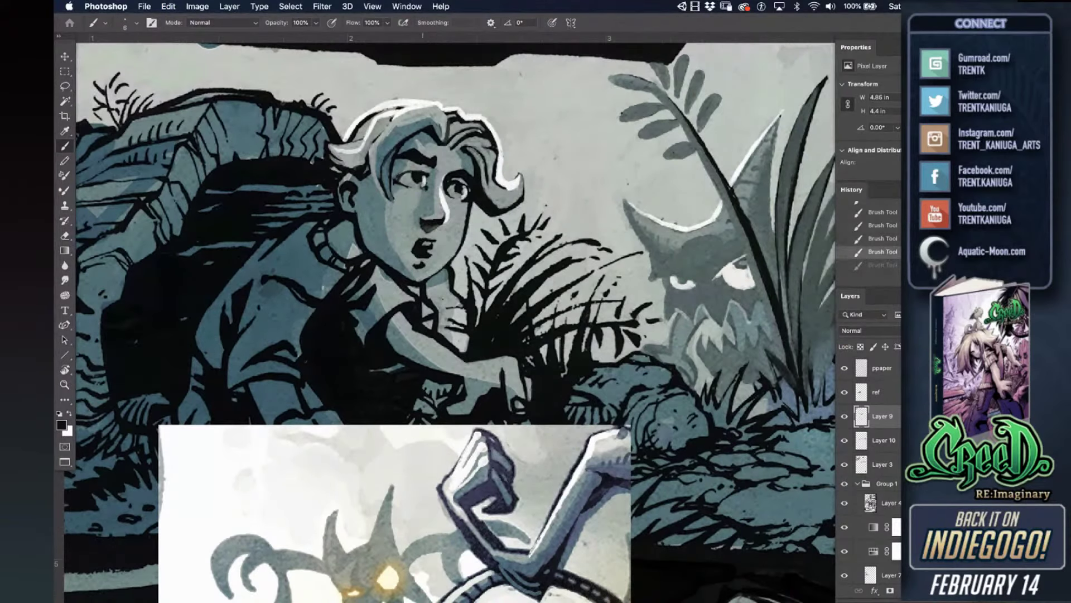
left_click(422, 226)
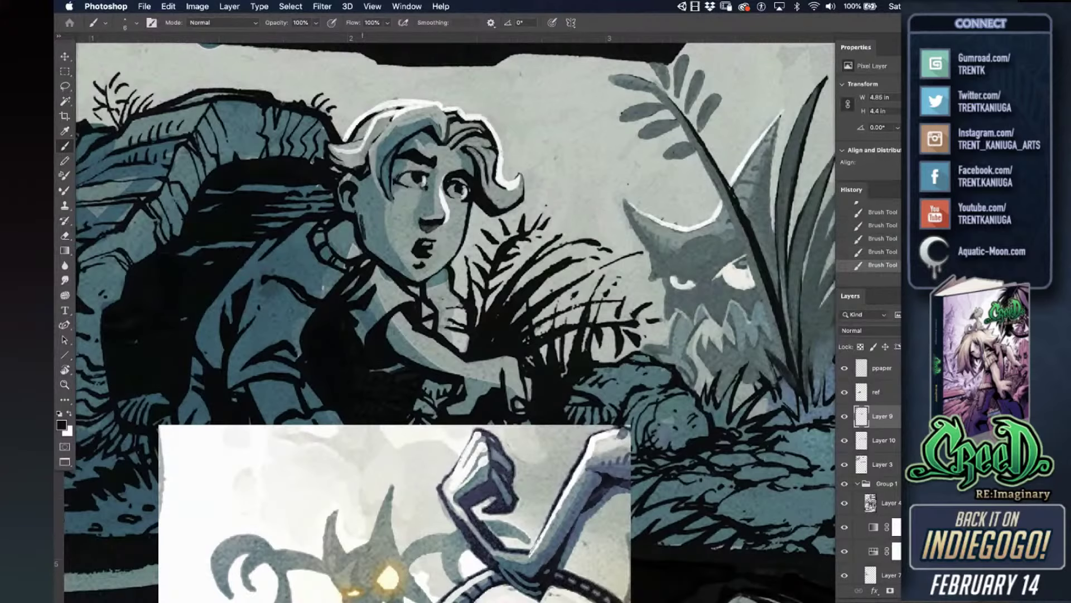
- Repaint the neck below the ear with sampled tones and darken the area behind the neck
left_click(355, 231, "alt")
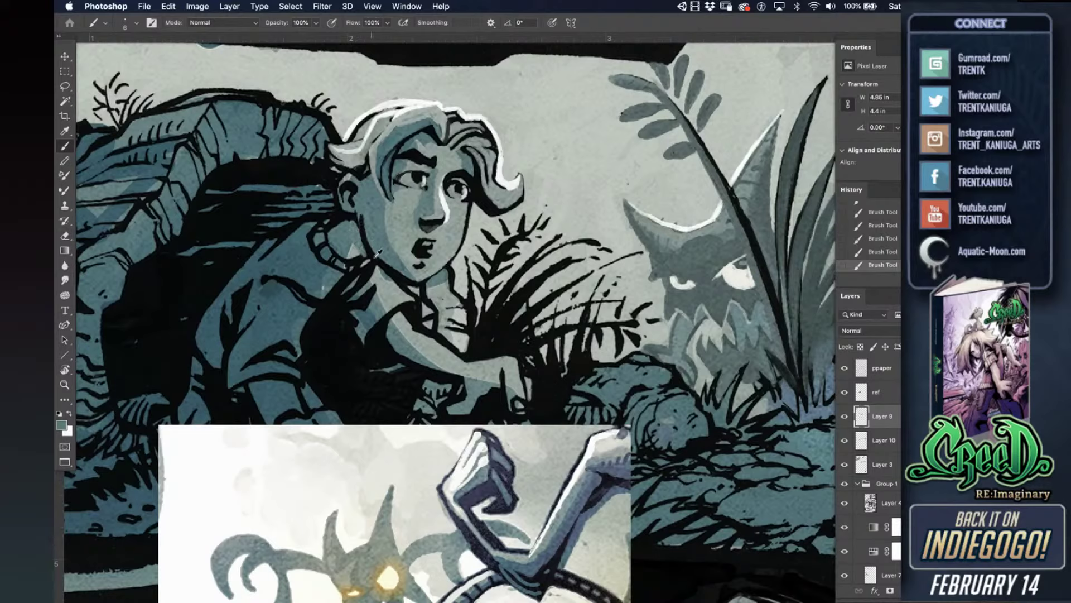
left_click(379, 252, "alt")
left_click(357, 244, "alt")
mouse_move(351, 262)
left_mouse_down()
mouse_move(360, 234)
mouse_move(351, 256)
left_mouse_up()
left_click(363, 255, "alt")
left_click(346, 214, "alt")
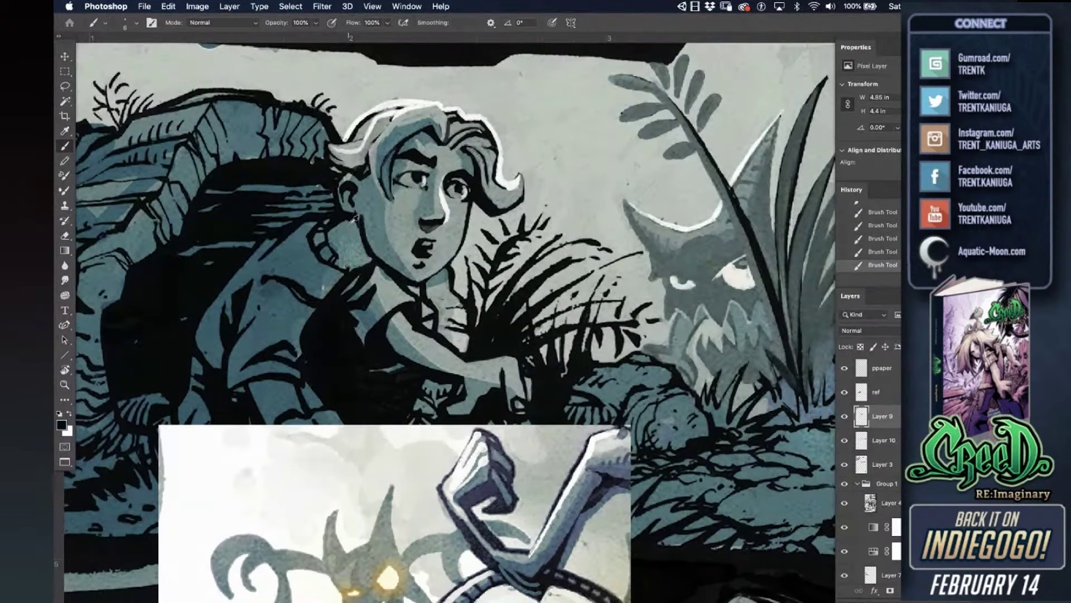
mouse_move(355, 220)
left_mouse_down()
mouse_move(339, 237)
mouse_move(348, 212)
mouse_move(344, 229)
left_mouse_up()
left_click_drag(330, 201, 316, 185)
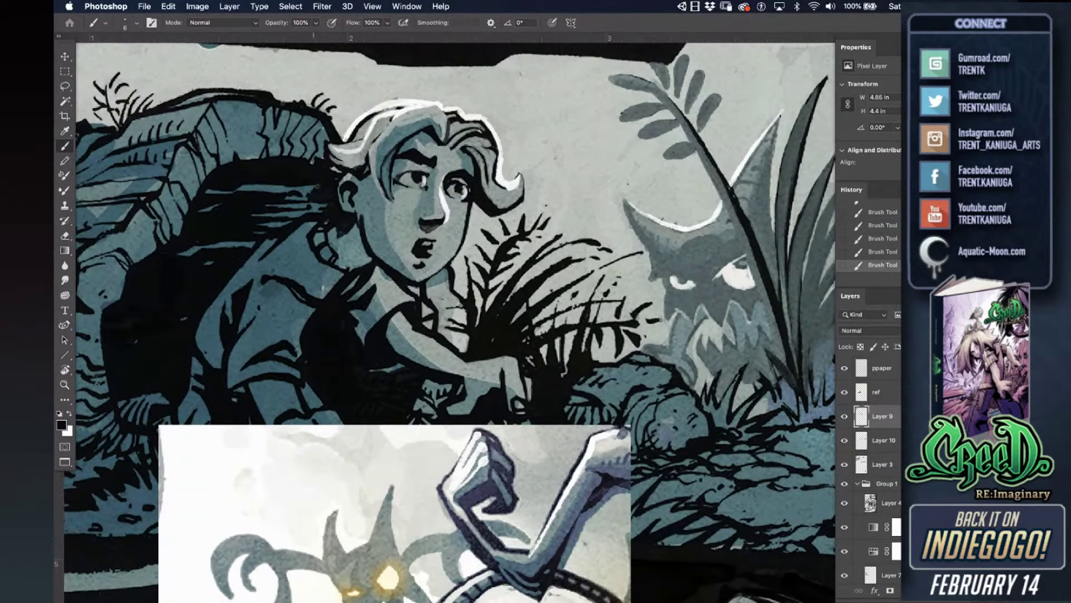
- Retouch the dark area behind the figure's ear and hair with sampled tones
left_click(371, 196, "alt")
left_click_drag(311, 197, 333, 178)
left_click(328, 177, "alt")
left_click(319, 144, "alt")
left_click(311, 166, "alt")
- Repaint the upper lid of the eye beneath the front lock with sampled tones
left_click(403, 168, "alt")
left_click(416, 176, "alt")
left_click_drag(397, 178, 411, 174)
left_click(420, 162, "alt")
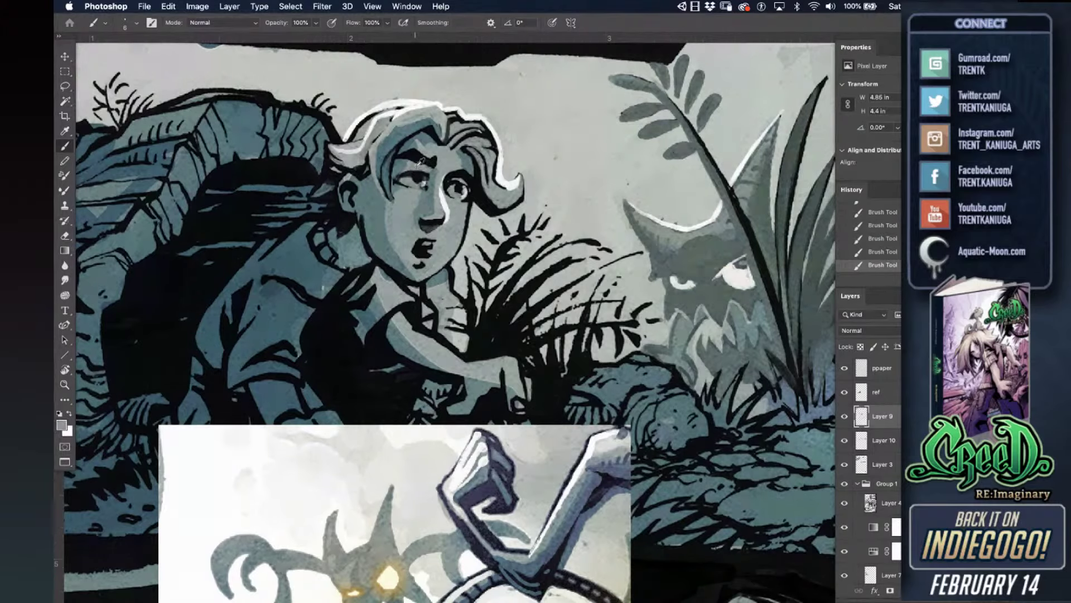
- Step back through the recent brush strokes and restore them to compare the two versions of the face
key("super+z")
key("super+z")
key("super+z")
key("super+z")
key("super+z")
left_click(416, 178, "alt")
key("super+shift+z")
key("super+shift+z")
key("super+shift+z")
key("super+shift+z")
key("super+shift+z")
left_click(422, 179, "alt")
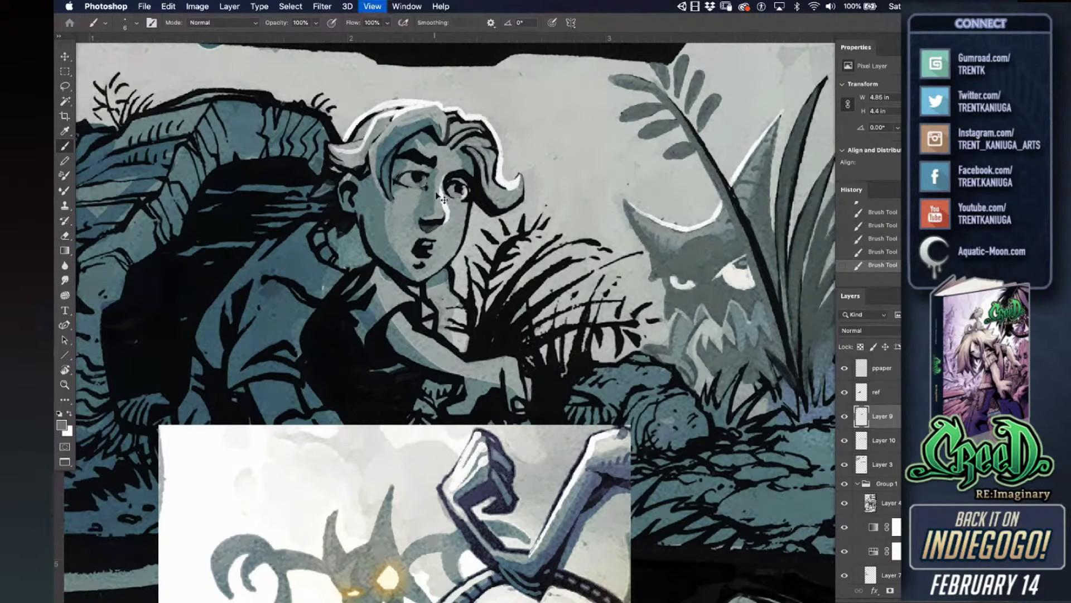
- Cover the white nose highlight with a sampled tone and reshape the figure's mouth into a smaller dark shape
key("super+minus")
key("super+minus")
key("super+plus")
key("super+plus")
key("super+plus")
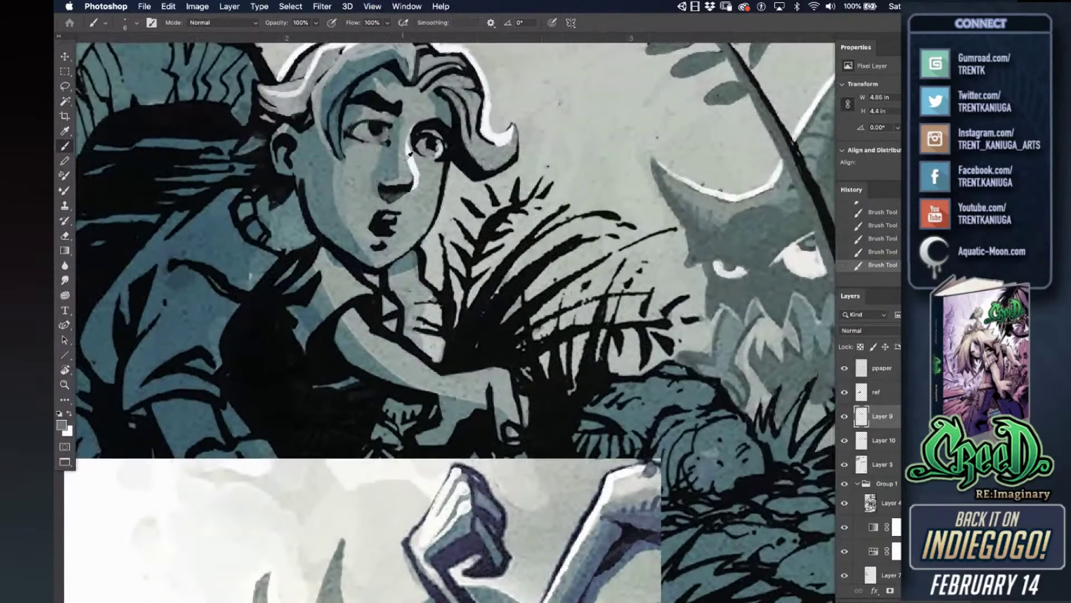
left_click(409, 154, "alt")
left_click_drag(414, 158, 414, 189)
mouse_move(375, 214)
left_mouse_down()
mouse_move(407, 211)
mouse_move(369, 230)
mouse_move(393, 234)
left_mouse_up()
left_click(380, 226, "alt")
left_click(409, 224, "alt")
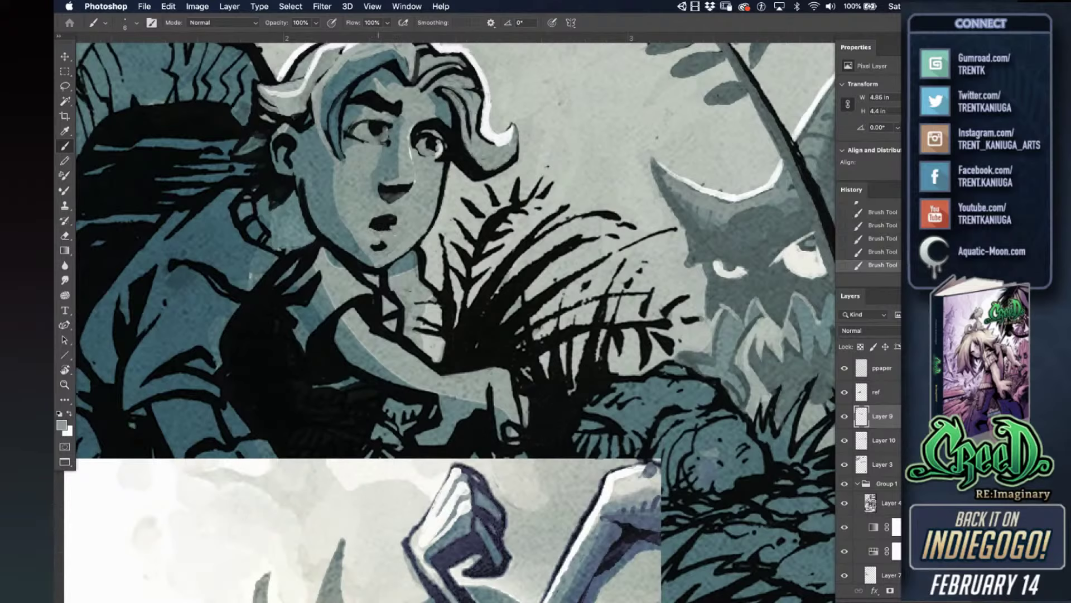
left_click_drag(393, 239, 380, 245)
left_click(393, 219, "alt")
- Thin the eyebrow above the eye beneath the front lock with a sampled skin tone
scroll(419, 160, "up", 3)
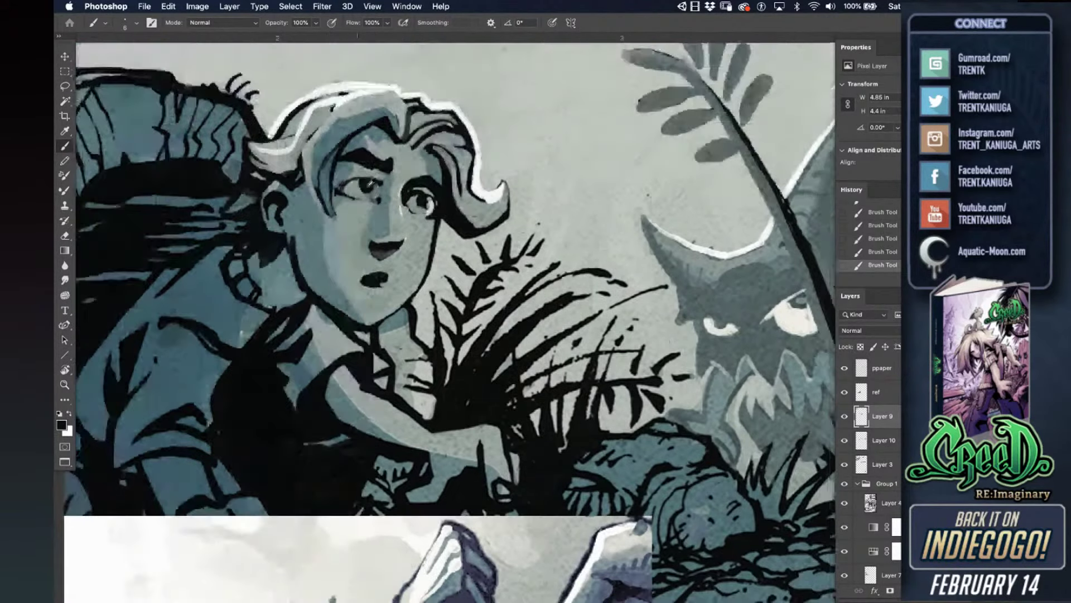
left_click(367, 170, "alt")
left_click_drag(345, 163, 381, 171)
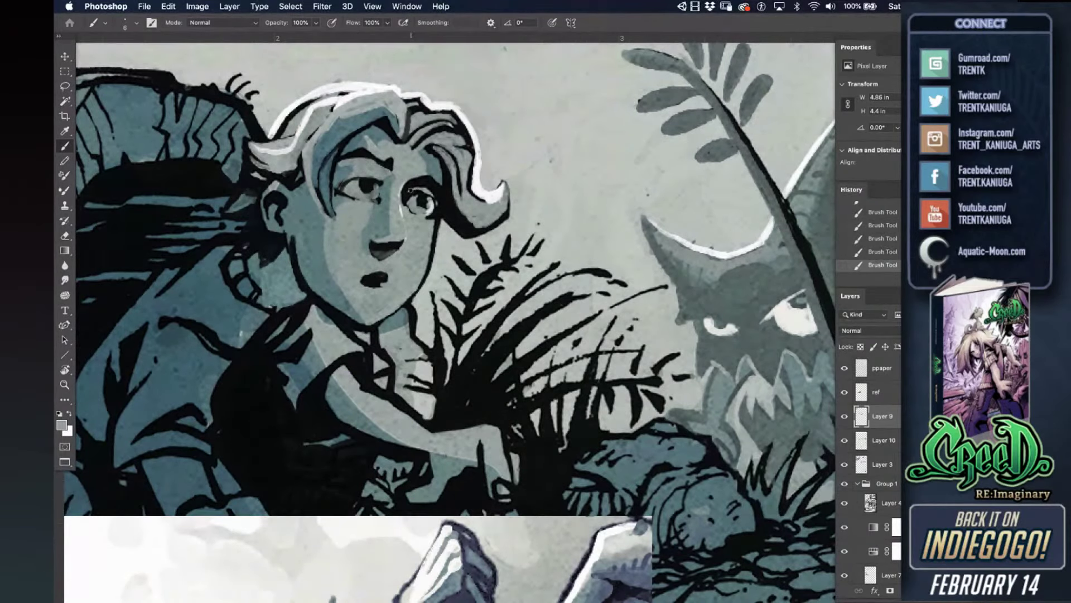
- Refine the brow and lower lid of the eye nearest the hair curl with sampled tones
left_click(429, 186, "alt")
left_click(420, 167, "alt")
left_click(416, 179, "alt")
left_click(406, 186, "alt")
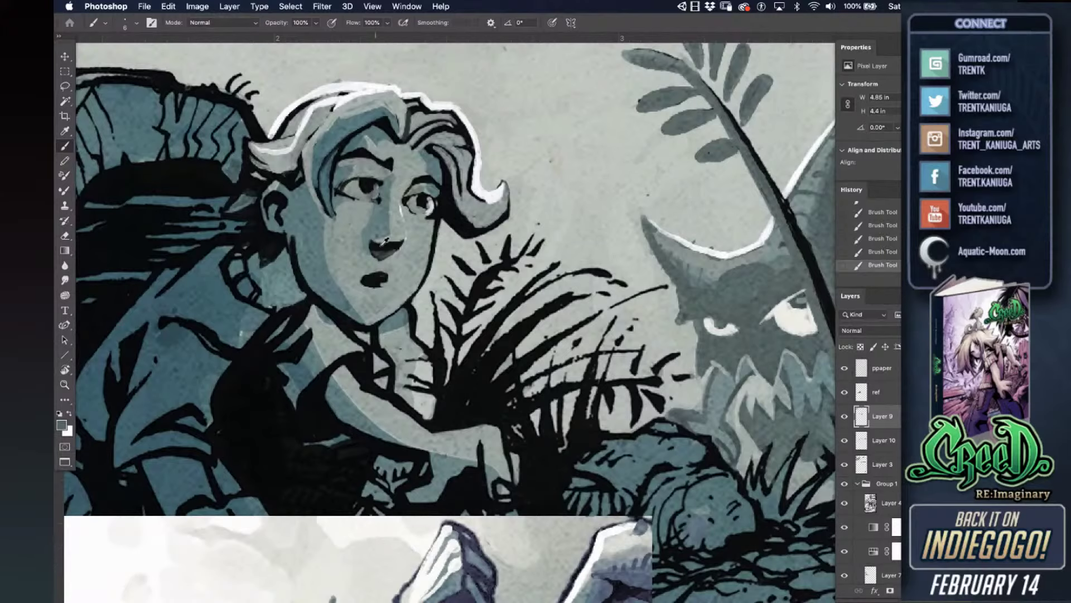
left_click_drag(428, 210, 426, 211)
- Paint a white rim light along the far side of the face, from the cheek down to the chin
left_click(496, 195, "alt")
left_click_drag(438, 218, 427, 277)
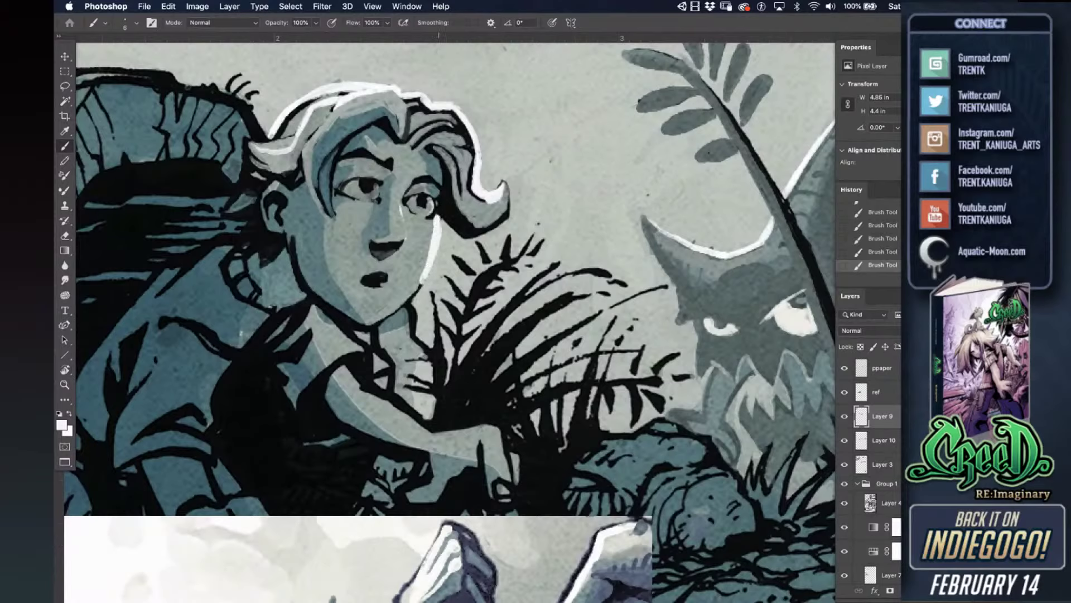
key("super+z")
left_click_drag(428, 267, 393, 312)
mouse_move(410, 291)
left_mouse_down()
mouse_move(366, 324)
mouse_move(367, 344)
left_mouse_up()
key("super+z")
- Retouch the shadow under the chin with sampled tones and paint a black sideburn in front of the ear
left_click(365, 329, "alt")
left_click(354, 325, "alt")
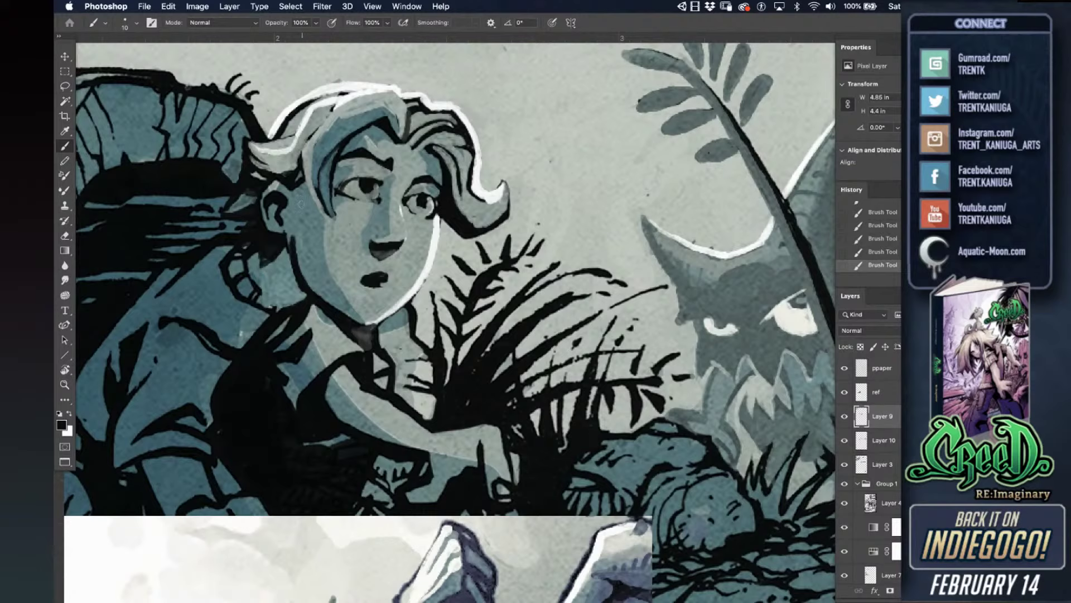
left_click_drag(296, 207, 303, 241)
key("super+z")
mouse_move(300, 216)
left_mouse_down()
mouse_move(315, 233)
mouse_move(303, 187)
mouse_move(306, 210)
mouse_move(299, 195)
mouse_move(289, 245)
left_mouse_up()
key("super+z")
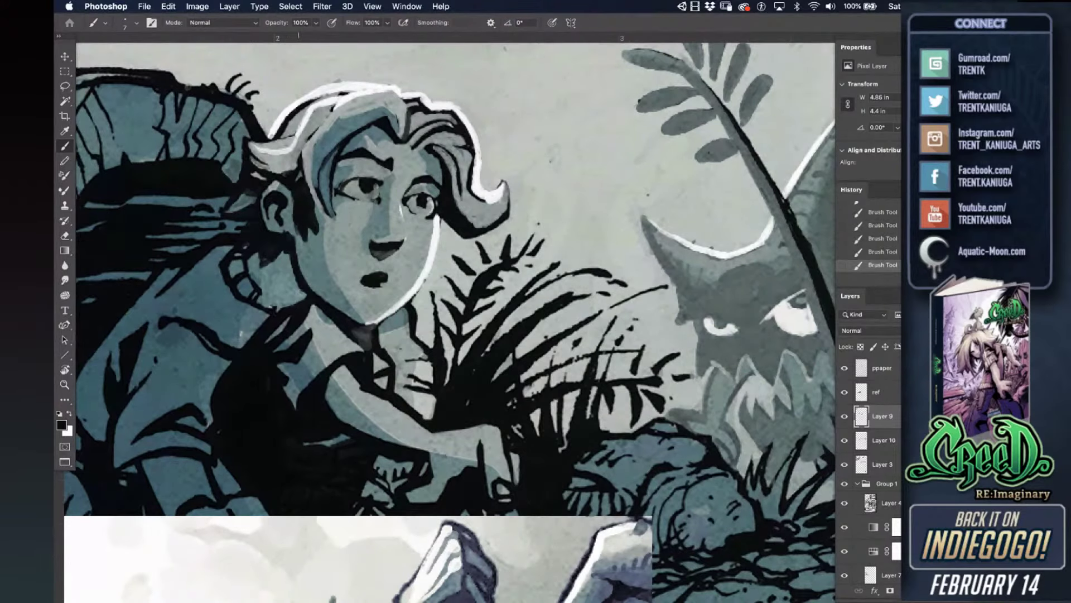
- Retouch the jaw shadow and paint over the patterned collar below the ear with sampled tones
left_click_drag(307, 298, 292, 307)
left_click(251, 287, "alt")
mouse_move(254, 297)
left_mouse_down()
mouse_move(274, 315)
mouse_move(245, 305)
mouse_move(267, 328)
left_mouse_up()
key("d")
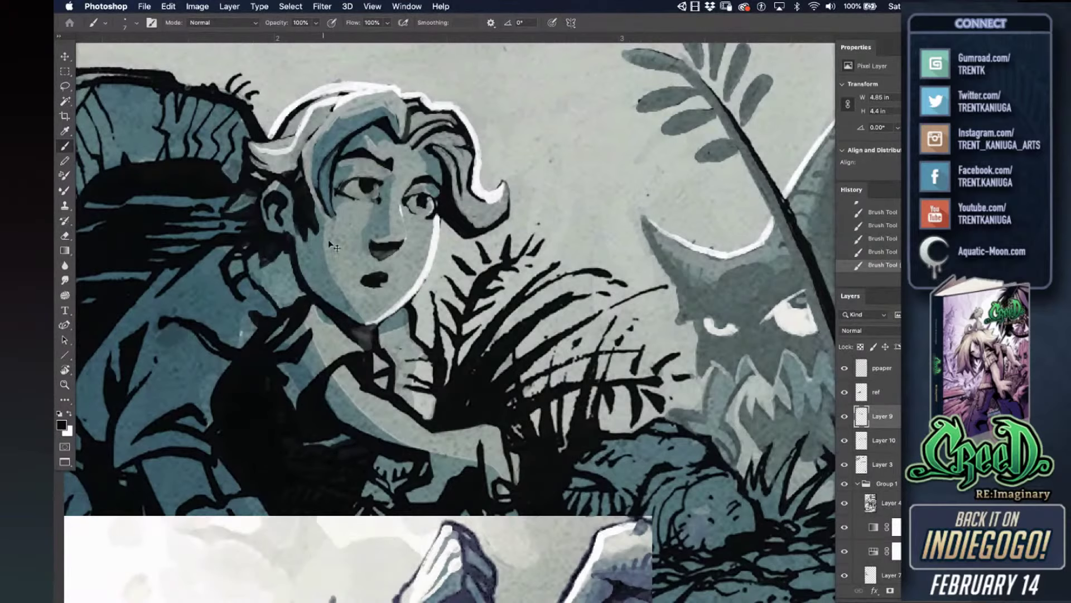
- Lighten the side of the figure's nose with sampled skin tones
left_click(436, 245, "alt")
left_click_drag(404, 225, 408, 236)
left_click(413, 240, "alt")
left_click_drag(403, 252, 408, 237)
- Paint thin strands into the front lock beside the figure's eye with sampled tones
left_click(341, 148, "alt")
left_click(332, 198, "alt")
mouse_move(330, 177)
left_mouse_down()
mouse_move(333, 196)
mouse_move(329, 162)
left_mouse_up()
left_click_drag(331, 214, 330, 192)
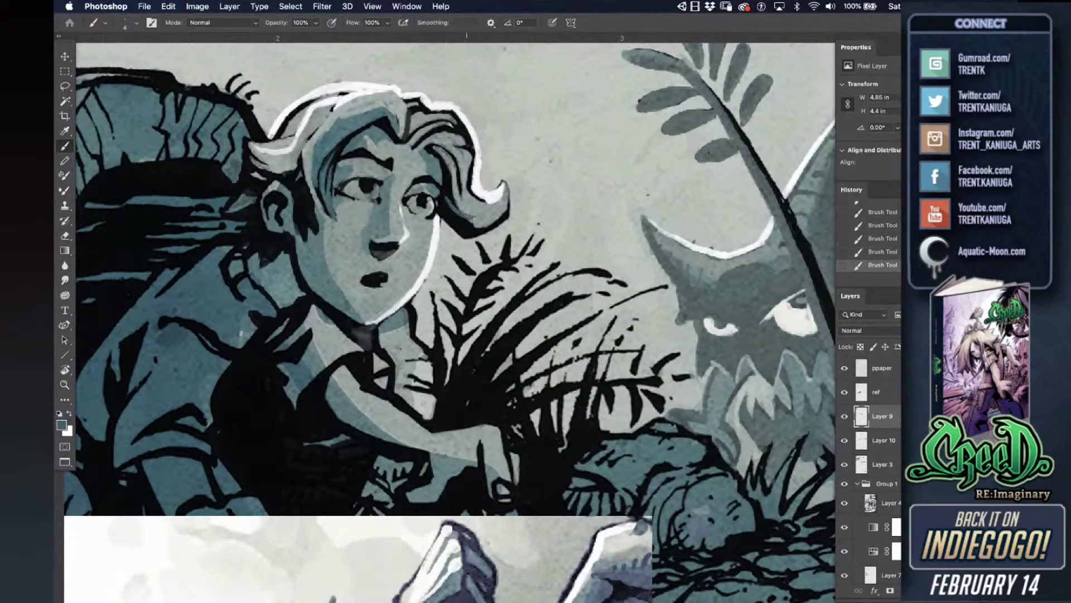
- Fill the hair curl's dark underside with blue-grey strokes and outline its outer edge in white
left_click_drag(459, 212, 473, 224)
key("super+z")
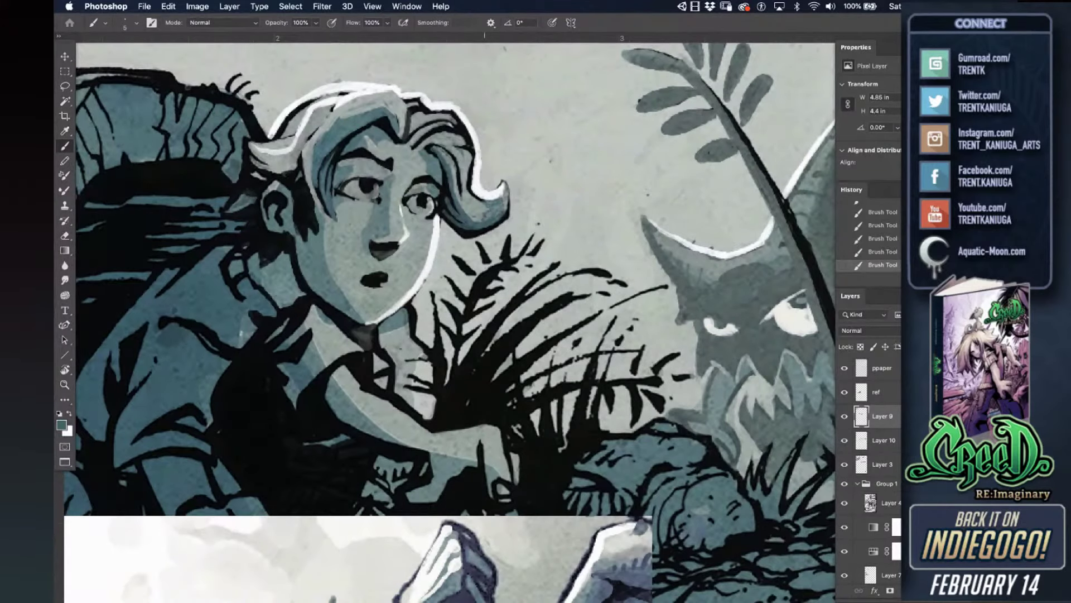
left_click_drag(470, 201, 484, 209)
left_click(501, 188, "alt")
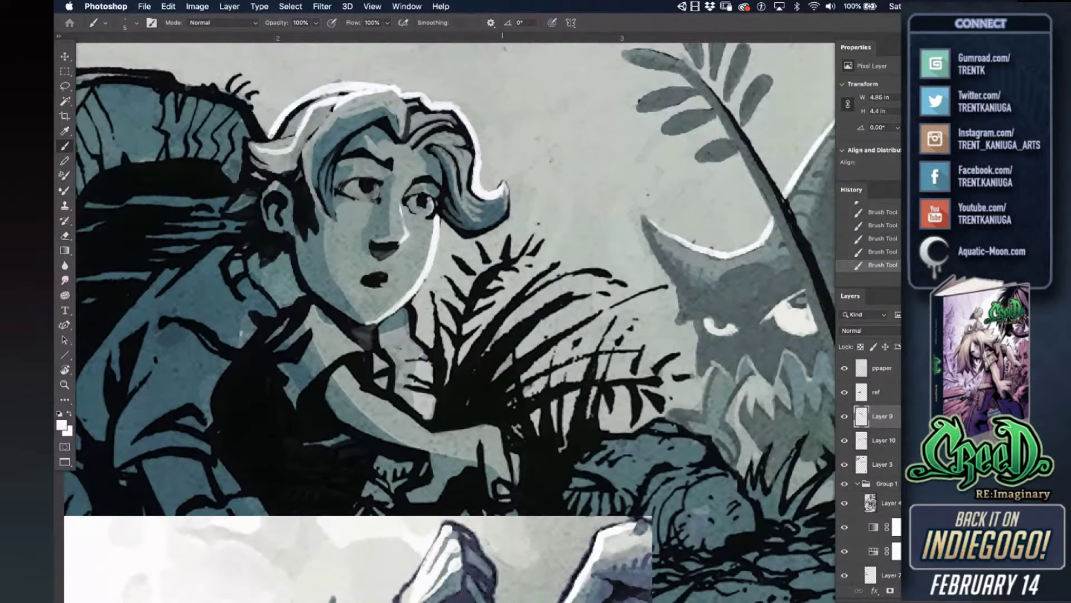
mouse_move(504, 182)
left_mouse_down()
mouse_move(507, 215)
mouse_move(468, 239)
left_mouse_up()
- Add a blue-grey strand below the curl and darken the hairline beside the cheek with sampled tones
left_click(491, 215, "alt")
left_click_drag(445, 245, 448, 220)
left_click(466, 231, "alt")
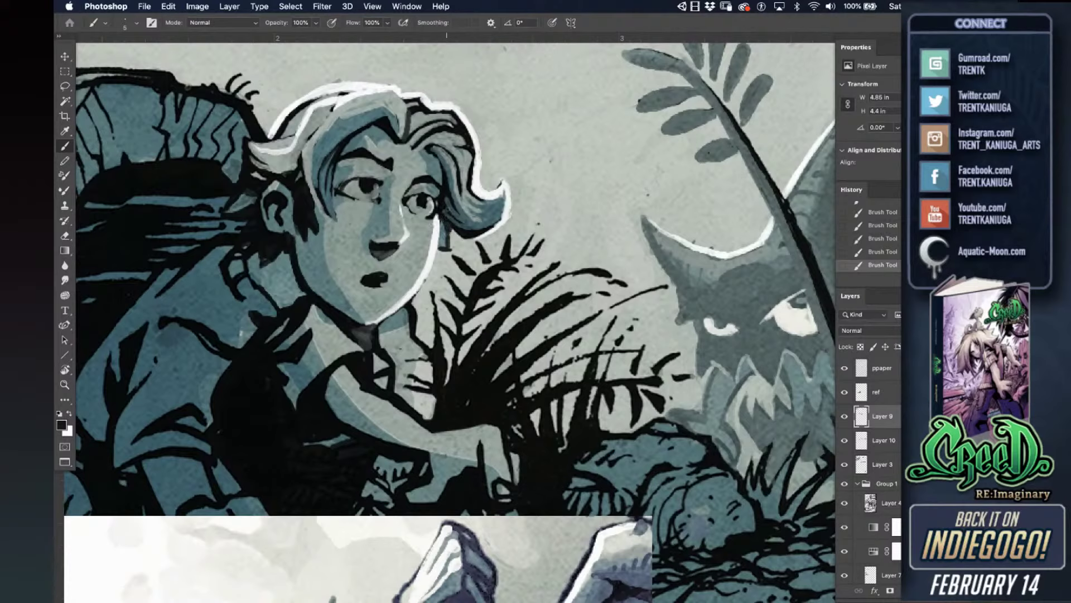
left_click(441, 223, "alt")
left_click_drag(440, 165, 442, 190)
key("super+z")
key("super+shift+z")
left_click_drag(443, 184, 437, 255)
left_click(443, 214, "alt")
- Refine the nose with sampled tones and paint a dark strand into the front of the hair
left_click_drag(370, 327, 491, 326)
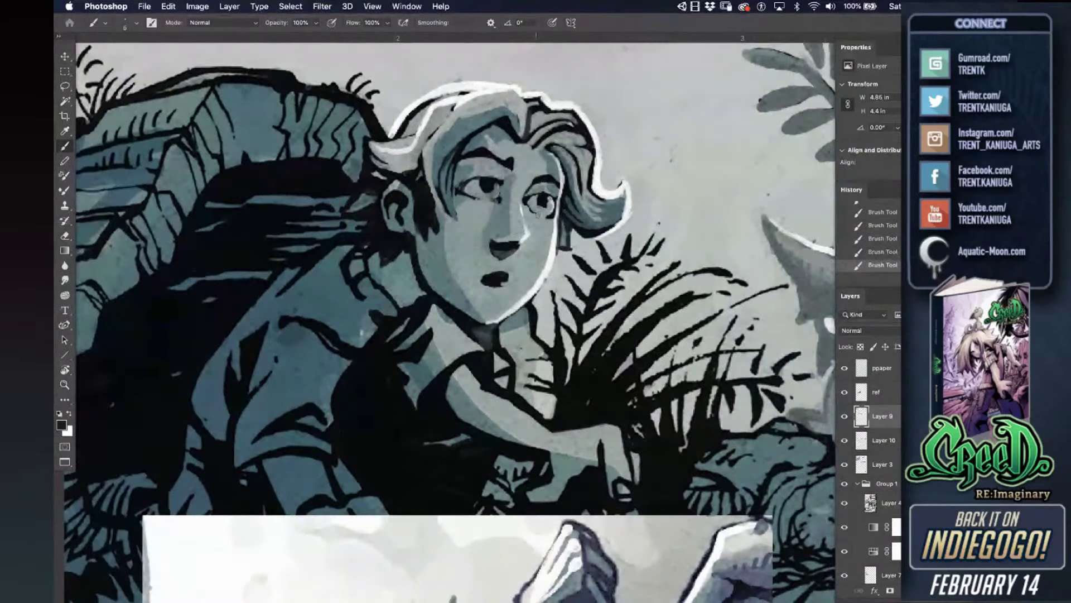
left_click(522, 207, "alt")
key("super+z")
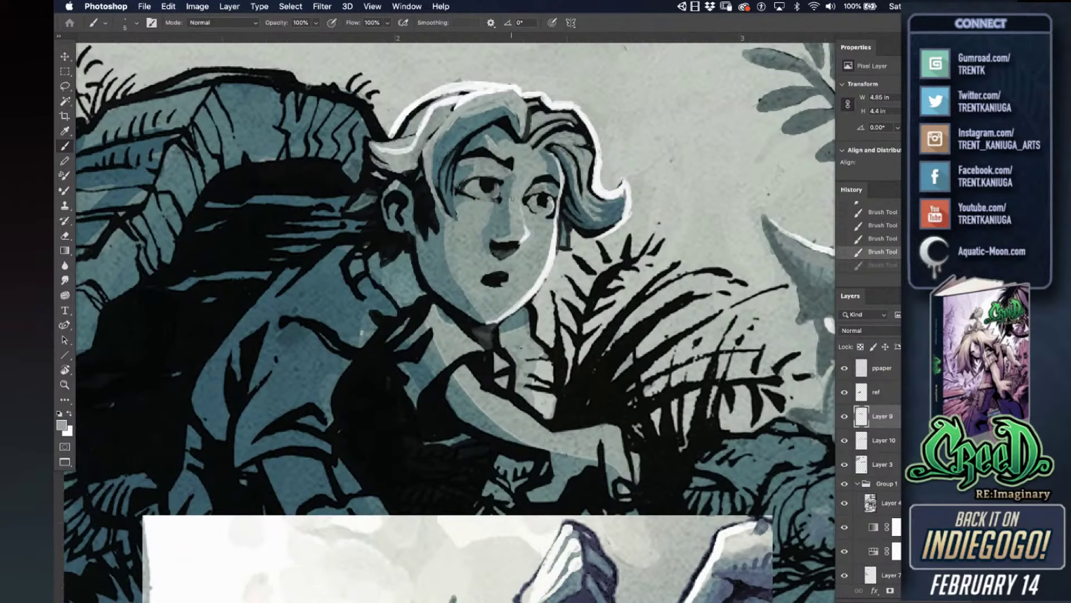
key("super+shift+z")
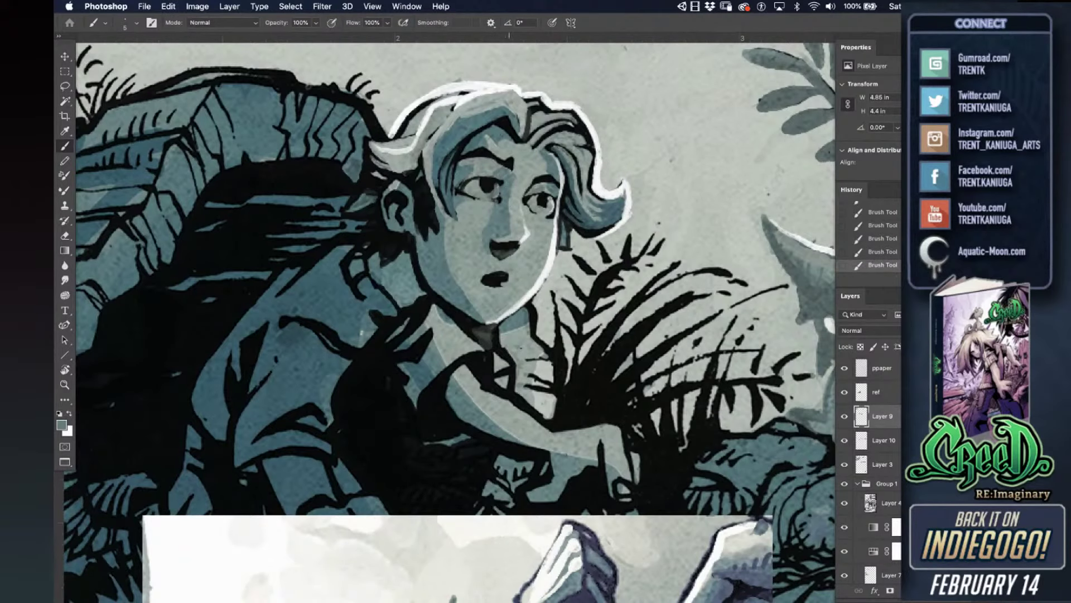
left_click_drag(510, 228, 540, 218)
left_click(495, 133, "alt")
left_click_drag(470, 161, 504, 111)
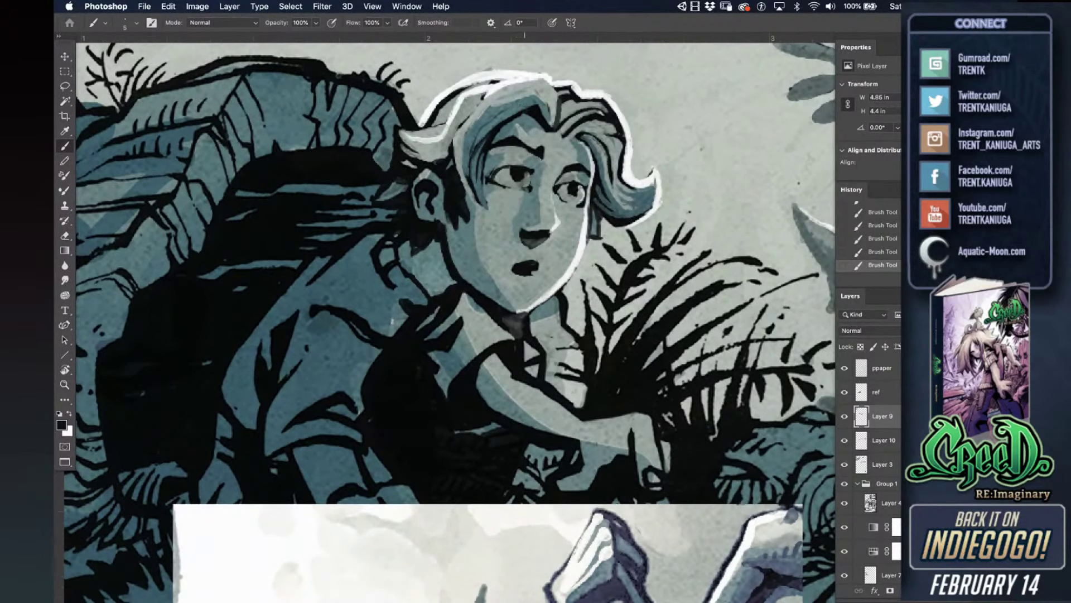
key("super+minus")
key("super+minus")
key("super+minus")
key("super+minus")
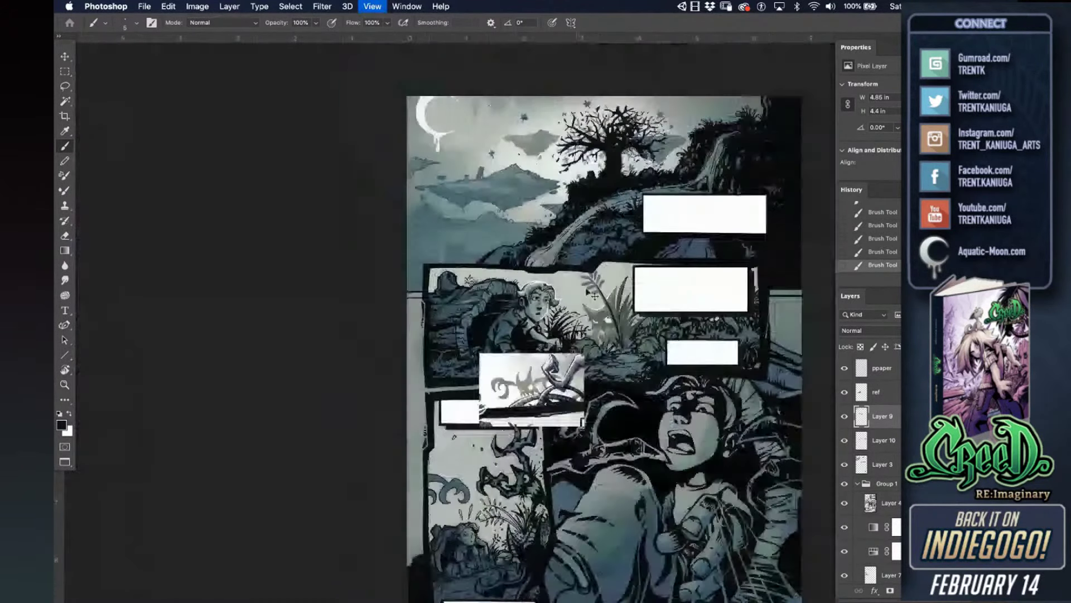
- Sample the gray-green skin tone from the boy's face in the second comic panel
key("super+plus")
key("super+plus")
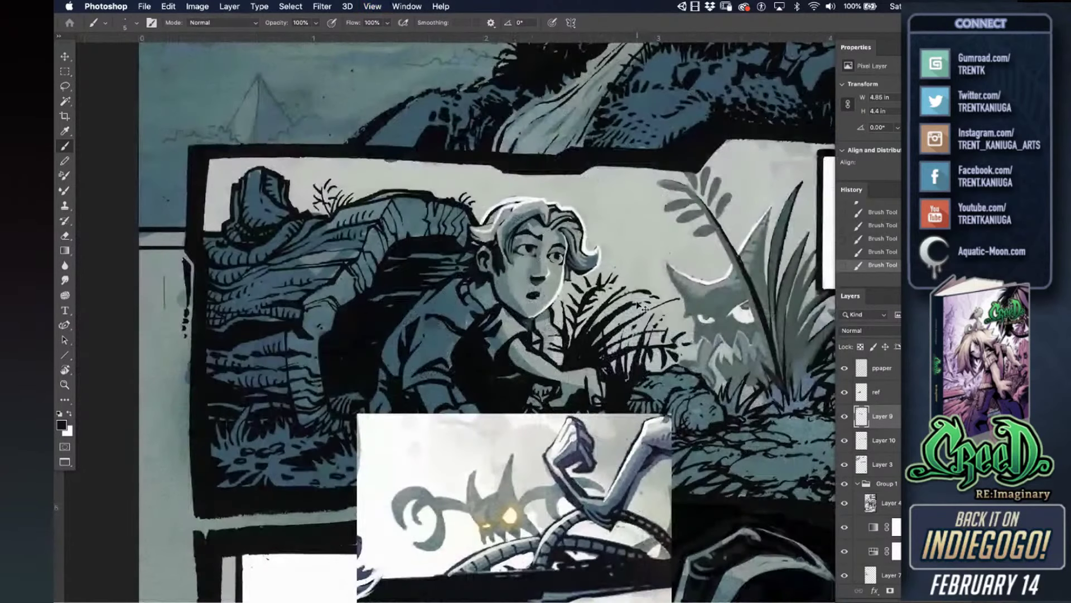
key("super+plus")
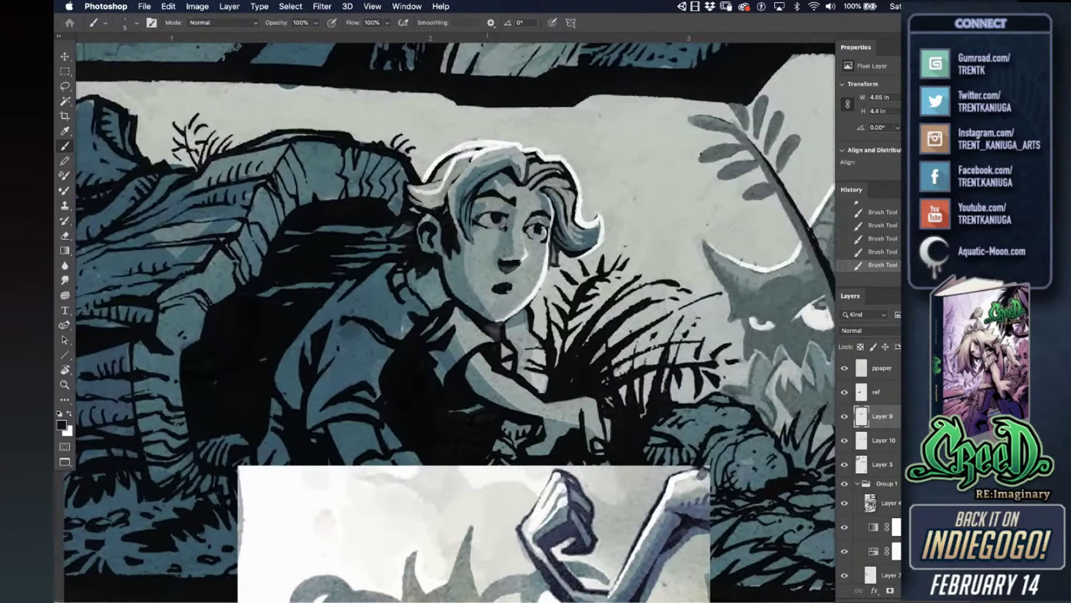
left_click(493, 241, "alt")
left_click(514, 247, "alt")
left_click(518, 241, "alt")
- Hide the ppaper layer and copy the rectangular area around the boy's head onto a new layer
left_click(65, 72)
left_click(844, 367)
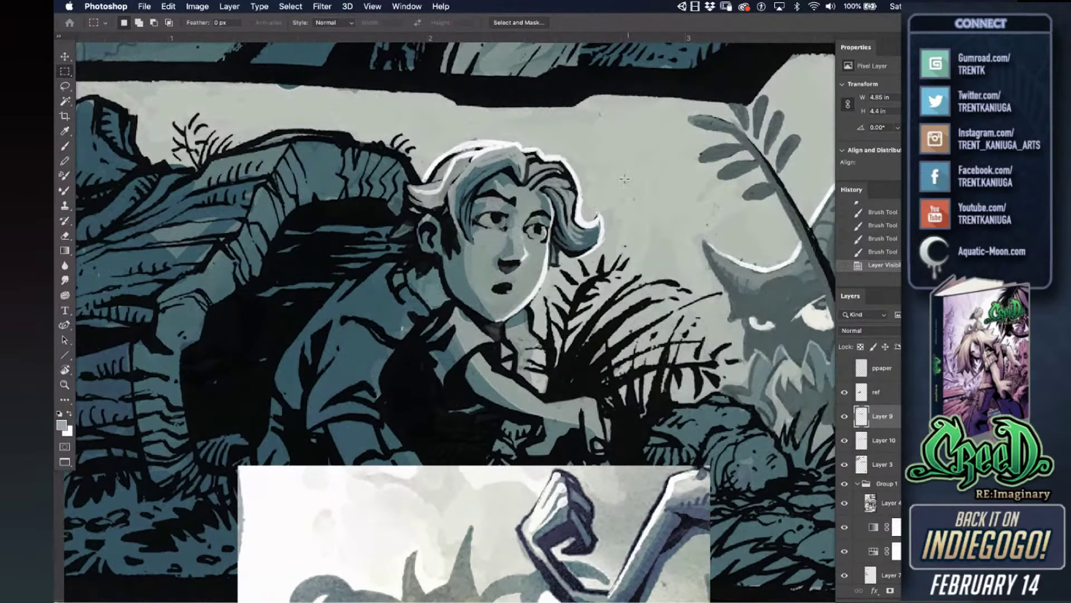
left_click_drag(650, 121, 350, 348)
key("super+c")
key("super+v")
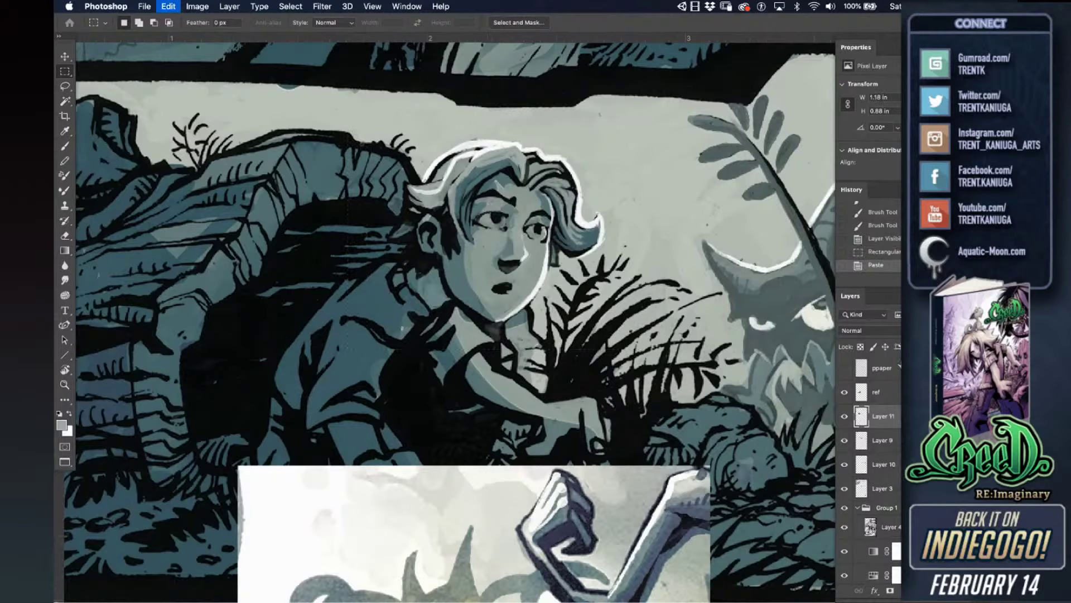
- Open the Liquify filter on the copied head layer
left_click(320, 7)
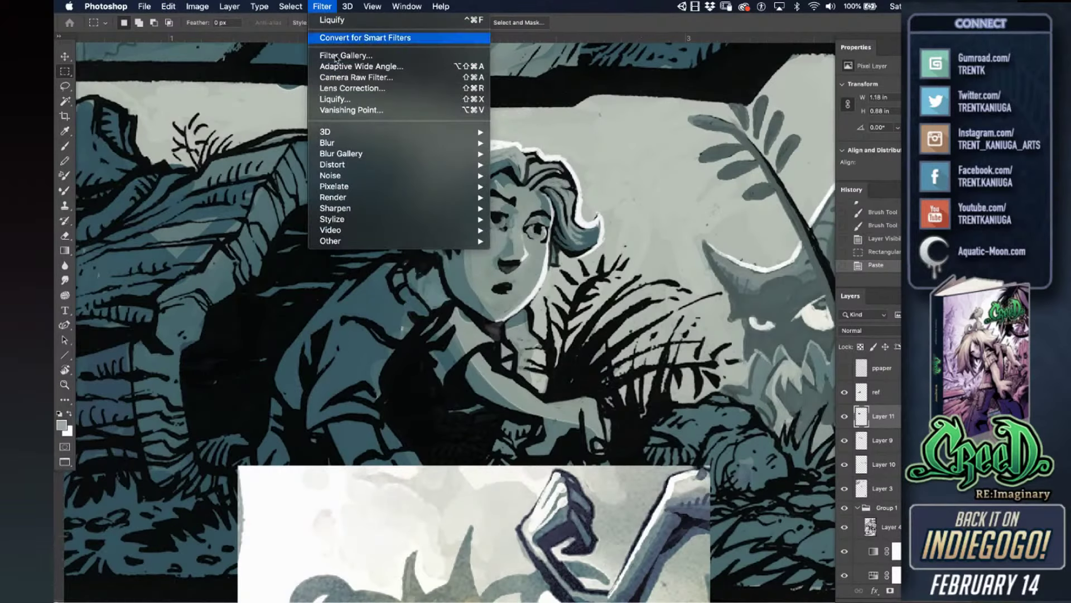
left_click(335, 99)
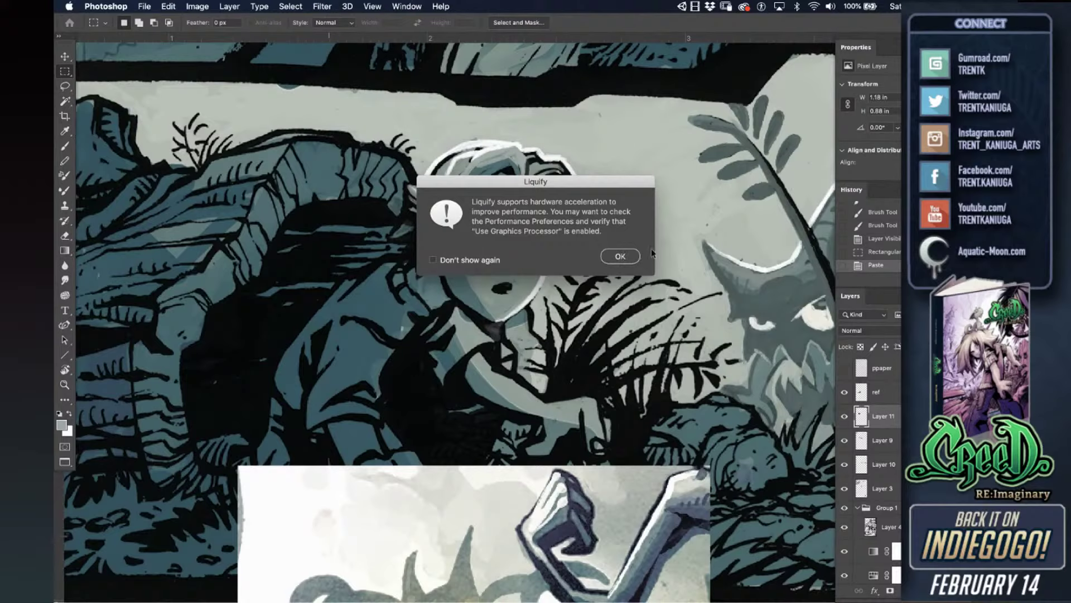
key("Return")
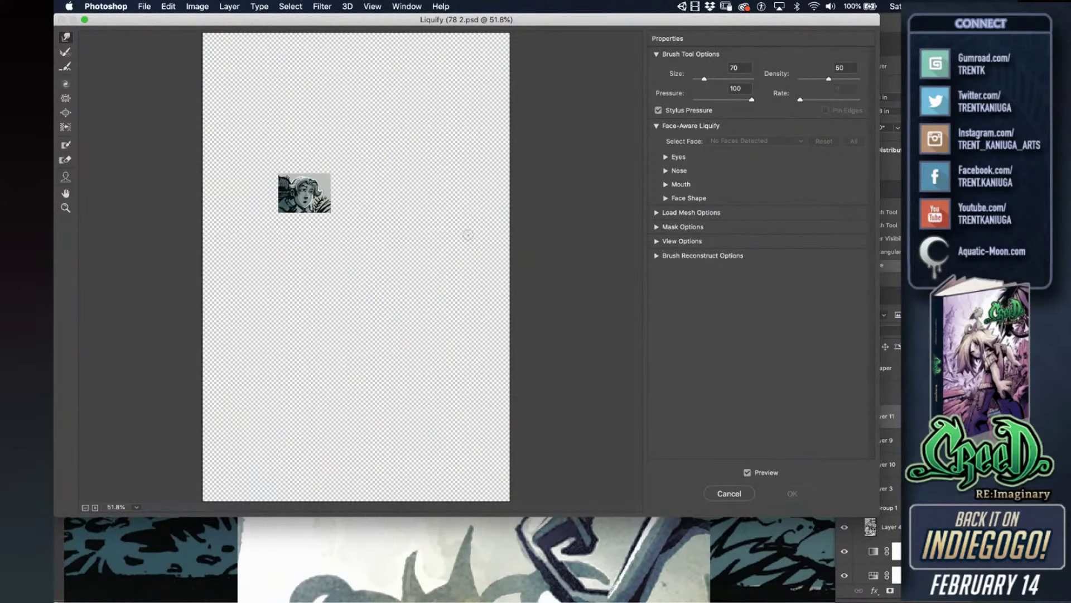
scroll(467, 236, "up", 1)
key("super+plus")
key("super+plus")
key("super+plus")
key("super+plus")
- Warp the boy's mouth, chin and jaw slightly upward with varying brush sizes and apply the Liquify changes
left_click_drag(287, 137, 471, 335)
left_click_drag(338, 166, 487, 417)
mouse_move(367, 337)
left_mouse_down()
mouse_move(377, 323)
mouse_move(352, 334)
mouse_move(312, 292)
left_mouse_up()
key("bracketright")
key("bracketright")
key("bracketright")
key("bracketright")
key("bracketleft")
key("bracketleft")
mouse_move(369, 333)
left_mouse_down()
mouse_move(389, 325)
mouse_move(381, 332)
mouse_move(378, 289)
mouse_move(403, 263)
mouse_move(395, 271)
mouse_move(367, 258)
left_mouse_up()
key("bracketleft")
key("bracketleft")
key("bracketleft")
key("bracketleft")
key("bracketleft")
key("]")
key("]")
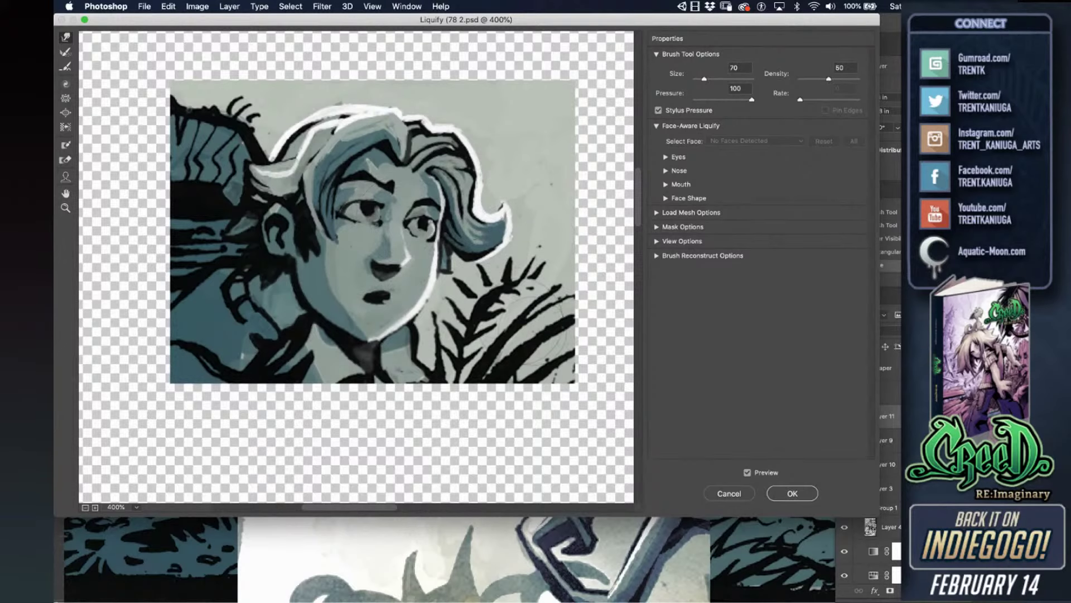
left_click(793, 493)
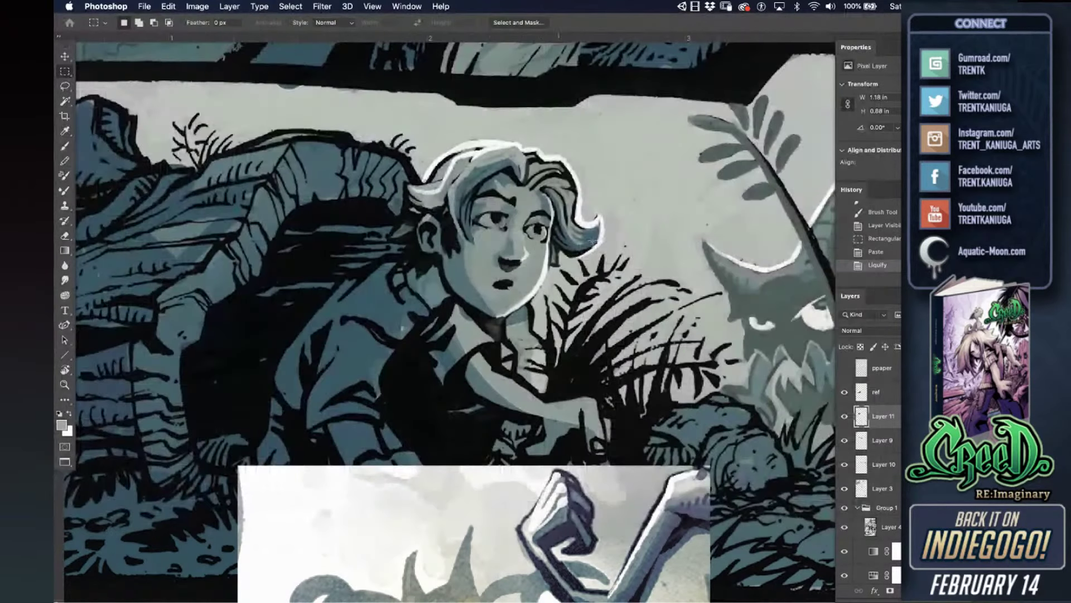
- Show the ppaper layer again
left_click(844, 367)
scroll(614, 260, "down", 3)
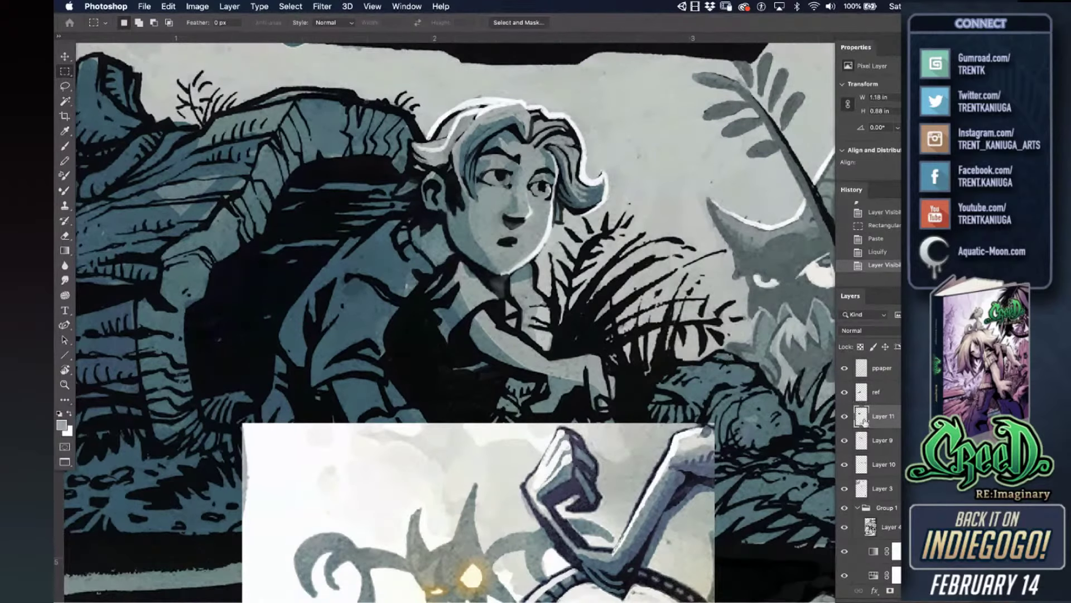
left_click_drag(550, 260, 623, 250)
key("super+z")
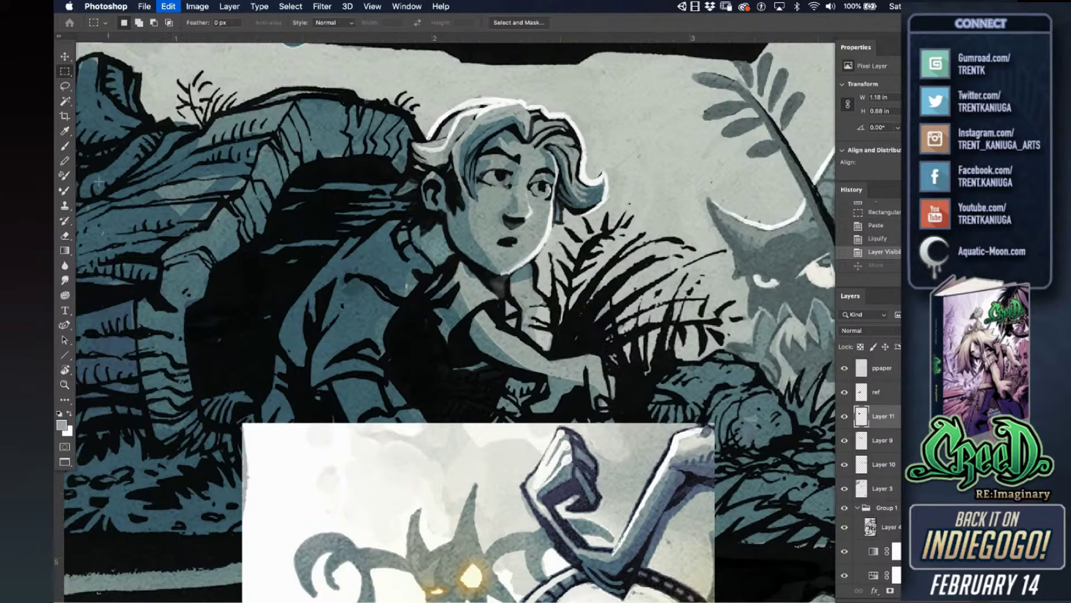
- Paint black shadows around the boy's collar and chest with the Brush, sampling the colour from the dark shirt area
key("b")
left_click(417, 305, "alt")
mouse_move(408, 264)
left_mouse_down()
mouse_move(411, 296)
mouse_move(418, 274)
mouse_move(420, 292)
mouse_move(439, 266)
mouse_move(436, 245)
mouse_move(426, 278)
mouse_move(444, 287)
mouse_move(455, 311)
mouse_move(439, 310)
mouse_move(445, 322)
left_mouse_up()
key("ctrl+z")
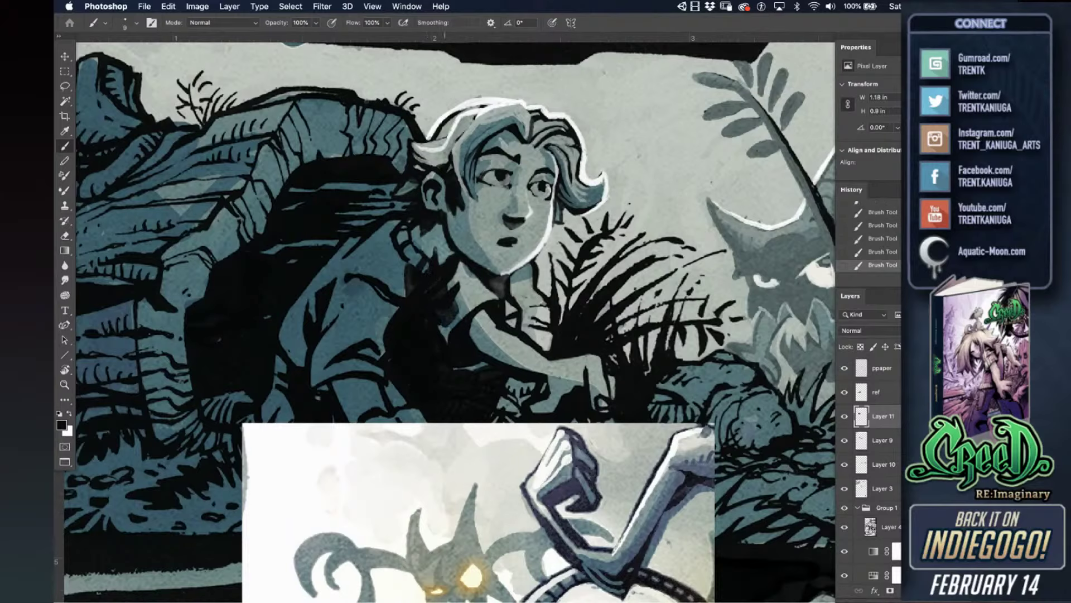
mouse_move(449, 290)
left_mouse_down()
mouse_move(466, 261)
mouse_move(474, 275)
left_mouse_up()
mouse_move(404, 279)
left_mouse_down()
mouse_move(396, 240)
mouse_move(406, 282)
left_mouse_up()
left_click_drag(392, 243, 396, 252)
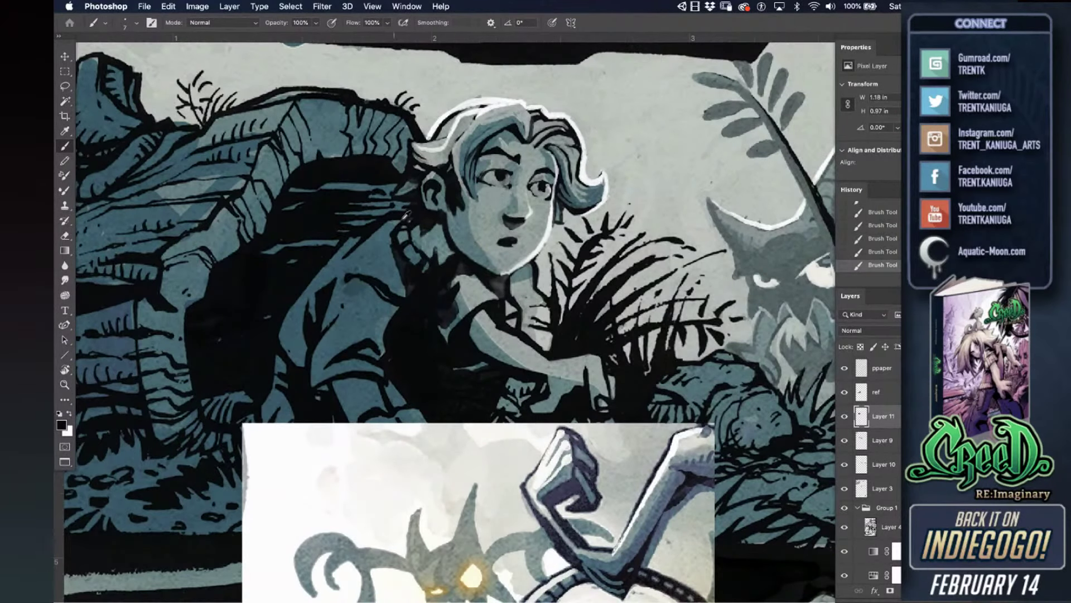
- Hide the ref layer and paint a wider black fold across the boy's shoulder, with the brush enlarged to 10
left_click_drag(711, 339, 734, 318)
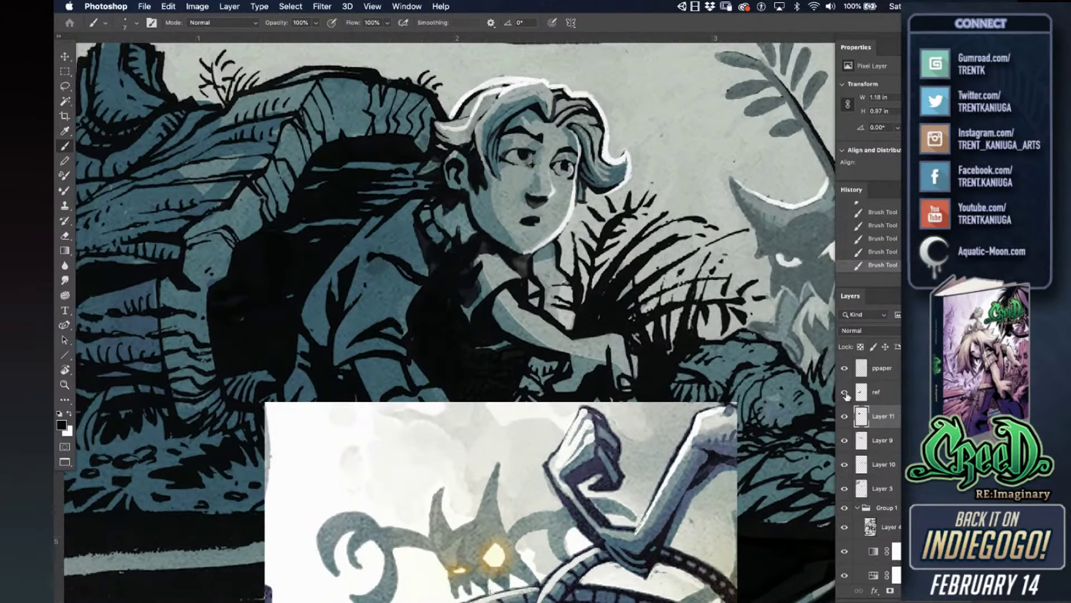
left_click(844, 391)
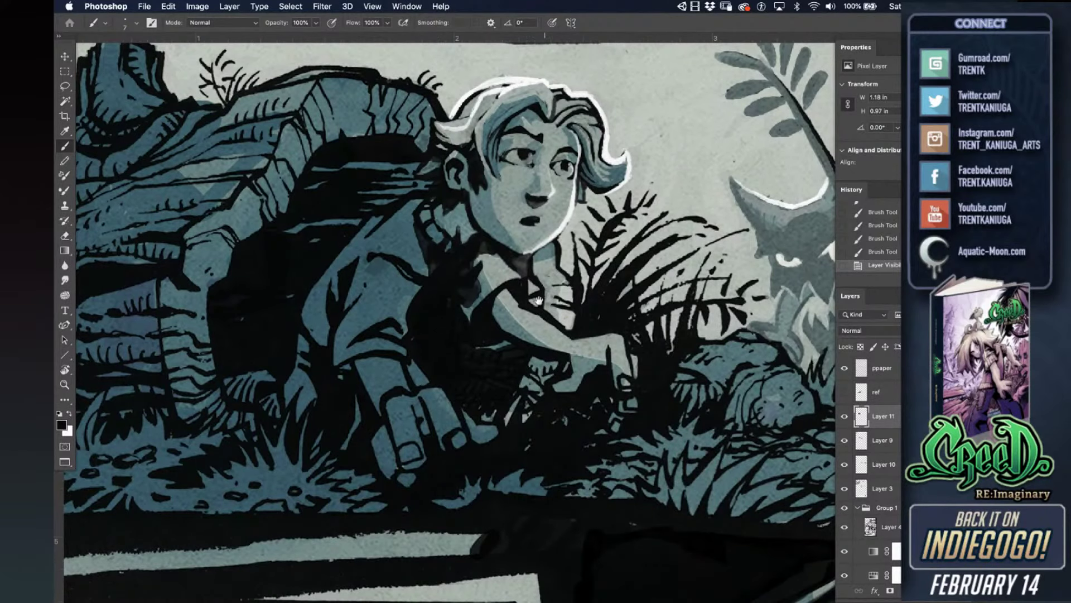
scroll(543, 301, "right", 2)
mouse_move(415, 273)
left_mouse_down()
mouse_move(413, 240)
mouse_move(354, 268)
mouse_move(346, 259)
mouse_move(397, 290)
mouse_move(343, 288)
mouse_move(346, 302)
mouse_move(396, 265)
mouse_move(333, 274)
left_mouse_up()
key("bracketright")
key("bracketright")
key("bracketright")
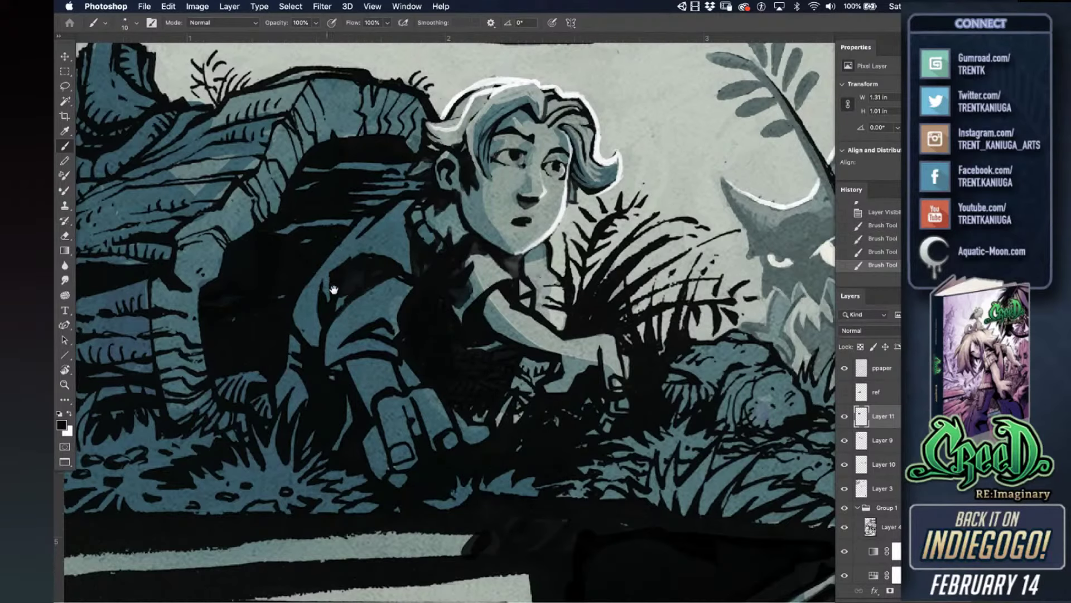
- Sample the log's teal and brush light touches onto the upper end of the log with a size 5 brush
left_click_drag(334, 289, 434, 154)
mouse_move(403, 246)
left_mouse_down()
mouse_move(410, 320)
mouse_move(377, 377)
left_mouse_up()
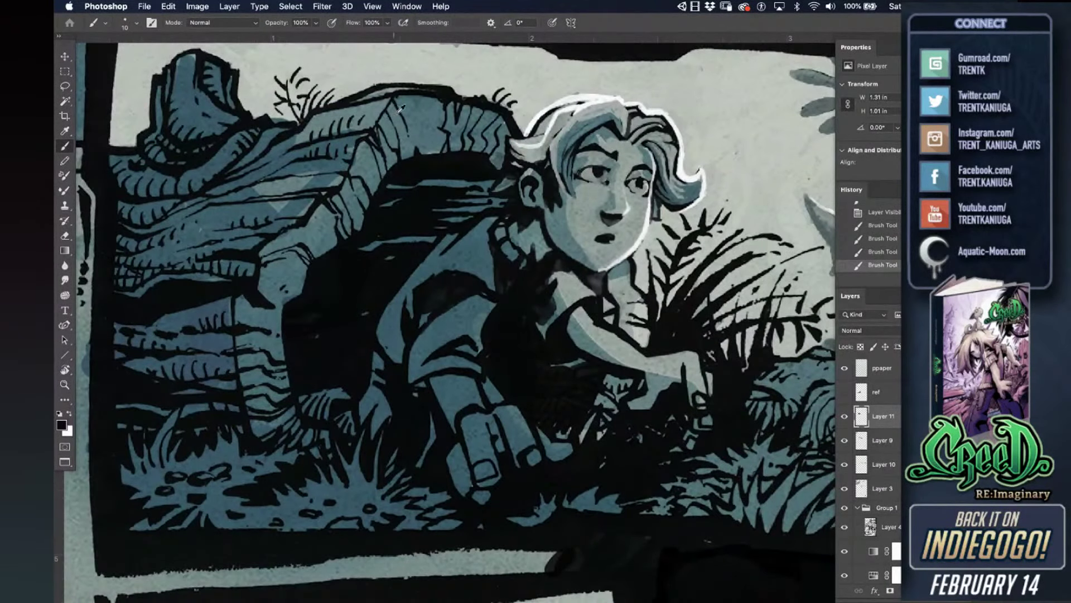
left_click(400, 80, "alt")
left_click(416, 95, "alt")
left_click(62, 425)
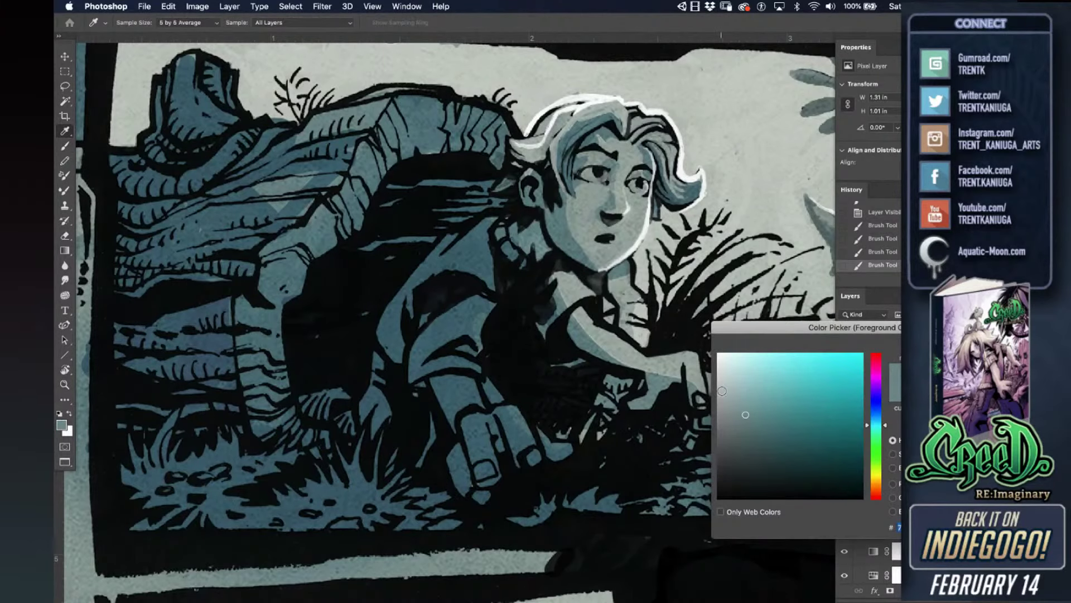
key("Return")
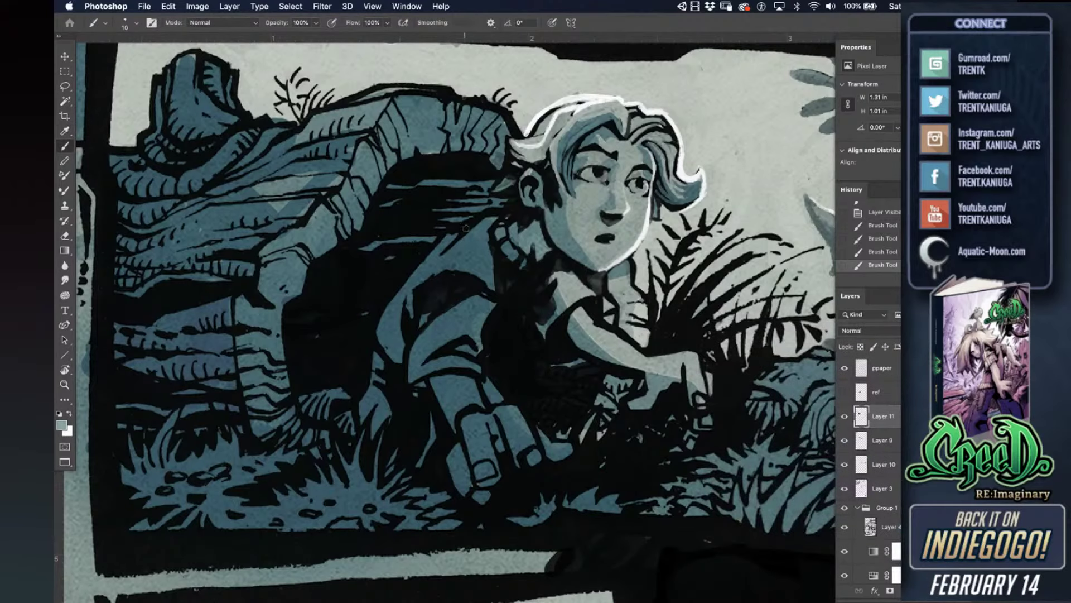
mouse_move(379, 124)
left_mouse_down()
mouse_move(395, 94)
mouse_move(452, 95)
mouse_move(459, 109)
mouse_move(465, 98)
mouse_move(465, 121)
mouse_move(477, 105)
mouse_move(470, 128)
mouse_move(499, 104)
mouse_move(494, 128)
mouse_move(507, 134)
mouse_move(496, 140)
left_mouse_up()
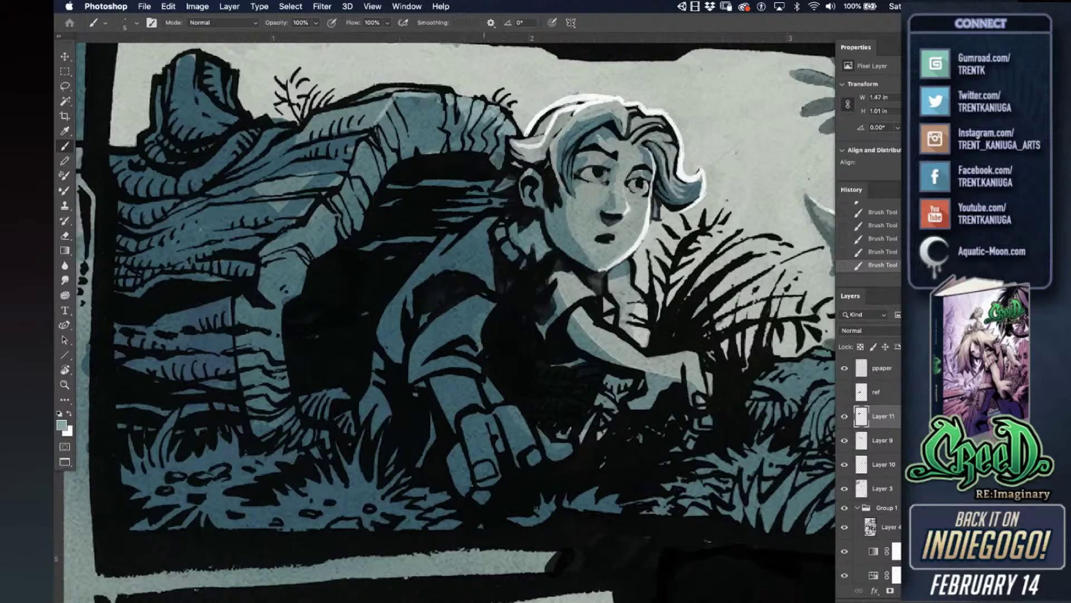
left_click_drag(492, 116, 483, 127)
mouse_move(482, 119)
left_mouse_down()
mouse_move(515, 102)
mouse_move(515, 112)
mouse_move(491, 109)
left_mouse_up()
- Paint a pale rim highlight along the log's front edge, from its top corner down to the grass
left_click(509, 111, "alt")
left_click(410, 90, "alt")
mouse_move(383, 109)
left_mouse_down()
mouse_move(358, 134)
mouse_move(356, 167)
mouse_move(334, 192)
mouse_move(342, 174)
mouse_move(328, 199)
left_mouse_up()
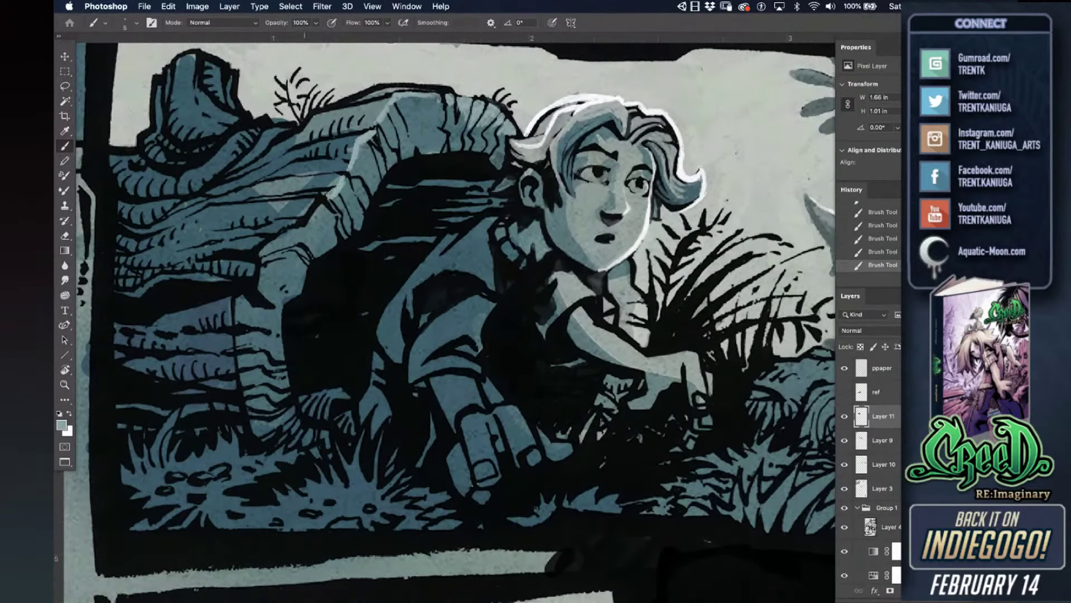
left_click_drag(324, 198, 303, 223)
left_click_drag(420, 243, 535, 209)
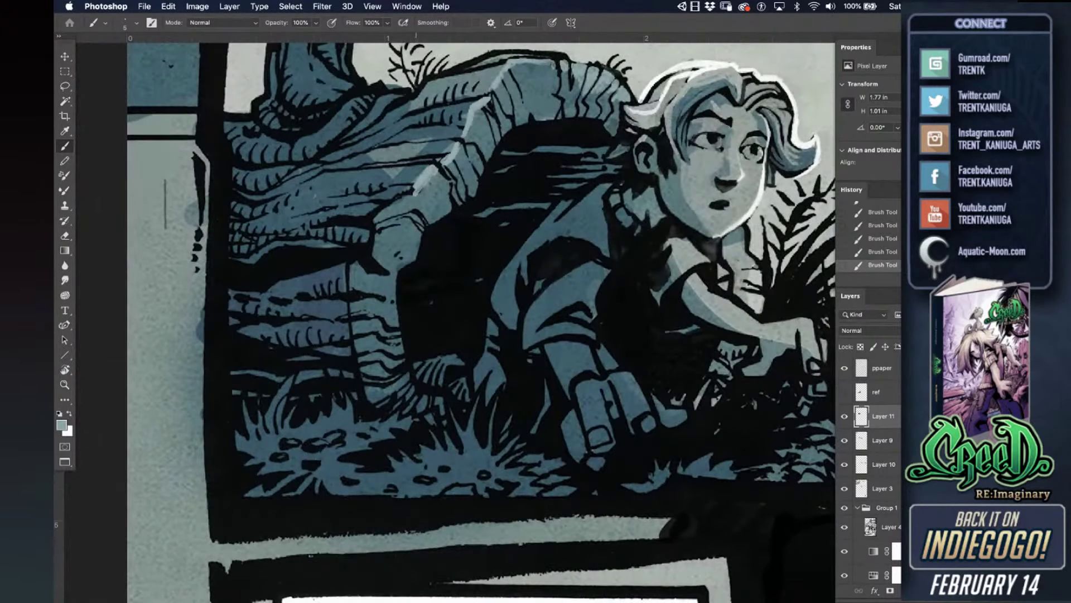
mouse_move(413, 192)
left_mouse_down()
mouse_move(374, 212)
mouse_move(399, 196)
mouse_move(347, 289)
mouse_move(347, 265)
mouse_move(364, 385)
left_mouse_up()
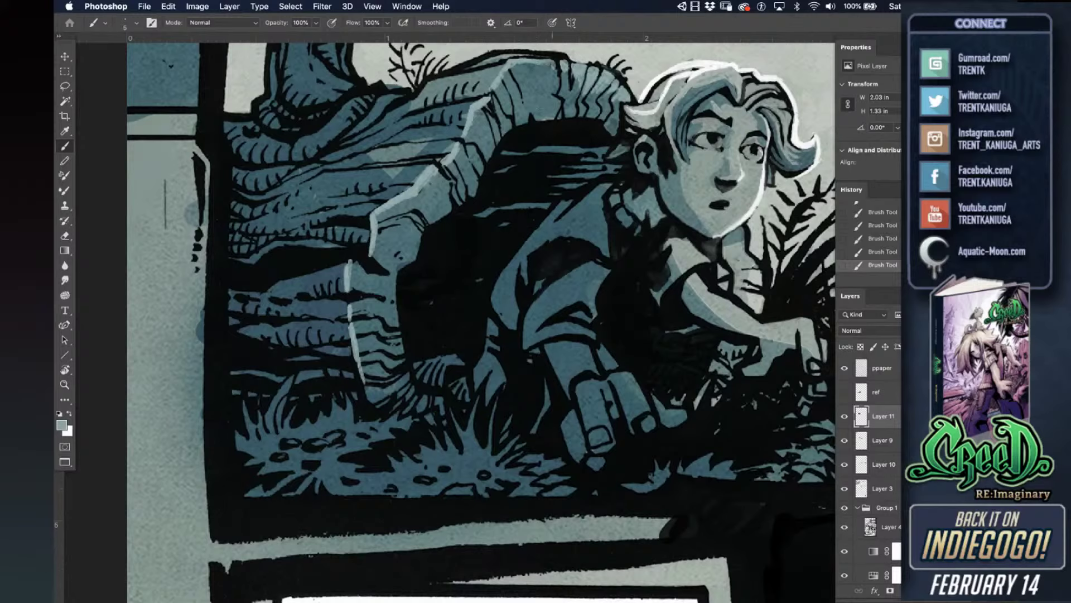
- Touch up the boy's shoulder edge with sampled teal, undo the black stroke at the collar and save the document
left_click(576, 211, "alt")
left_click_drag(583, 196, 557, 219)
mouse_move(558, 217)
left_mouse_down()
mouse_move(594, 188)
mouse_move(579, 196)
left_mouse_up()
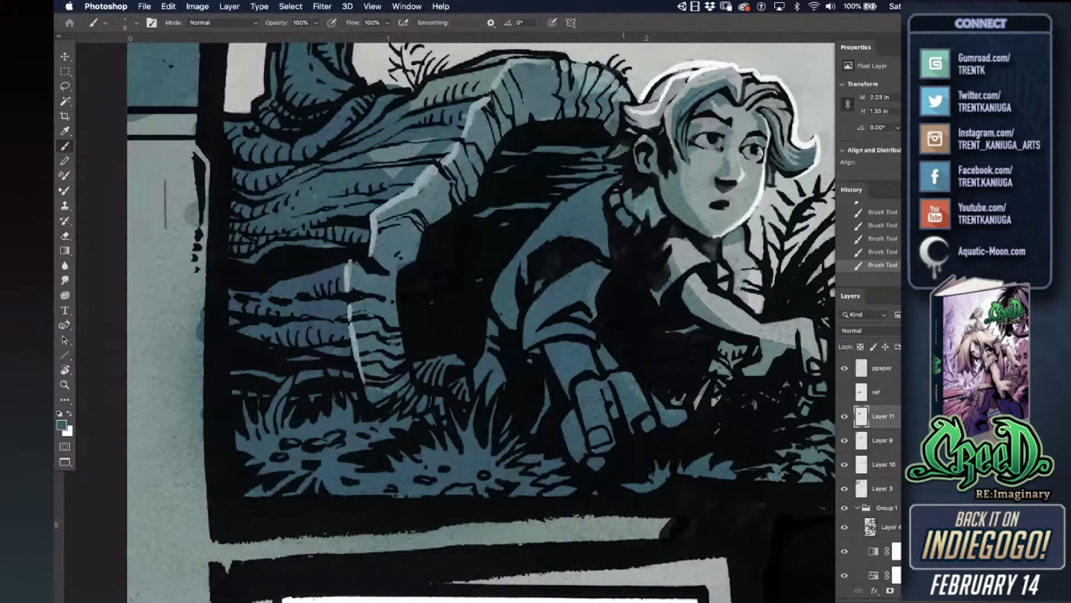
left_click(633, 173, "alt")
left_click_drag(629, 187, 628, 205)
key("super+z")
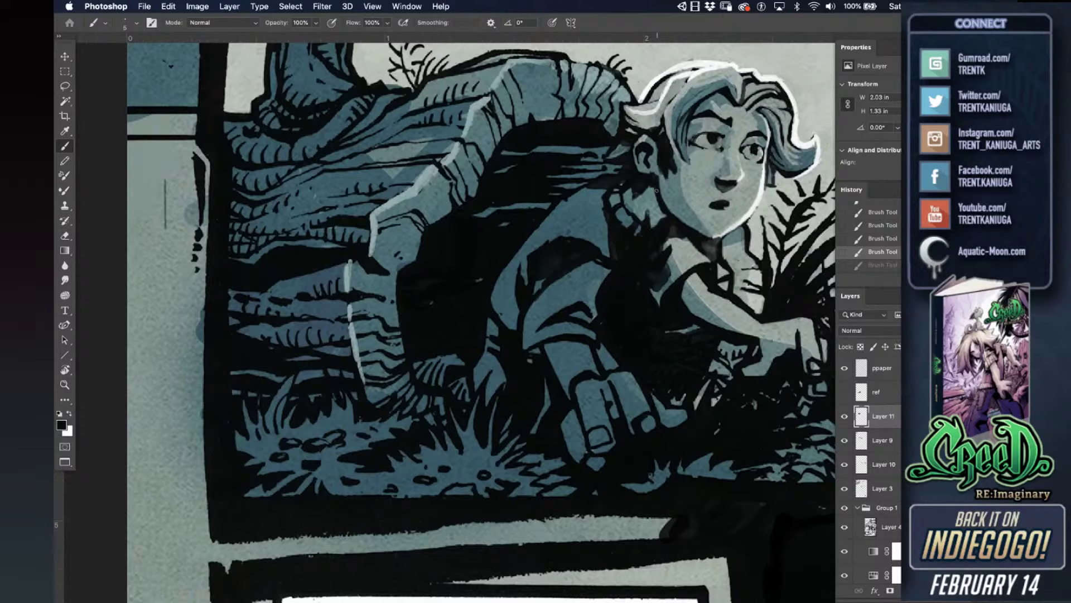
key("super+s")
- Brush black hatching into the shadow on the boy's neck and upper chest
left_click_drag(602, 279, 602, 257)
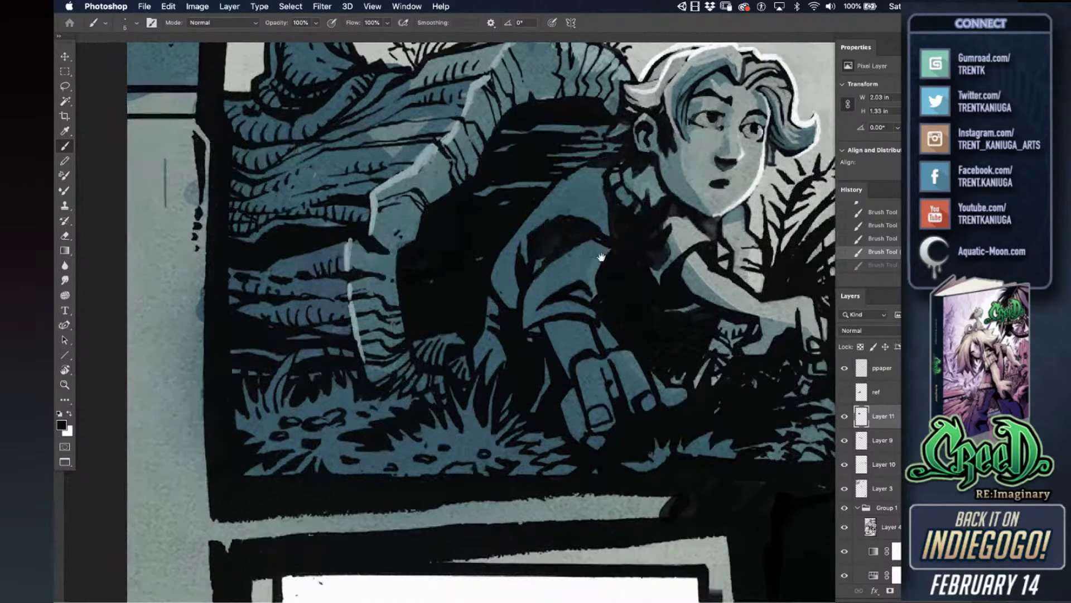
key("ctrl+r")
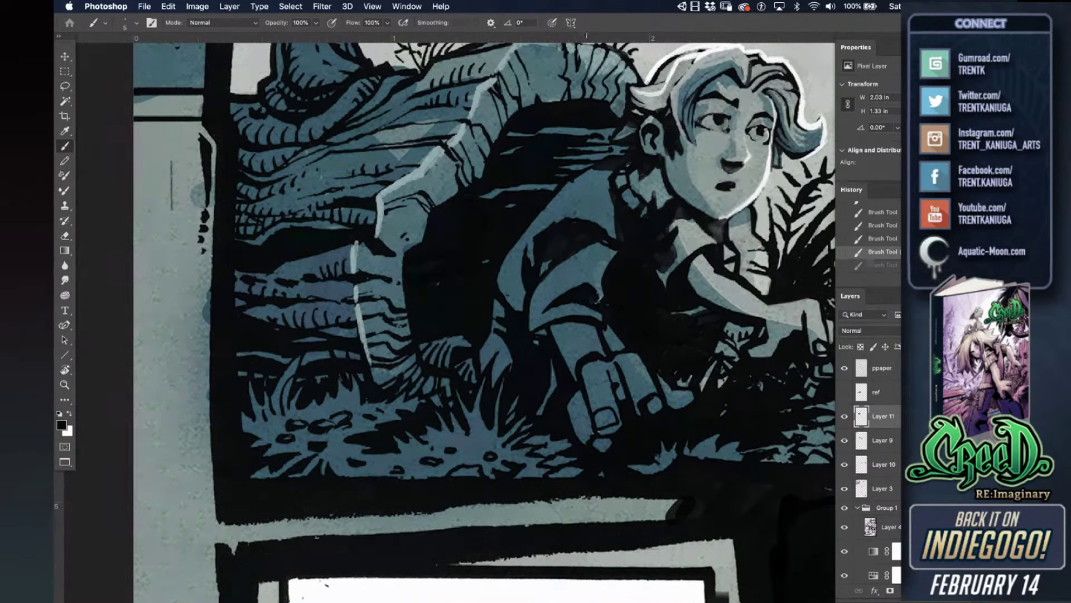
key("ctrl+shift+z")
left_click_drag(538, 308, 571, 290)
key("super+z")
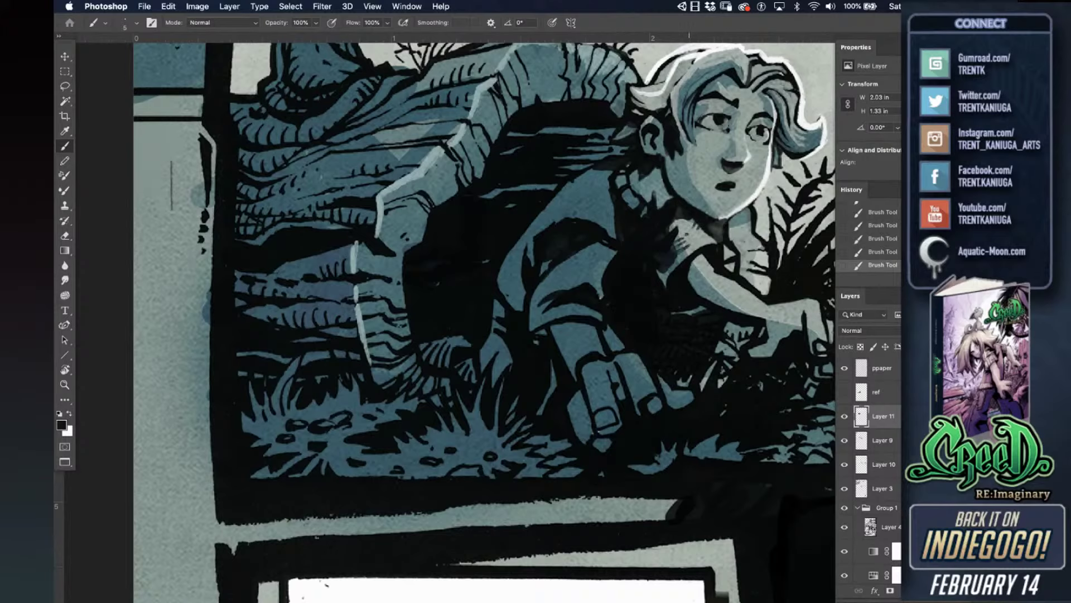
mouse_move(683, 230)
left_mouse_down()
mouse_move(604, 226)
mouse_move(616, 218)
mouse_move(608, 234)
mouse_move(600, 211)
mouse_move(606, 231)
left_mouse_up()
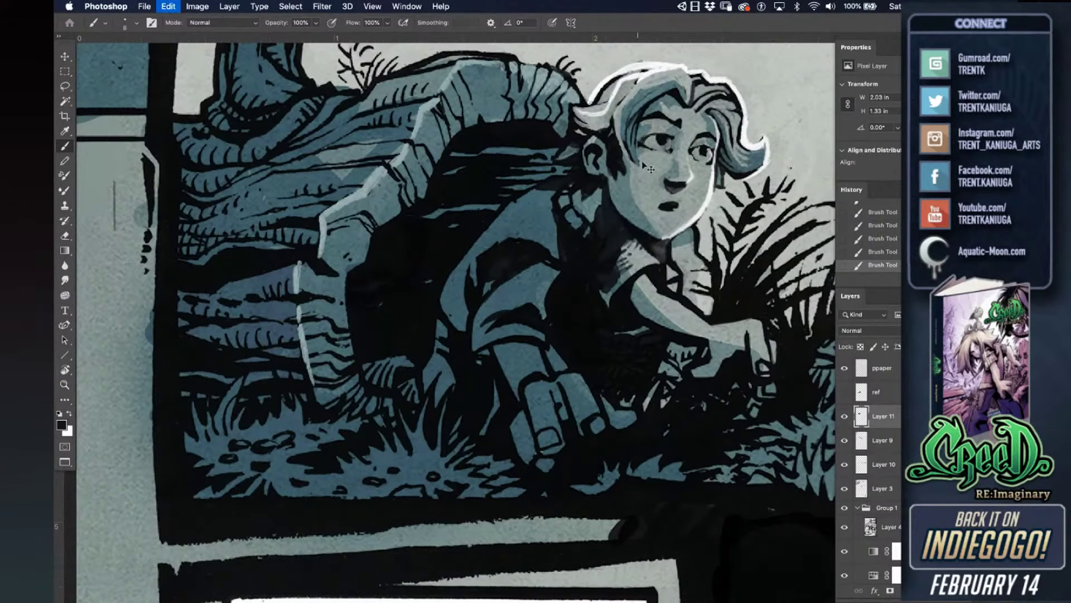
- Touch up the hair behind the boy's ear with sampled teal and undo the last stroke
key("super+z")
key("super+shift+z")
left_click(572, 147, "alt")
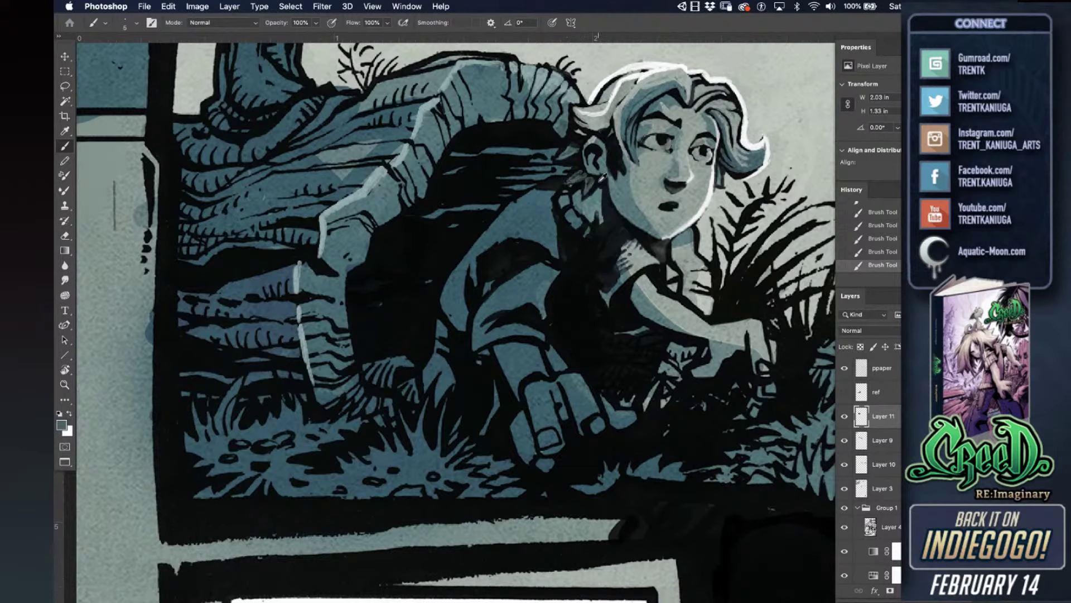
left_click(577, 169, "alt")
key("super+z")
- Enlarge the brush to 15 and paint black over the lines in the shadow beneath the log
key("bracketright")
key("bracketright")
key("bracketright")
key("bracketright")
key("bracketright")
key("bracketright")
key("bracketright")
key("bracketright")
key("bracketright")
key("bracketright")
key("bracketright")
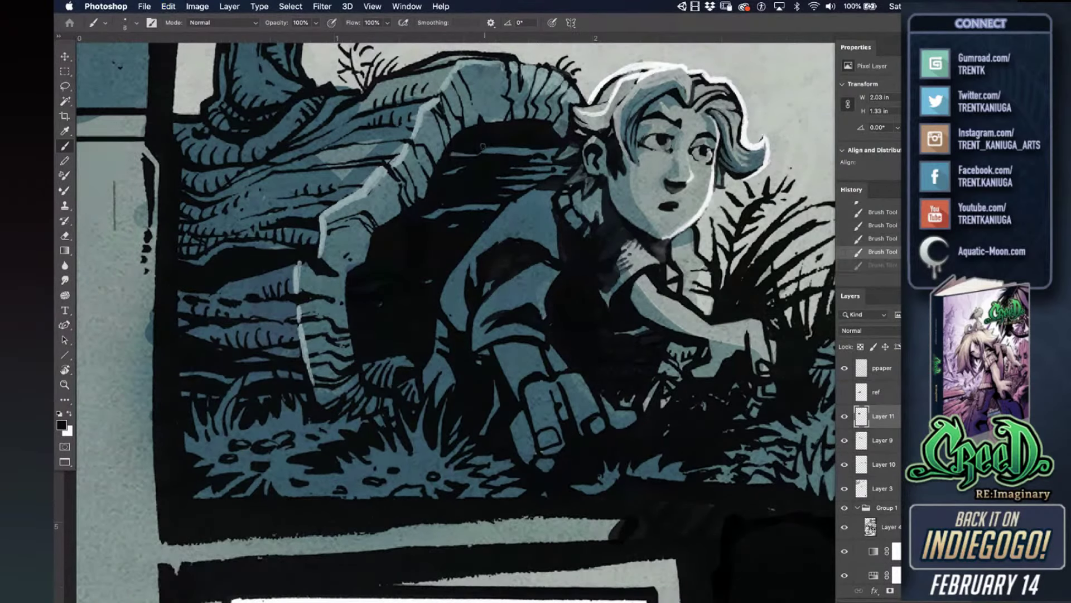
mouse_move(459, 153)
left_mouse_down()
mouse_move(504, 142)
mouse_move(483, 156)
mouse_move(504, 154)
mouse_move(505, 193)
mouse_move(567, 169)
mouse_move(488, 201)
mouse_move(472, 220)
mouse_move(482, 202)
mouse_move(420, 217)
mouse_move(453, 226)
mouse_move(430, 209)
mouse_move(451, 172)
mouse_move(501, 131)
left_mouse_up()
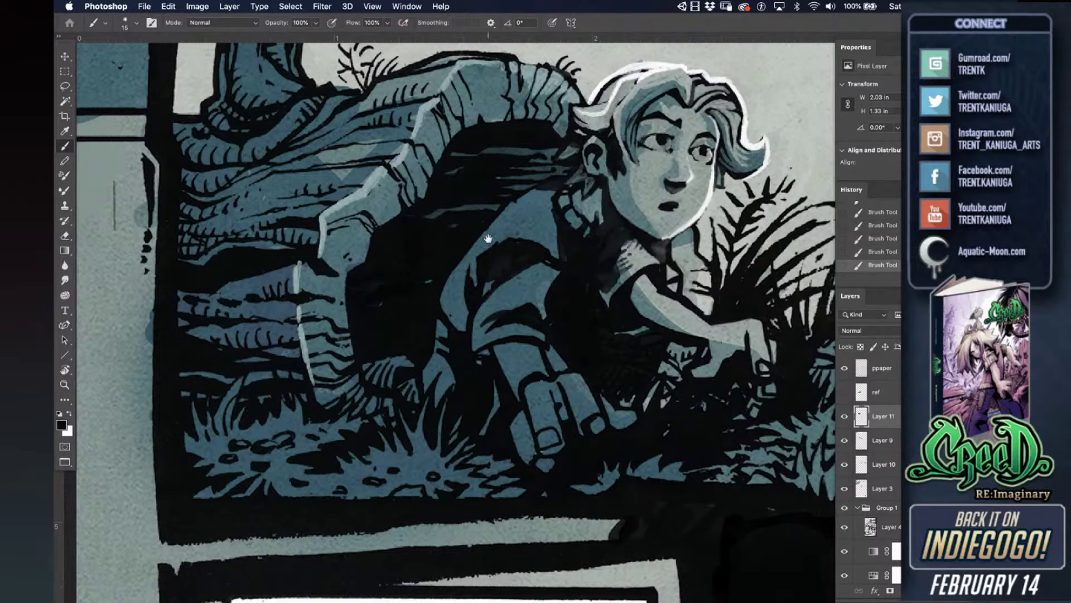
- Toggle Layer 3 off and on to compare its effect, and make Layer 10 the active layer
scroll(491, 234, "up", 2)
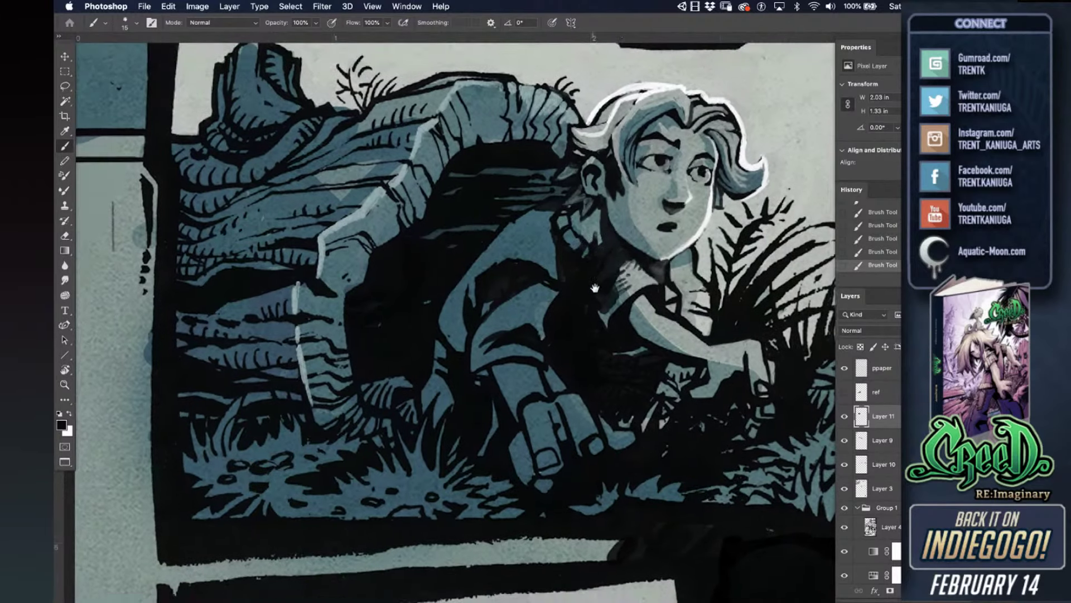
left_click(873, 489)
left_click(845, 489)
left_click(845, 491)
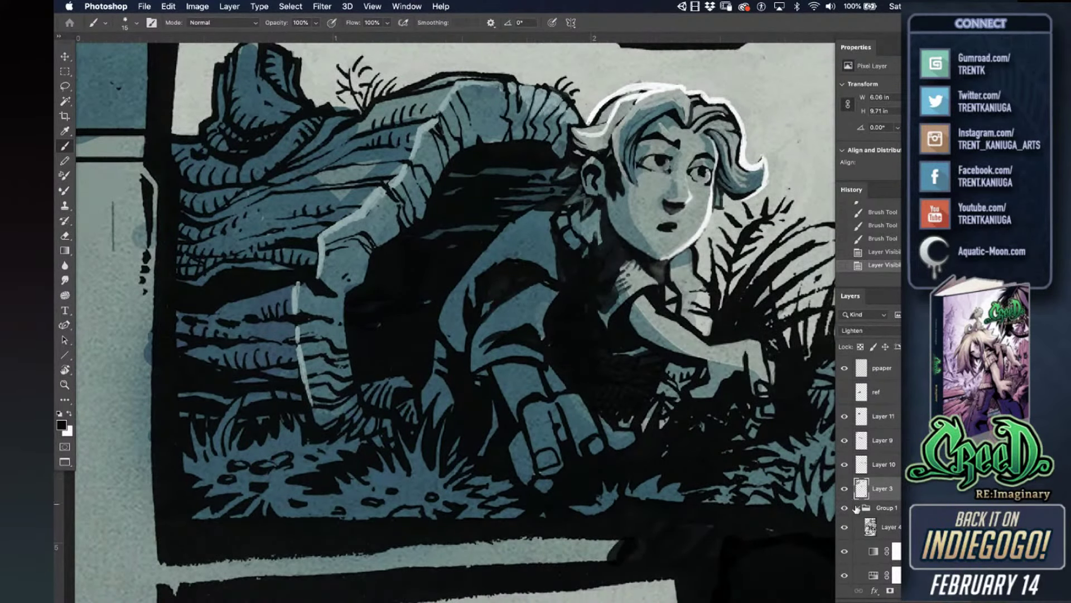
left_click(863, 464)
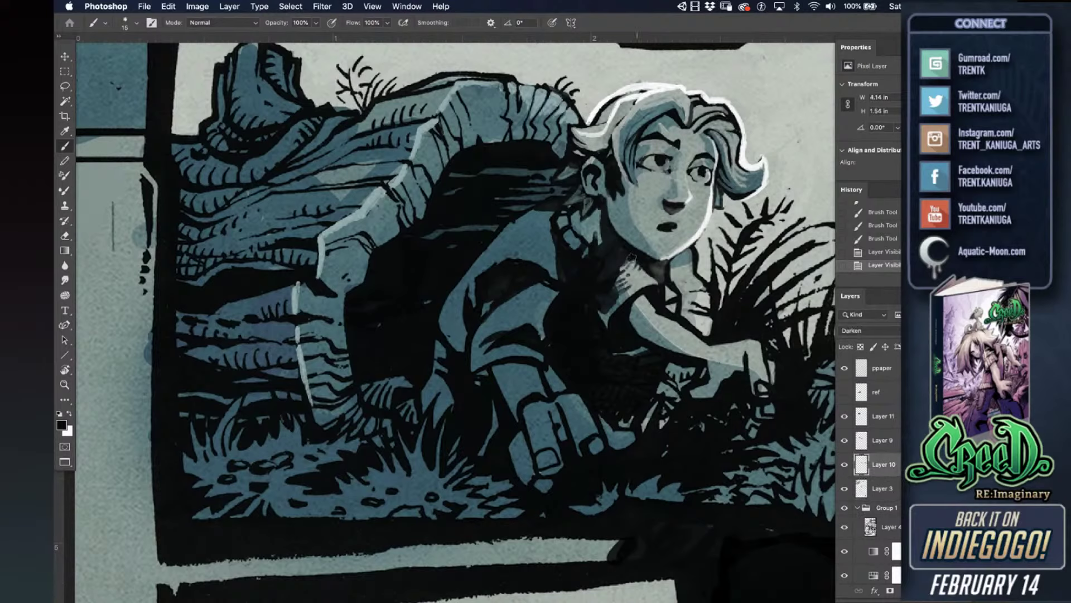
- Sample the teal of the boy's shirt and add a new layer above Layer 11 in Darken mode
left_click(538, 240, "alt")
left_click(863, 422)
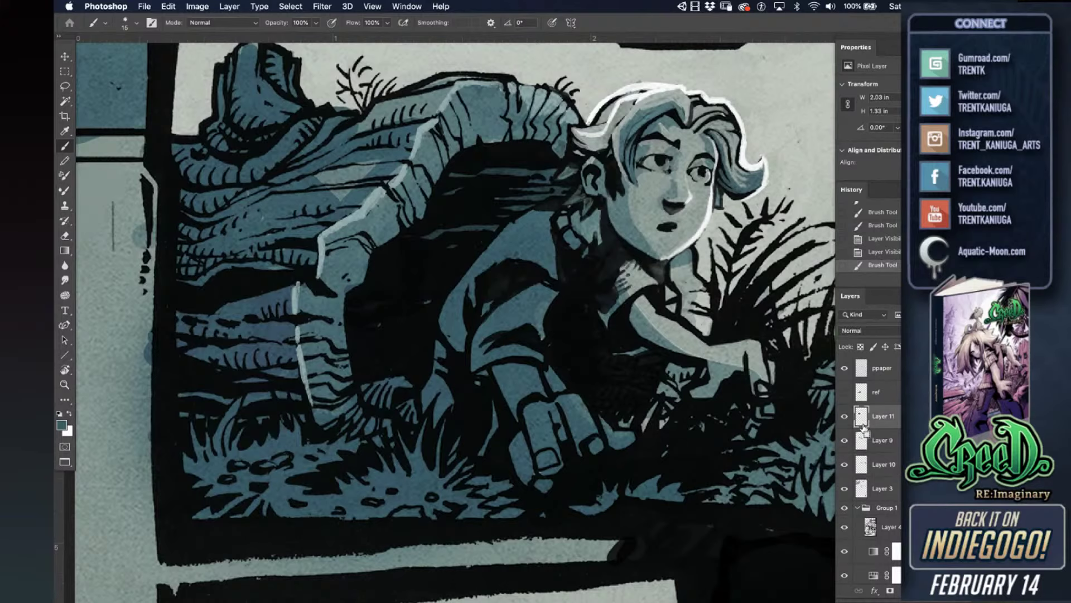
key("super+shift+n")
key("Return")
left_click(866, 330)
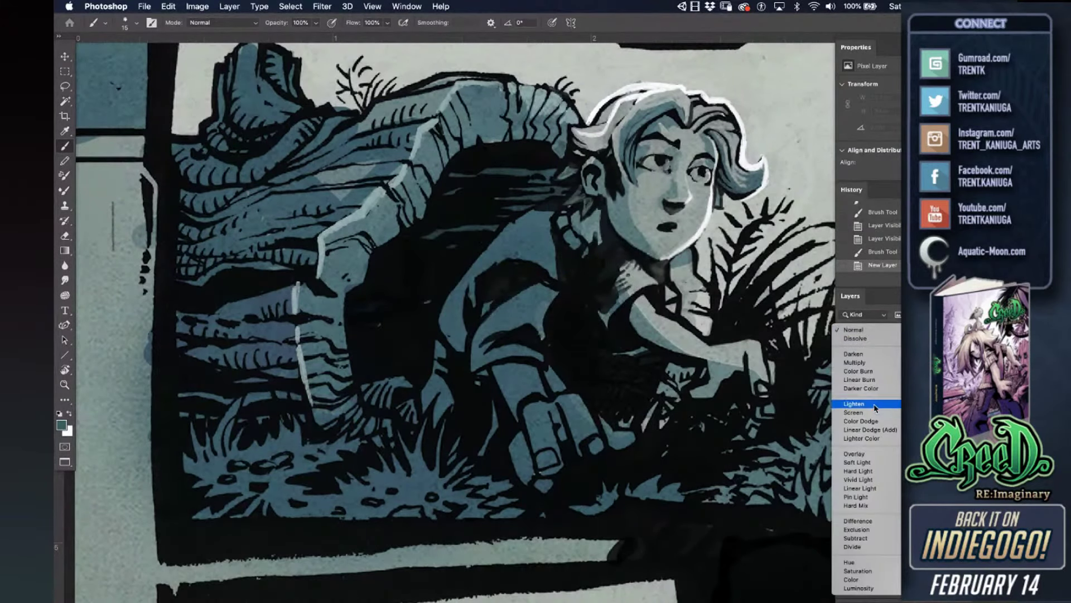
left_click(876, 357)
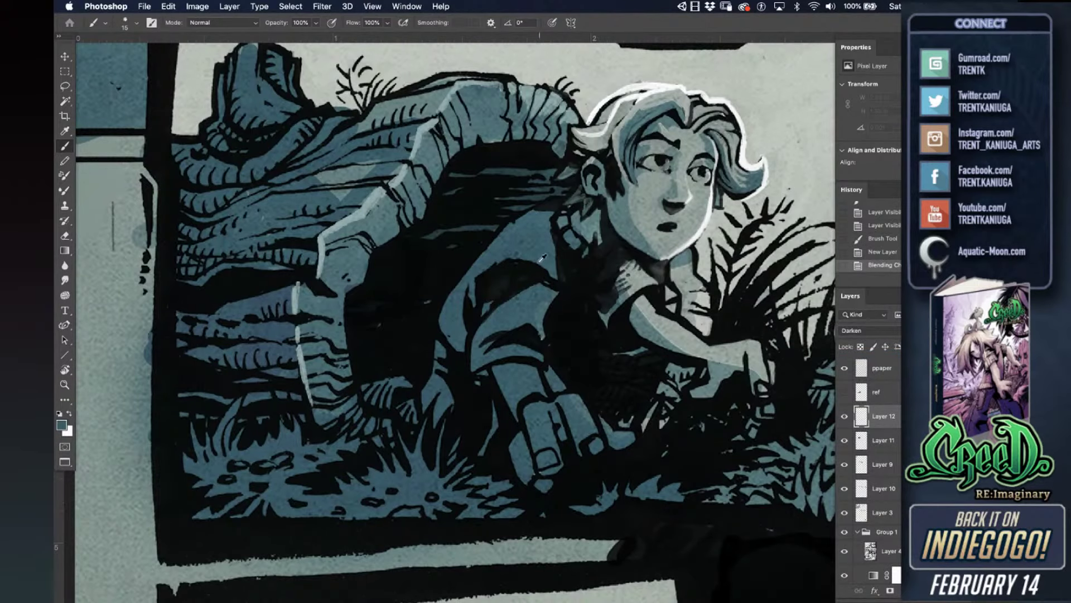
- Brush the sampled teal over the boy's neck, far forearm and hand to put them in shadow
mouse_move(620, 267)
left_mouse_down()
mouse_move(636, 274)
mouse_move(623, 293)
mouse_move(606, 263)
mouse_move(637, 263)
mouse_move(612, 283)
mouse_move(640, 327)
mouse_move(704, 356)
mouse_move(641, 332)
left_mouse_up()
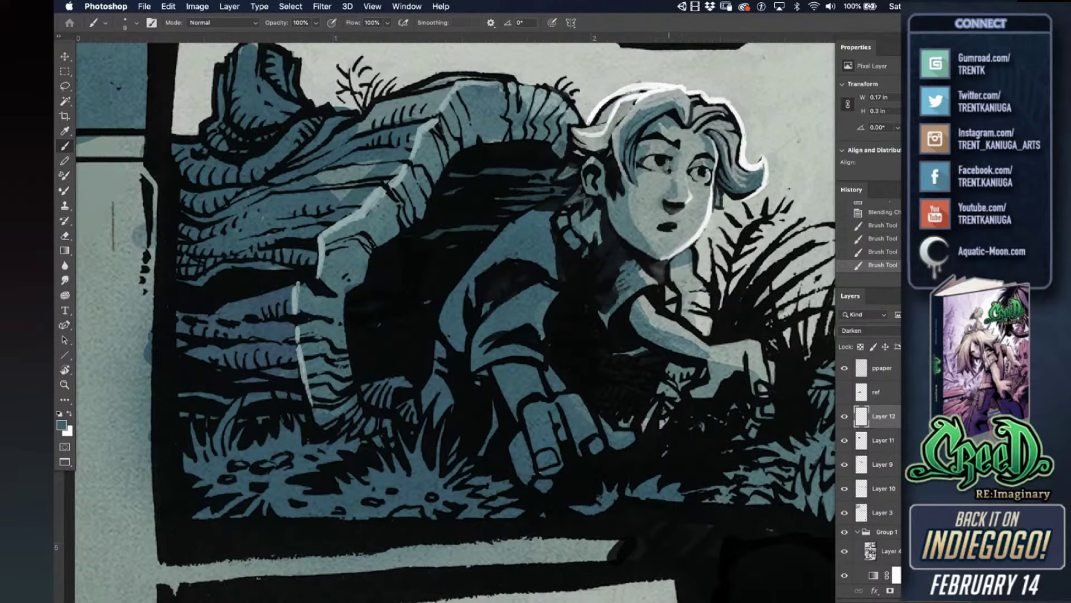
mouse_move(706, 355)
left_mouse_down()
mouse_move(729, 342)
mouse_move(727, 360)
mouse_move(751, 355)
mouse_move(760, 400)
left_mouse_up()
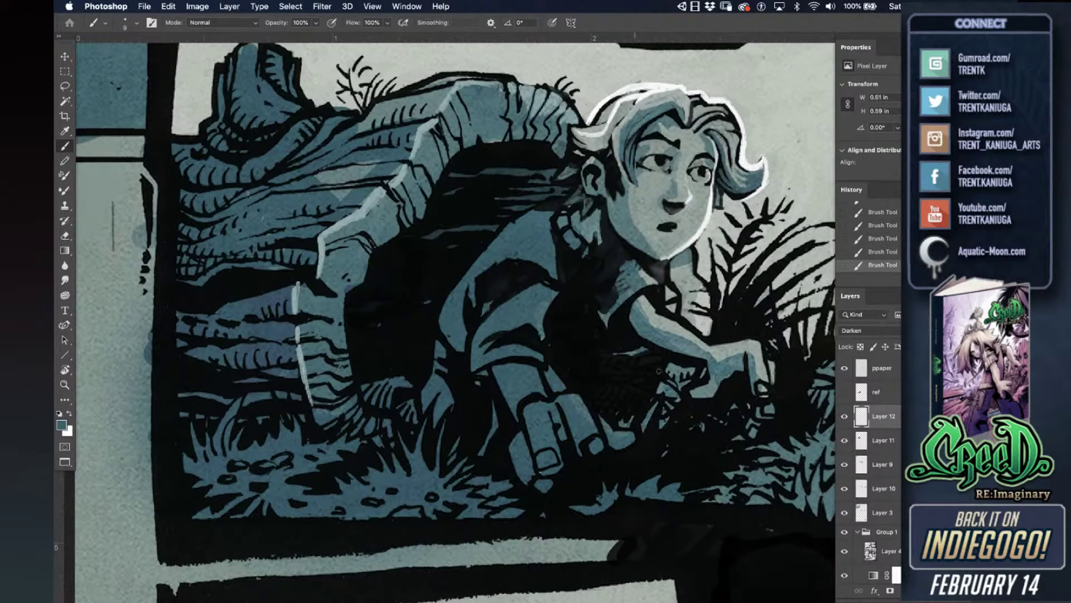
left_click_drag(681, 368, 692, 371)
left_click_drag(669, 293, 671, 306)
- Sample black and deepen the shadows around the boy's collar, along his far forearm and between the fingers
left_click(654, 293, "alt")
left_click_drag(666, 289, 672, 310)
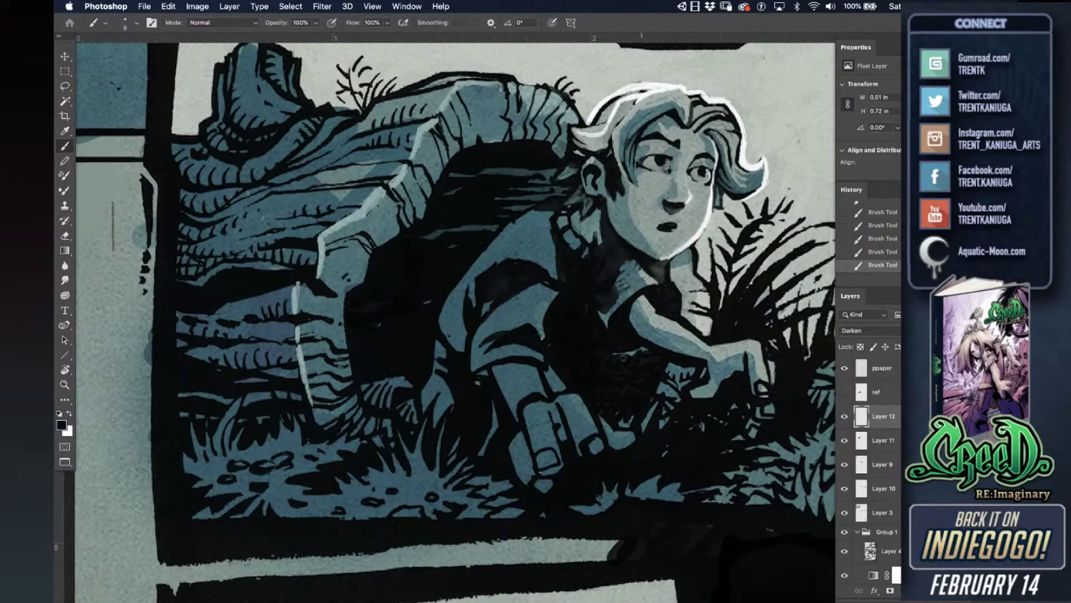
mouse_move(628, 332)
left_mouse_down()
mouse_move(645, 301)
mouse_move(603, 314)
mouse_move(613, 310)
left_mouse_up()
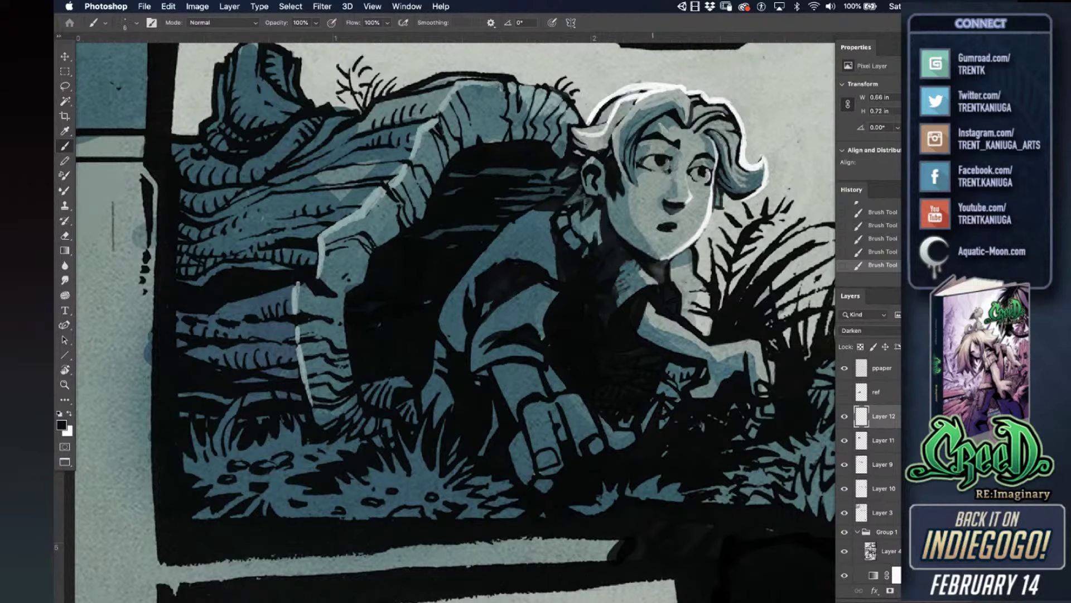
mouse_move(653, 330)
left_mouse_down()
mouse_move(702, 360)
mouse_move(637, 330)
mouse_move(654, 341)
left_mouse_up()
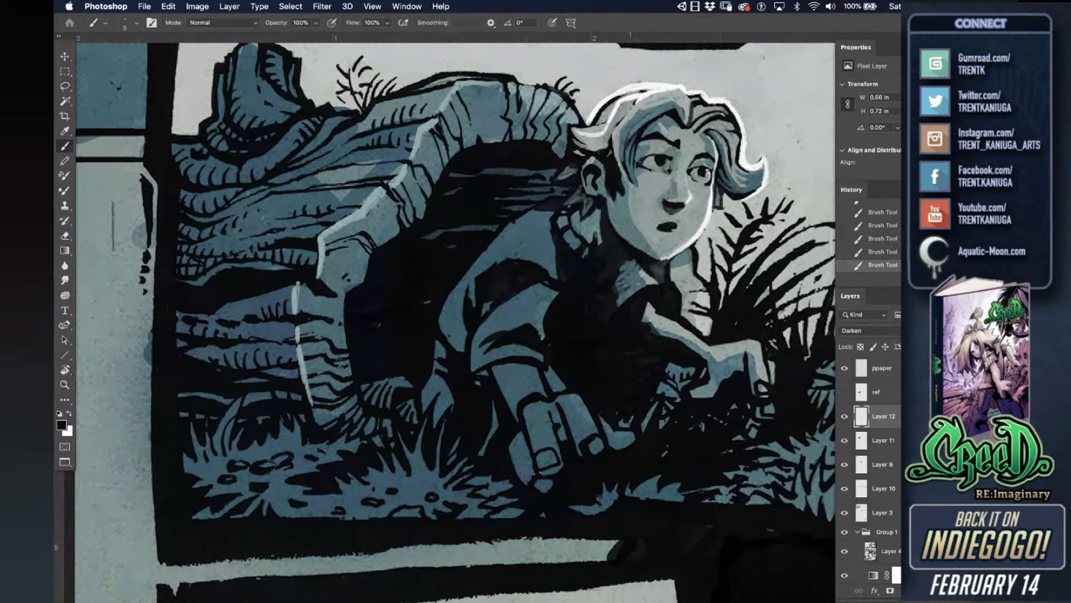
mouse_move(743, 360)
left_mouse_down()
mouse_move(726, 372)
mouse_move(720, 364)
left_mouse_up()
- Paint a spiky grass clump on Layer 11 between the boy's hands, using teal sampled from the grass
left_click(651, 485, "alt")
left_click(862, 448)
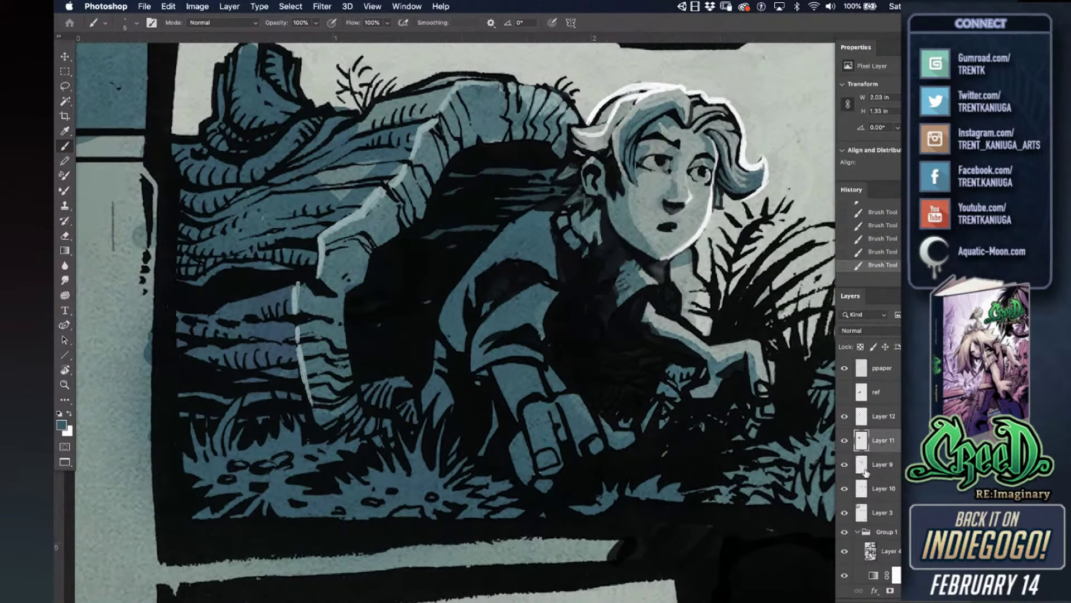
left_click_drag(641, 432, 636, 414)
left_click_drag(631, 405, 629, 393)
mouse_move(645, 416)
left_mouse_down()
mouse_move(662, 392)
mouse_move(644, 445)
mouse_move(686, 404)
mouse_move(650, 443)
left_mouse_up()
left_click_drag(650, 443, 673, 420)
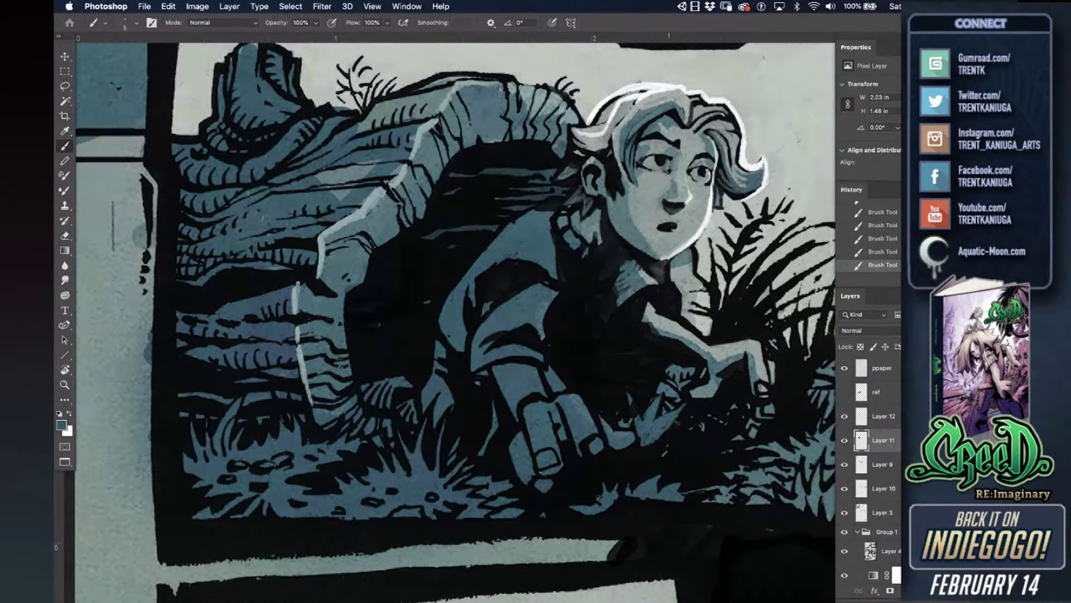
mouse_move(691, 417)
left_mouse_down()
mouse_move(657, 445)
mouse_move(687, 438)
mouse_move(636, 450)
left_mouse_up()
- Refine the new grass clump with black and add small dark teal blades beneath the boy's chest
key("d")
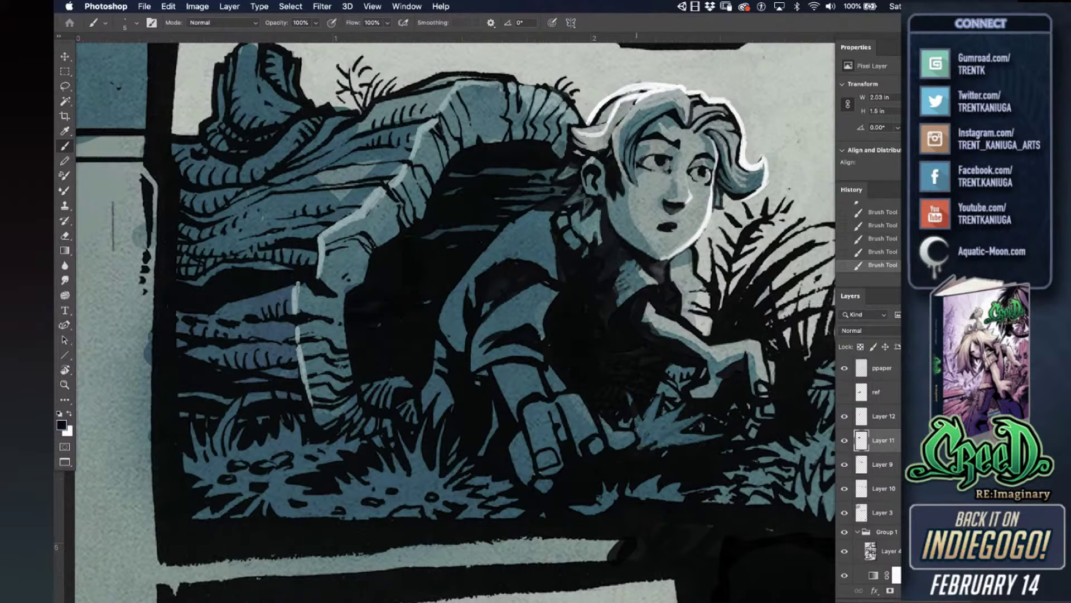
left_click(628, 420, "alt")
mouse_move(614, 418)
left_mouse_down()
mouse_move(606, 397)
mouse_move(624, 418)
mouse_move(619, 406)
left_mouse_up()
key("Tab")
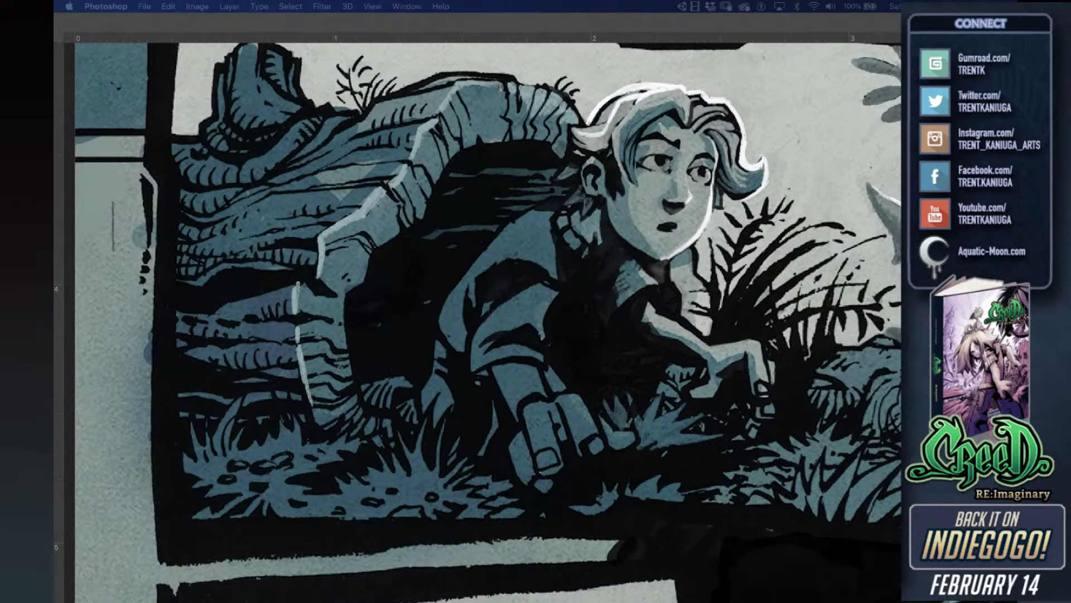
key("Tab")
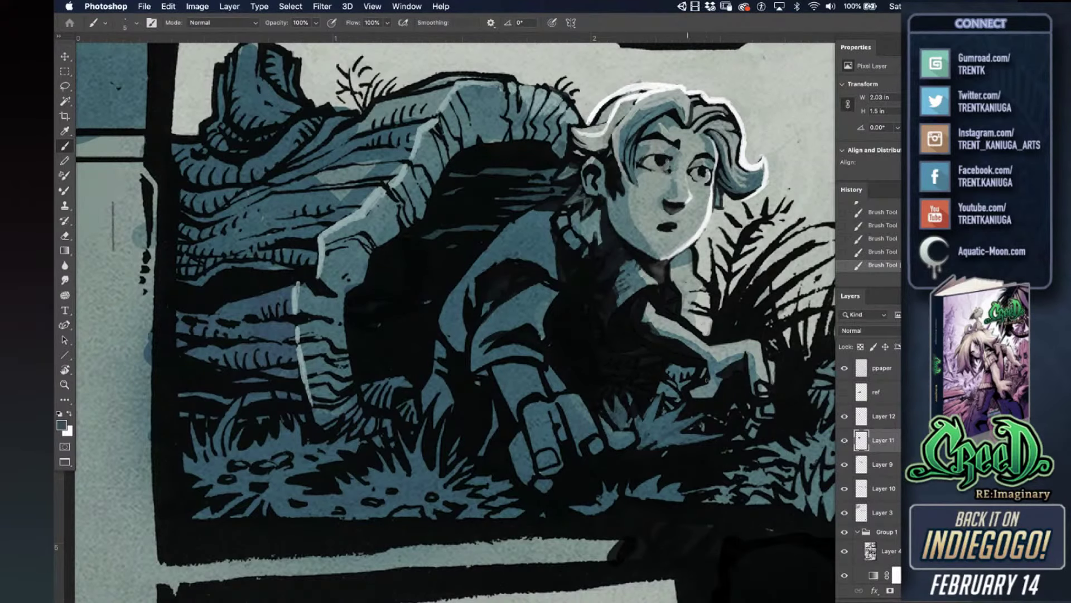
- Enlarge the brush to 15 and shade the boy's far forearm and hand with sampled teal on Layer 12
scroll(666, 421, "right", 5)
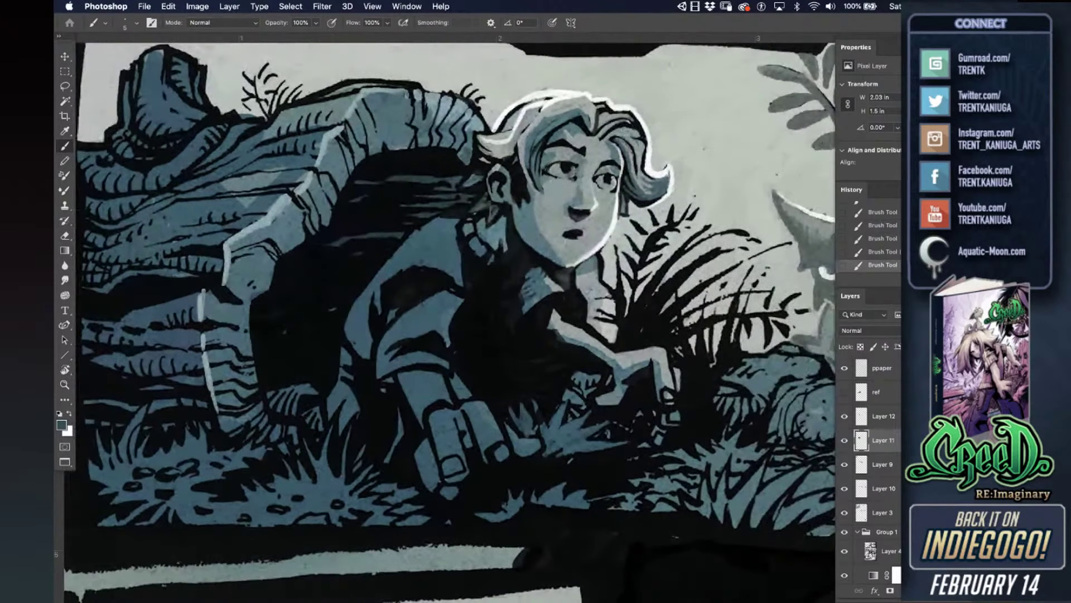
left_click(861, 418)
key("bracketright")
key("bracketright")
key("bracketright")
key("bracketright")
left_click(436, 255, "alt")
left_click_drag(549, 309, 550, 314)
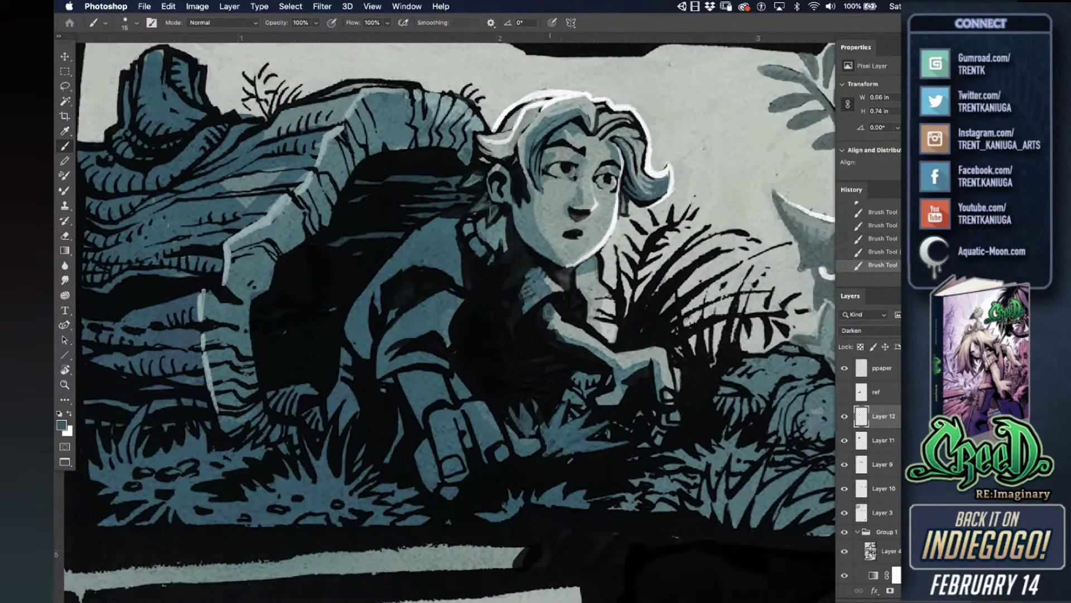
key("super+z")
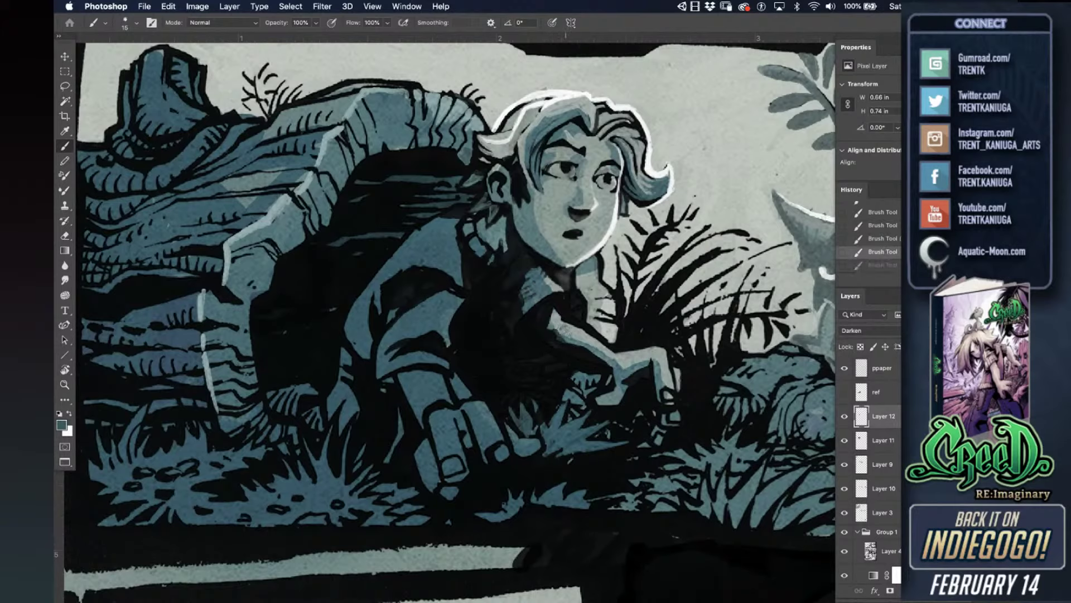
mouse_move(564, 329)
left_mouse_down()
mouse_move(556, 317)
mouse_move(573, 334)
left_mouse_up()
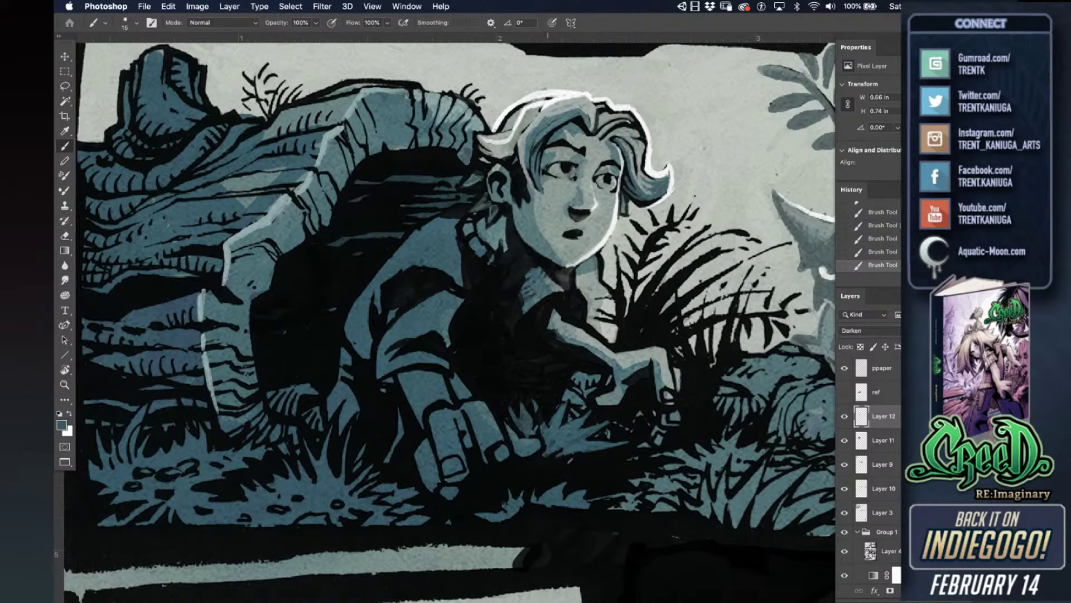
left_click_drag(627, 363, 640, 343)
- Shade the side of the boy's face and the back of his hair with teal, and save the file
mouse_move(532, 188)
left_mouse_down()
mouse_move(549, 225)
mouse_move(545, 216)
left_mouse_up()
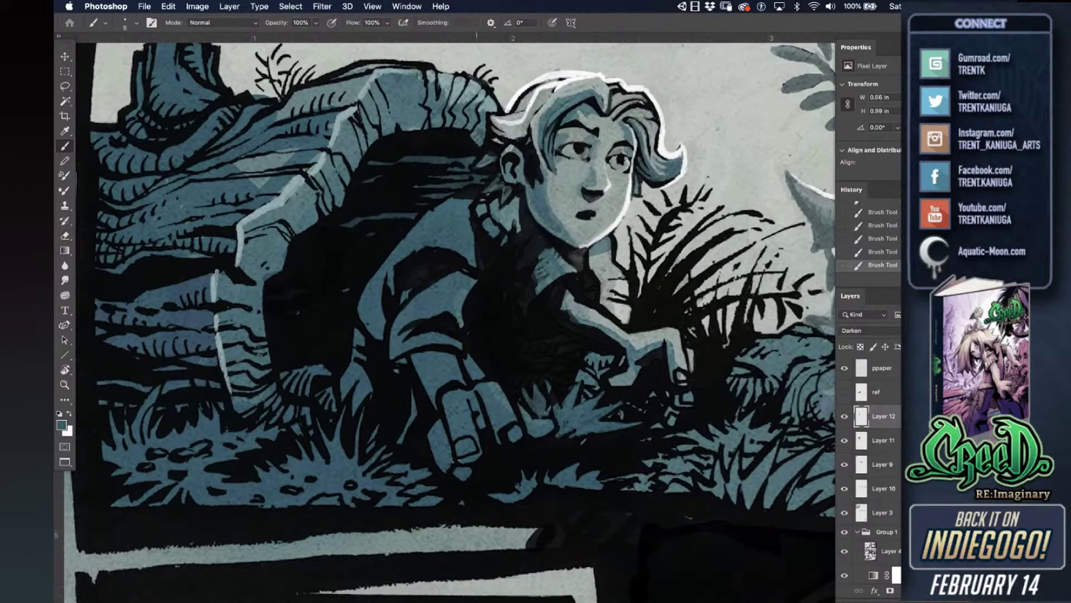
left_click_drag(496, 127, 523, 134)
left_click_drag(539, 110, 546, 98)
key("super+s")
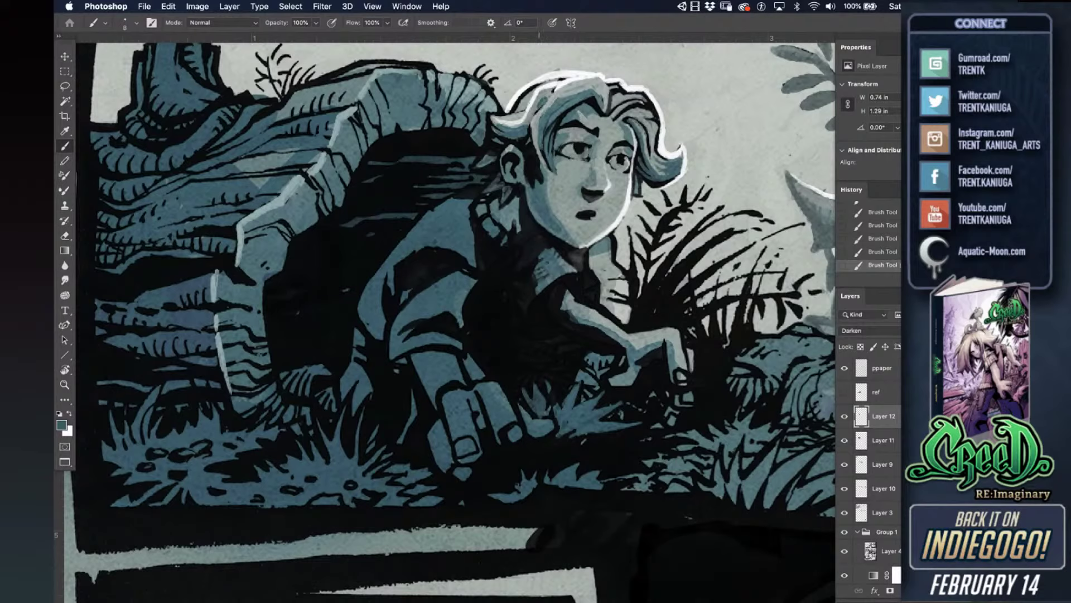
left_click_drag(526, 113, 522, 97)
- Darken the log's top edge and the pale patch on its side with blue sampled from the bark
left_click_drag(398, 77, 409, 77)
left_click(262, 141, "alt")
left_click(249, 161, "alt")
left_click_drag(238, 172, 247, 165)
left_click_drag(535, 311, 541, 323)
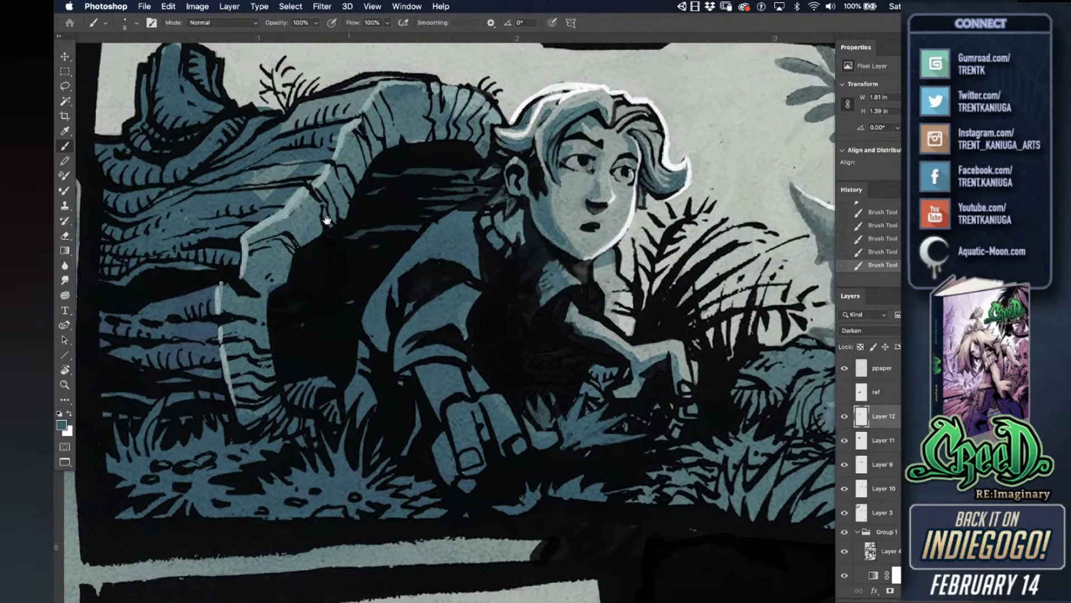
- Paint over the pale patch on the log's side on Layer 11, using sampled bark tones
left_click(869, 369)
left_click(864, 426)
left_click(862, 446)
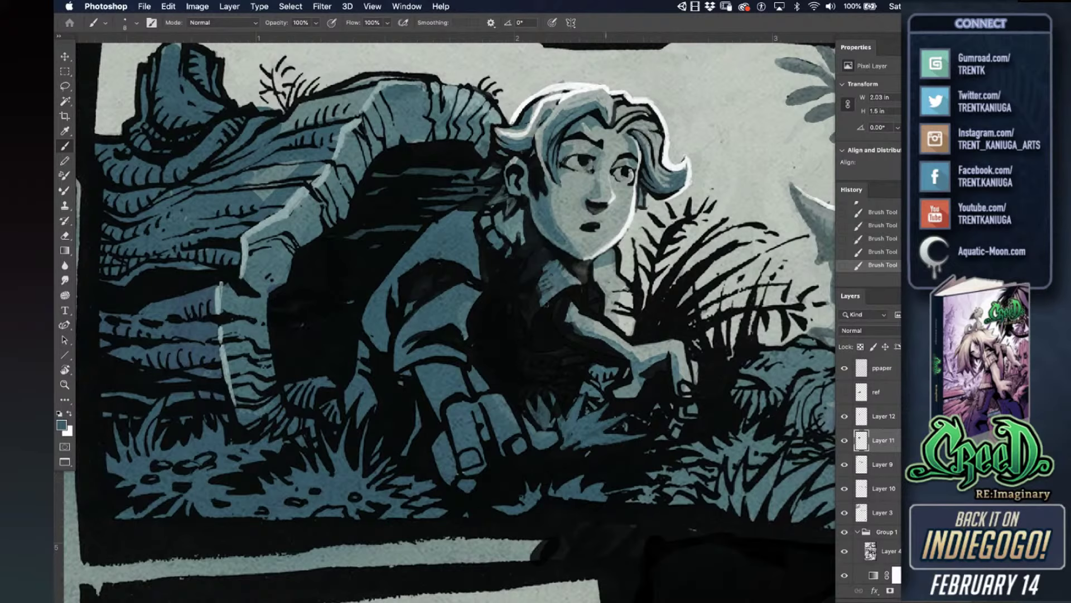
left_click_drag(191, 204, 289, 188)
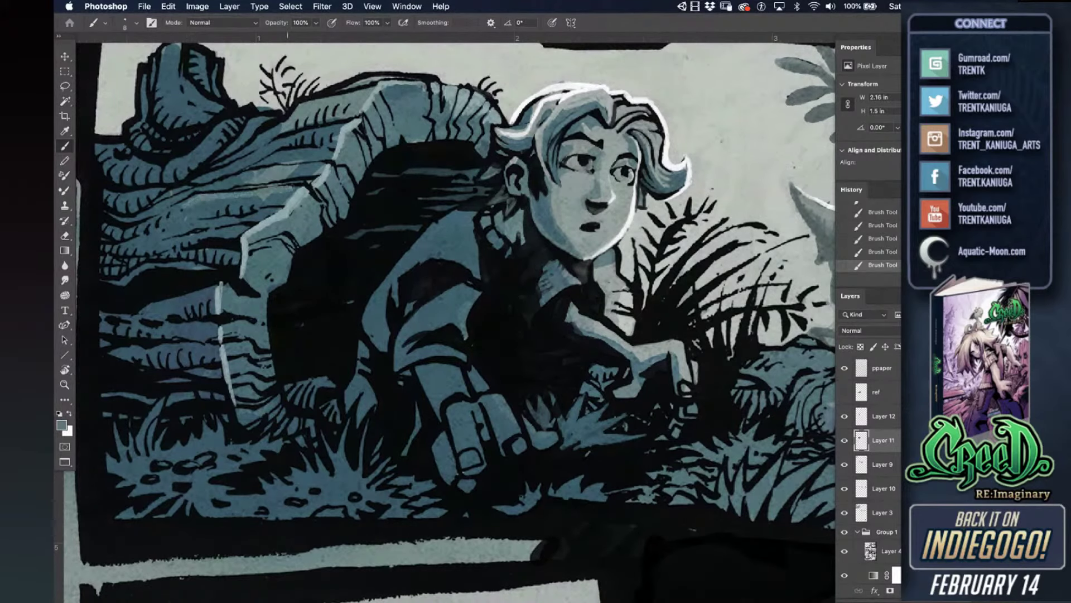
left_click(303, 192, "alt")
mouse_move(253, 193)
left_mouse_down()
mouse_move(296, 190)
mouse_move(321, 161)
mouse_move(282, 154)
left_mouse_up()
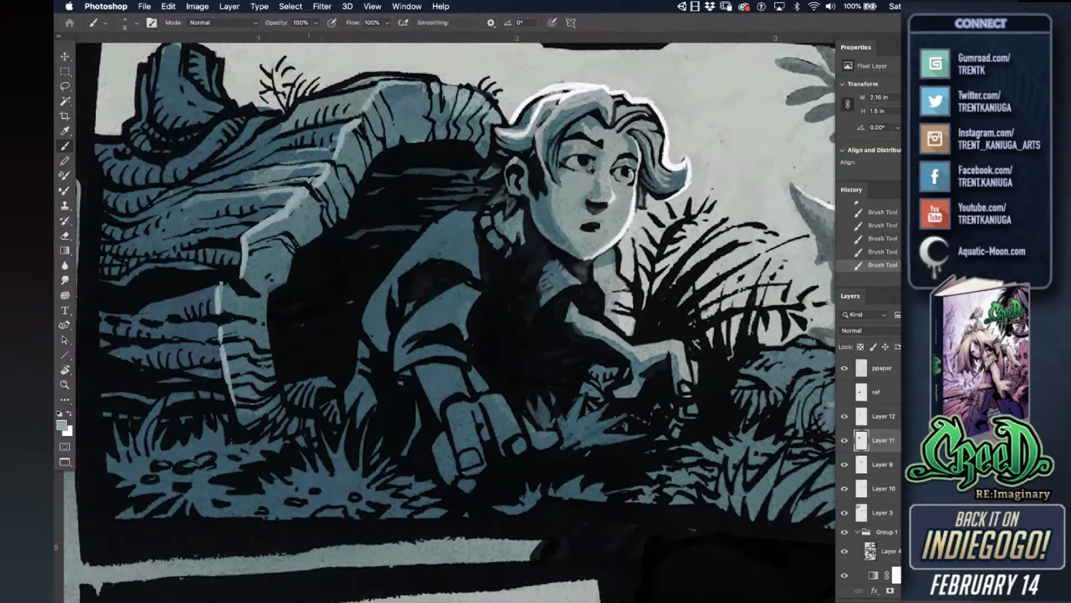
- Brush lighter sampled teal along the bark ridges on the log's upper side
left_click(311, 151, "alt")
mouse_move(319, 152)
left_mouse_down()
mouse_move(260, 162)
mouse_move(308, 128)
mouse_move(219, 170)
mouse_move(341, 123)
mouse_move(260, 138)
left_mouse_up()
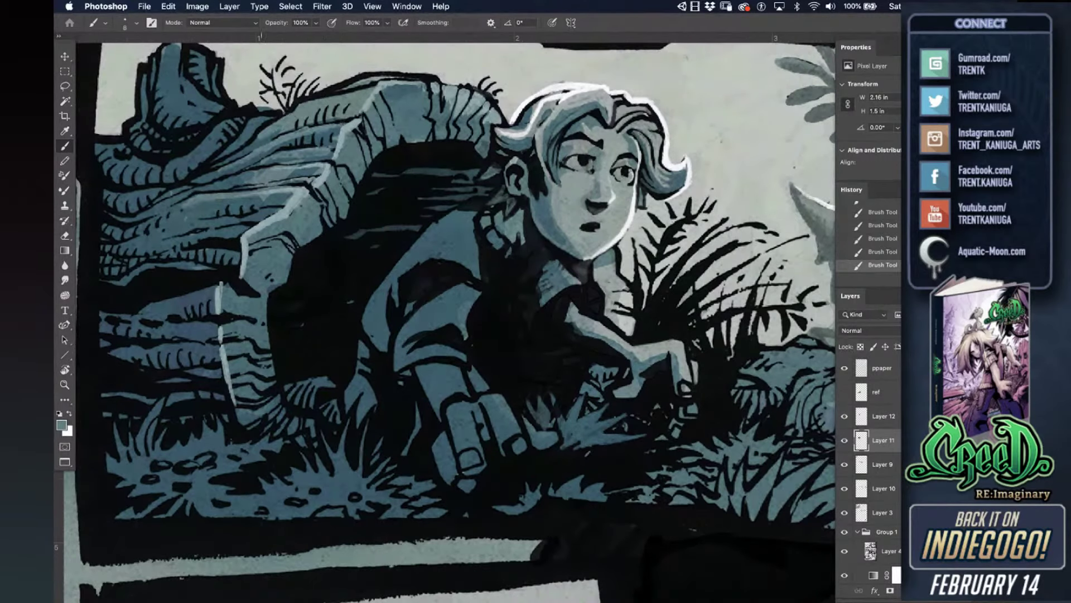
left_click_drag(296, 105, 395, 77)
- Sample the white of the hair's rim light and paint a thin rim highlight along the log's top edge
left_click_drag(481, 200, 494, 248)
left_click(537, 147, "alt")
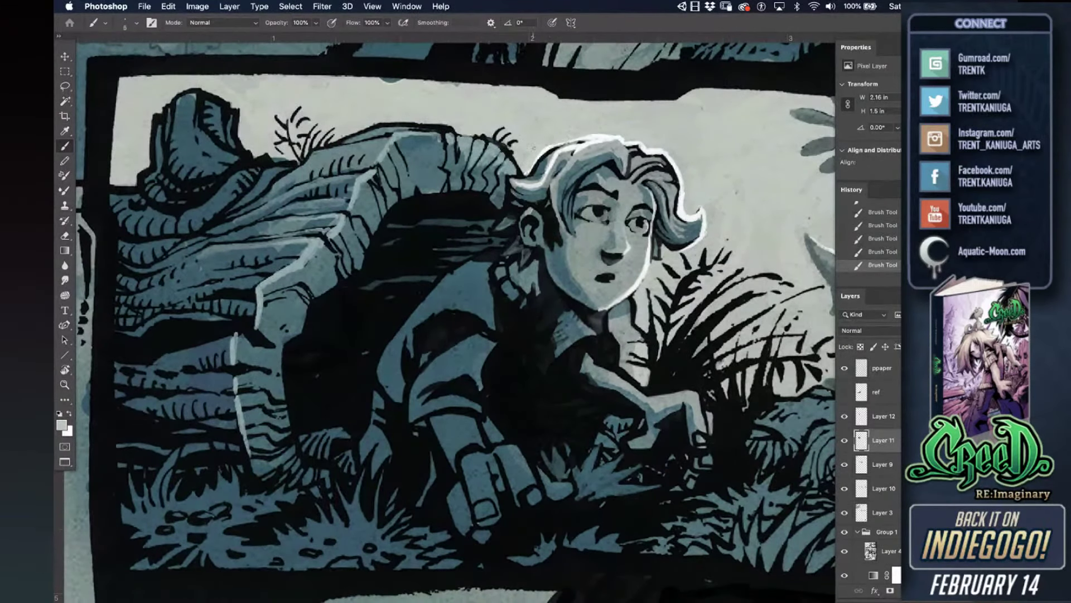
left_click(597, 134, "alt")
left_click_drag(377, 122, 452, 128)
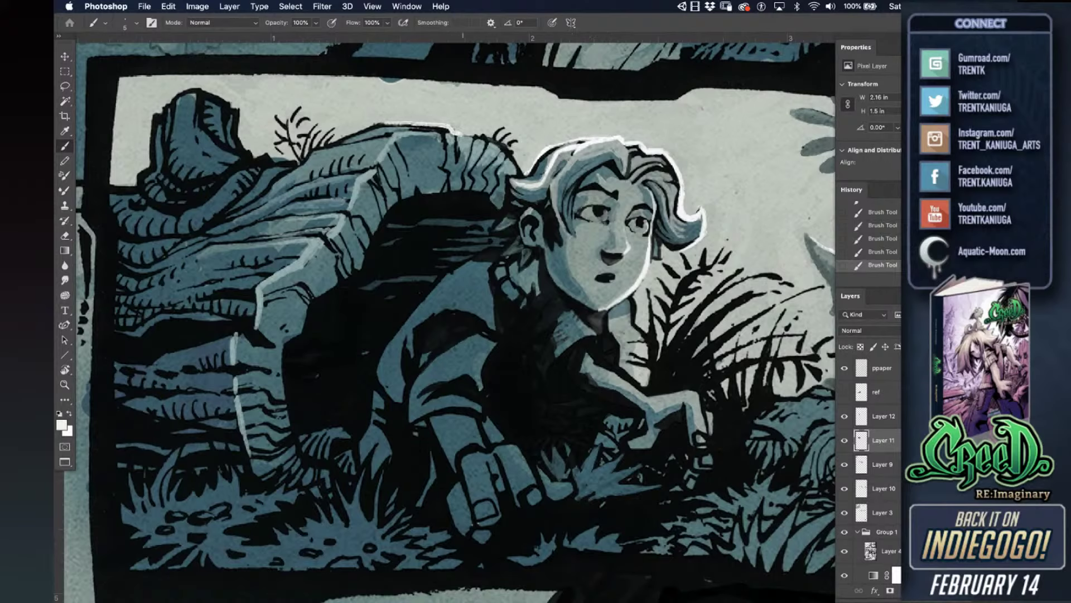
mouse_move(438, 131)
left_mouse_down()
mouse_move(400, 131)
mouse_move(483, 133)
left_mouse_up()
- Sample the creature's grey from Layer 3 and add a new layer above Layer 12 with its blending mode set to Lighten
scroll(534, 166, "down", 5)
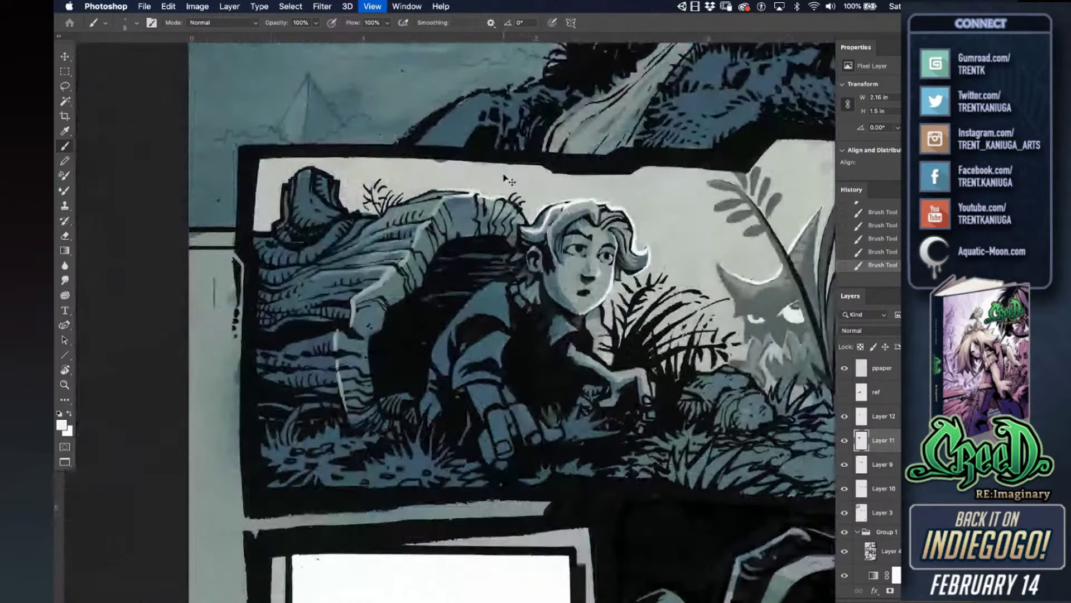
scroll(610, 304, "up", 4)
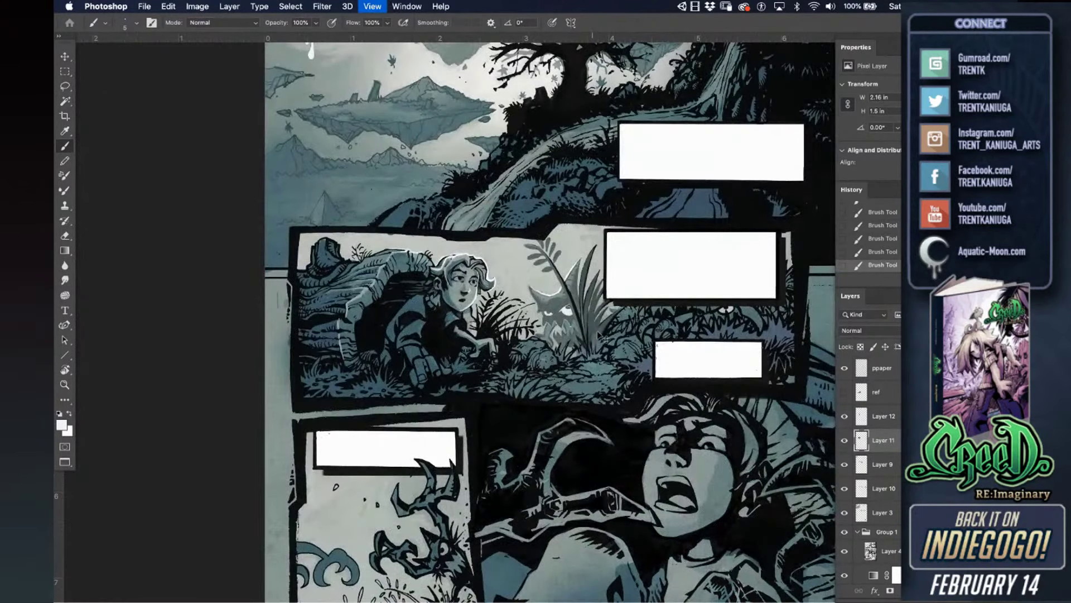
scroll(597, 318, "up", 1)
scroll(655, 291, "down", 2)
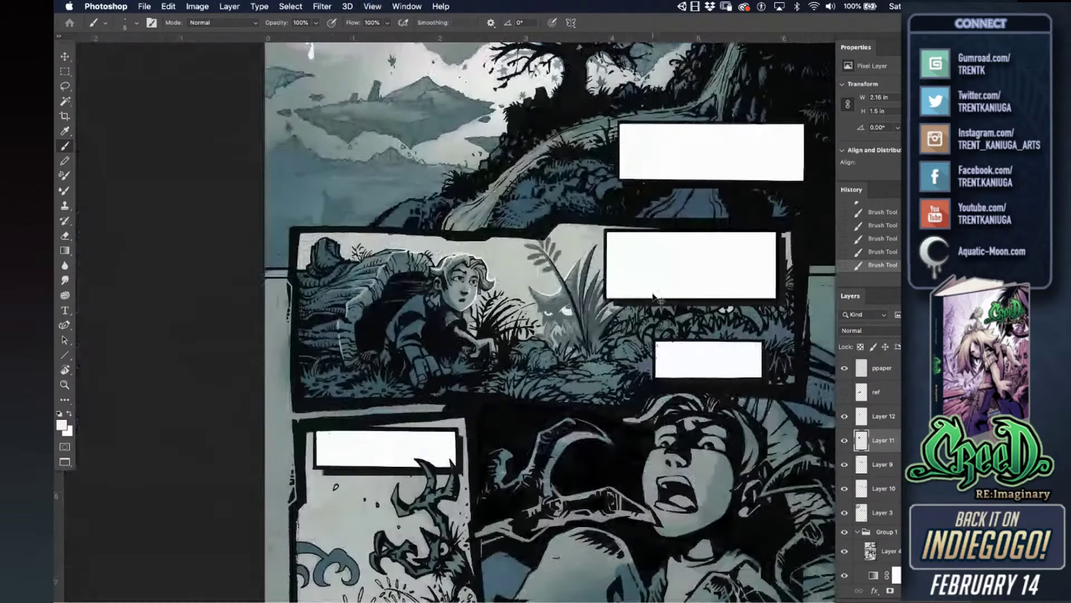
key("super+plus")
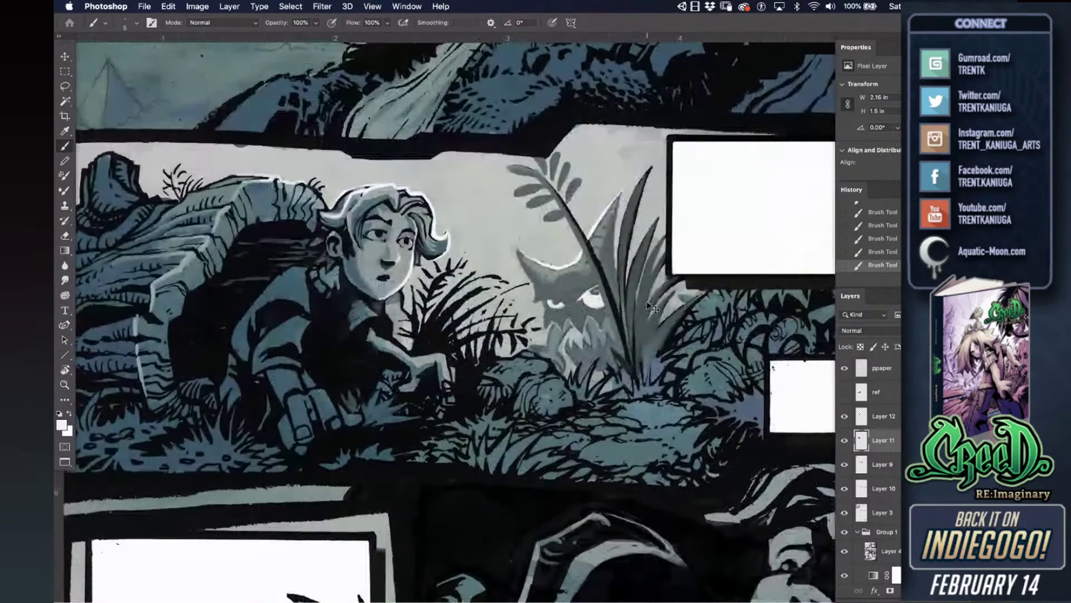
key("super+plus")
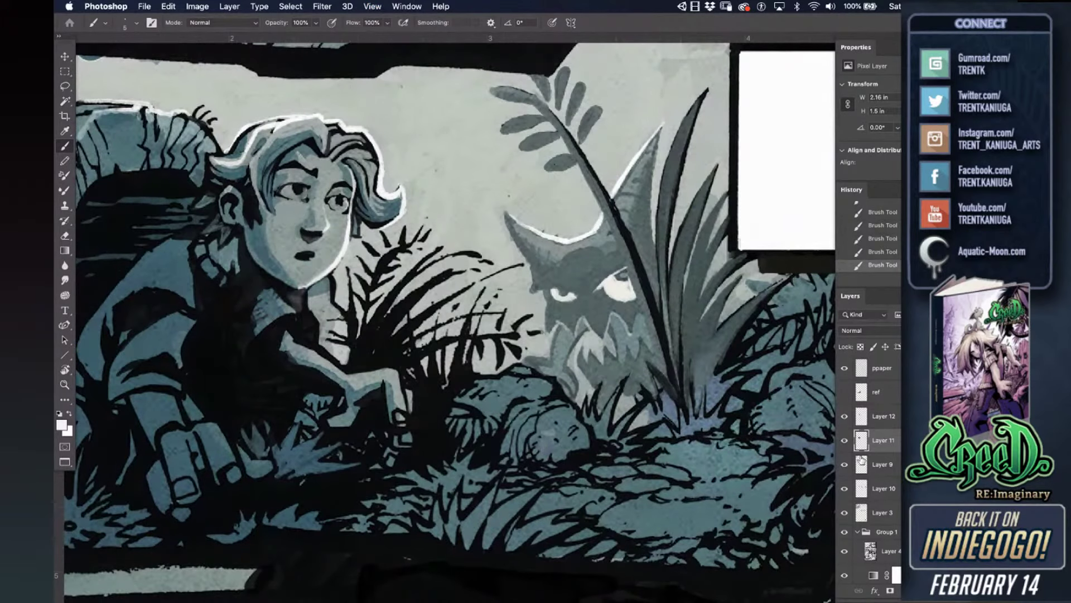
left_click(862, 513)
left_click(554, 301, "alt")
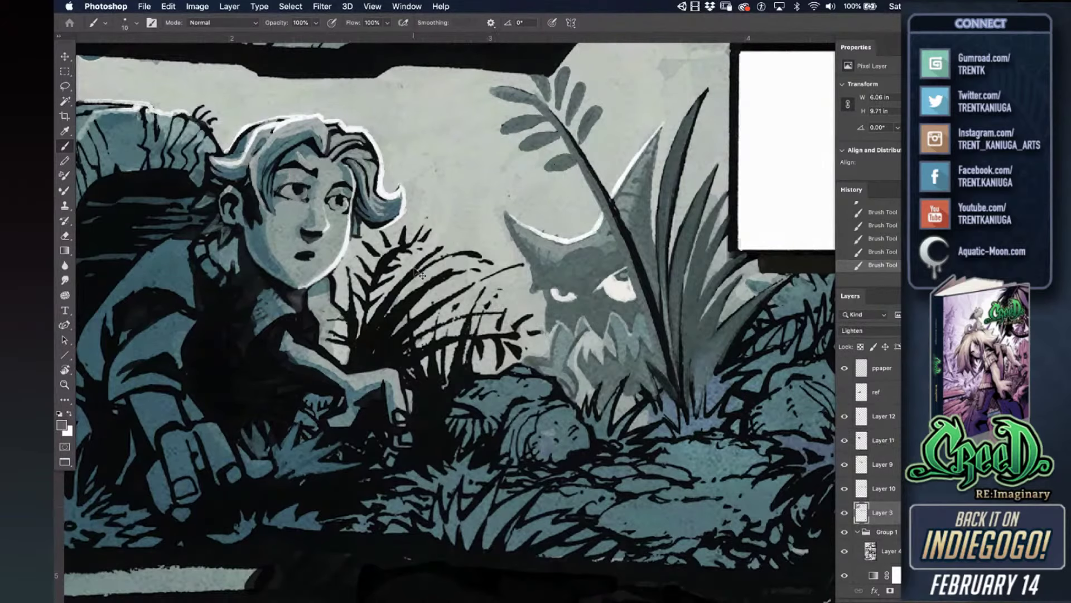
left_click(864, 420)
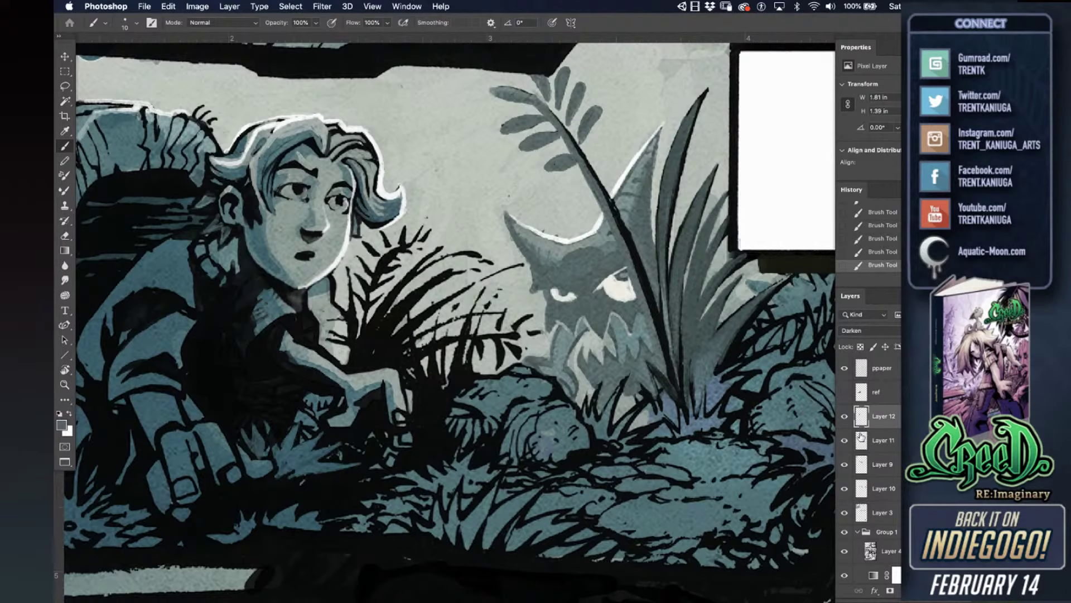
left_click(863, 447)
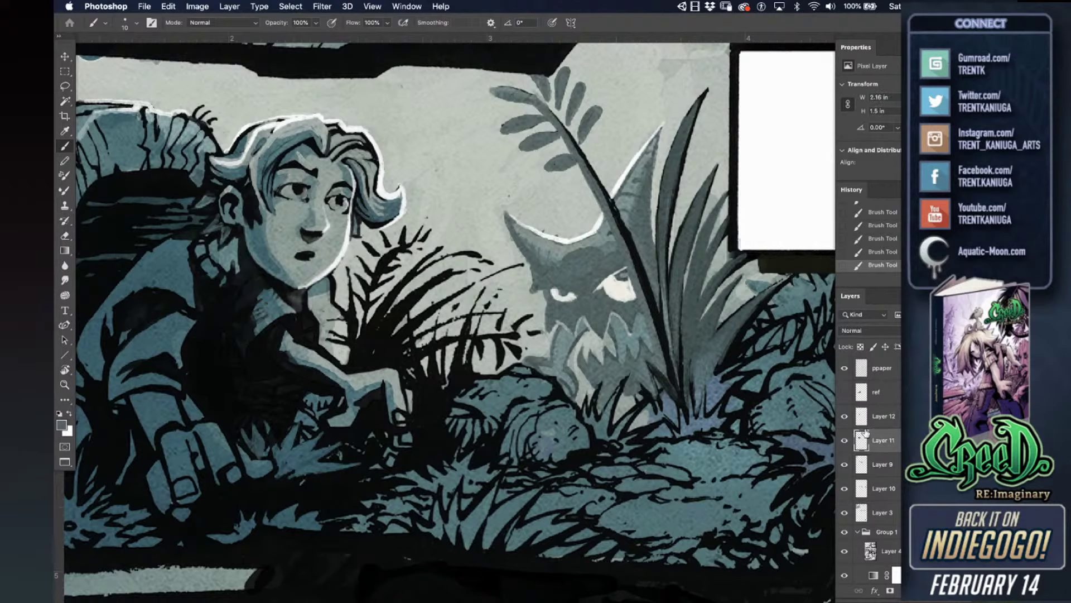
left_click(864, 424)
key("super+shift+n")
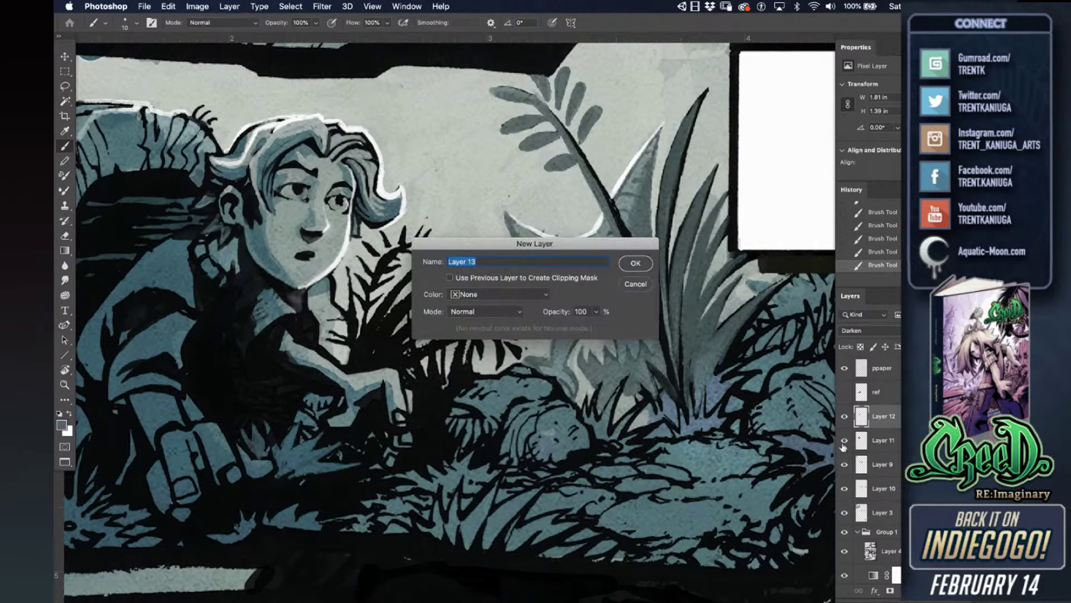
key("Return")
left_click(864, 331)
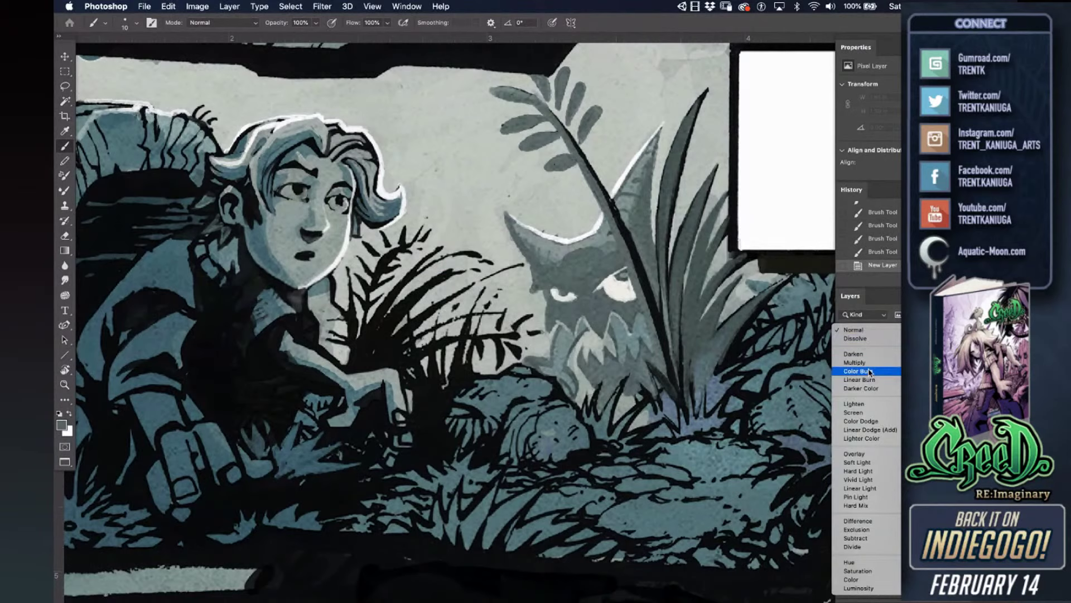
left_click(854, 404)
- Brush the sampled grey over the black grass between the boy and the creature to push it into the background
mouse_move(380, 268)
left_mouse_down()
mouse_move(420, 231)
mouse_move(376, 251)
mouse_move(352, 302)
mouse_move(357, 369)
mouse_move(402, 359)
mouse_move(410, 367)
mouse_move(370, 355)
mouse_move(363, 295)
mouse_move(431, 254)
left_mouse_up()
mouse_move(398, 312)
left_mouse_down()
mouse_move(436, 262)
mouse_move(408, 311)
mouse_move(416, 315)
mouse_move(496, 271)
left_mouse_up()
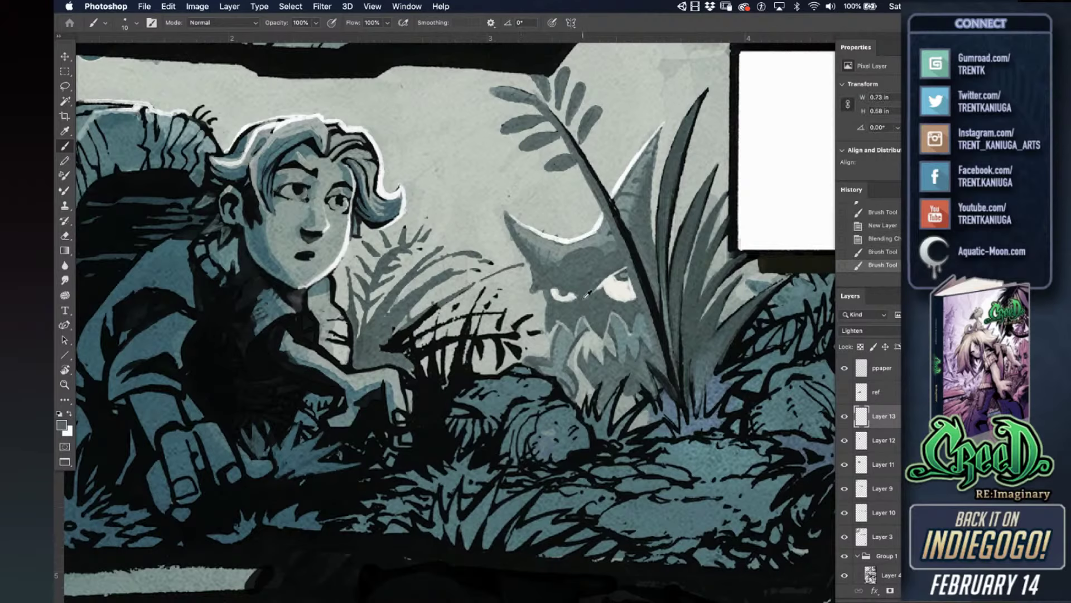
mouse_move(466, 290)
left_mouse_down()
mouse_move(385, 348)
mouse_move(402, 346)
mouse_move(415, 367)
left_mouse_up()
mouse_move(453, 327)
left_mouse_down()
mouse_move(489, 308)
mouse_move(468, 341)
mouse_move(502, 339)
mouse_move(517, 351)
mouse_move(500, 362)
mouse_move(540, 332)
left_mouse_up()
mouse_move(464, 364)
left_mouse_down()
mouse_move(474, 375)
mouse_move(441, 363)
mouse_move(430, 385)
mouse_move(405, 374)
mouse_move(427, 401)
mouse_move(420, 407)
mouse_move(438, 402)
mouse_move(422, 414)
left_mouse_up()
- Lighten the foliage beside the creature's tall leaves with grey, undoing and repainting a stroke, and touch up nearby with a newly sampled colour
mouse_move(741, 292)
left_mouse_down()
mouse_move(527, 296)
mouse_move(550, 319)
mouse_move(527, 351)
left_mouse_up()
mouse_move(596, 291)
left_mouse_down()
mouse_move(621, 281)
mouse_move(621, 295)
left_mouse_up()
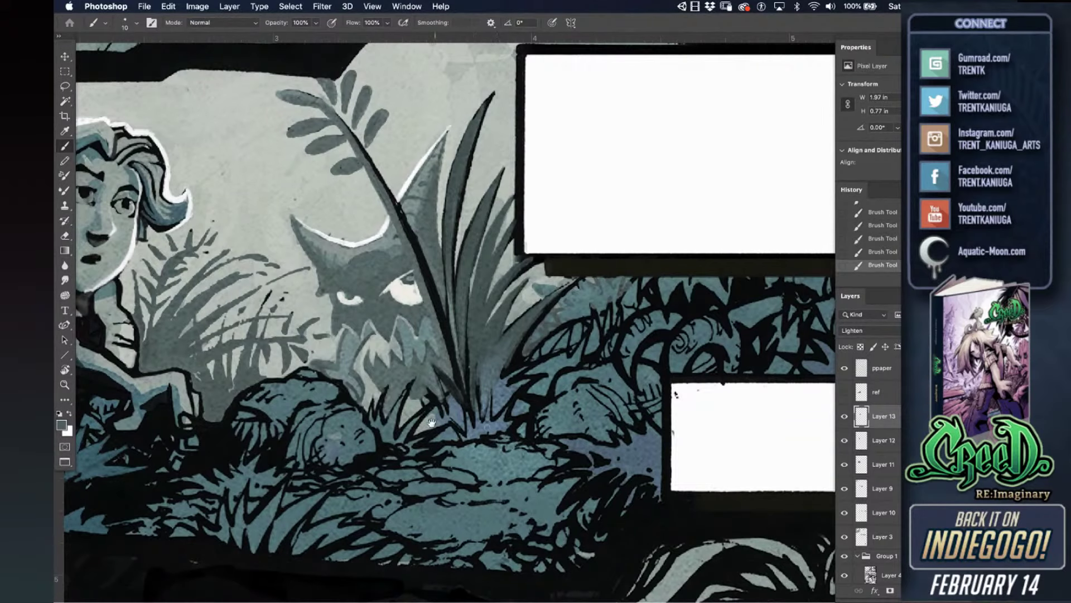
scroll(498, 390, "left", 2)
scroll(499, 390, "down", 1)
key("super+z")
mouse_move(618, 285)
left_mouse_down()
mouse_move(580, 330)
mouse_move(612, 304)
left_mouse_up()
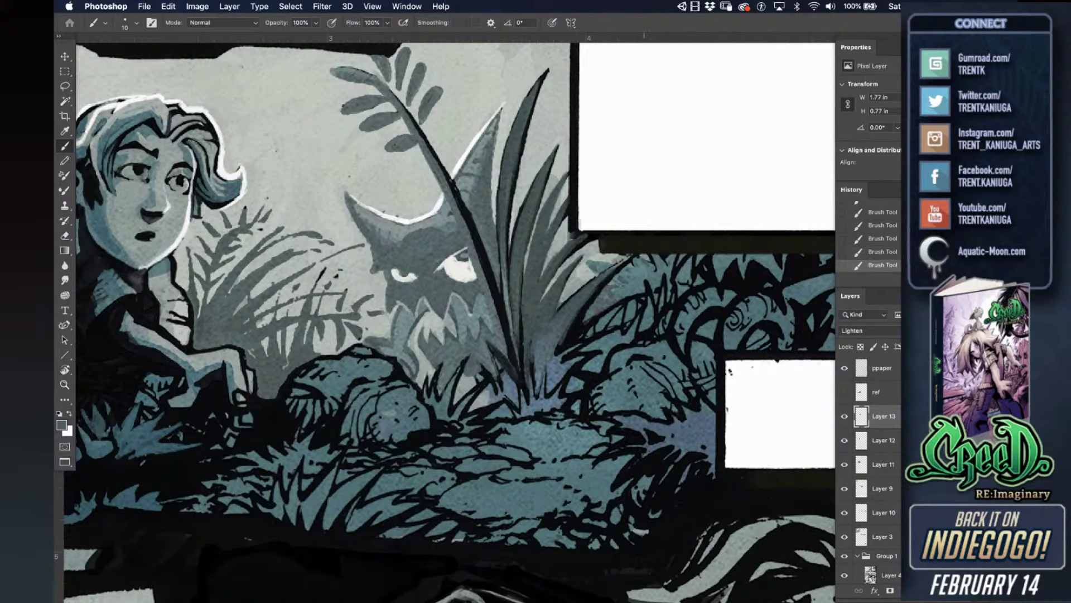
left_click_drag(657, 261, 642, 259)
left_click(577, 222, "alt")
left_click_drag(424, 253, 494, 247)
mouse_move(526, 398)
left_mouse_down()
mouse_move(550, 397)
mouse_move(657, 333)
left_mouse_up()
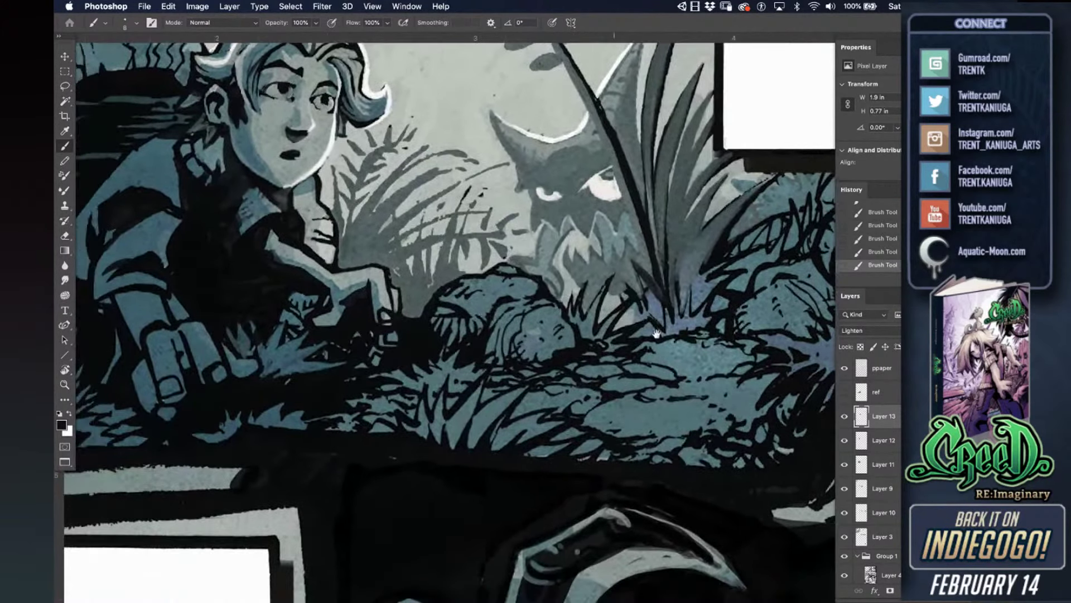
- On Layer 11, paint pale grey sampled from the background along the upper edge of the rock beside the creature
left_click(870, 441)
left_click(861, 468)
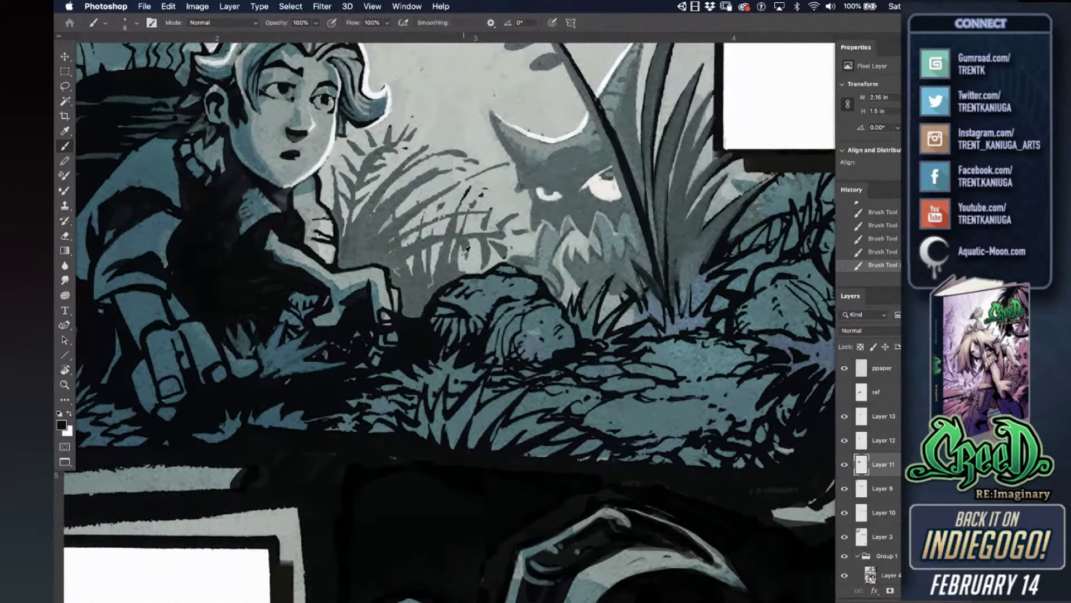
left_click(465, 263, "alt")
key("super+z")
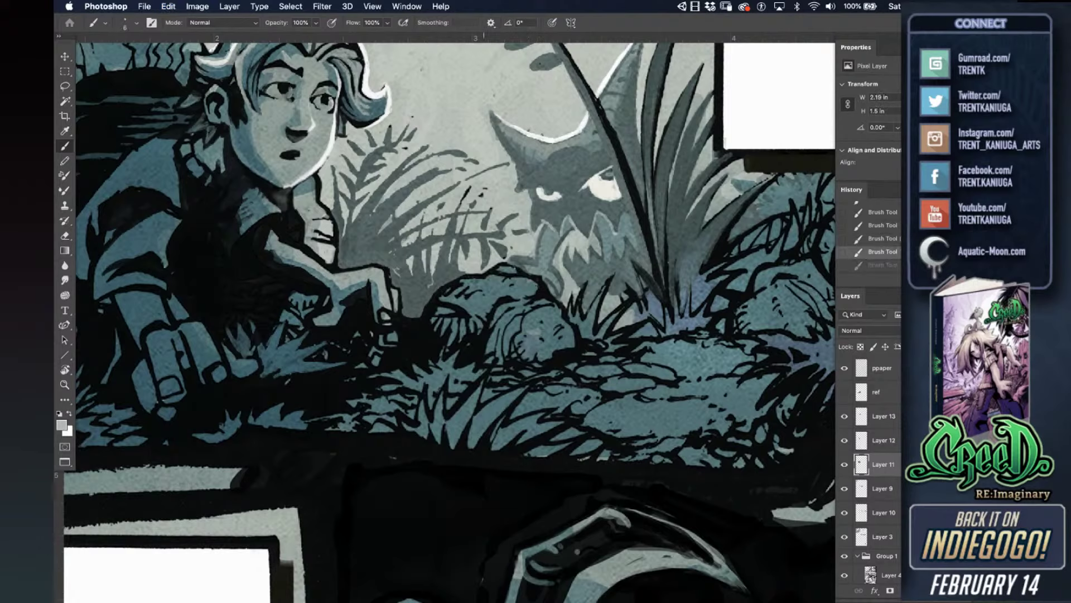
left_click_drag(500, 263, 527, 272)
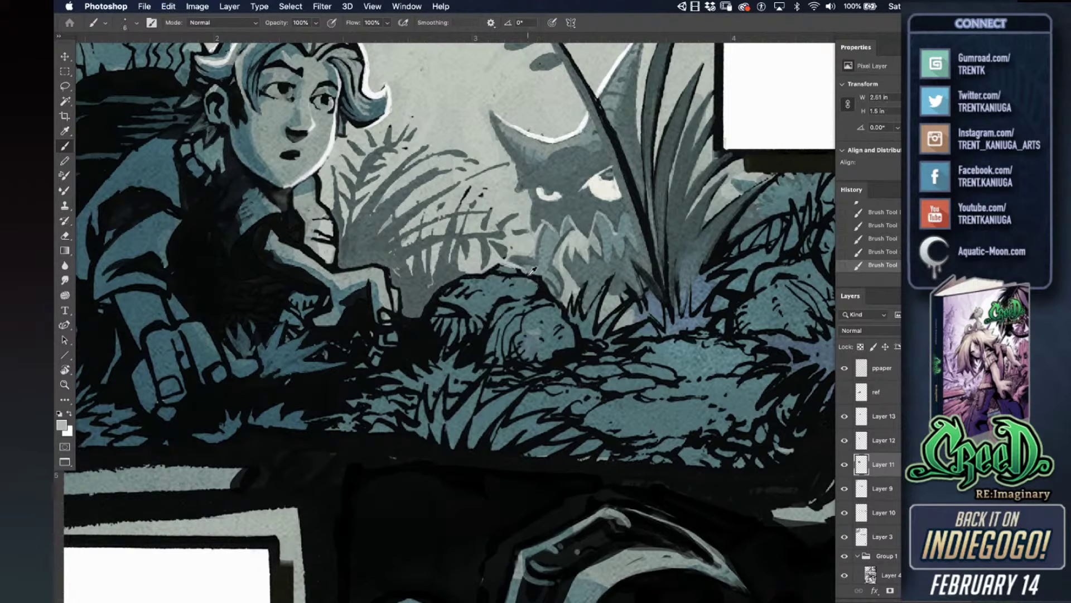
- Enlarge the brush and repaint the rock's top edge and shaded side with tones sampled from the rock
left_click(534, 278, "alt")
key("bracketright")
key("bracketright")
key("bracketright")
mouse_move(501, 265)
left_mouse_down()
mouse_move(517, 270)
mouse_move(507, 270)
left_mouse_up()
left_click(493, 280, "alt")
left_click_drag(460, 284, 443, 294)
left_click(444, 300, "alt")
left_click(443, 302, "alt")
mouse_move(435, 306)
left_mouse_down()
mouse_move(466, 317)
mouse_move(452, 298)
mouse_move(468, 300)
mouse_move(473, 319)
mouse_move(445, 322)
left_mouse_up()
- Paint over the rock's inner hatching with sampled teal and redefine its top and side edges
left_click(485, 295, "alt")
mouse_move(458, 324)
left_mouse_down()
mouse_move(474, 324)
mouse_move(472, 315)
mouse_move(500, 325)
mouse_move(537, 294)
mouse_move(493, 304)
mouse_move(557, 306)
left_mouse_up()
left_click(544, 292, "alt")
left_click(527, 295, "alt")
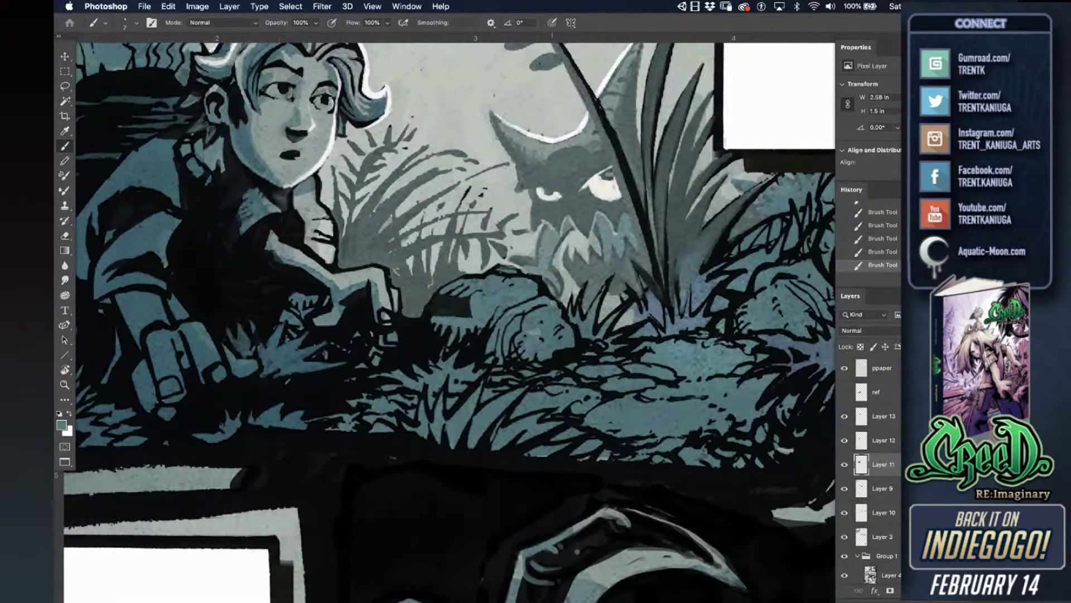
left_click(527, 292, "alt")
left_click_drag(533, 278, 542, 296)
mouse_move(499, 277)
left_mouse_down()
mouse_move(522, 274)
mouse_move(490, 279)
left_mouse_up()
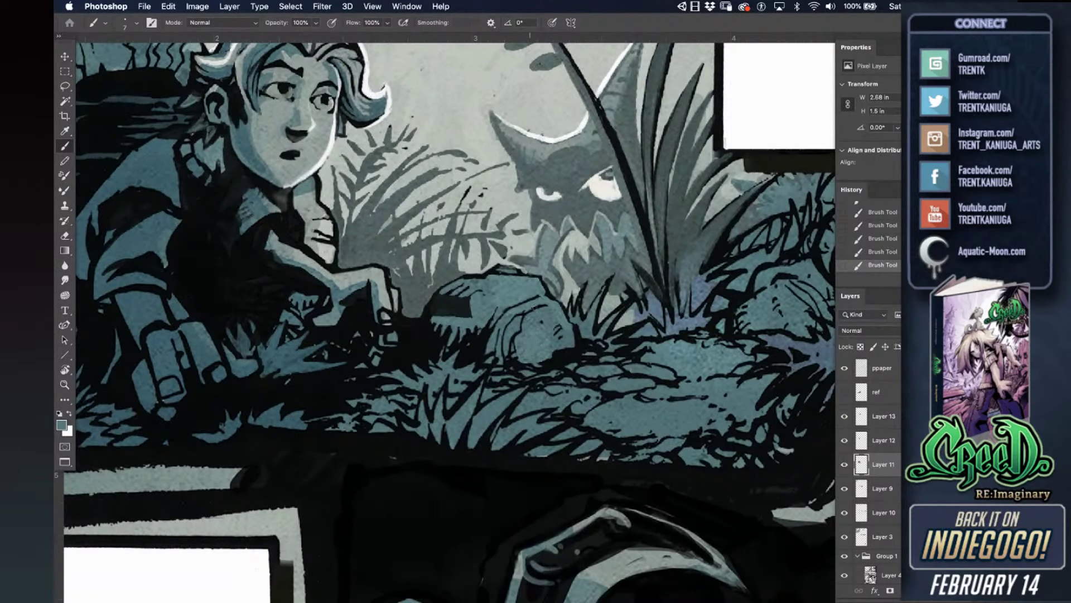
- Extend the thumb of the boy's bent hand down to the grass with sampled skin tones and trim its edge
left_click_drag(380, 387, 458, 366)
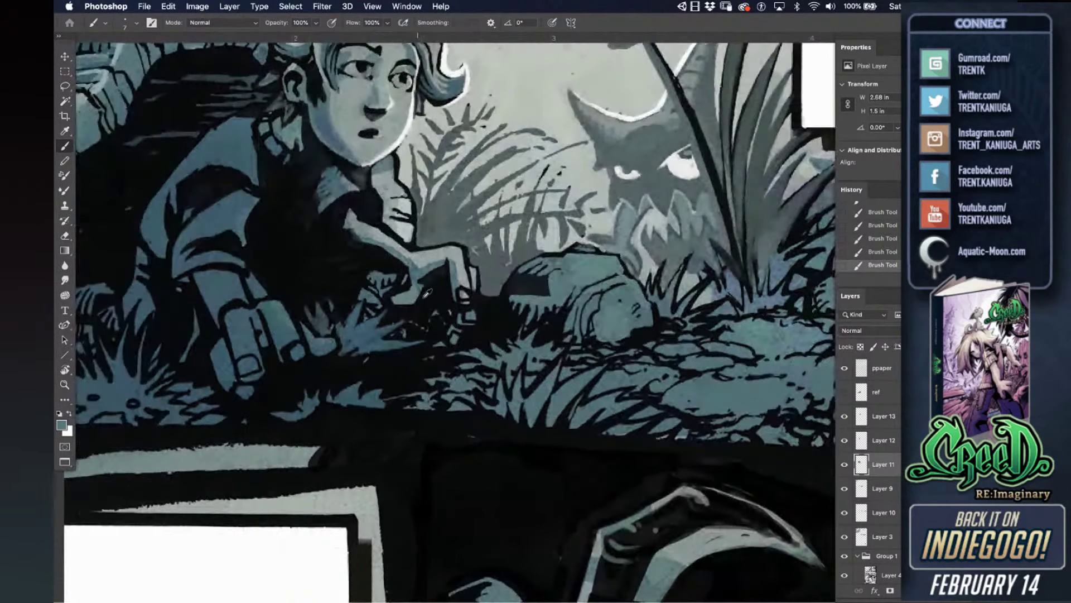
left_click(406, 289, "alt")
left_click(415, 292, "alt")
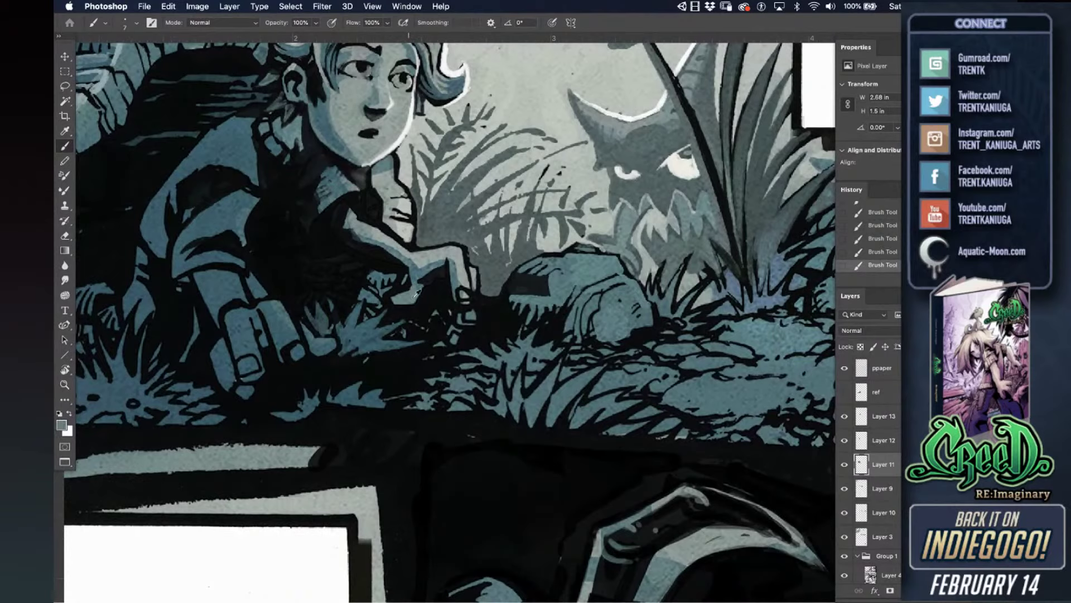
left_click(416, 272, "alt")
mouse_move(408, 274)
left_mouse_down()
mouse_move(401, 319)
mouse_move(418, 305)
left_mouse_up()
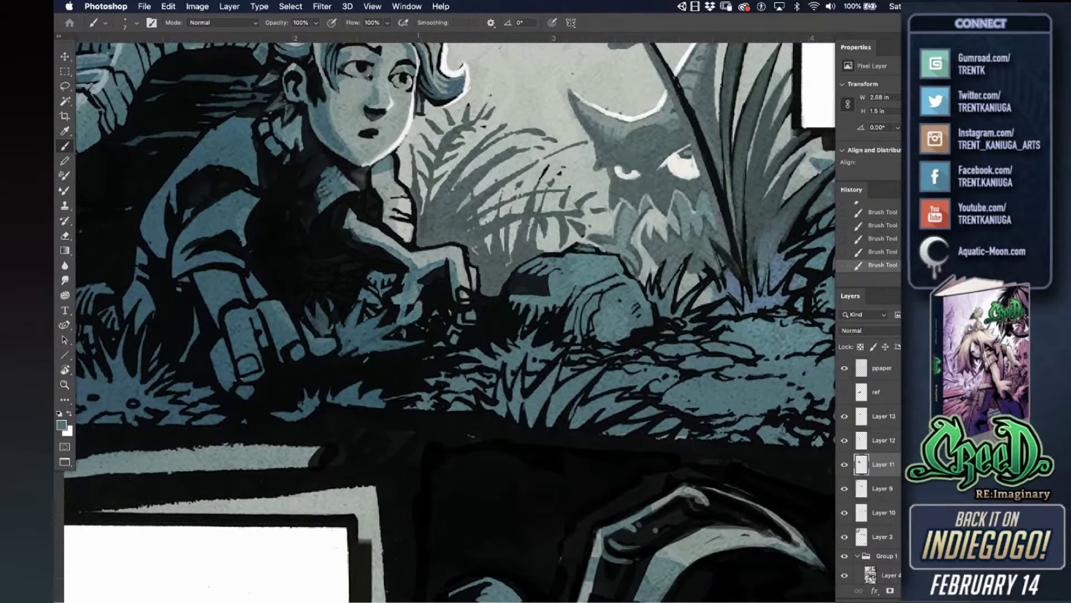
left_click(433, 286, "alt")
mouse_move(419, 318)
left_mouse_down()
mouse_move(399, 328)
mouse_move(401, 293)
left_mouse_up()
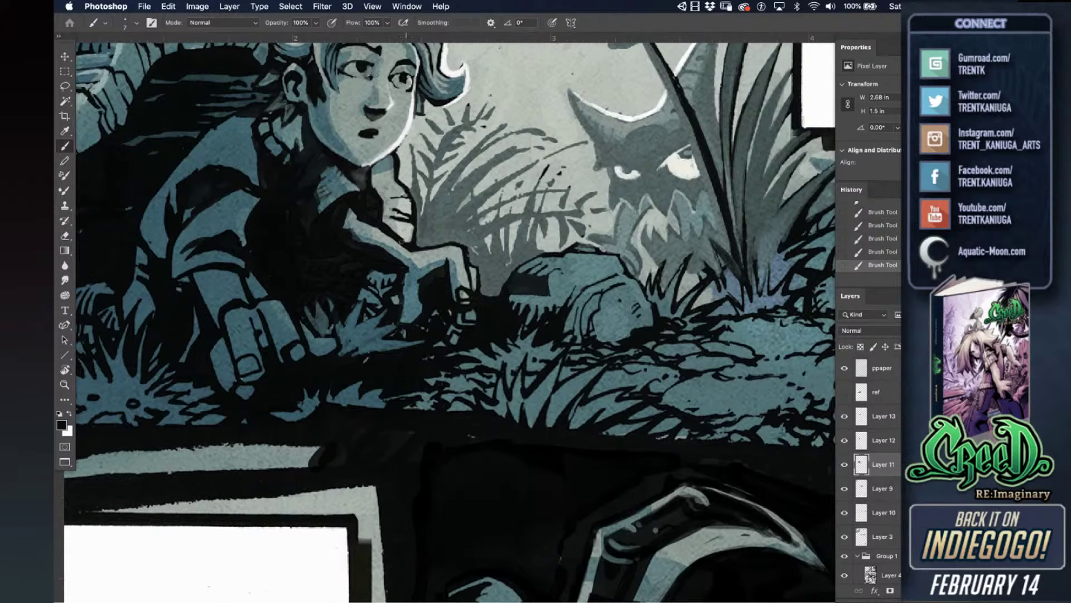
- Refine the thumb's inner edge, paint black over the stray grass beside it, and save the file
left_click(412, 280, "alt")
left_click_drag(400, 292, 403, 278)
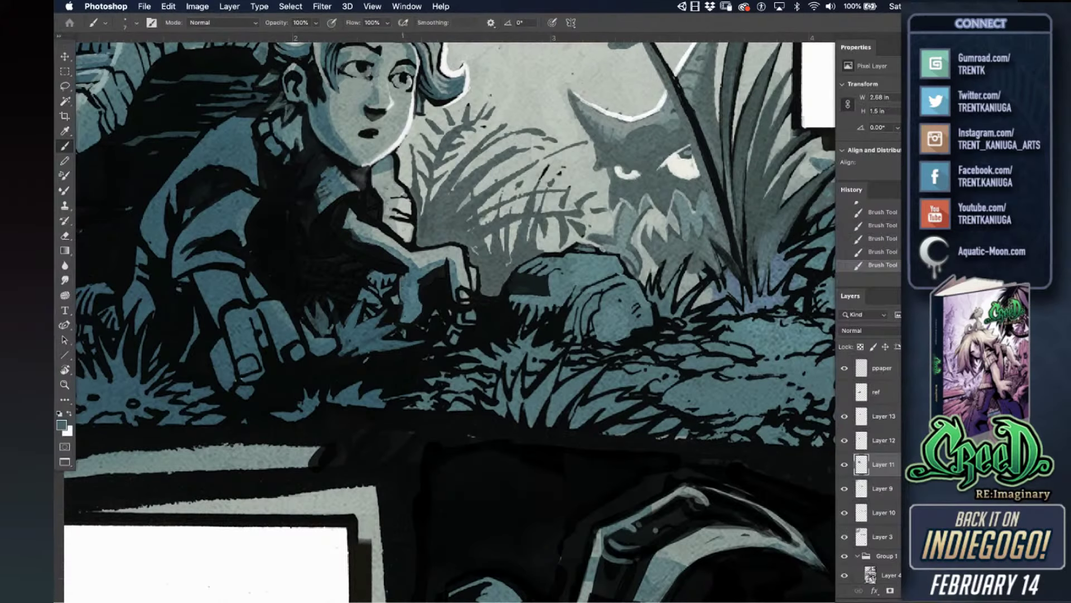
left_click(404, 265, "alt")
left_click_drag(402, 288, 396, 302)
mouse_move(399, 271)
left_mouse_down()
mouse_move(363, 281)
mouse_move(373, 287)
mouse_move(362, 317)
mouse_move(375, 309)
mouse_move(367, 250)
mouse_move(329, 260)
mouse_move(340, 301)
mouse_move(334, 331)
left_mouse_up()
key("super+s")
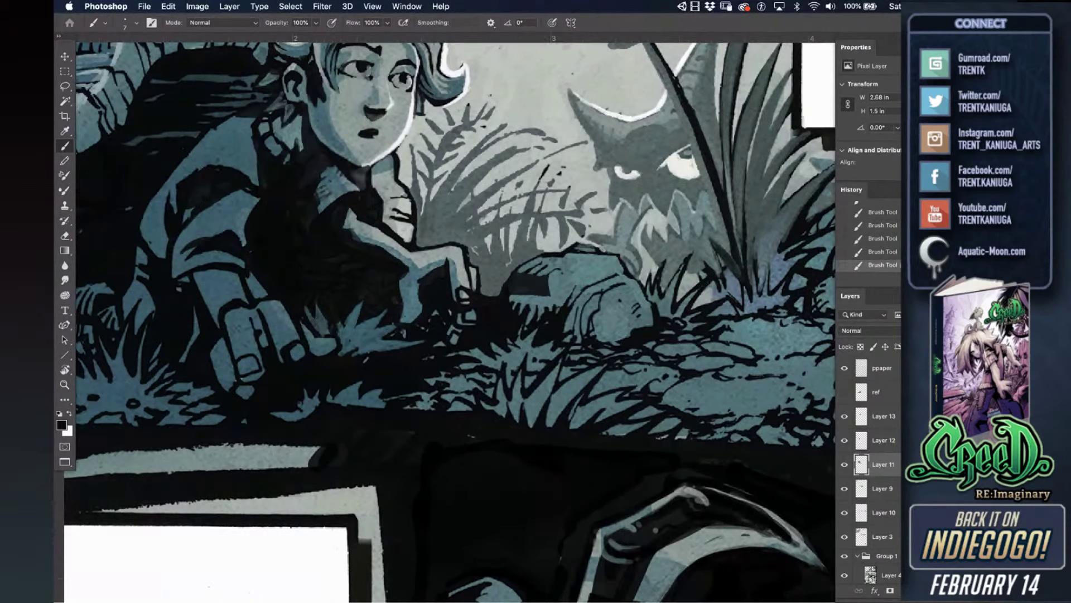
- Paint a thin white rim highlight along the top of the boy's outstretched forearm and bent hand
key("Tab")
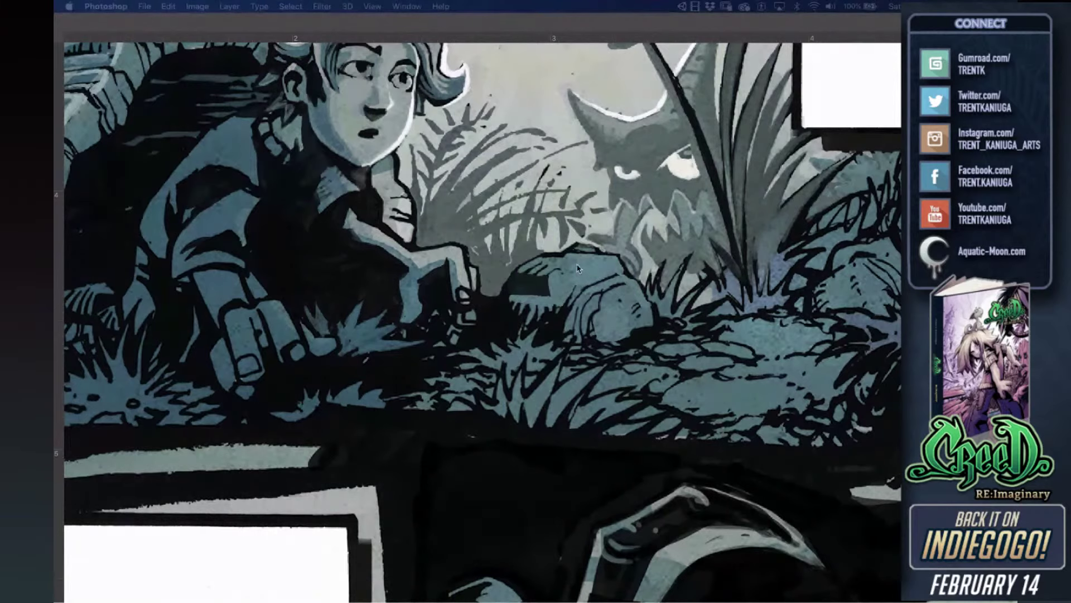
key("Tab")
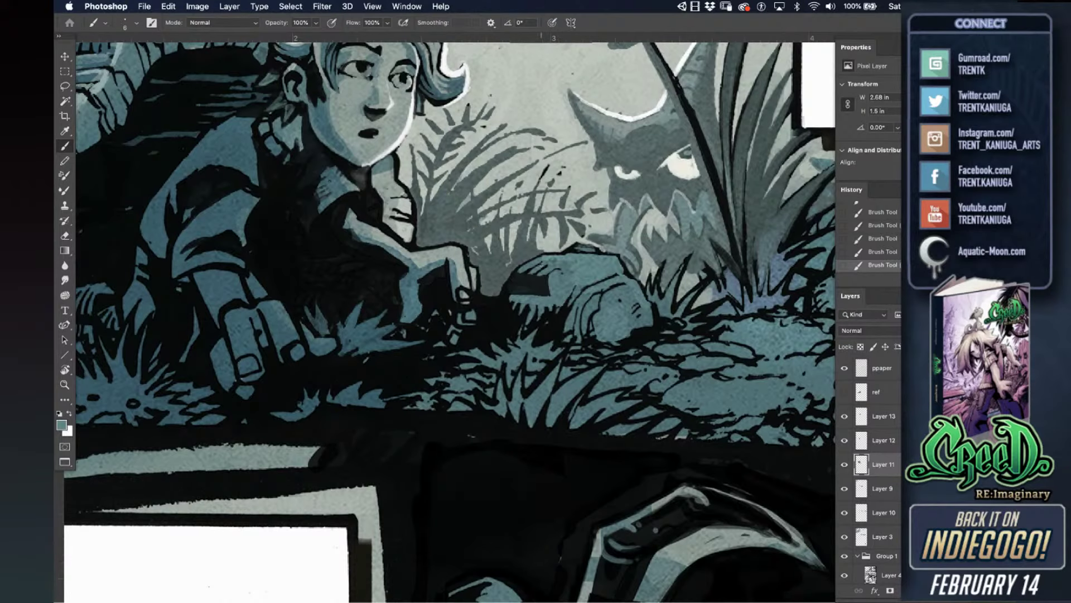
scroll(425, 263, "down", 3)
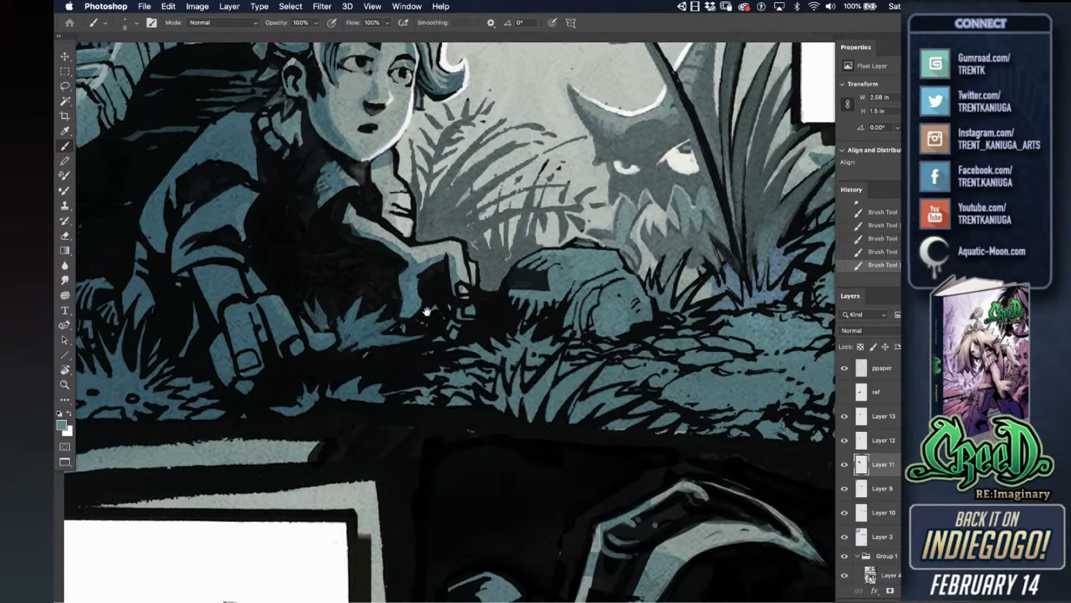
left_click_drag(440, 264, 517, 261)
scroll(517, 261, "up", 2)
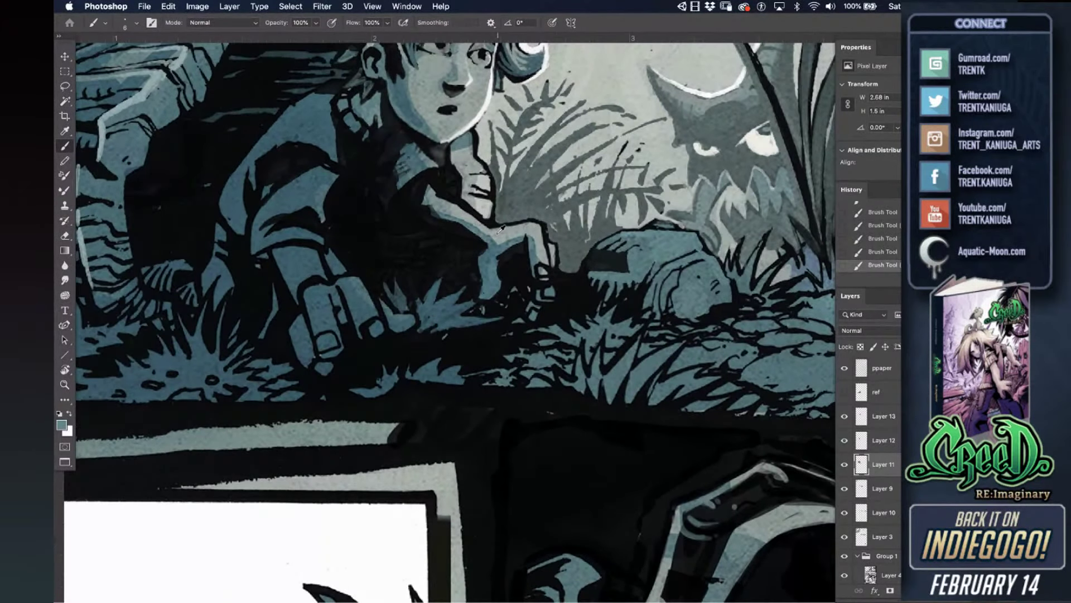
left_click_drag(488, 226, 516, 226)
scroll(474, 215, "up", 4)
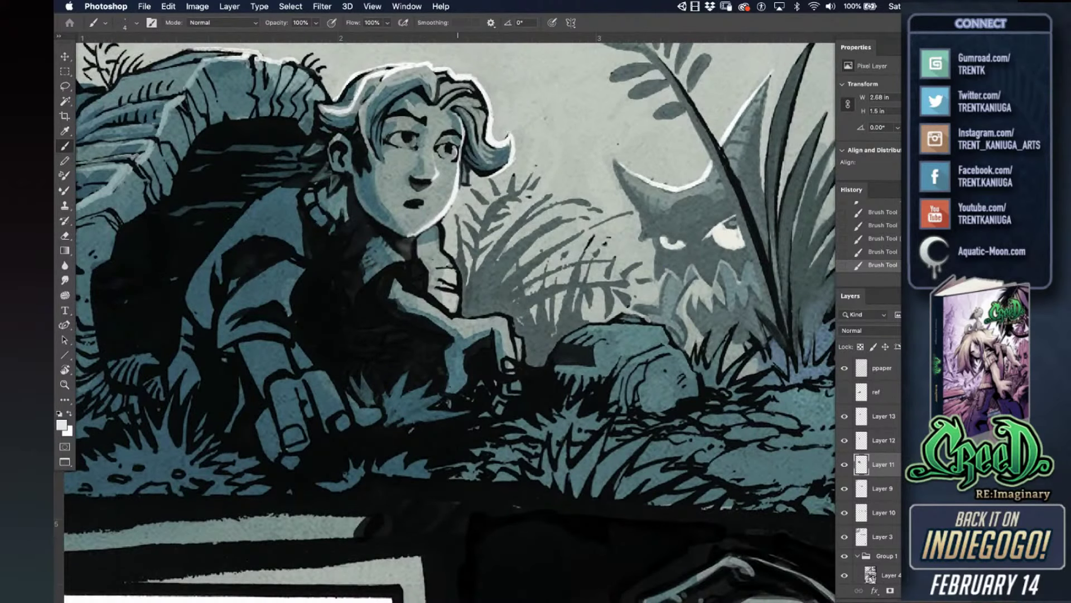
left_click_drag(449, 315, 505, 317)
left_click_drag(405, 296, 450, 316)
left_click_drag(452, 316, 490, 317)
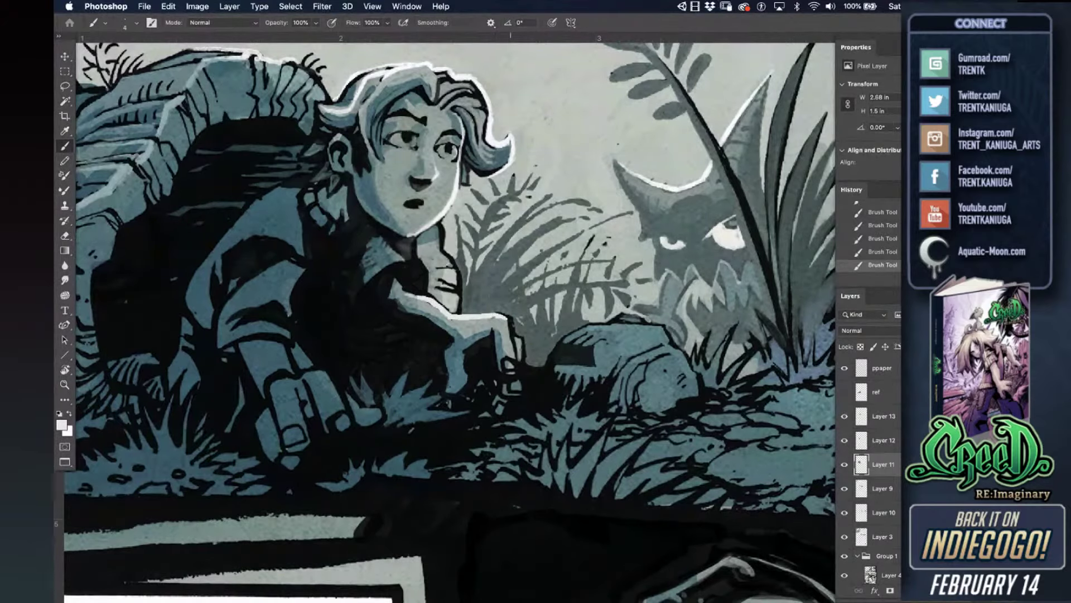
mouse_move(496, 314)
left_mouse_down()
mouse_move(507, 317)
mouse_move(510, 344)
left_mouse_up()
- Fill the bent hand's fingers with sampled grey, and cover the stray marks beneath the hand with a larger black brush
left_click(514, 342, "alt")
left_click_drag(523, 341, 523, 390)
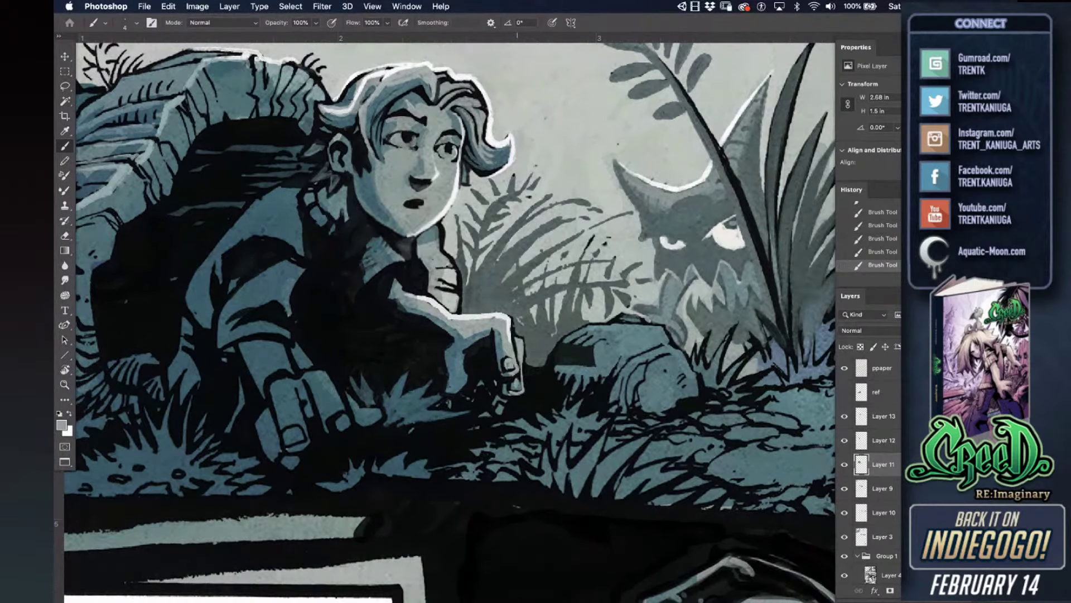
key("d")
key("]")
left_click_drag(481, 382, 465, 399)
- Rework the cuff of the boy's near sleeve above the planted hand with tones sampled from the sleeve
left_click_drag(393, 429, 460, 422)
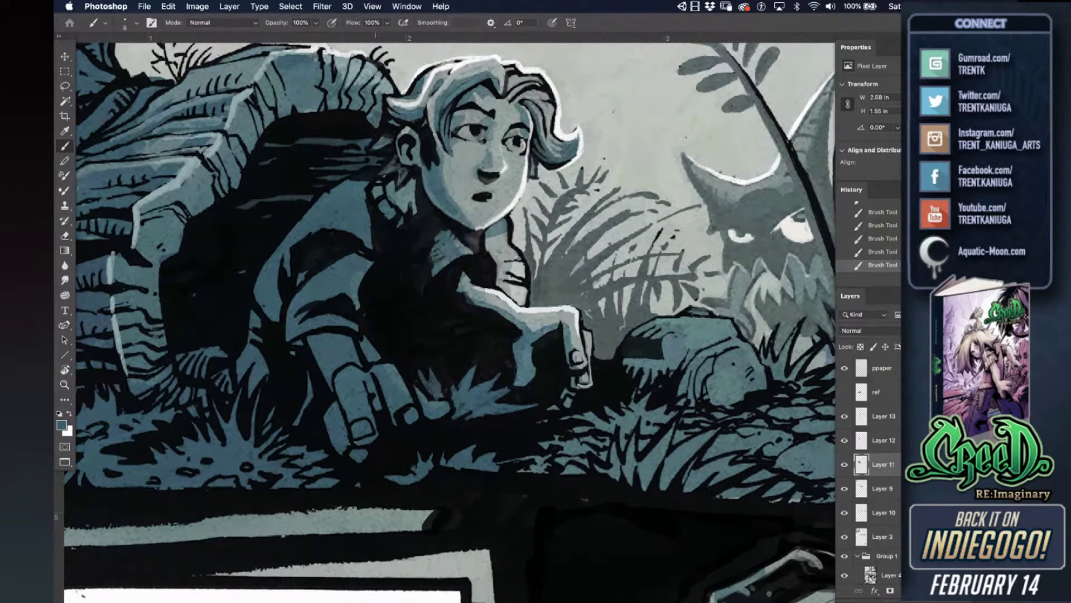
key("d")
left_click(376, 346, "alt")
left_click_drag(291, 337, 348, 327)
left_click(371, 322, "alt")
mouse_move(309, 338)
left_mouse_down()
mouse_move(307, 360)
mouse_move(323, 335)
mouse_move(346, 333)
mouse_move(291, 346)
left_mouse_up()
left_click(299, 332, "alt")
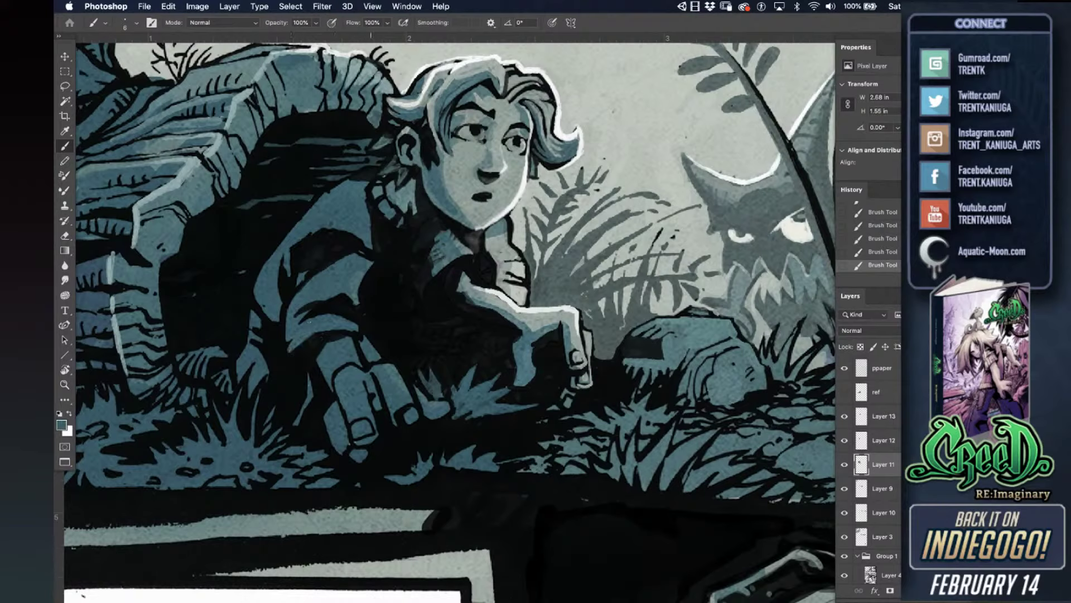
- Reshape the near sleeve's outer edge and round off its cuff using sampled black and teal
left_click(285, 353, "alt")
mouse_move(289, 304)
left_mouse_down()
mouse_move(288, 350)
mouse_move(299, 362)
left_mouse_up()
left_click(299, 303, "alt")
left_click(286, 330, "alt")
left_click(309, 329, "alt")
left_click(305, 350, "alt")
left_click(331, 324, "alt")
mouse_move(316, 333)
left_mouse_down()
mouse_move(359, 333)
mouse_move(368, 321)
left_mouse_up()
left_click(355, 337, "alt")
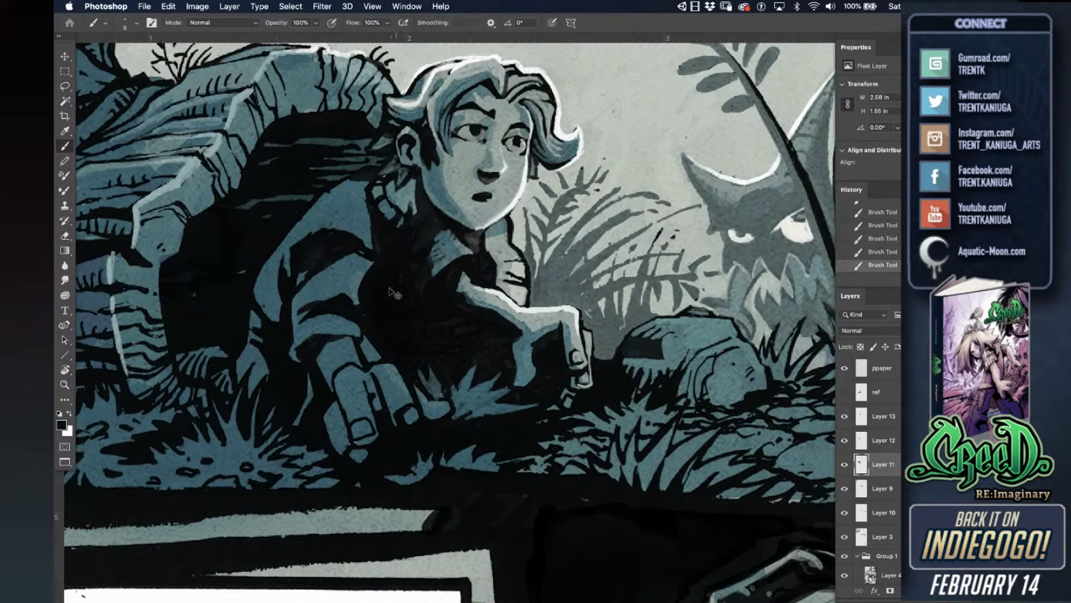
- Add sampled dark hatching strokes to the top of the boy's near shoulder, below the collar
left_click(330, 217, "alt")
left_click(346, 239, "alt")
mouse_move(355, 233)
left_mouse_down()
mouse_move(337, 254)
mouse_move(360, 254)
left_mouse_up()
left_click_drag(360, 182, 351, 192)
left_click_drag(366, 182, 358, 191)
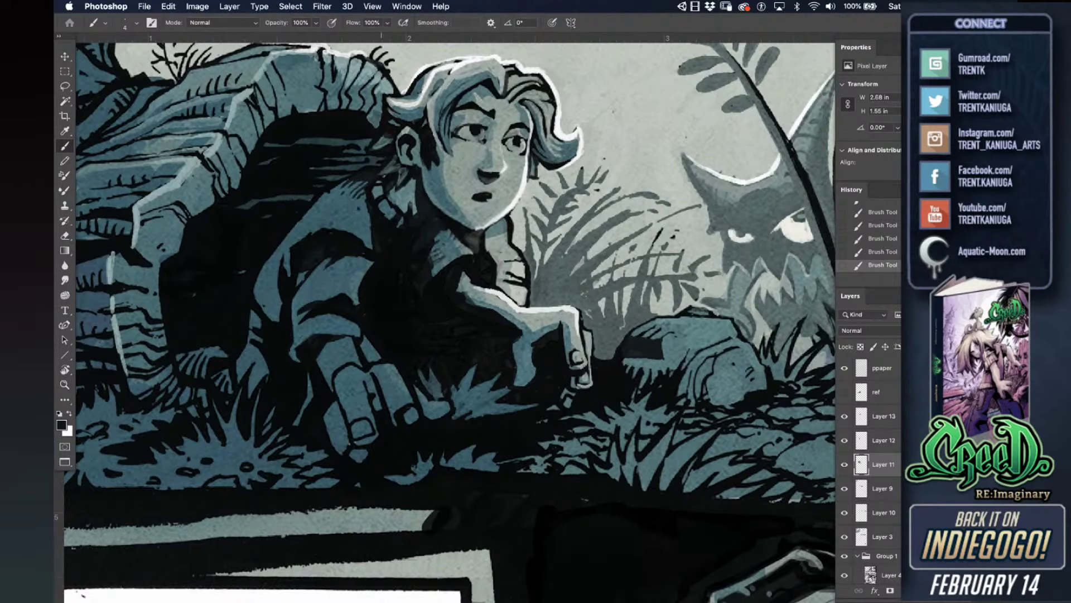
- Check what Layers 9 and 10 contribute by toggling their visibility, and make Layer 10 active
left_click_drag(499, 273, 453, 283)
key("super+minus")
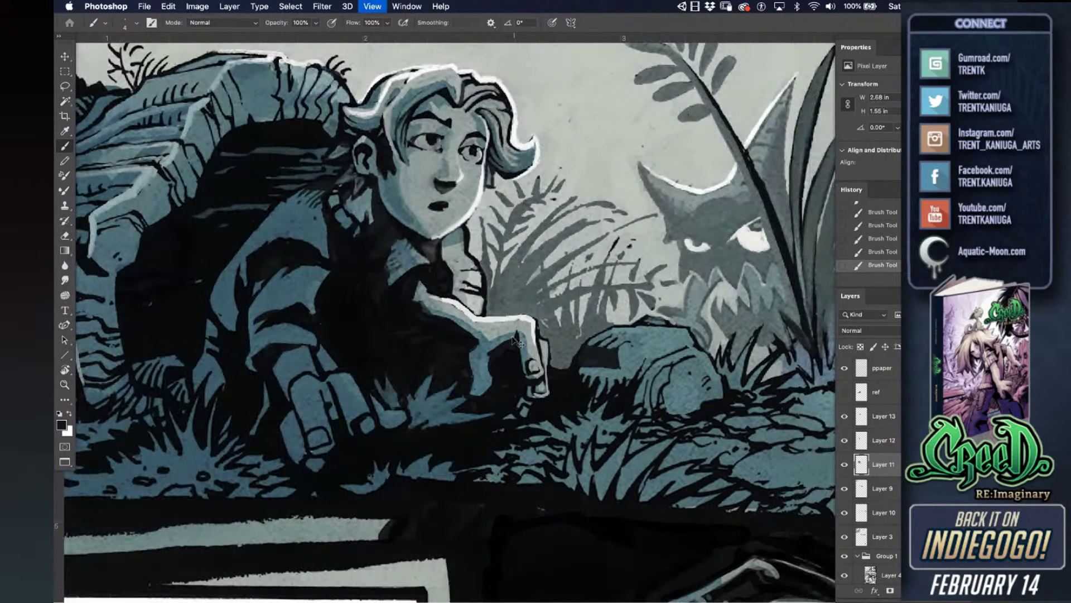
left_click_drag(686, 344, 580, 342)
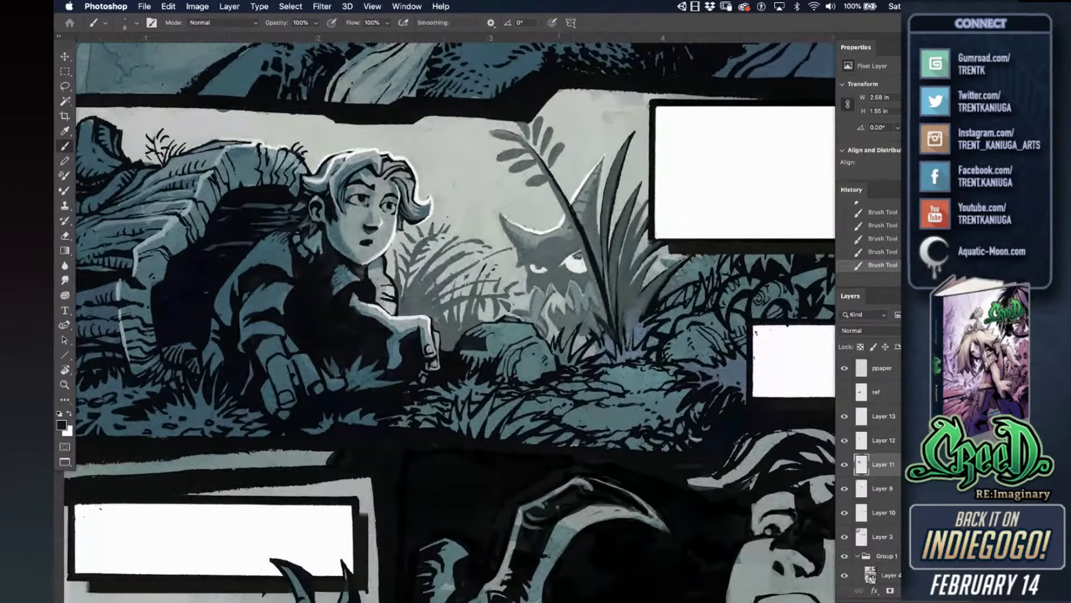
left_click_drag(585, 377, 574, 366)
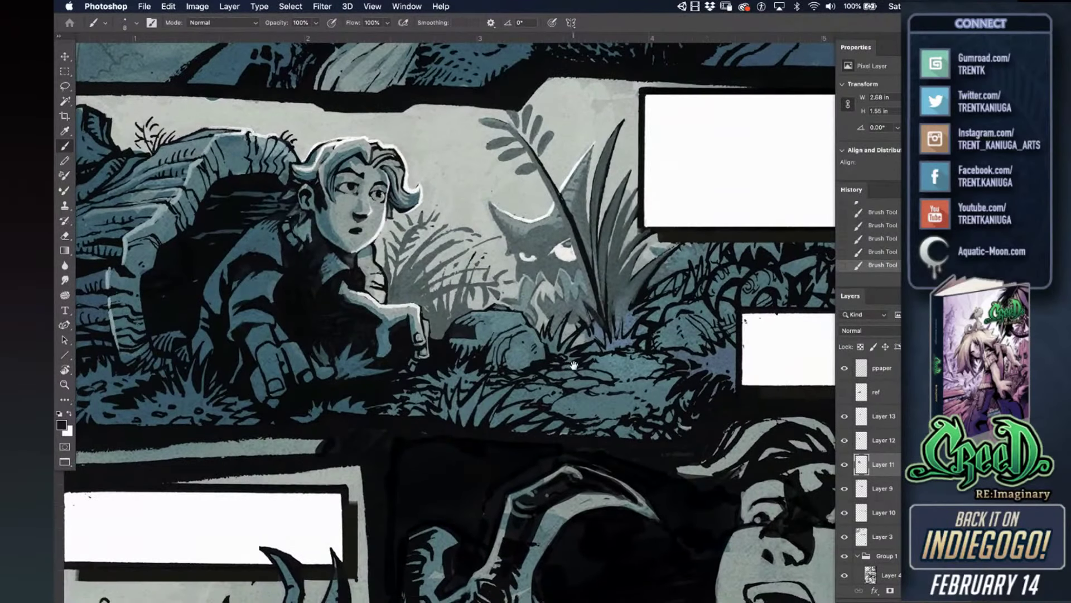
left_click(864, 489)
left_click(845, 488)
left_click(844, 488)
left_click(845, 512)
left_click(845, 512)
left_click(862, 516)
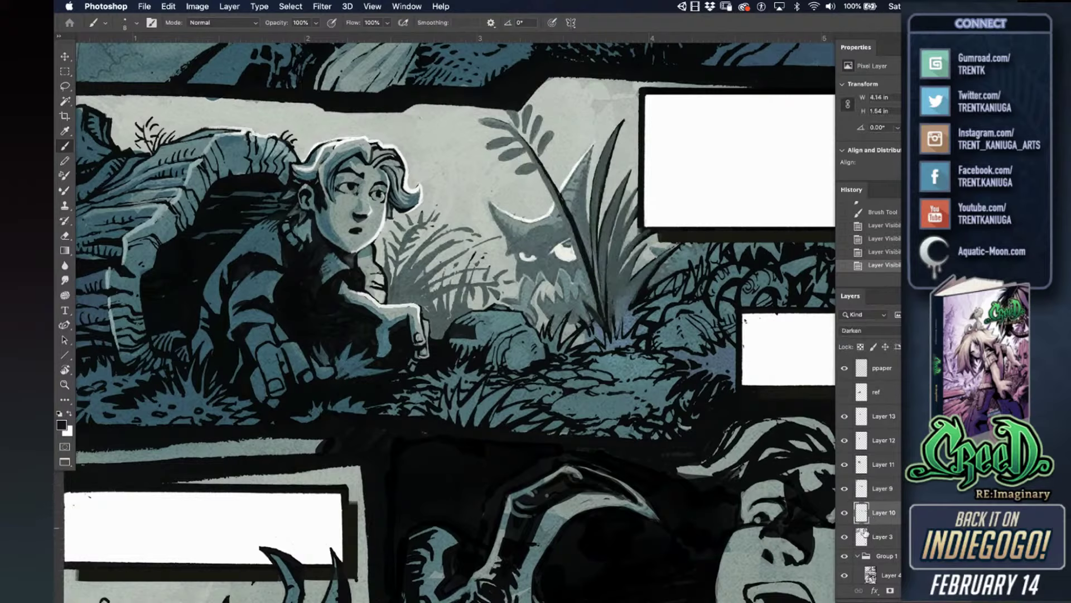
- Enlarge the brush and set its colour to a darker shade of the blue sampled from the log
key("bracketright")
key("bracketright")
key("bracketright")
left_click_drag(367, 346, 397, 272)
left_click(141, 243, "alt")
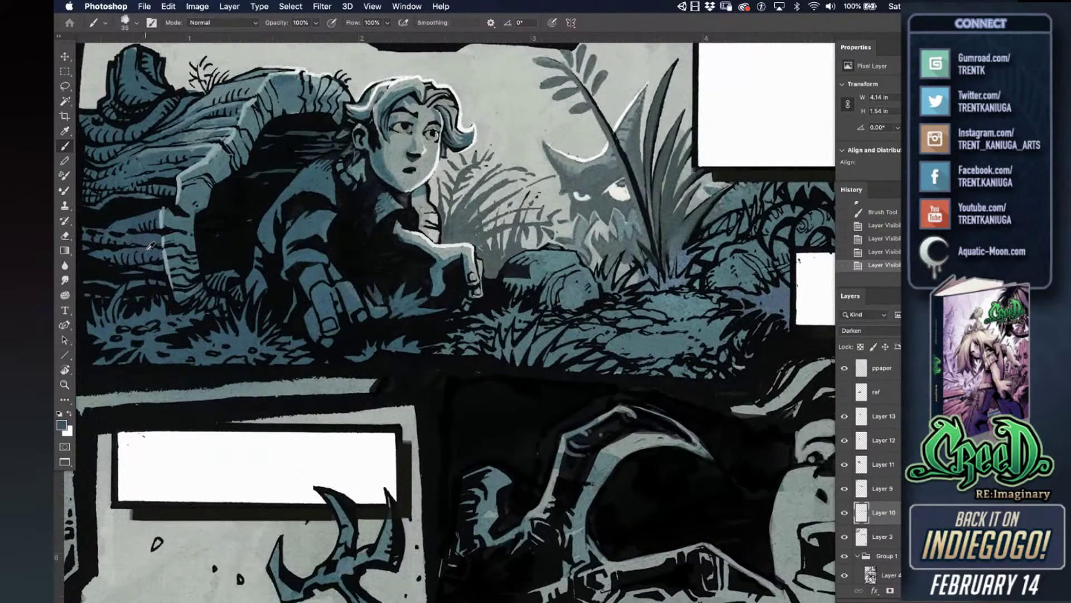
left_click(61, 425)
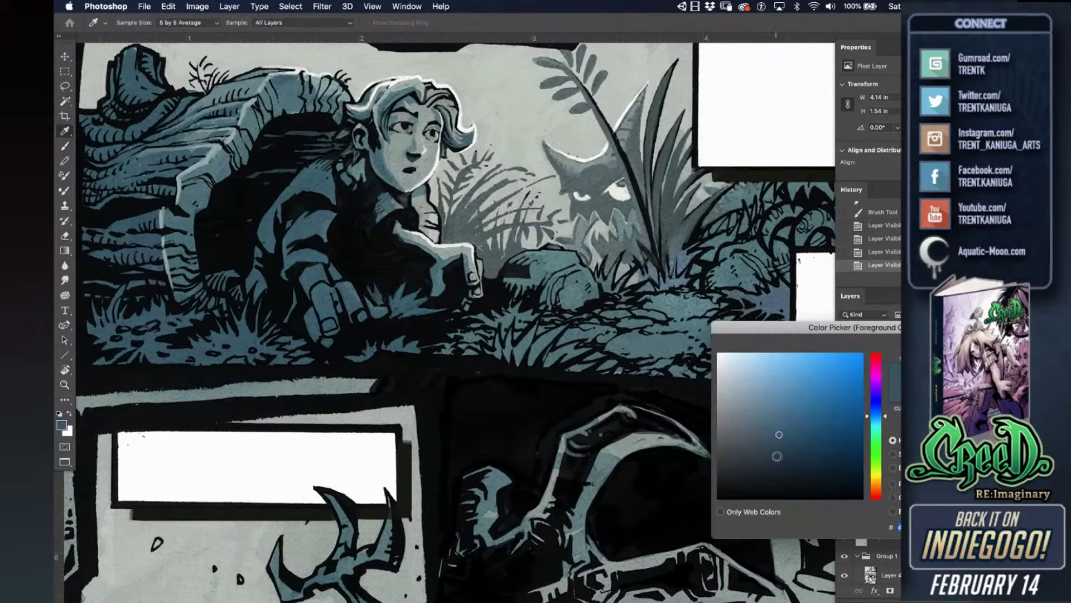
left_click_drag(782, 462, 785, 458)
left_click(876, 419)
key("Return")
mouse_move(625, 357)
left_mouse_down()
mouse_move(613, 348)
mouse_move(692, 351)
left_mouse_up()
key("super+z")
key("super+z")
- Darken the stones and grass along the second panel's lower edge with a smaller brush on Layer 10
key("bracketleft")
key("bracketleft")
mouse_move(673, 357)
left_mouse_down()
mouse_move(724, 337)
mouse_move(677, 333)
mouse_move(729, 334)
left_mouse_up()
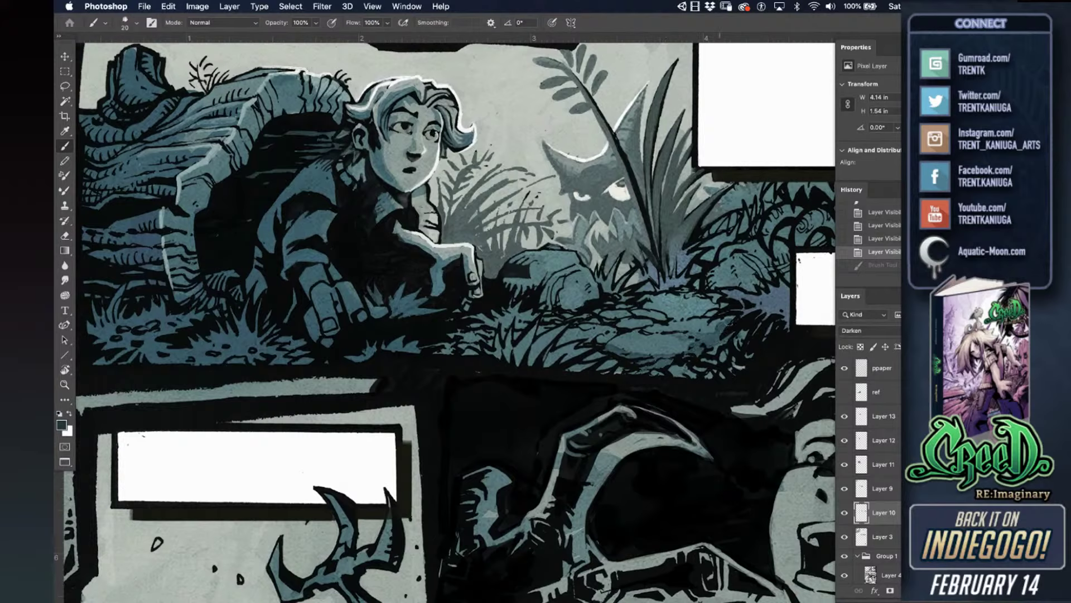
left_click(724, 310)
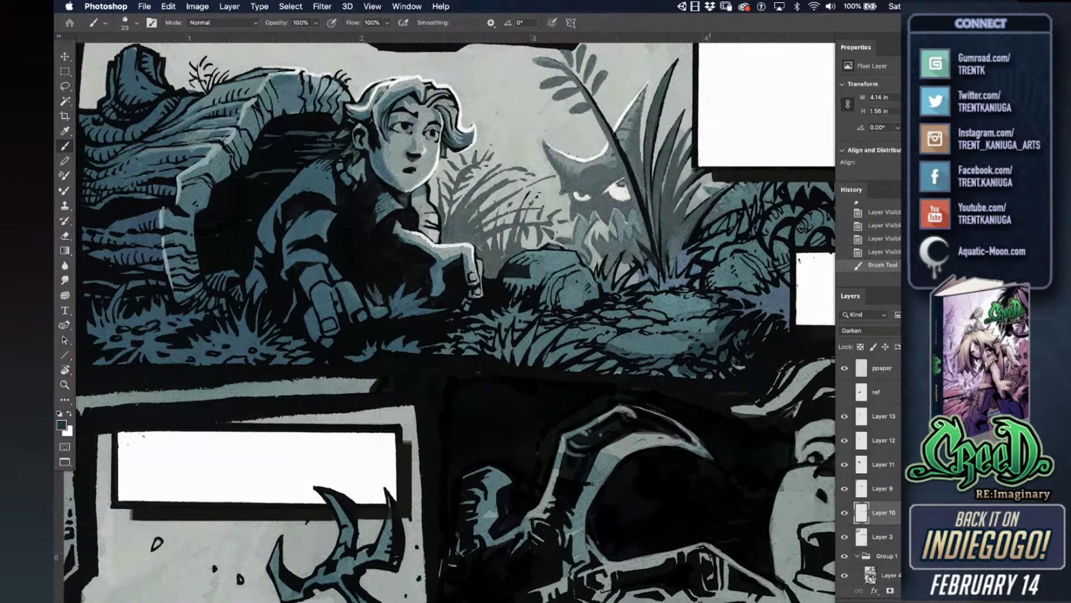
left_click_drag(611, 368, 567, 373)
left_click(422, 338)
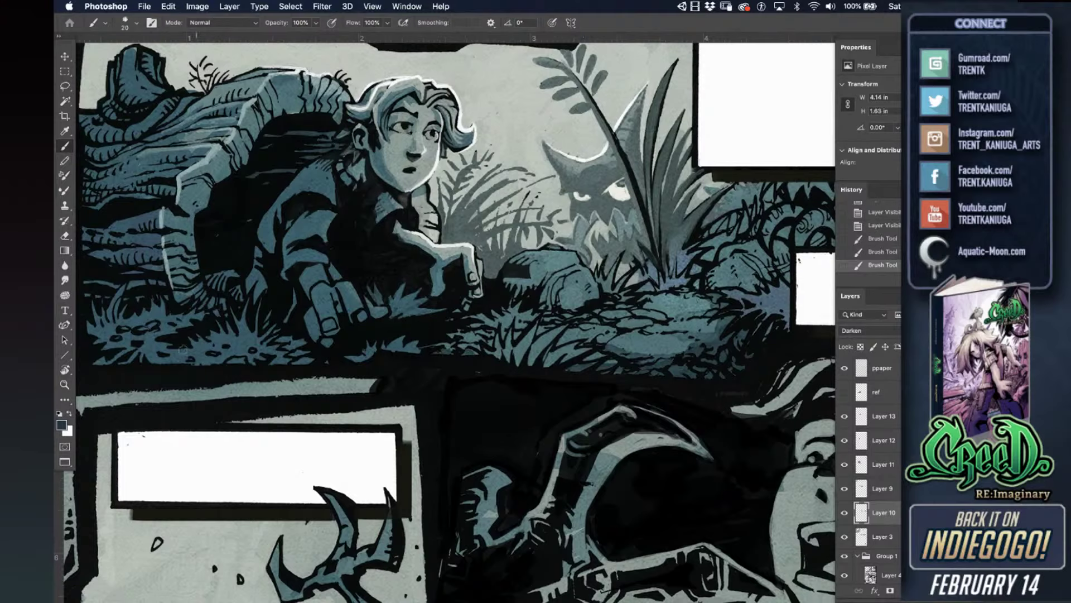
- Shade the grass beneath the log in the panel's lower-left corner, and undo the last brush stroke
mouse_move(168, 353)
left_mouse_down()
mouse_move(107, 360)
mouse_move(204, 352)
mouse_move(179, 348)
mouse_move(224, 363)
left_mouse_up()
key("bracketleft")
left_click_drag(273, 261, 428, 258)
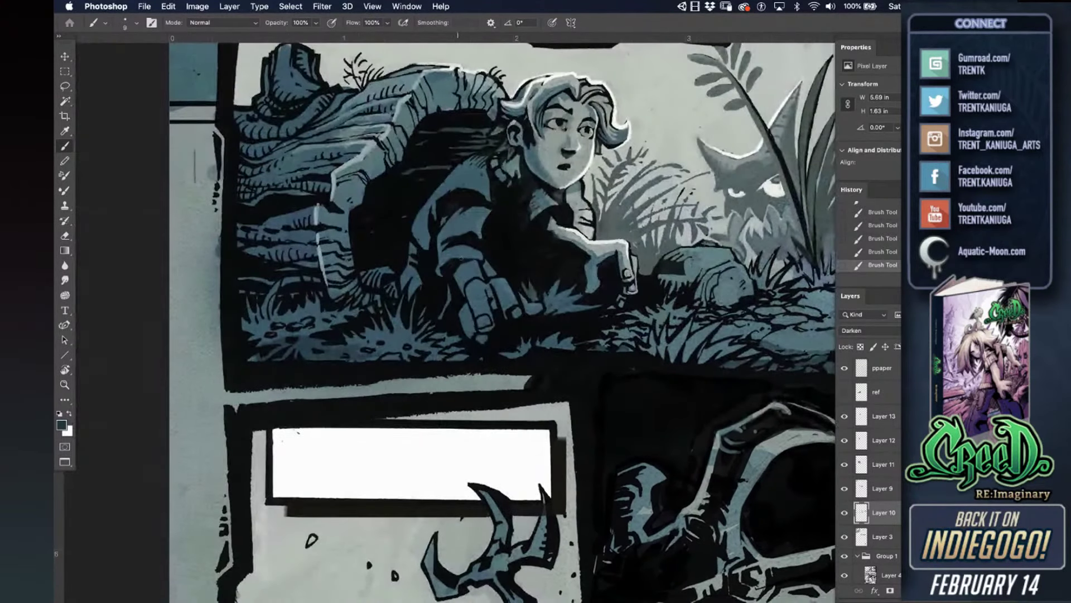
left_click(246, 326)
mouse_move(275, 288)
left_mouse_down()
mouse_move(250, 329)
mouse_move(253, 346)
left_mouse_up()
left_click(286, 333)
left_click(279, 347)
left_click(252, 360)
key("period")
left_click_drag(296, 286, 277, 279)
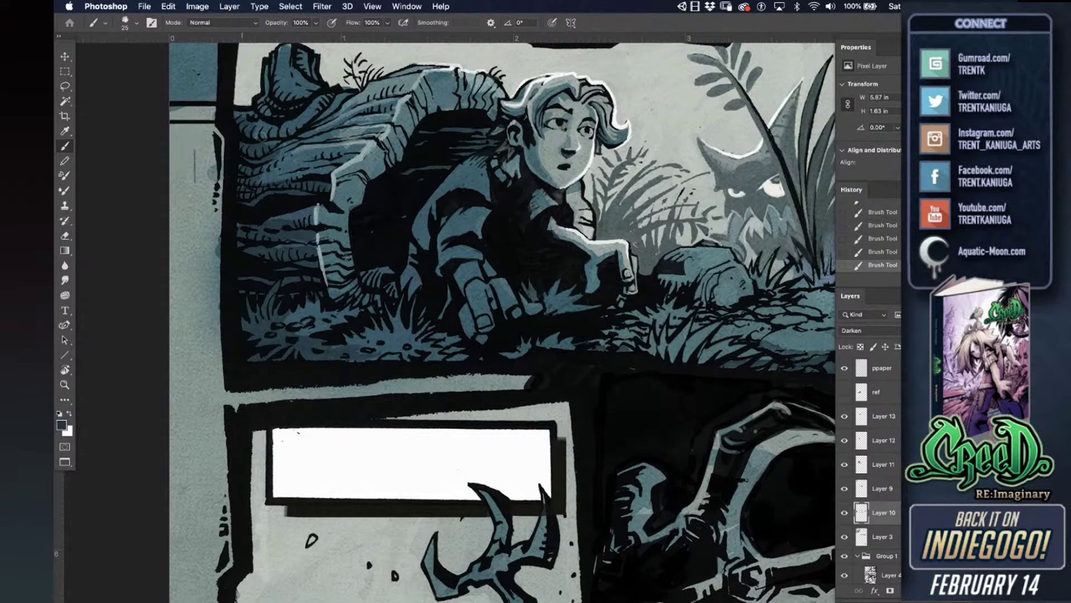
left_click_drag(627, 287, 578, 286)
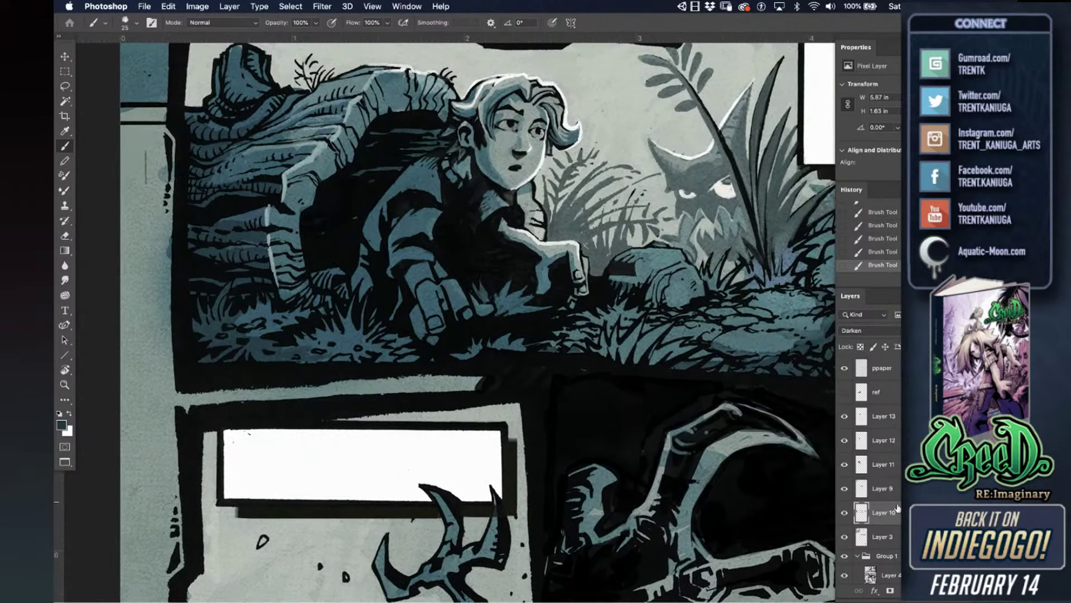
key("ctrl+z")
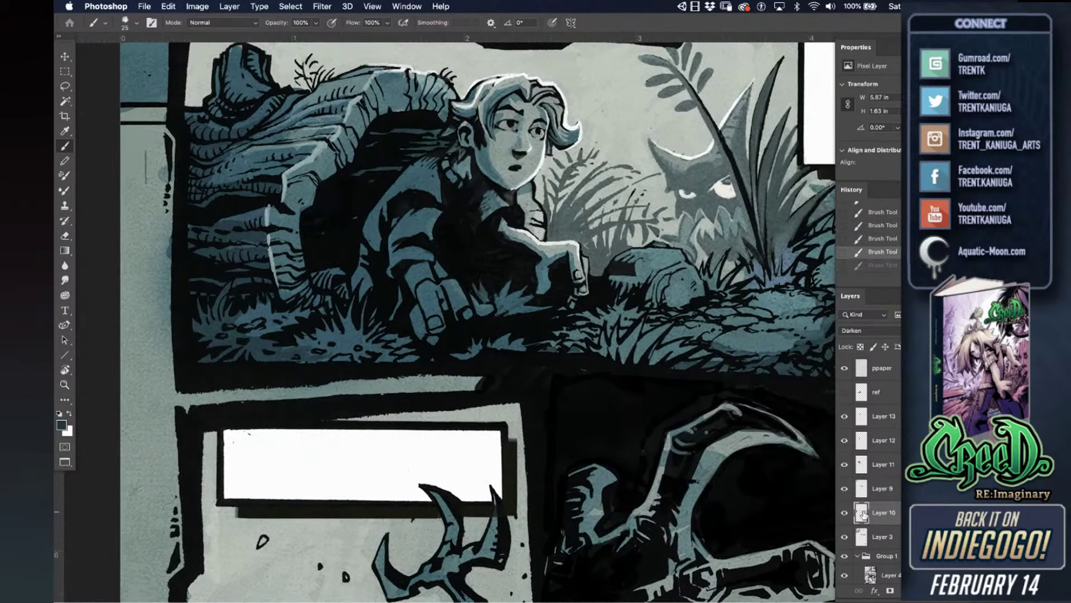
- Make Layer 12 active and darken the rock beside the boy's bent hand and the ground around it
left_click(864, 421)
left_click(864, 440)
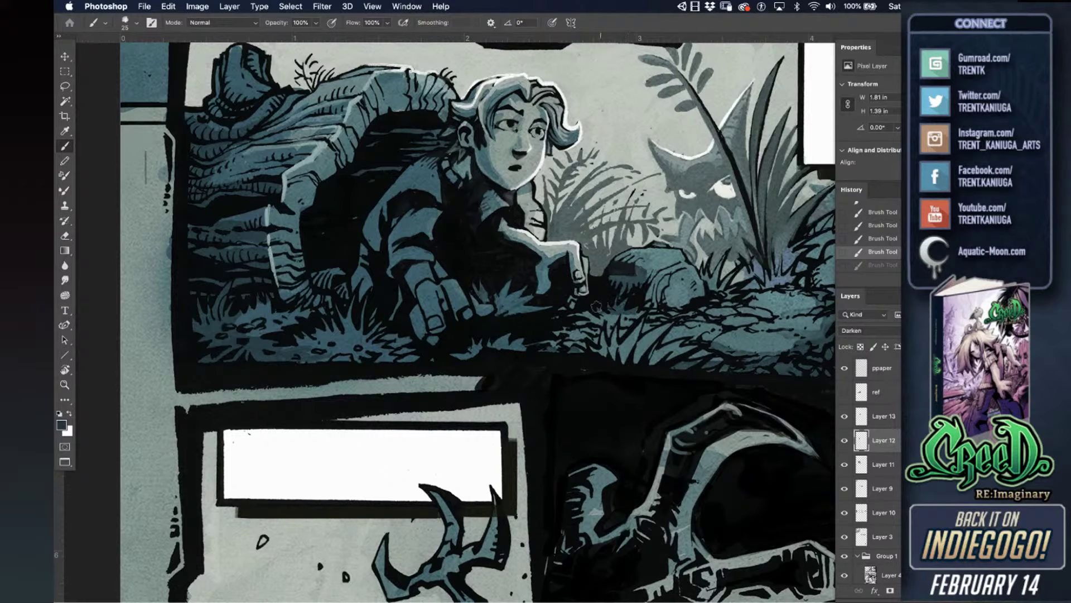
mouse_move(656, 294)
left_mouse_down()
mouse_move(663, 284)
mouse_move(661, 305)
mouse_move(684, 278)
mouse_move(698, 293)
left_mouse_up()
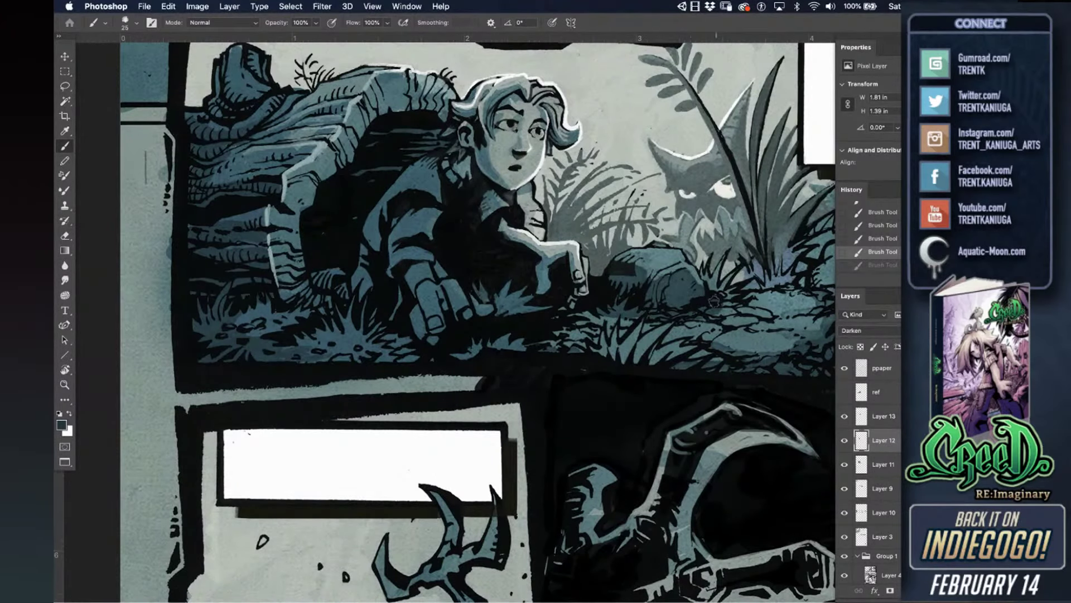
left_click_drag(711, 332, 519, 326)
left_click_drag(666, 317, 500, 319)
mouse_move(463, 283)
left_mouse_down()
mouse_move(488, 260)
mouse_move(396, 279)
mouse_move(441, 293)
mouse_move(356, 300)
mouse_move(441, 304)
mouse_move(472, 324)
left_mouse_up()
key("super+z")
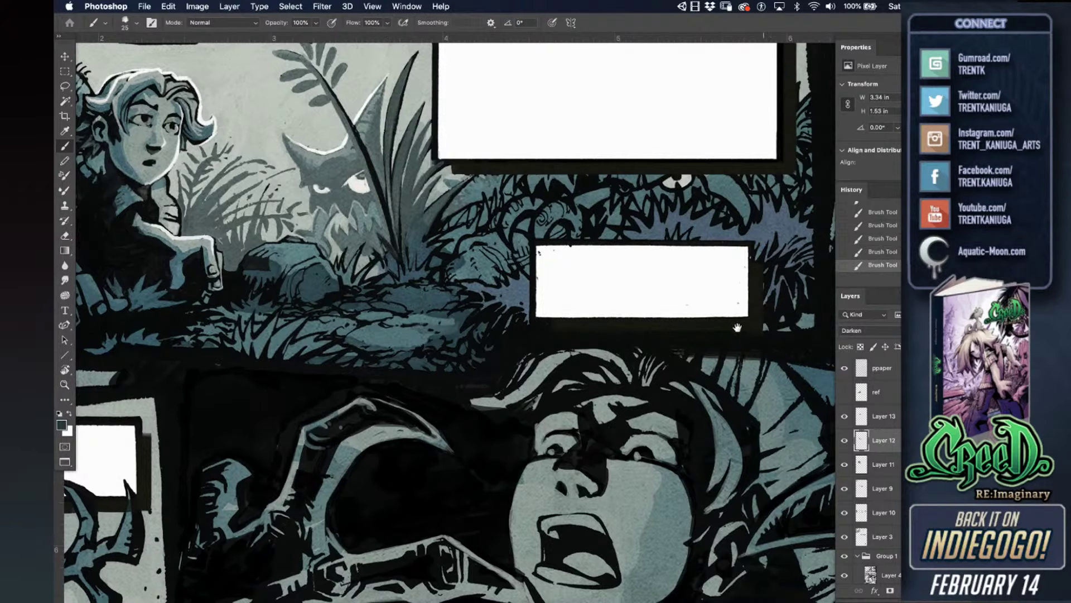
- Darken the foliage at the panel's far right end, around the white caption boxes, enlarging the brush to 15 px
left_click_drag(737, 326, 704, 329)
mouse_move(770, 284)
left_mouse_down()
mouse_move(770, 329)
mouse_move(776, 253)
mouse_move(737, 270)
mouse_move(777, 227)
mouse_move(771, 210)
mouse_move(723, 235)
mouse_move(732, 203)
mouse_move(741, 224)
mouse_move(726, 237)
mouse_move(664, 239)
left_mouse_up()
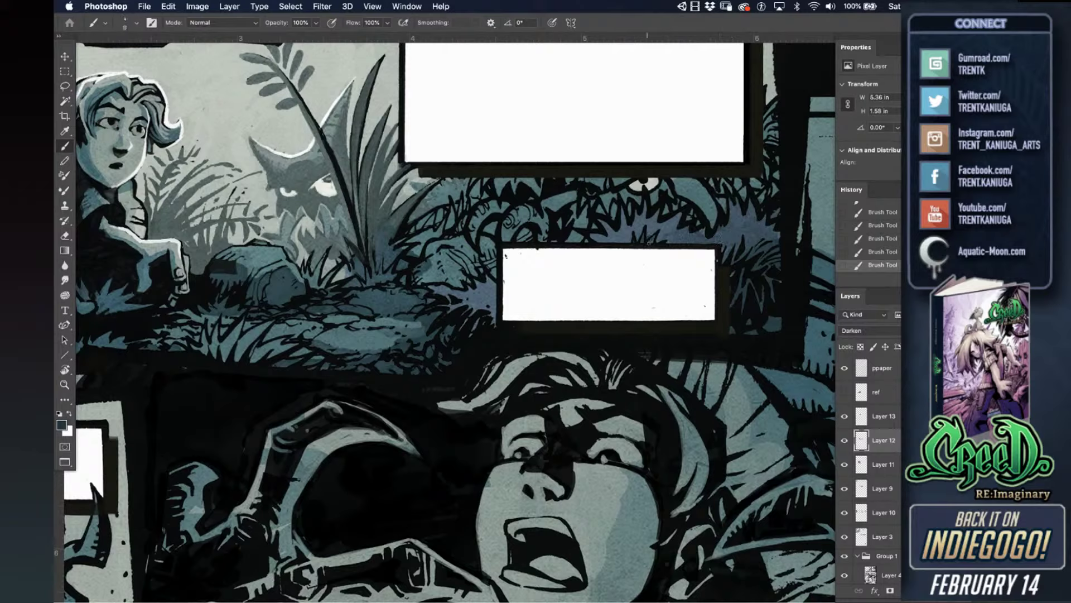
key("bracketright")
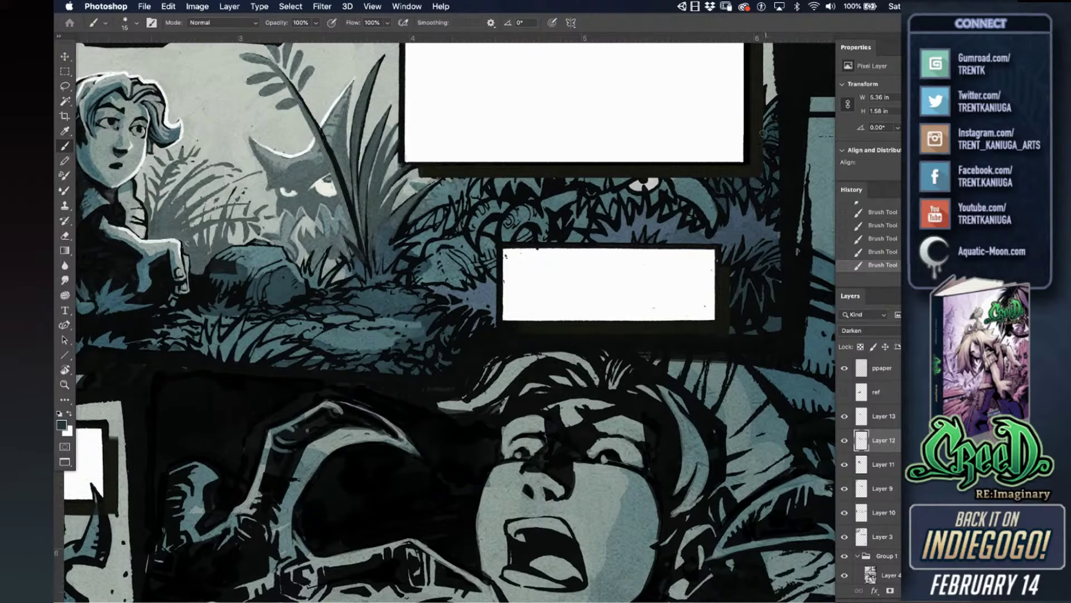
left_click_drag(685, 177, 711, 206)
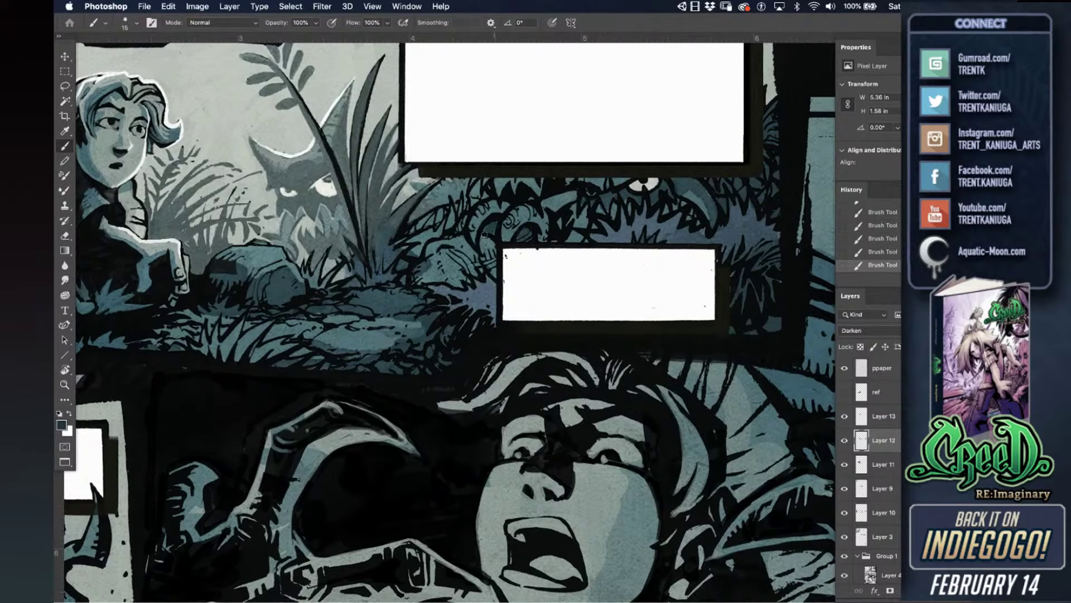
- Shade the small rock, grass and curling leaves beside and above the lower caption box
left_click_drag(494, 242, 490, 272)
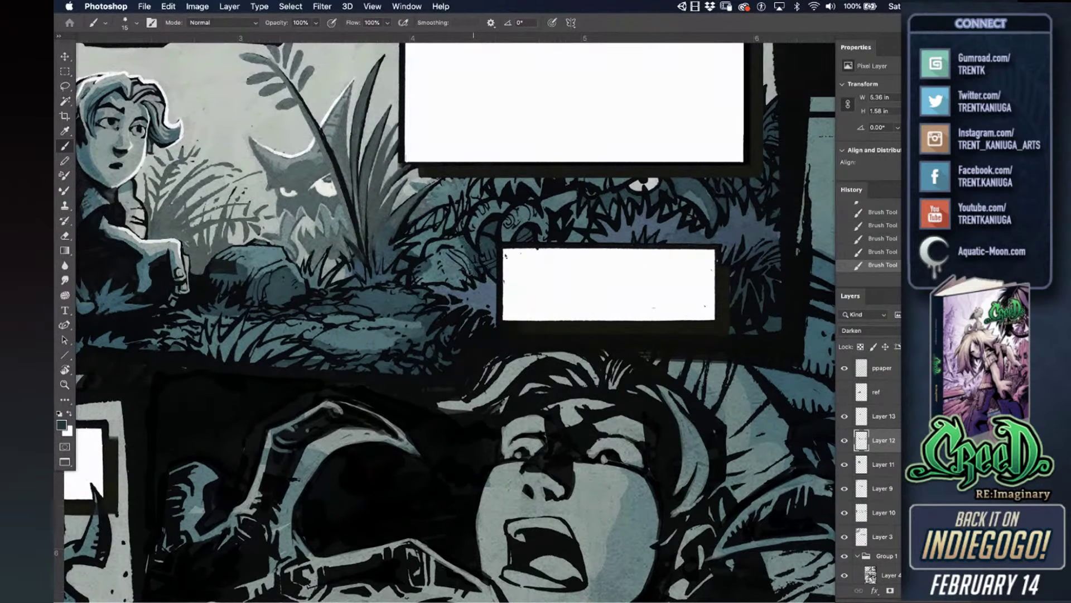
left_click_drag(465, 271, 449, 279)
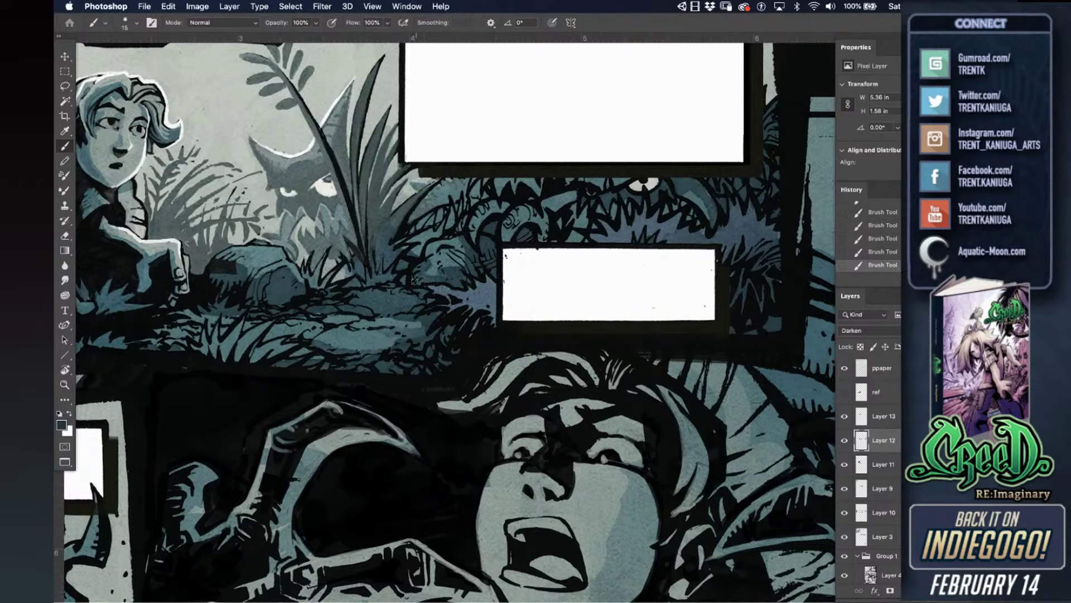
left_click_drag(455, 262, 442, 276)
left_click_drag(562, 221, 585, 224)
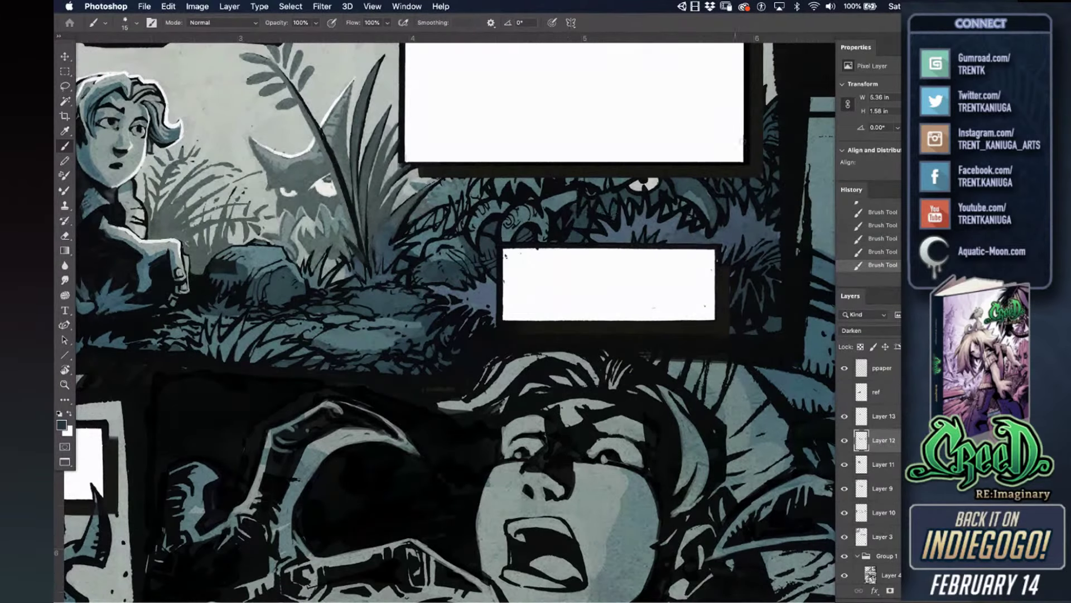
left_click_drag(564, 289, 573, 299)
left_click_drag(467, 155, 491, 224)
left_click_drag(556, 243, 565, 243)
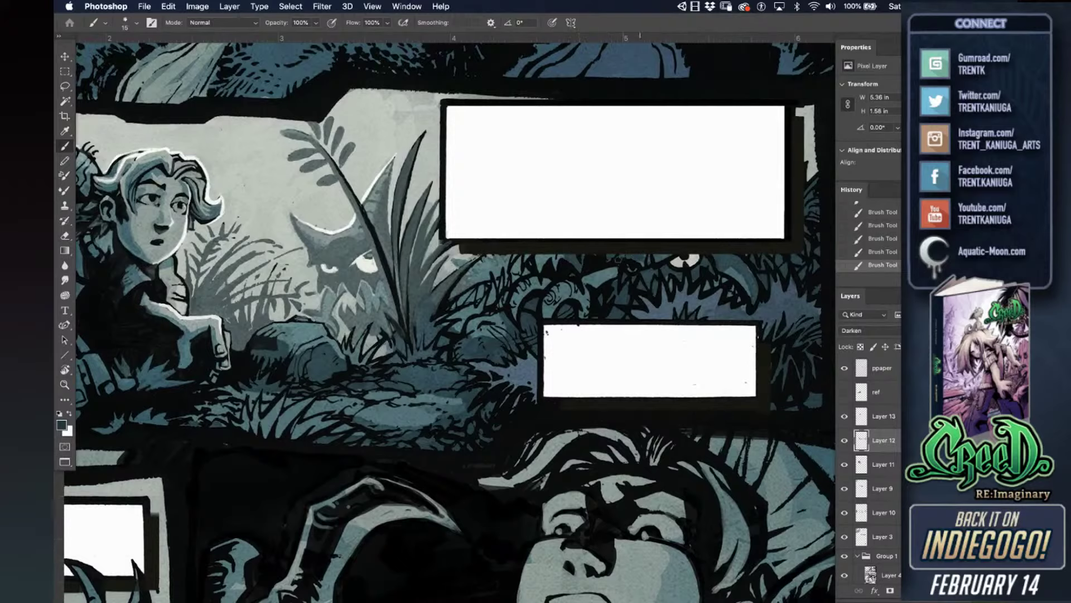
- Review the page as a whole, make the bottom layer of Group 1 active, and toggle its visibility to check its contents
left_click_drag(577, 420, 504, 346)
left_click_drag(446, 401, 590, 409)
key("super+minus")
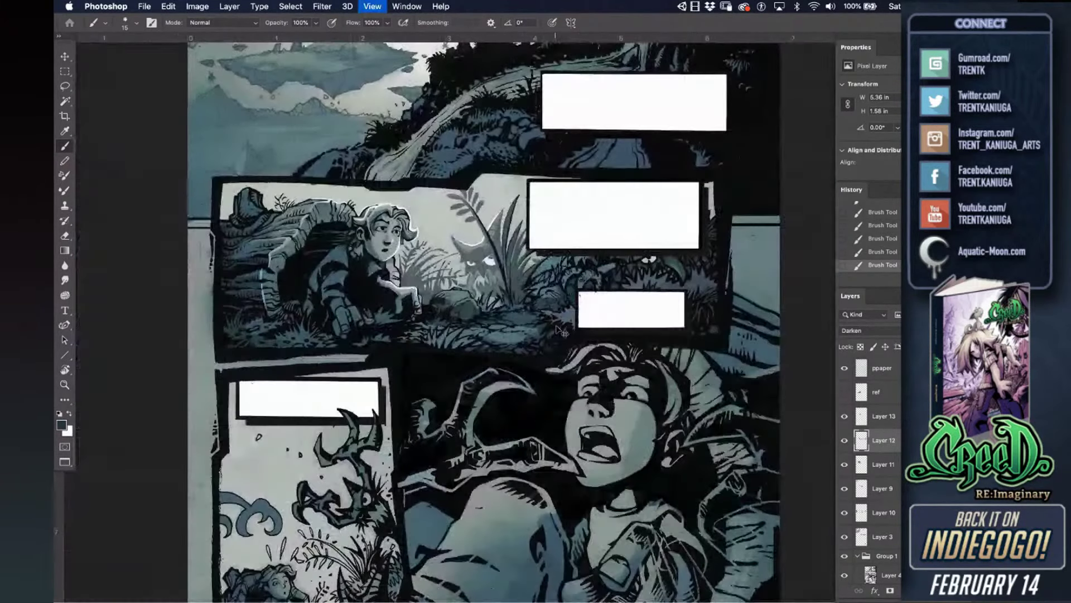
key("super+minus")
scroll(564, 335, "up", 1)
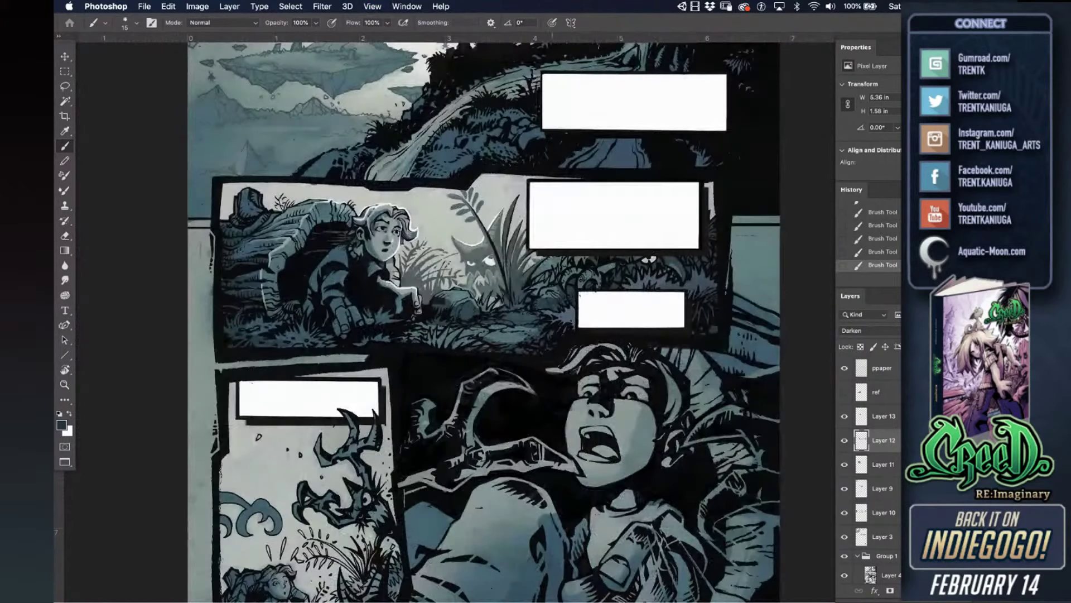
scroll(884, 535, "down", 5)
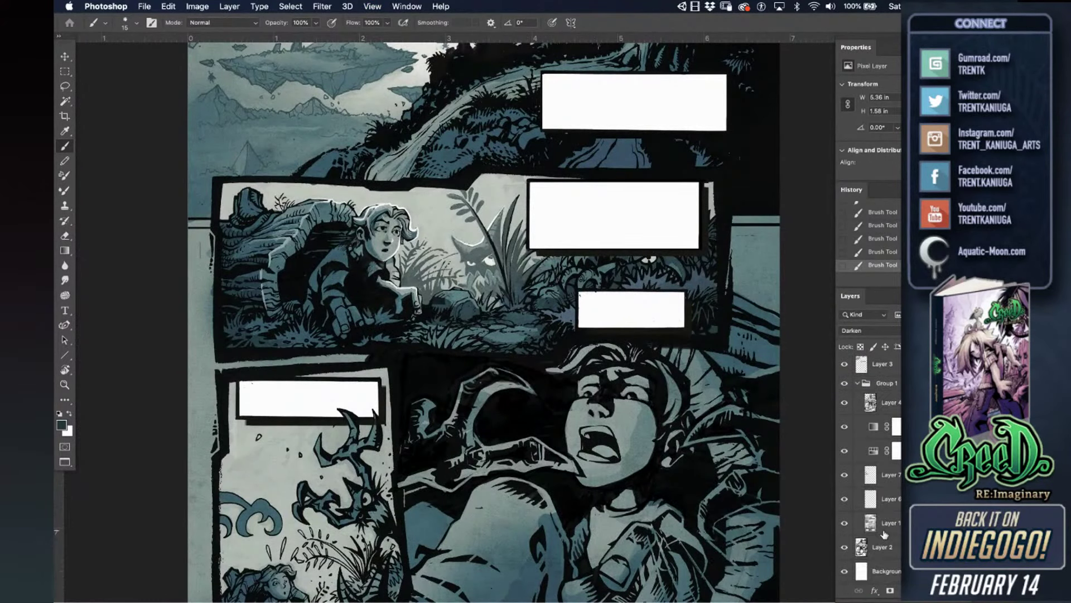
left_click(869, 533)
left_click(847, 529)
left_click(848, 529)
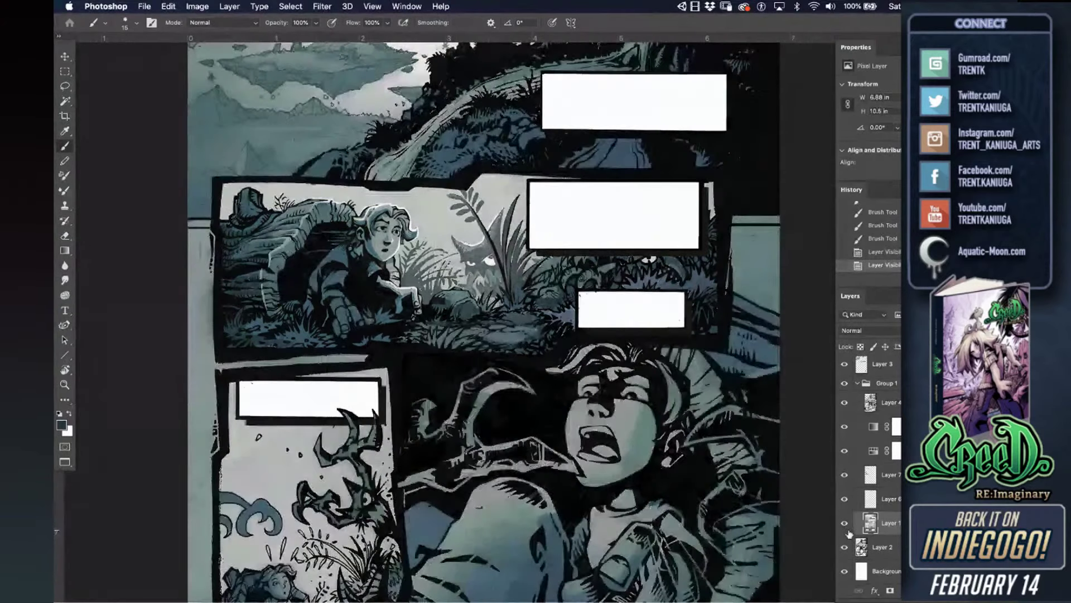
- Select the pale sky behind the boy in the second panel with the Magic Wand
left_click(65, 101)
left_click(433, 216)
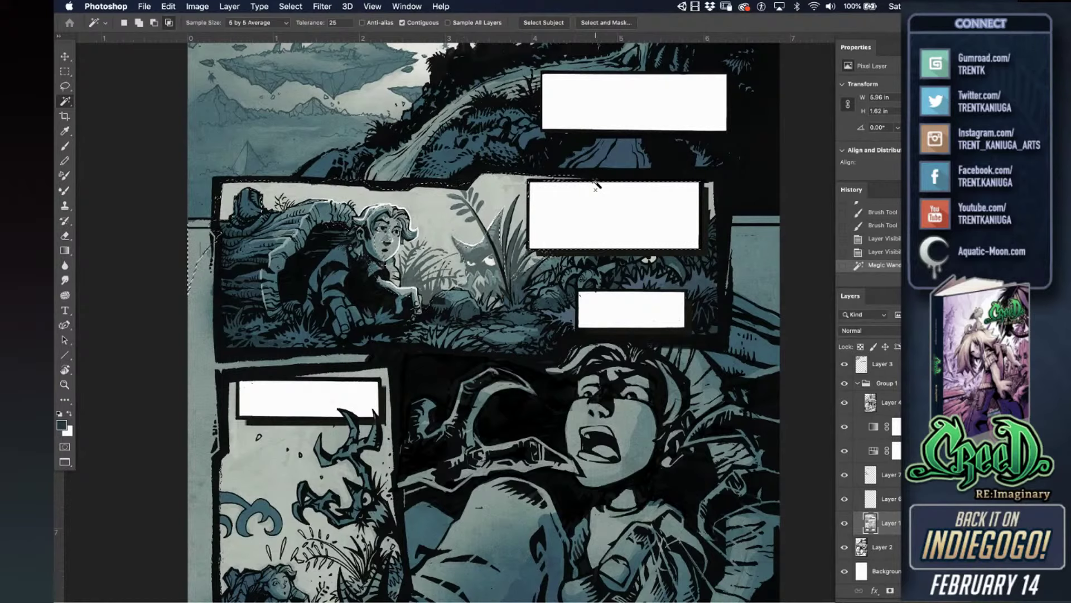
key("super+h")
key("super+equal")
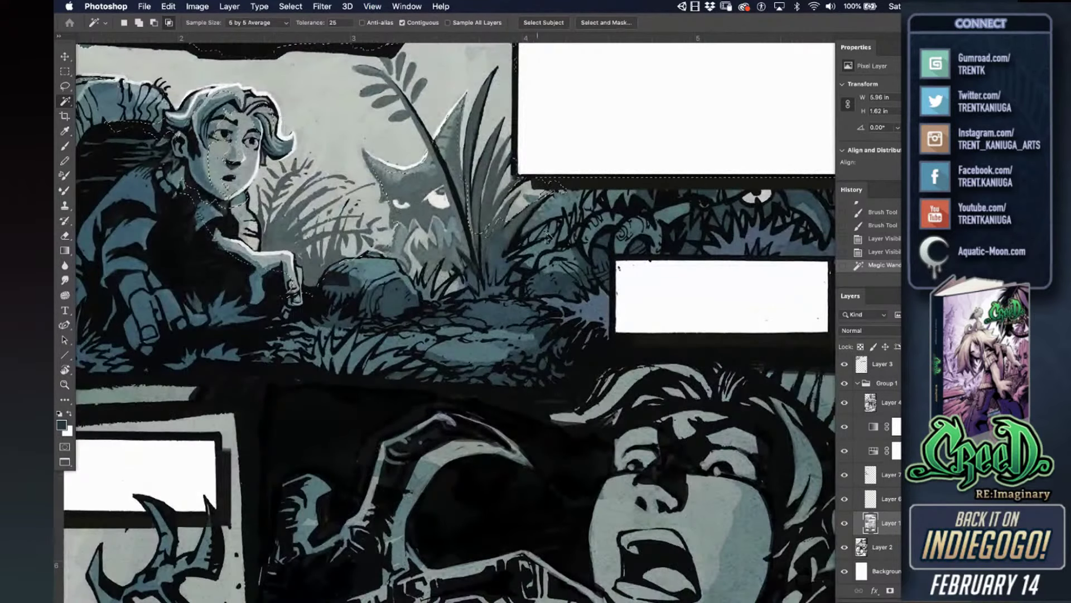
left_click_drag(649, 347, 761, 470)
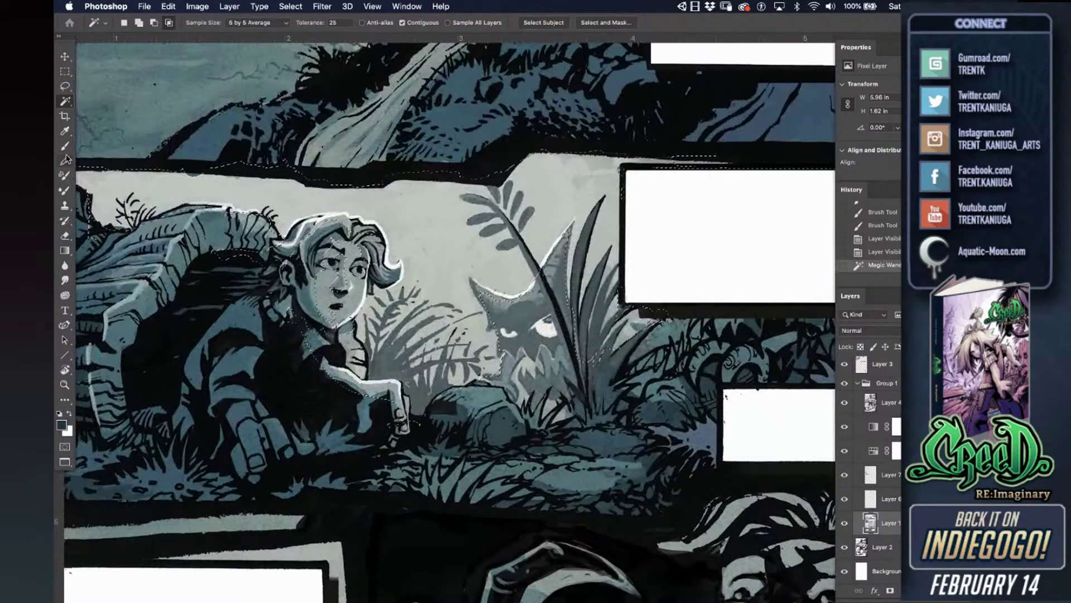
- Switch to the Brush tool and choose a very large, soft brush preset
key("b")
right_click(577, 297)
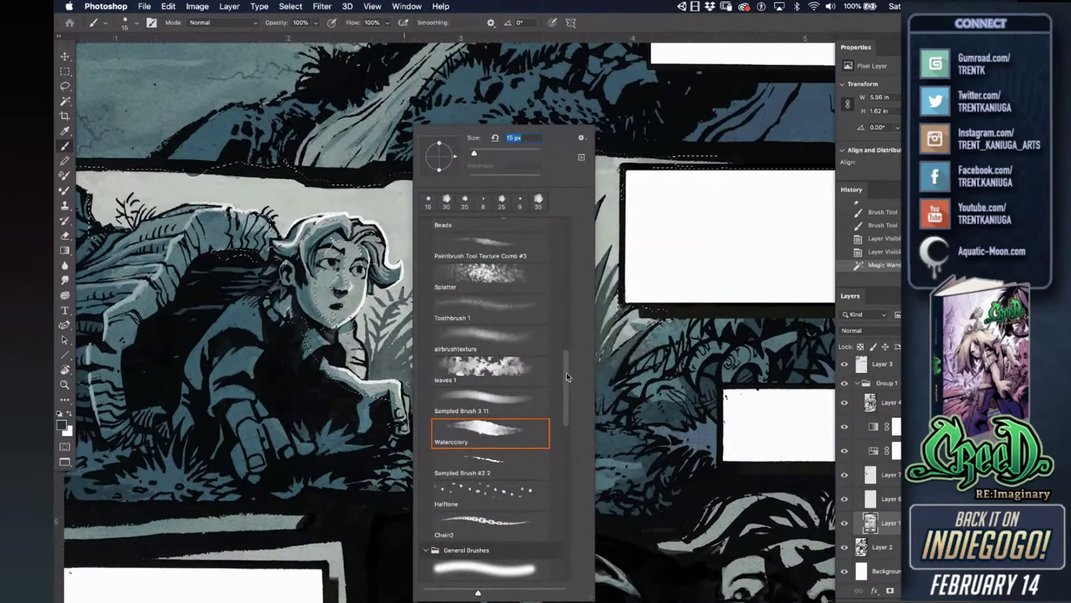
scroll(491, 335, "up", 6)
left_click(491, 328)
- Try a large soft dab of dark blue and one of white over the selected sky, undoing each
left_click(406, 296)
key("super+z")
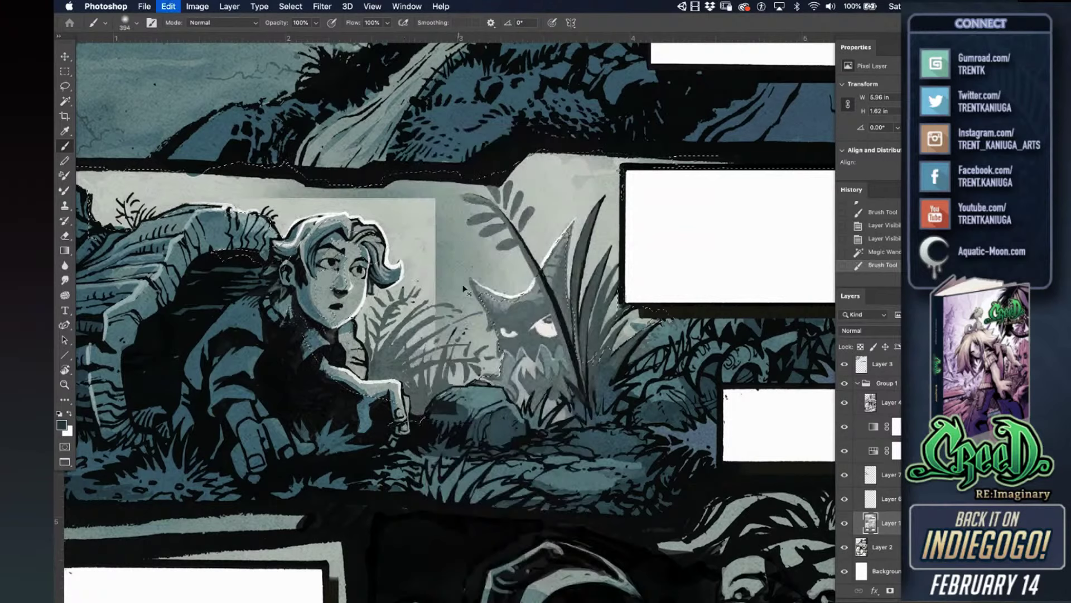
key("x")
left_click(404, 262)
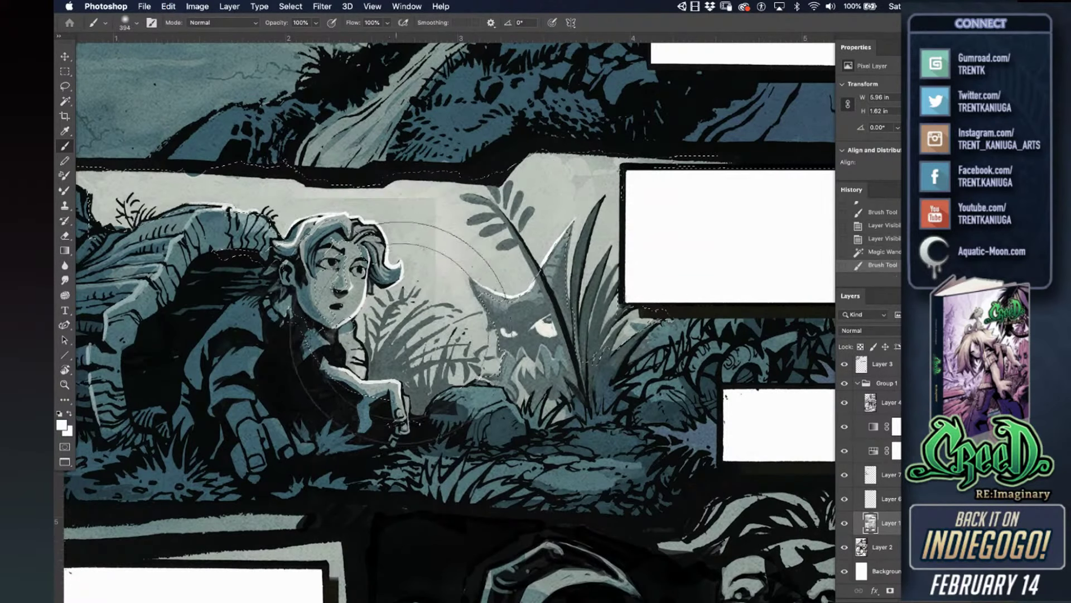
key("super+z")
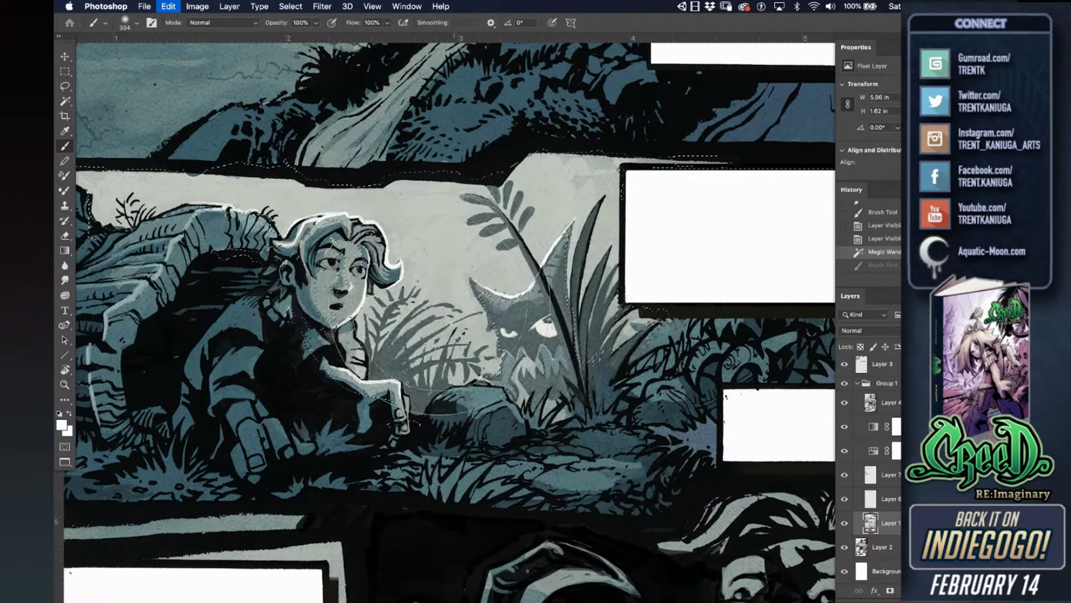
- Subtract the boy's face and the area around his arm from the sky selection with the Lasso
left_click(65, 86)
key("alt")
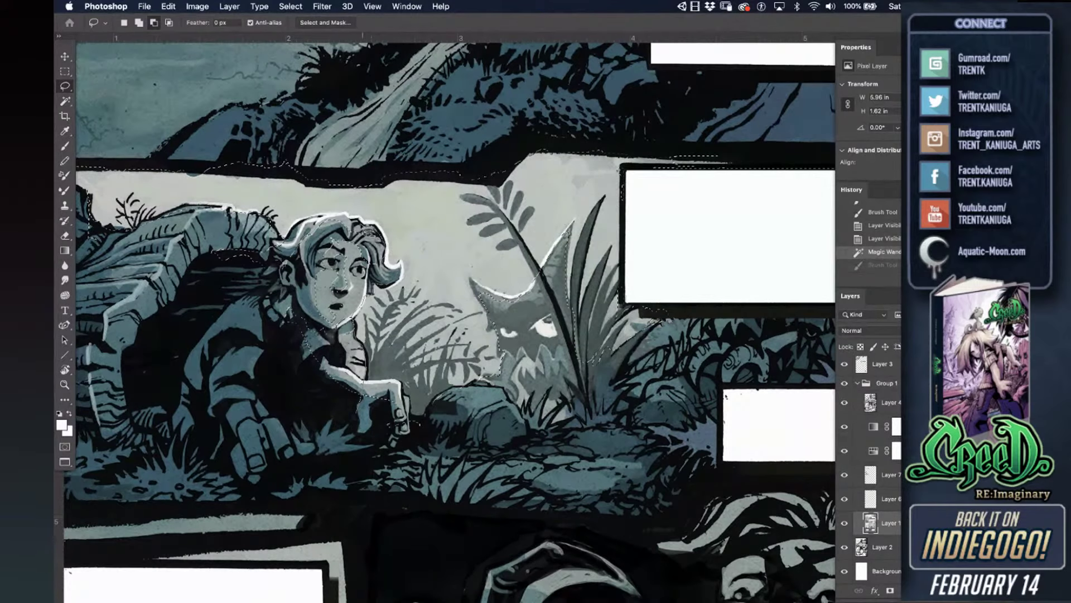
mouse_move(306, 229)
left_mouse_down()
mouse_move(279, 246)
mouse_move(240, 315)
mouse_move(385, 453)
mouse_move(362, 335)
left_mouse_up()
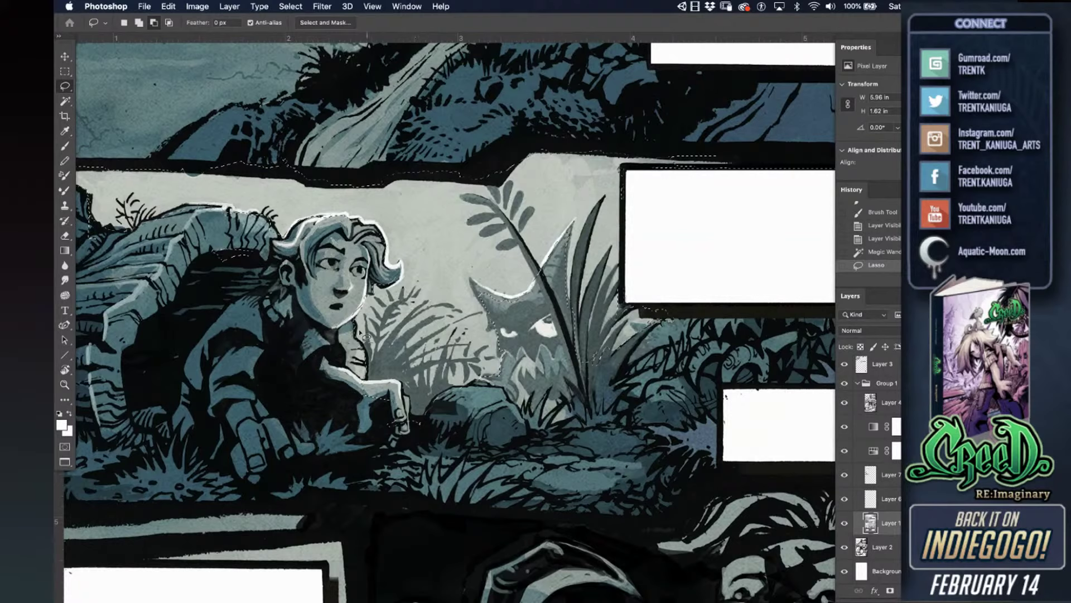
left_click_drag(414, 458, 363, 341)
- Create a new layer above Layer 13 in Color Dodge mode and enlarge the soft brush to 800 px
left_click(65, 146)
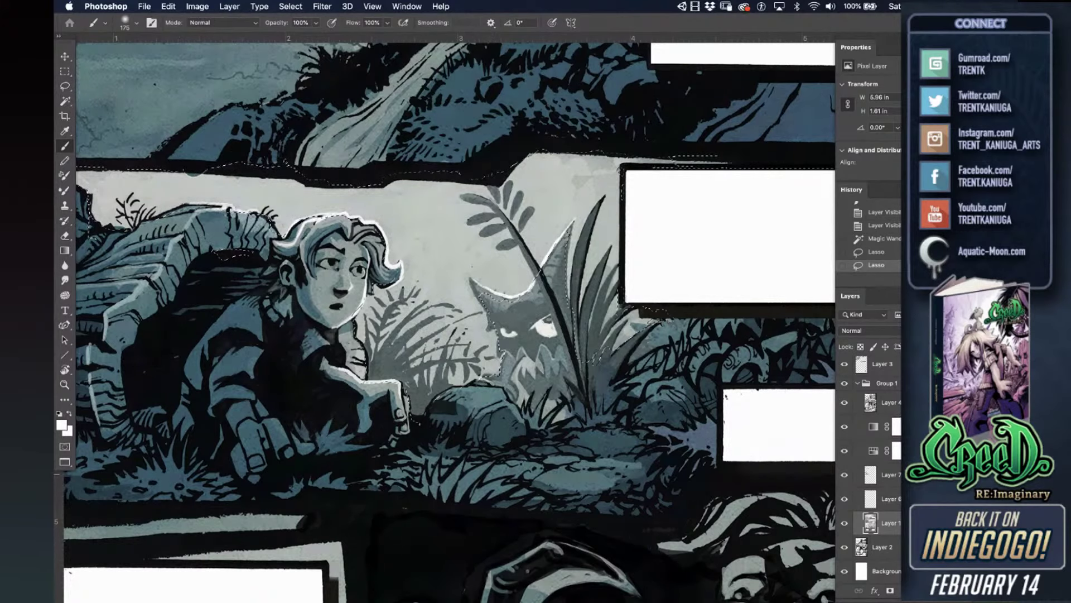
scroll(881, 426, "up", 5)
left_click(868, 427)
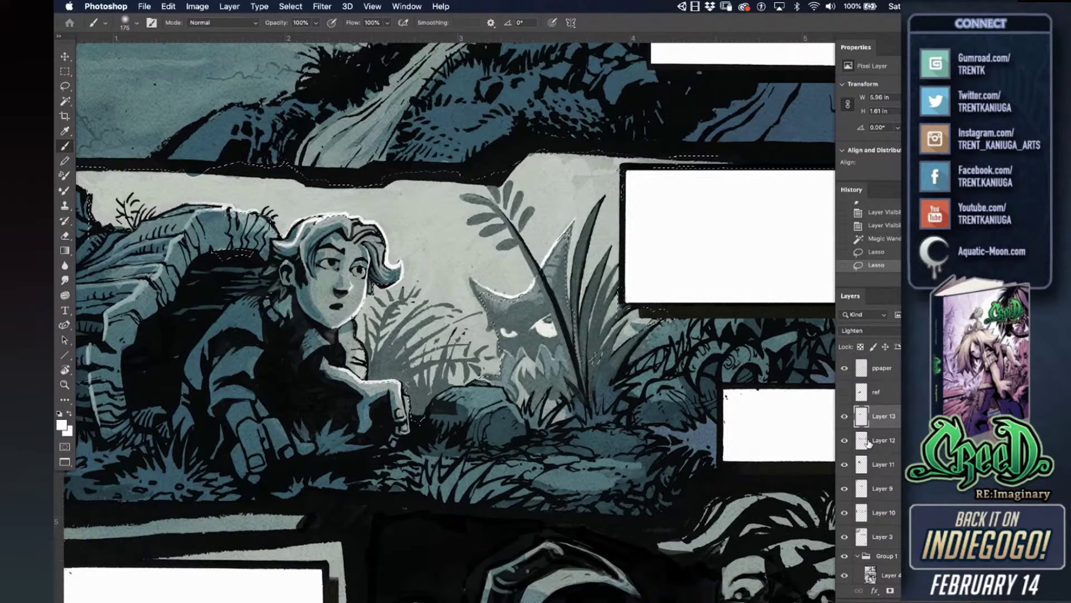
key("super+shift+n")
key("Return")
key("bracketright")
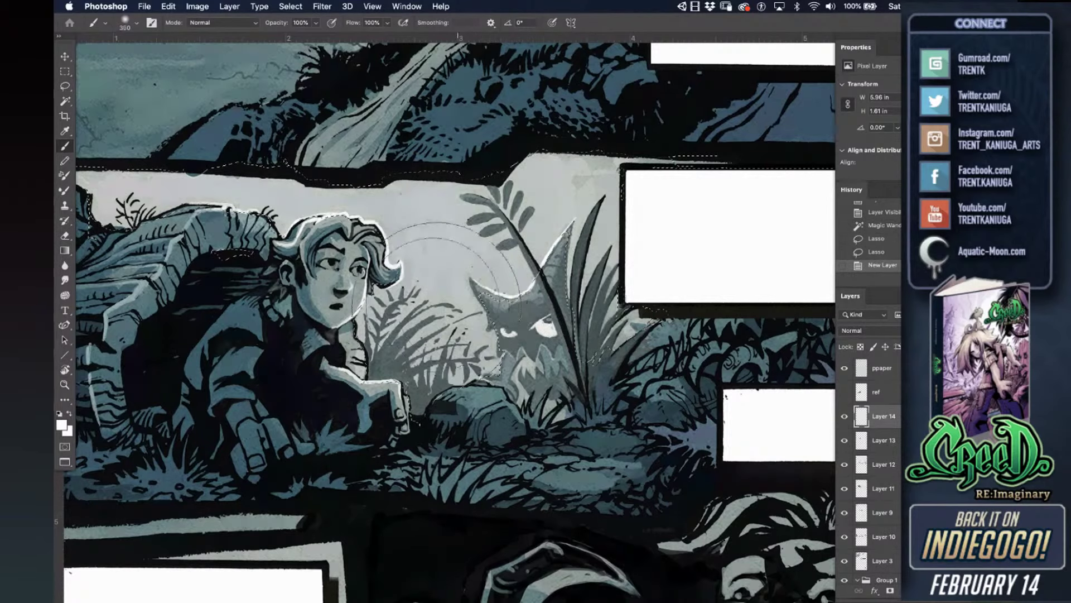
key("bracketright")
key("bracketright")
key("bracketright")
key("bracketright")
key("bracketright")
key("bracketright")
key("bracketright")
key("bracketright")
key("bracketright")
key("bracketright")
key("bracketright")
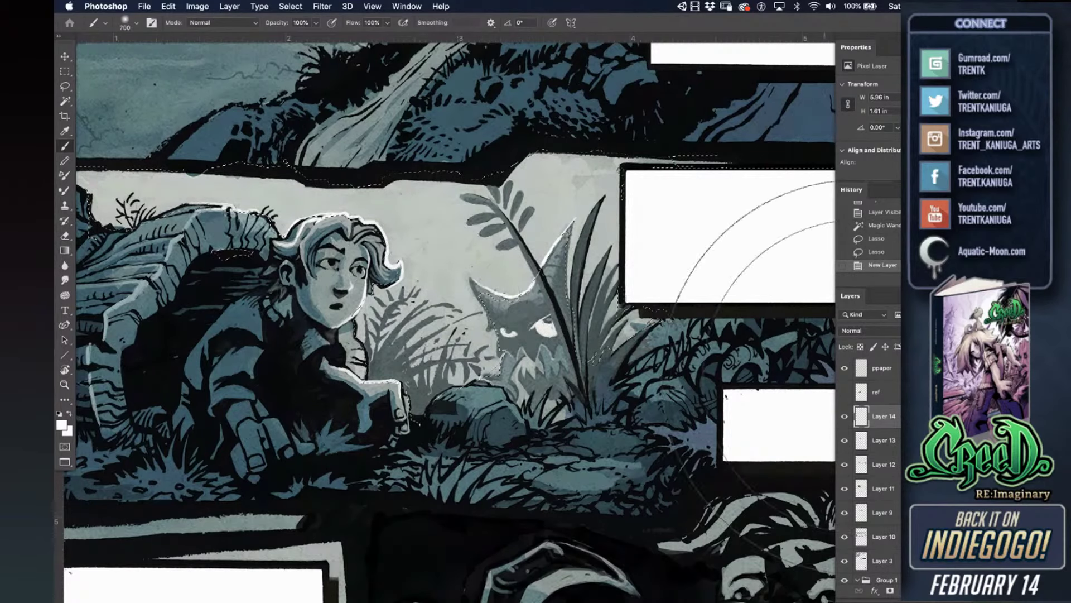
left_click(862, 330)
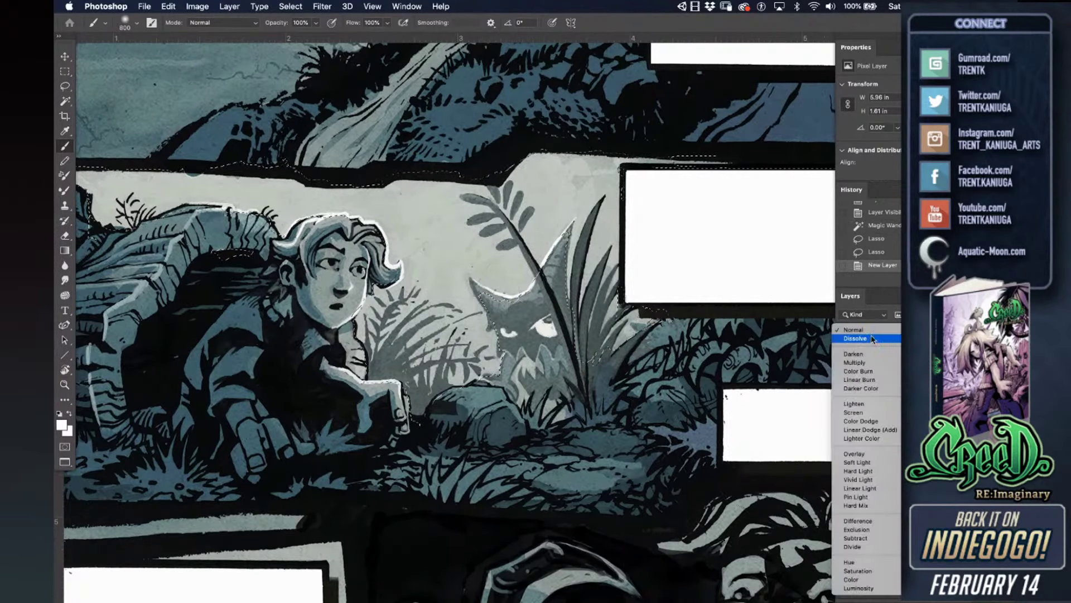
left_click(861, 420)
- Try a white glow dab beside the boy, sample a dark blue from the artwork, try that too, and undo both dabs
left_click(379, 290)
key("super+z")
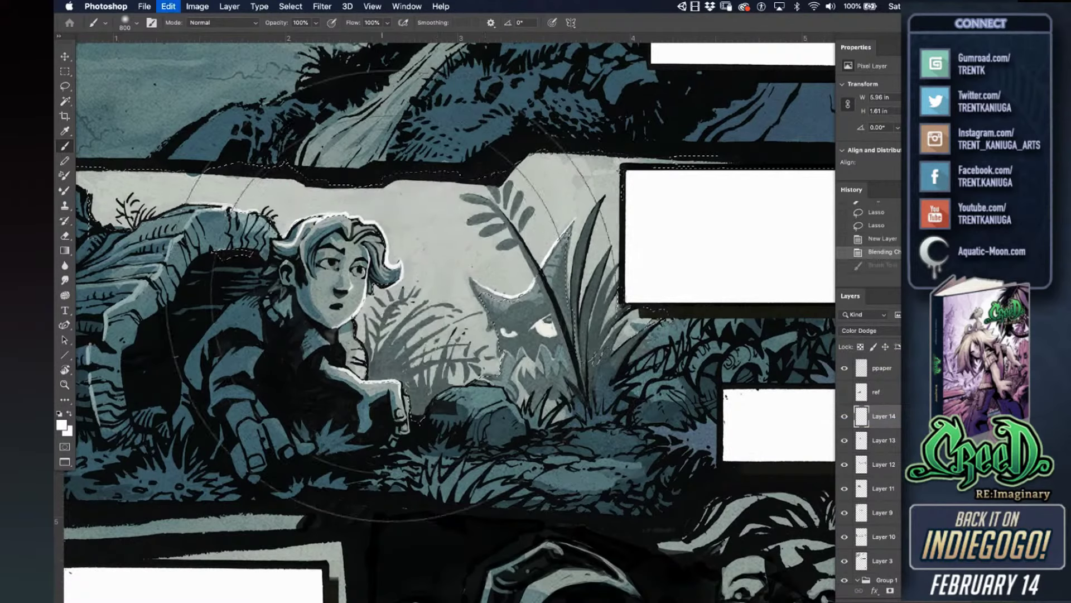
key("bracketleft")
key("bracketleft")
key("bracketleft")
key("bracketleft")
key("bracketleft")
left_click(472, 147, "alt")
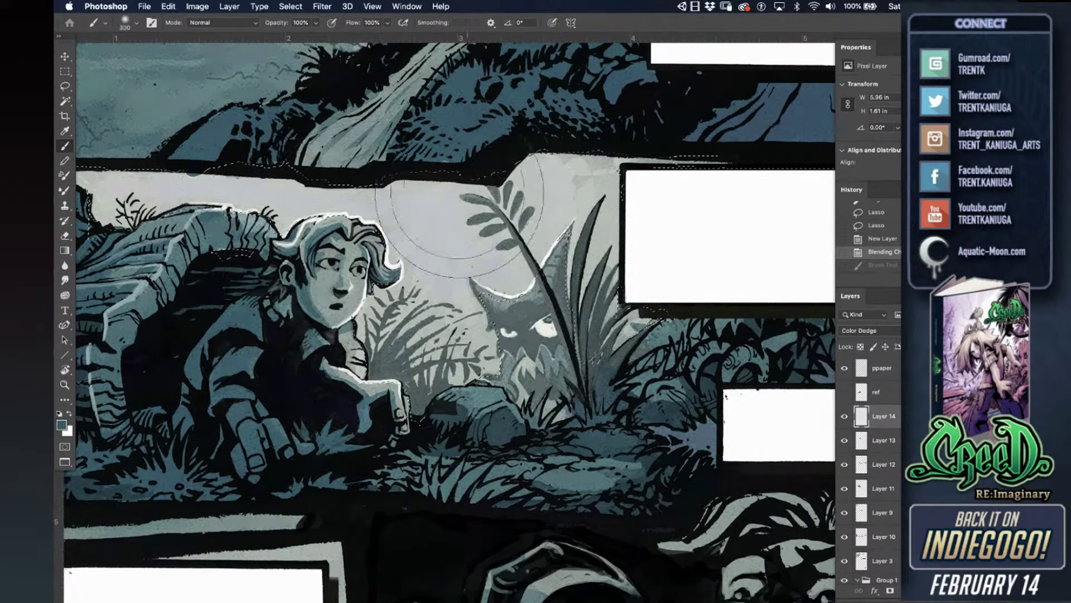
left_click(380, 280)
key("super+z")
- Dab a soft blue glow over the selected sky and grasses just beside the boy's face
key("bracketright")
key("bracketright")
key("bracketright")
key("bracketright")
key("bracketright")
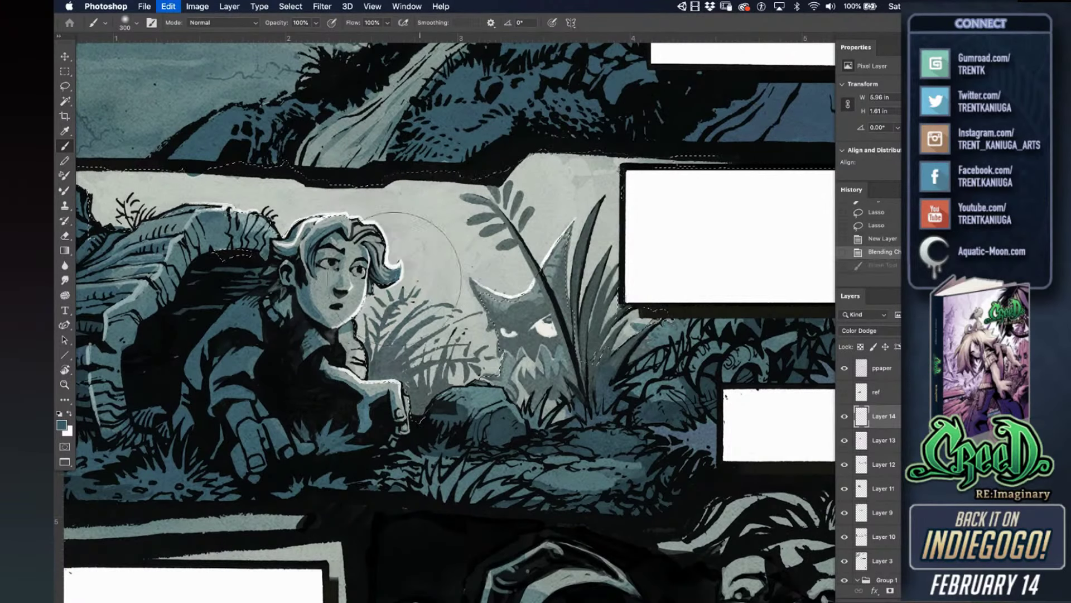
left_click(421, 293)
left_click(418, 296)
key("bracketleft")
key("bracketleft")
key("bracketleft")
key("bracketleft")
key("bracketleft")
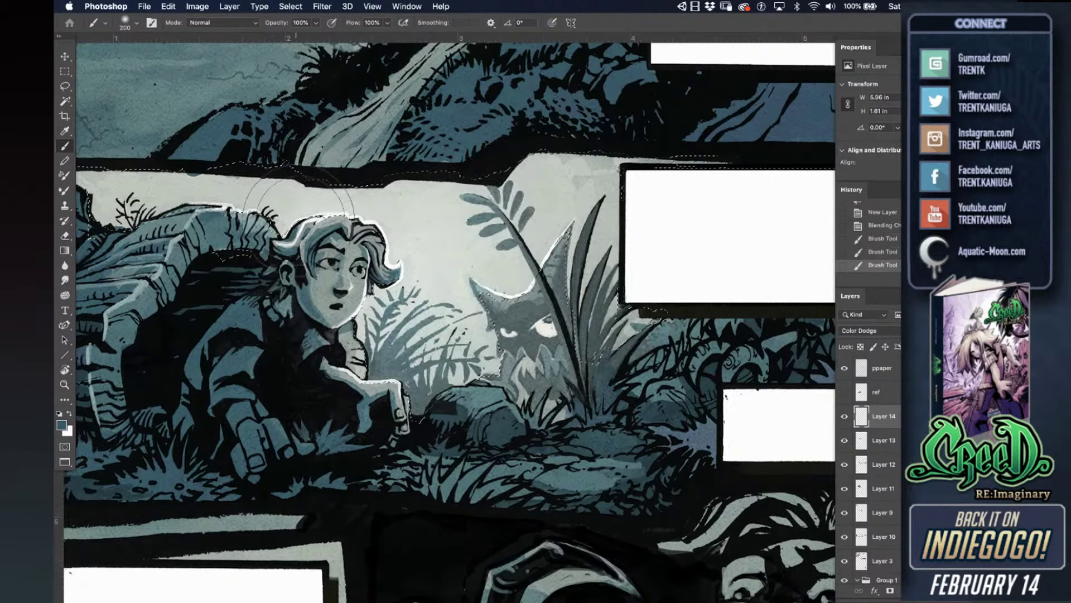
- Extend the glow across the sky near the creature and behind the boy's head with a 400 px brush, and clear the selection
key("bracketright")
left_click(474, 257)
left_click(478, 261)
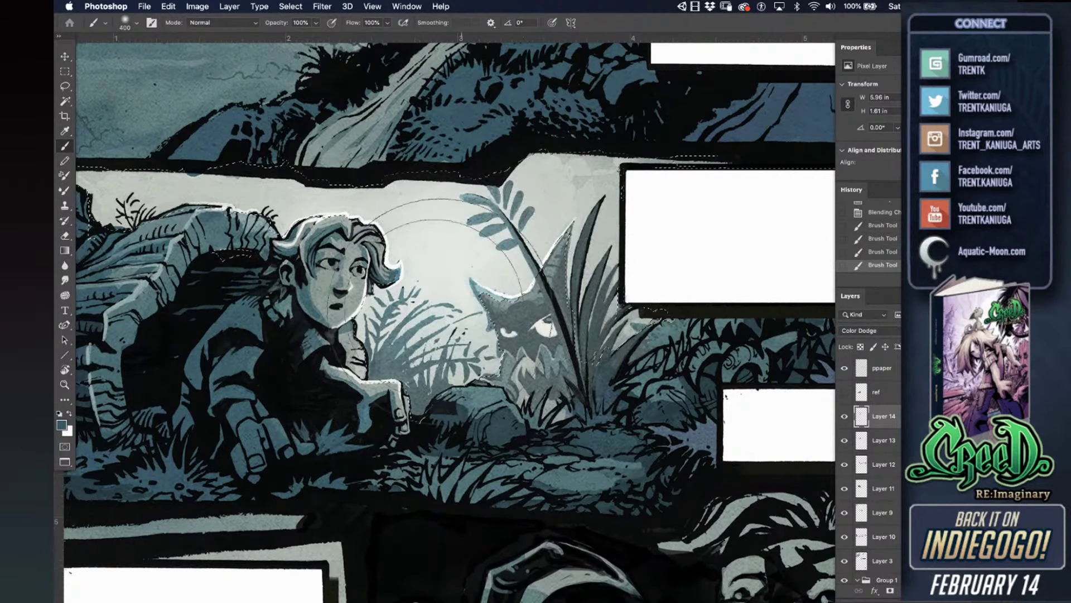
left_click(275, 245)
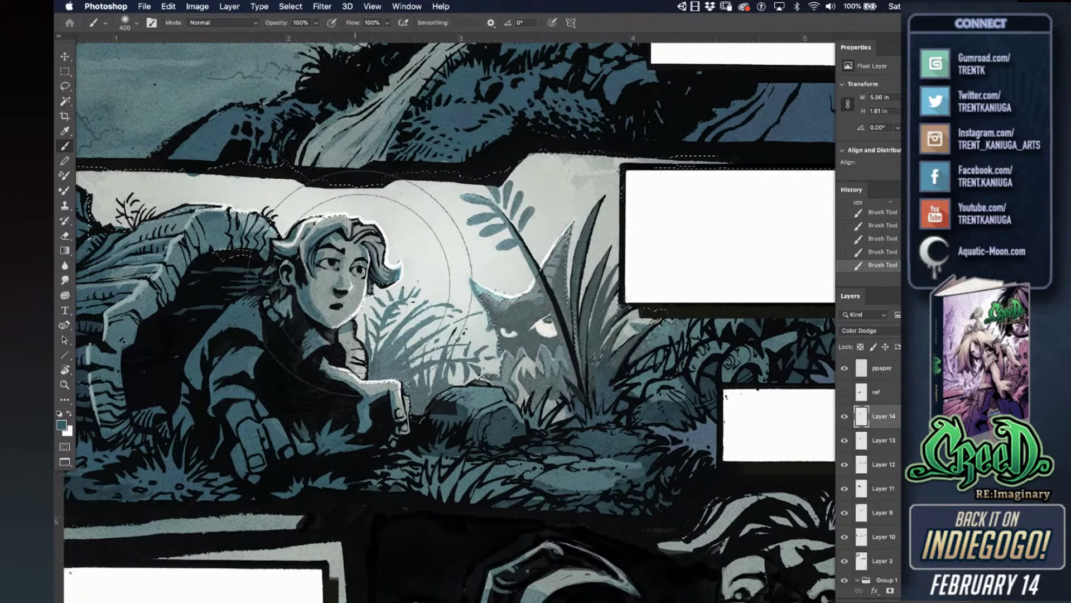
left_click(386, 256)
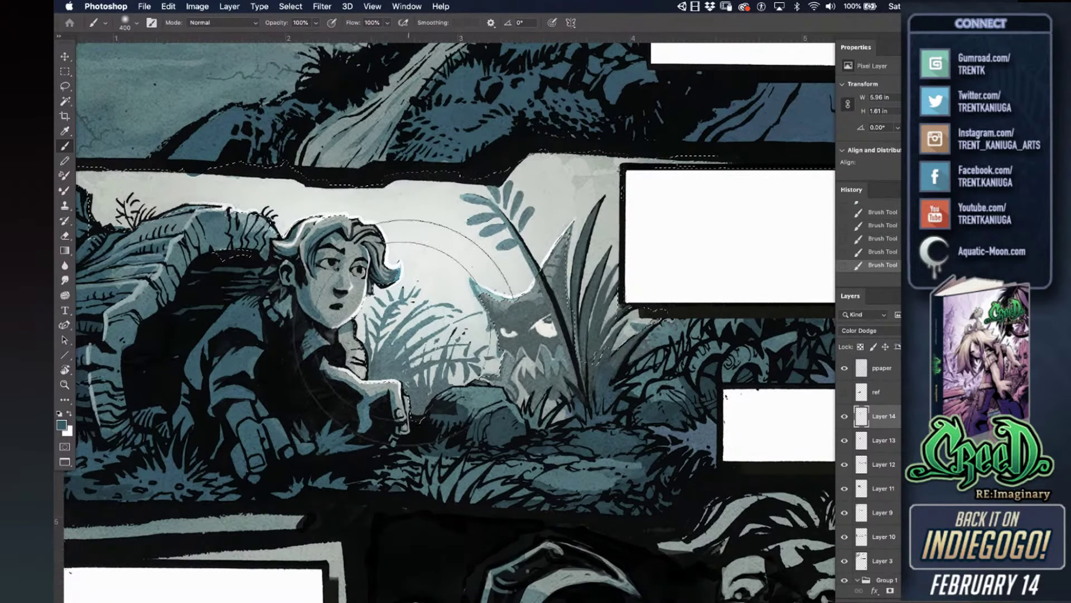
key("super+minus")
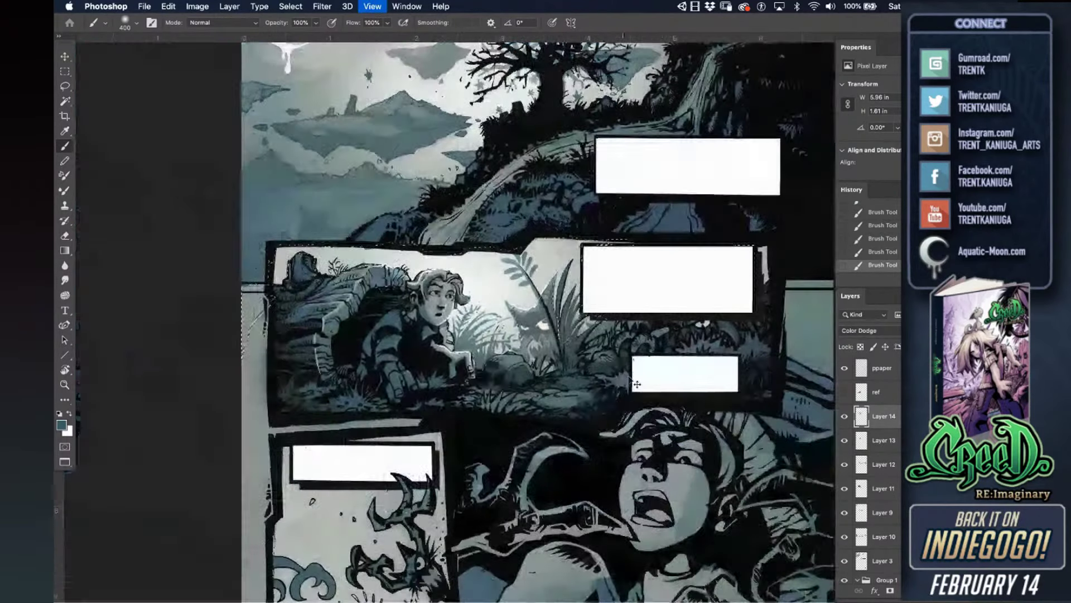
key("super+d")
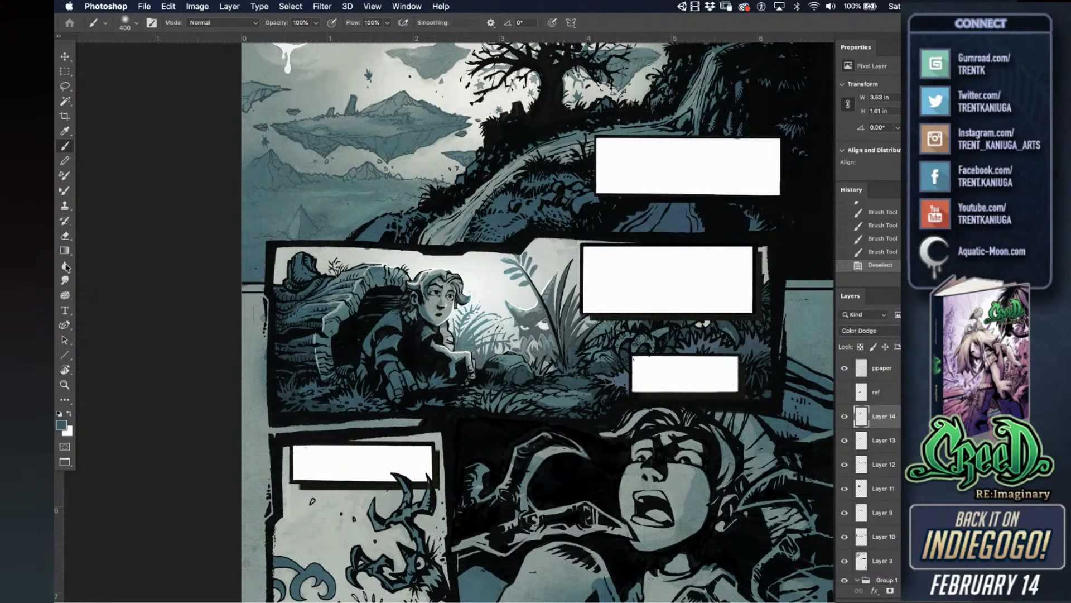
- Smudge the glow outward over the creature, rocks, tall plants, the boy's arm and the log with a 150 px textured brush
left_click(65, 280)
left_click_drag(530, 291, 529, 309)
mouse_move(525, 307)
left_mouse_down()
mouse_move(520, 318)
mouse_move(533, 322)
left_mouse_up()
left_click_drag(535, 313, 528, 347)
key("bracketright")
key("bracketright")
left_click_drag(491, 382, 523, 386)
left_click_drag(533, 273, 558, 254)
left_click_drag(466, 333, 438, 357)
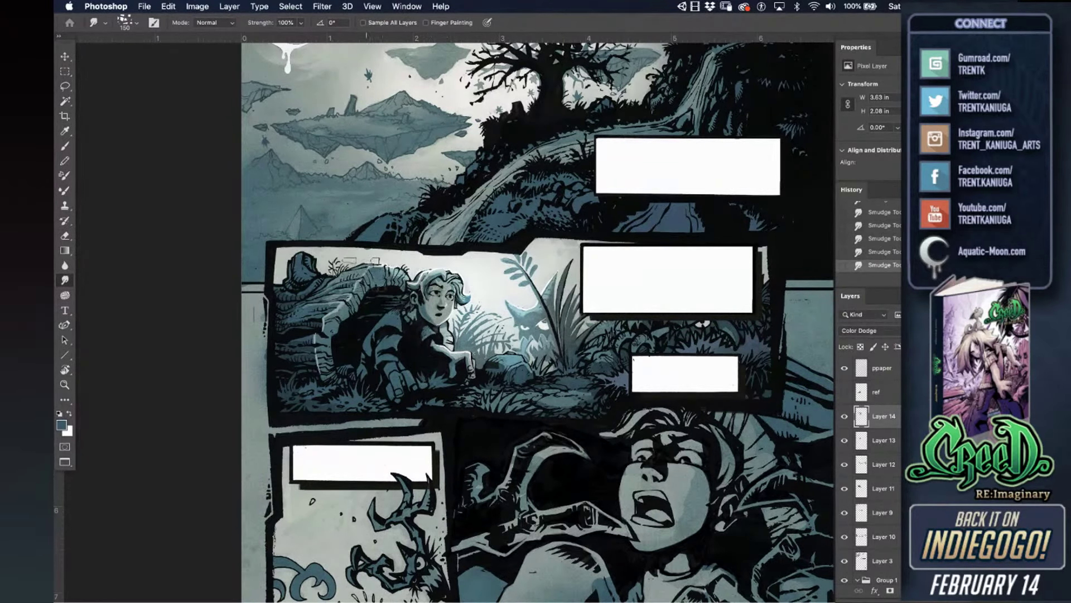
left_click_drag(340, 266, 276, 298)
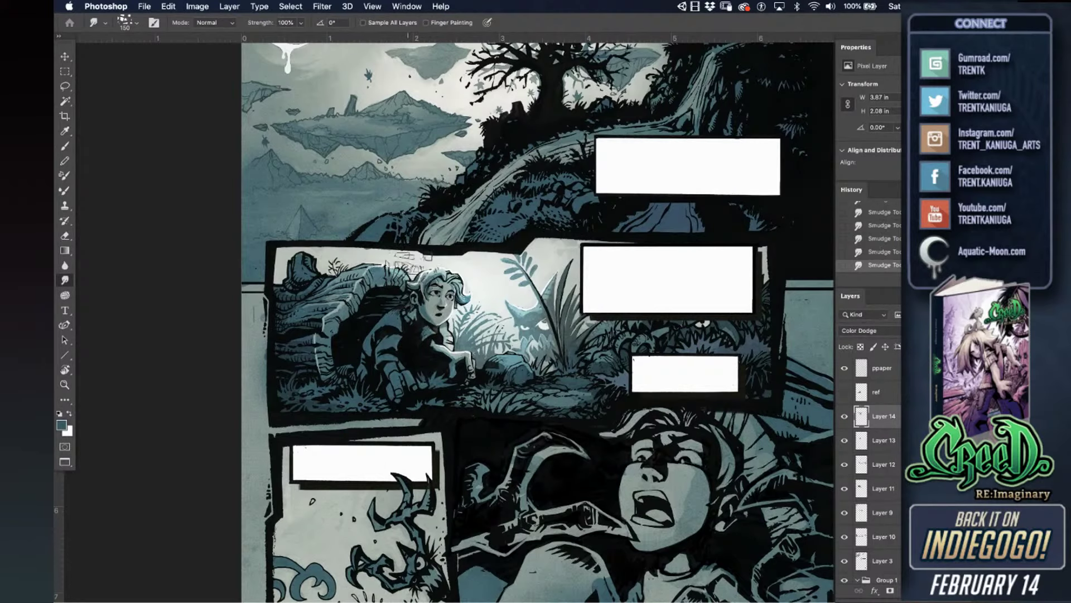
- Erase the excess glow from the boy's face, arm and body with a 175 px soft eraser
key("super+minus")
key("super+plus")
key("super+plus")
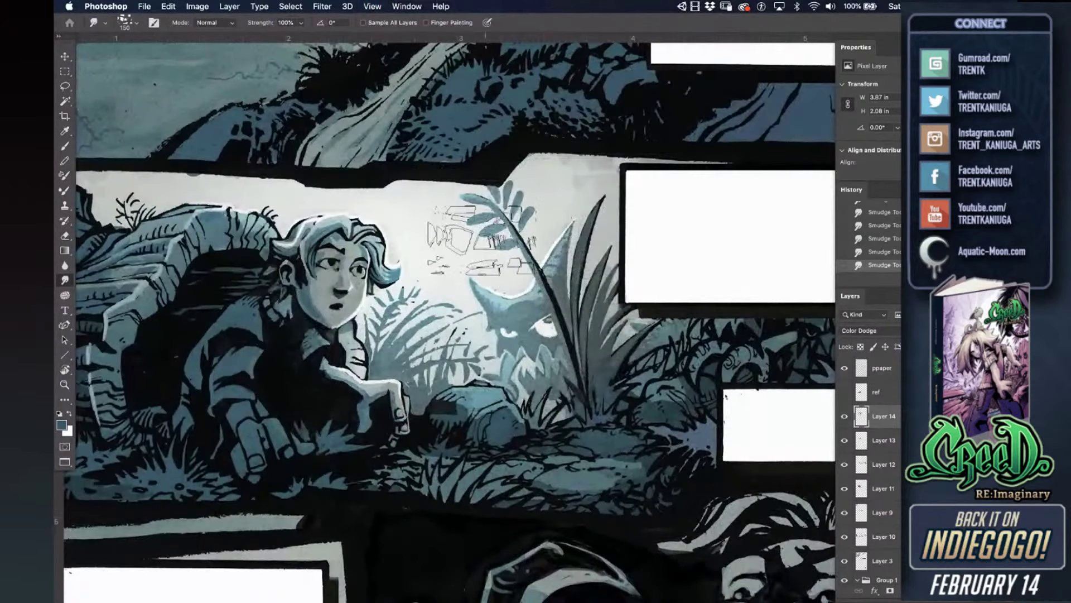
left_click(64, 236)
left_click_drag(339, 293, 357, 301)
key("bracketleft")
key("bracketleft")
key("bracketleft")
key("bracketleft")
left_click_drag(366, 388, 443, 460)
mouse_move(304, 316)
left_mouse_down()
mouse_move(242, 290)
mouse_move(202, 308)
left_mouse_up()
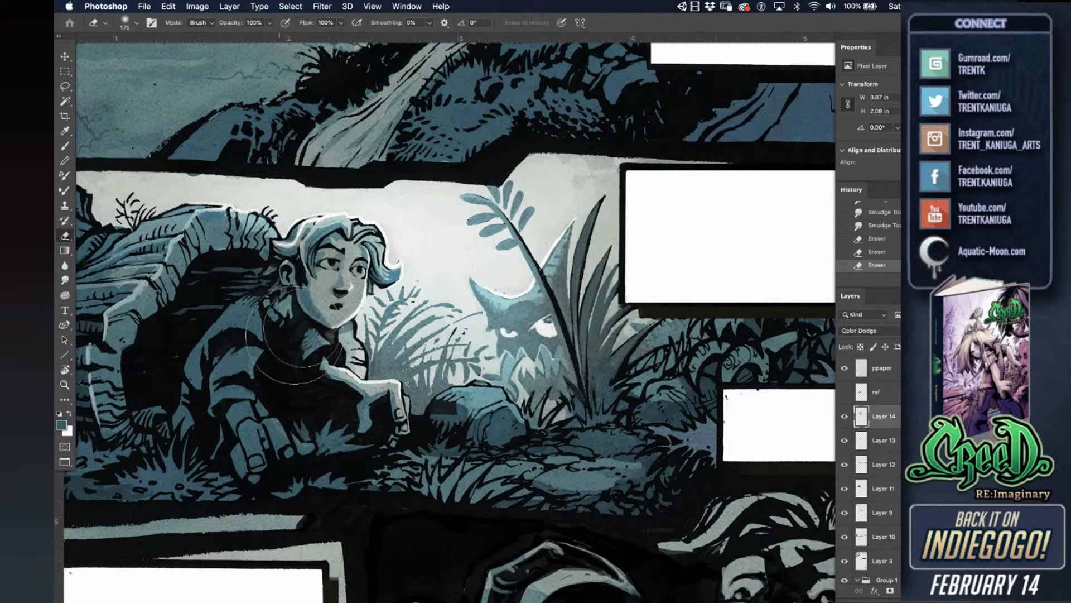
- Erase a little more glow around the creature and foreground plants, and save the document
key("super+minus")
key("super+minus")
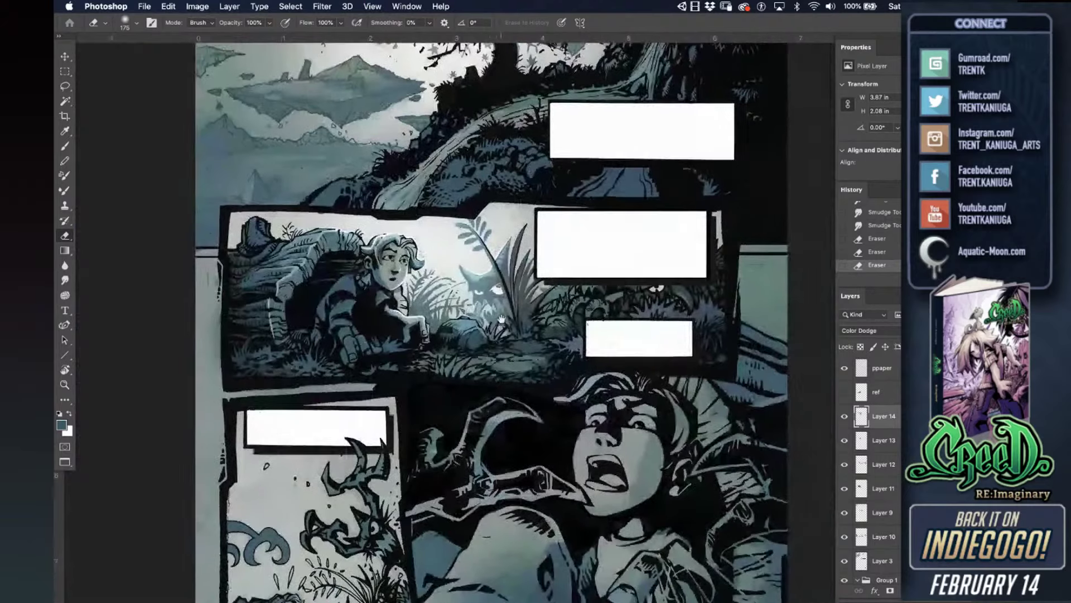
left_click_drag(493, 307, 526, 306)
left_click_drag(642, 444, 629, 407)
key("super+s")
- Brush a soft blue glow over the moon and neighbouring sky in the top panel with a 500 px brush
left_click_drag(552, 230, 540, 361)
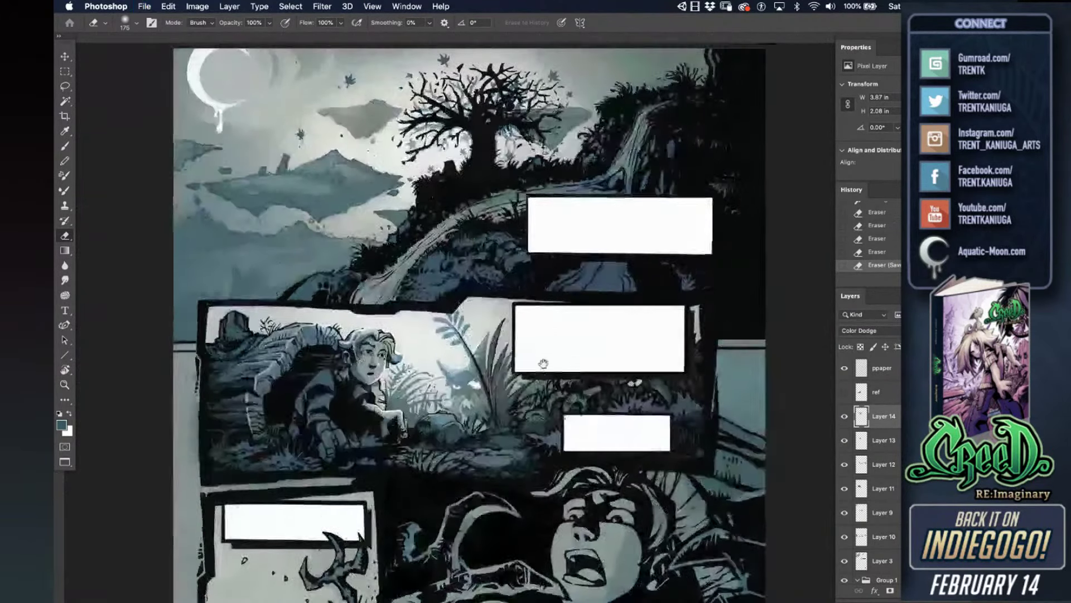
left_click_drag(545, 219, 545, 275)
key("b")
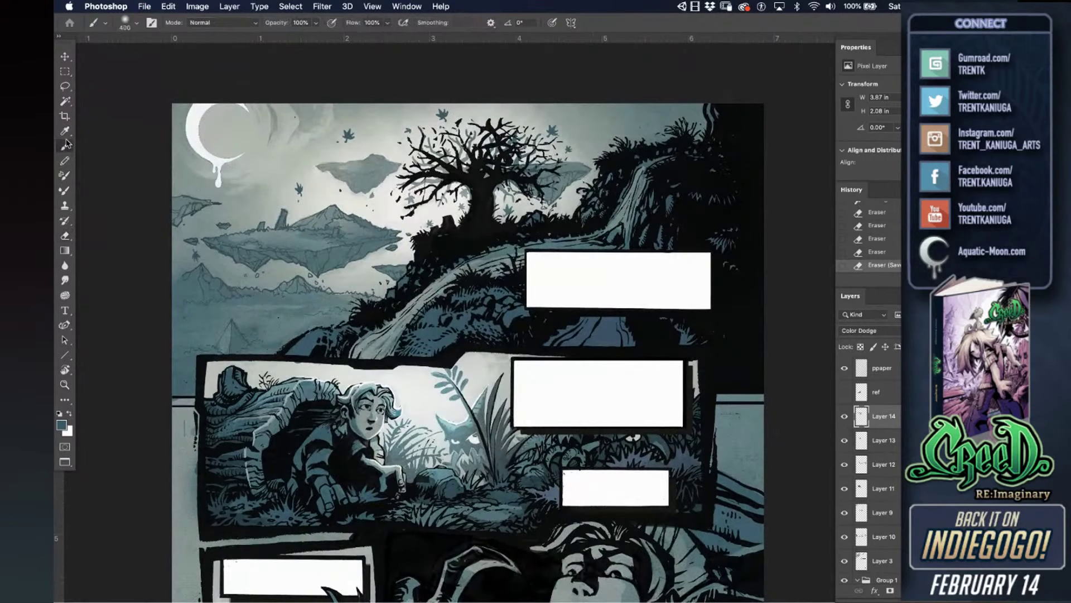
key("bracketright")
mouse_move(221, 165)
left_mouse_down()
mouse_move(233, 186)
mouse_move(249, 144)
mouse_move(270, 127)
mouse_move(285, 147)
mouse_move(312, 140)
left_mouse_up()
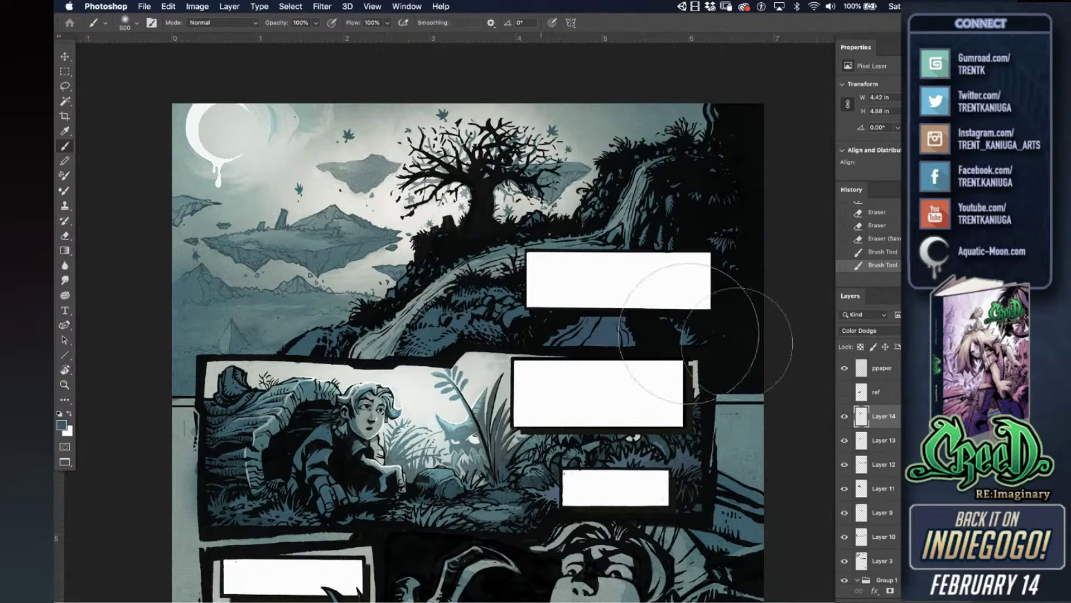
- Dab larger glow spots over the sky around the bare tree and above the waterfall cliff, ending with a 600 px brush
key("bracketleft")
key("bracketright")
key("bracketright")
key("bracketright")
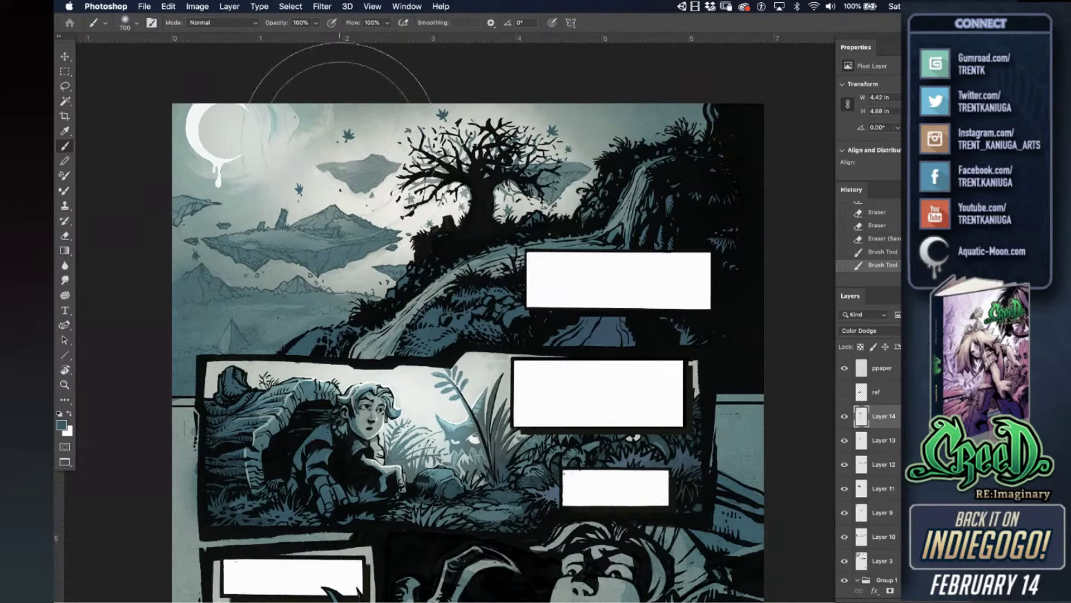
key("bracketright")
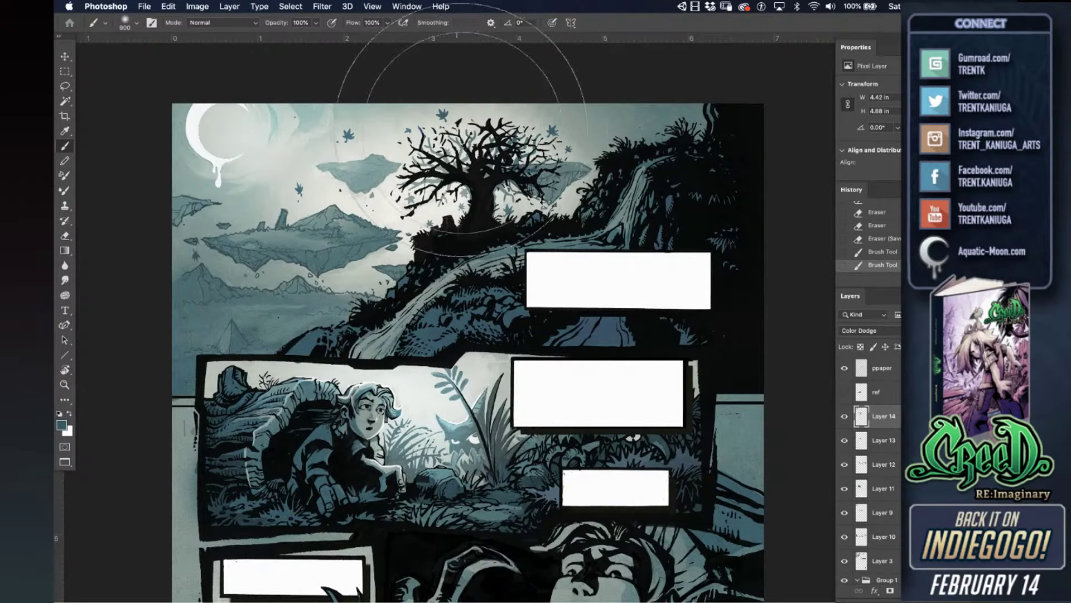
left_click(501, 122)
left_click(542, 115)
key("bracketleft")
key("bracketleft")
key("bracketleft")
left_click(673, 115)
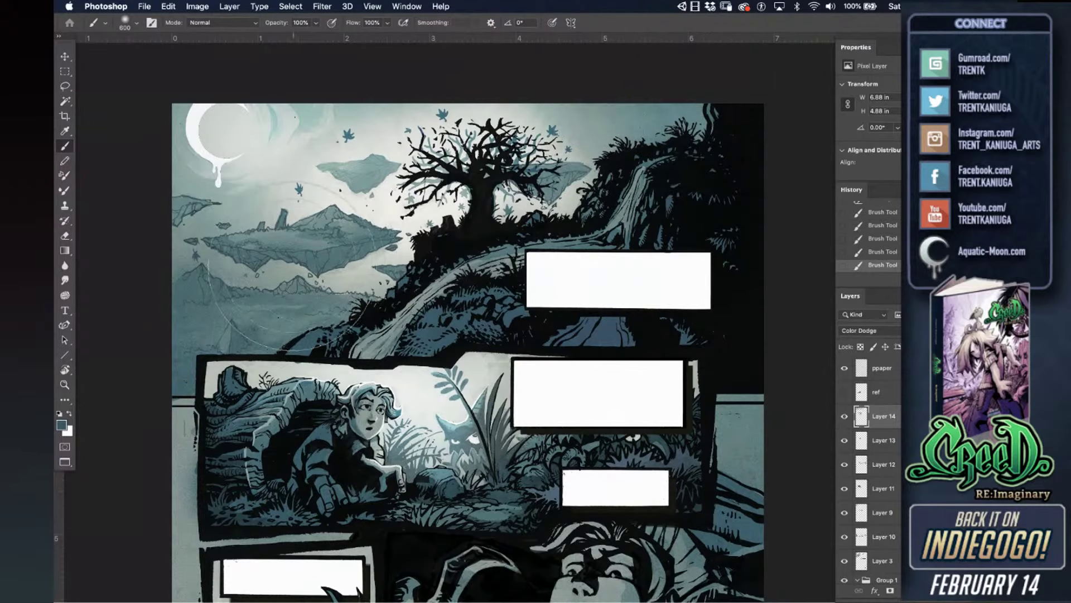
- Brighten the floating islands and misty lower sky of the top panel with an 800 px soft glow brush
key("bracketright")
key("bracketright")
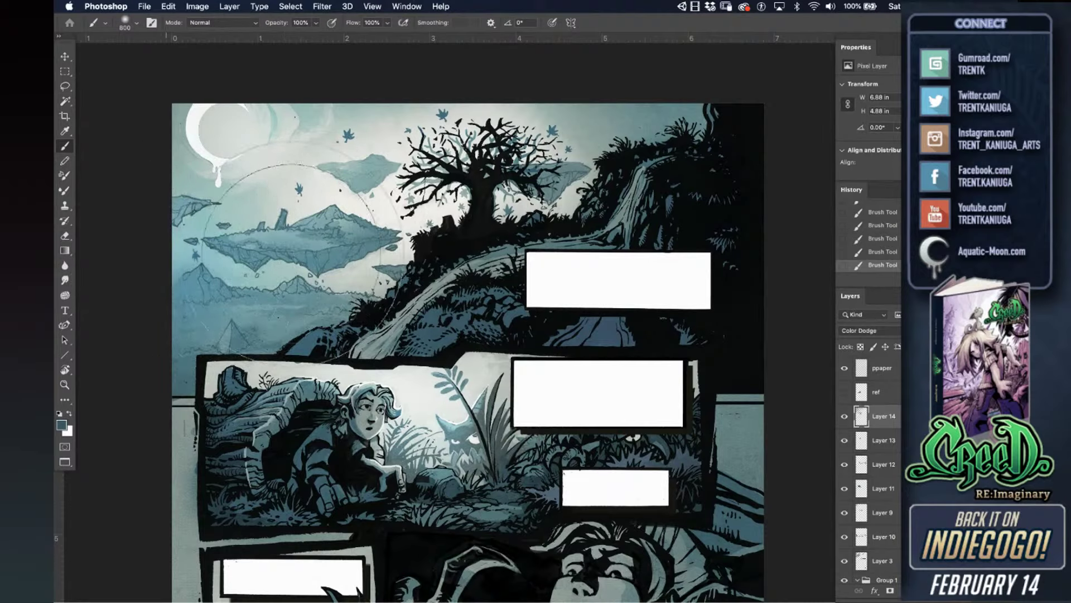
left_click_drag(331, 264, 382, 193)
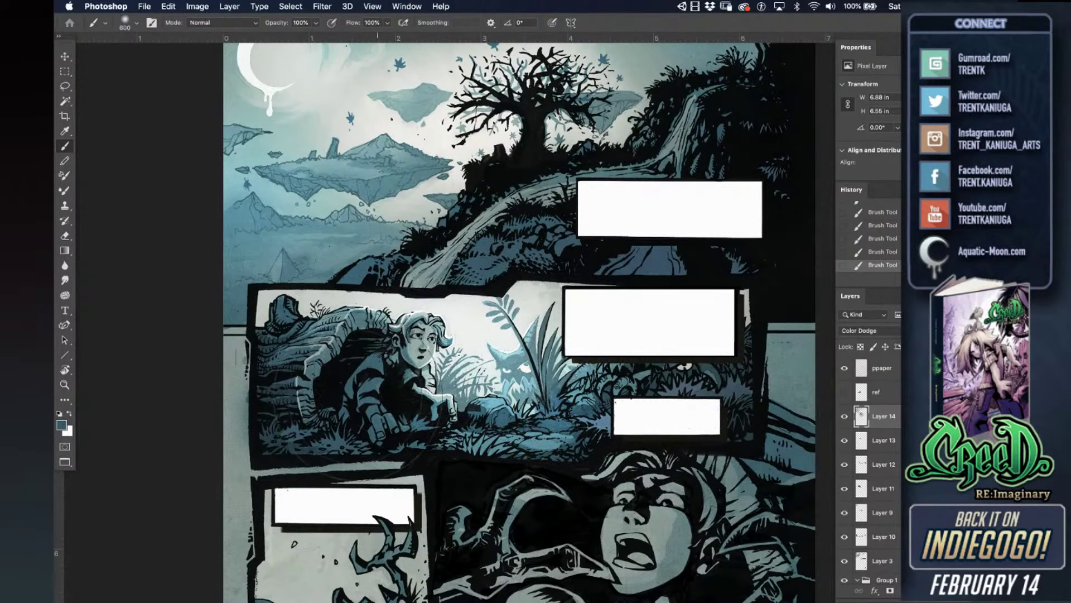
- Brush a 600 px blue glow over the claws, plants and crouching boy in the narrow panel below
scroll(435, 383, "down", 10)
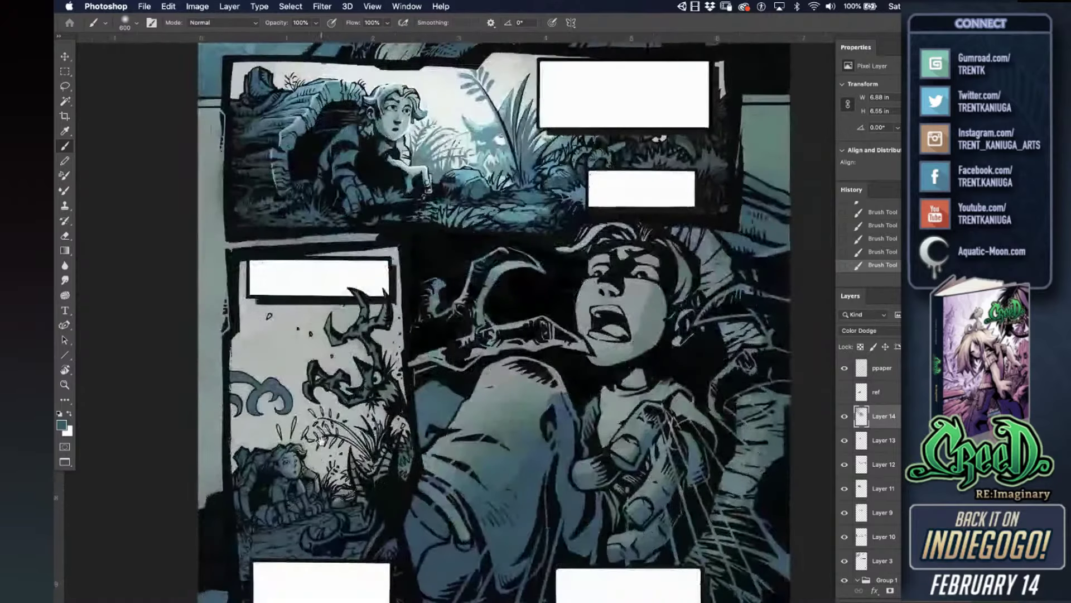
mouse_move(326, 458)
left_mouse_down()
mouse_move(304, 439)
mouse_move(296, 410)
left_mouse_up()
mouse_move(304, 352)
left_mouse_down()
mouse_move(355, 426)
mouse_move(380, 404)
mouse_move(385, 365)
left_mouse_up()
left_click_drag(278, 447, 265, 431)
- Add a soft glow to the screaming boy's face, undo the last stroke, and dab the glow on his raised knee instead
left_click_drag(465, 458, 437, 364)
left_click_drag(549, 167, 563, 184)
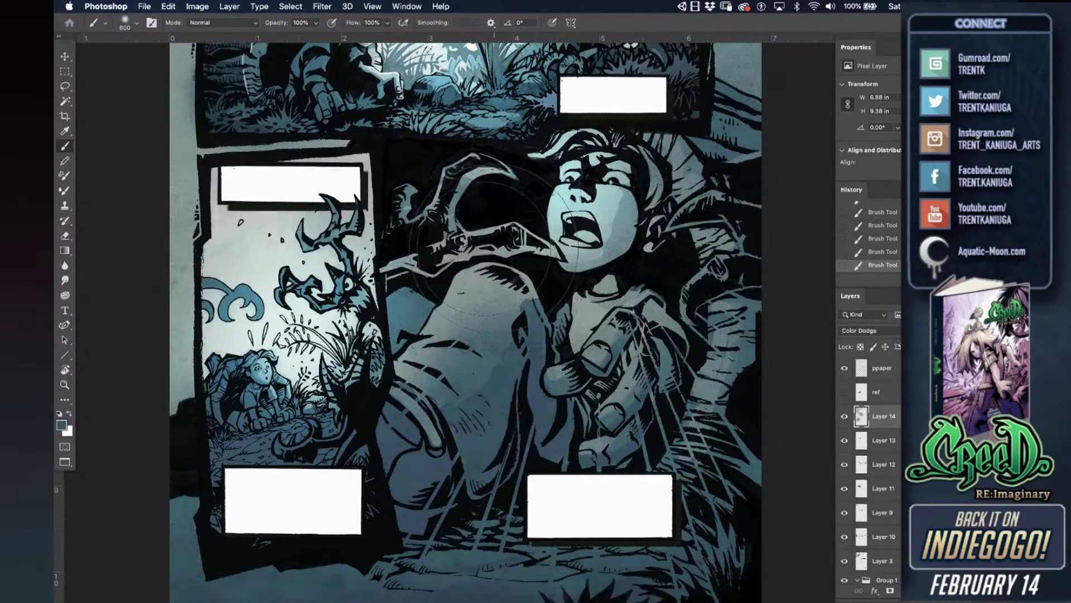
key("super+z")
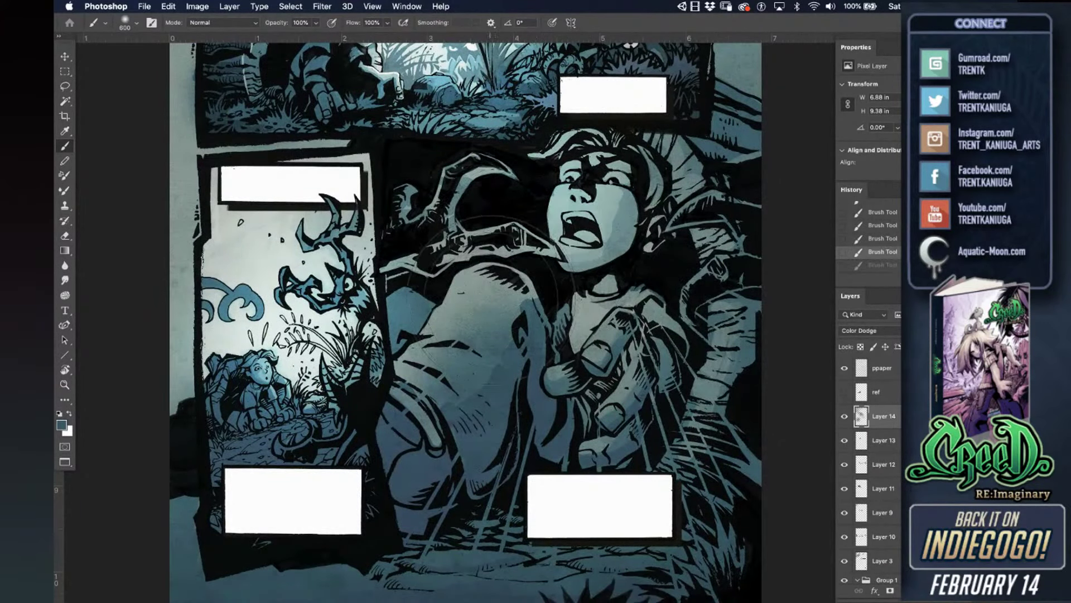
left_click(489, 307)
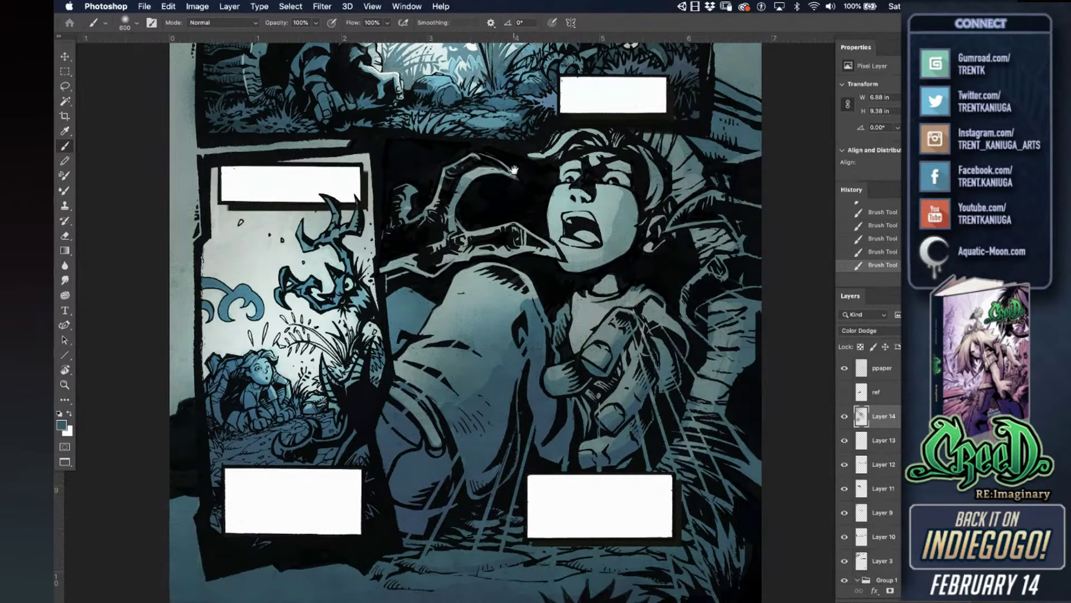
left_click_drag(521, 312, 536, 506)
left_click_drag(532, 185, 533, 230)
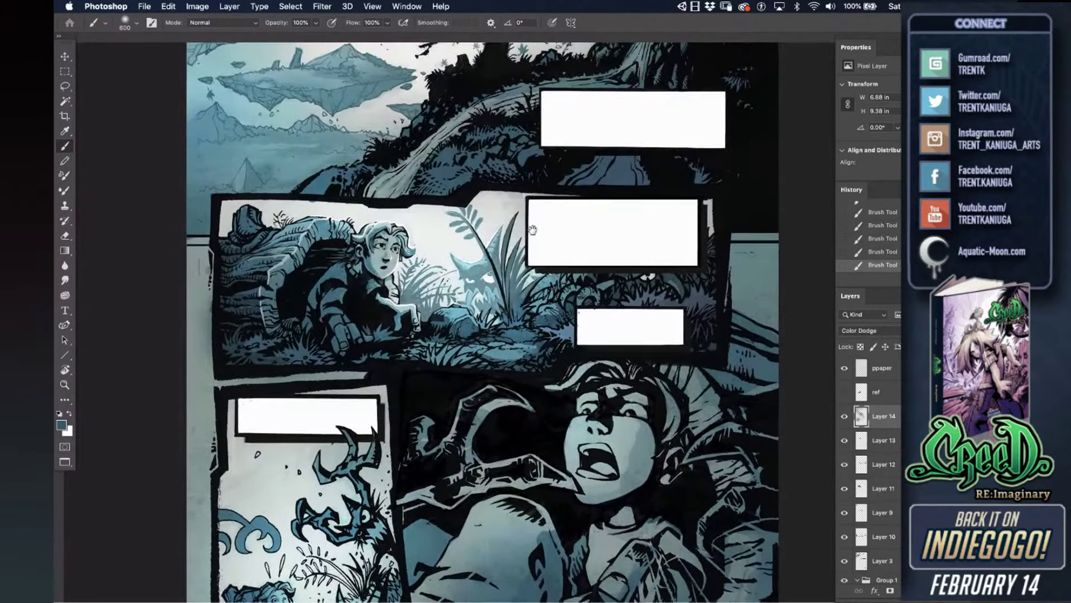
scroll(534, 147, "down", 5)
key("super+r")
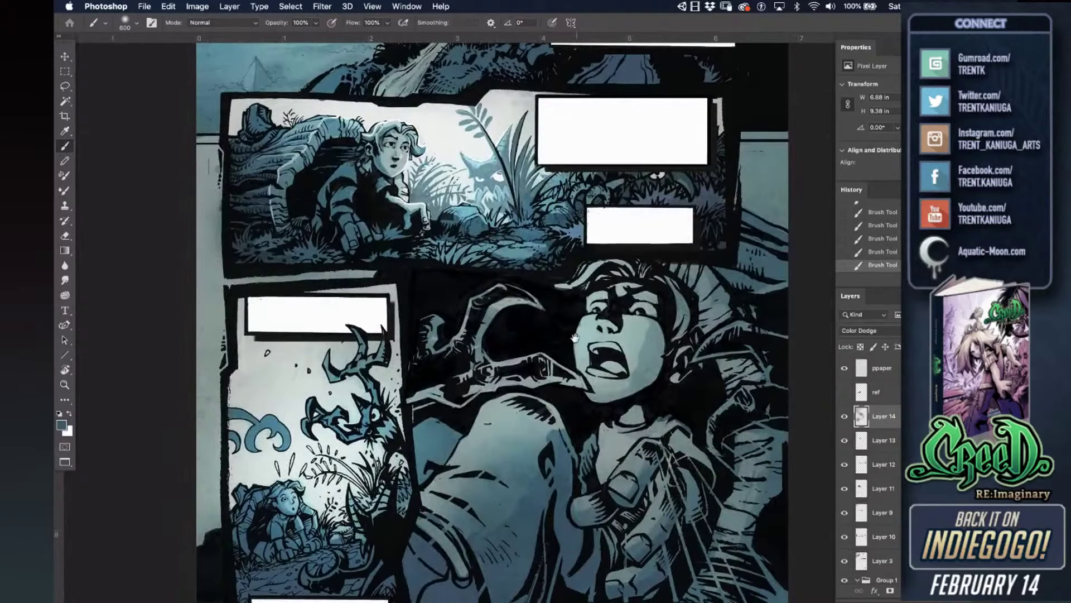
- On Layer 4, ink black grass silhouettes in the page margins with the 35 px brushpencil brush
left_click_drag(577, 323, 509, 309)
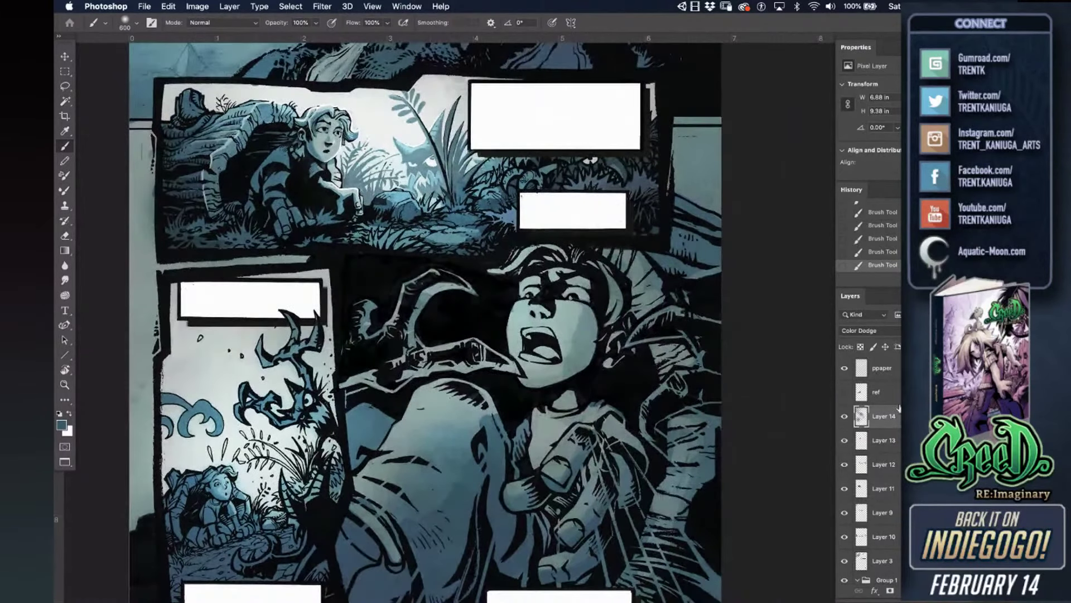
scroll(888, 441, "down", 5)
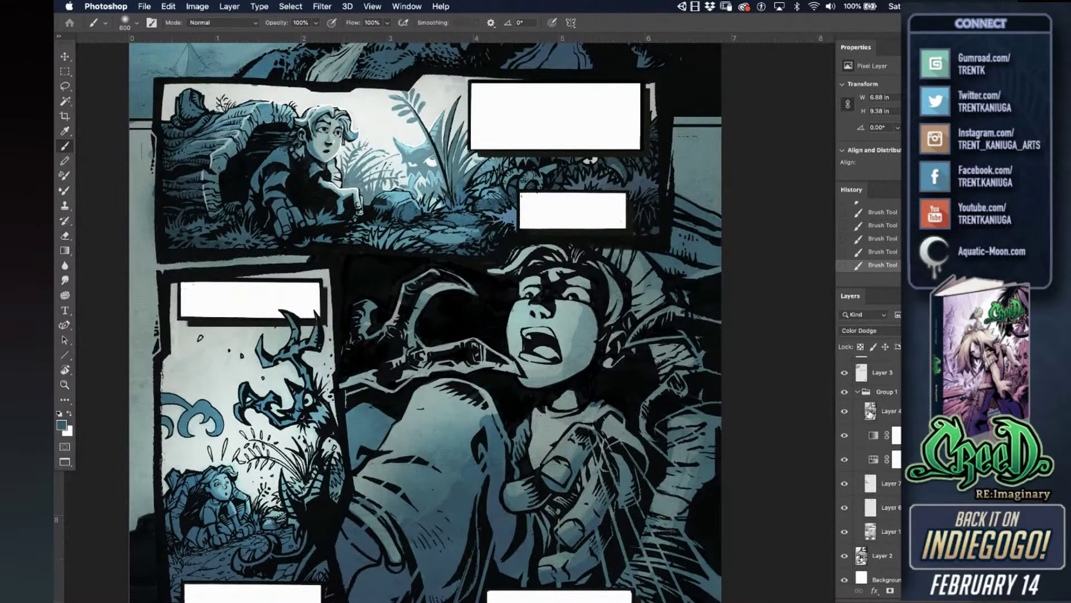
left_click(871, 413)
right_click(590, 239)
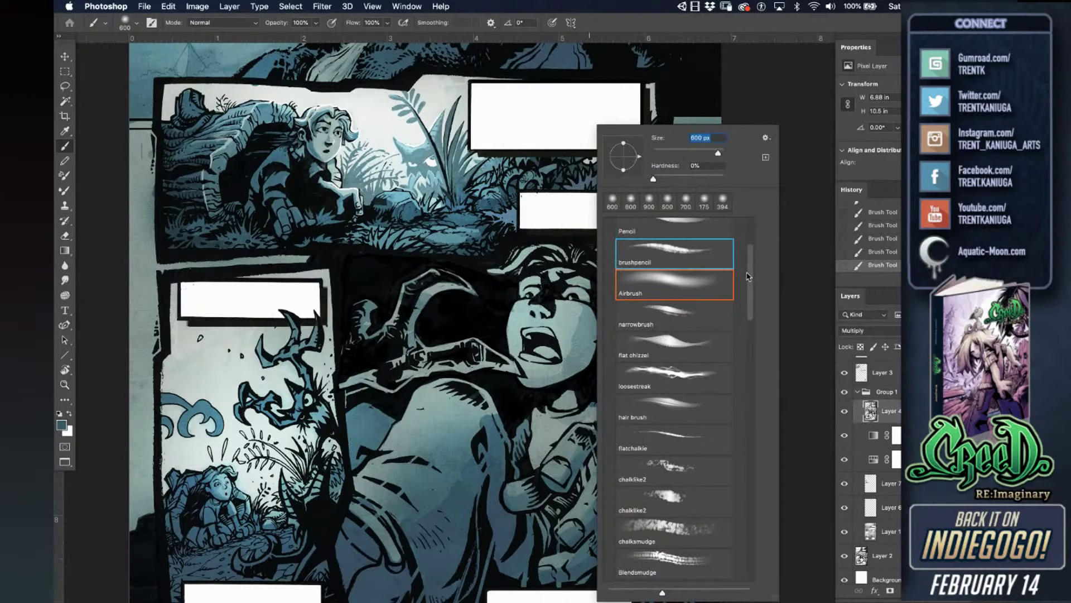
left_click(712, 257)
key("Return")
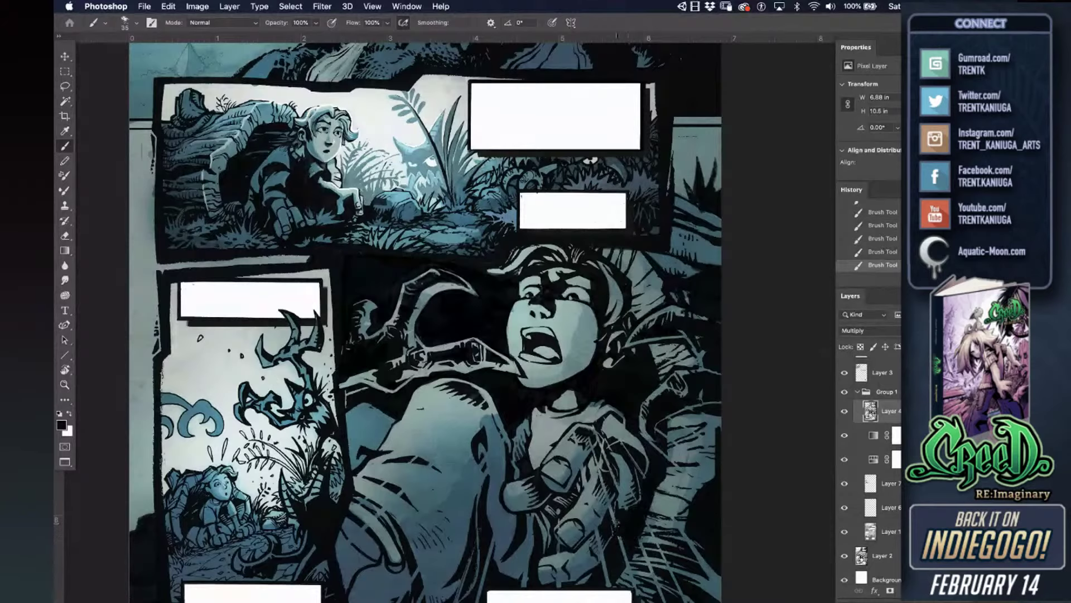
scroll(628, 490, "down", 5)
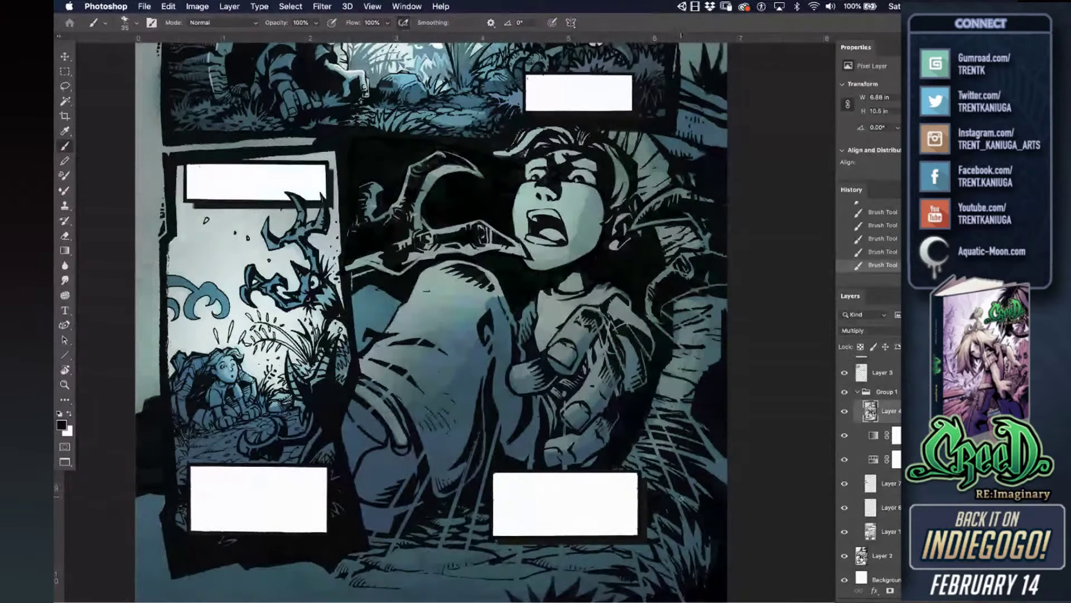
key("super+z")
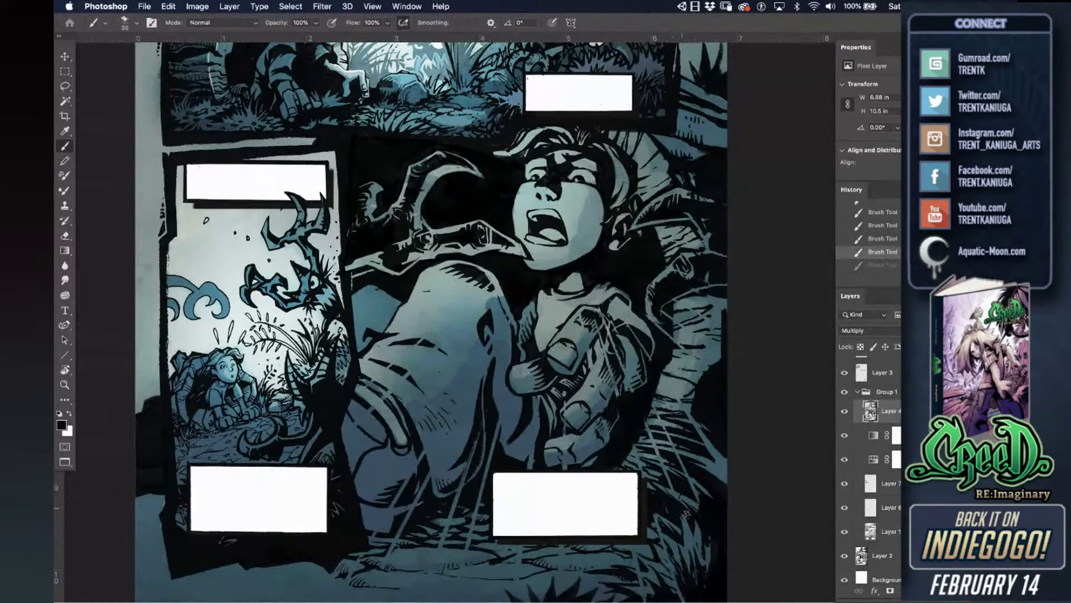
key("super+shift+z")
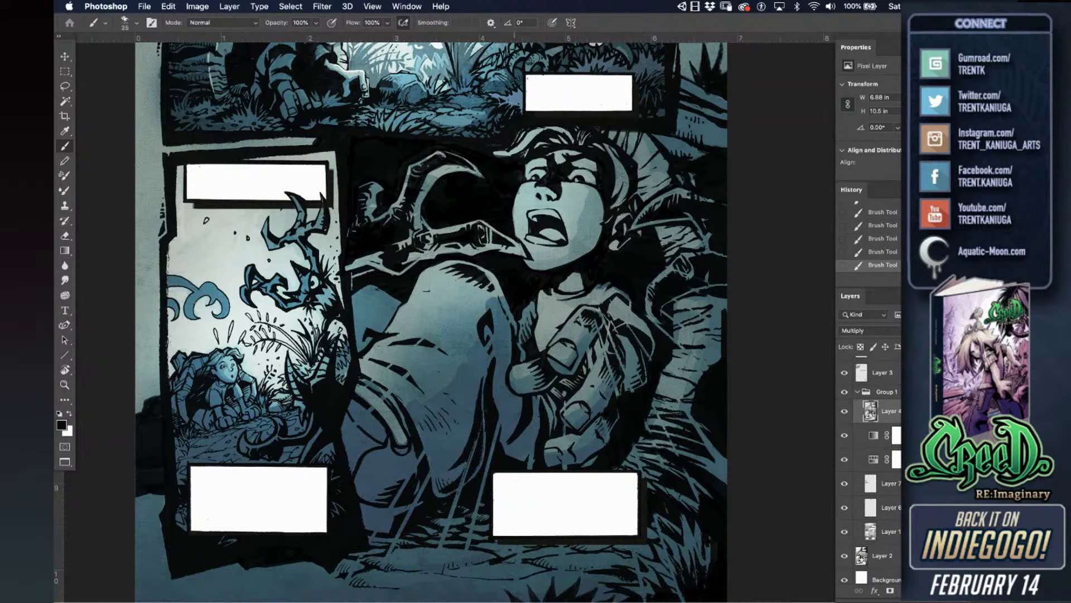
- Switch to the Squarepickle brush and reduce it to 6 px for detailing the rocky cliff in the top panel
mouse_move(488, 168)
left_mouse_down()
mouse_move(549, 343)
mouse_move(542, 405)
mouse_move(561, 518)
left_mouse_up()
key("super+equal")
key("super+equal")
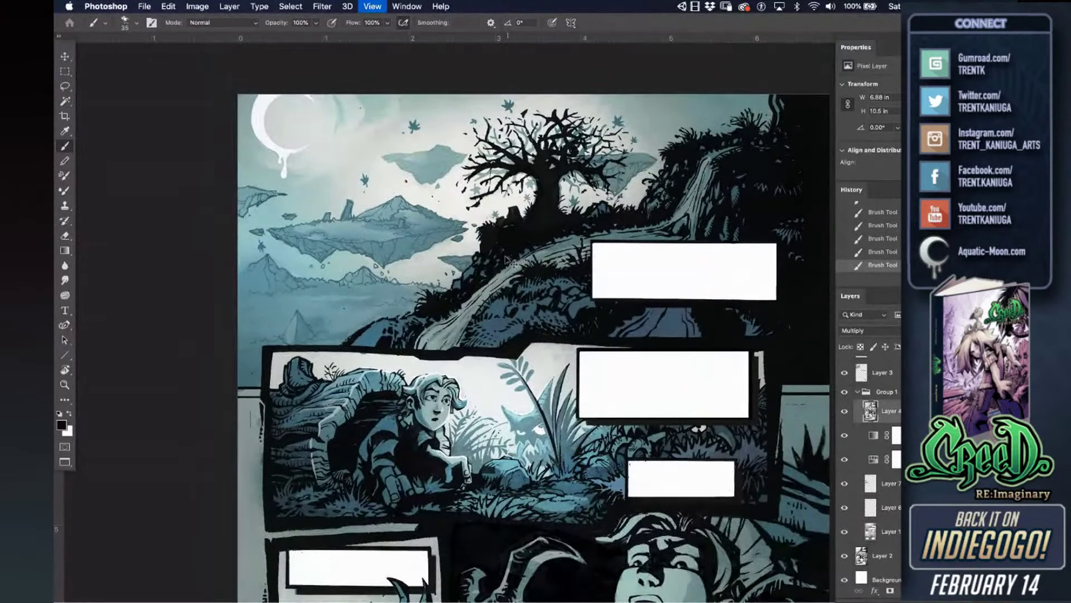
key("super+equal")
left_click_drag(484, 303, 725, 416)
left_click_drag(465, 373, 505, 379)
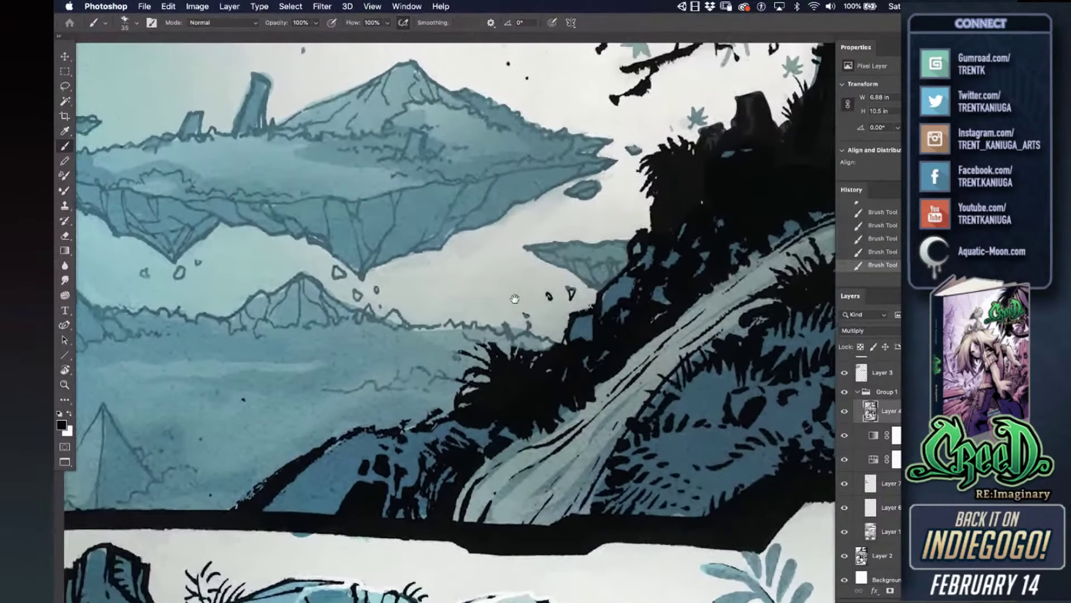
right_click(497, 279)
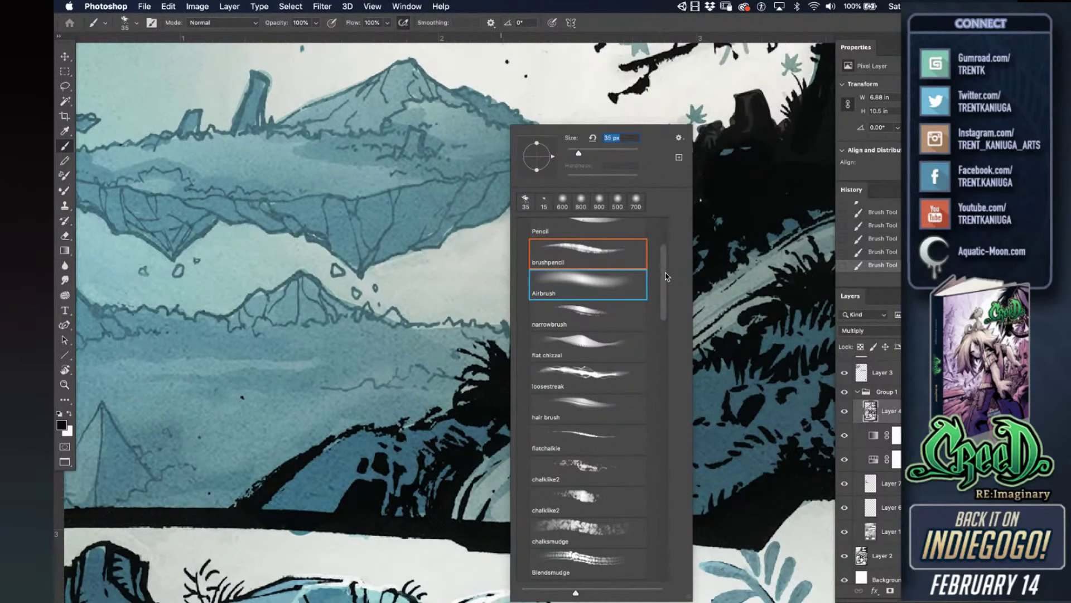
left_click_drag(664, 275, 659, 221)
left_click(598, 244)
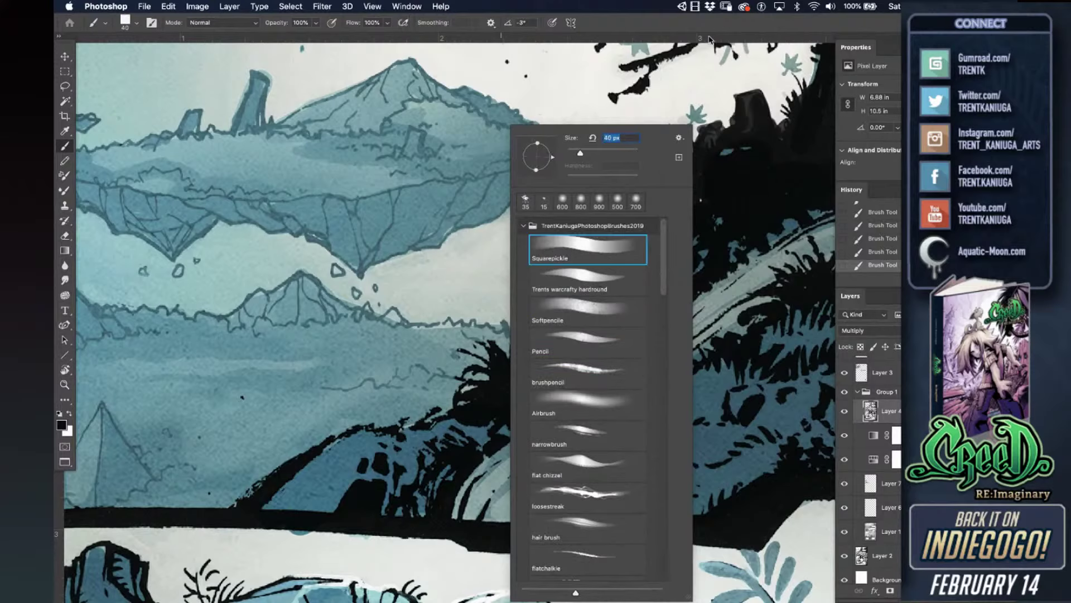
key("bracketleft")
key("bracketleft")
key("bracketleft")
key("bracketleft")
key("bracketleft")
key("bracketleft")
key("bracketleft")
key("bracketleft")
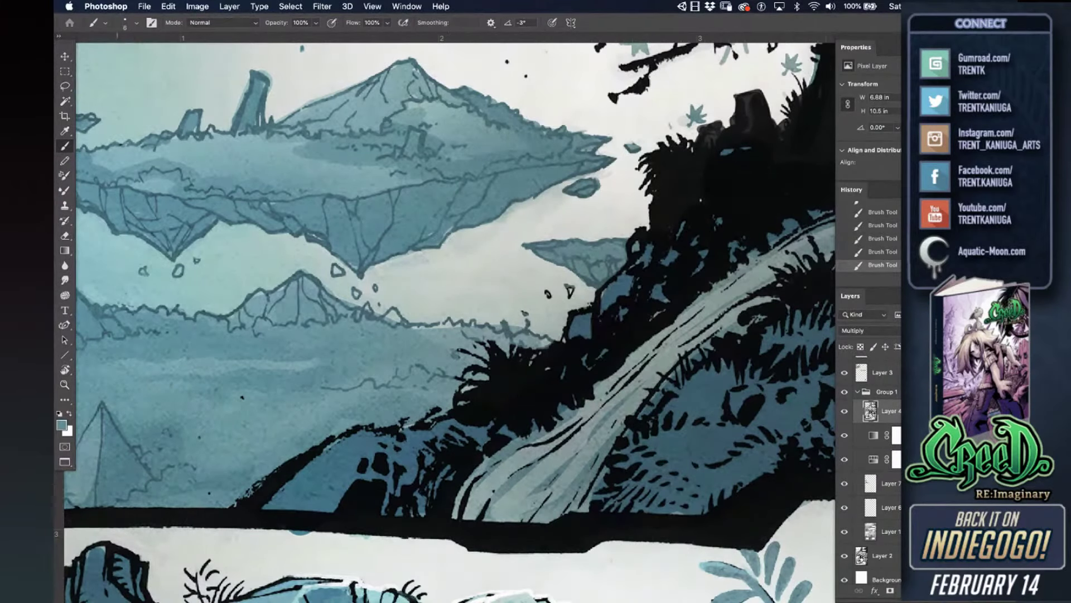
- Set the foreground colour to a light sky blue for the cliff's rim highlights
left_click(63, 428)
left_click(822, 356)
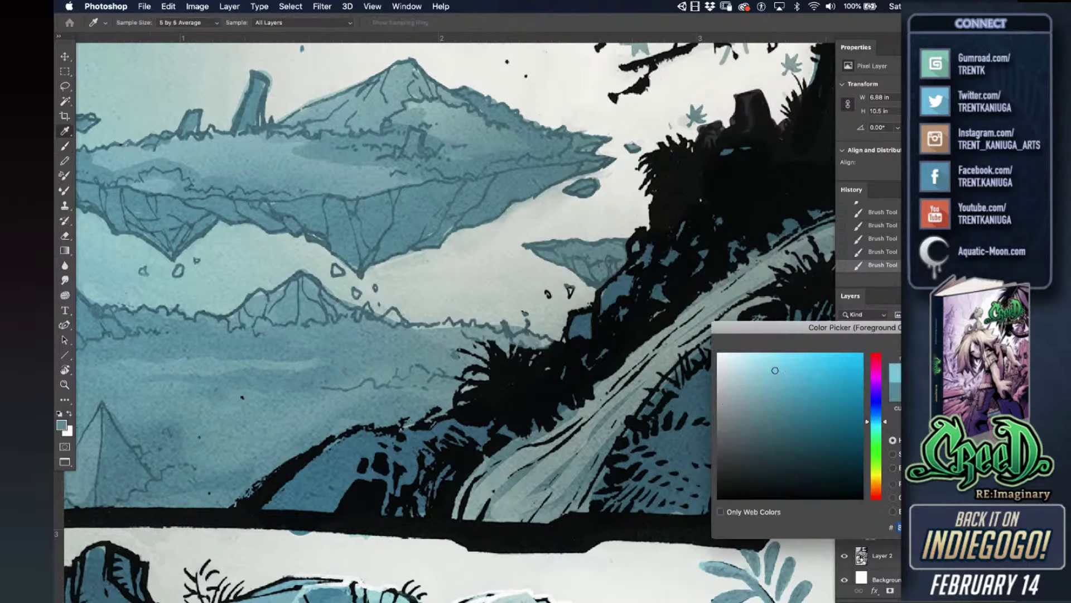
key("Return")
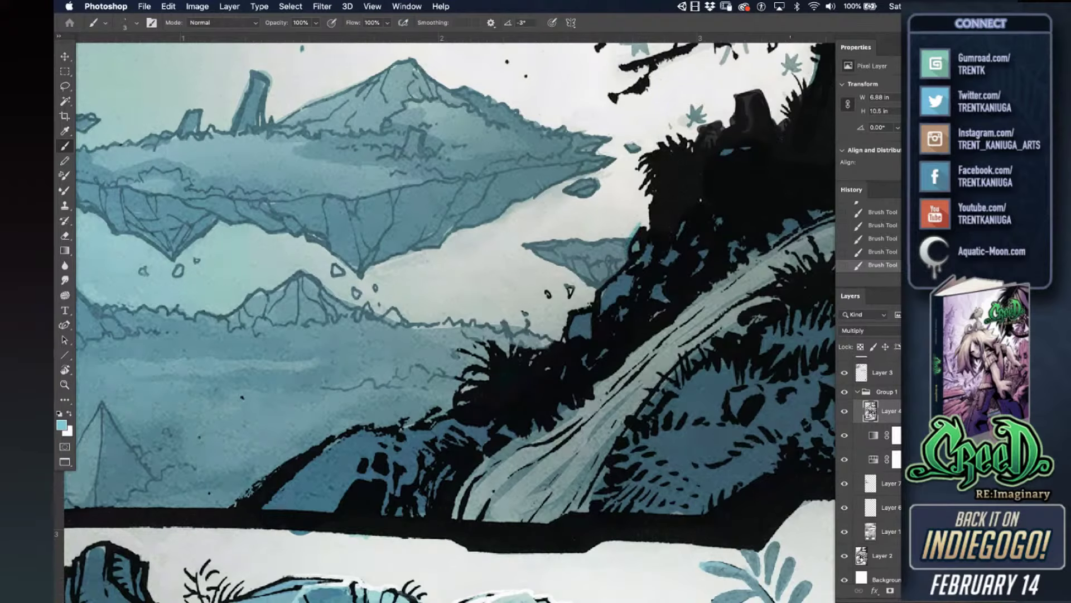
- Undo the trial blue highlight strokes on the cliff edge made on Layer 4
key("super+z")
key("super+z")
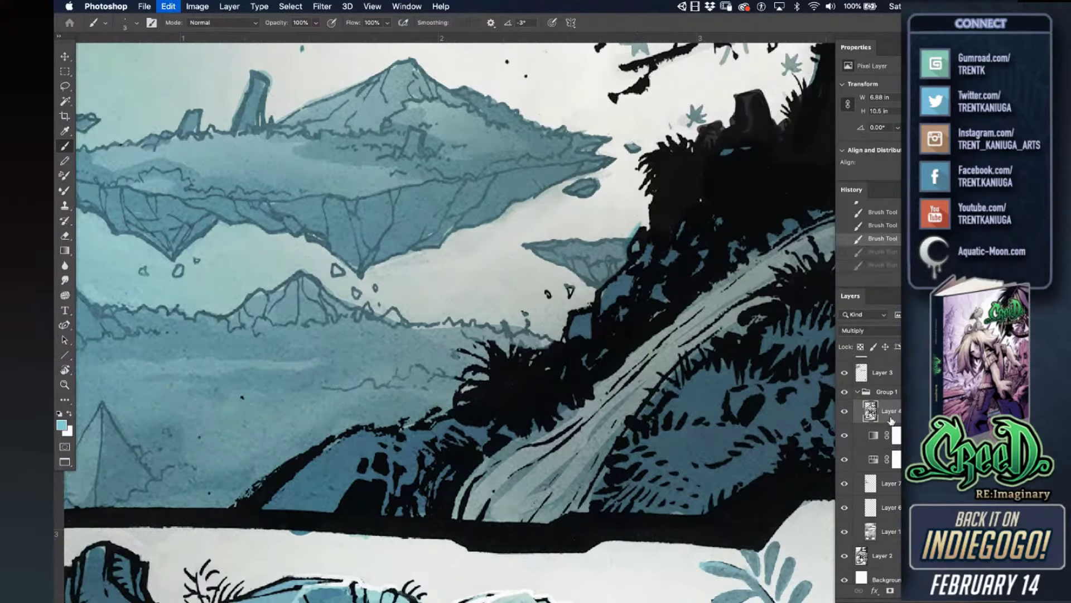
key("super+z")
key("super+z")
- Try a light blue rim highlight on the cliff edge on the Color Dodge Layer 14, then undo the strokes
scroll(895, 435, "up", 5)
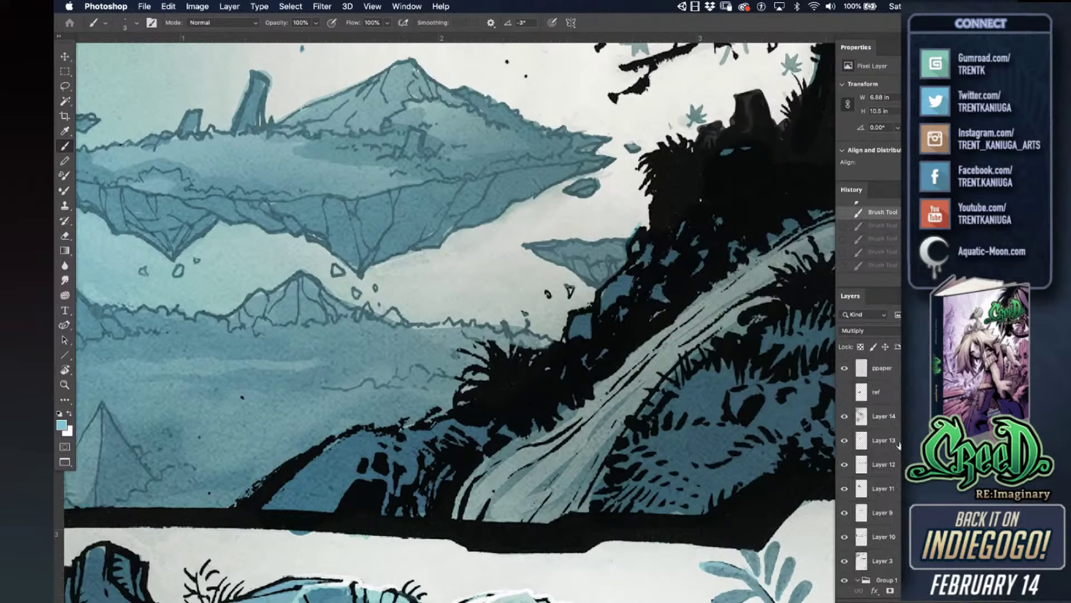
key("alt+bracketright")
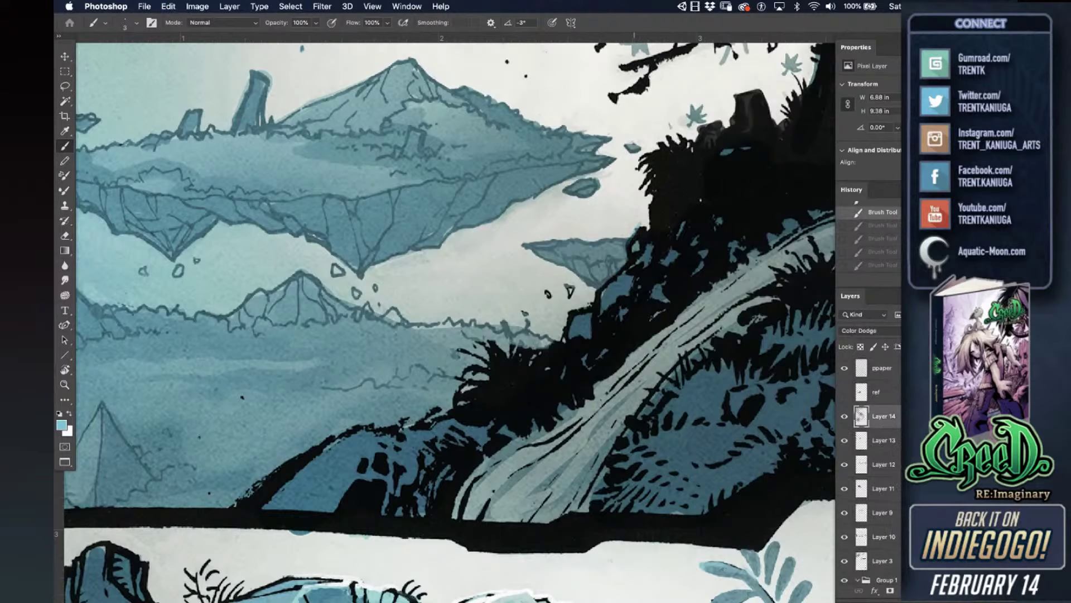
key("shift+super+z")
key("shift+super+z")
key("shift+super+z")
key("shift+super+z")
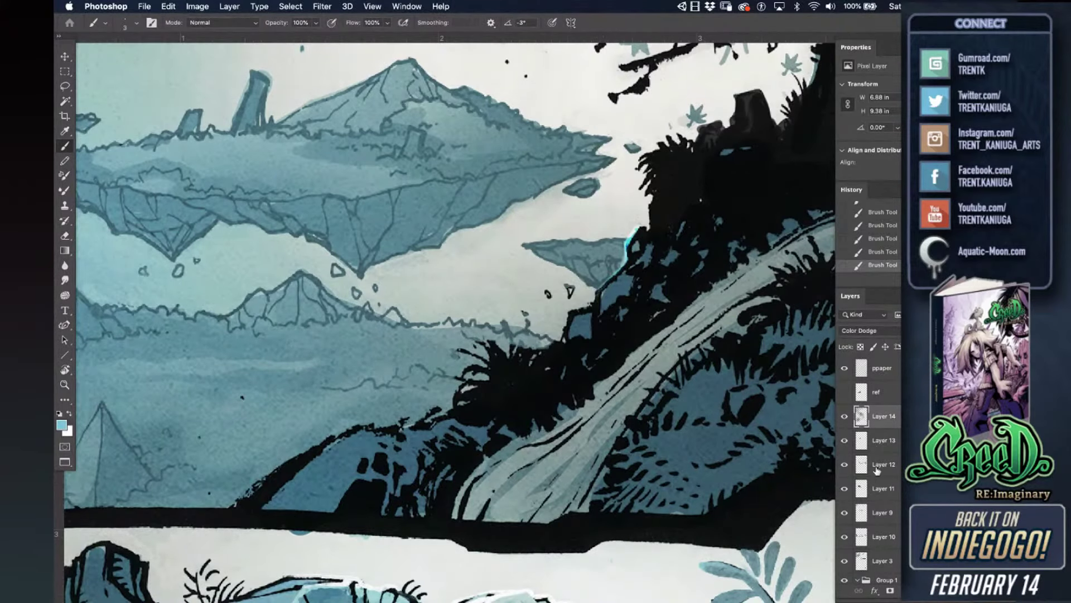
key("super+z")
key("super+z")
key("super+z")
key("super+z")
key("super+z")
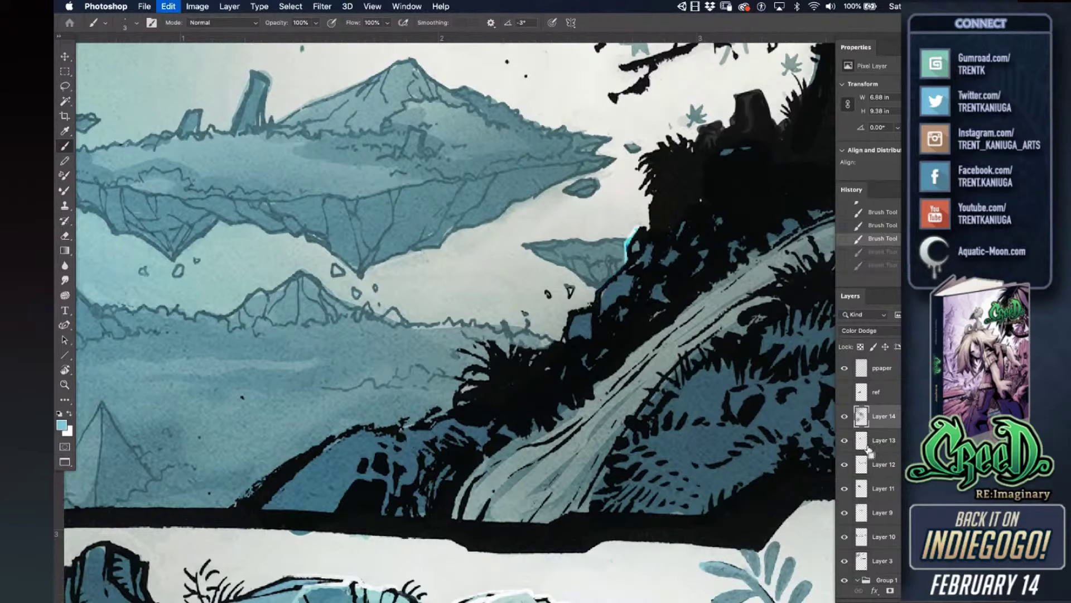
key("super+z")
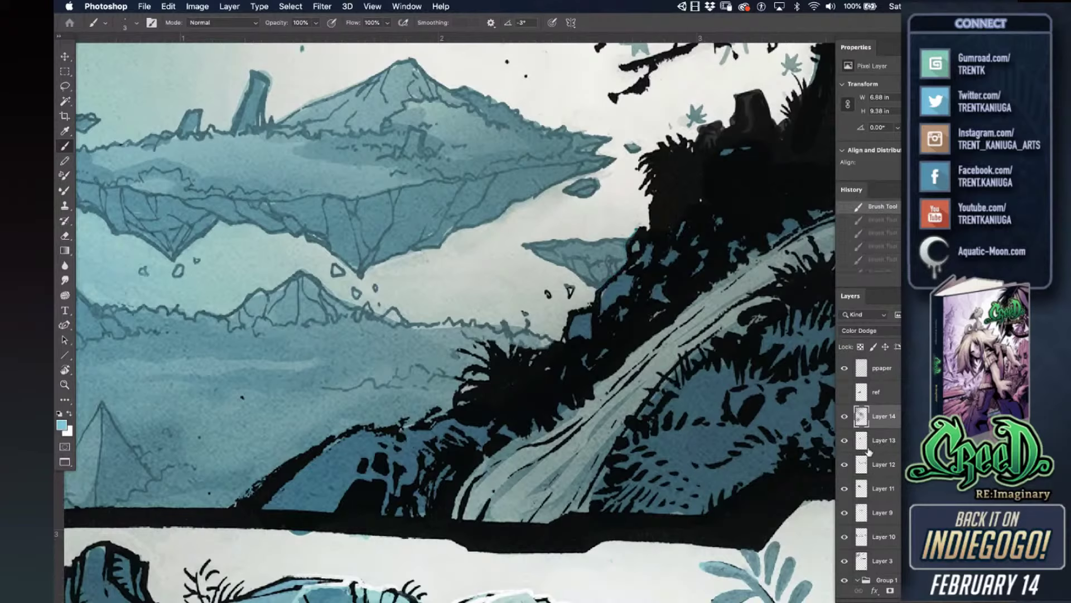
- On the Lighten Layer 13, paint thin light blue rim highlights along the cliff edge and the tree's low hanging branch
left_click(865, 451)
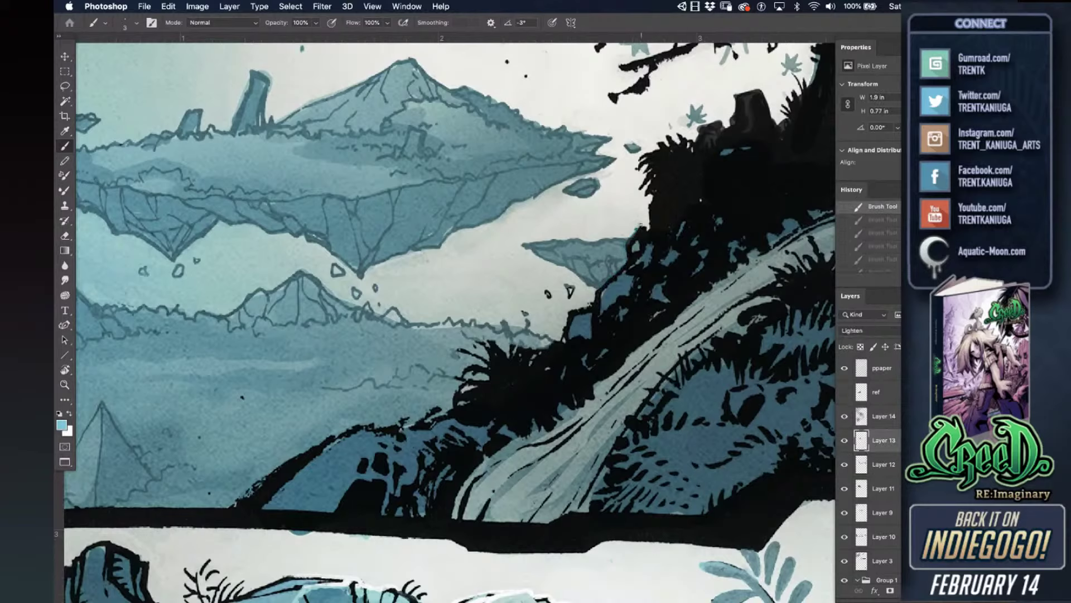
key("shift+super+z")
key("shift+super+z")
key("shift+super+z")
key("shift+super+z")
key("shift+super+z")
key("shift+super+z")
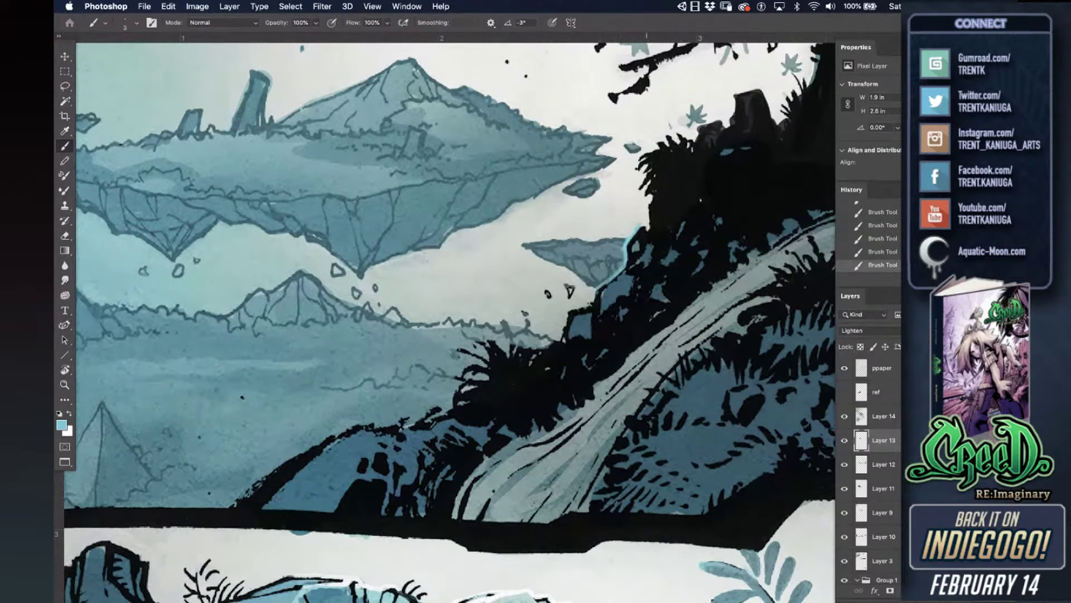
left_click_drag(709, 201, 611, 355)
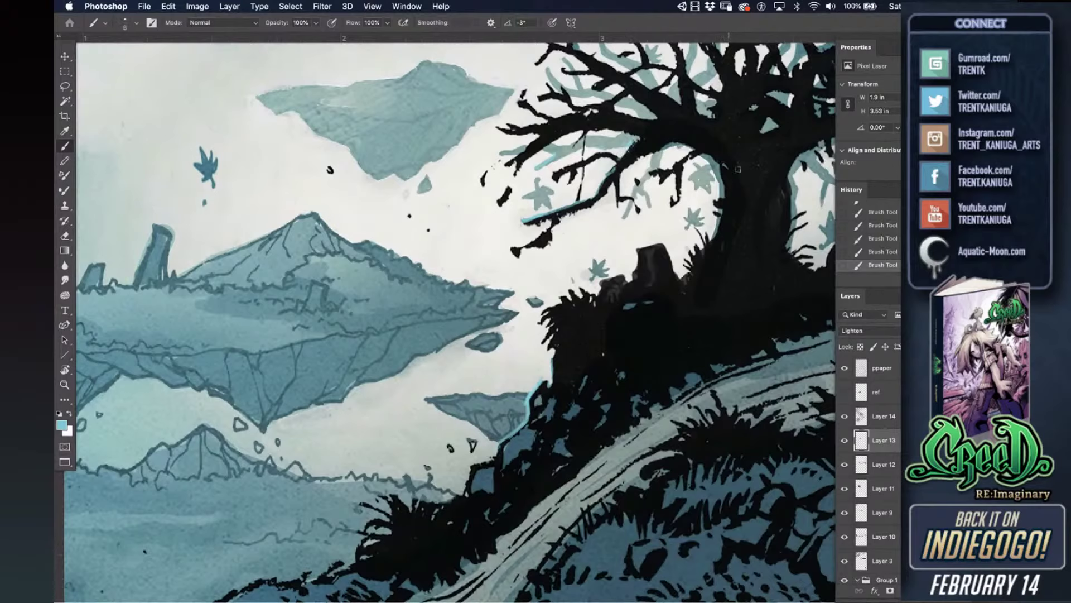
- Switch to the Airbrush brush, undo the first dab by the tree trunk, and reduce the brush to 200 px
right_click(777, 346)
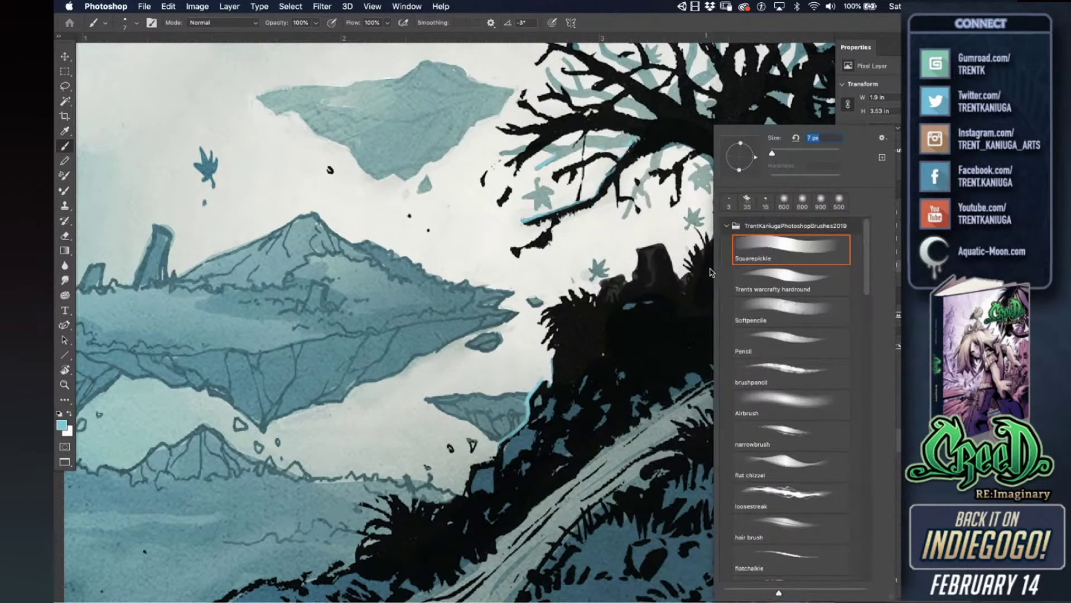
double_click(802, 406)
left_click(710, 234)
key("super+z")
key("bracketleft")
key("bracketleft")
key("bracketleft")
key("bracketleft")
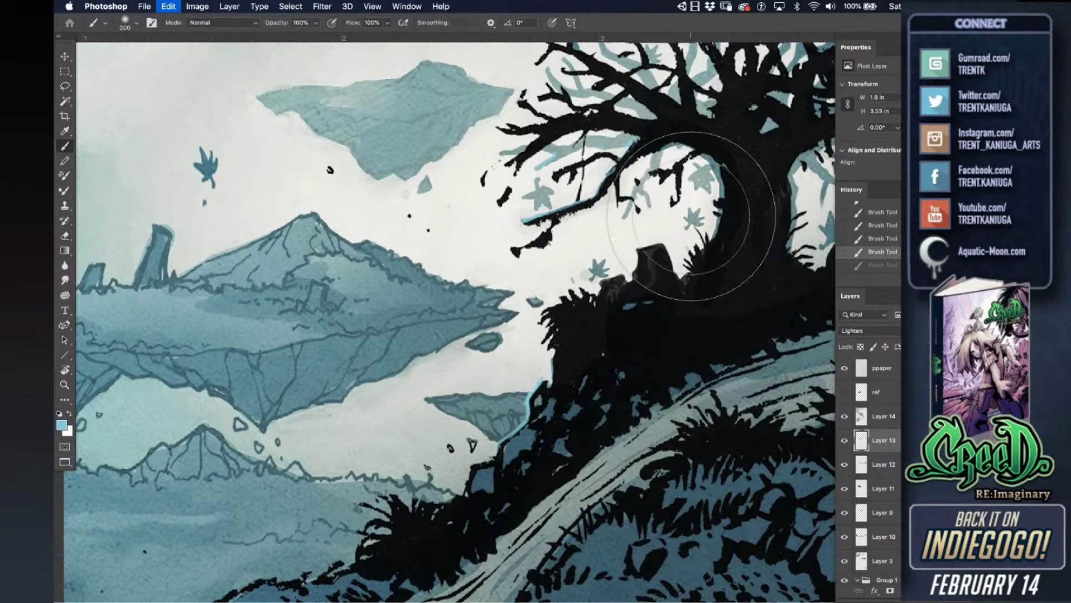
- Airbrush a soft blue glow onto the tree trunk's edge, the cliff grass and the ground beside the tree
left_click(700, 221)
mouse_move(702, 200)
left_mouse_down()
mouse_move(699, 163)
mouse_move(719, 182)
mouse_move(683, 244)
mouse_move(680, 236)
mouse_move(633, 274)
mouse_move(575, 278)
mouse_move(546, 293)
mouse_move(529, 316)
mouse_move(538, 353)
mouse_move(493, 391)
mouse_move(437, 349)
mouse_move(495, 409)
mouse_move(458, 429)
mouse_move(458, 453)
mouse_move(593, 386)
mouse_move(466, 464)
left_mouse_up()
key("super+z")
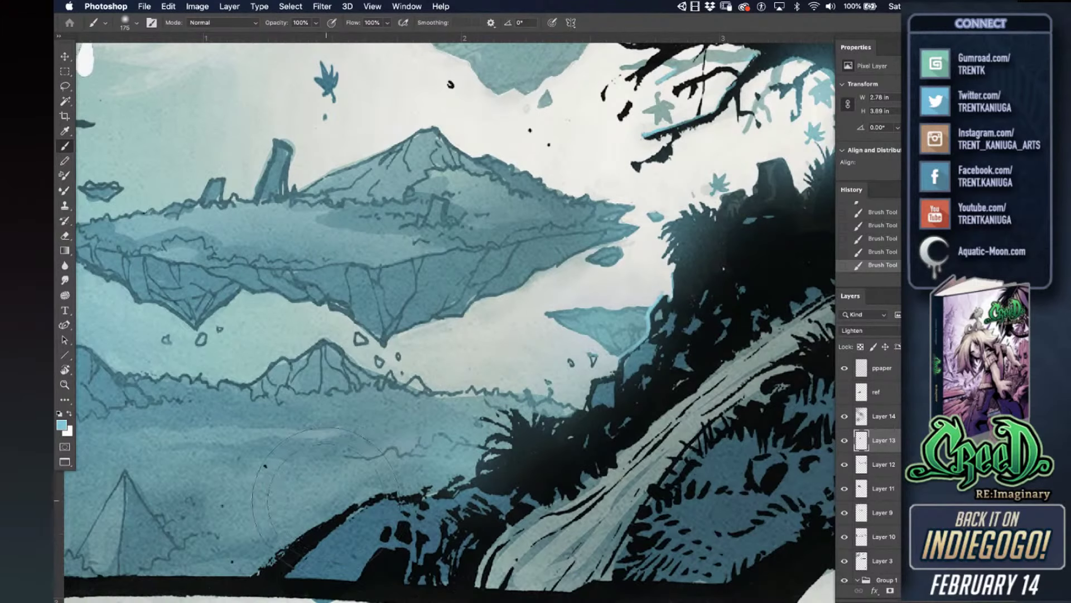
left_click_drag(701, 228, 450, 340)
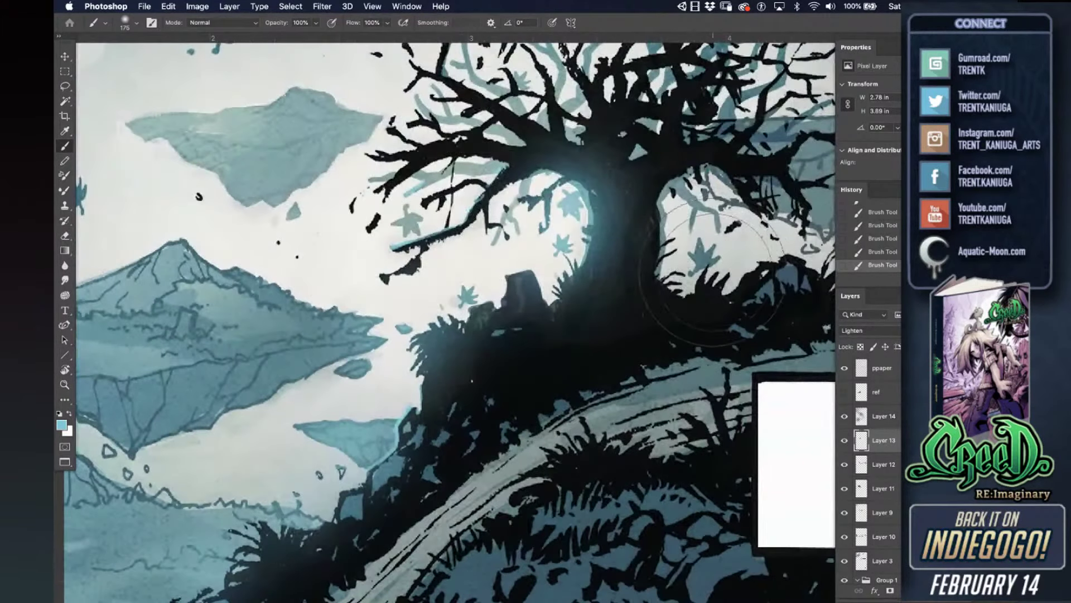
left_click_drag(726, 235, 748, 254)
left_click_drag(674, 340, 551, 384)
mouse_move(712, 297)
left_mouse_down()
mouse_move(766, 293)
mouse_move(665, 338)
left_mouse_up()
- Enlarge the airbrush to 500 and then 600 px and dab a broad blue glow over the bare tree's branches
key("bracketright")
key("bracketright")
key("bracketright")
key("bracketright")
key("bracketright")
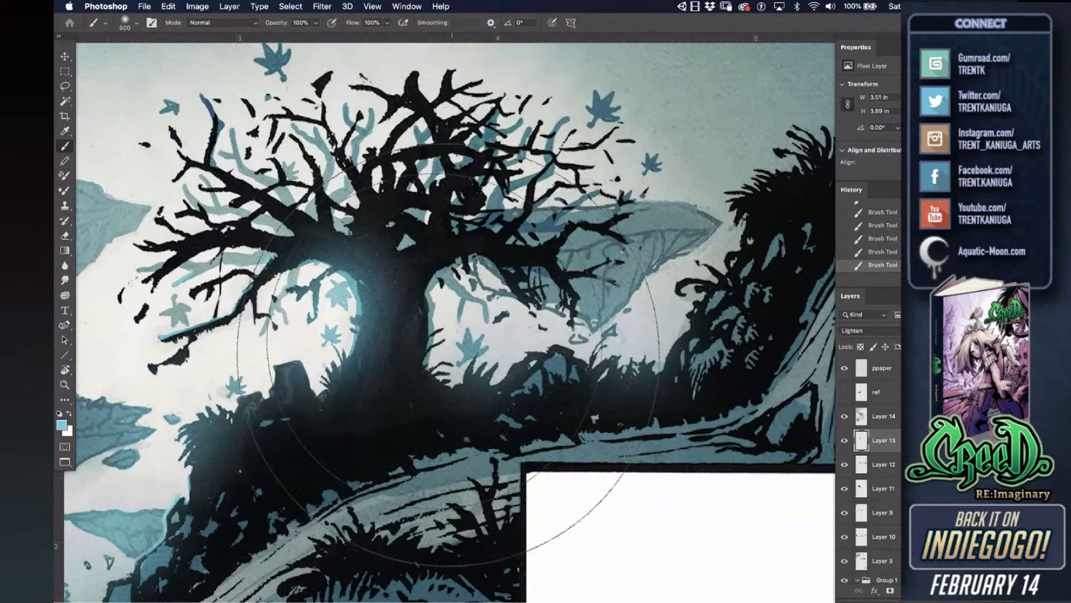
left_click_drag(307, 162, 548, 251)
key("bracketright")
left_click(550, 208)
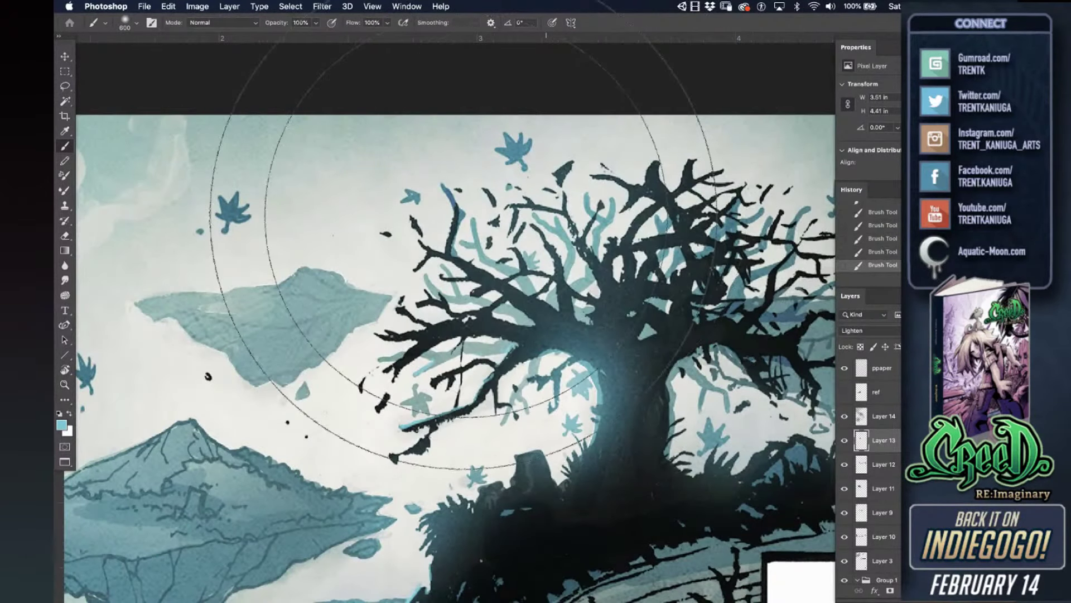
- Erase excess glow from the tree's trunk and branches with a soft 175 px eraser
key("bracketleft")
key("bracketleft")
key("bracketleft")
key("bracketleft")
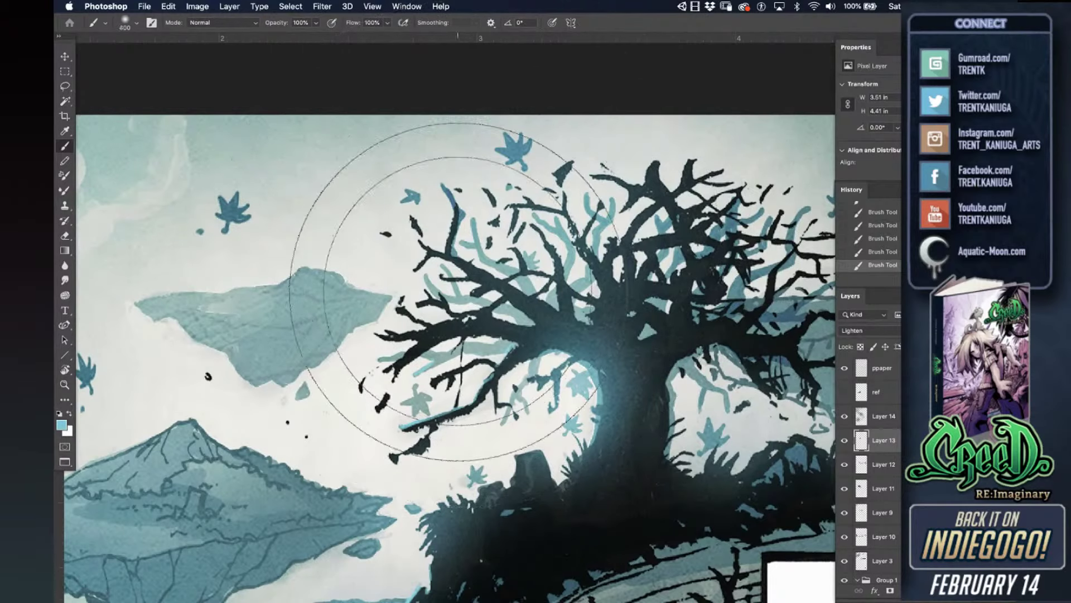
key("bracketright")
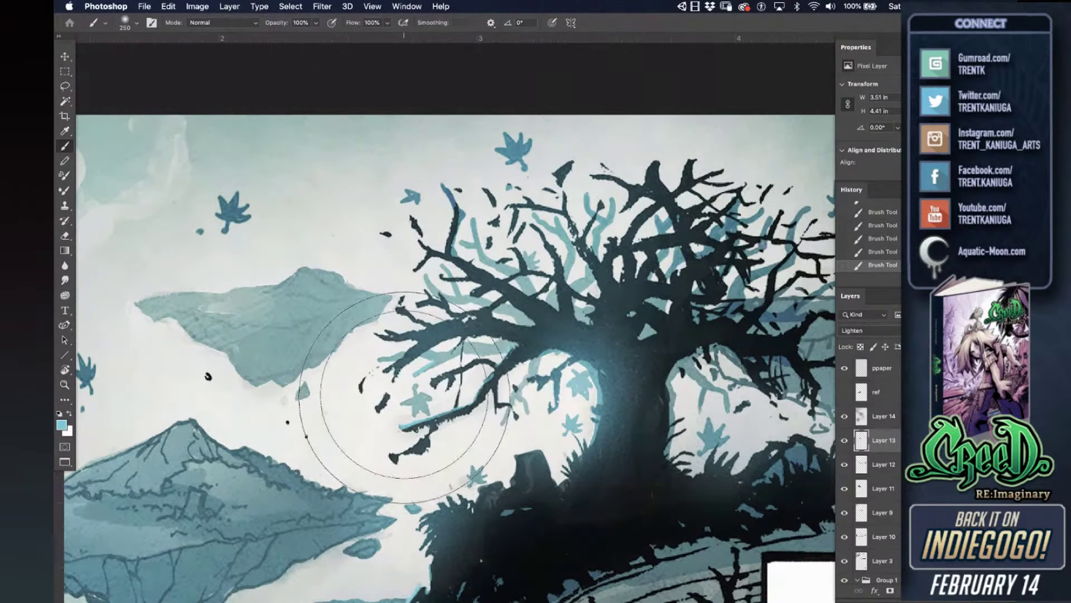
key("e")
mouse_move(636, 402)
left_mouse_down()
mouse_move(642, 441)
mouse_move(631, 391)
left_mouse_up()
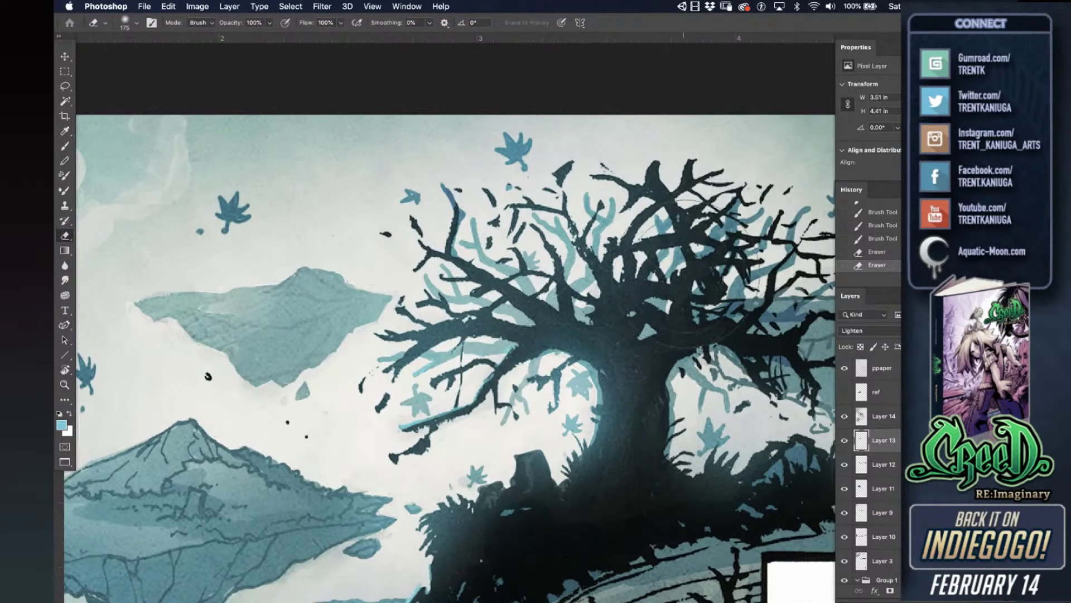
- Examine the tree and cliff lighting of the top panel in the context of the whole page
key("super+minus")
key("super+minus")
key("super+minus")
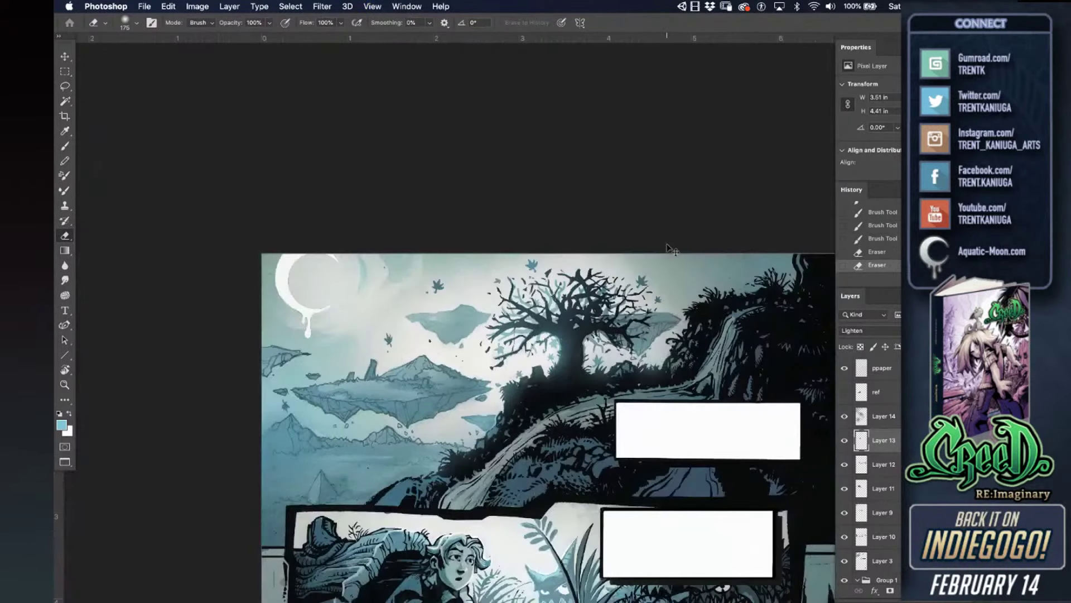
key("super+plus")
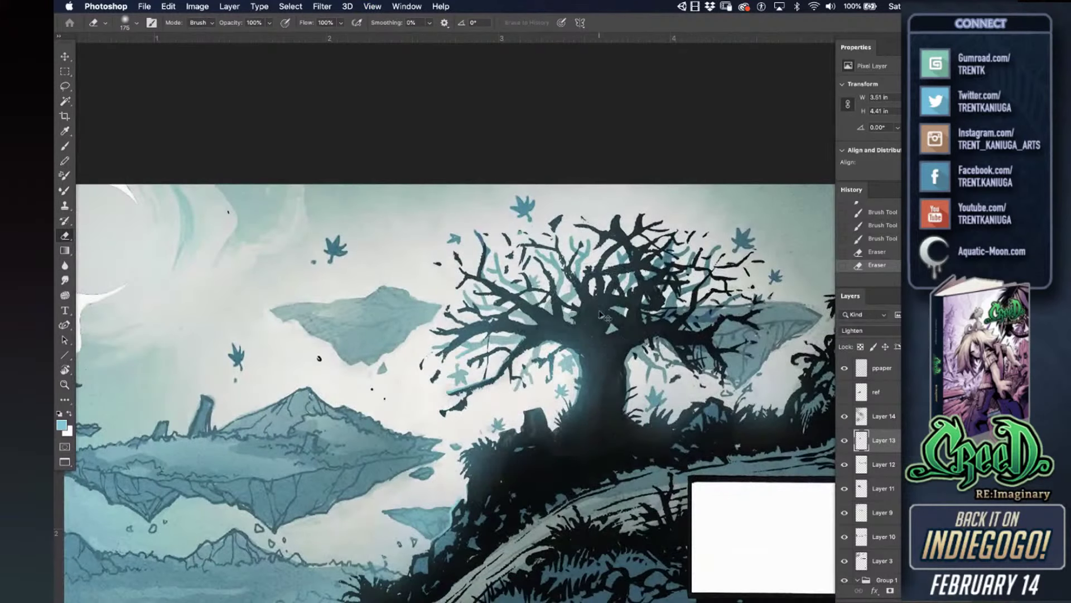
key("super+minus")
scroll(594, 314, "down", 3)
scroll(594, 314, "right", 2)
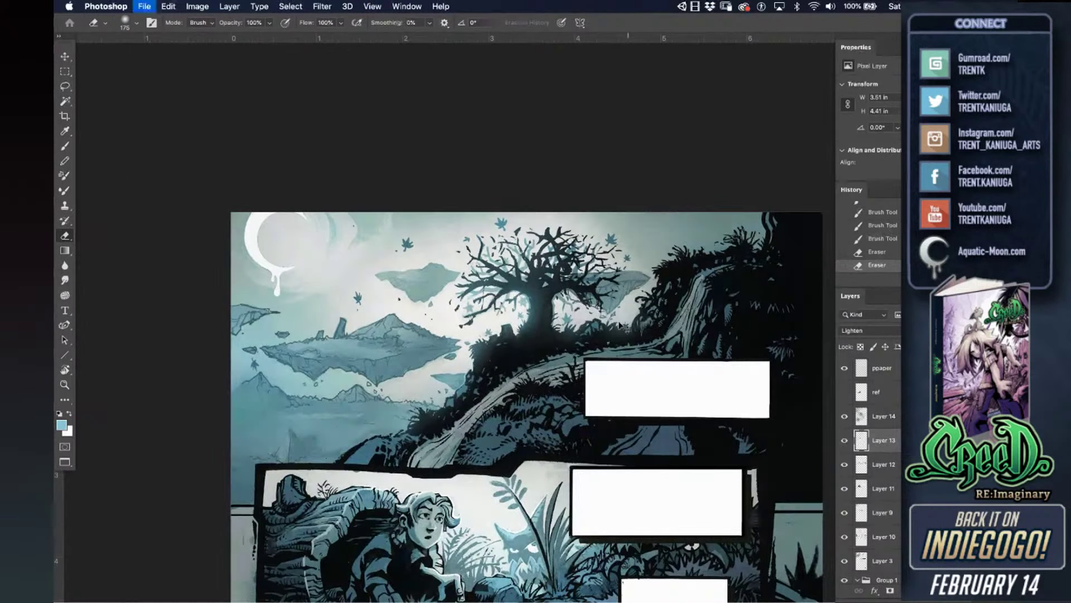
- Give the eraser the Watercolory tip and shrink it to a very fine size for the cliff edge beside the tree
key("super+plus")
key("super+plus")
key("super+plus")
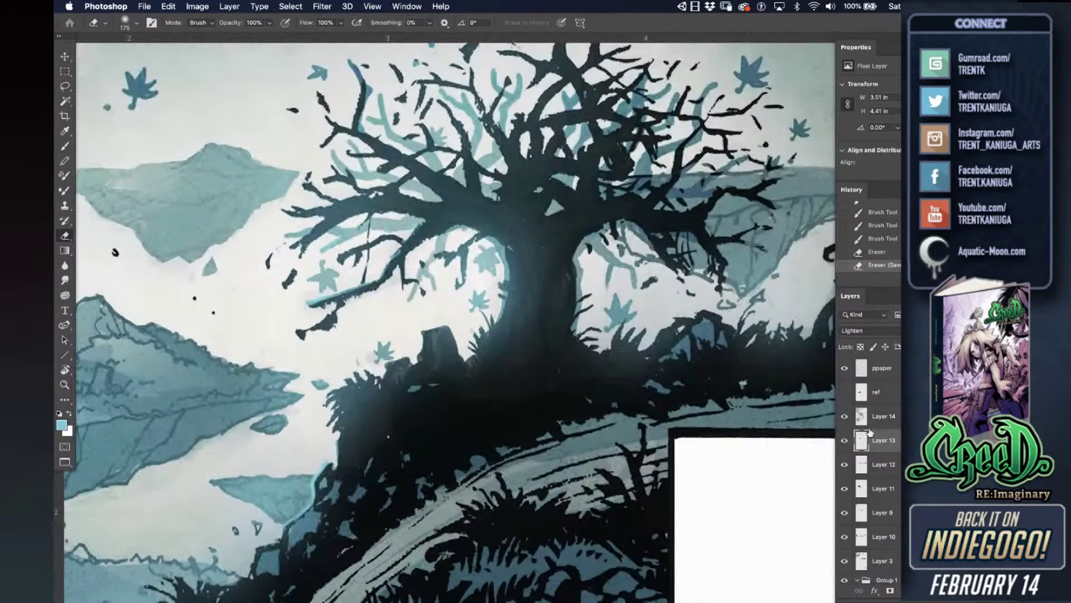
scroll(497, 390, "down", 5)
scroll(497, 390, "left", 4)
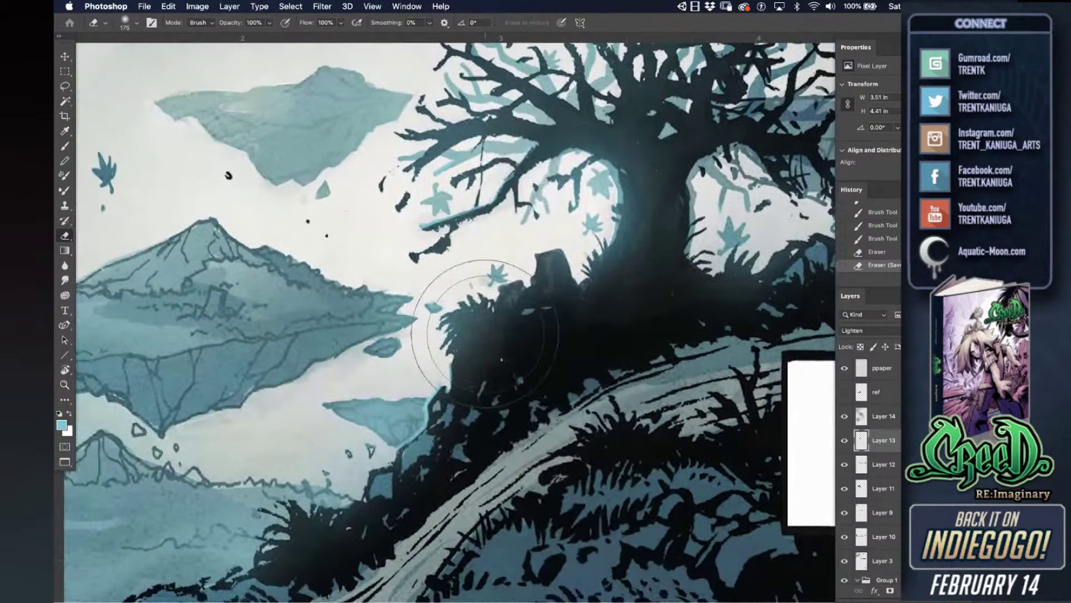
right_click(513, 342)
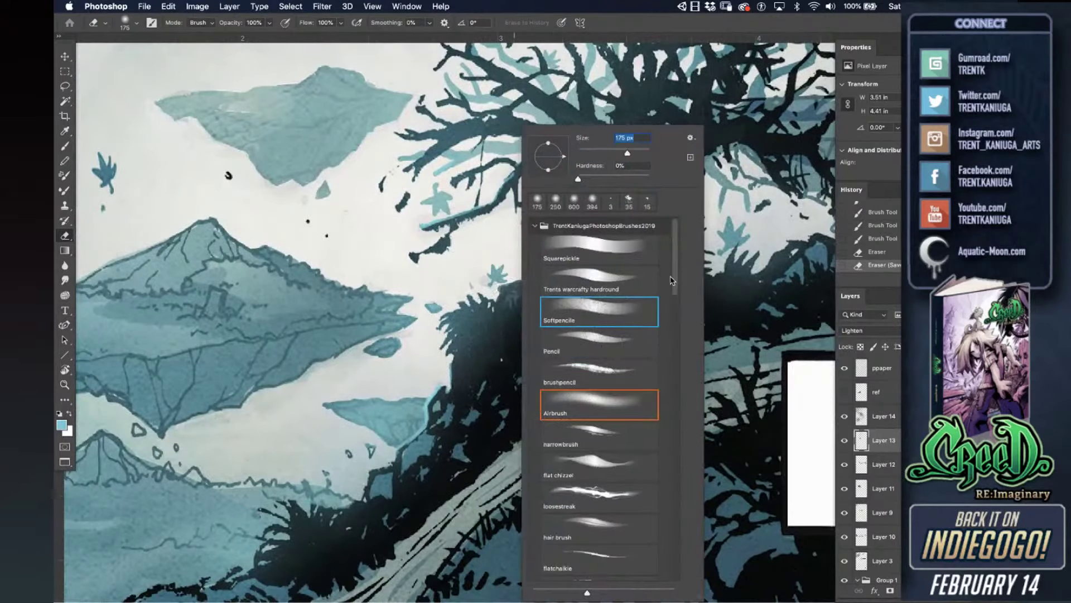
scroll(677, 391, "down", 3)
scroll(677, 391, "down", 3)
left_click(611, 419)
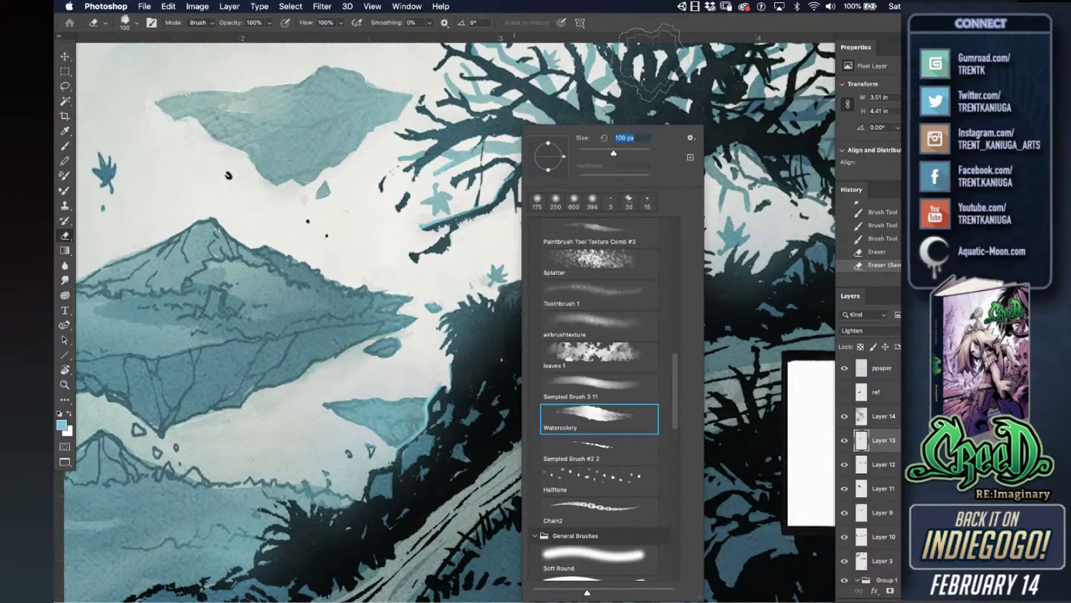
left_click(657, 35)
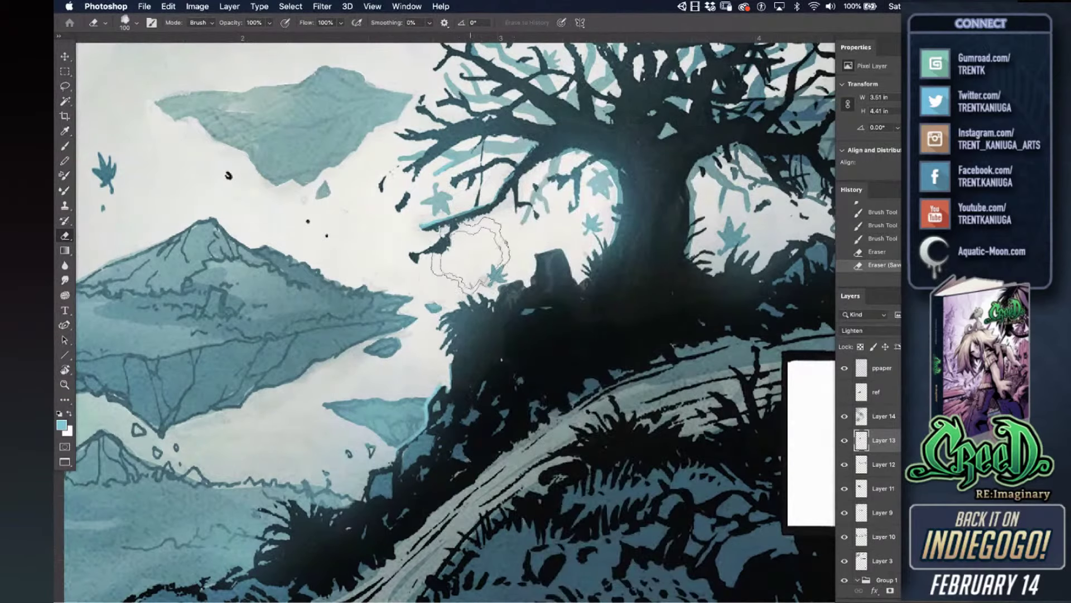
key("bracketleft")
key("bracketleft")
key("bracketleft")
key("bracketleft")
key("bracketleft")
key("bracketleft")
key("bracketleft")
key("bracketleft")
key("bracketleft")
key("bracketleft")
key("bracketleft")
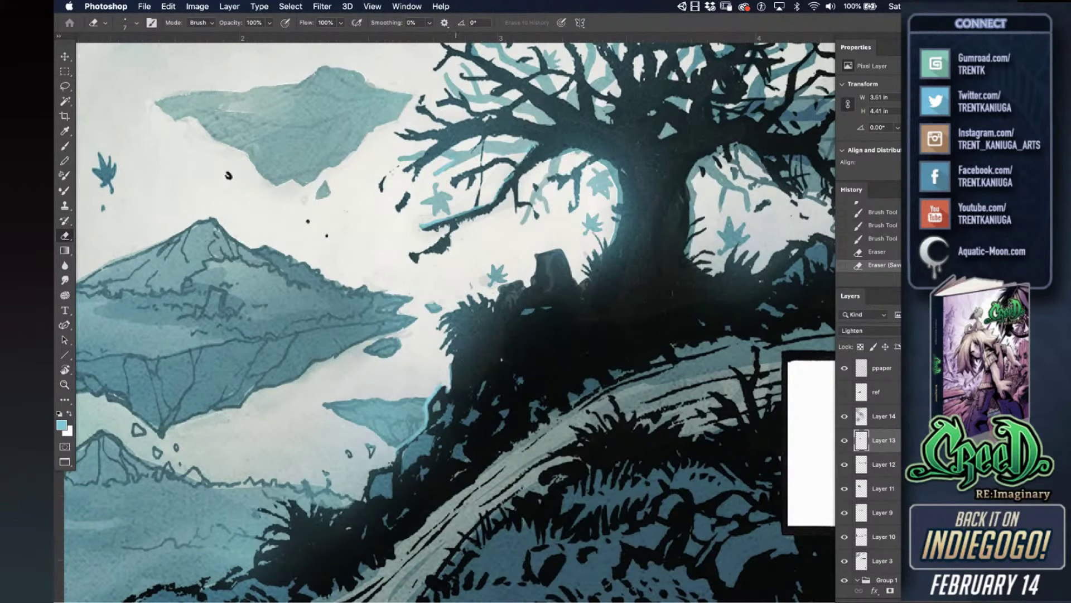
left_click_drag(455, 377, 612, 242)
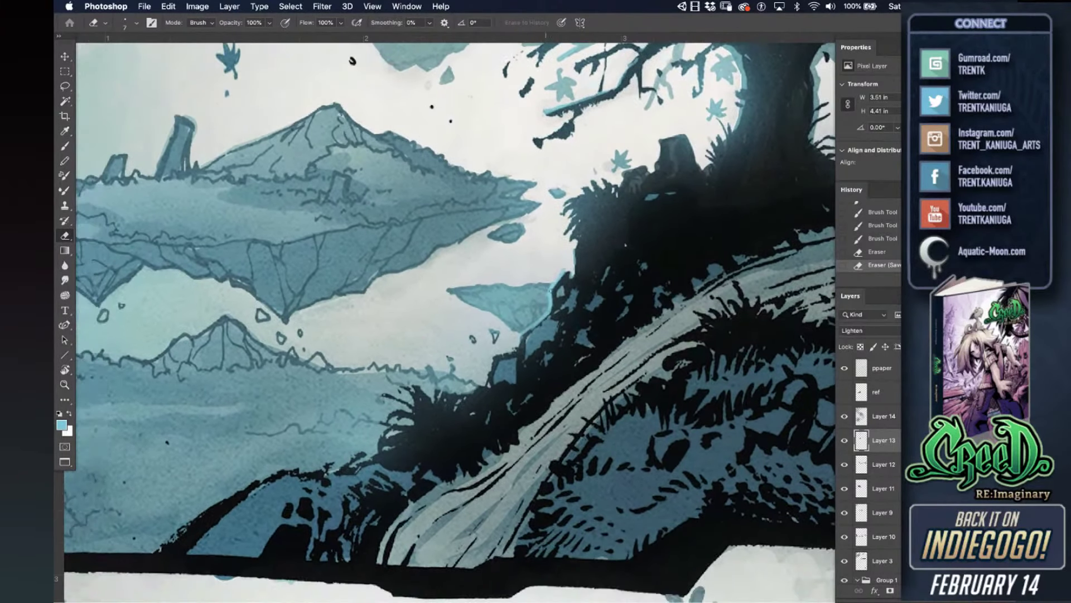
- Switch to the Brush with the Watercolory tip and reduce its size to 5 px
left_click(64, 146)
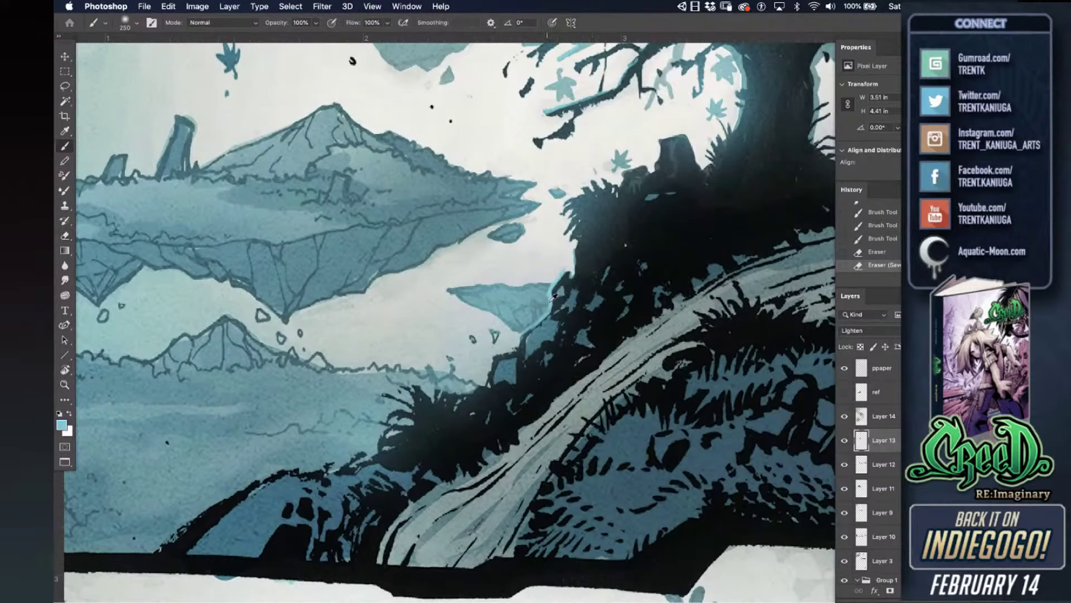
right_click(513, 338)
key("Escape")
right_click(616, 262)
key("Escape")
right_click(546, 265)
left_click_drag(705, 298, 681, 403)
left_click(632, 415)
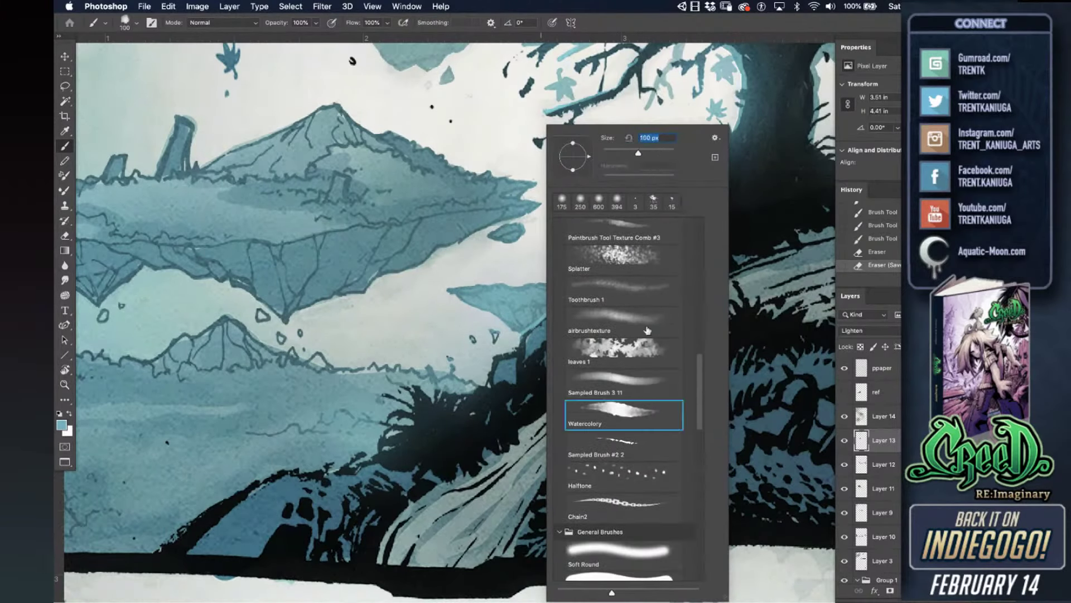
left_click(676, 33)
key("bracketleft")
key("bracketleft")
key("bracketleft")
key("bracketleft")
key("bracketleft")
key("bracketleft")
key("bracketleft")
key("bracketleft")
key("bracketleft")
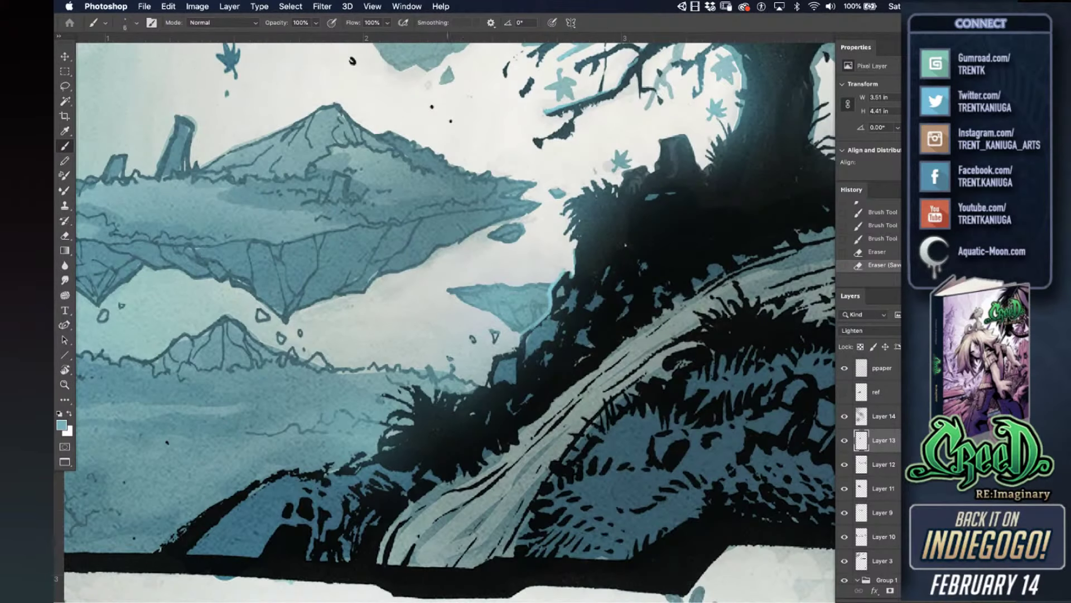
right_click(471, 350)
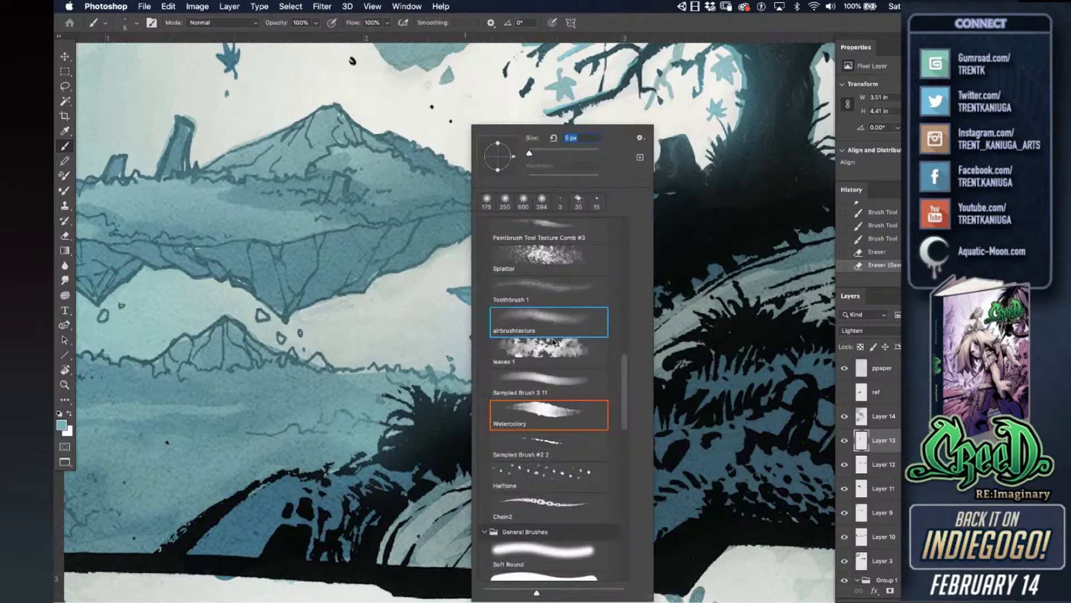
left_click(466, 373)
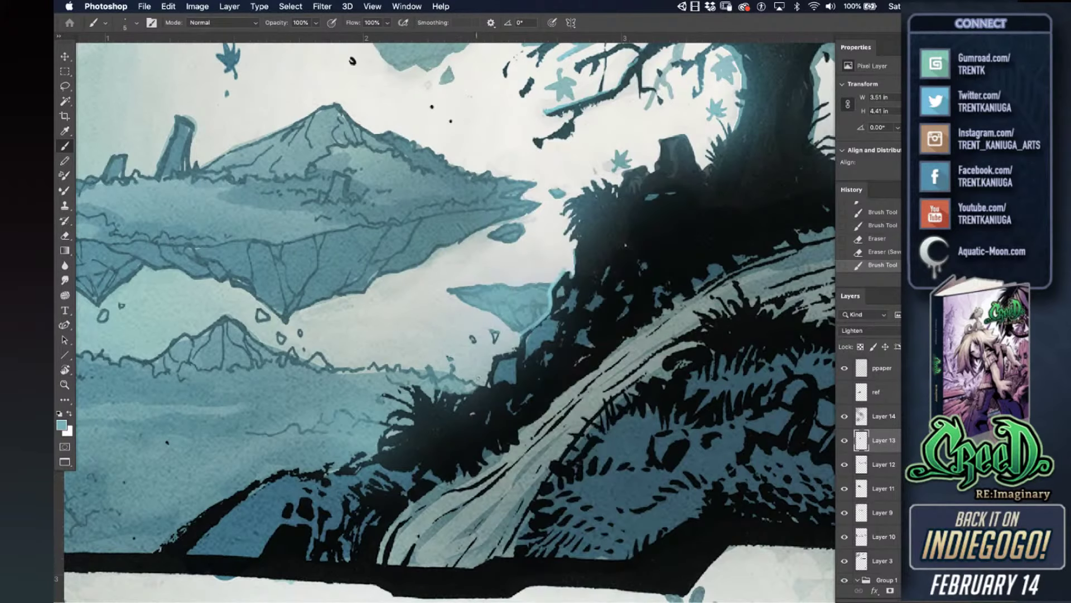
- Paint thin light-blue rim highlights along the cliff's outer edge and small flecks on the rock at its foot
left_click_drag(495, 355, 489, 379)
mouse_move(492, 369)
left_mouse_down()
mouse_move(486, 386)
mouse_move(516, 351)
mouse_move(490, 380)
left_mouse_up()
left_click(551, 236, "alt")
left_click(541, 320, "alt")
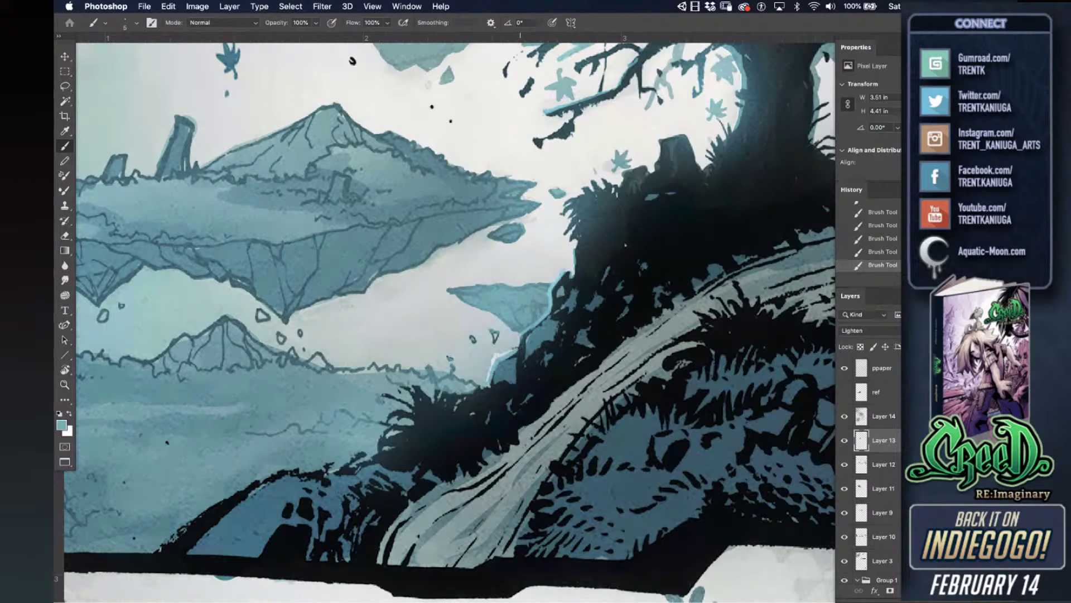
left_click_drag(580, 249, 575, 280)
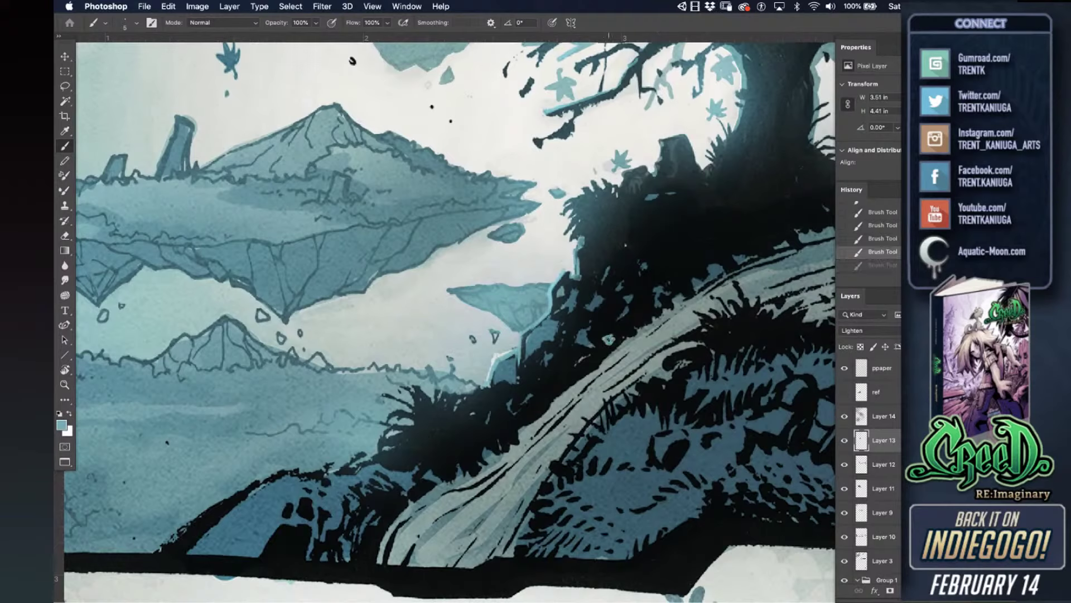
left_click_drag(315, 472, 362, 373)
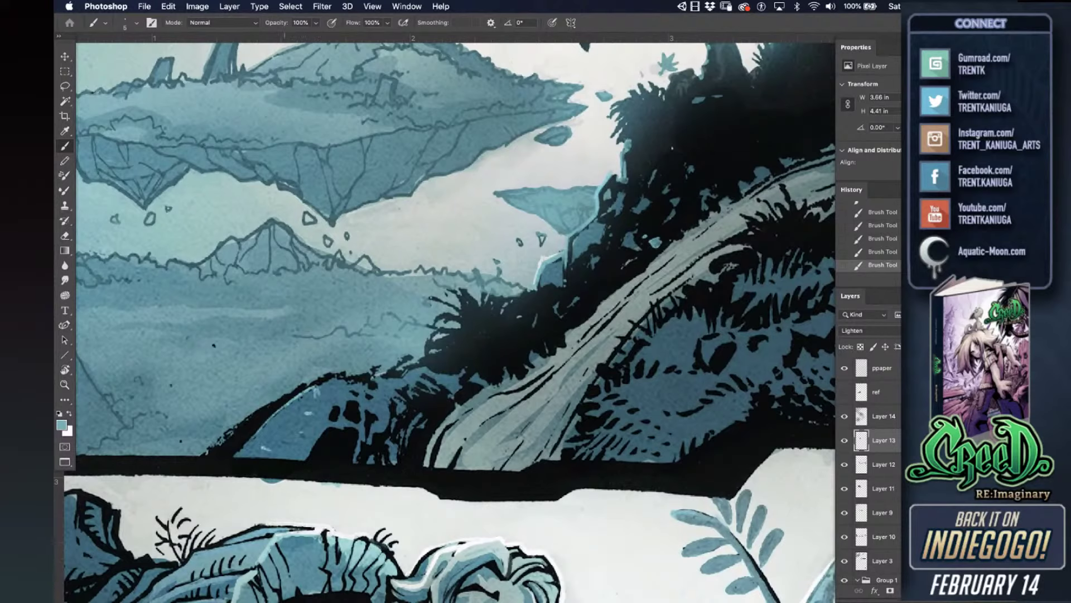
- Sample light blue tones from the art and paint the first thin streaks down the lower part of the waterfall
left_click(625, 261, "alt")
left_click(661, 236, "alt")
left_click(552, 253, "alt")
left_click_drag(558, 377, 584, 354)
left_click(548, 257, "alt")
mouse_move(586, 354)
left_mouse_down()
mouse_move(609, 328)
mouse_move(587, 348)
left_mouse_up()
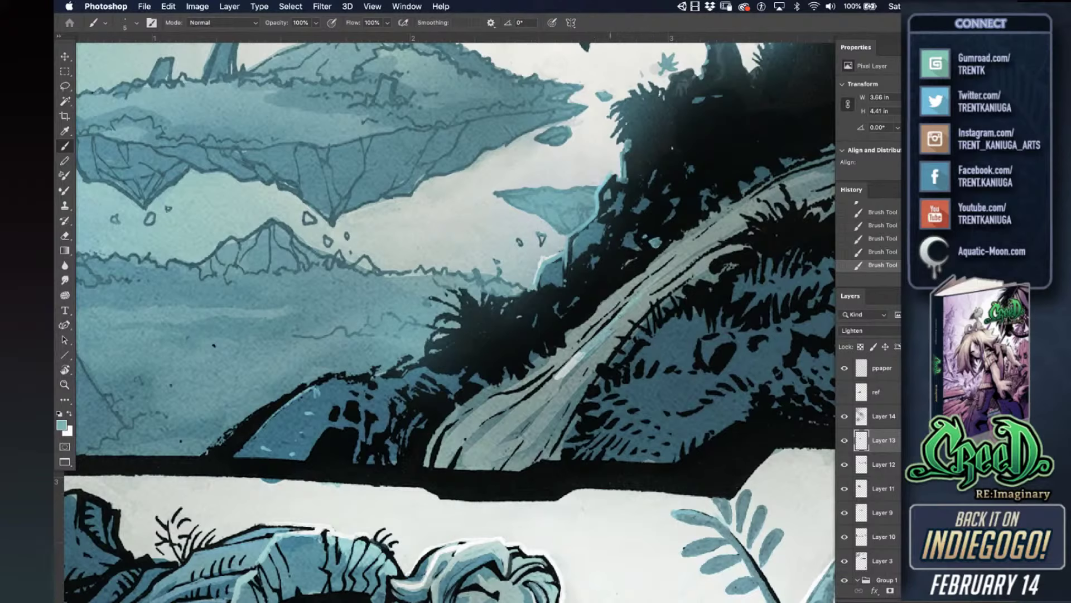
left_click_drag(583, 362, 559, 390)
left_click_drag(520, 421, 496, 446)
left_click_drag(525, 399, 574, 355)
left_click_drag(535, 397, 558, 380)
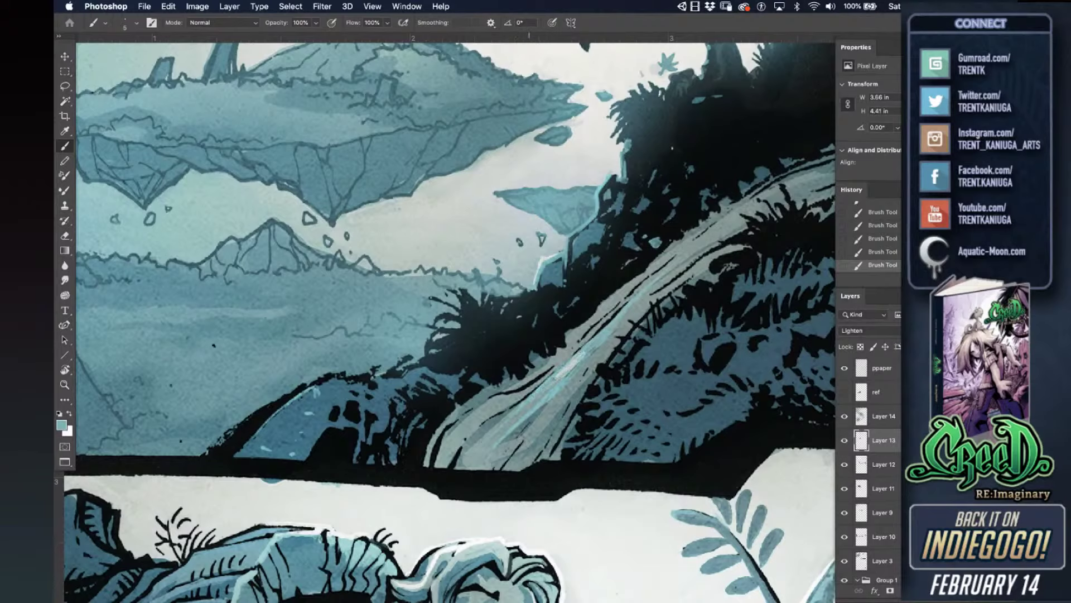
- Resample the water colour and build up long, lighter streaks along the middle of the waterfall
left_click(574, 360, "alt")
left_click_drag(555, 378, 524, 403)
mouse_move(593, 342)
left_mouse_down()
mouse_move(581, 352)
mouse_move(591, 343)
left_mouse_up()
left_click(609, 325, "alt")
left_click_drag(620, 309, 529, 392)
left_click_drag(587, 341, 507, 407)
left_click_drag(549, 371, 507, 403)
mouse_move(563, 358)
left_mouse_down()
mouse_move(542, 374)
mouse_move(550, 368)
left_mouse_up()
left_click_drag(600, 323, 535, 374)
left_click_drag(571, 343, 621, 295)
- Add short highlights along the waterfall's grassy edge and longer streaks from its upper bend toward its base
left_click(567, 373, "alt")
mouse_move(592, 368)
left_mouse_down()
mouse_move(566, 397)
mouse_move(574, 383)
left_mouse_up()
mouse_move(601, 350)
left_mouse_down()
mouse_move(573, 385)
mouse_move(596, 357)
left_mouse_up()
left_click_drag(617, 335, 596, 366)
left_click_drag(606, 361, 594, 369)
left_click_drag(608, 351, 599, 361)
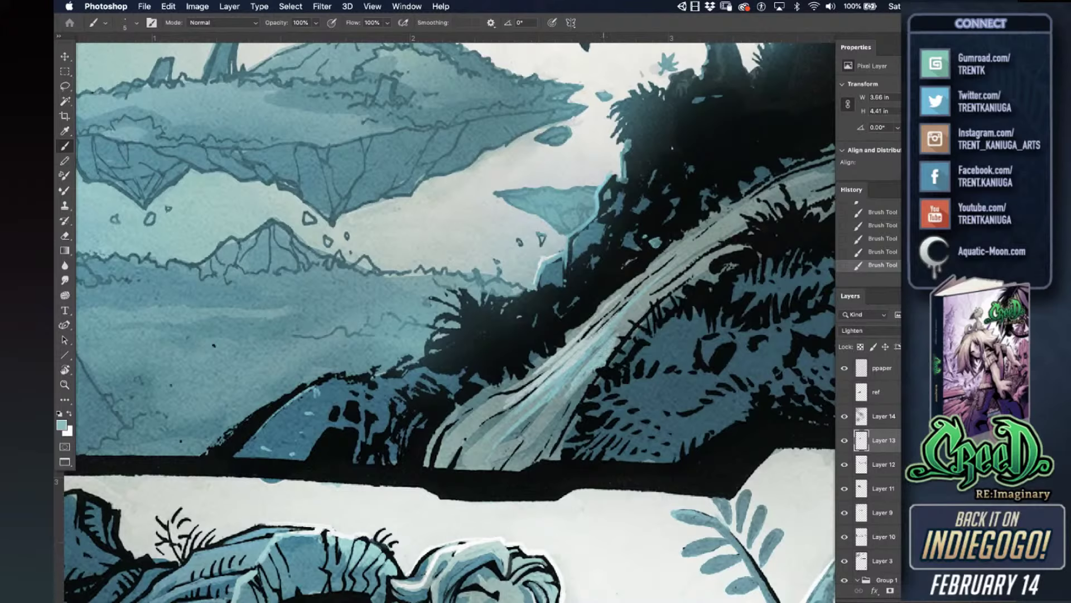
left_click_drag(629, 321, 702, 260)
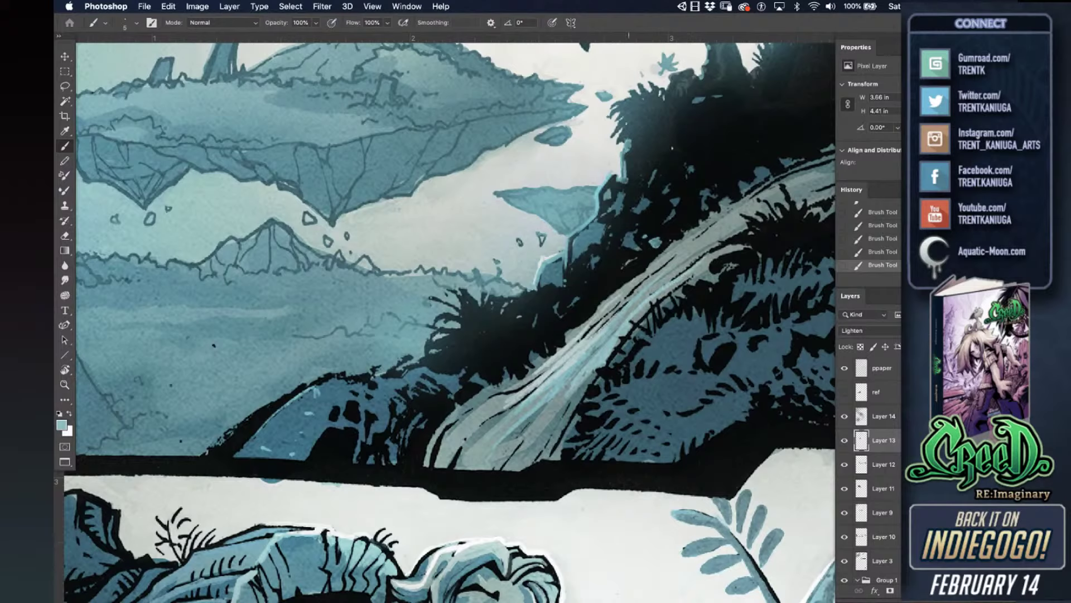
left_click(576, 356, "alt")
left_click_drag(617, 330, 539, 421)
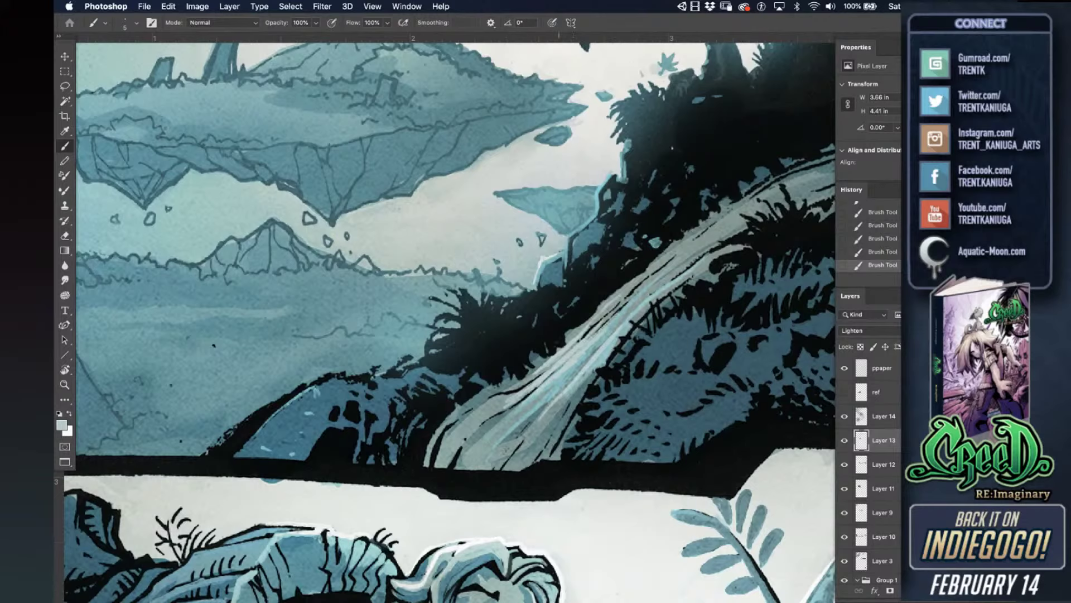
mouse_move(581, 357)
left_mouse_down()
mouse_move(524, 424)
mouse_move(524, 409)
mouse_move(491, 431)
left_mouse_up()
left_click(552, 384, "alt")
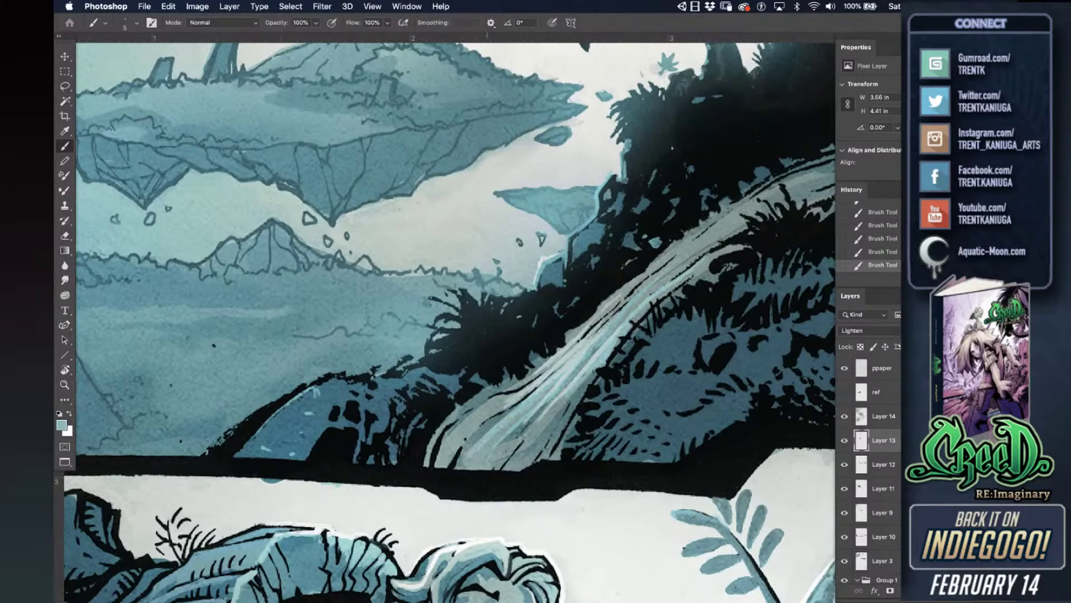
- Paint sampled light-blue streaks at the waterfall's foot above the panel border, undoing stray strokes
mouse_move(554, 387)
left_mouse_down()
mouse_move(500, 443)
mouse_move(520, 447)
mouse_move(502, 472)
left_mouse_up()
key("super+z")
key("d")
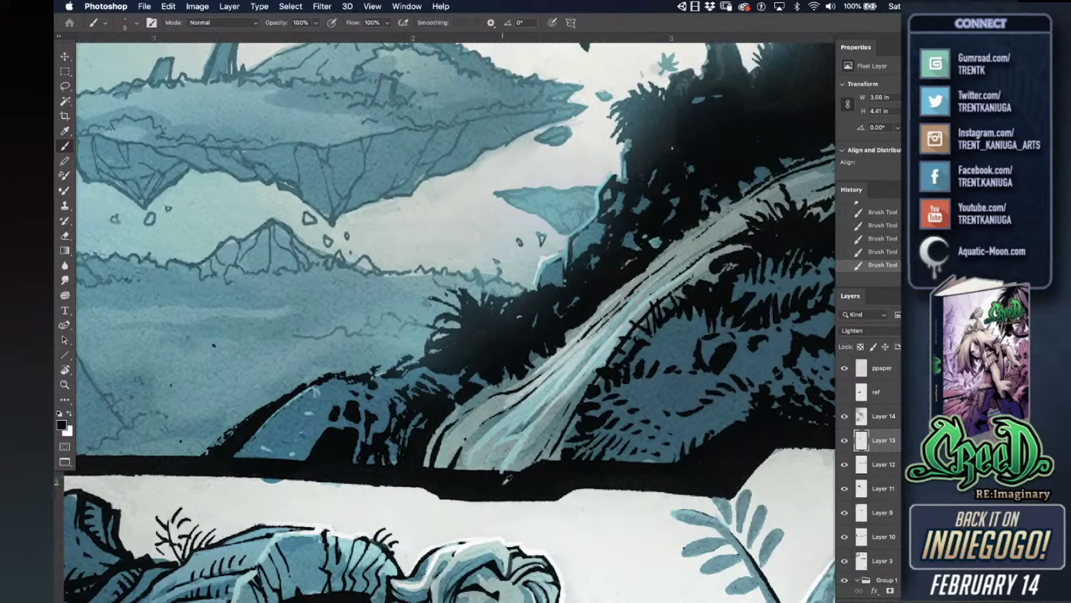
left_click(539, 431, "alt")
left_click_drag(539, 435, 526, 455)
mouse_move(560, 408)
left_mouse_down()
mouse_move(538, 449)
mouse_move(566, 411)
left_mouse_up()
key("super+z")
left_click_drag(543, 458, 575, 400)
- Sample a paler blue and streak highlights up the narrow middle section of the waterfall
left_click(580, 395, "alt")
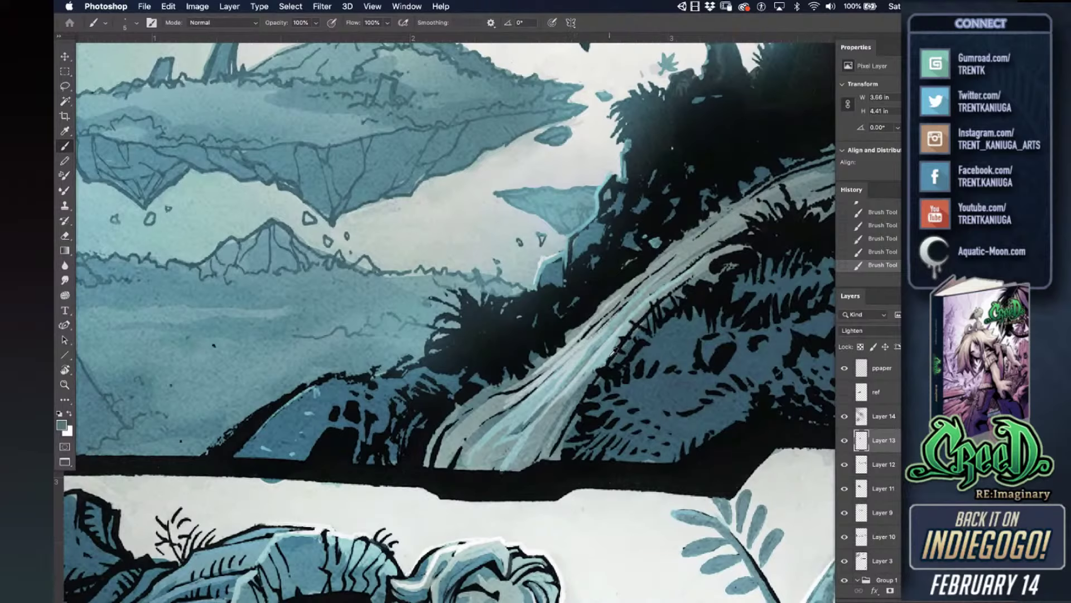
left_click(574, 360, "alt")
left_click_drag(578, 358, 596, 341)
mouse_move(636, 297)
left_mouse_down()
mouse_move(581, 344)
mouse_move(606, 316)
left_mouse_up()
mouse_move(650, 279)
left_mouse_down()
mouse_move(599, 327)
mouse_move(629, 294)
left_mouse_up()
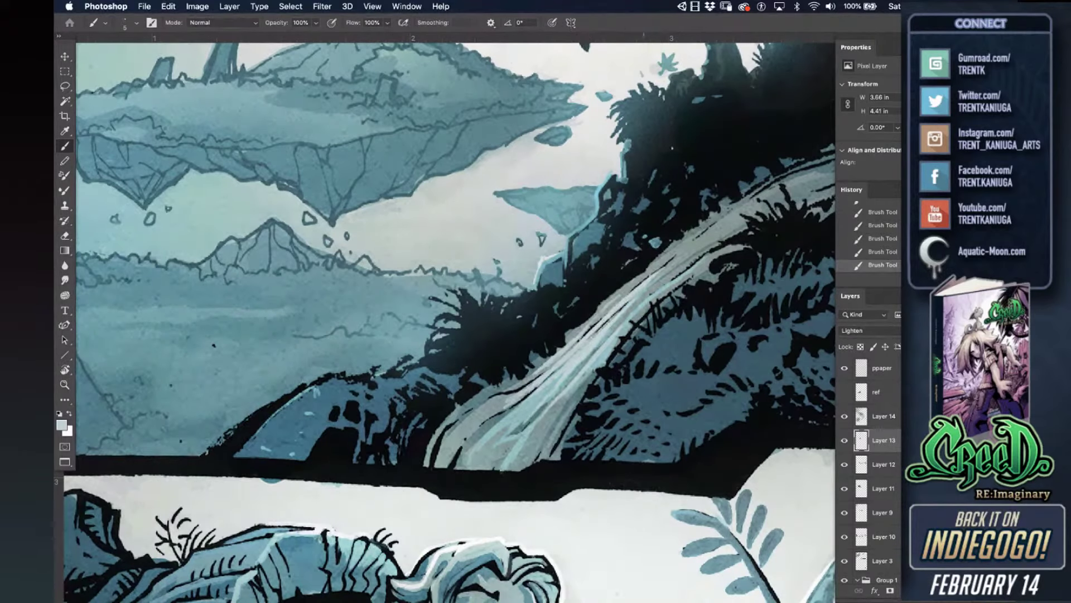
left_click_drag(678, 266, 646, 293)
mouse_move(687, 259)
left_mouse_down()
mouse_move(664, 277)
mouse_move(693, 246)
mouse_move(680, 257)
left_mouse_up()
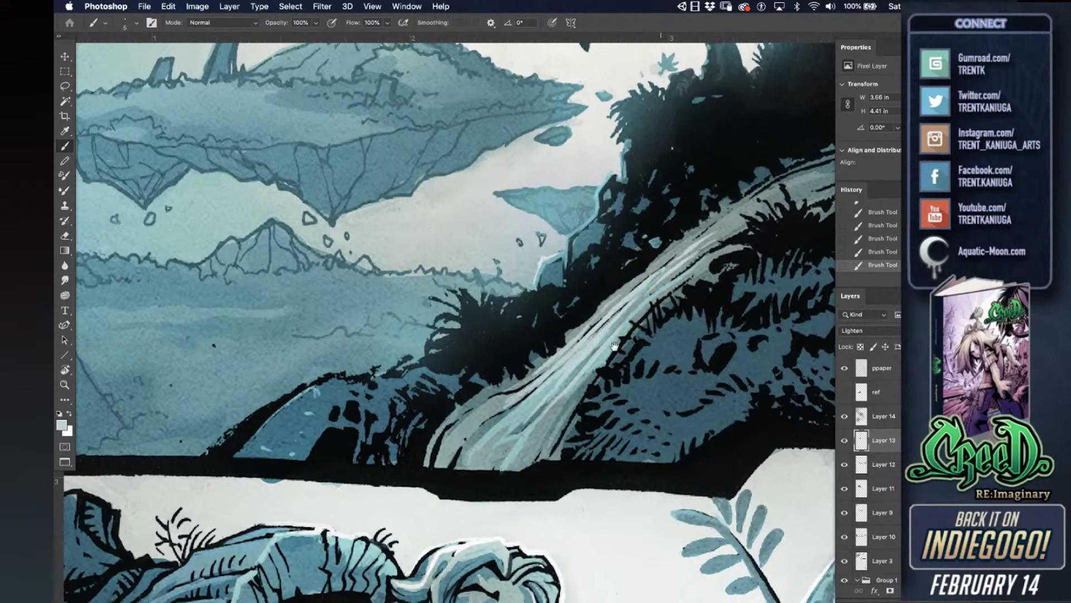
- Continue the pale streaks around the waterfall's upper bend and along the stream below the tree
scroll(550, 399, "up", 4)
scroll(549, 399, "right", 5)
left_click_drag(645, 294, 610, 318)
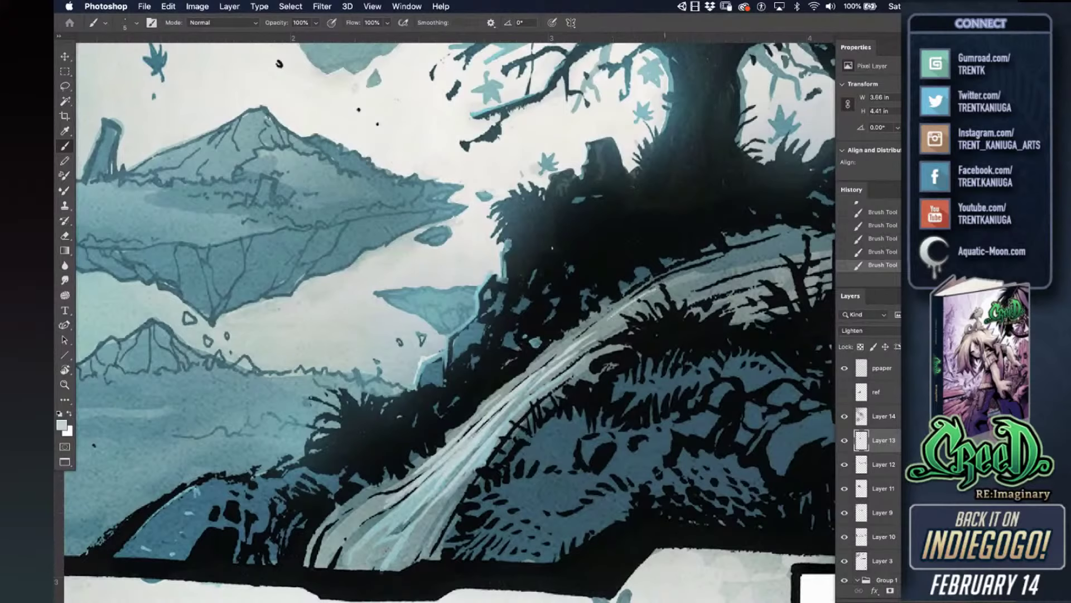
mouse_move(718, 269)
left_mouse_down()
mouse_move(687, 282)
mouse_move(712, 273)
left_mouse_up()
key("super+z")
mouse_move(726, 277)
left_mouse_down()
mouse_move(706, 289)
mouse_move(734, 272)
mouse_move(775, 274)
left_mouse_up()
left_click_drag(704, 289, 693, 295)
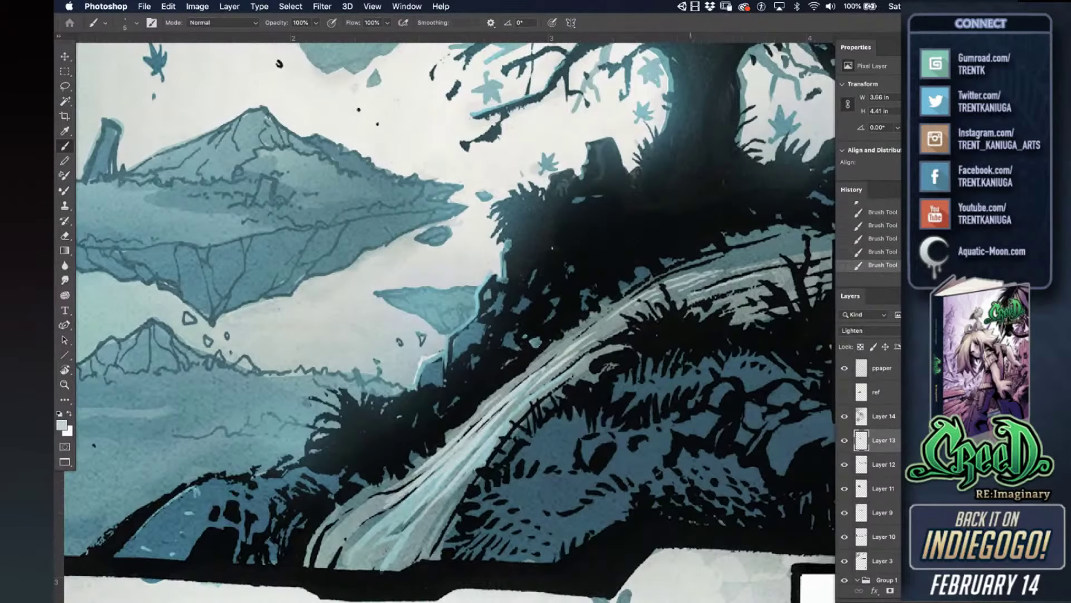
left_click_drag(562, 342, 635, 279)
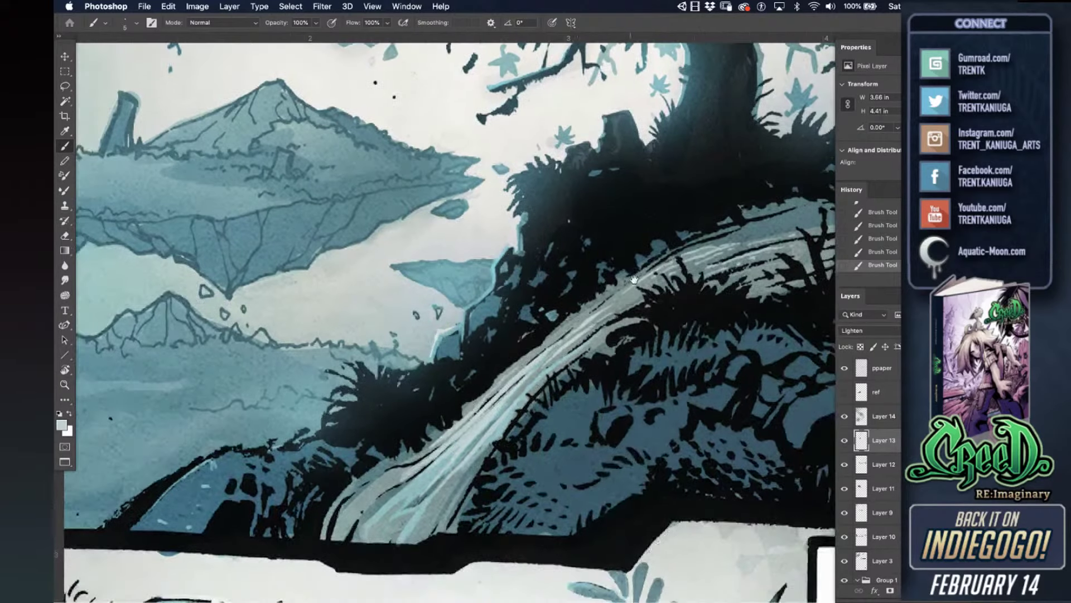
- Make the Color Dodge layer, Layer 14, active and choose a soft 394 px brush
key("super+minus")
key("super+minus")
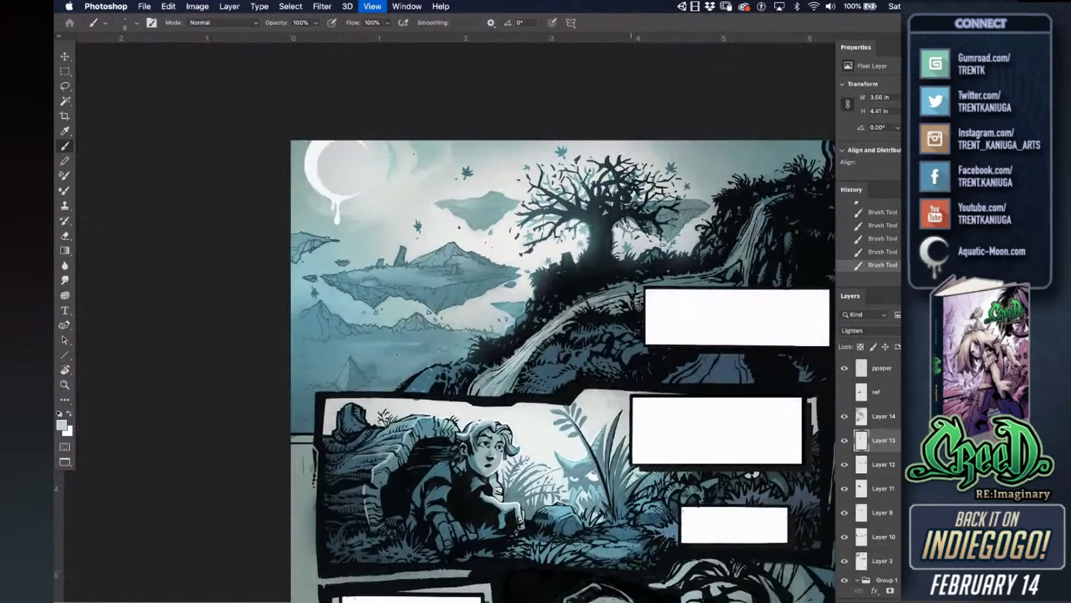
key("super+plus")
left_click(862, 416)
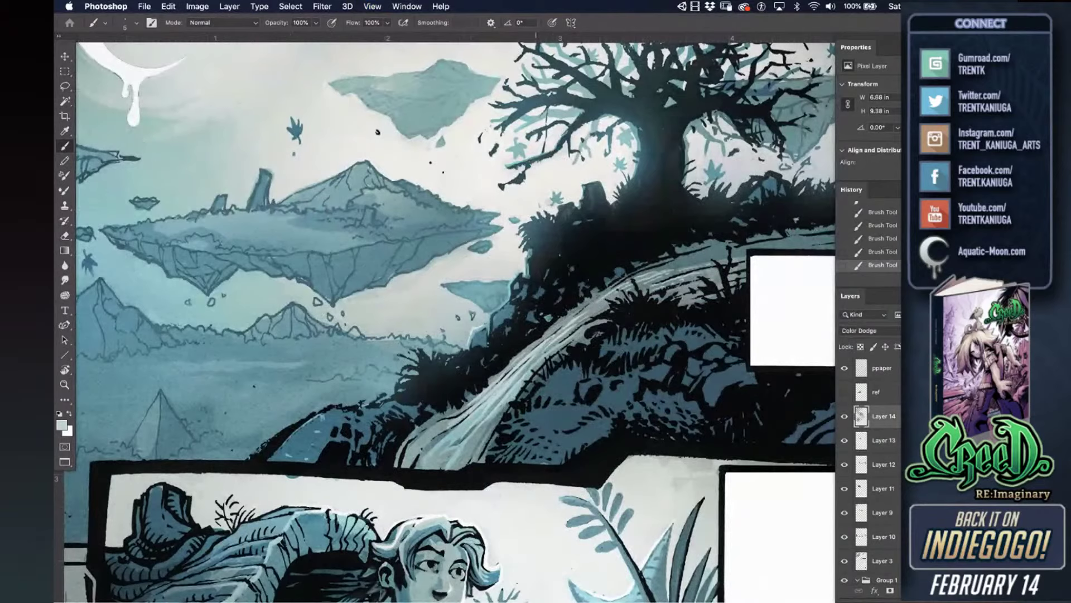
right_click(535, 373)
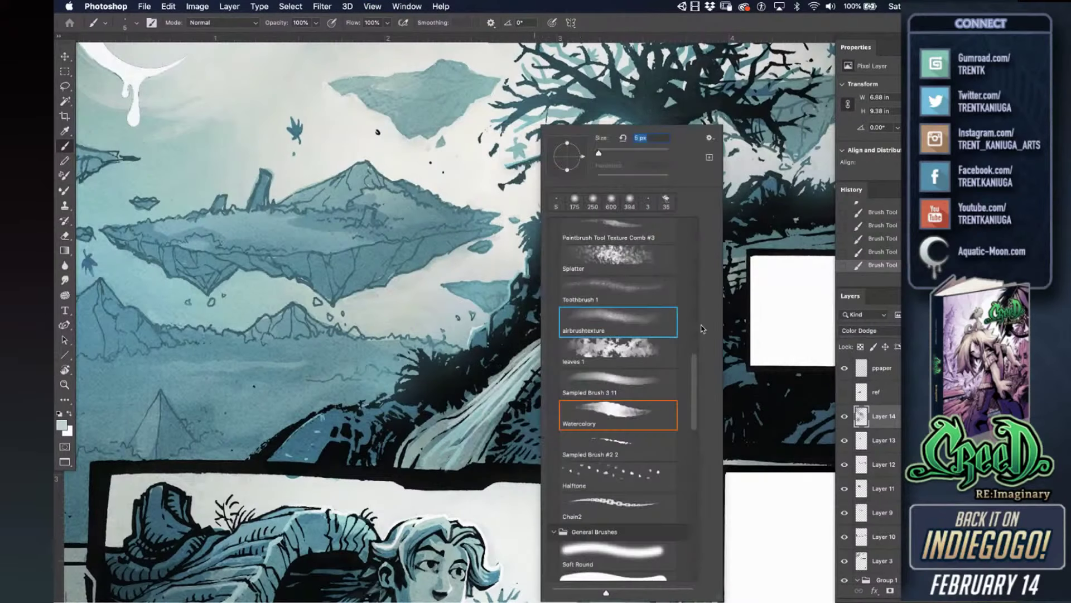
mouse_move(695, 378)
left_mouse_down()
mouse_move(692, 304)
mouse_move(678, 272)
left_mouse_up()
left_click(588, 320)
- Try pale glow dabs over the lower waterfall with the large soft brush and with a smaller size
left_click(514, 371)
left_click(514, 372)
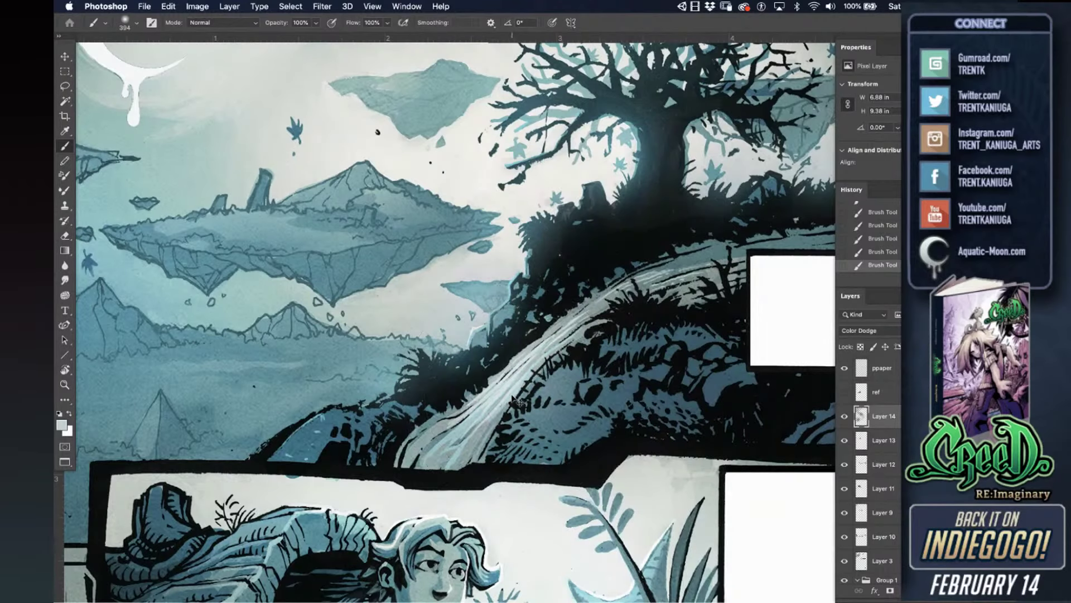
key("super+z")
key("bracketleft")
key("bracketleft")
key("bracketleft")
key("bracketleft")
key("bracketleft")
left_click(492, 406)
key("super+z")
- Sample a darker blue, brush a soft 250 px glow over the lower waterfall, and save the document
left_click(501, 300, "alt")
key("ctrl+shift+z")
key("ctrl+z")
key("bracketright")
key("bracketright")
key("bracketright")
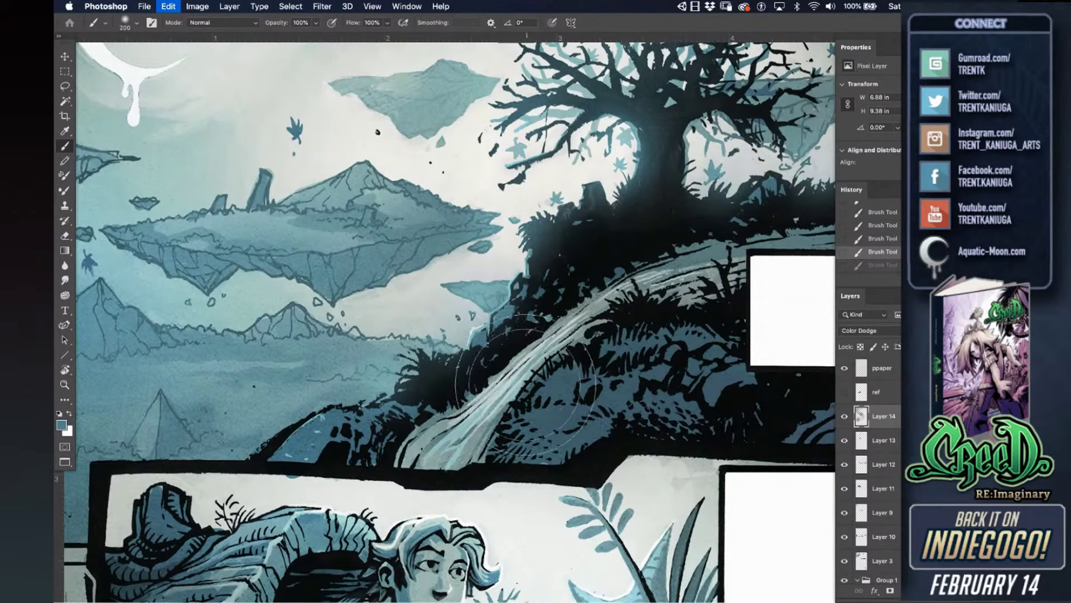
key("ctrl+shift+z")
key("ctrl+z")
key("ctrl+shift+z")
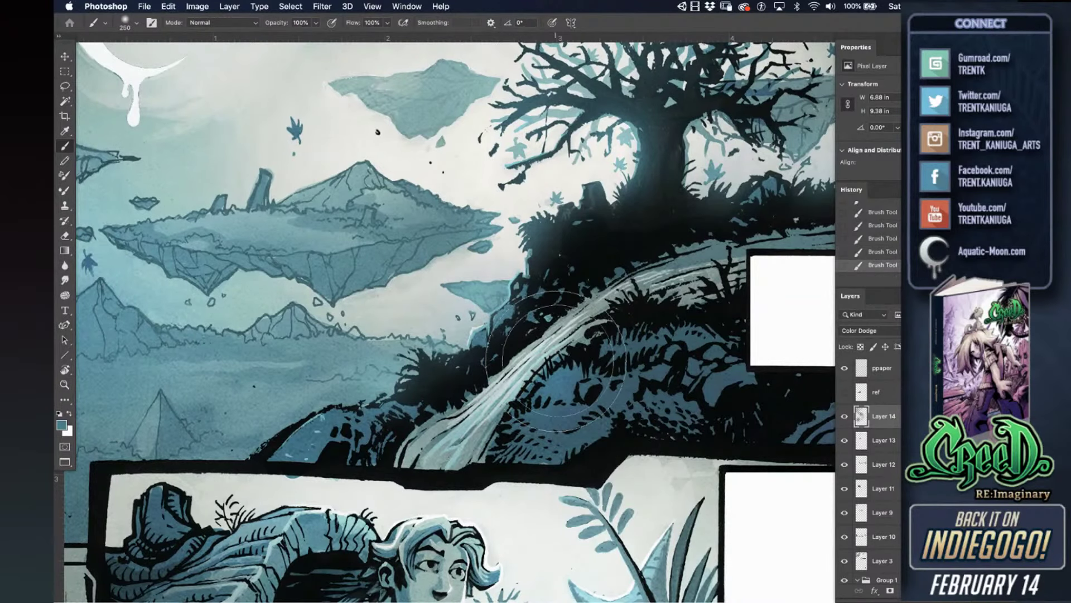
left_click_drag(504, 383, 543, 372)
key("ctrl+r")
key("ctrl+s")
left_click_drag(507, 320, 553, 305)
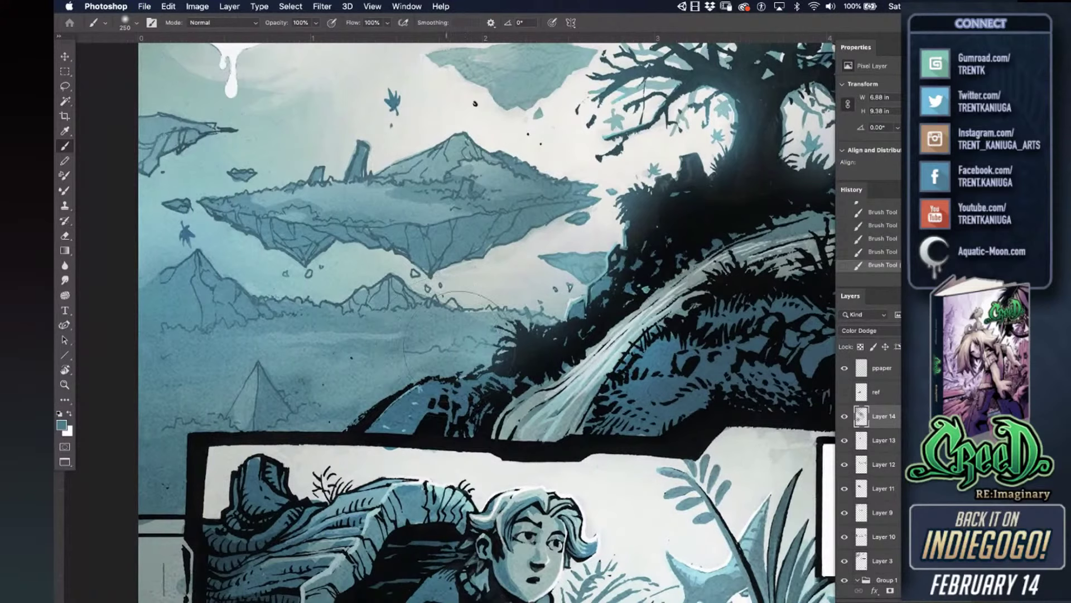
- Make the Lighten layer, Layer 13, active and choose a fine brush preset
right_click(509, 281)
double_click(592, 280)
key("alt+bracketleft")
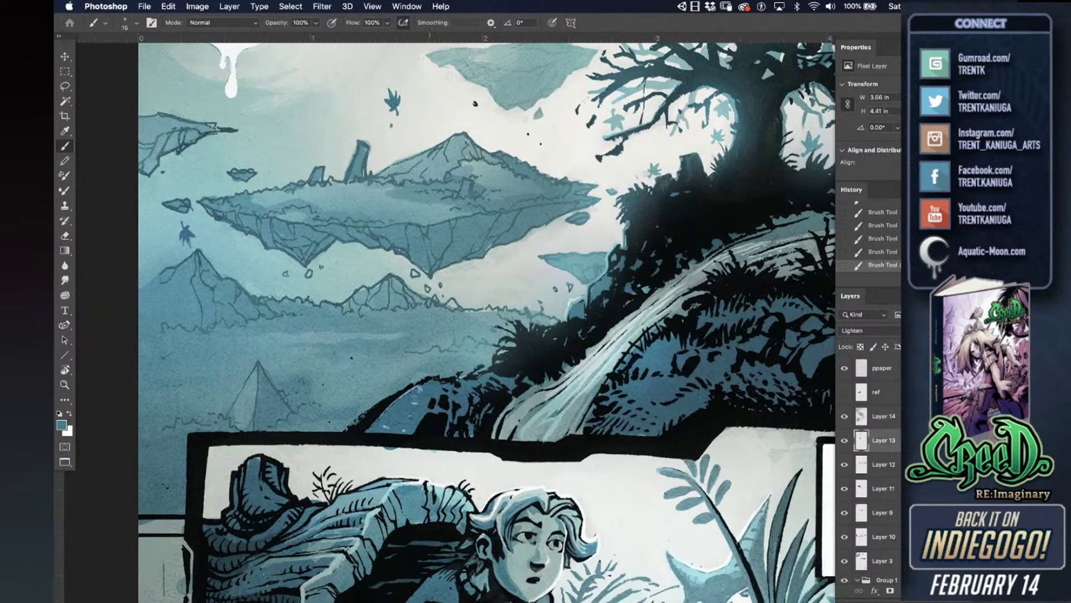
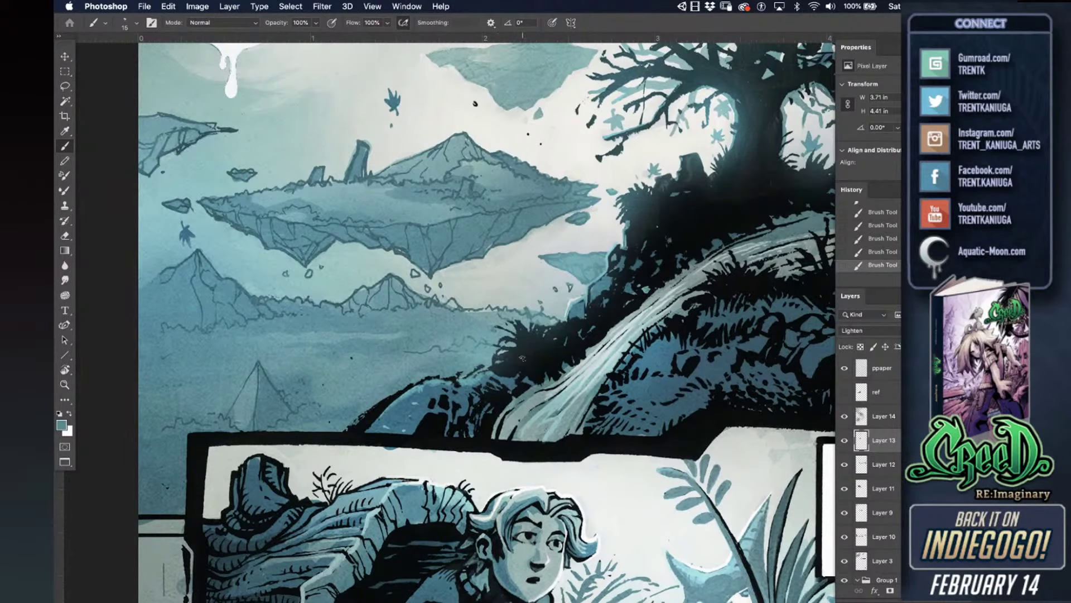
right_click(512, 369)
left_click_drag(669, 278, 674, 396)
left_click(606, 421)
left_click(663, 24)
- Reduce the brush size to 7 px and save the document
key("bracketleft")
key("bracketleft")
key("bracketleft")
key("bracketleft")
key("bracketleft")
key("bracketleft")
key("bracketleft")
key("bracketleft")
key("bracketleft")
left_click_drag(416, 302, 430, 299)
key("super+s")
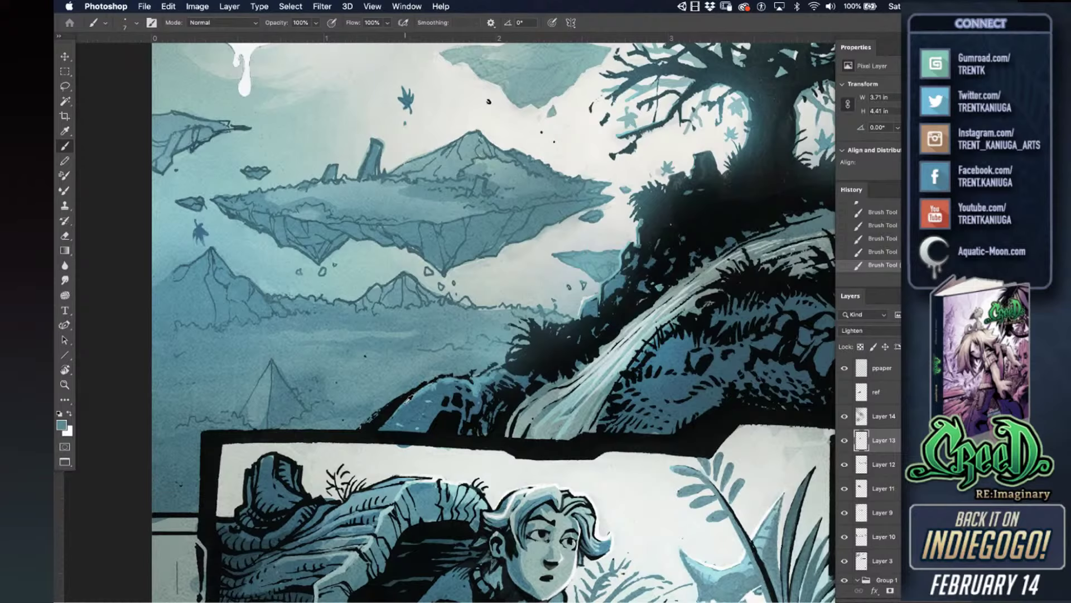
- Select the small pyramid's lit facet with the Lasso, brush a pale tone into it with the soft 394 px brush, and deselect
left_click(409, 397, "alt")
left_click(65, 85)
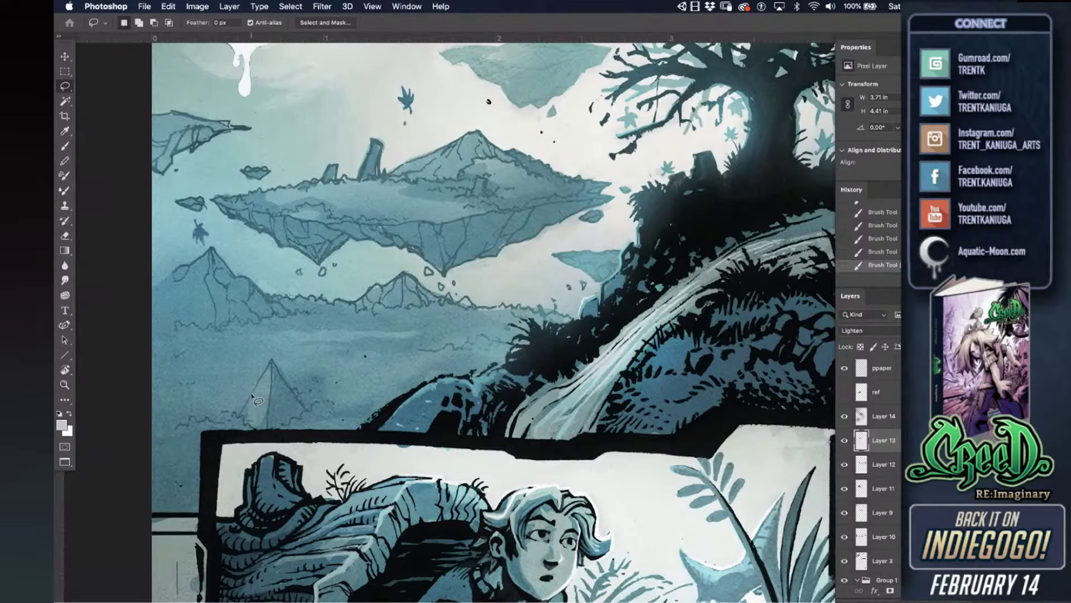
left_click_drag(271, 364, 271, 360)
left_click(65, 147)
right_click(314, 385)
double_click(382, 420)
right_click(381, 420)
double_click(460, 329)
mouse_move(236, 411)
left_mouse_down()
mouse_move(277, 399)
mouse_move(249, 465)
left_mouse_up()
key("super+z")
left_click(363, 271, "alt")
key("super+d")
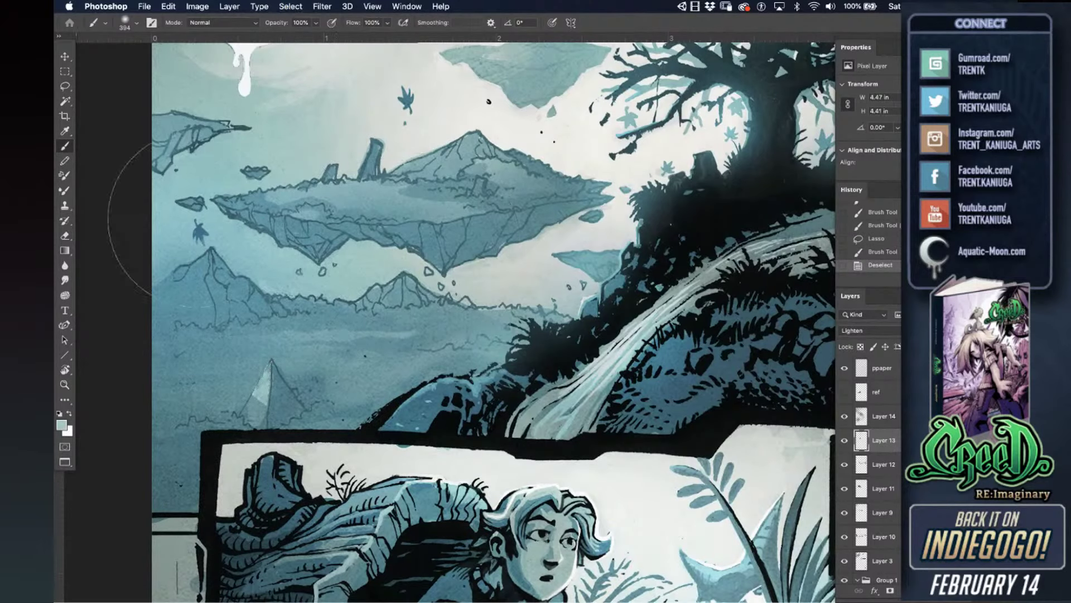
- Replace the soft brush with a small detail brush preset and reduce its size
right_click(484, 360)
scroll(638, 372, "down", 3)
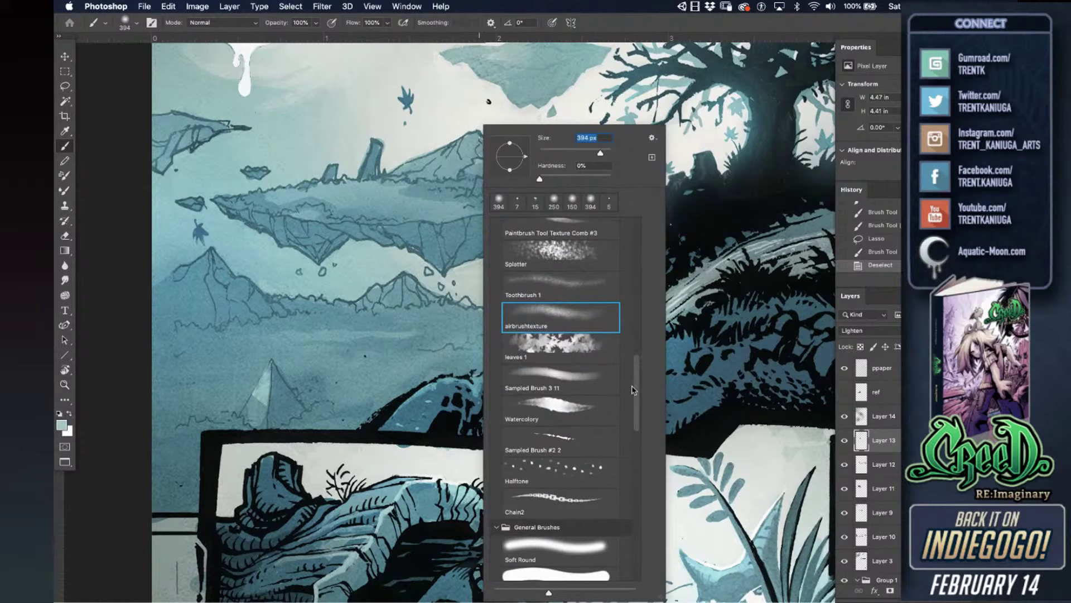
left_click_drag(639, 374, 638, 351)
left_click(566, 443)
left_click(621, 25)
key("bracketleft")
key("bracketleft")
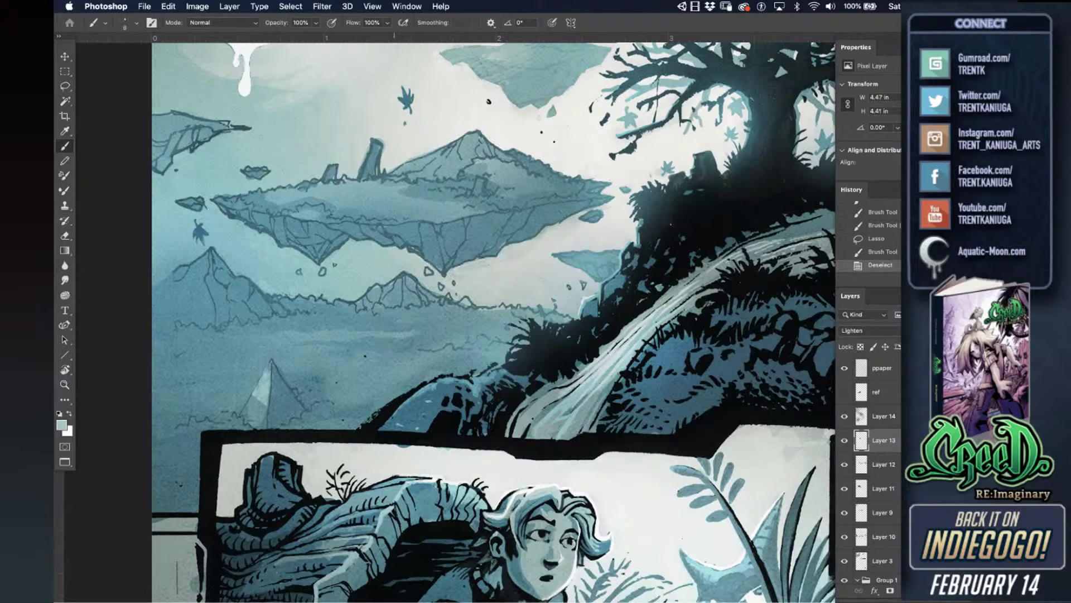
- Touch up the misty plain beside the dark bank with sampled tones and a 5 px brush, and save the document
left_click(377, 333, "alt")
key("bracketleft")
key("bracketleft")
left_click_drag(468, 349, 477, 354)
key("super+z")
key("bracketleft")
left_click_drag(468, 348, 484, 354)
left_click(595, 366, "alt")
left_click(558, 391, "alt")
left_click_drag(480, 353, 489, 356)
left_click_drag(485, 354, 492, 355)
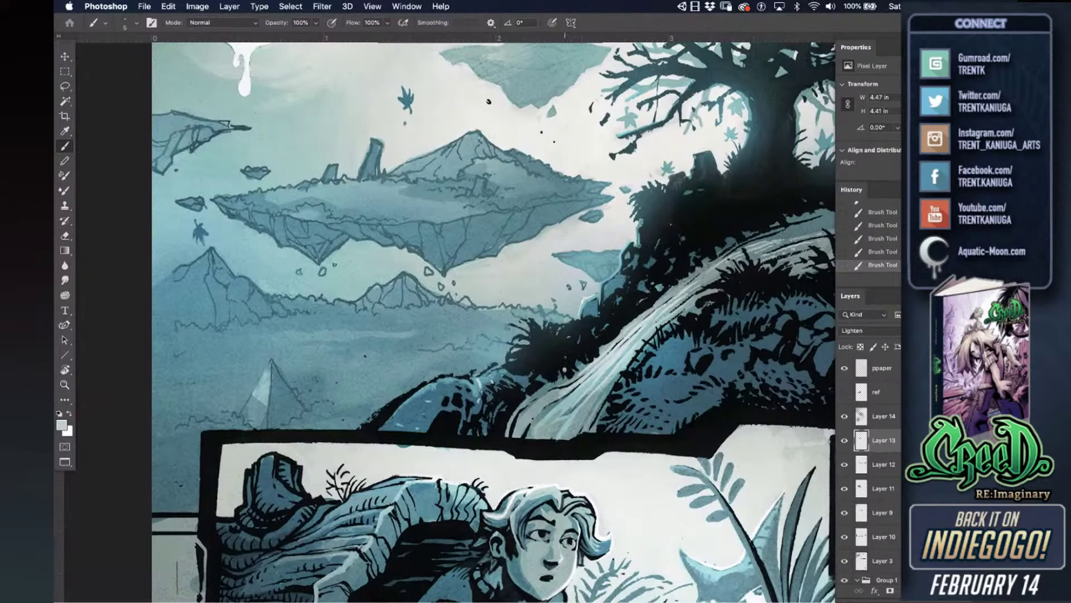
left_click(552, 386, "alt")
left_click(570, 380, "alt")
left_click_drag(832, 231, 677, 322)
key("super+s")
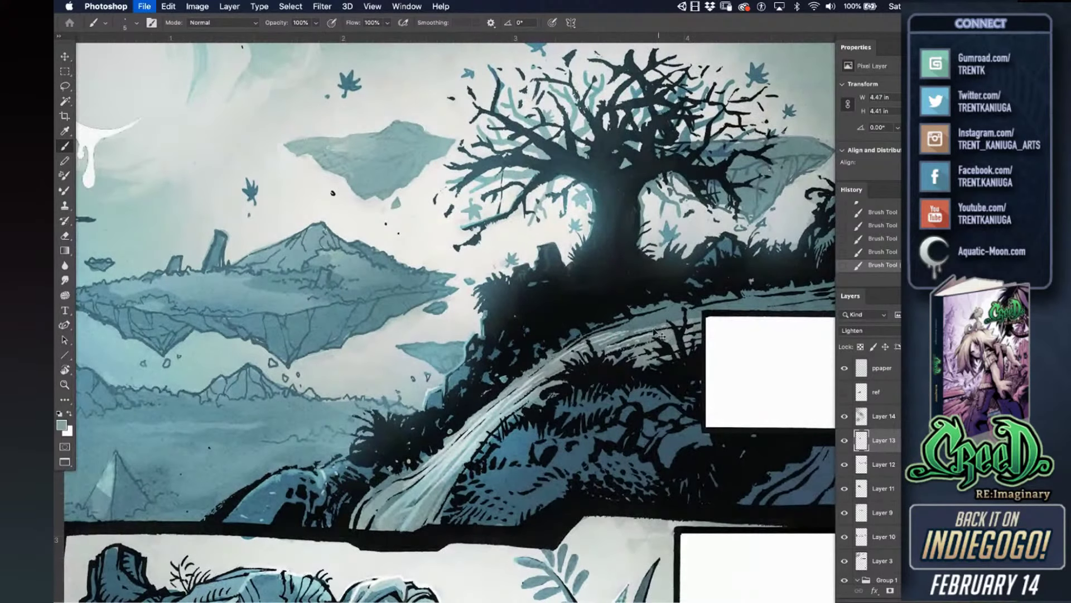
- Bring the sky near the moon into view and choose the Watercolory brush at 100 px
left_click(581, 328, "alt")
key("super+minus")
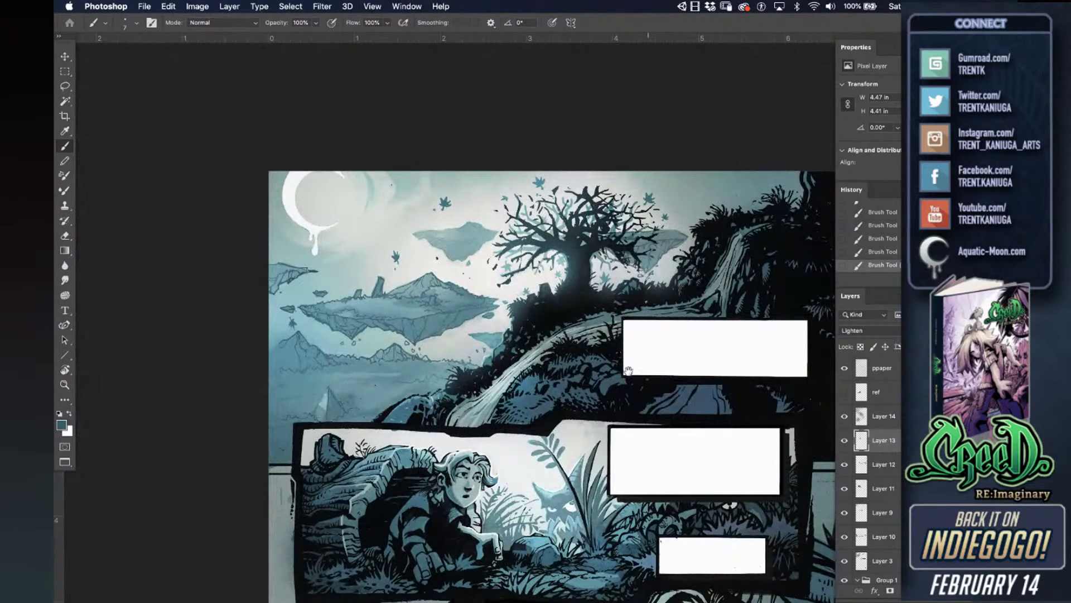
left_click_drag(651, 379, 588, 370)
key("super+r")
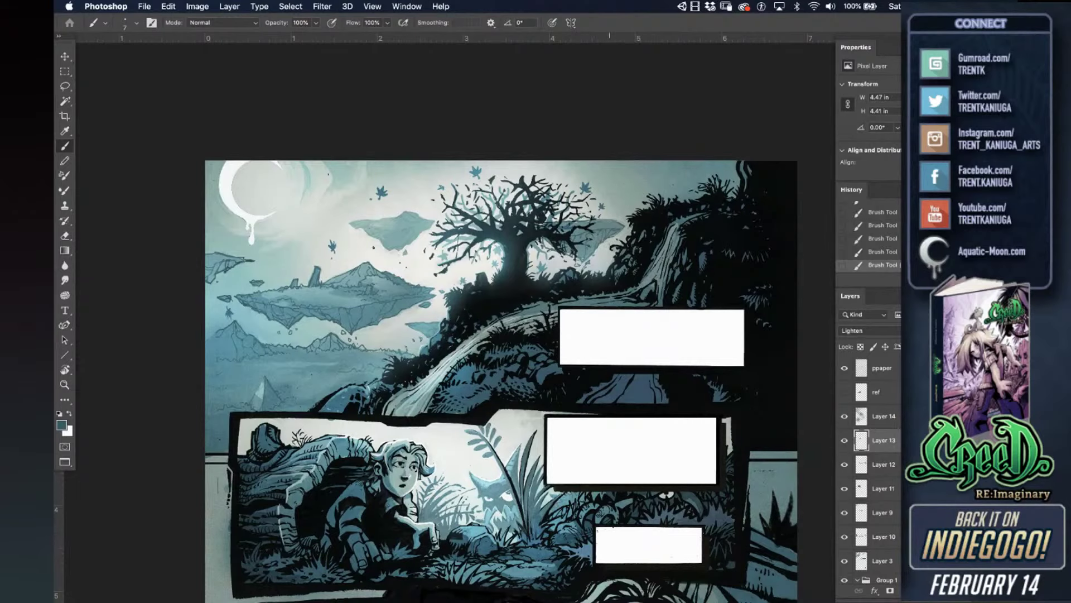
key("super+plus")
key("super+plus")
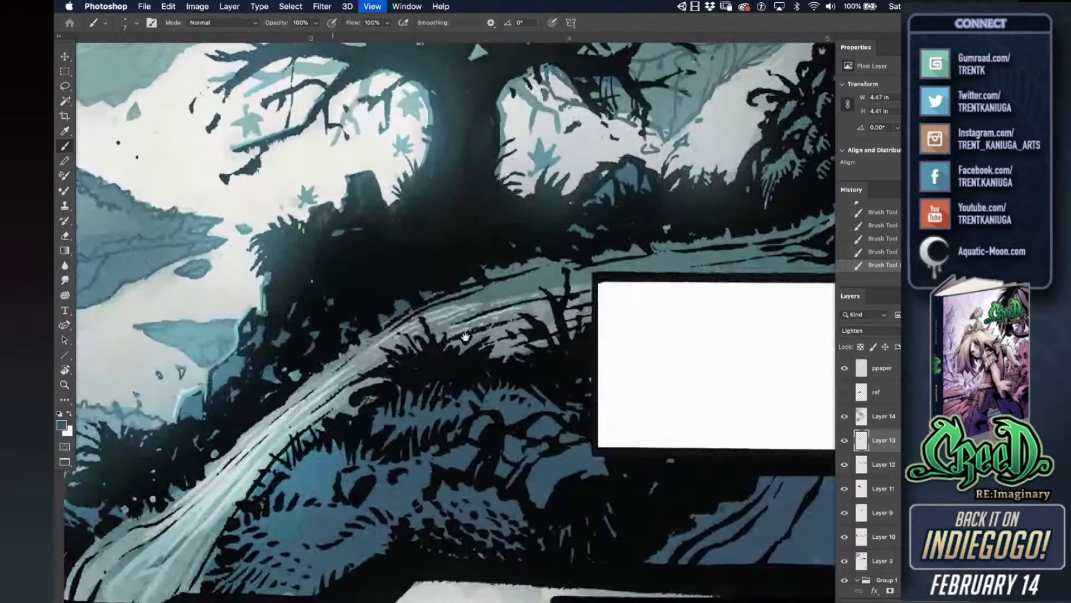
left_click_drag(466, 337, 799, 548)
left_click_drag(495, 258, 614, 349)
right_click(496, 274)
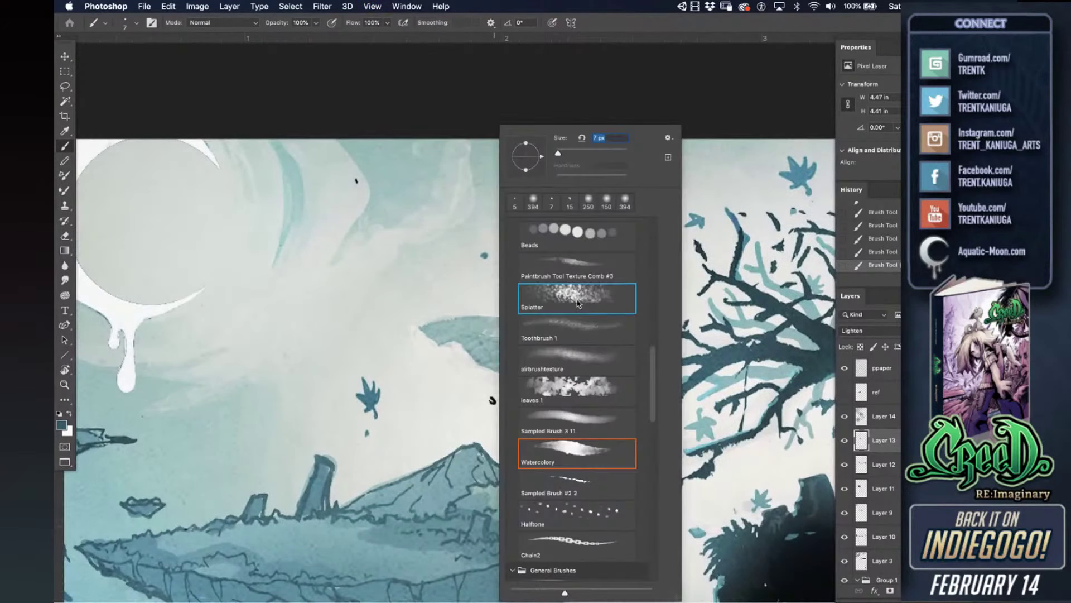
double_click(578, 457)
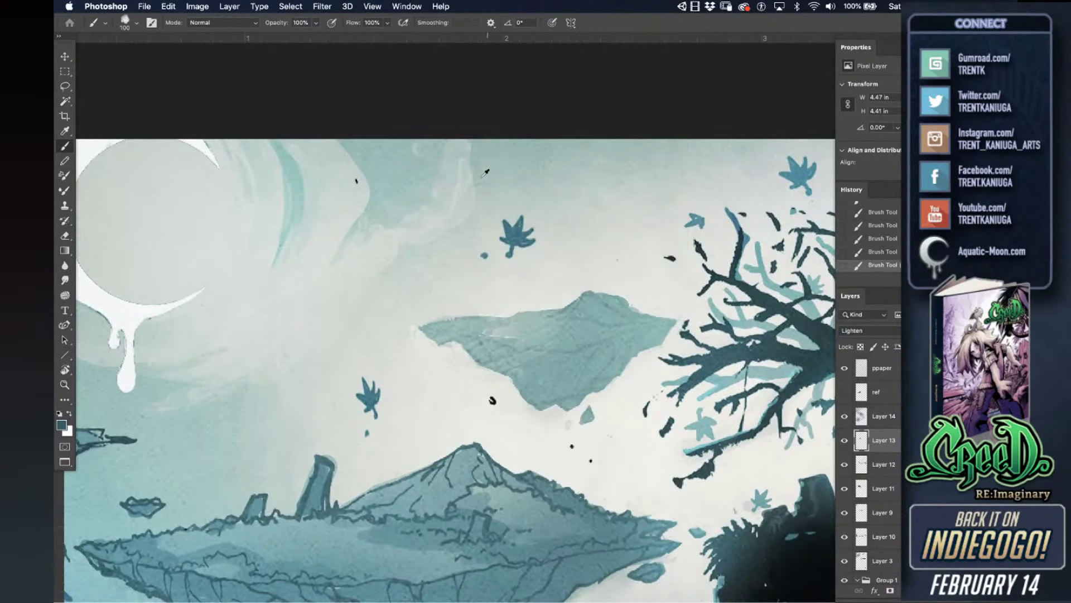
- Add a new layer directly above Layer 14
left_click(863, 469)
left_click(868, 442)
left_click(862, 424)
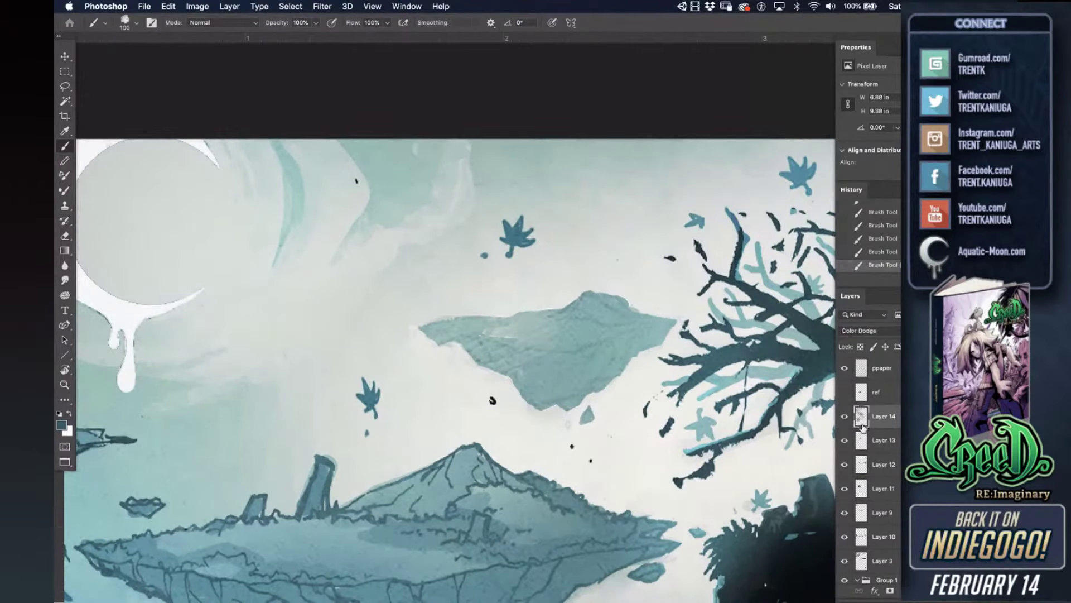
key("super+shift+n")
key("Return")
- Sample the sky's teal and paint a darker cloud shape beside the moon's glow with a reduced Watercolory brush
key("bracketleft")
key("bracketleft")
key("bracketleft")
key("bracketleft")
left_click(374, 181, "alt")
left_click_drag(368, 209, 349, 149)
key("bracketleft")
key("bracketleft")
key("bracketleft")
mouse_move(347, 238)
left_mouse_down()
mouse_move(357, 190)
mouse_move(365, 202)
left_mouse_up()
left_click_drag(365, 203, 345, 244)
left_click_drag(343, 144, 342, 210)
- Brush soft cloud wisps with sampled sky tones from beside the upper falling leaf down toward the upper floating island
left_click(418, 219, "alt")
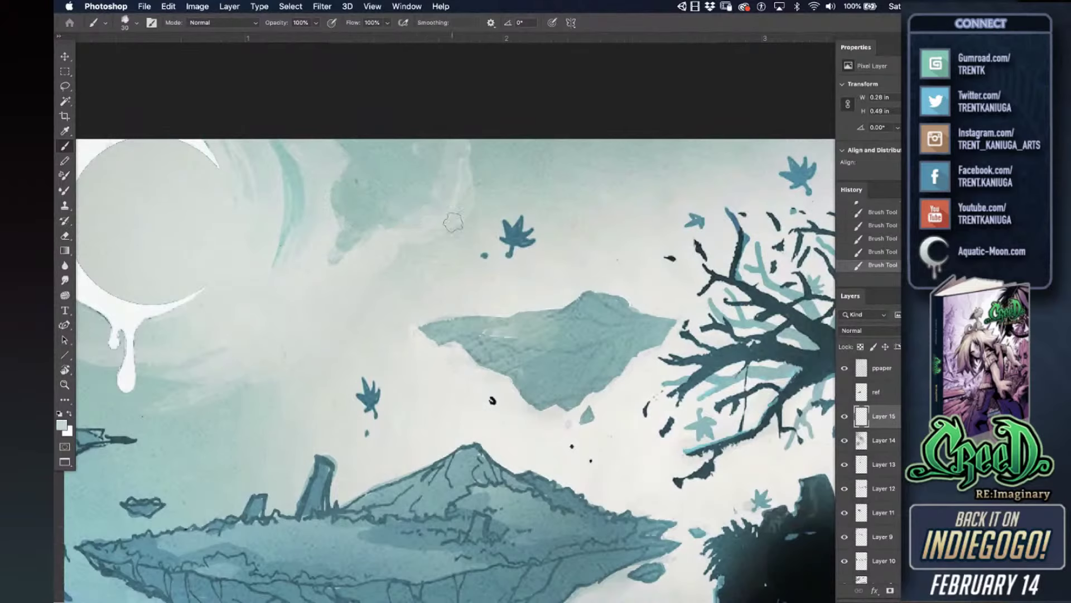
mouse_move(468, 219)
left_mouse_down()
mouse_move(478, 190)
mouse_move(485, 216)
mouse_move(410, 296)
mouse_move(438, 290)
mouse_move(427, 293)
mouse_move(461, 268)
mouse_move(410, 298)
mouse_move(392, 335)
mouse_move(407, 290)
mouse_move(468, 287)
mouse_move(463, 276)
mouse_move(455, 296)
mouse_move(494, 251)
mouse_move(490, 223)
mouse_move(446, 248)
left_mouse_up()
left_click(486, 157, "alt")
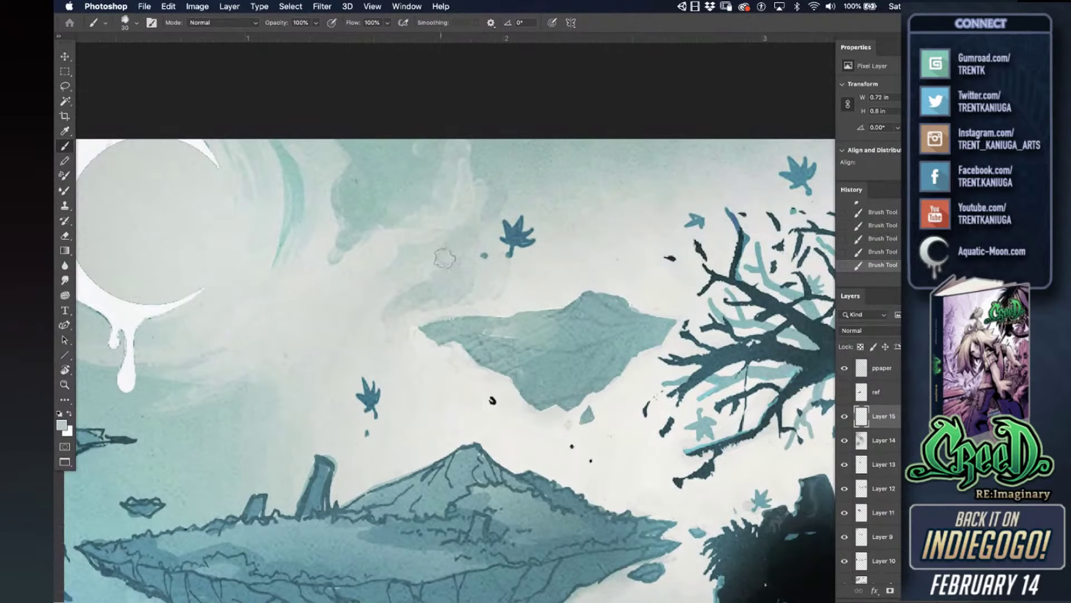
mouse_move(553, 240)
left_mouse_down()
mouse_move(570, 255)
mouse_move(570, 235)
mouse_move(561, 253)
left_mouse_up()
key("super+z")
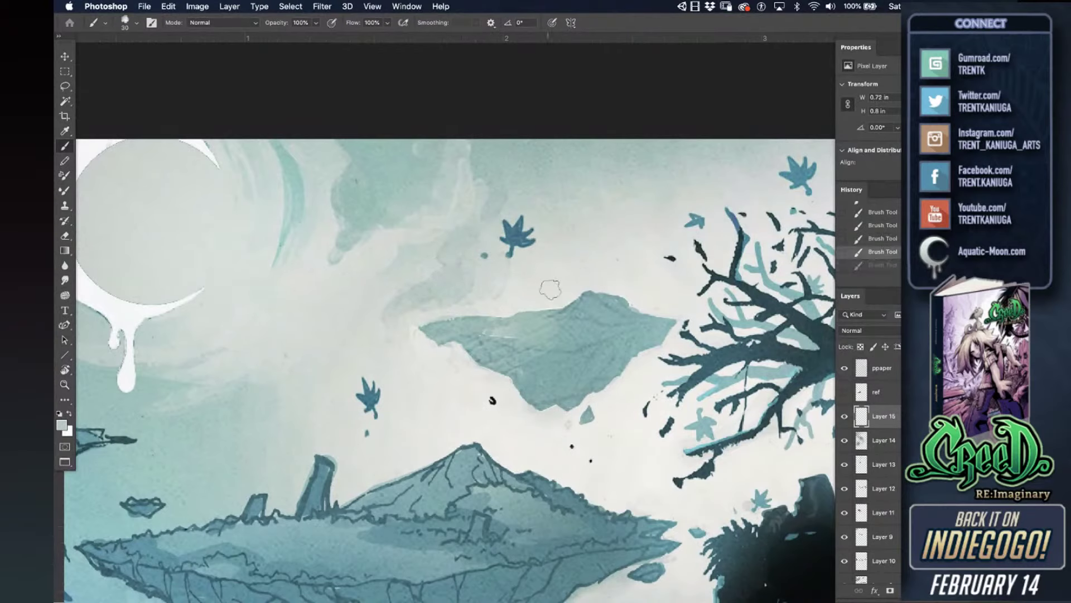
- Paint a scalloped grey-teal cloud edge across the upper sky from the falling leaf toward the tree, varying the brush size
key("bracketleft")
key("bracketleft")
key("bracketleft")
key("bracketright")
key("bracketright")
mouse_move(574, 214)
left_mouse_down()
mouse_move(593, 236)
mouse_move(578, 205)
mouse_move(578, 225)
mouse_move(538, 206)
mouse_move(551, 220)
mouse_move(606, 231)
mouse_move(617, 189)
mouse_move(608, 226)
mouse_move(640, 188)
left_mouse_up()
key("bracketleft")
key("bracketleft")
key("bracketleft")
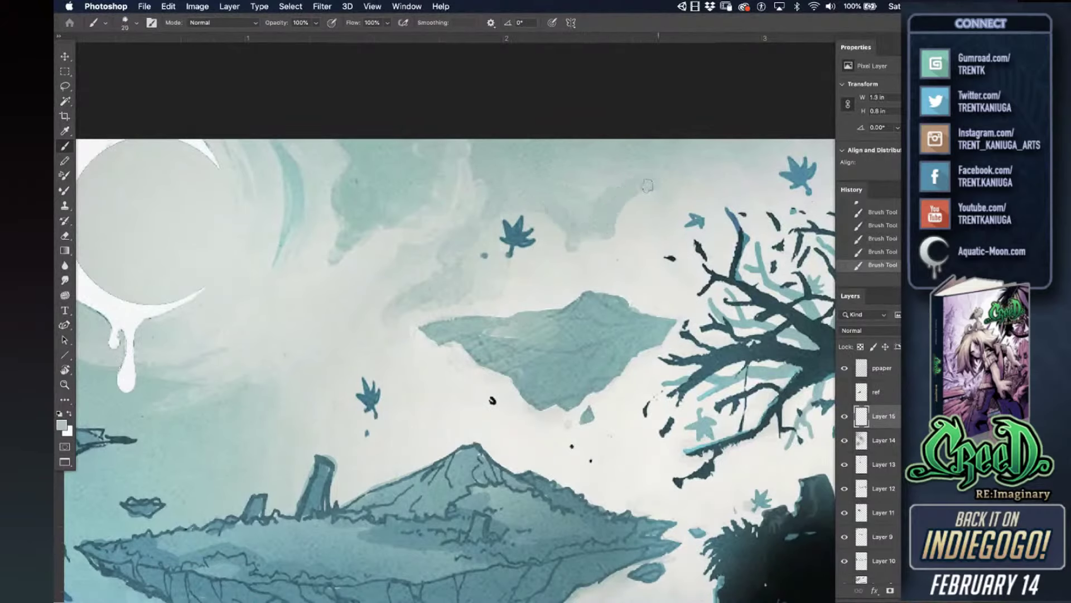
key("bracketright")
key("bracketright")
key("bracketright")
key("bracketright")
mouse_move(675, 173)
left_mouse_down()
mouse_move(660, 179)
mouse_move(692, 171)
left_mouse_up()
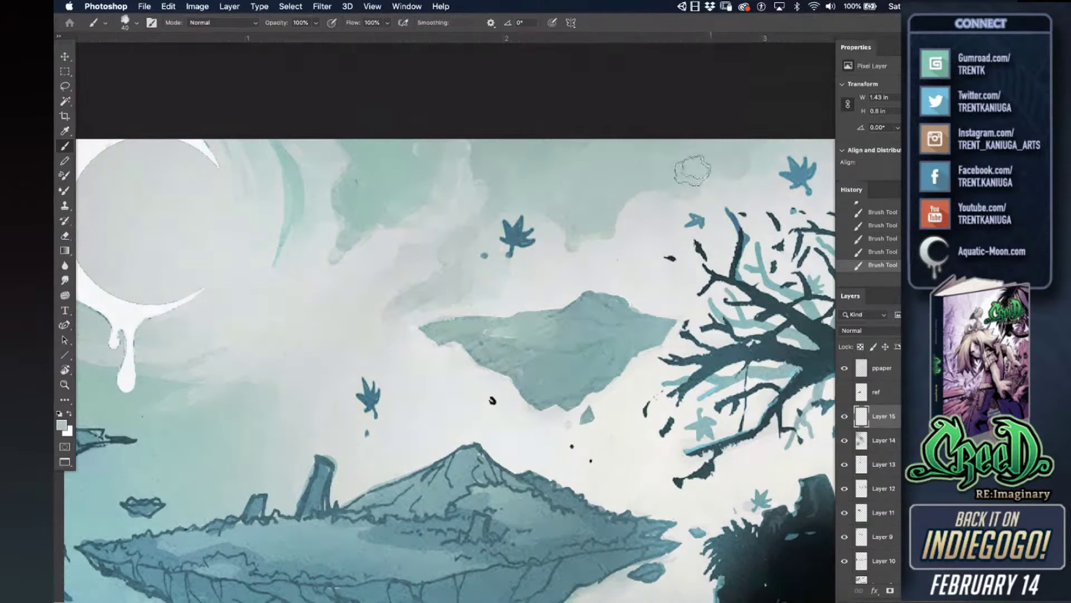
- Paint grey-teal cloud shapes above the large floating island's standing stone, refining them with a 15 px brush
left_click_drag(586, 269, 523, 258)
left_click_drag(454, 346, 588, 321)
left_click_drag(342, 399, 381, 391)
key("bracketleft")
key("bracketleft")
key("bracketleft")
key("bracketleft")
key("bracketleft")
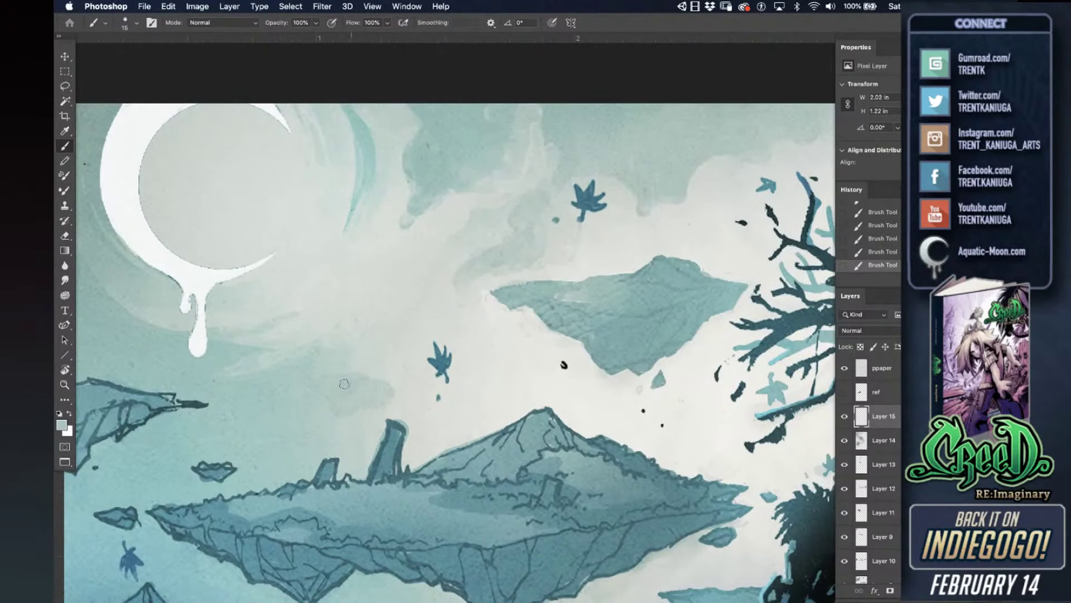
mouse_move(369, 379)
left_mouse_down()
mouse_move(404, 369)
mouse_move(375, 391)
mouse_move(421, 403)
mouse_move(431, 392)
mouse_move(510, 399)
mouse_move(482, 388)
mouse_move(458, 403)
mouse_move(429, 401)
mouse_move(438, 405)
mouse_move(425, 416)
mouse_move(410, 402)
mouse_move(381, 415)
mouse_move(365, 396)
left_mouse_up()
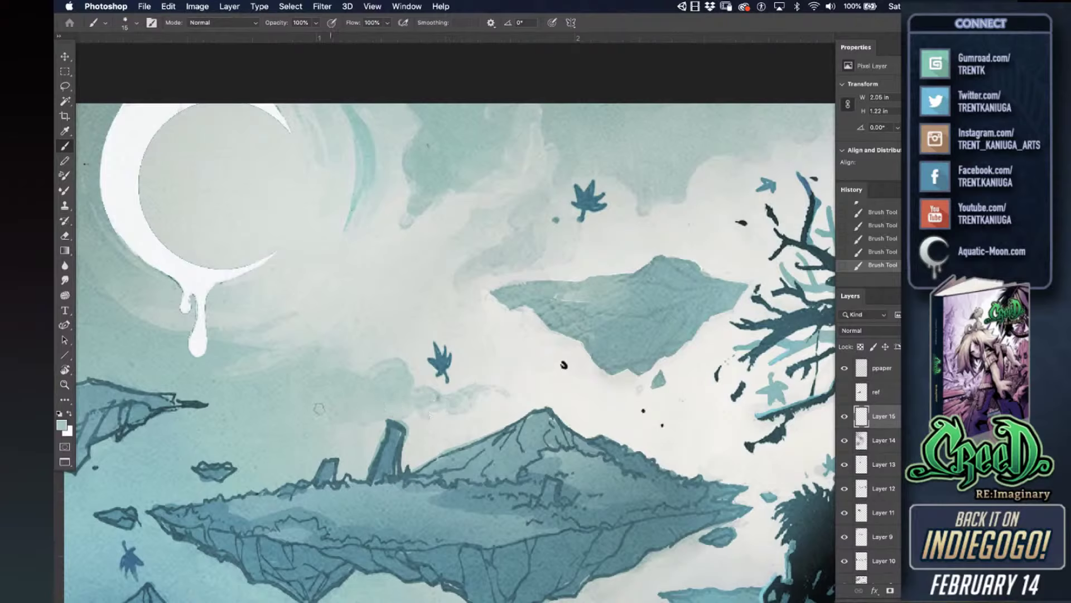
- Extend the cloud over the large island's peak with sampled sky tones
scroll(474, 392, "down", 3)
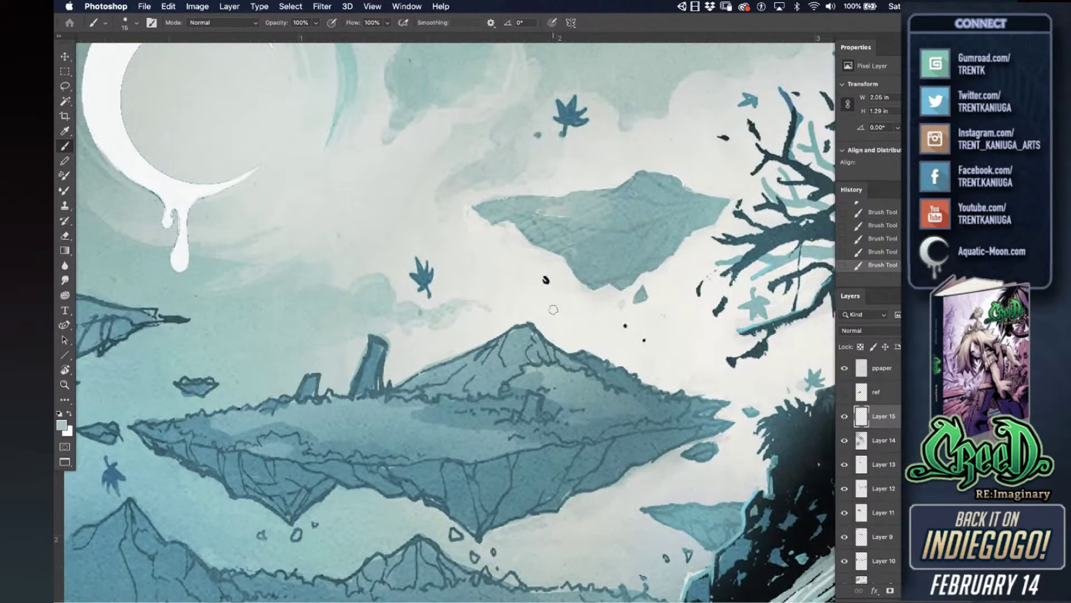
left_click(389, 317, "alt")
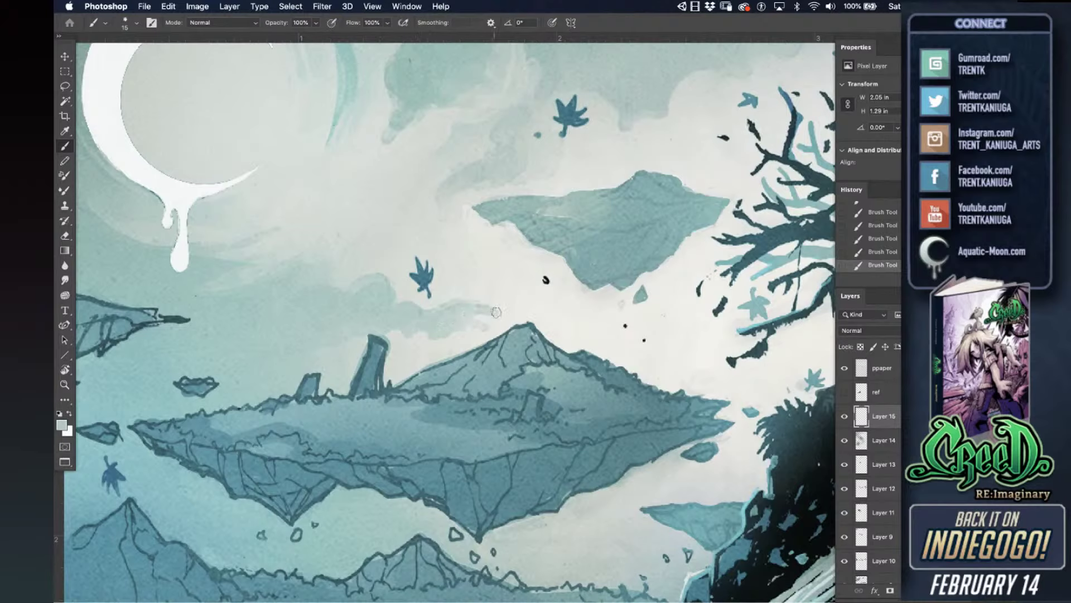
mouse_move(467, 306)
left_mouse_down()
mouse_move(502, 316)
mouse_move(480, 301)
left_mouse_up()
left_click(485, 298, "alt")
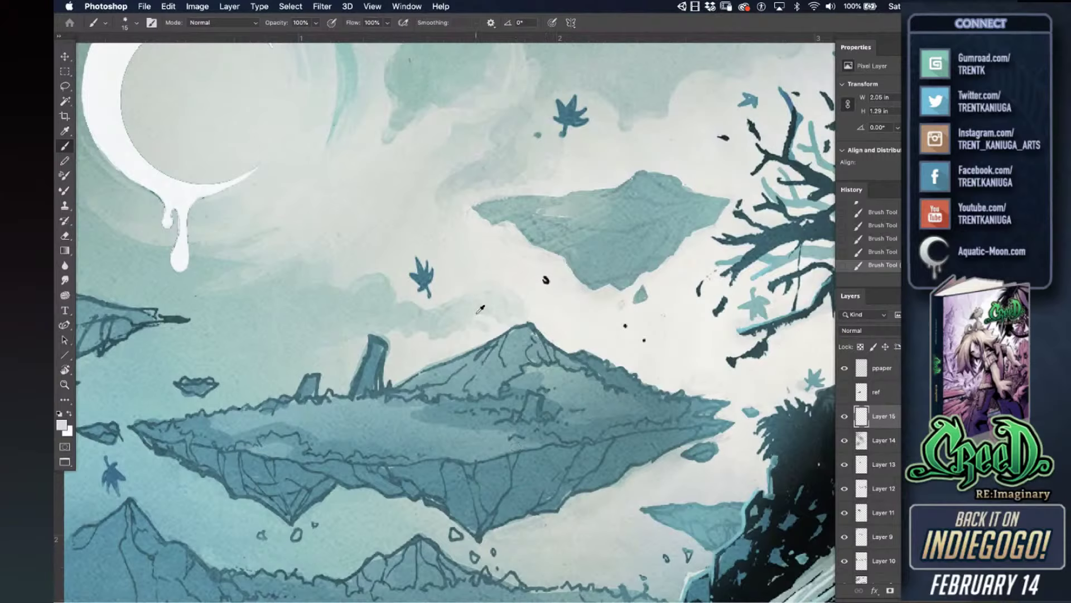
- Paint pale, puffy cloud highlights behind the large island's standing stones
left_click_drag(322, 349, 287, 335)
key("bracketleft")
key("bracketright")
left_click_drag(320, 351, 313, 348)
mouse_move(254, 324)
left_mouse_down()
mouse_move(308, 322)
mouse_move(300, 329)
mouse_move(319, 343)
mouse_move(332, 330)
mouse_move(333, 295)
mouse_move(323, 344)
mouse_move(356, 343)
mouse_move(339, 345)
mouse_move(353, 369)
left_mouse_up()
- Paint sampled blues over the ink lines of the large island's standing stones, nearby ground and peak with a smaller brush
key("bracketleft")
key("bracketleft")
key("bracketleft")
left_click(377, 361, "alt")
left_click_drag(374, 341, 356, 386)
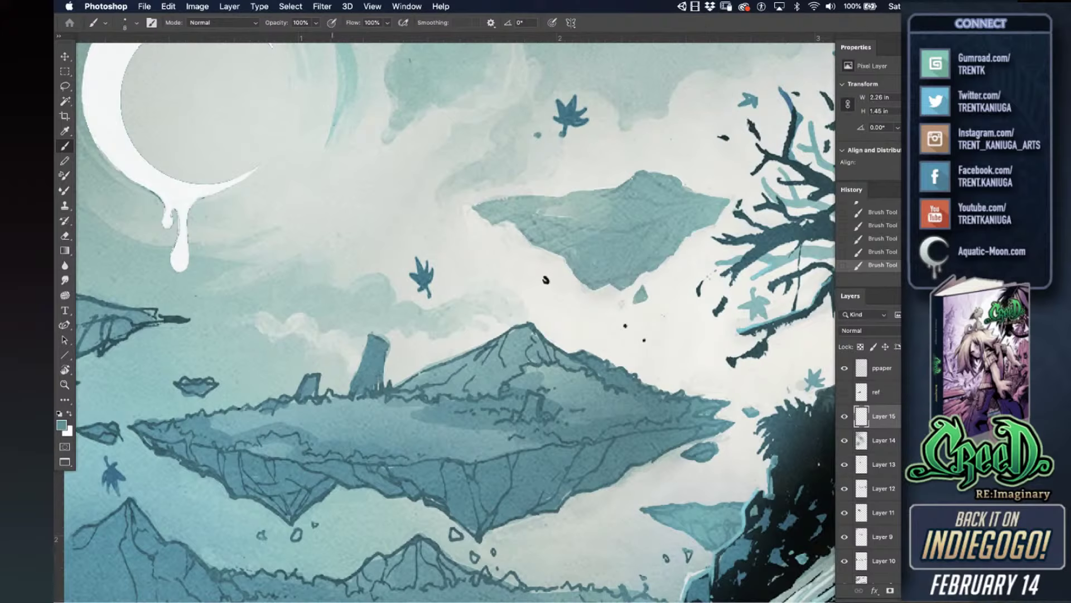
left_click_drag(366, 391, 400, 387)
left_click_drag(301, 398, 264, 406)
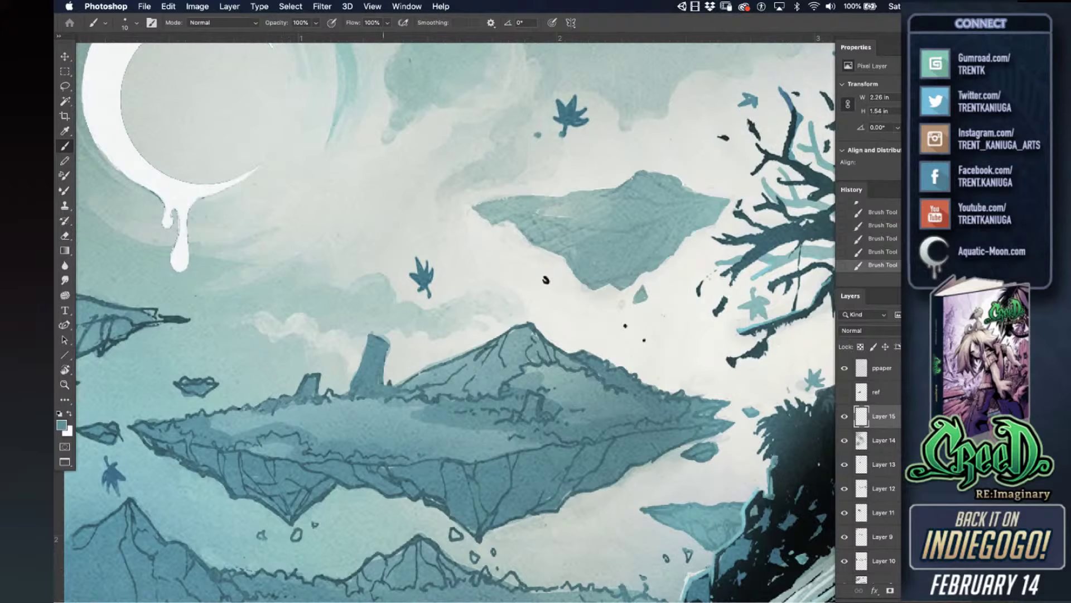
mouse_move(537, 345)
left_mouse_down()
mouse_move(539, 360)
mouse_move(552, 357)
left_mouse_up()
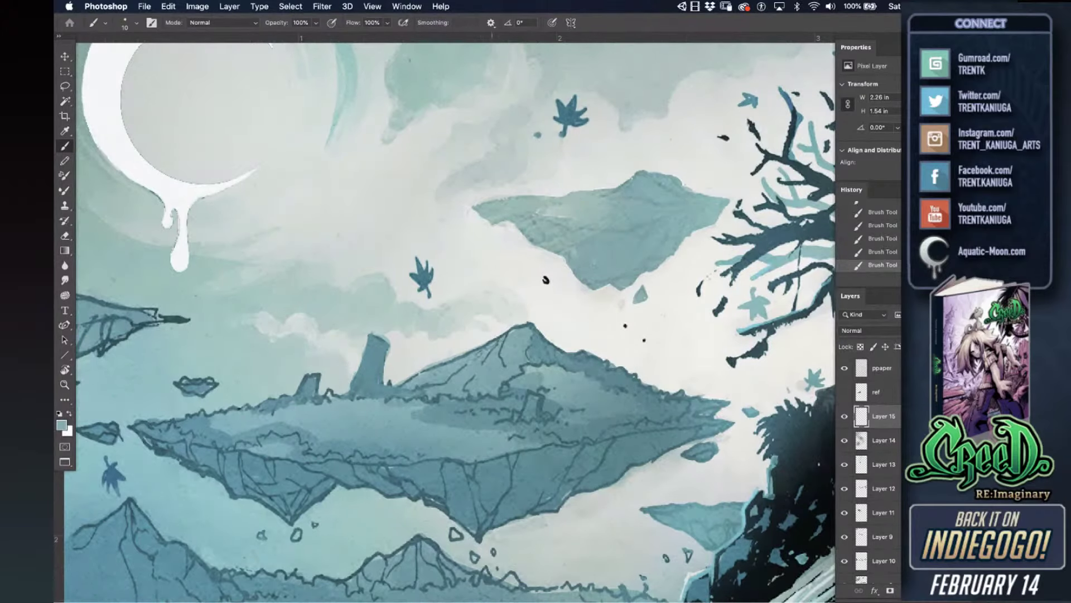
- Brush sampled tones over the small central peak and the distant mountain range at the page edge
key("bracketleft")
key("bracketleft")
scroll(514, 197, "down", 3)
left_click(467, 239, "alt")
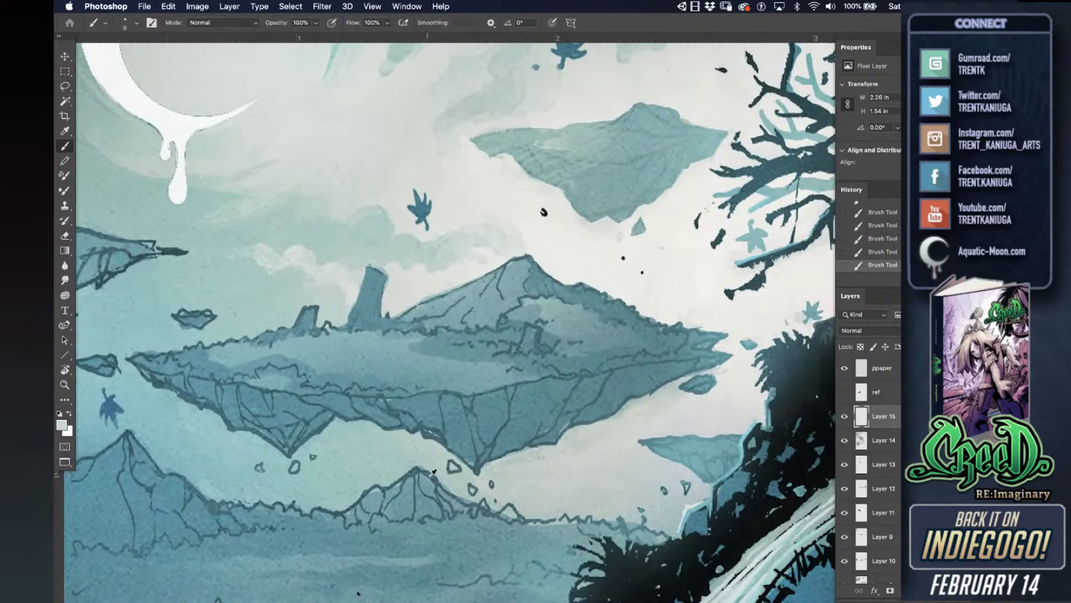
left_click(413, 489, "alt")
left_click(402, 483, "alt")
left_click_drag(405, 479, 366, 495)
left_click(367, 483, "alt")
scroll(474, 435, "down", 3)
scroll(475, 435, "left", 4)
left_click(228, 364, "alt")
left_click_drag(202, 381, 171, 400)
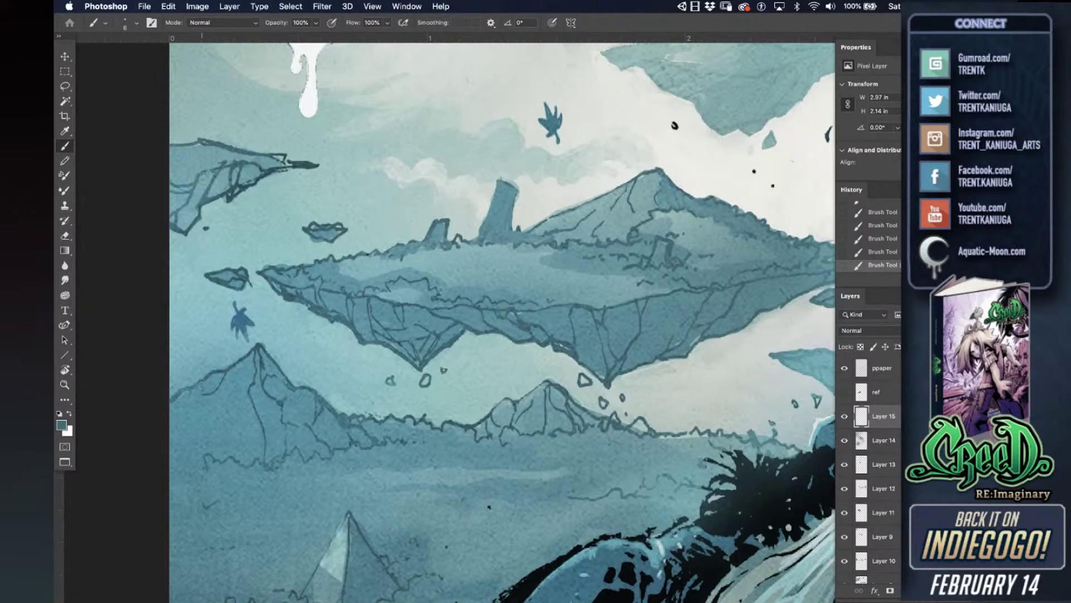
- Sample the pale sky colour and brush it around the large floating island's tip near the cliff
scroll(516, 361, "right", 2)
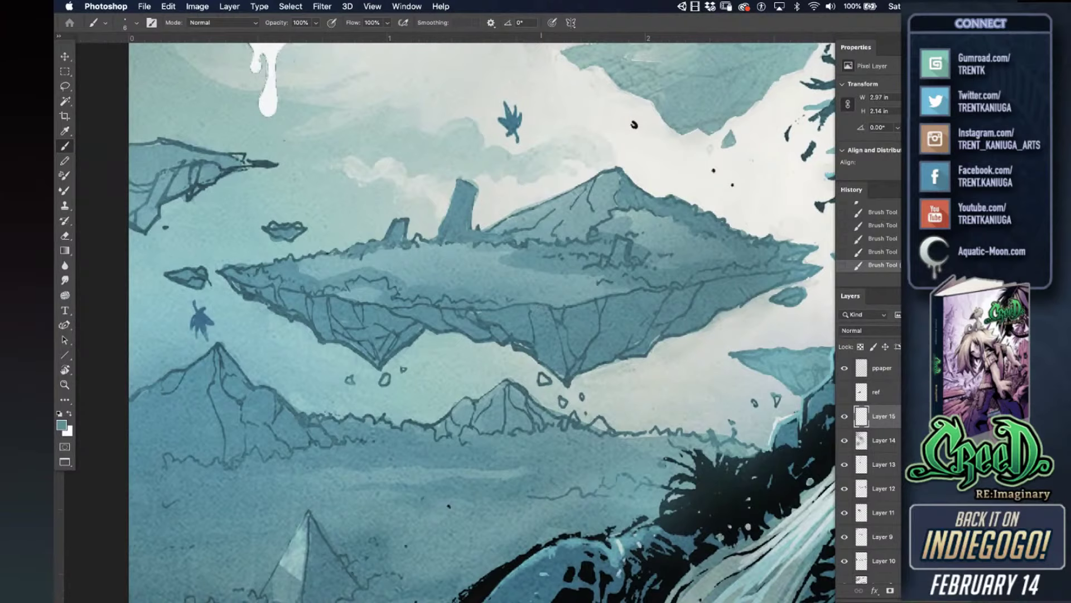
left_click(375, 292, "alt")
left_click_drag(650, 356, 433, 375)
left_click_drag(600, 288, 531, 258)
left_click(531, 273, "alt")
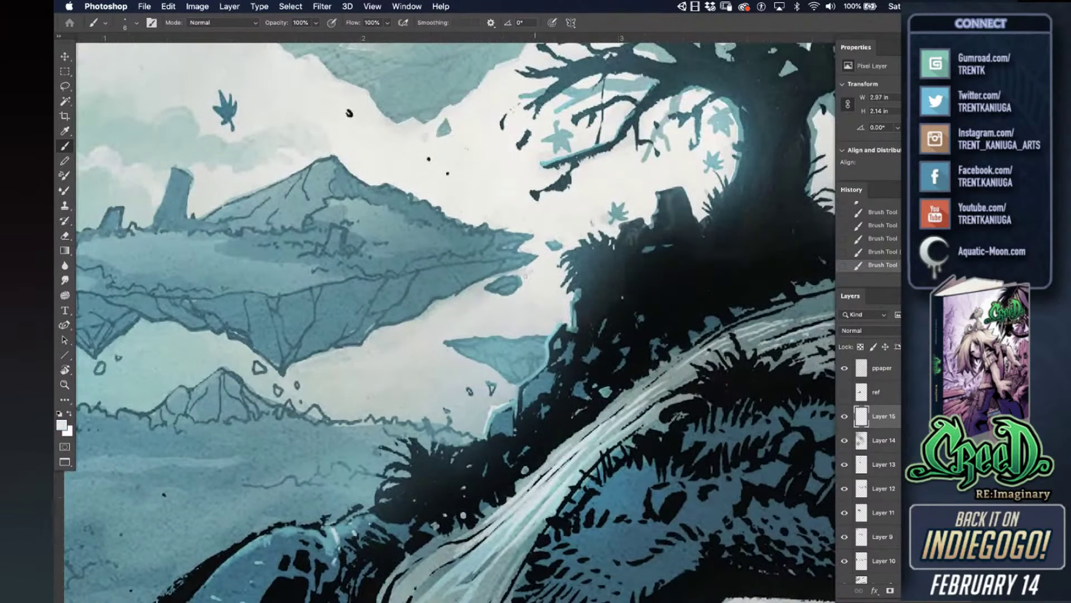
left_click_drag(500, 276, 523, 267)
- Paint sampled light-blue grass highlights along the cliff's outer edge and onto the stump beside the tree
left_click(583, 287, "alt")
mouse_move(573, 292)
left_mouse_down()
mouse_move(568, 281)
mouse_move(555, 295)
left_mouse_up()
mouse_move(566, 277)
left_mouse_down()
mouse_move(550, 283)
mouse_move(565, 303)
mouse_move(574, 293)
mouse_move(560, 255)
left_mouse_up()
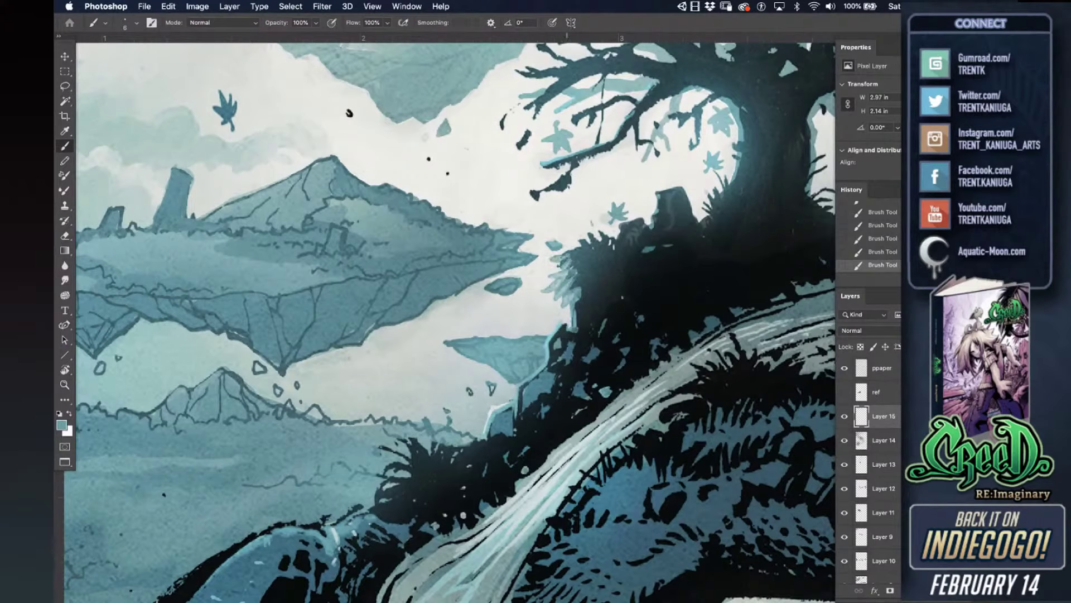
mouse_move(575, 246)
left_mouse_down()
mouse_move(577, 234)
mouse_move(590, 239)
mouse_move(588, 219)
mouse_move(621, 229)
left_mouse_up()
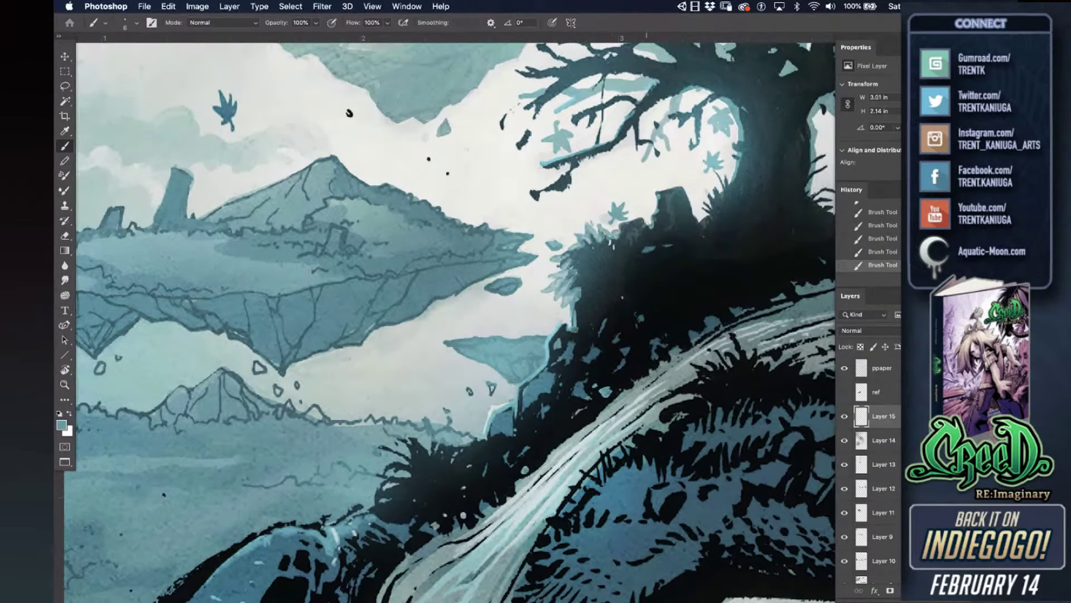
left_click_drag(693, 223, 699, 201)
left_click_drag(698, 257, 560, 283)
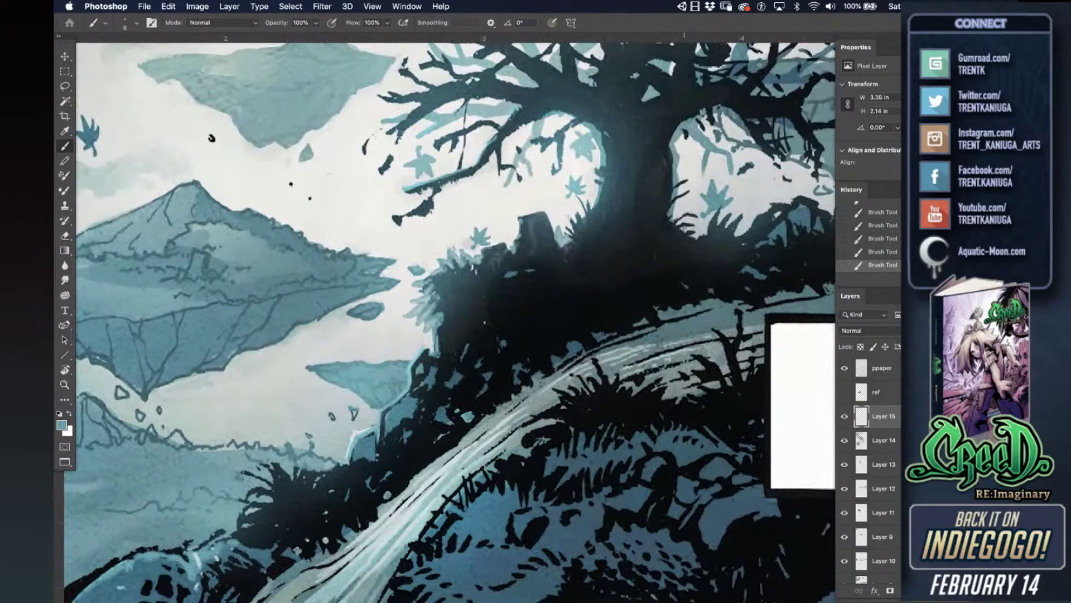
- Paint light-blue grass blades beside the tree's base and along the ridge behind the rocks
left_click_drag(691, 232, 705, 228)
scroll(746, 223, "right", 7)
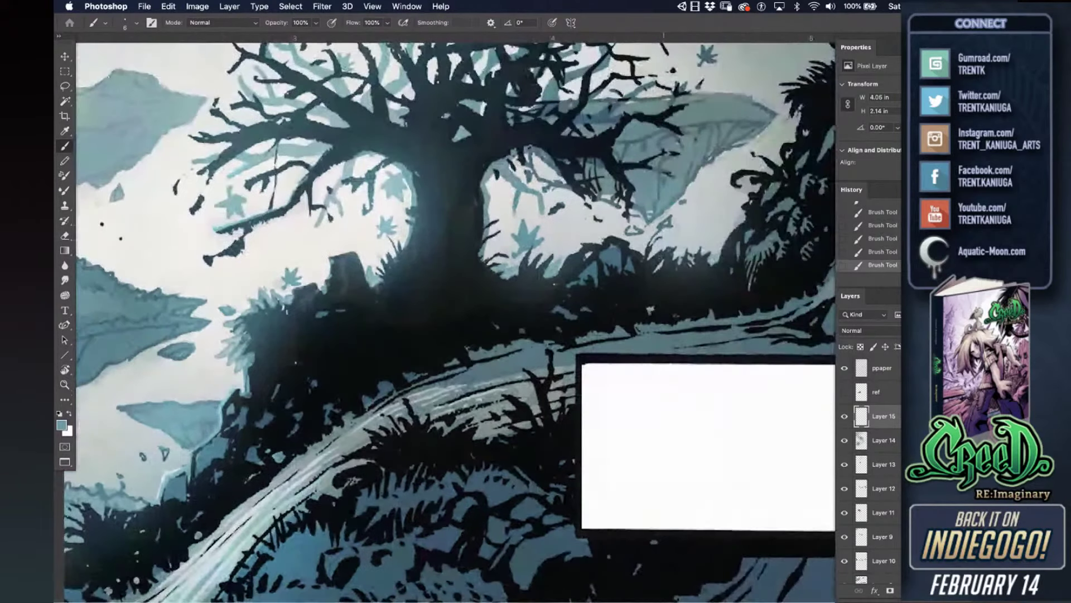
mouse_move(676, 258)
left_mouse_down()
mouse_move(695, 226)
mouse_move(695, 241)
mouse_move(709, 226)
mouse_move(714, 243)
mouse_move(733, 228)
left_mouse_up()
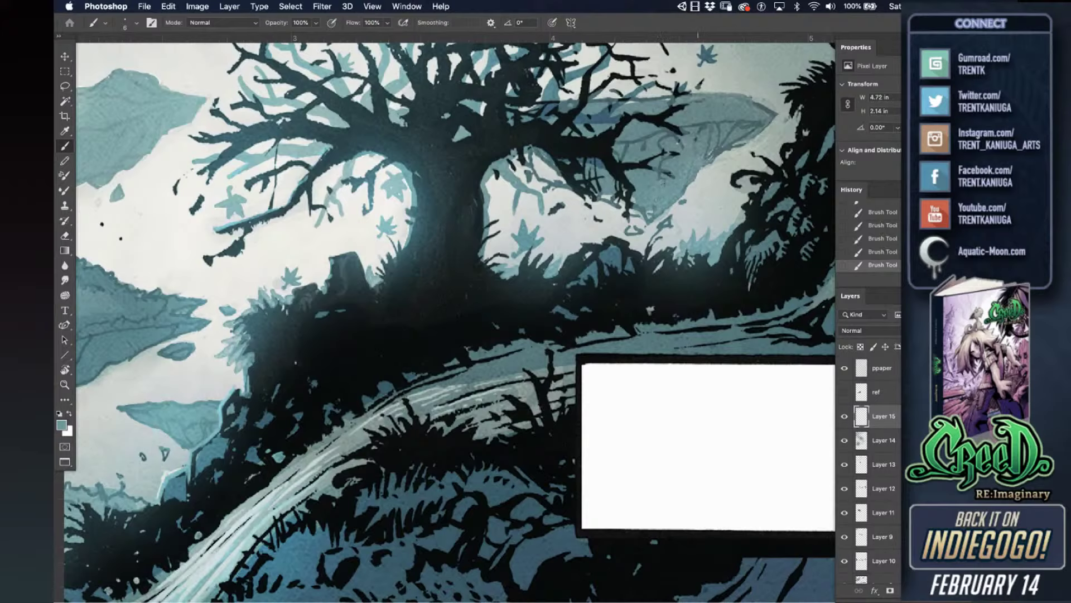
- Sample the background island's muted tone and paint a small ruin shape on the island's top edge behind the tree
mouse_move(748, 134)
left_mouse_down()
mouse_move(717, 143)
mouse_move(729, 122)
mouse_move(676, 182)
mouse_move(650, 193)
left_mouse_up()
left_click(750, 115, "alt")
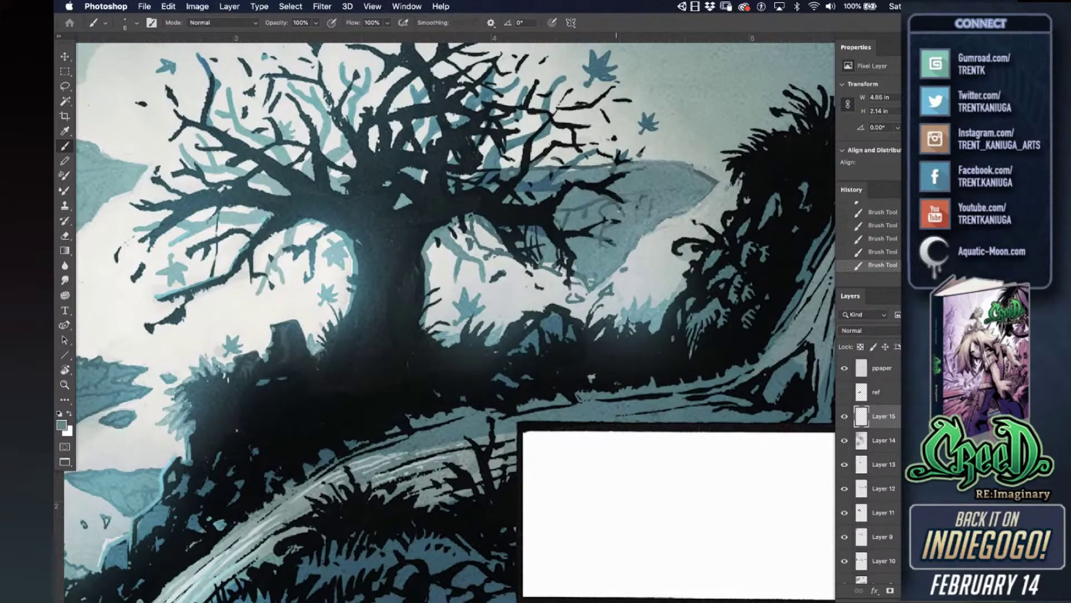
left_click(661, 162, "alt")
mouse_move(662, 159)
left_mouse_down()
mouse_move(670, 146)
mouse_move(669, 157)
mouse_move(682, 151)
left_mouse_up()
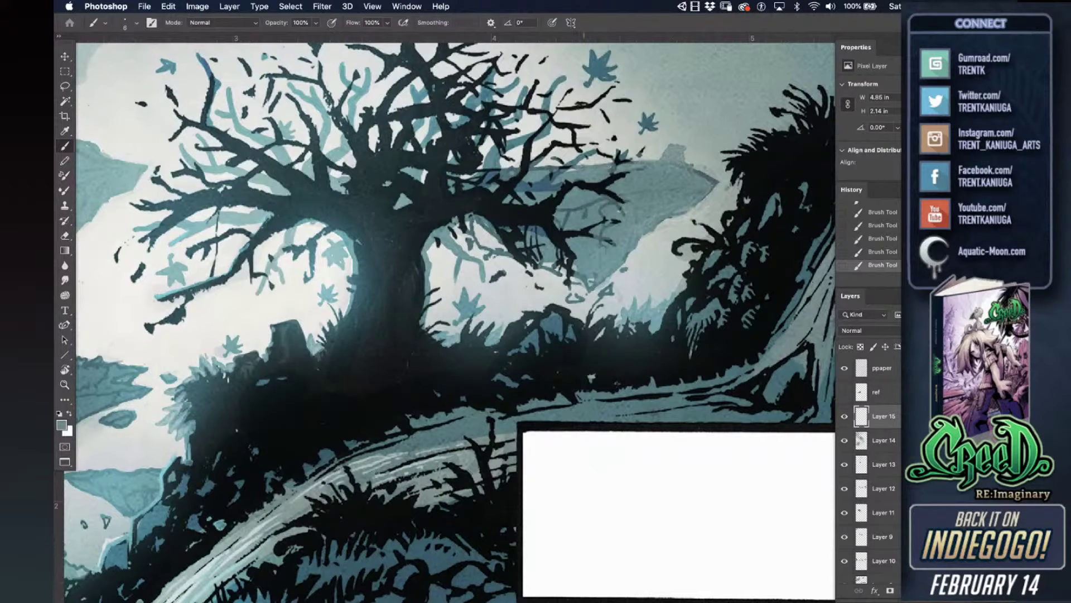
- Sample the island's pale blue and paint faint background branches between the tree's outer twigs and the small leaf
left_click(564, 167, "alt")
left_click(586, 170, "alt")
mouse_move(625, 136)
left_mouse_down()
mouse_move(620, 115)
mouse_move(643, 81)
mouse_move(630, 159)
mouse_move(673, 110)
mouse_move(689, 115)
left_mouse_up()
mouse_move(621, 132)
left_mouse_down()
mouse_move(590, 112)
mouse_move(589, 135)
mouse_move(622, 130)
left_mouse_up()
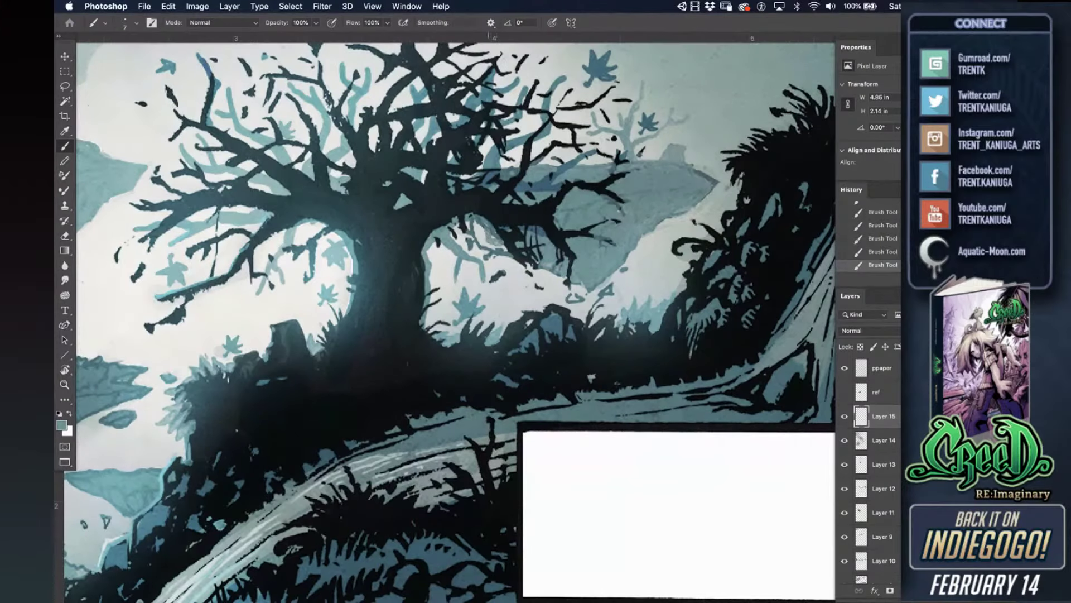
- Paint sampled light-blue rim strokes down the moonlit side of the tree trunk and save the page
left_click(510, 233, "alt")
left_click_drag(409, 234, 588, 238)
left_click(530, 245, "alt")
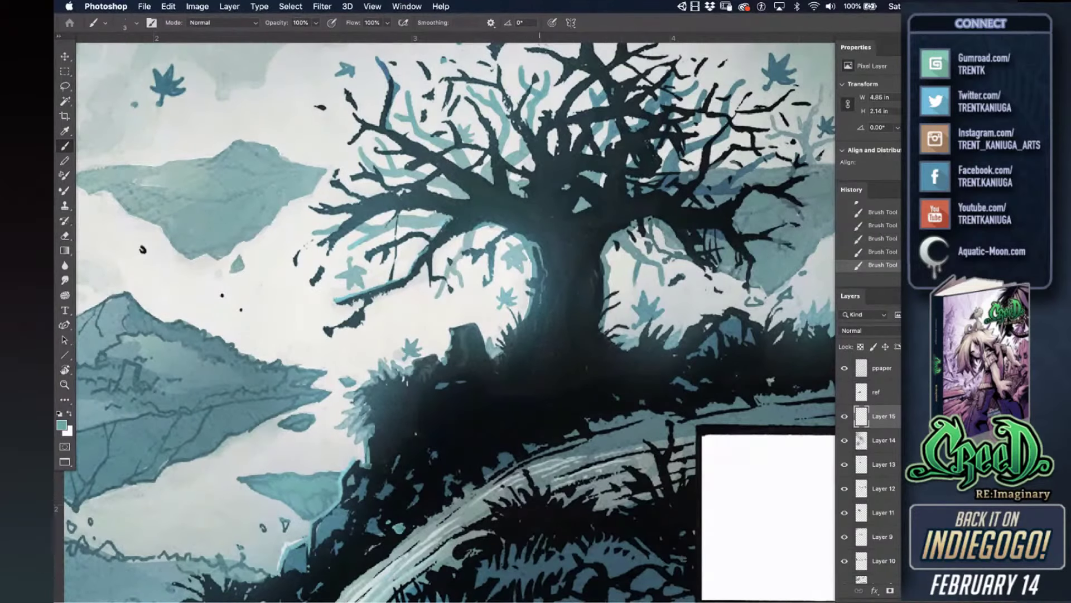
left_click_drag(547, 306, 535, 329)
scroll(581, 340, "down", 3)
scroll(581, 339, "right", 3)
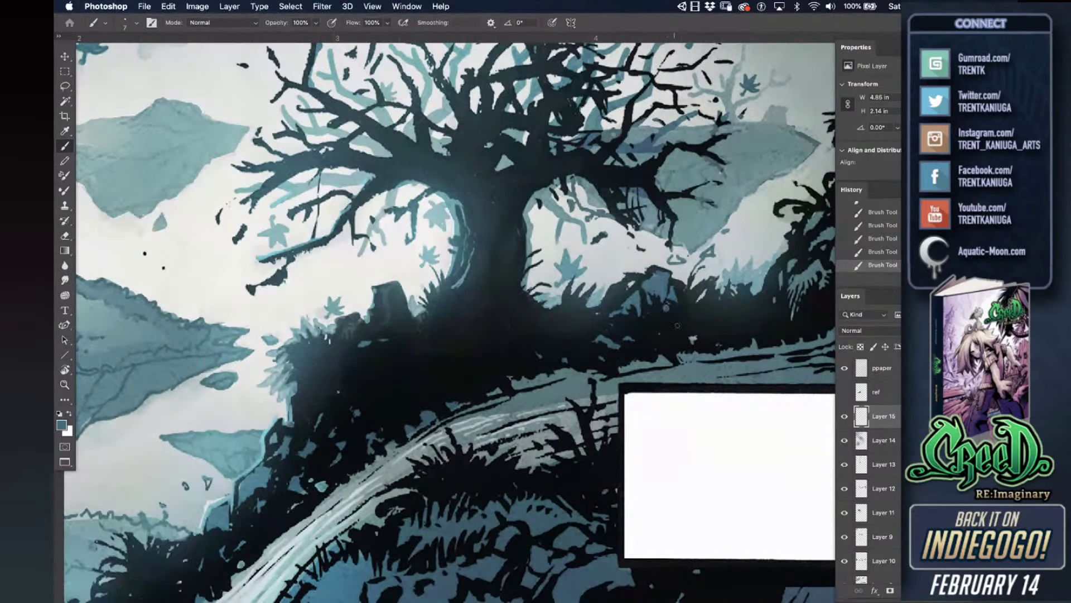
key("super+s")
- Examine the whole page full screen and compare its colours side by side with 79.psd
key("super+minus")
key("super+minus")
key("super+minus")
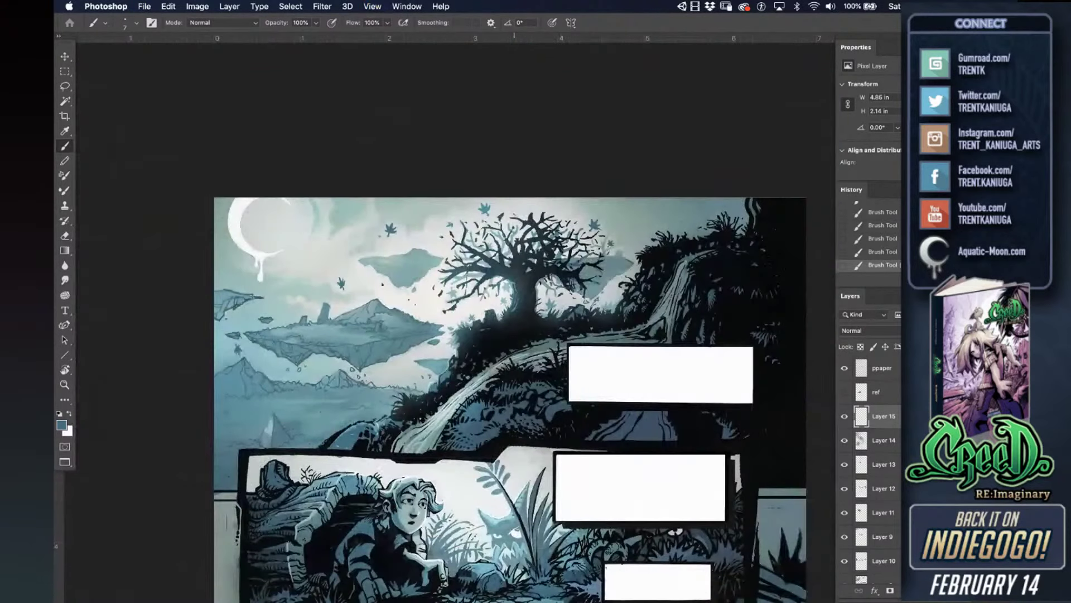
key("f")
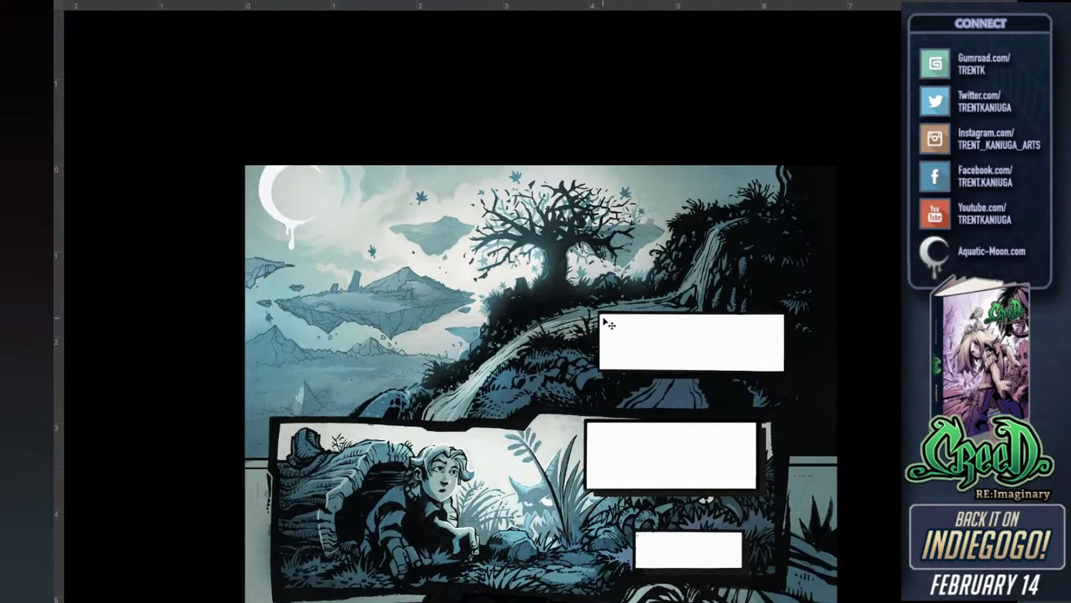
key("f")
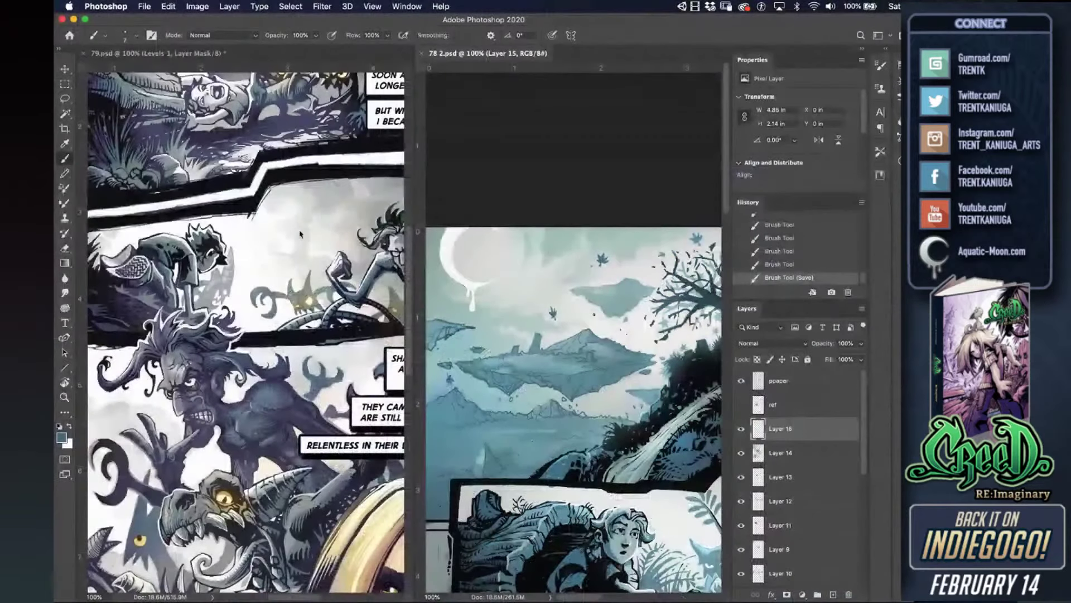
left_click(282, 212)
left_click_drag(295, 279, 363, 286)
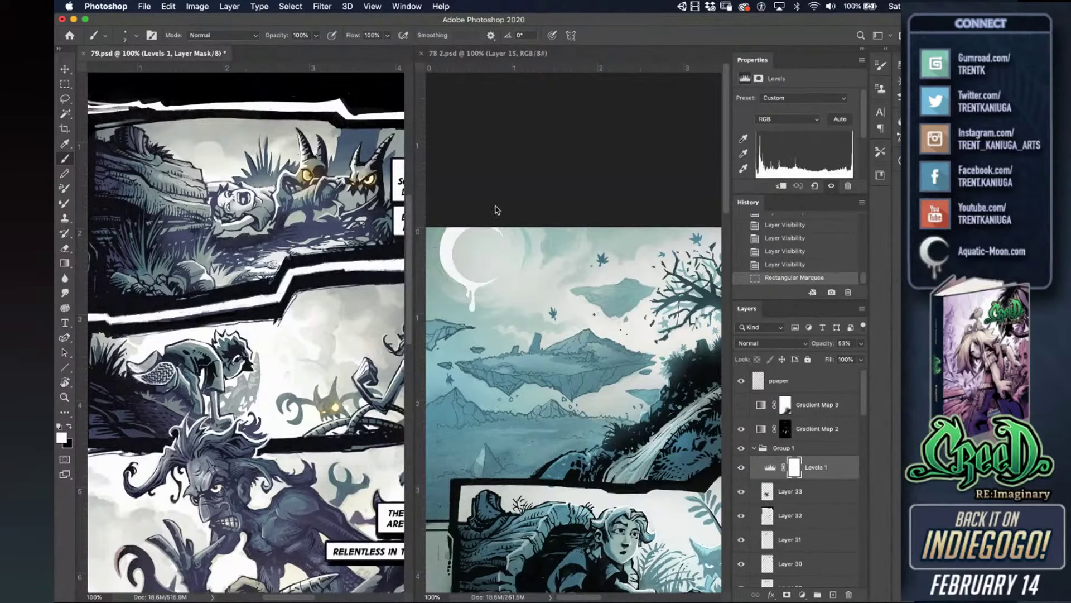
left_click(552, 188)
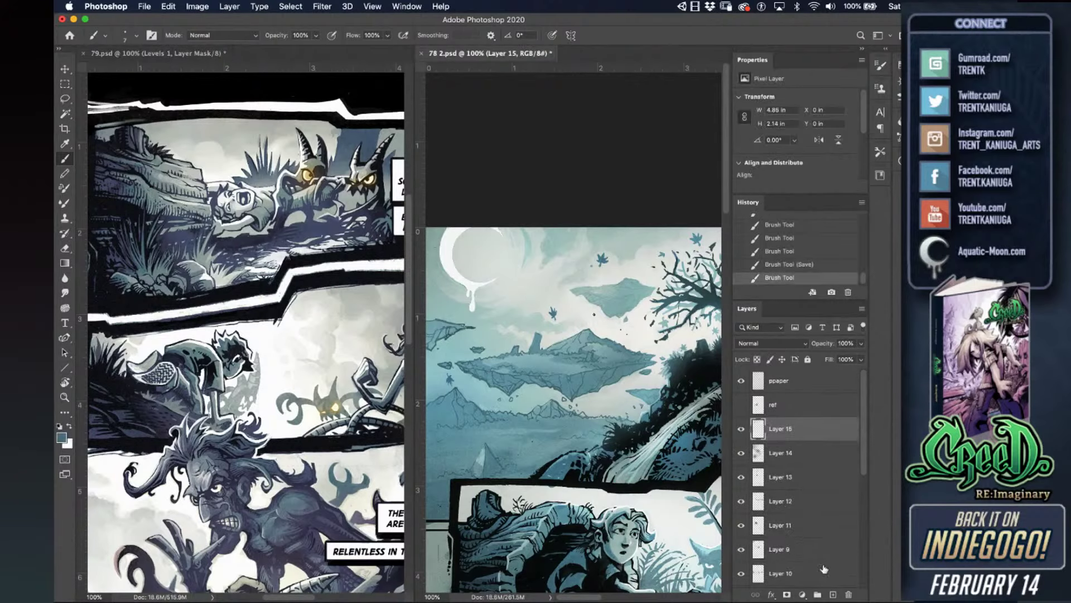
- Try a Color Balance adjustment layer with midtones yellow–blue at -1 and another tone range shifted towards blue
left_click(802, 596)
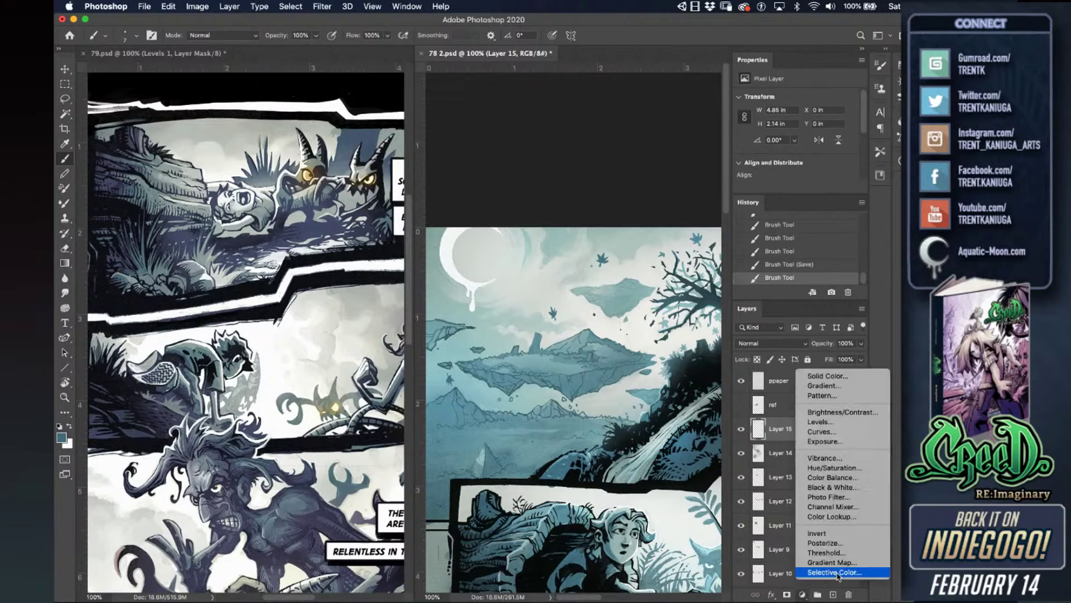
left_click(837, 482)
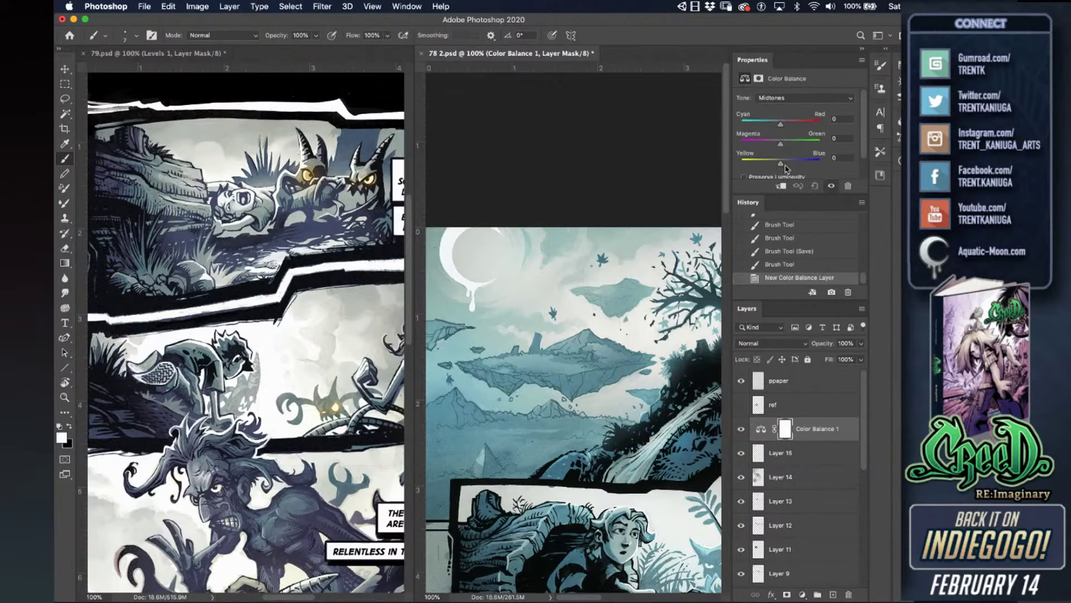
mouse_move(782, 161)
left_mouse_down()
mouse_move(792, 163)
mouse_move(780, 164)
left_mouse_up()
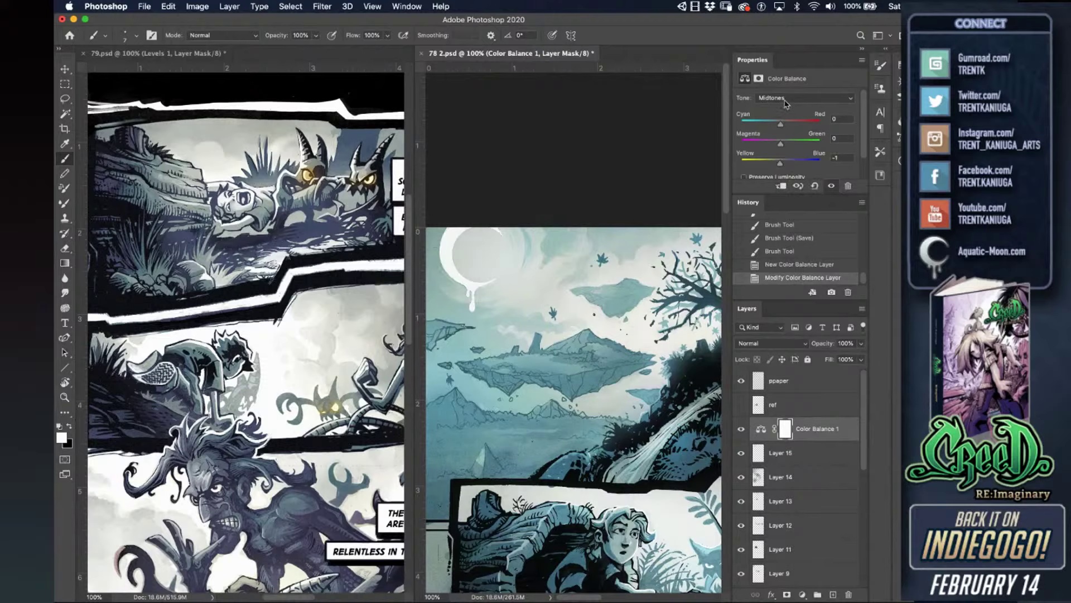
left_click(786, 98)
left_click(775, 90)
left_click_drag(789, 163, 796, 163)
left_click(762, 457)
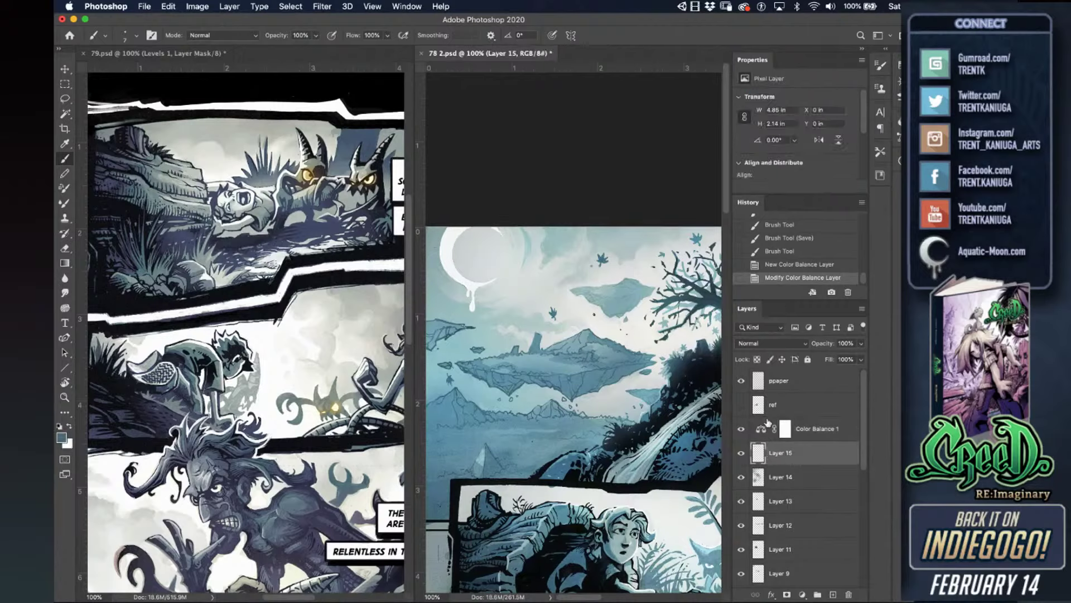
- Try a Hue/Saturation adjustment layer above the Color Balance layer with saturation at -29
left_click(764, 431)
left_click(802, 594)
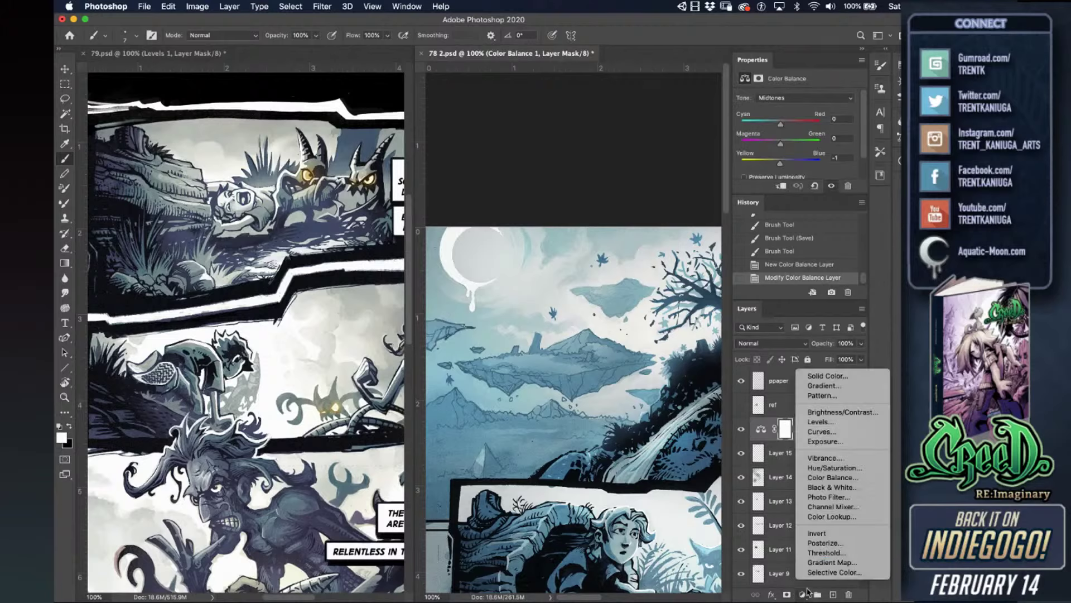
left_click(839, 471)
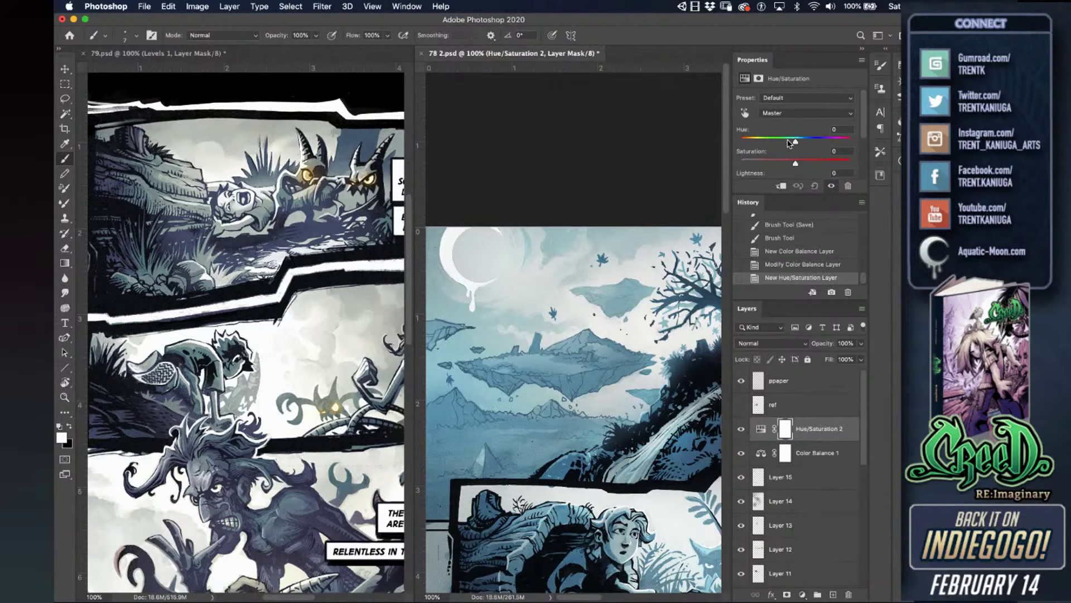
left_click_drag(796, 163, 780, 163)
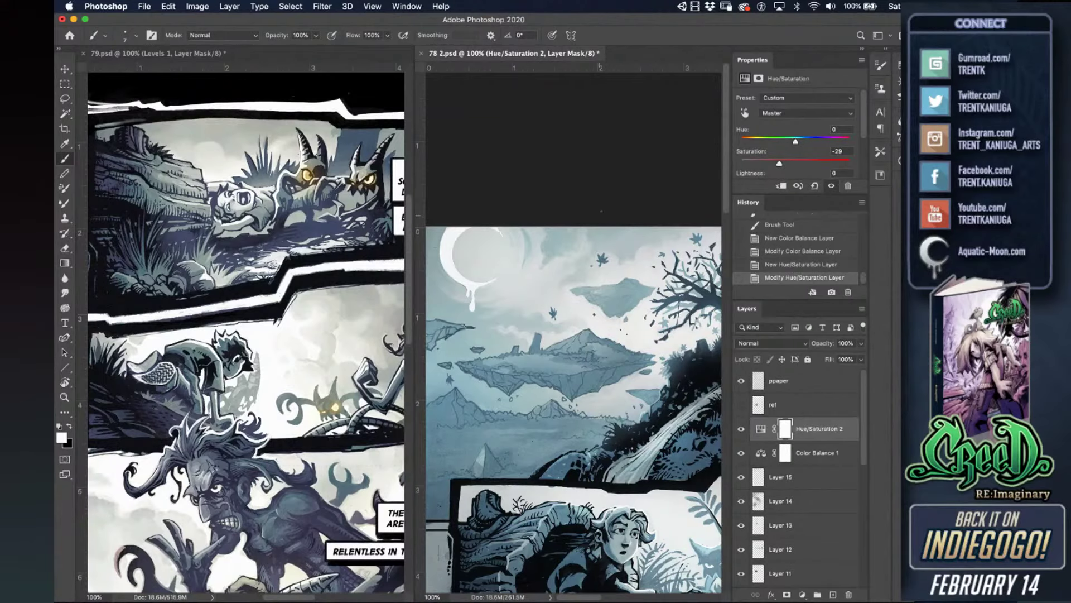
- Hide the Hue/Saturation and Color Balance adjustment layers and save the page
key("f")
left_click_drag(621, 460, 601, 359)
left_click_drag(845, 428, 844, 449)
key("super+s")
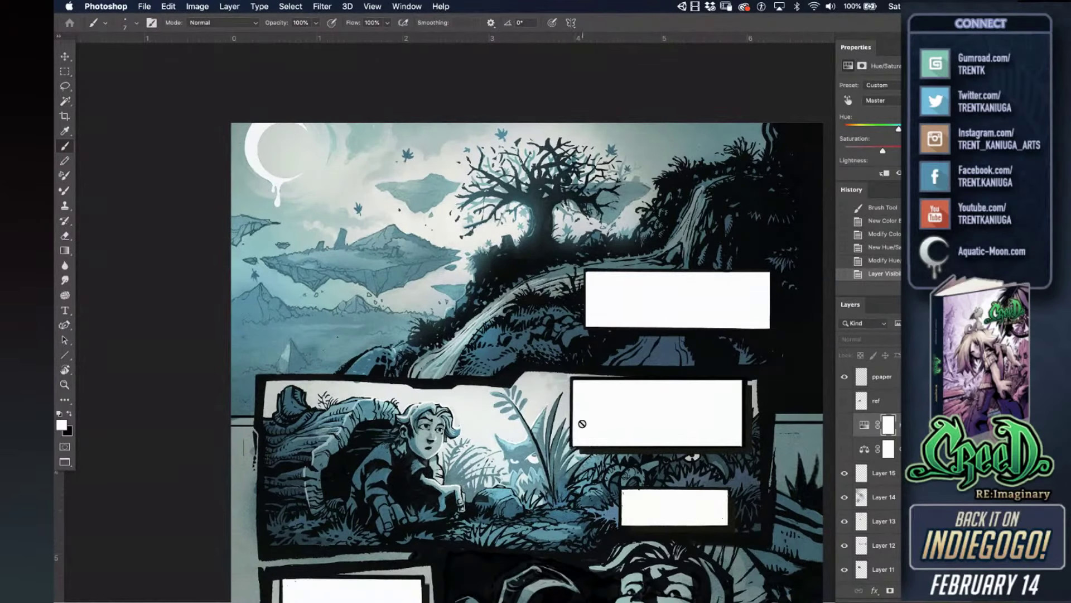
- Delete both the Hue/Saturation and Color Balance adjustment layers
key("super+plus")
key("super+plus")
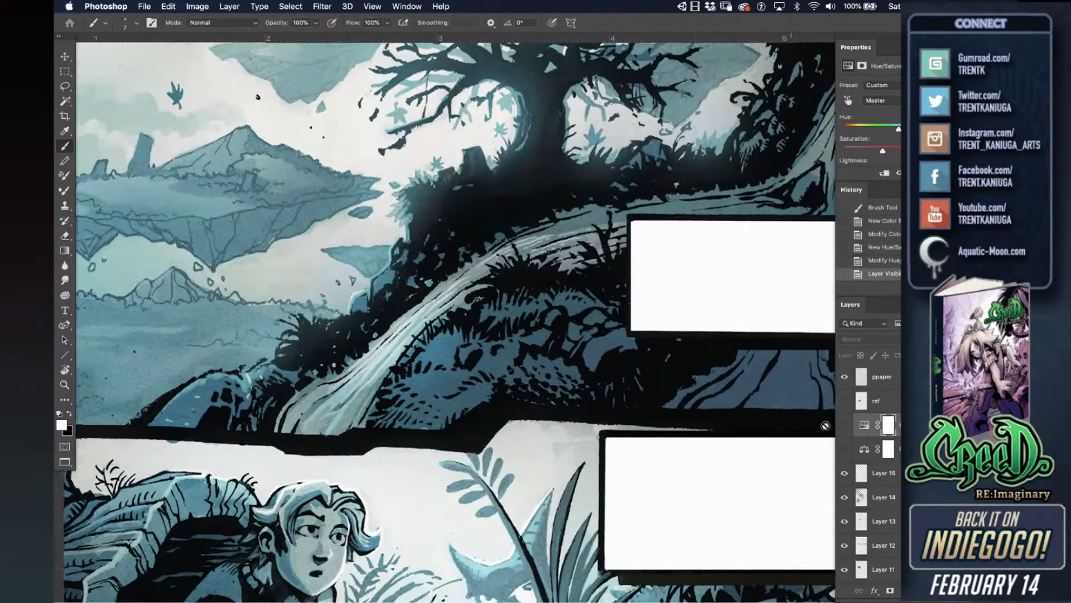
left_click(864, 450, "shift")
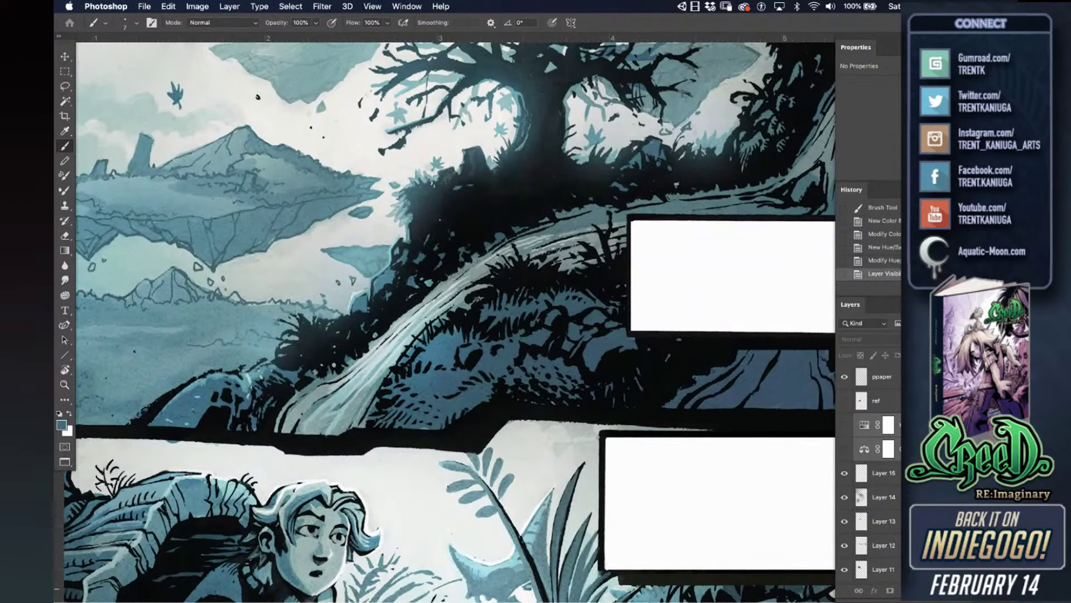
key("Delete")
left_click(620, 209)
- Paint sampled light-blue grass blades over the dark edge of the cliff's outer tuft, replacing the undone first stroke
left_click_drag(513, 256, 537, 326)
key("super+plus")
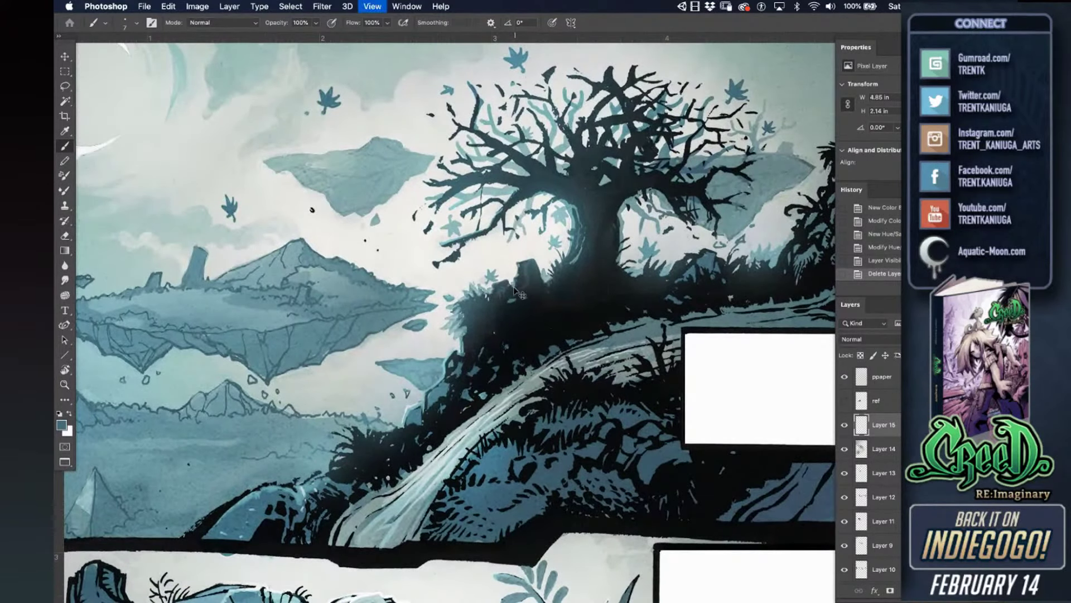
scroll(525, 301, "up", 2)
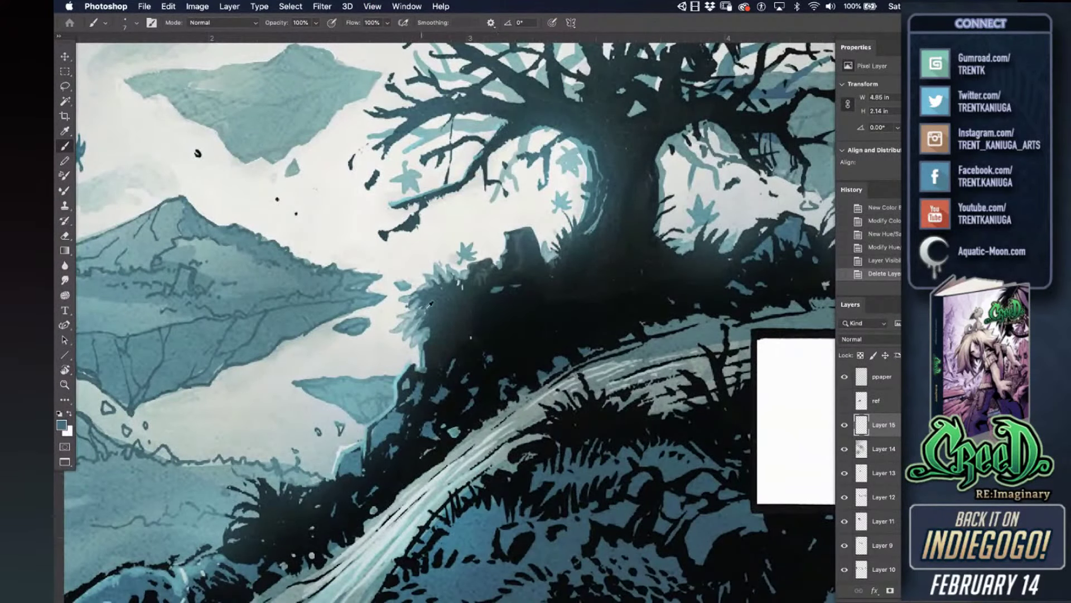
left_click(418, 322, "alt")
left_click_drag(426, 321, 432, 314)
key("super+z")
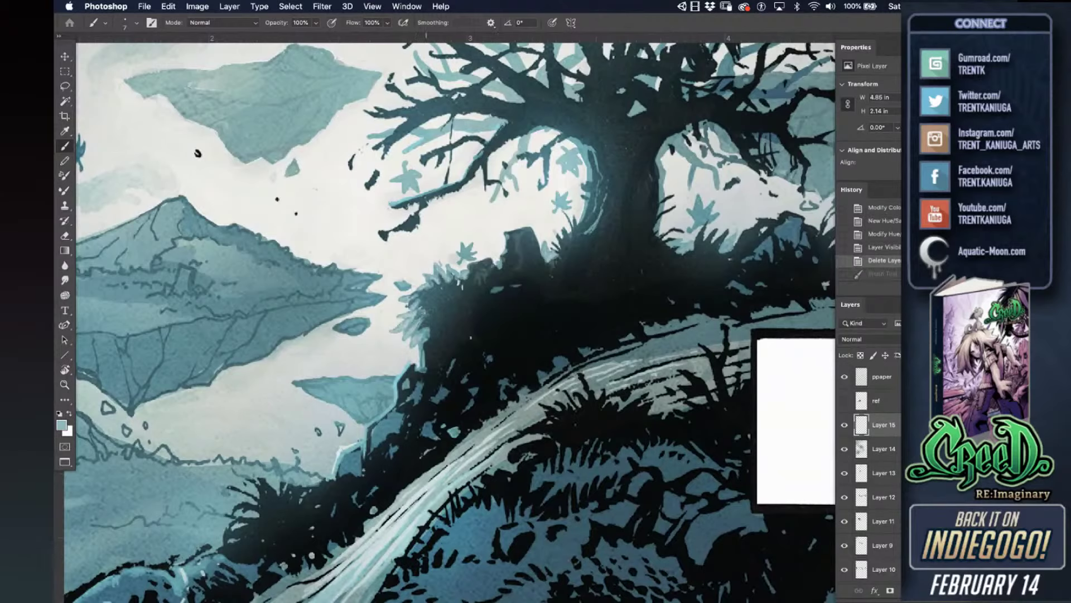
mouse_move(430, 323)
left_mouse_down()
mouse_move(436, 337)
mouse_move(466, 326)
mouse_move(473, 335)
left_mouse_up()
left_click(432, 332, "alt")
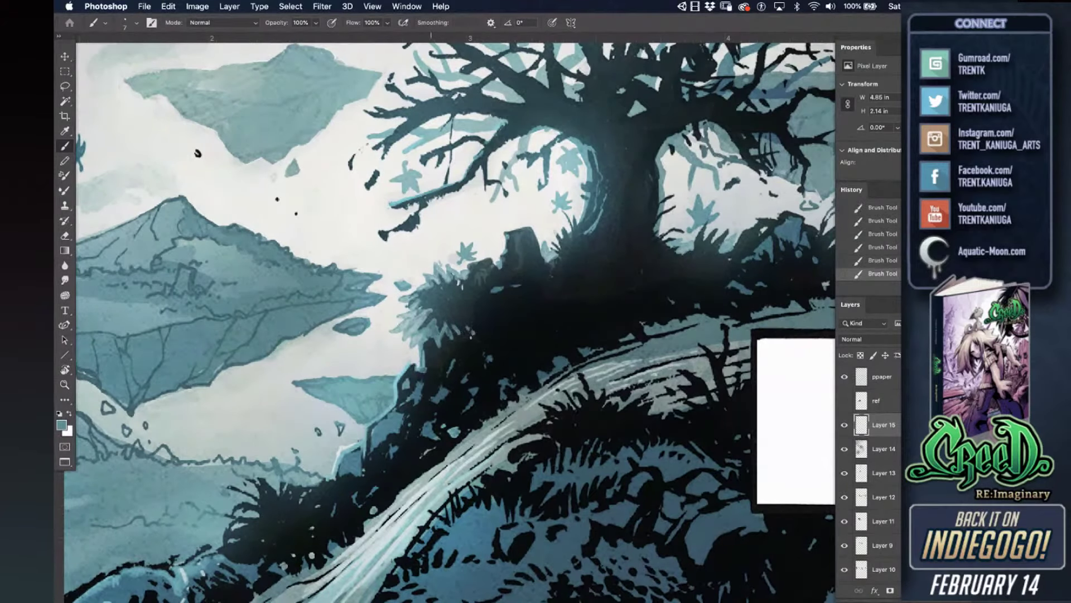
left_click(436, 277, "alt")
left_click(430, 279, "alt")
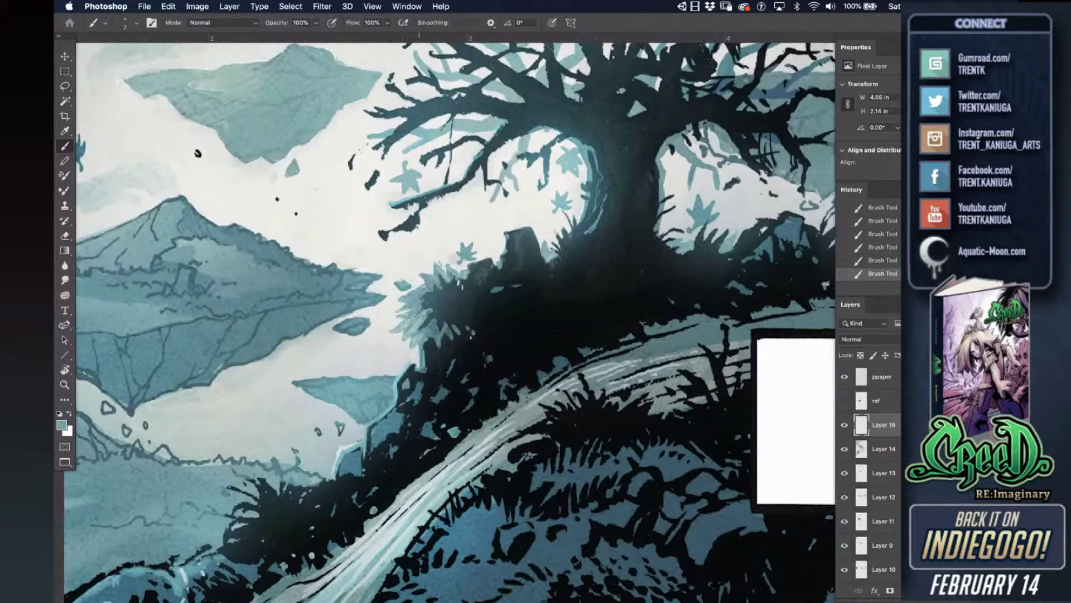
- Refine the cliff's outer grass with sampled blues and a smaller brush, extending thin blades down the cliff face
left_click(442, 297, "alt")
left_click(419, 302, "alt")
left_click(408, 330, "alt")
left_click(421, 311, "alt")
key("bracketleft")
left_click_drag(422, 342, 428, 370)
key("super+z")
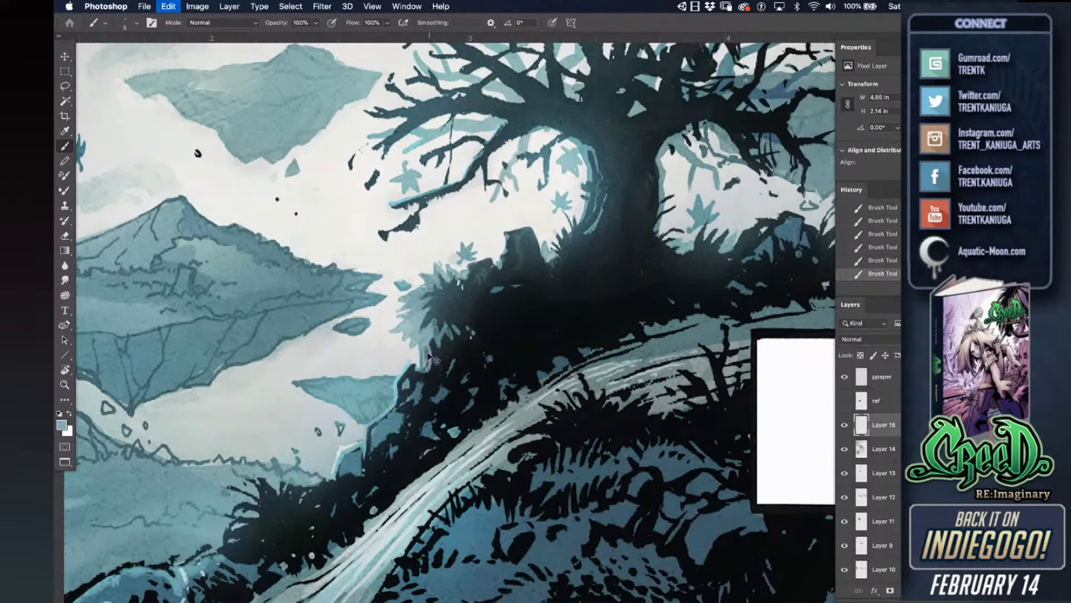
left_click_drag(423, 352, 422, 368)
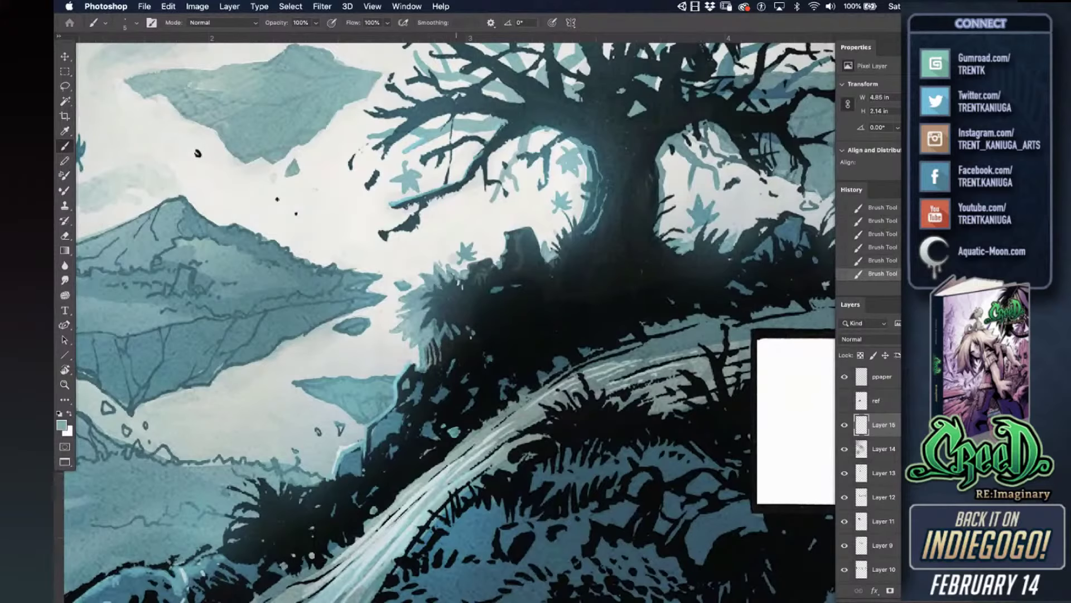
left_click(467, 285, "alt")
left_click(448, 246, "alt")
- Sample a dark slate tone and hatch fine shading lines under the large floating island's tapered end near the cliff
left_click_drag(563, 357, 778, 331)
left_click(486, 278, "alt")
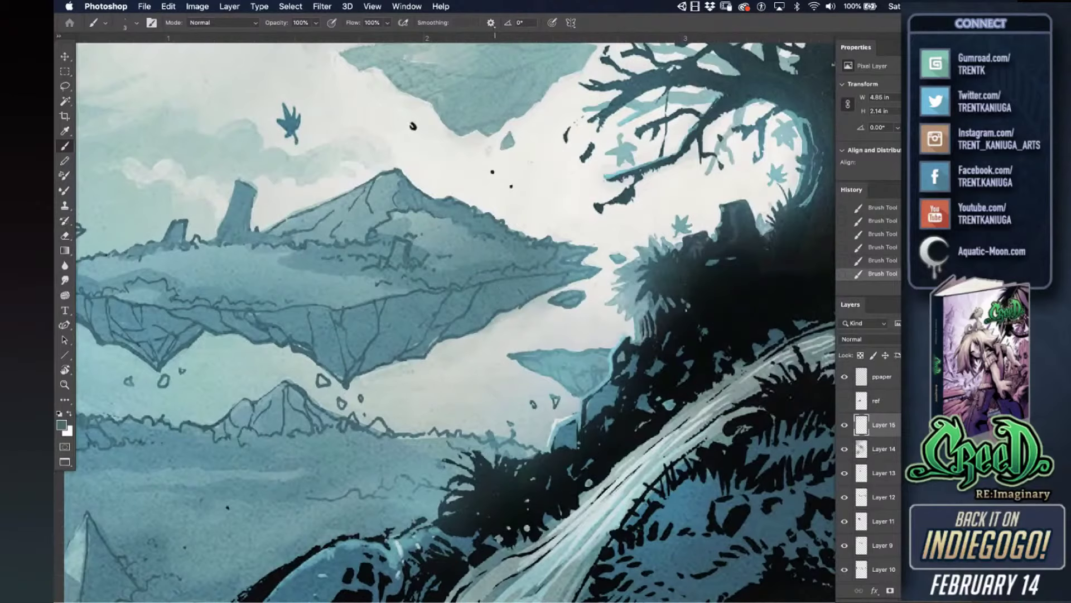
key("super+z")
left_click_drag(496, 284, 492, 295)
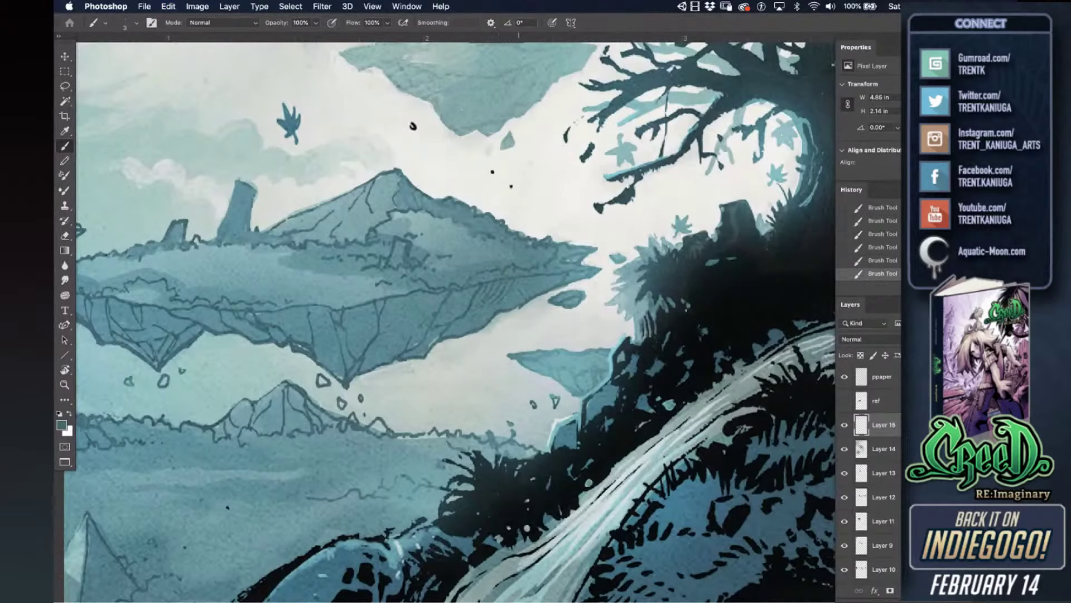
mouse_move(524, 296)
left_mouse_down()
mouse_move(530, 279)
mouse_move(535, 295)
mouse_move(560, 276)
left_mouse_up()
mouse_move(465, 326)
left_mouse_down()
mouse_move(494, 307)
mouse_move(458, 291)
mouse_move(464, 300)
left_mouse_up()
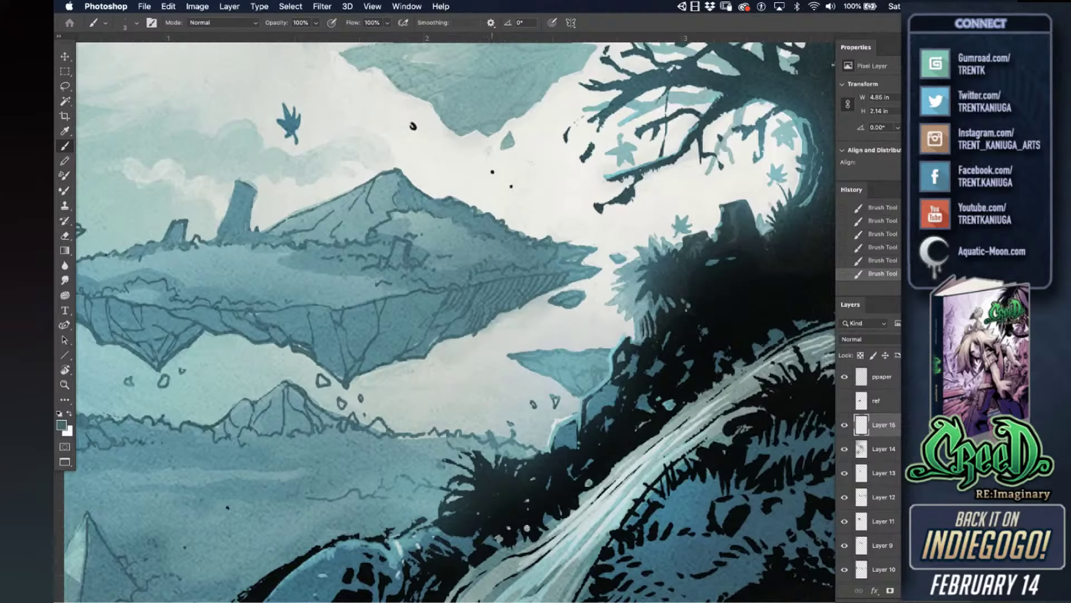
left_click_drag(491, 301, 504, 292)
- Draw small floating rocks beneath the large island and add shading strokes to the distant peak's slope
left_click_drag(453, 349, 443, 365)
left_click_drag(450, 353, 444, 361)
left_click_drag(318, 384, 326, 378)
left_click_drag(378, 422, 380, 431)
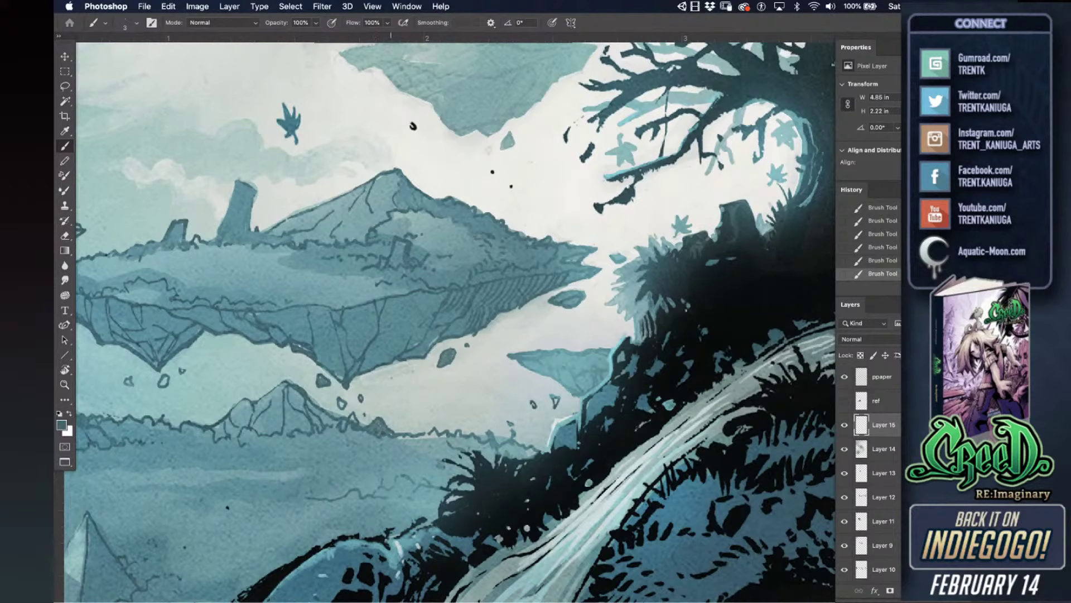
left_click_drag(373, 381, 342, 402)
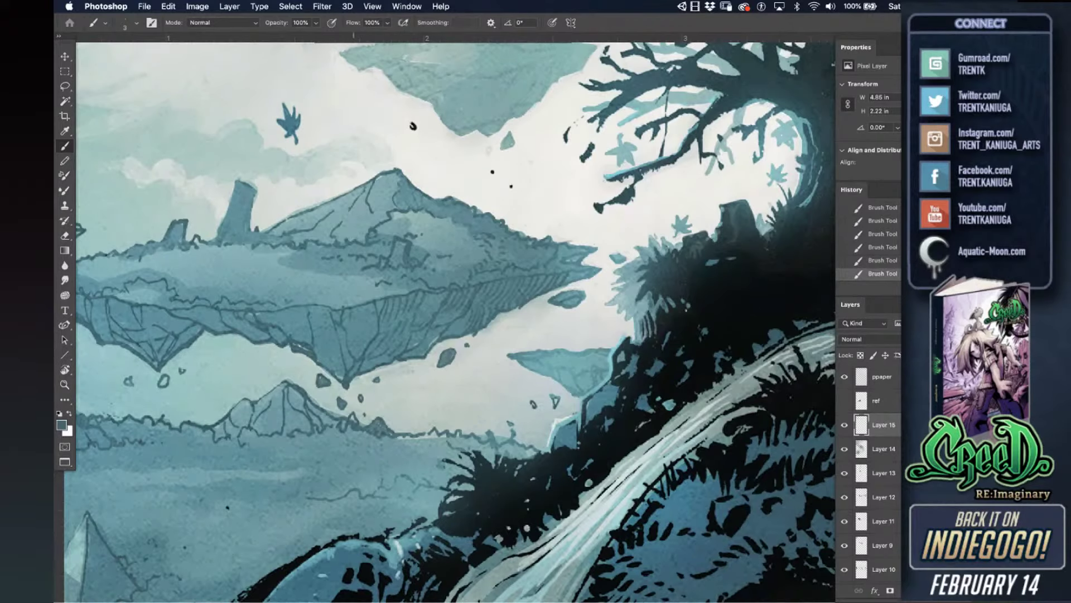
- Hatch the large floating island's underside with fine slate lines and clean its lower edge with a sampled pale sky tone
left_click_drag(365, 306, 368, 336)
left_click(496, 335, "alt")
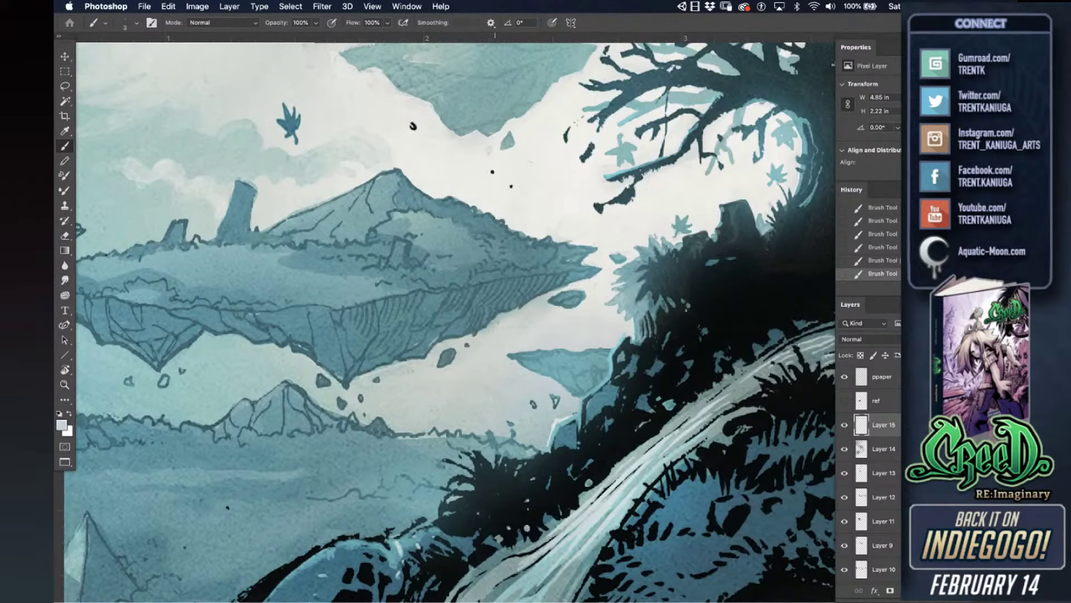
left_click_drag(501, 317, 511, 314)
left_click_drag(427, 292, 581, 286)
left_click(353, 324, "alt")
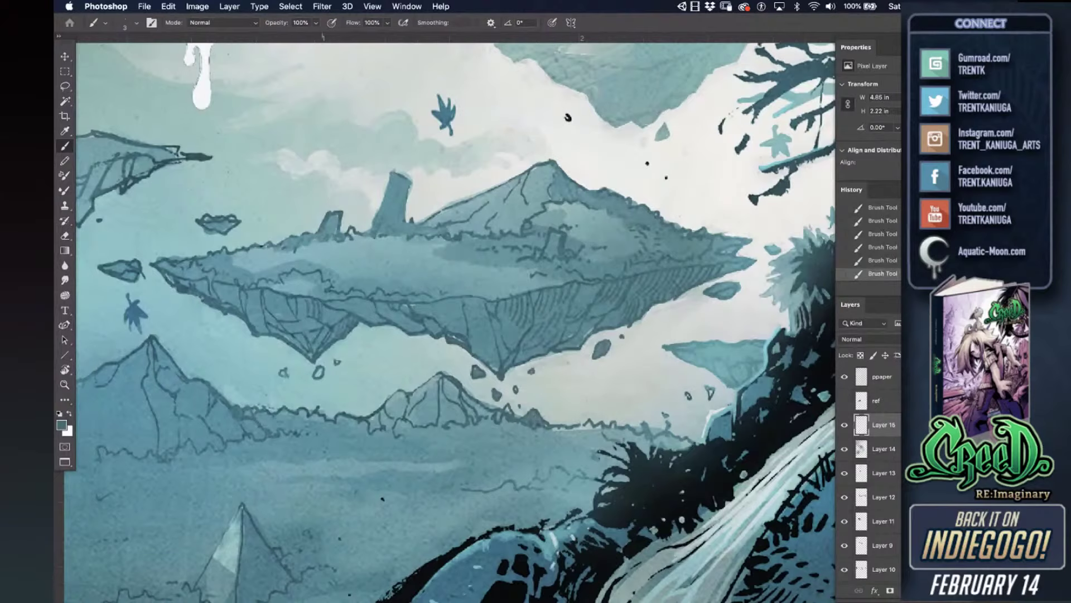
key("super+minus")
left_click_drag(543, 308, 485, 337)
left_click_drag(692, 349, 381, 339)
left_click_drag(454, 229, 480, 234)
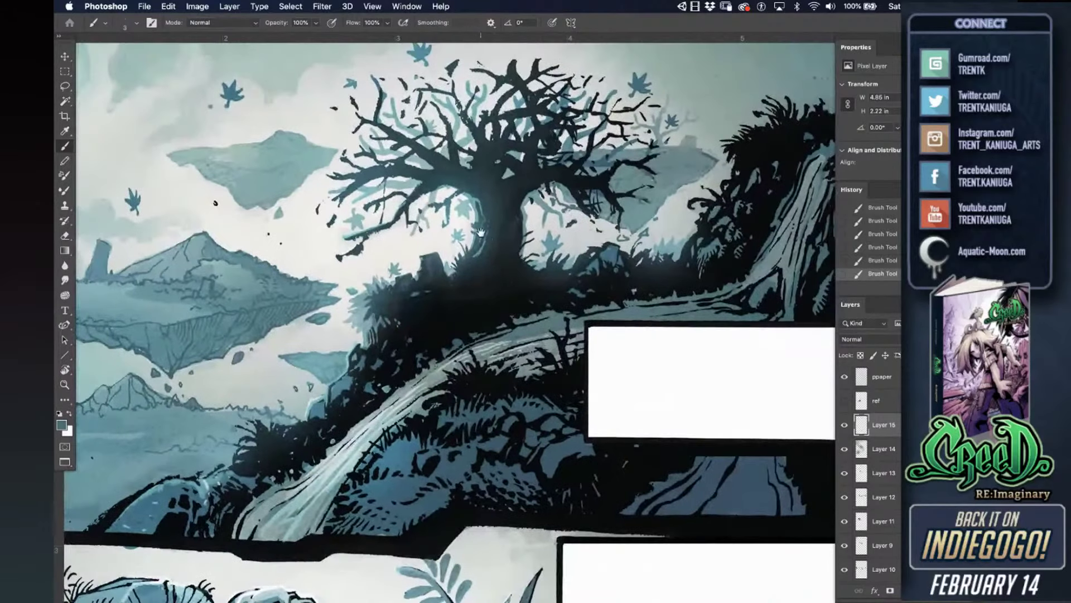
- Sample blues around the tree's base and touch up the grass on the dark slope with short brush strokes
key("ctrl+plus")
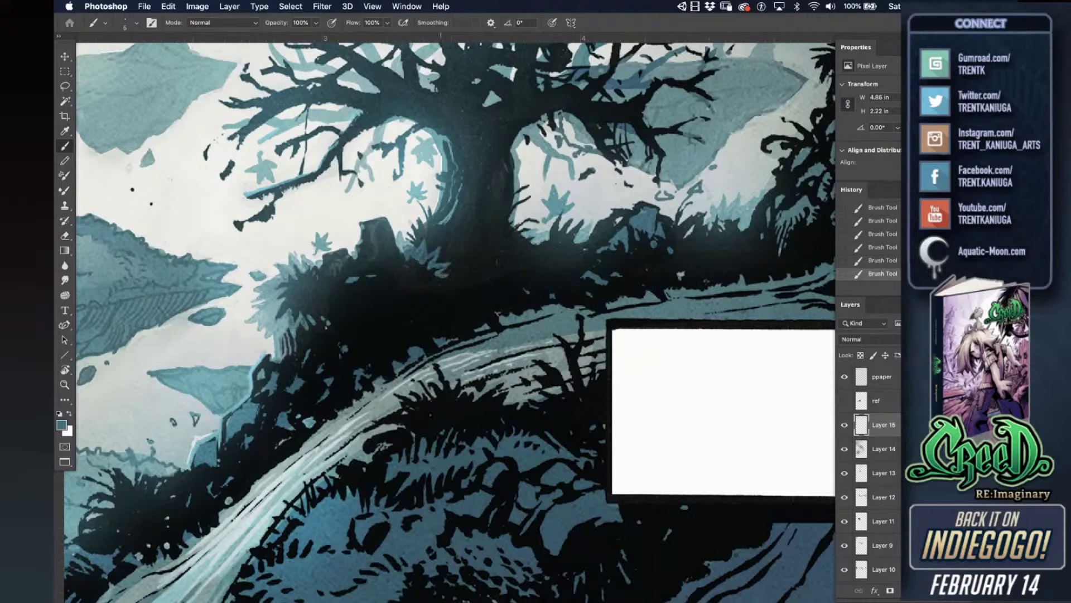
left_click(431, 268, "alt")
left_click(414, 243, "alt")
left_click_drag(444, 329, 542, 297)
left_click_drag(459, 340, 511, 279)
scroll(607, 277, "down", 2)
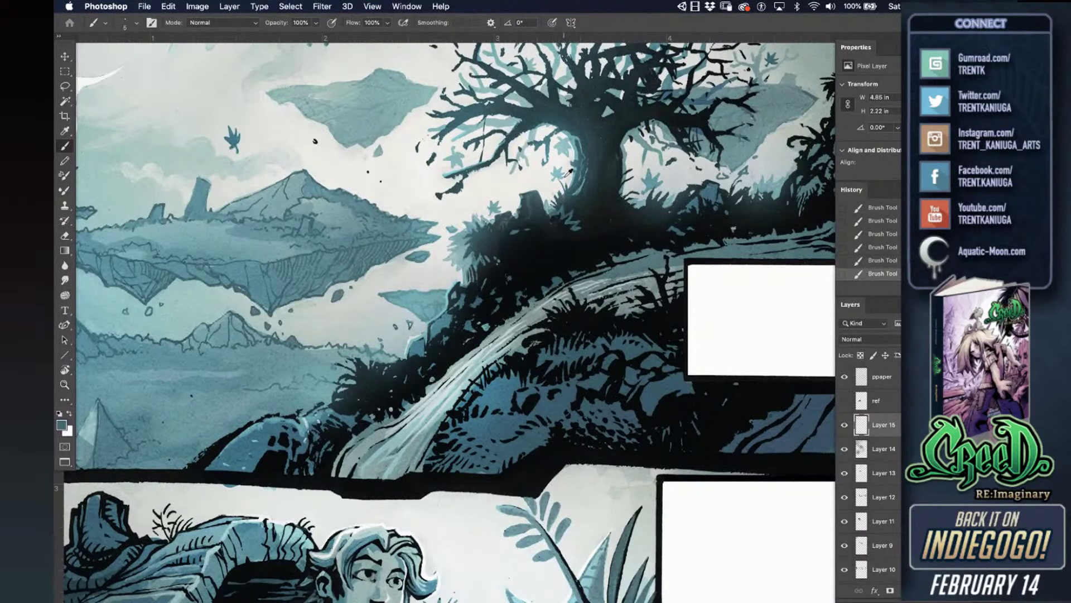
- Sample hillside blues and break up the dark shadow on the rounded foreground rock beside the stream with fine strokes
left_click(567, 142, "alt")
left_click(555, 396, "alt")
left_click_drag(466, 333, 525, 248)
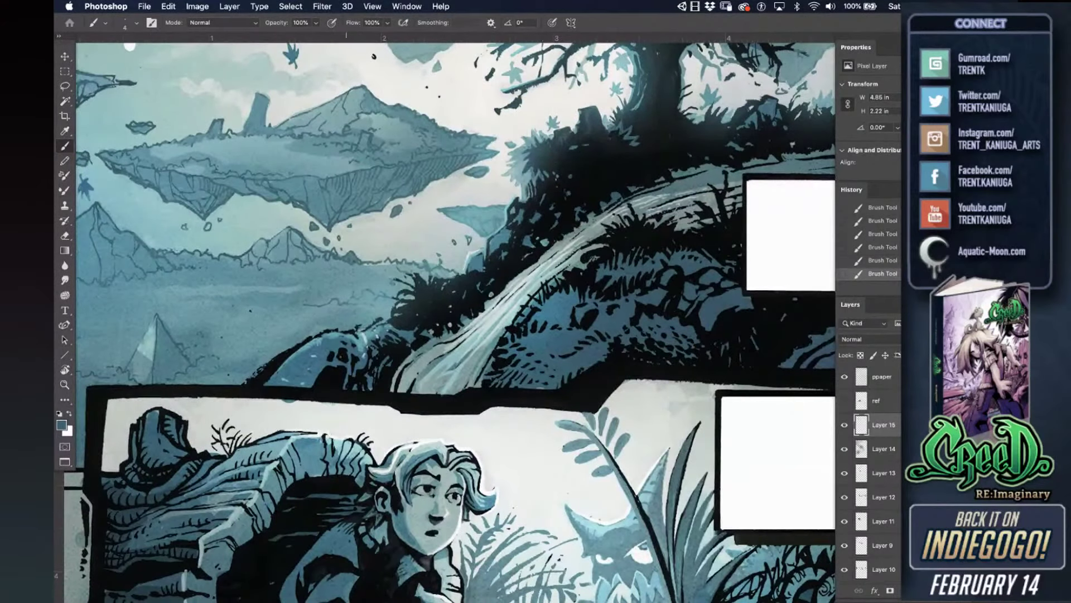
left_click(321, 363, "alt")
- Sample a pale stream tone, paint highlight strokes down the lower stream, replacing one undone stroke, and save the document
left_click(459, 343, "alt")
left_click_drag(432, 348, 405, 373)
key("super+s")
left_click_drag(421, 384, 445, 356)
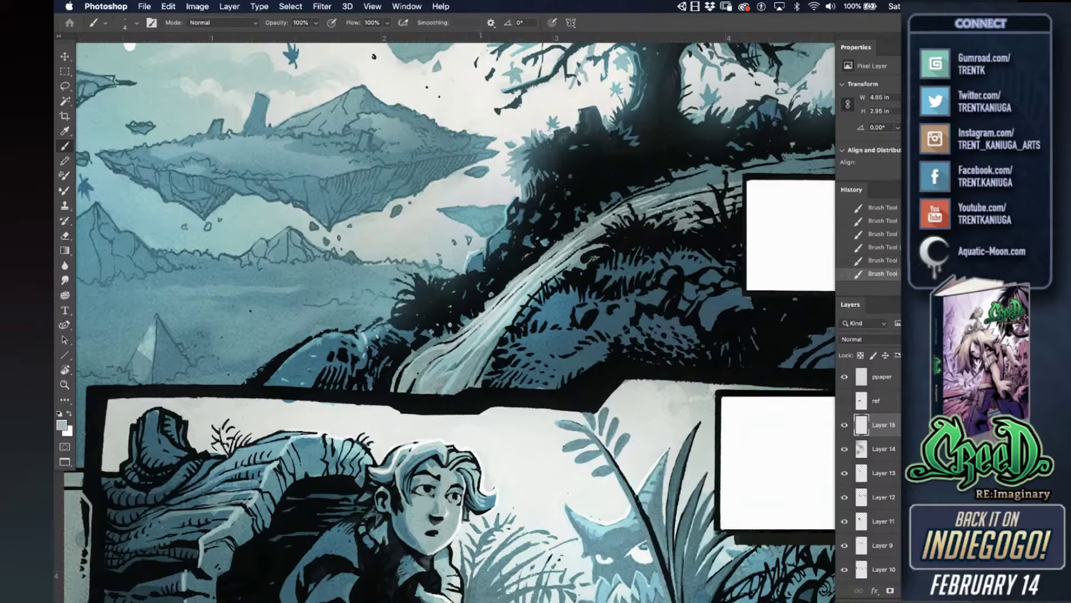
key("super+z")
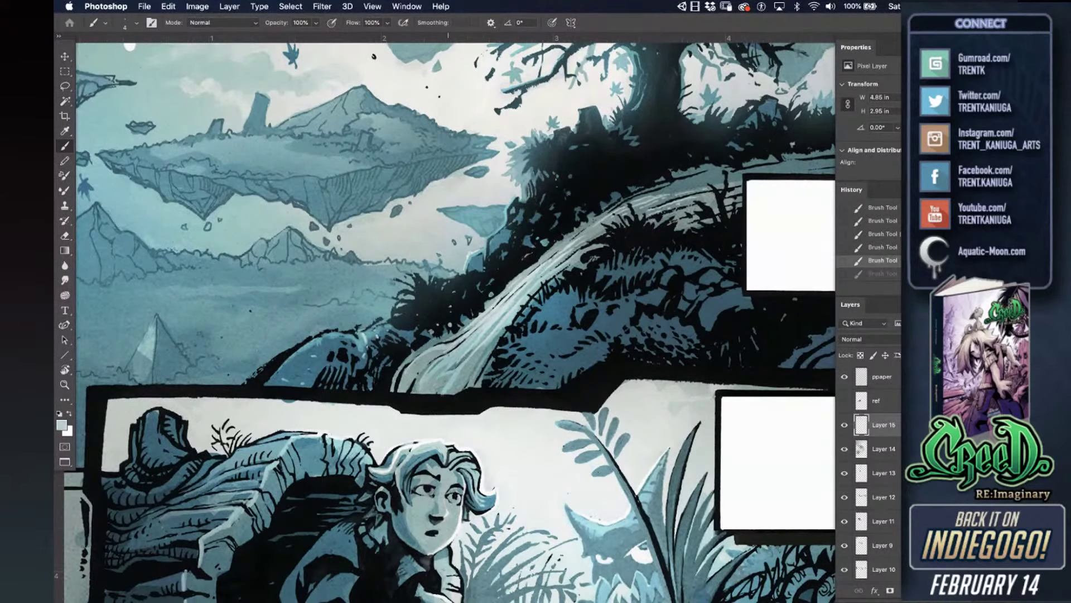
left_click_drag(450, 375, 464, 354)
- Paint long pale highlight strokes down the upper waterfall on the cliff with the same sampled tone
left_click_drag(611, 199, 527, 204)
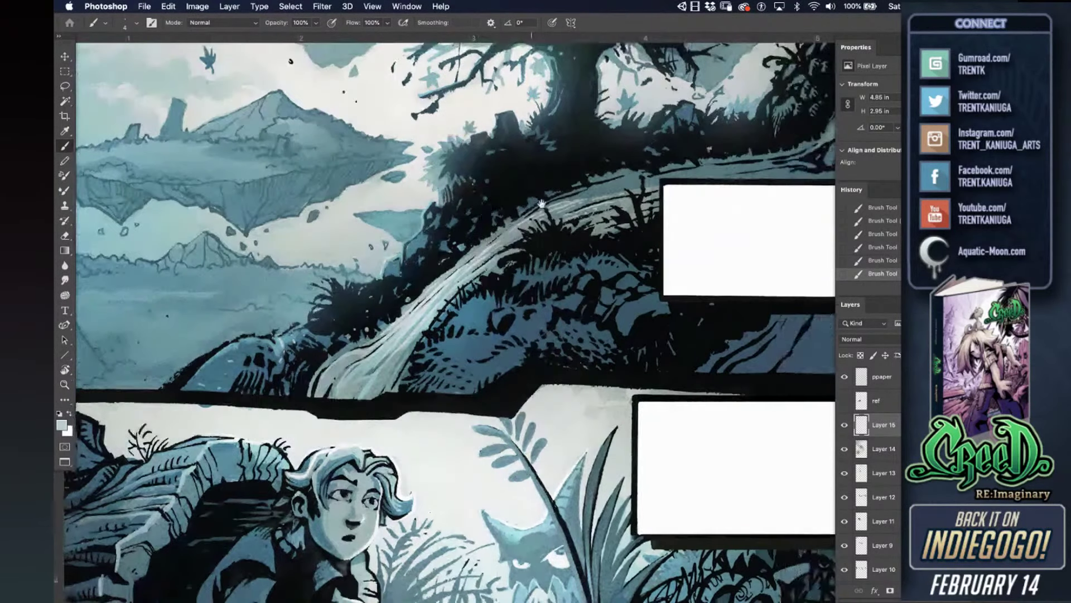
left_click_drag(528, 254, 358, 276)
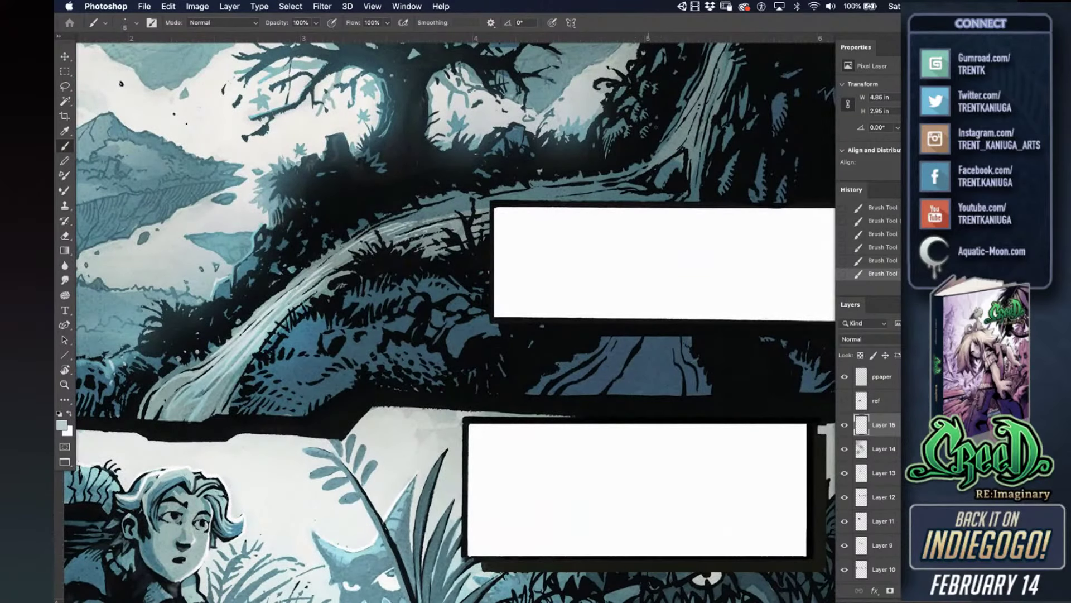
left_click_drag(667, 131, 635, 216)
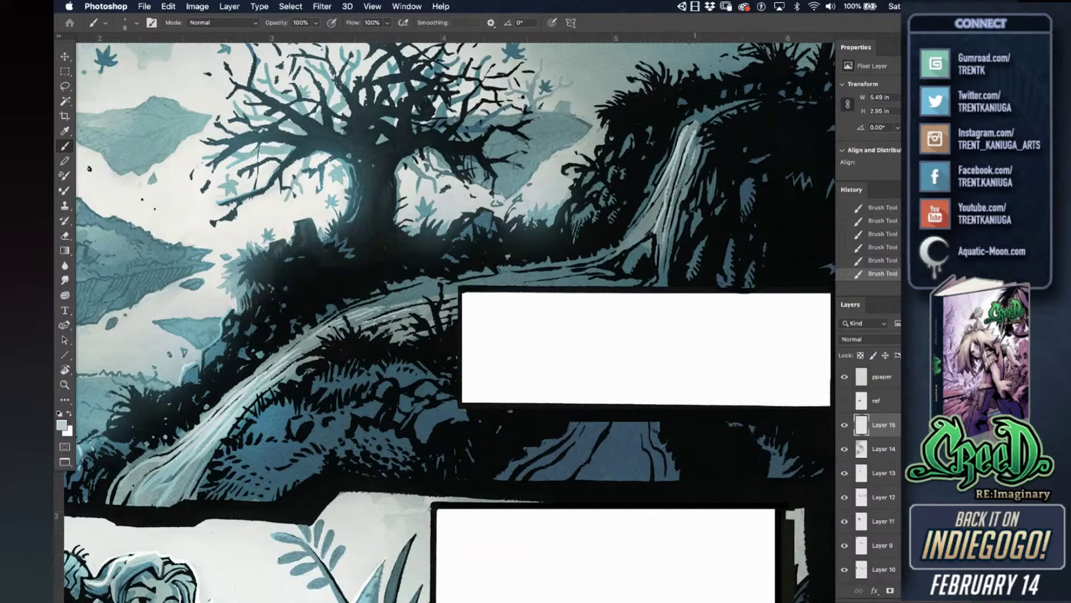
left_click_drag(695, 154, 673, 235)
left_click_drag(686, 128, 671, 191)
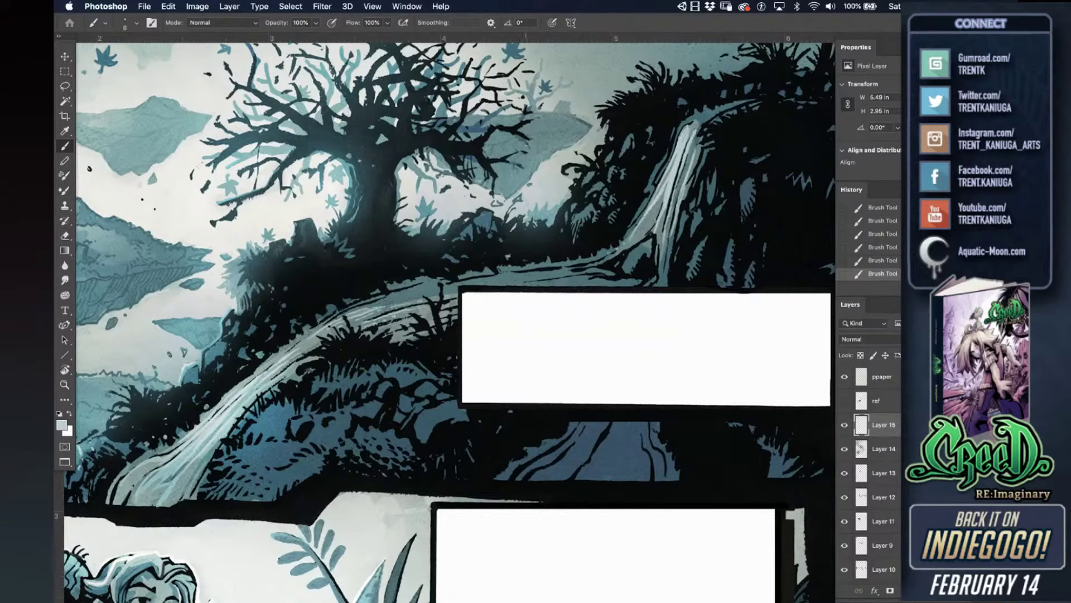
- Sample the stream's teal and try a 394 px airbrushtexture stroke along the stream above the white caption box
left_click(556, 273, "alt")
right_click(592, 259)
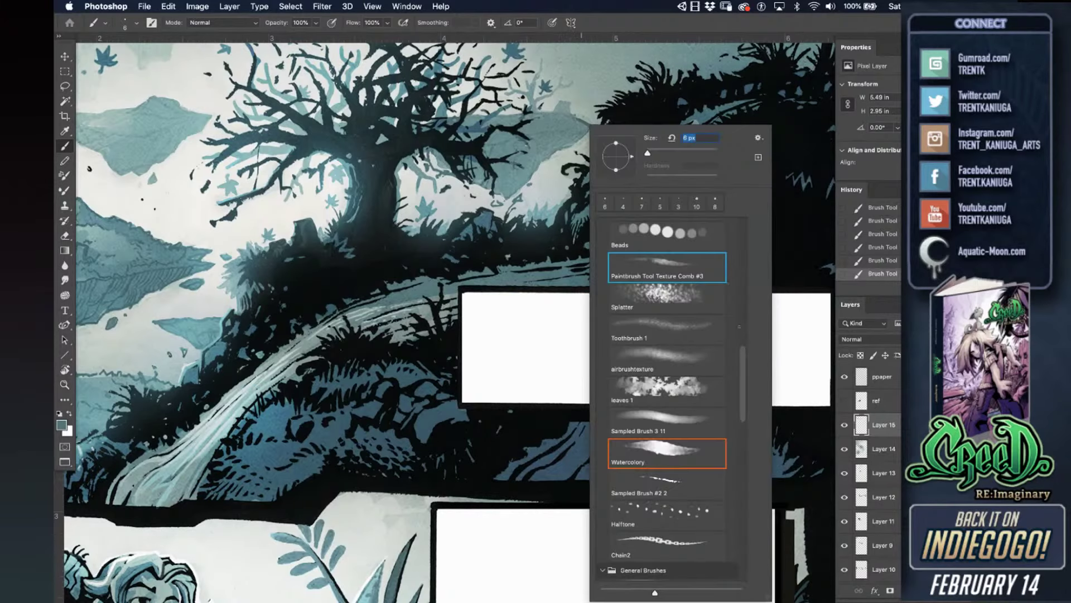
left_click(690, 359)
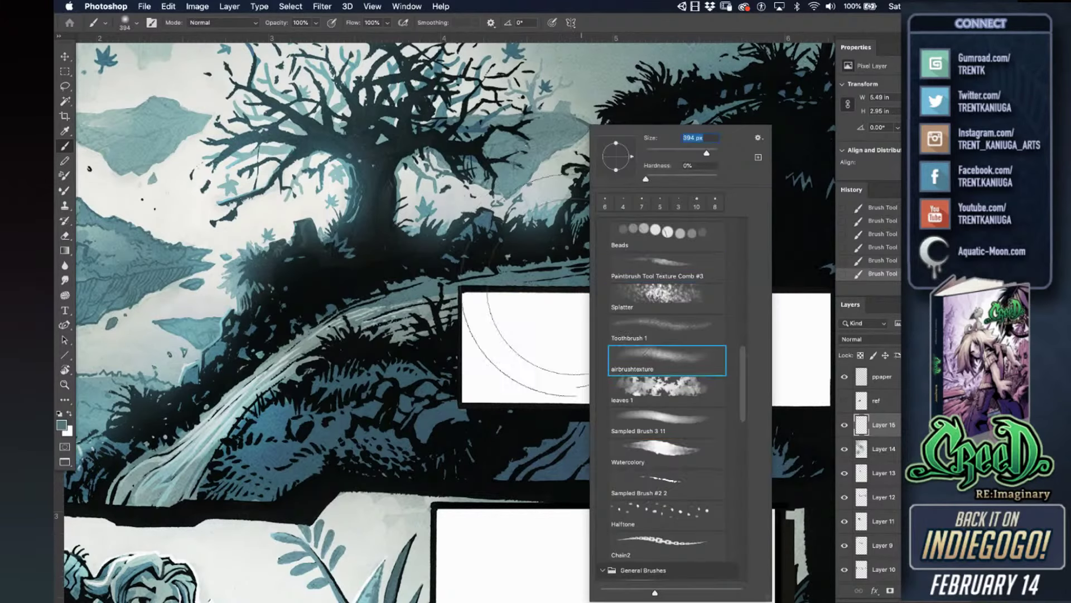
left_click_drag(557, 260, 608, 265)
key("super+z")
key("ctrl+z")
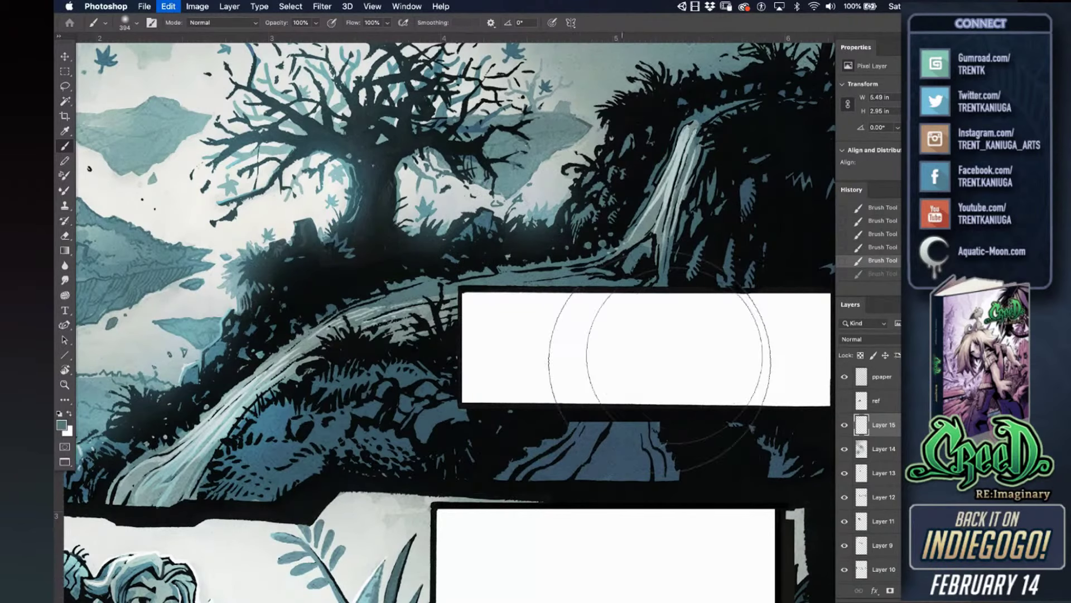
- Switch from the leaf-shaped brush to the 394 px soft textured brush and try a dab over the waterfall
right_click(673, 344)
left_click(747, 389)
key("Return")
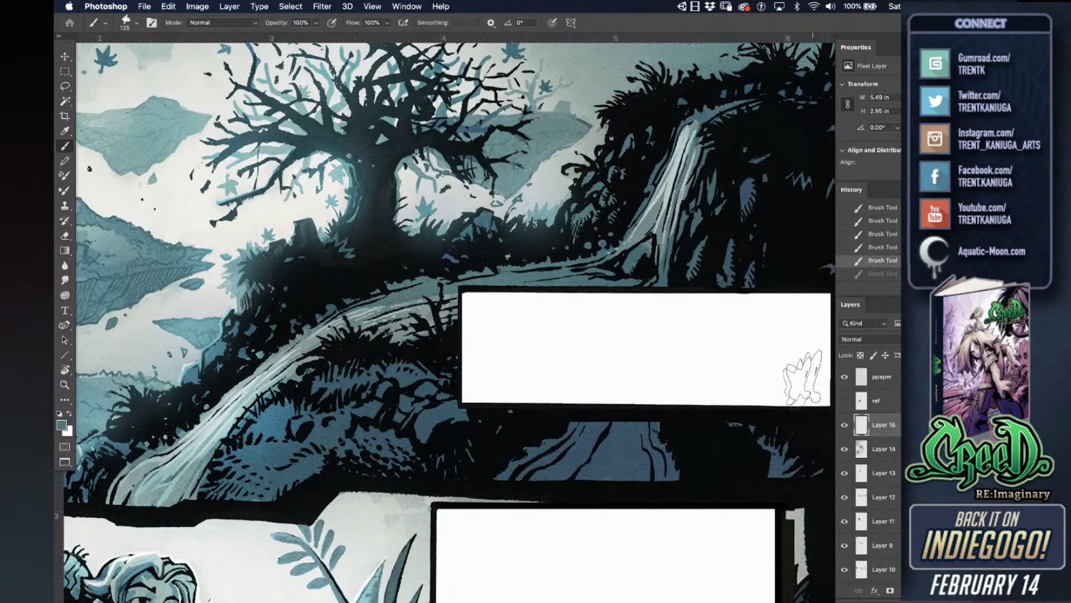
right_click(589, 346)
double_click(697, 512)
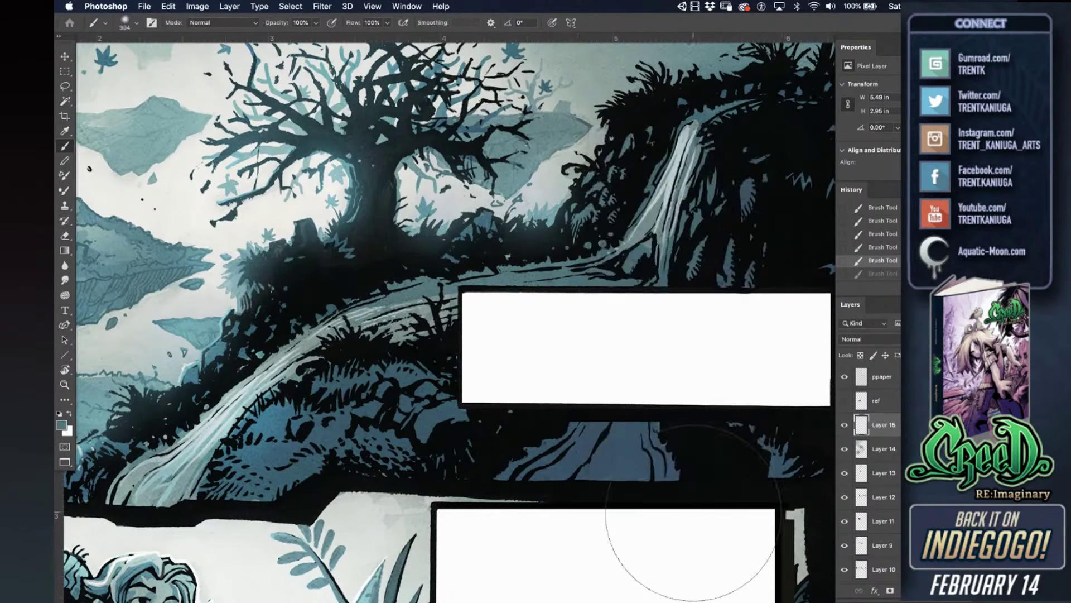
left_click_drag(709, 228, 717, 221)
key("super+z")
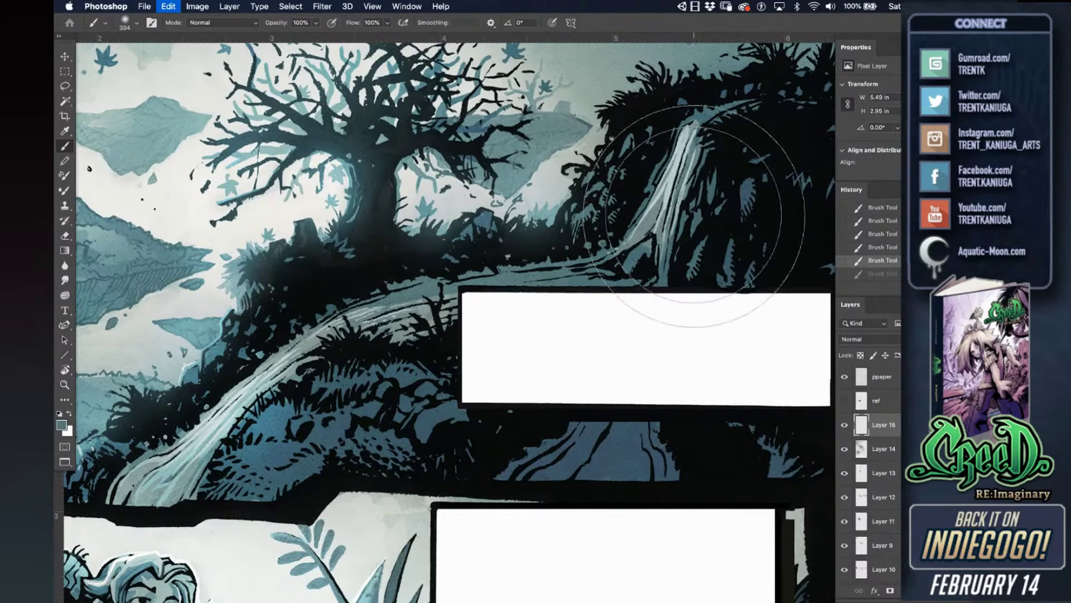
- Create a new layer named Layer 16 and set the textured brush size to 600 px
key("bracketleft")
key("bracketleft")
key("bracketleft")
scroll(627, 164, "up", 5)
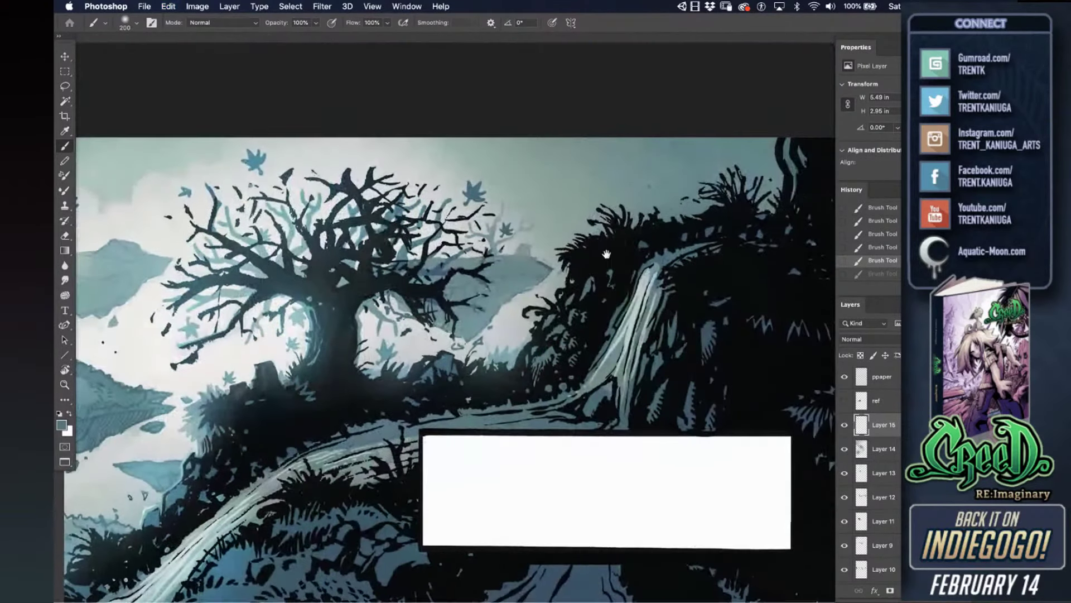
key("ctrl+shift+n")
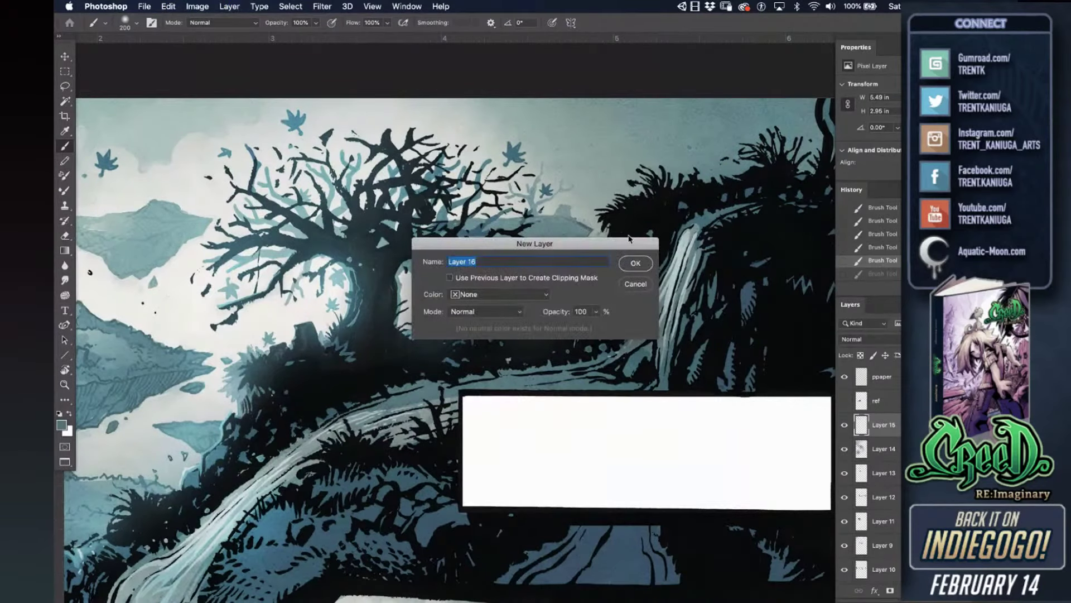
key("Return")
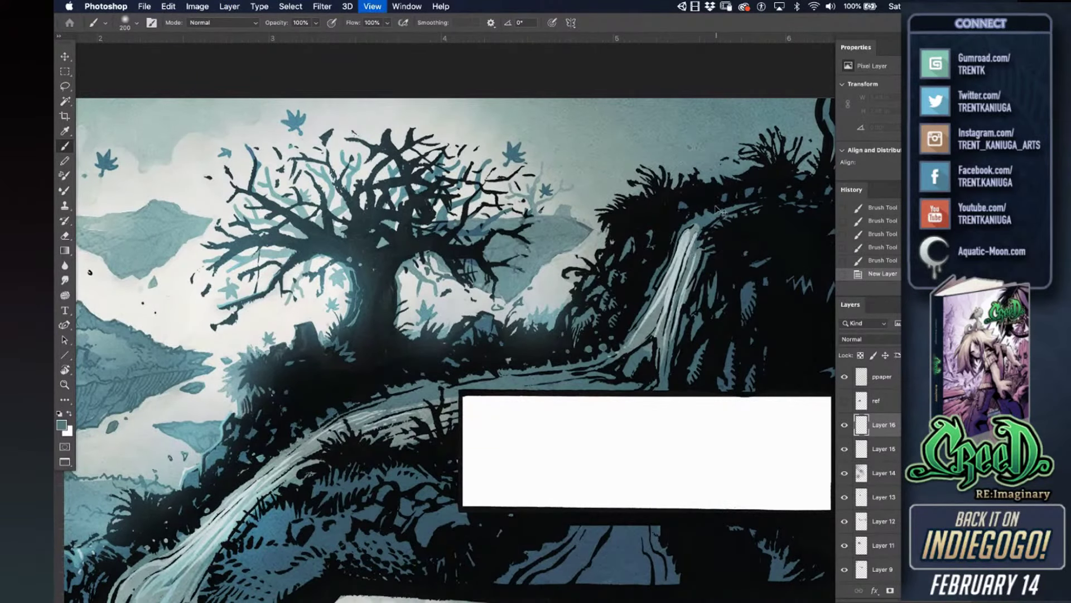
scroll(717, 213, "down", 3)
key("]")
key("]")
key("]")
key("]")
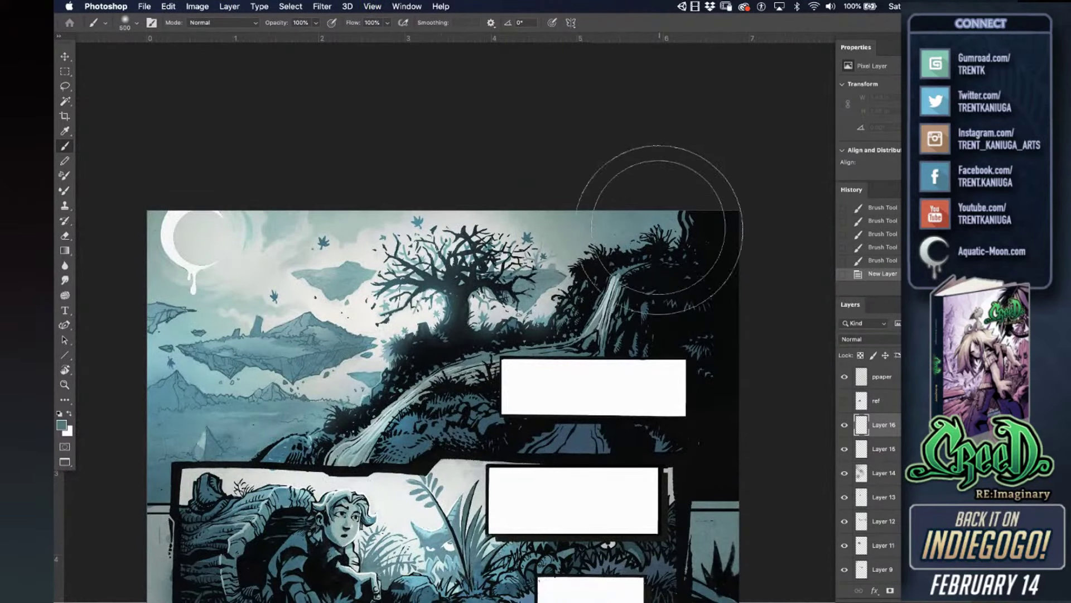
- Try sampled black halftone shading over the dark corner of sky above the waterfall cliff
left_click(665, 276, "alt")
mouse_move(676, 238)
left_mouse_down()
mouse_move(603, 254)
mouse_move(495, 336)
left_mouse_up()
key("super+z")
left_click_drag(677, 212, 641, 215)
mouse_move(580, 159)
left_mouse_down()
mouse_move(571, 134)
mouse_move(505, 137)
left_mouse_up()
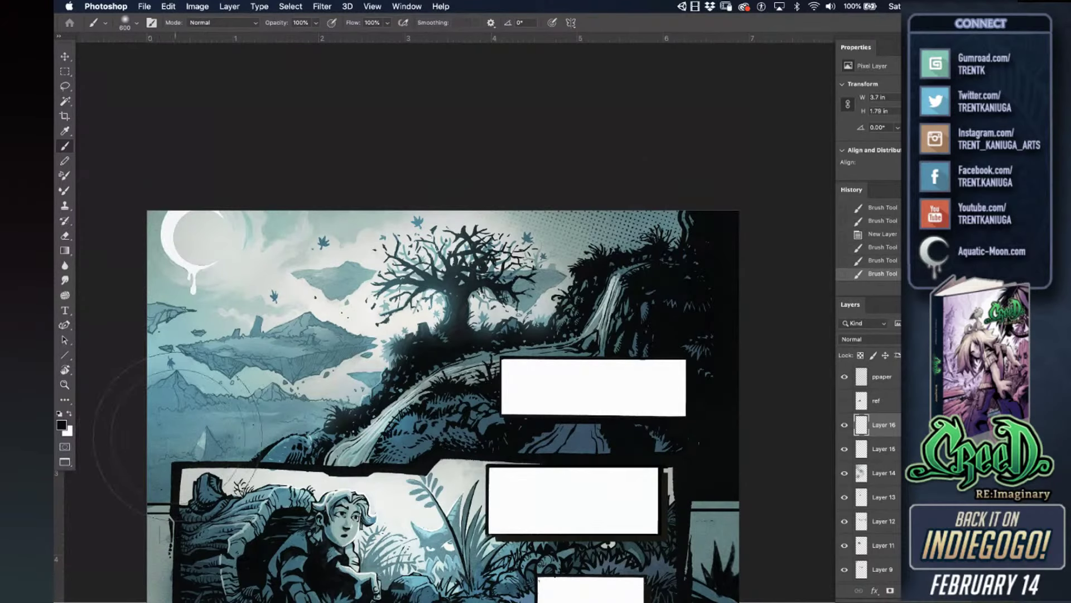
- Try light-blue halftone dabs with sampled color over the distant mountains and misty valley
left_click(167, 416, "alt")
left_click(169, 416)
key("super+z")
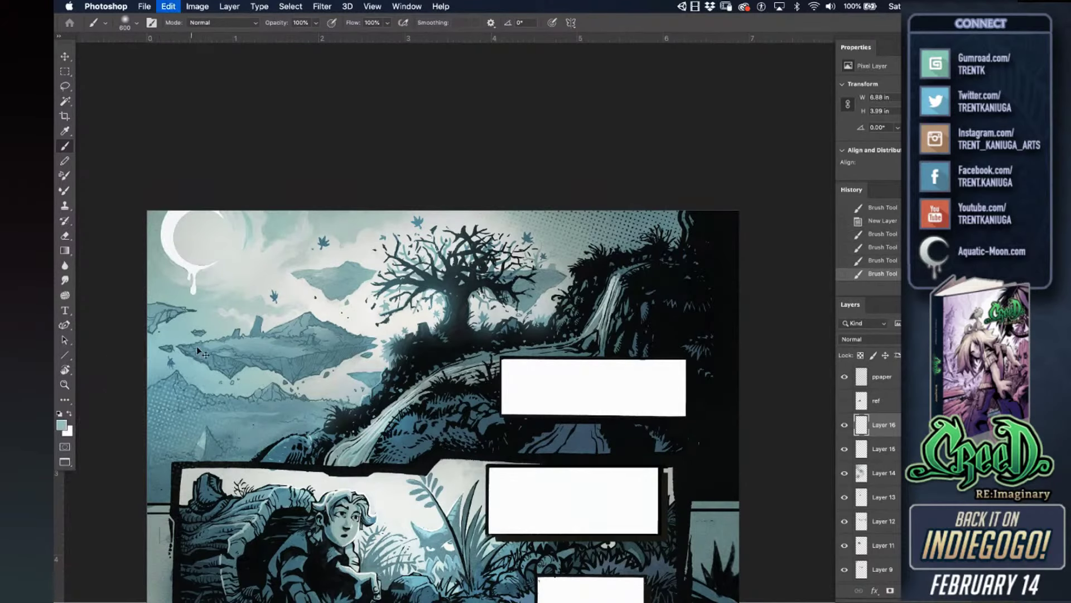
left_click(229, 407)
key("super+z")
left_click(208, 401)
key("super+z")
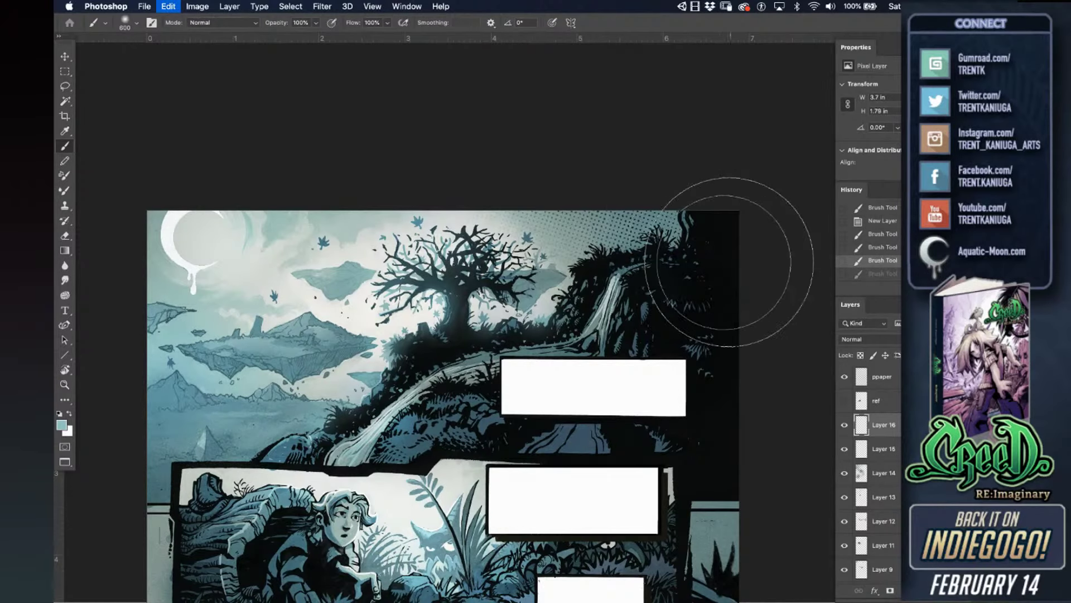
- Undo the remaining halftone strokes painted on the new layer
key("super+z")
key("super+z")
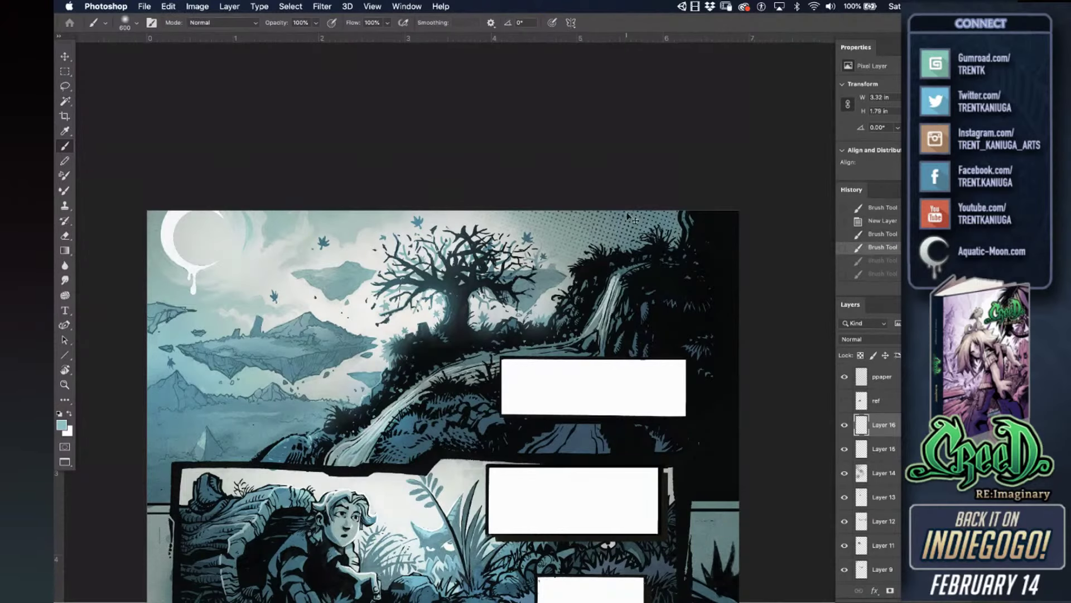
key("super+z")
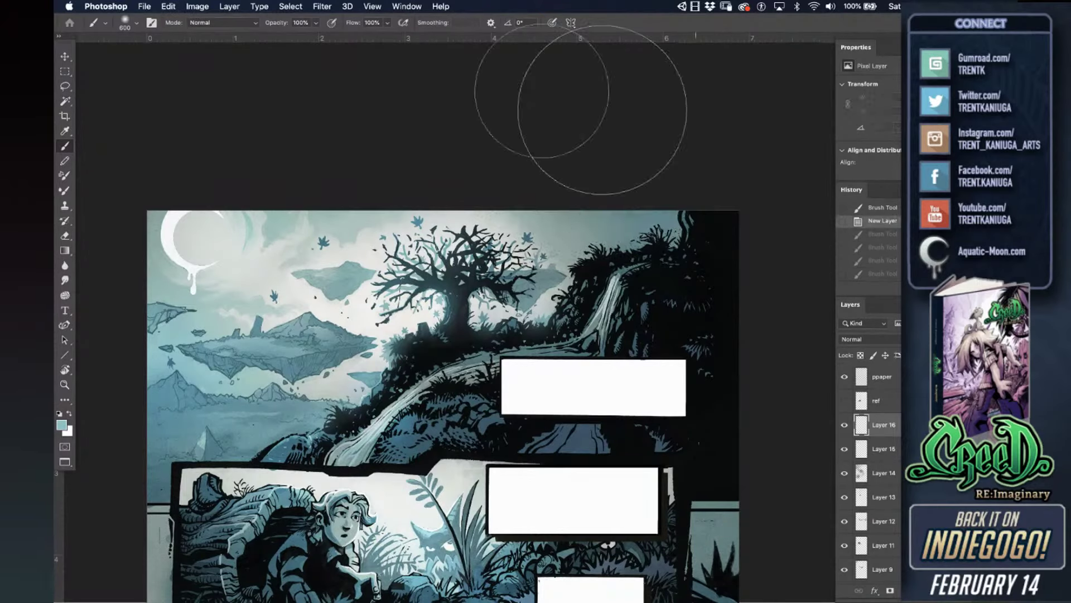
- Lower the brush's Texture scale for finer dots and paint sampled black halftone over the sky above the waterfall cliff
left_click(405, 6)
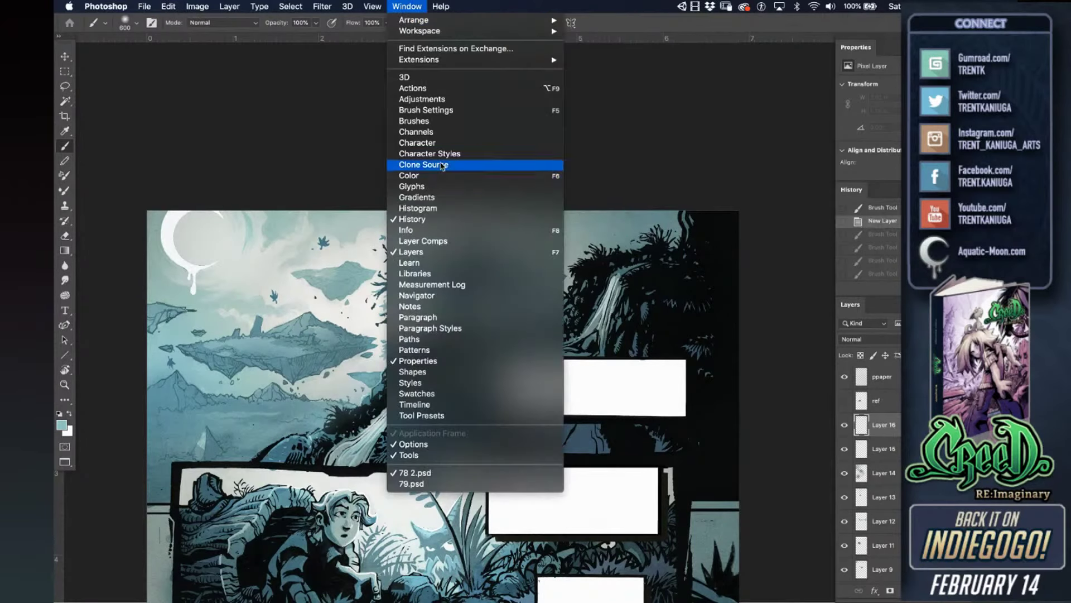
left_click(467, 110)
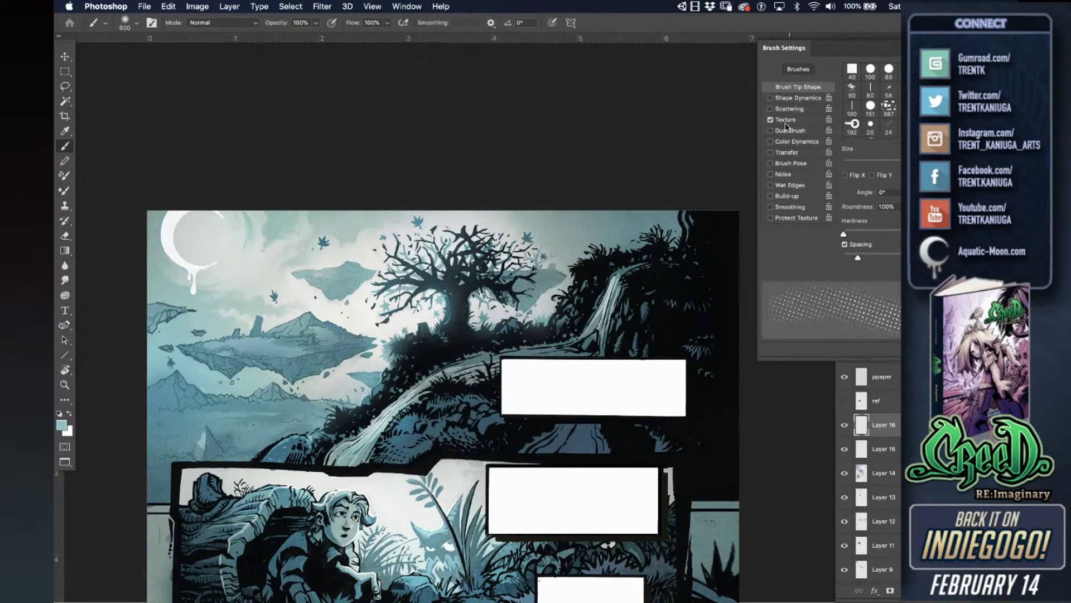
left_click(792, 121)
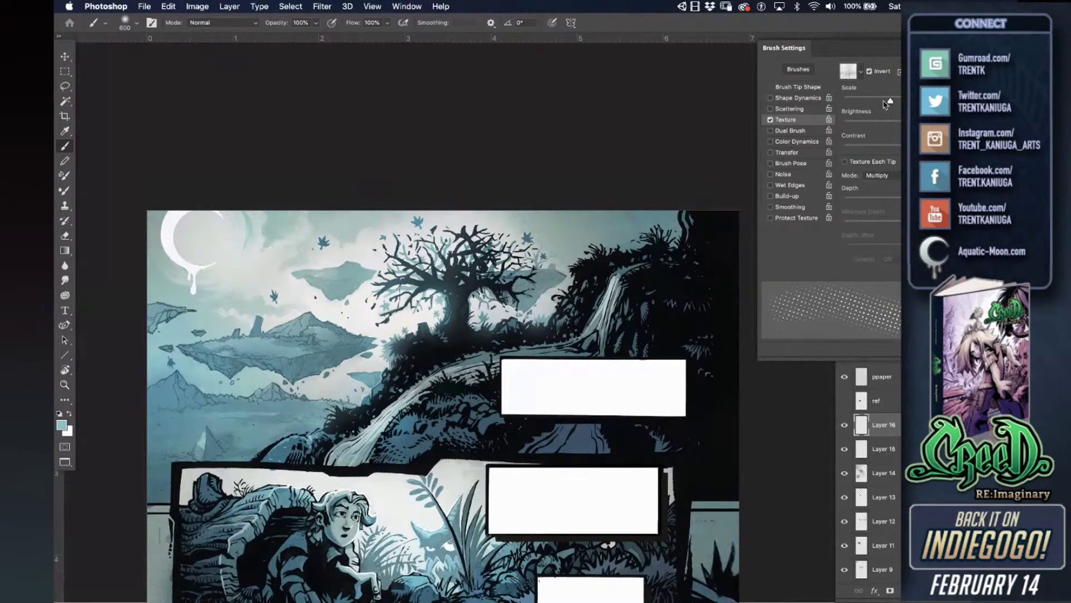
mouse_move(635, 216)
left_mouse_down()
mouse_move(692, 227)
mouse_move(645, 223)
mouse_move(603, 198)
mouse_move(612, 189)
left_mouse_up()
key("super+z")
left_click(727, 235, "alt")
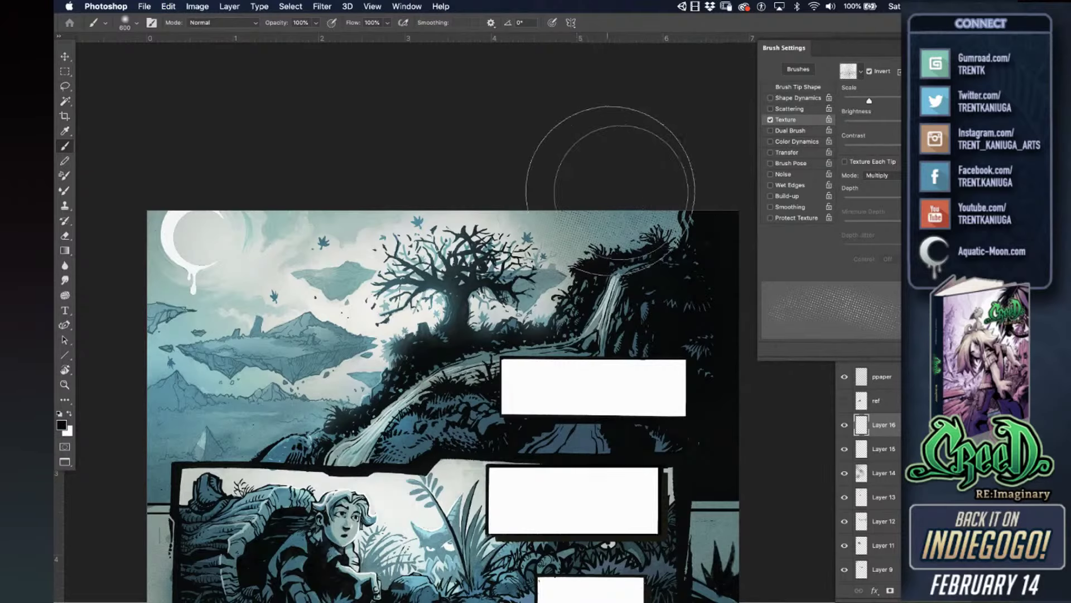
key("F5")
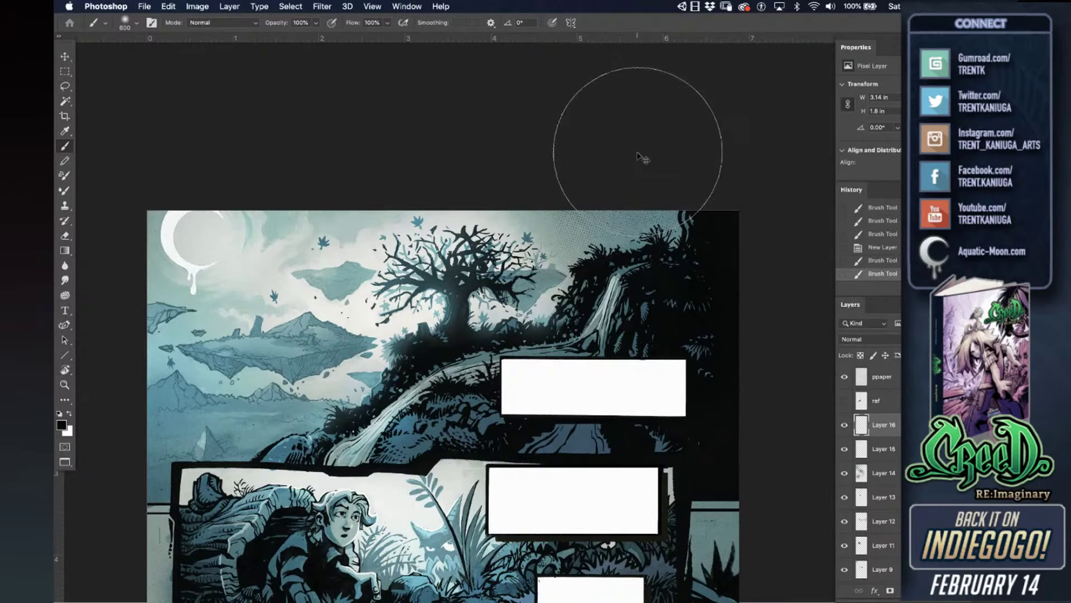
- Reduce the brush to 300 px and paint black halftone shading over the lower stream and the rocky blue hillside
key("super+plus")
left_click_drag(518, 368, 738, 269)
left_click_drag(387, 347, 532, 301)
key("bracketleft")
key("bracketleft")
key("bracketleft")
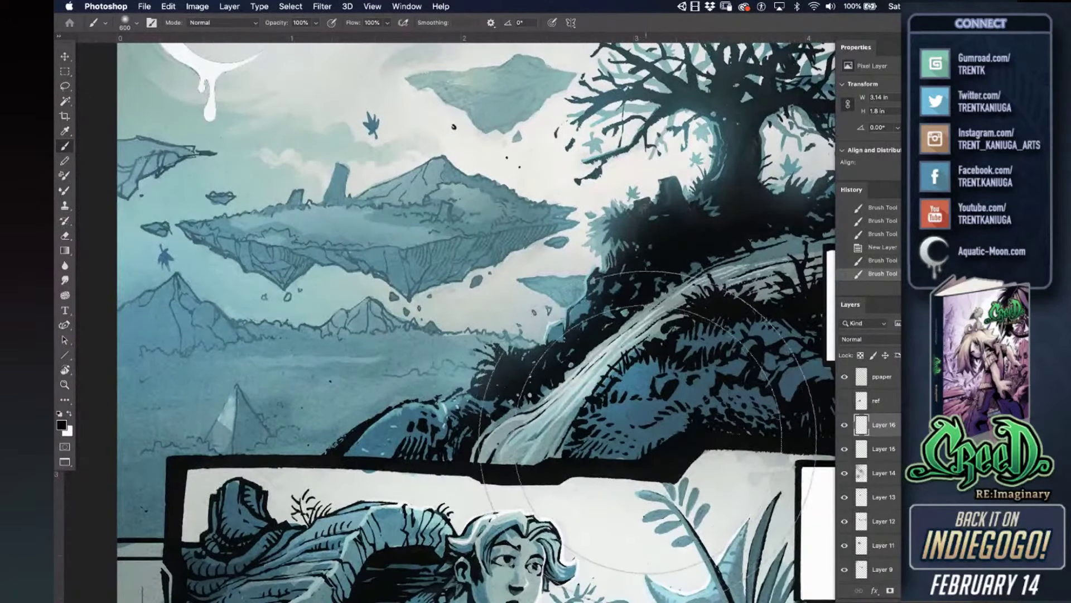
mouse_move(729, 382)
left_mouse_down()
mouse_move(704, 375)
mouse_move(692, 401)
left_mouse_up()
left_click_drag(735, 430, 591, 441)
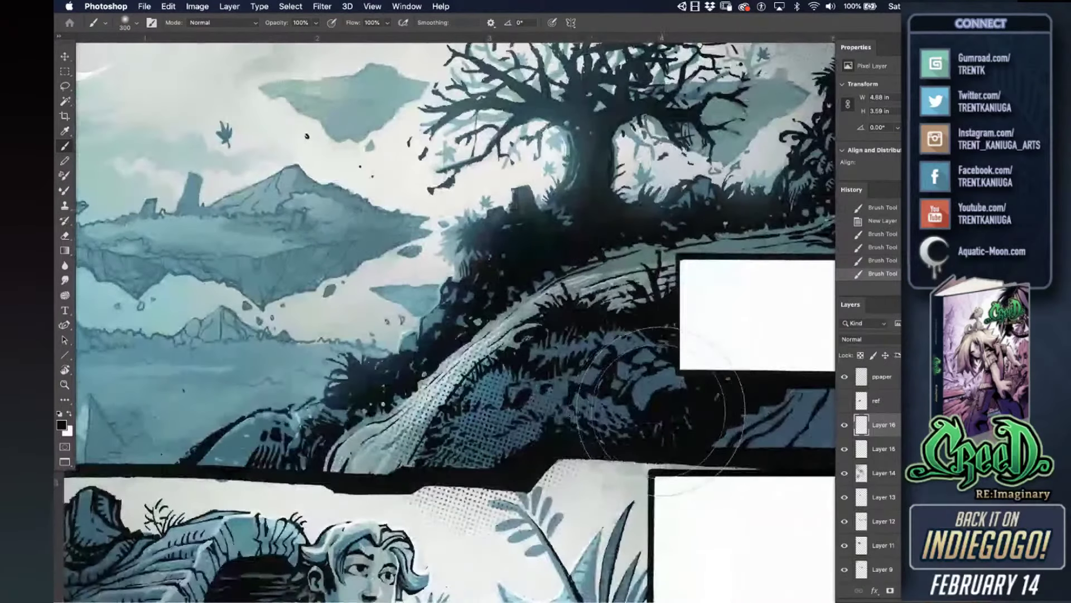
- Try adding black halftone shading to the blue rock face between the two white caption boxes
left_click_drag(687, 453, 430, 461)
left_click_drag(662, 433, 724, 442)
key("super+z")
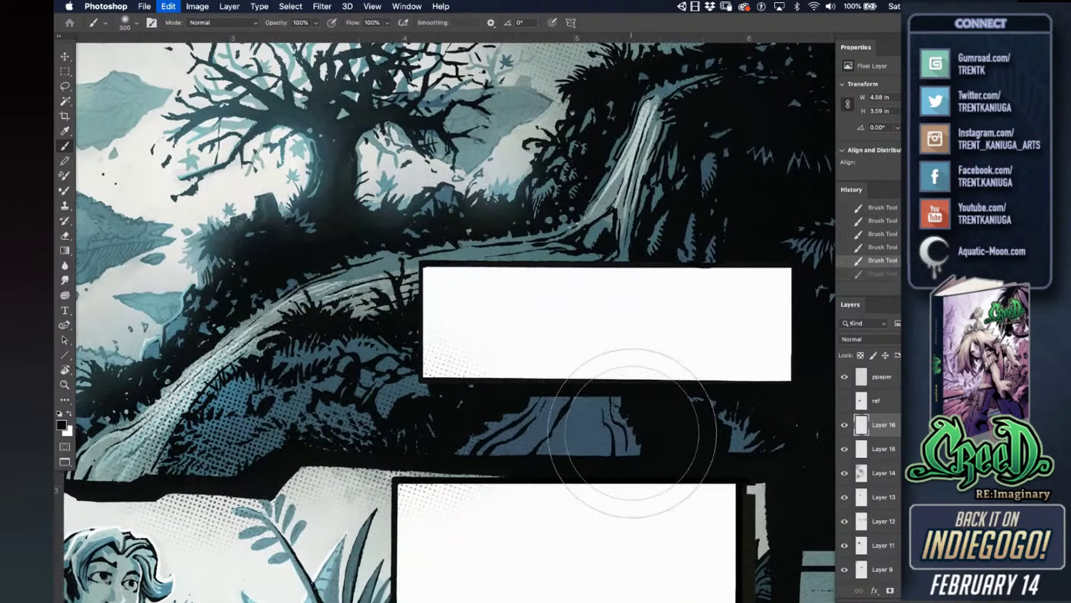
- Paint black halftone shading over the blue rock face and the foliage around the upper caption box
mouse_move(631, 428)
left_mouse_down()
mouse_move(761, 446)
mouse_move(615, 507)
left_mouse_up()
mouse_move(710, 294)
left_mouse_down()
mouse_move(689, 309)
mouse_move(723, 408)
left_mouse_up()
left_click(650, 272, "alt")
key("super+z")
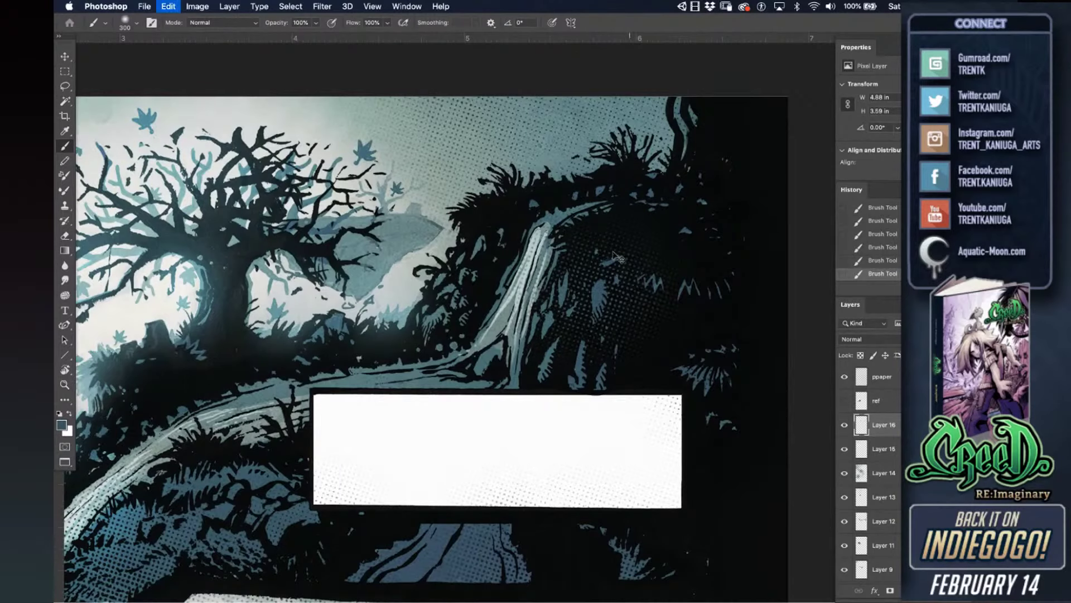
- Reduce the brush to 125 px, paint sampled light halftone on the floating island behind the tree, and undo unwanted strokes
left_click_drag(397, 361, 650, 287)
key("super+r")
left_click(662, 197, "alt")
key("bracketleft")
key("bracketleft")
key("bracketleft")
key("bracketleft")
key("bracketleft")
mouse_move(666, 165)
left_mouse_down()
mouse_move(577, 291)
mouse_move(679, 126)
mouse_move(660, 146)
mouse_move(652, 186)
mouse_move(646, 204)
left_mouse_up()
key("super+z")
key("super+z")
key("super+z")
key("super+z")
left_click_drag(299, 192, 286, 199)
key("super+z")
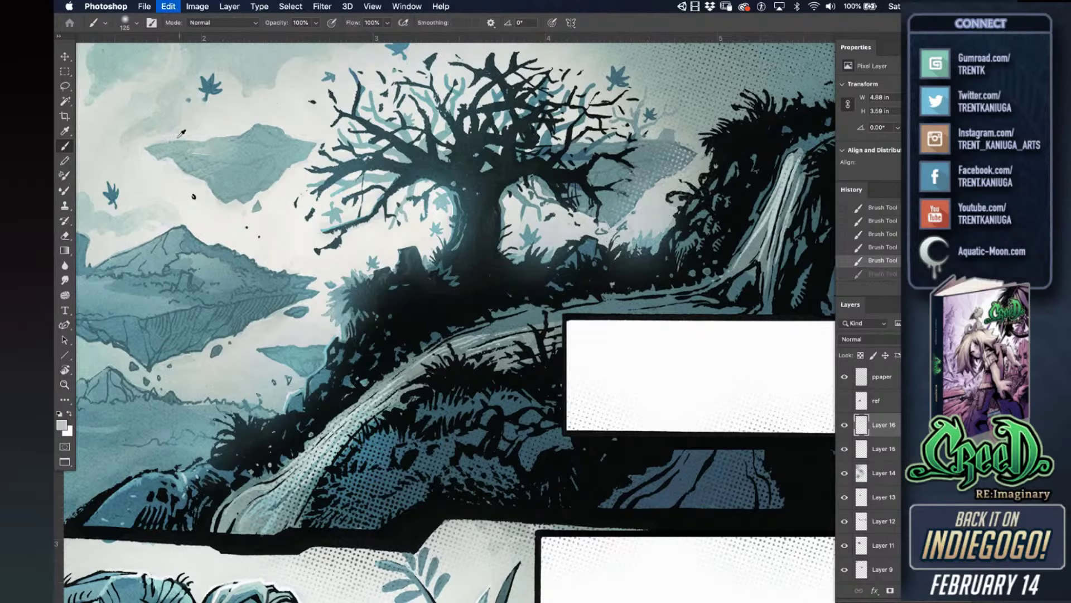
- Paint halftone texture on the small upper floating island and the large island using sampled teal, undoing the last stroke
mouse_move(221, 127)
left_mouse_down()
mouse_move(250, 127)
mouse_move(240, 160)
mouse_move(257, 156)
mouse_move(243, 166)
mouse_move(248, 178)
left_mouse_up()
left_click(223, 151, "alt")
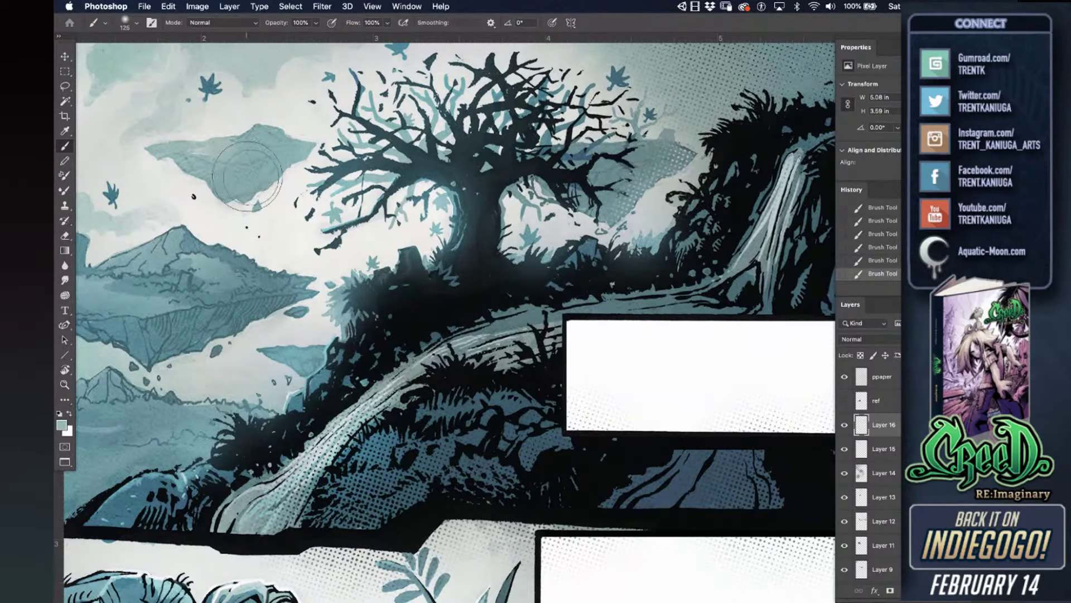
mouse_move(124, 276)
left_mouse_down()
mouse_move(286, 290)
mouse_move(167, 313)
left_mouse_up()
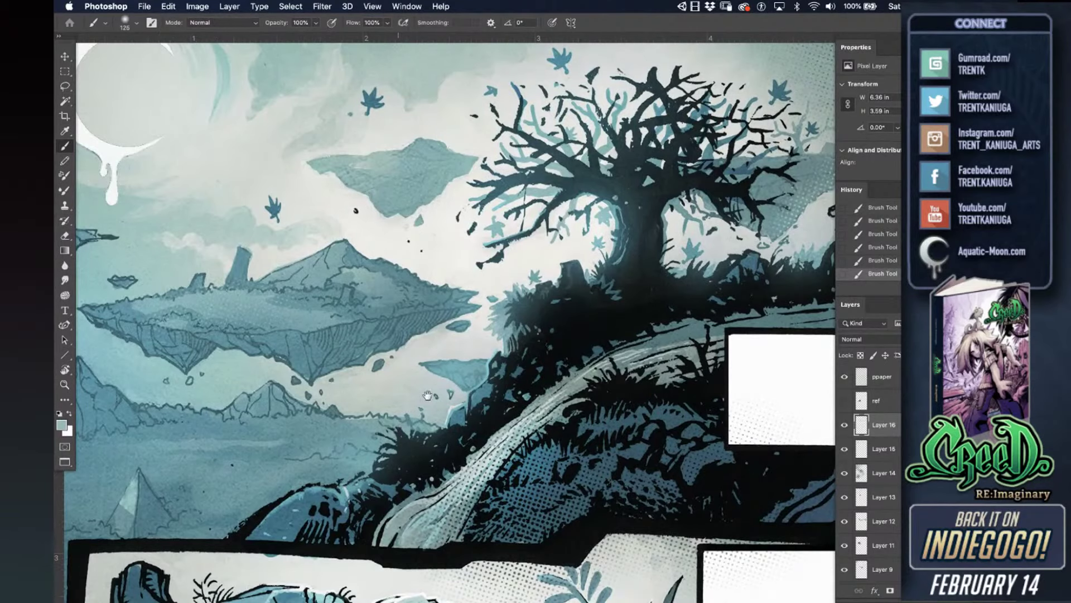
left_click_drag(472, 378, 557, 326)
key("super+z")
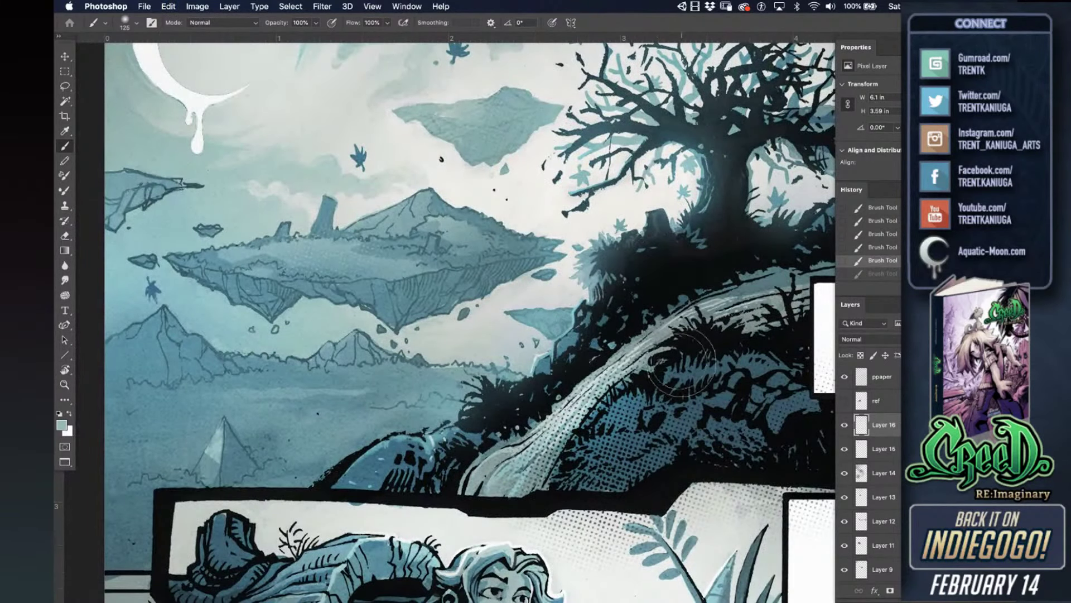
- Enlarge the eraser to 15 px and erase the halftone dots covering the lower stream
left_click_drag(565, 452, 552, 441)
key("e")
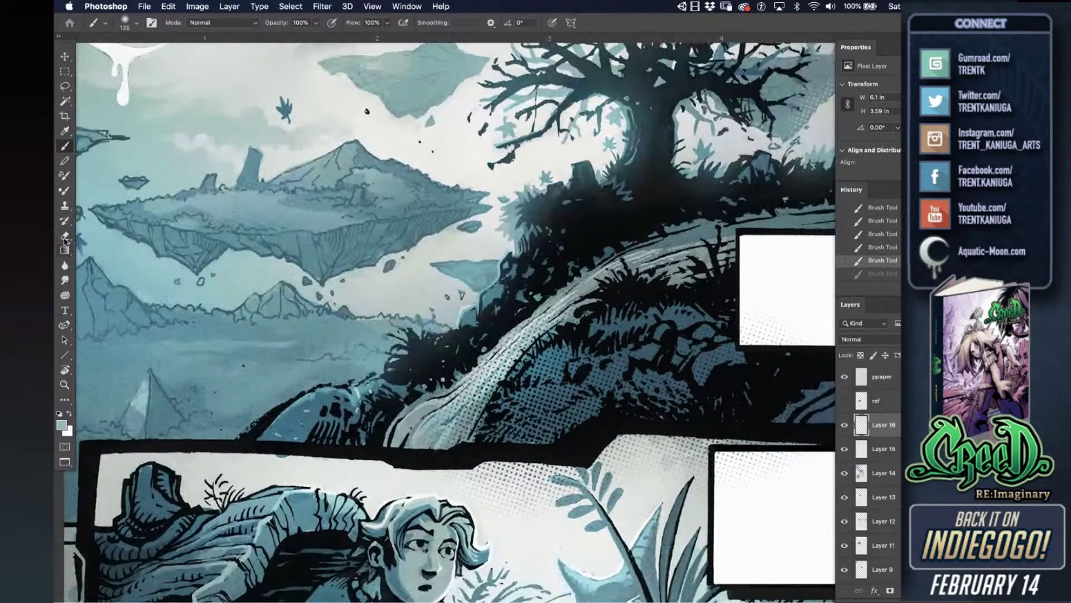
mouse_move(504, 481)
left_mouse_down()
mouse_move(529, 474)
mouse_move(515, 461)
left_mouse_up()
key("bracketright")
key("bracketright")
key("bracketright")
key("bracketright")
key("bracketright")
left_click_drag(446, 482, 435, 498)
mouse_move(504, 353)
left_mouse_down()
mouse_move(485, 392)
mouse_move(511, 355)
mouse_move(467, 386)
left_mouse_up()
left_click(466, 386)
left_click_drag(564, 374, 413, 404)
- Erase the stray halftone dots along the edges inside the upper caption box
left_click(587, 274)
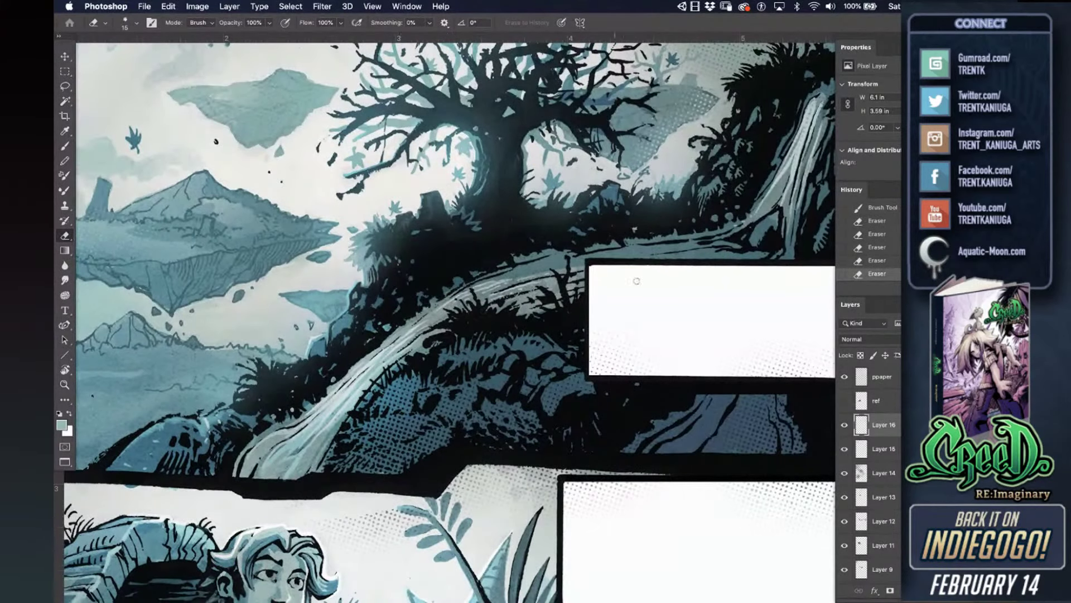
mouse_move(621, 370)
left_mouse_down()
mouse_move(786, 373)
mouse_move(756, 381)
left_mouse_up()
scroll(626, 375, "right", 5)
left_click_drag(753, 373, 787, 274)
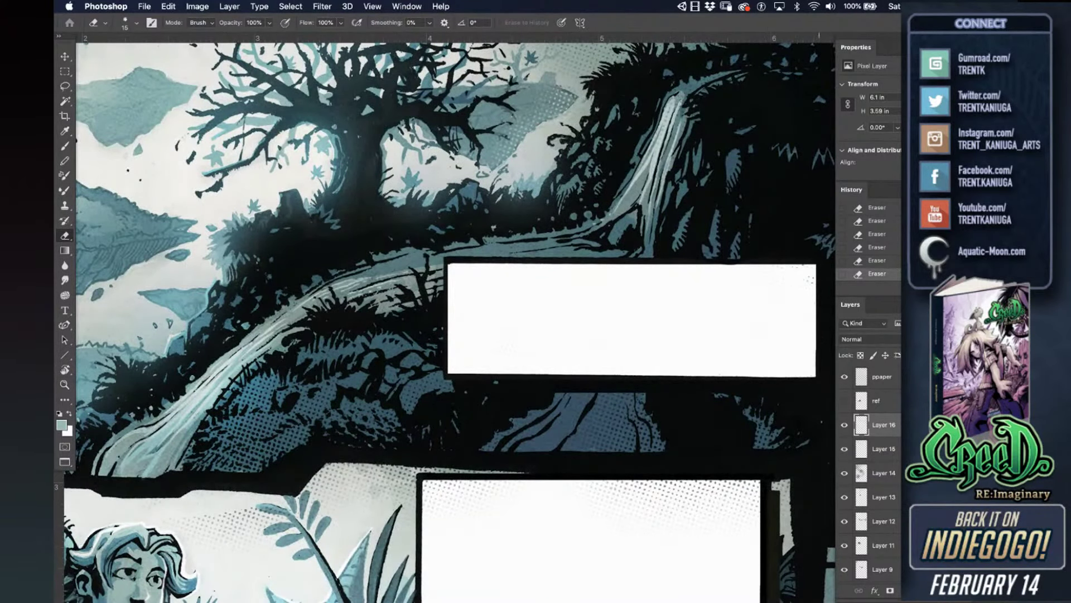
- Clear the remaining halftone from the upper caption box and the large caption box below it using rectangular selections
left_click(65, 72)
mouse_move(448, 259)
left_mouse_down()
mouse_move(779, 357)
mouse_move(848, 360)
mouse_move(818, 378)
left_mouse_up()
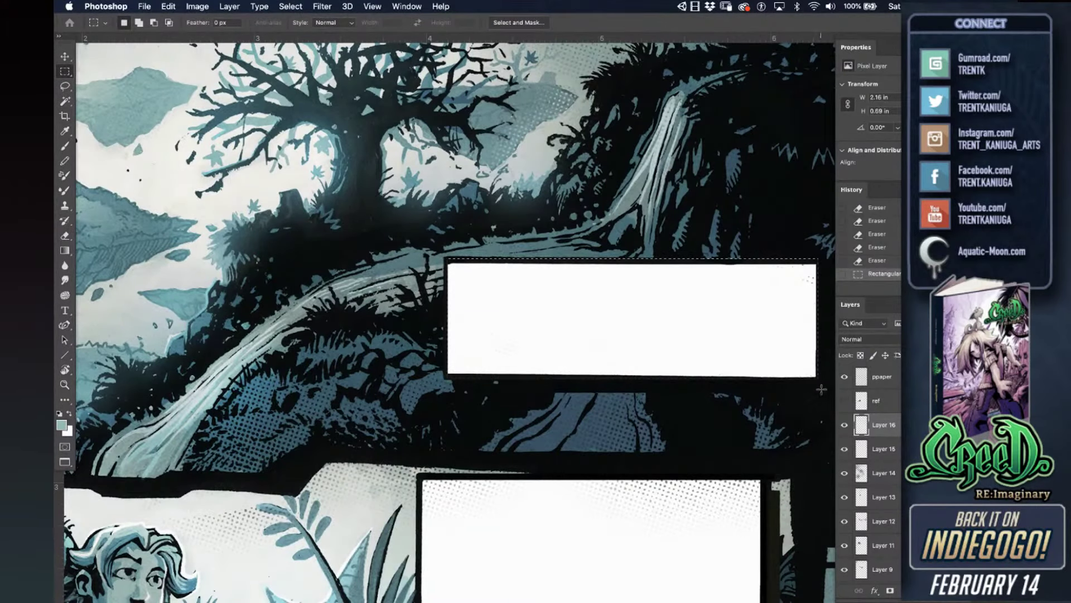
key("Delete")
left_click_drag(759, 474, 425, 583)
key("Delete")
key("ctrl+d")
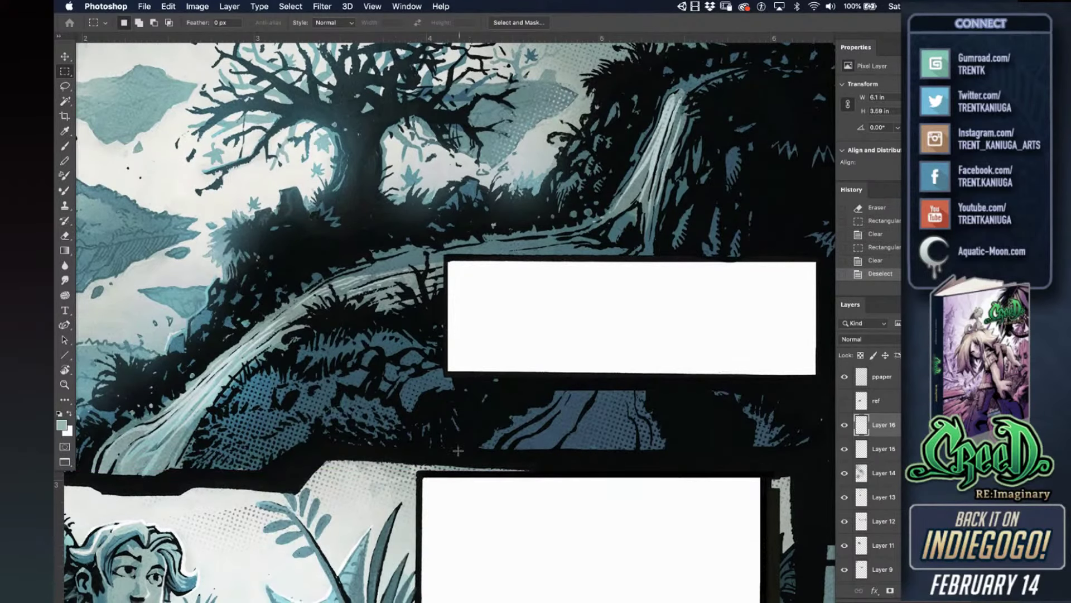
- Erase the halftone dots from the pale background above the crouching character in the second panel
left_click_drag(567, 330, 673, 222)
left_click_drag(484, 312, 534, 295)
left_click(64, 235)
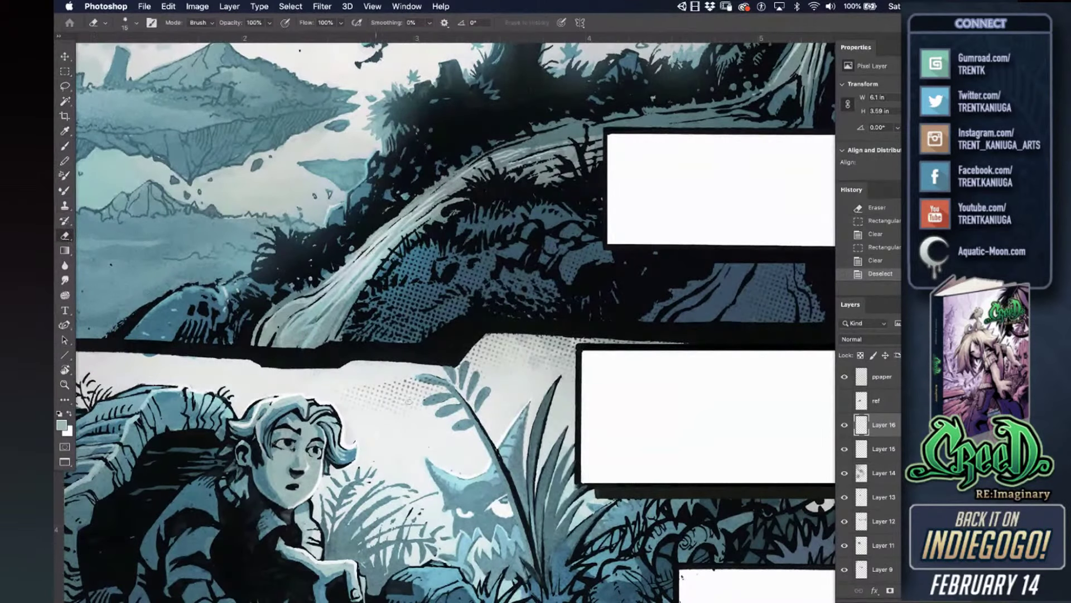
left_click_drag(425, 378, 401, 387)
left_click_drag(476, 360, 473, 356)
mouse_move(129, 312)
left_mouse_down()
mouse_move(293, 293)
mouse_move(316, 347)
left_mouse_up()
left_click_drag(385, 366, 461, 388)
left_click_drag(402, 311, 311, 107)
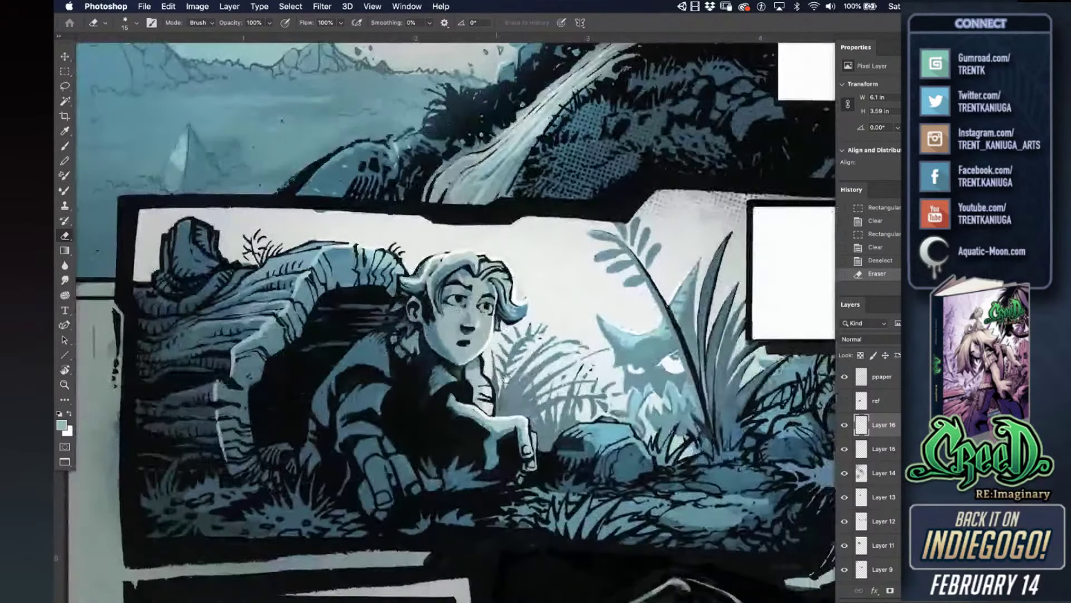
left_click_drag(462, 377, 417, 360)
- Undo the teal test stroke, reset the brush colour to black, and paint halftone shading on the hollow log
key("b")
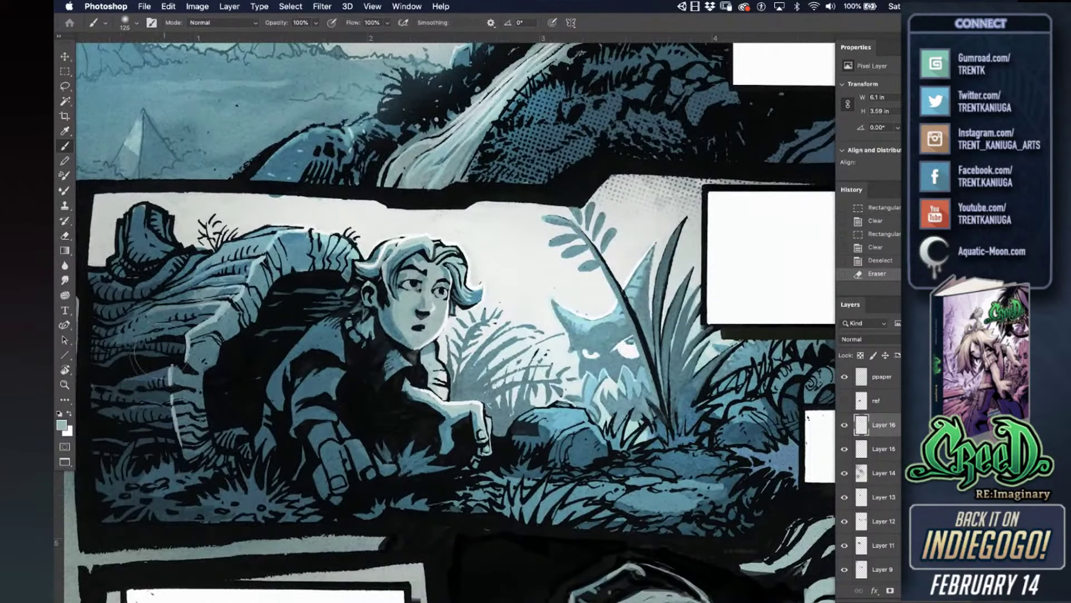
left_click(132, 473)
key("super+z")
key("d")
mouse_move(123, 325)
left_mouse_down()
mouse_move(135, 424)
mouse_move(169, 299)
mouse_move(115, 291)
mouse_move(131, 246)
mouse_move(153, 329)
left_mouse_up()
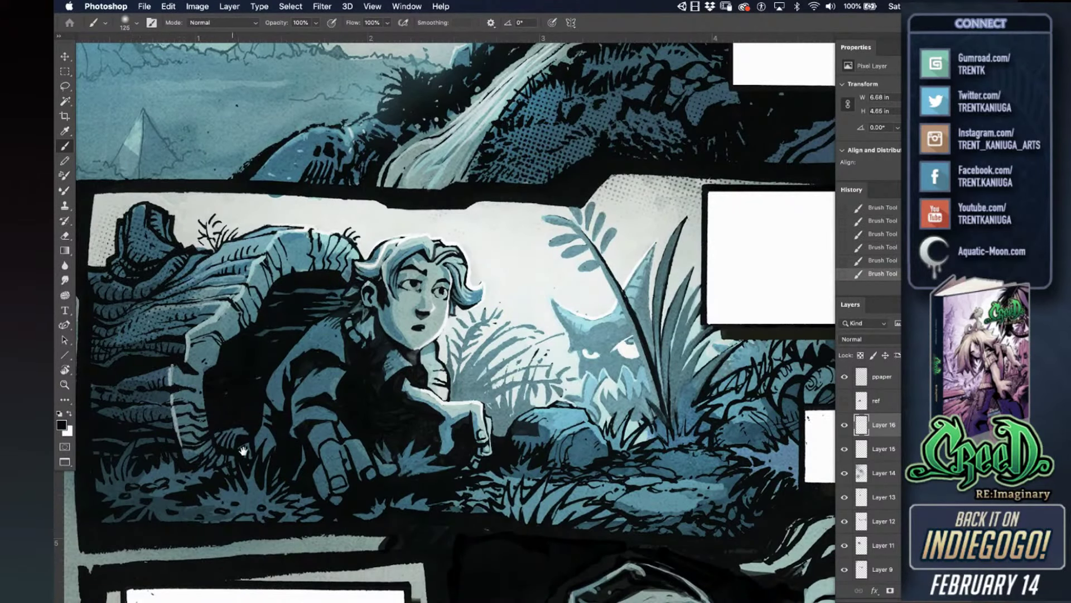
- Paint black halftone shading along the second panel's foreground grass, the rocky path and the foliage around the small caption box
left_click_drag(232, 388, 212, 319)
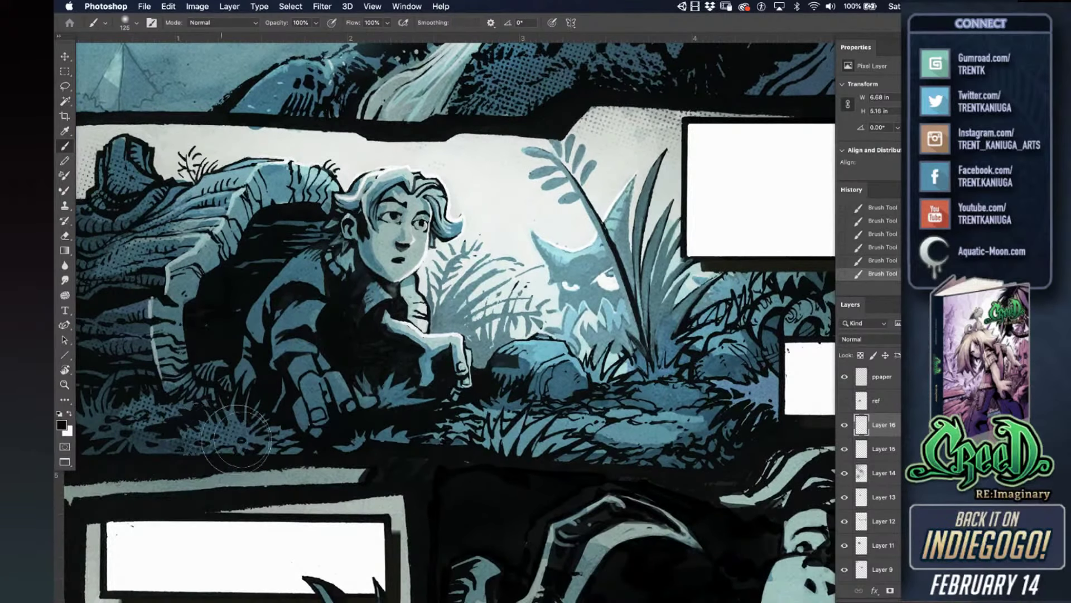
left_click_drag(271, 454, 335, 474)
left_click_drag(516, 487, 477, 489)
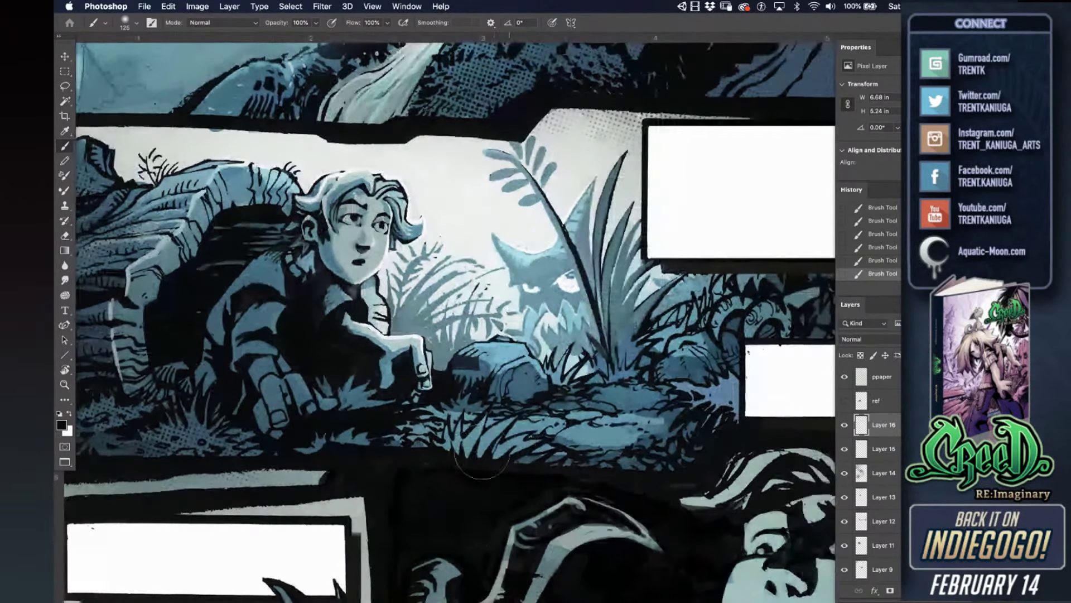
mouse_move(597, 452)
left_mouse_down()
mouse_move(684, 441)
mouse_move(632, 462)
mouse_move(695, 435)
mouse_move(676, 443)
mouse_move(697, 413)
left_mouse_up()
left_click_drag(483, 525, 235, 564)
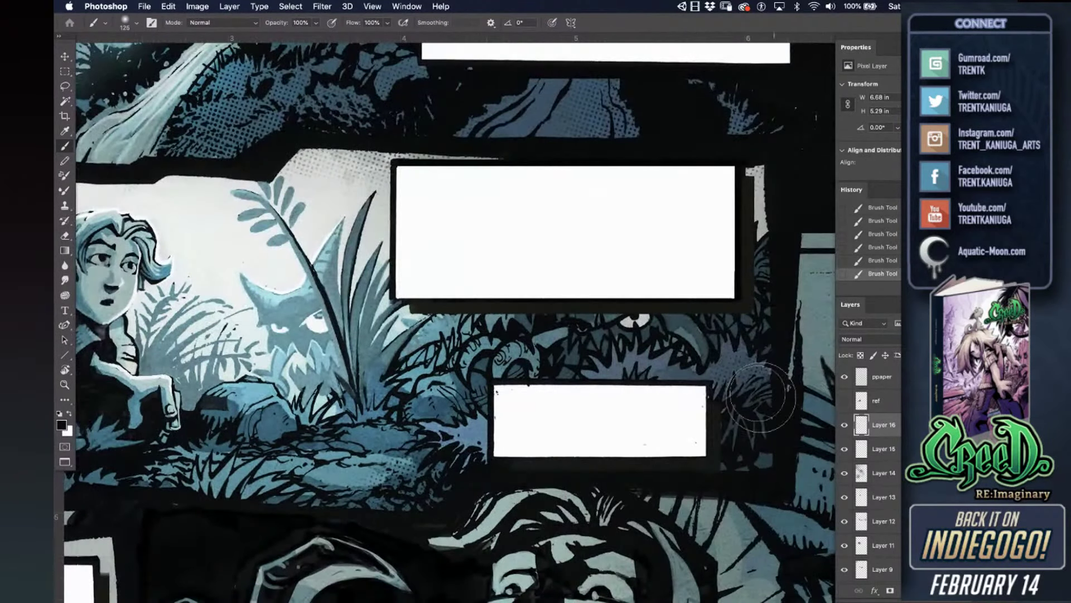
mouse_move(655, 367)
left_mouse_down()
mouse_move(682, 356)
mouse_move(634, 358)
left_mouse_up()
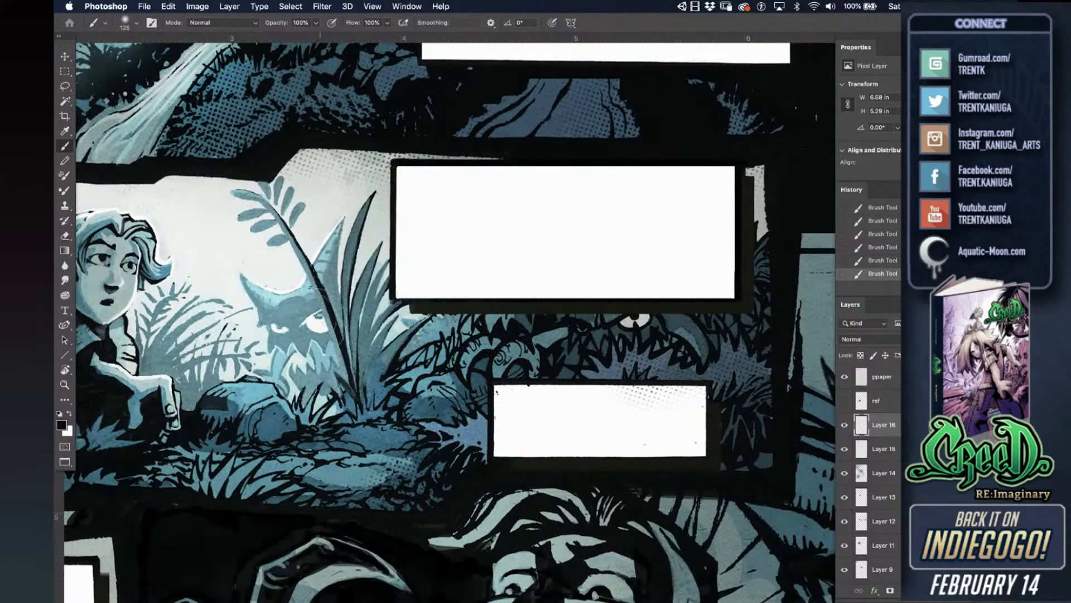
- Select the small caption box in the second panel and clear the halftone inside it
left_click(65, 71)
left_click_drag(704, 384, 599, 448)
key("Delete")
key("super+d")
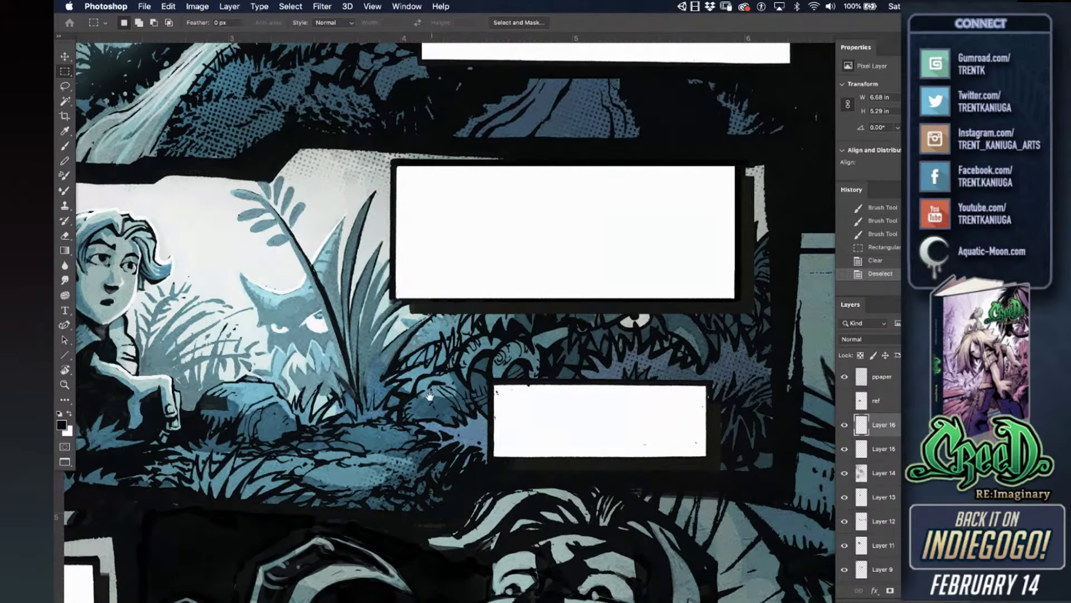
- Enlarge the brush to 600 px and paint black halftone over the upper background of the horned creature's panel
left_click_drag(430, 394, 522, 305)
left_click_drag(457, 420, 516, 239)
left_click_drag(303, 323, 573, 234)
left_click_drag(434, 245, 453, 239)
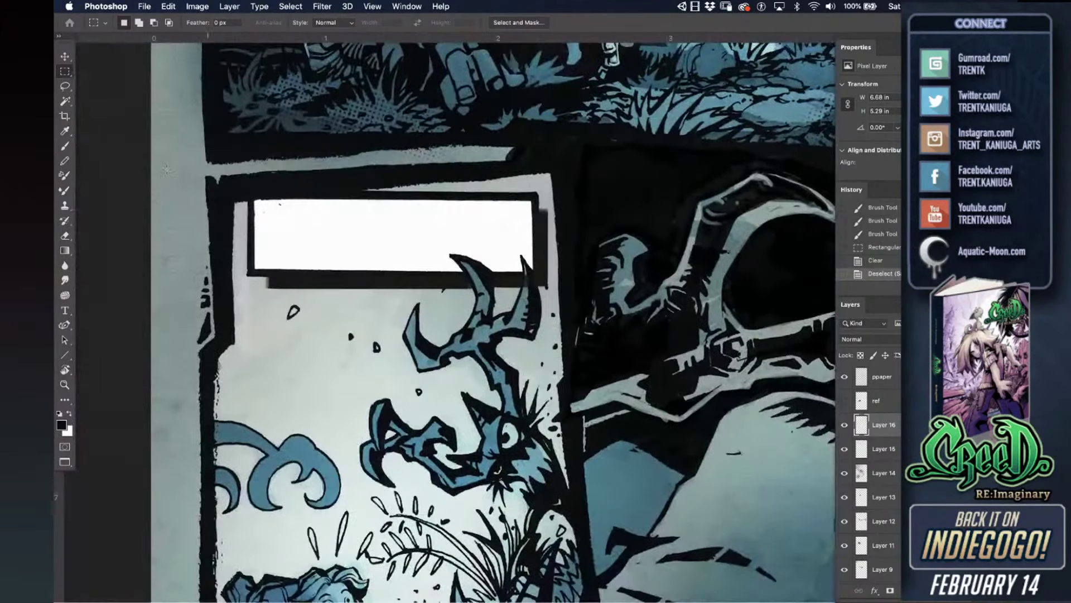
left_click(64, 146)
left_click_drag(467, 351, 463, 234)
key("super+r")
key("bracketright")
key("bracketright")
key("bracketright")
key("bracketright")
key("bracketright")
key("bracketright")
key("bracketright")
key("bracketright")
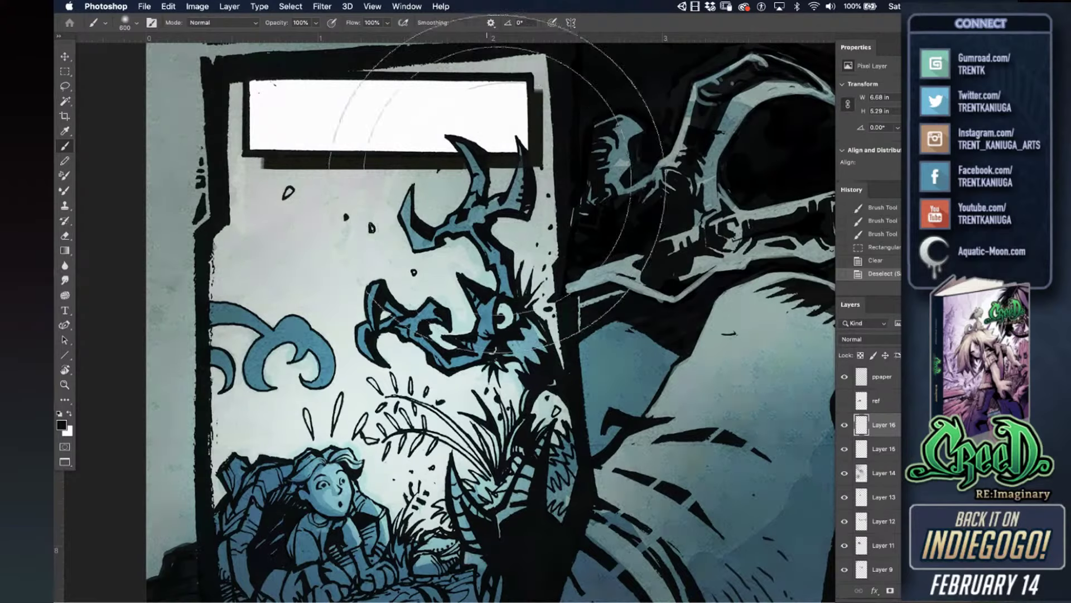
left_click(419, 145)
left_click(269, 156)
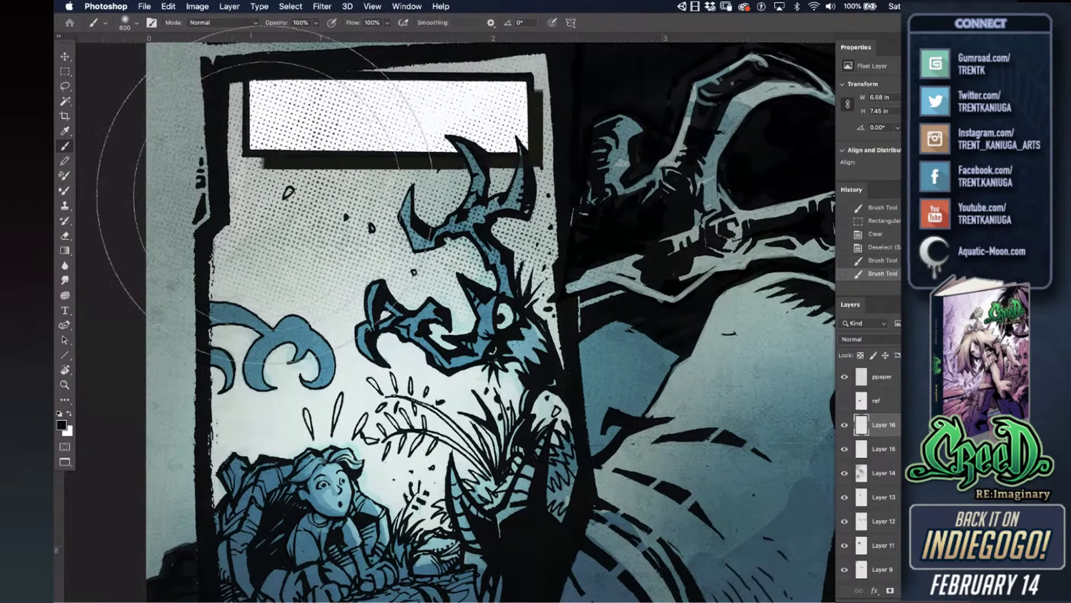
left_click_drag(334, 328, 326, 389)
- Undo the last oversized halftone stroke, reduce the brush to 250 px, and shade the upper edge of the creature's panel
left_click(481, 146)
key("super+z")
key("super+z")
key("bracketleft")
key("bracketleft")
key("bracketleft")
key("bracketleft")
key("bracketleft")
key("bracketleft")
key("bracketleft")
key("bracketleft")
key("bracketleft")
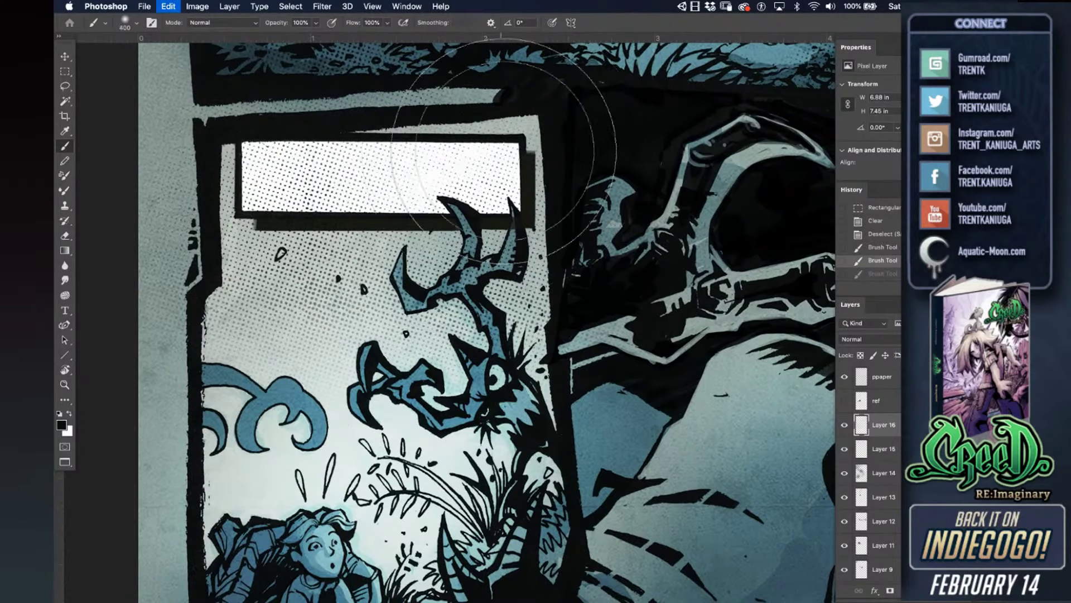
left_click(403, 146)
left_click(493, 146)
left_click(527, 136)
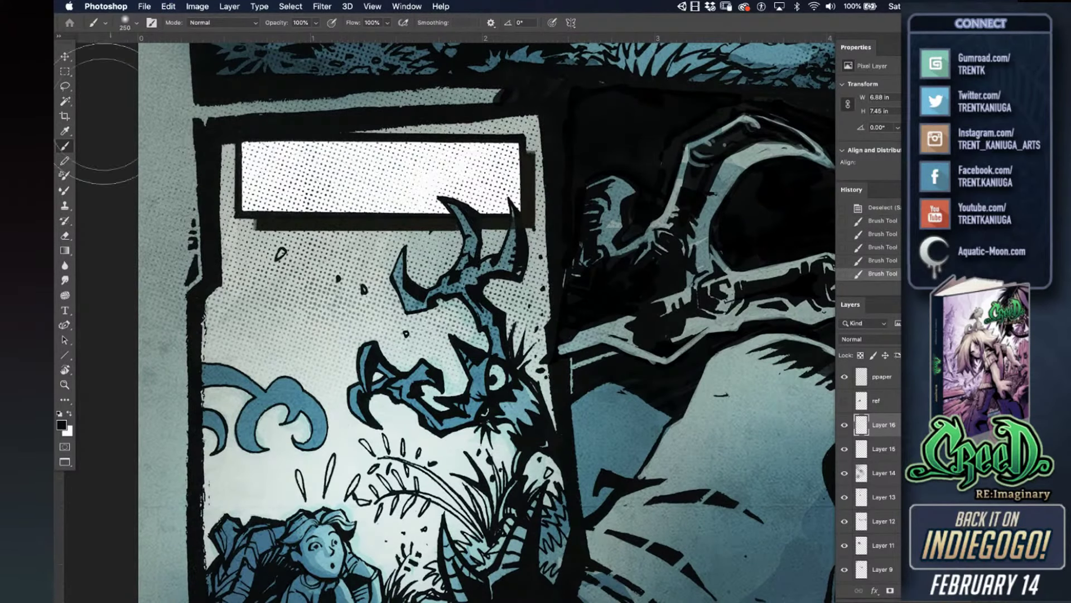
- Select the caption box in the horned creature's panel and clear the halftone inside it
left_click(66, 72)
left_click_drag(242, 142, 520, 214)
key("Delete")
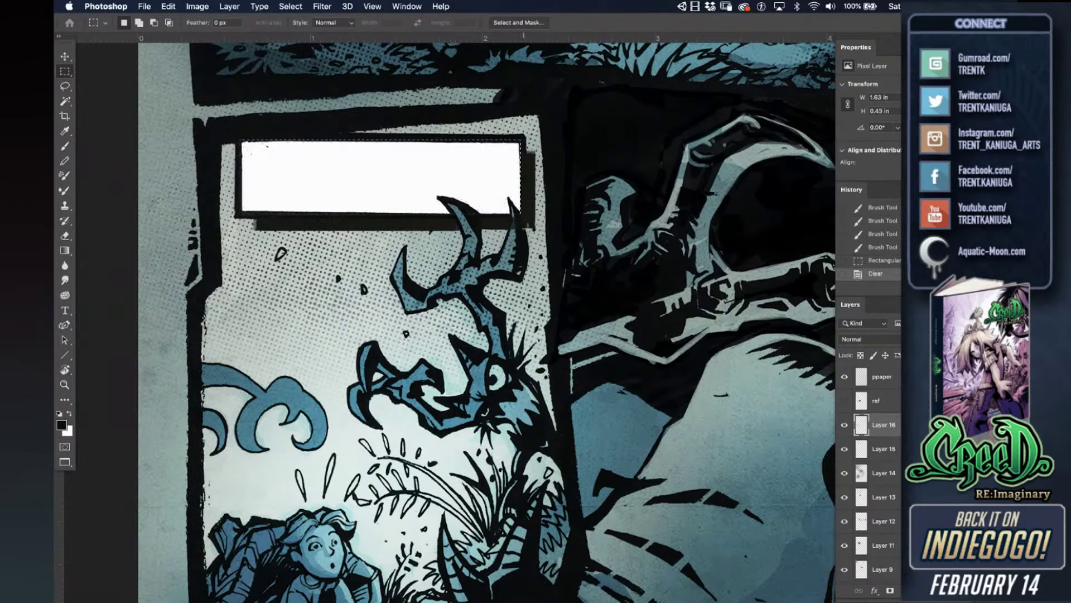
key("ctrl+d")
- Erase the halftone dots from the horned creature's claws and head with the 15 px eraser
left_click(65, 235)
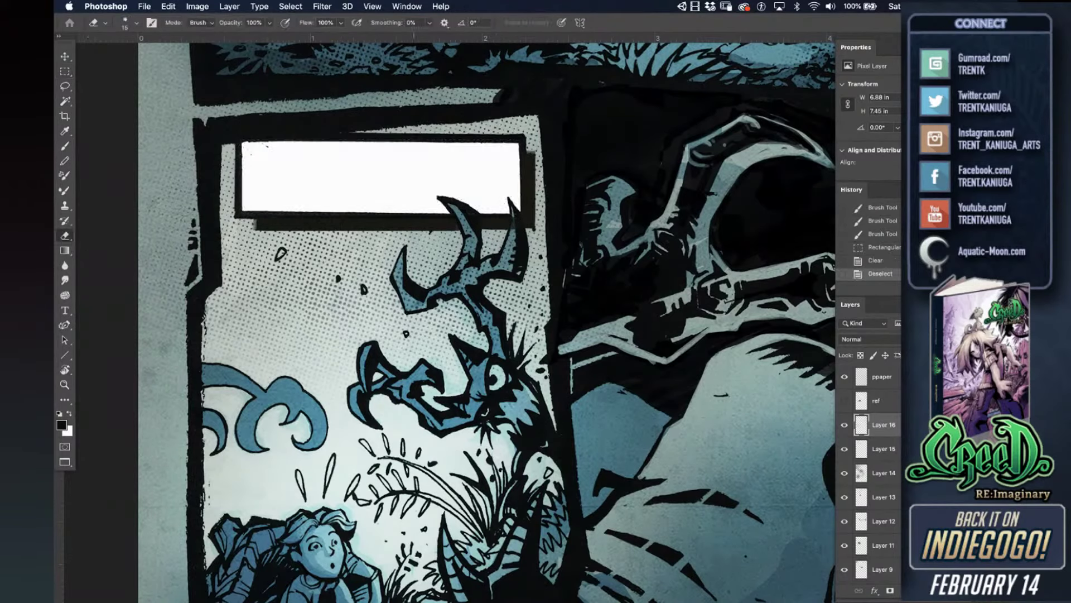
right_click(441, 247)
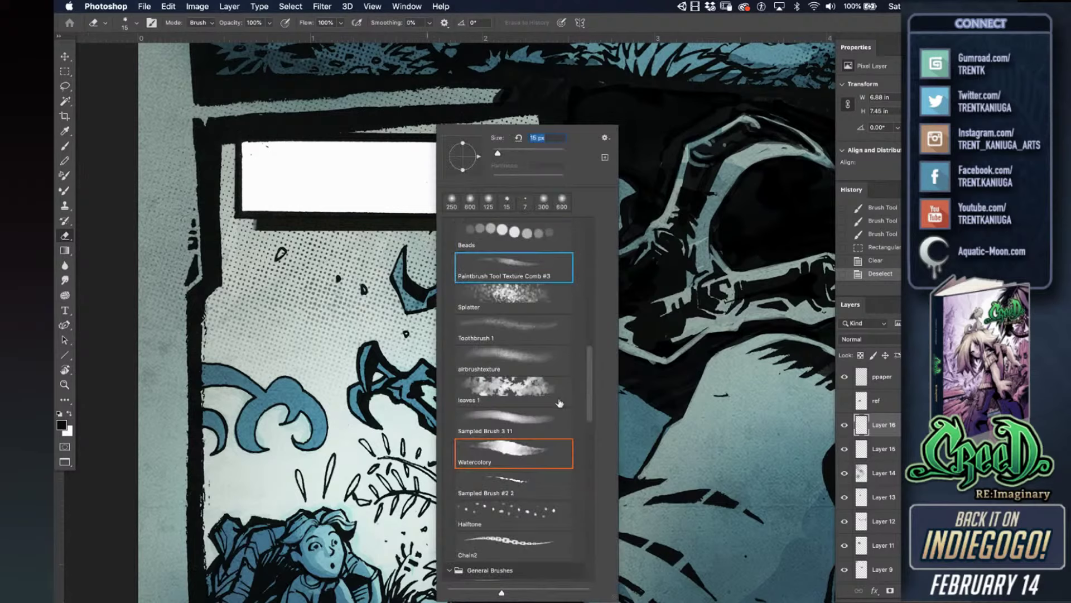
left_click(389, 234)
left_click(410, 233)
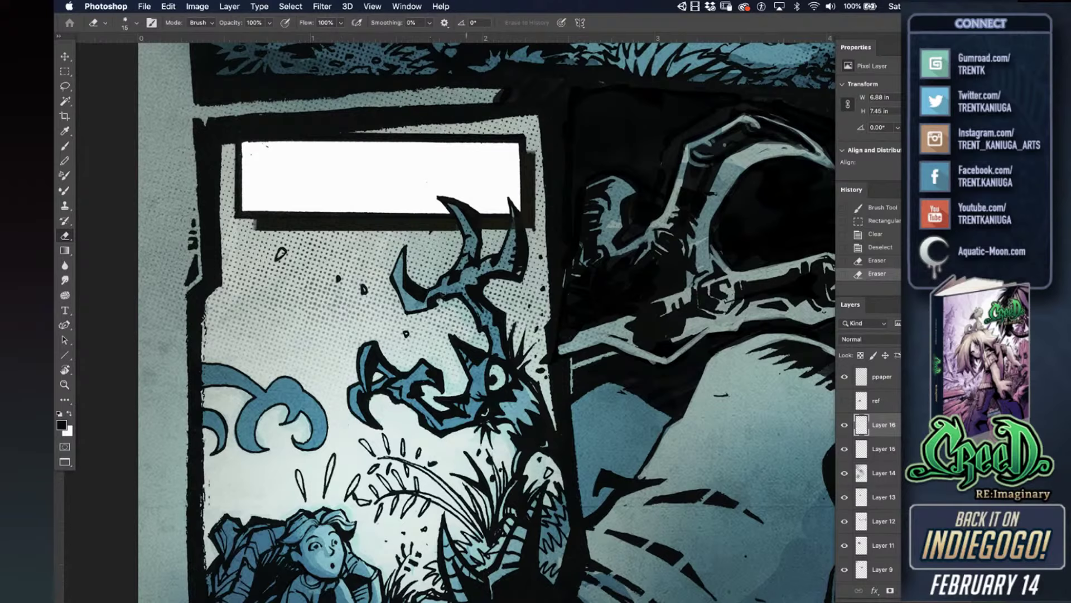
mouse_move(479, 276)
left_mouse_down()
mouse_move(497, 265)
mouse_move(512, 222)
mouse_move(512, 258)
left_mouse_up()
left_click_drag(491, 344, 488, 379)
mouse_move(174, 227)
left_mouse_down()
mouse_move(212, 256)
mouse_move(208, 264)
left_mouse_up()
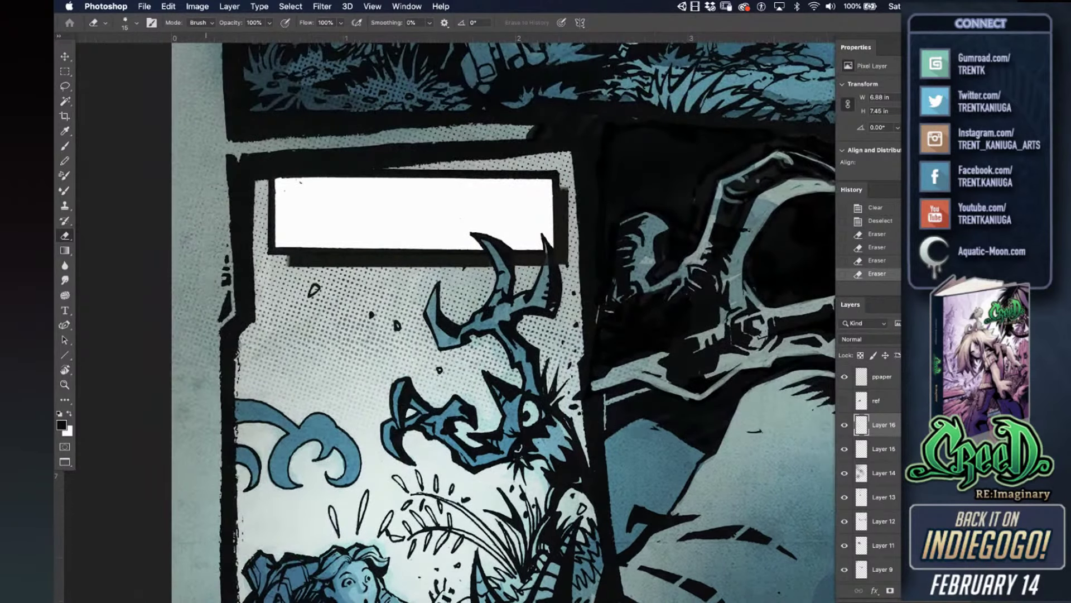
left_click(519, 448)
- Save the comic page and review the shading across its upper panels
key("super+minus")
key("super+minus")
key("super+minus")
left_click_drag(600, 331, 461, 356)
key("super+s")
scroll(506, 211, "up", 1)
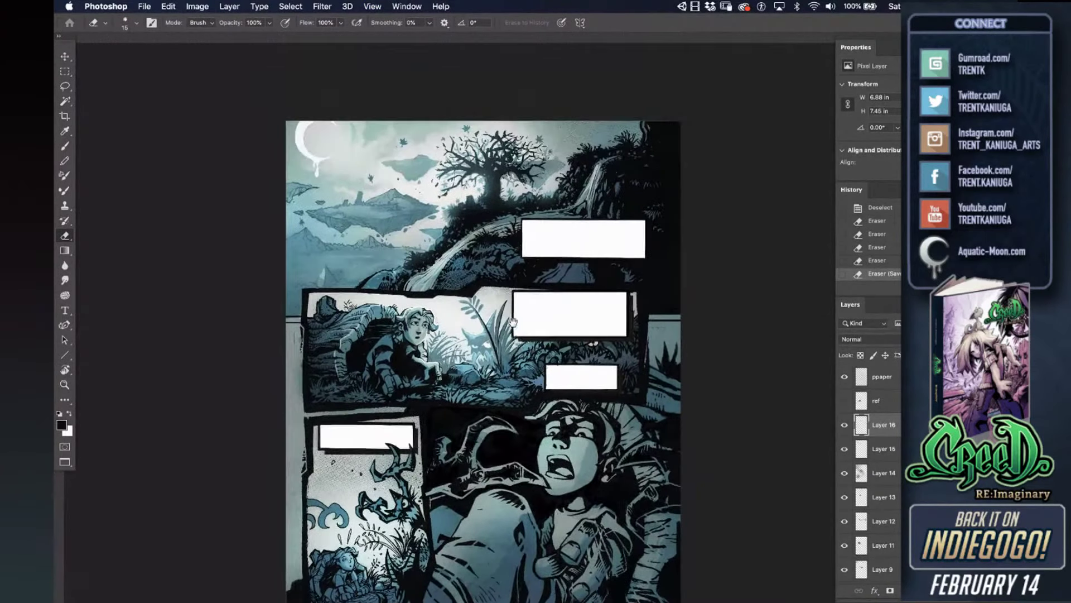
key("super+equal")
key("super+equal")
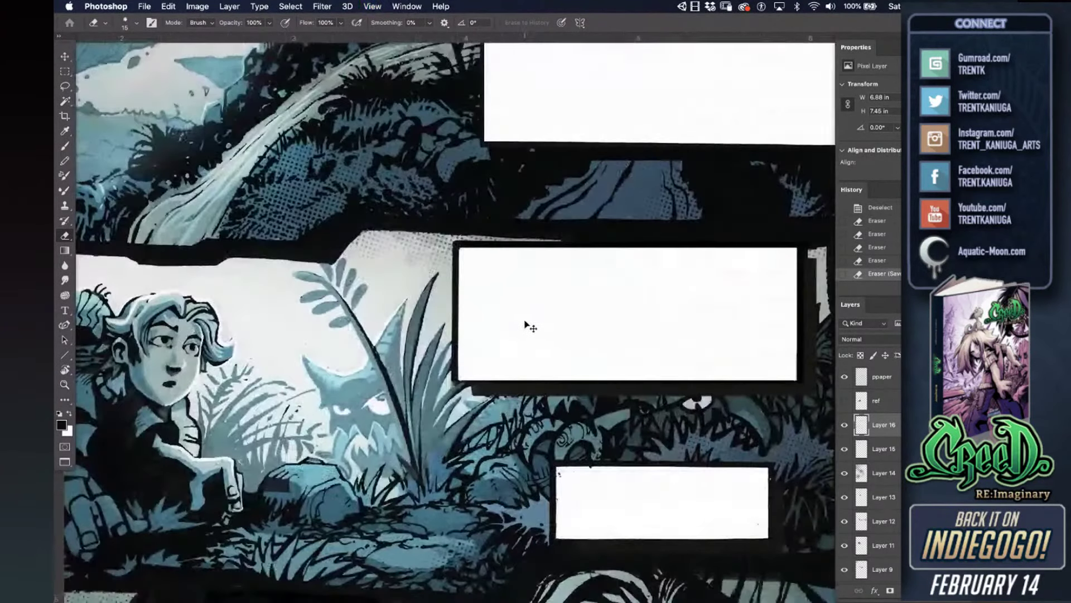
key("super+minus")
scroll(568, 240, "up", 5)
scroll(569, 240, "left", 2)
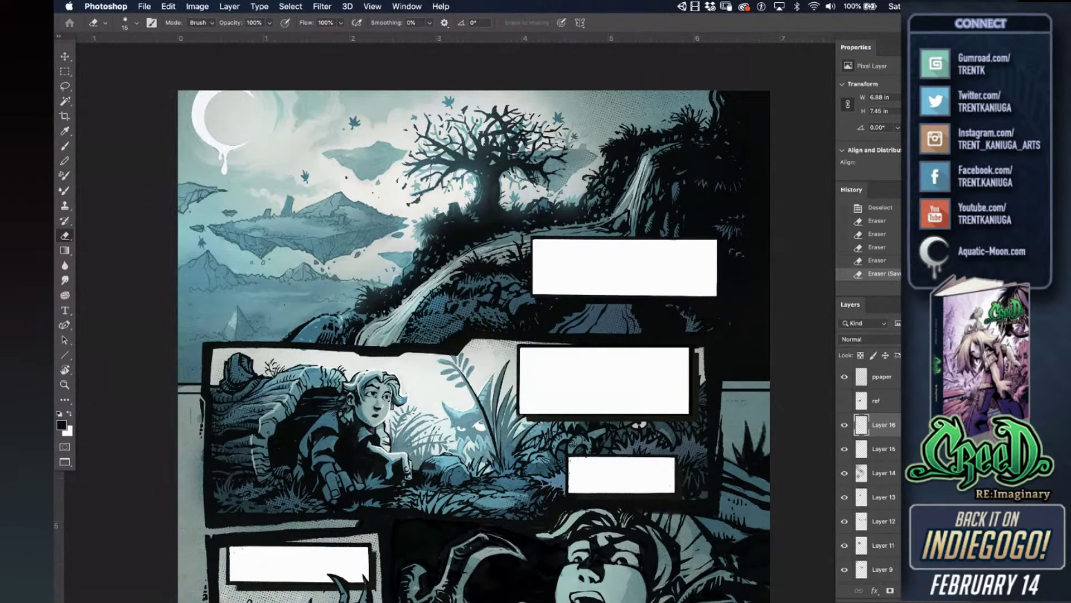
- Switch to Adobe InDesign and move the comic book layout window into view
key("Tab")
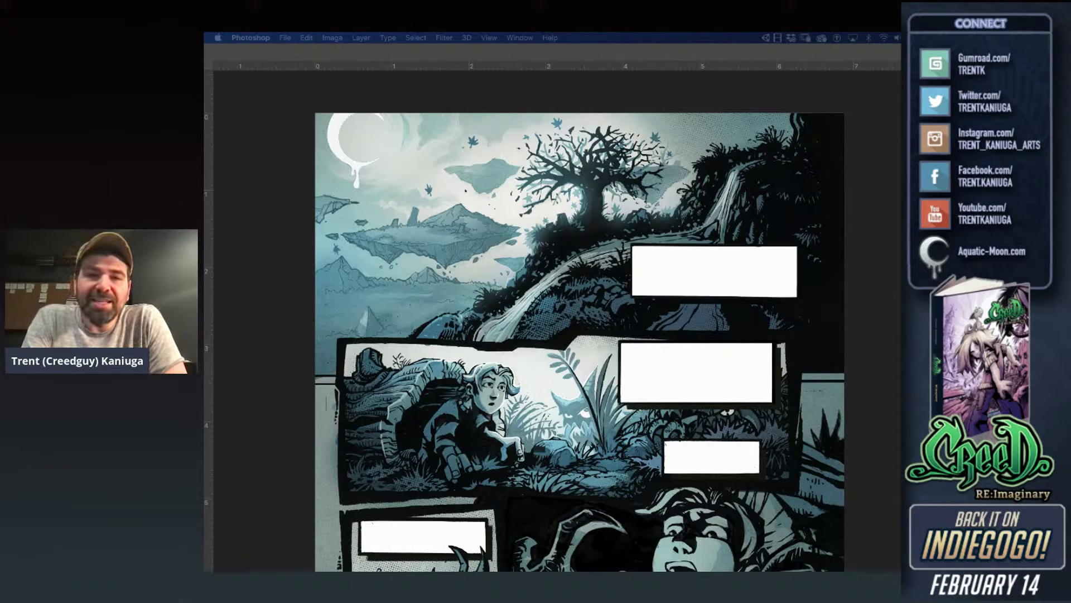
left_click(877, 385)
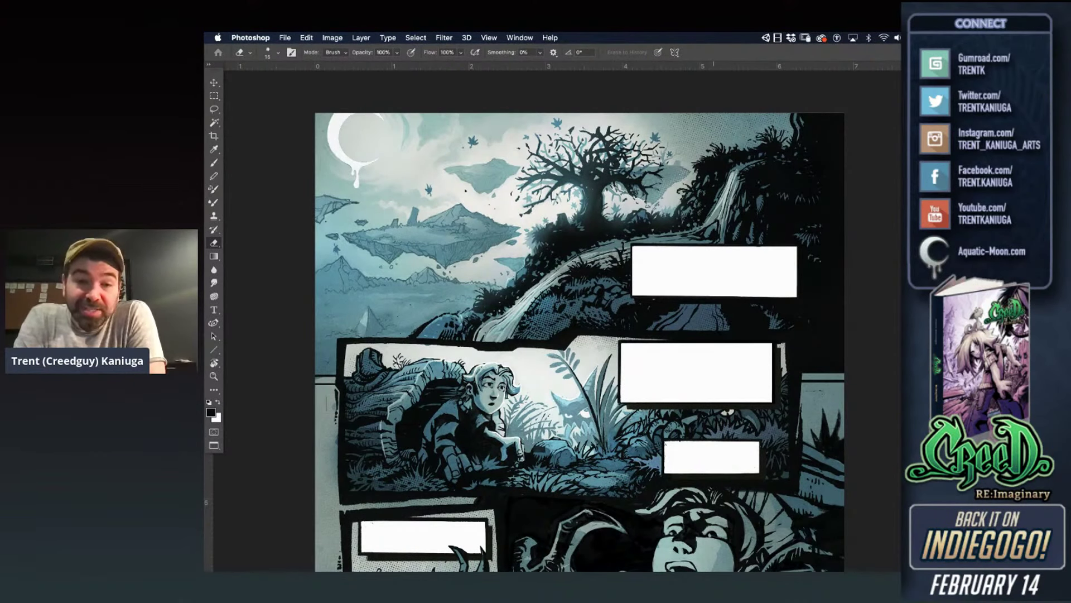
mouse_move(709, 558)
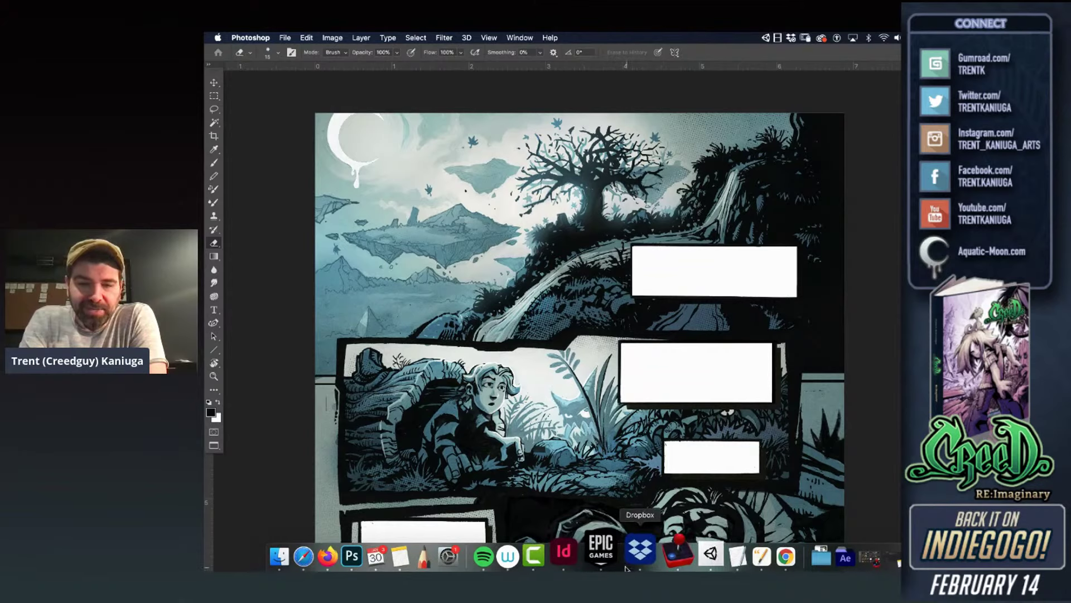
left_click(584, 552)
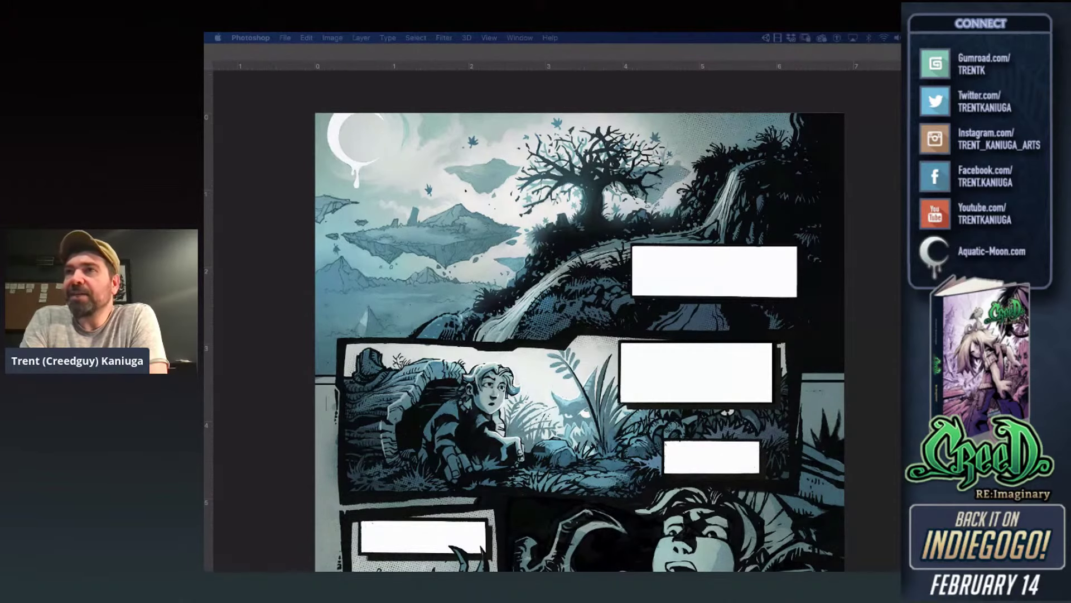
left_click_drag(901, 168, 820, 121)
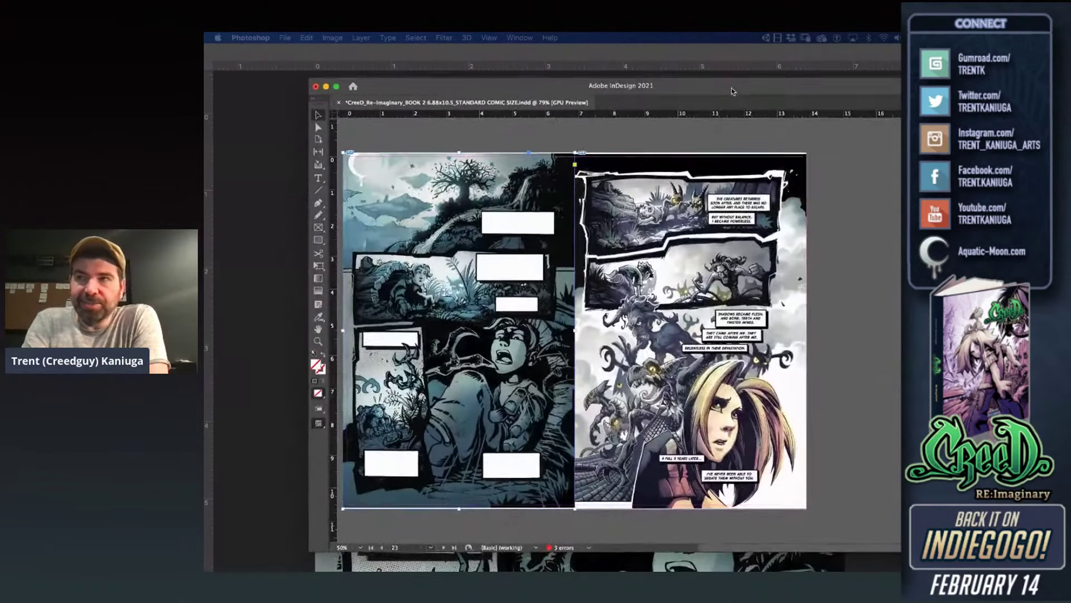